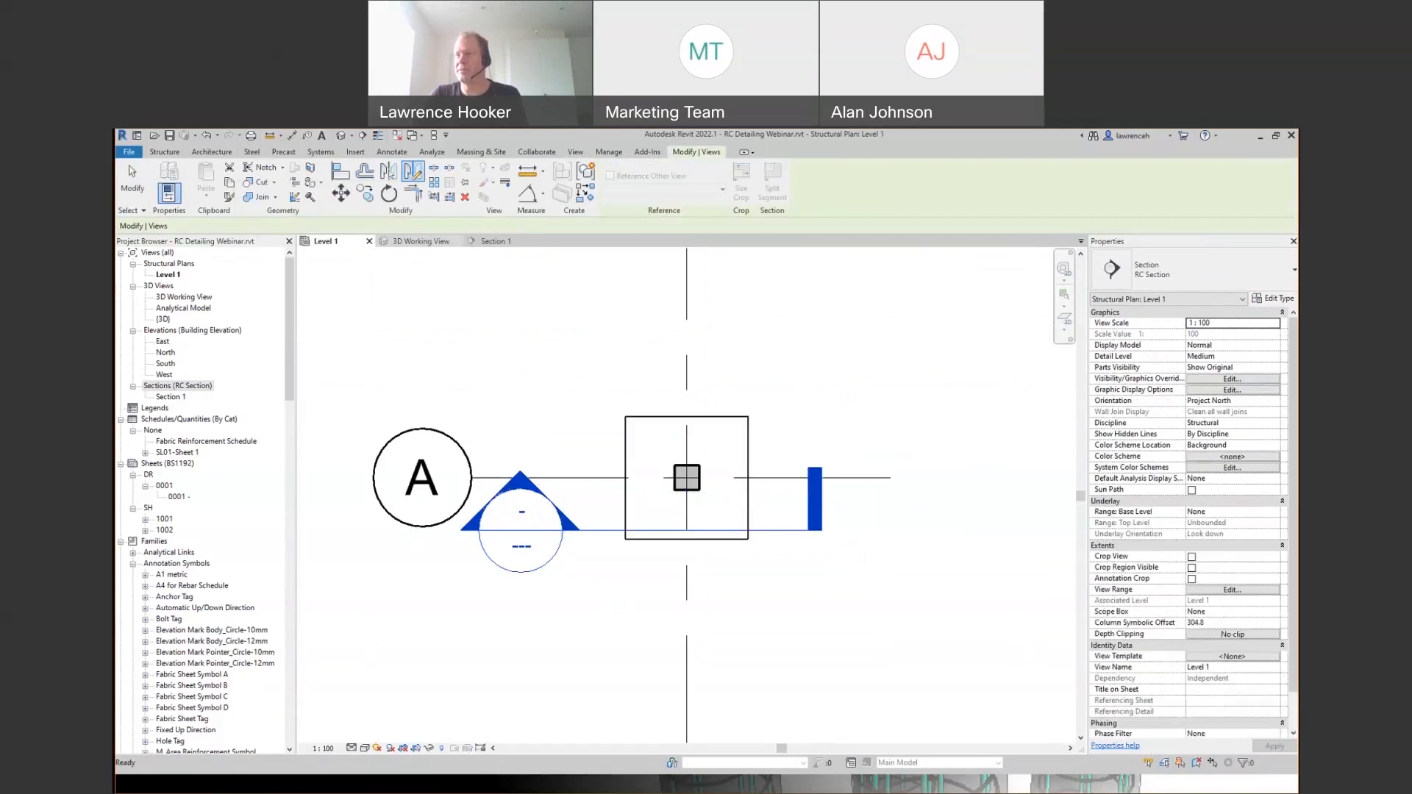
# - Mirror a copy of the horizontal section mark about a 45-degree axis through the footing's lower-right corner and open the resulting Section 2 view
pyautogui.click(748, 540)
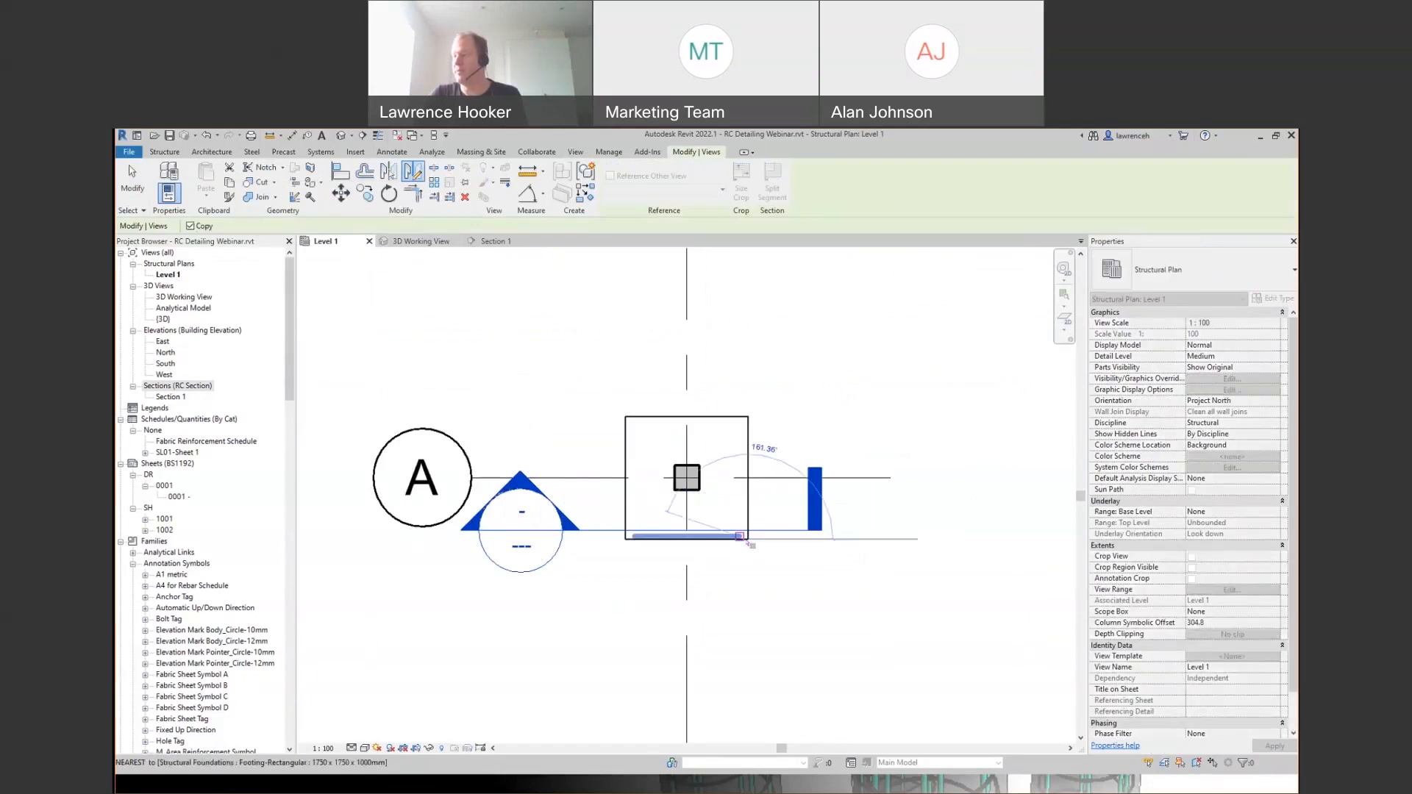
pyautogui.click(649, 441)
pyautogui.click(799, 602)
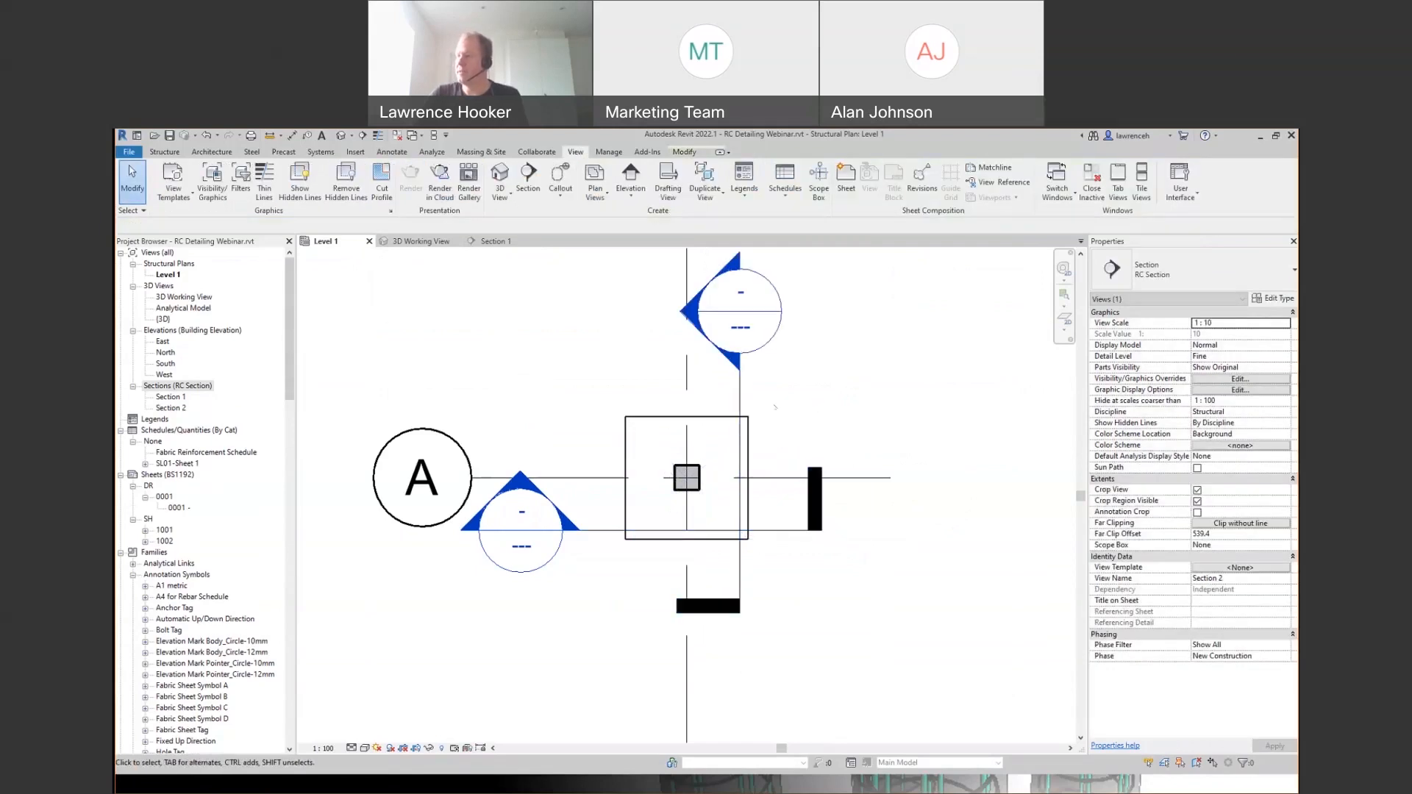
pyautogui.moveTo(799, 603); pyautogui.dragTo(794, 646, button='middle')
pyautogui.doubleClick(689, 360)
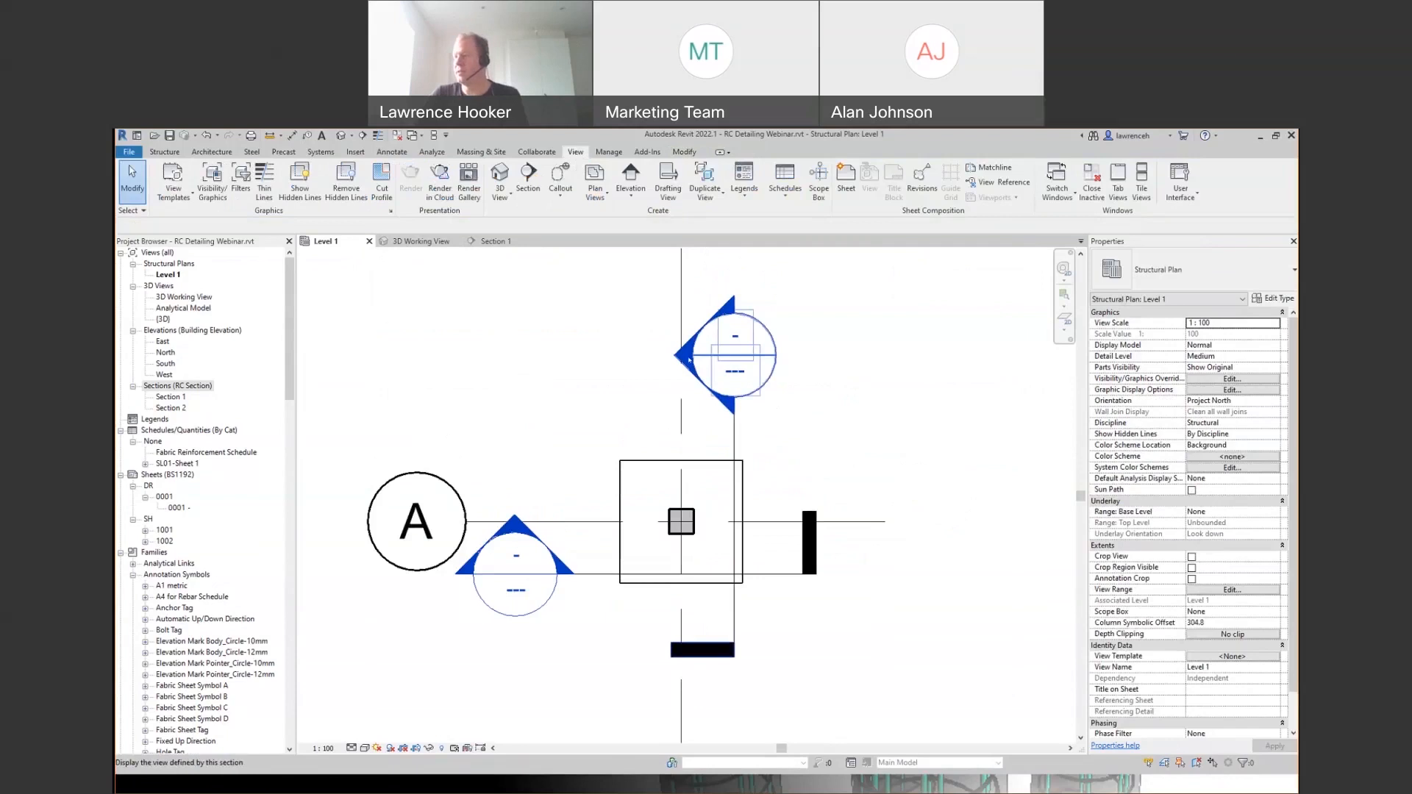
pyautogui.scroll(5, 690, 684)
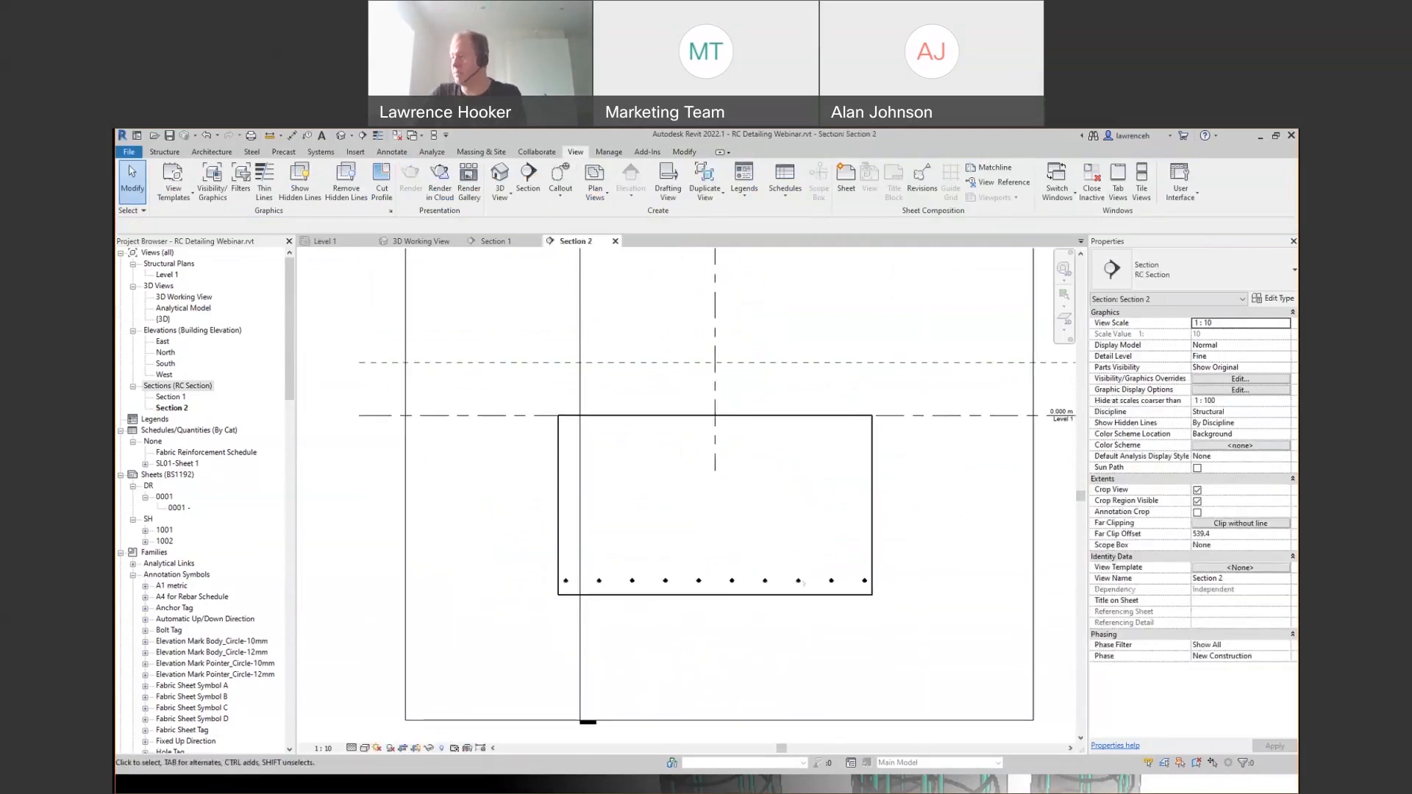
# - Place shape 21 H20 rebar in the footing, parallel to the work plane, with a maximum spacing of 200 mm
pyautogui.click(872, 544)
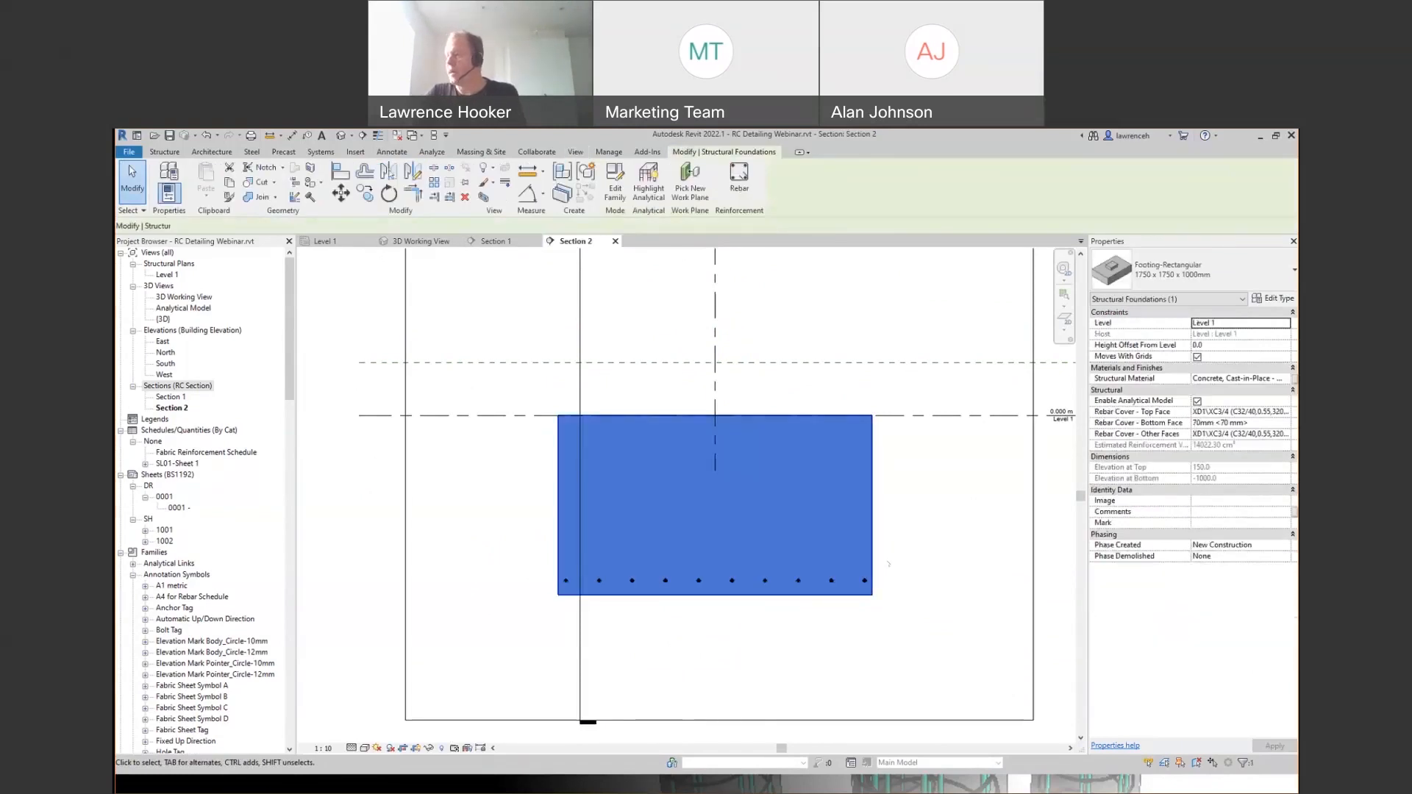
pyautogui.click(888, 564)
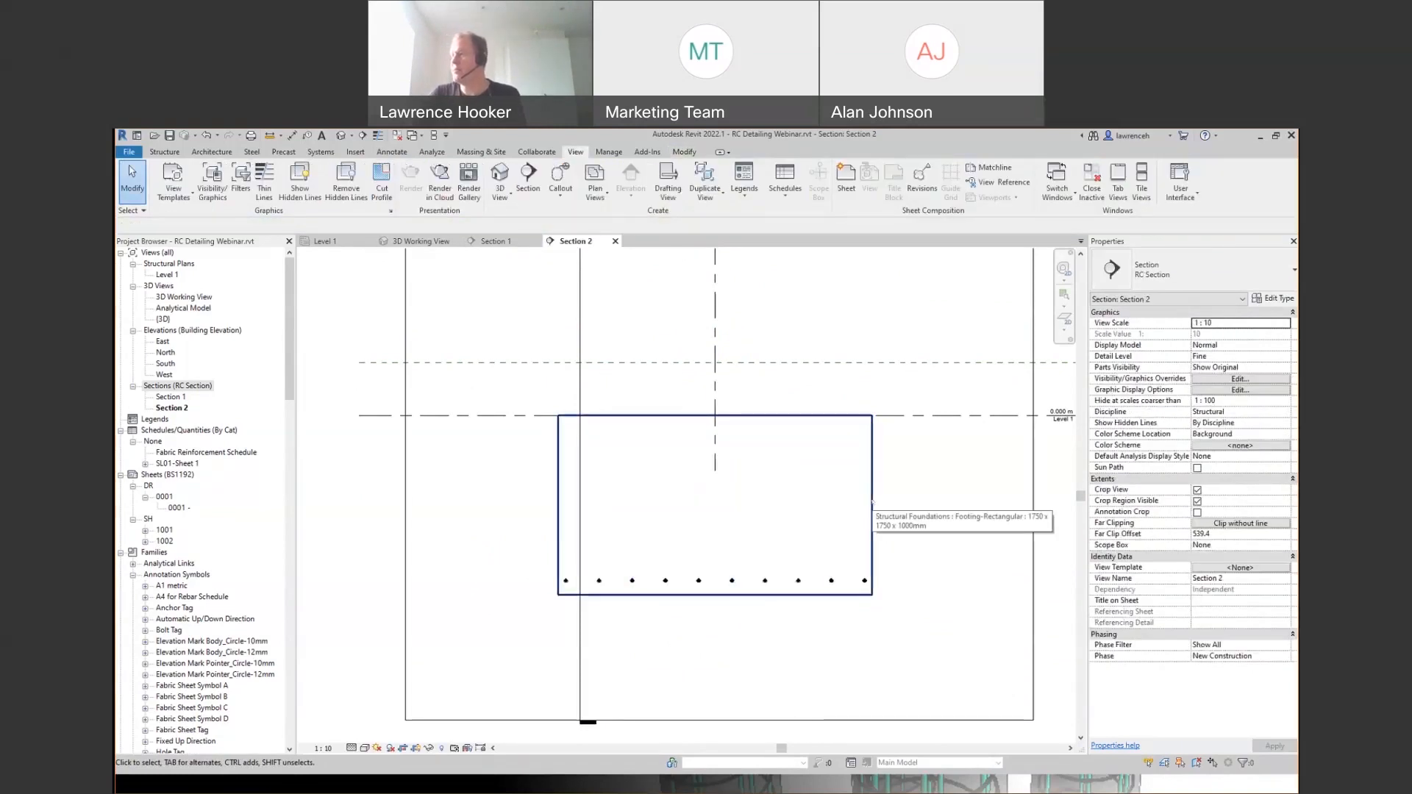
pyautogui.click(877, 441)
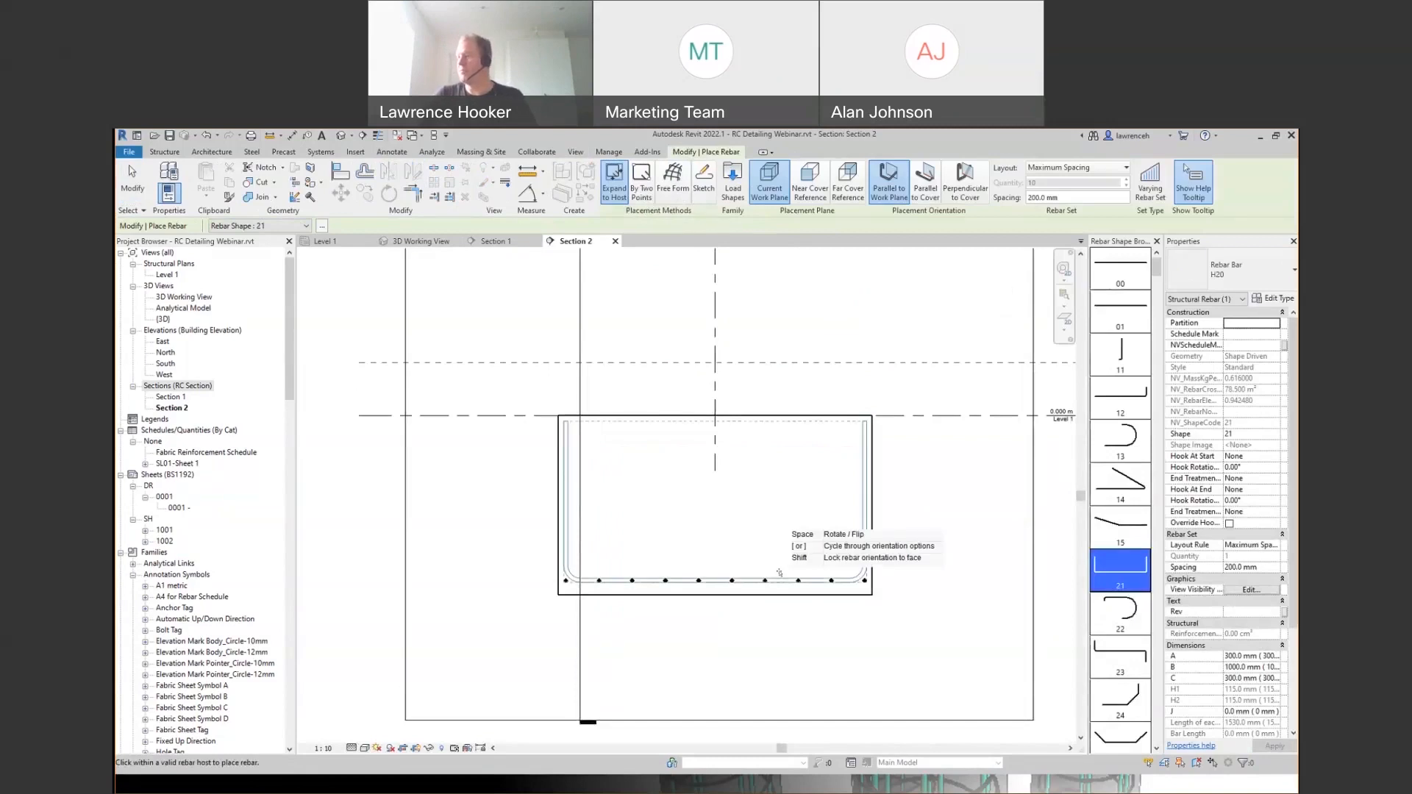
pyautogui.click(778, 573)
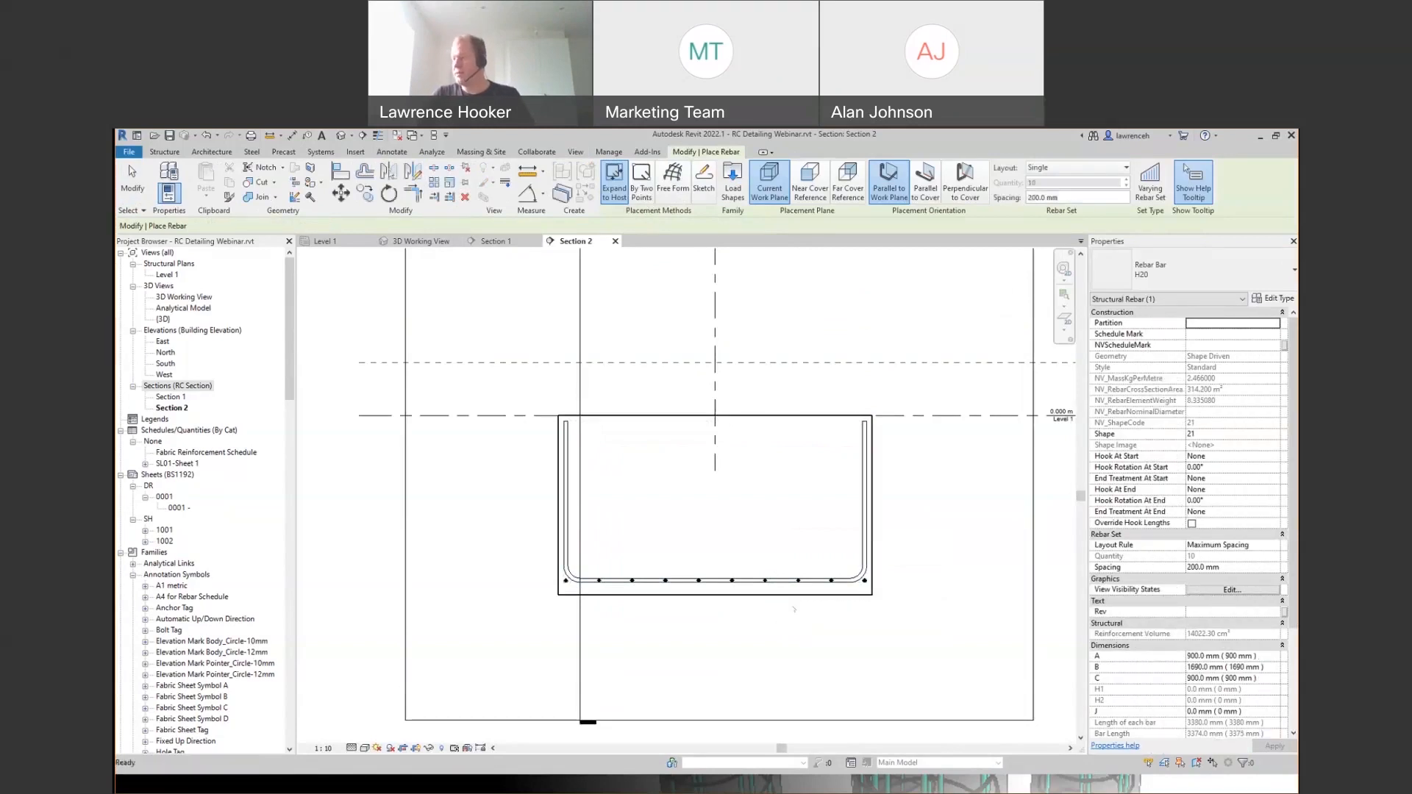
pyautogui.press('Escape')
pyautogui.scroll(3, 794, 609)
pyautogui.scroll(-1, 772, 625)
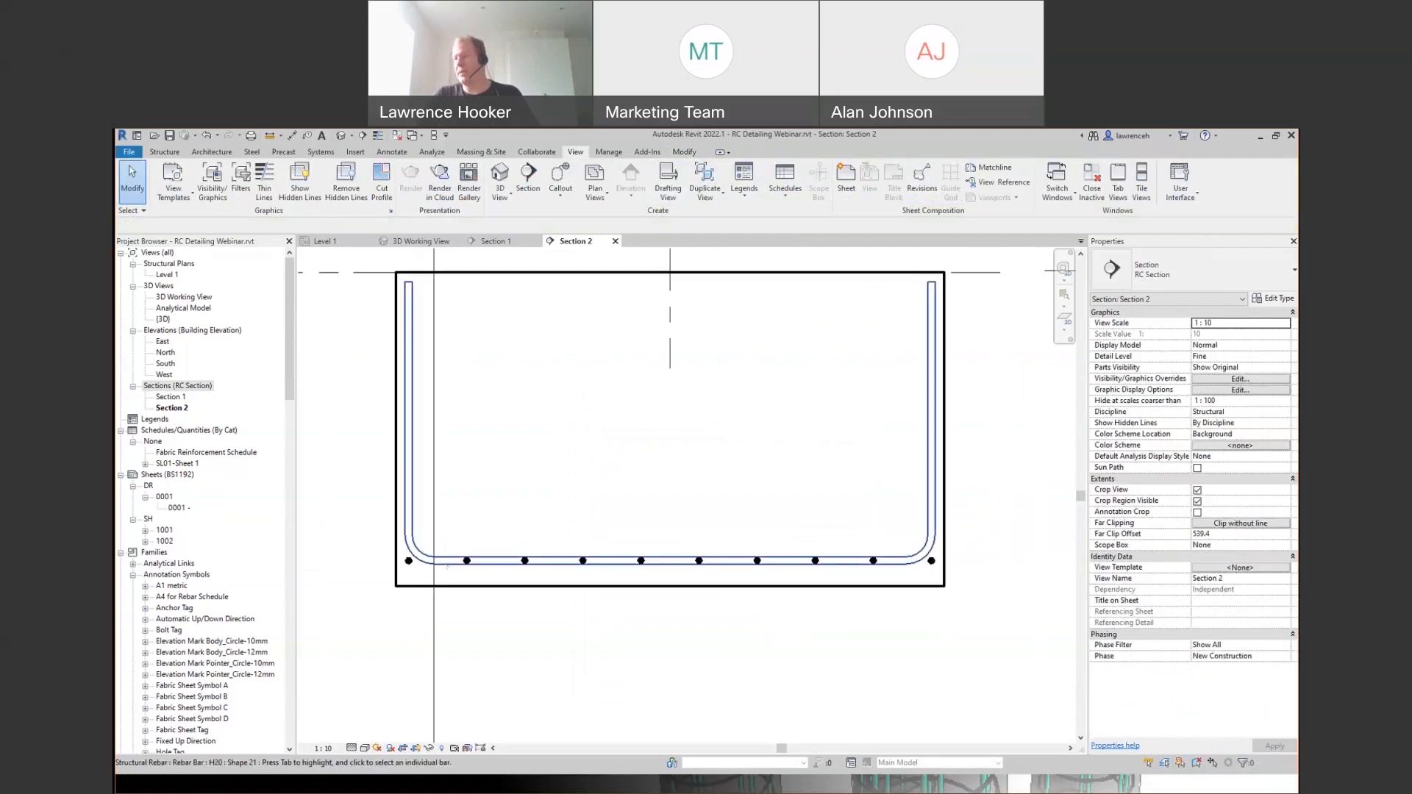
pyautogui.click(532, 565)
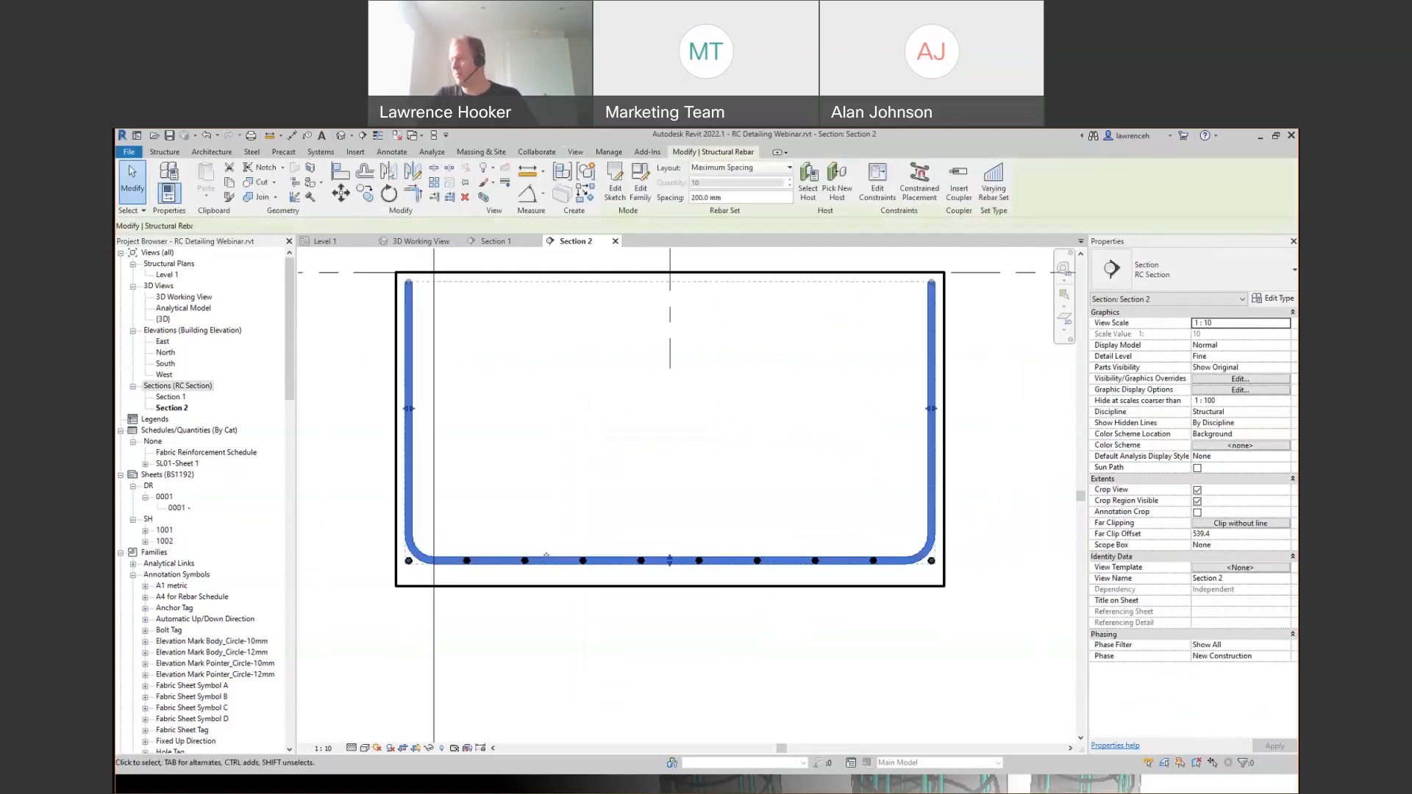
pyautogui.click(639, 586)
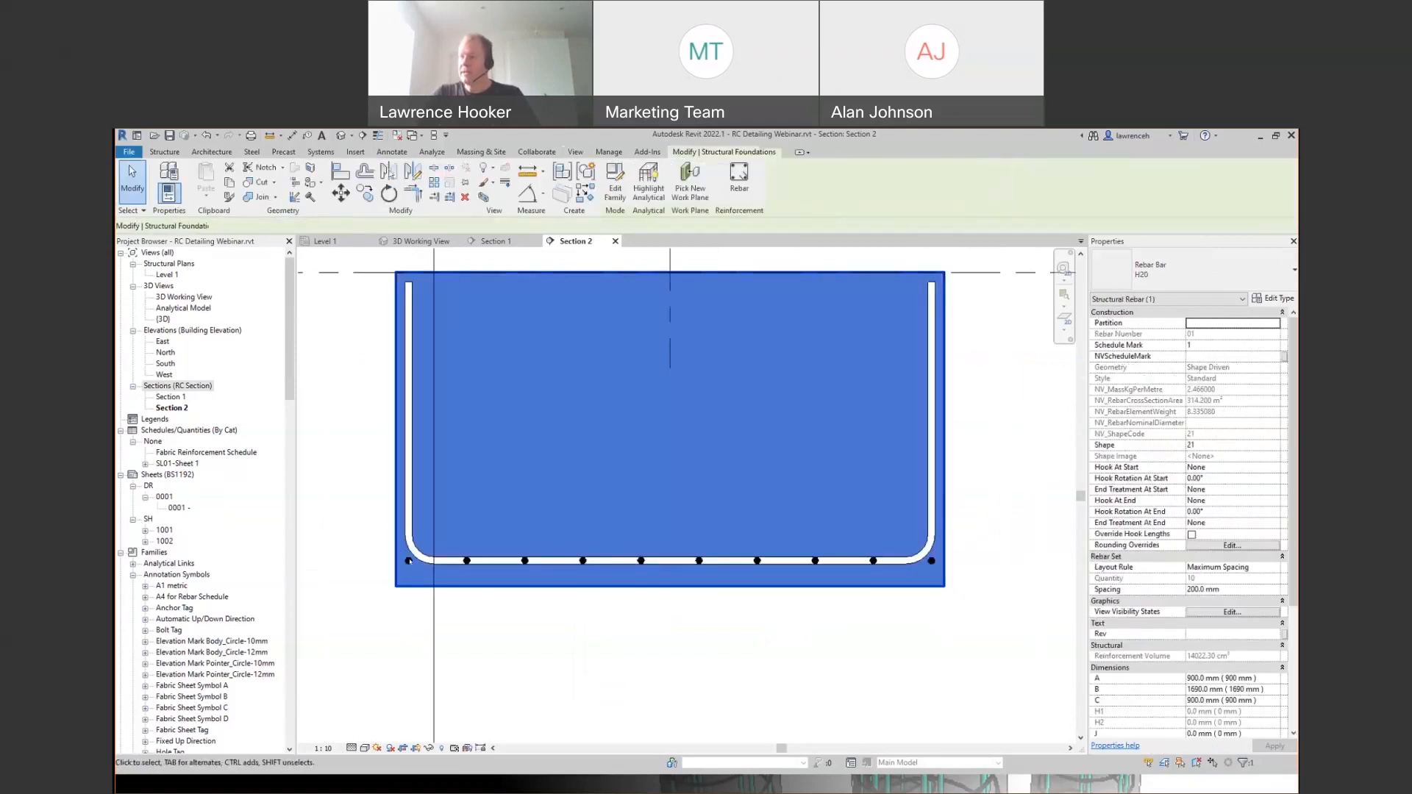
pyautogui.click(582, 644)
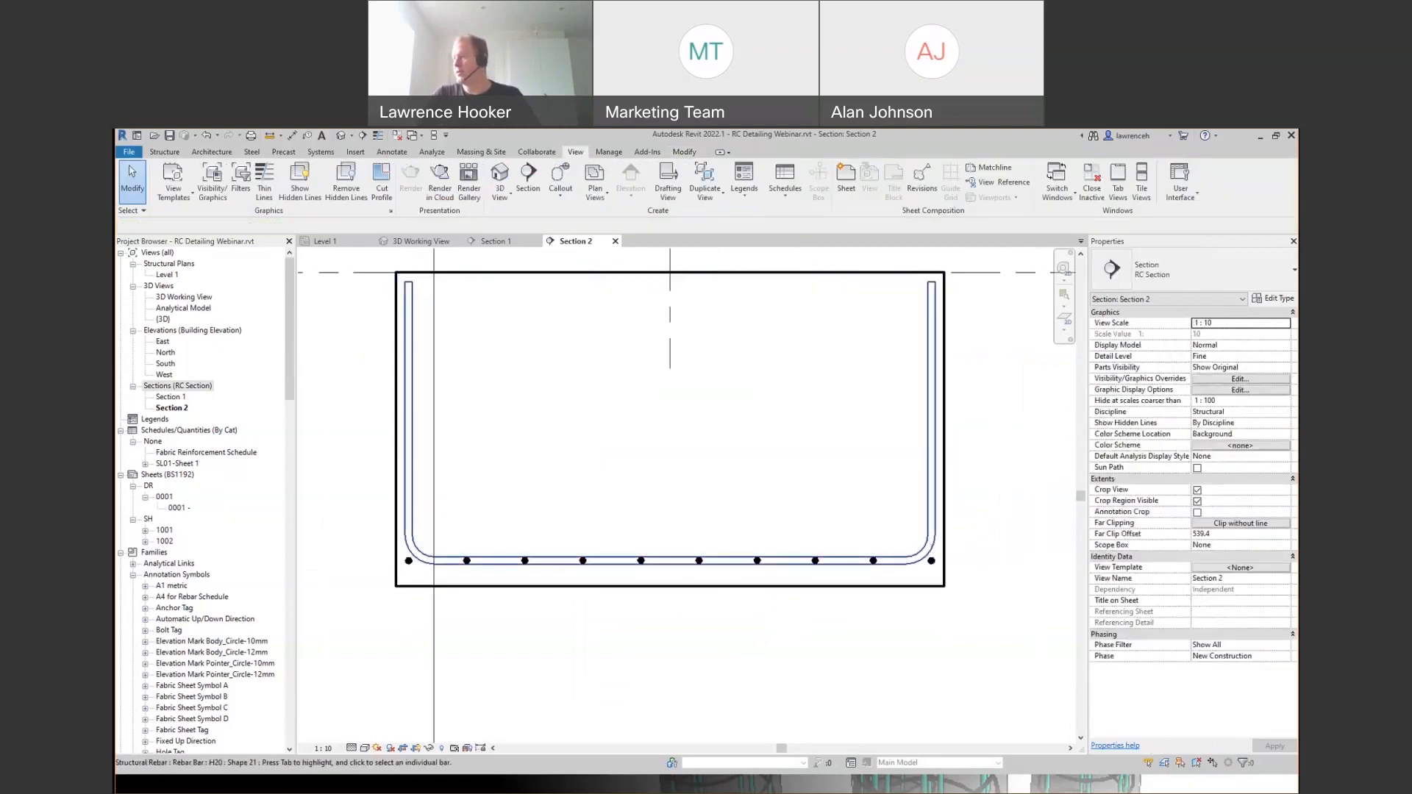
# - Select both U-bar sets in the footing and set their leg dimensions A and C to 750 mm
pyautogui.scroll(1, 940, 580)
pyautogui.click(920, 545)
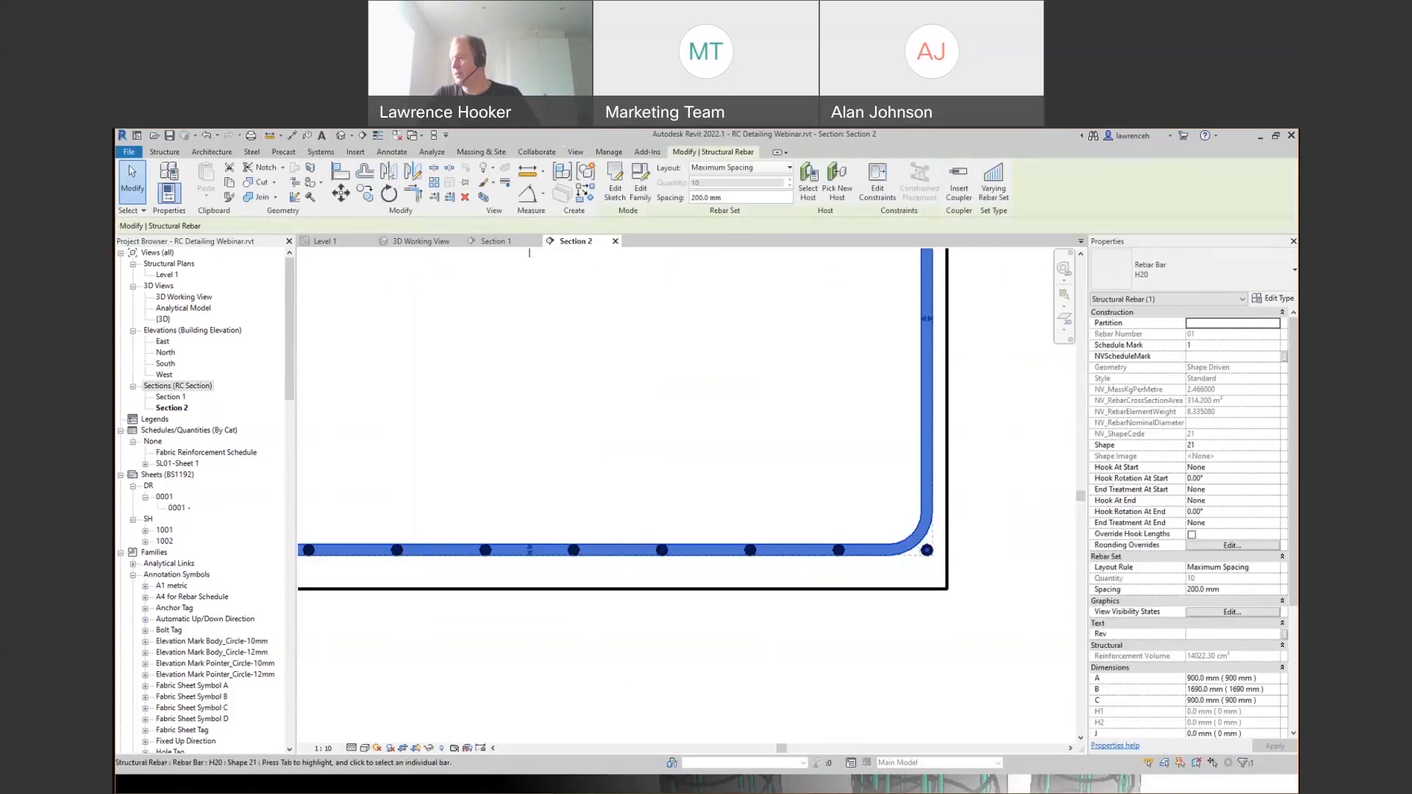
pyautogui.scroll(-1, 918, 545)
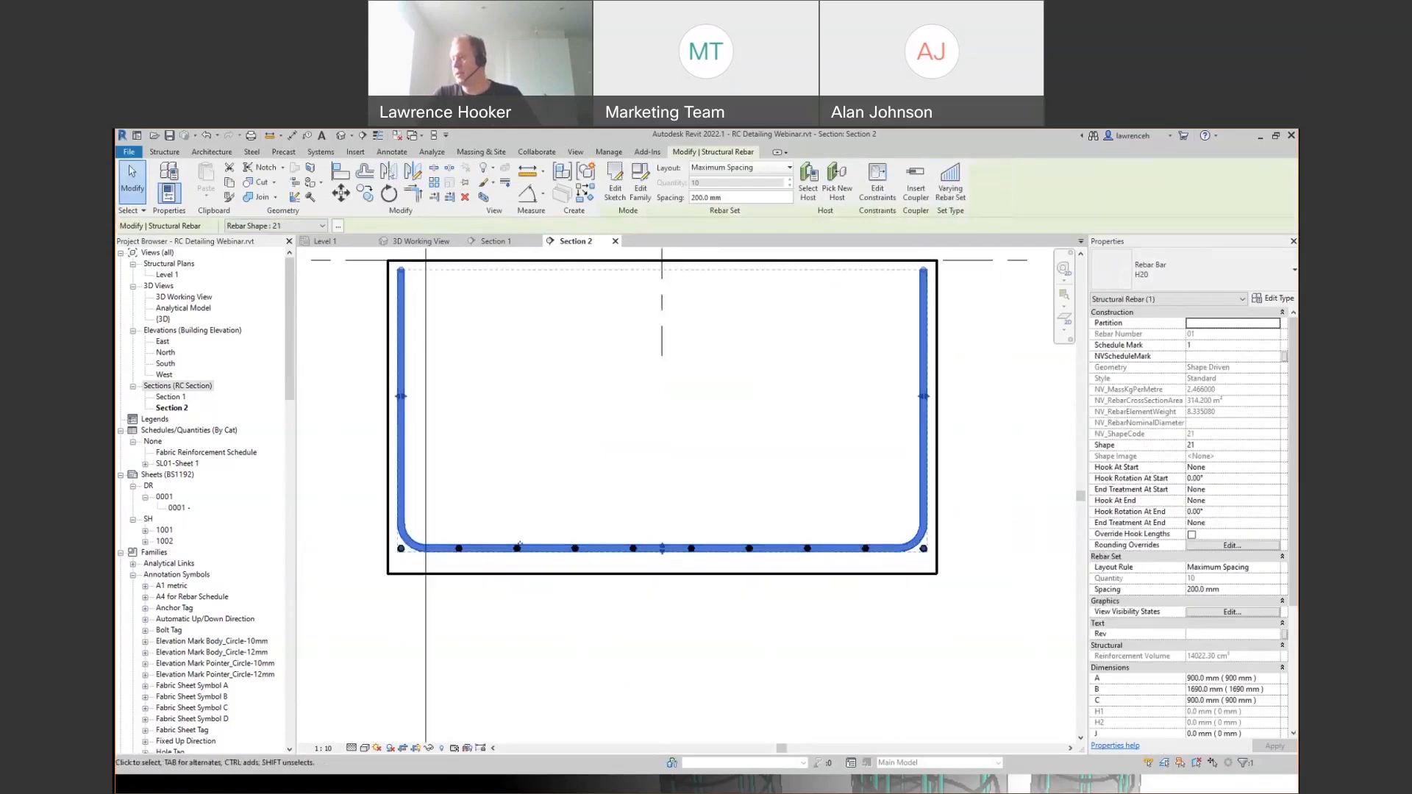
pyautogui.scroll(-1, 621, 553)
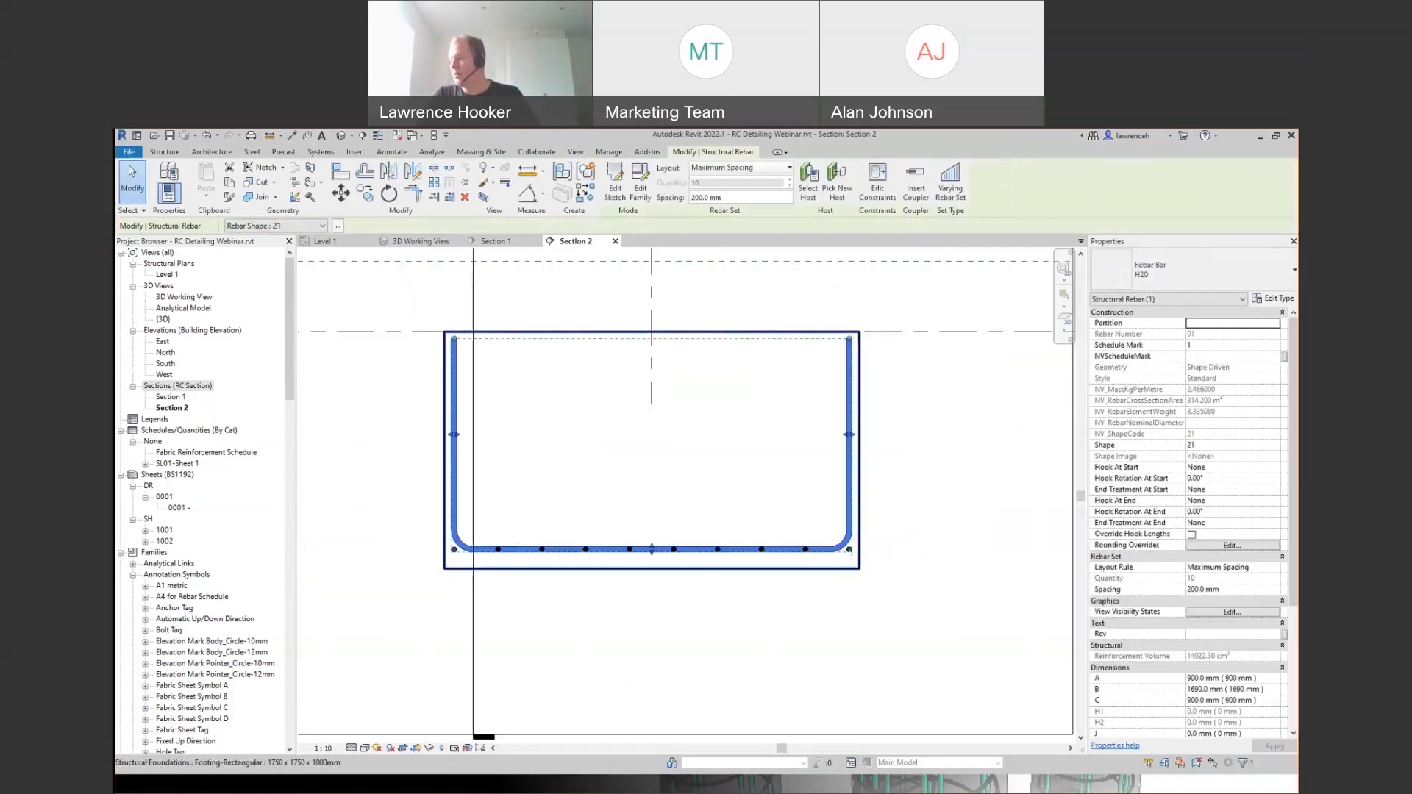
pyautogui.scroll(2, 851, 548)
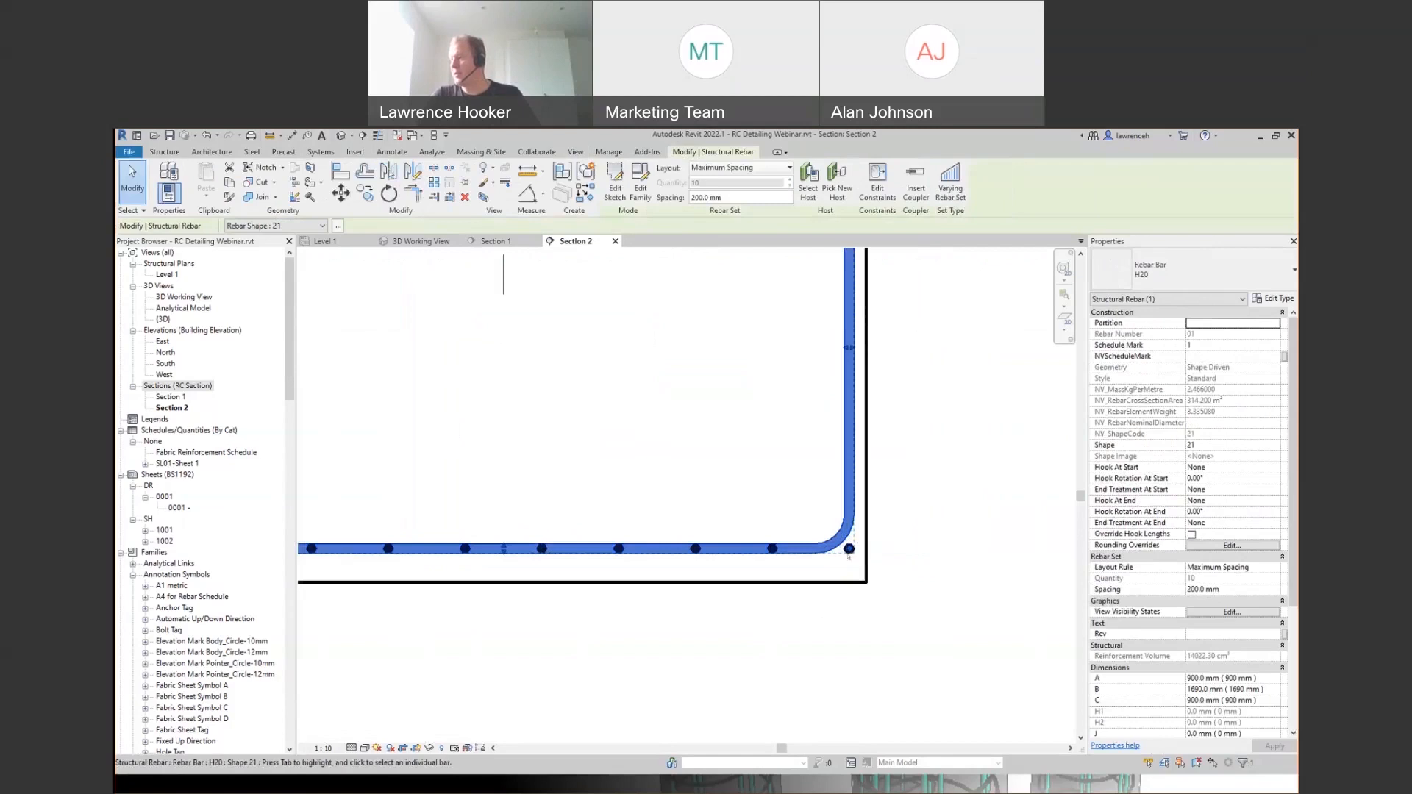
pyautogui.keyDown('ctrl'); pyautogui.click(850, 548); pyautogui.keyUp('ctrl')
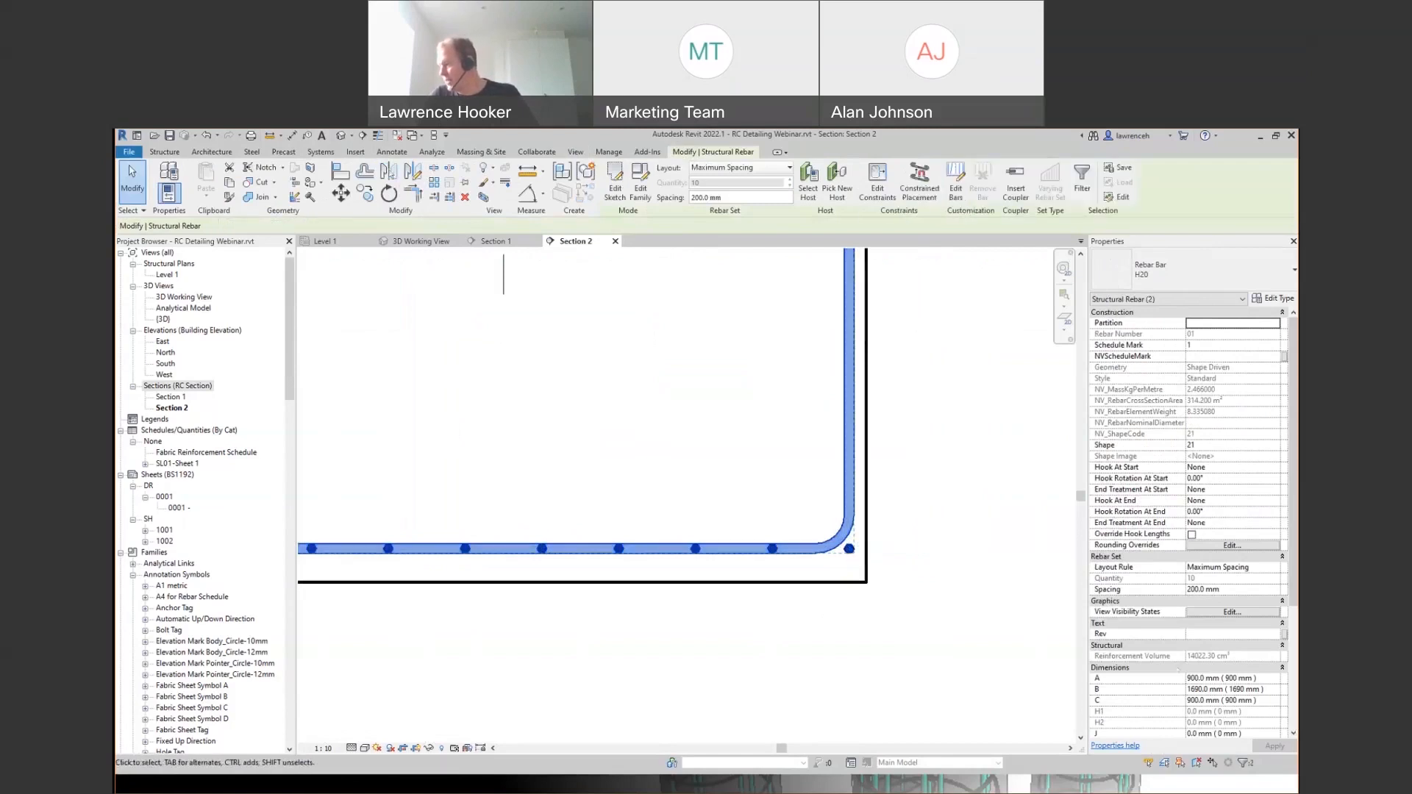
pyautogui.scroll(-1, 1215, 622)
pyautogui.click(1212, 622)
pyautogui.write('750')
pyautogui.click(1248, 643)
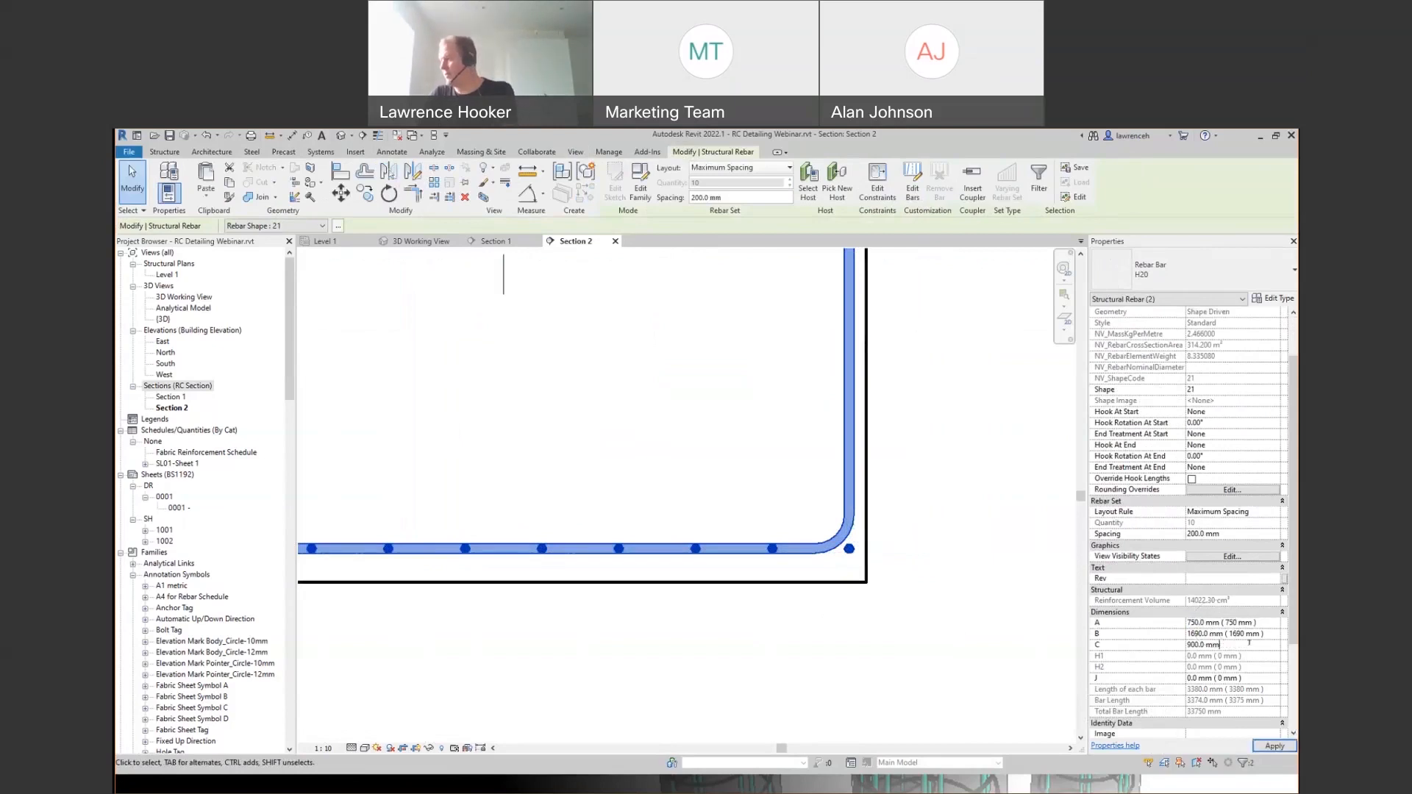
pyautogui.write('750')
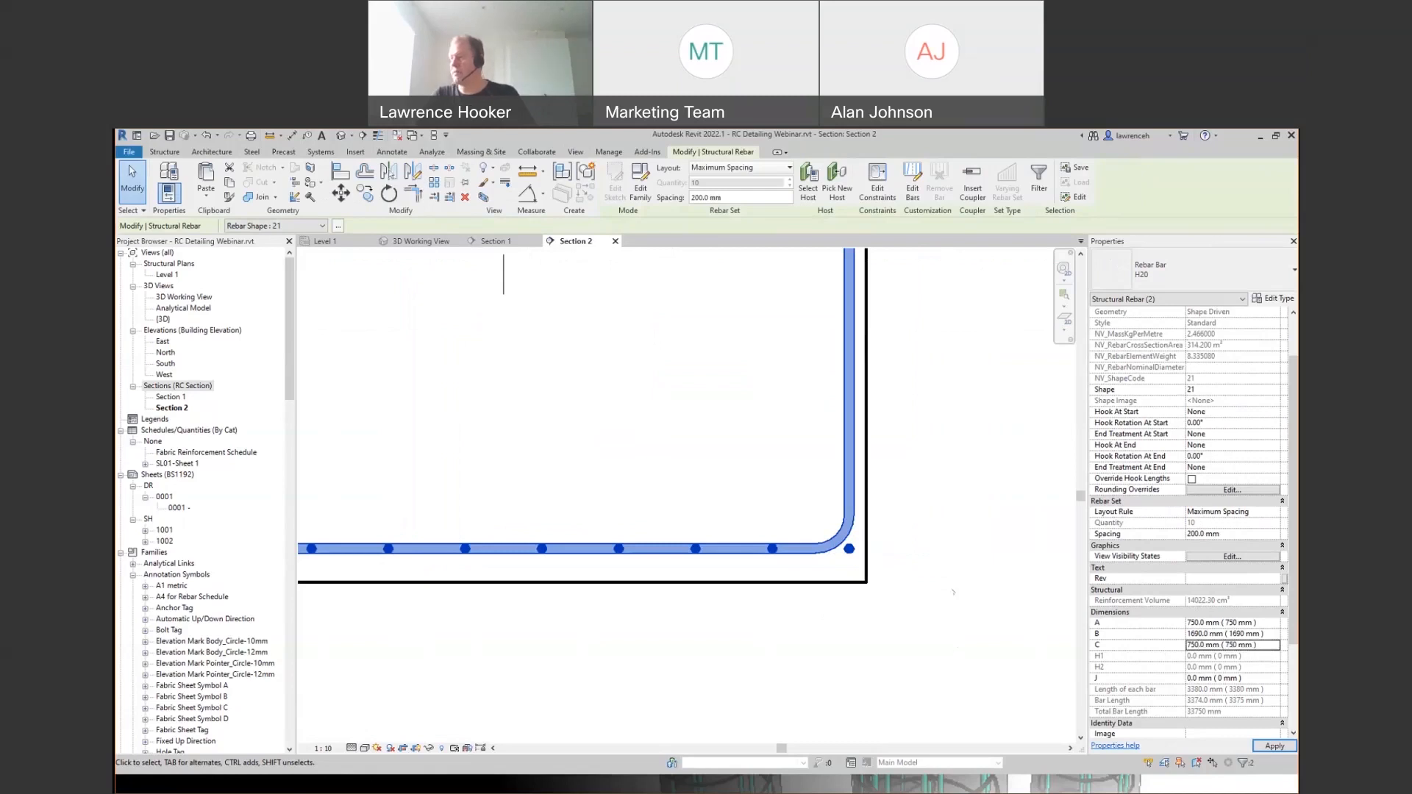
pyautogui.scroll(-3, 901, 593)
pyautogui.click(902, 593)
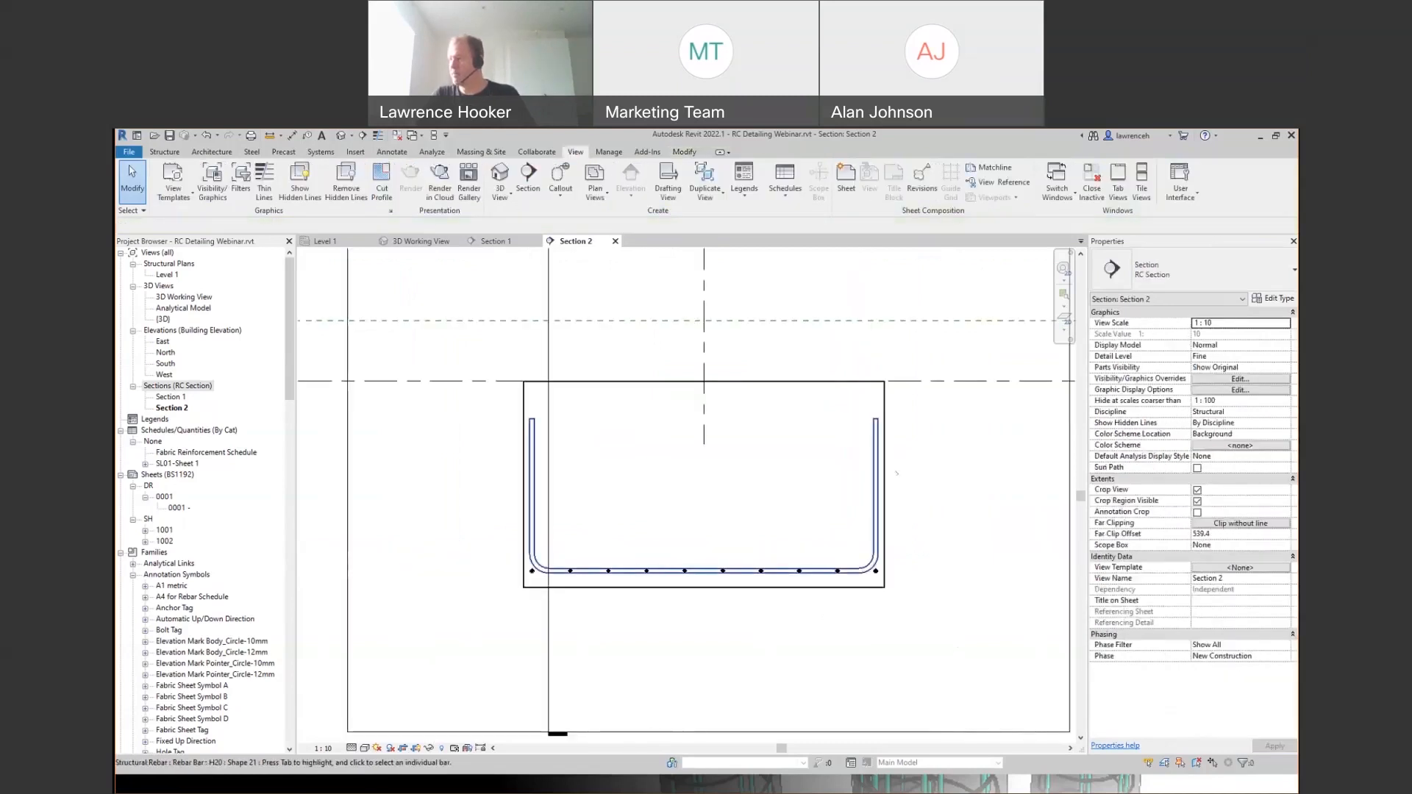
# - Move the U-bar set seen in elevation upward so its bottom leg sits above the perpendicular bars
pyautogui.click(799, 571)
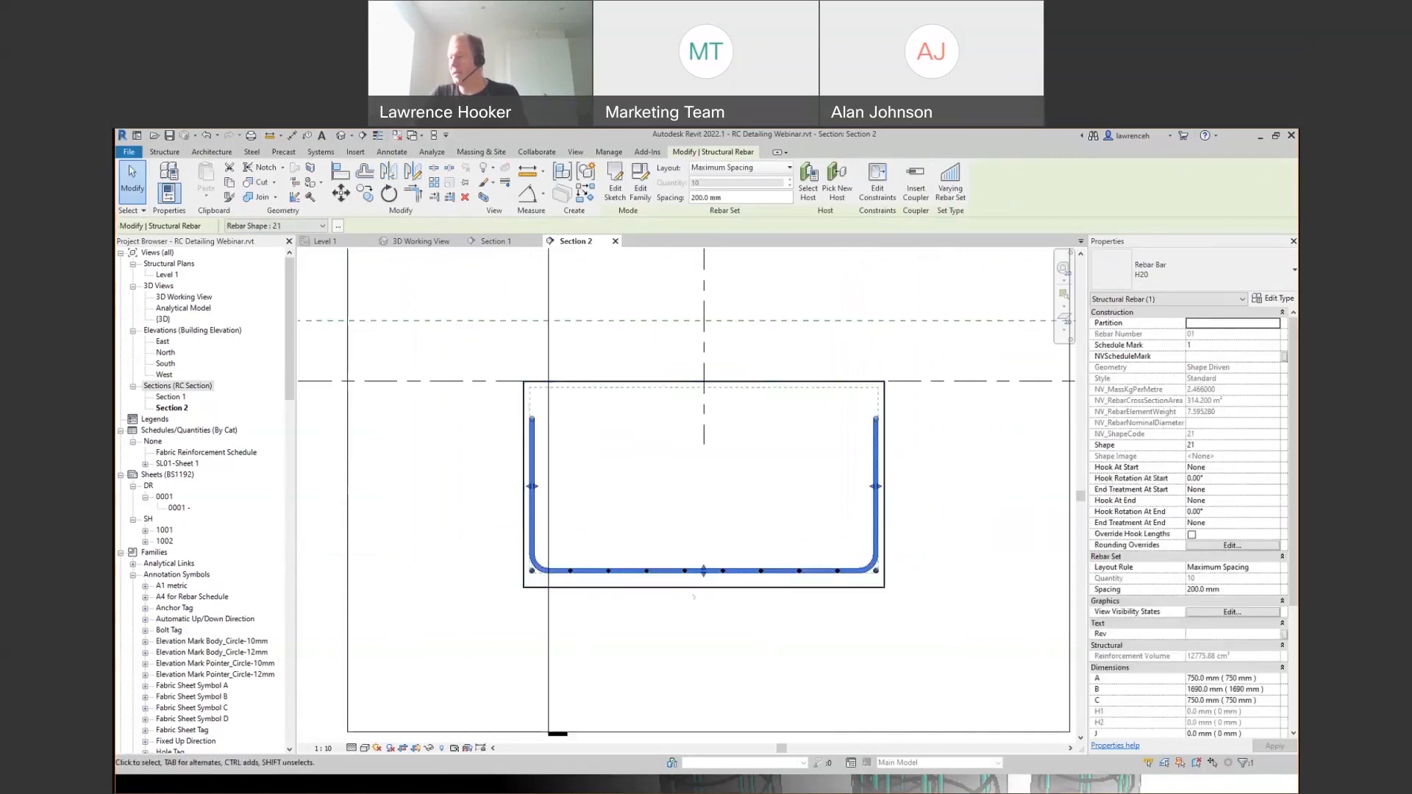
pyautogui.scroll(1, 677, 578)
pyautogui.scroll(3, 702, 568)
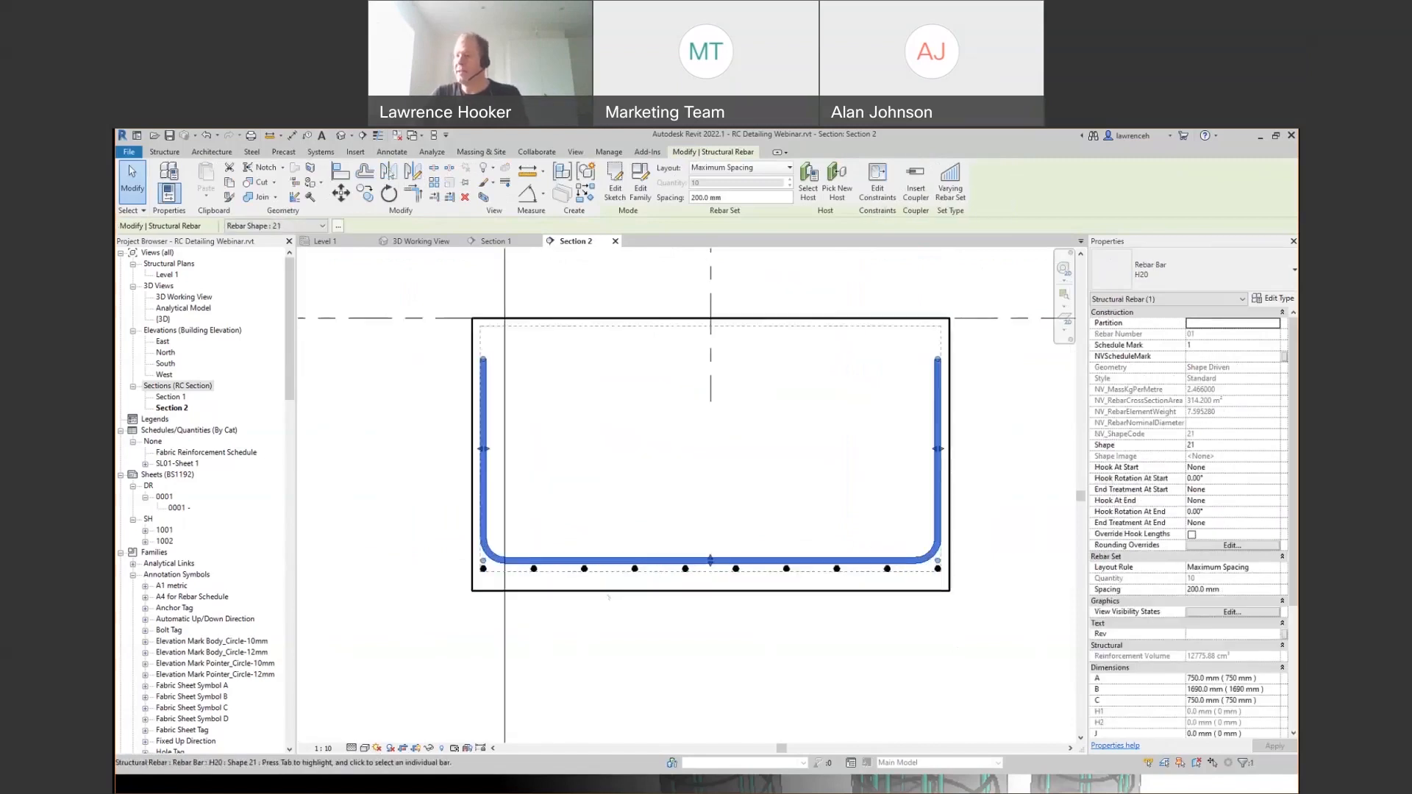
pyautogui.moveTo(670, 623); pyautogui.dragTo(633, 635, button='middle')
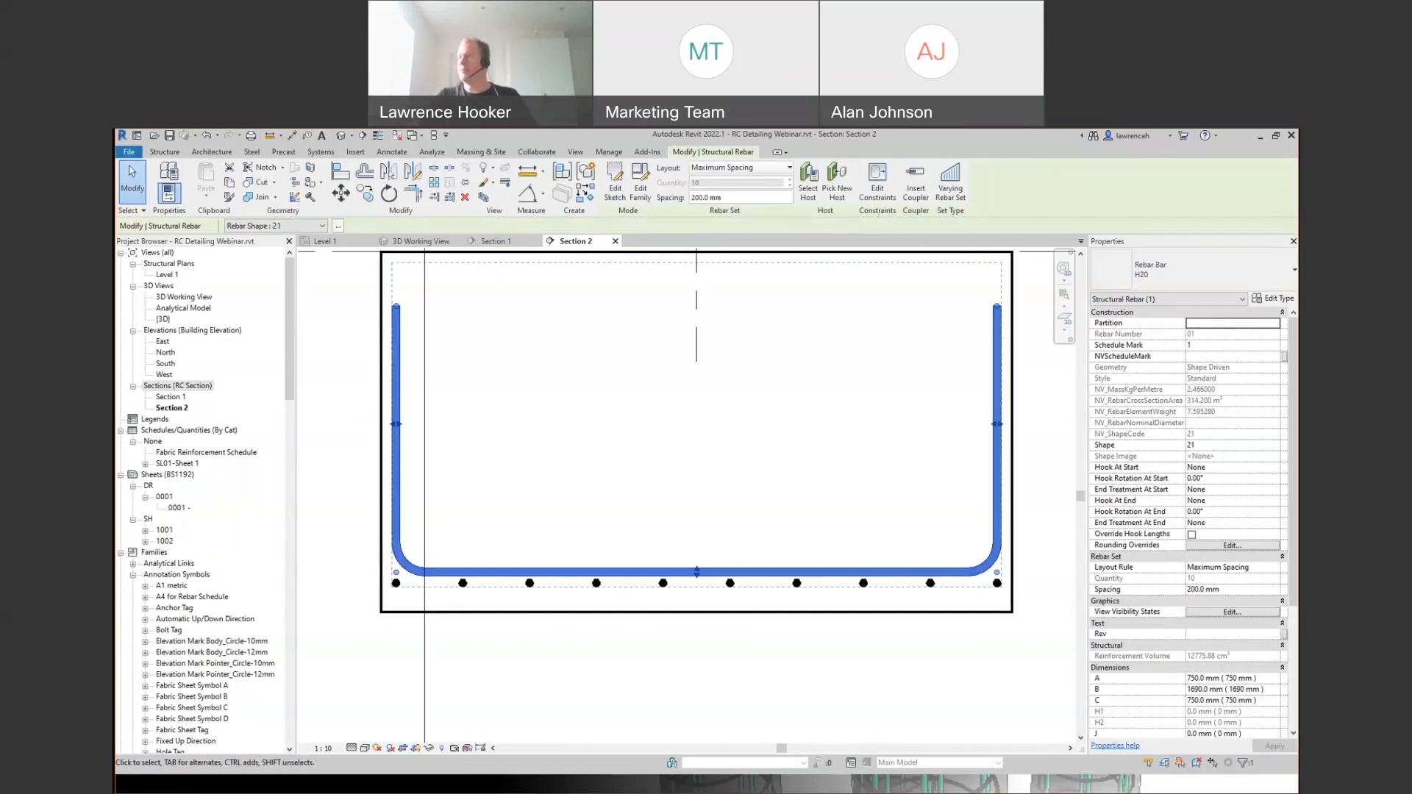
# - Constrain the U-bar's bottom segment to the perpendicular bars' bottom segment, toggle the two-way constraint, and finish editing the constraints
pyautogui.click(879, 185)
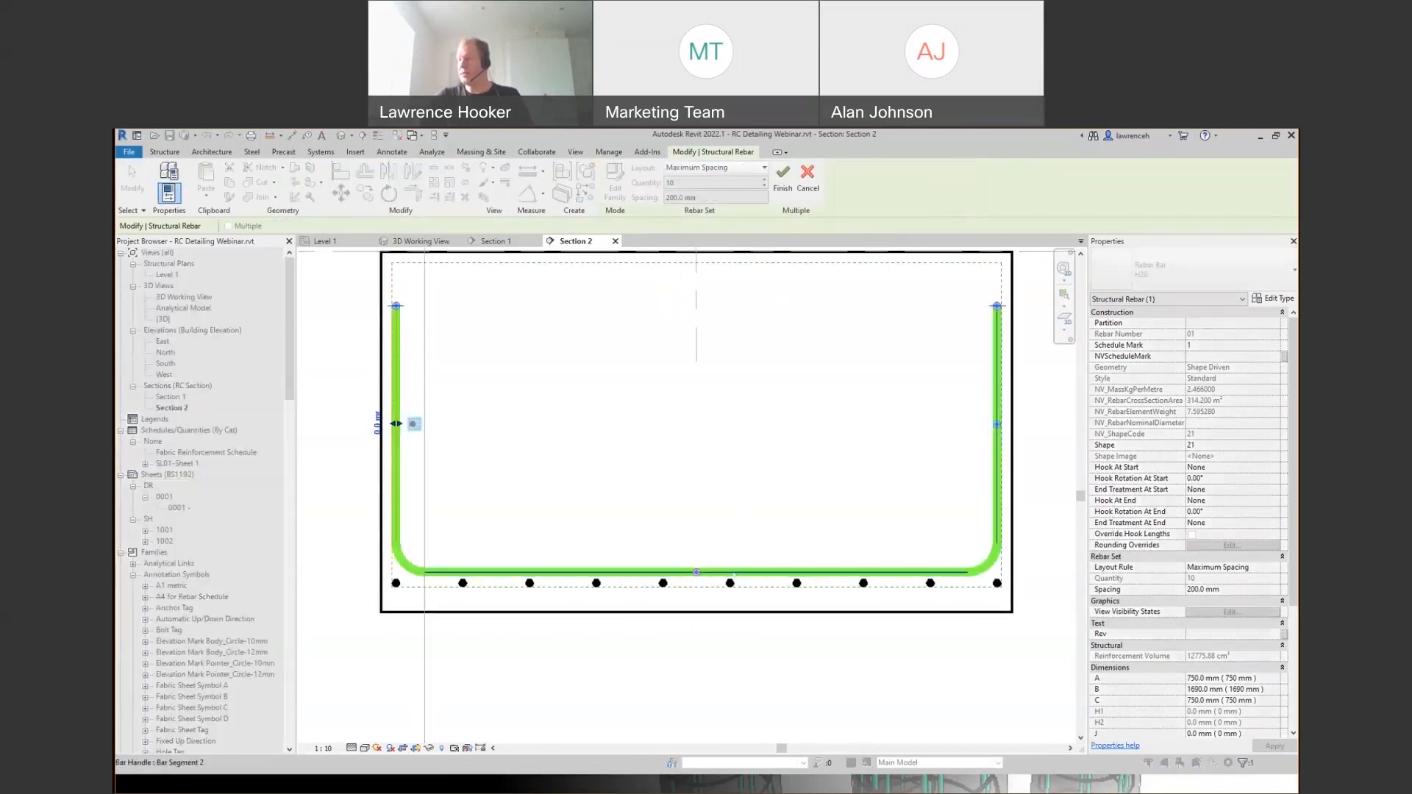
pyautogui.click(734, 573)
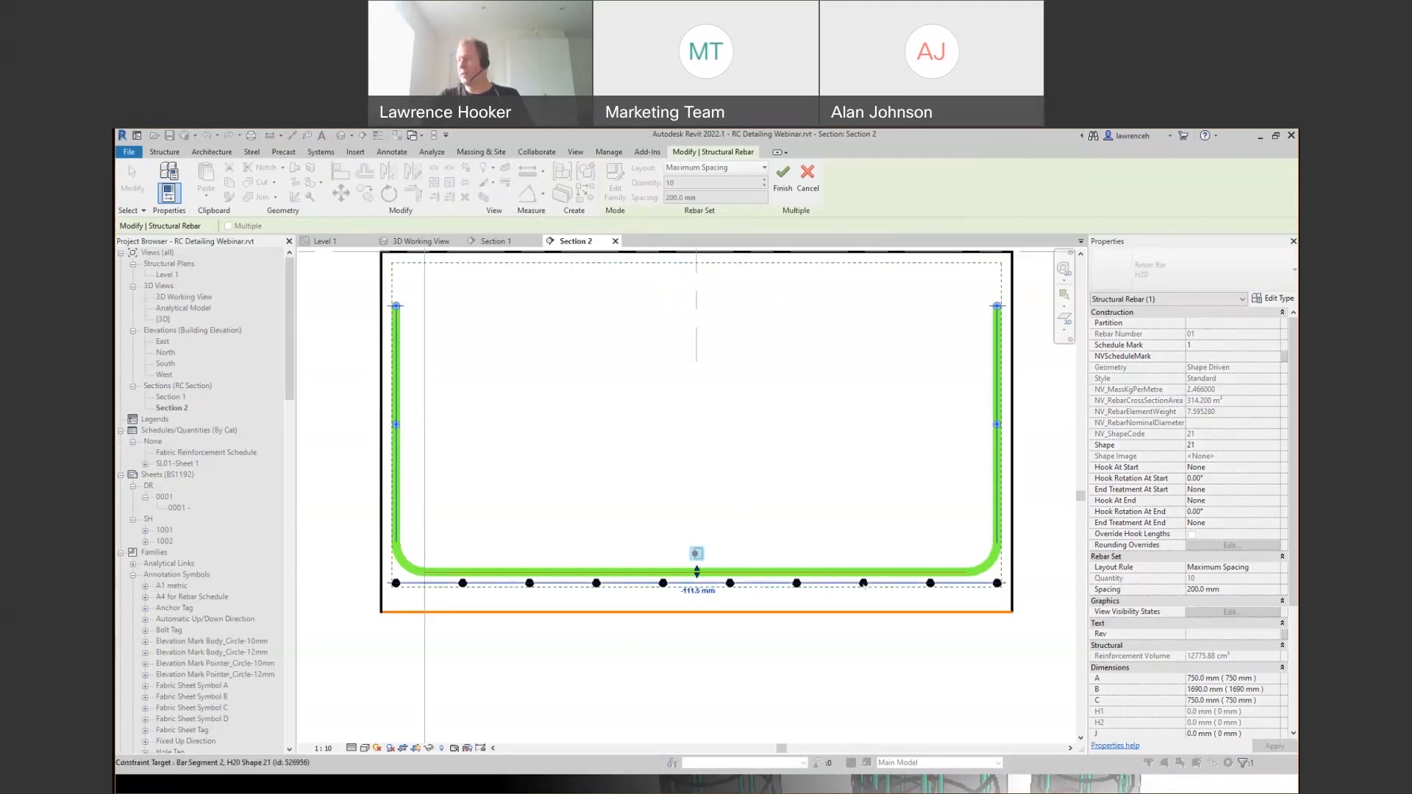
pyautogui.click(752, 583)
pyautogui.scroll(2, 721, 636)
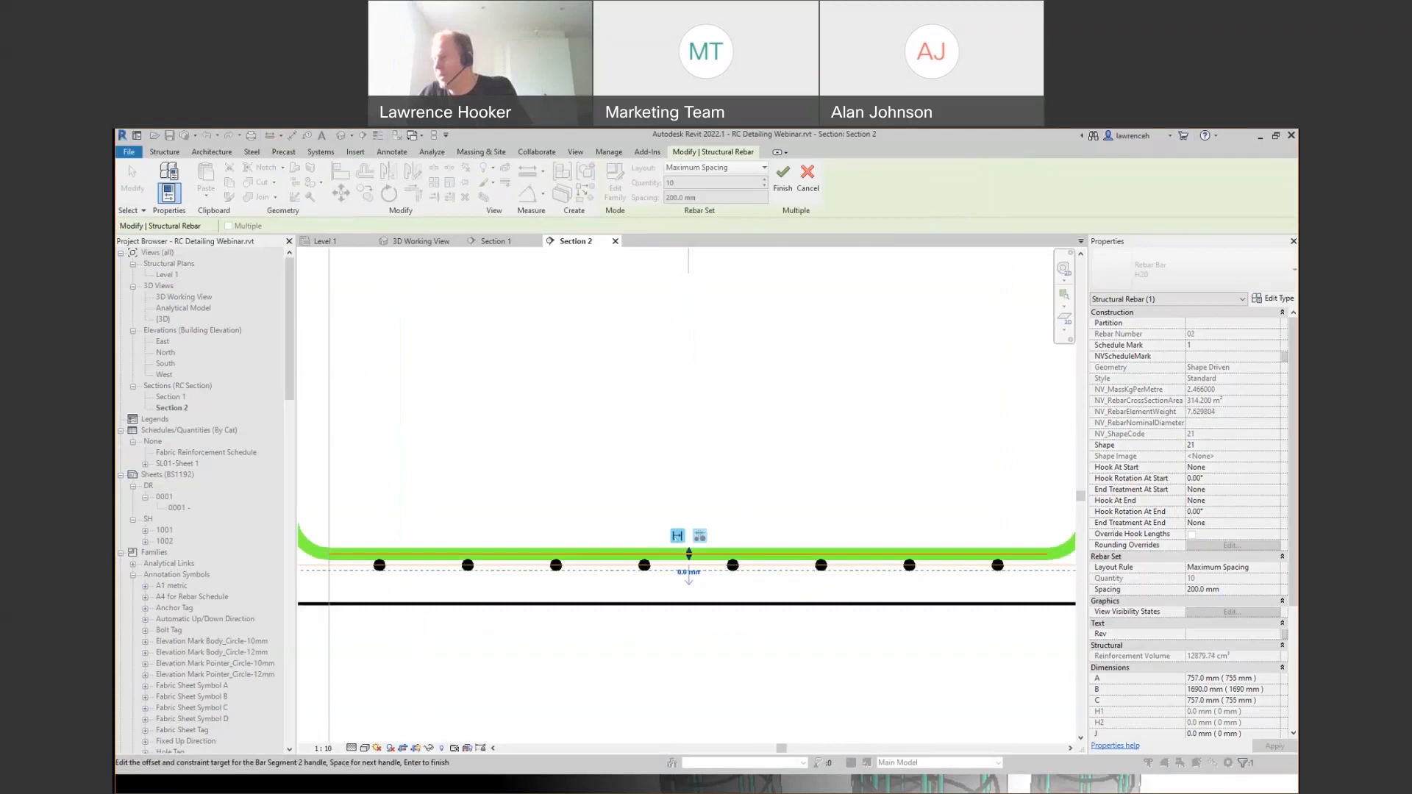
pyautogui.press('ctrl')
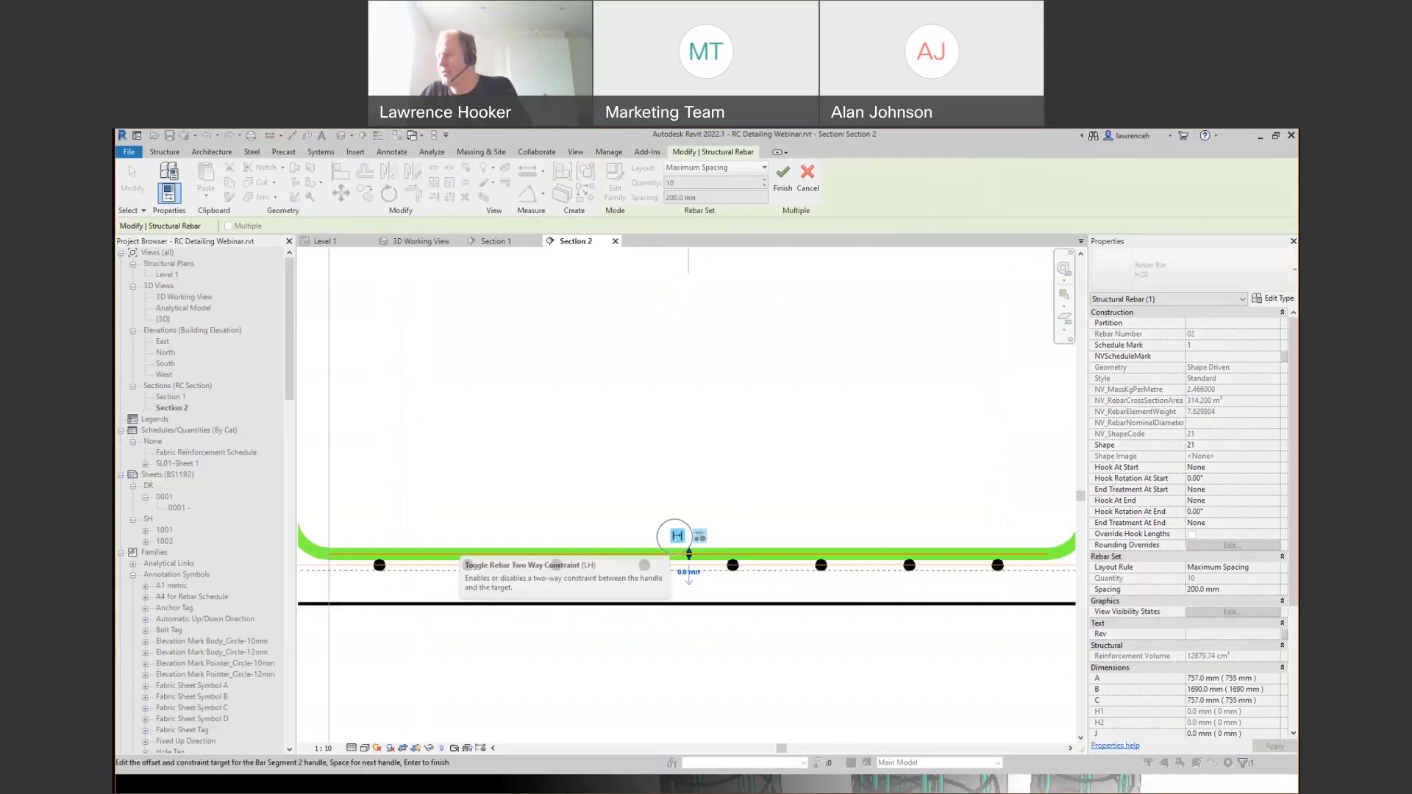
pyautogui.click(677, 536)
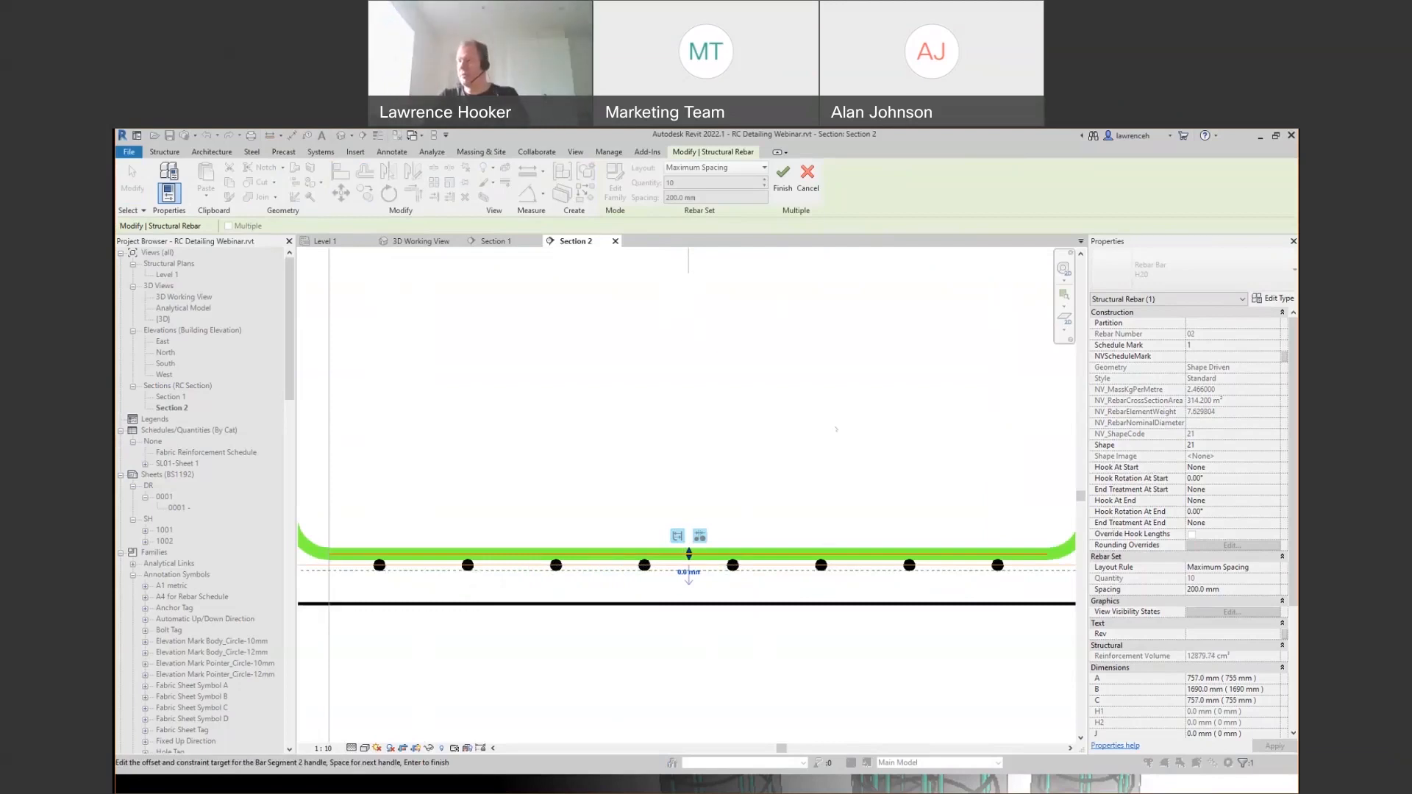
pyautogui.scroll(-1, 738, 491)
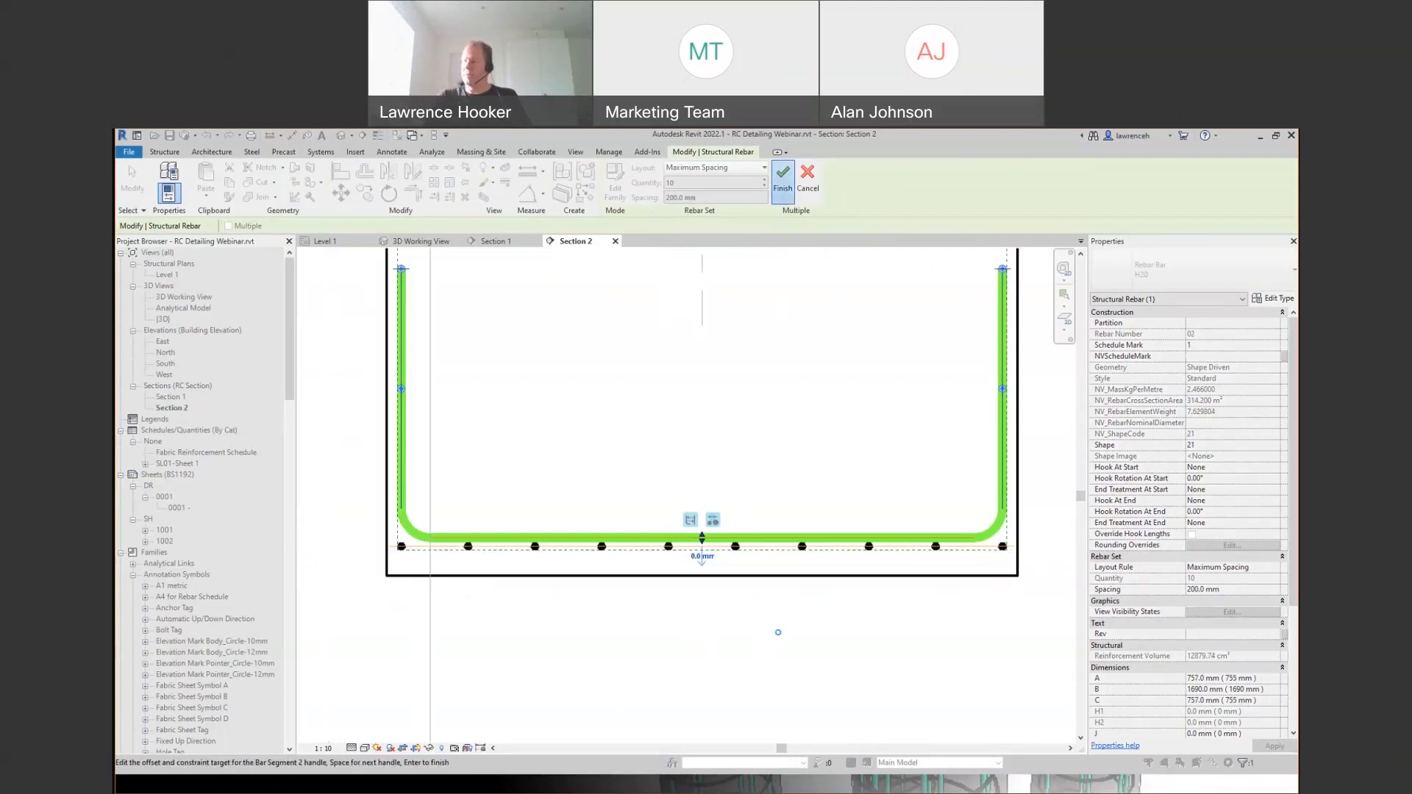
pyautogui.click(879, 639)
# - Pull both ends of the perpendicular bar set inward so its outermost bars clear the U-bar's bends
pyautogui.moveTo(1018, 548); pyautogui.dragTo(997, 550, button='middle')
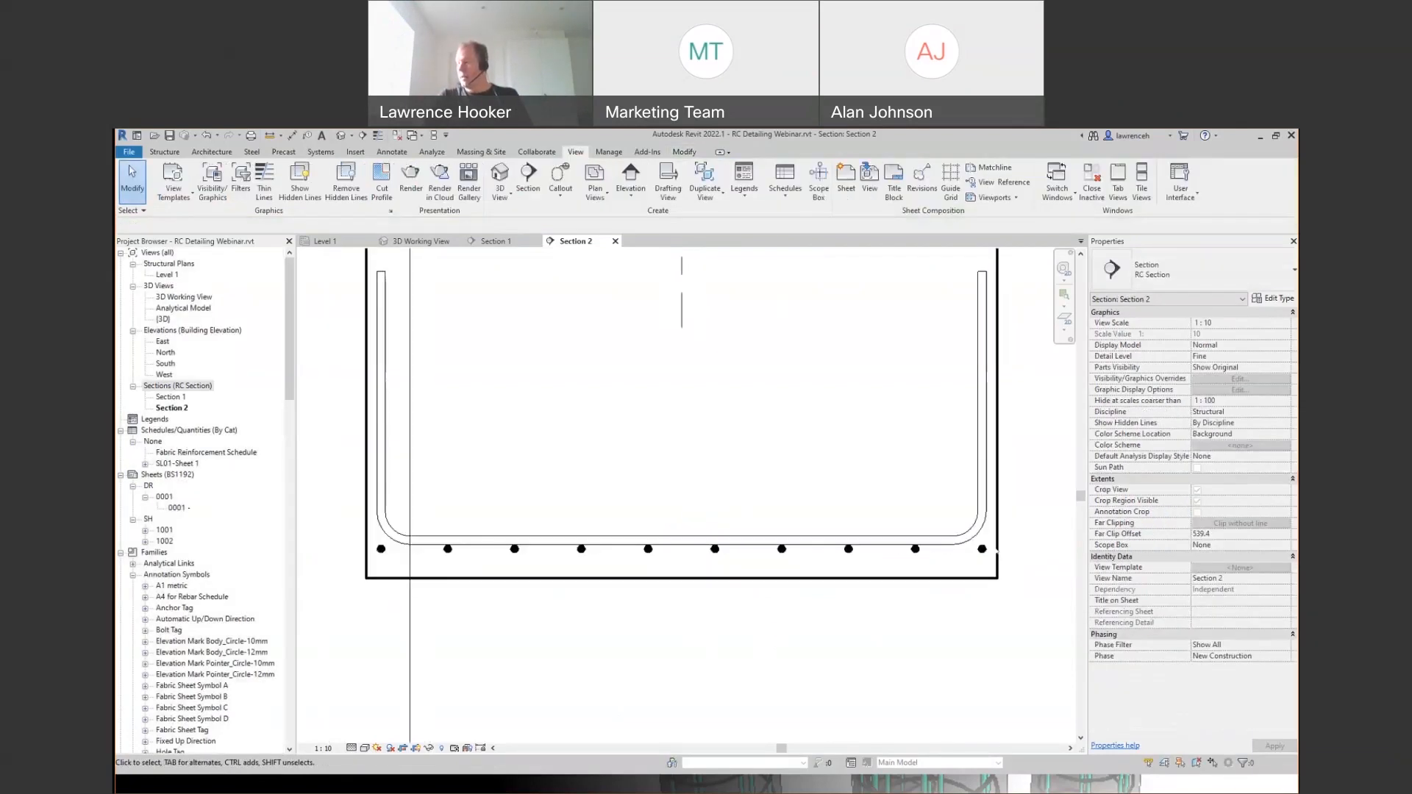
pyautogui.click(974, 545)
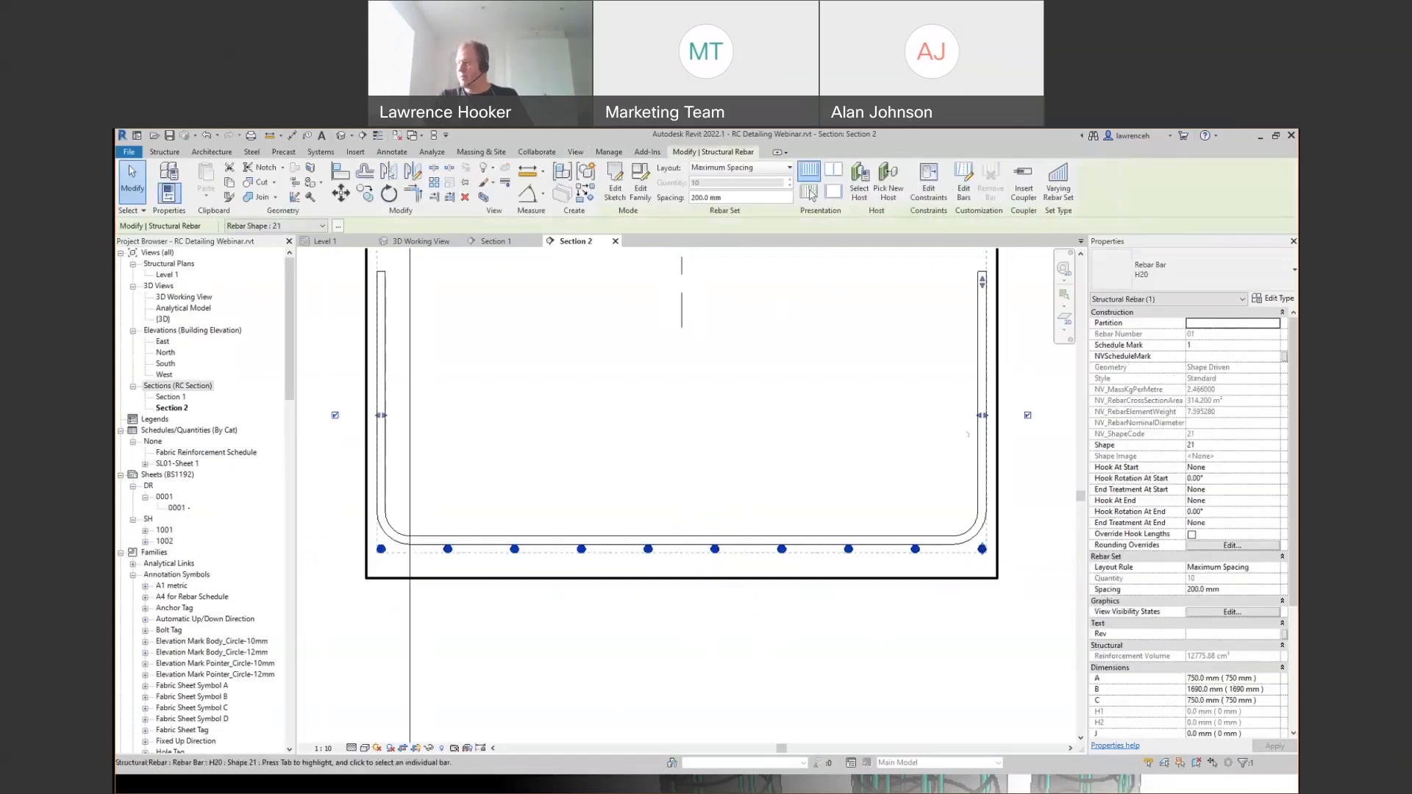
pyautogui.moveTo(982, 416); pyautogui.dragTo(730, 428)
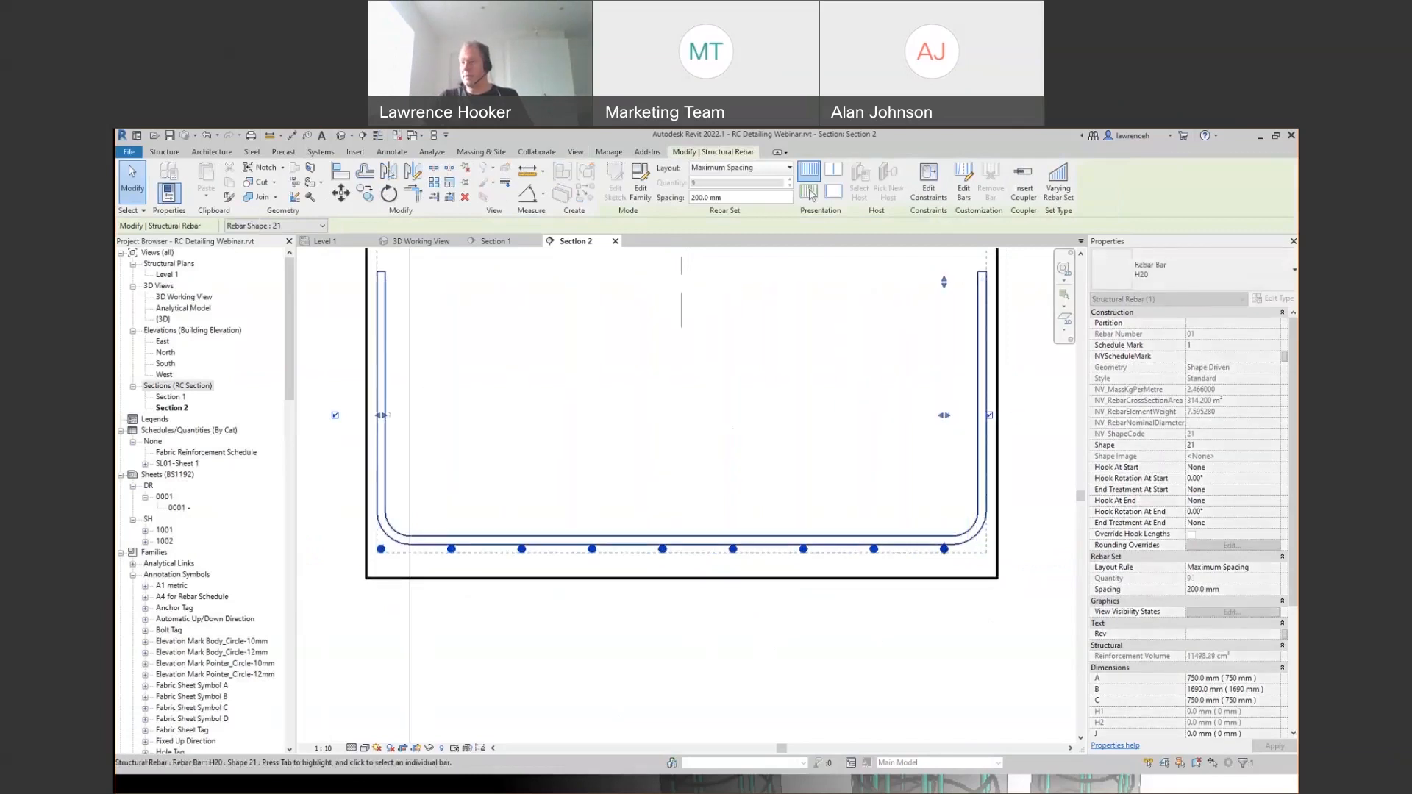
pyautogui.click(810, 193)
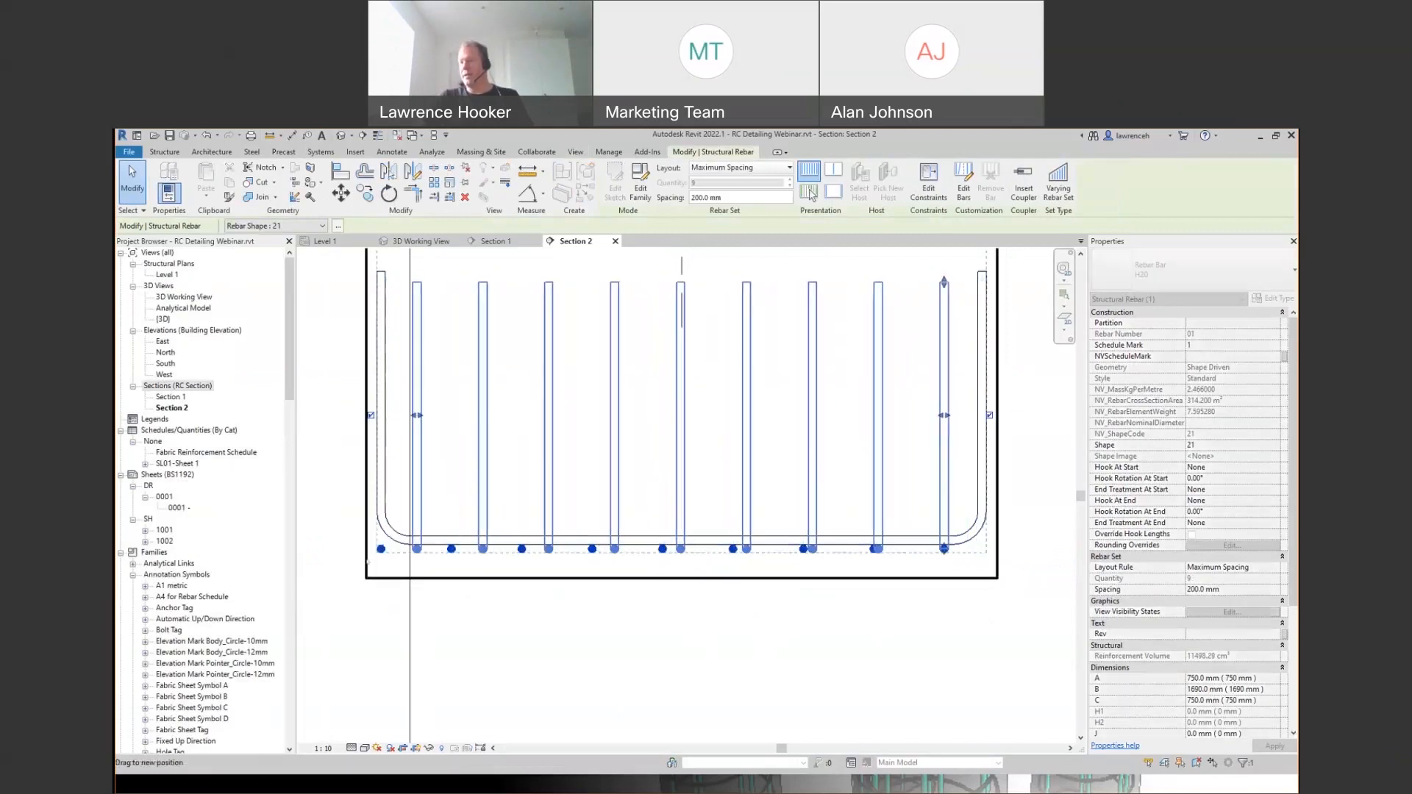
pyautogui.moveTo(417, 415); pyautogui.dragTo(417, 415)
pyautogui.scroll(-1, 622, 634)
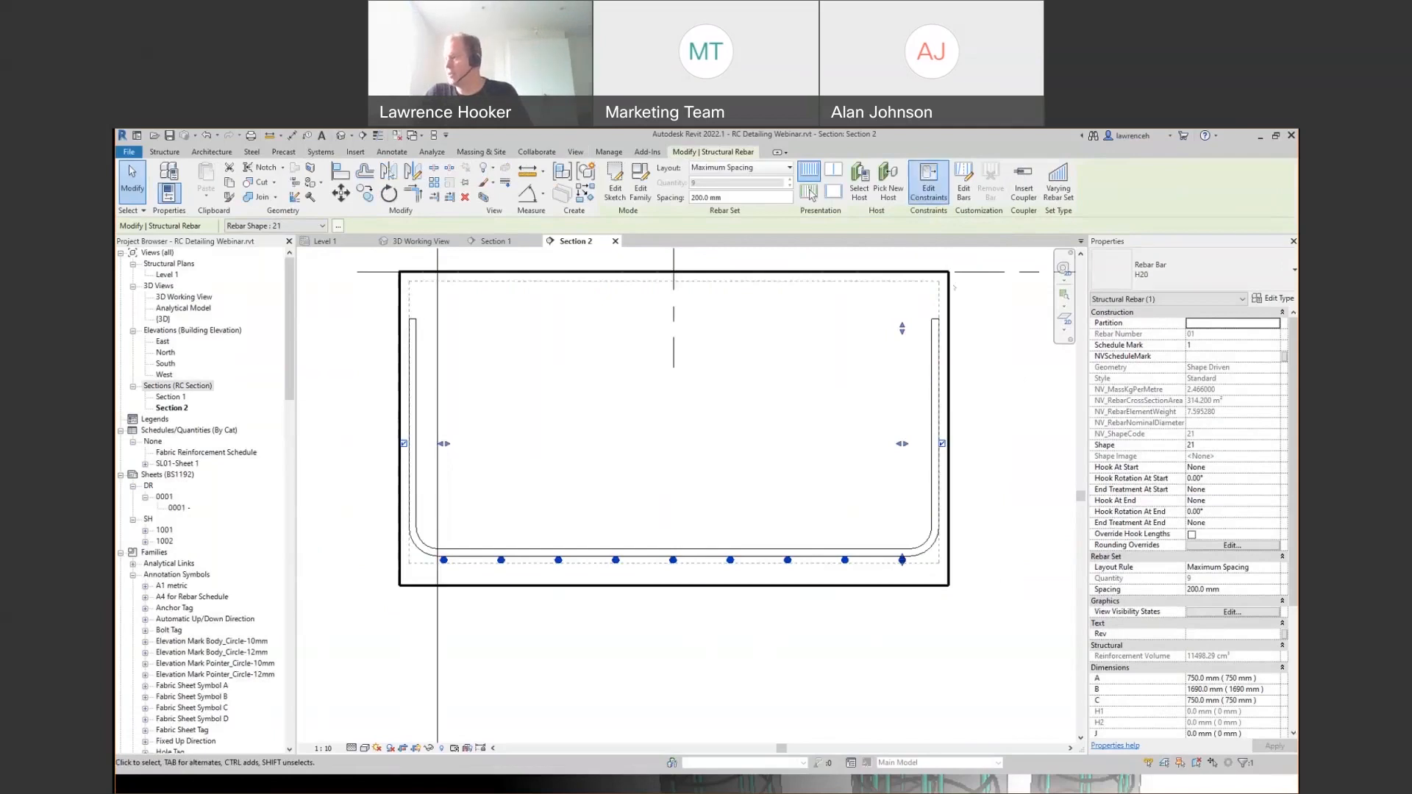
# - Edit the perpendicular bar set's constraints and set one end's offset from the footing side face to -150 mm
pyautogui.click(928, 180)
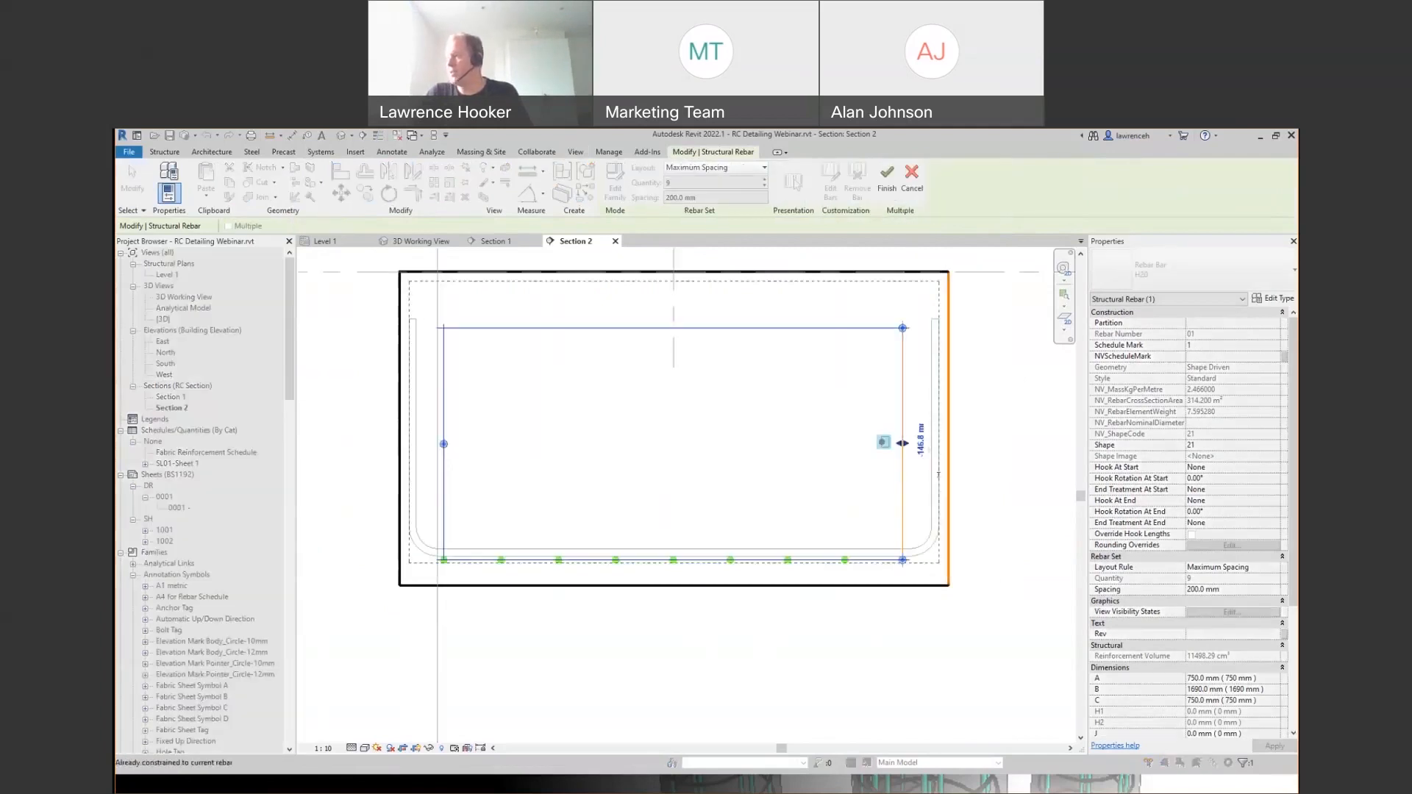
pyautogui.click(920, 439)
pyautogui.write('-150')
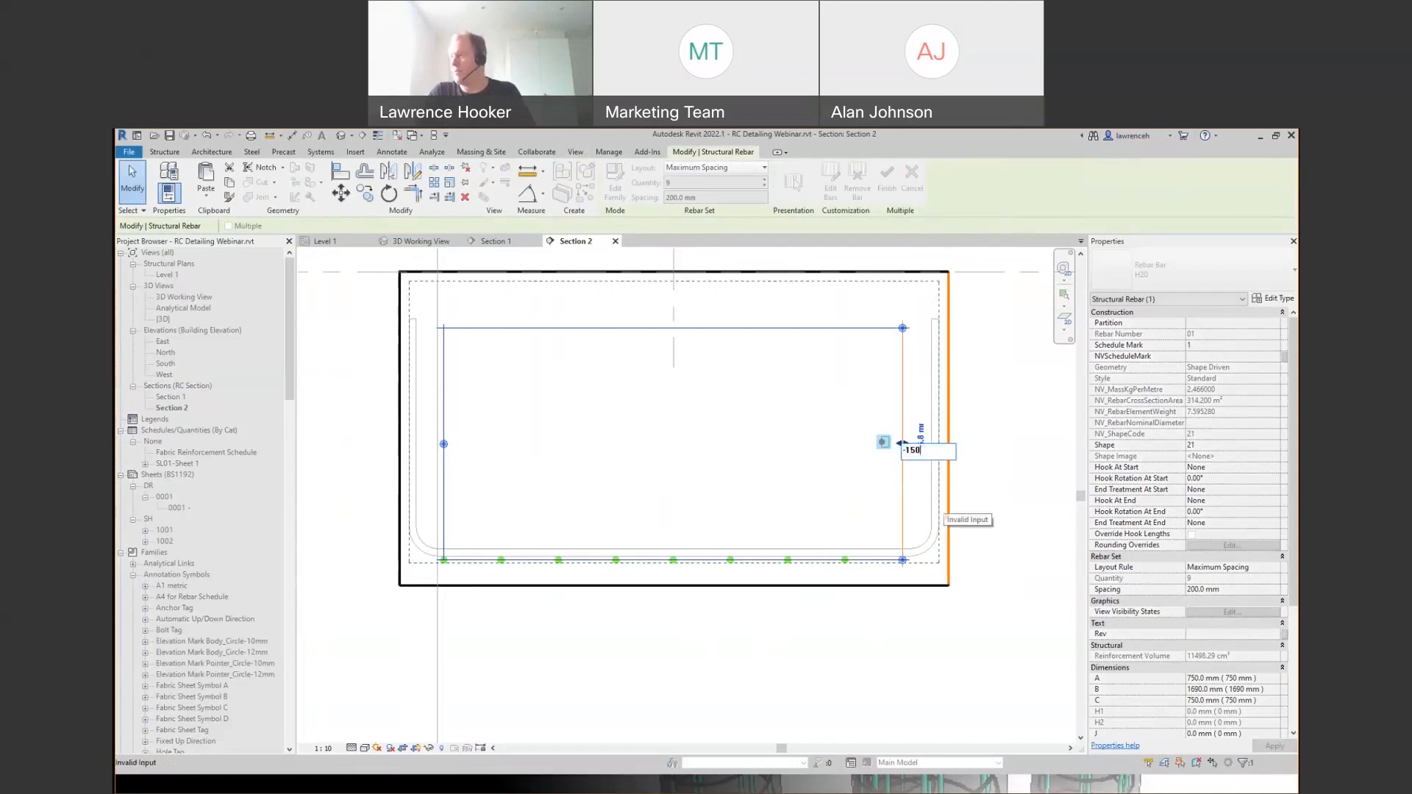
pyautogui.press('Return')
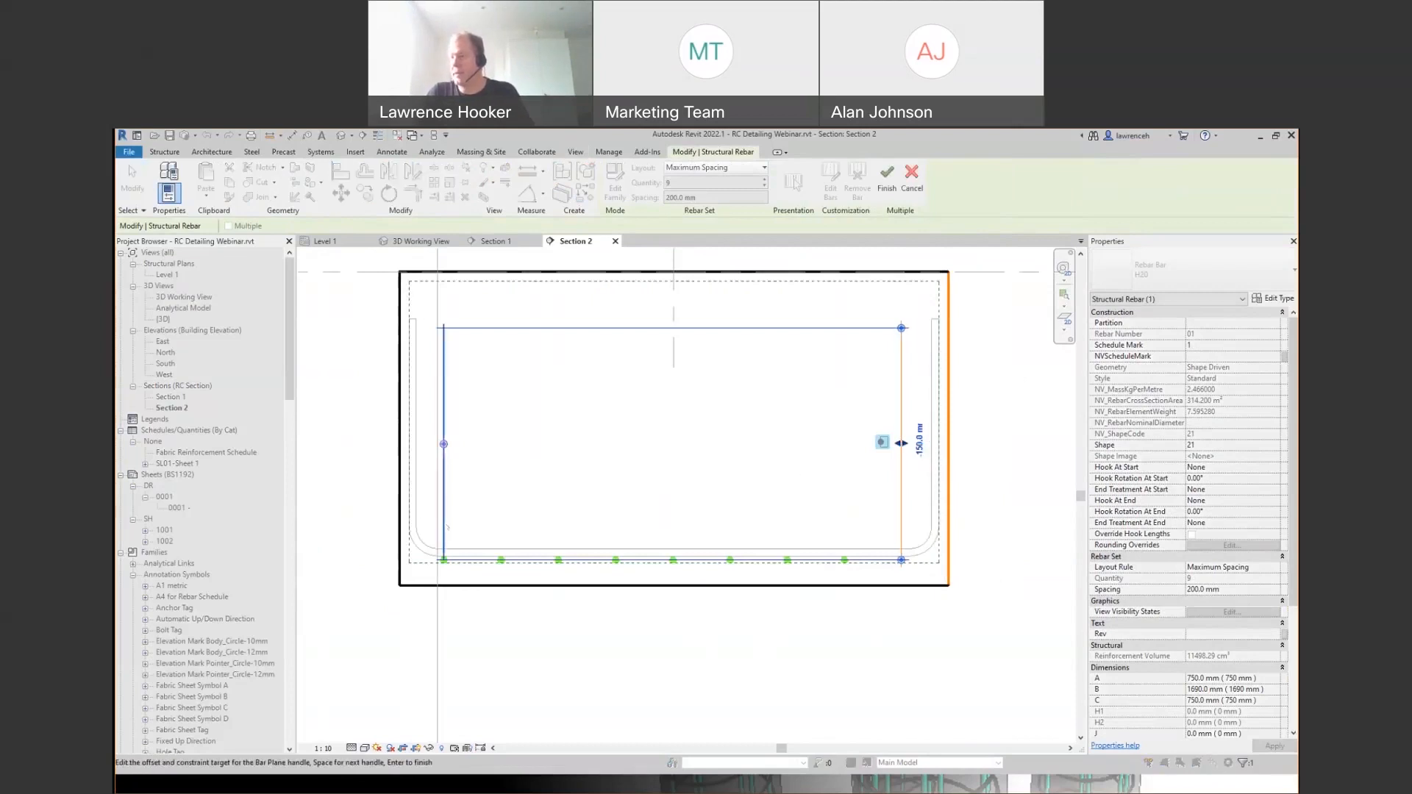
# - Constrain the opposite end of the bar set to the footing's side cover with a -150 mm offset
pyautogui.click(443, 445)
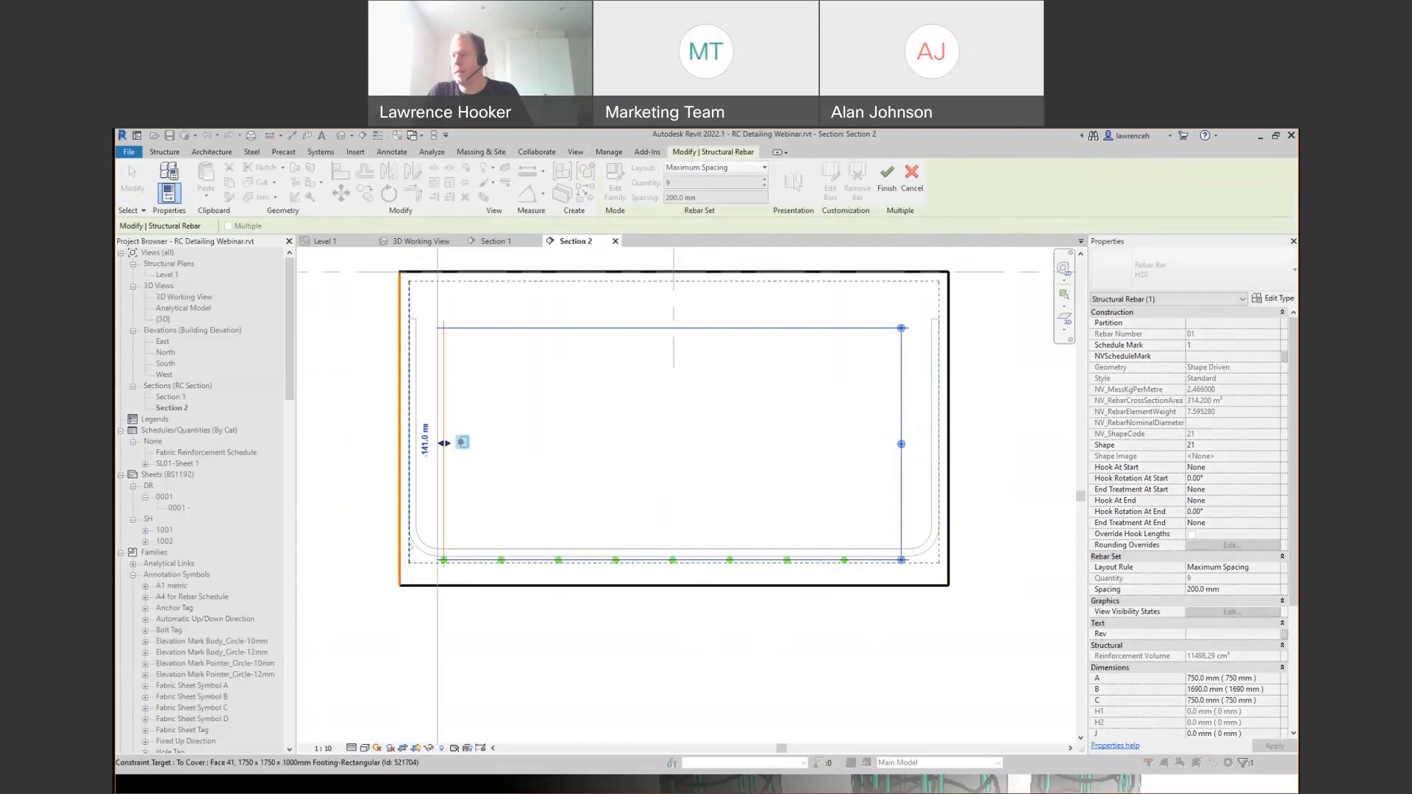
pyautogui.click(411, 505)
pyautogui.click(426, 450)
pyautogui.write('-150')
pyautogui.press('Return')
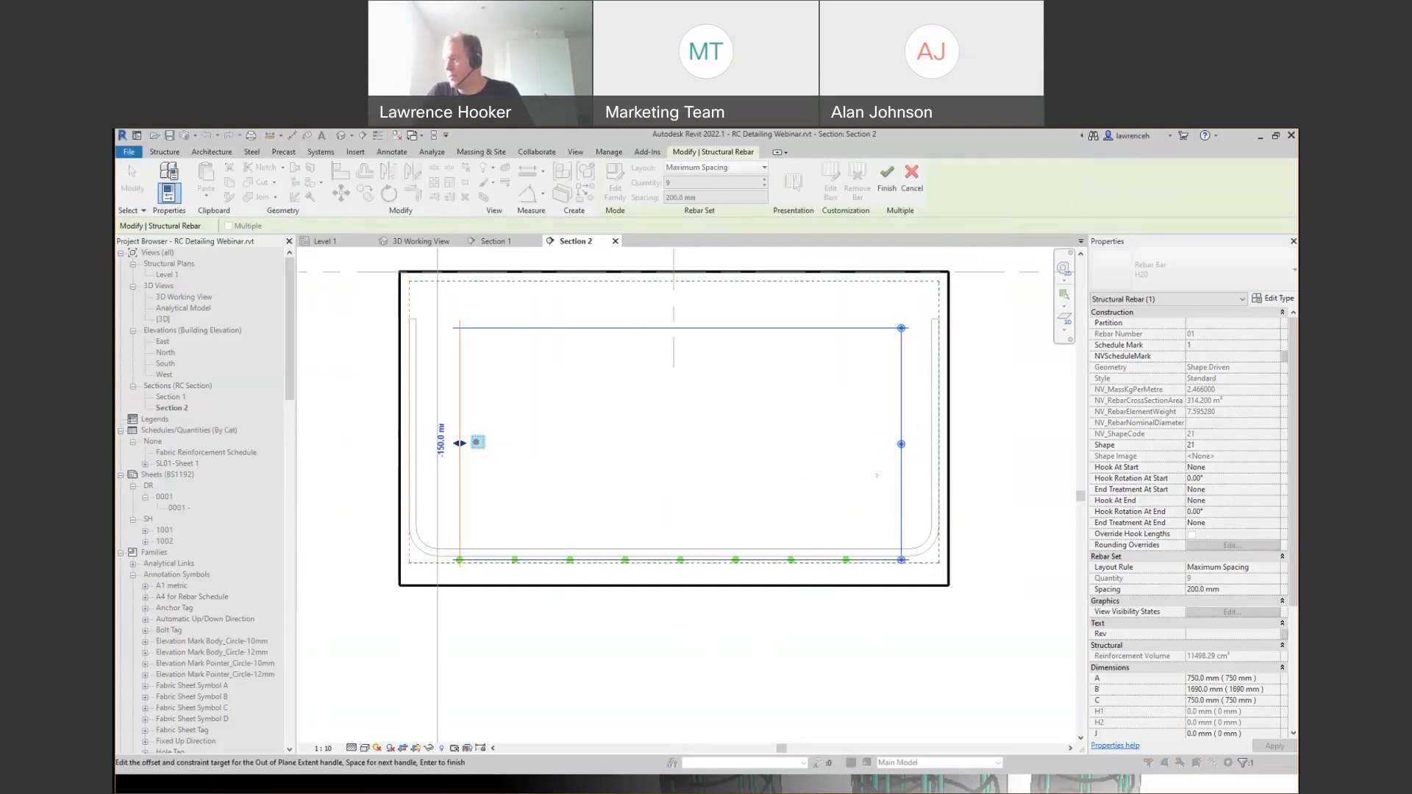
# - Retarget the first end's constraint to the footing's side cover with a -150 mm offset, finish the constraints and clear the selection
pyautogui.press('space')
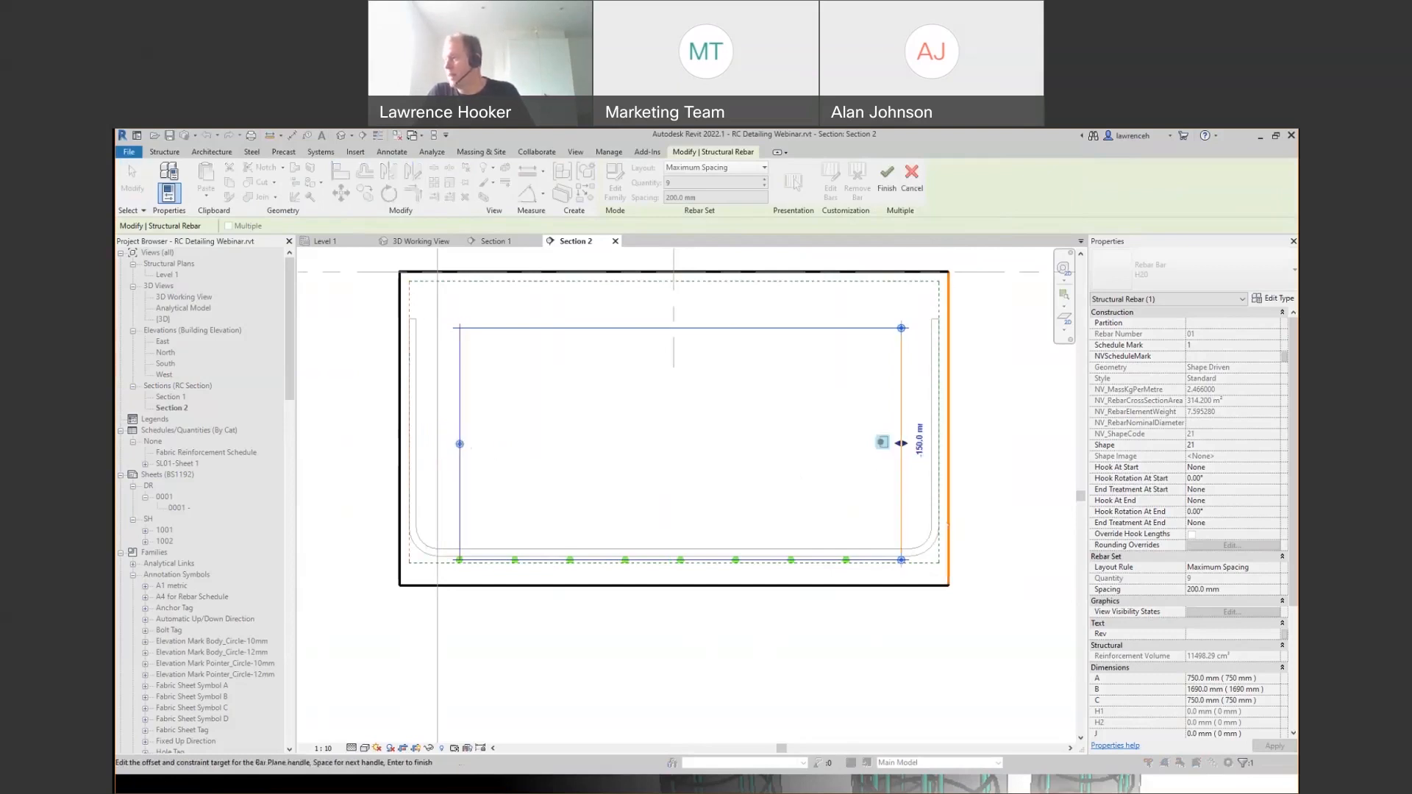
pyautogui.click(940, 458)
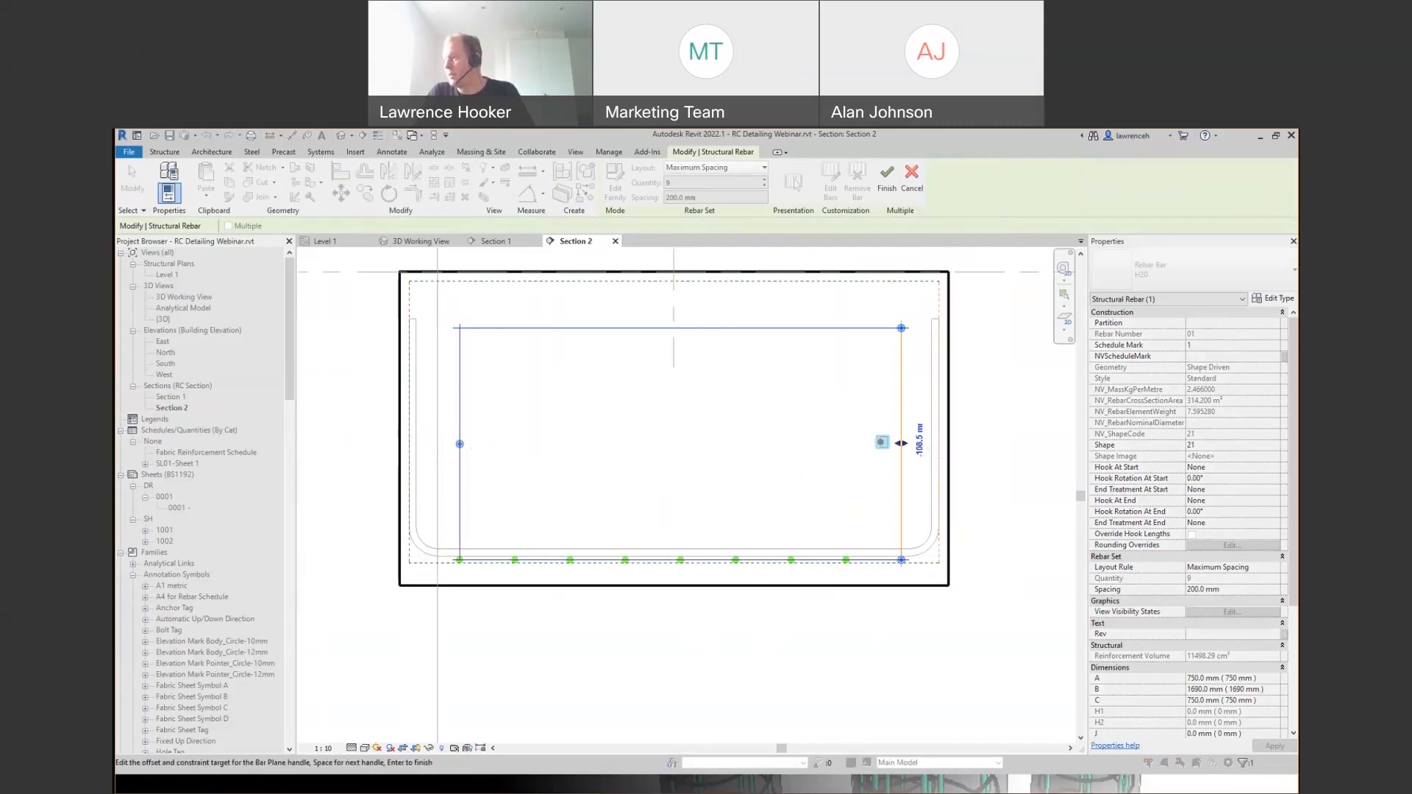
pyautogui.write('-150')
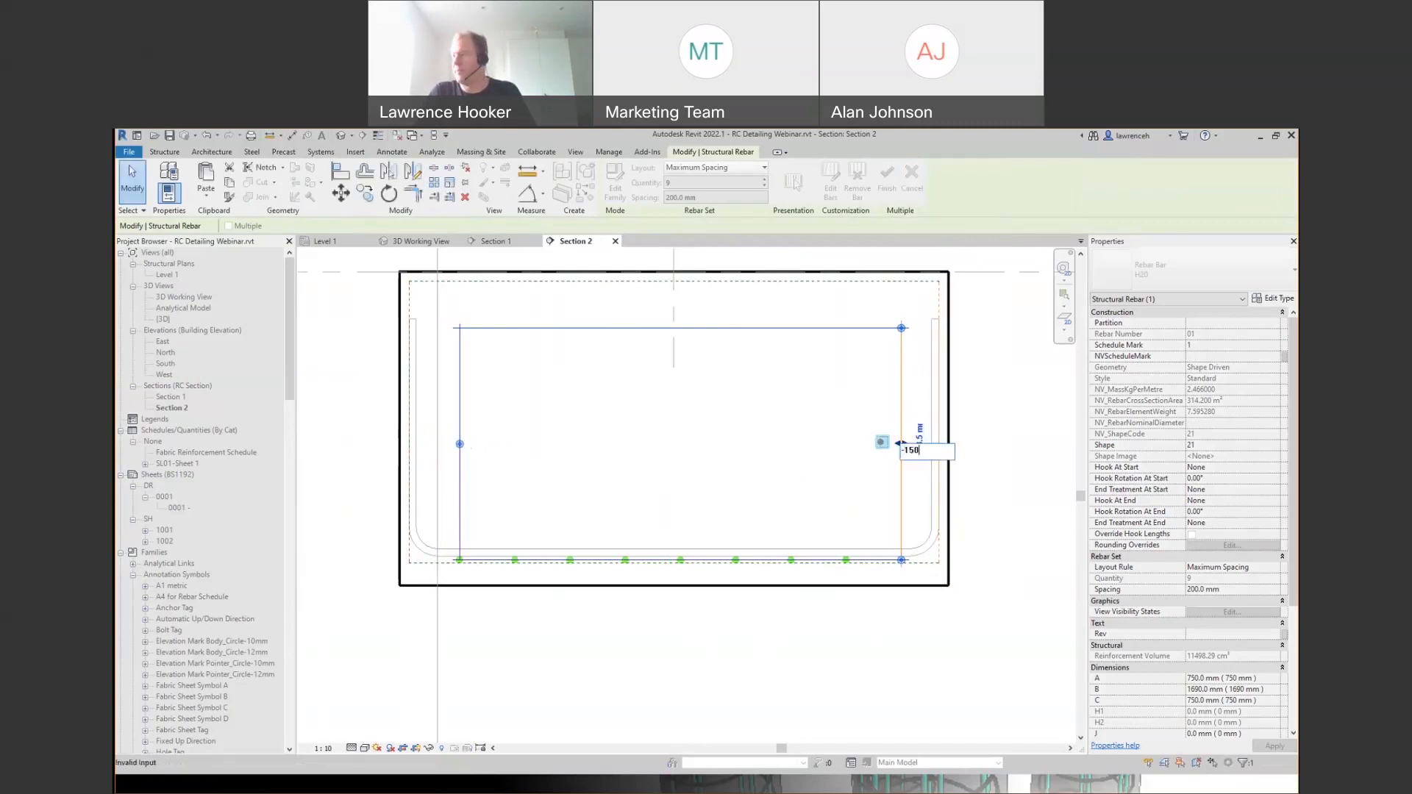
pyautogui.press('Return')
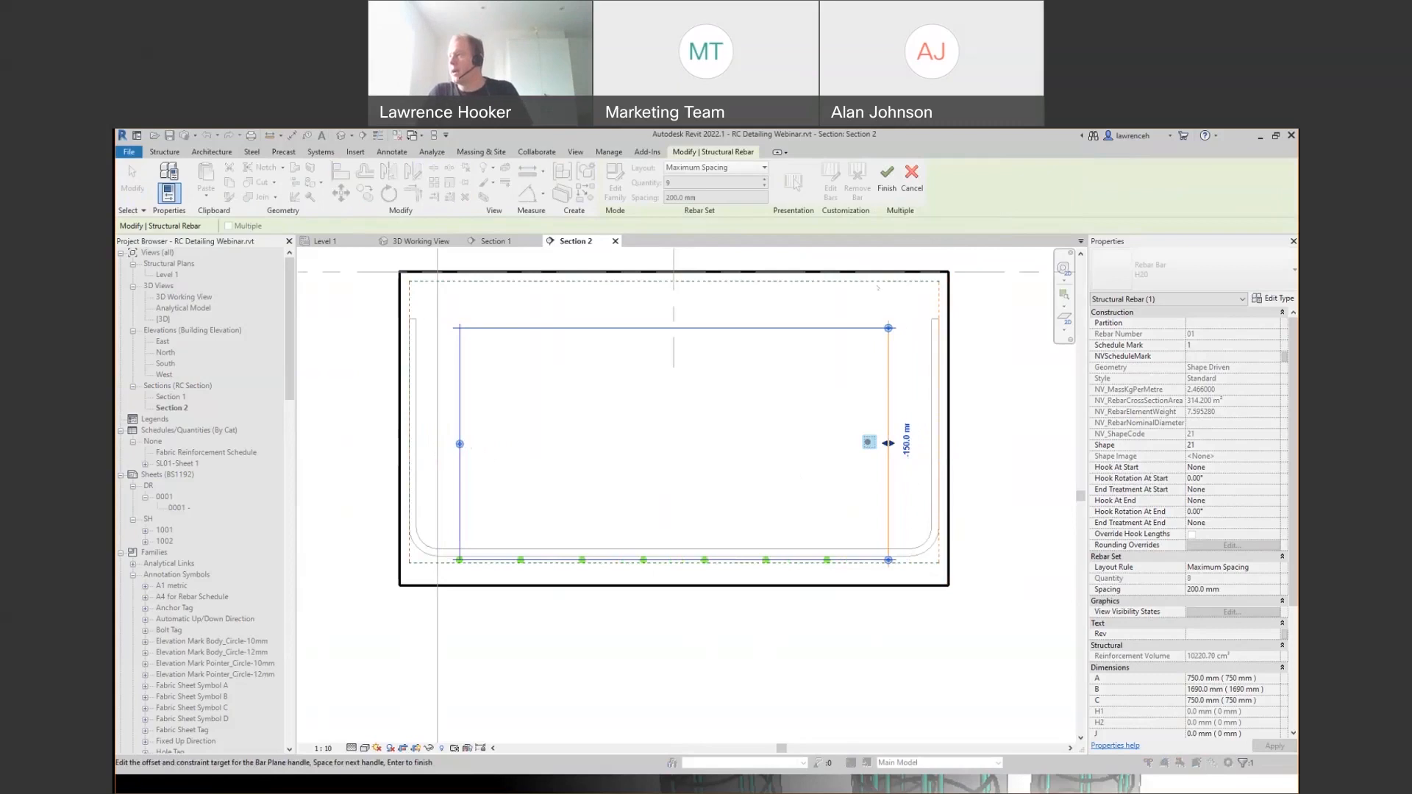
pyautogui.click(887, 180)
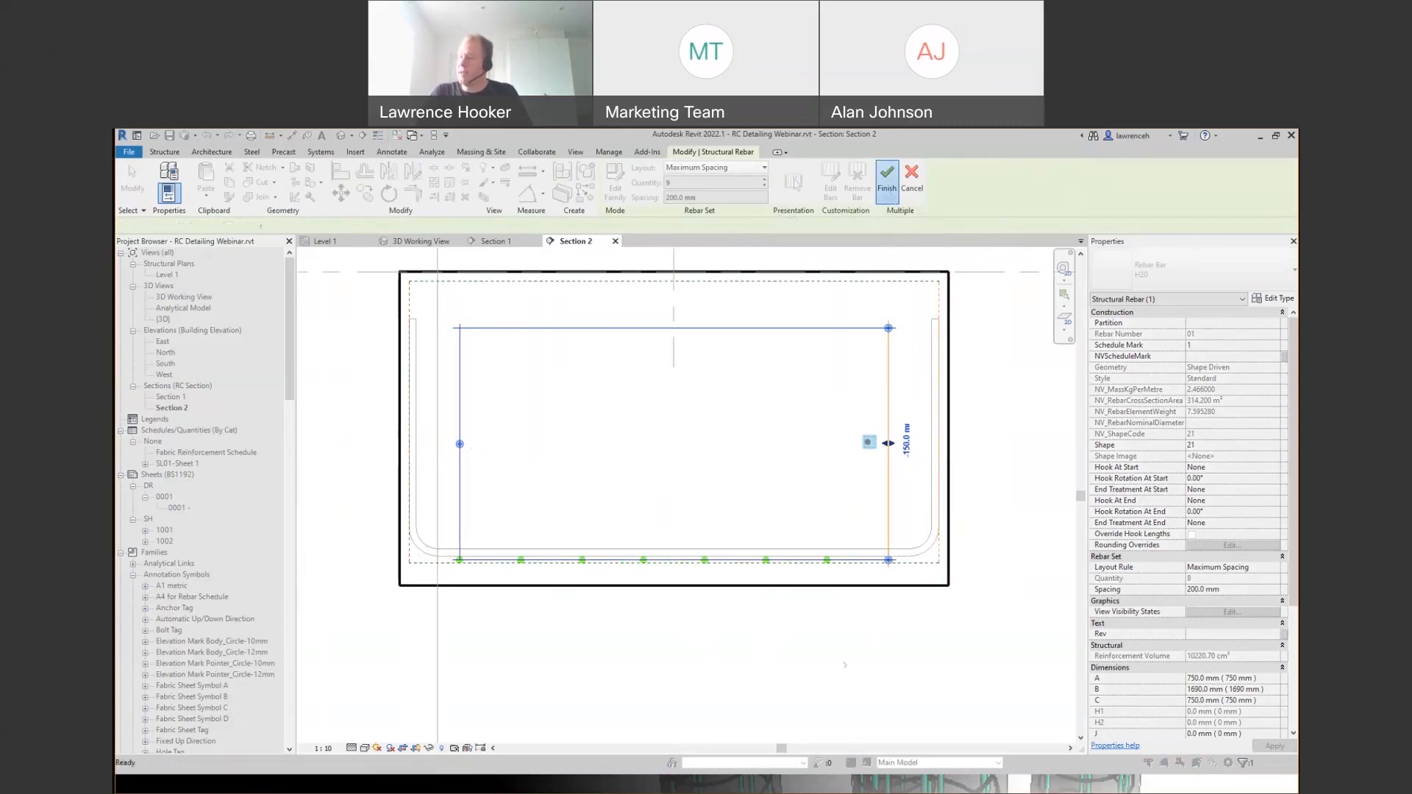
pyautogui.click(813, 639)
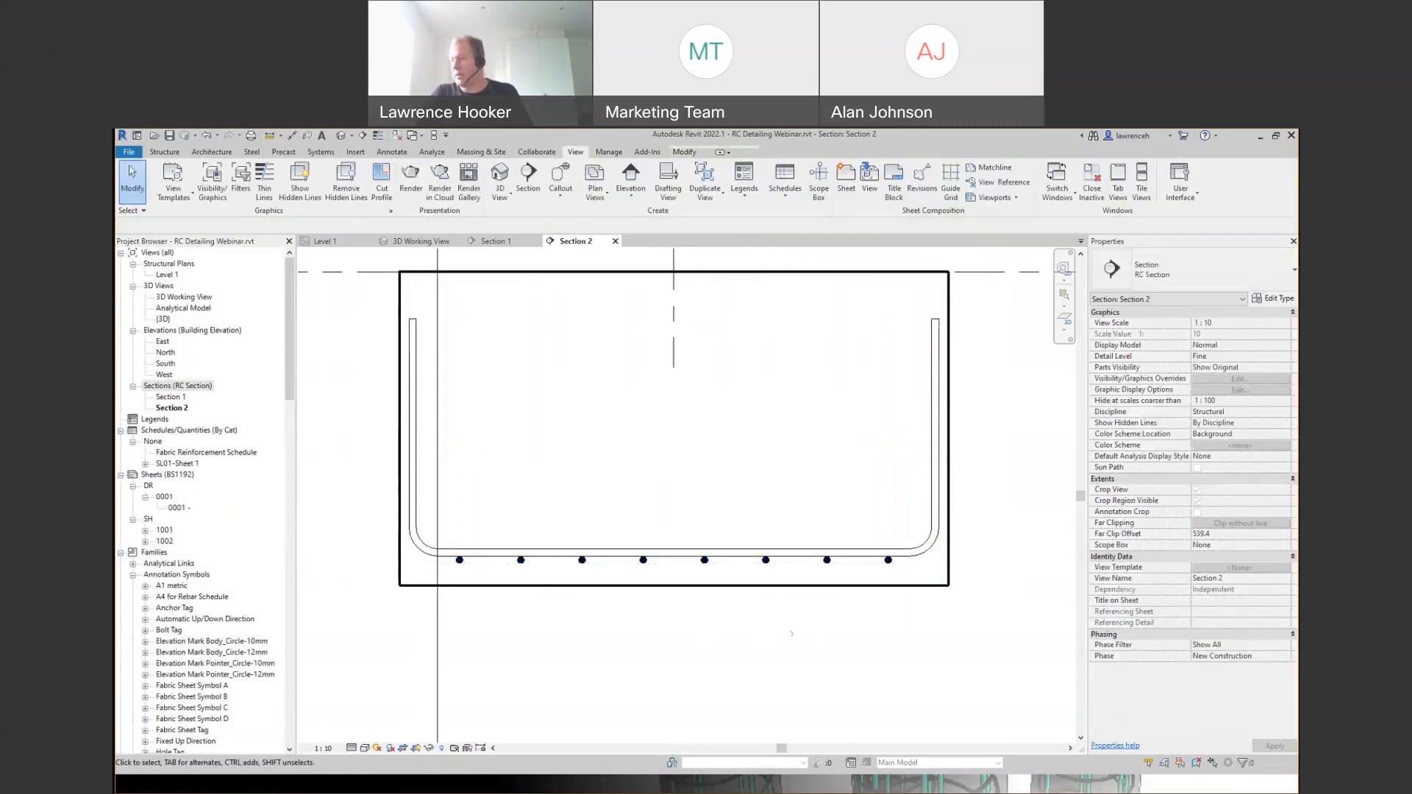
pyautogui.scroll(-2, 756, 637)
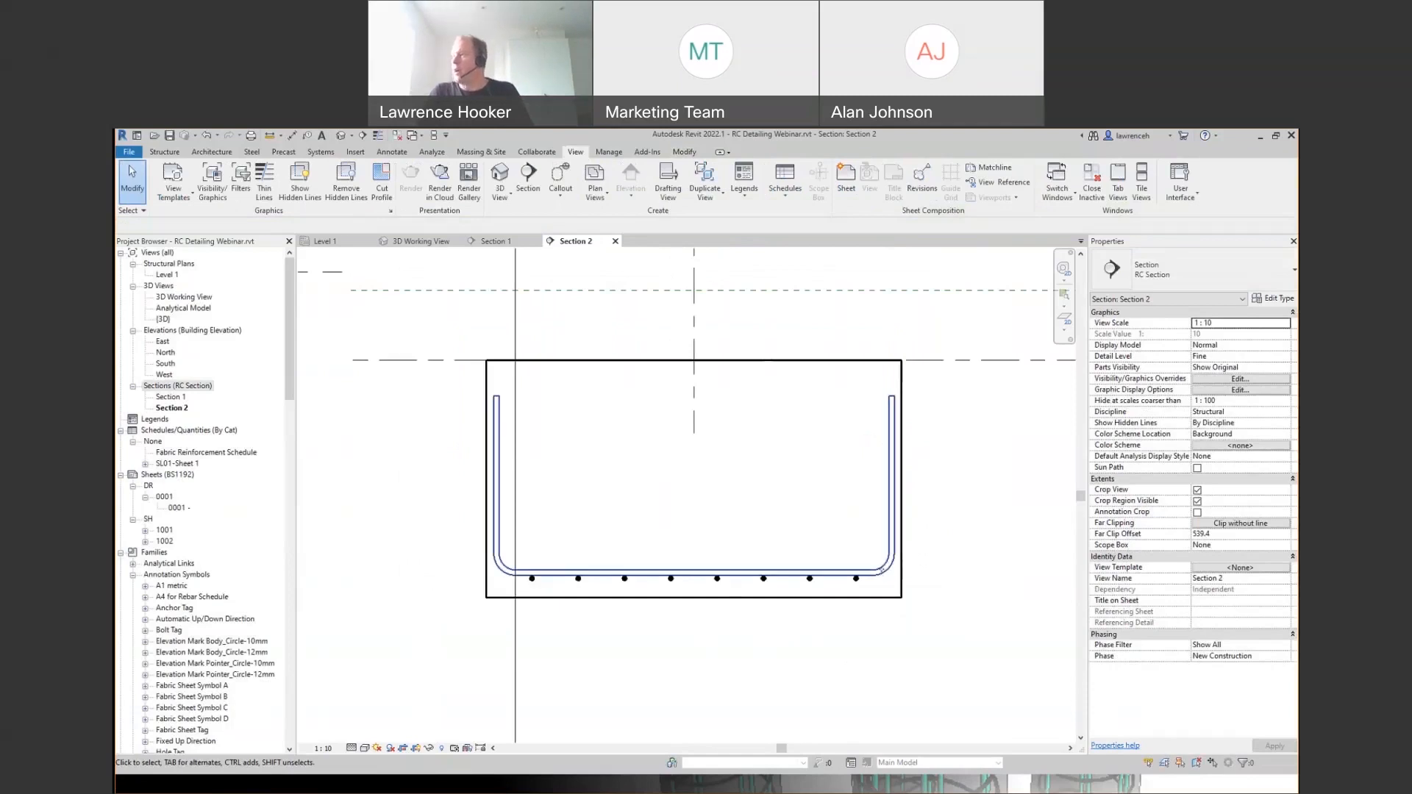
pyautogui.click(854, 568)
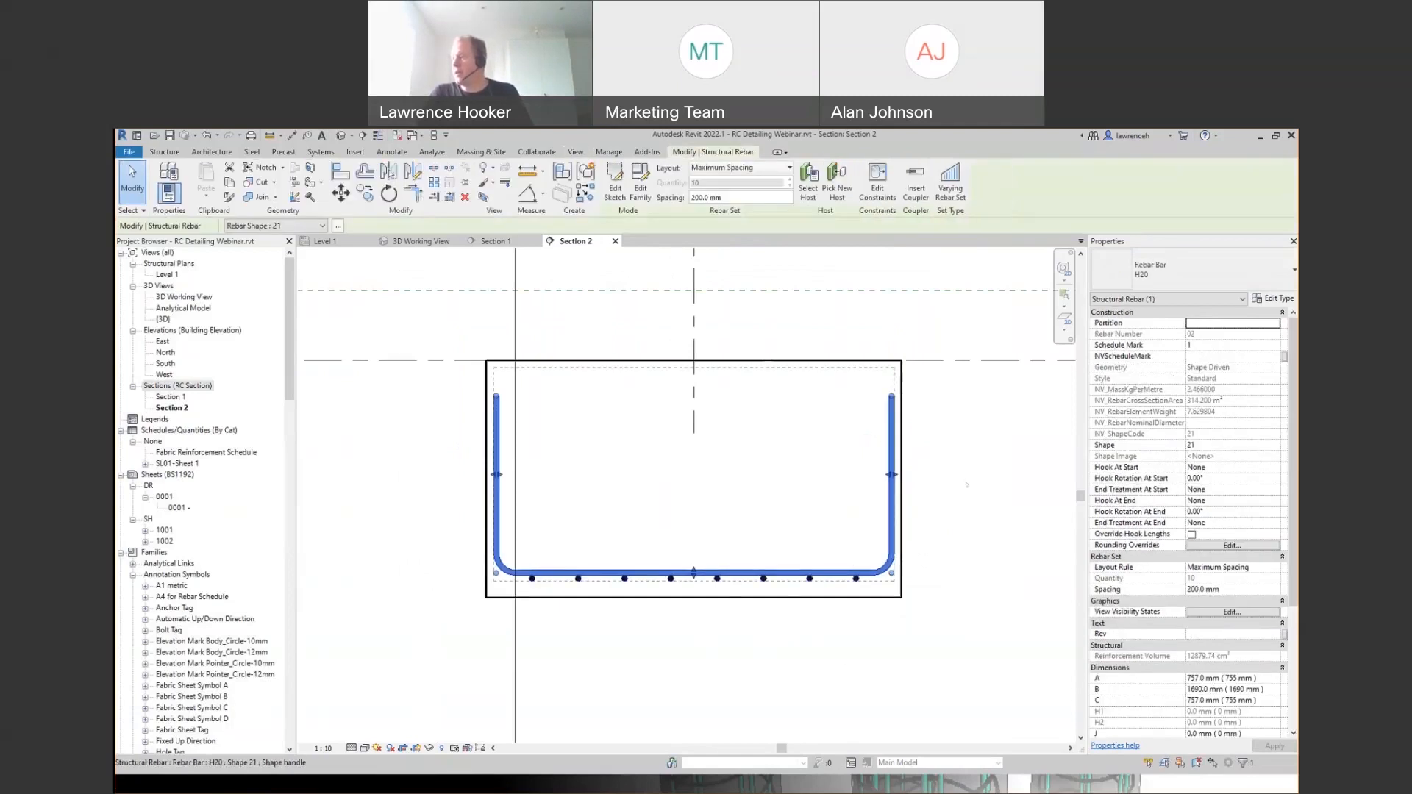
pyautogui.click(967, 485)
# - Try changing the perpendicular bar set's type to H25
pyautogui.scroll(1, 855, 592)
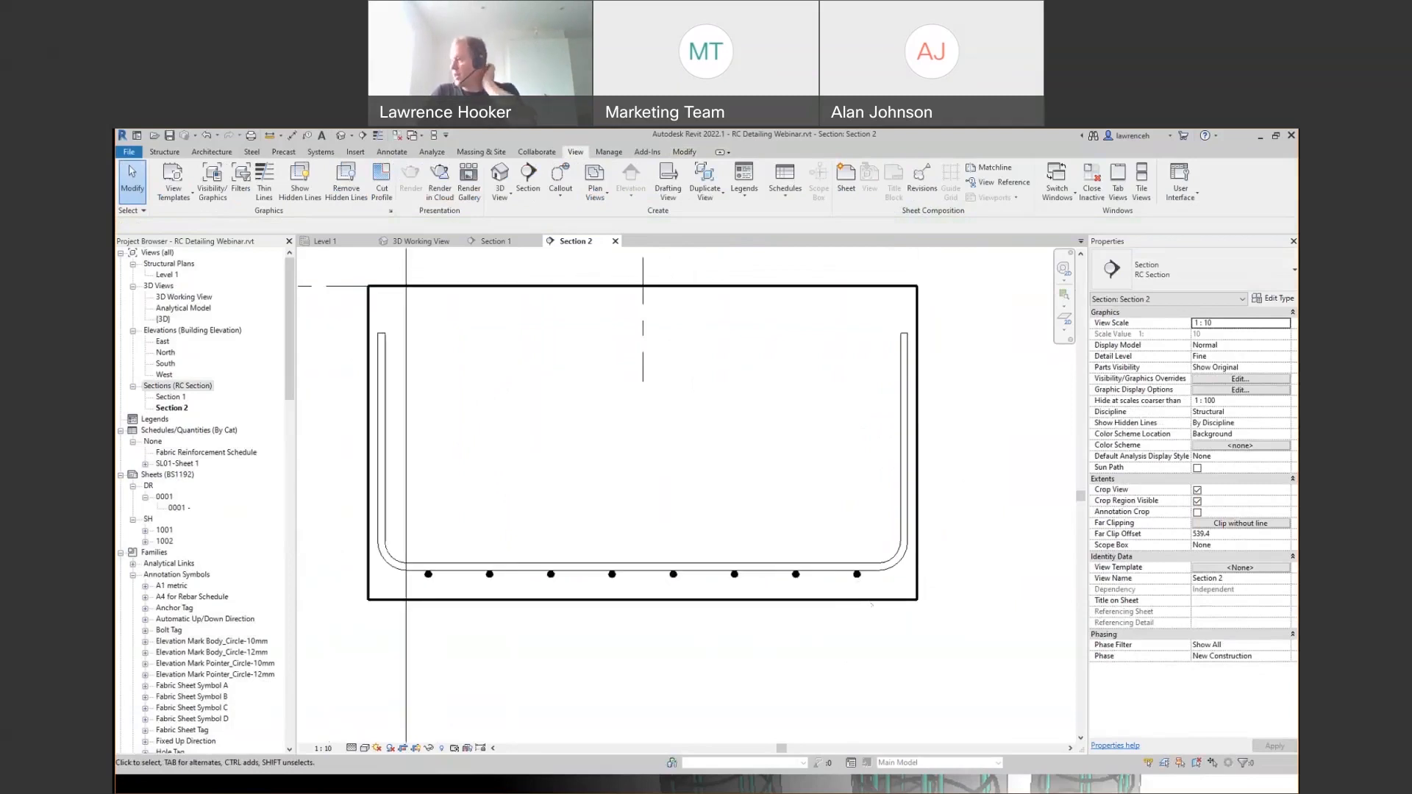
pyautogui.click(858, 575)
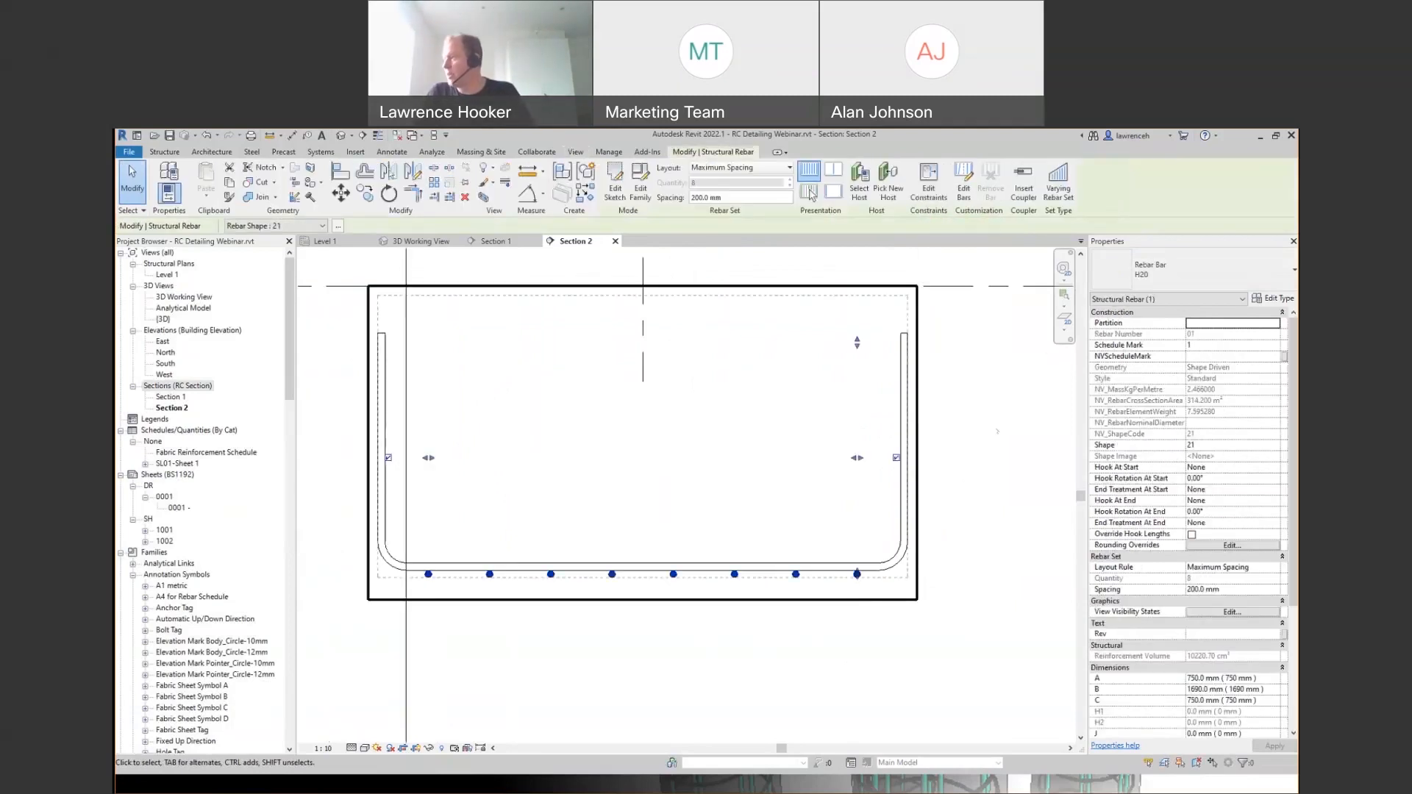
pyautogui.click(1189, 267)
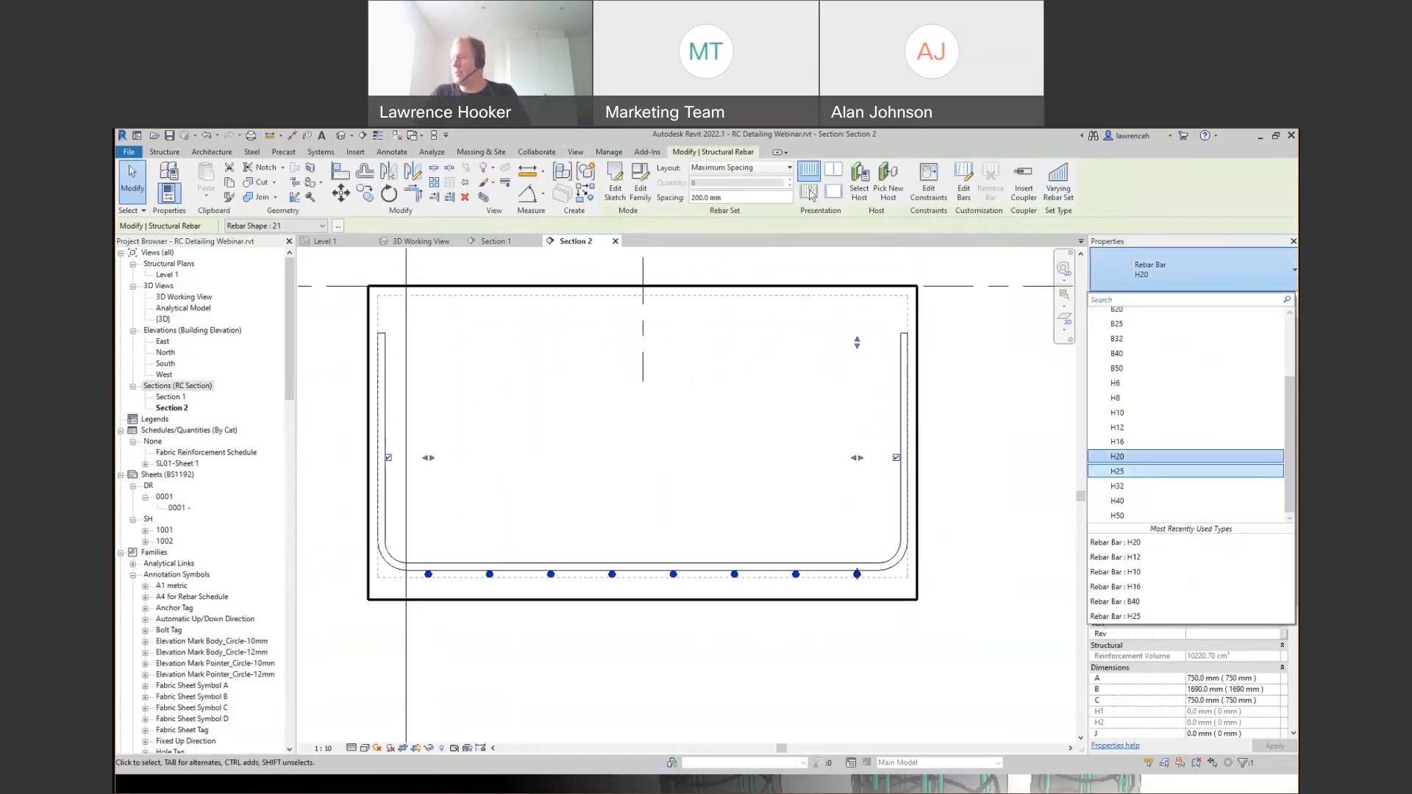
pyautogui.click(1185, 471)
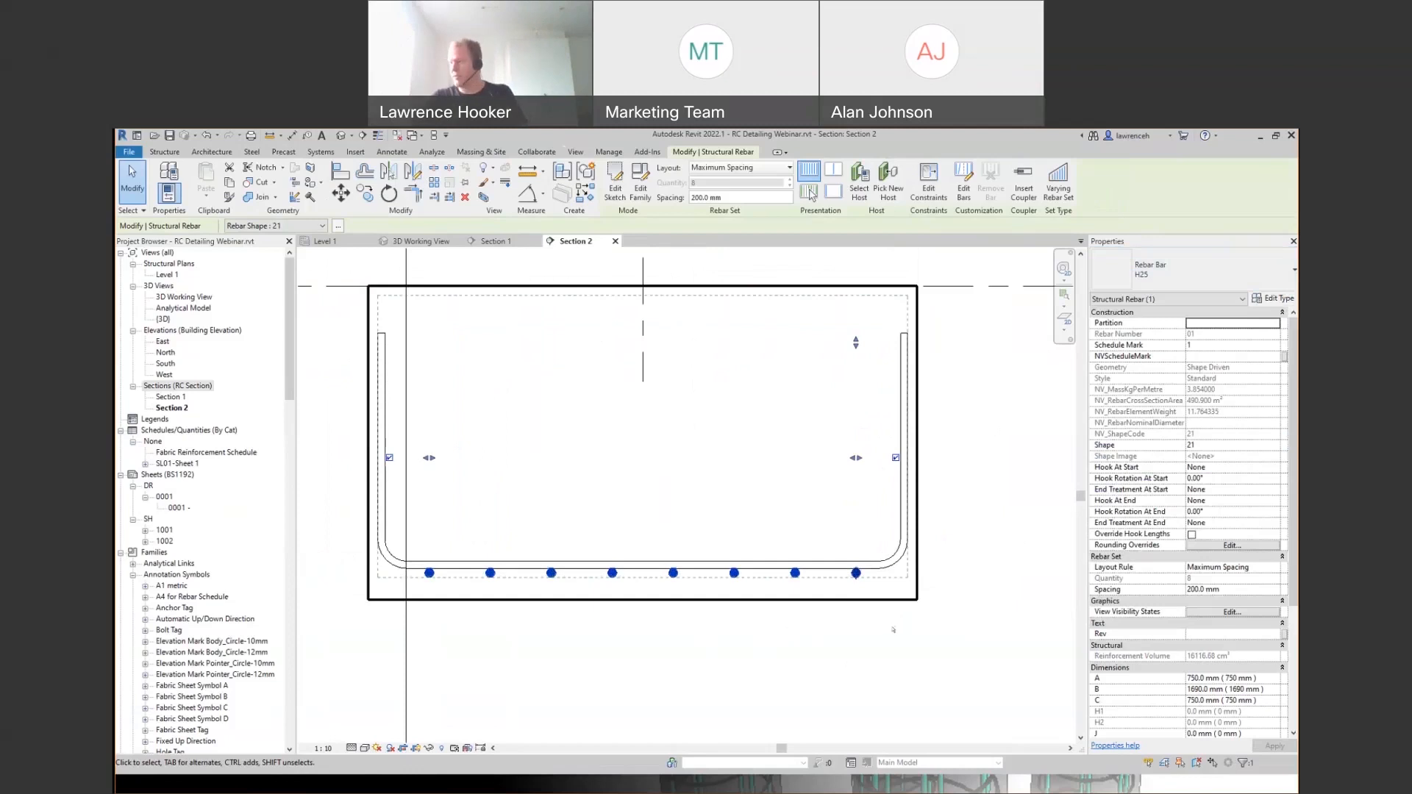
pyautogui.press('Escape')
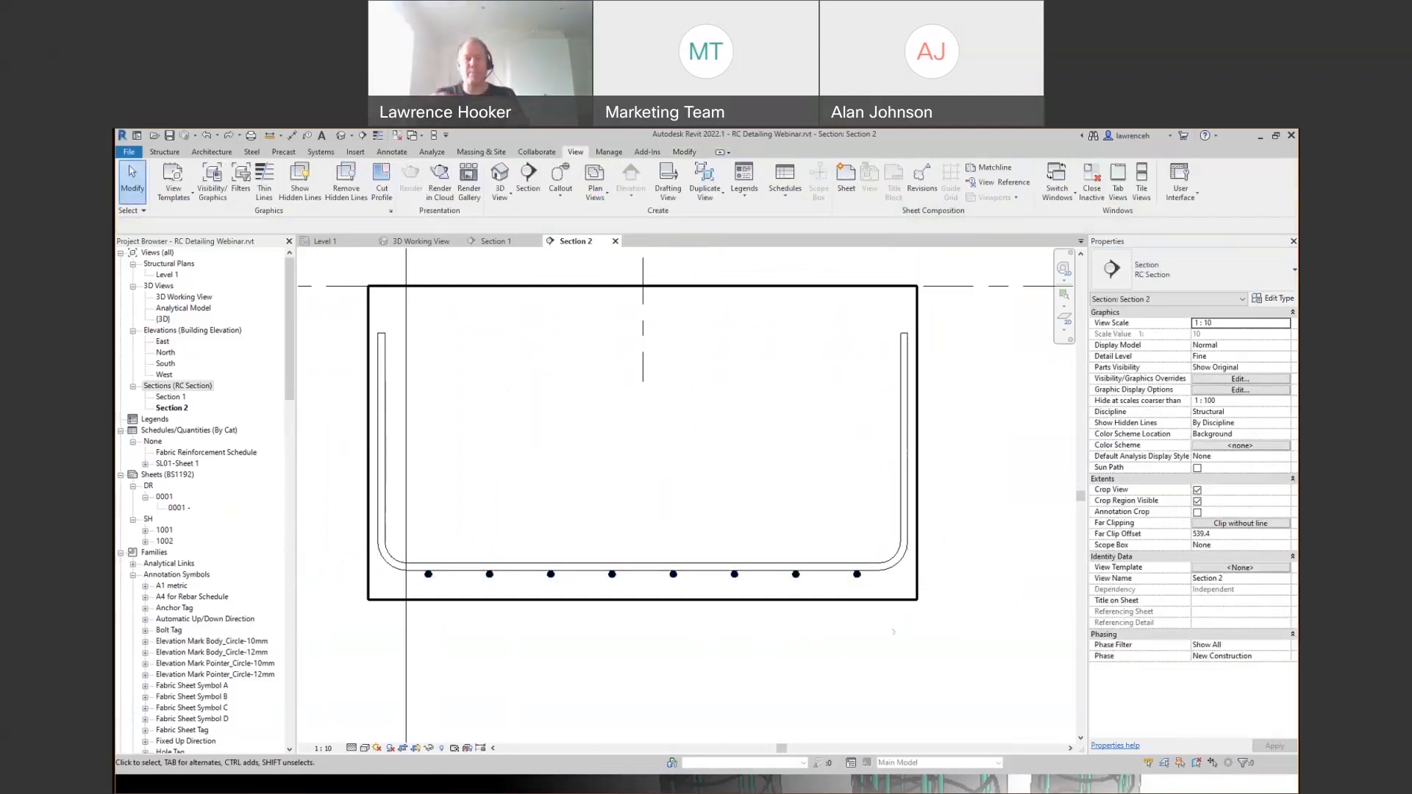
# - Open the 3D Working View and select only the footing's structural rebar, filtering out the structural foundation
pyautogui.scroll(-2, 893, 631)
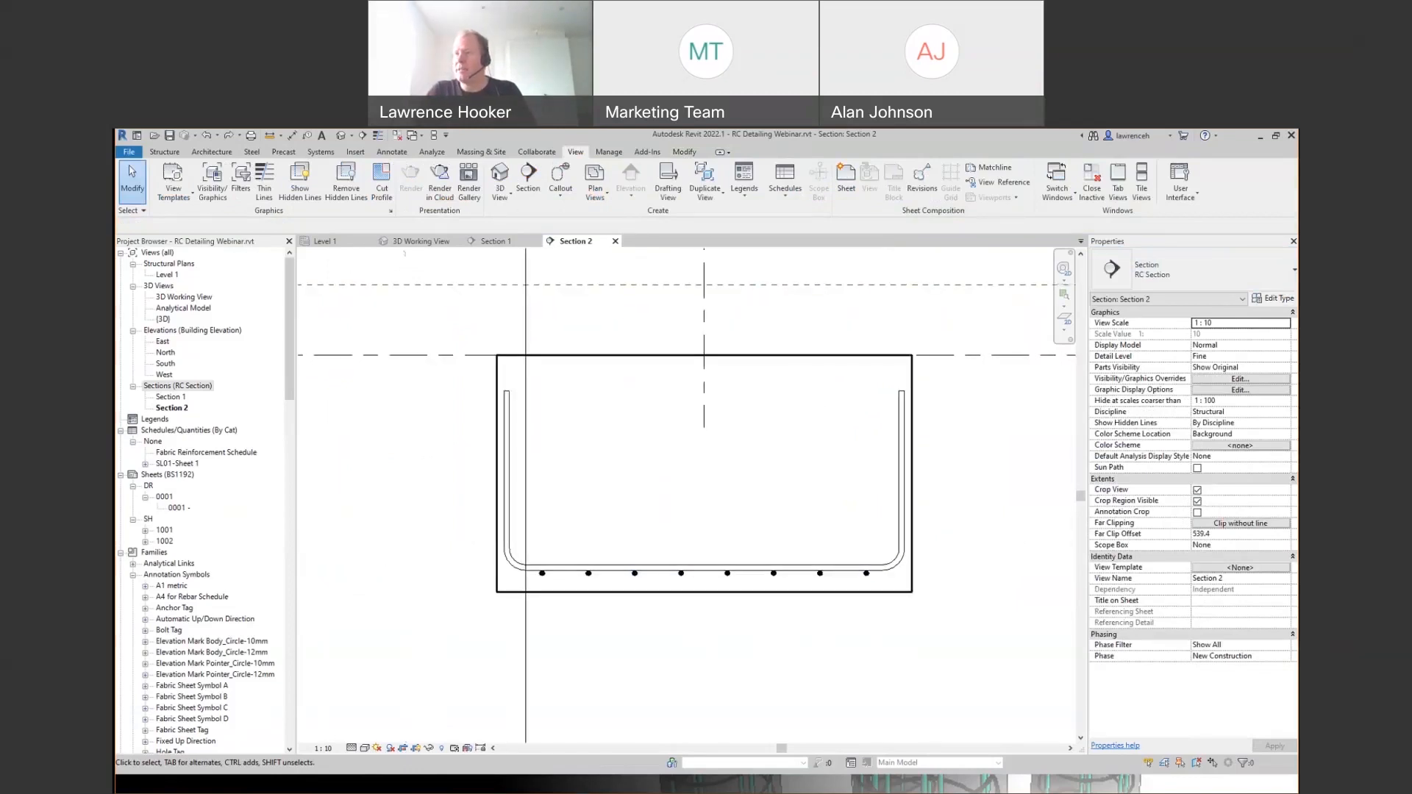
pyautogui.click(415, 241)
pyautogui.keyDown('shift'); pyautogui.moveTo(827, 555); pyautogui.dragTo(804, 552, button='middle'); pyautogui.keyUp('shift')
pyautogui.scroll(4, 765, 515)
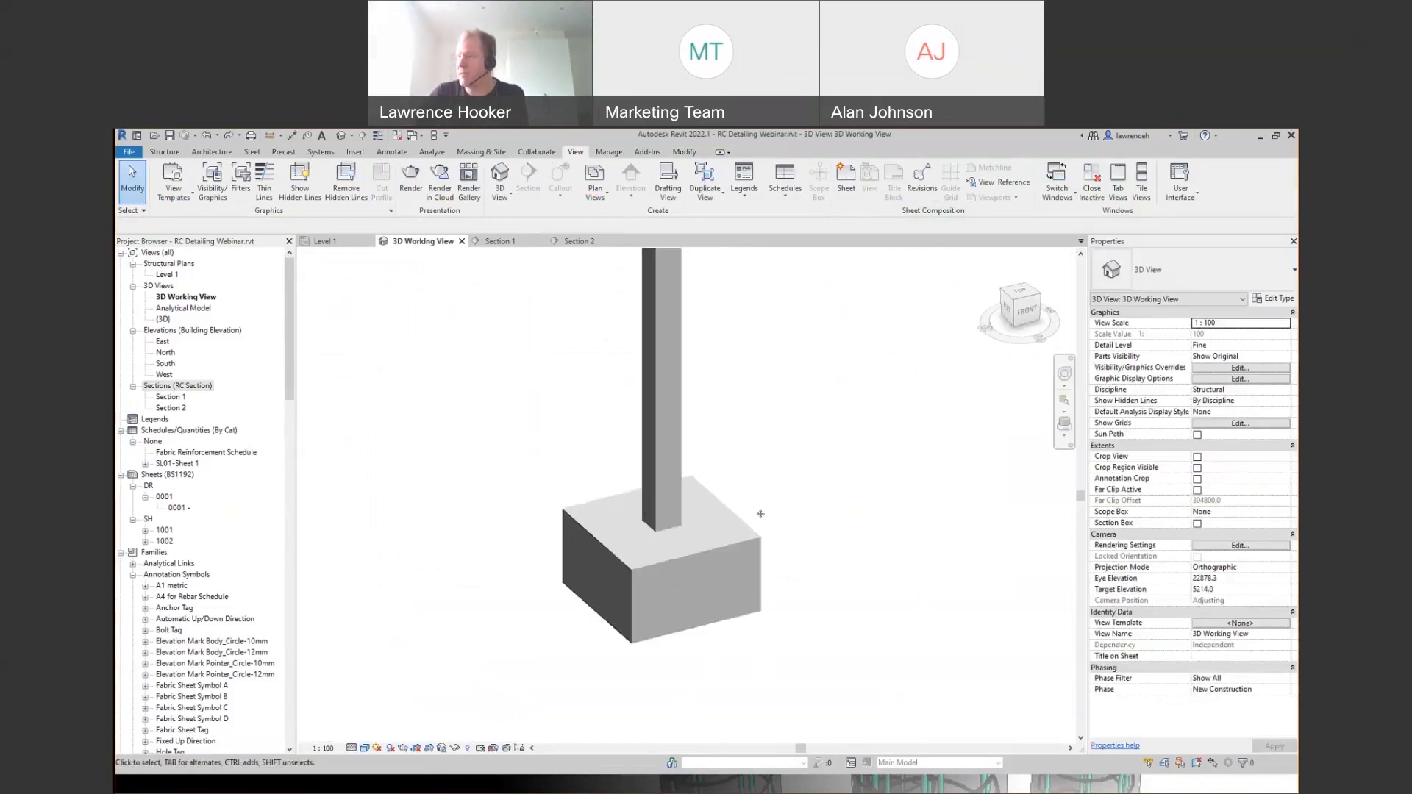
pyautogui.moveTo(843, 600); pyautogui.dragTo(840, 598, button='middle')
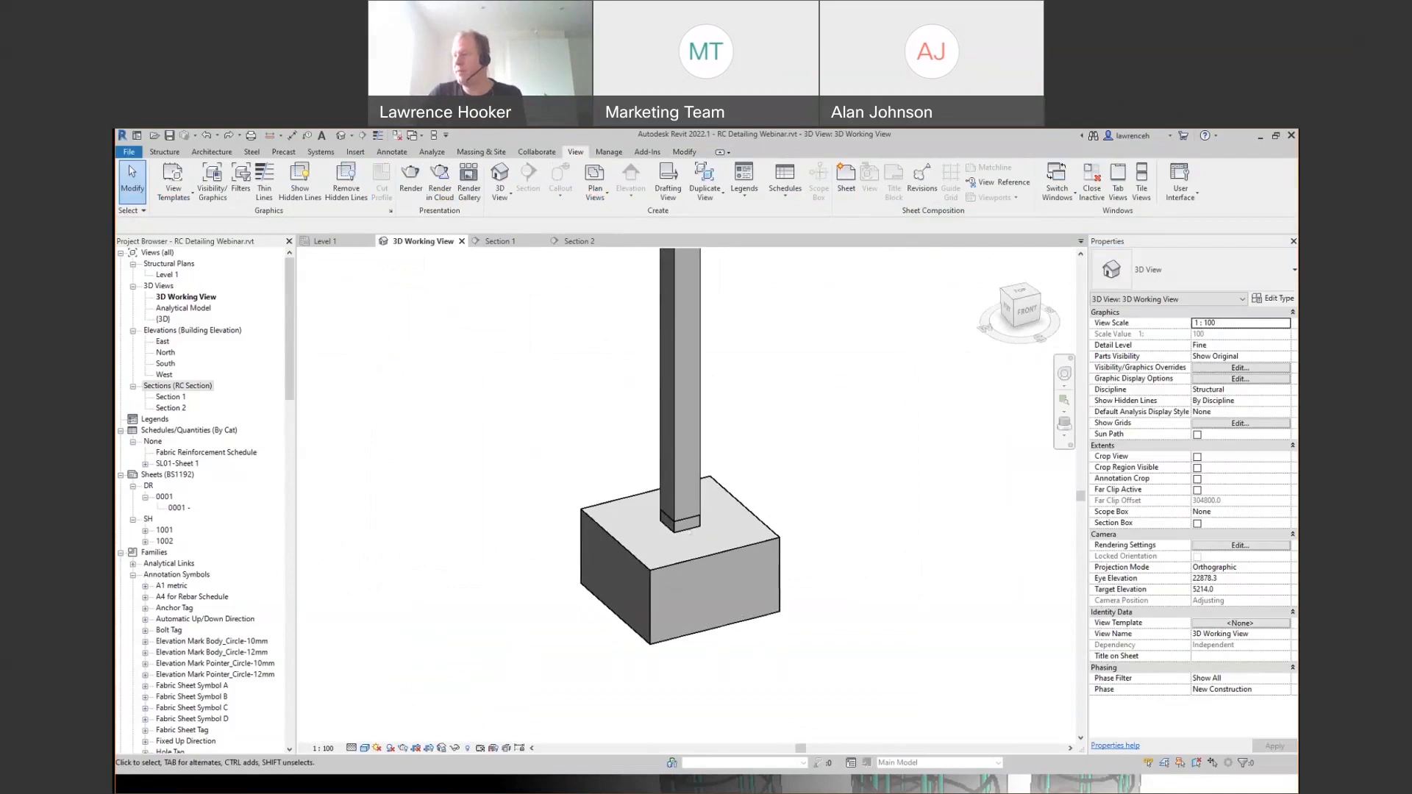
pyautogui.moveTo(527, 438); pyautogui.dragTo(883, 677)
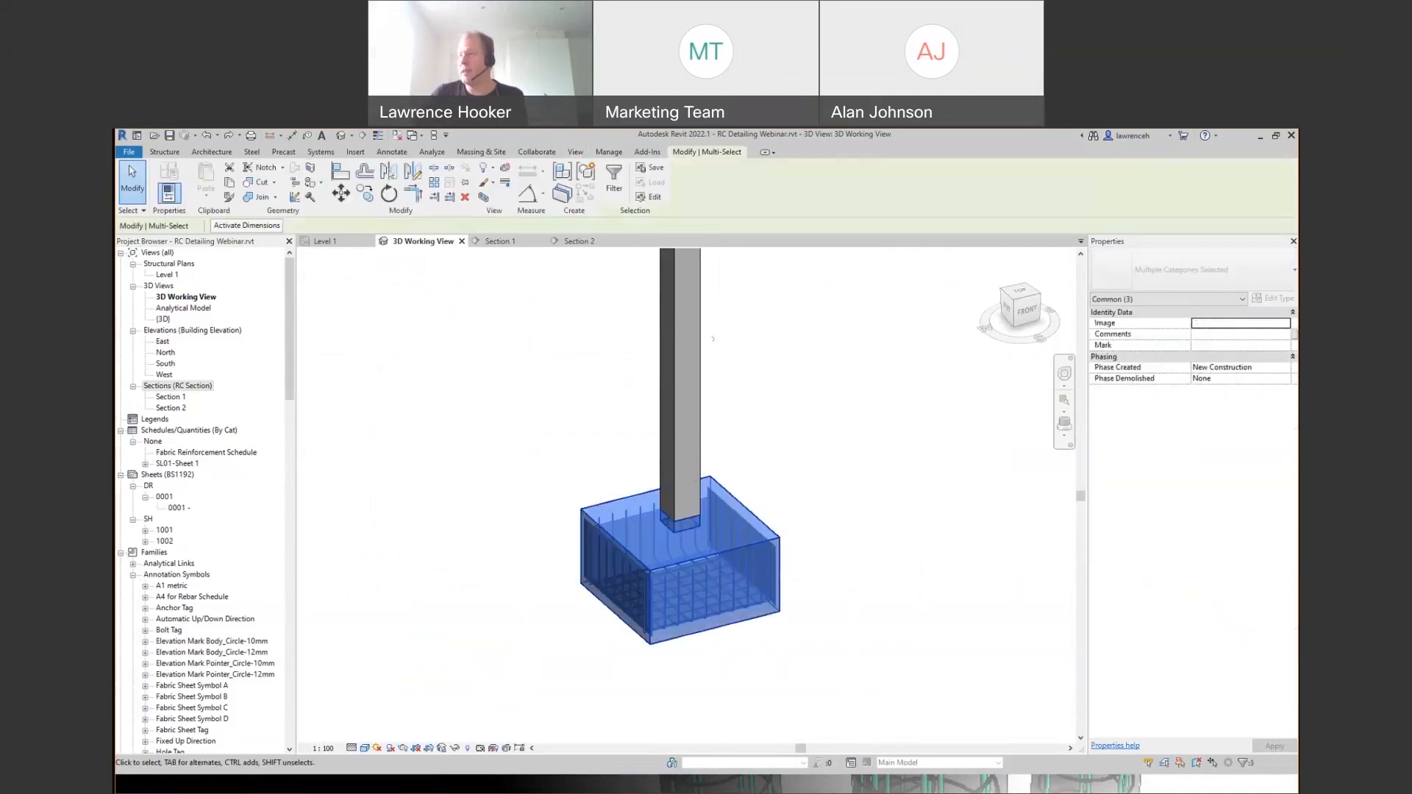
pyautogui.click(614, 178)
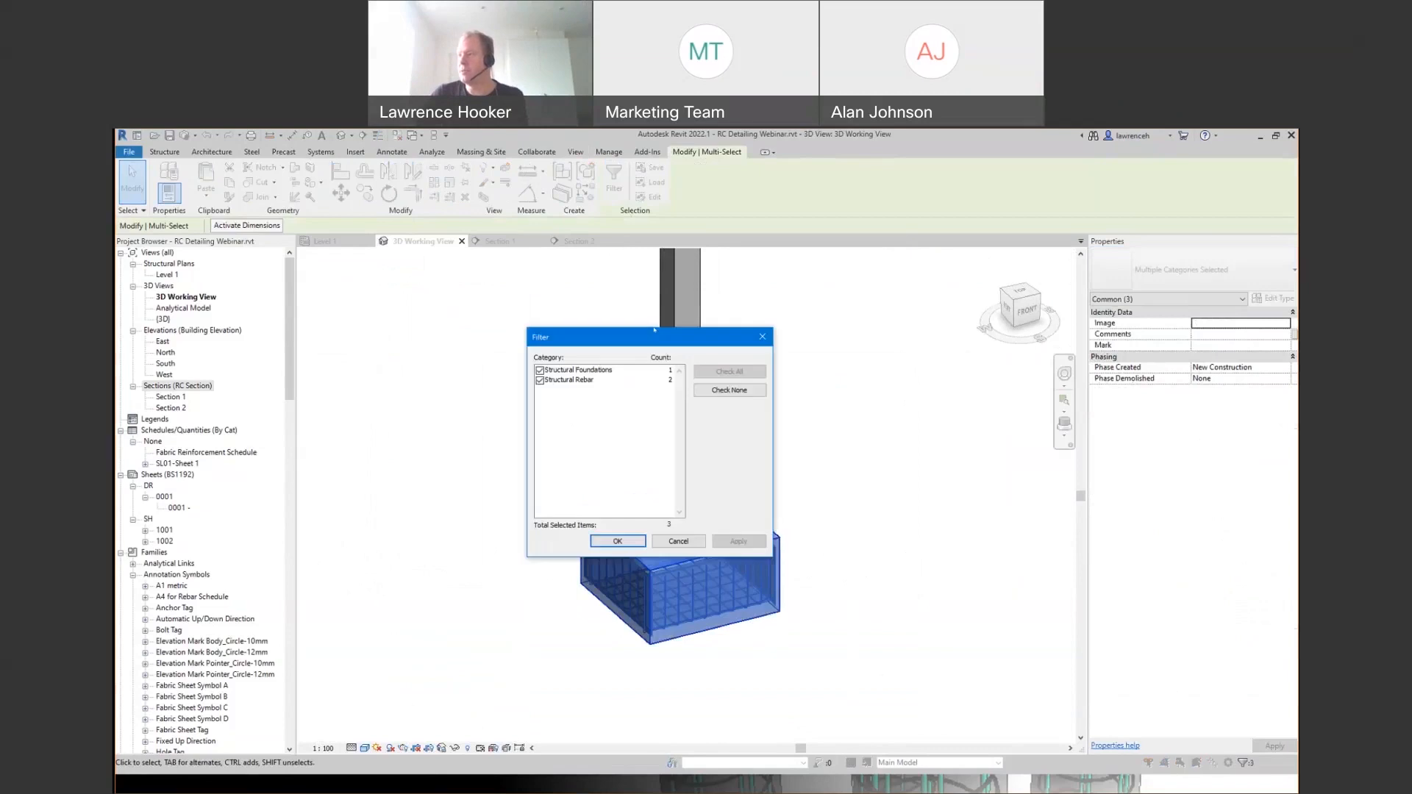
pyautogui.click(540, 369)
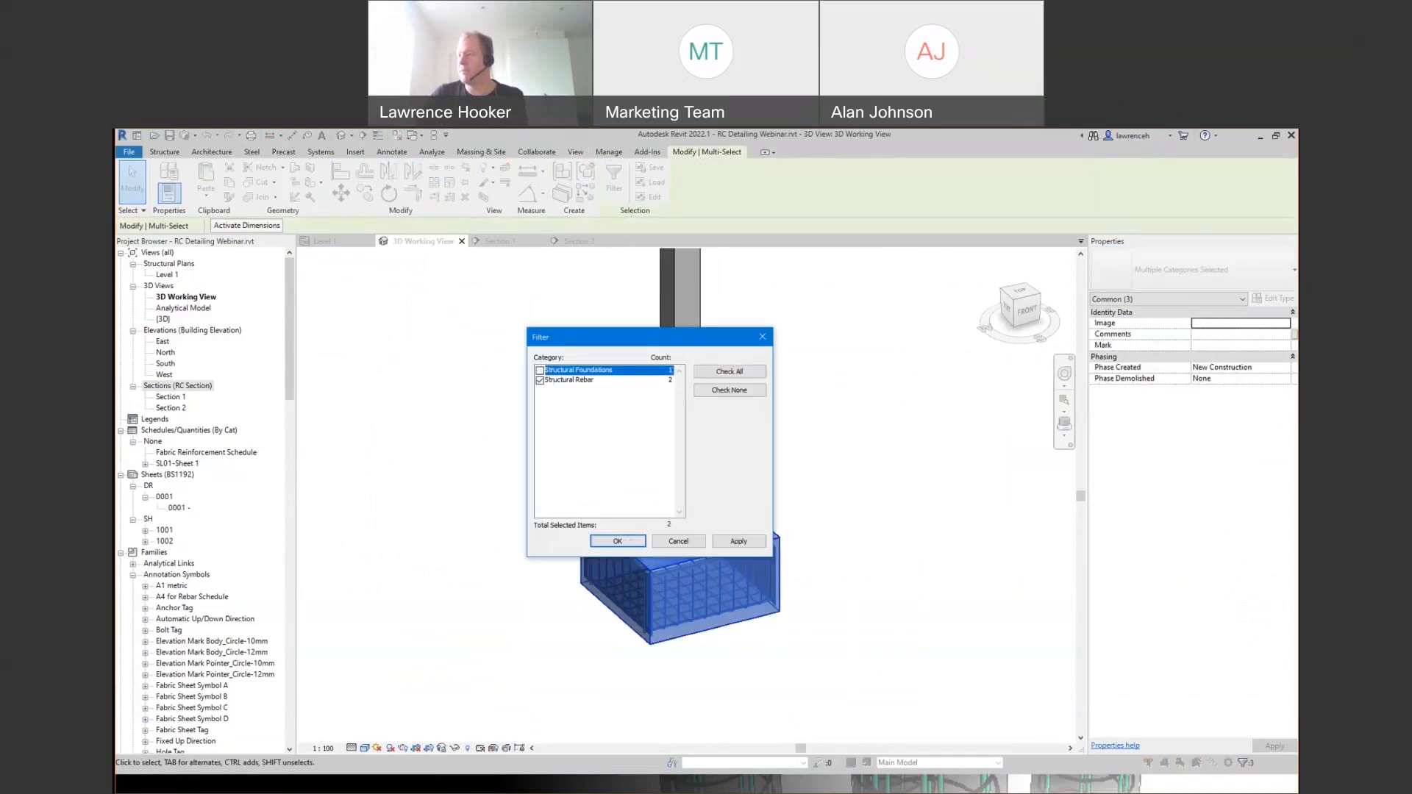
pyautogui.press('Return')
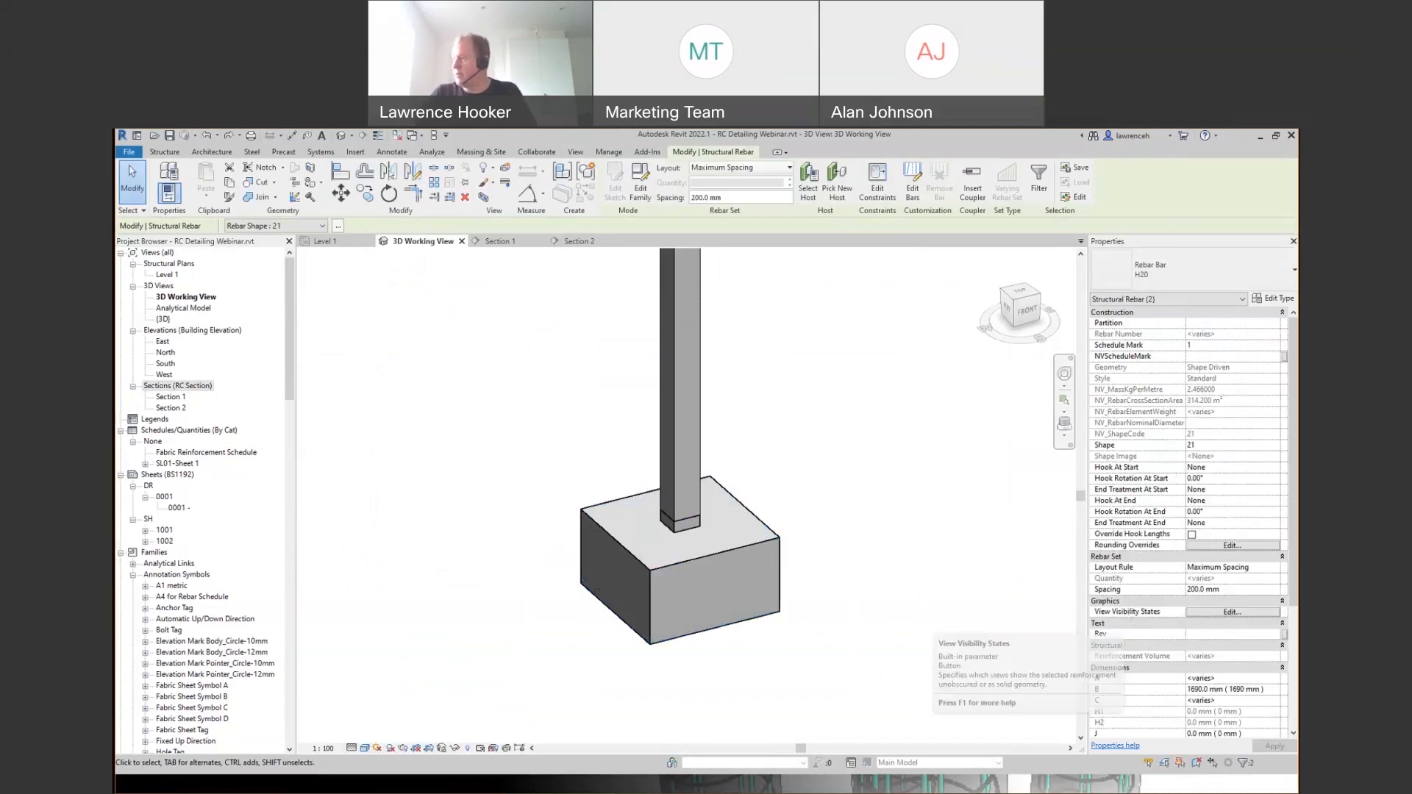
# - Set the selected rebar sets to show unobscured and as solid in the 3D Working View, then clear the selection
pyautogui.click(1206, 613)
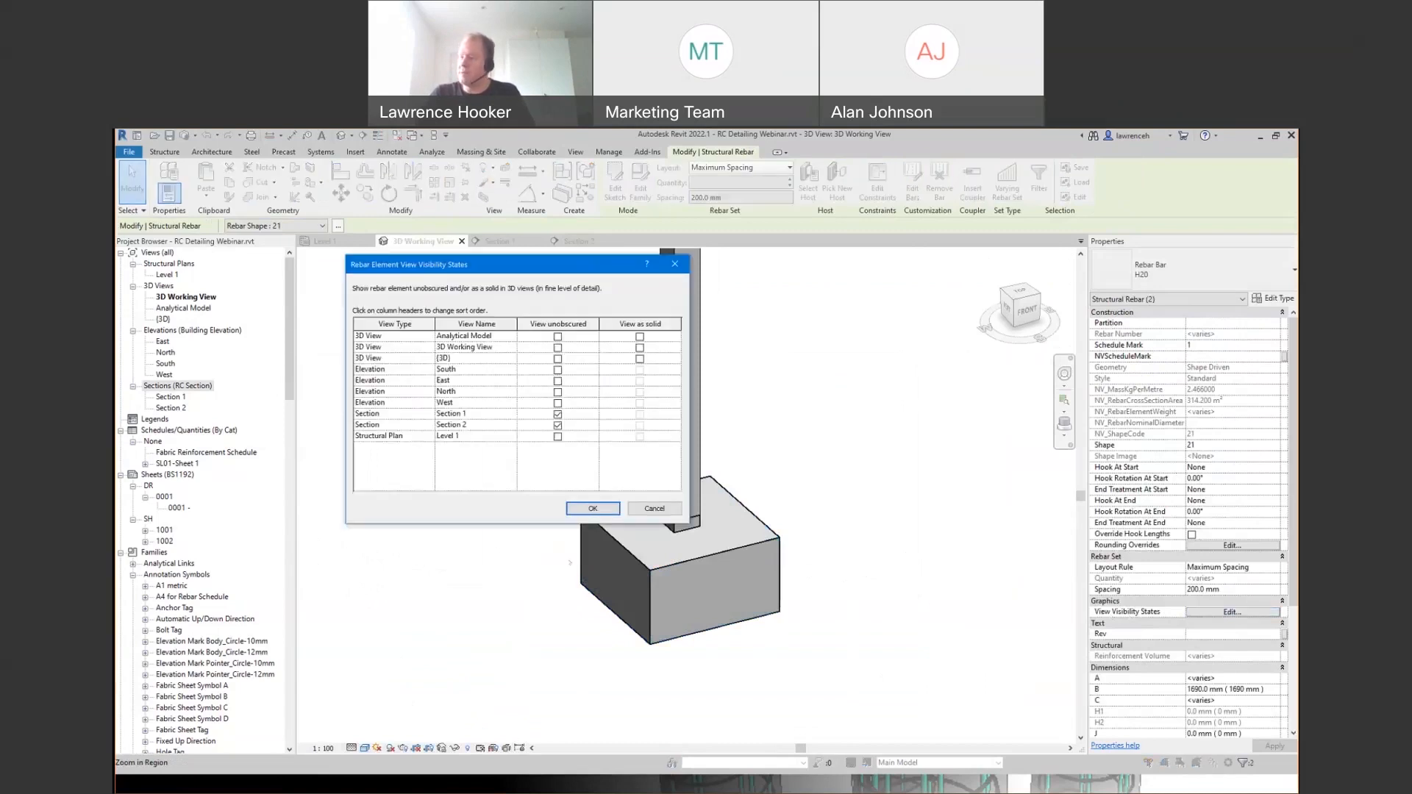
pyautogui.moveTo(535, 265); pyautogui.dragTo(952, 233)
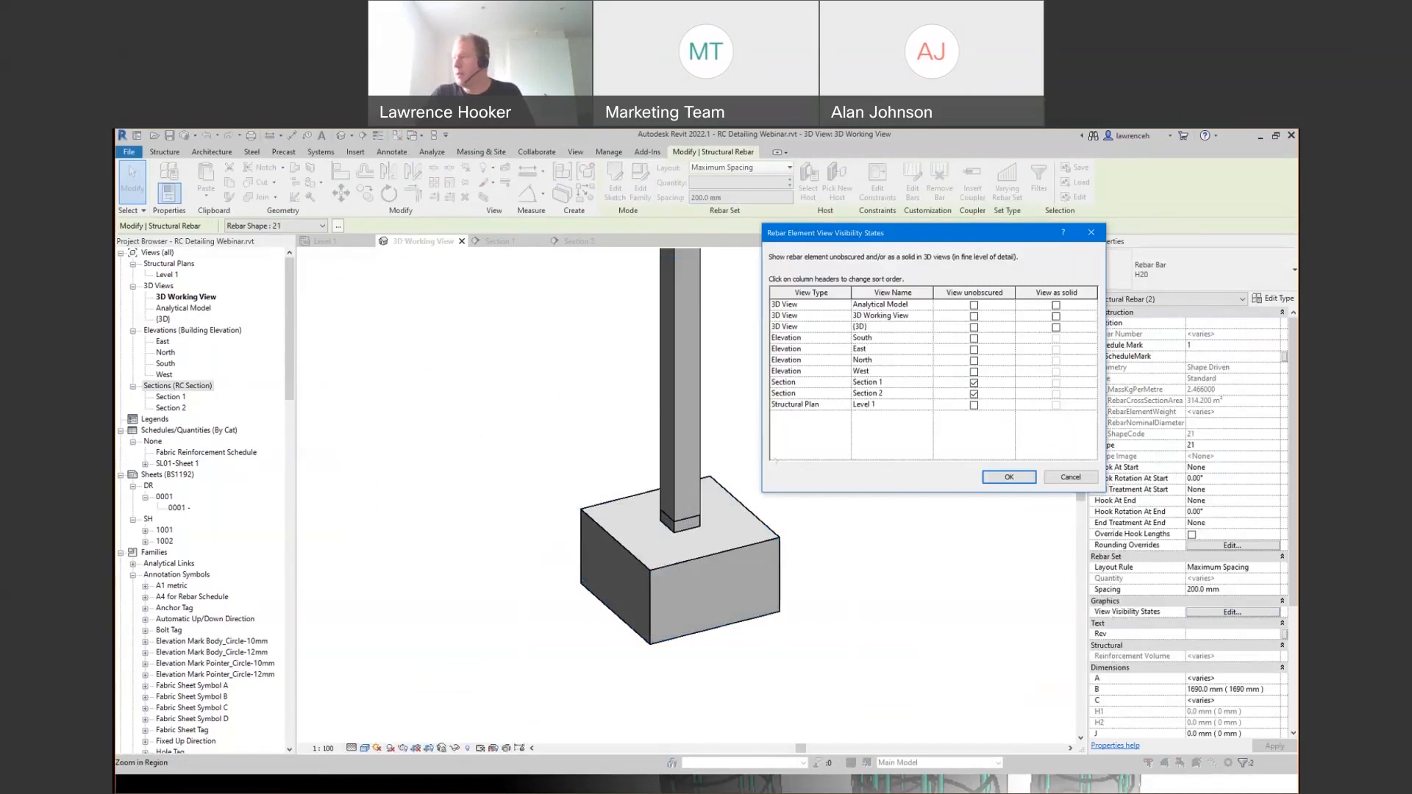
pyautogui.click(831, 315)
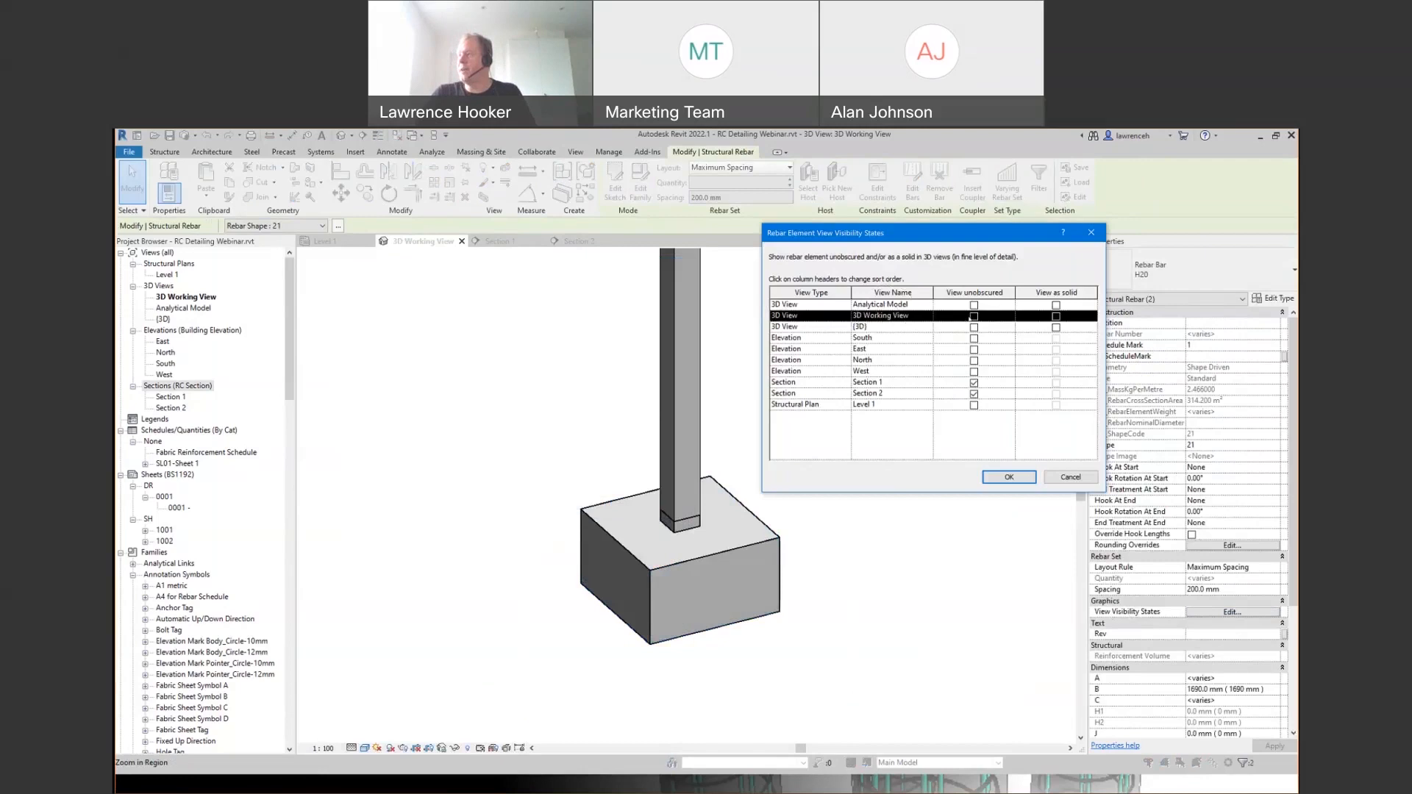
pyautogui.click(973, 316)
pyautogui.press('space')
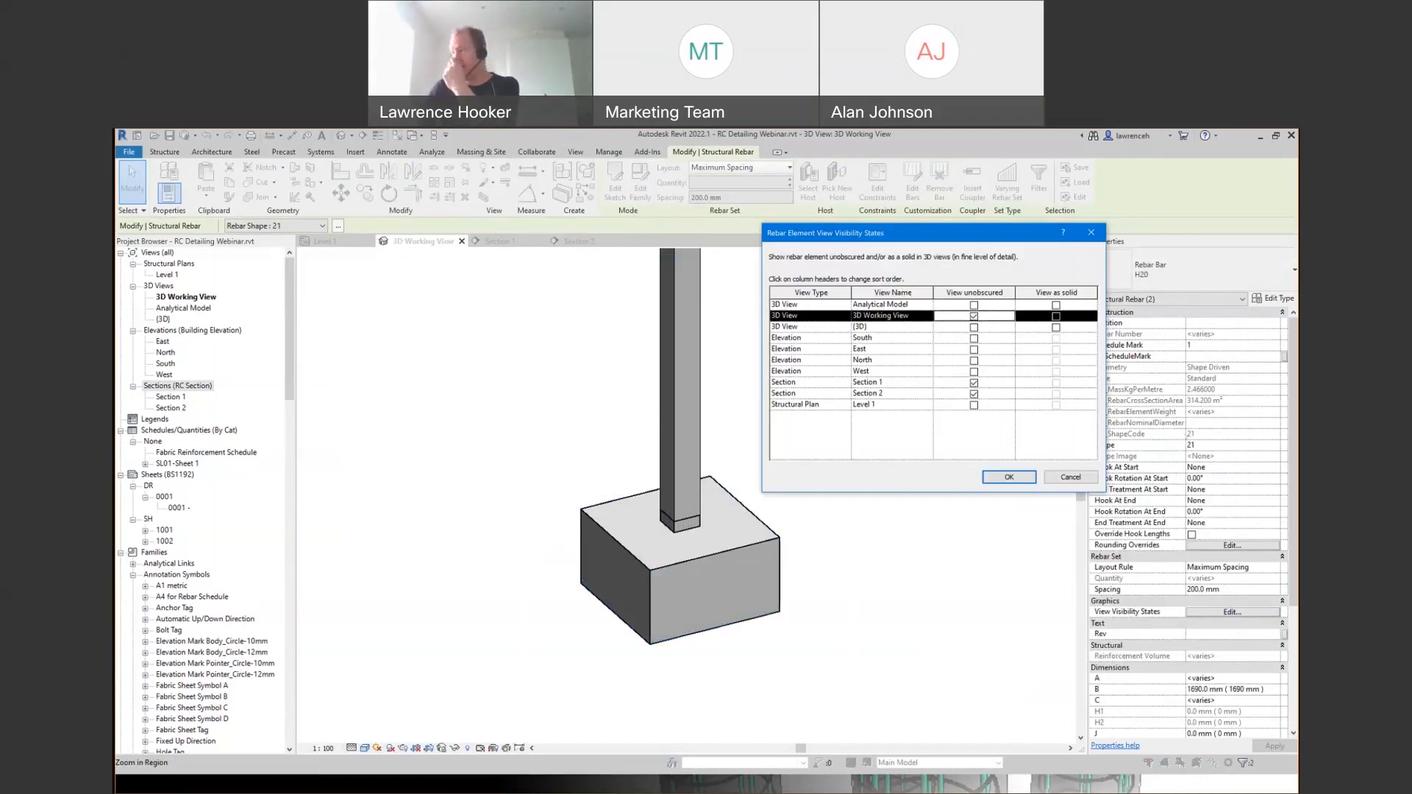
pyautogui.press('Tab')
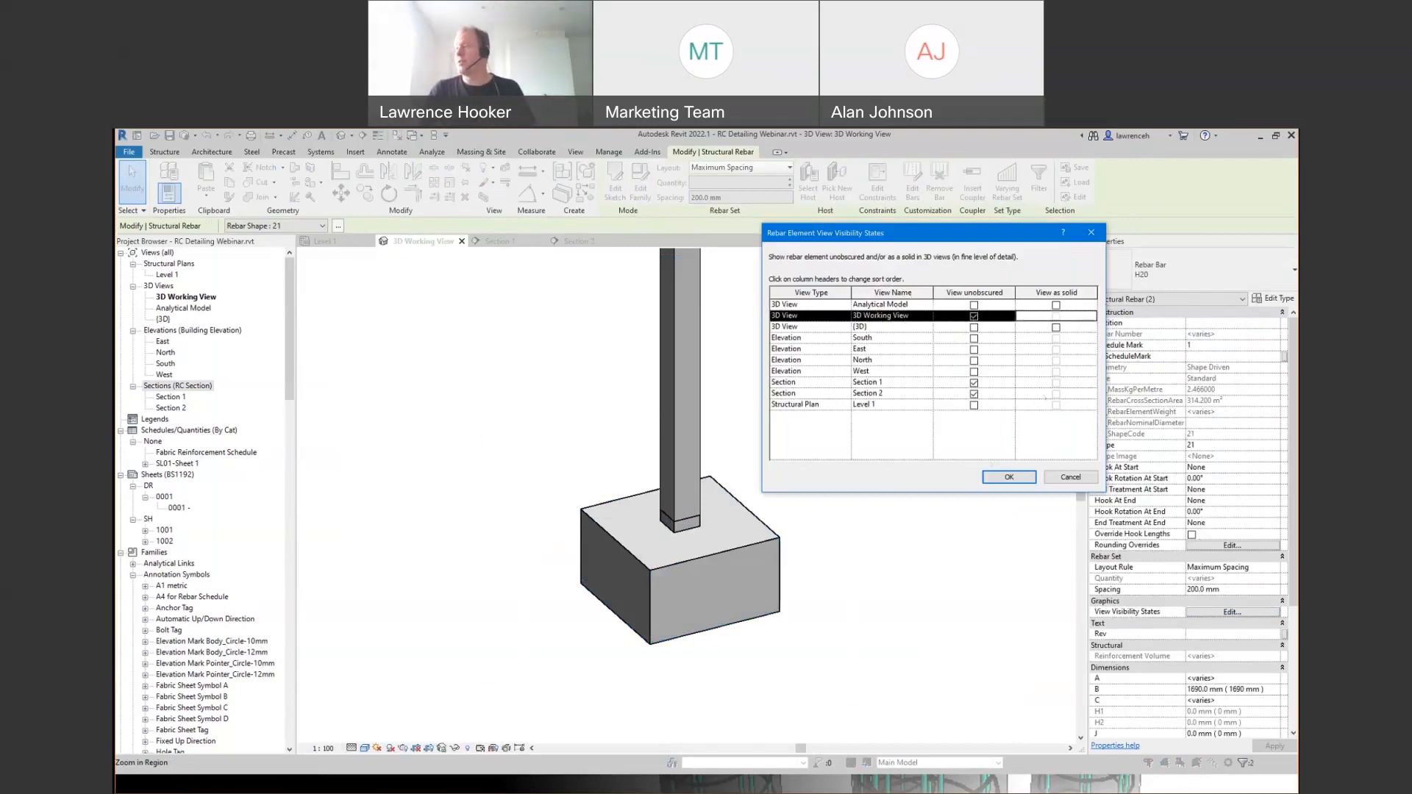
pyautogui.press('Return')
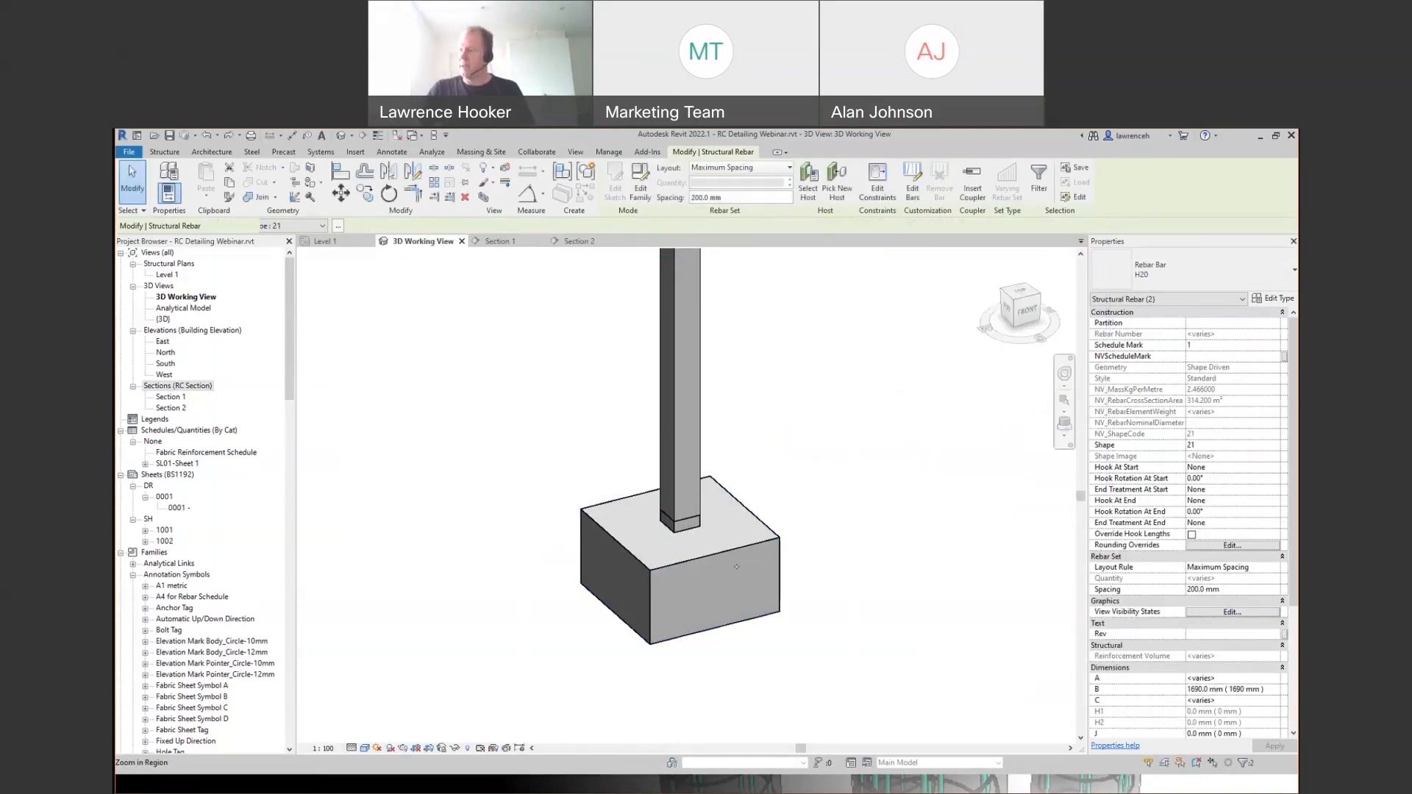
pyautogui.click(680, 651)
# - Pull both ends of the upper U-bar set inward in 3D so its outermost bars clear the perpendicular bars' bends
pyautogui.scroll(4, 679, 651)
pyautogui.keyDown('shift'); pyautogui.moveTo(796, 661); pyautogui.dragTo(806, 586, button='middle'); pyautogui.keyUp('shift')
pyautogui.scroll(2, 845, 617)
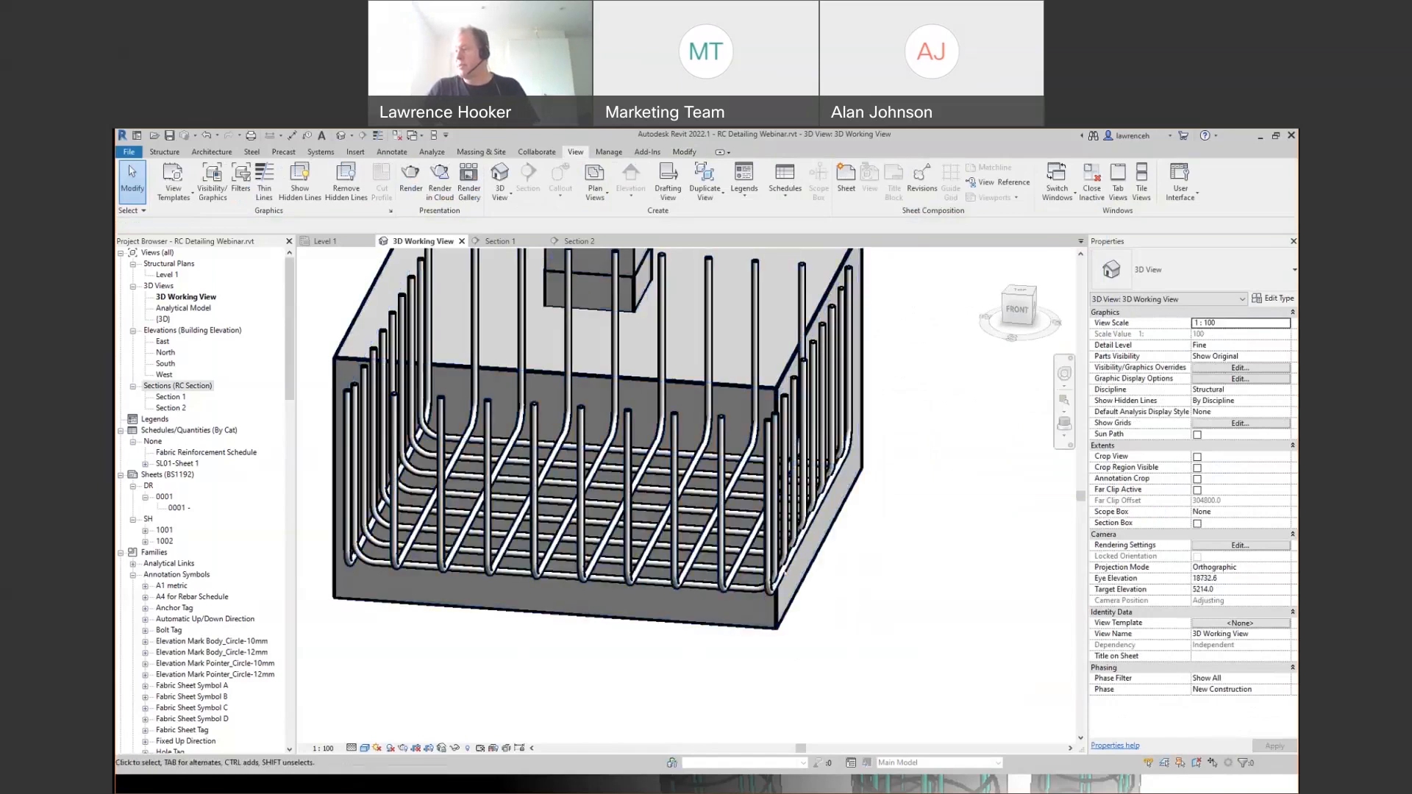
pyautogui.click(807, 434)
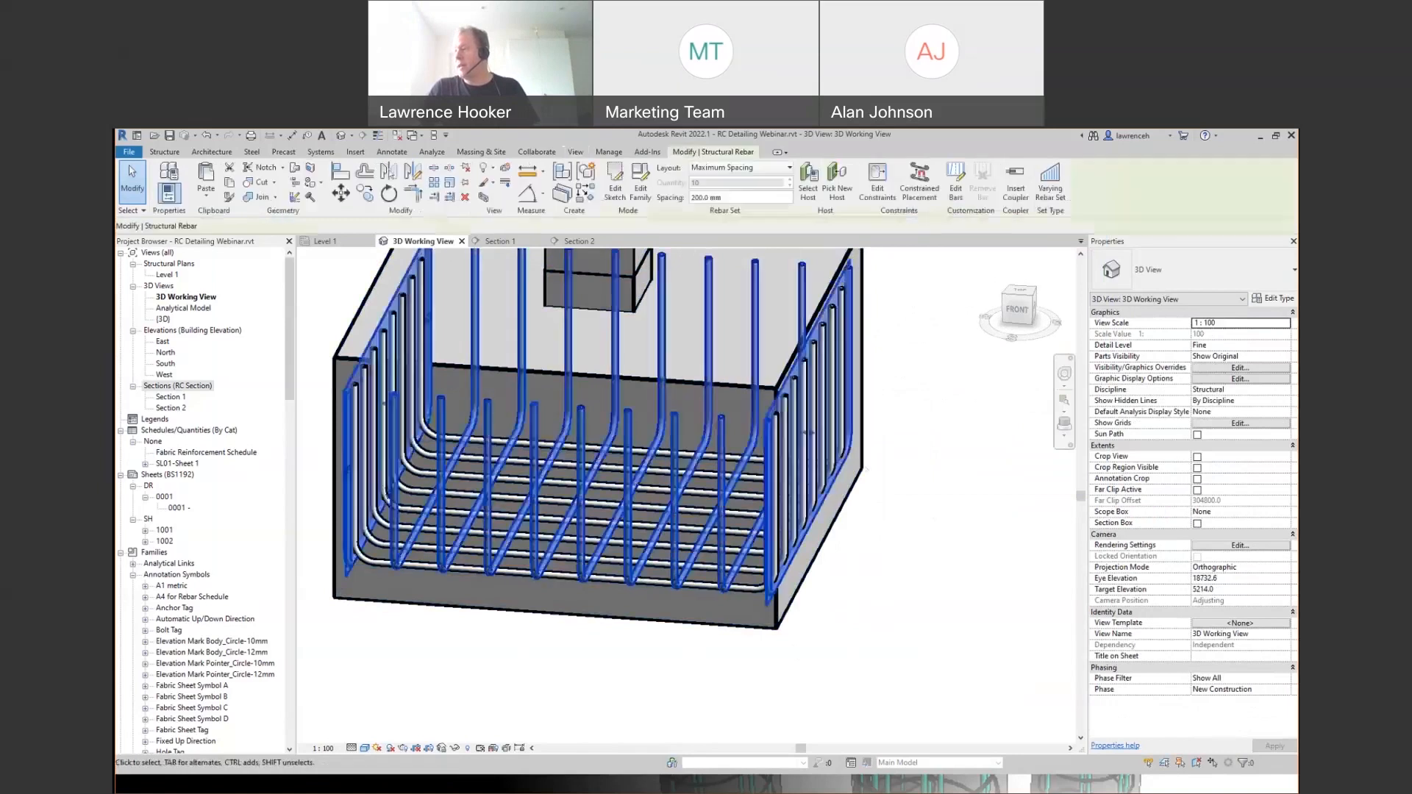
pyautogui.moveTo(807, 434); pyautogui.dragTo(788, 433)
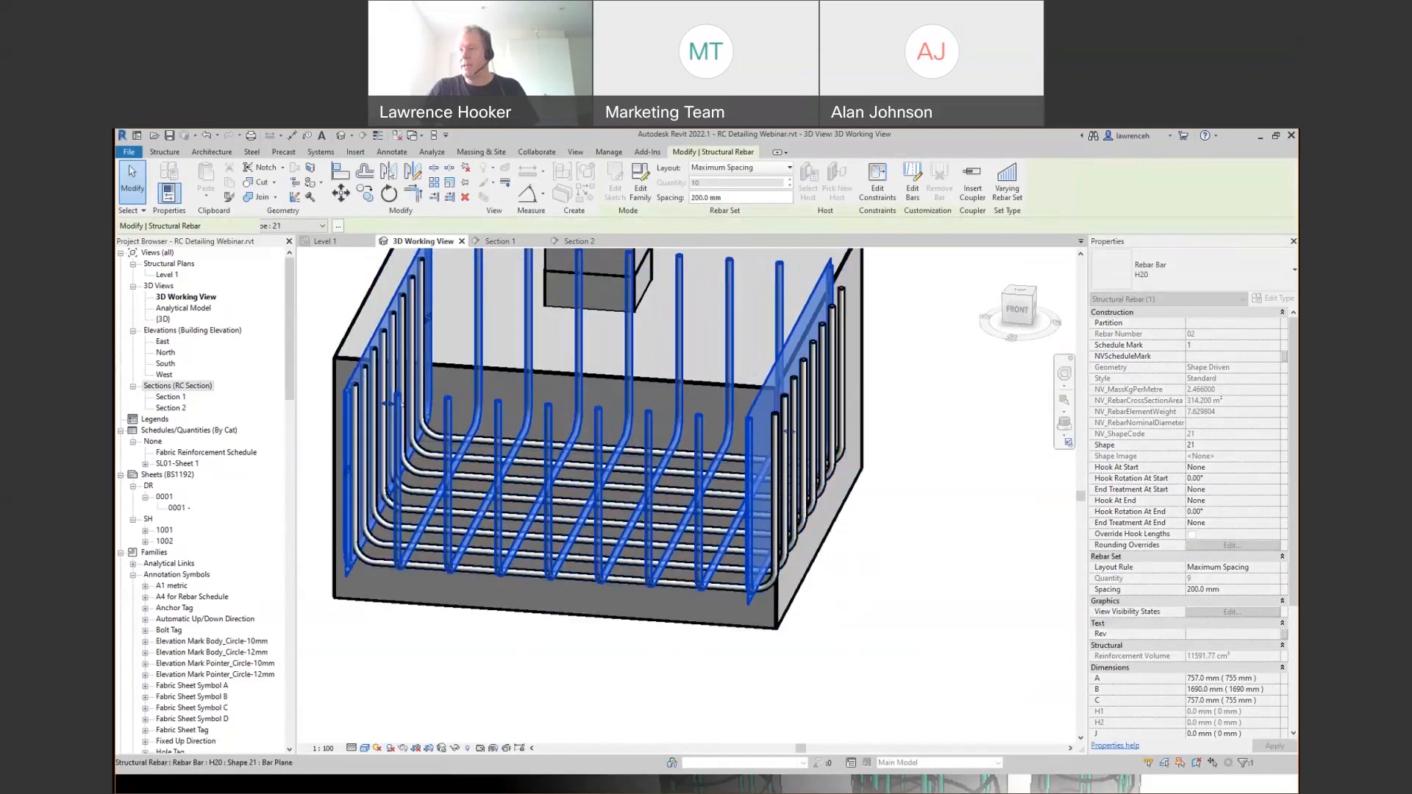
pyautogui.moveTo(389, 403); pyautogui.dragTo(412, 405)
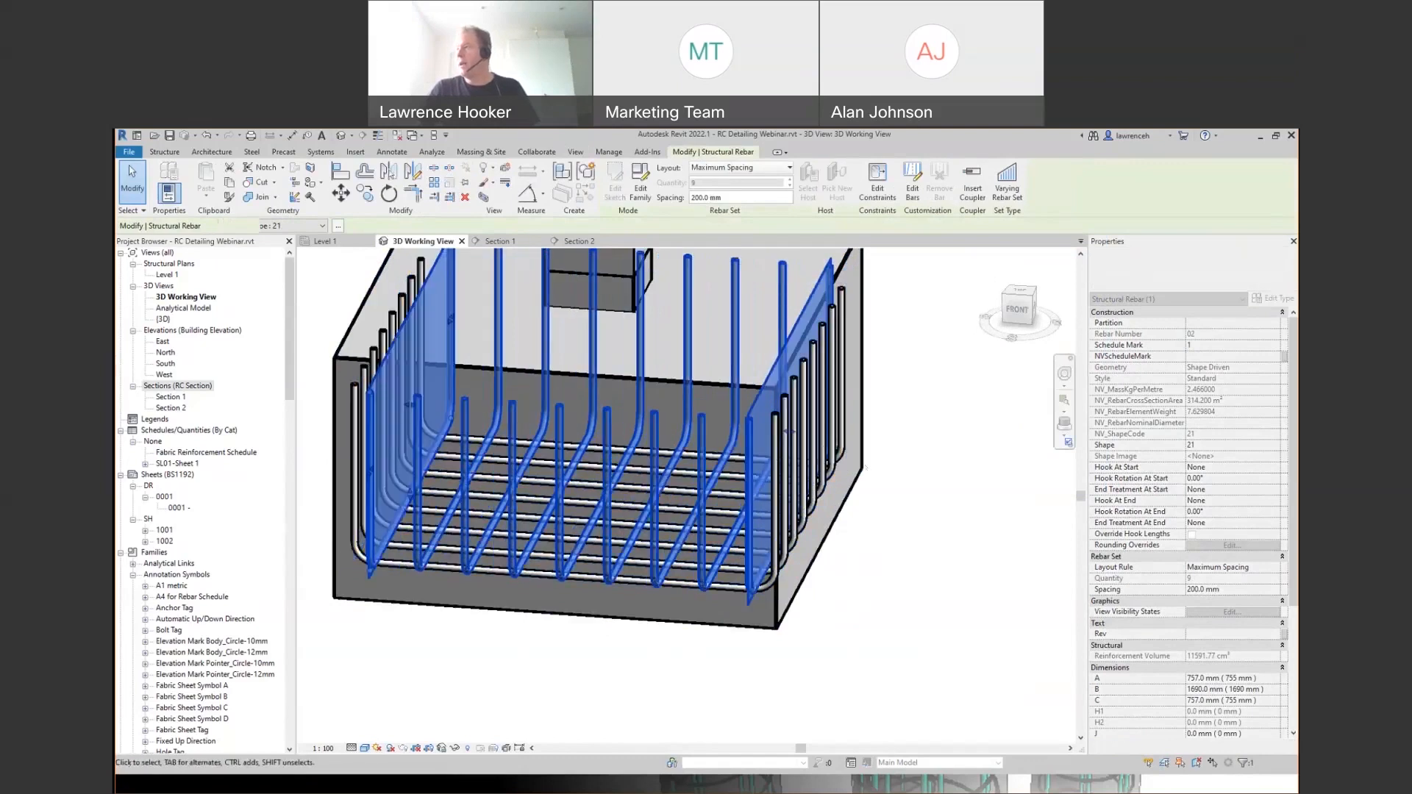
# - Edit the upper U-bar set's constraints, setting its first outer bar's offset from the footing's left face to -150 mm
pyautogui.moveTo(922, 275); pyautogui.dragTo(928, 278, button='middle')
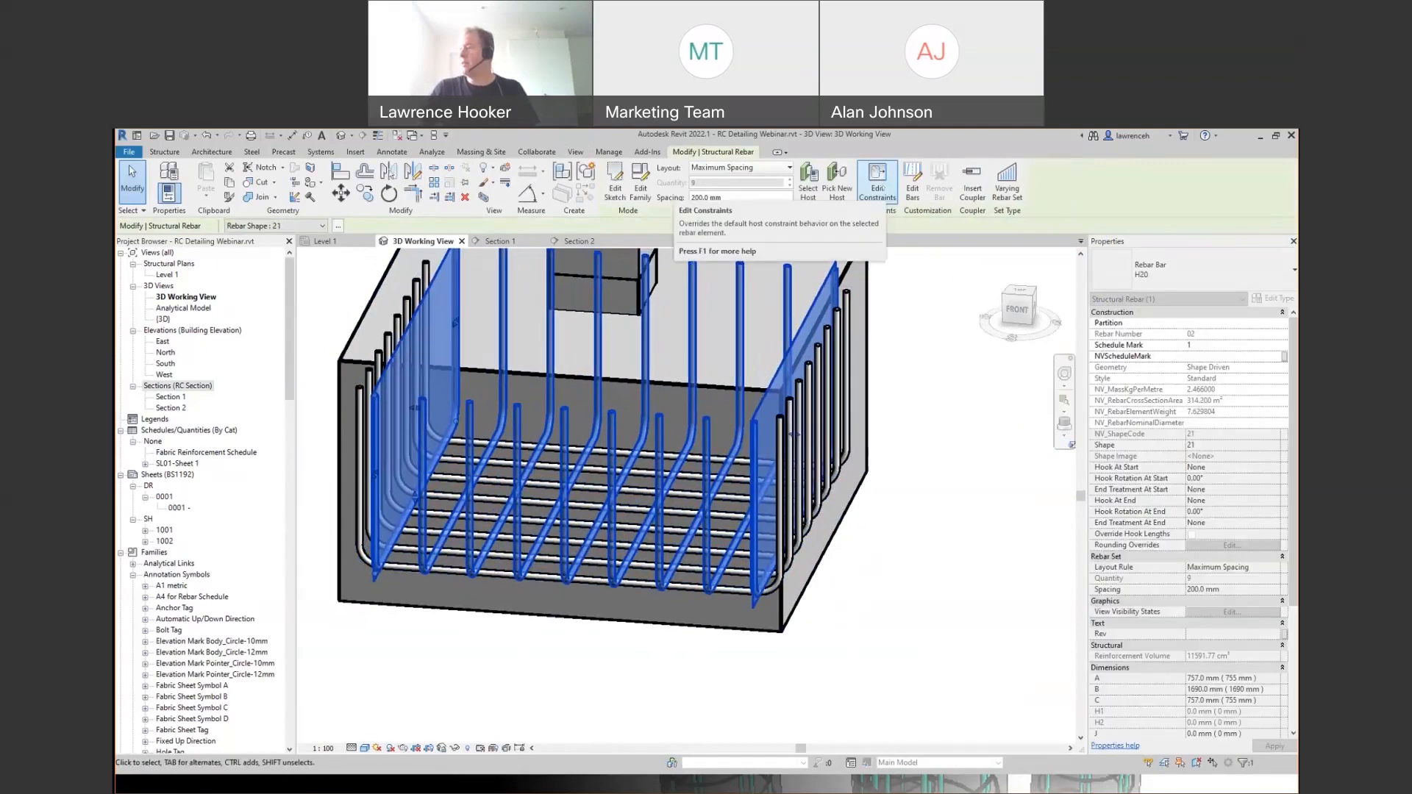
pyautogui.click(877, 181)
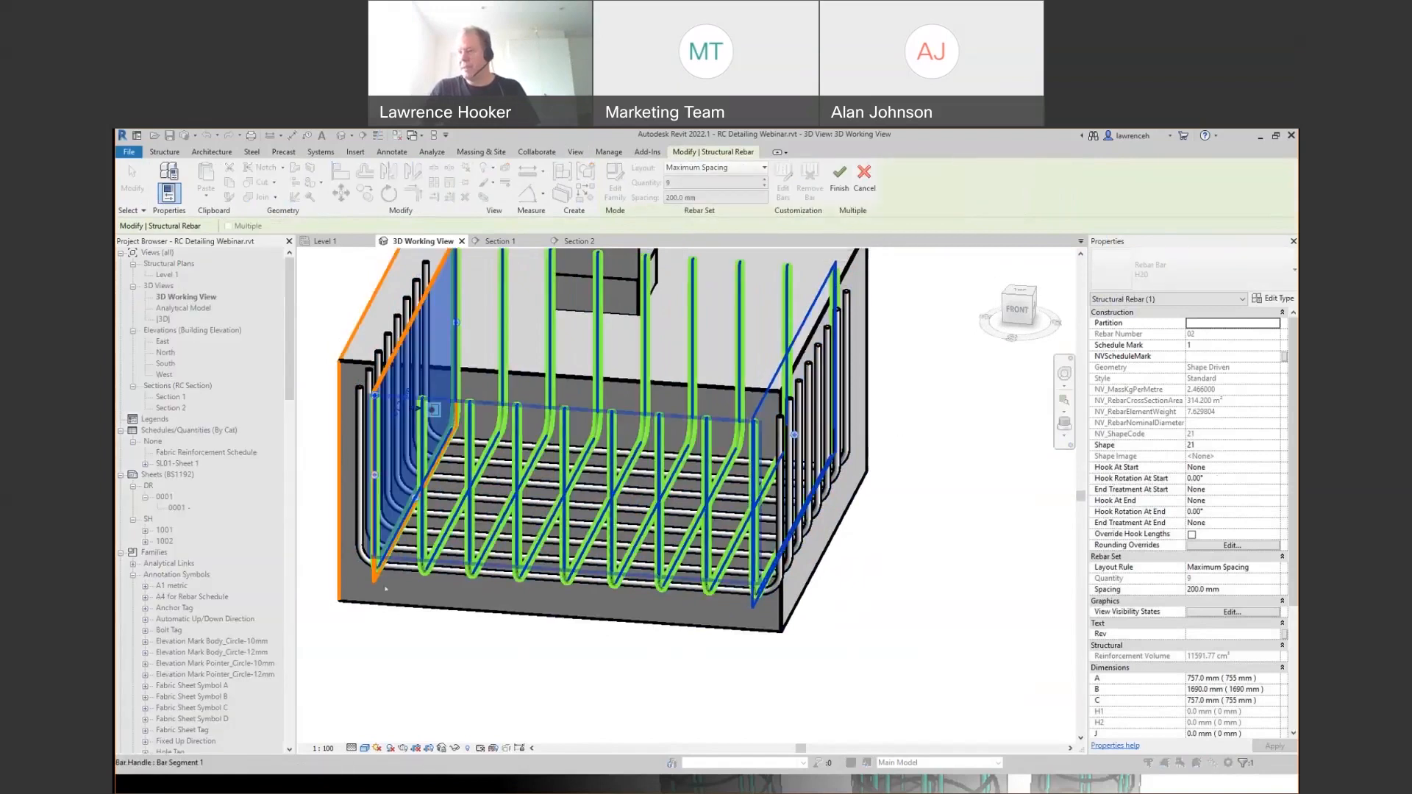
pyautogui.keyDown('shift'); pyautogui.moveTo(442, 617); pyautogui.dragTo(507, 616, button='middle'); pyautogui.keyUp('shift')
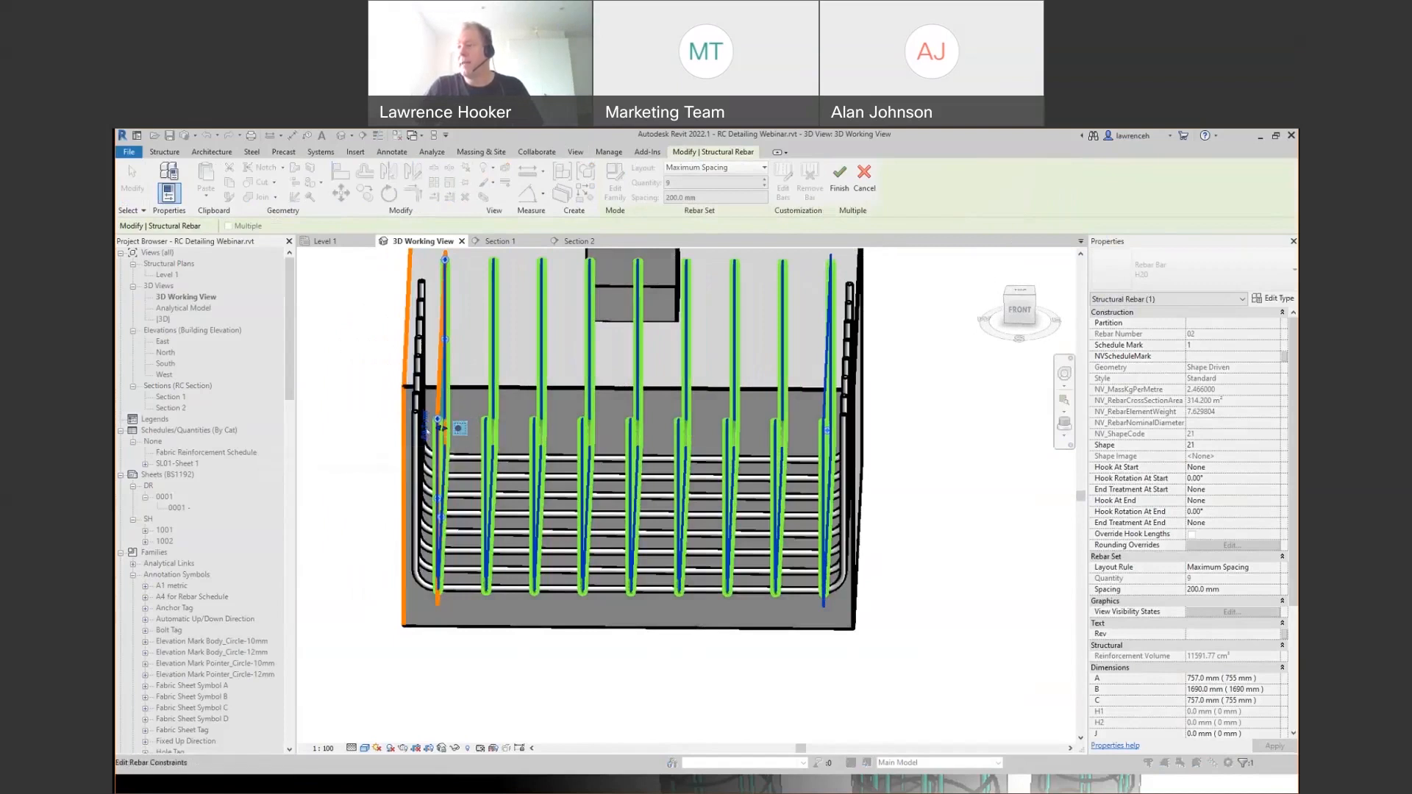
pyautogui.click(441, 427)
pyautogui.write('-150')
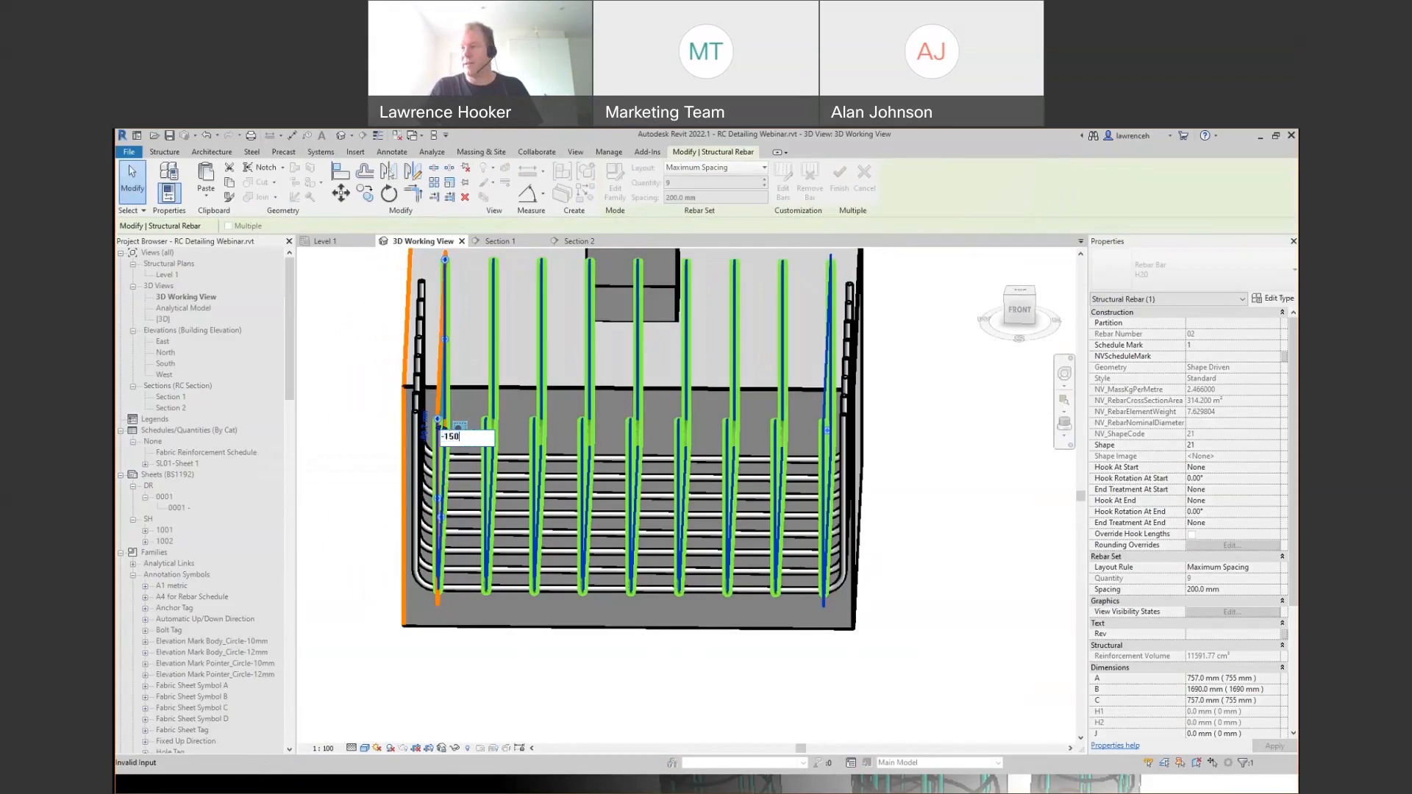
pyautogui.press('Return')
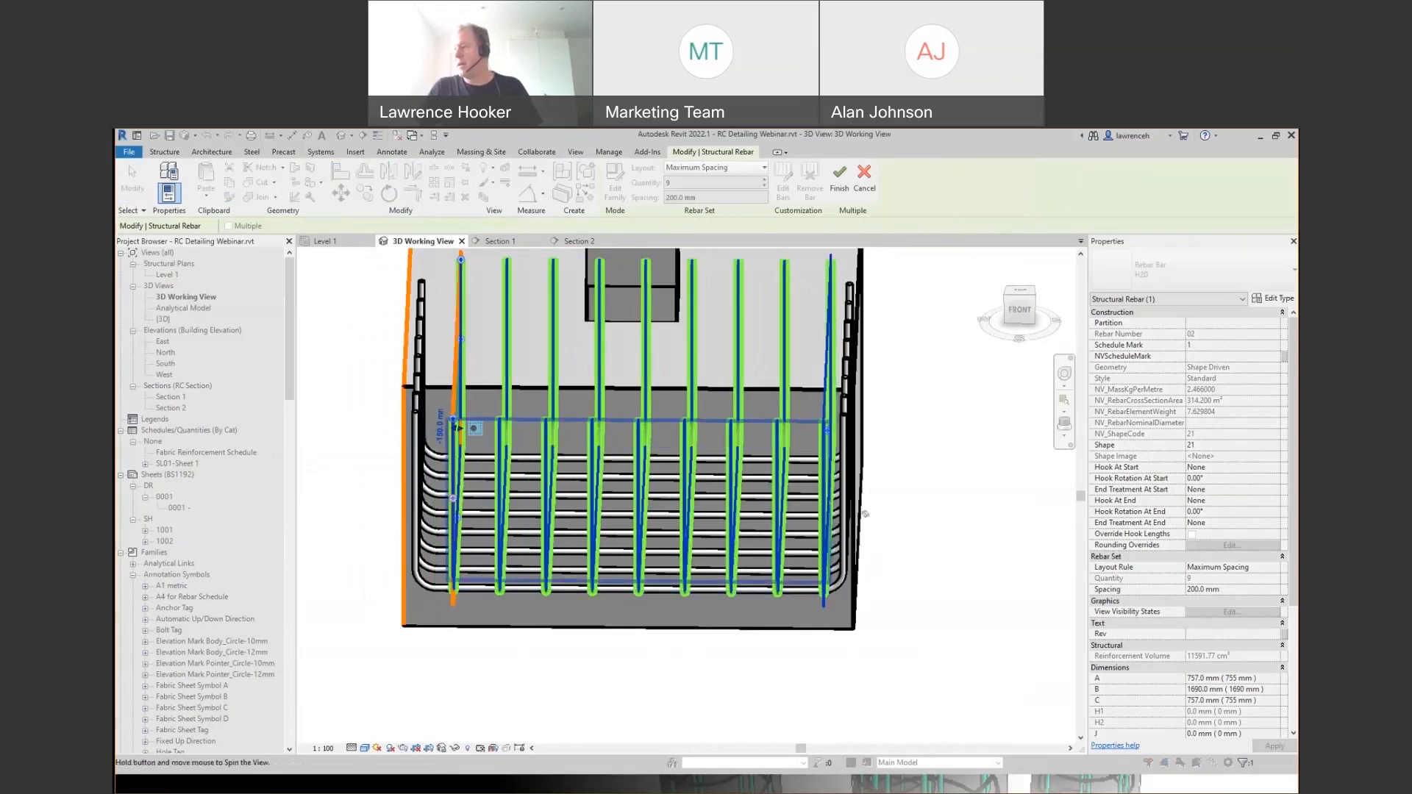
# - Constrain the upper U-bar set's opposite outer bar at -150 mm from the footing's right face and finish editing the constraints
pyautogui.keyDown('shift'); pyautogui.moveTo(865, 514); pyautogui.dragTo(824, 521, button='middle'); pyautogui.keyUp('shift')
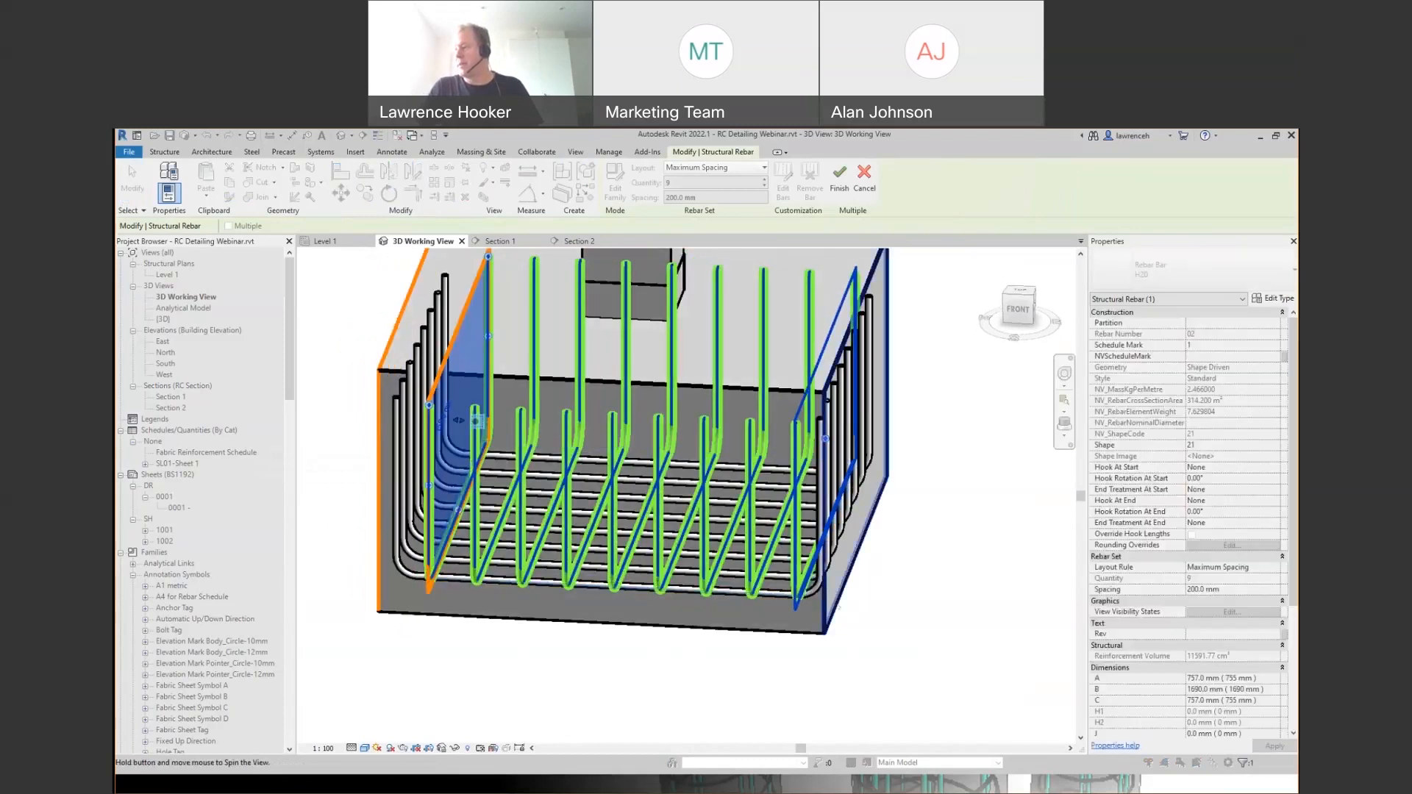
pyautogui.click(837, 607)
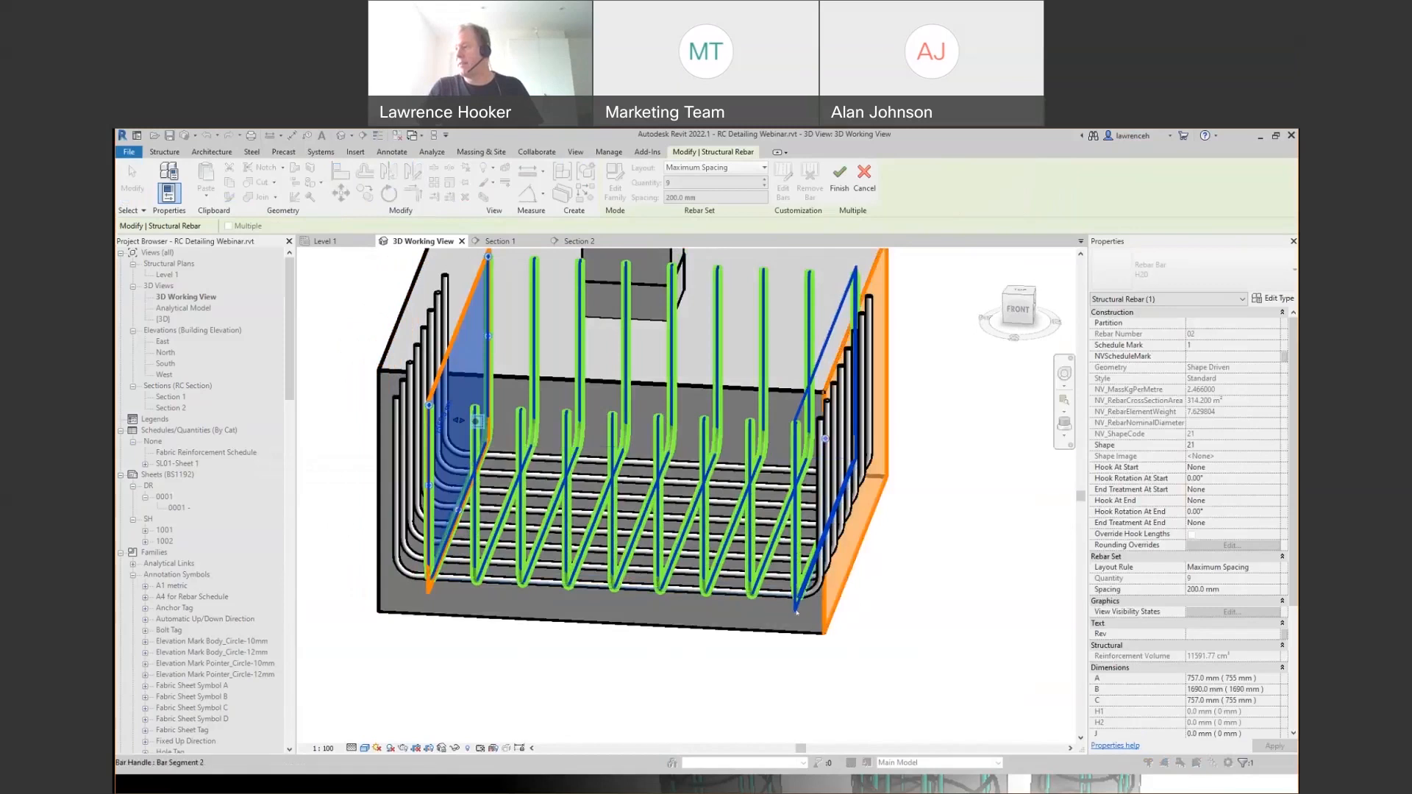
pyautogui.moveTo(477, 421); pyautogui.dragTo(807, 438)
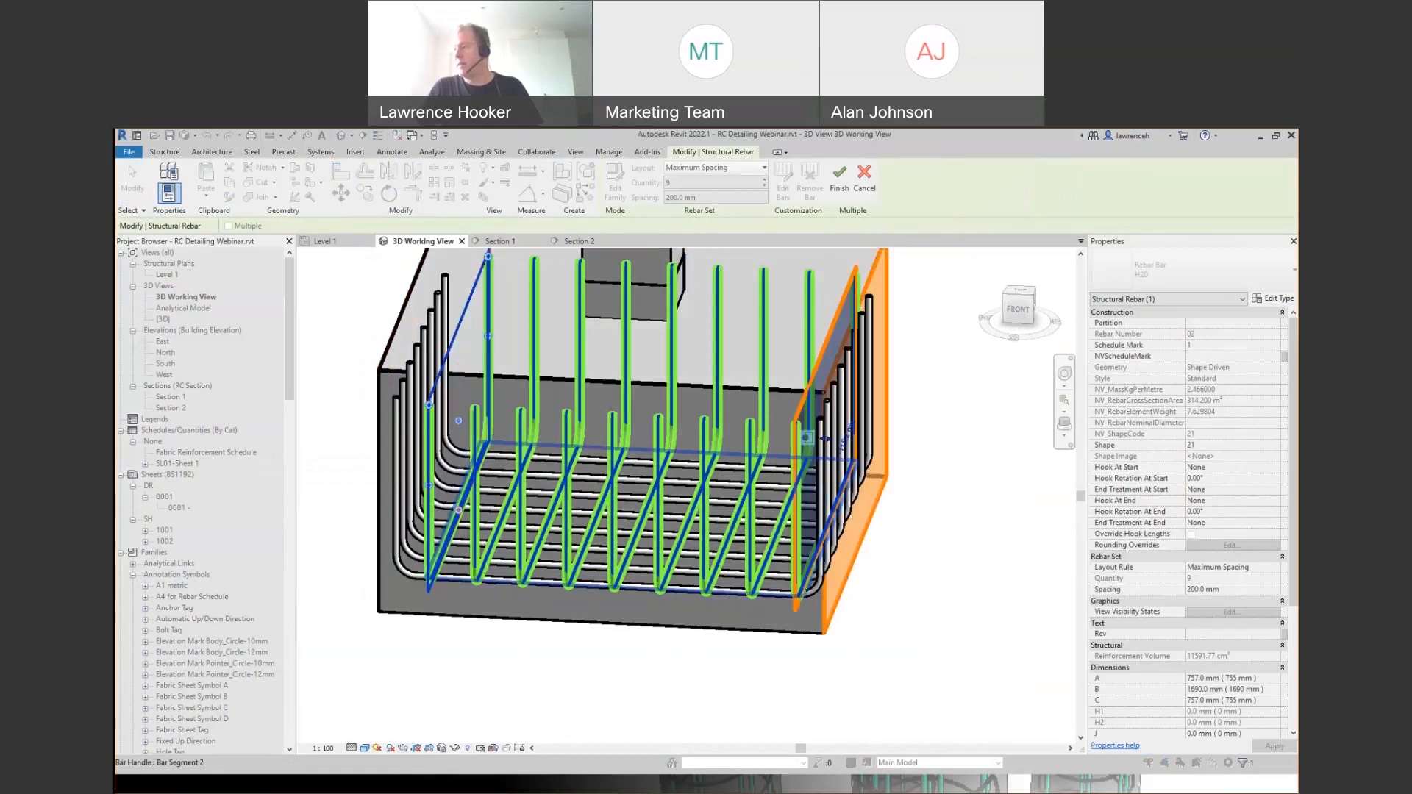
pyautogui.click(459, 510)
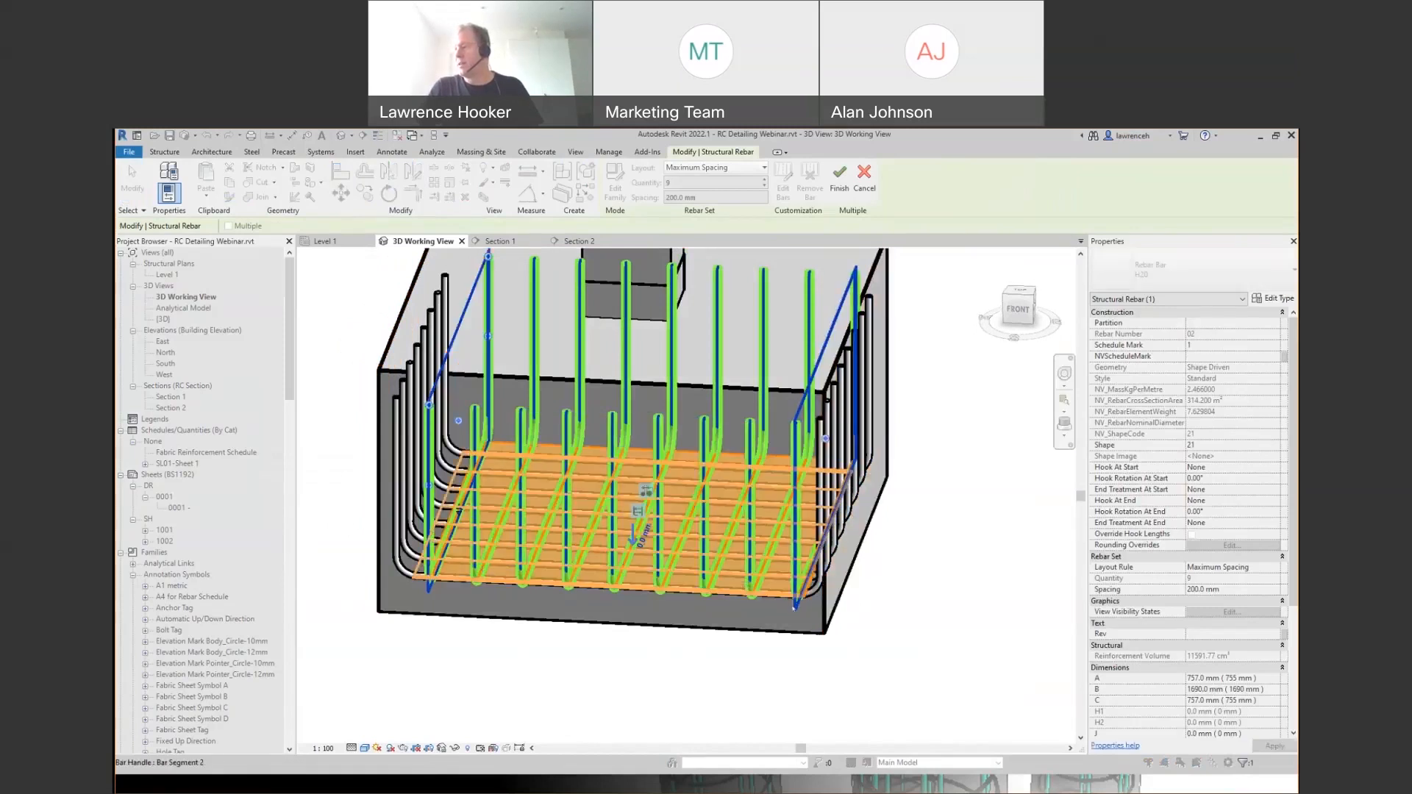
pyautogui.click(825, 438)
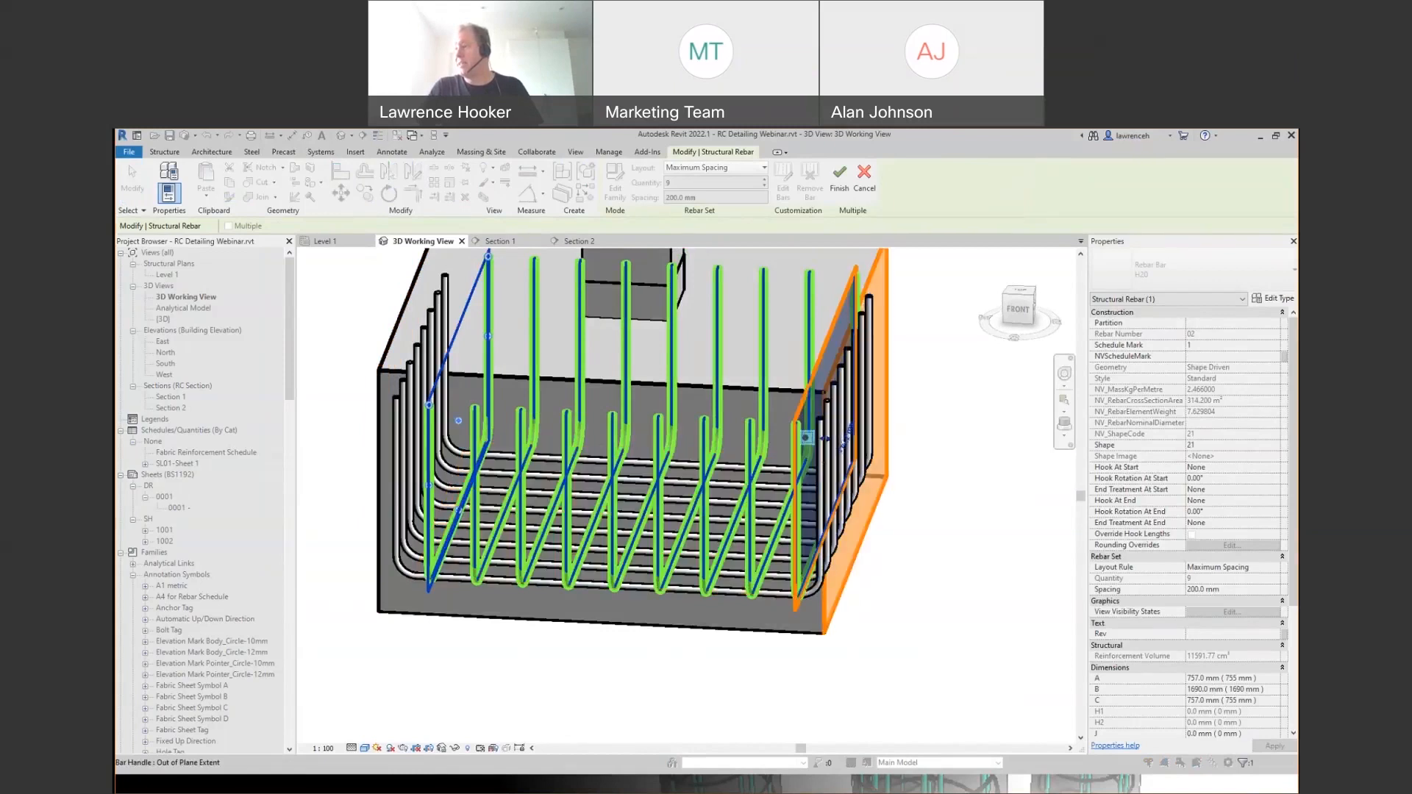
pyautogui.click(825, 439)
pyautogui.write('-150')
pyautogui.press('Return')
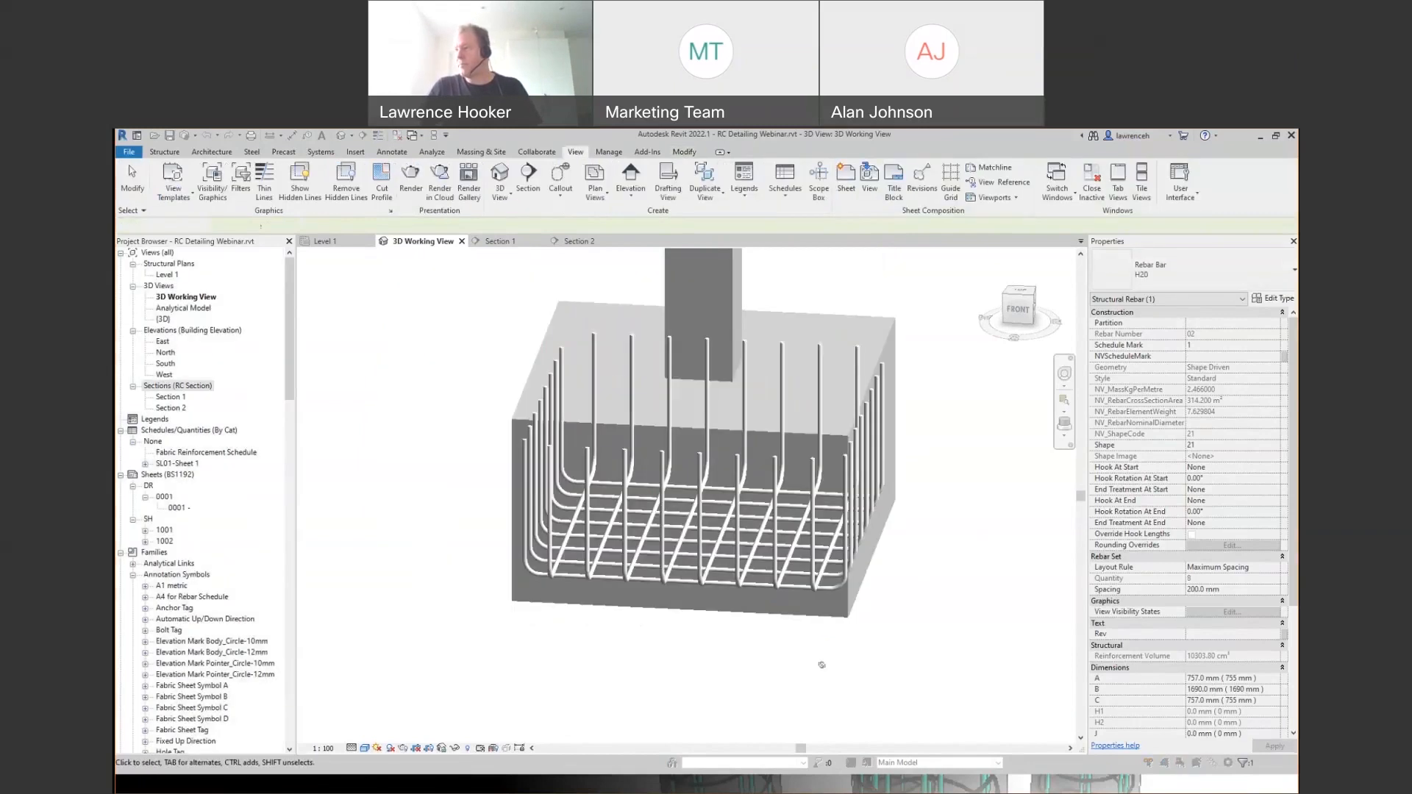
# - Set the NVRebarPlacement value of the lower U-bar set to B1
pyautogui.keyDown('shift'); pyautogui.moveTo(924, 575); pyautogui.dragTo(788, 653, button='middle'); pyautogui.keyUp('shift')
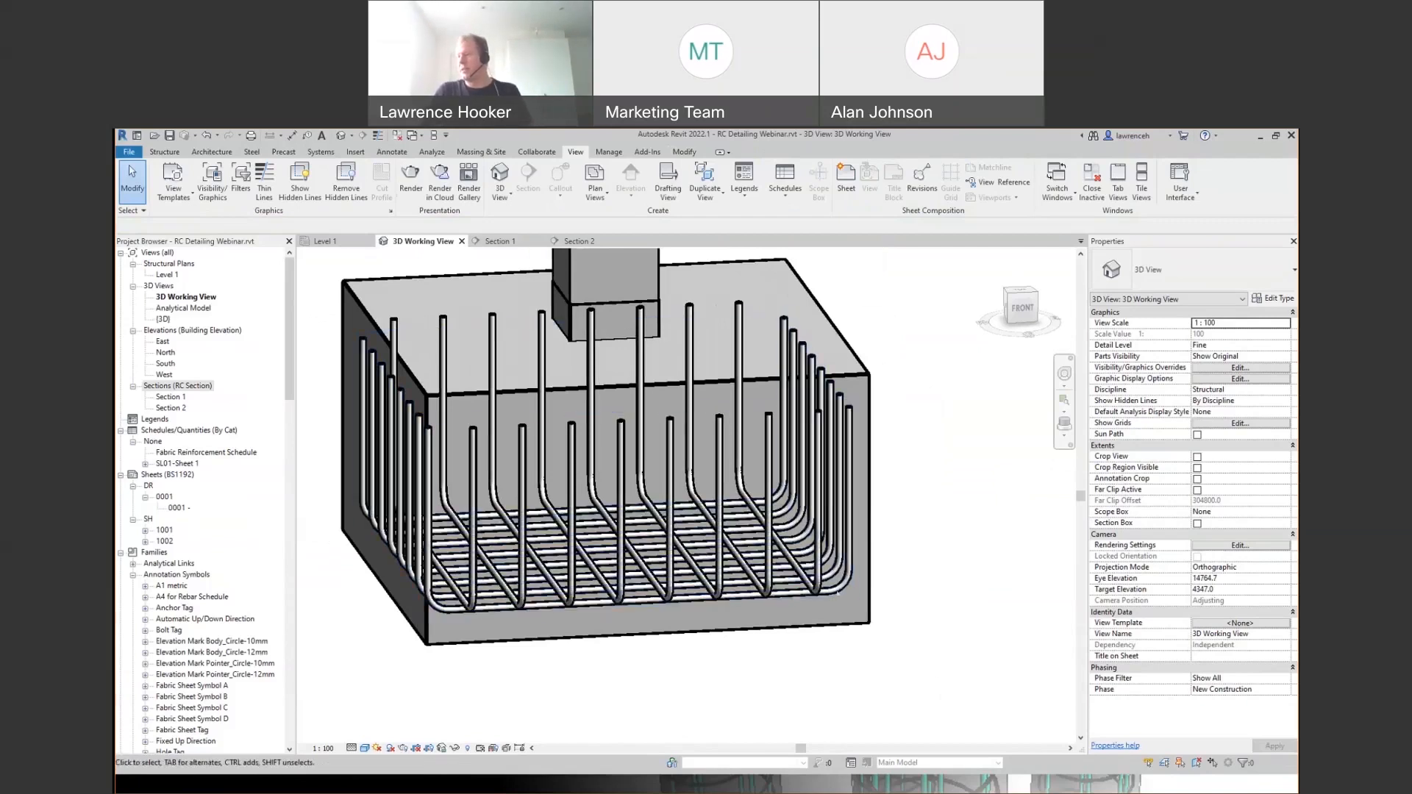
pyautogui.click(850, 570)
pyautogui.keyDown('shift'); pyautogui.moveTo(937, 647); pyautogui.dragTo(934, 606, button='middle'); pyautogui.keyUp('shift')
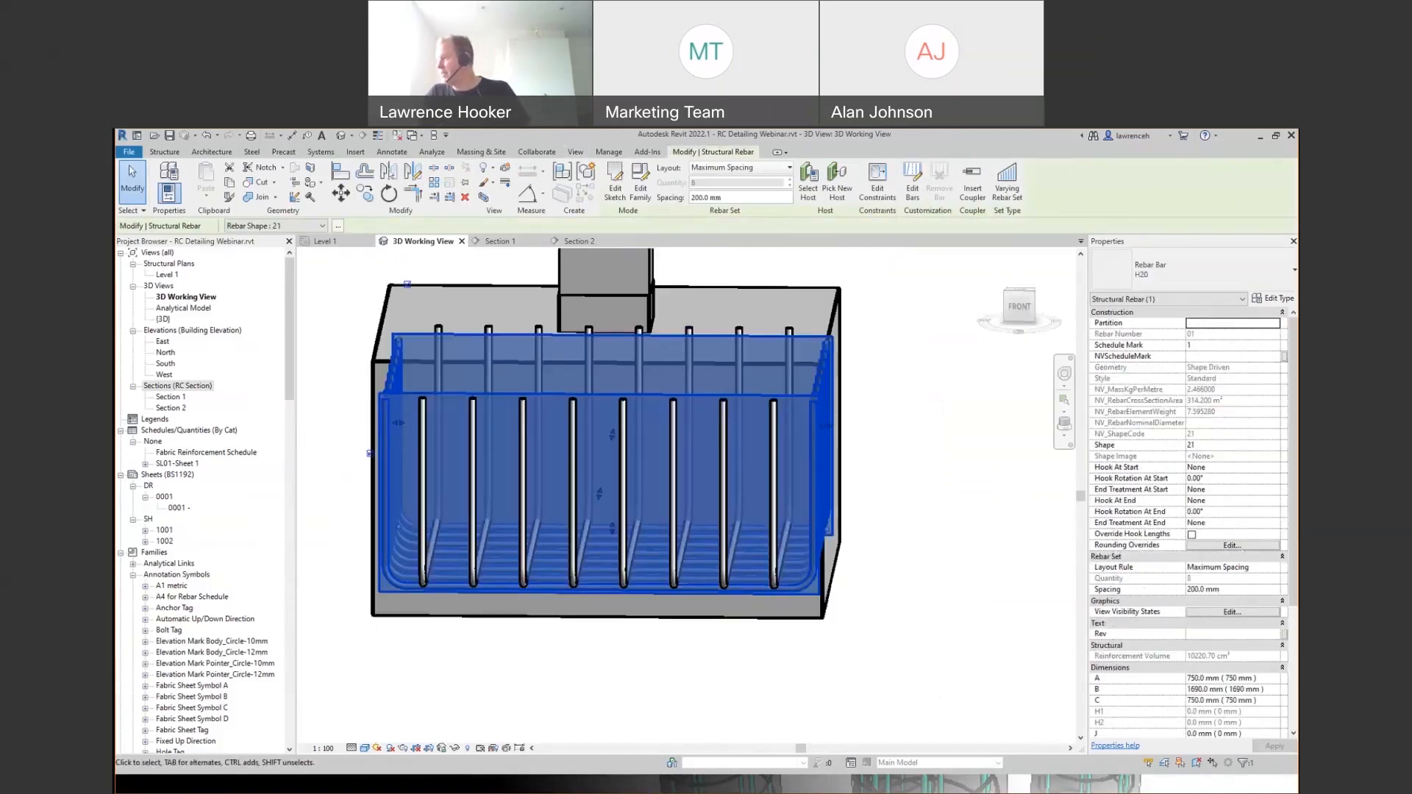
pyautogui.scroll(-3, 1240, 548)
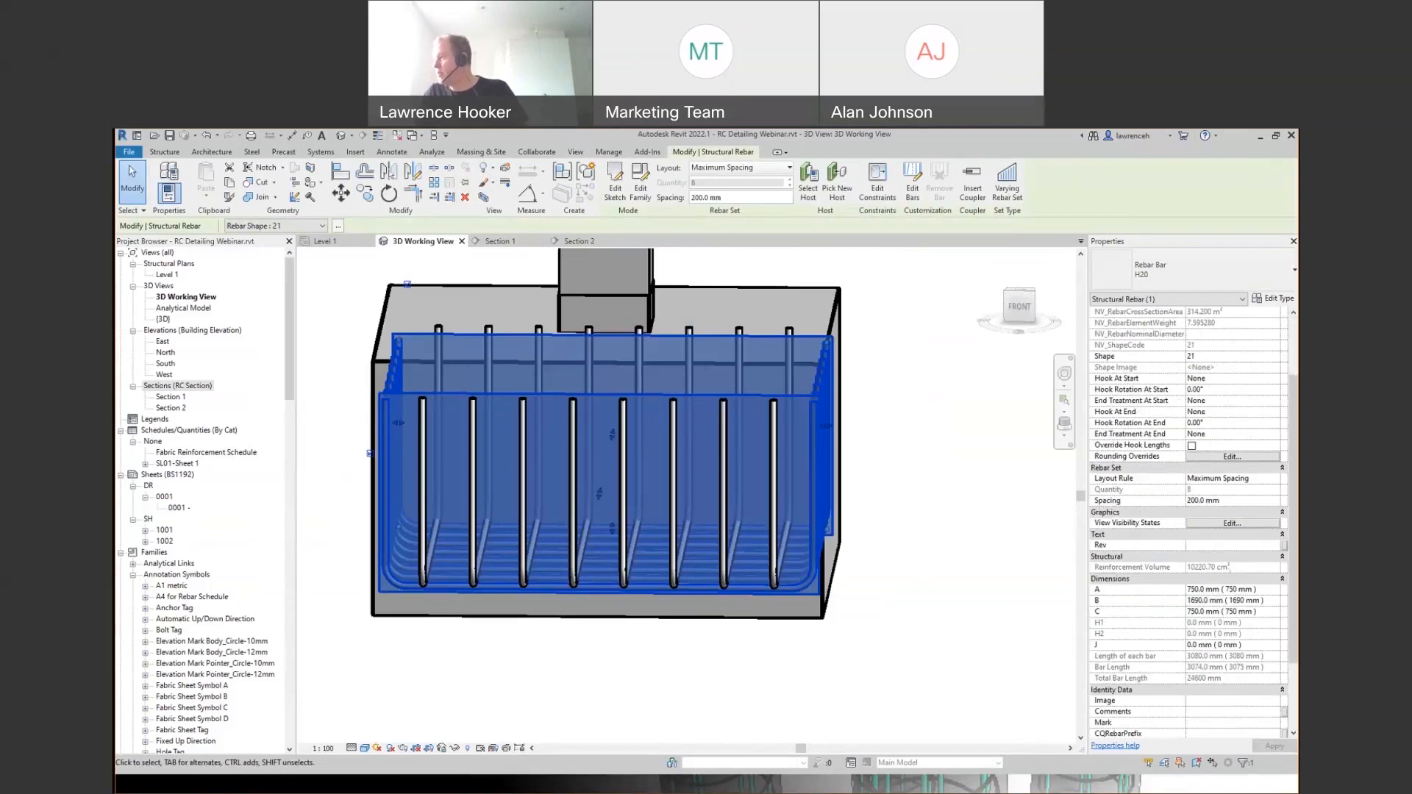
pyautogui.scroll(-2, 1220, 534)
pyautogui.scroll(-1, 1165, 678)
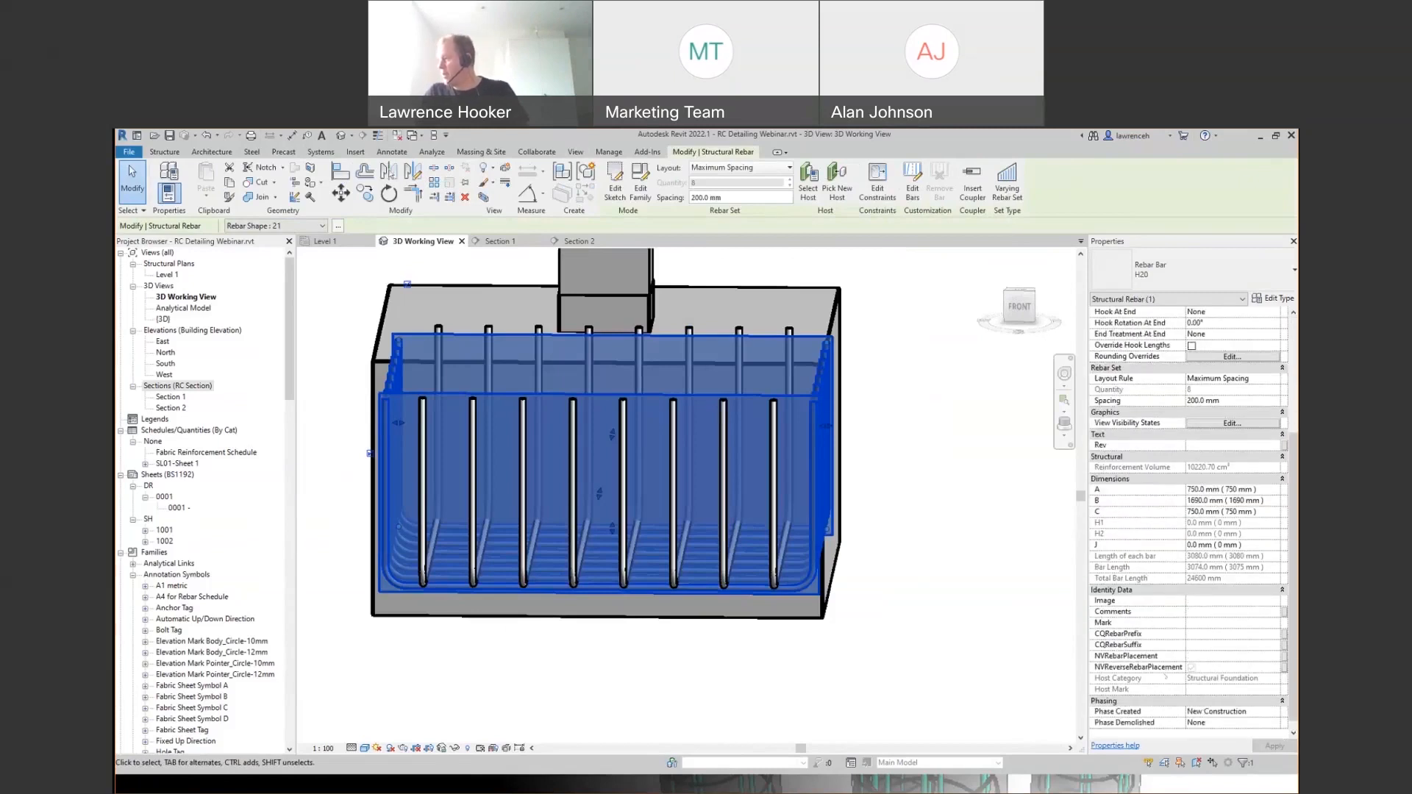
pyautogui.click(1217, 656)
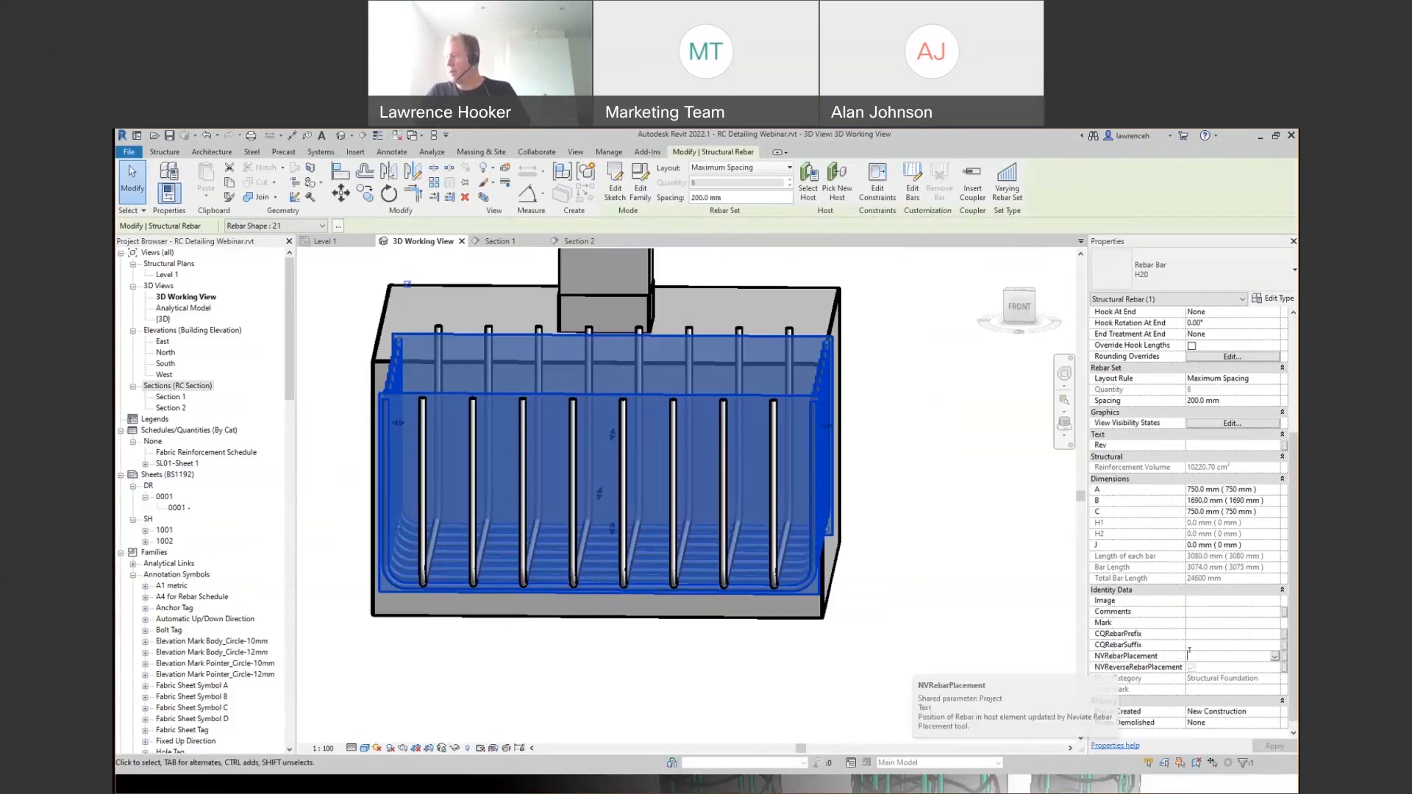
pyautogui.write('B1')
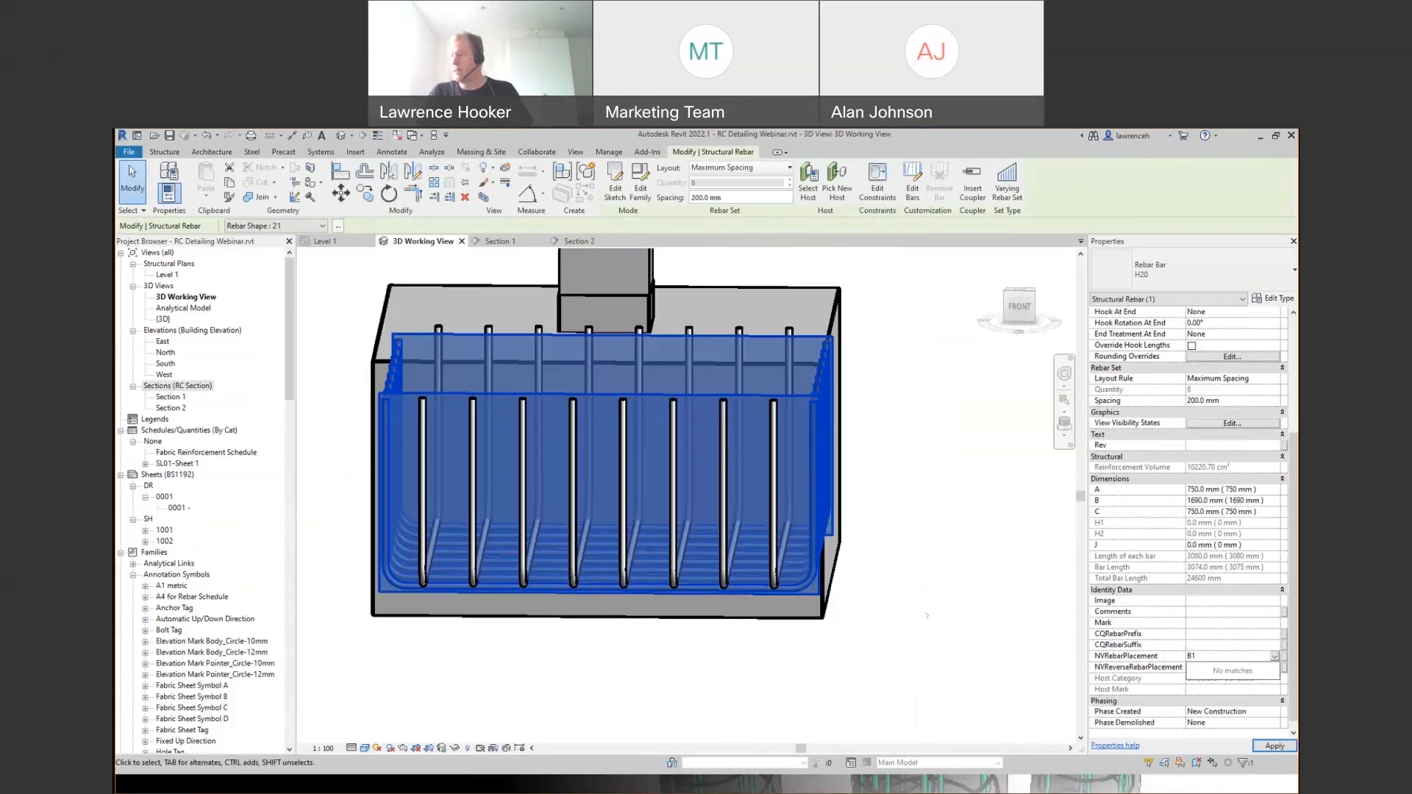
pyautogui.click(923, 581)
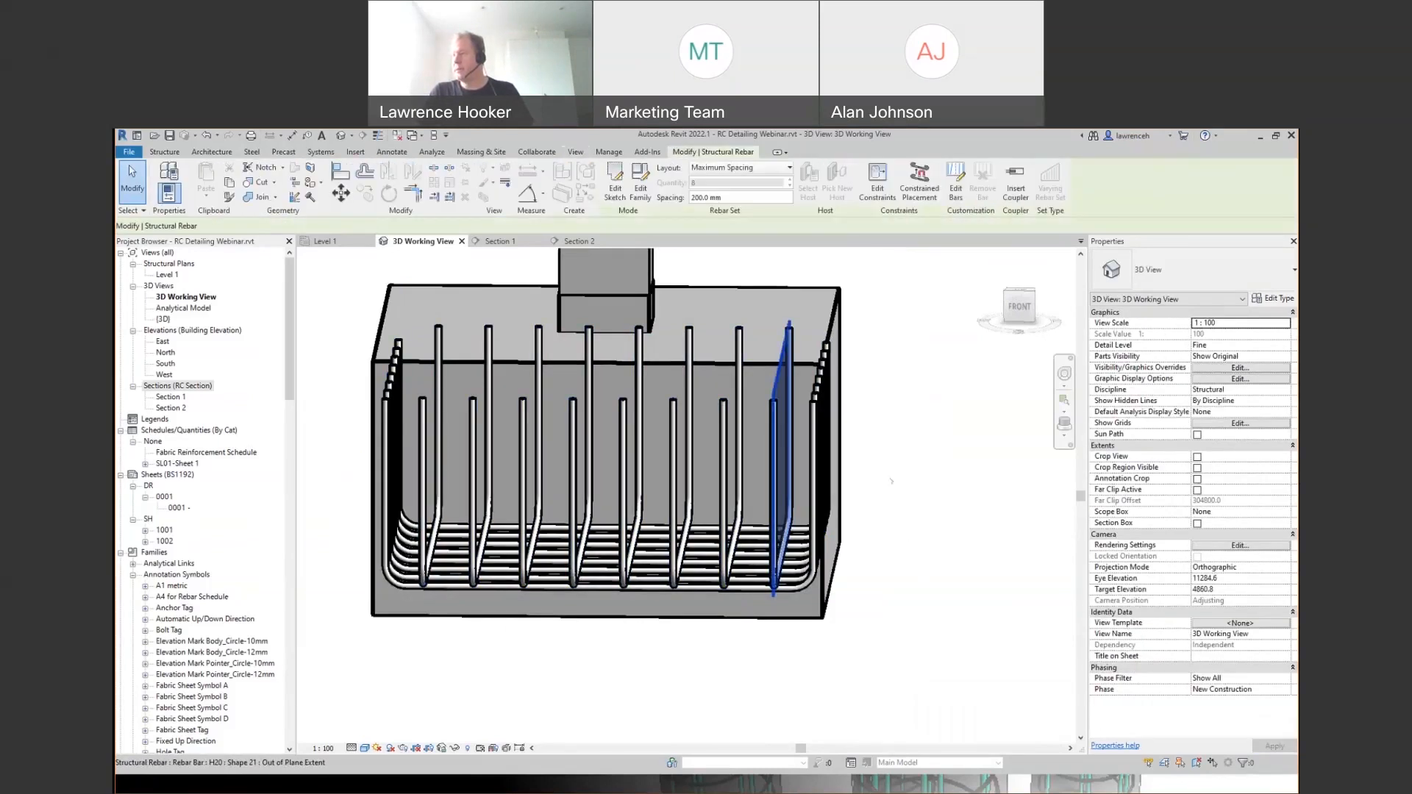
# - Set the NVRebarPlacement value of the perpendicular upper U-bar set to B2
pyautogui.click(774, 544)
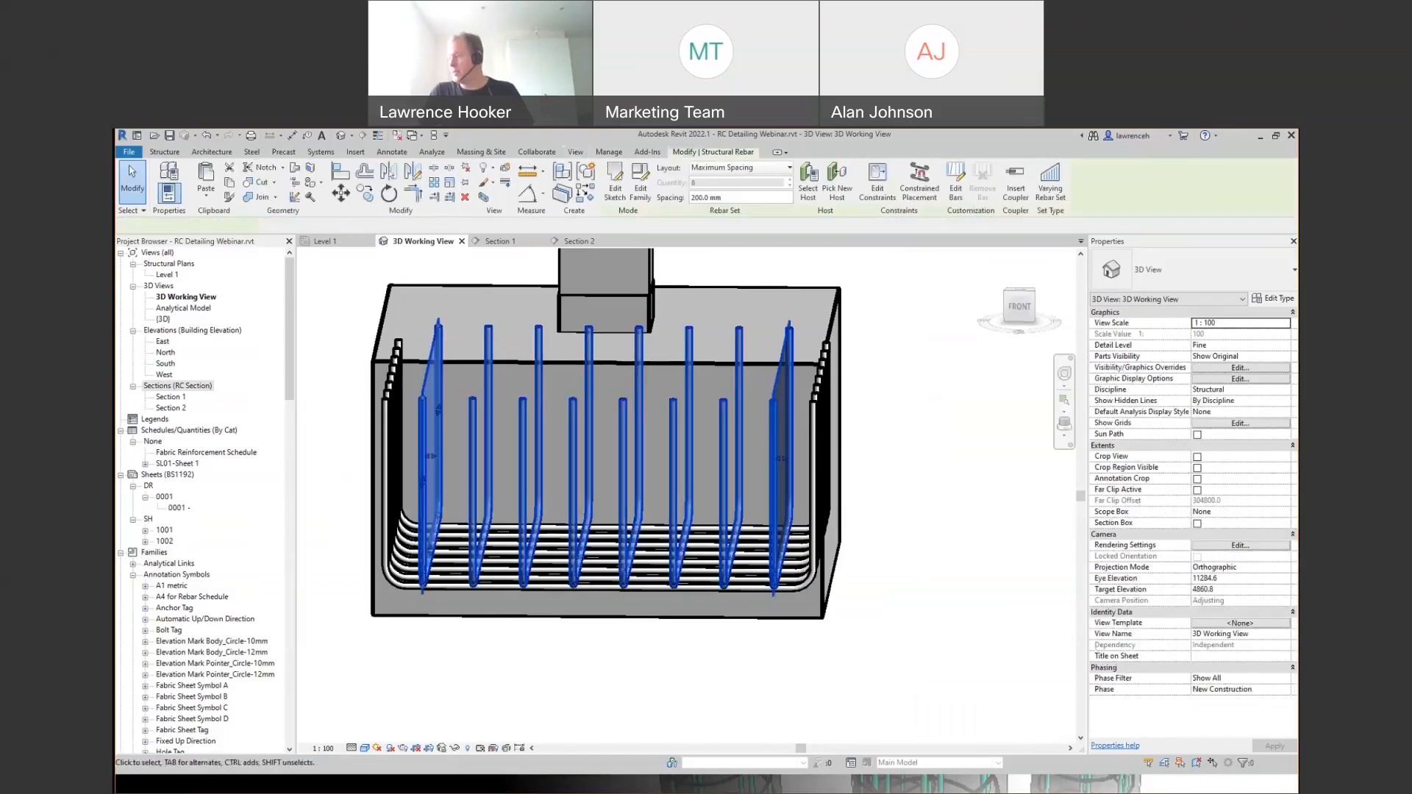
pyautogui.scroll(-6, 1239, 670)
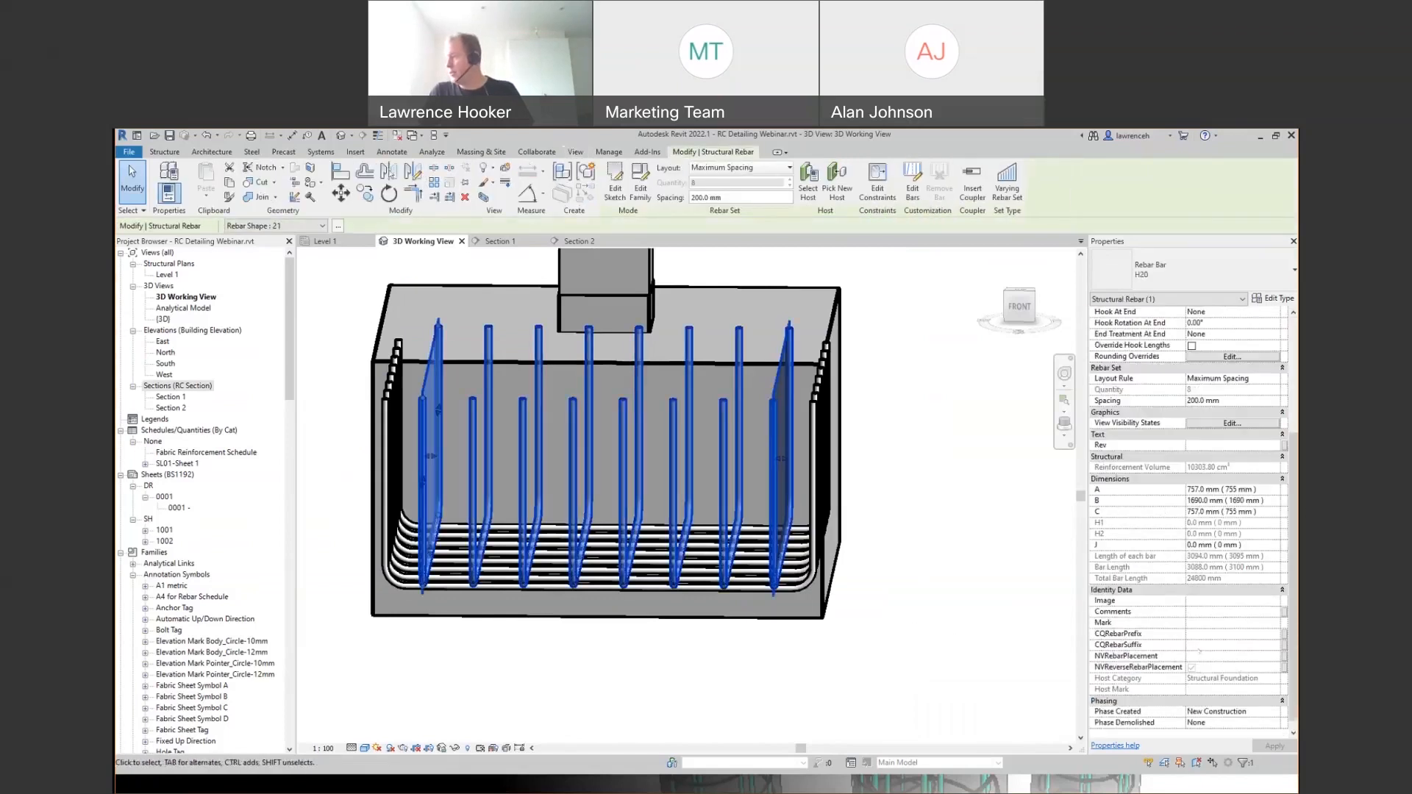
pyautogui.click(1205, 655)
pyautogui.write('B2')
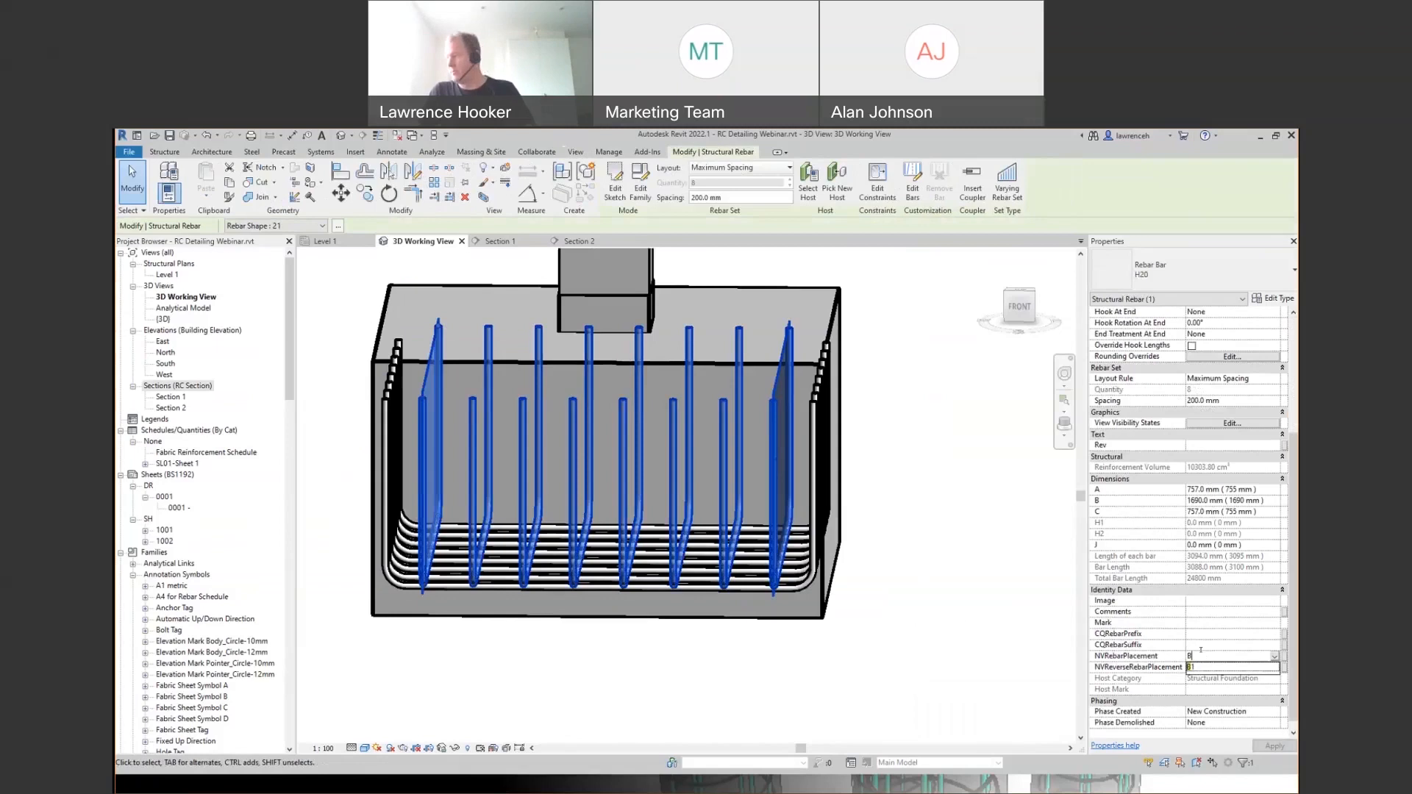
pyautogui.click(943, 628)
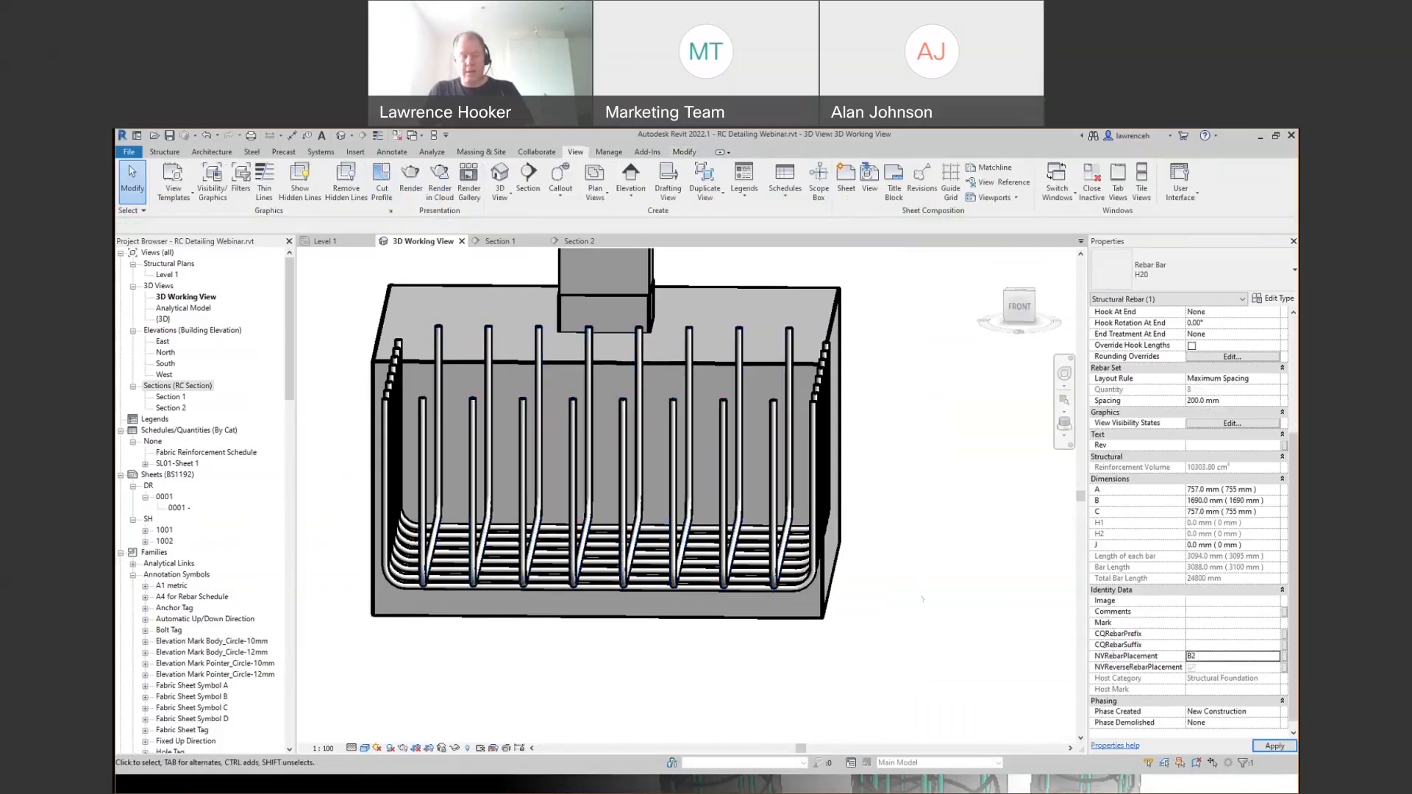
# - Create a new rule-based view filter named B1 from the 3D Working View's visibility/graphics overrides
pyautogui.keyDown('shift'); pyautogui.moveTo(930, 592); pyautogui.dragTo(891, 658, button='middle'); pyautogui.keyUp('shift')
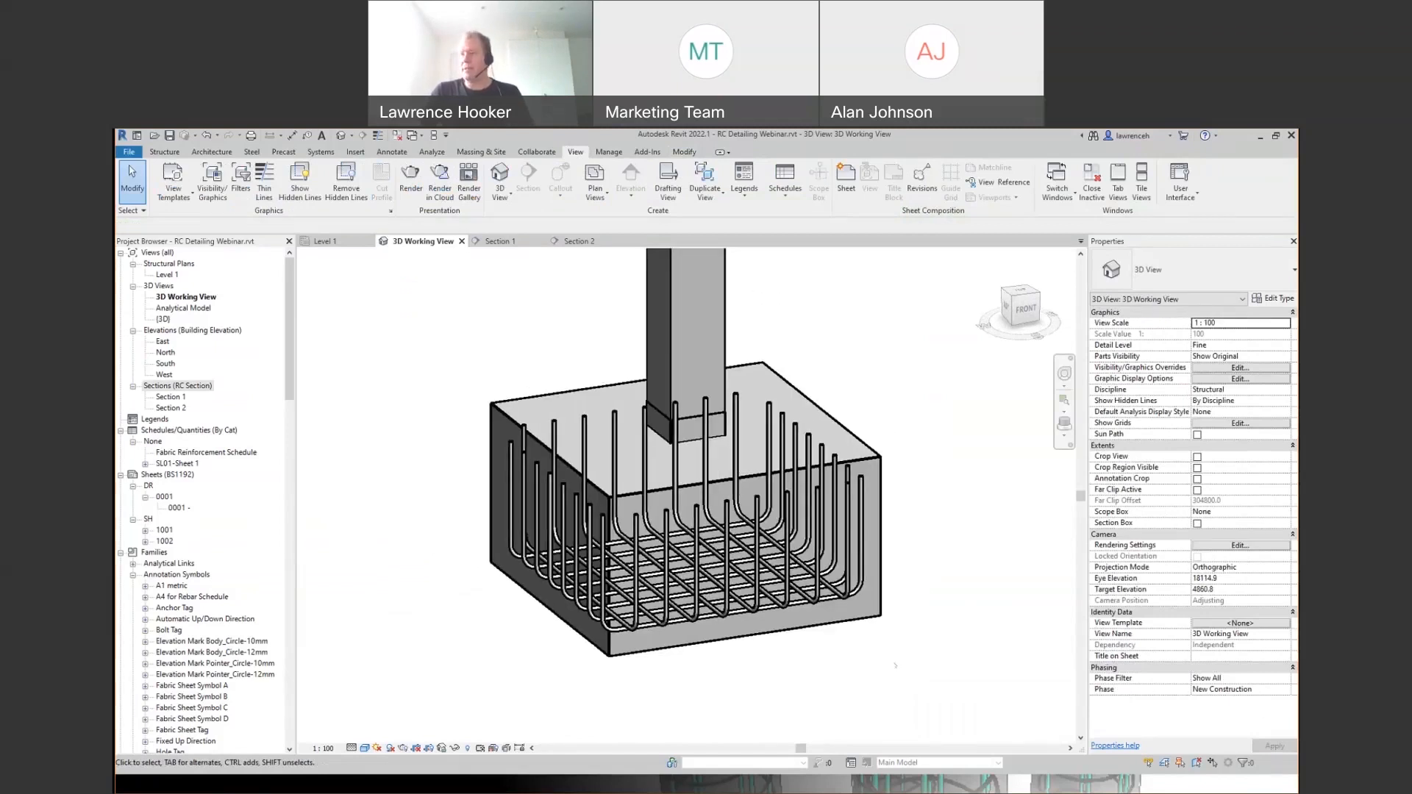
pyautogui.press('v')
pyautogui.press('g')
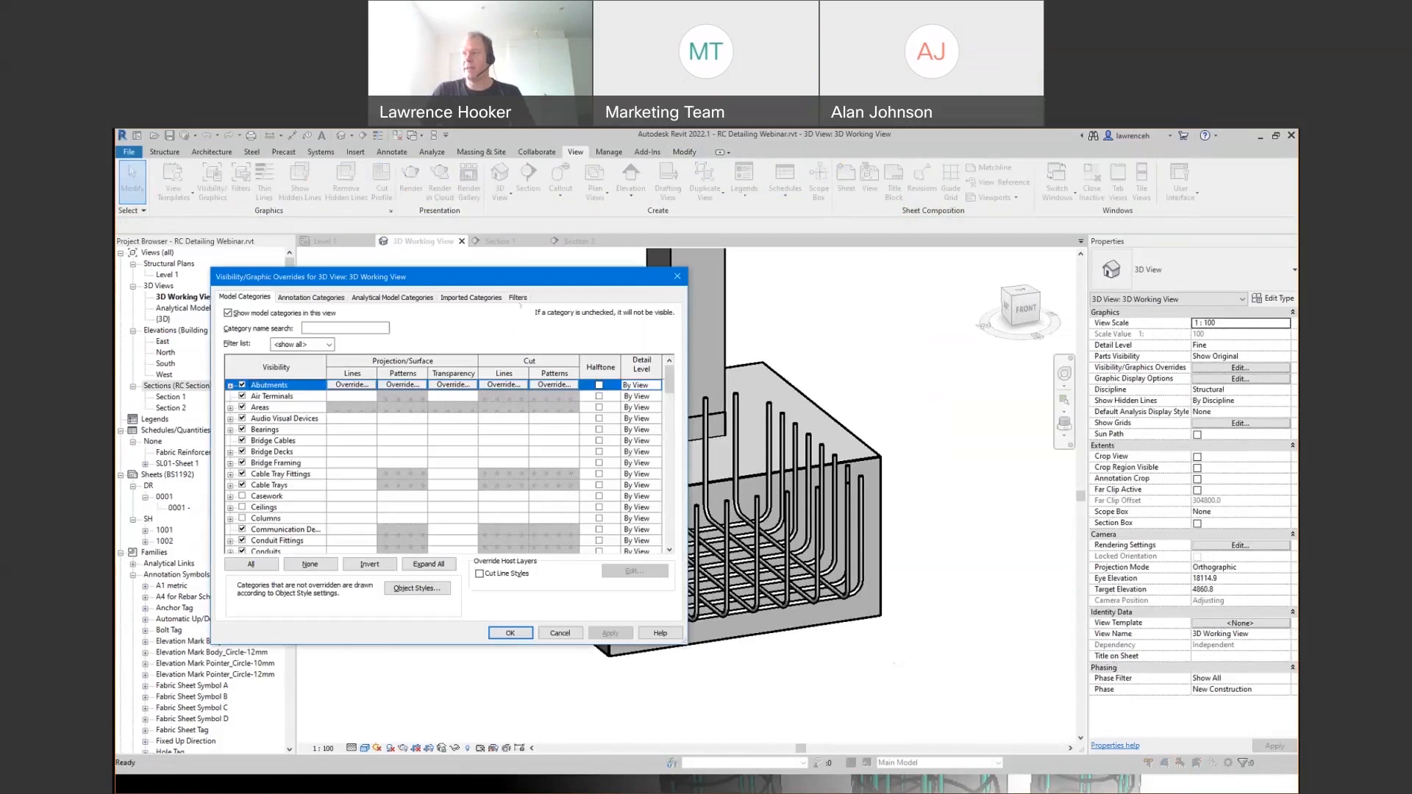
pyautogui.click(518, 298)
pyautogui.click(427, 567)
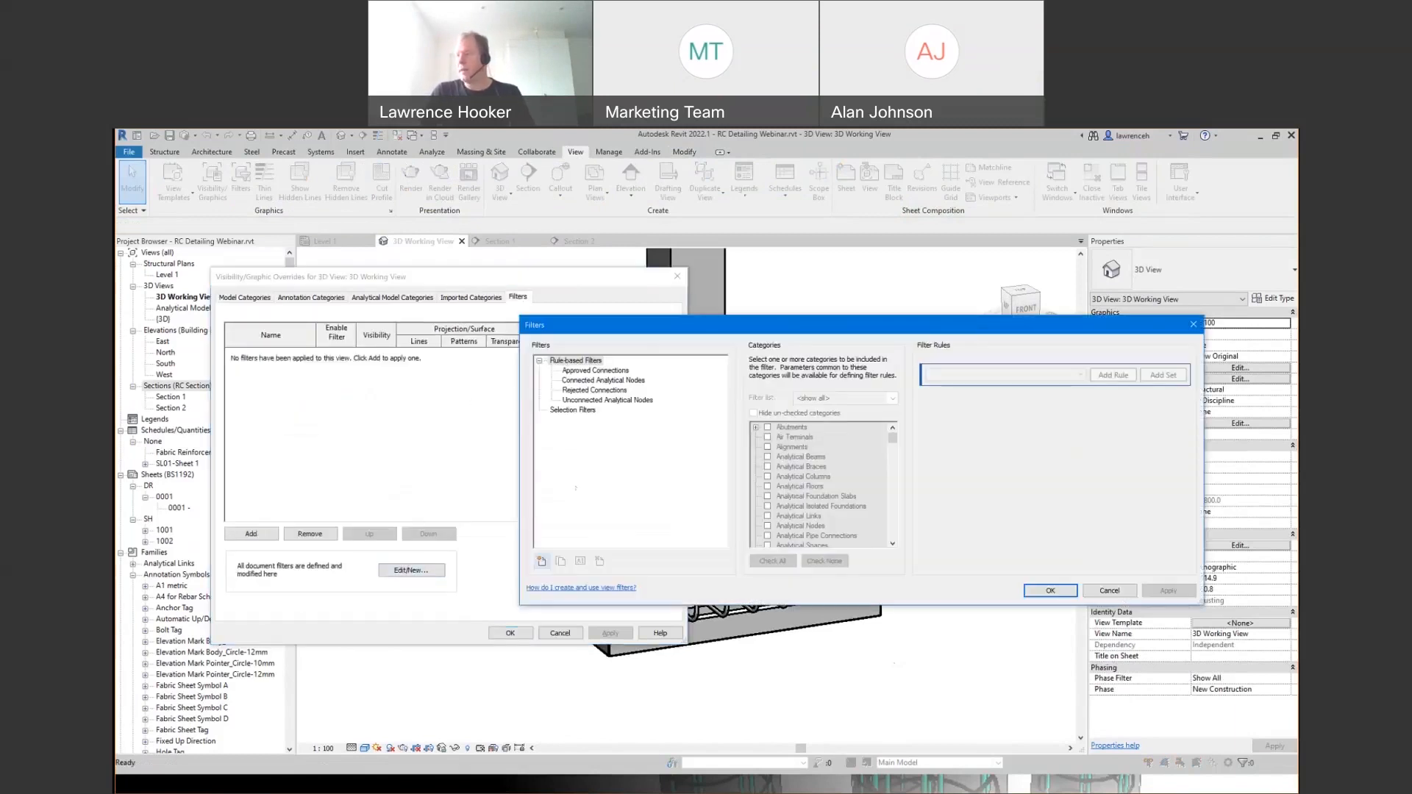
pyautogui.click(542, 561)
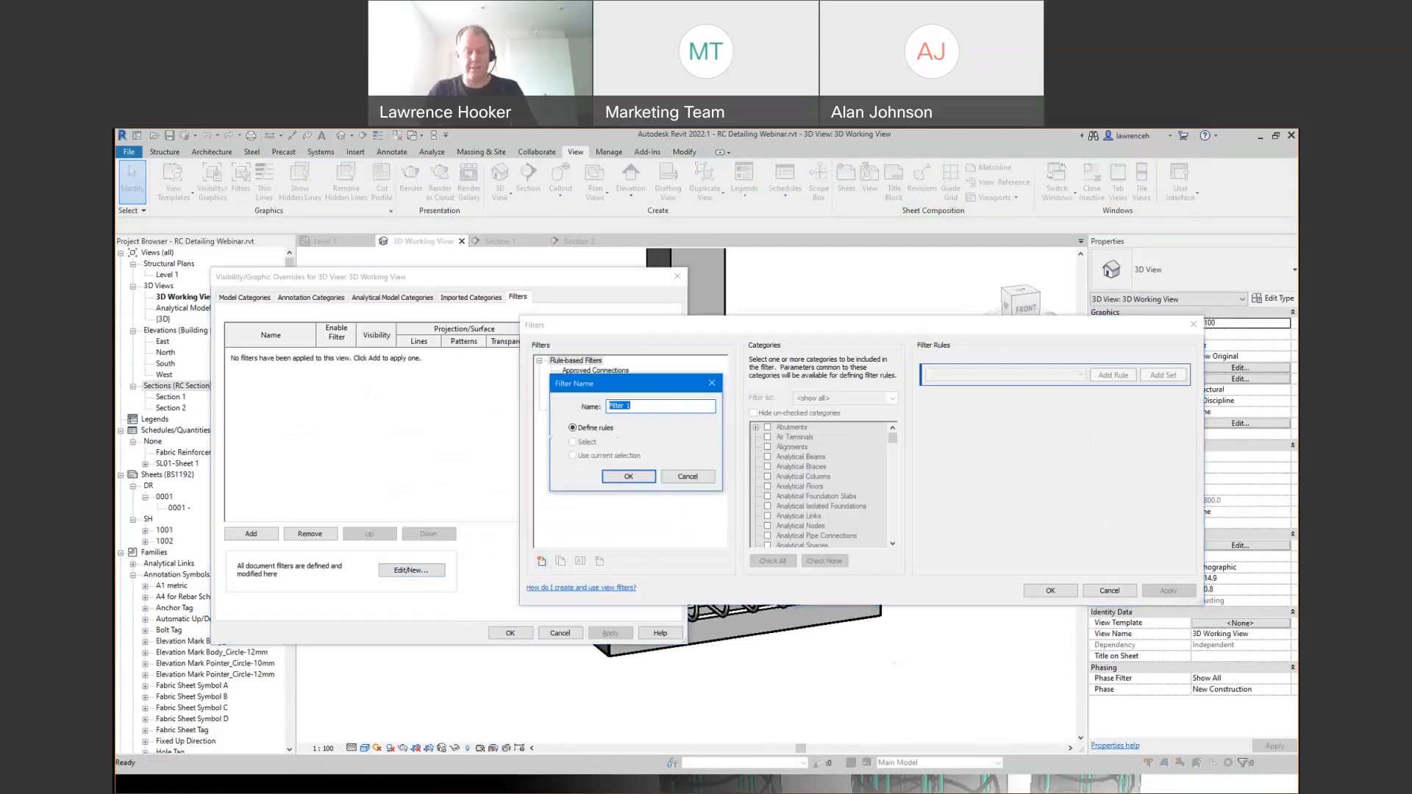
pyautogui.write('B1')
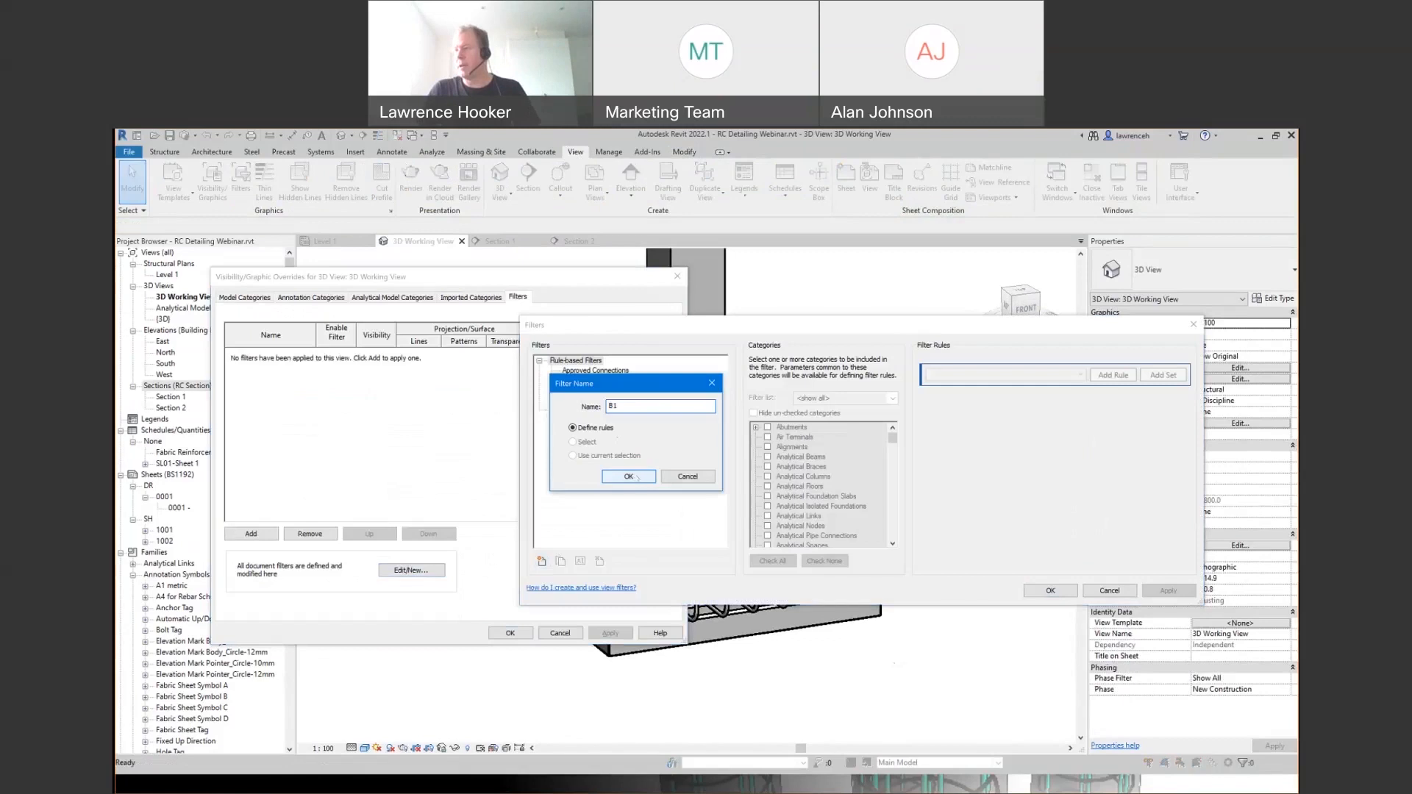
pyautogui.click(636, 477)
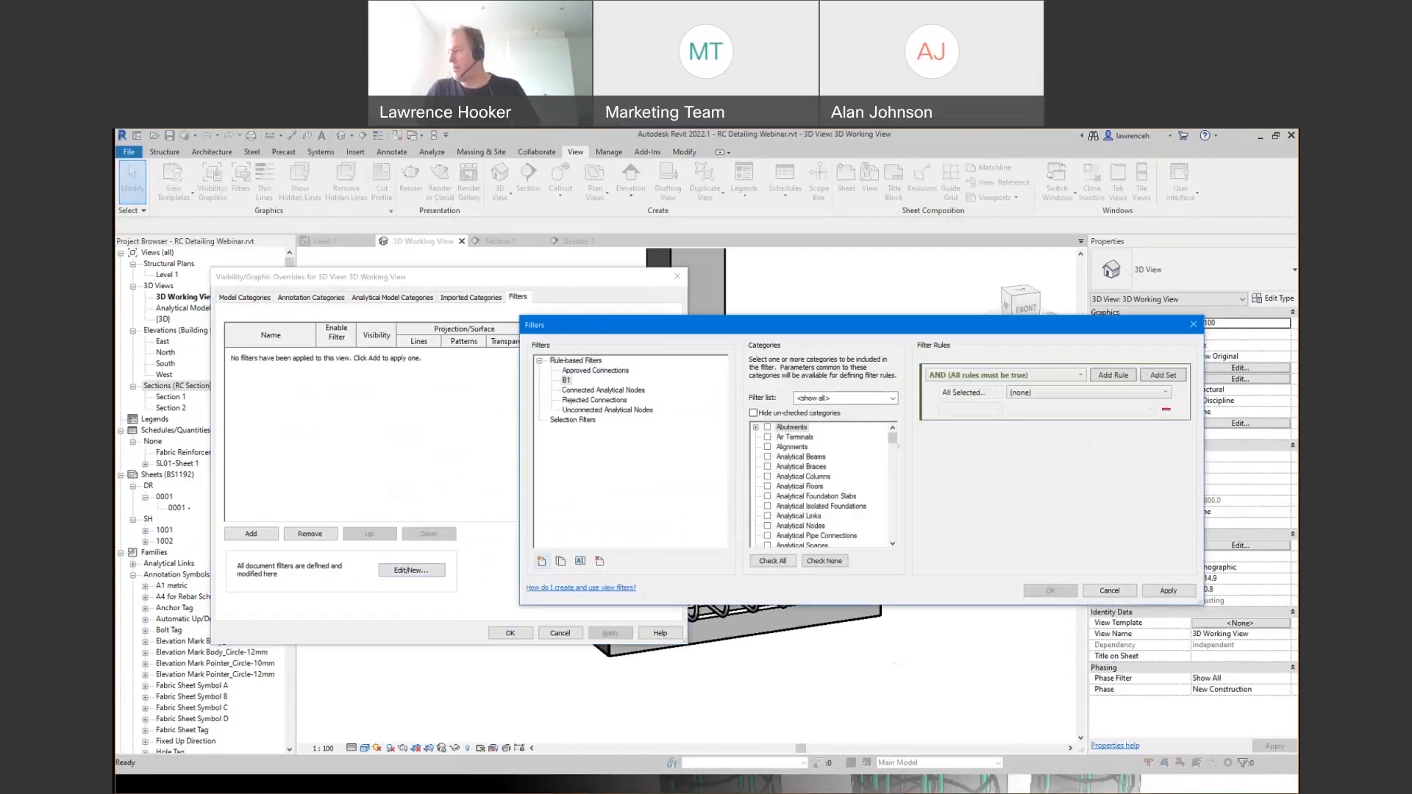
# - Limit filter B1 to the Structural Rebar category with the rule NVRebarPlacement equals B1, and save the filter
pyautogui.moveTo(897, 451); pyautogui.dragTo(898, 527)
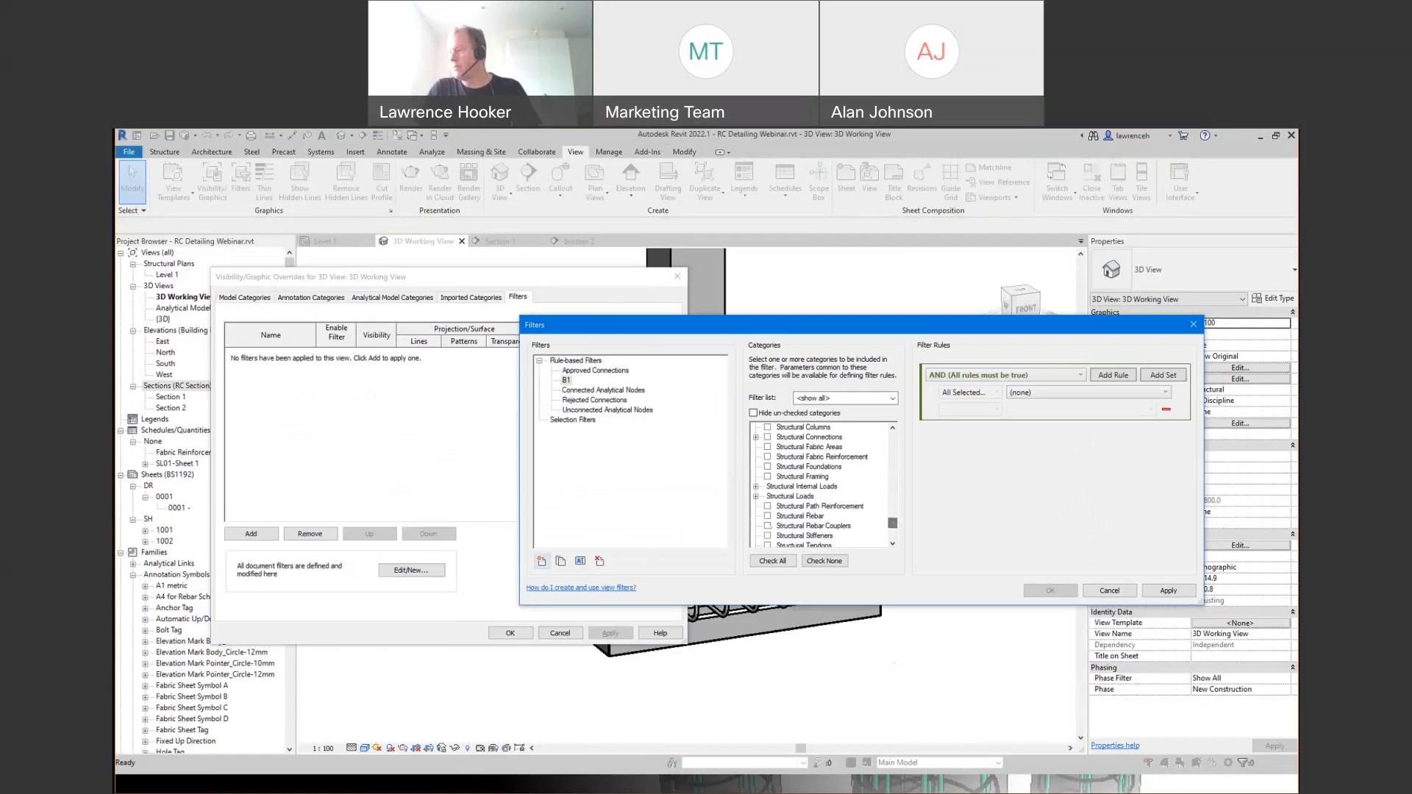
pyautogui.click(785, 517)
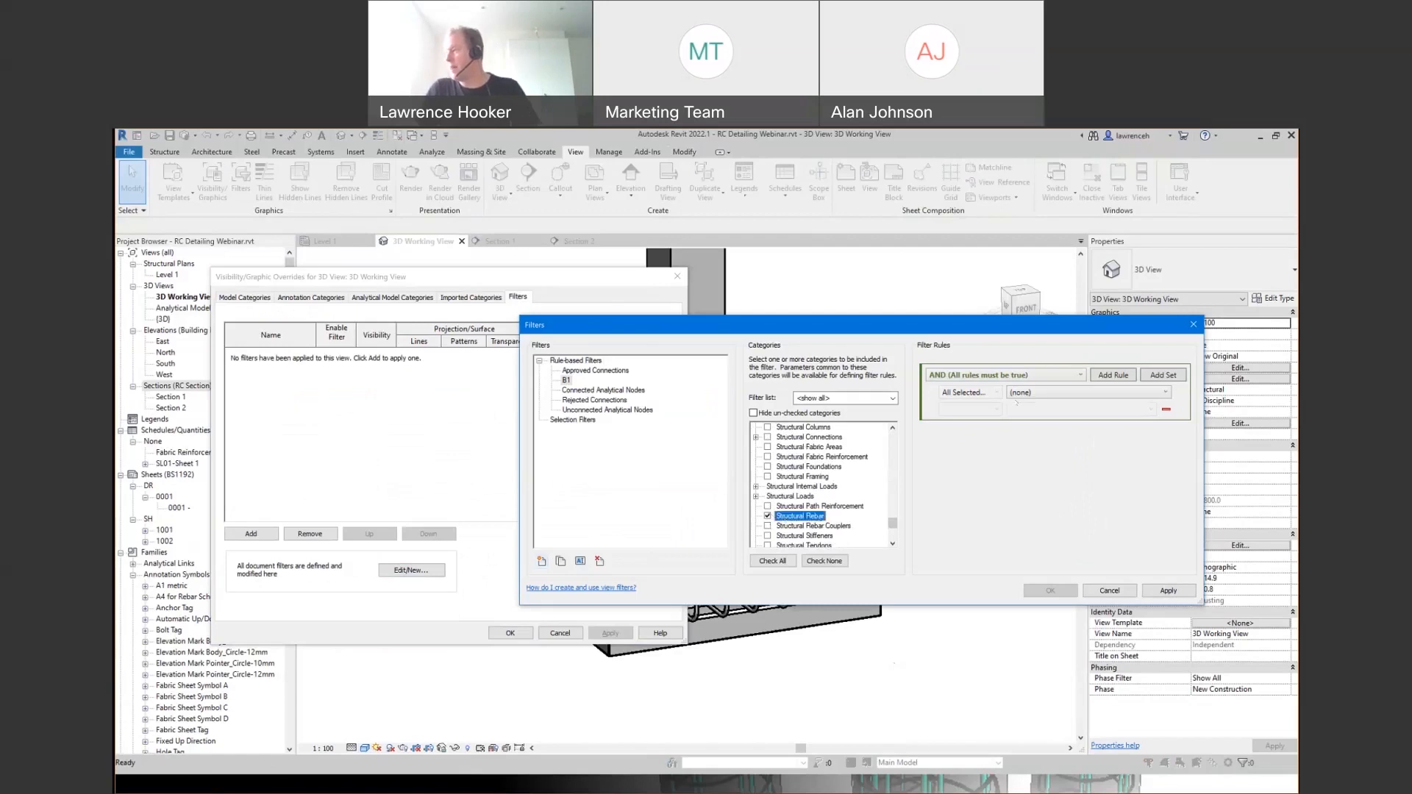
pyautogui.click(1084, 393)
pyautogui.scroll(-5, 1085, 508)
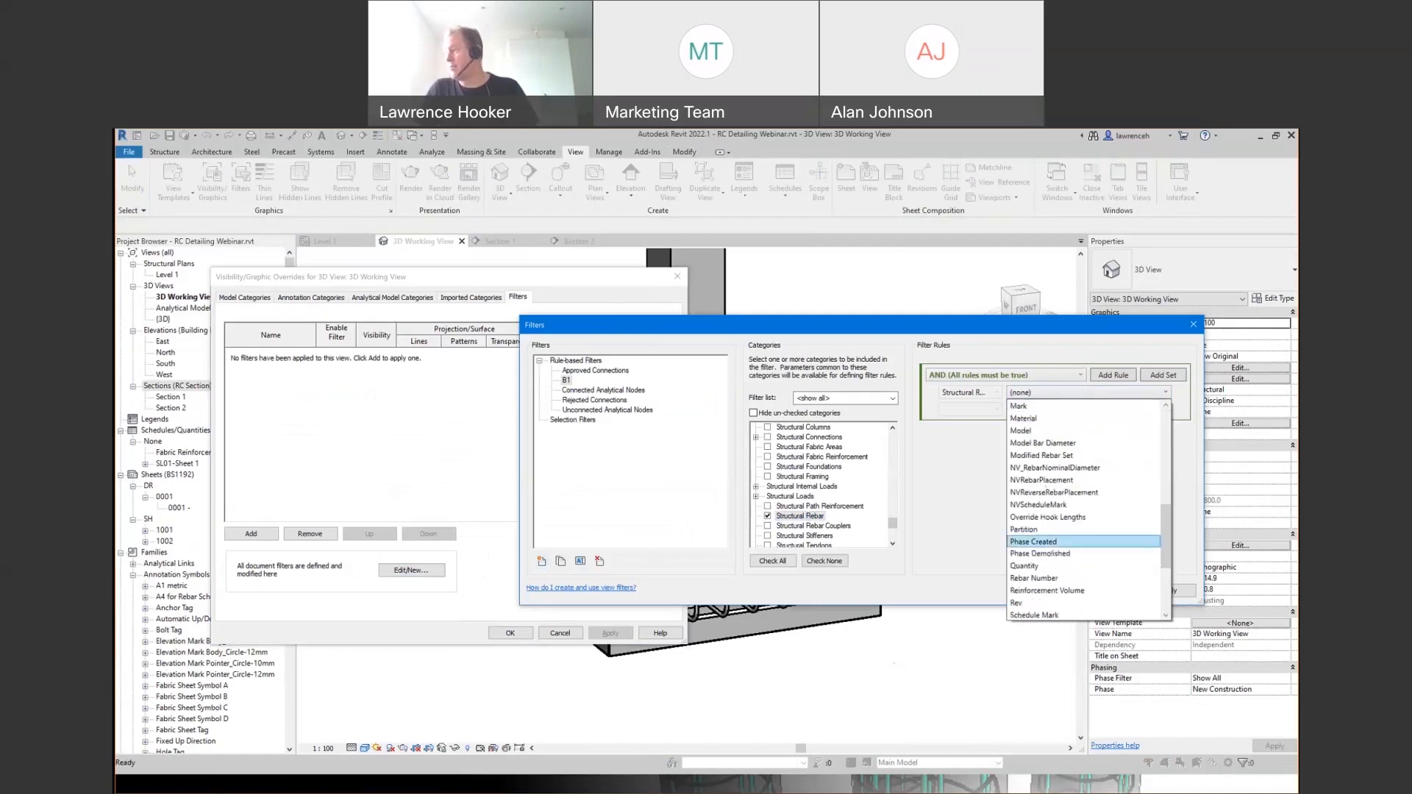
pyautogui.click(1044, 479)
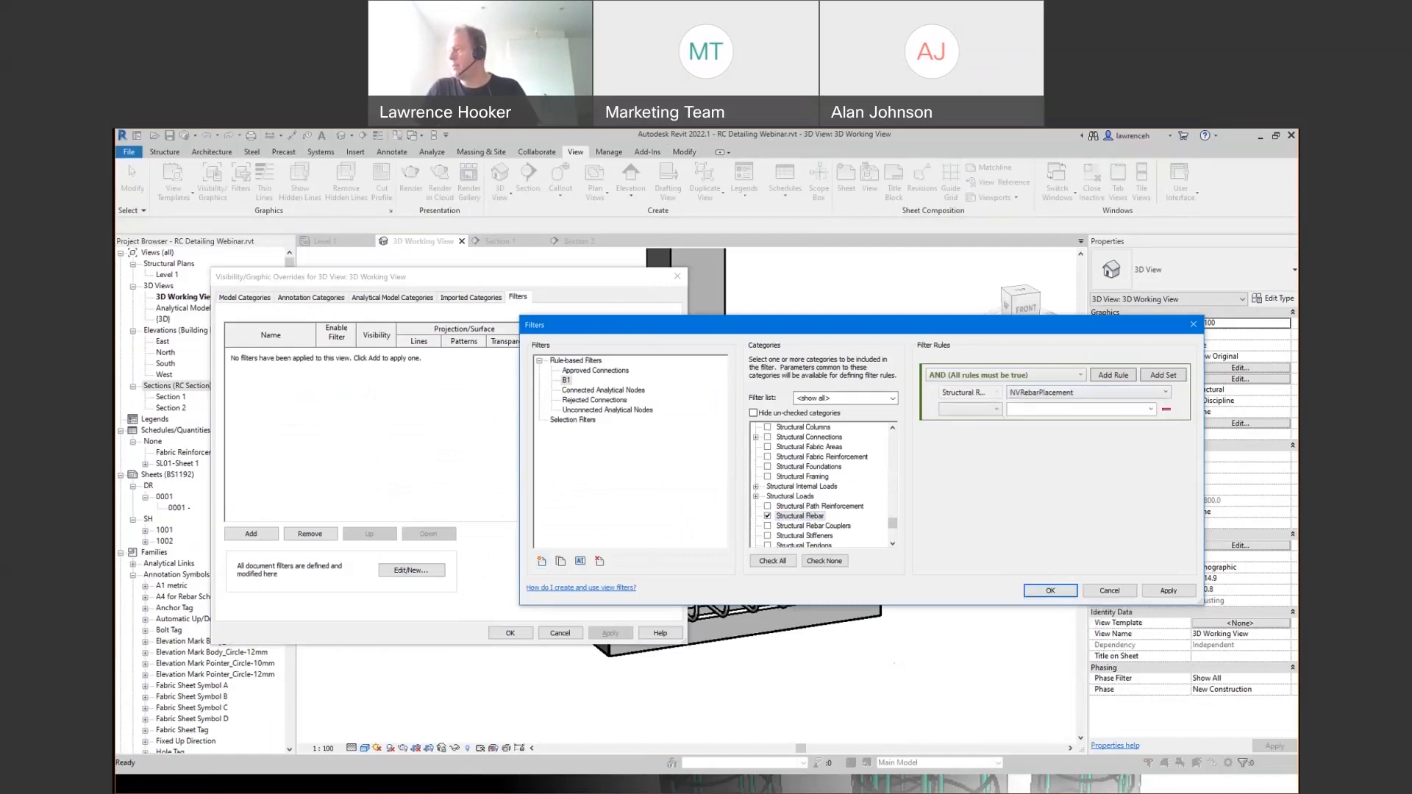
pyautogui.click(995, 410)
pyautogui.click(956, 422)
pyautogui.click(1151, 410)
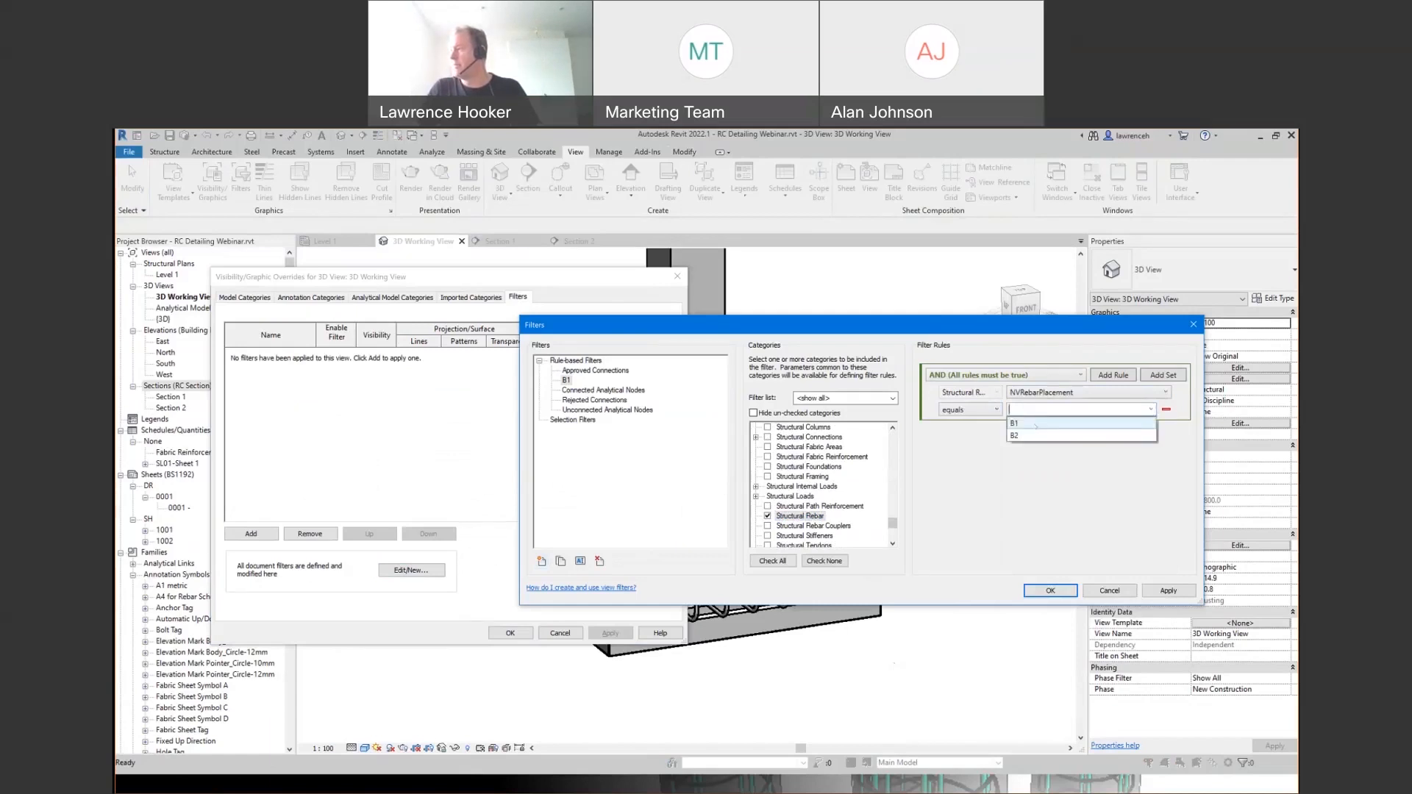
pyautogui.click(1014, 424)
pyautogui.click(1051, 591)
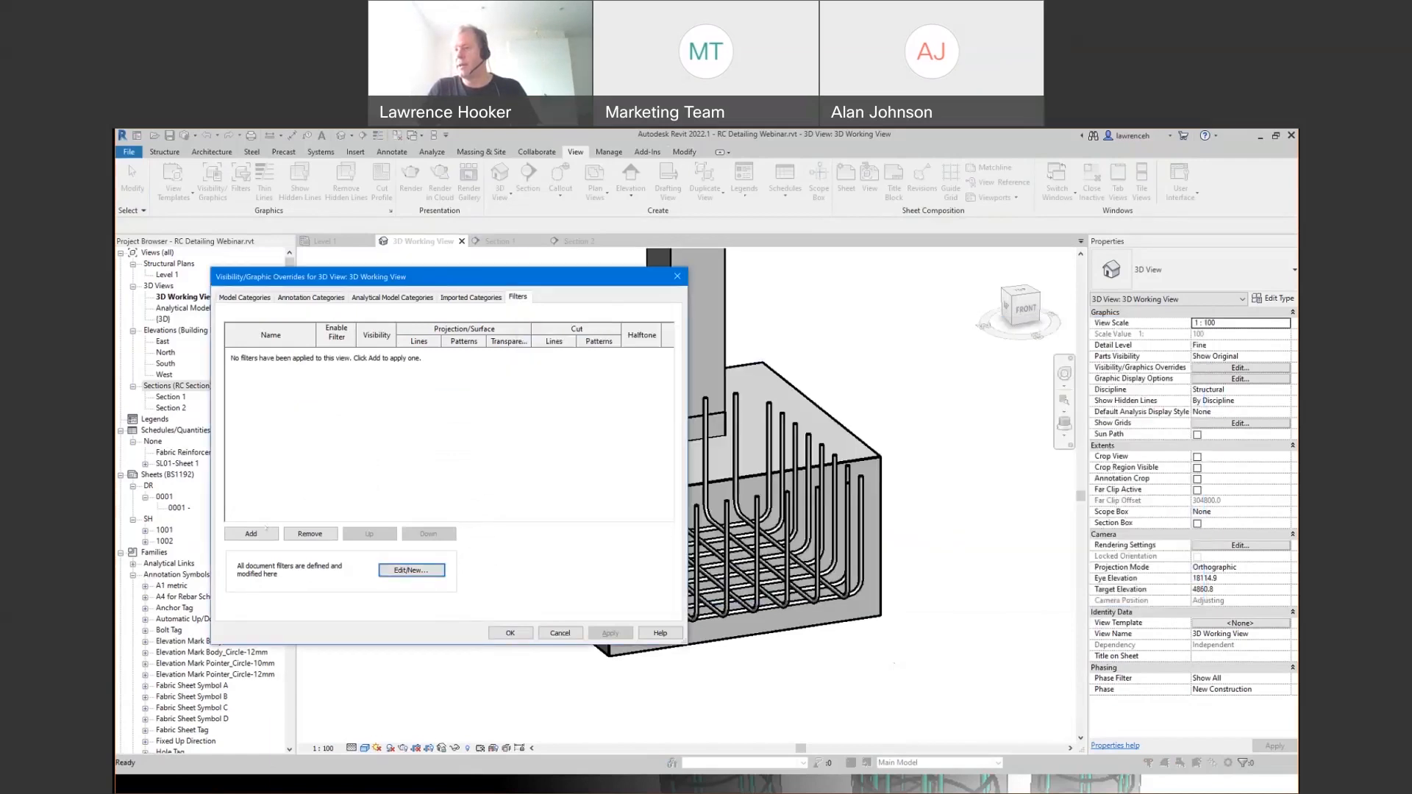
# - Add the rule-based filter B1 to the 3D Working View
pyautogui.click(268, 531)
pyautogui.click(305, 338)
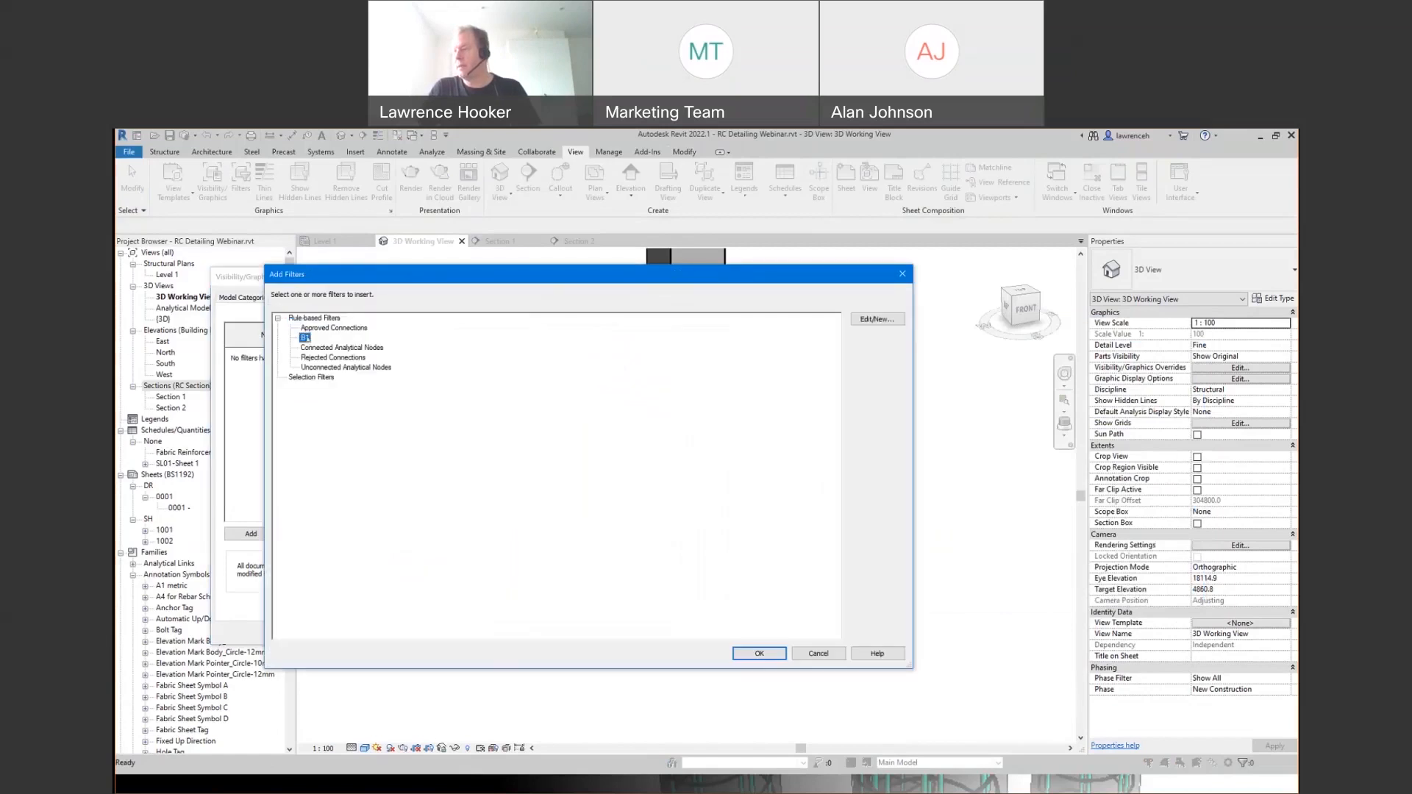
pyautogui.click(765, 654)
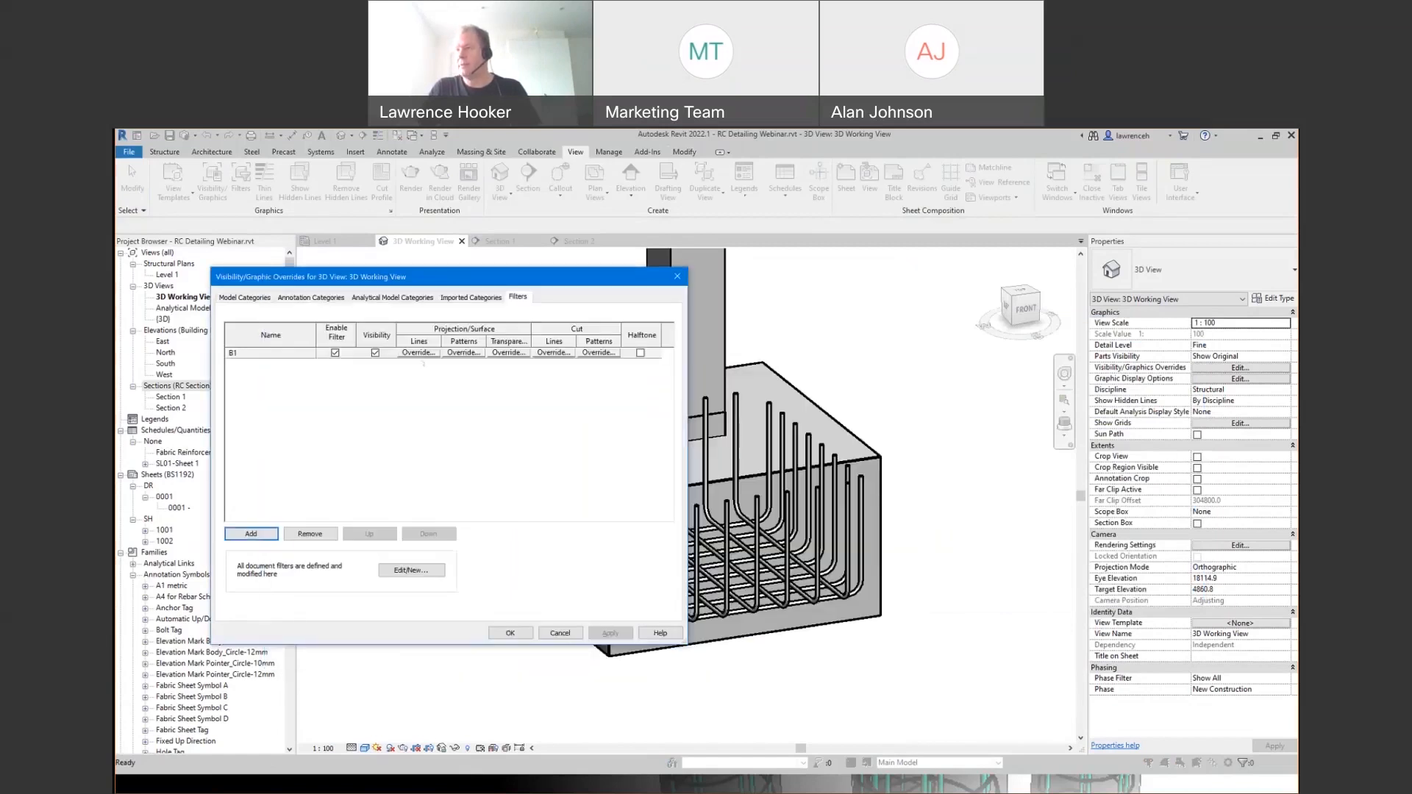
# - Override filter B1's projection line colour with red, leaving the line pattern and weight without an override
pyautogui.click(422, 354)
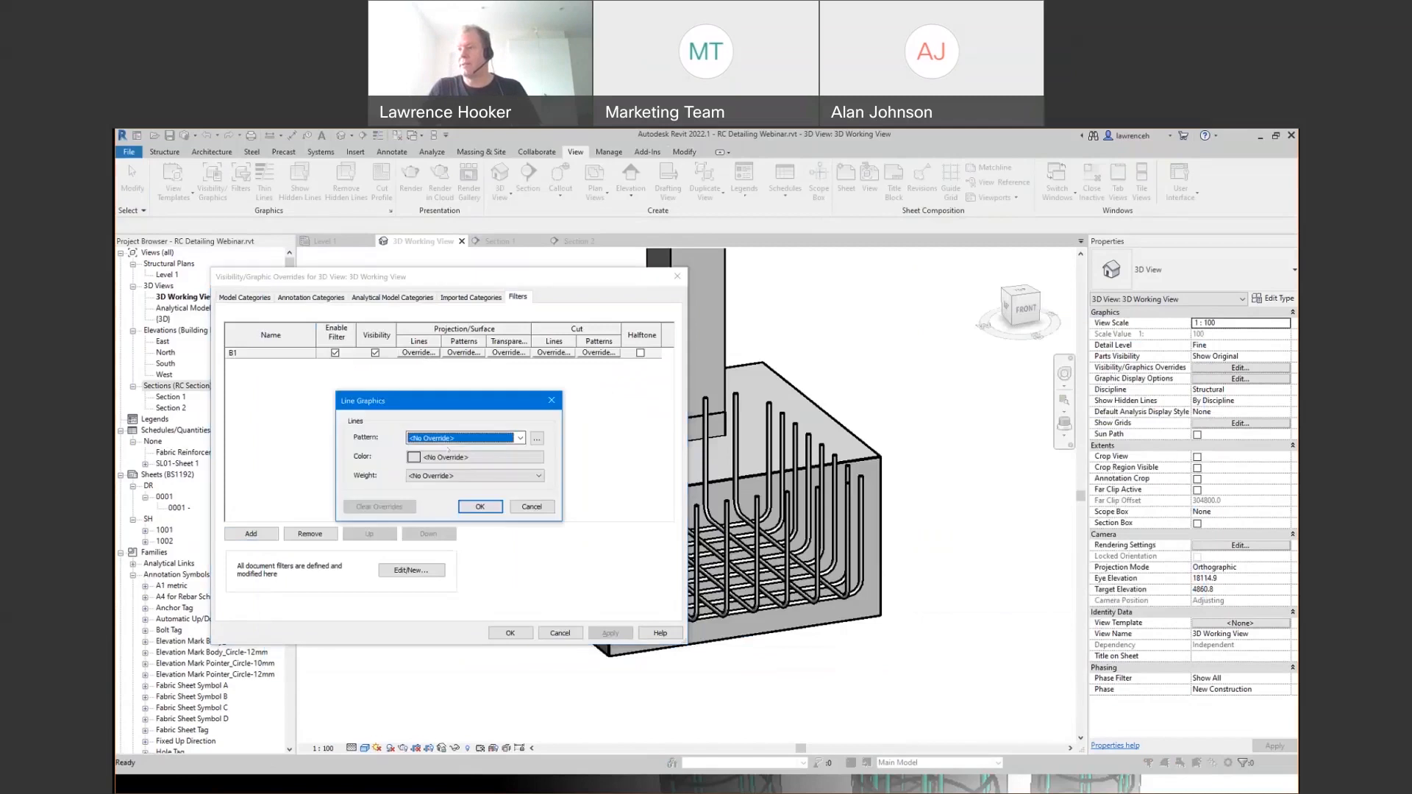
pyautogui.click(467, 440)
pyautogui.click(467, 440)
pyautogui.click(463, 457)
pyautogui.click(337, 471)
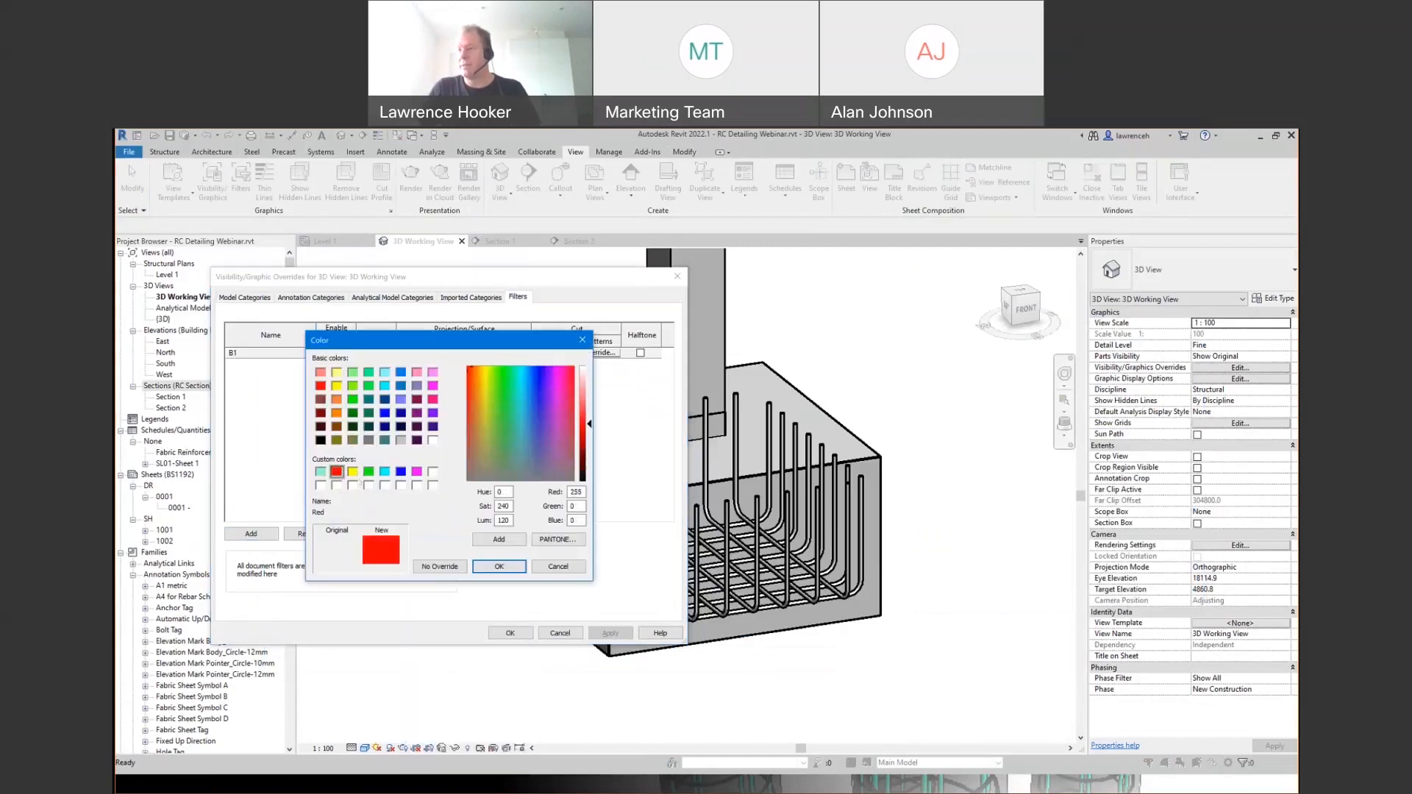
pyautogui.click(507, 567)
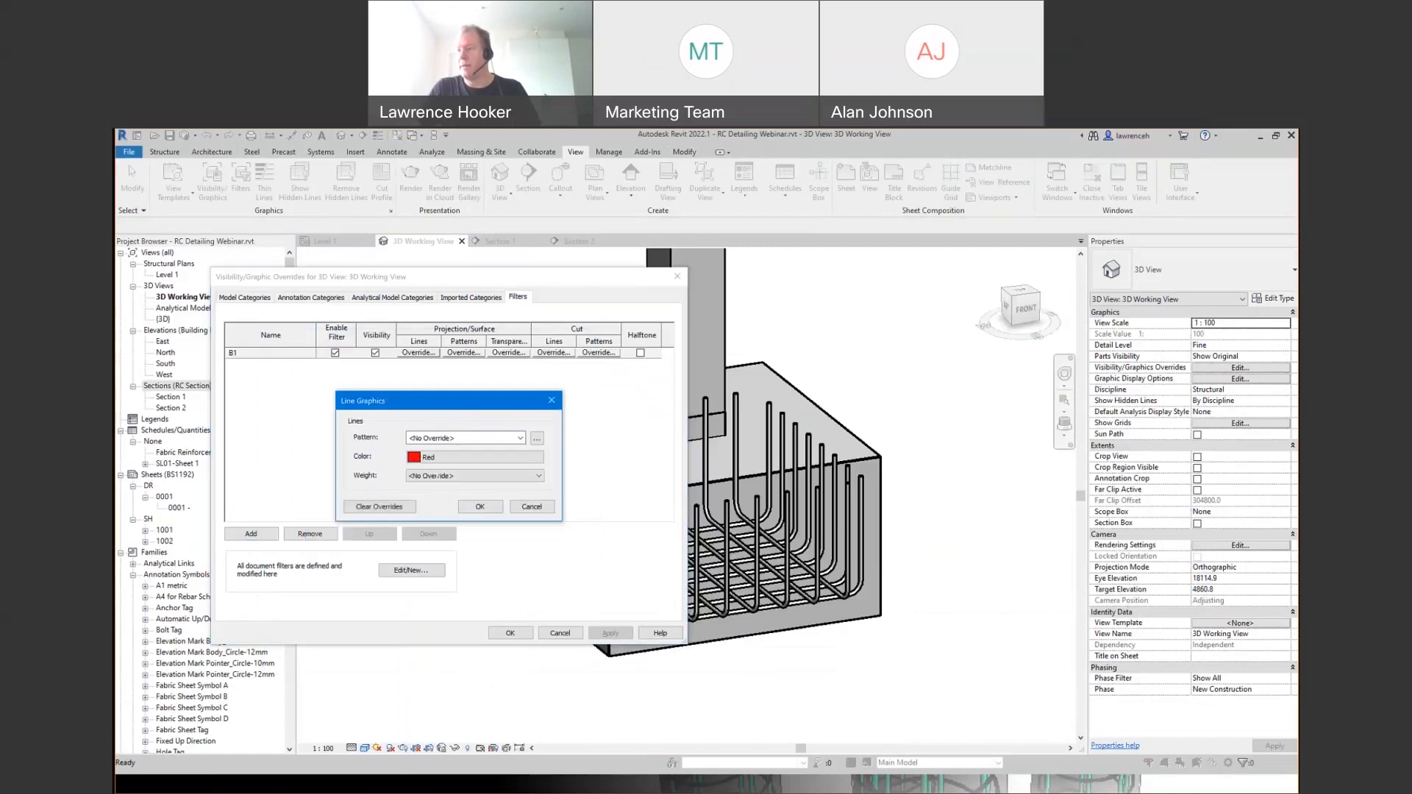
pyautogui.click(480, 507)
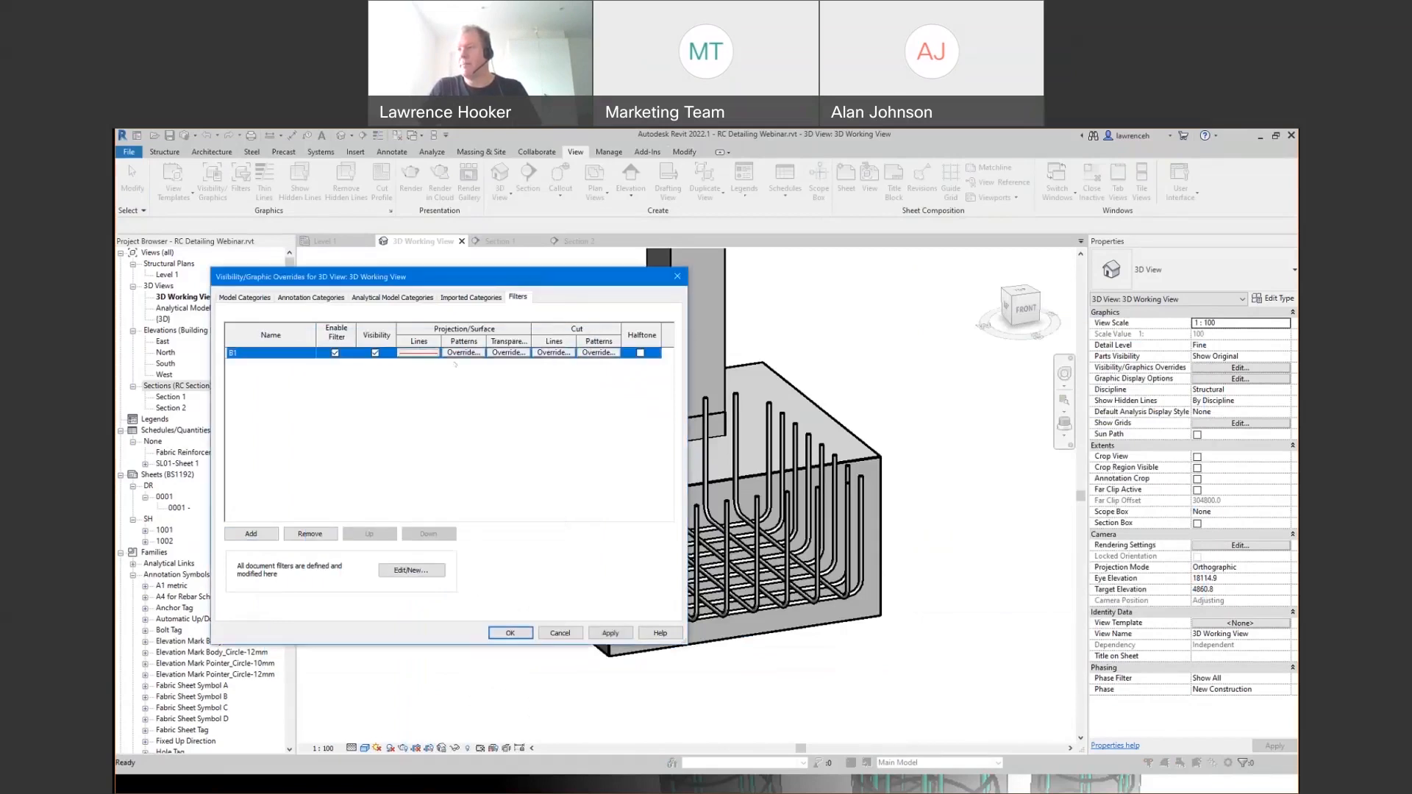
# - Override filter B1's projection surface foreground pattern with a red solid fill and apply the overrides to the view
pyautogui.click(463, 352)
pyautogui.click(935, 474)
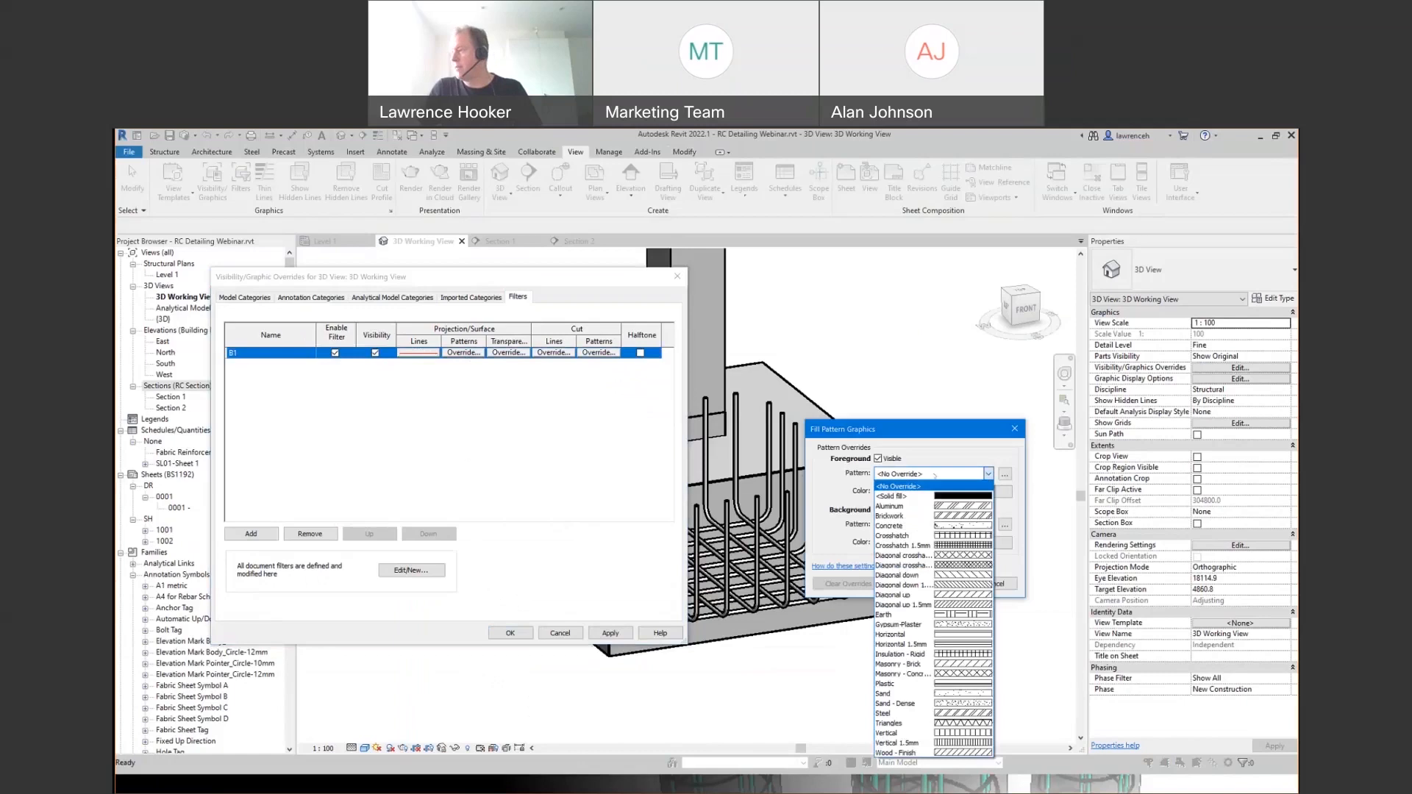
pyautogui.click(904, 495)
pyautogui.click(930, 491)
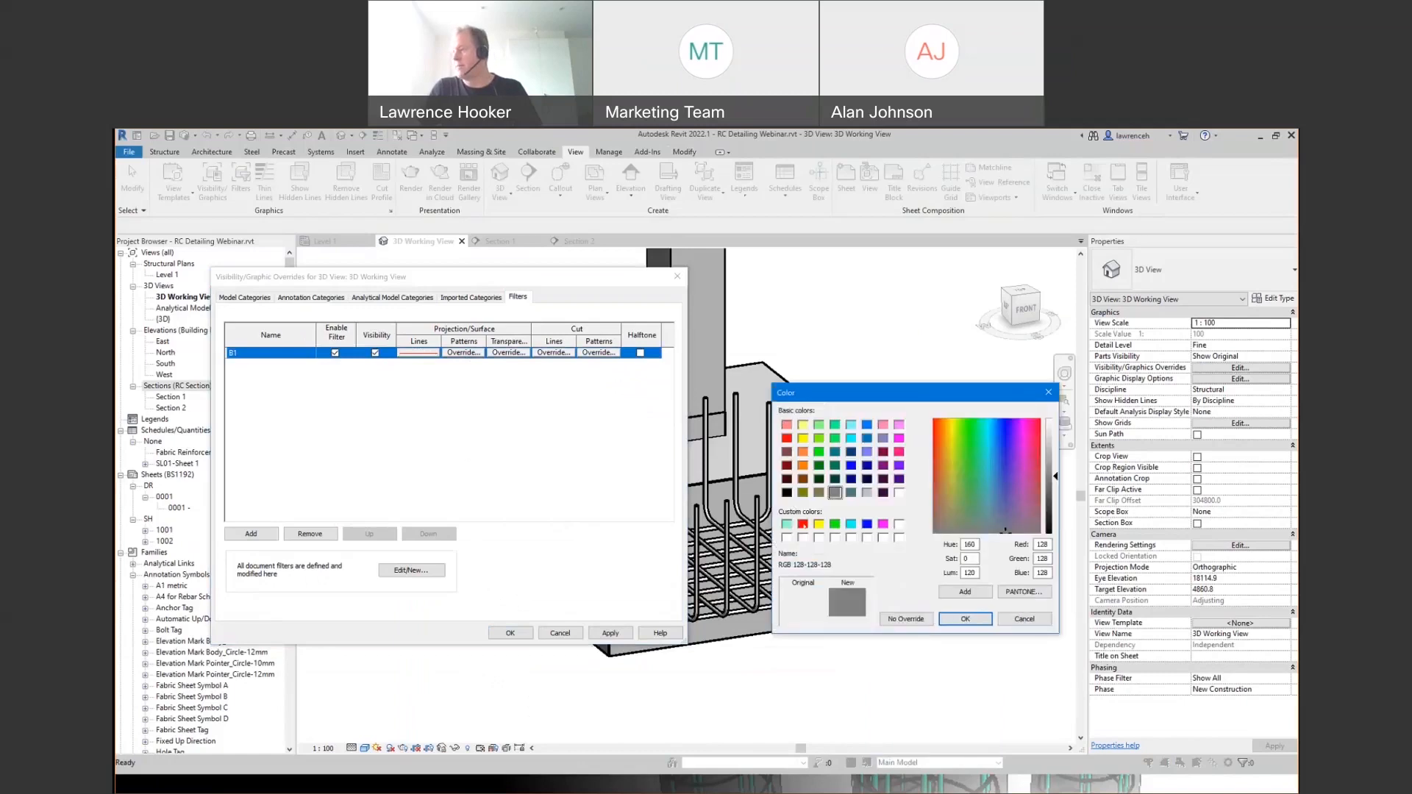
pyautogui.click(802, 524)
pyautogui.click(963, 617)
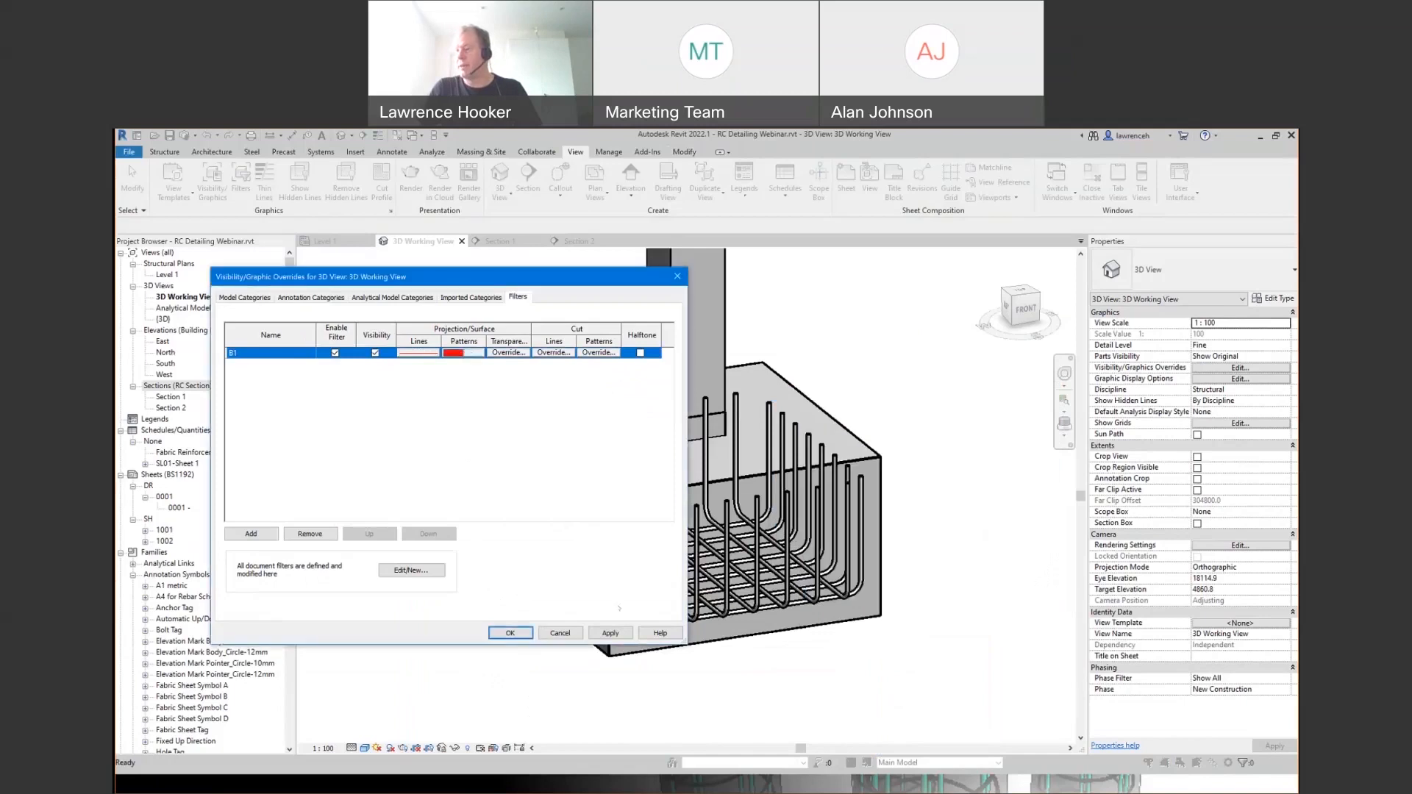
pyautogui.click(610, 633)
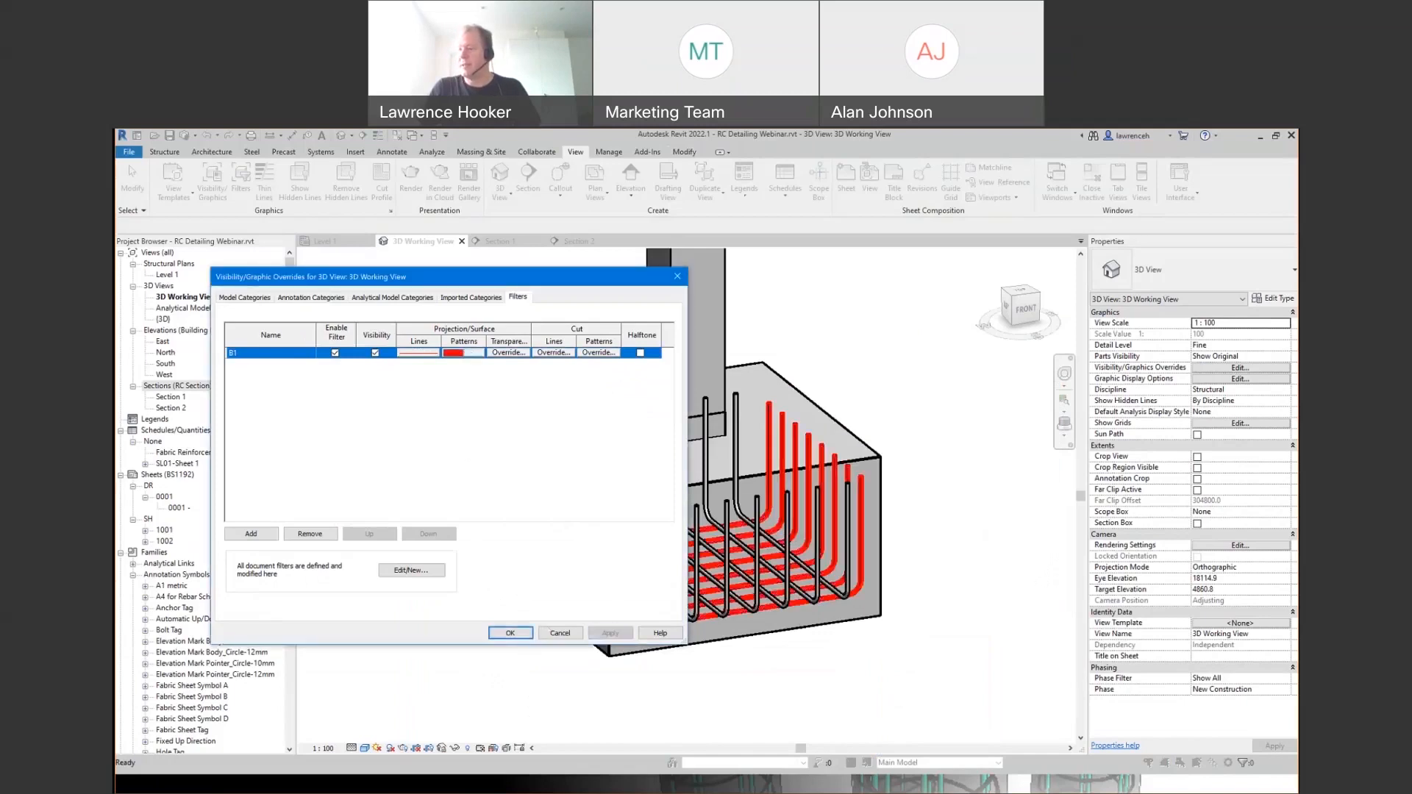
pyautogui.click(525, 633)
pyautogui.keyDown('shift'); pyautogui.moveTo(850, 690); pyautogui.dragTo(932, 630, button='middle'); pyautogui.keyUp('shift')
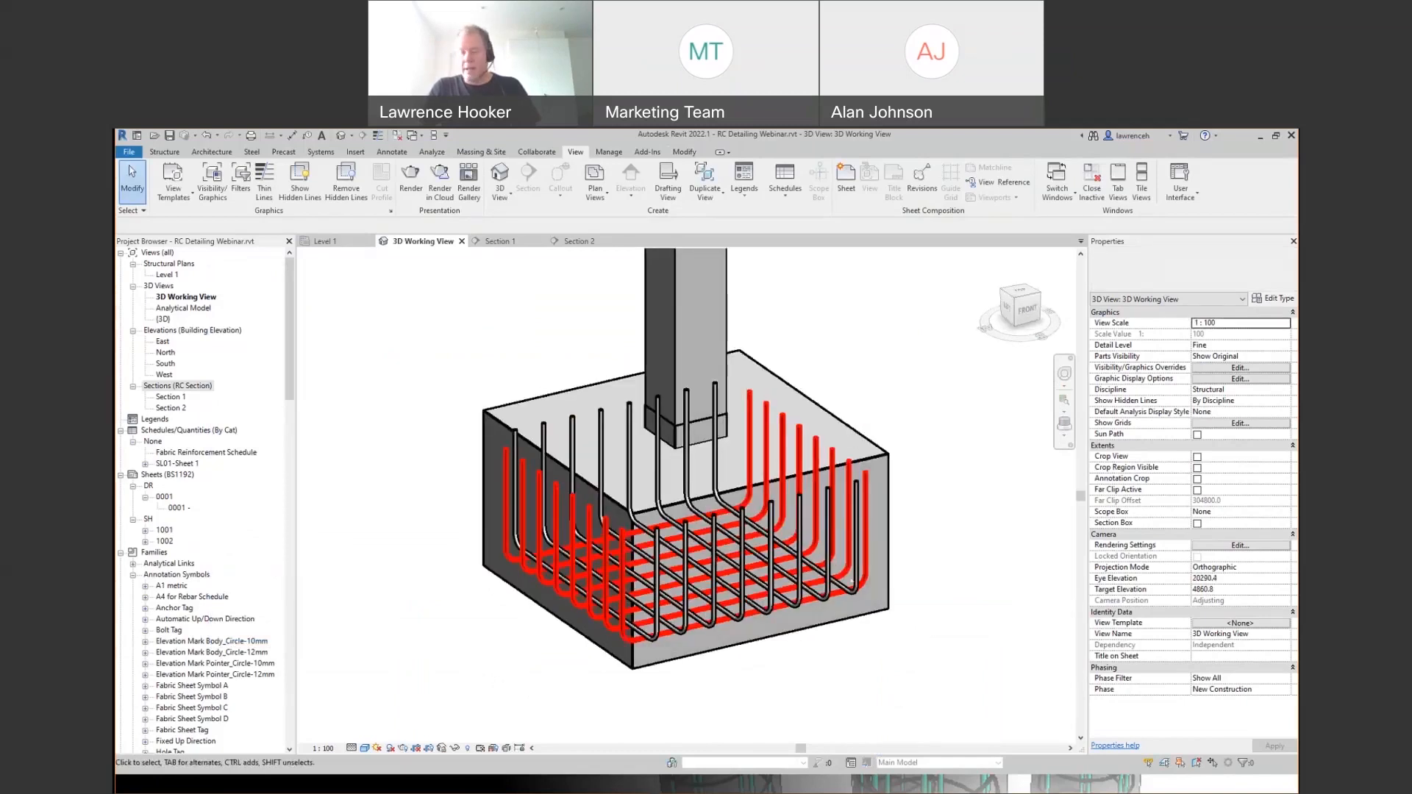
# - Duplicate the rule-based filter B1 from the view's filter settings and rename the copy B2
pyautogui.moveTo(733, 655); pyautogui.dragTo(743, 632, button='middle')
pyautogui.press('v')
pyautogui.press('g')
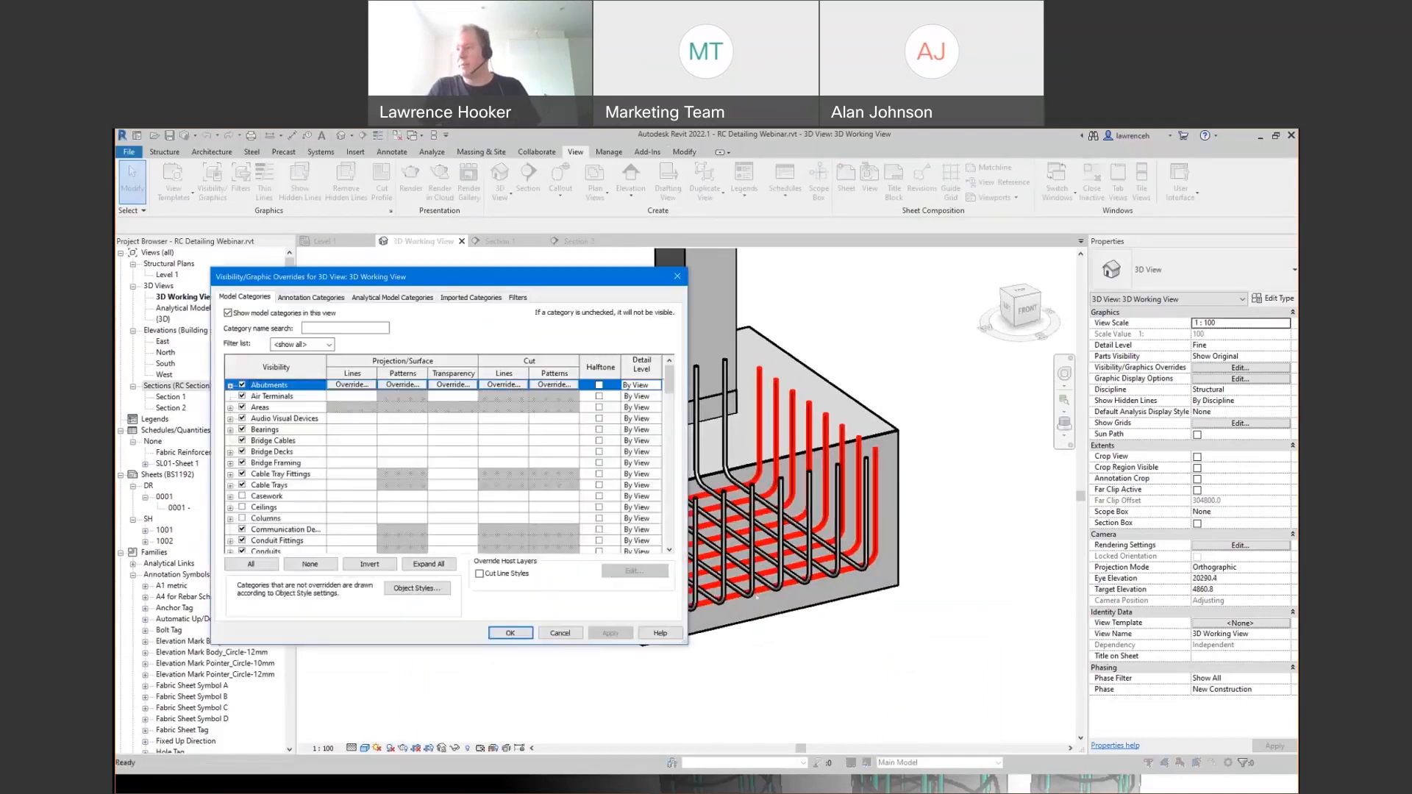
pyautogui.click(518, 297)
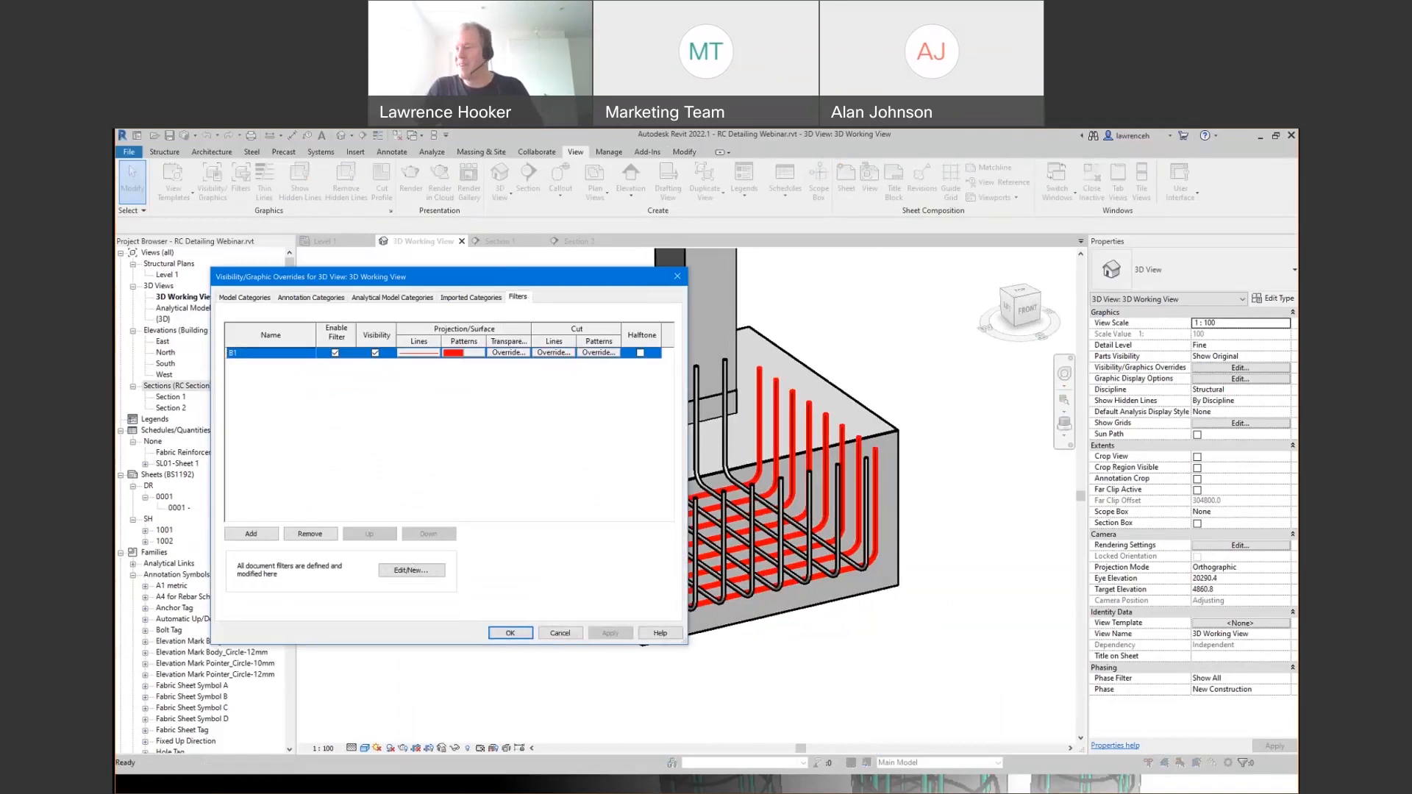
pyautogui.click(412, 570)
pyautogui.click(566, 380)
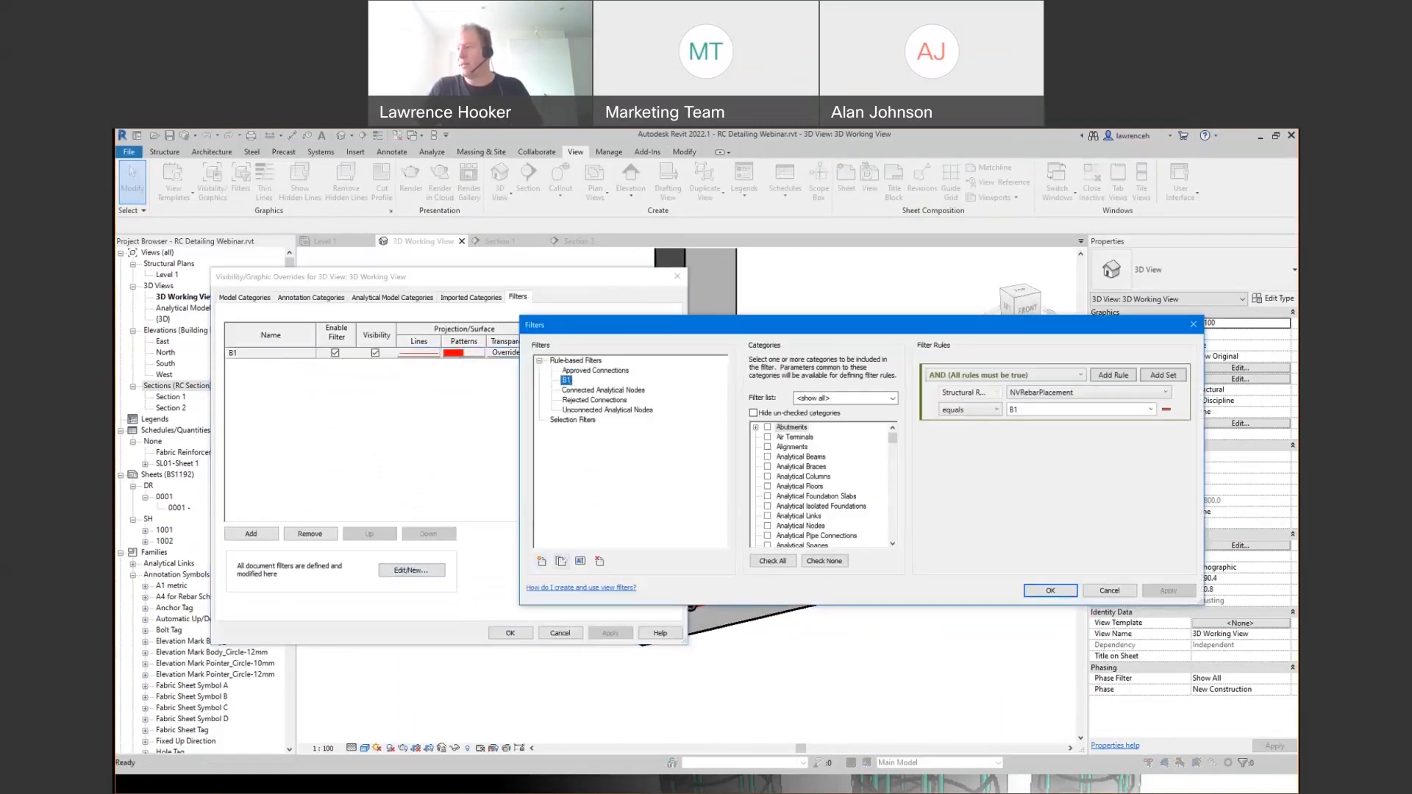
pyautogui.click(560, 561)
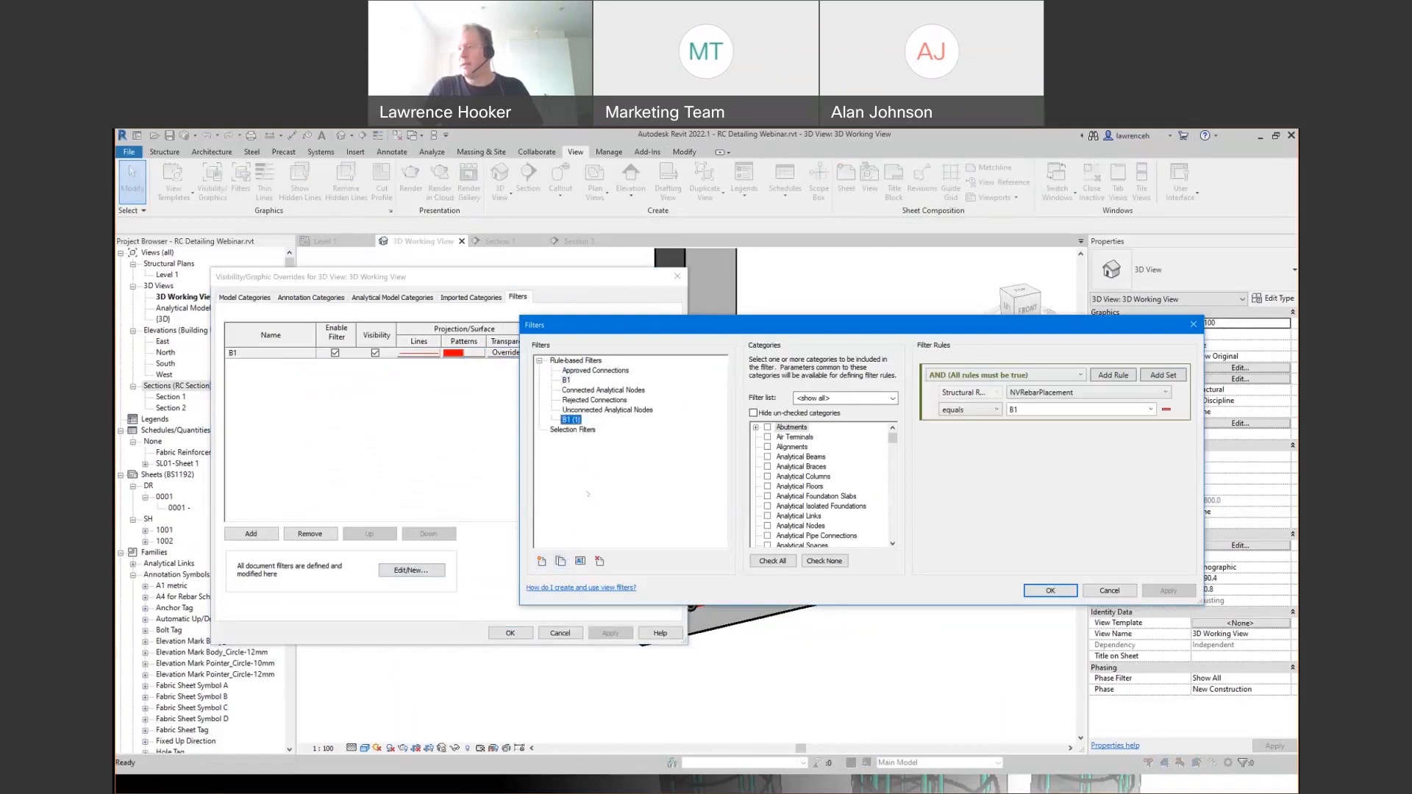
pyautogui.click(580, 561)
pyautogui.click(571, 459)
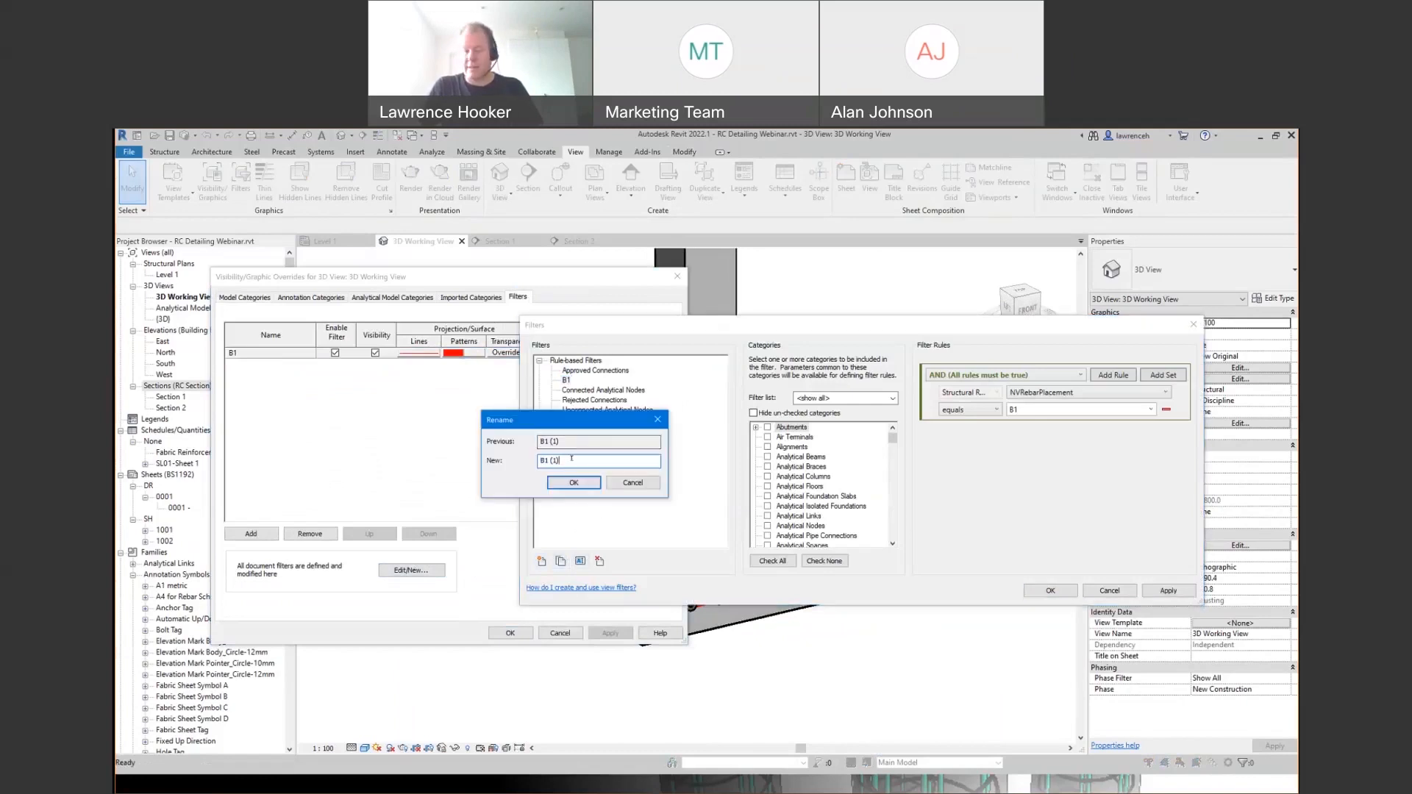
pyautogui.press('BackSpace')
pyautogui.press('BackSpace')
pyautogui.press('BackSpace')
pyautogui.press('BackSpace')
pyautogui.press('BackSpace')
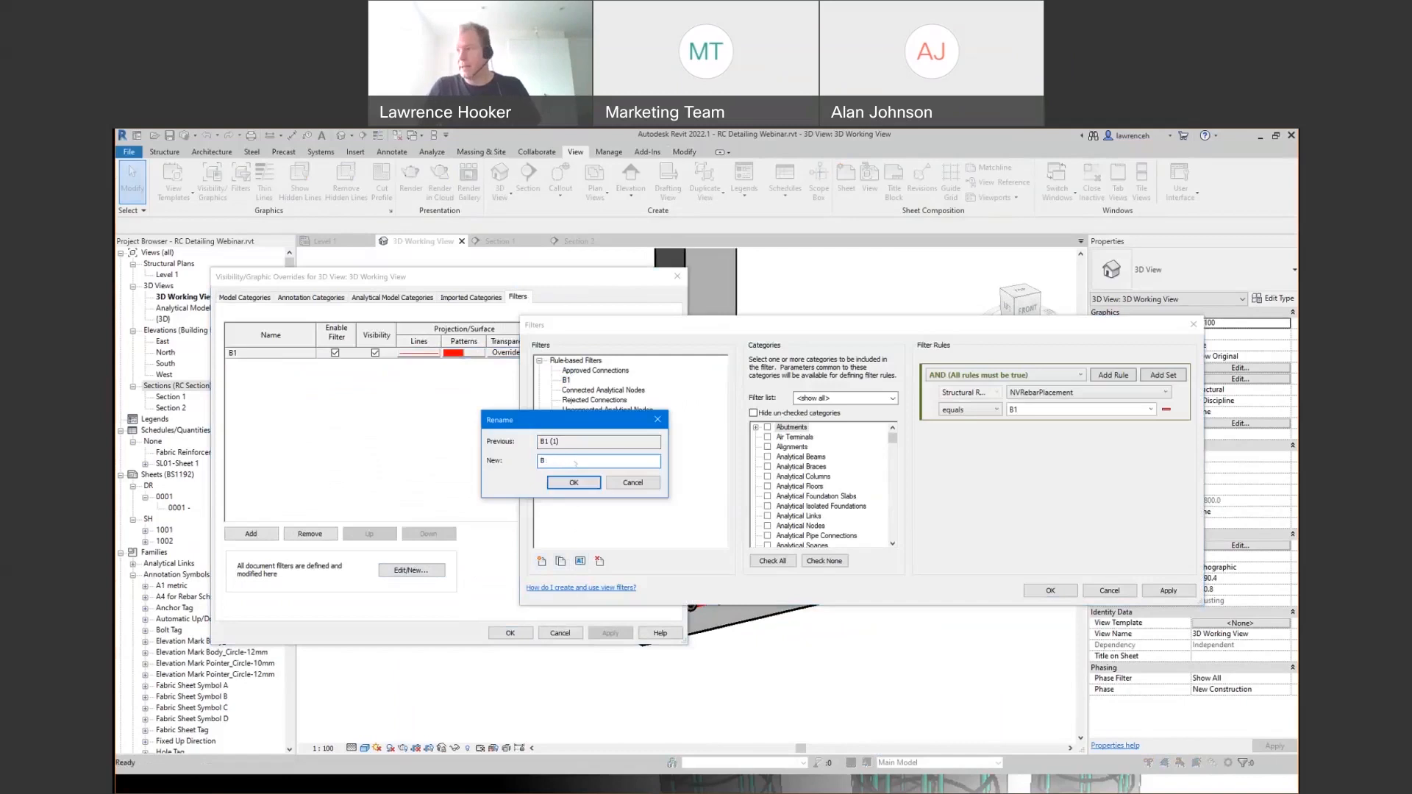
pyautogui.click(561, 484)
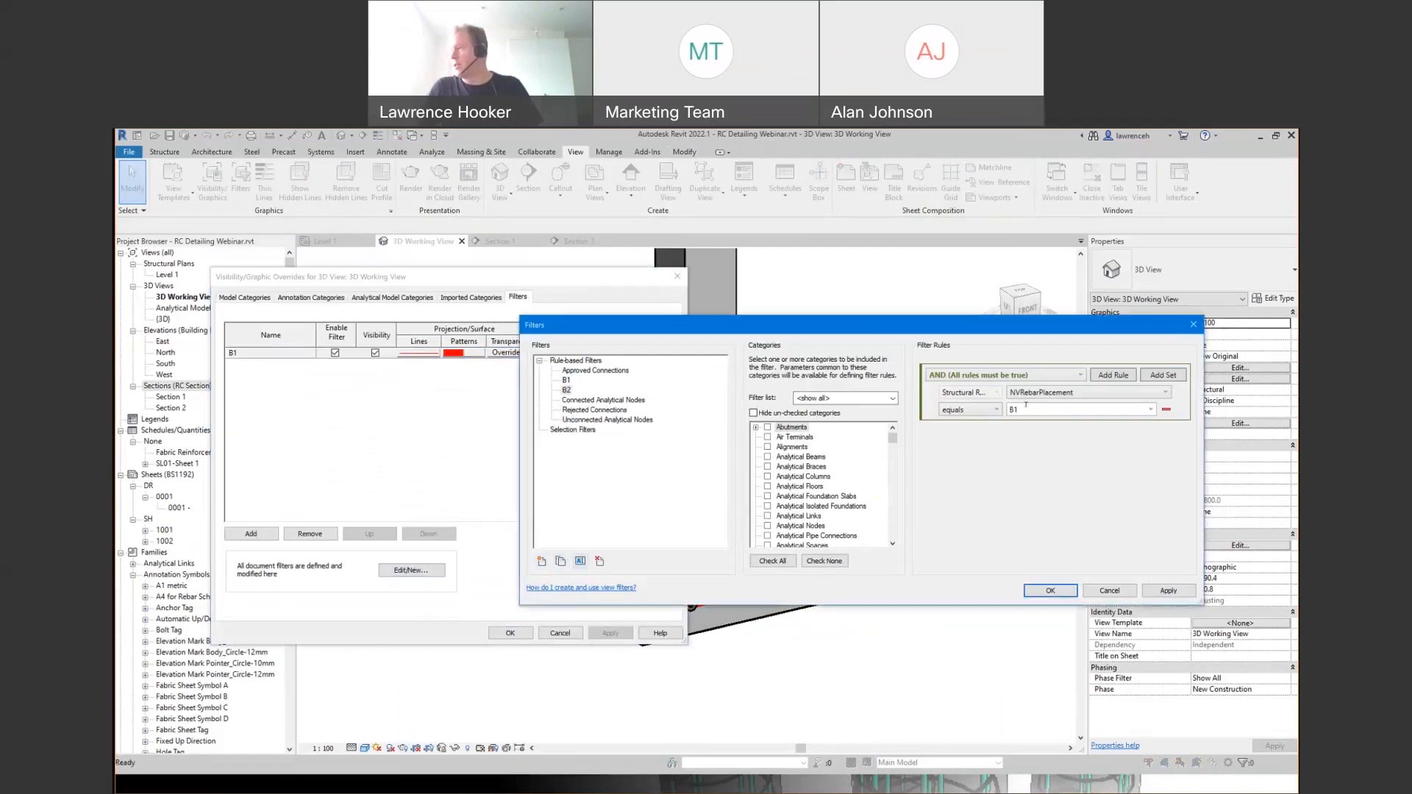
# - Set filter B2's rule to NVRebarPlacement equals B2, save it, and add the filter to the 3D Working View
pyautogui.click(1150, 410)
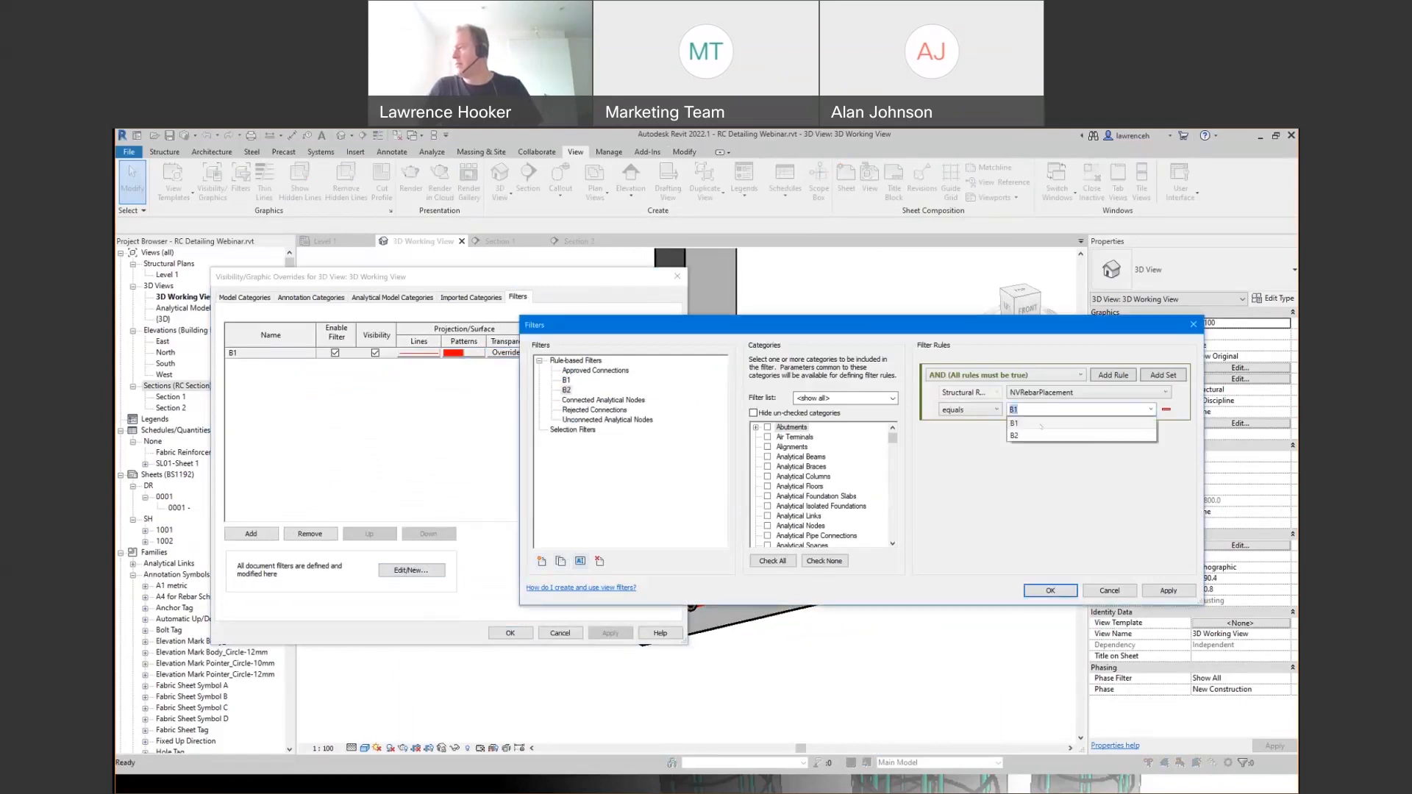
pyautogui.click(1029, 434)
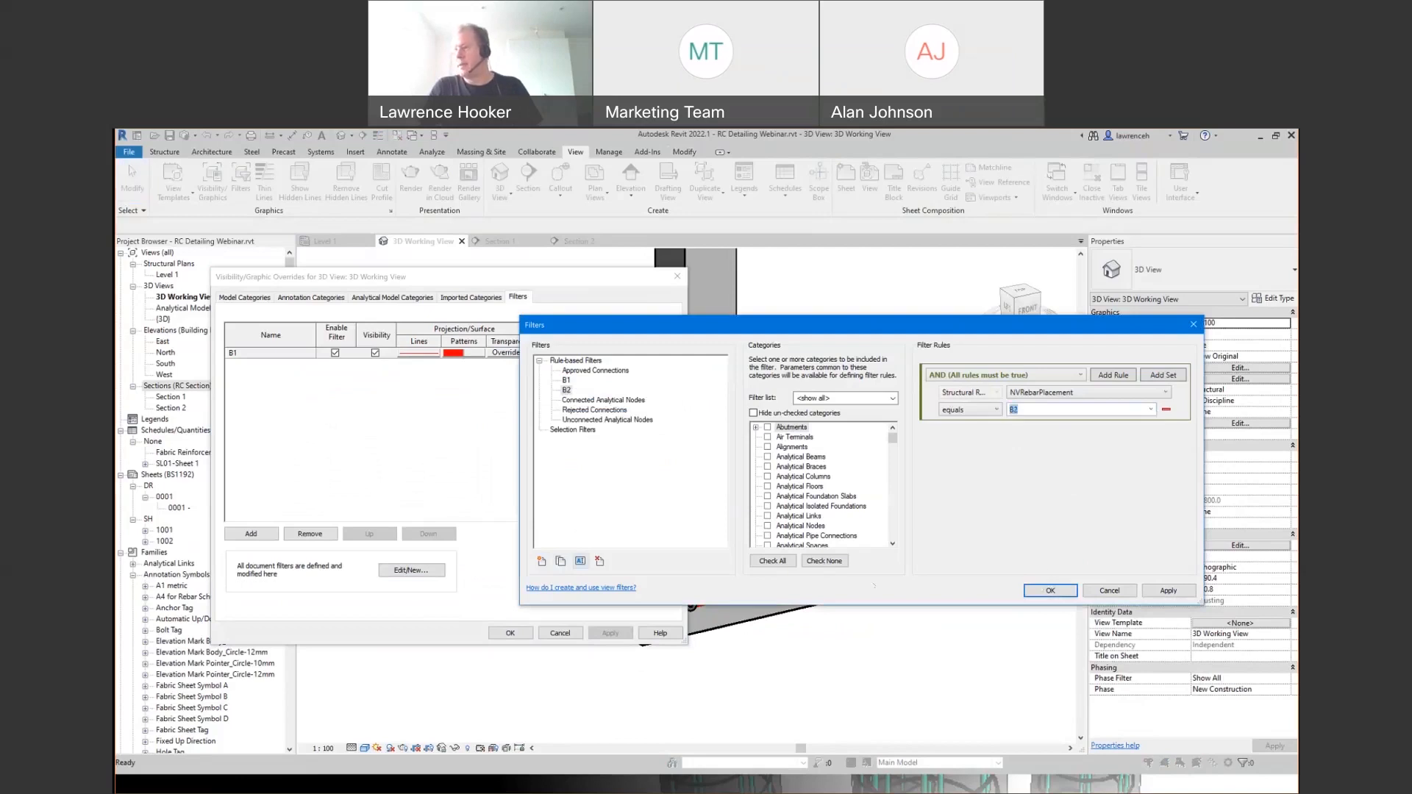
pyautogui.press('Return')
pyautogui.click(251, 533)
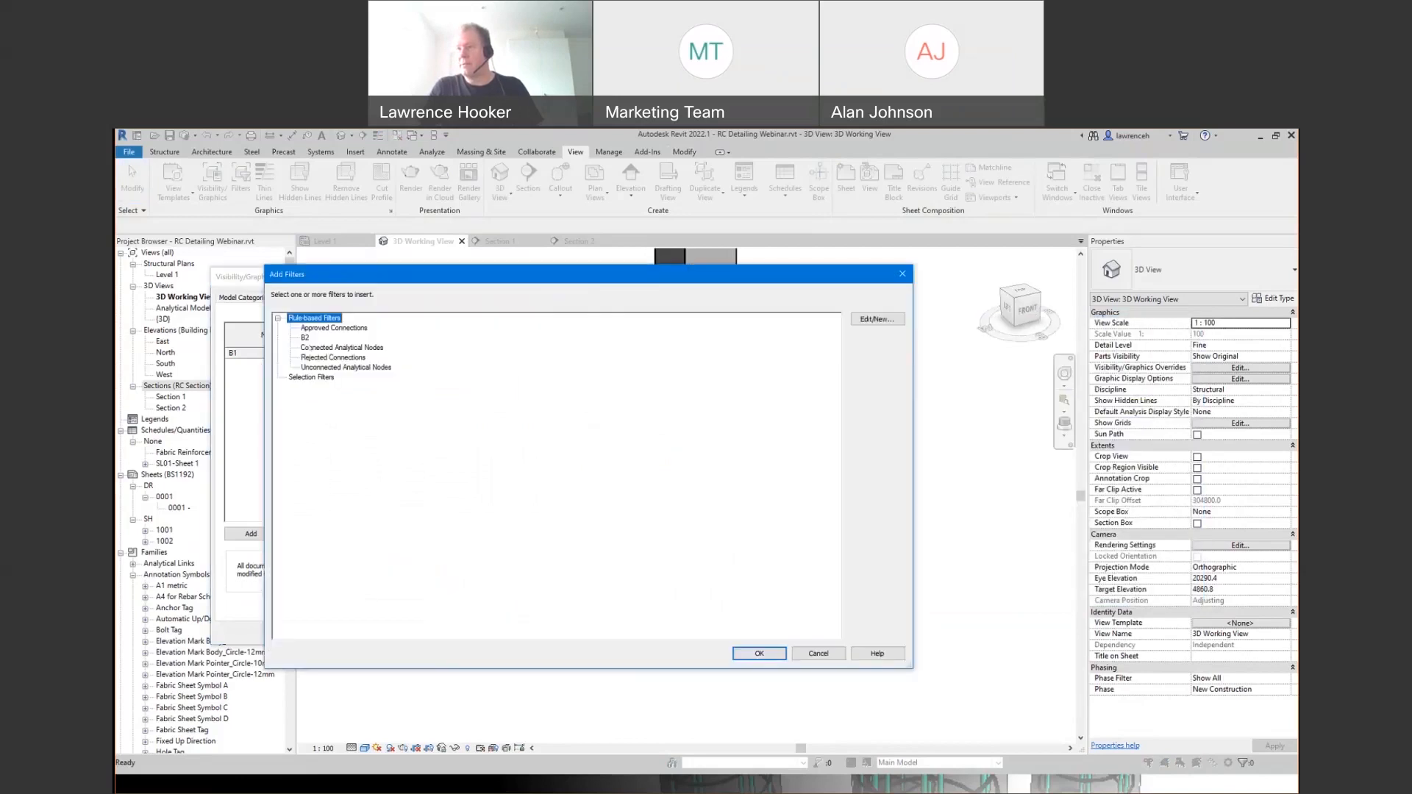
pyautogui.click(304, 337)
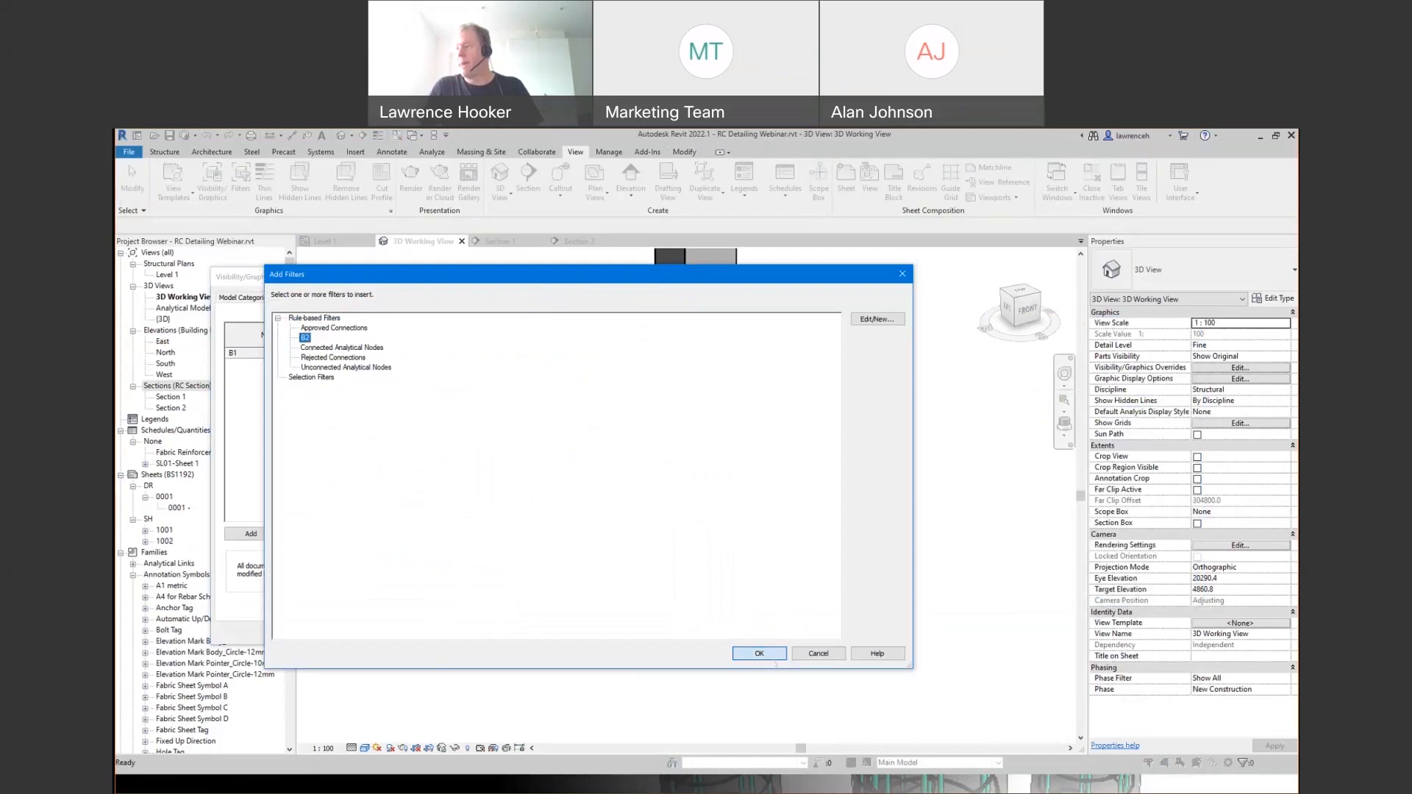
pyautogui.click(759, 653)
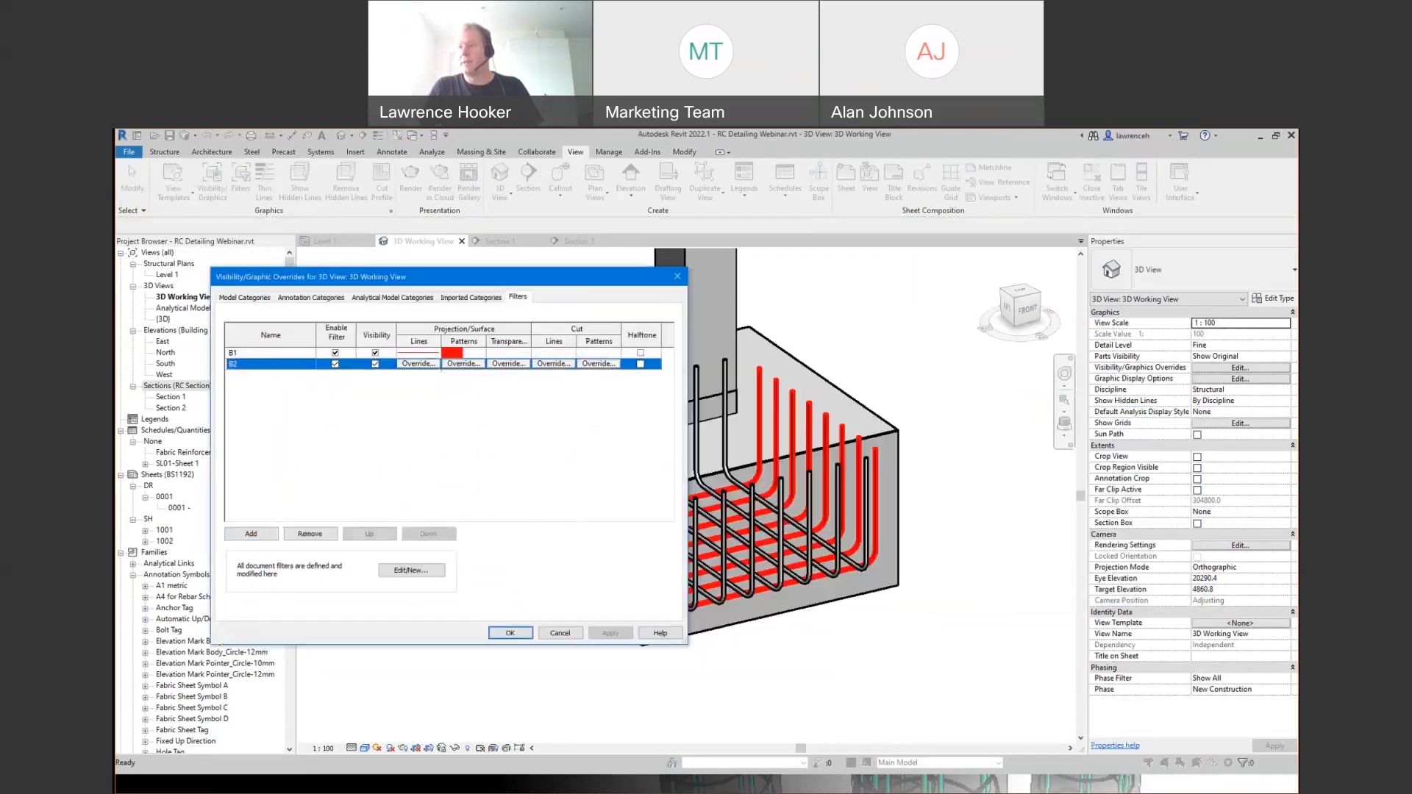
# - Override filter B2's projection line colour with blue, leaving the line pattern and weight without an override
pyautogui.click(418, 363)
pyautogui.click(461, 437)
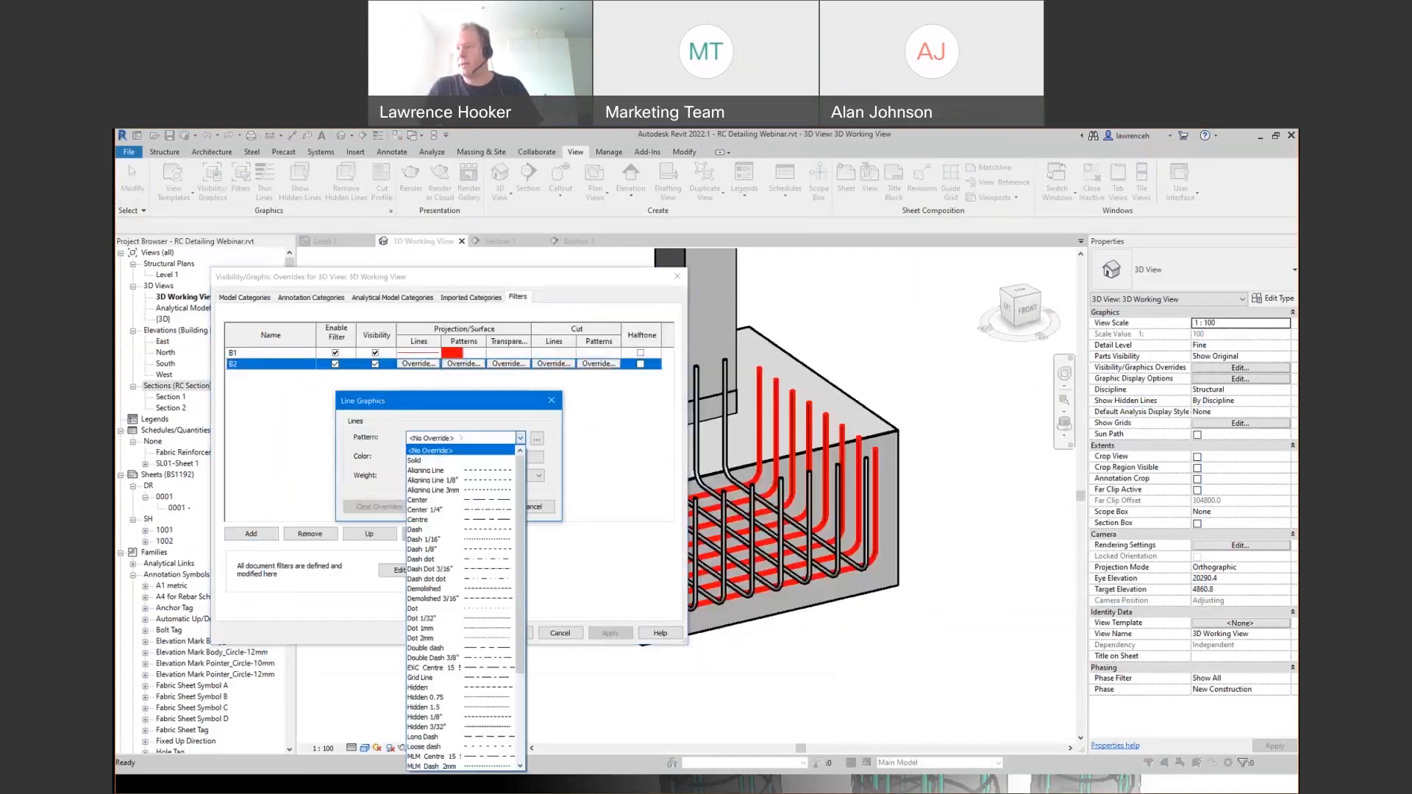
pyautogui.click(460, 437)
pyautogui.click(474, 456)
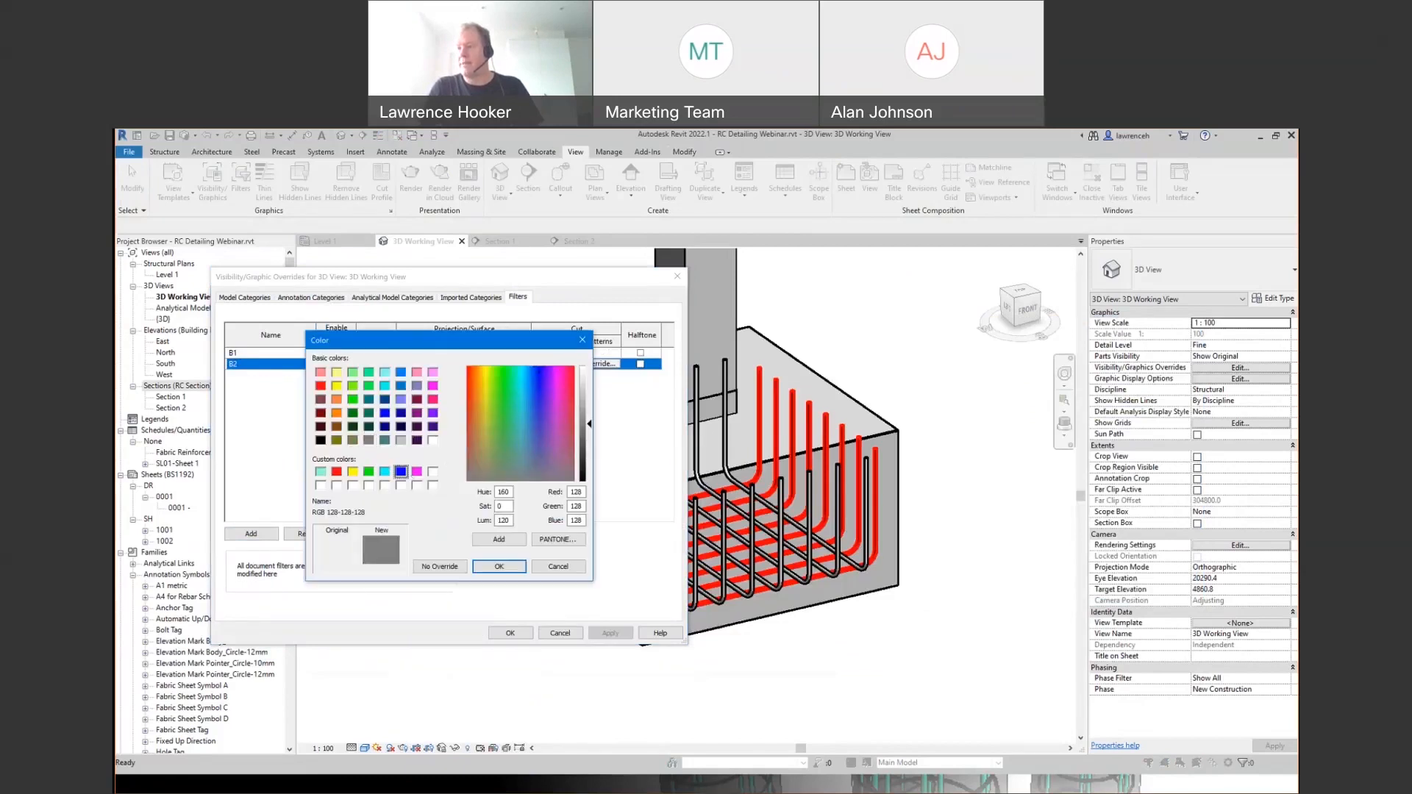
pyautogui.click(401, 472)
pyautogui.click(507, 566)
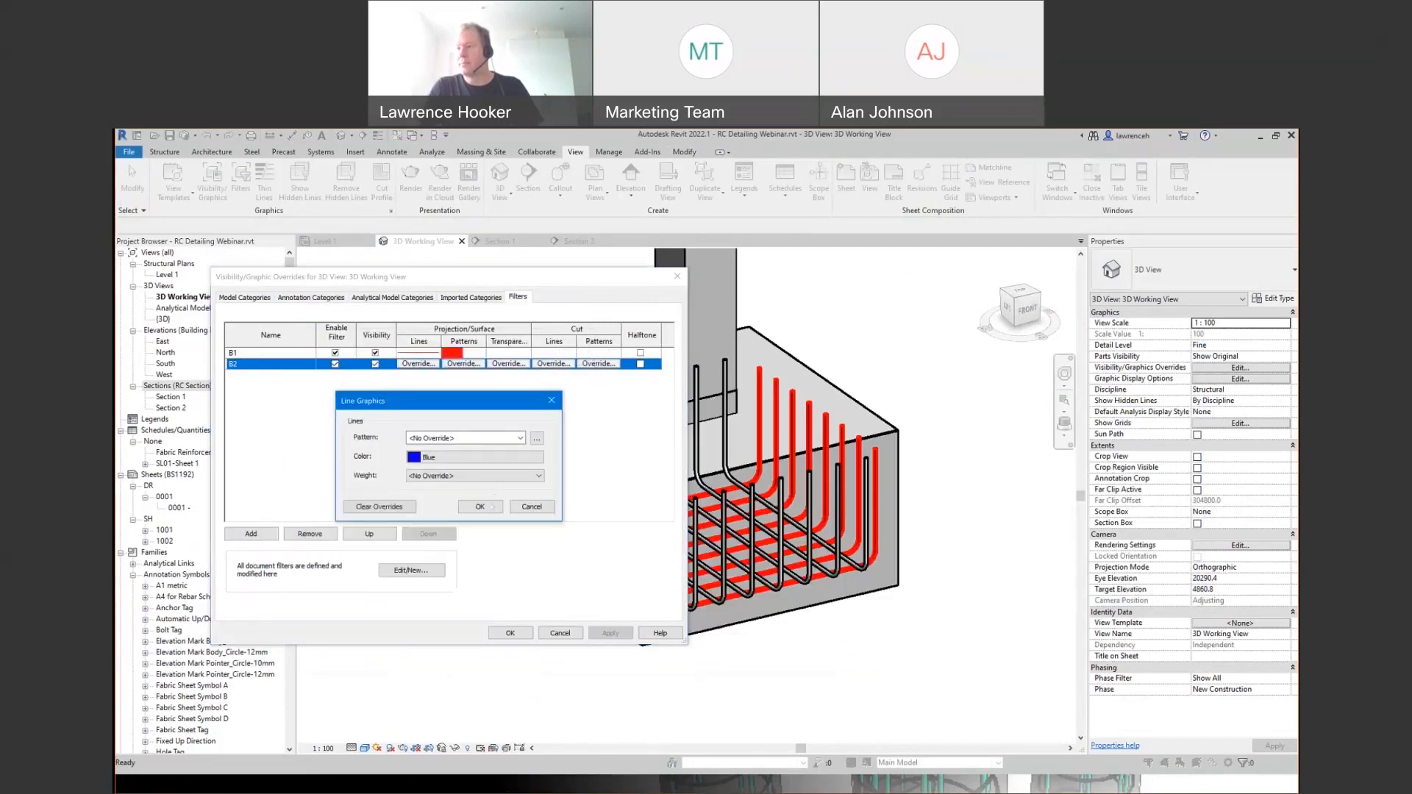
pyautogui.press('Return')
# - Override filter B2's projection surface foreground pattern with a blue solid fill and apply the overrides to the view
pyautogui.click(458, 364)
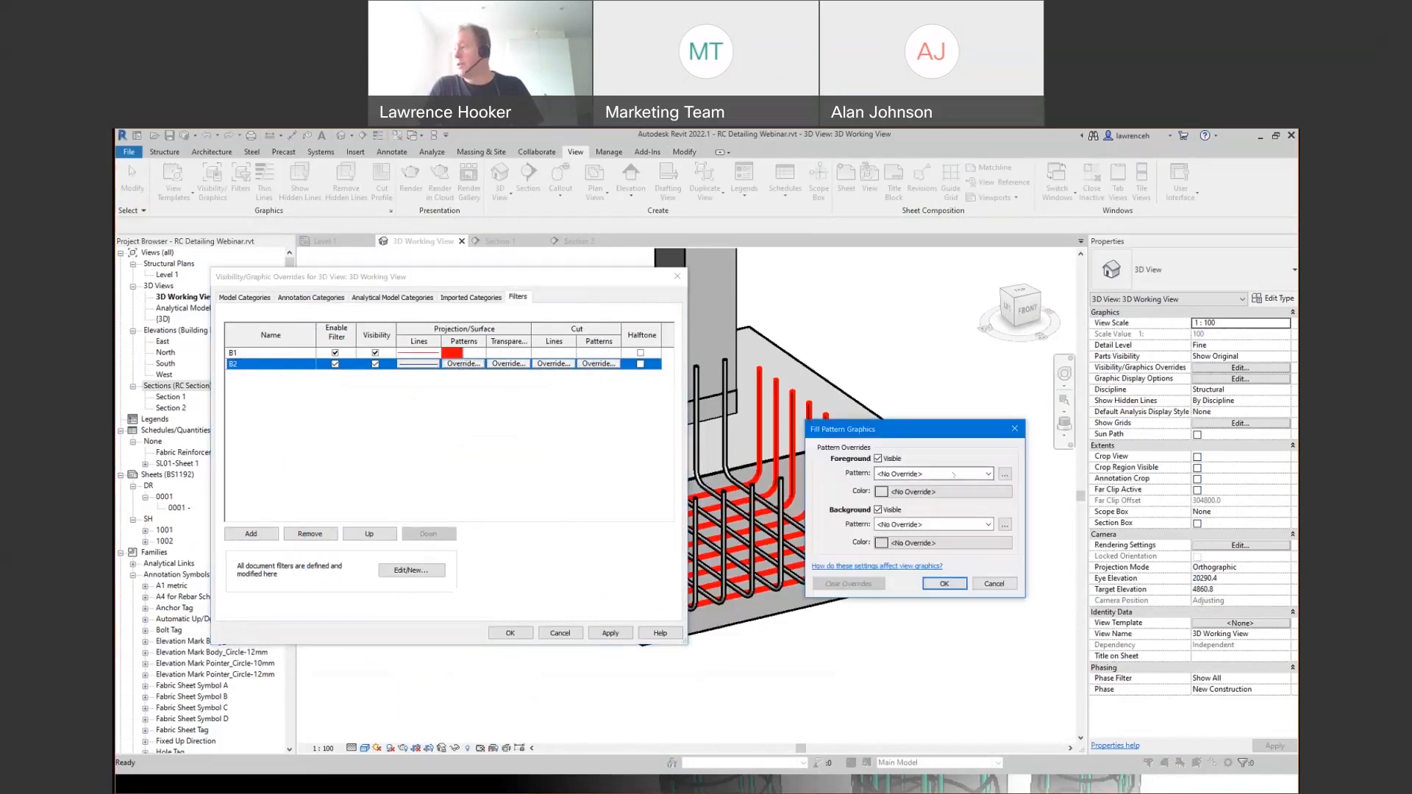
pyautogui.click(950, 474)
pyautogui.click(939, 494)
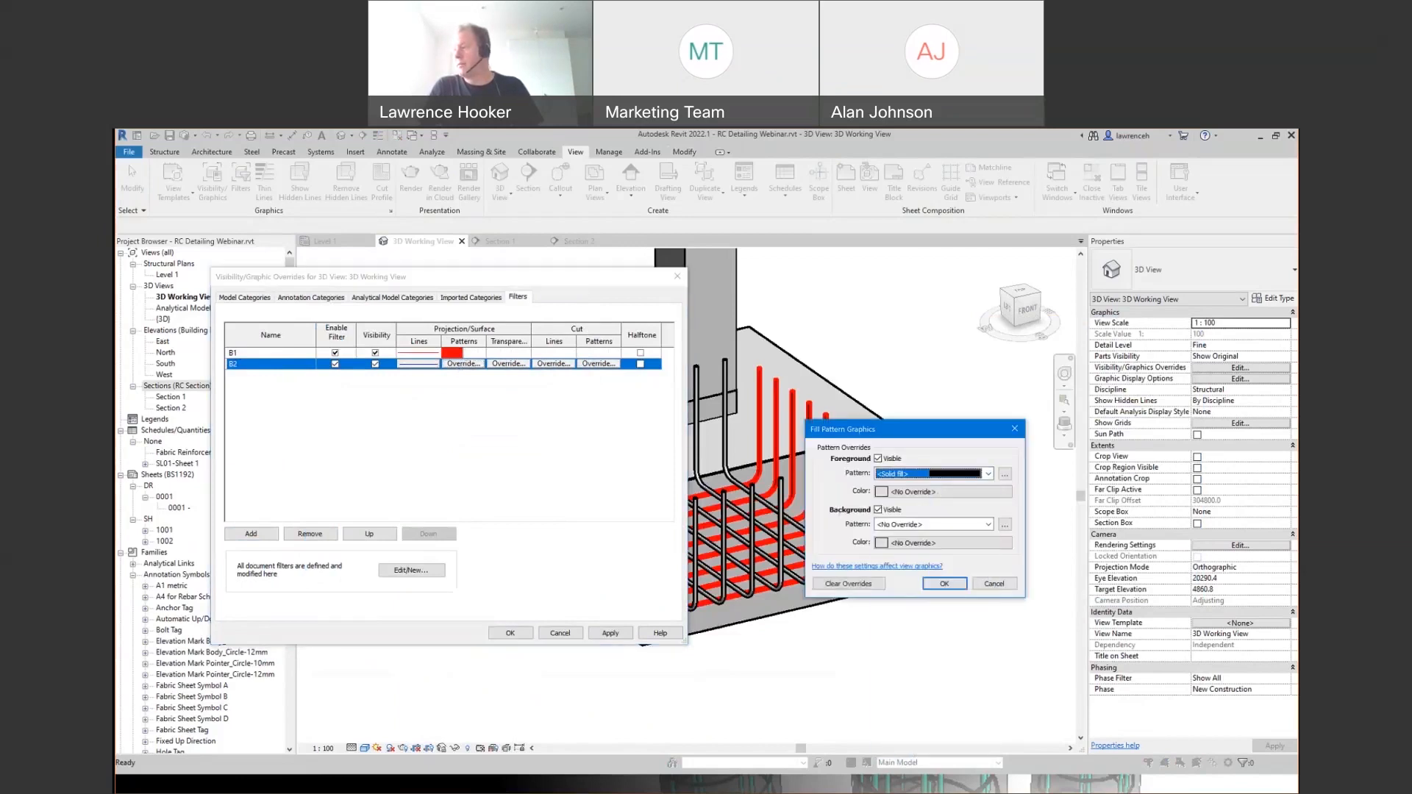
pyautogui.click(938, 492)
pyautogui.click(870, 524)
pyautogui.click(965, 618)
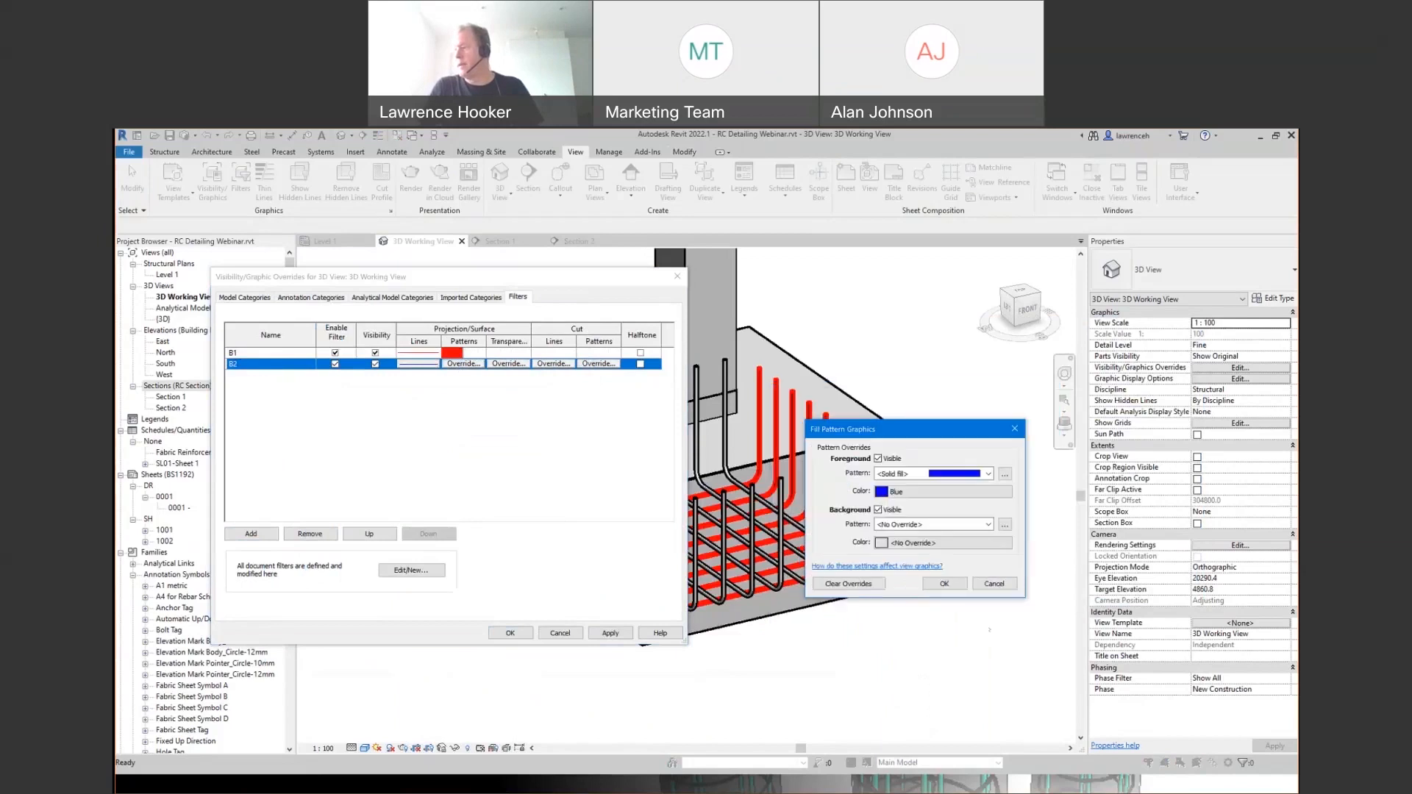
pyautogui.click(978, 585)
pyautogui.click(515, 634)
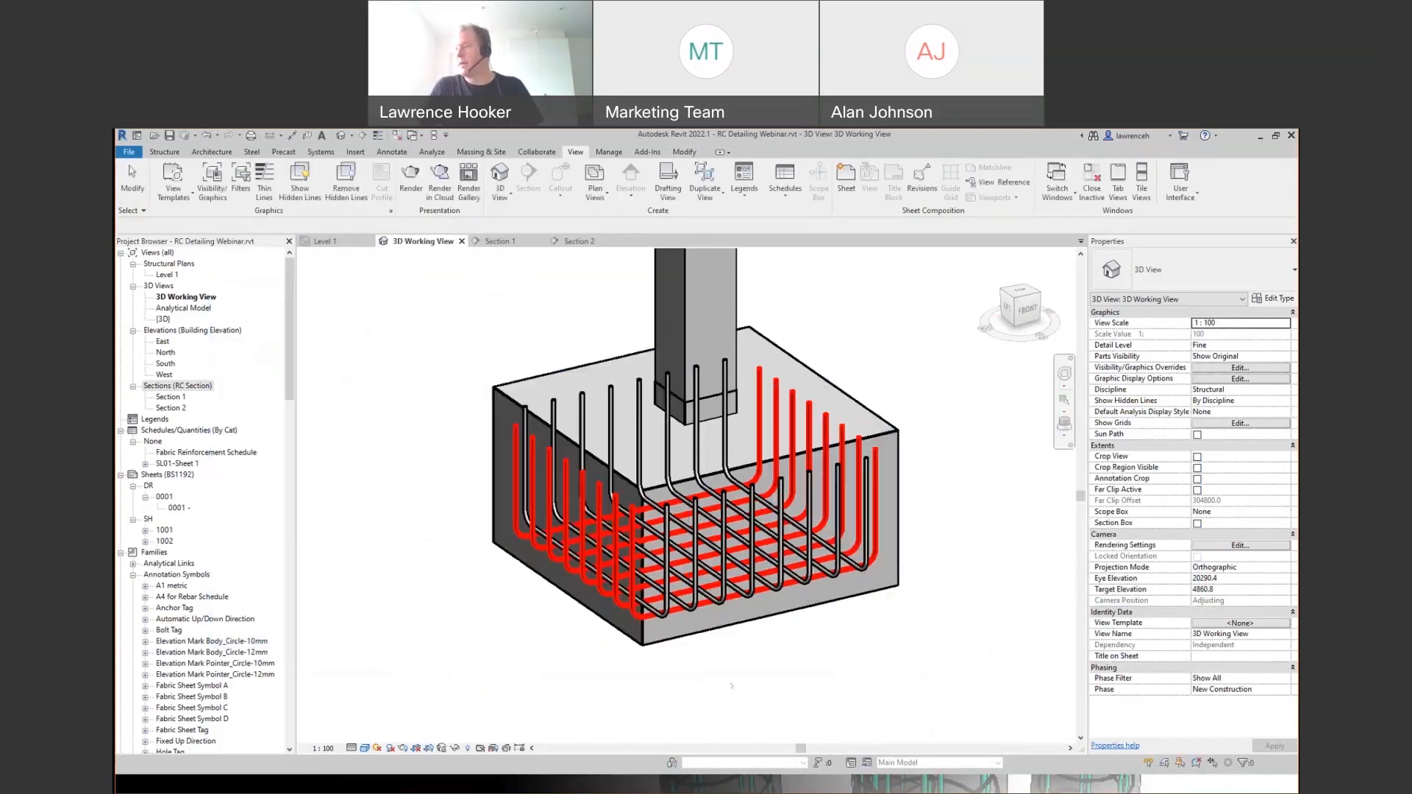
pyautogui.keyDown('shift'); pyautogui.moveTo(910, 604); pyautogui.dragTo(824, 636, button='middle'); pyautogui.keyUp('shift')
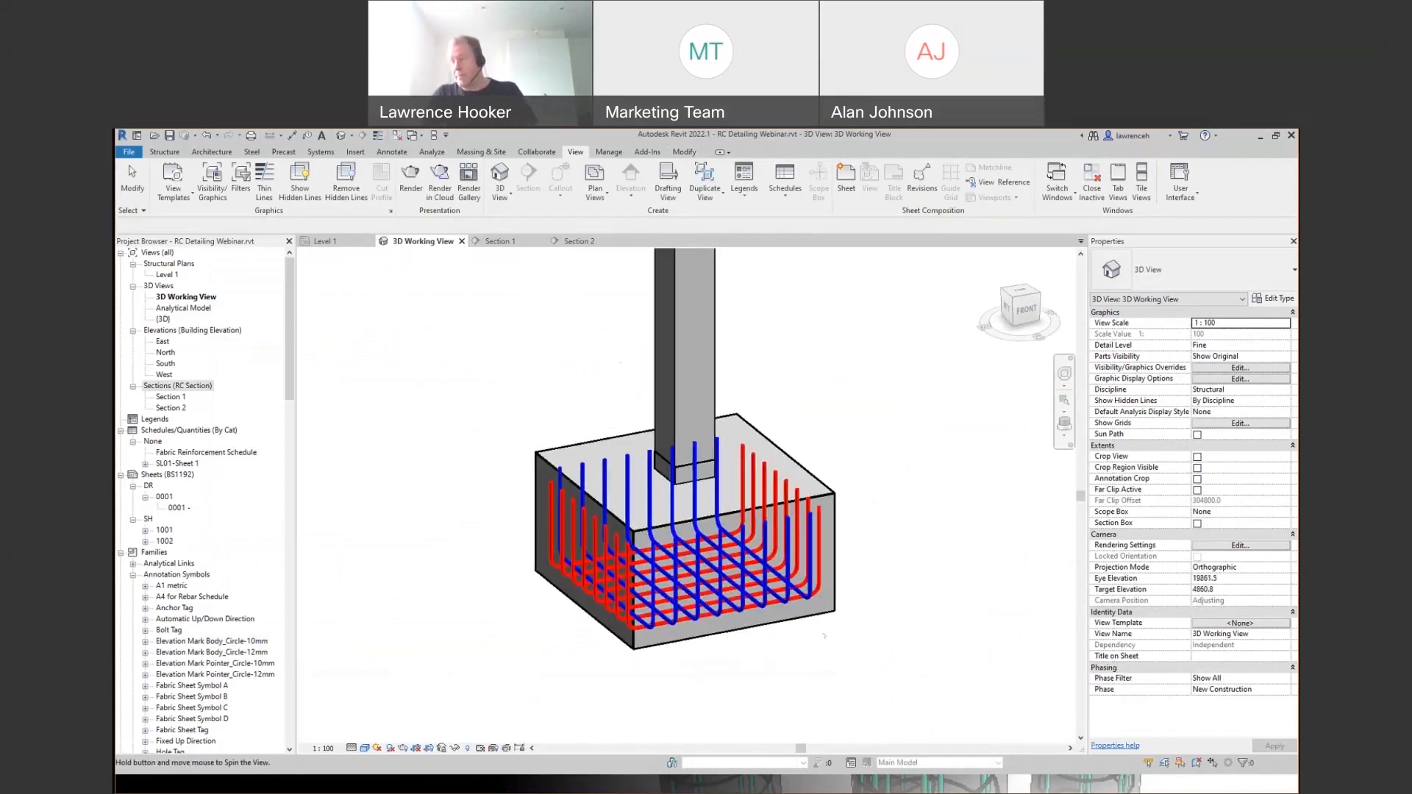
# - Hide the B2 bars by turning off filter B2's visibility in the 3D Working View, and restore their visibility
pyautogui.press('v')
pyautogui.press('g')
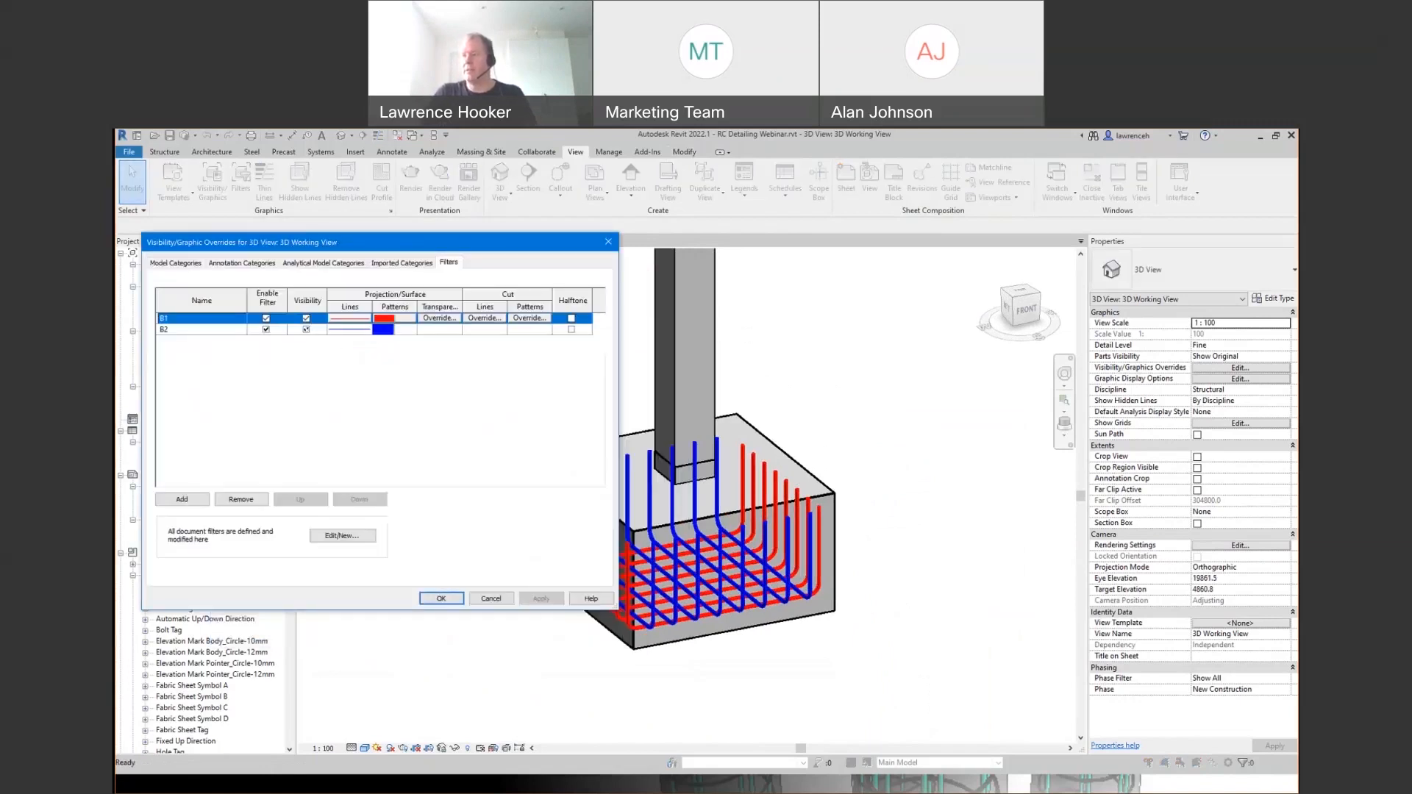
pyautogui.click(306, 329)
pyautogui.click(541, 598)
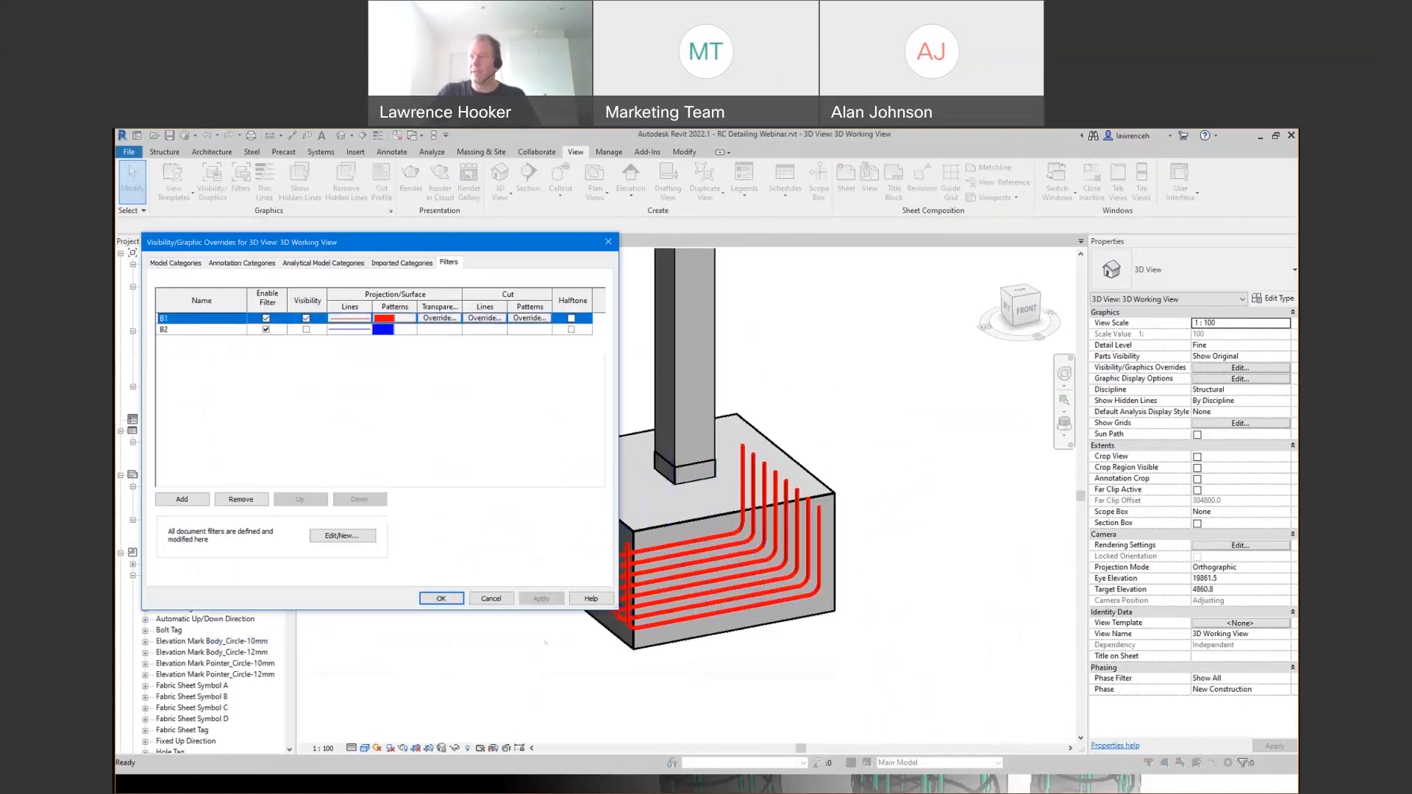
pyautogui.click(306, 330)
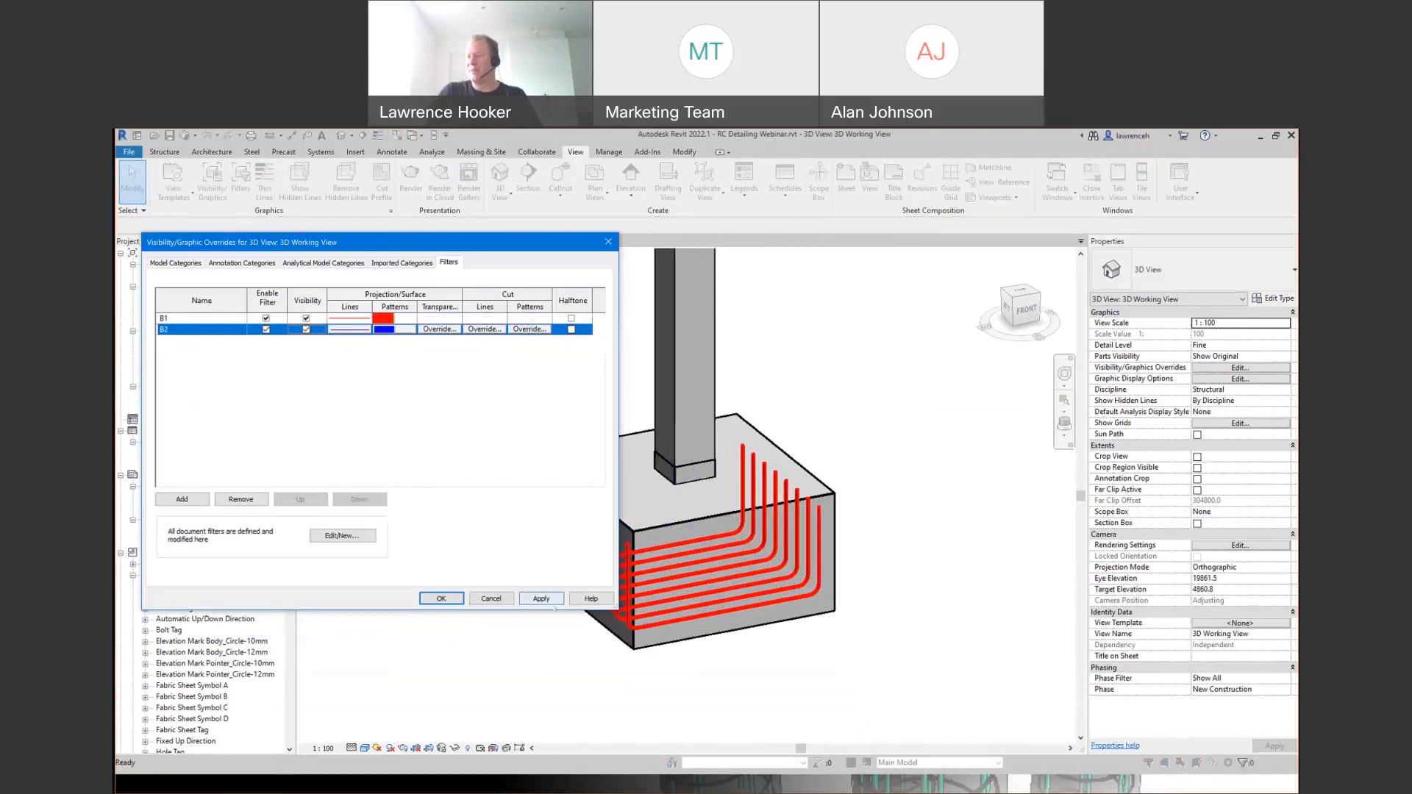
pyautogui.click(541, 598)
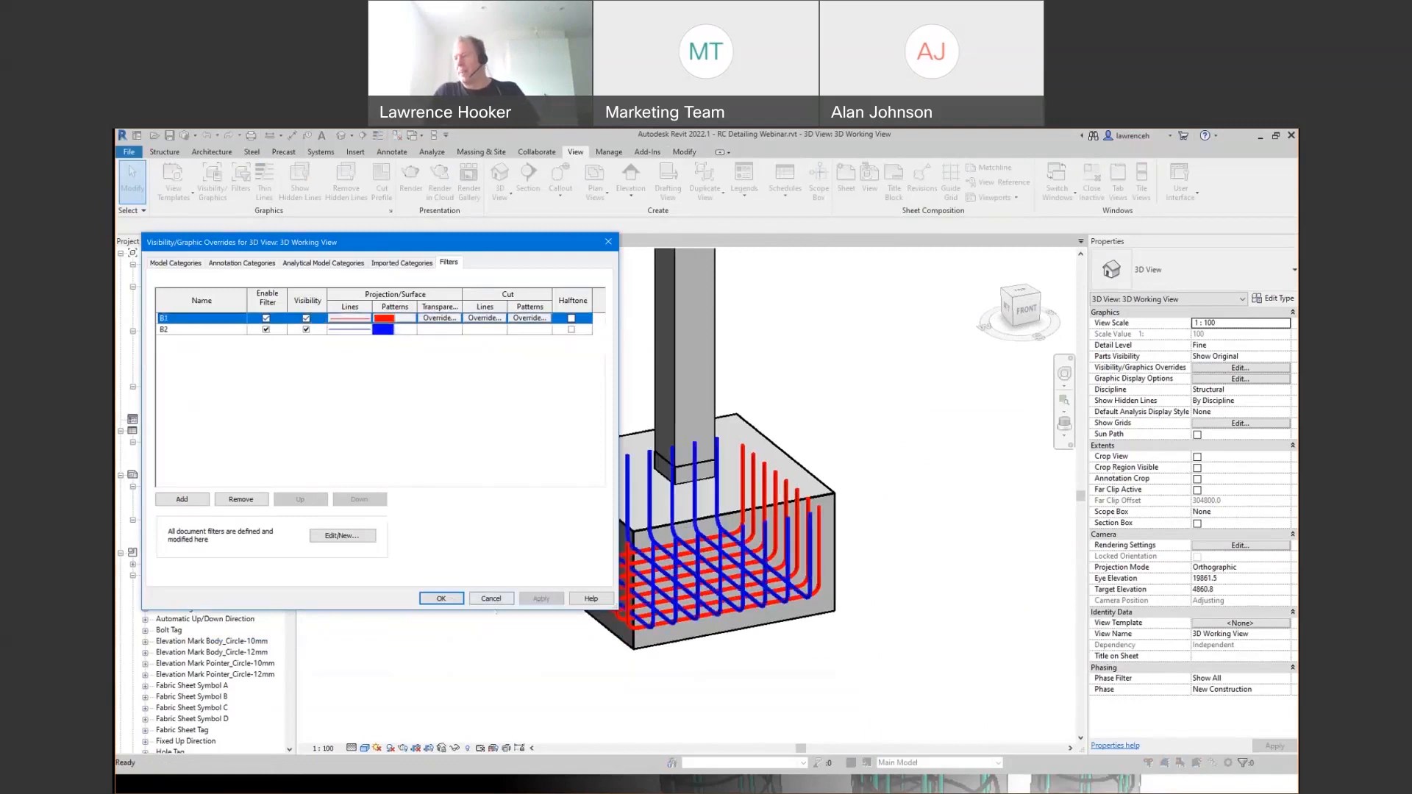
# - Accept the filter settings and inspect the red and blue footing bars from a higher corner angle in 3D
pyautogui.press('Return')
pyautogui.keyDown('shift'); pyautogui.moveTo(815, 551); pyautogui.dragTo(1005, 603, button='middle'); pyautogui.keyUp('shift')
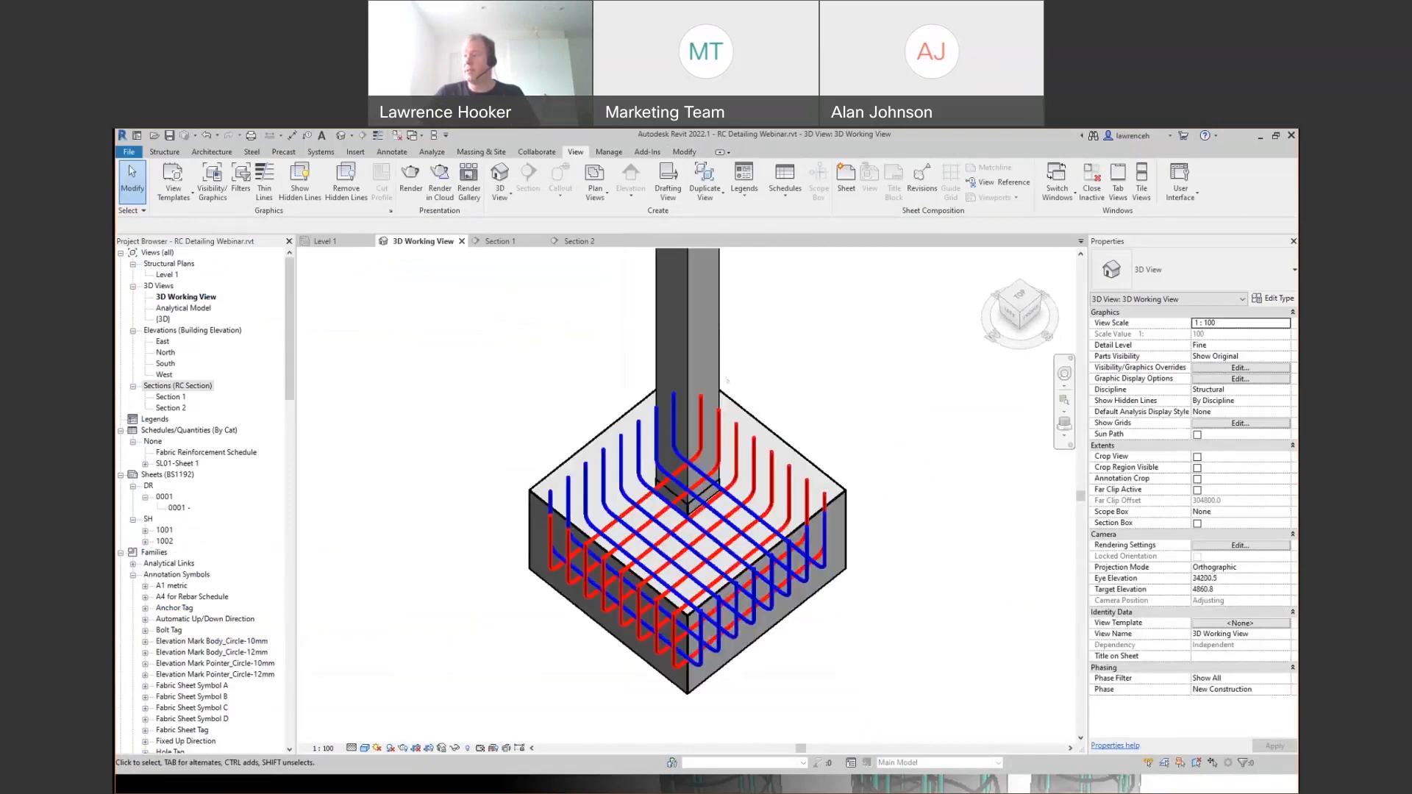
pyautogui.moveTo(726, 379); pyautogui.dragTo(756, 366, button='middle')
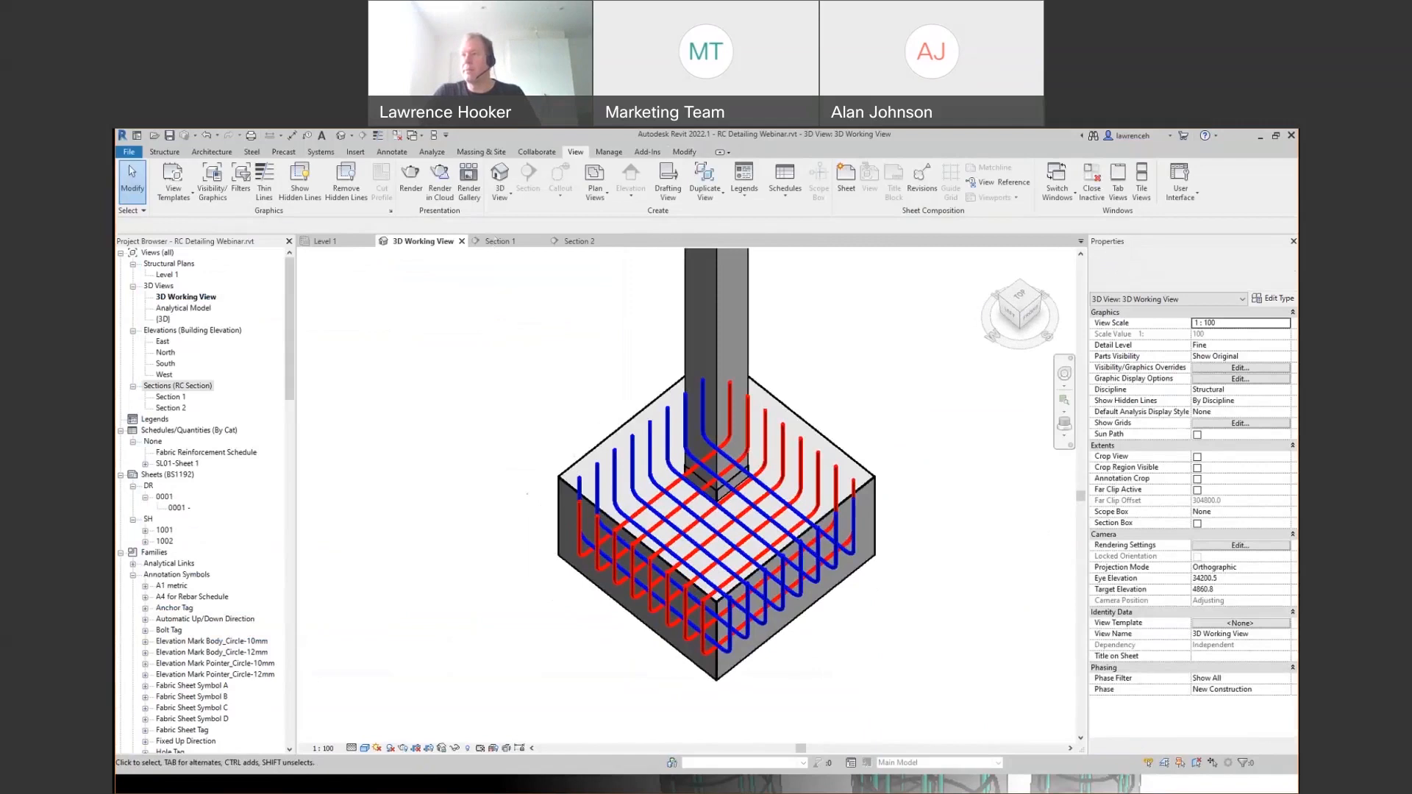
# - In the Level 1 plan, move the Section 1 line so it cuts through the column just below its centre
pyautogui.click(328, 241)
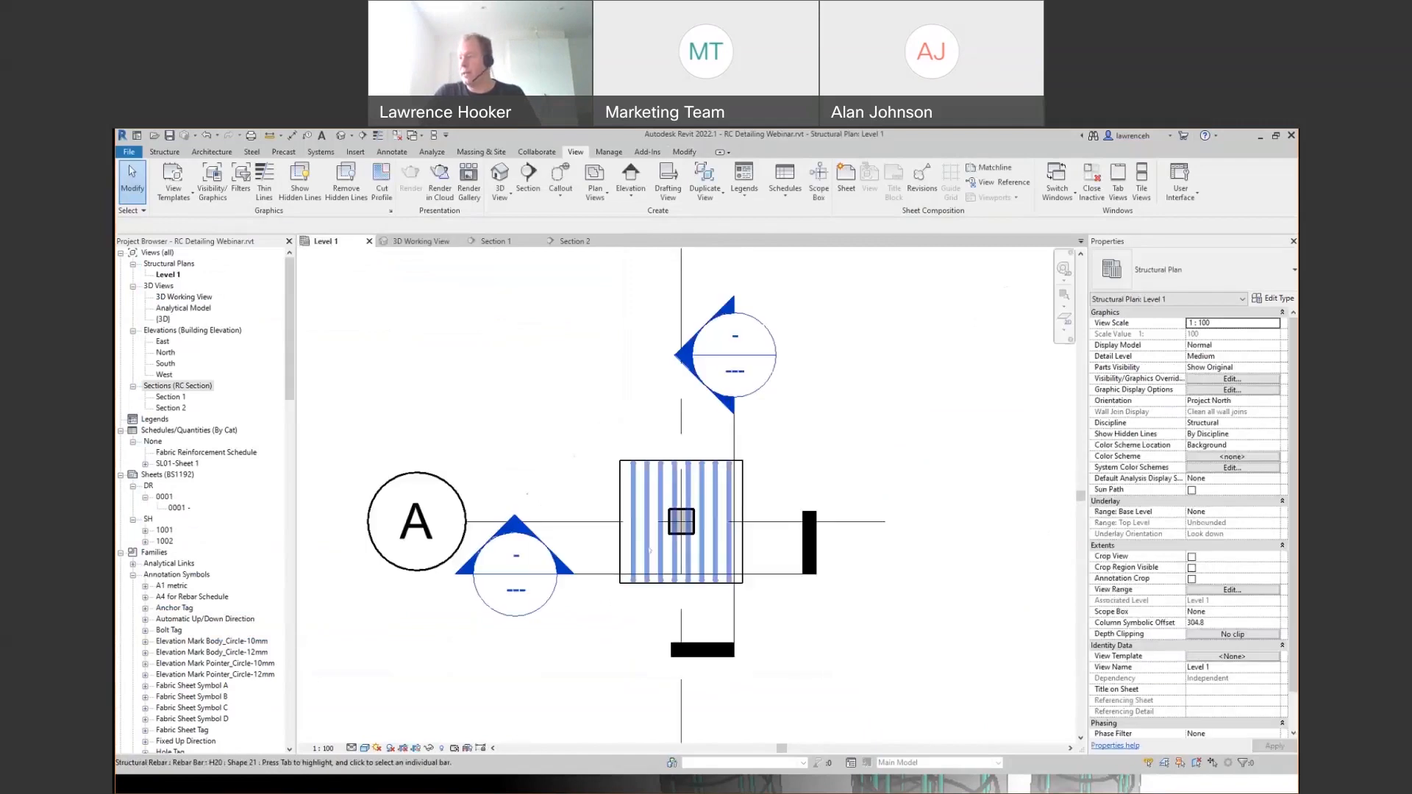
pyautogui.scroll(3, 684, 535)
pyautogui.moveTo(684, 531); pyautogui.dragTo(682, 539, button='middle')
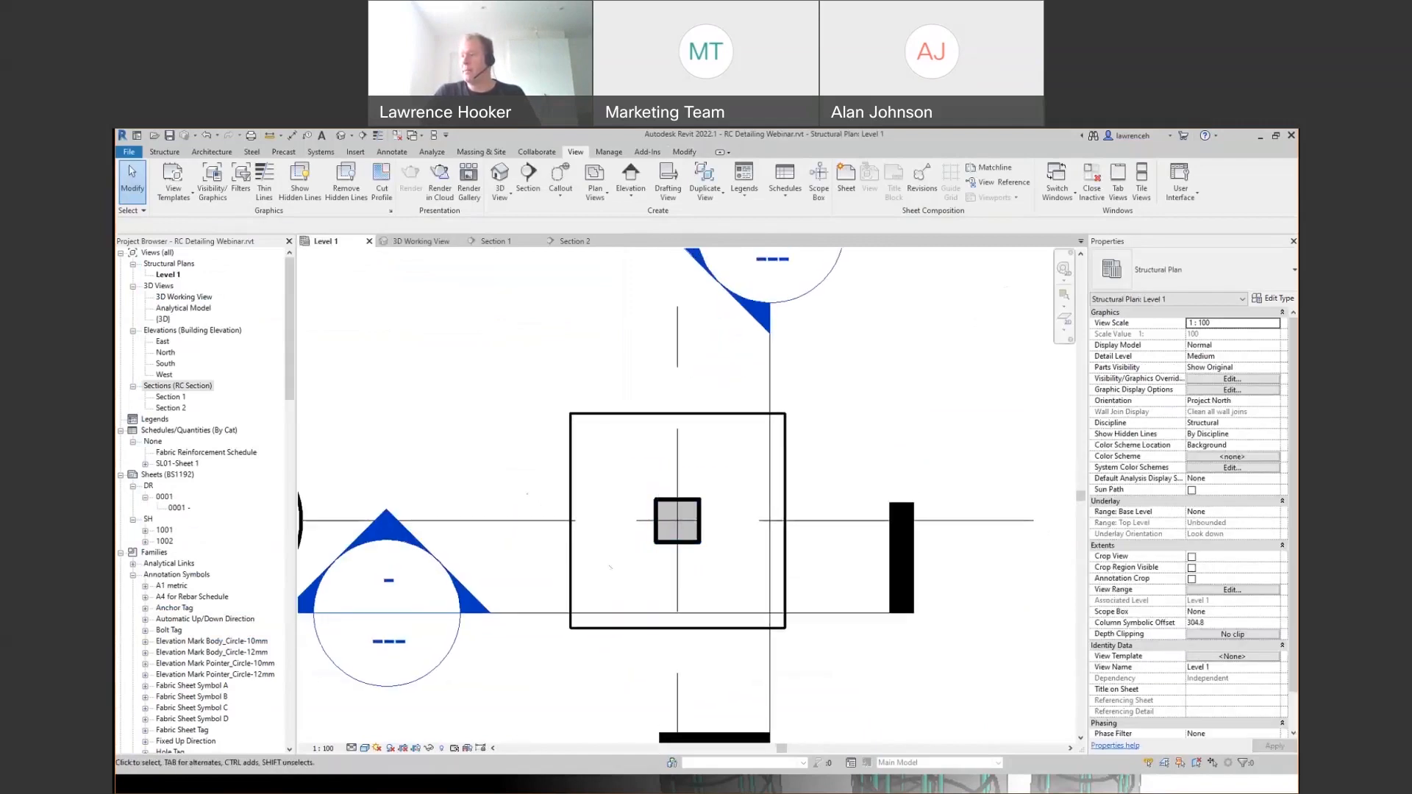
pyautogui.scroll(-1, 610, 566)
pyautogui.moveTo(807, 601); pyautogui.dragTo(807, 537)
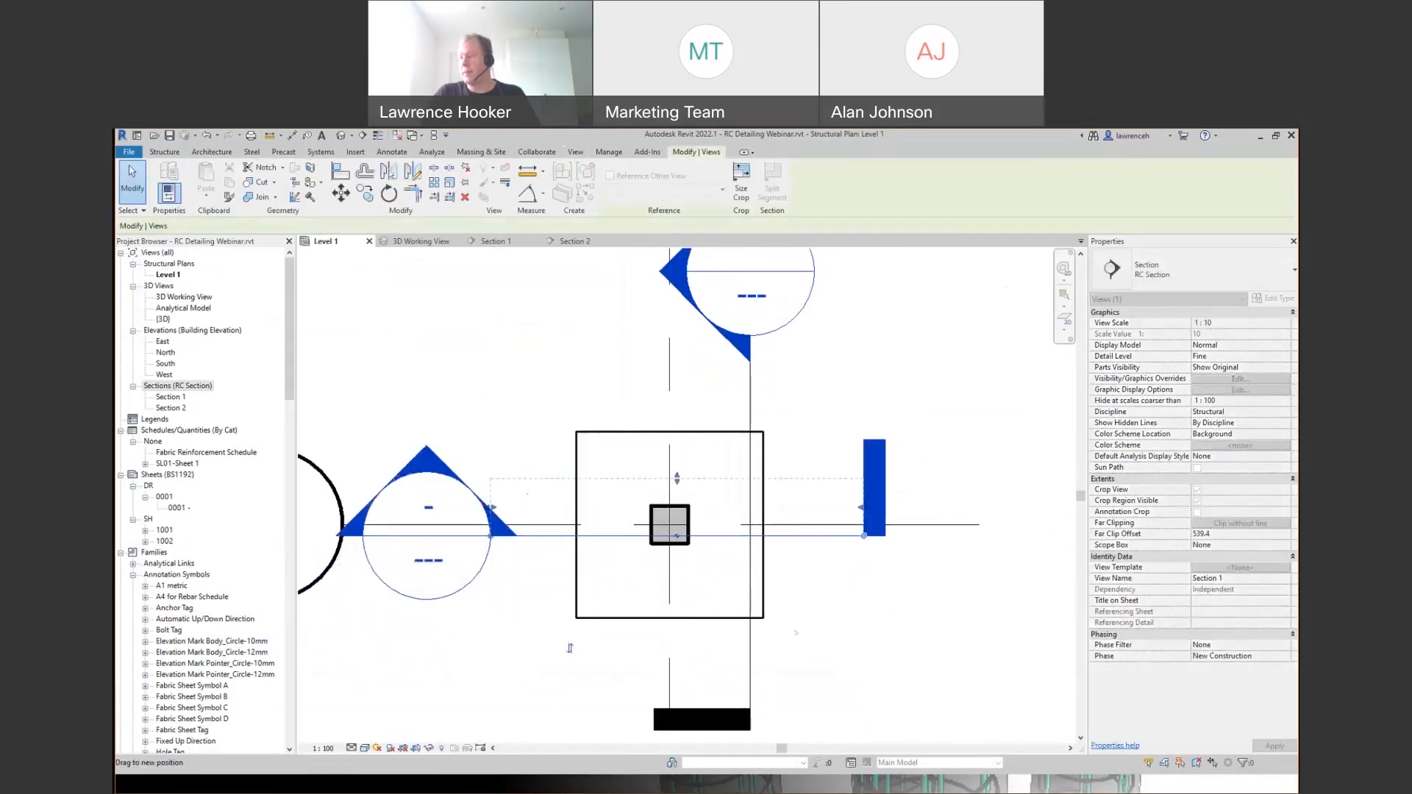
pyautogui.press('Escape')
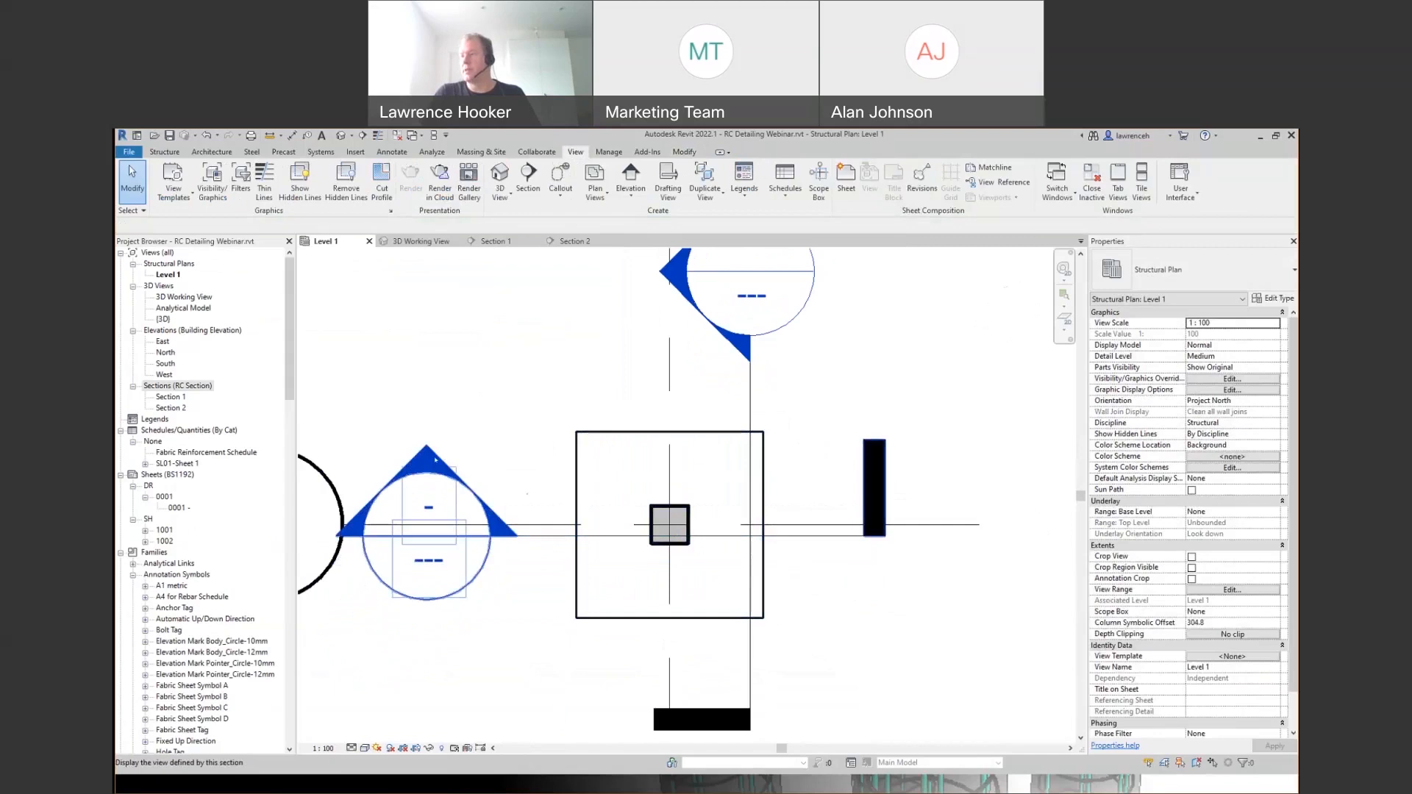
# - Open the Section 1 view and start a sketched rebar with the pad footing as its host
pyautogui.doubleClick(435, 460)
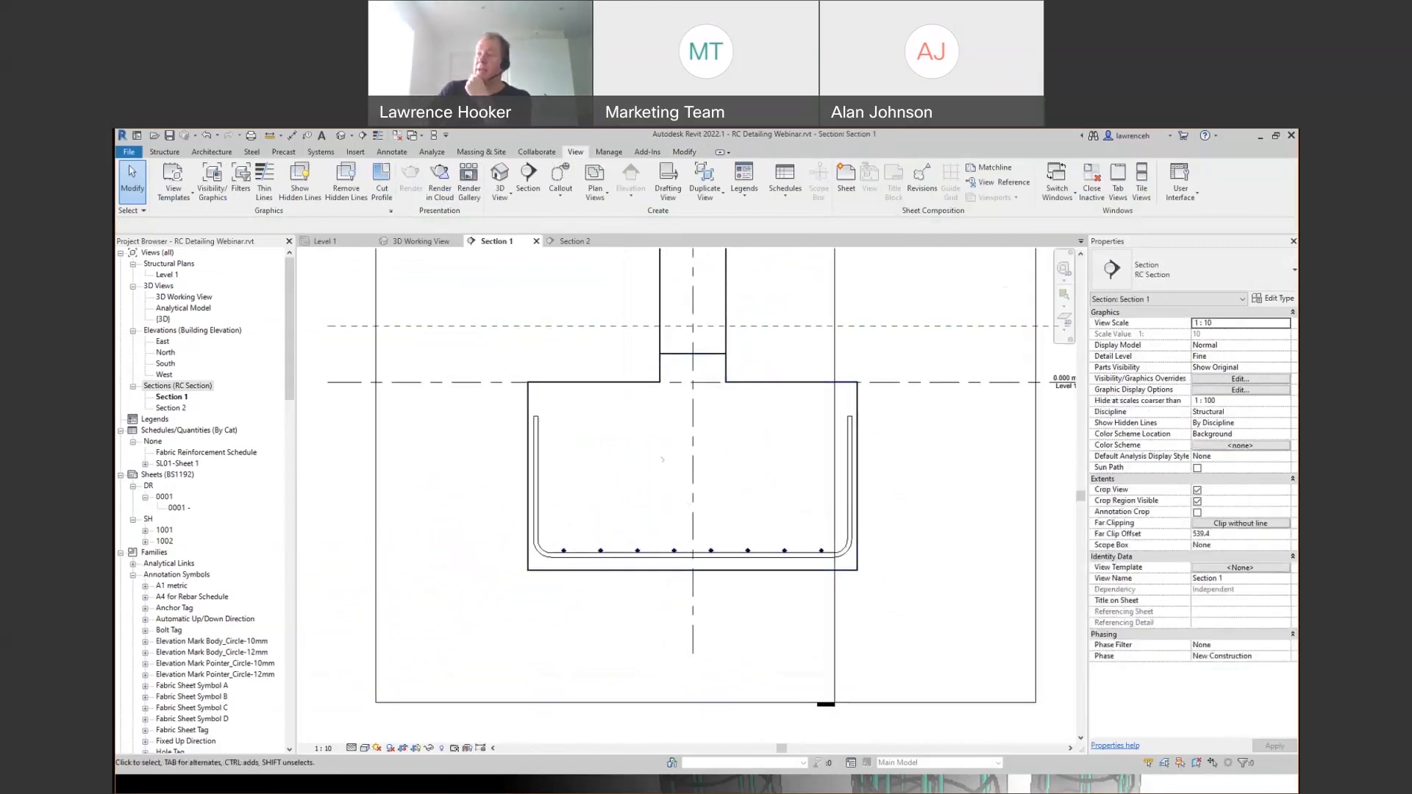
pyautogui.scroll(2, 667, 550)
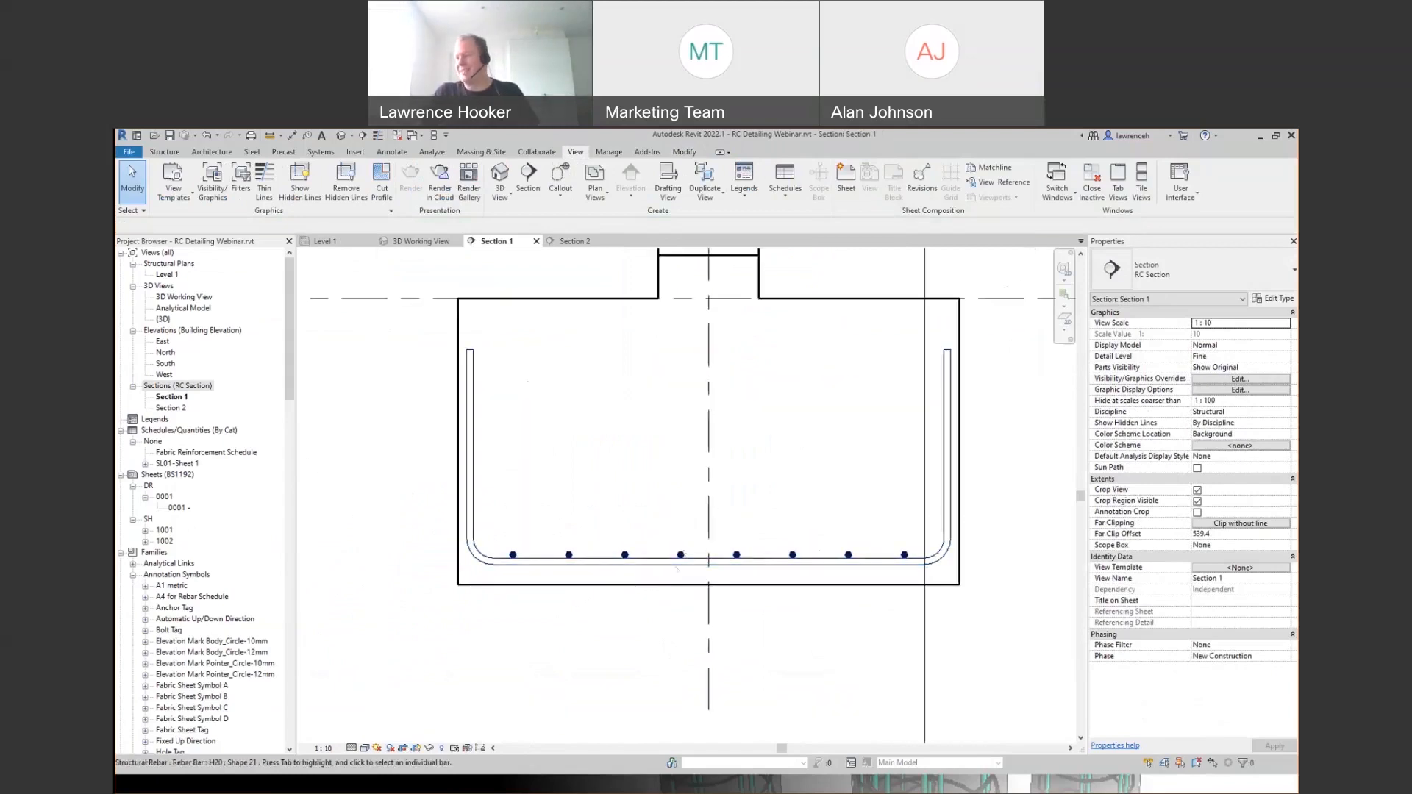
pyautogui.scroll(-1, 682, 554)
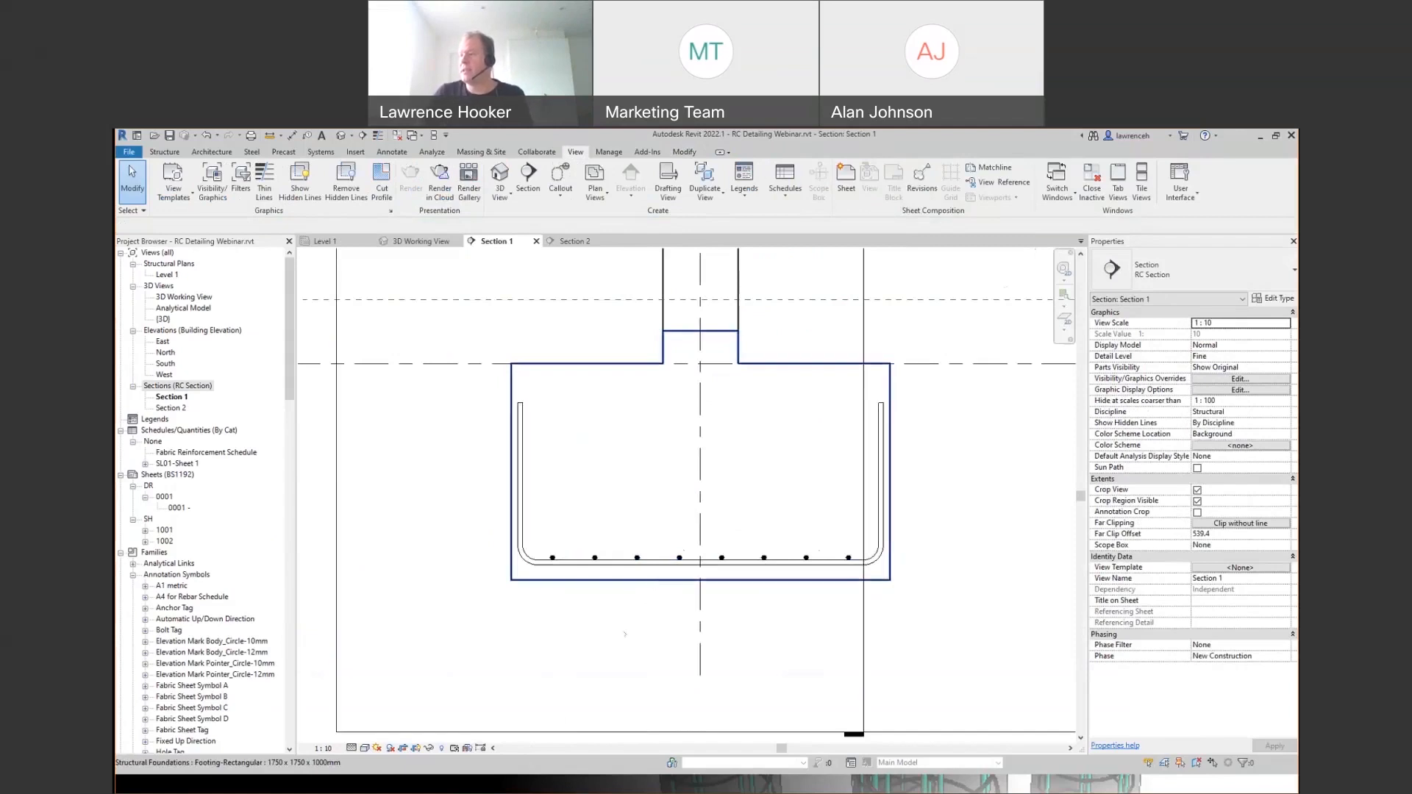
pyautogui.click(626, 633)
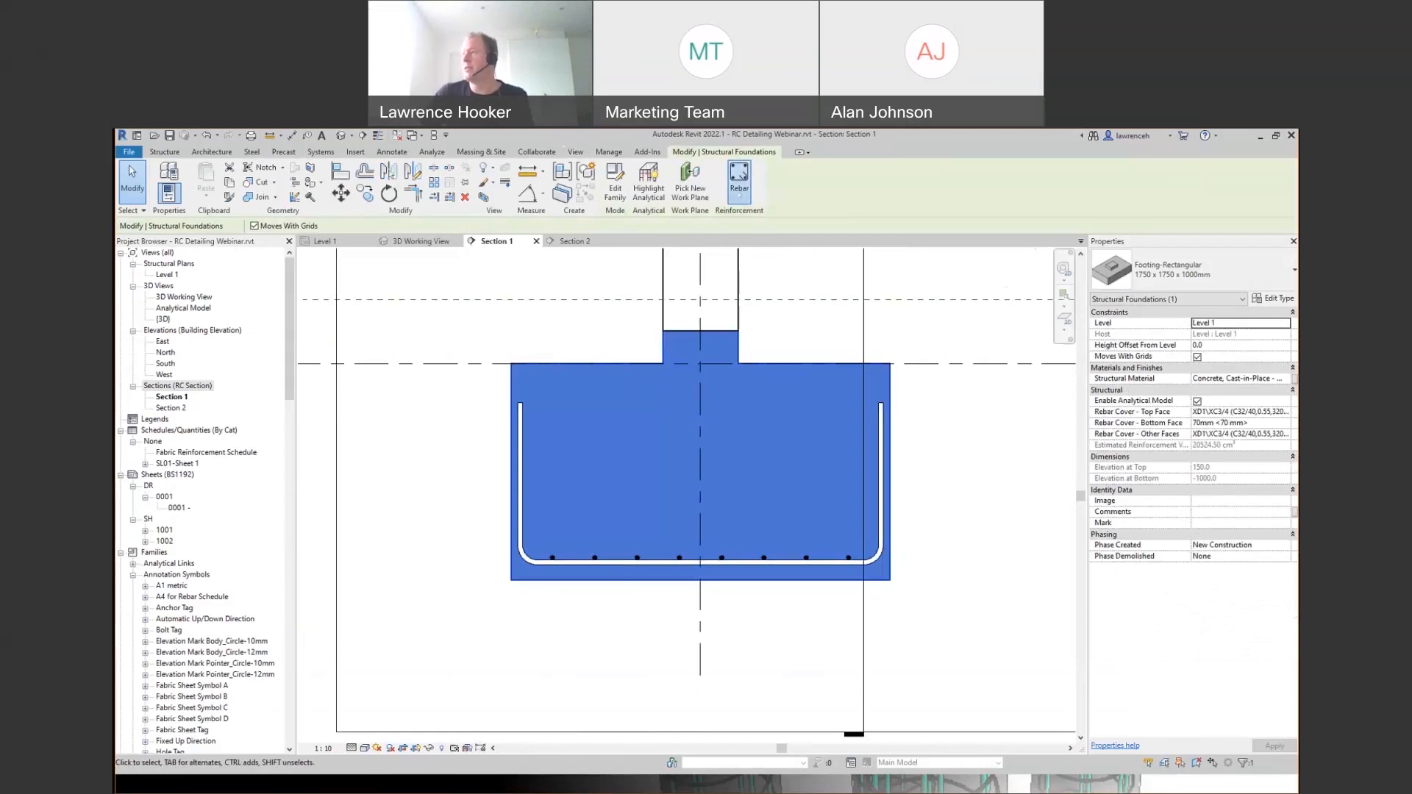
pyautogui.click(740, 181)
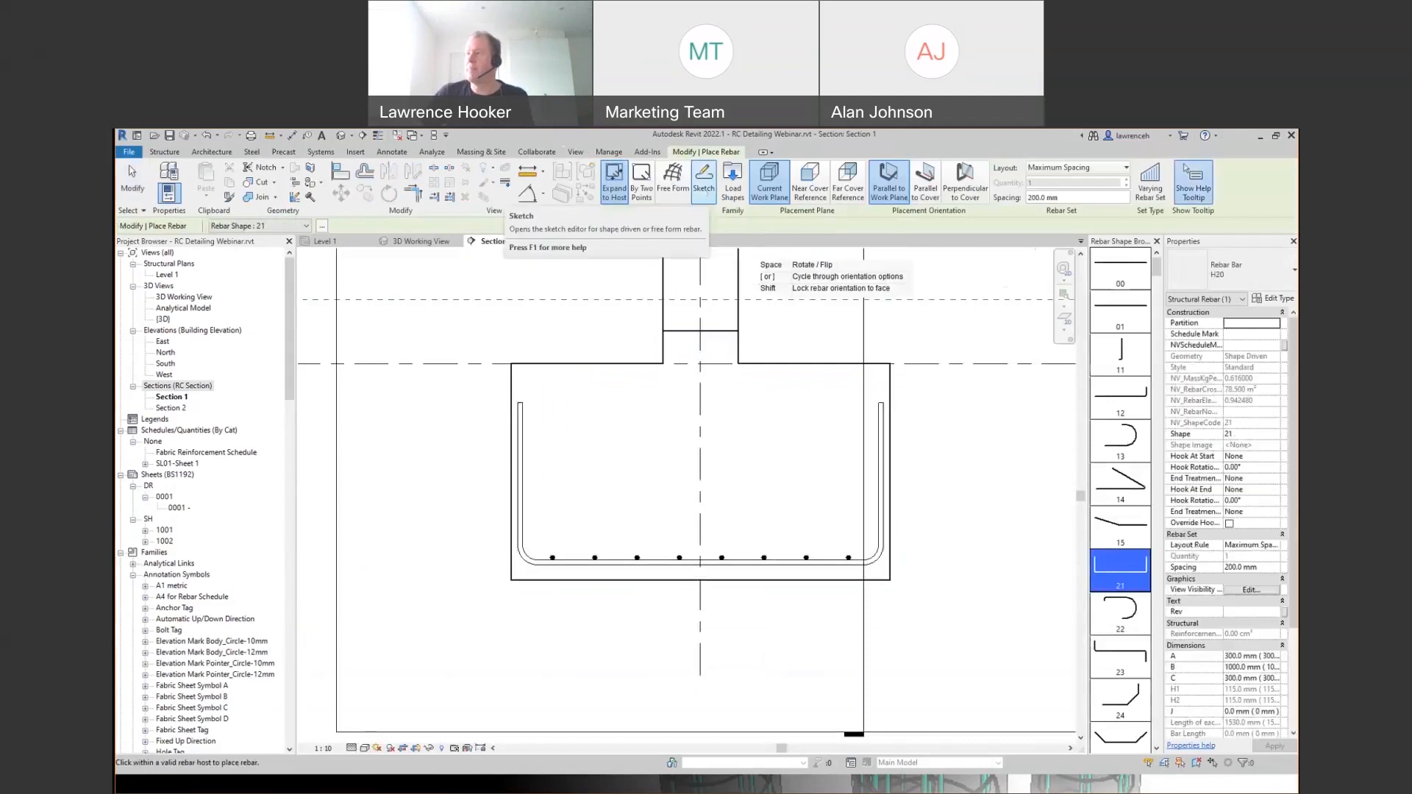
pyautogui.click(704, 181)
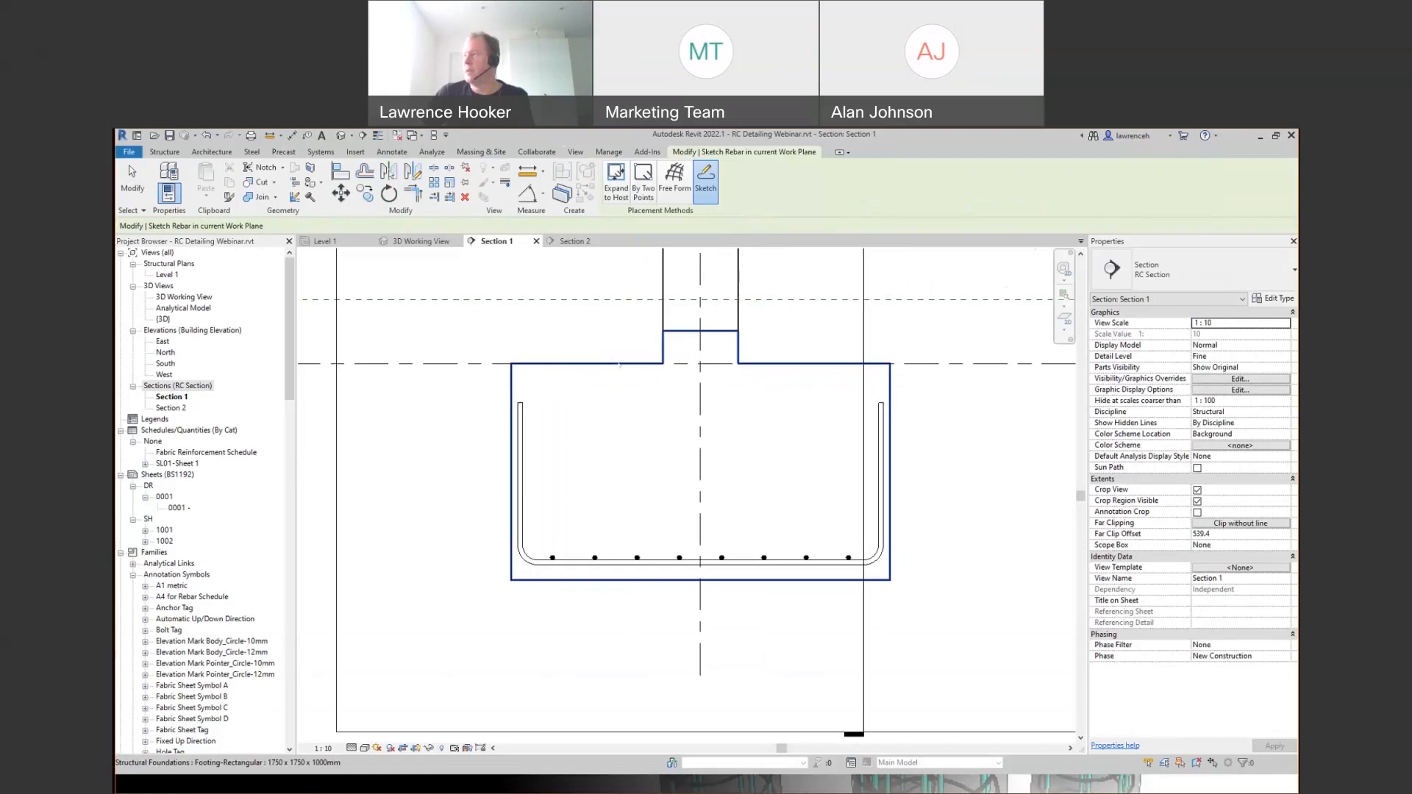
pyautogui.click(620, 364)
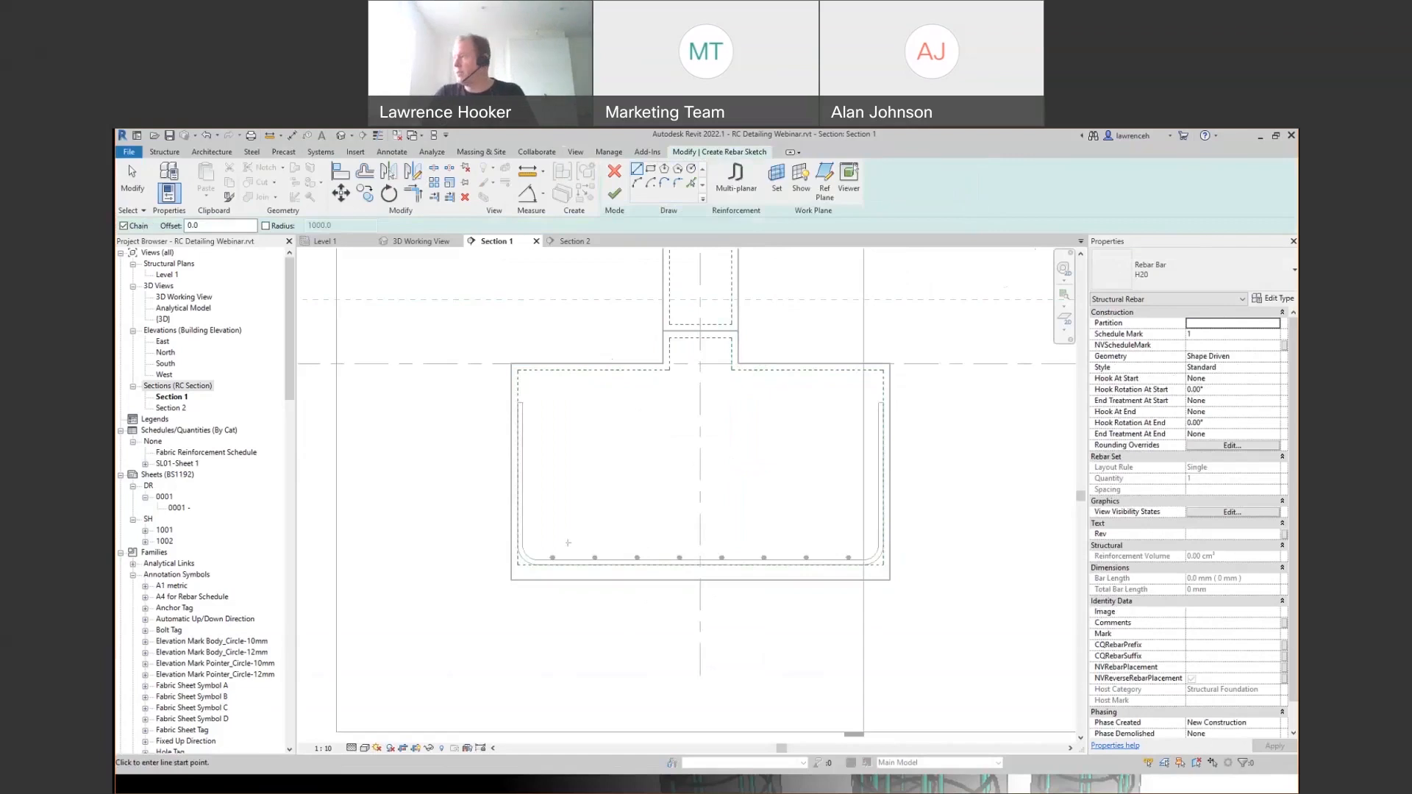
# - Sketch an L-shaped H20 starter bar with a bottom leg about 600 mm long and an upright about 1785 mm into the column
pyautogui.scroll(1, 572, 549)
pyautogui.scroll(2, 499, 553)
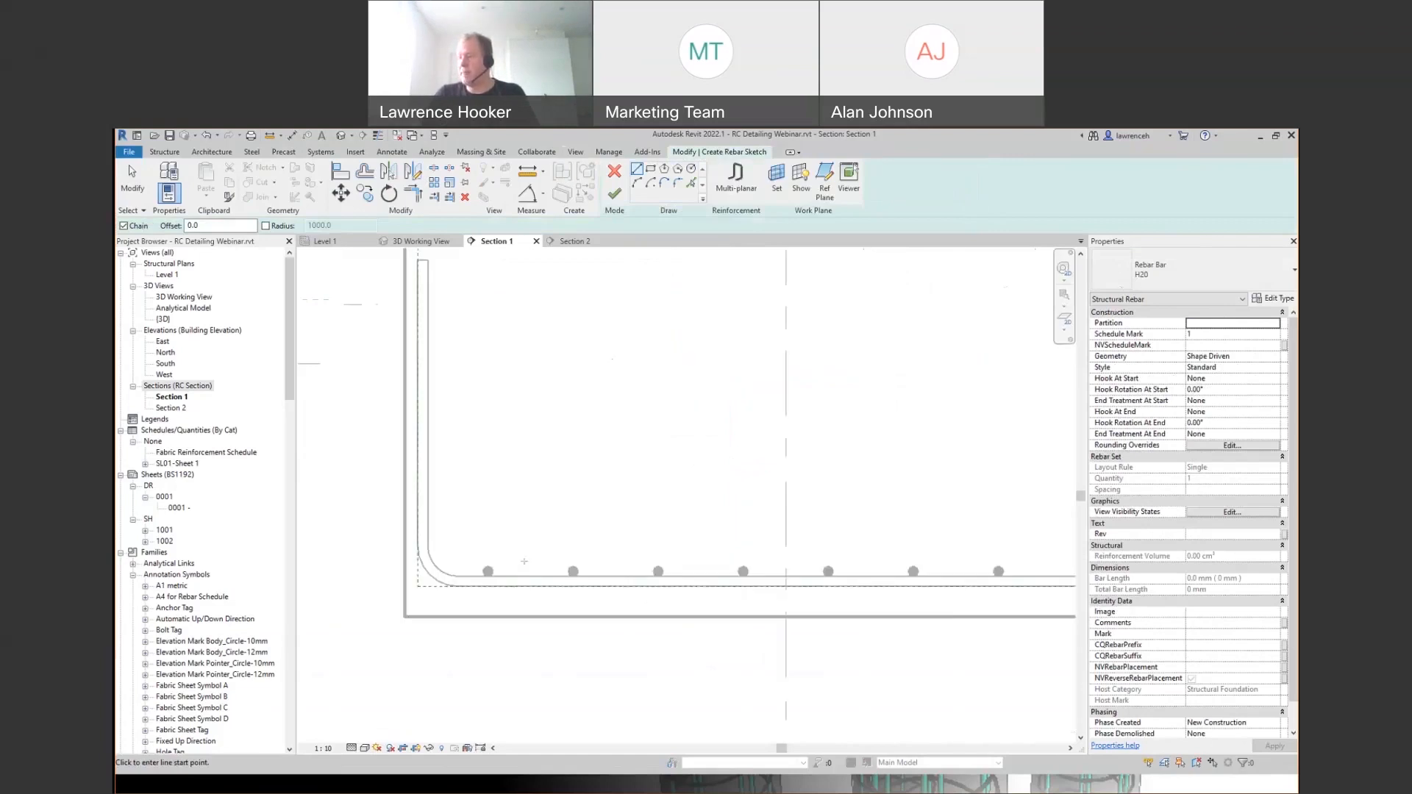
pyautogui.scroll(-2, 499, 553)
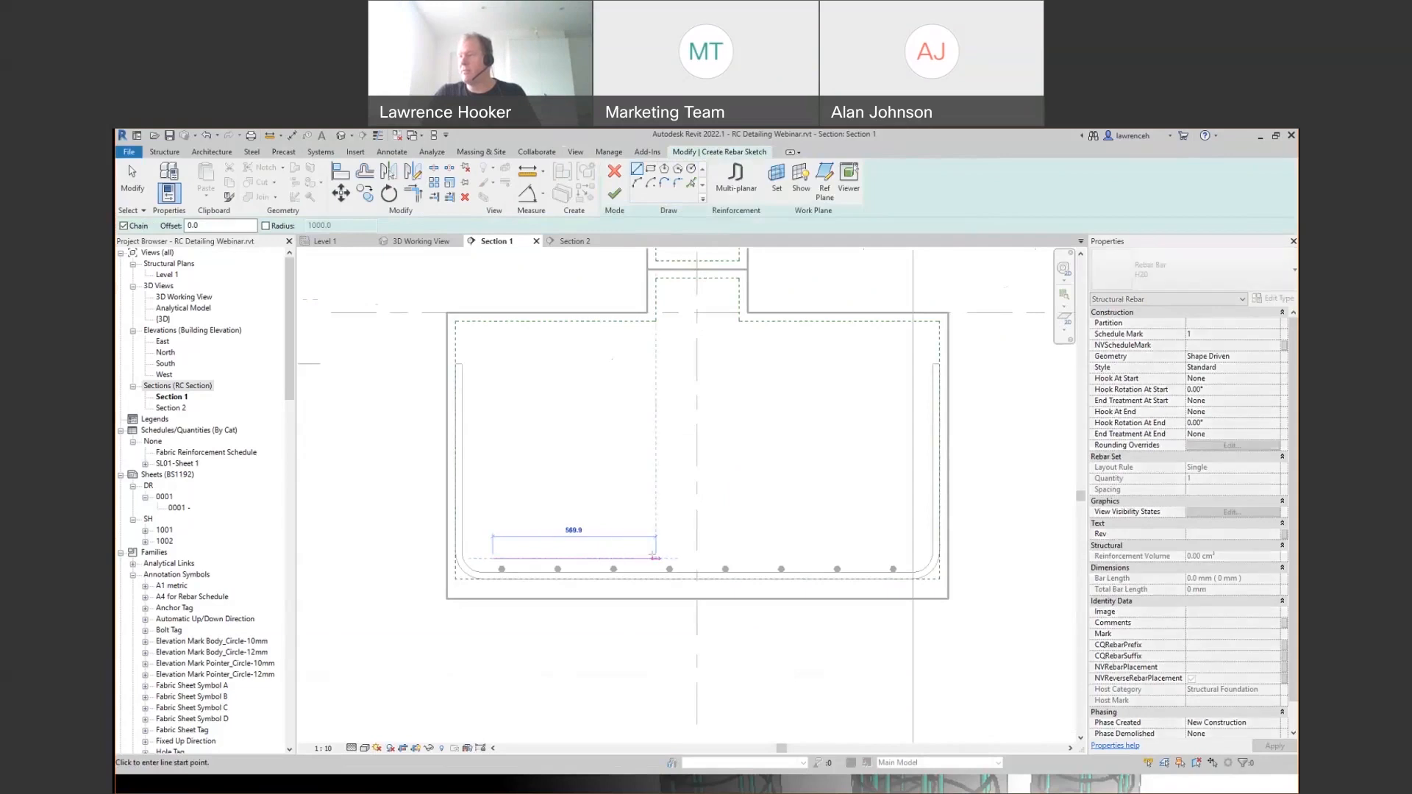
pyautogui.click(662, 559)
pyautogui.scroll(-2, 669, 324)
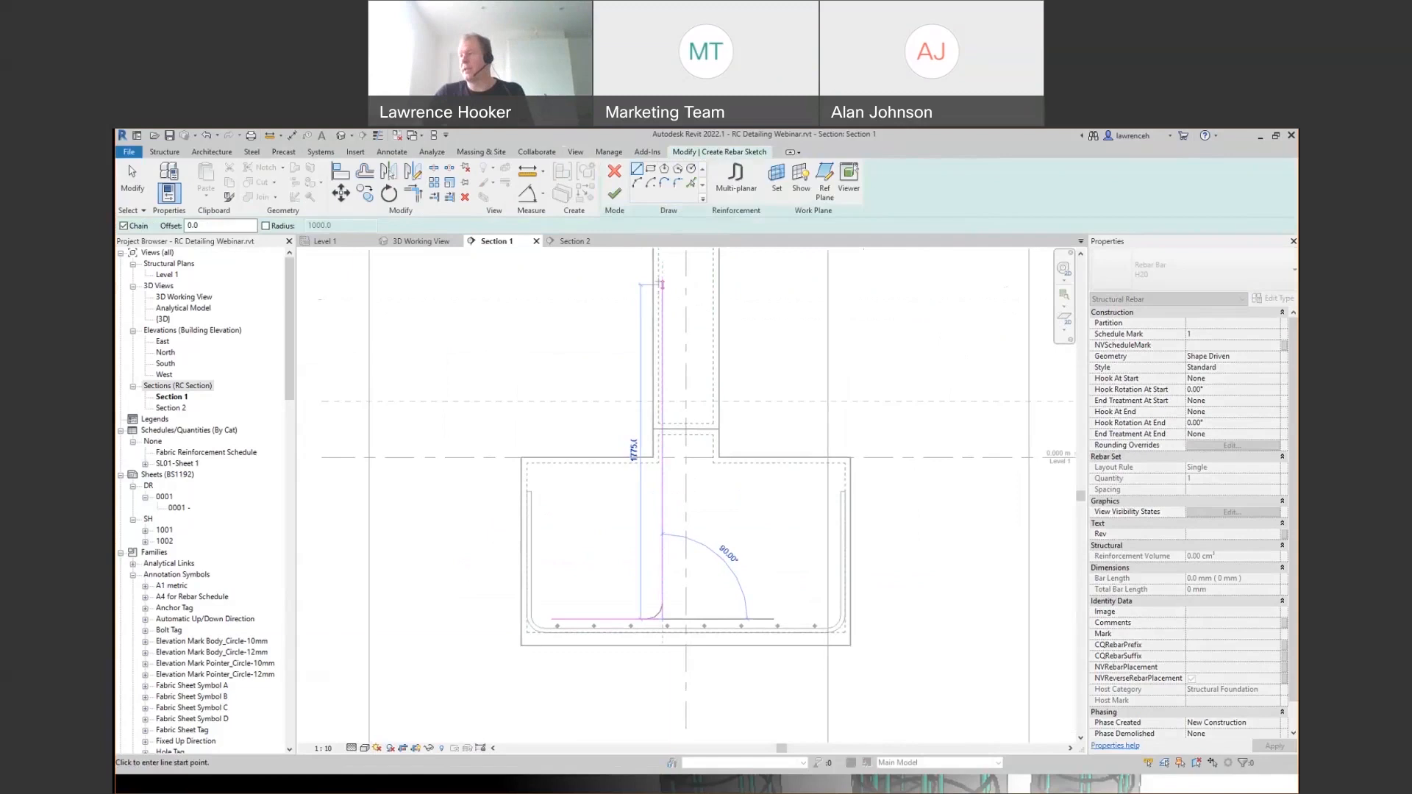
pyautogui.click(661, 285)
pyautogui.press('Escape')
pyautogui.press('Escape')
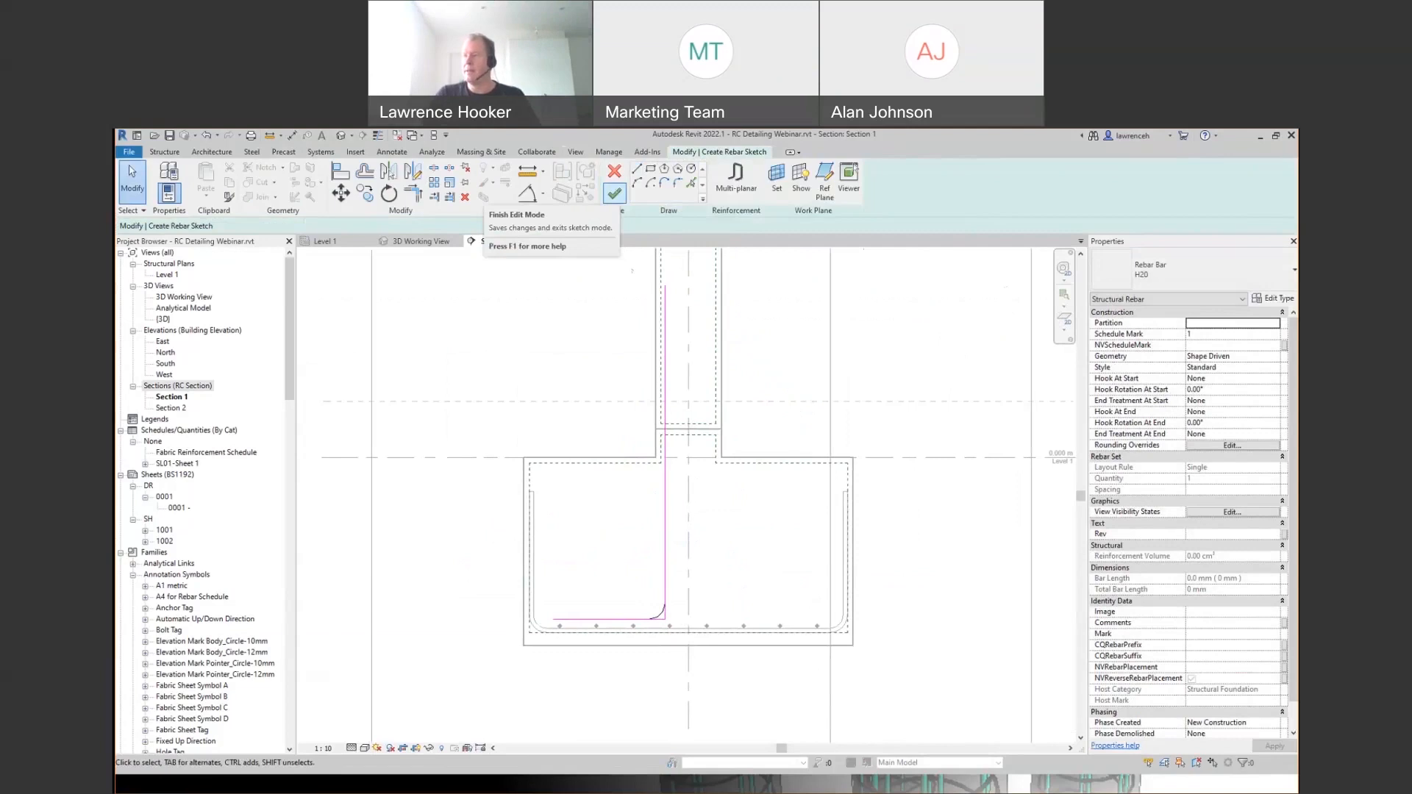
pyautogui.click(614, 193)
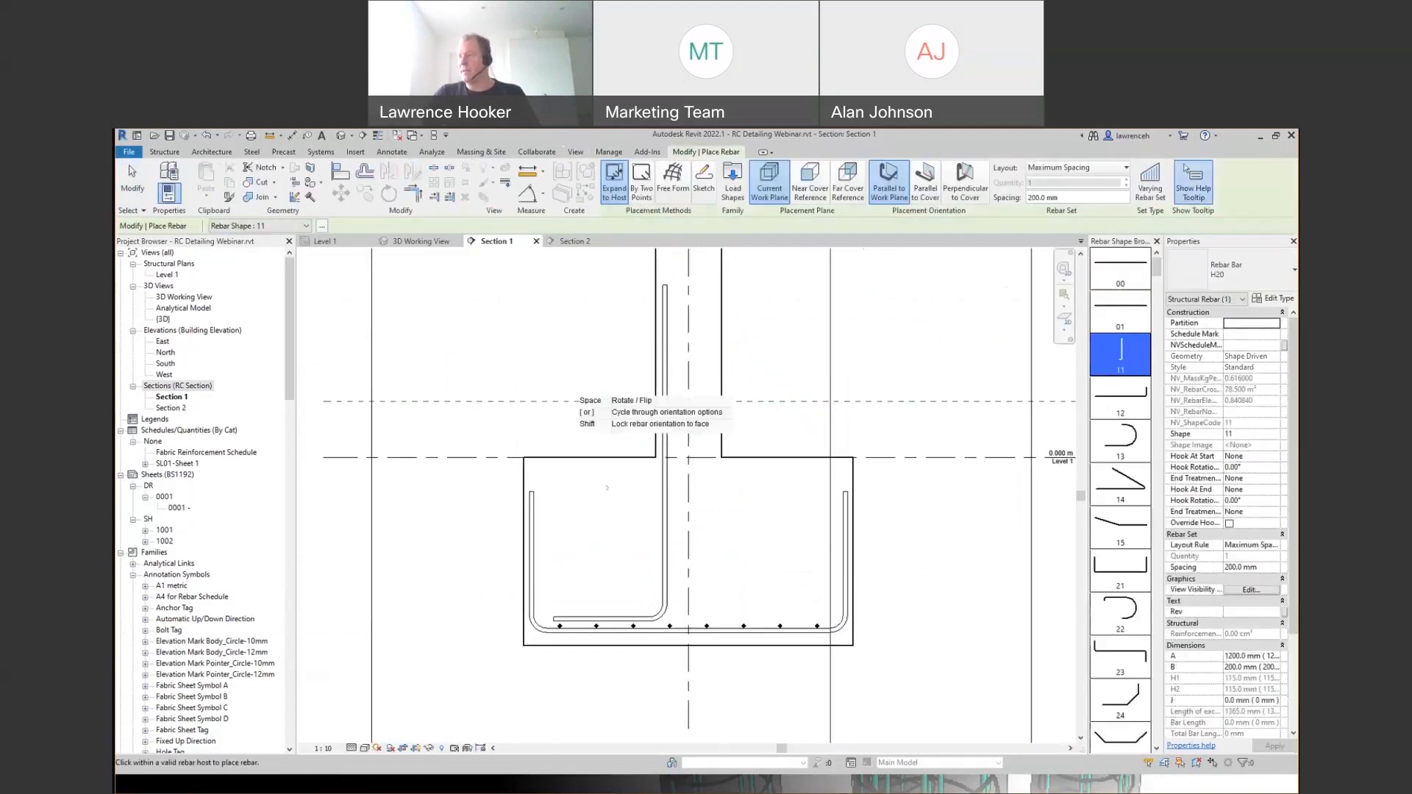
pyautogui.press('Escape')
pyautogui.press('Escape')
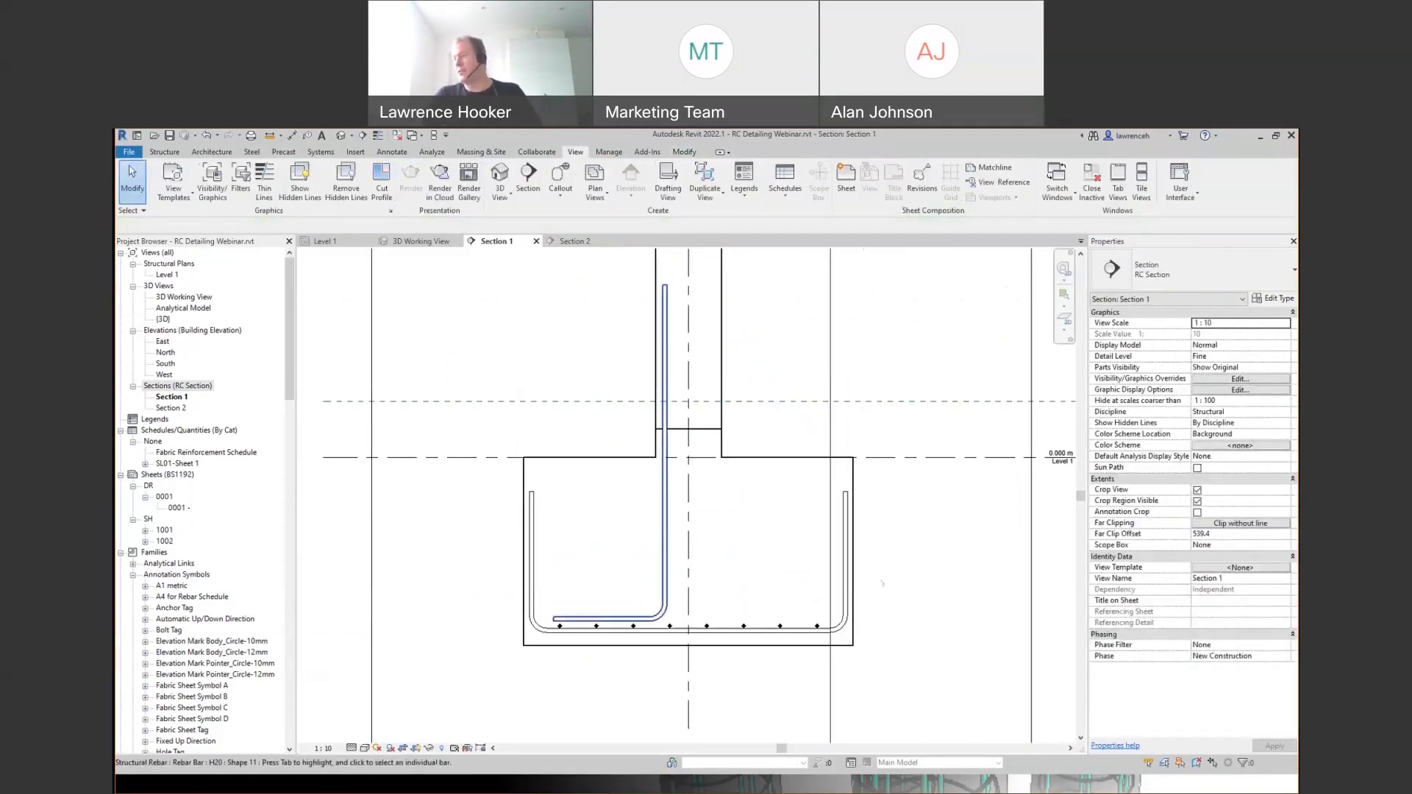
# - Edit the L-shaped bar's constraints so its bottom leg sits on the footing bars shown in cross-section
pyautogui.click(665, 507)
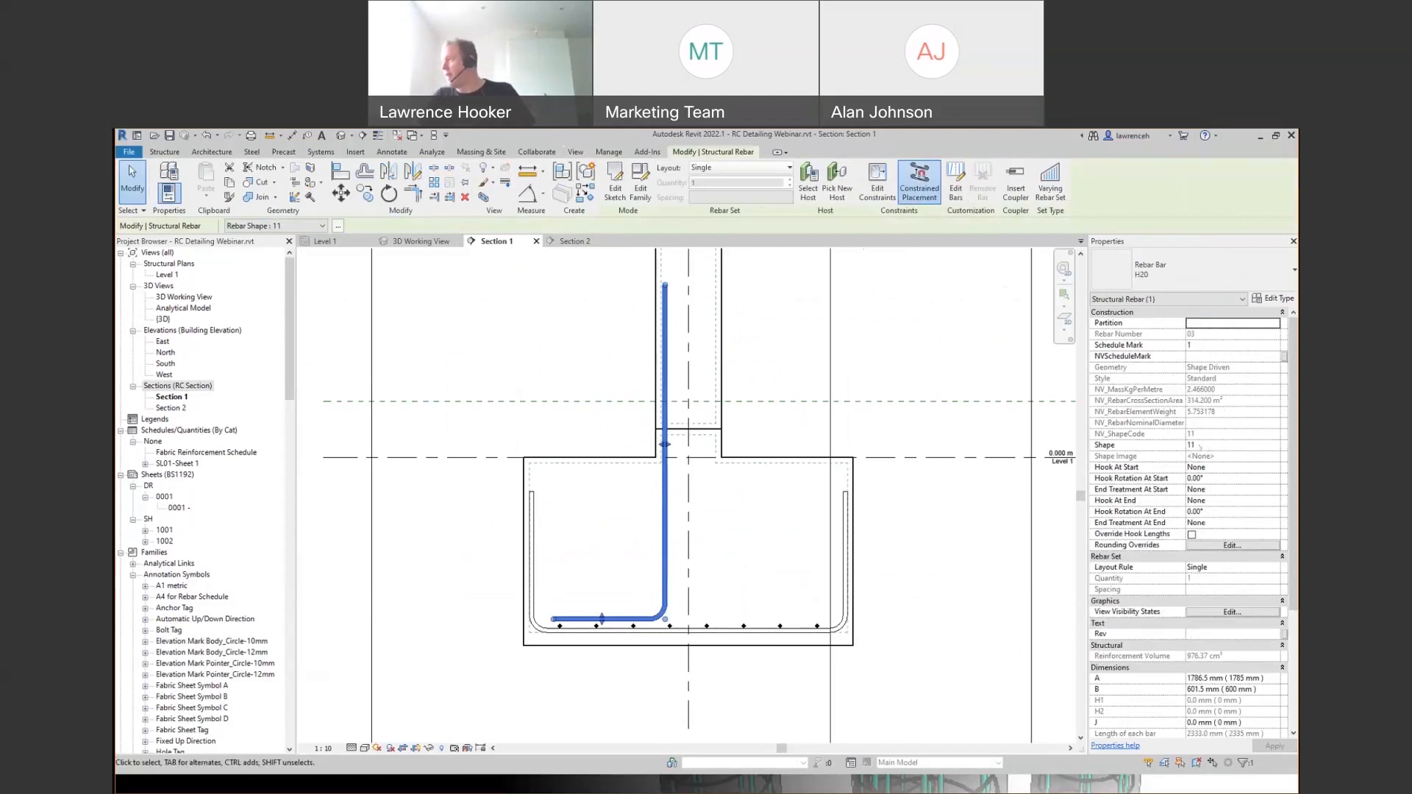
pyautogui.scroll(-2, 1172, 634)
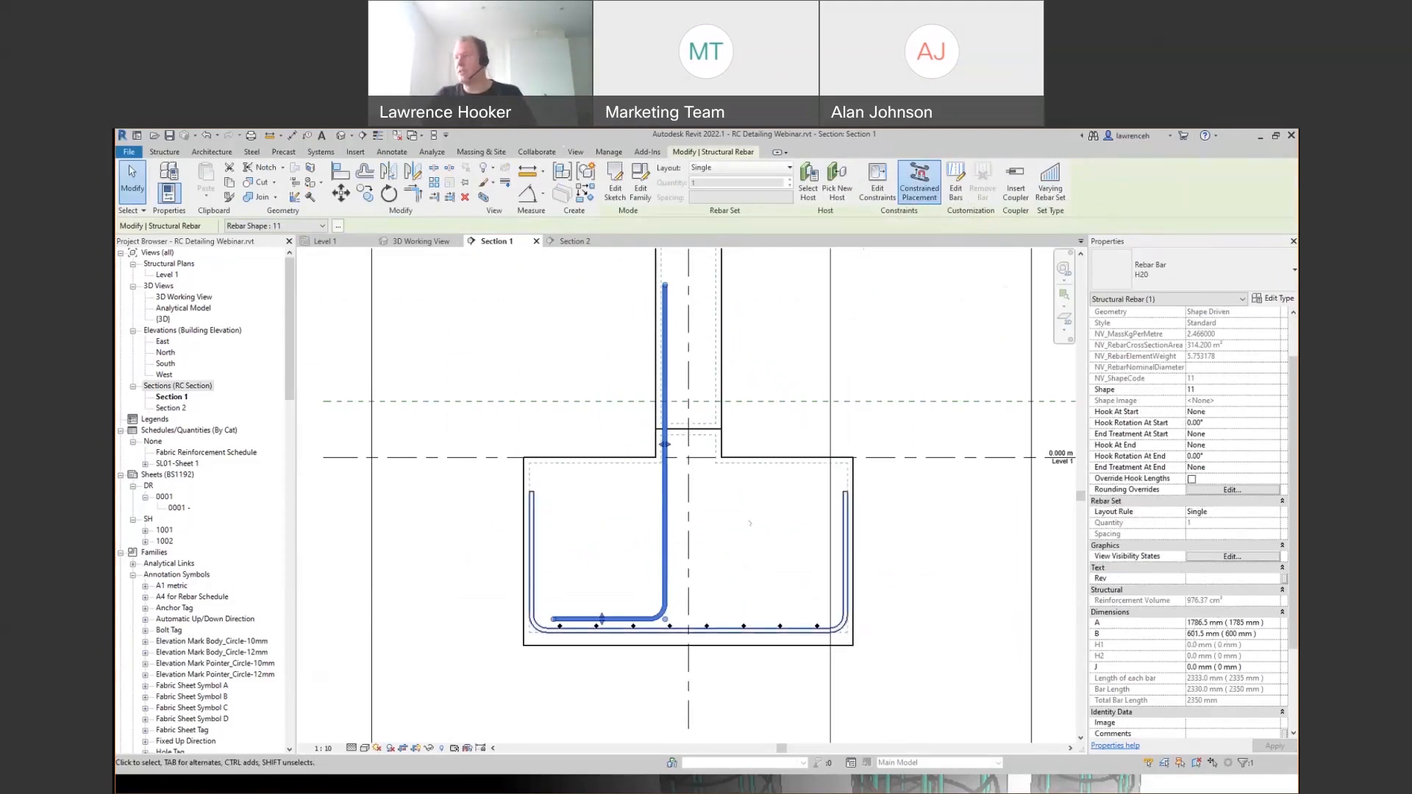
pyautogui.scroll(1, 684, 380)
pyautogui.moveTo(829, 389); pyautogui.dragTo(869, 372, button='middle')
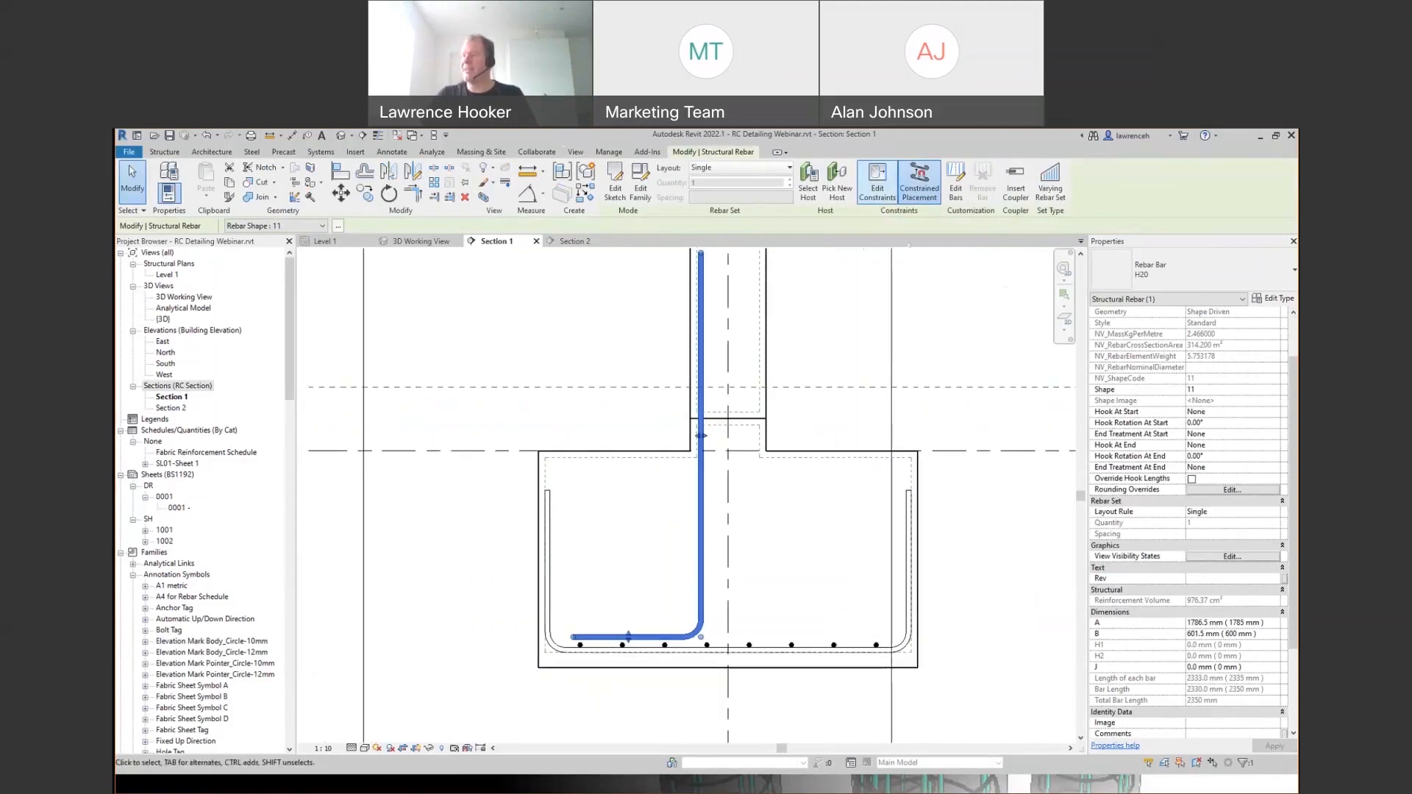
pyautogui.click(887, 187)
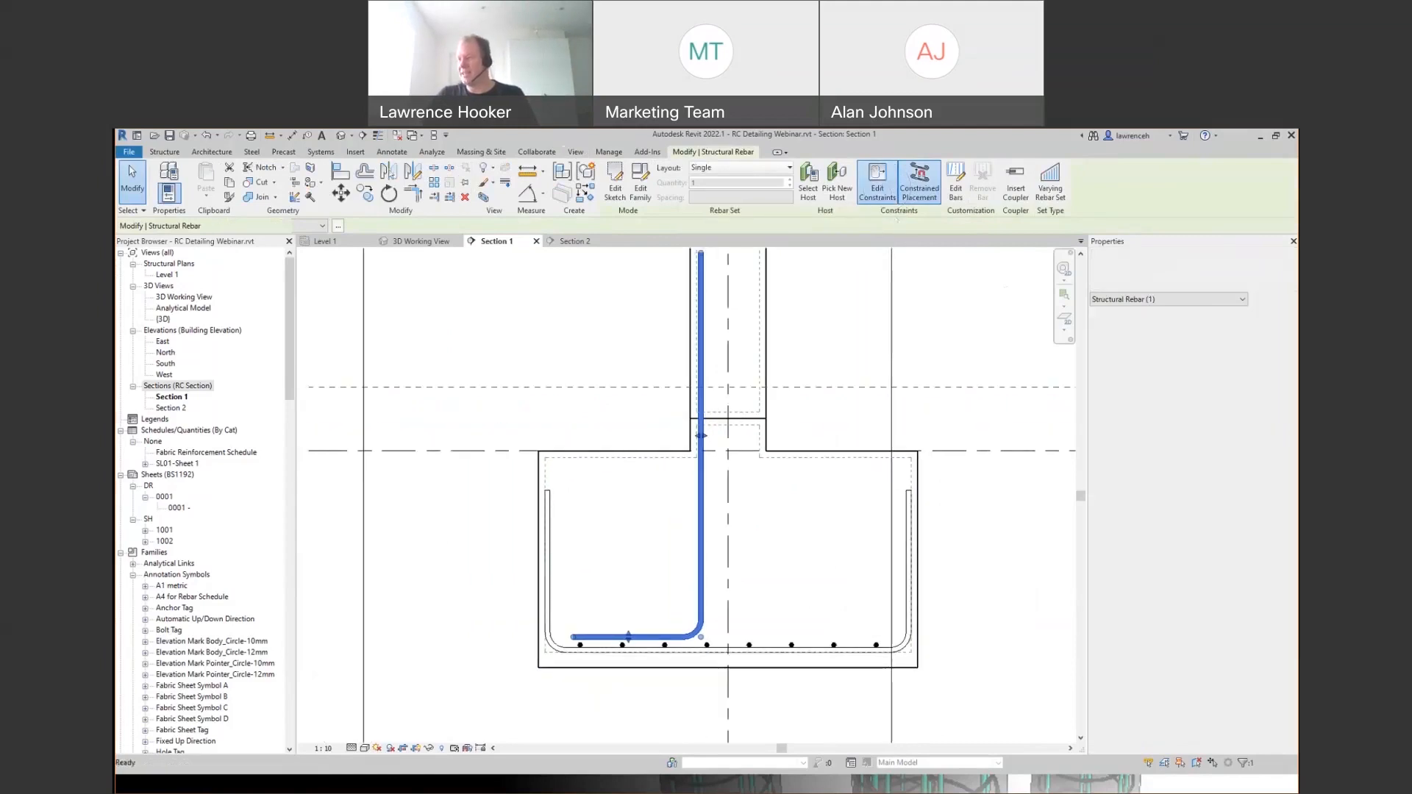
pyautogui.scroll(3, 636, 626)
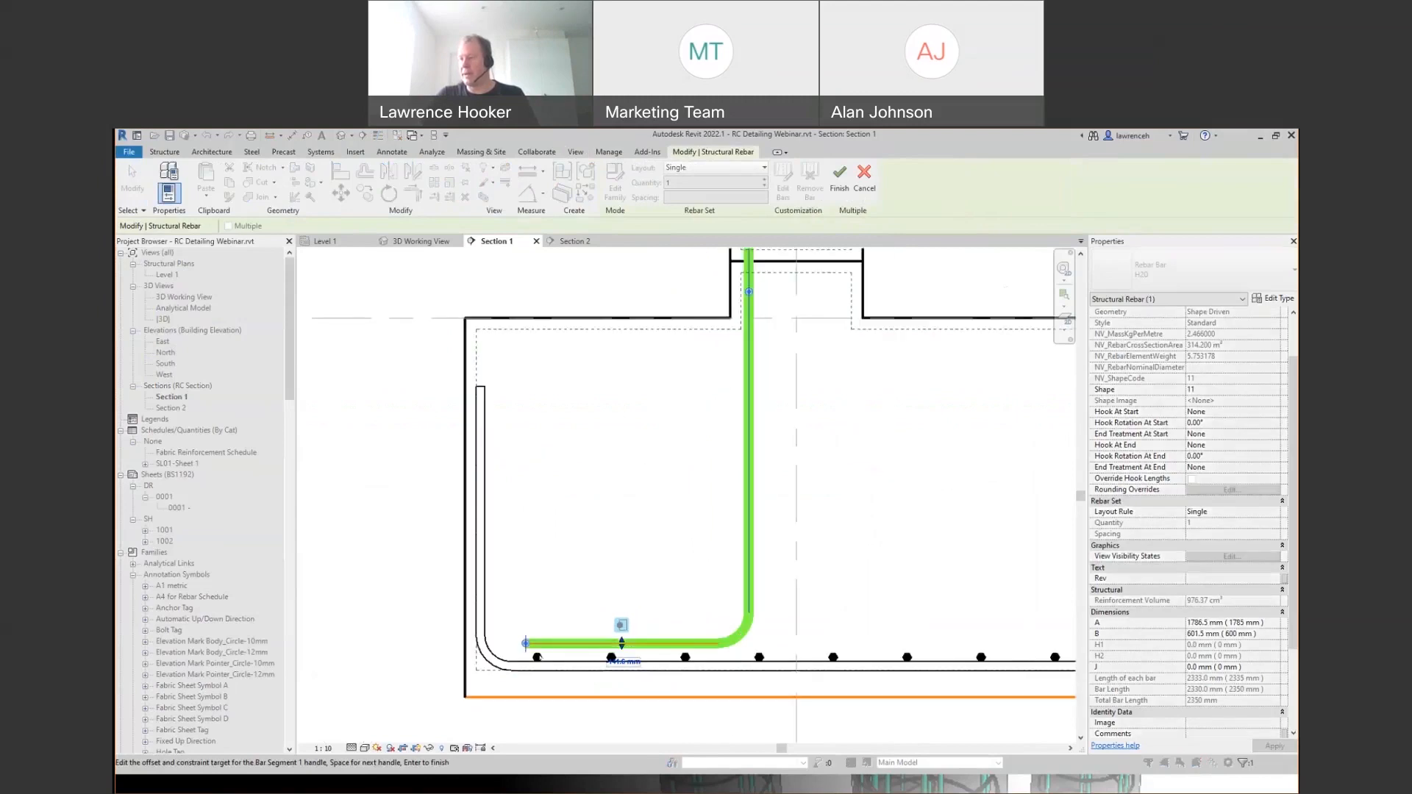
pyautogui.click(649, 658)
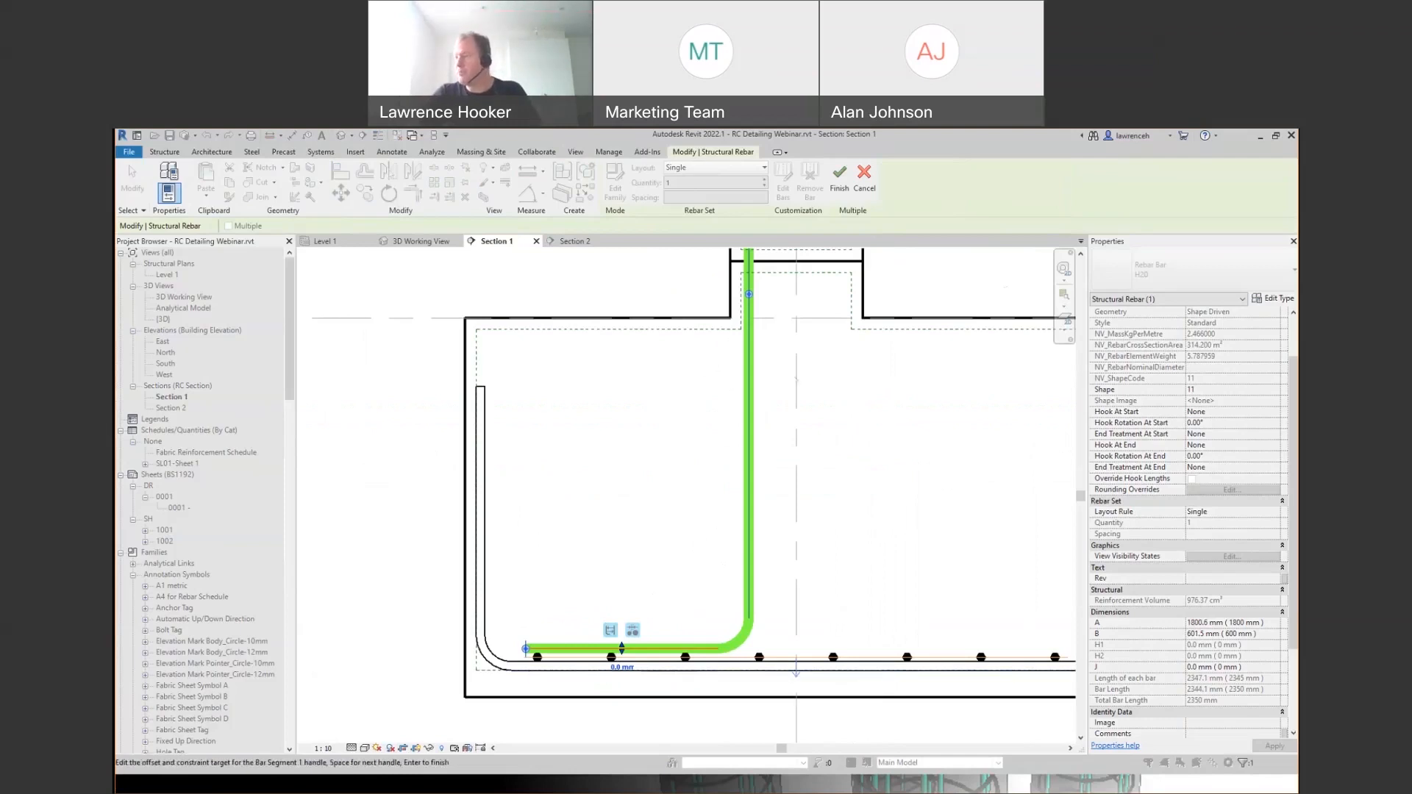
# - Set the constraint offset of the starter bar's vertical leg from the concrete cover to 0 mm
pyautogui.scroll(-2, 674, 711)
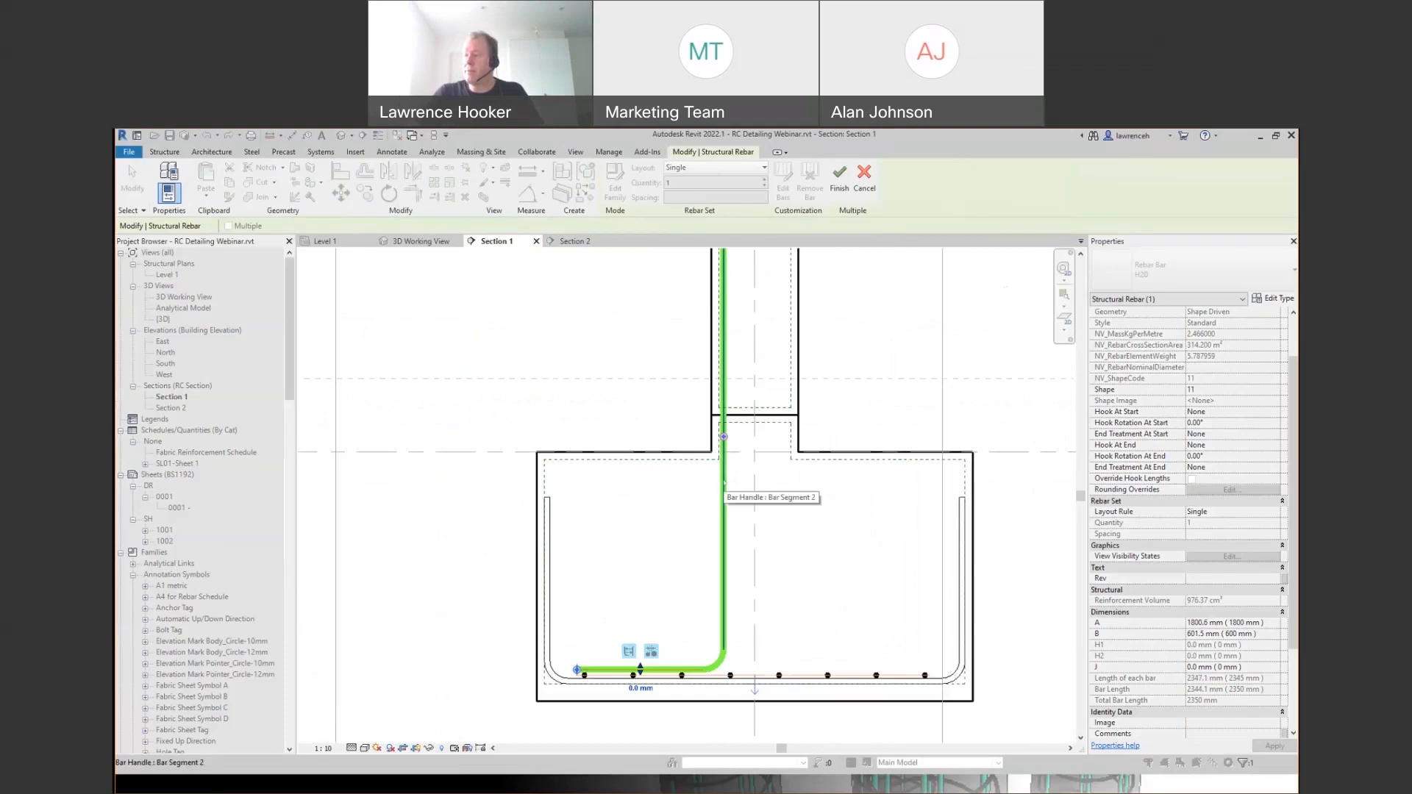
pyautogui.click(724, 436)
pyautogui.scroll(1, 724, 436)
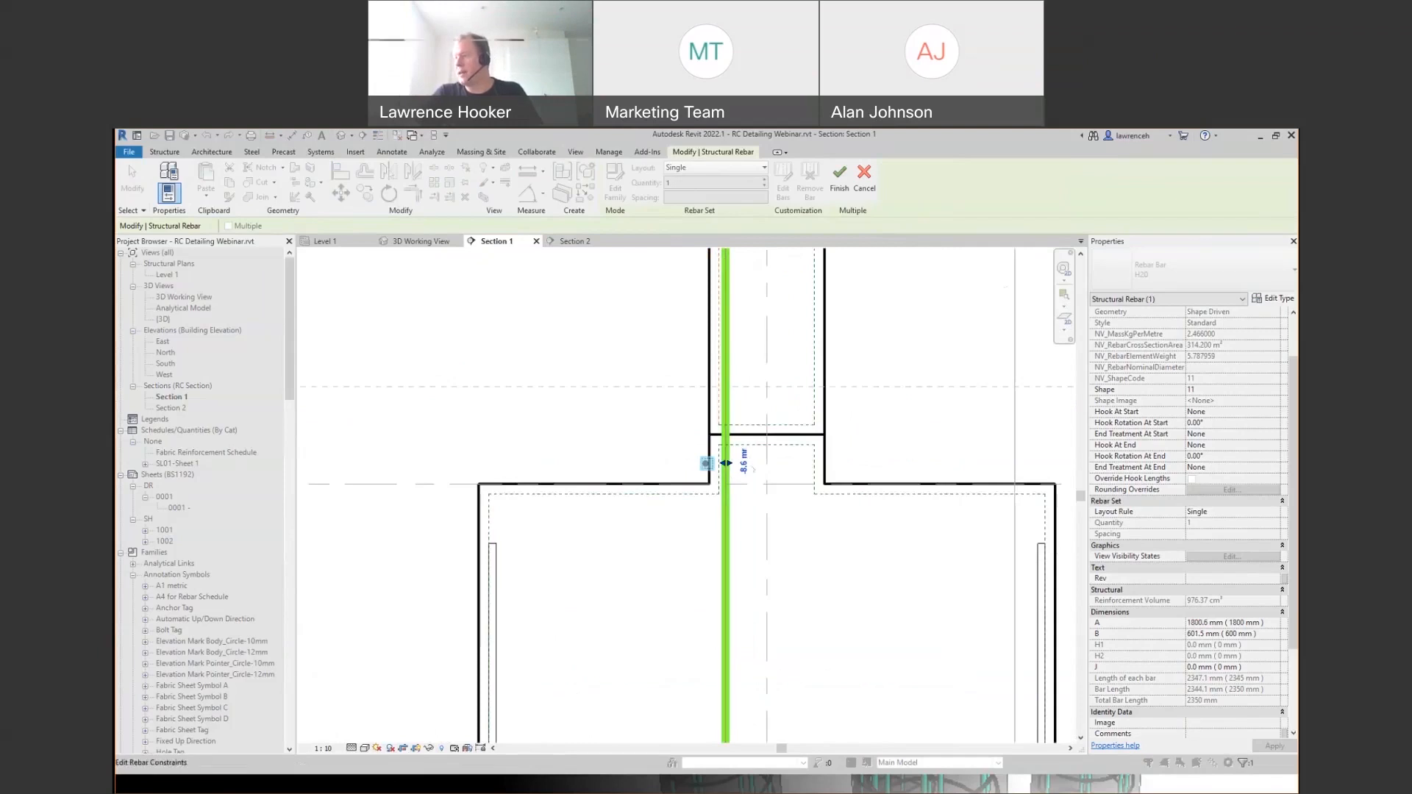
pyautogui.click(743, 460)
pyautogui.write('0')
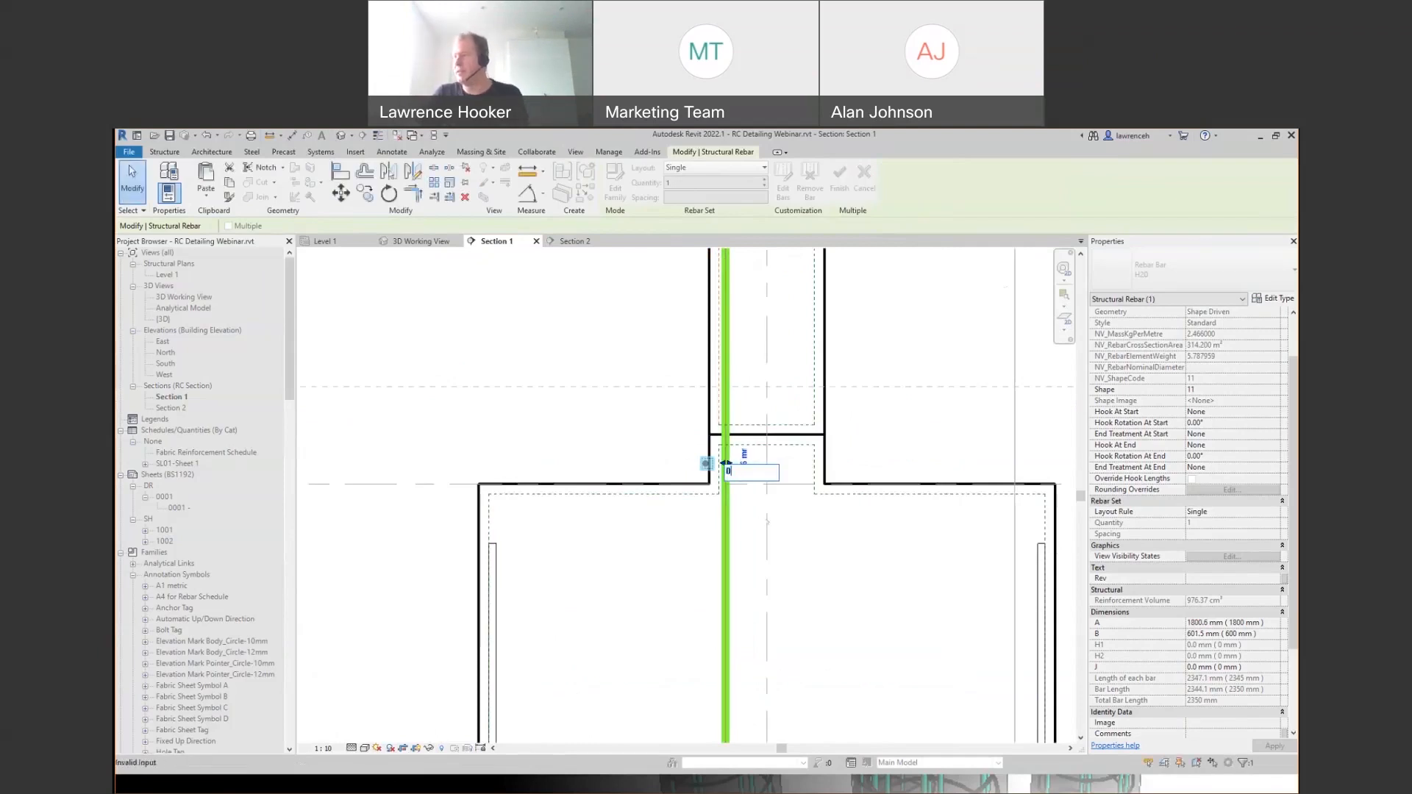
pyautogui.press('Return')
pyautogui.scroll(-4, 741, 355)
pyautogui.scroll(5, 624, 591)
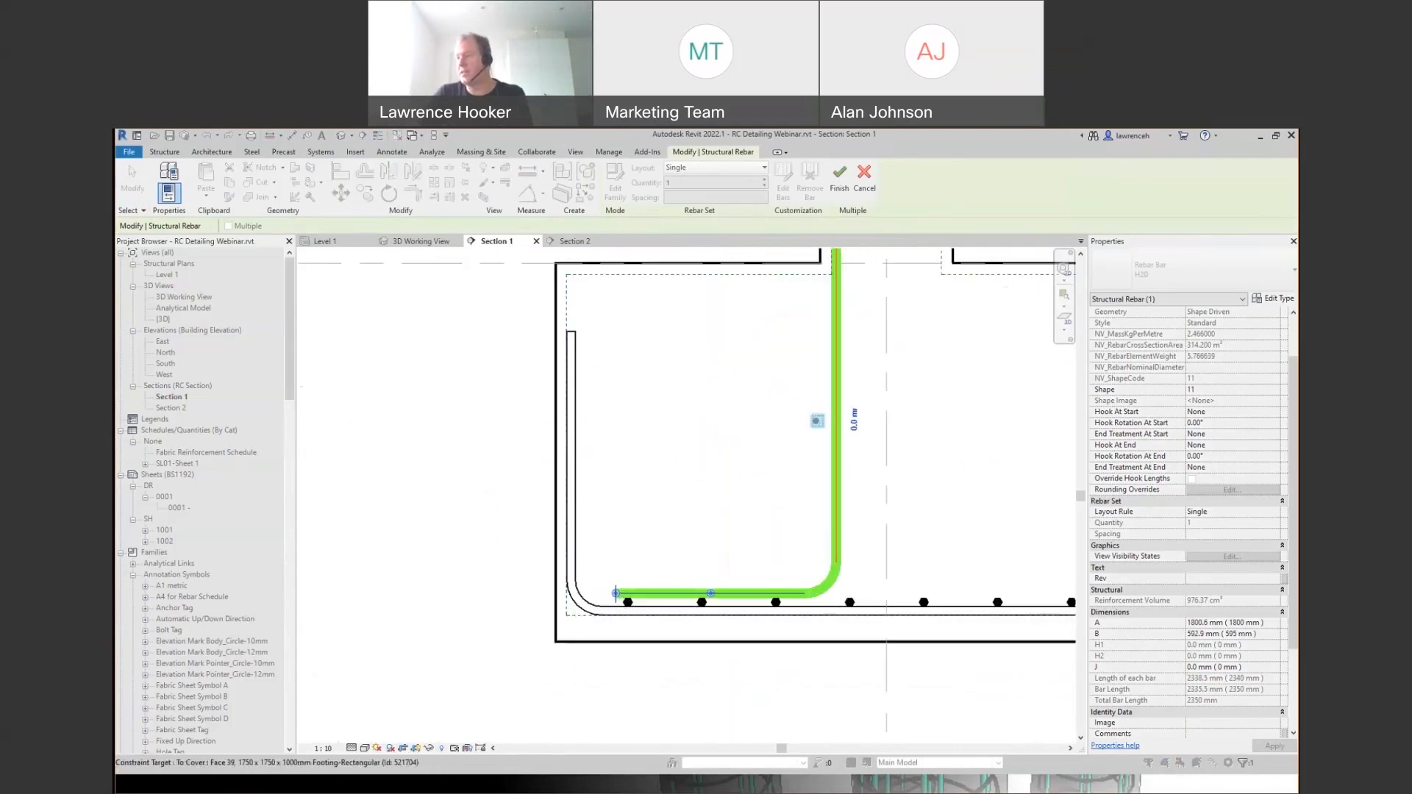
# - Set the constraint offset of the bottom leg's free end from the footing's side face to 150 mm
pyautogui.click(566, 456)
pyautogui.click(616, 593)
pyautogui.click(598, 589)
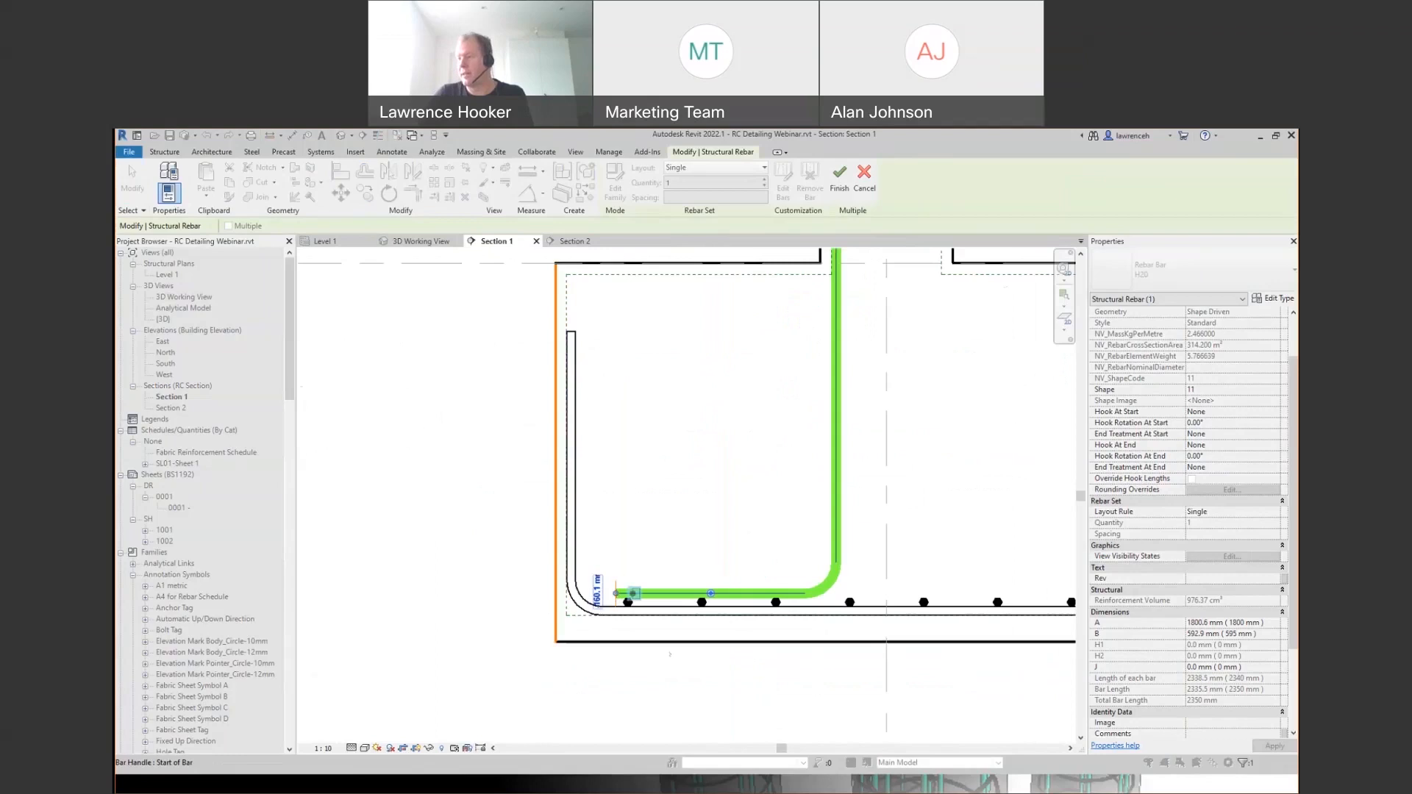
pyautogui.click(597, 591)
pyautogui.write('-150')
pyautogui.press('Return')
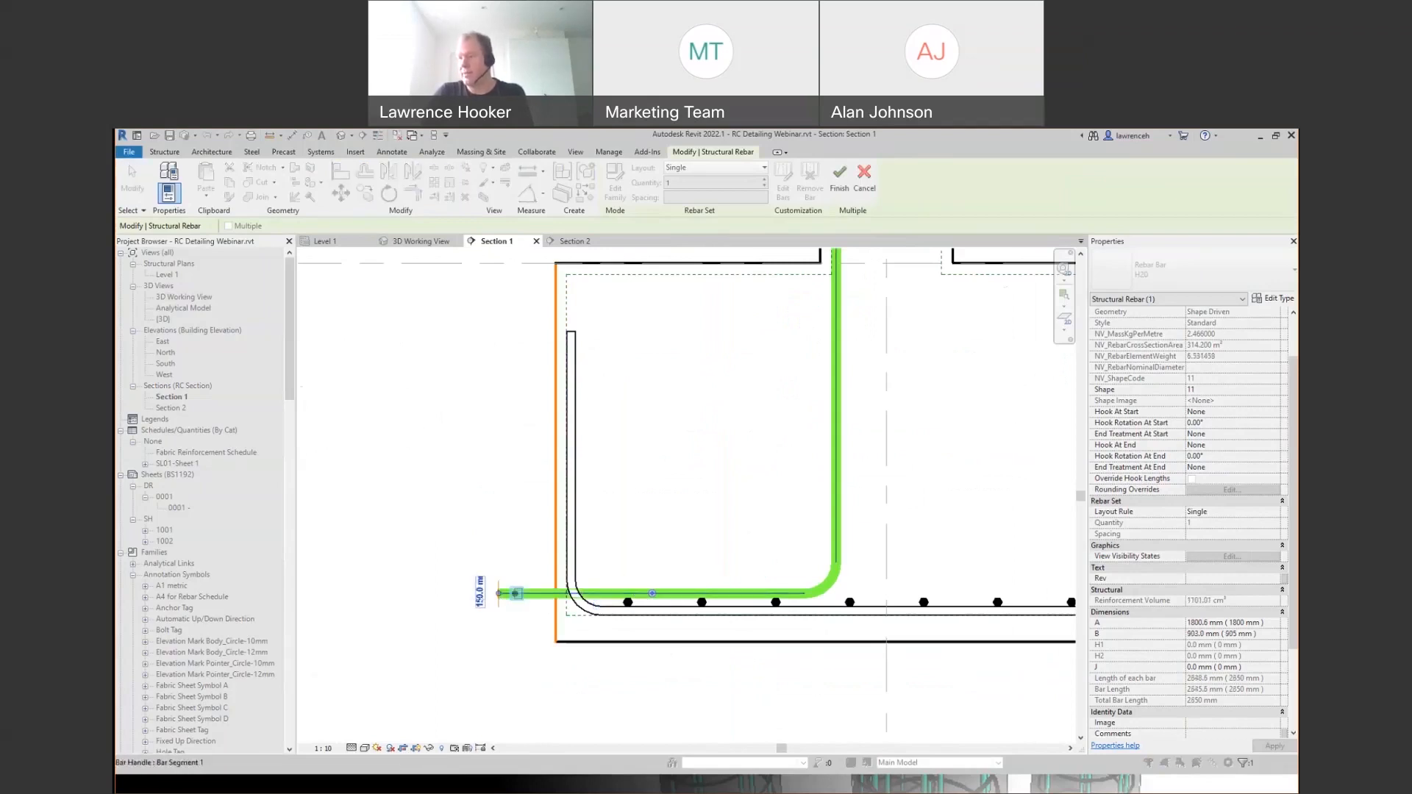
pyautogui.click(479, 592)
pyautogui.write('150')
pyautogui.press('Return')
# - Set the constraint offset of the starter bar's upper end from the column-base joint face using the formula =20*40
pyautogui.scroll(-1, 682, 483)
pyautogui.moveTo(731, 458); pyautogui.dragTo(698, 516, button='middle')
pyautogui.scroll(-2, 690, 523)
pyautogui.moveTo(848, 486); pyautogui.dragTo(816, 658, button='middle')
pyautogui.scroll(-1, 828, 445)
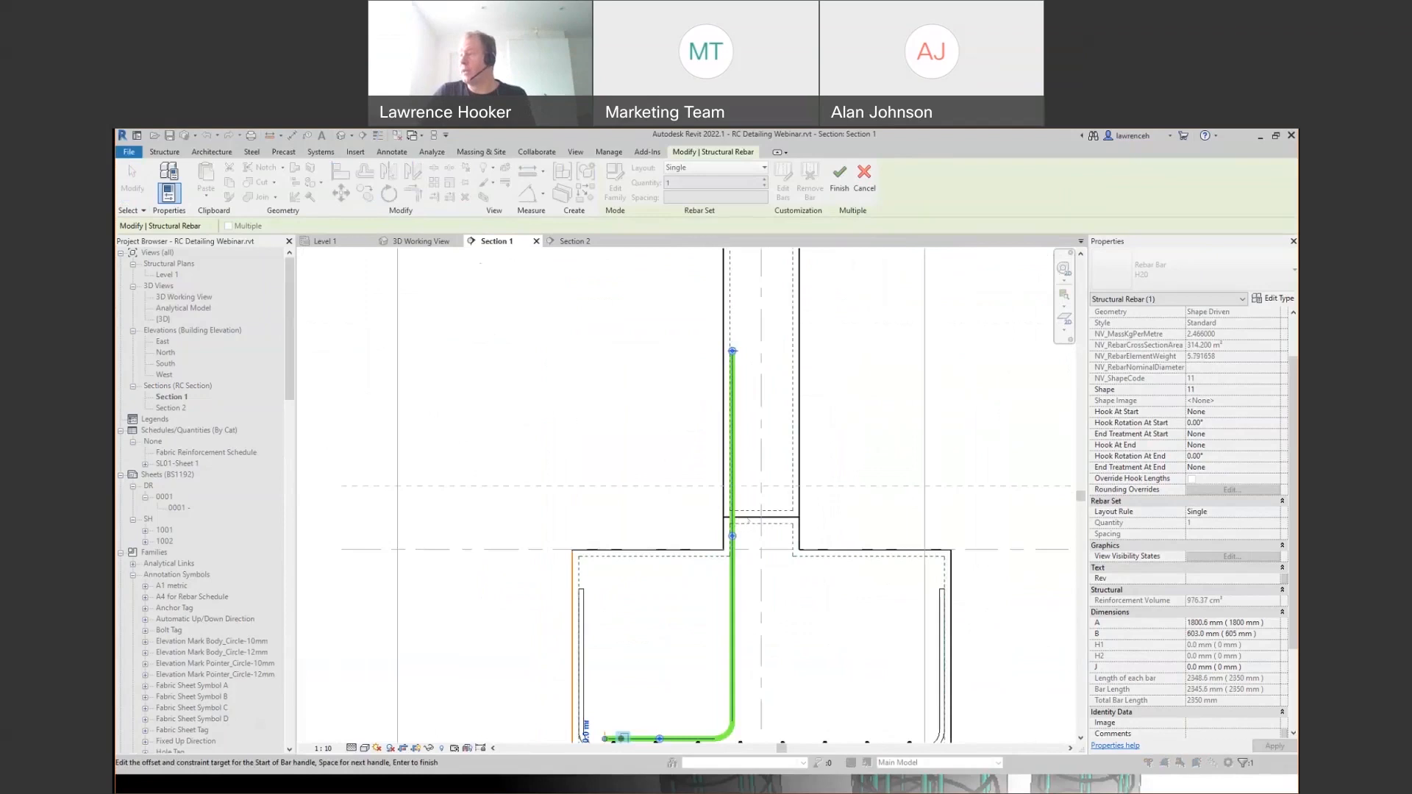
pyautogui.press('space')
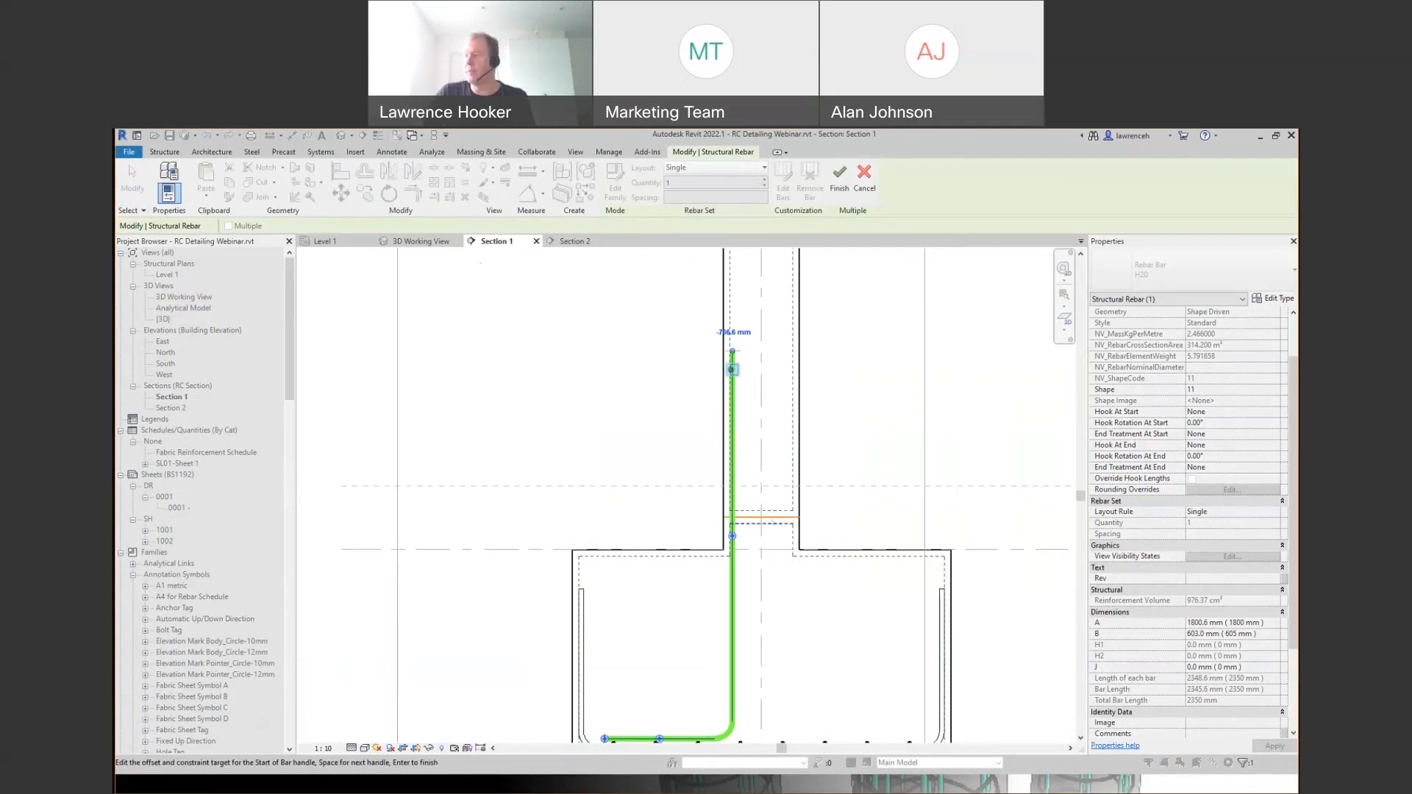
pyautogui.press('space')
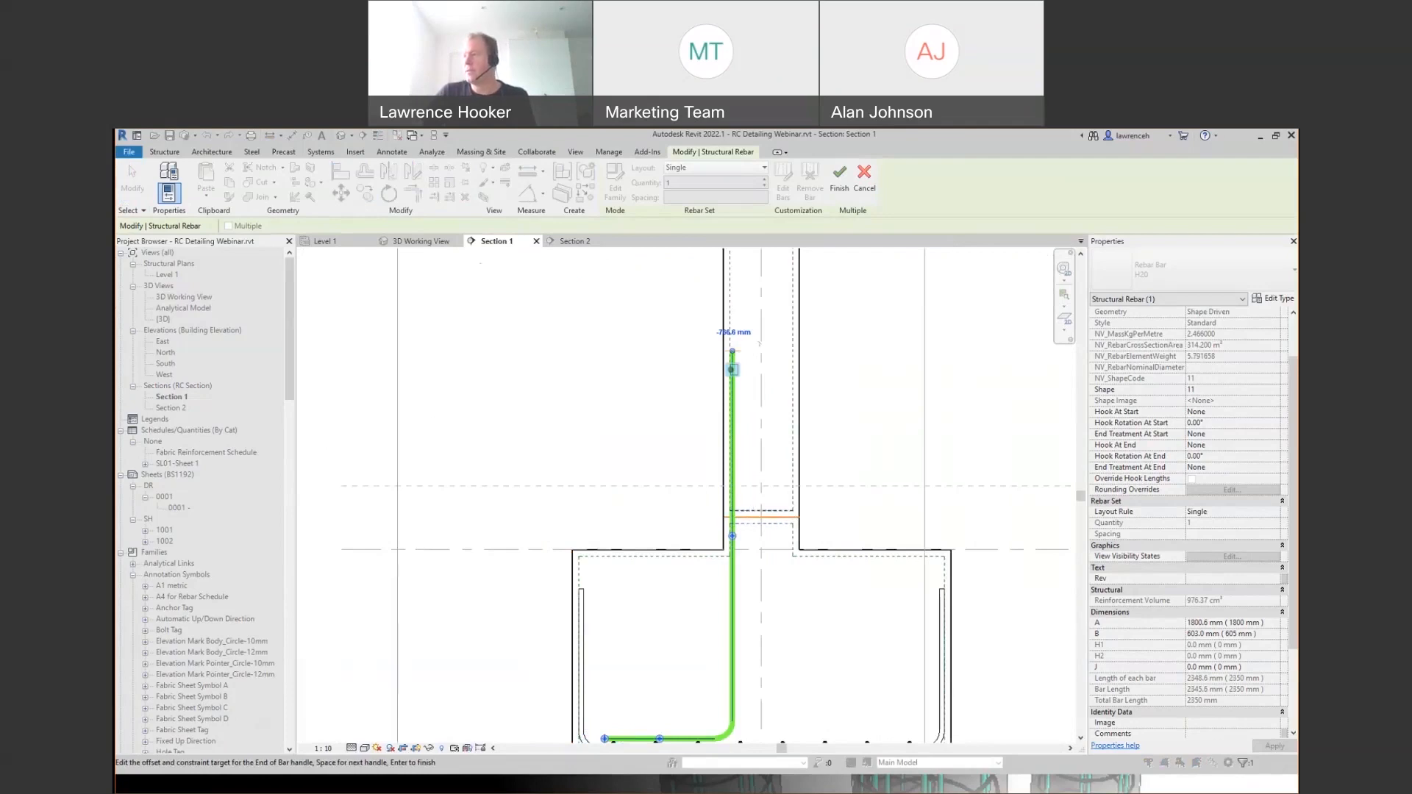
pyautogui.click(734, 334)
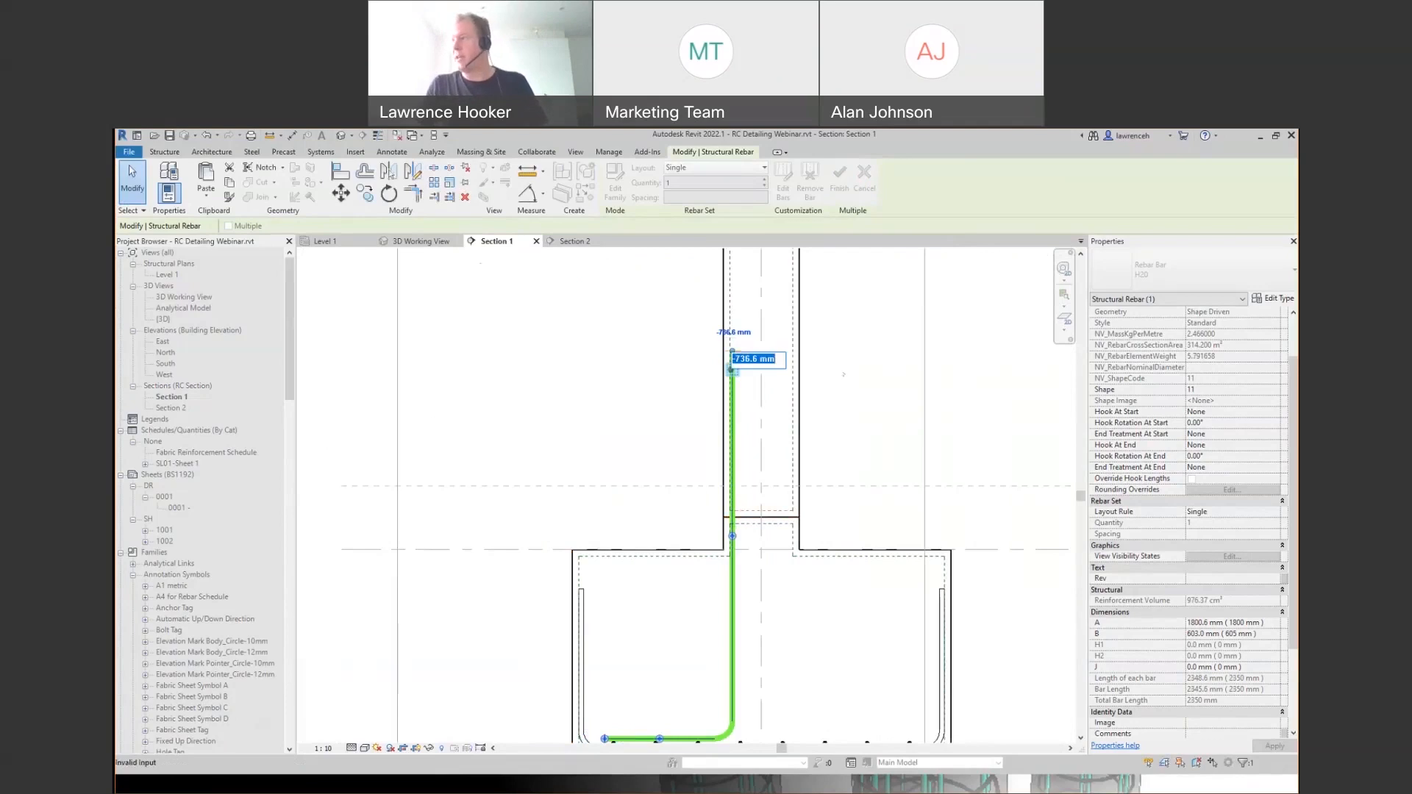
pyautogui.write('=20')
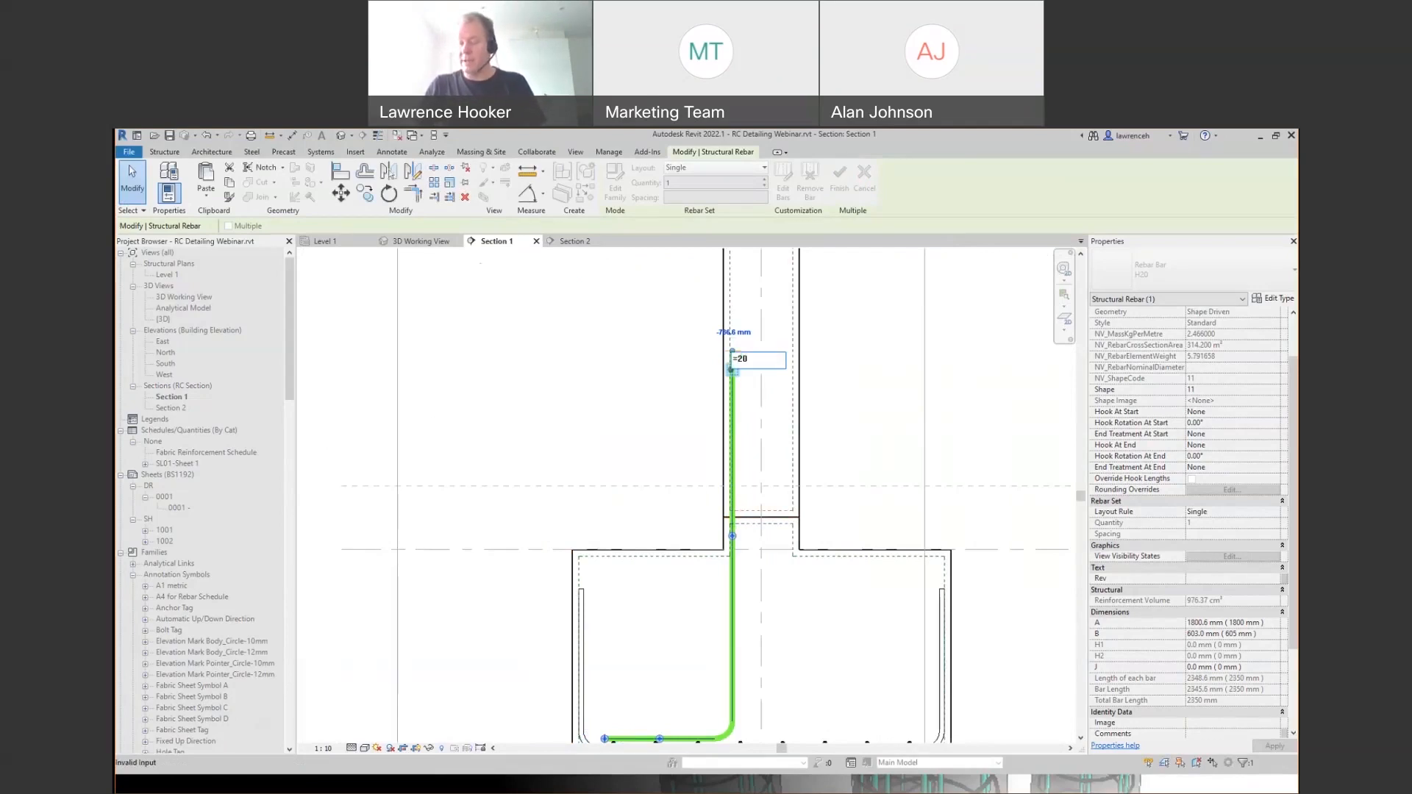
pyautogui.write('*40')
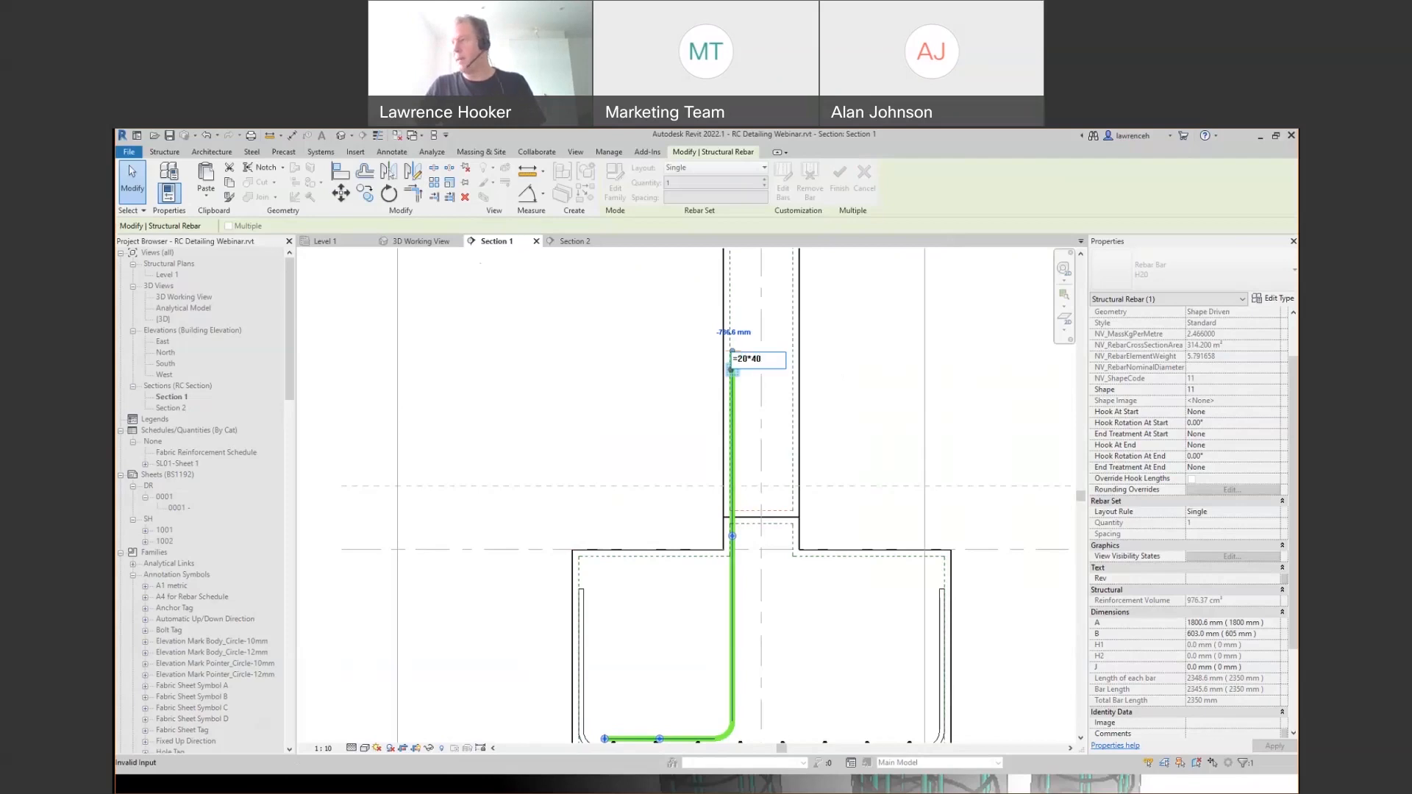
pyautogui.press('Return')
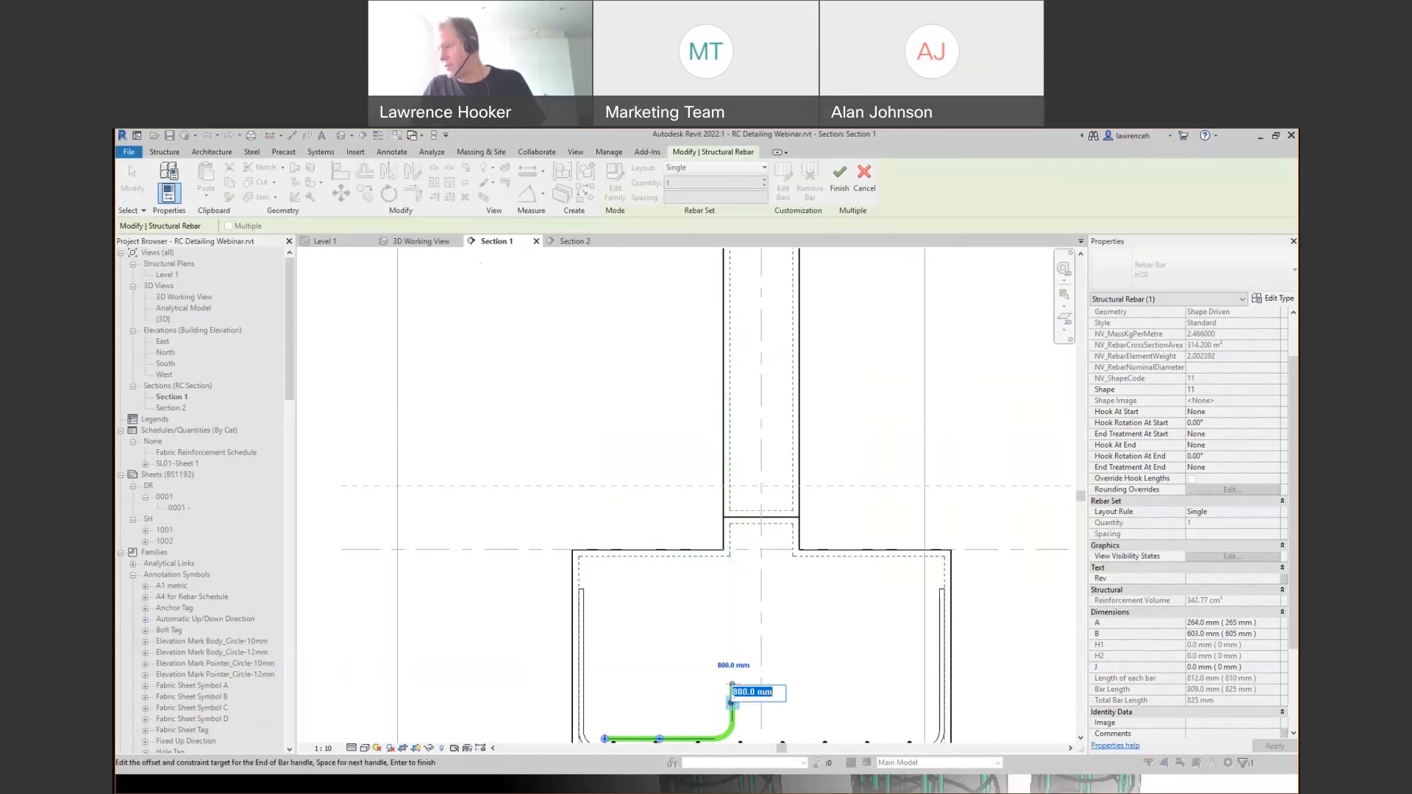
# - Reverse the upper-end offset to -800 mm so the bar extends up into the column, and finish editing the constraints
pyautogui.press('Return')
pyautogui.press('Left')
pyautogui.write('-')
pyautogui.press('Return')
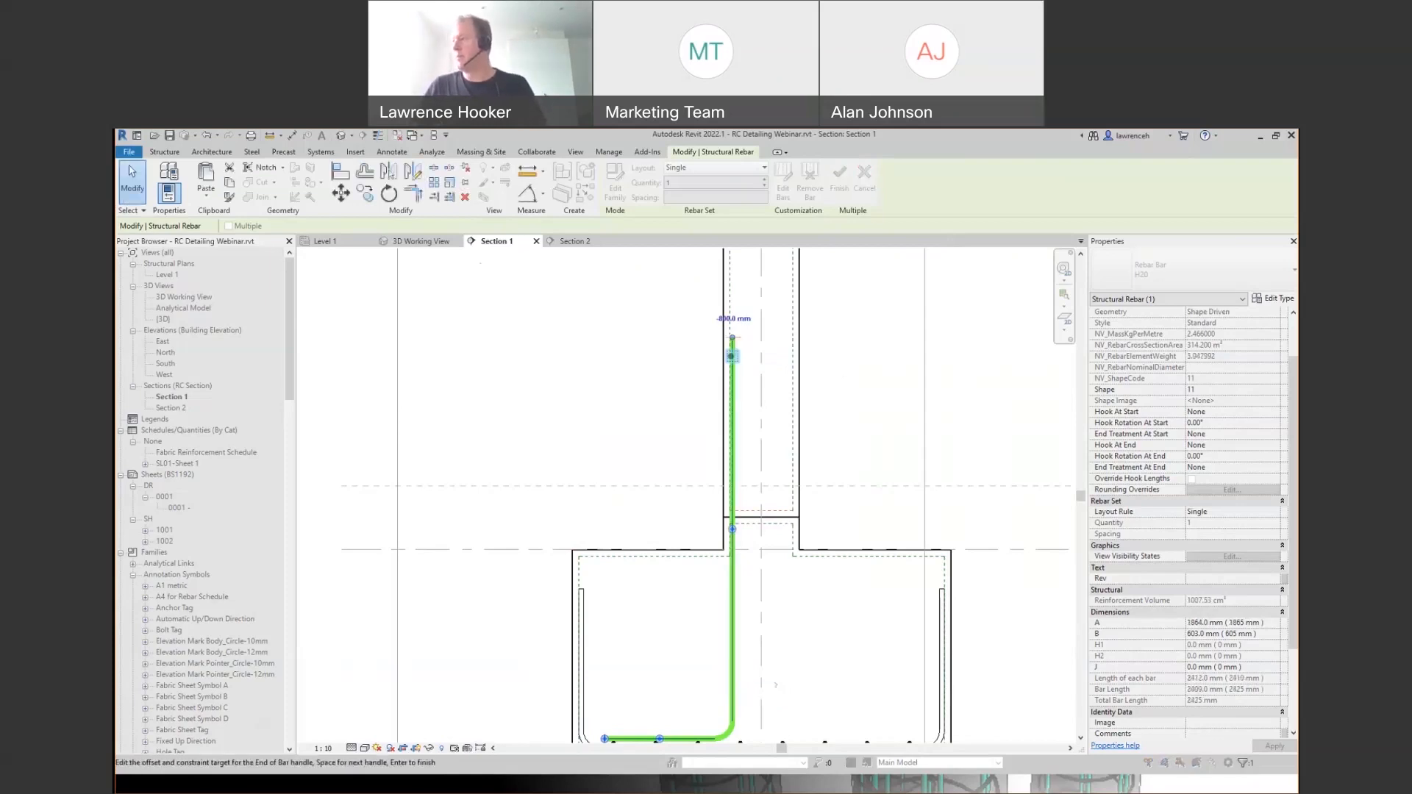
pyautogui.scroll(-1, 764, 419)
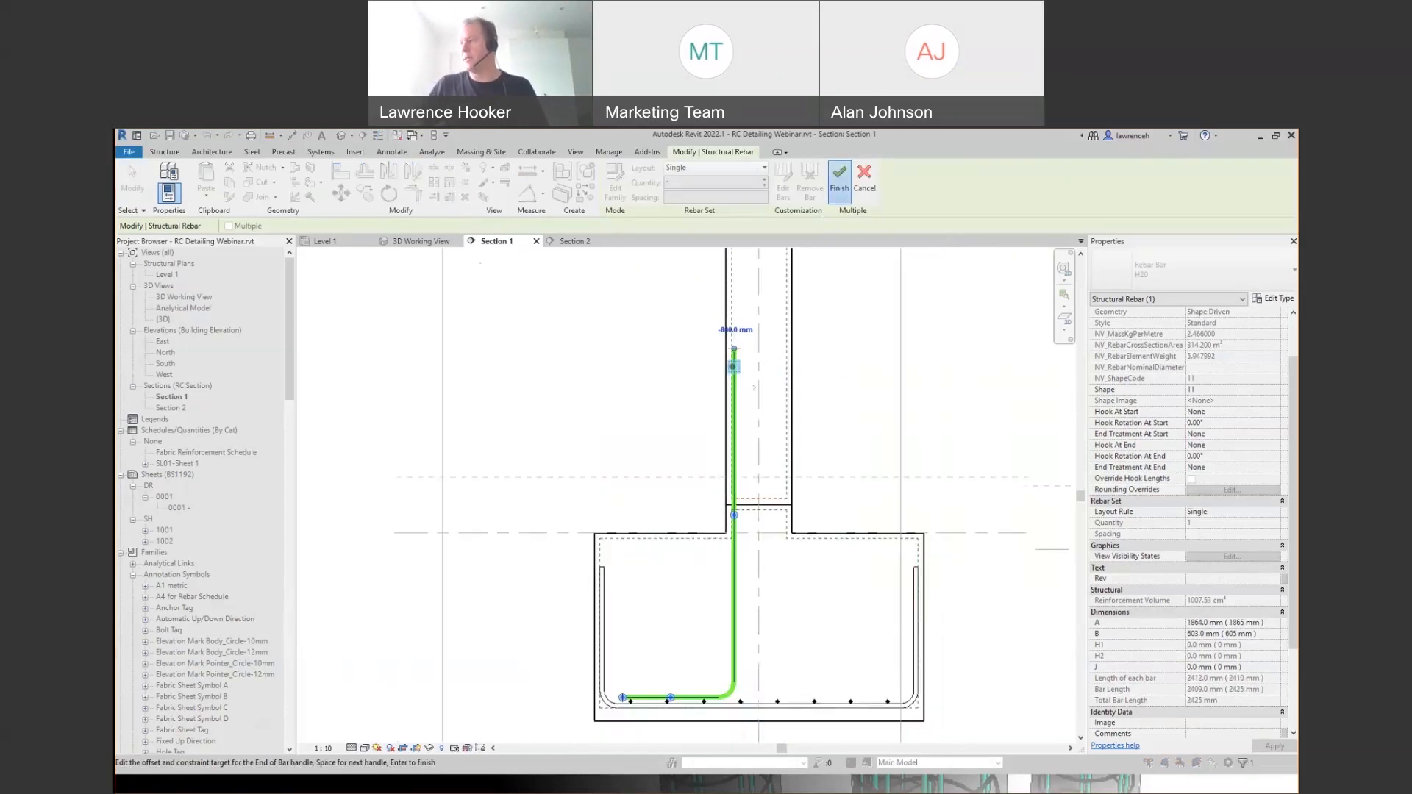
pyautogui.click(839, 176)
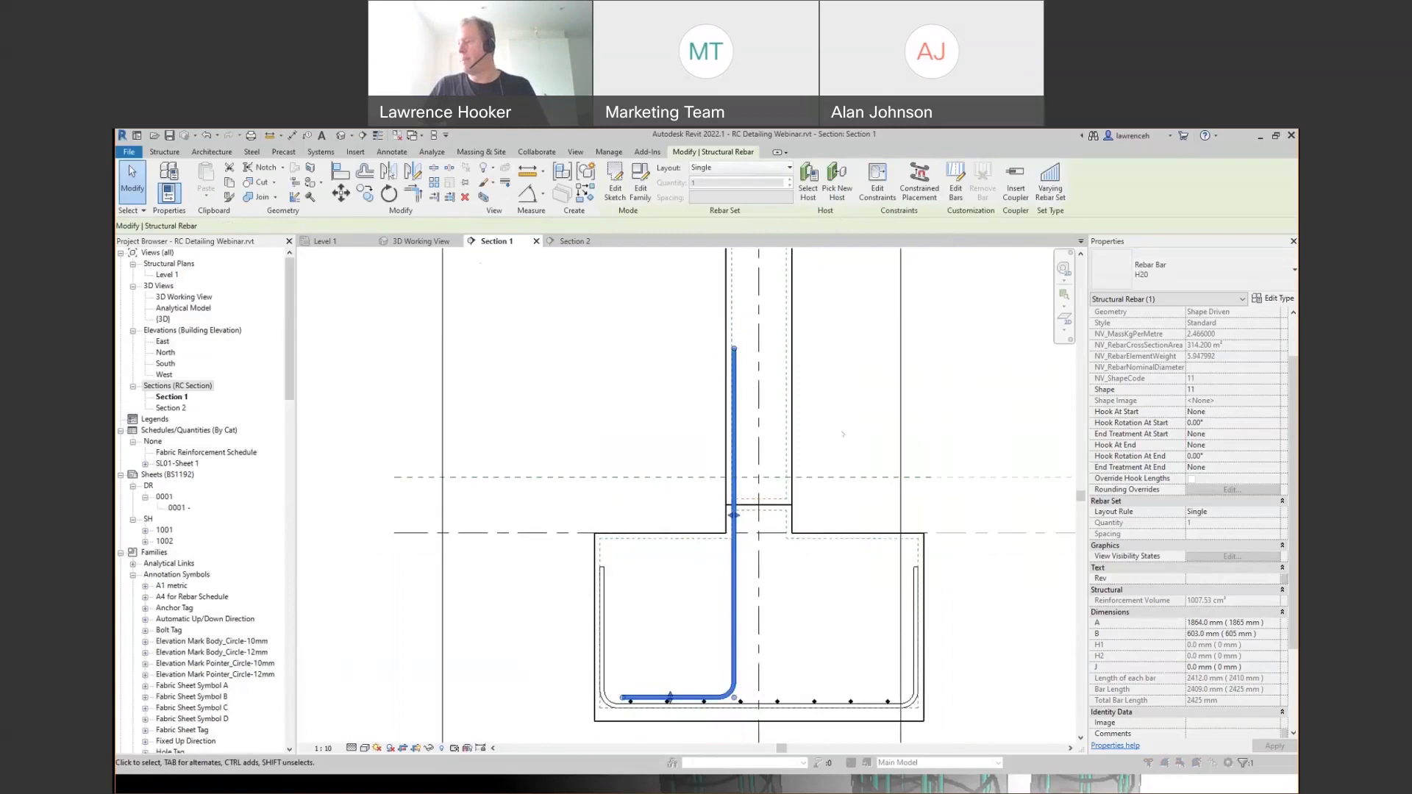
# - Mirror a copy of the L-shaped starter bar about the column's vertical centreline in Section 1
pyautogui.moveTo(818, 436); pyautogui.dragTo(673, 422, button='middle')
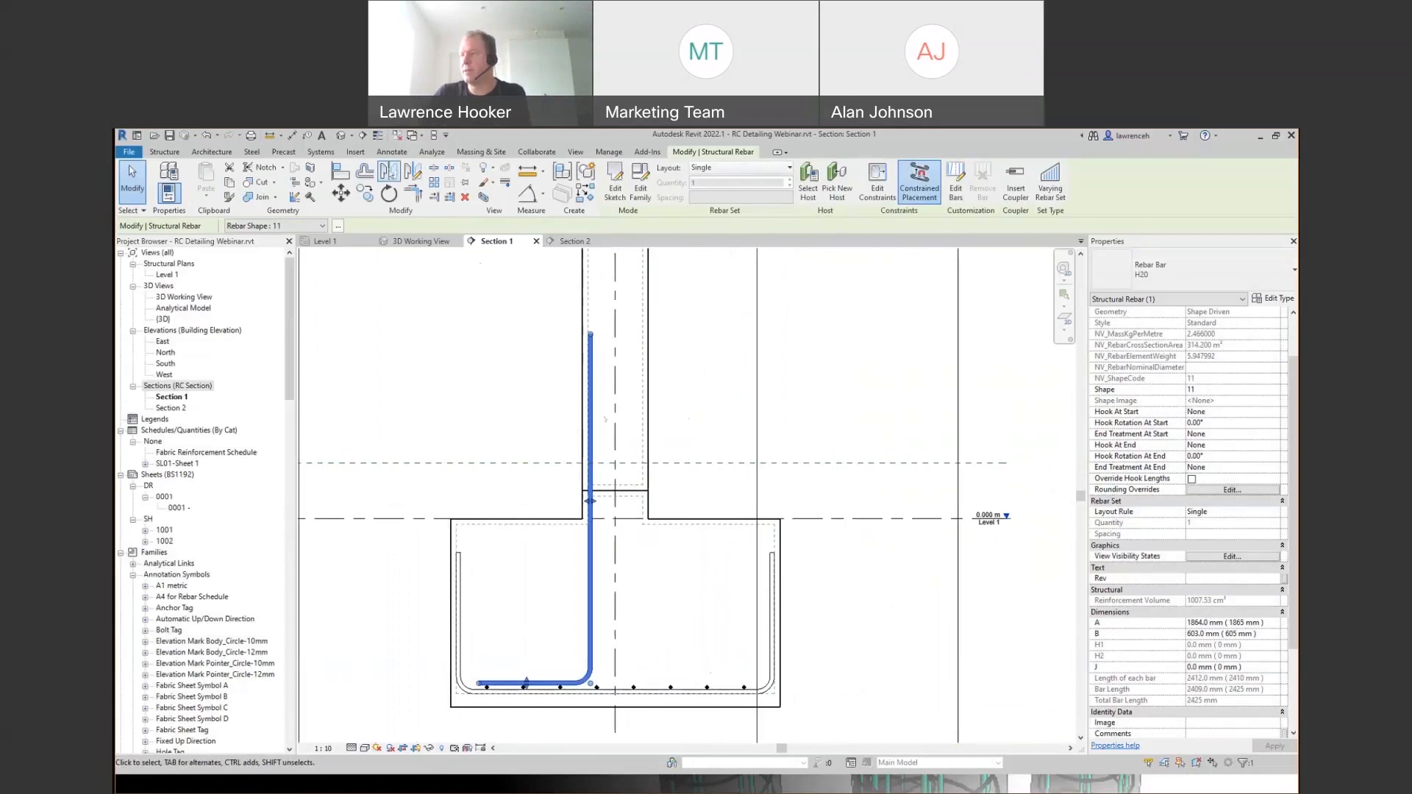
pyautogui.click(389, 171)
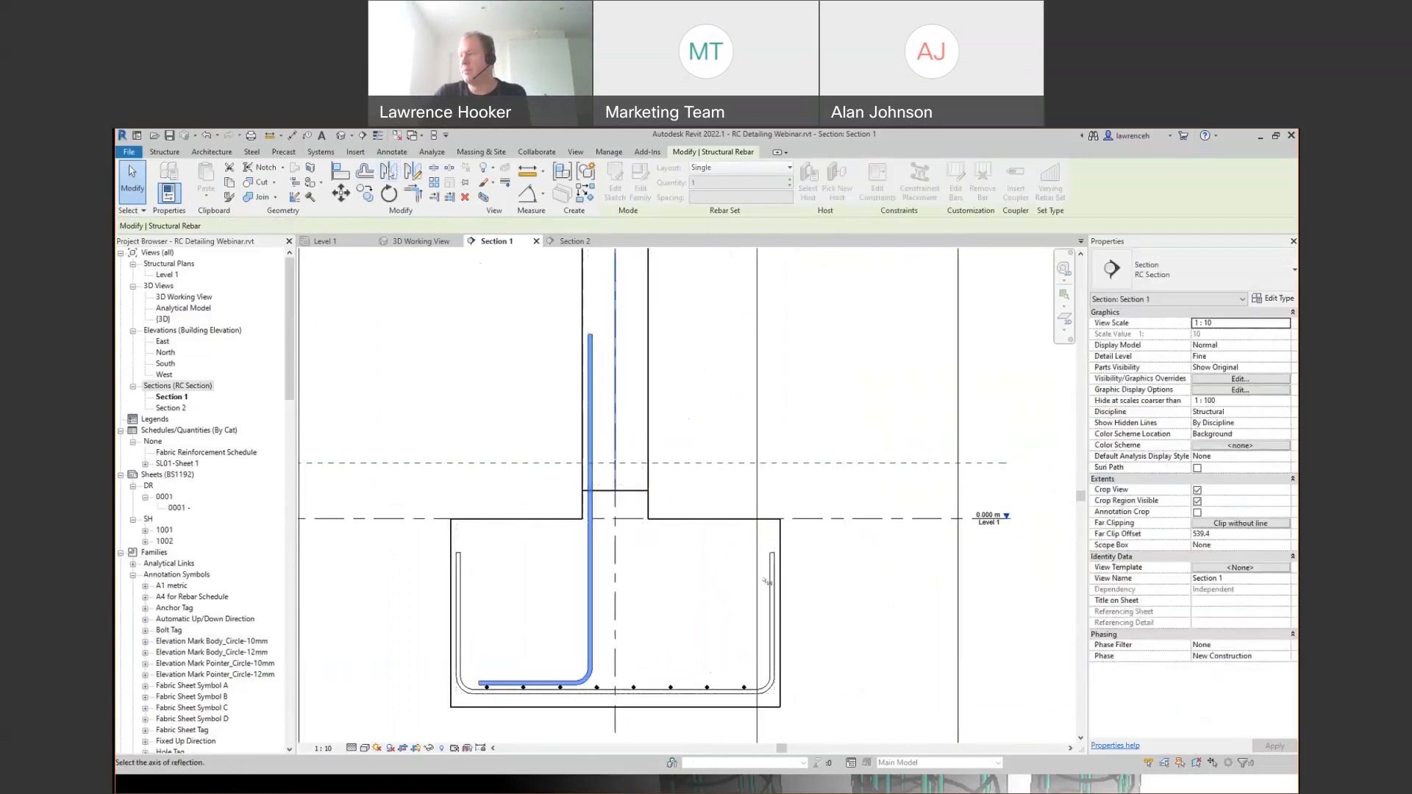
pyautogui.click(615, 434)
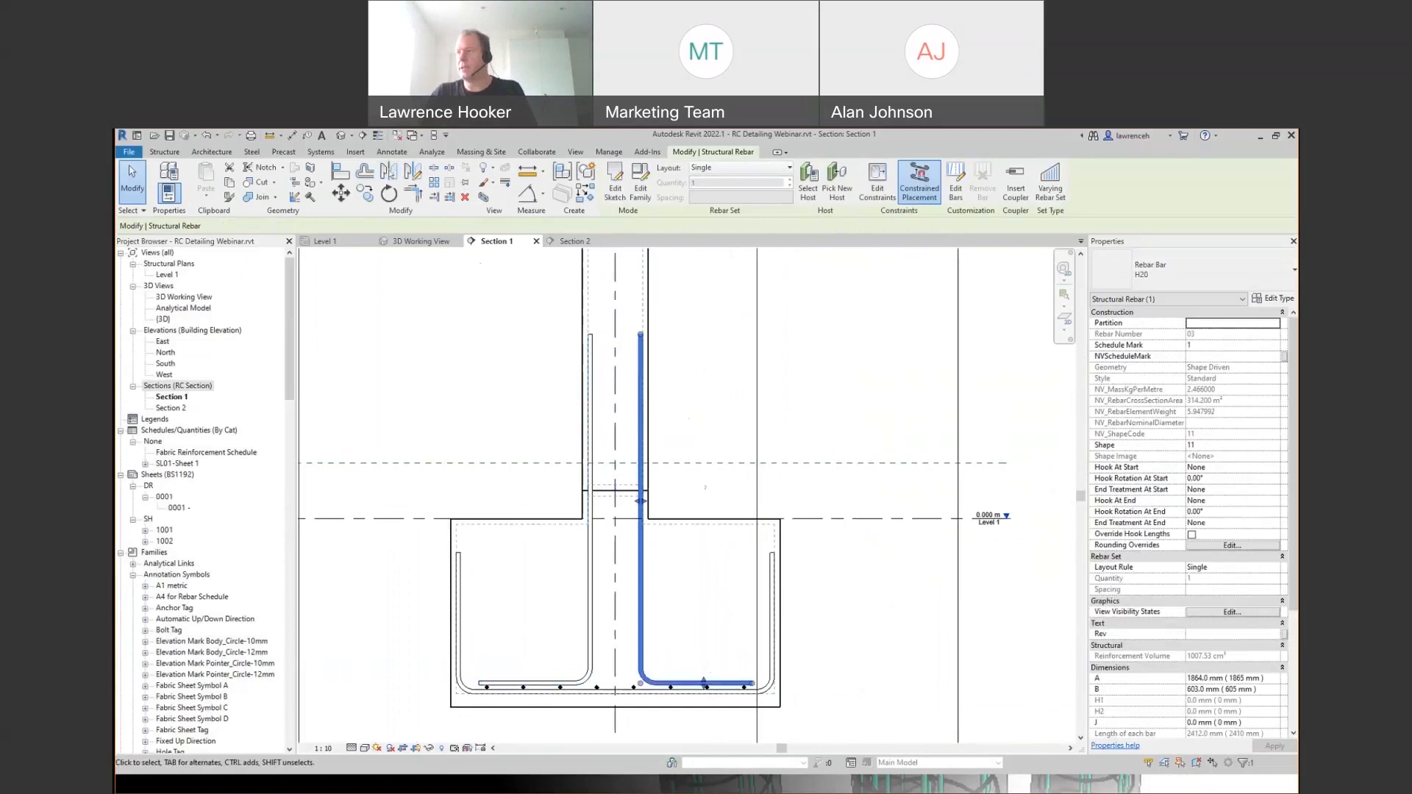
pyautogui.click(778, 380)
pyautogui.scroll(-1, 780, 379)
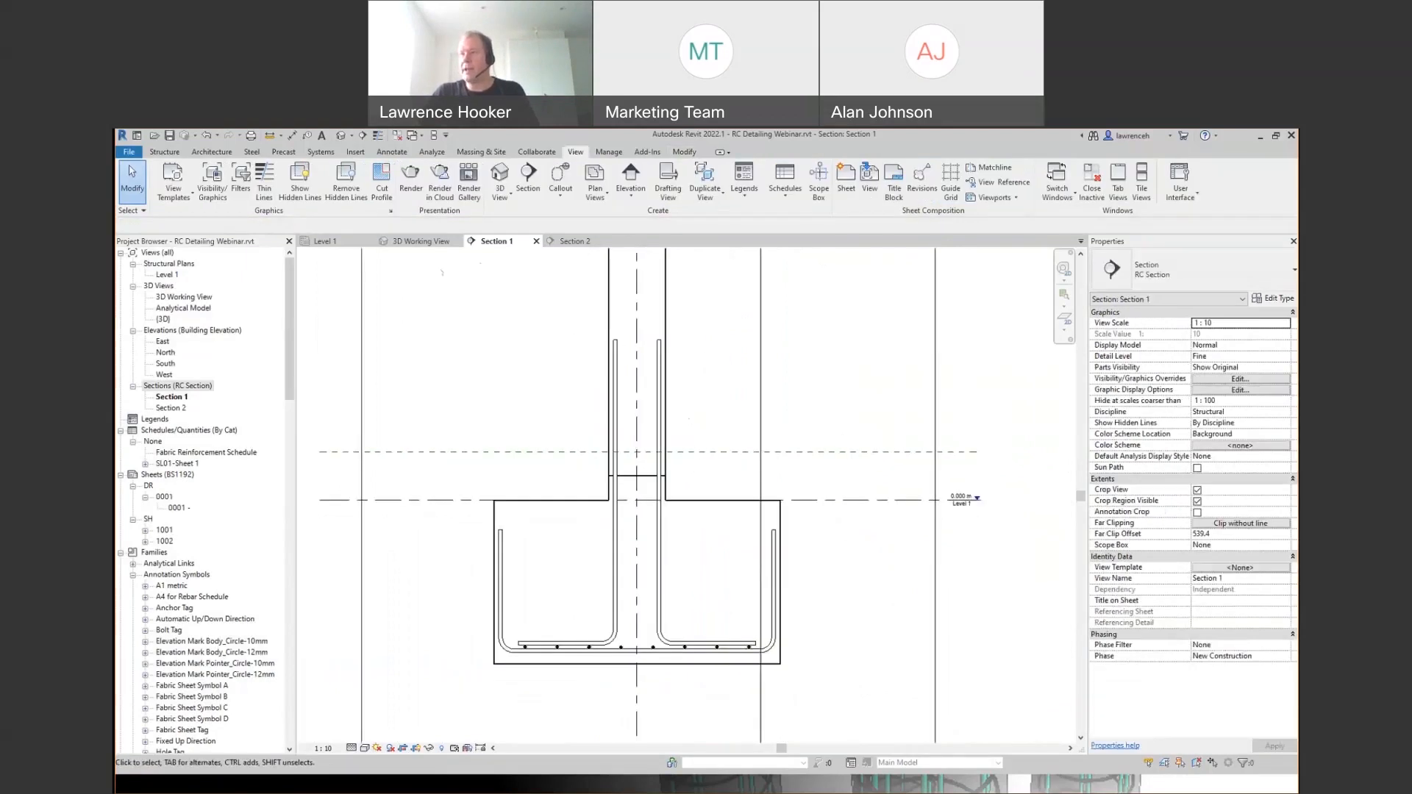
# - In the Level 1 plan, mirror copies of both starter bars about the column's horizontal centreline to the opposite face
pyautogui.click(327, 241)
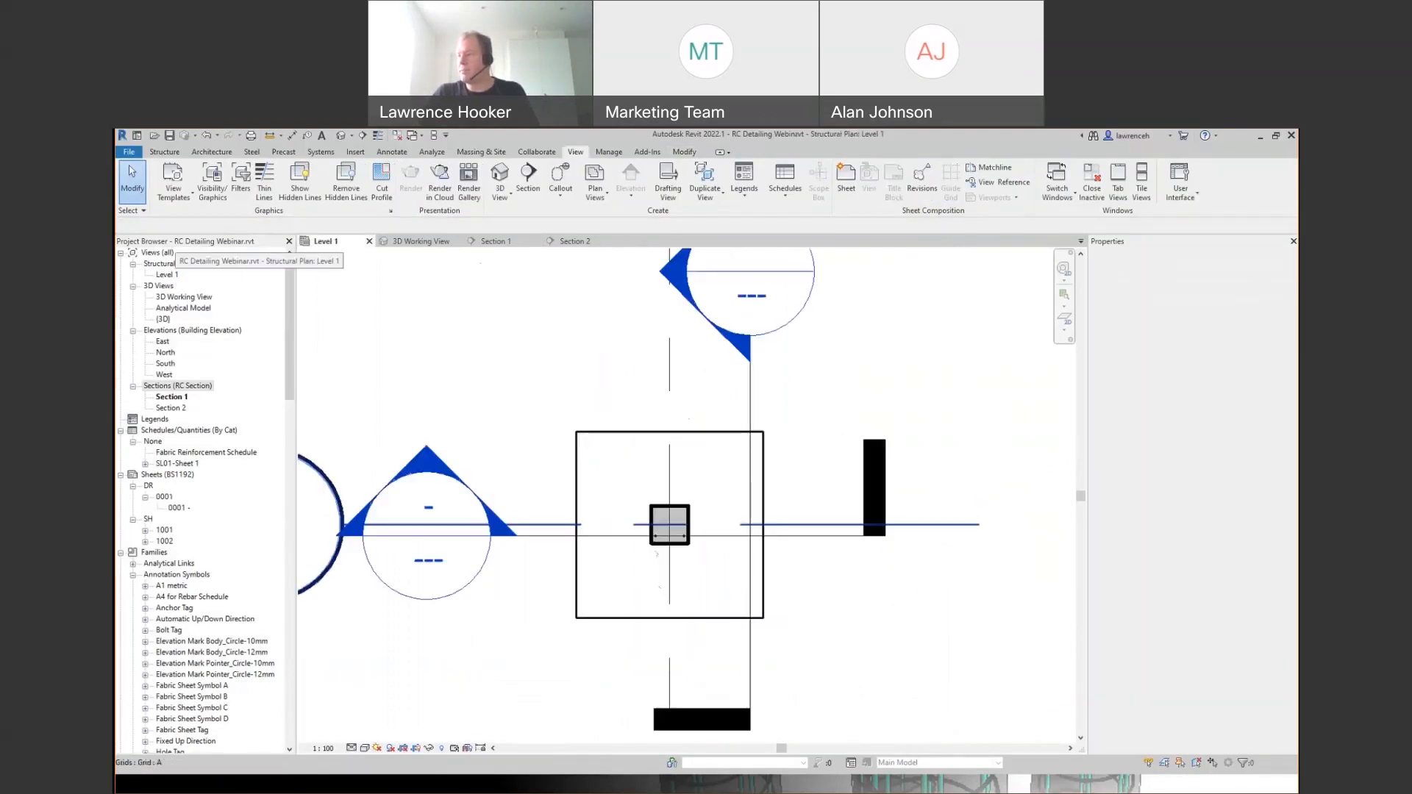
pyautogui.scroll(4, 659, 551)
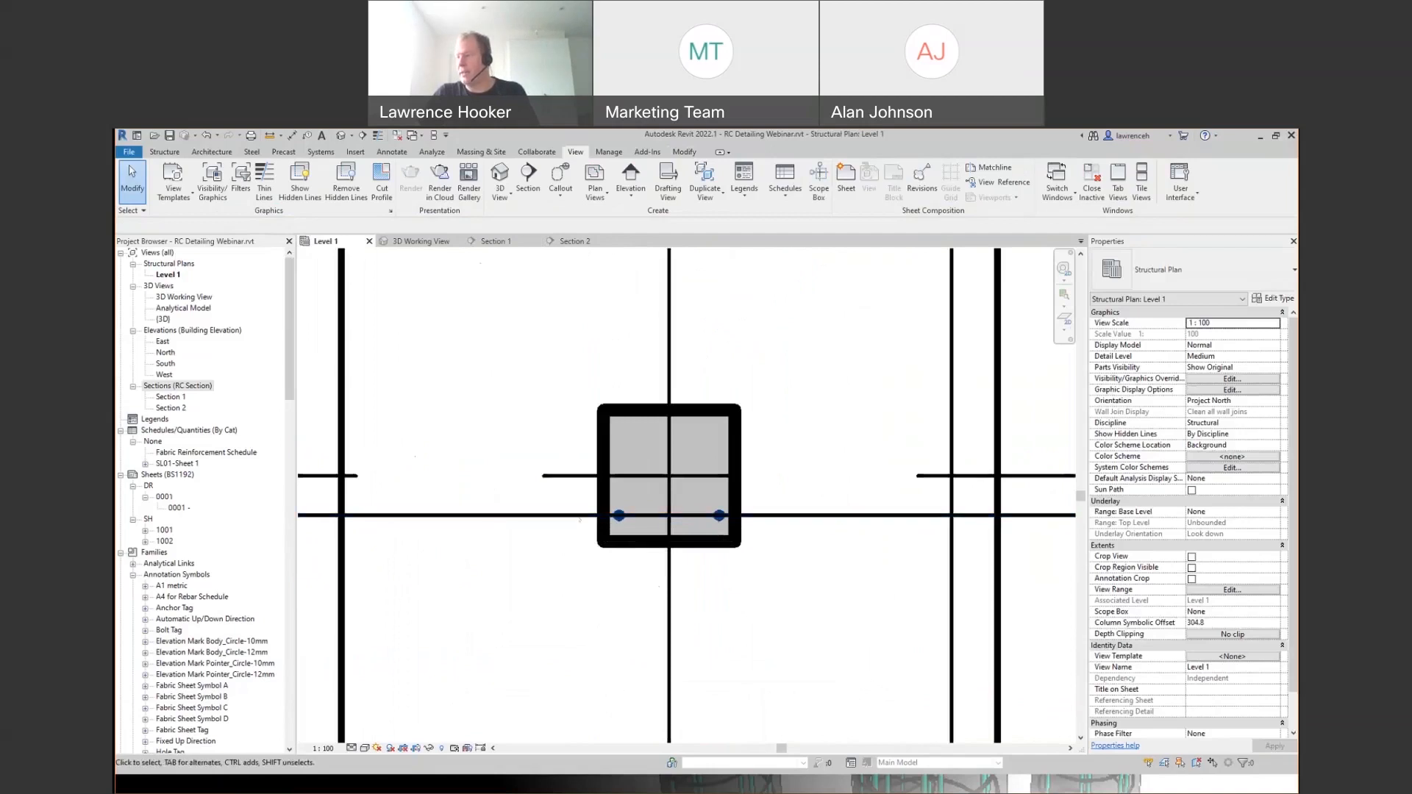
pyautogui.scroll(1, 717, 514)
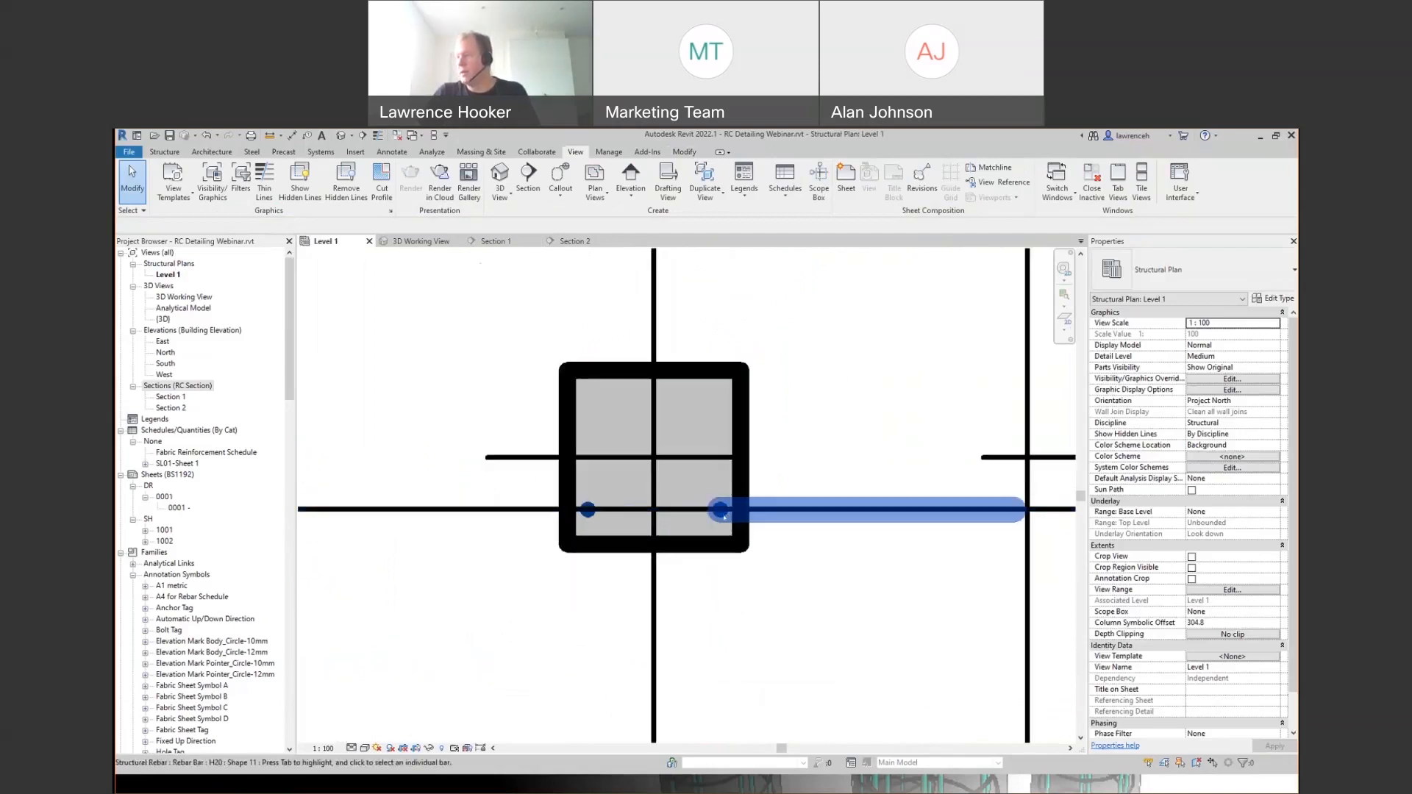
pyautogui.click(596, 510)
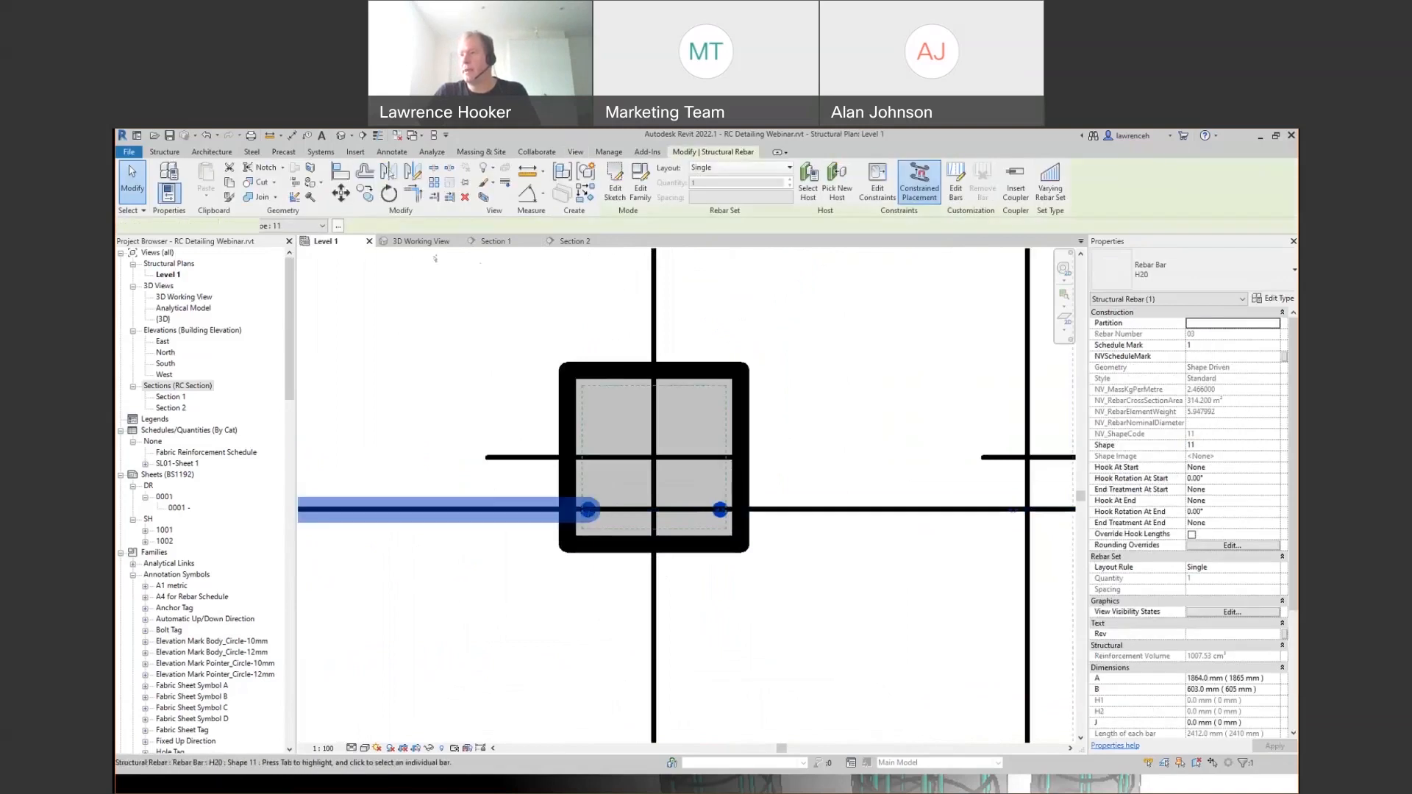
pyautogui.click(635, 458)
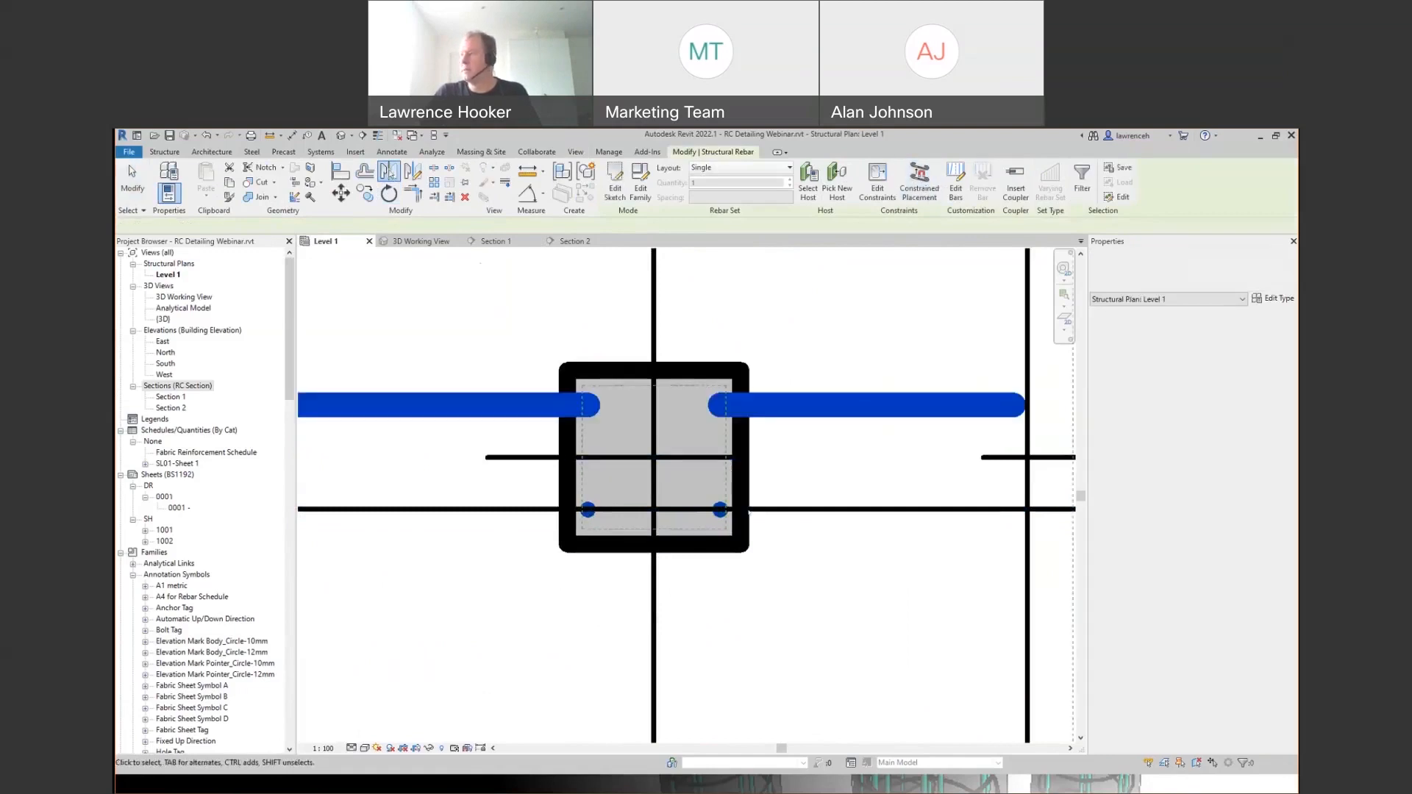
pyautogui.scroll(-3, 753, 508)
pyautogui.click(920, 542)
pyautogui.moveTo(920, 542); pyautogui.dragTo(891, 548, button='middle')
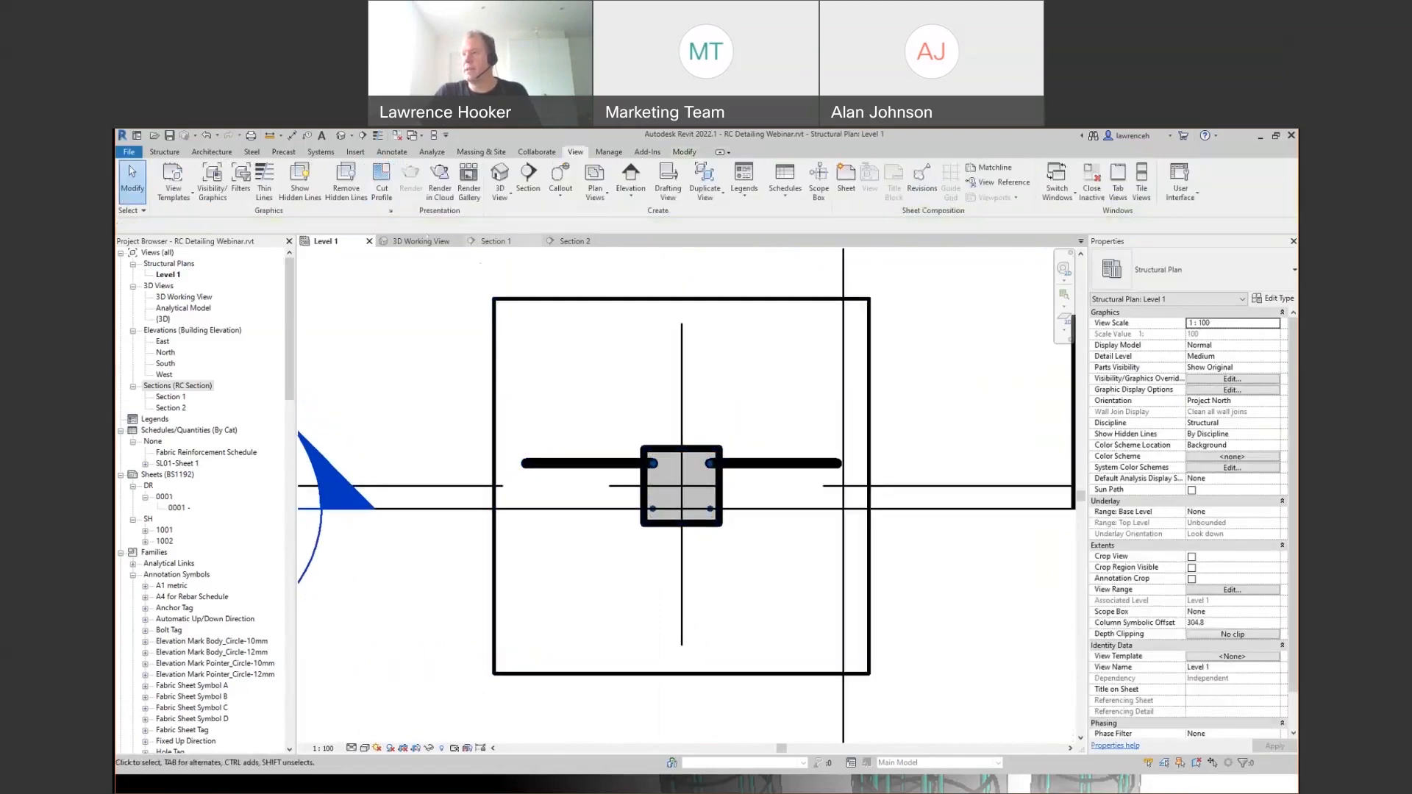
# - In the 3D Working View, run the ViewRebarAsSolid script from Dynamo Player and move the player window clear of the model
pyautogui.click(421, 242)
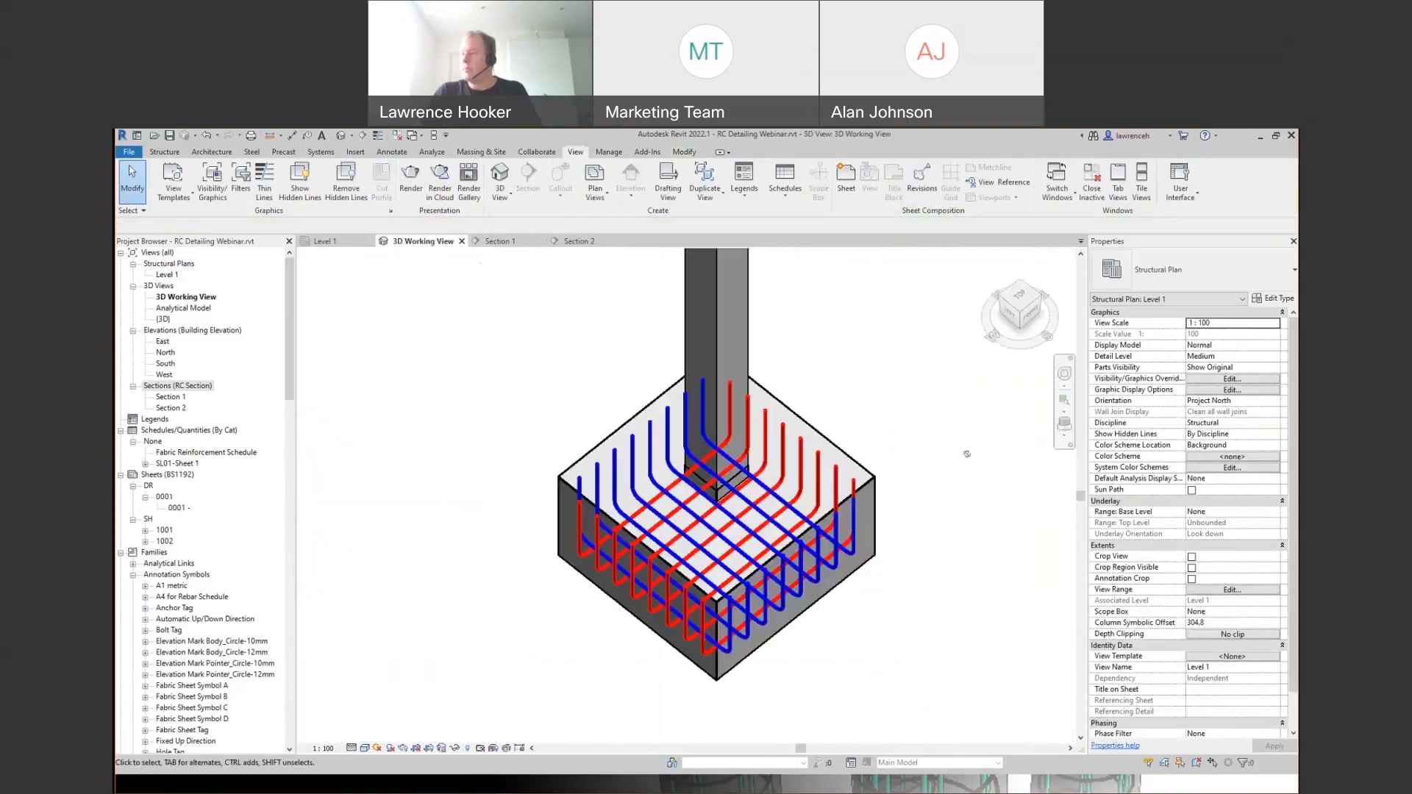
pyautogui.keyDown('shift'); pyautogui.moveTo(855, 443); pyautogui.dragTo(860, 488, button='middle'); pyautogui.keyUp('shift')
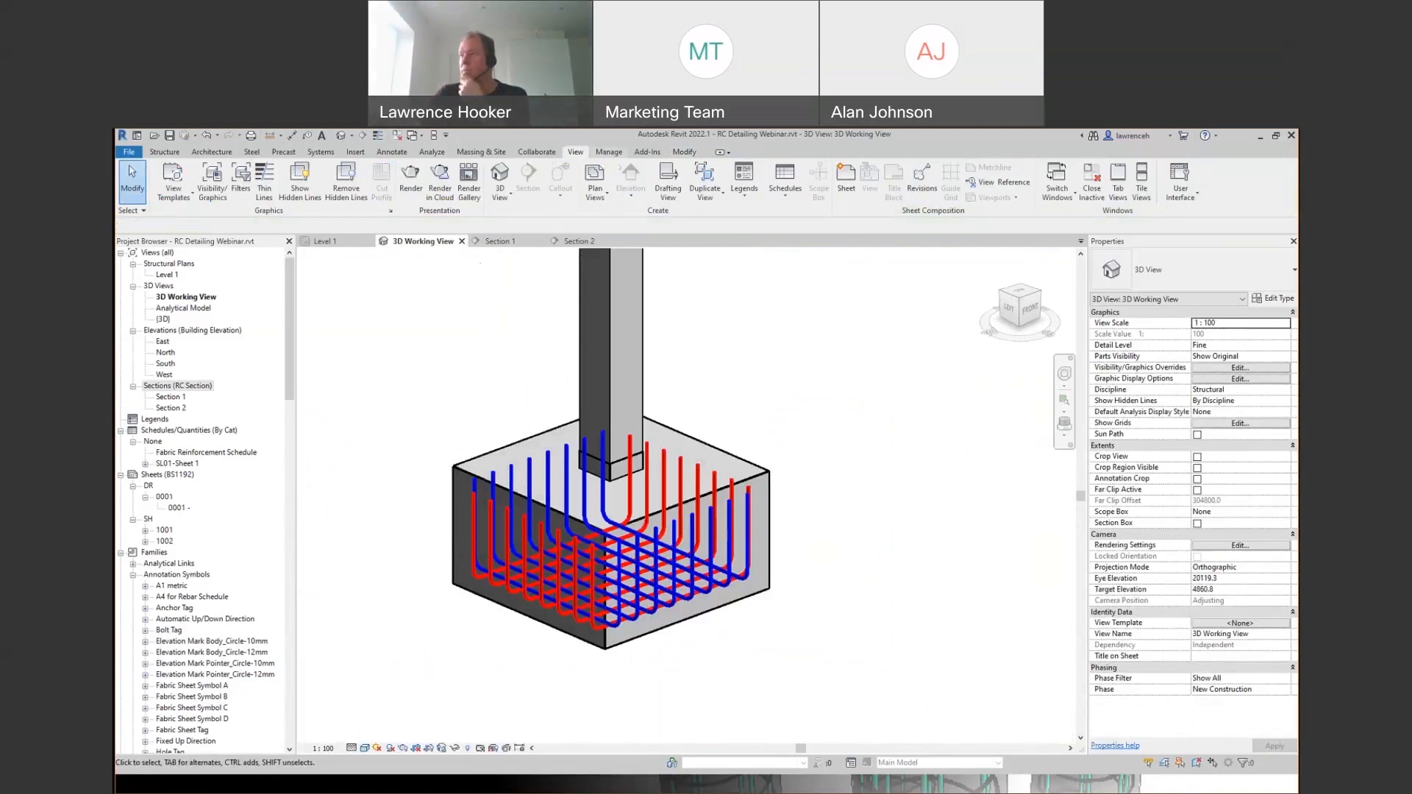
pyautogui.click(608, 152)
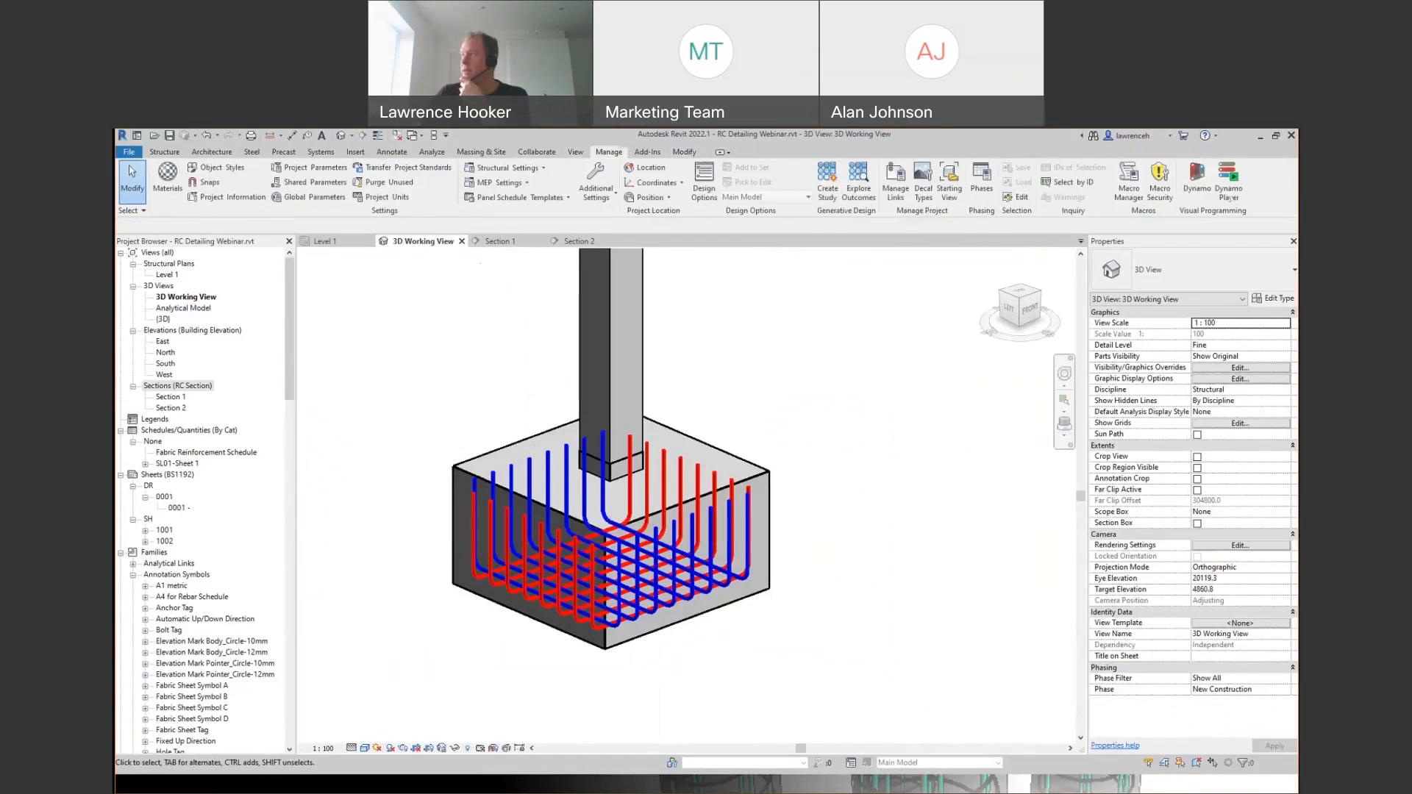
pyautogui.click(1228, 182)
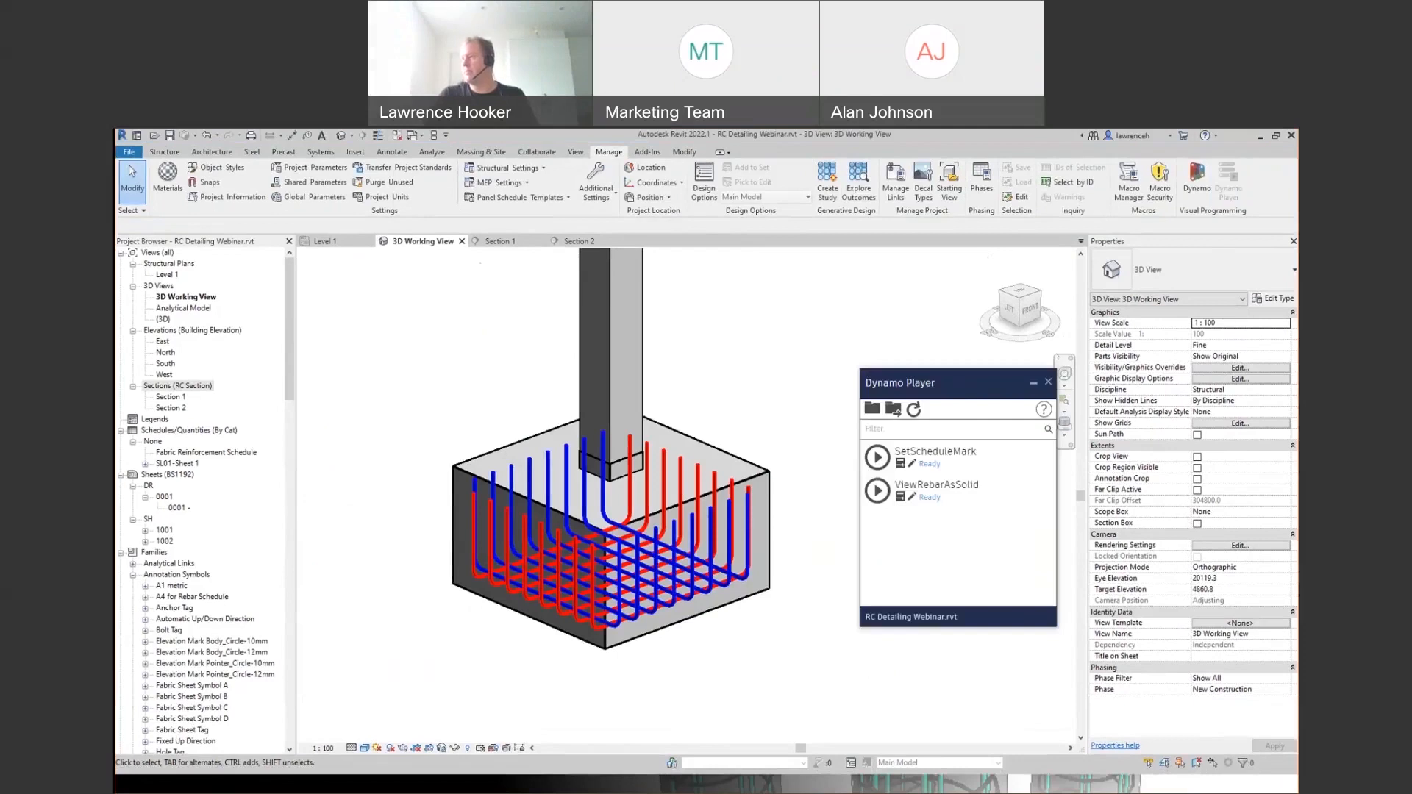
pyautogui.moveTo(967, 381); pyautogui.dragTo(954, 328)
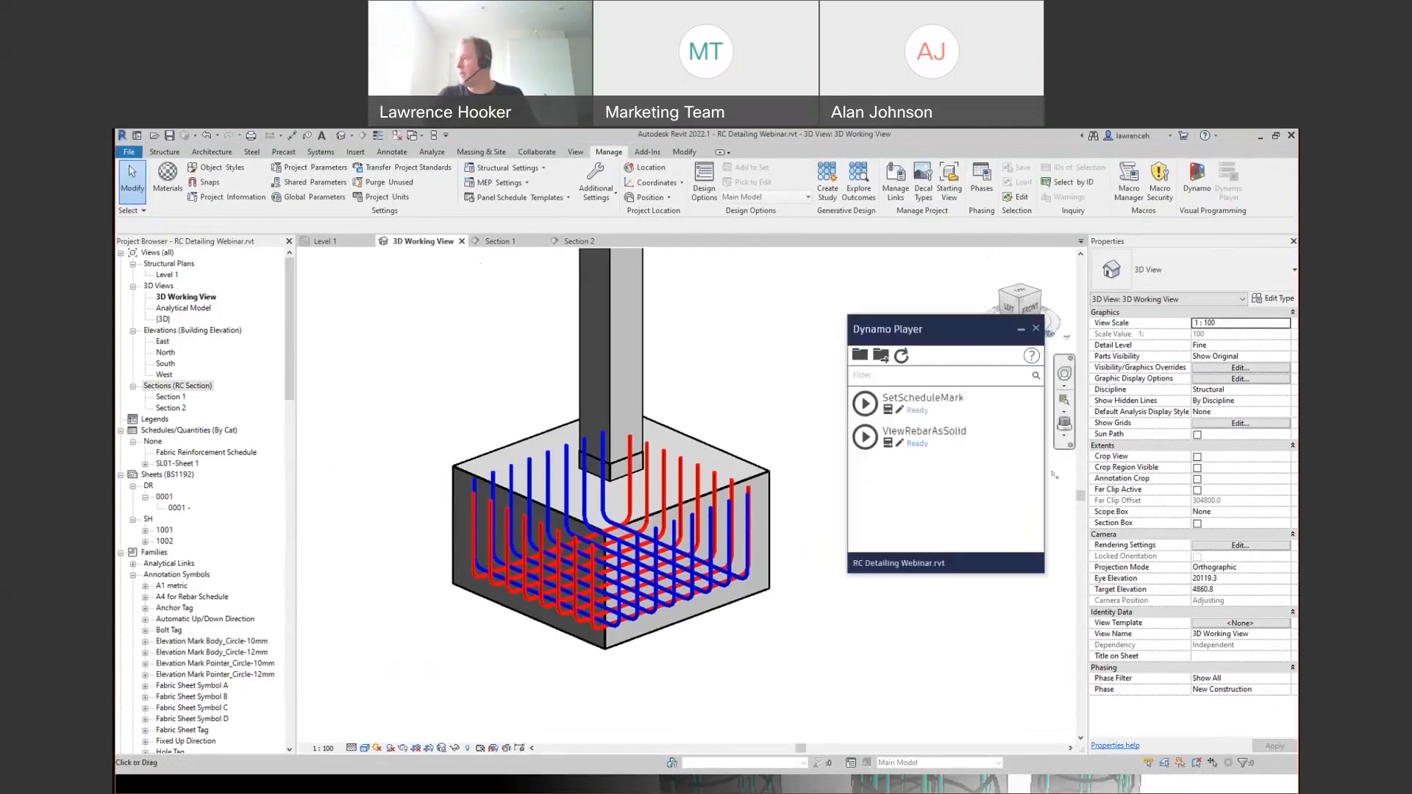
pyautogui.moveTo(956, 329); pyautogui.dragTo(1173, 300)
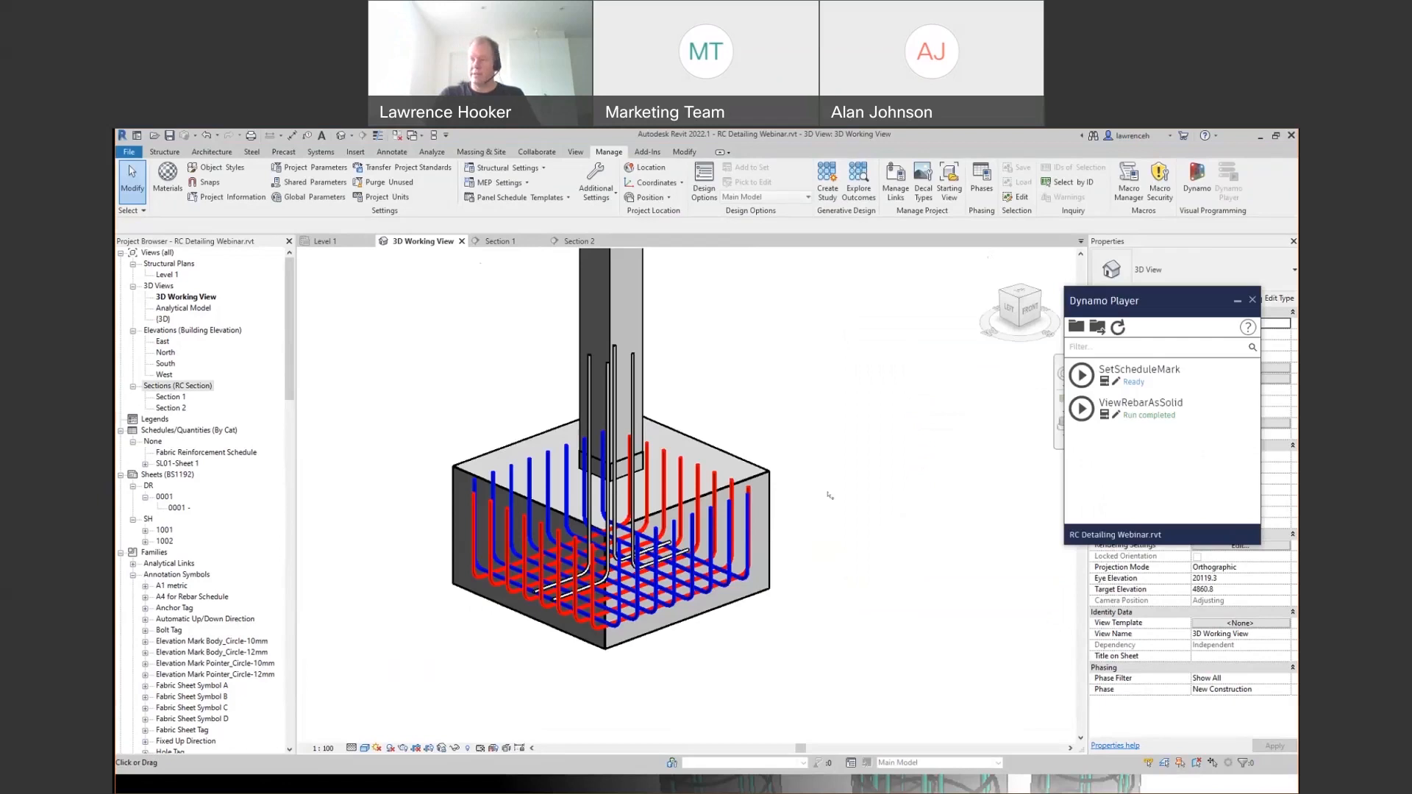
# - Select the four column starter bars in the 3D view and set their NVRebarPlacement parameter to B
pyautogui.keyDown('shift'); pyautogui.moveTo(693, 461); pyautogui.dragTo(590, 349, button='middle'); pyautogui.keyUp('shift')
pyautogui.keyDown('shift'); pyautogui.moveTo(793, 487); pyautogui.dragTo(811, 476, button='middle'); pyautogui.keyUp('shift')
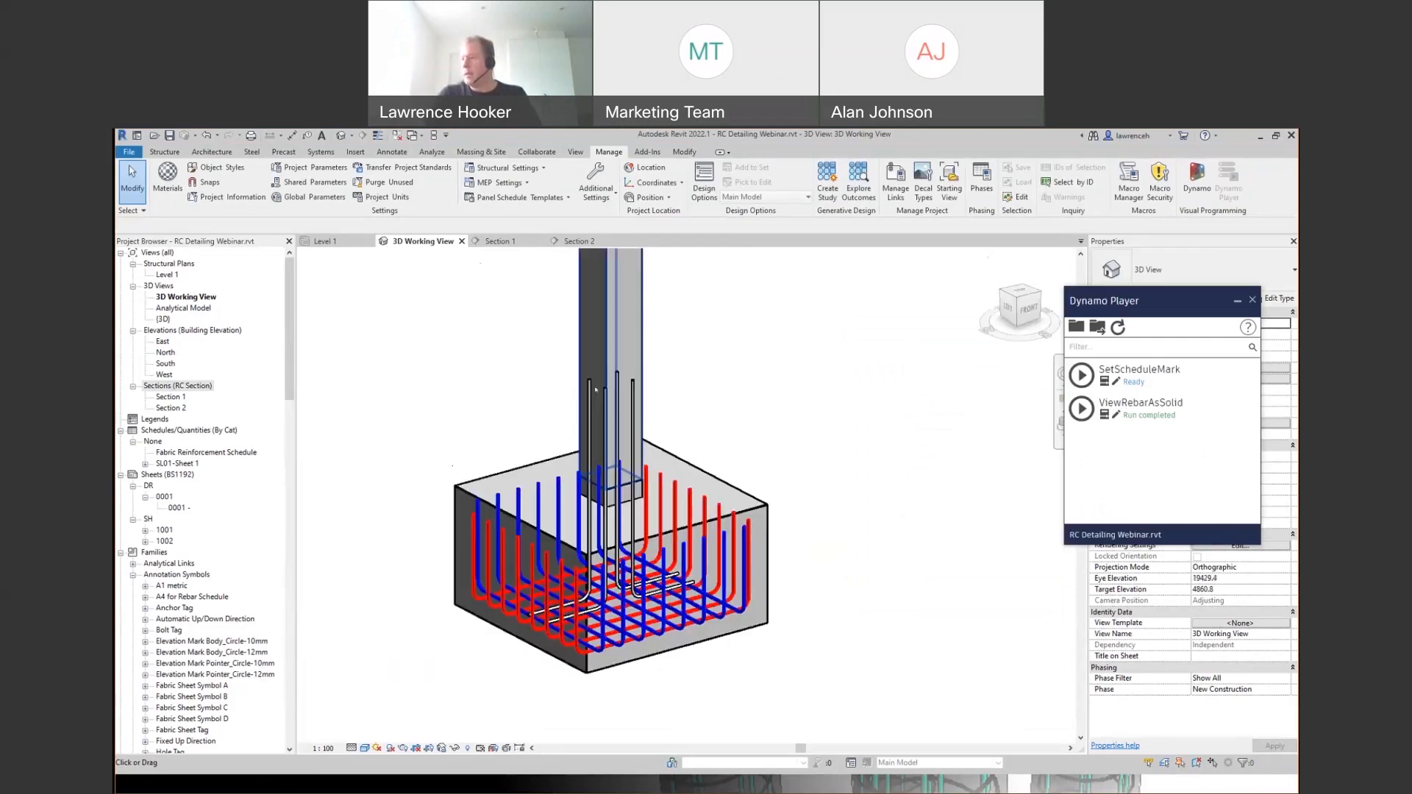
pyautogui.scroll(3, 594, 388)
pyautogui.click(628, 401)
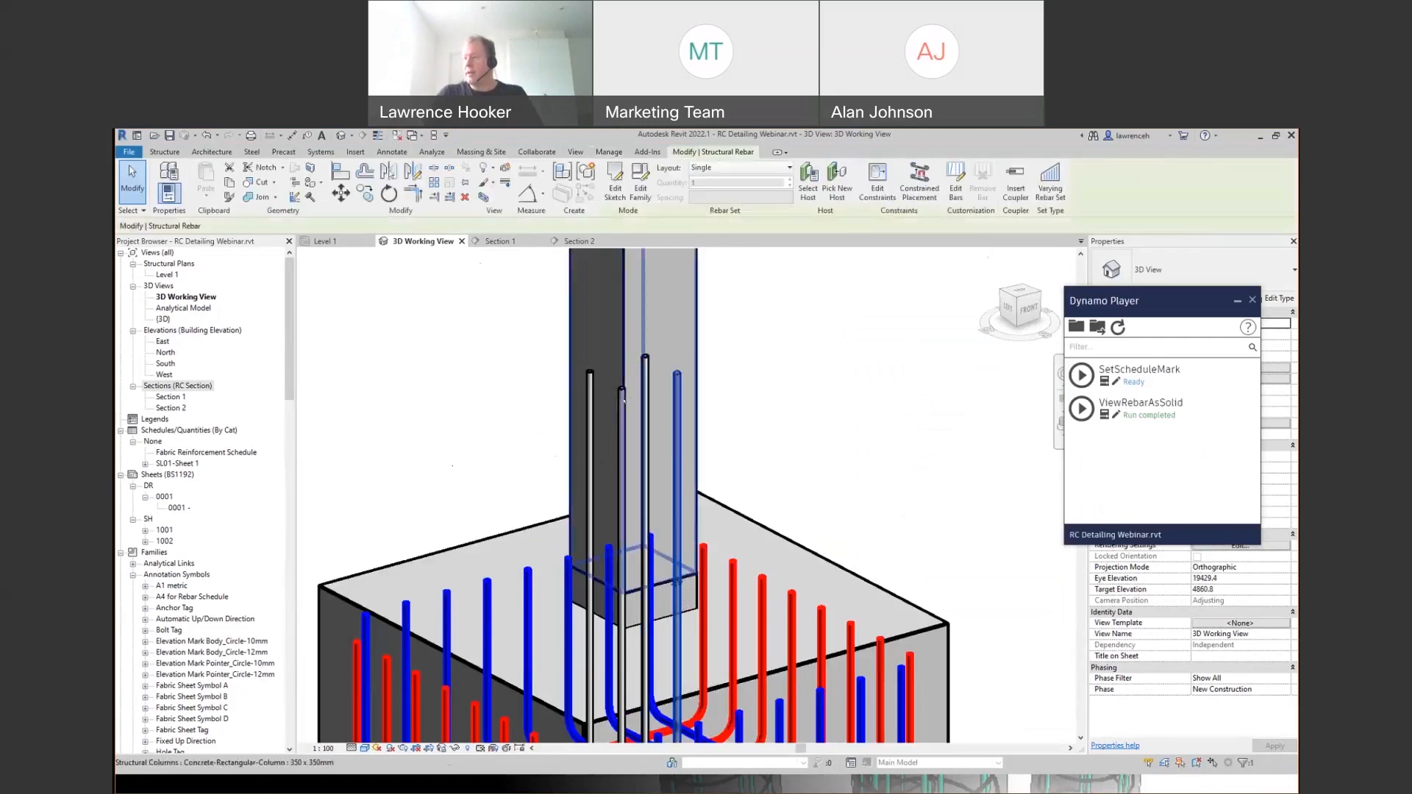
pyautogui.press('Escape')
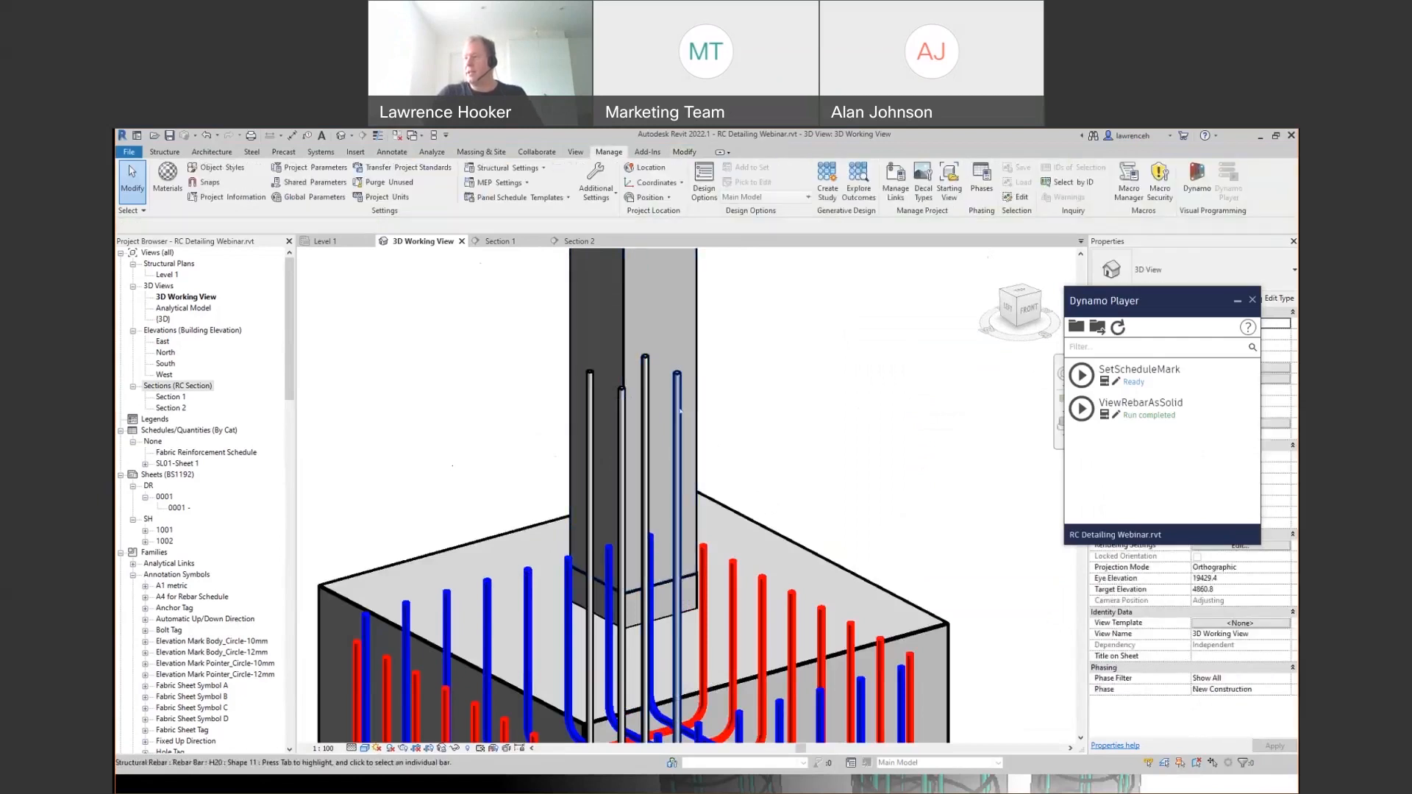
pyautogui.click(645, 403)
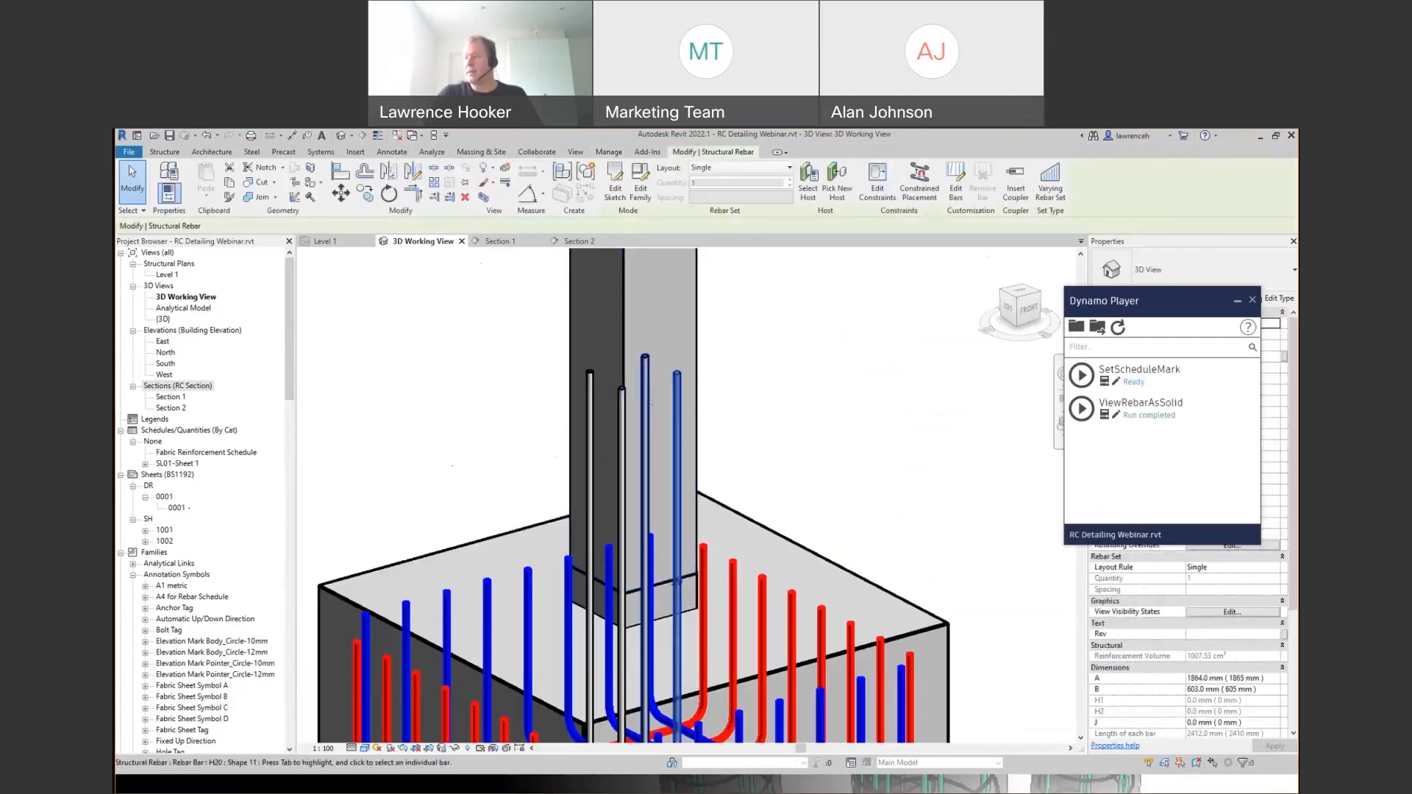
pyautogui.click(599, 386)
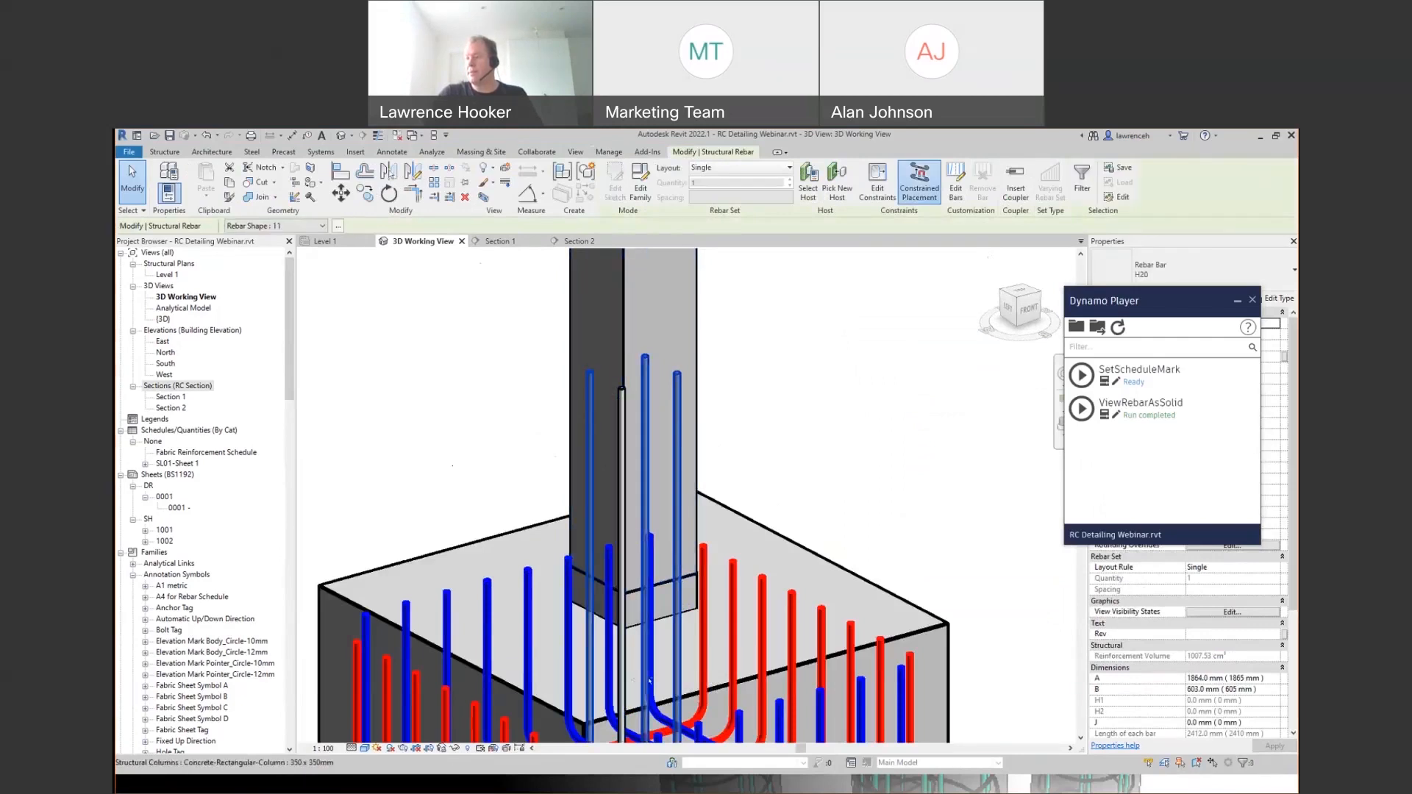
pyautogui.scroll(-3, 1230, 676)
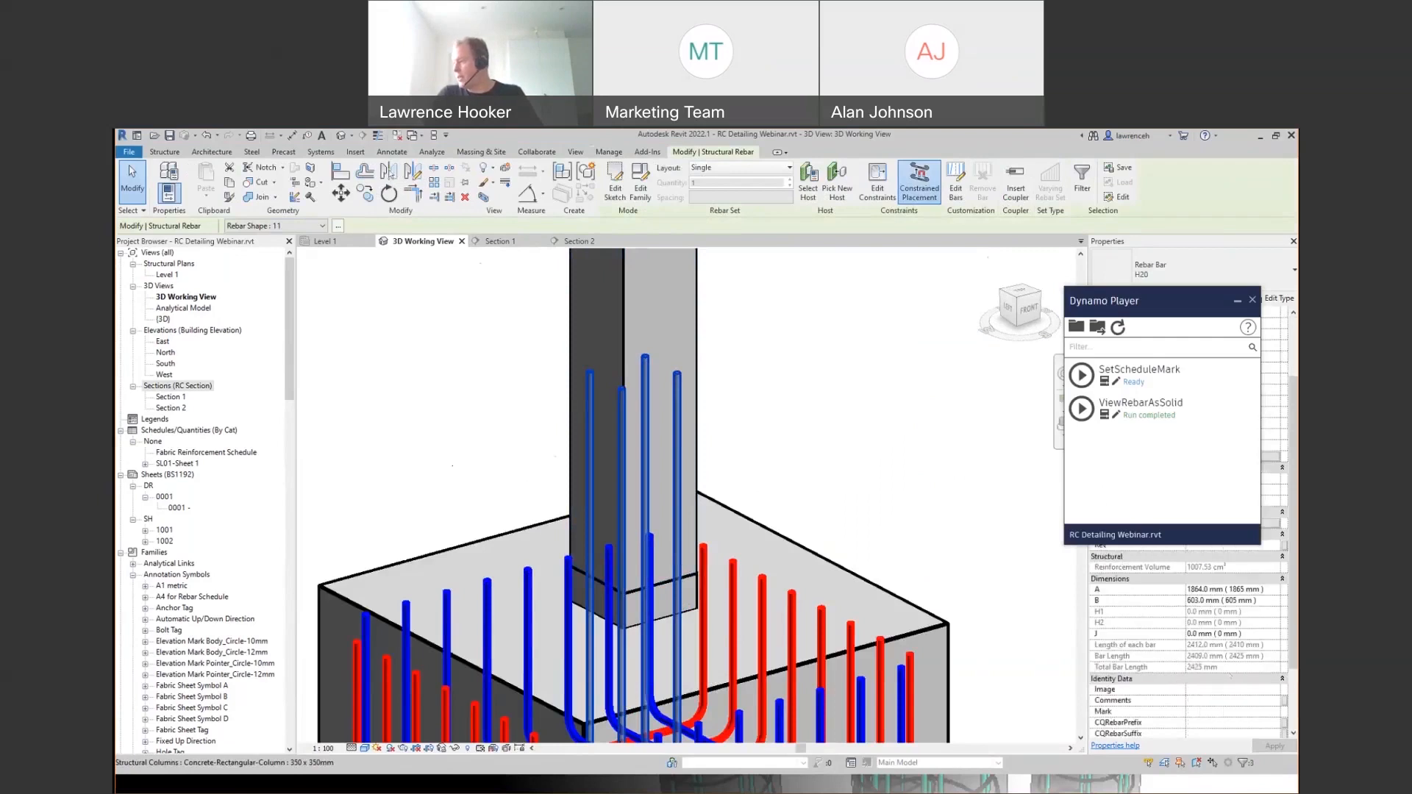
pyautogui.scroll(-3, 1231, 675)
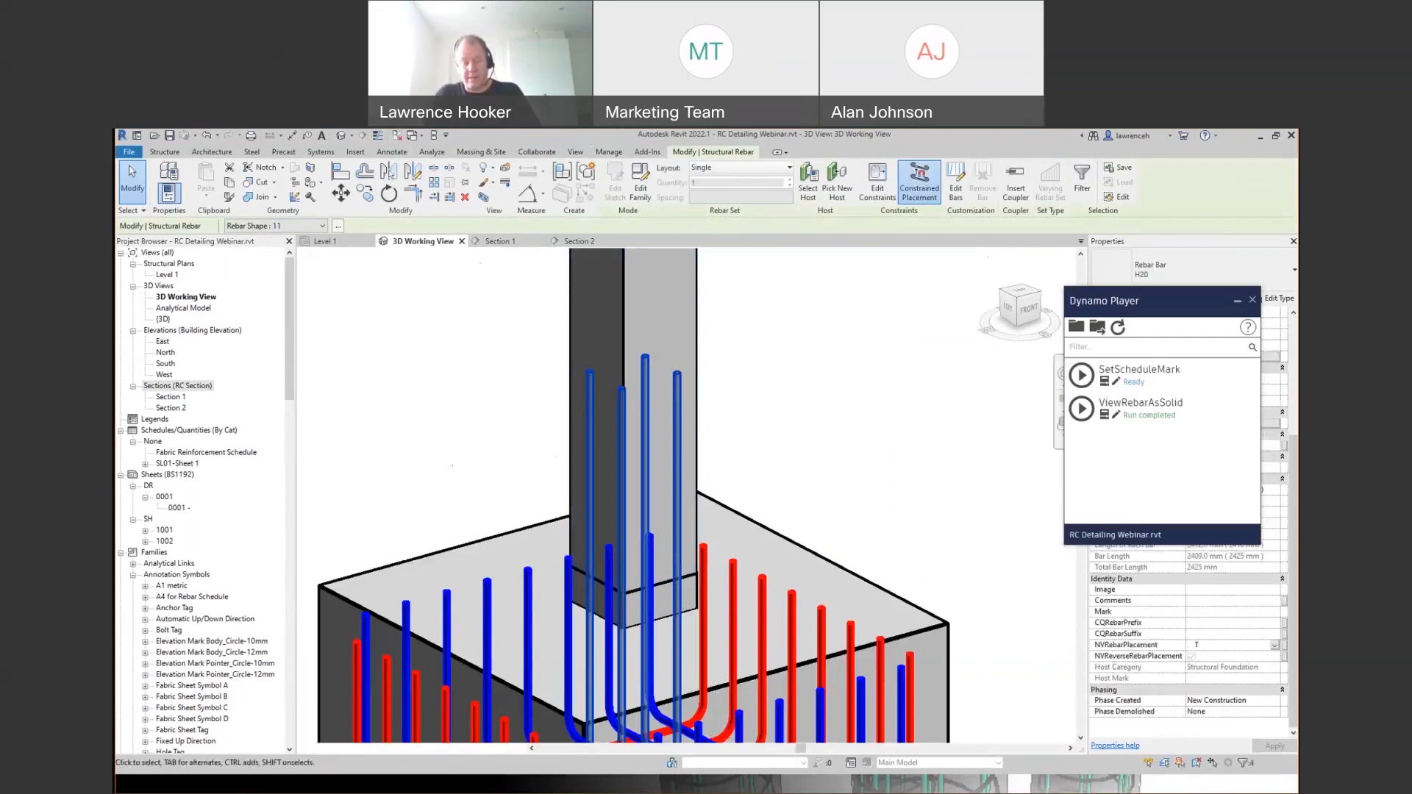
pyautogui.write('B')
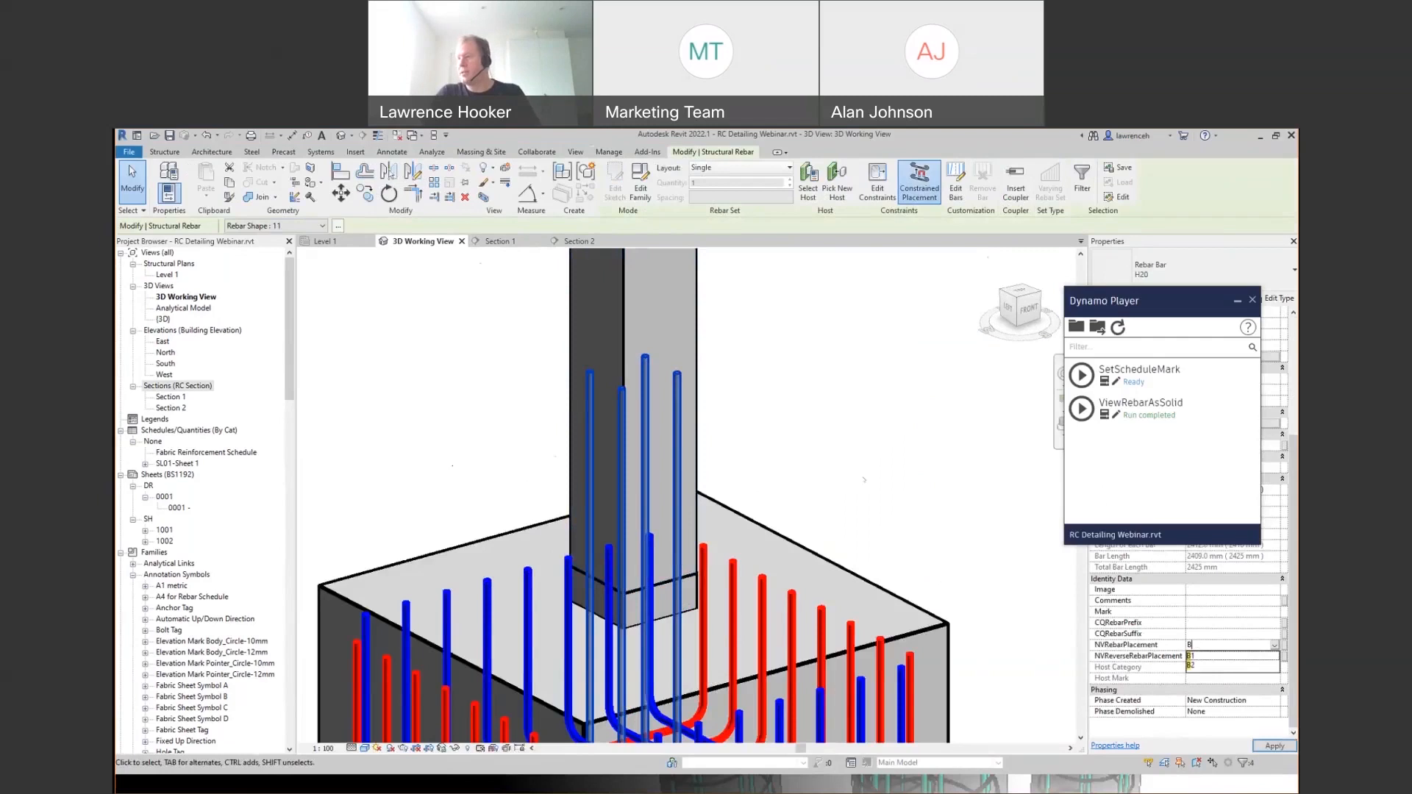
pyautogui.click(770, 430)
pyautogui.scroll(-3, 865, 450)
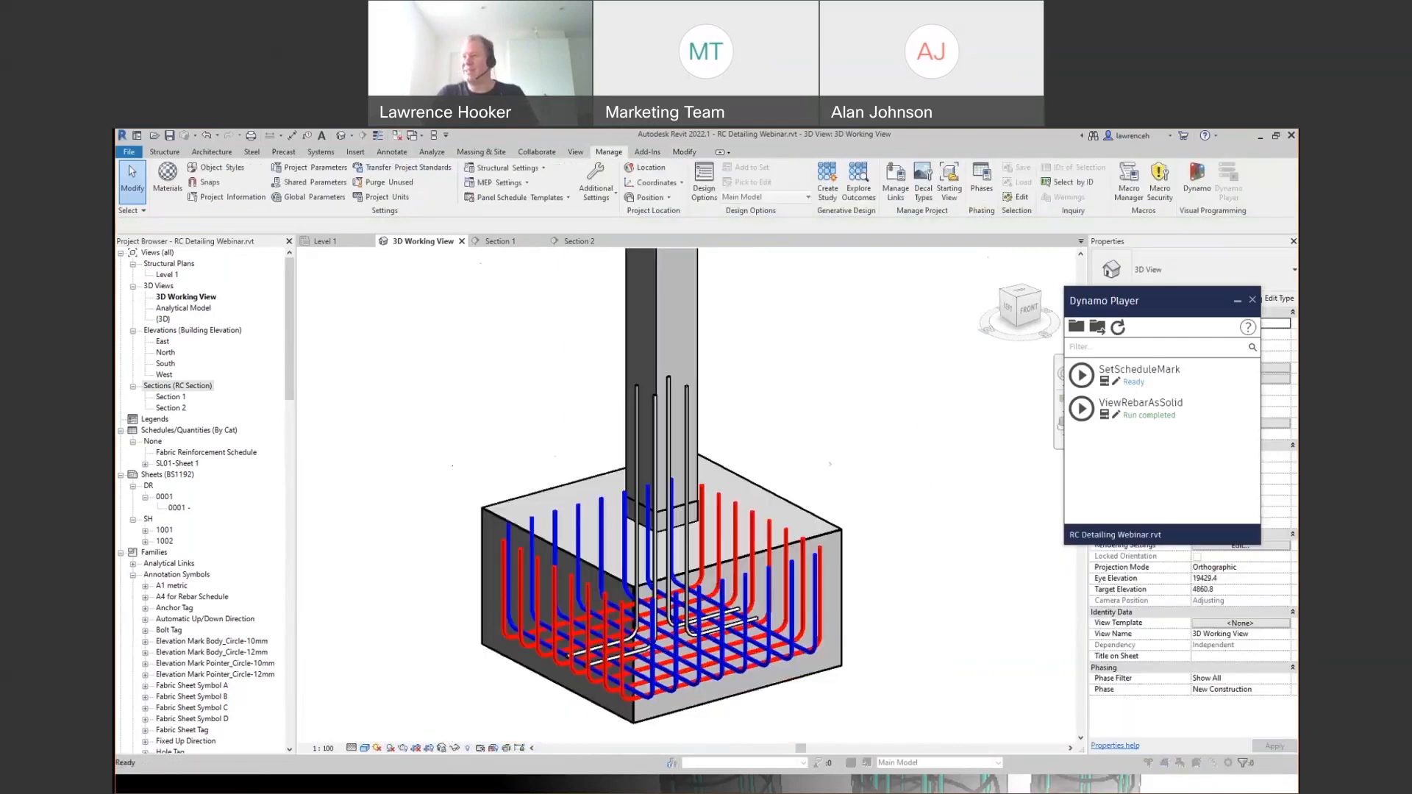
# - In the 3D Working View's visibility/graphic overrides, duplicate the B2 rule-based filter and name the copy B3
pyautogui.press('v')
pyautogui.press('v')
pyautogui.click(448, 262)
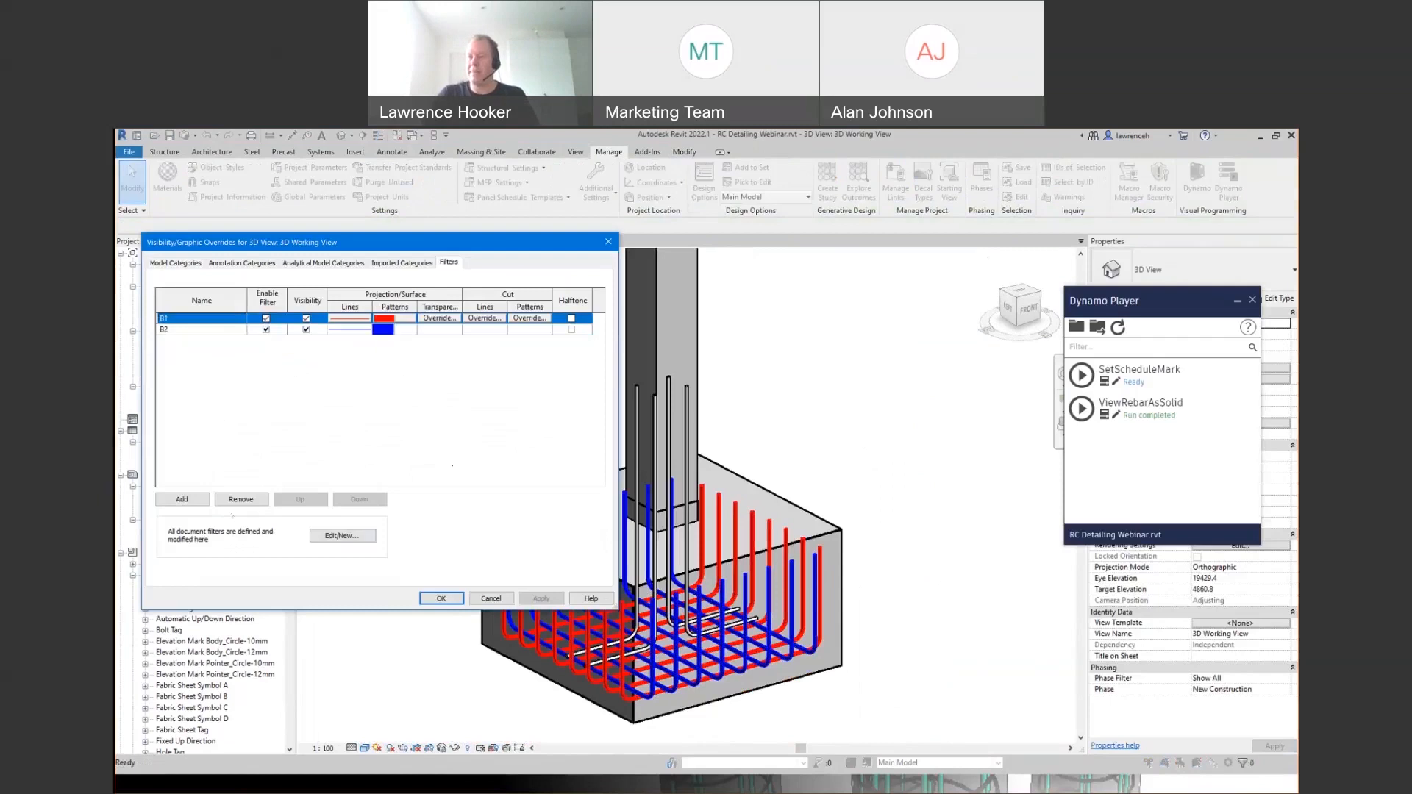
pyautogui.click(342, 535)
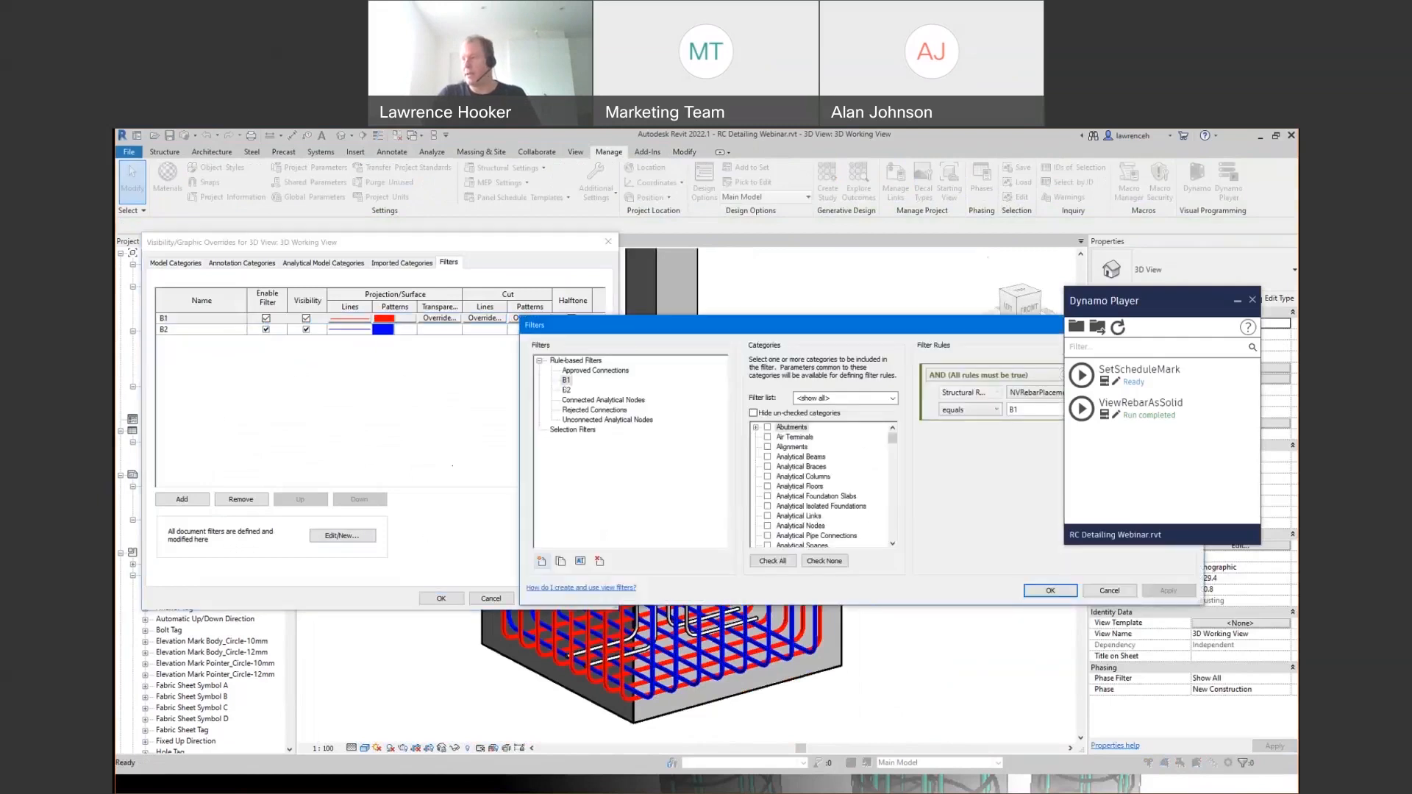
pyautogui.click(566, 389)
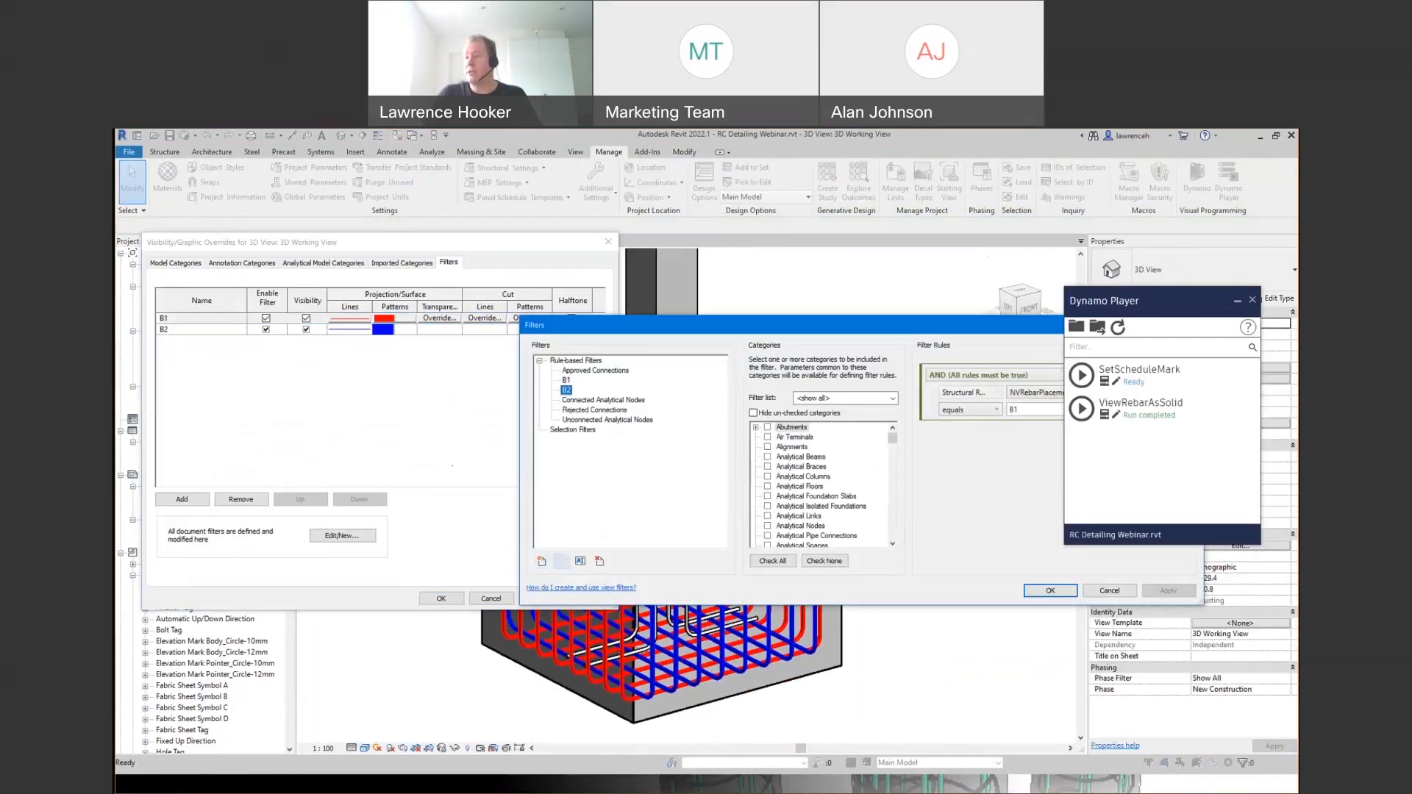
pyautogui.click(560, 561)
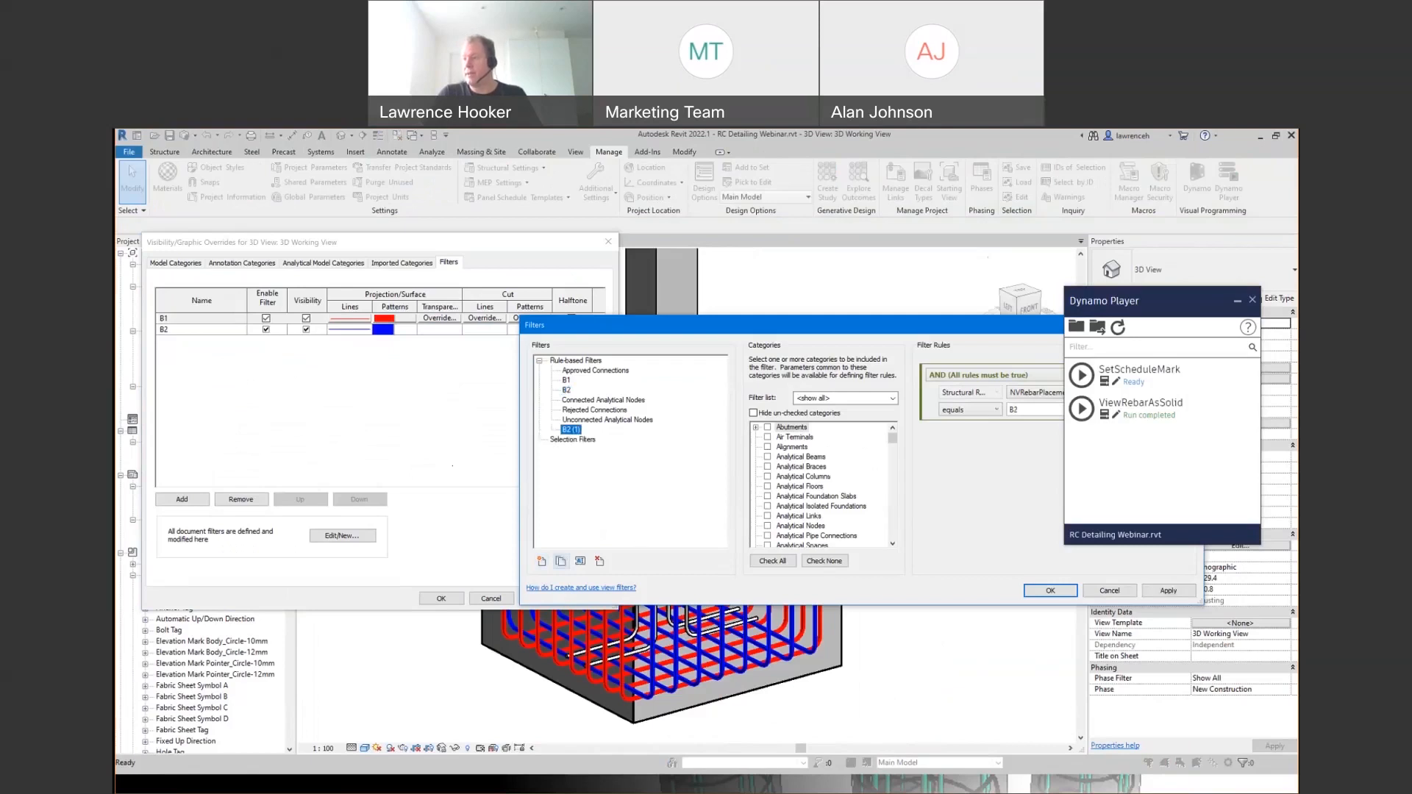
pyautogui.click(580, 561)
pyautogui.write('B3')
pyautogui.press('Return')
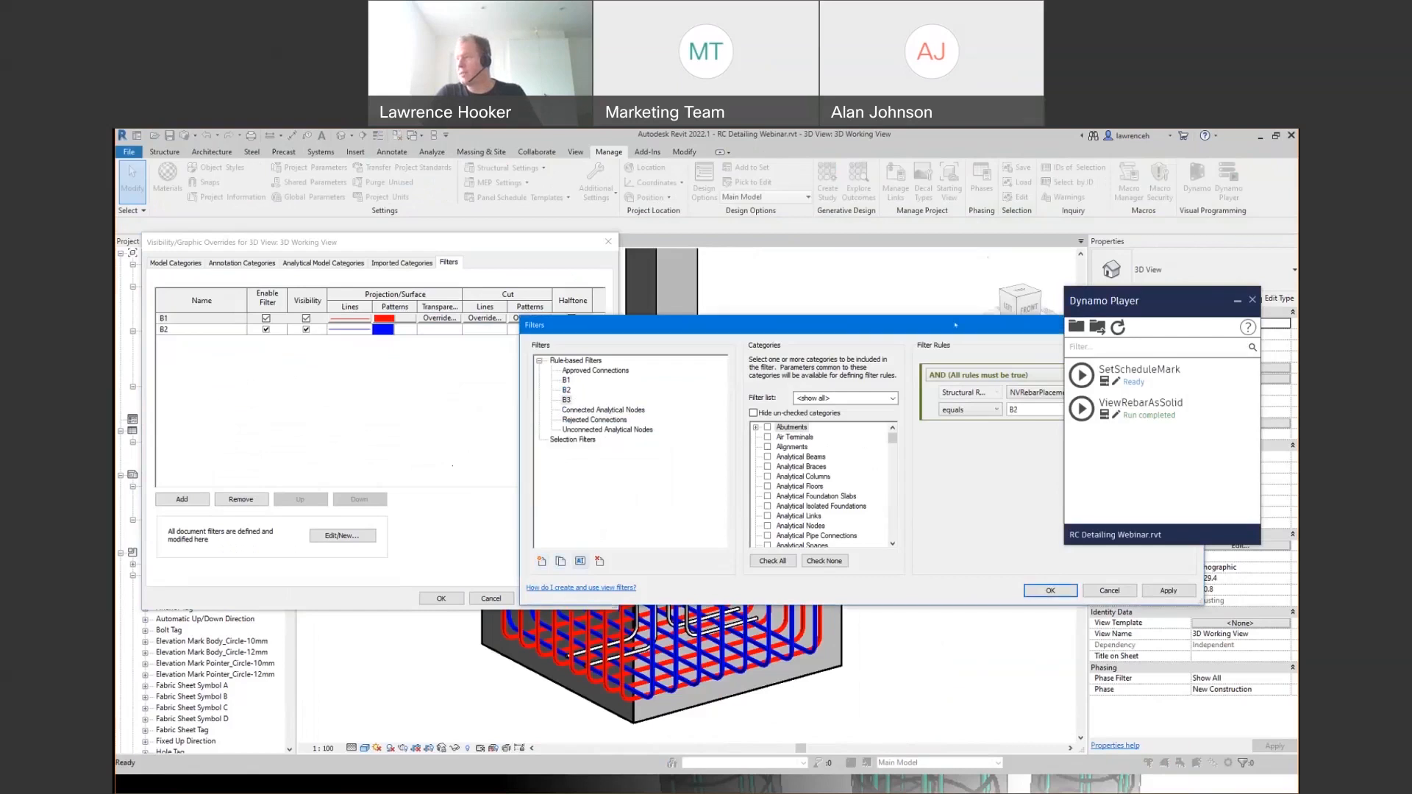
# - Set the B3 filter's rule to NVRebarPlacement equals B3 and add the filter to the 3D Working View
pyautogui.moveTo(919, 325); pyautogui.dragTo(682, 345)
pyautogui.click(914, 429)
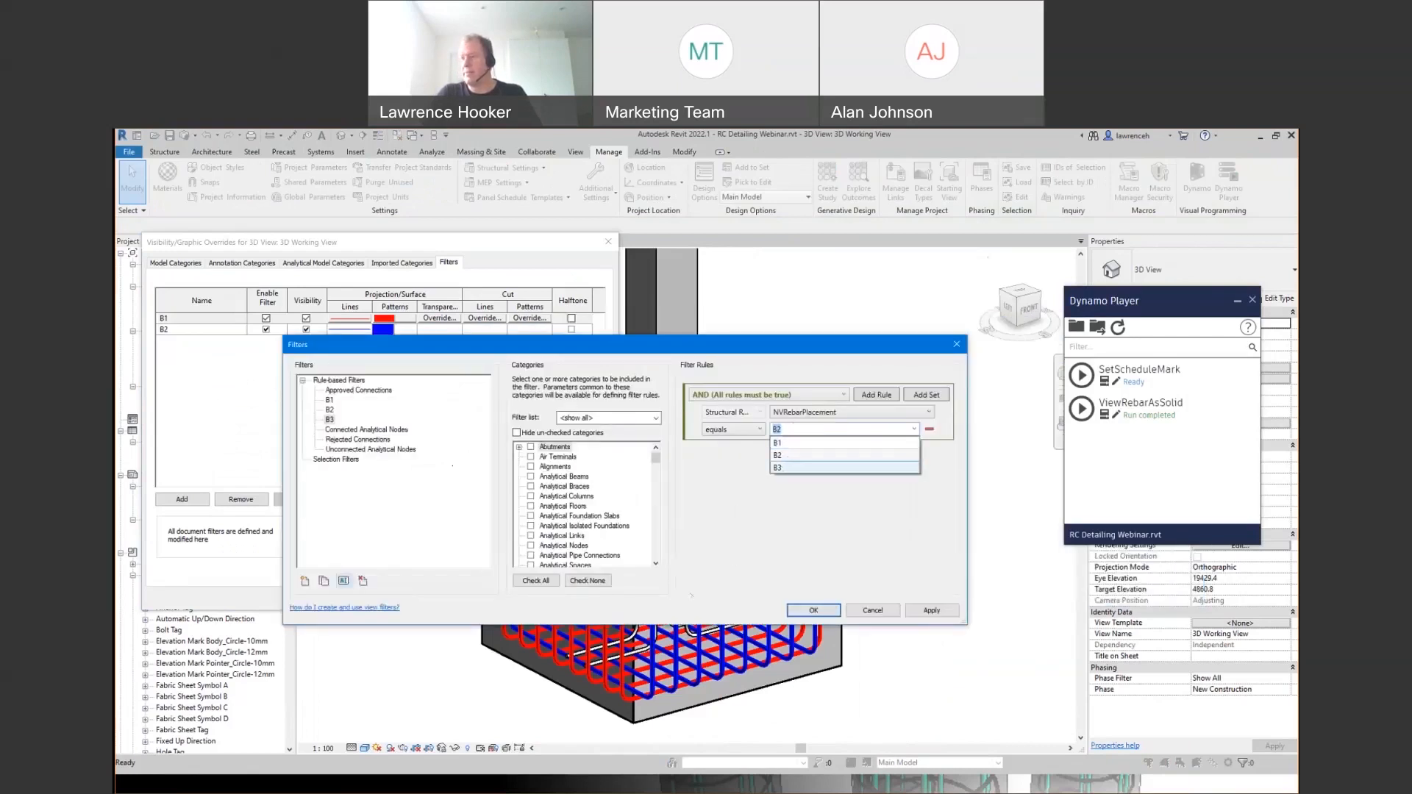
pyautogui.click(813, 611)
pyautogui.click(182, 499)
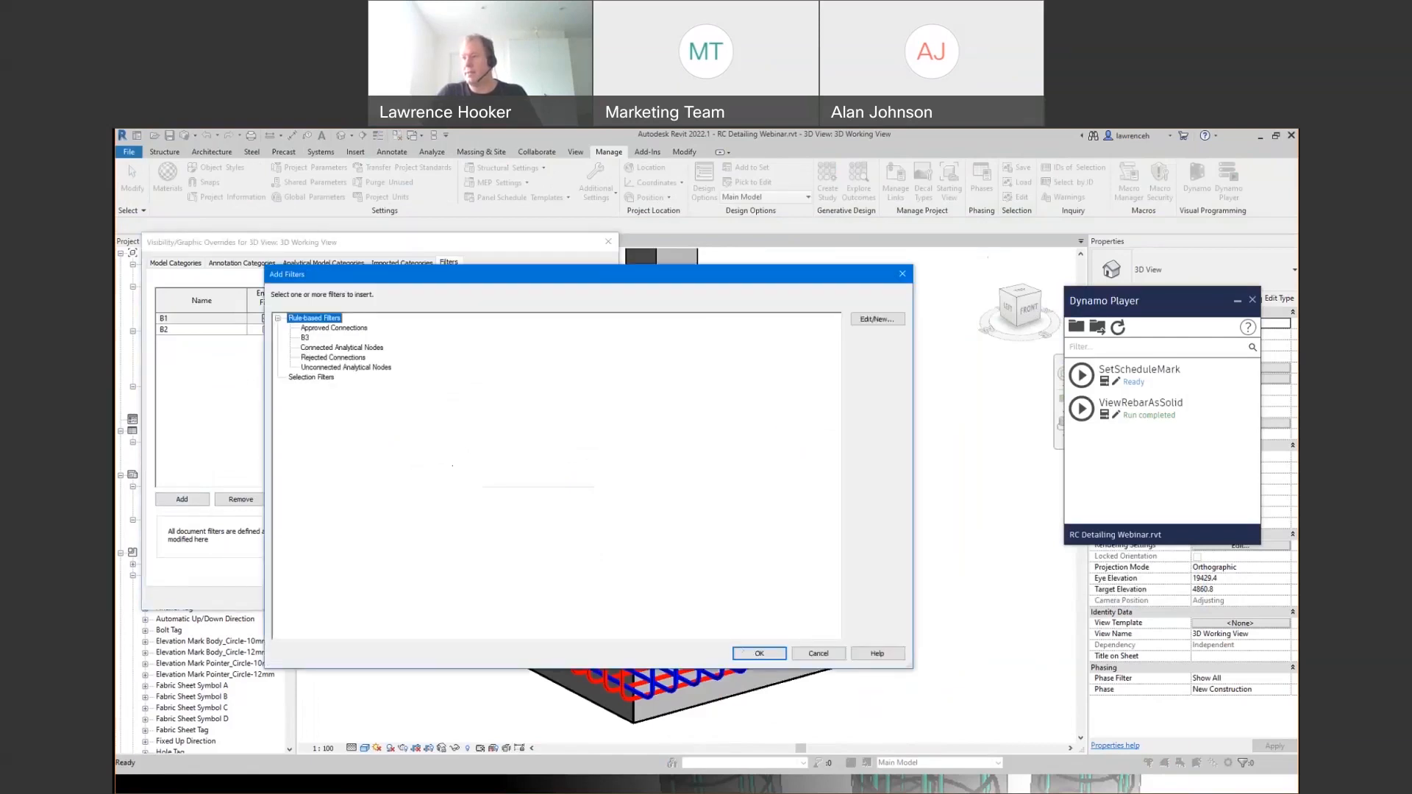
pyautogui.doubleClick(305, 337)
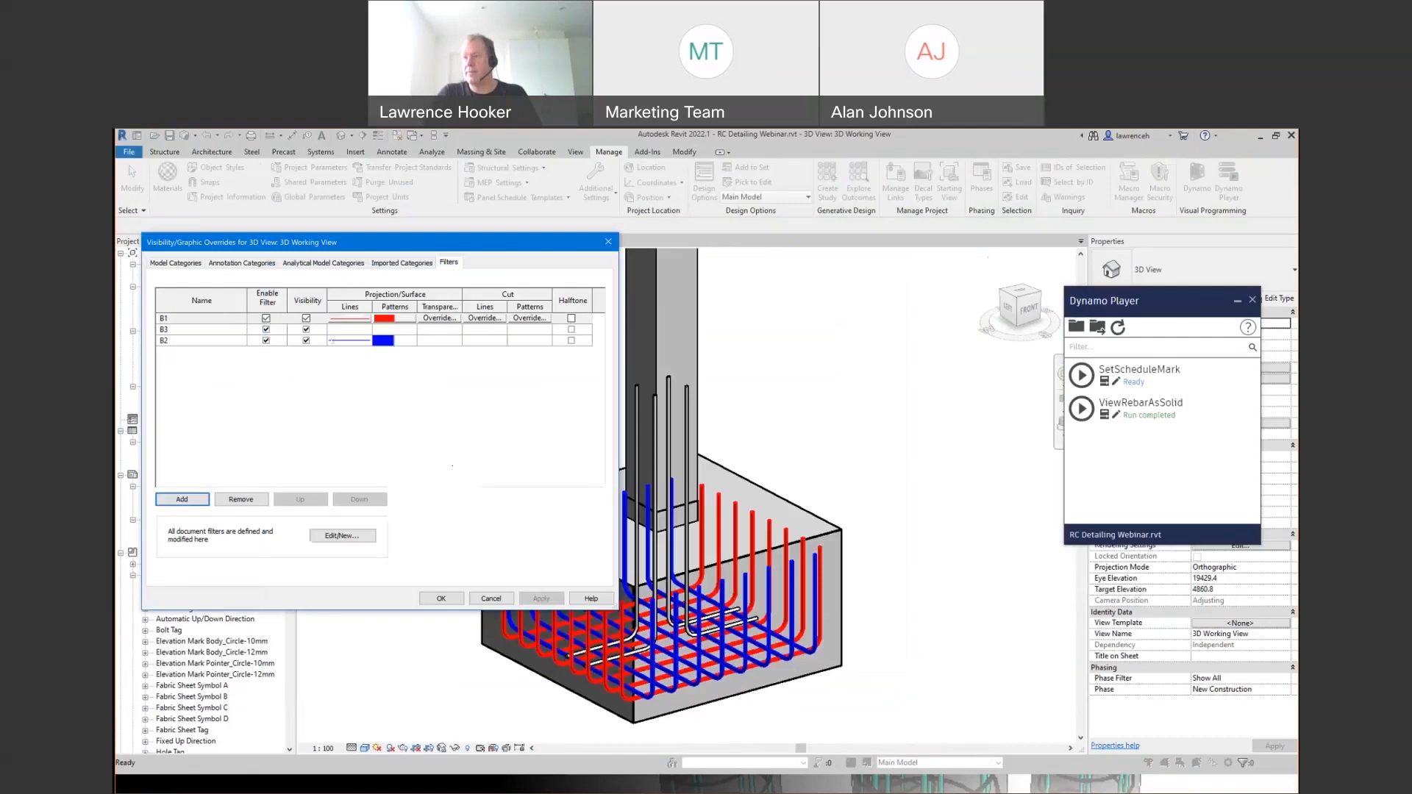
# - Override the B3 filter's projection line colour with yellow
pyautogui.click(348, 330)
pyautogui.click(349, 328)
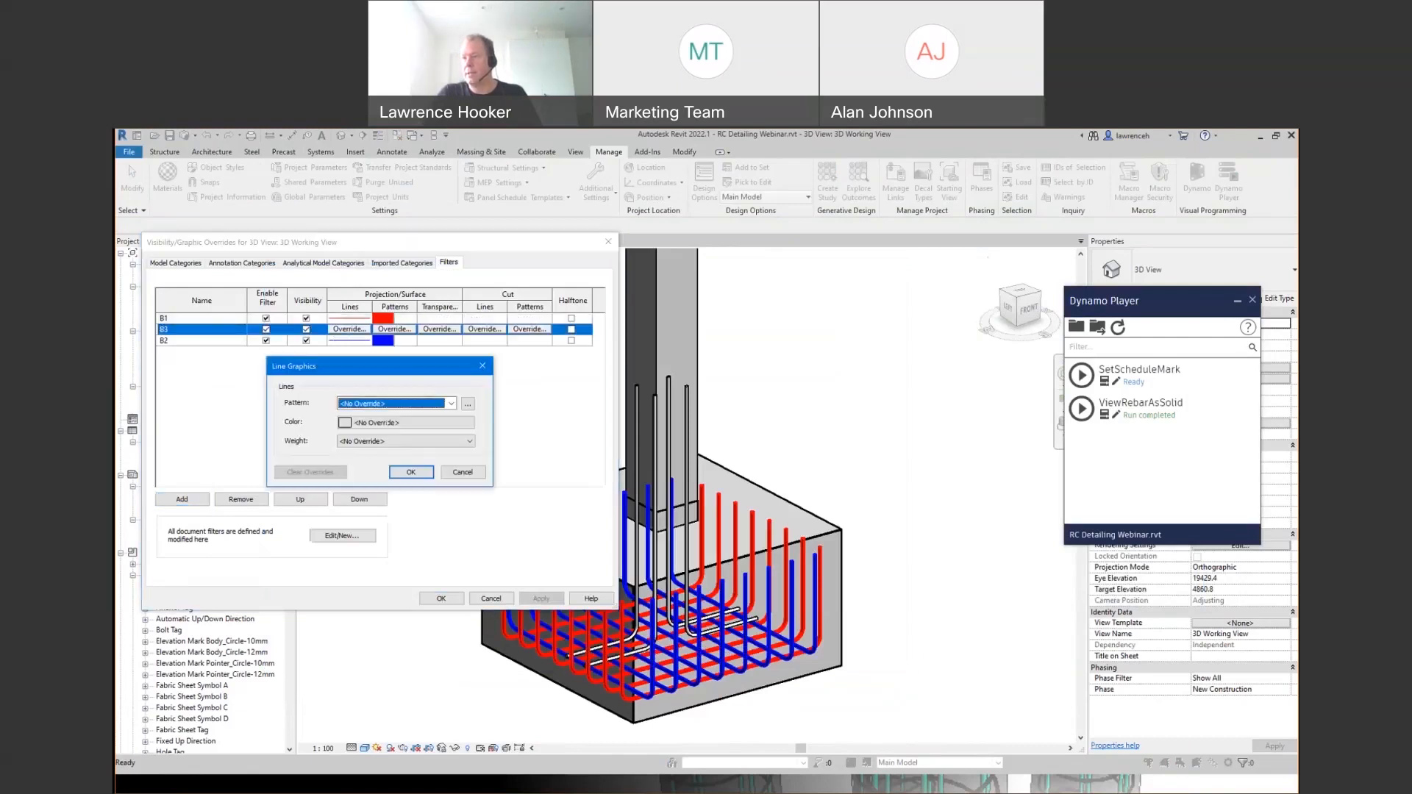
pyautogui.click(412, 422)
pyautogui.click(284, 437)
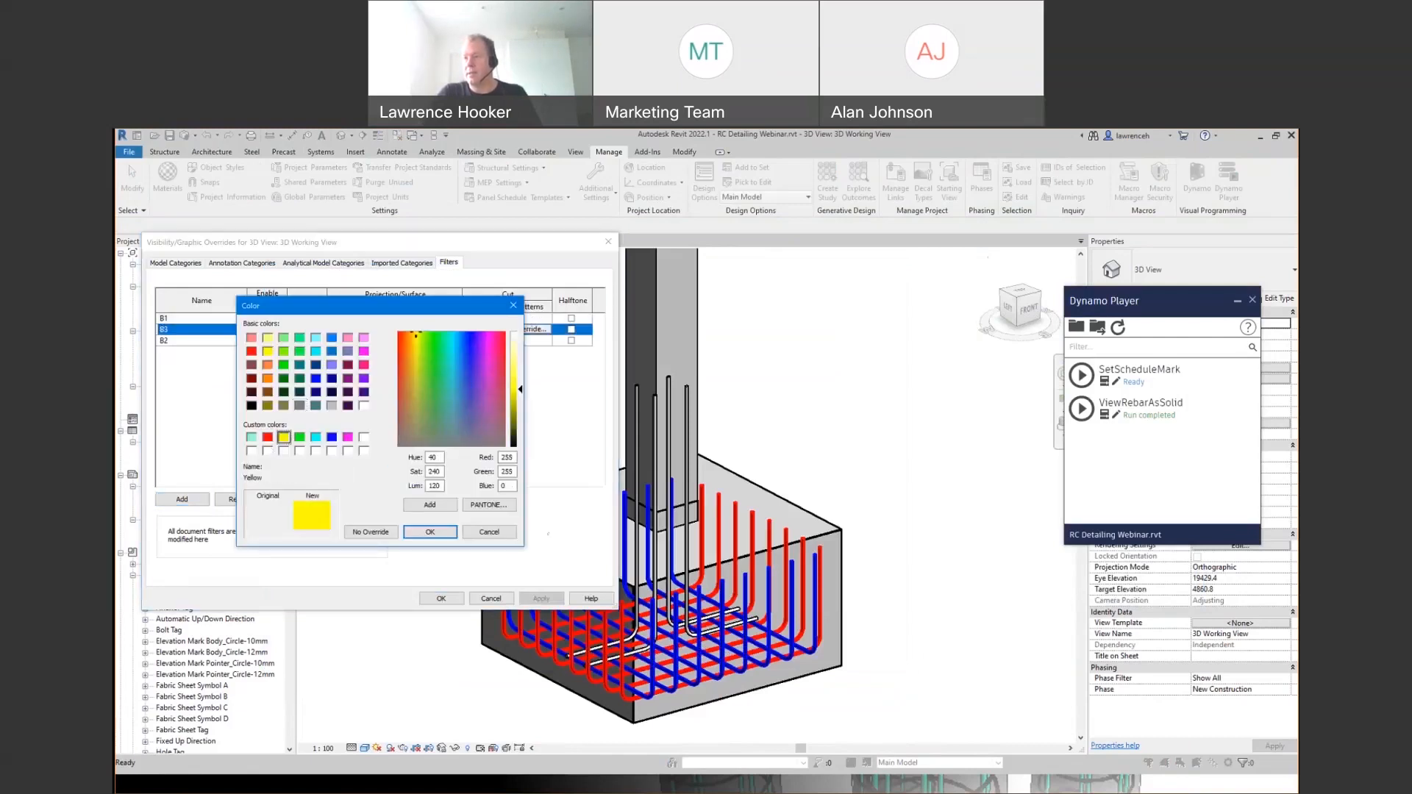
pyautogui.click(430, 532)
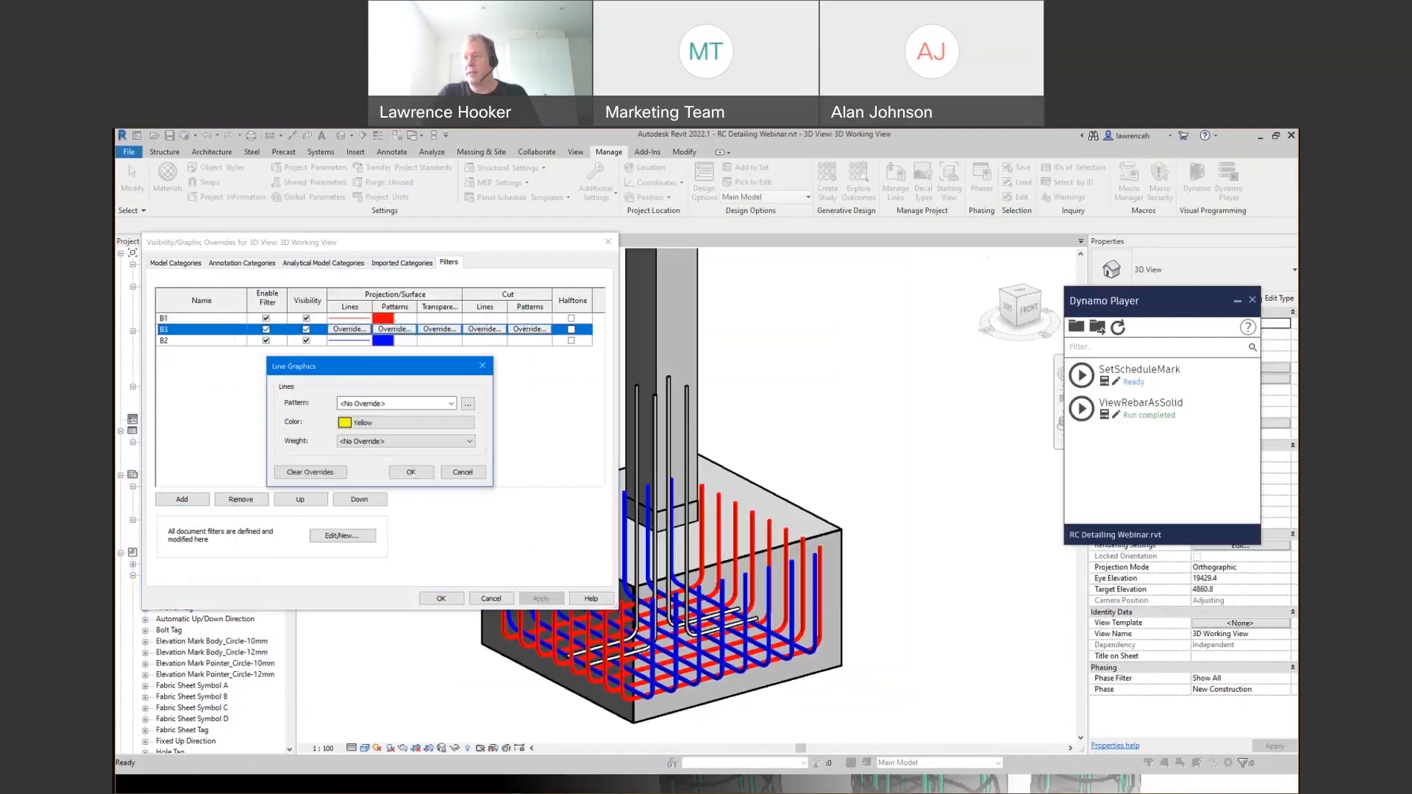
pyautogui.click(415, 470)
# - Override the B3 filter's surface foreground pattern with a yellow solid fill and apply the overrides to the view
pyautogui.click(395, 330)
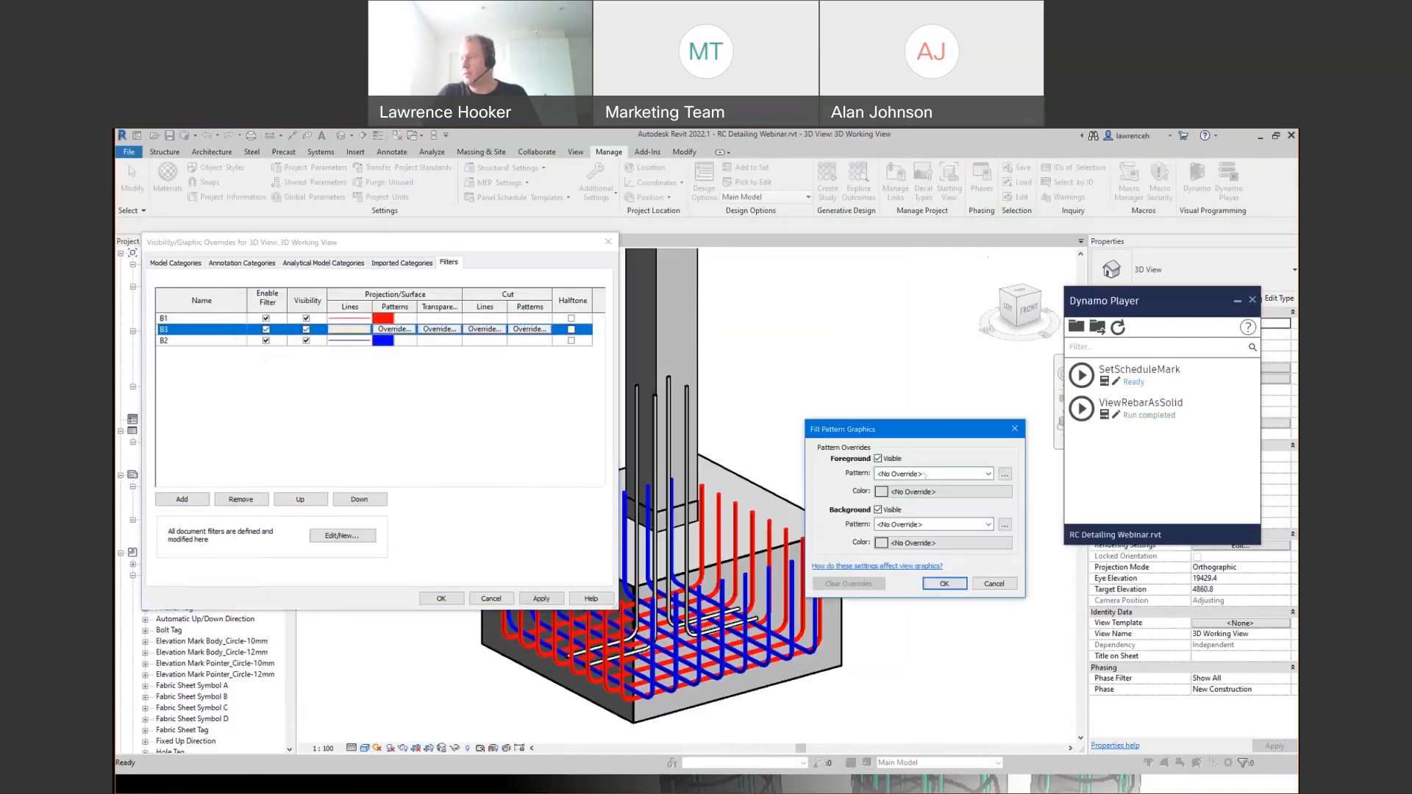
pyautogui.click(928, 473)
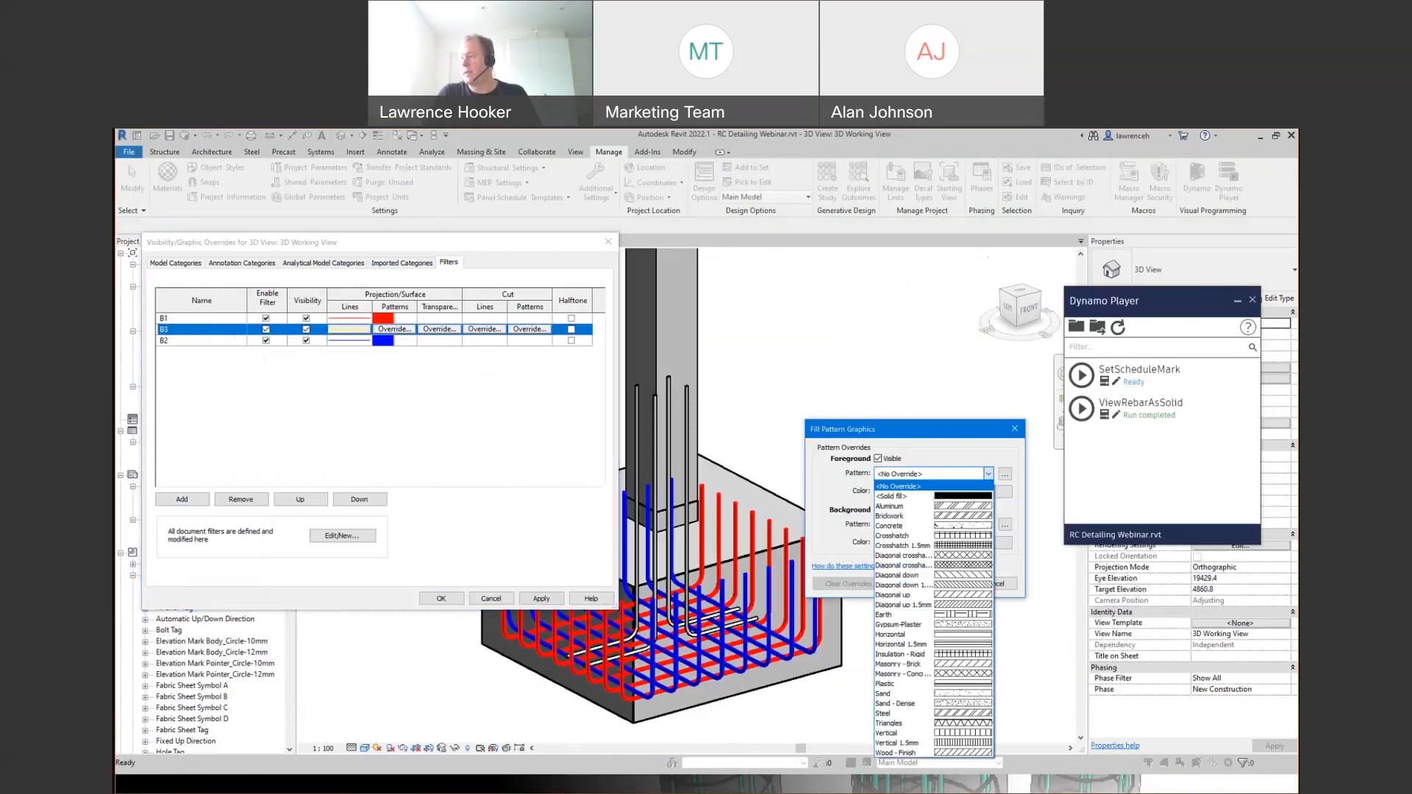
pyautogui.click(912, 497)
pyautogui.click(928, 492)
pyautogui.click(819, 524)
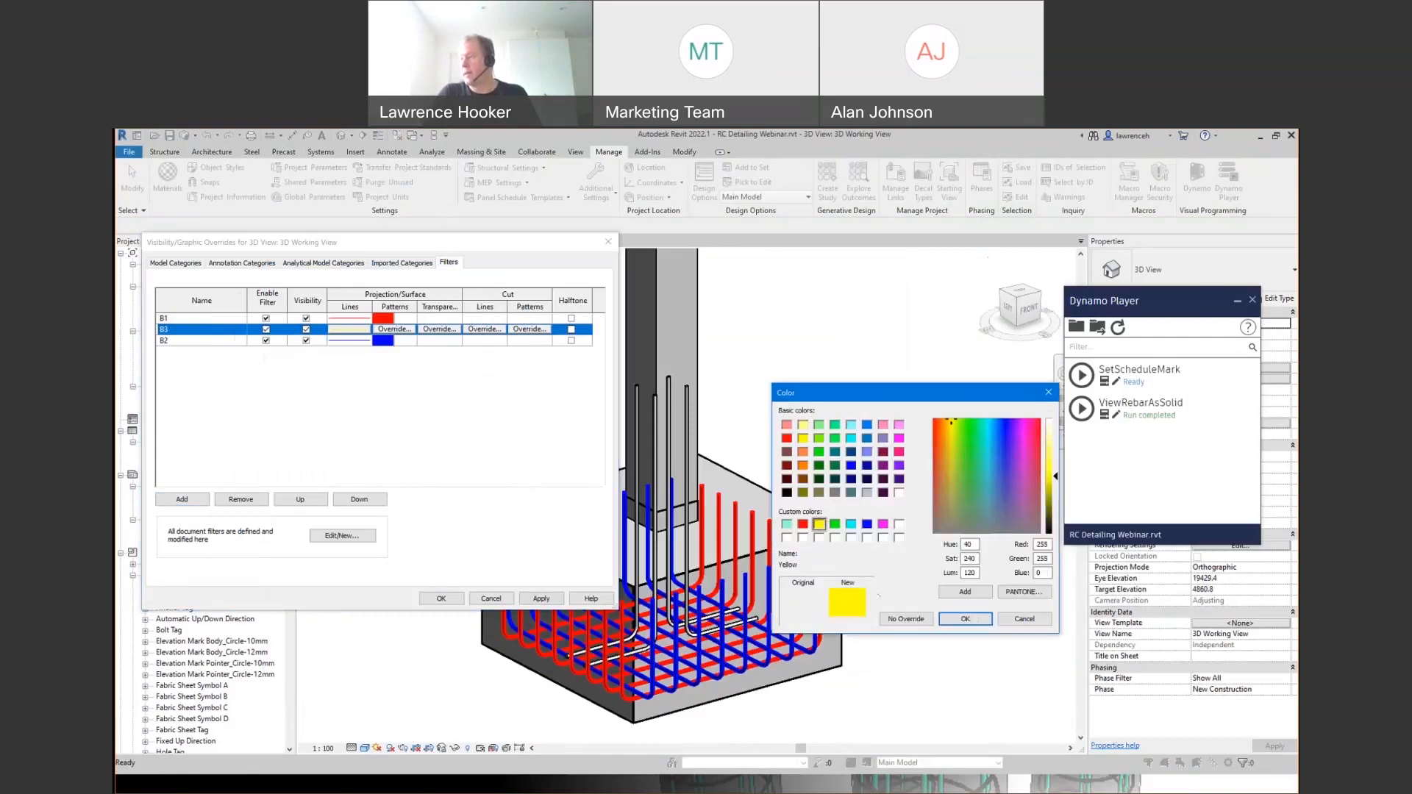
pyautogui.click(966, 618)
pyautogui.click(944, 584)
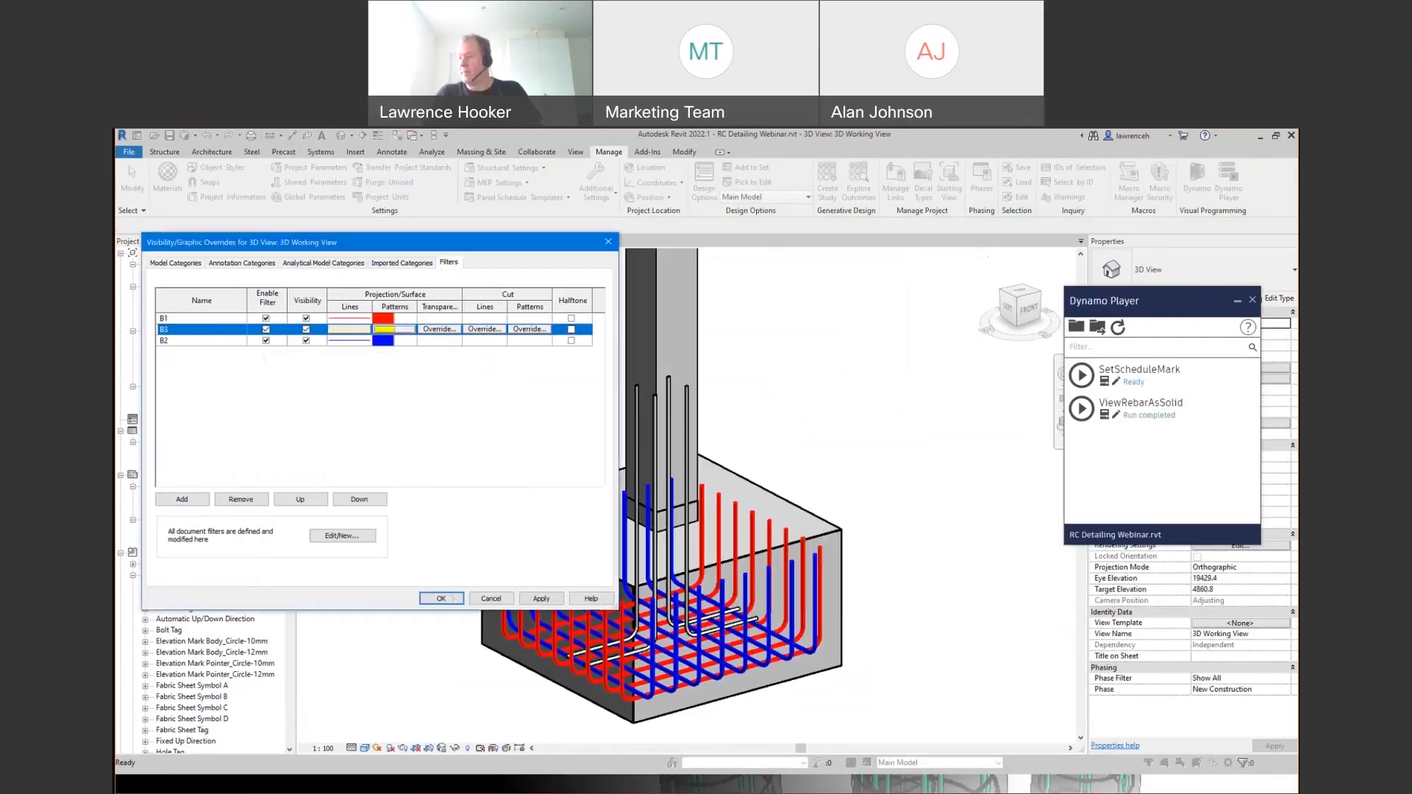
pyautogui.click(441, 599)
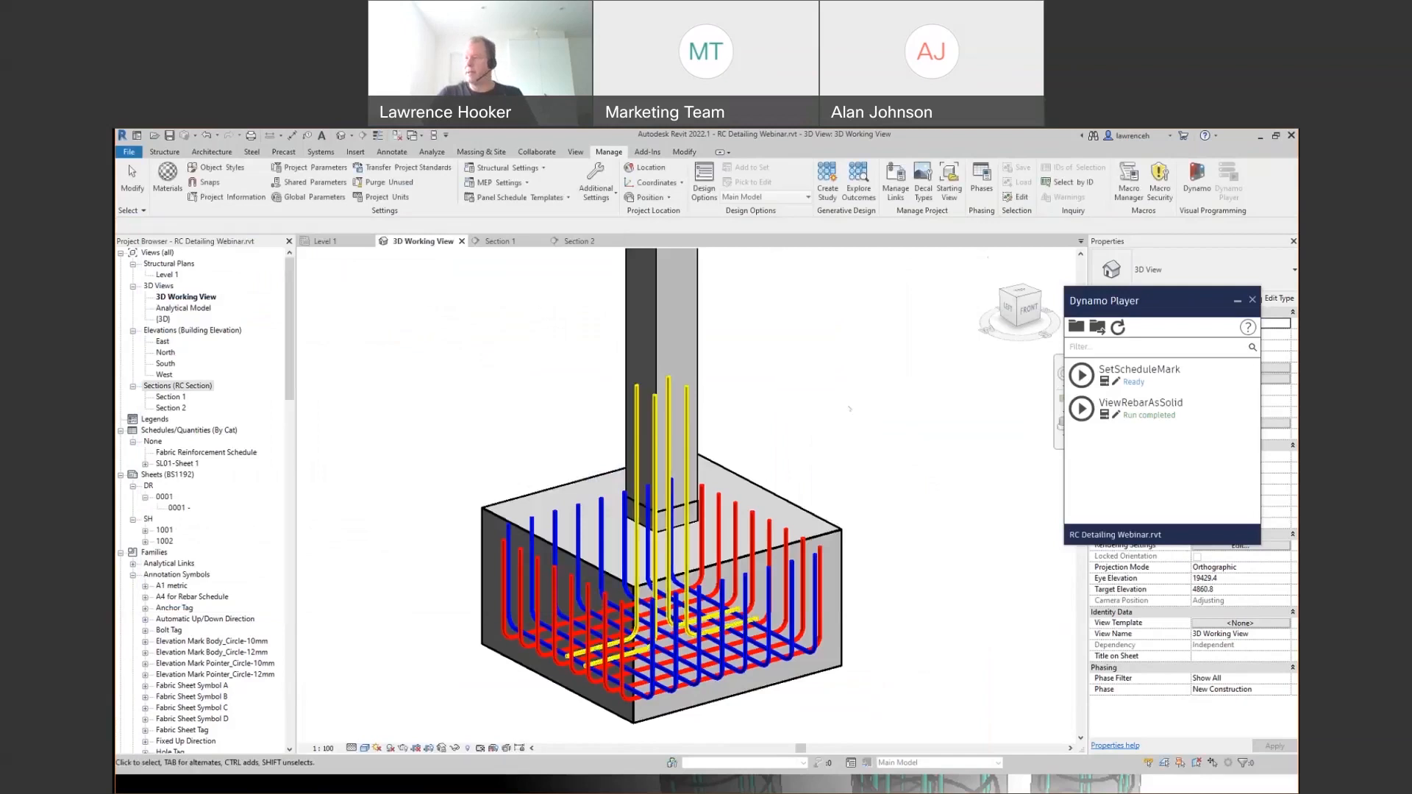
# - Minimise the Dynamo Player window and set the rectangular pad footing's Mark to P1
pyautogui.keyDown('shift'); pyautogui.moveTo(898, 445); pyautogui.dragTo(687, 481, button='middle'); pyautogui.keyUp('shift')
pyautogui.moveTo(880, 474); pyautogui.dragTo(797, 584, button='middle')
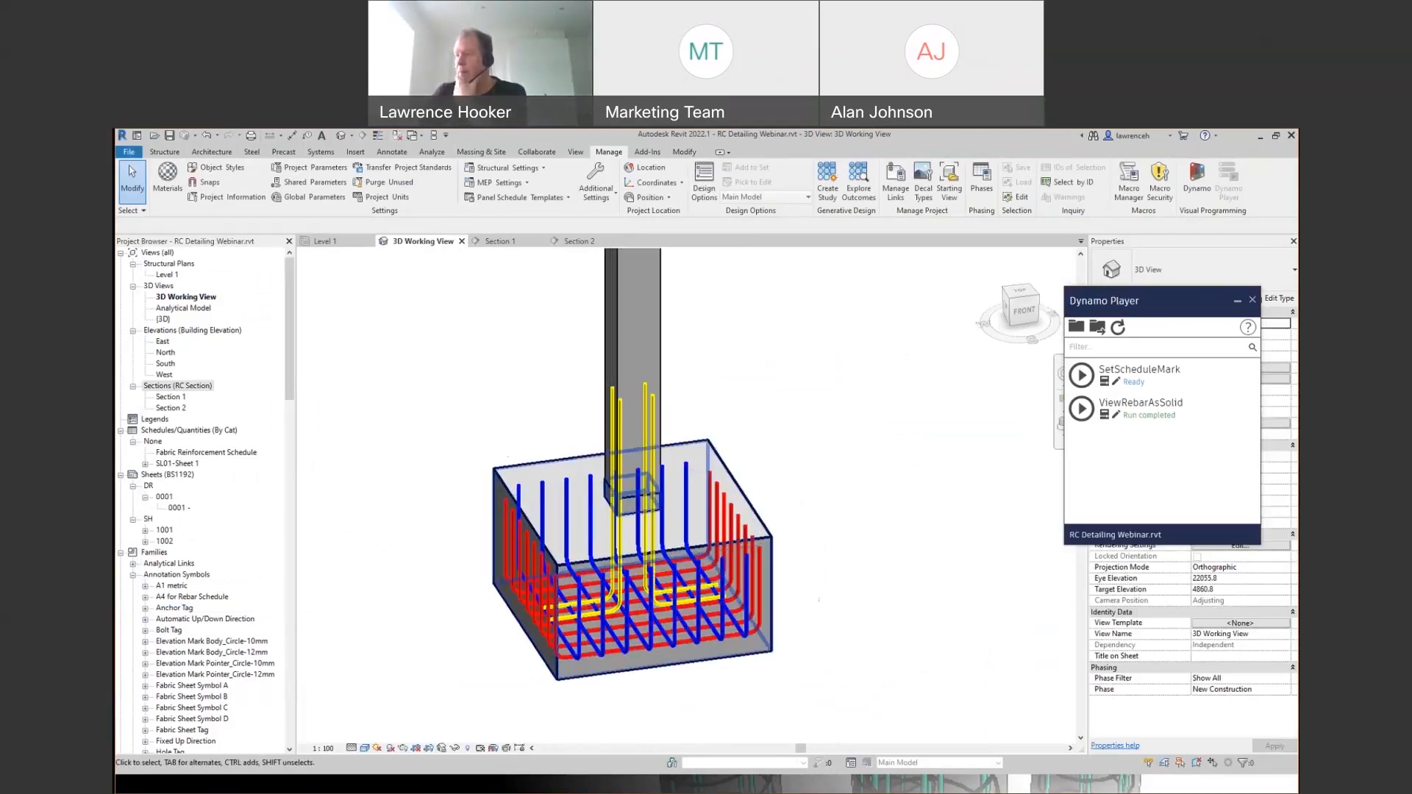
pyautogui.moveTo(768, 629); pyautogui.dragTo(791, 616, button='middle')
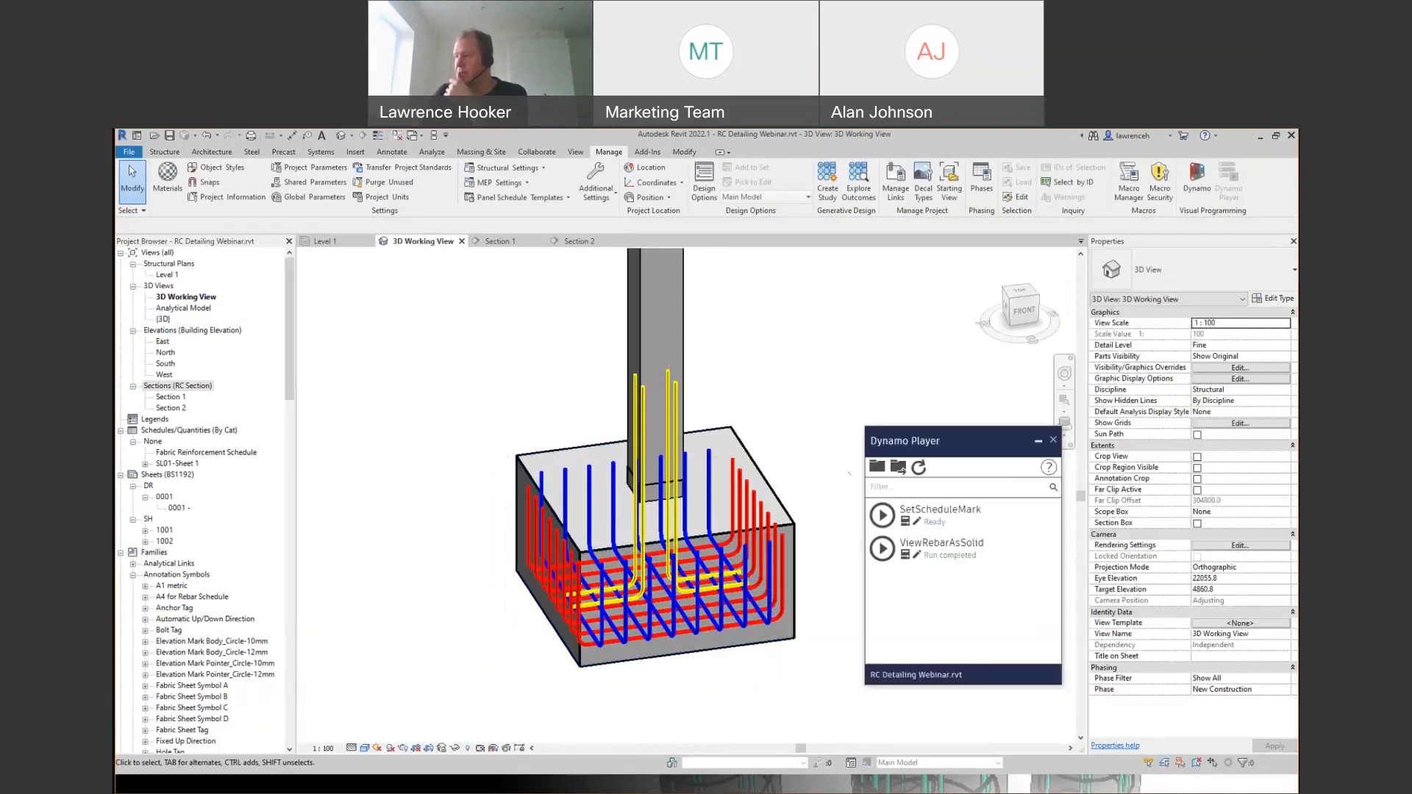
pyautogui.click(1038, 443)
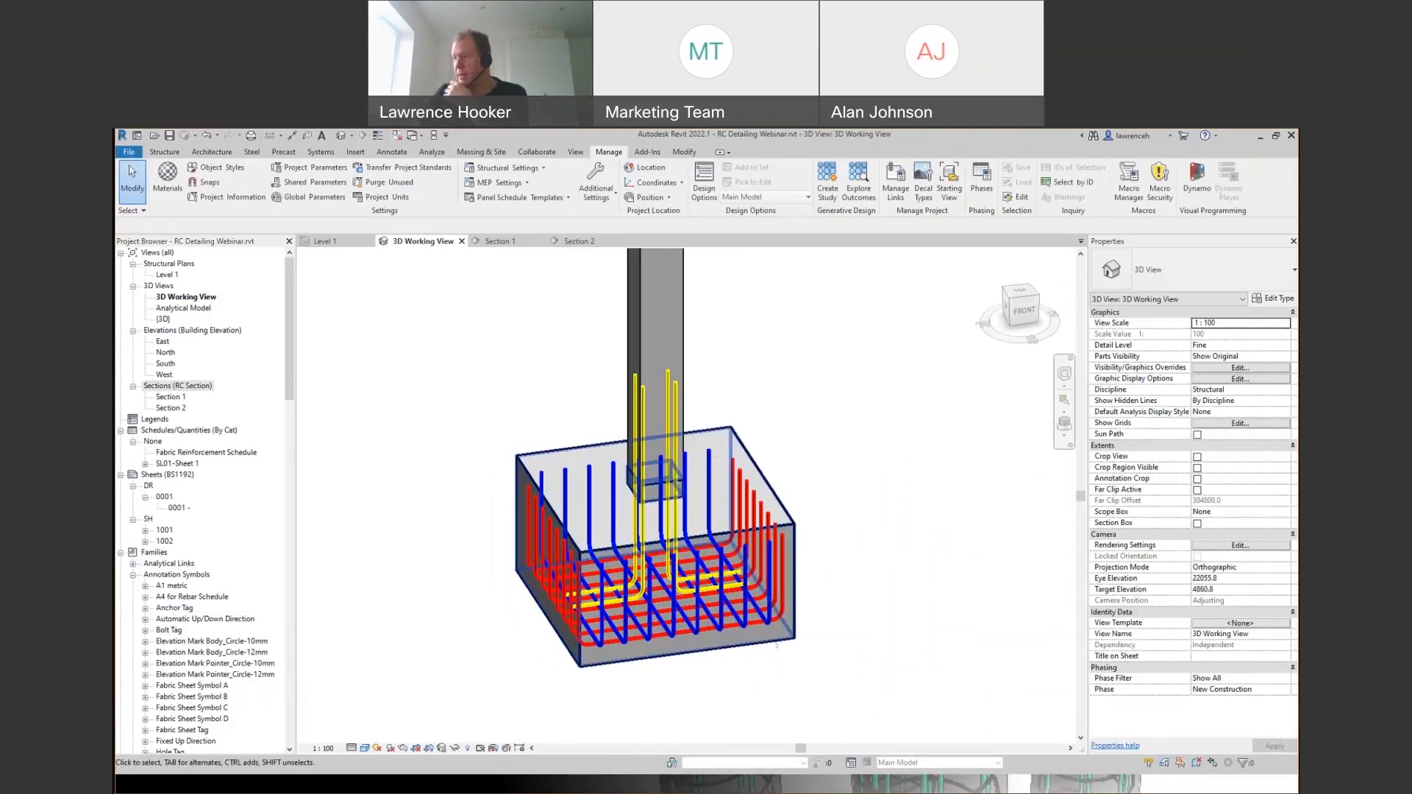
pyautogui.moveTo(792, 640); pyautogui.dragTo(810, 626, button='middle')
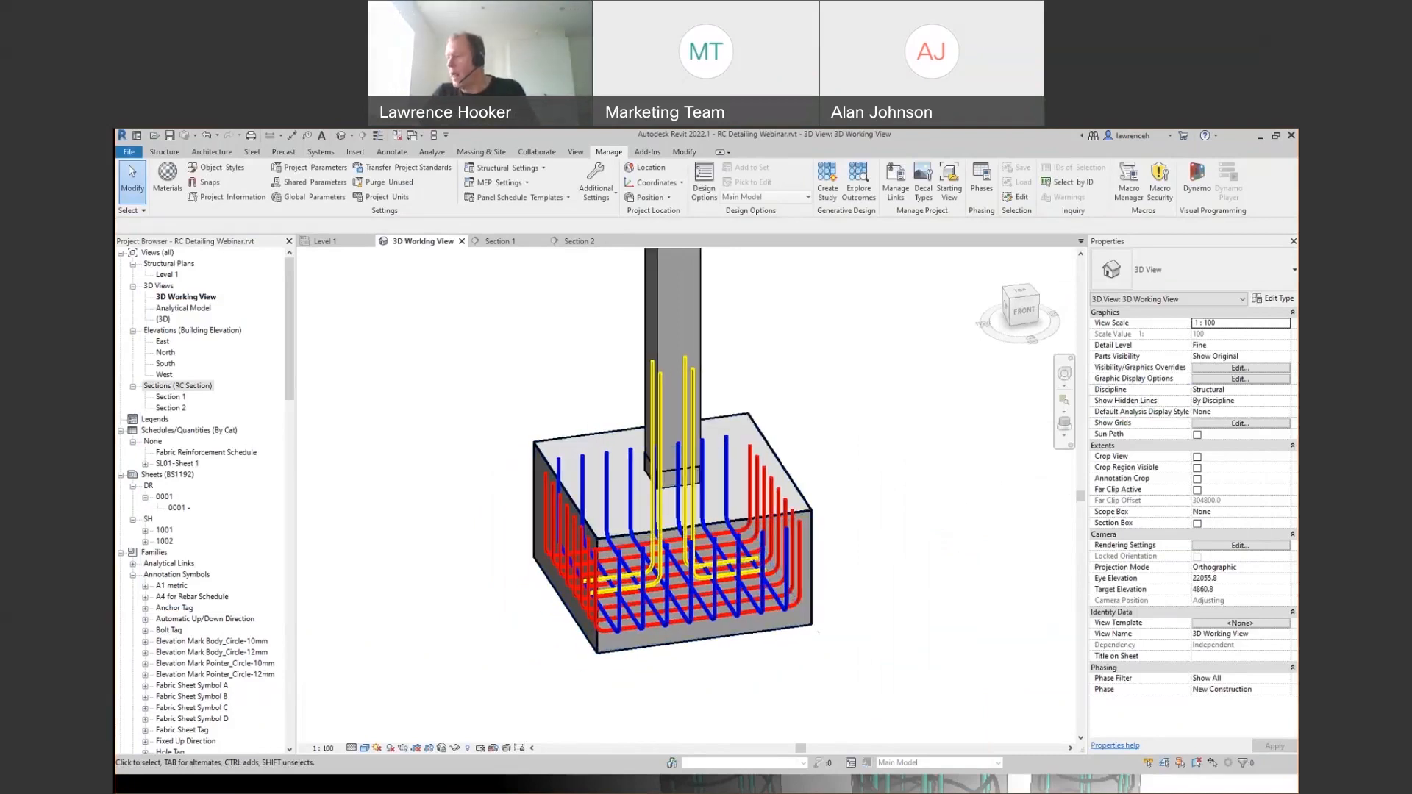
pyautogui.click(806, 618)
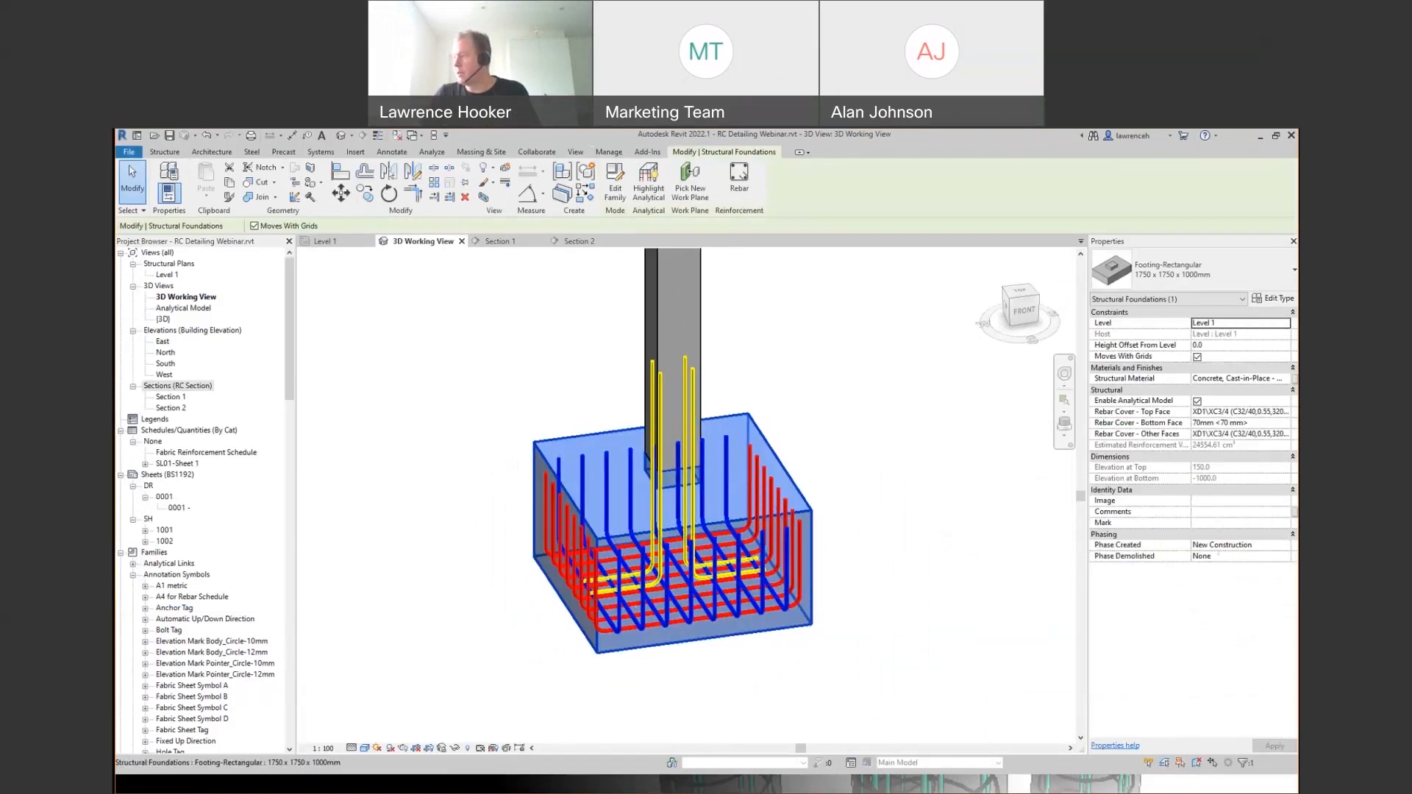
pyautogui.click(1214, 523)
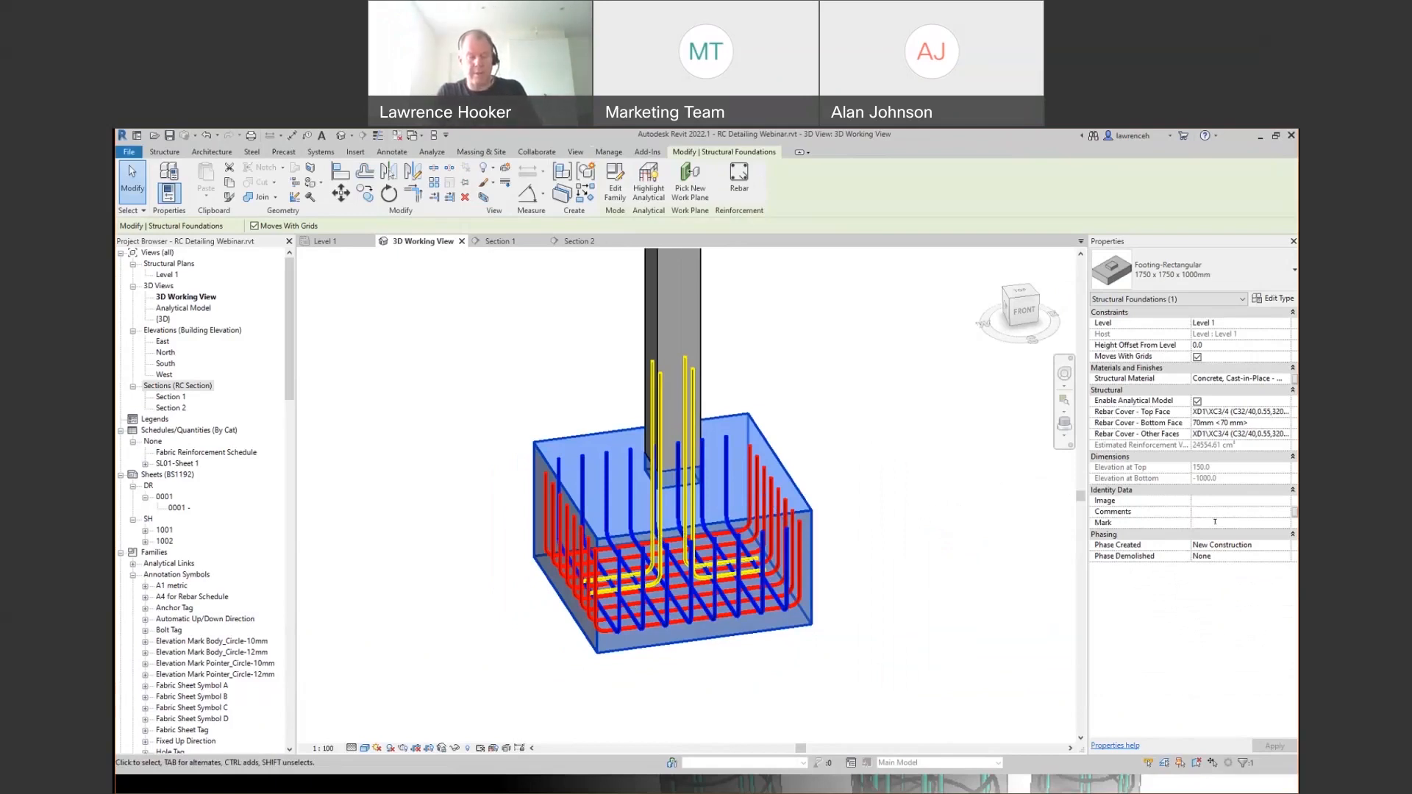
pyautogui.write('P1')
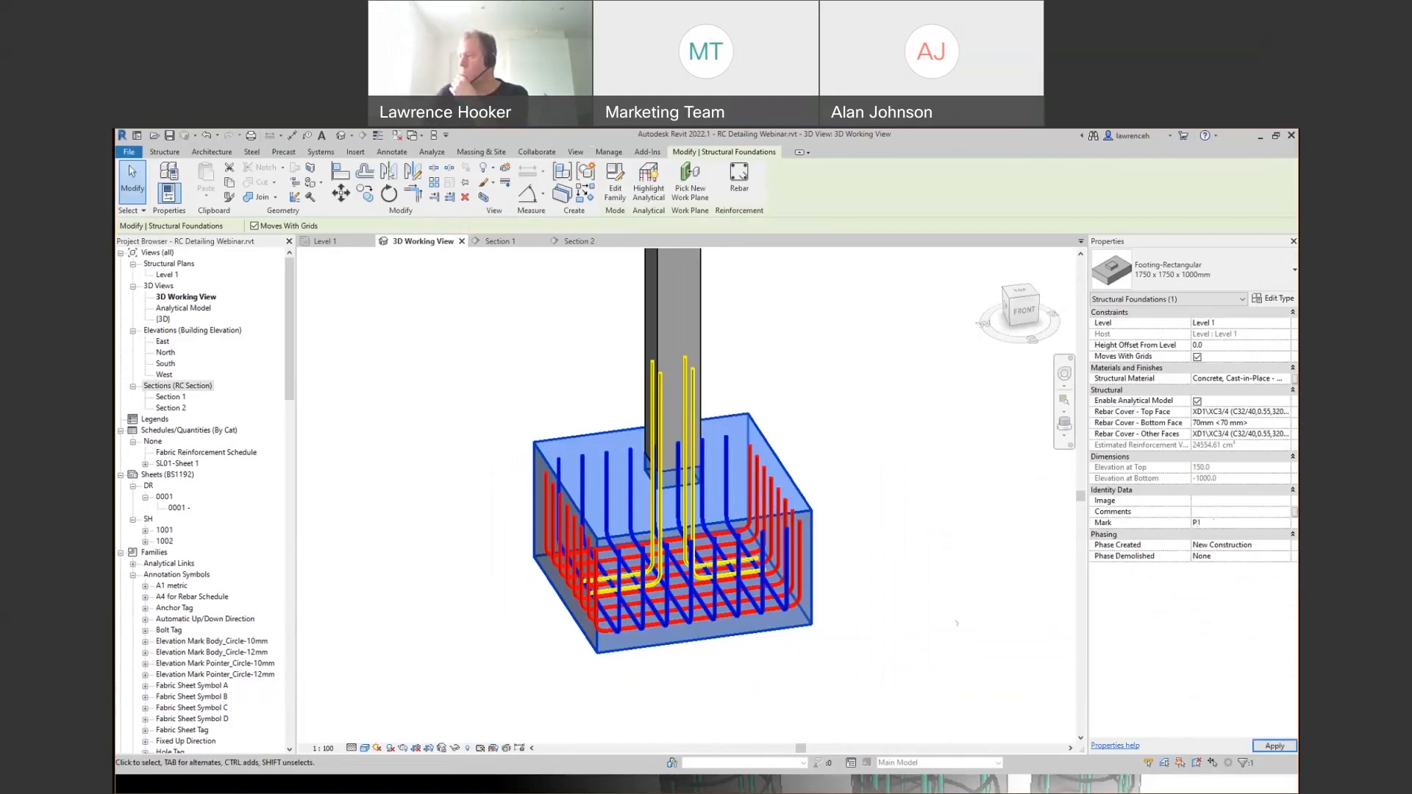
pyautogui.click(936, 488)
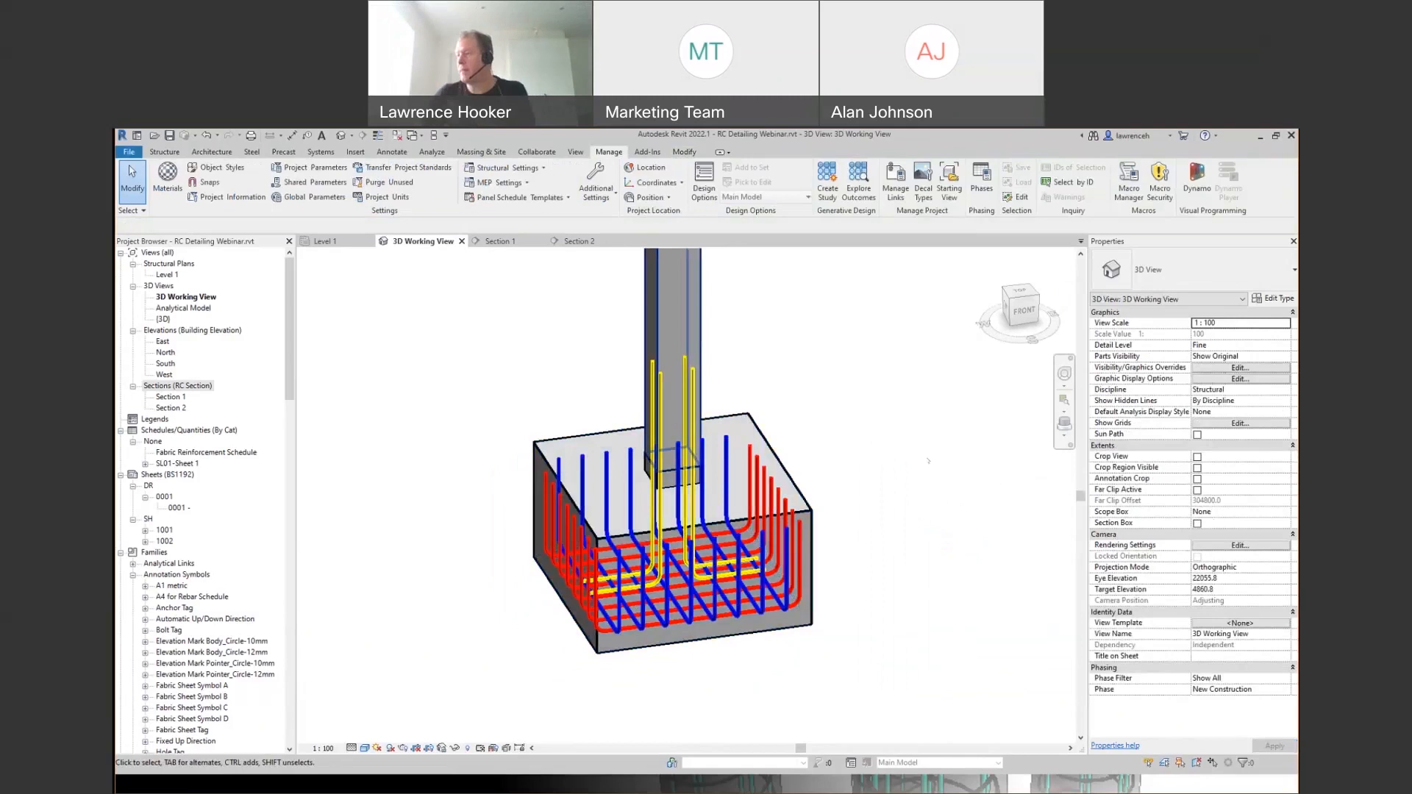
# - Set the Mark of the concrete column above the footing to C1
pyautogui.click(700, 331)
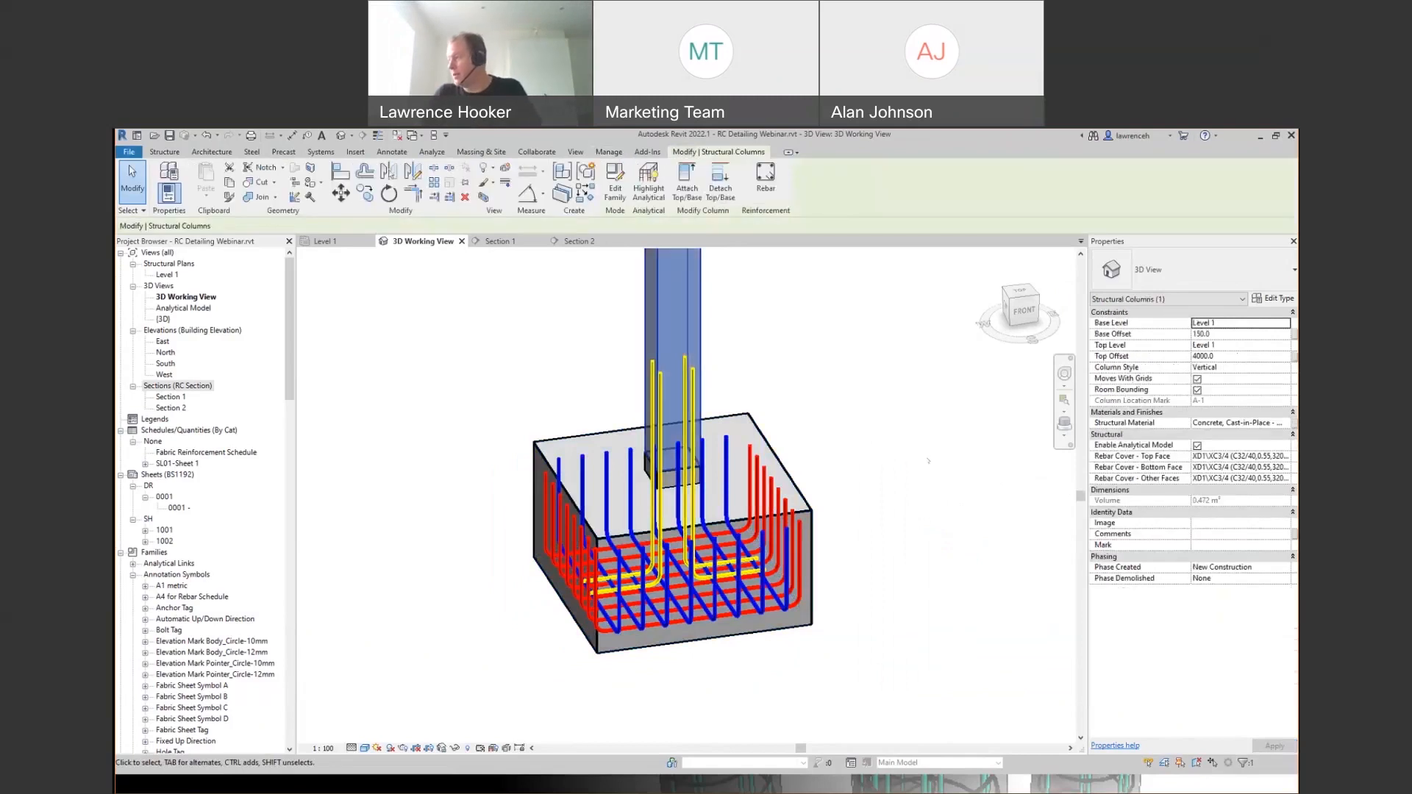
pyautogui.click(1201, 544)
pyautogui.write('C1')
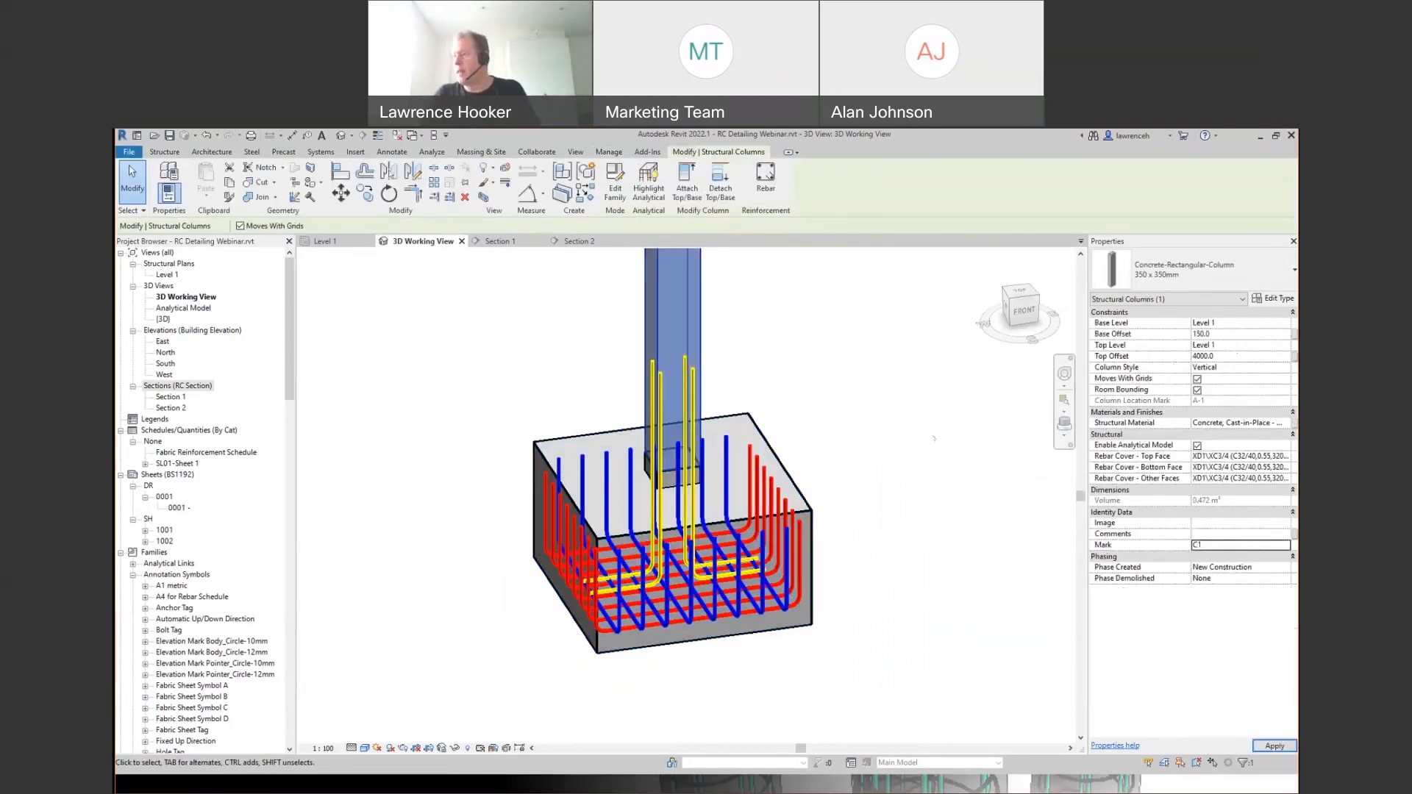
pyautogui.click(935, 437)
# - Select all rebar hosted in the footing and set its Partition to DWG1
pyautogui.keyDown('shift'); pyautogui.moveTo(883, 498); pyautogui.dragTo(778, 616, button='middle'); pyautogui.keyUp('shift')
pyautogui.scroll(2, 873, 522)
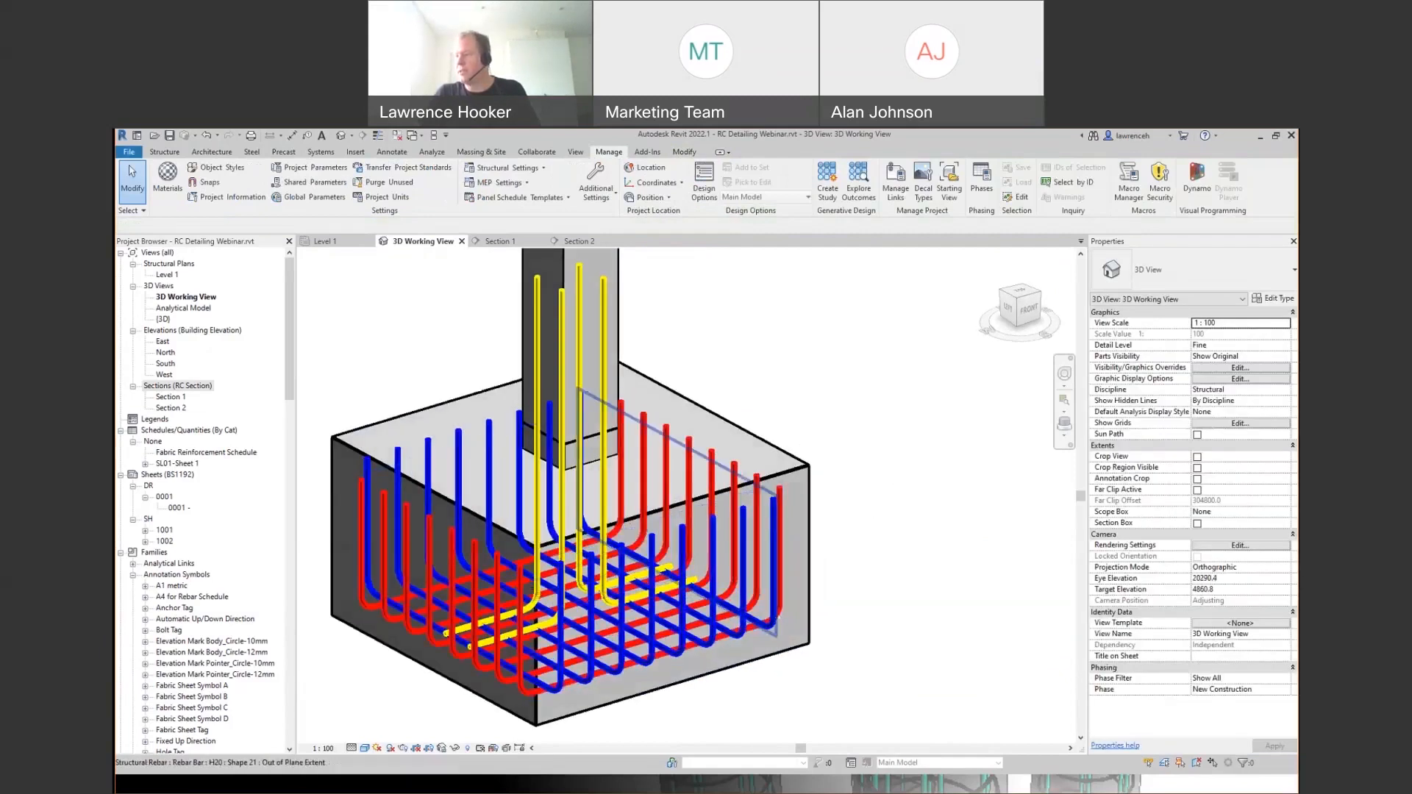
pyautogui.click(853, 699)
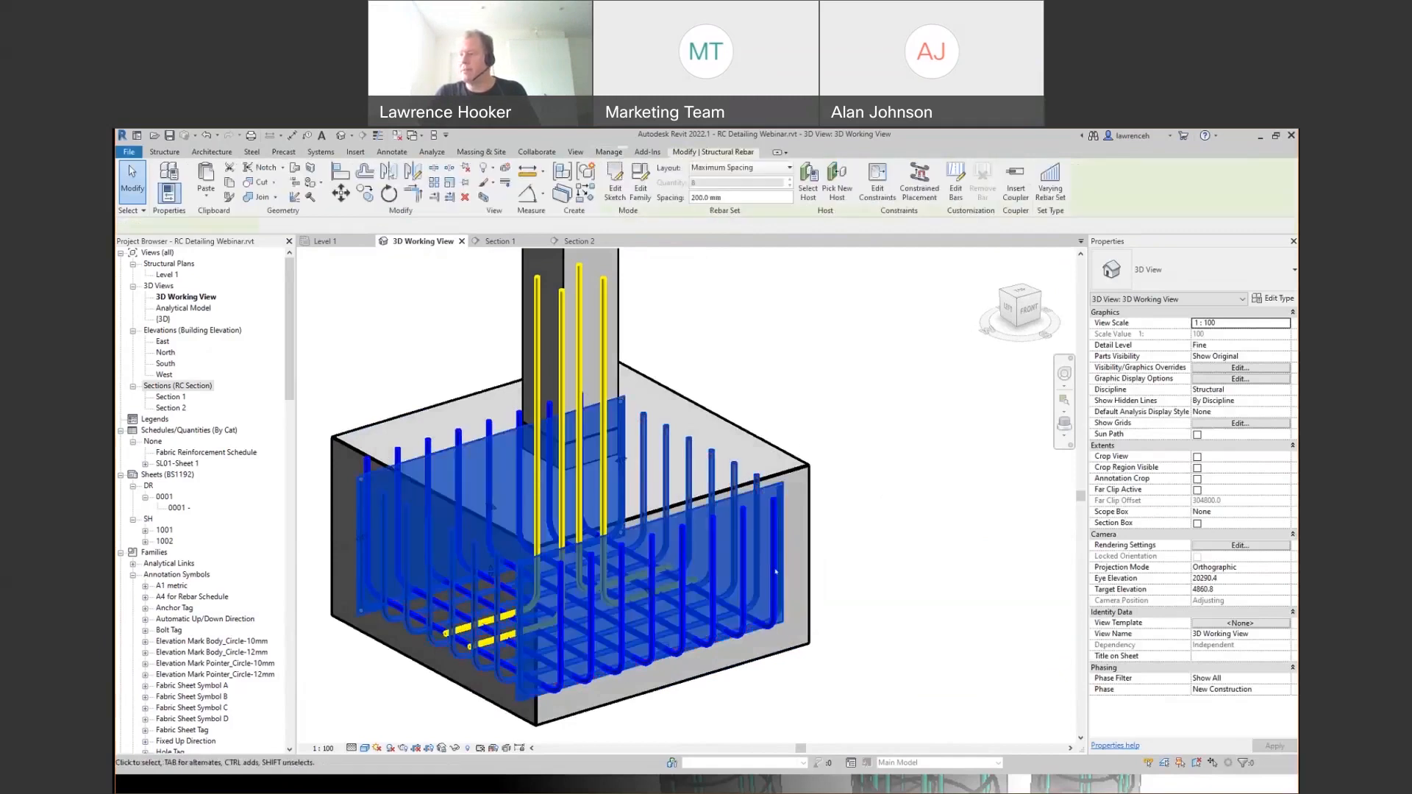
pyautogui.rightClick(878, 504)
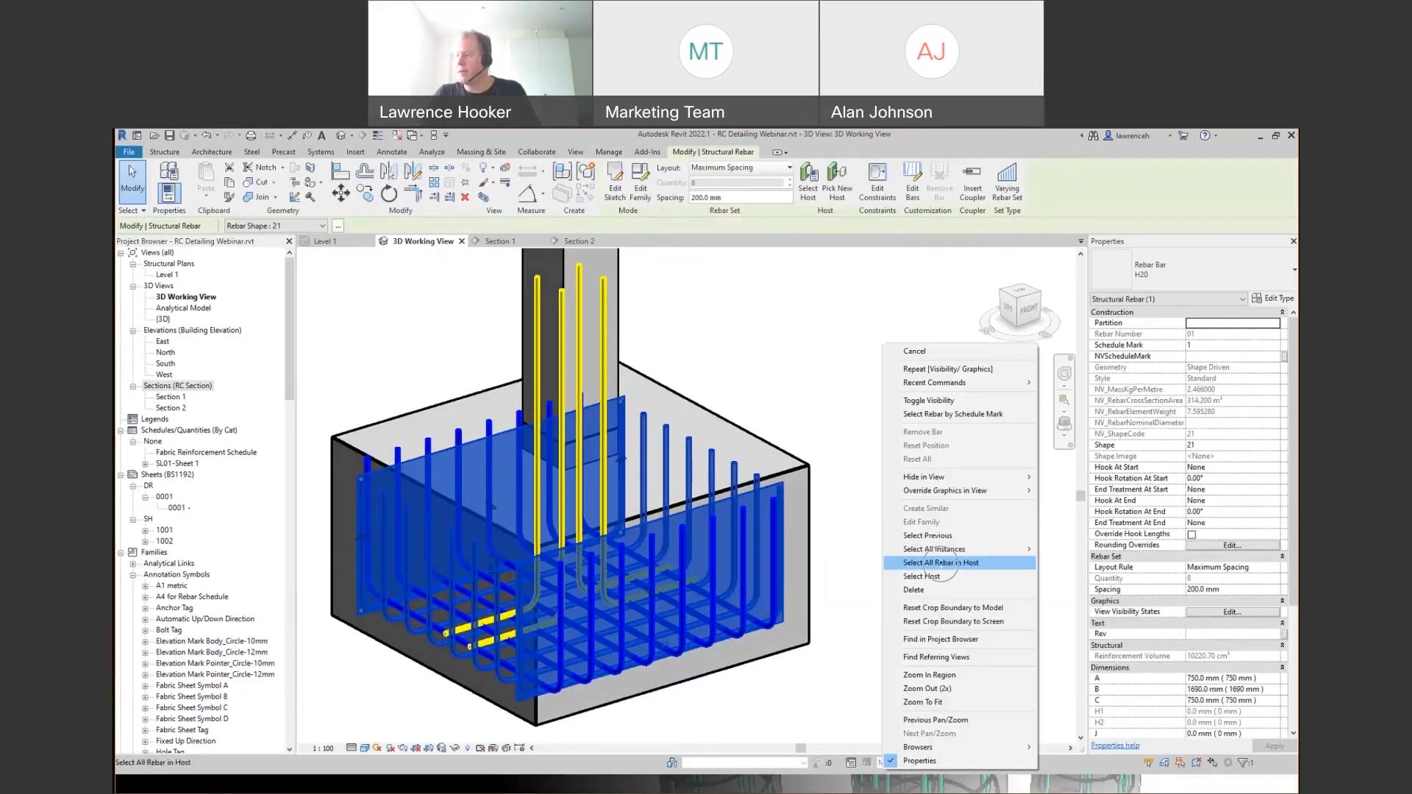
pyautogui.click(940, 564)
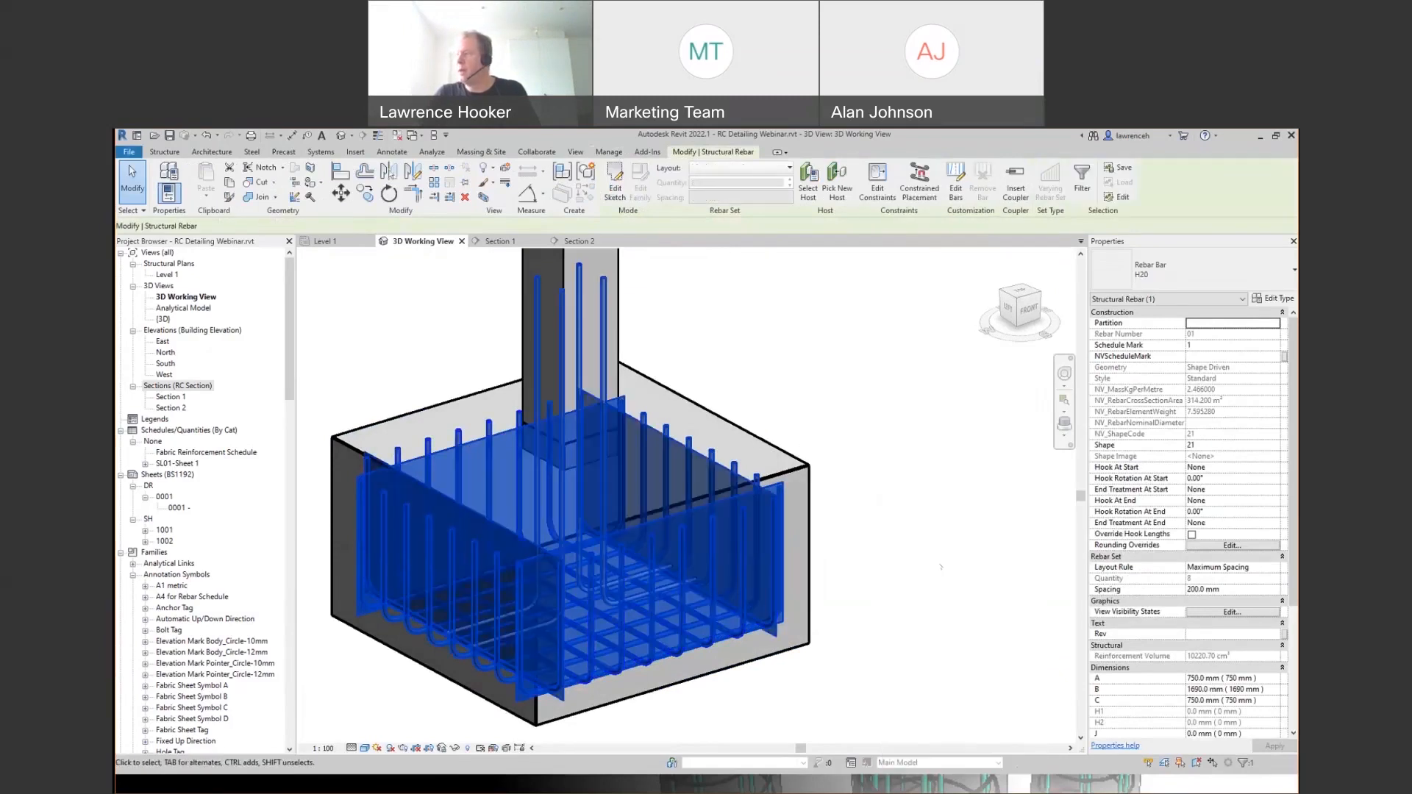
pyautogui.scroll(-1, 926, 536)
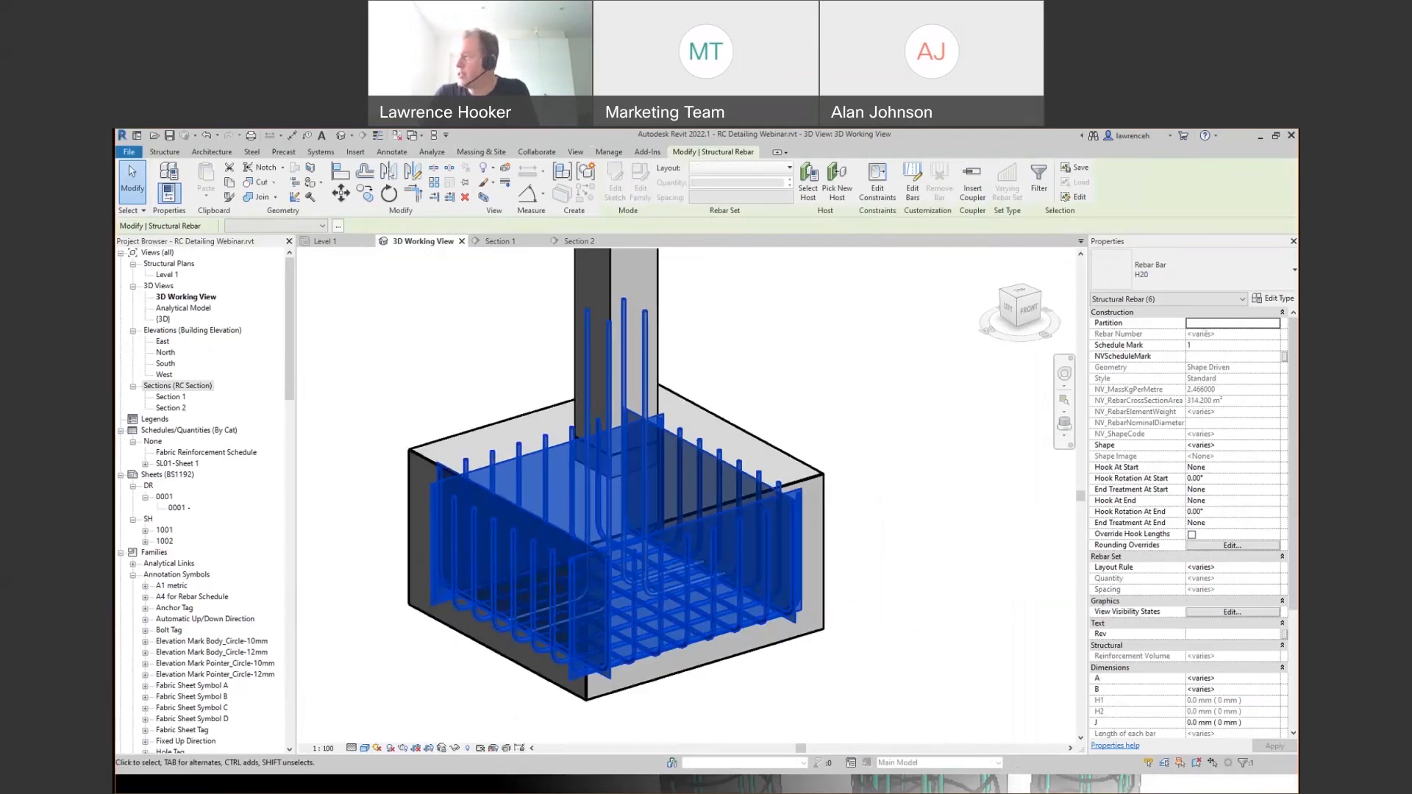
pyautogui.click(1217, 324)
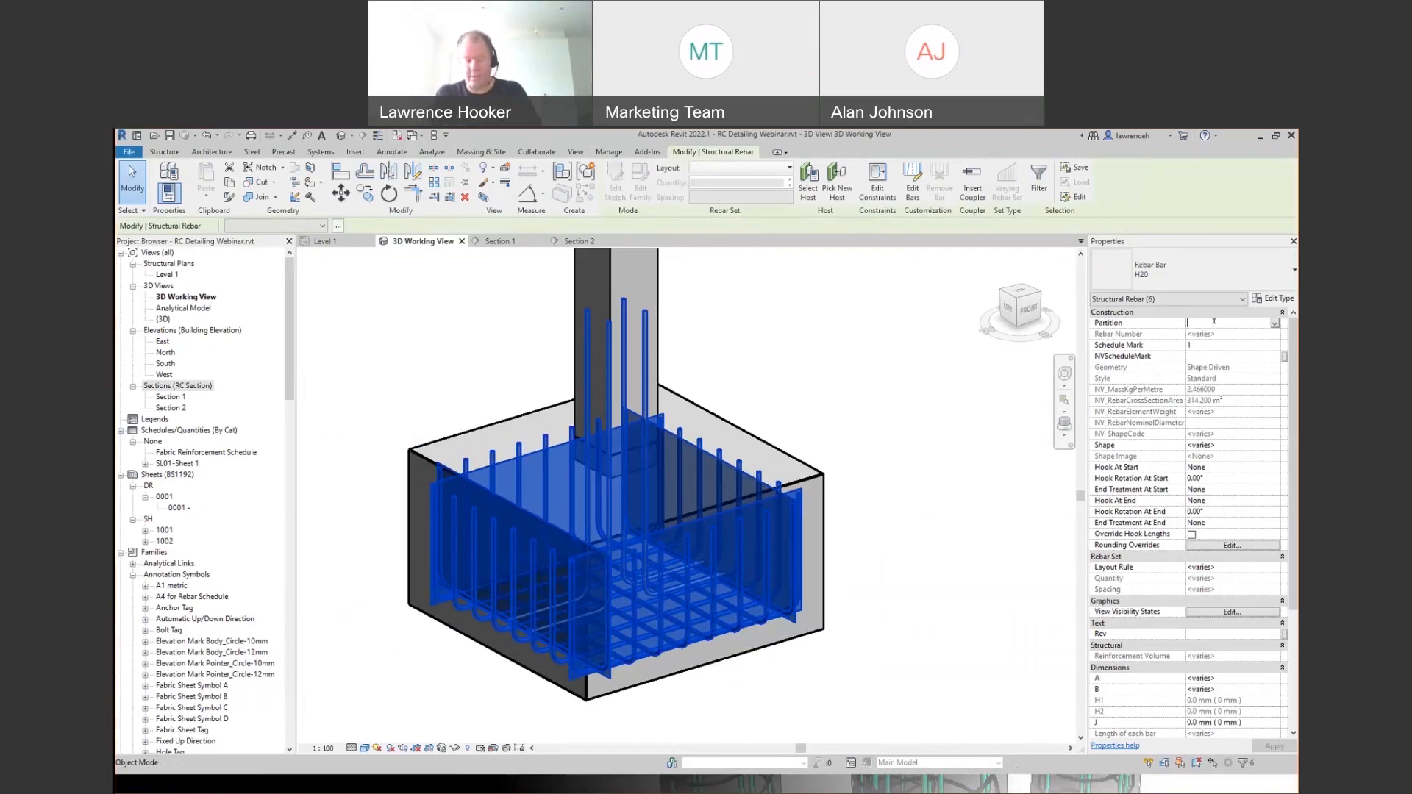
pyautogui.write('DWG1')
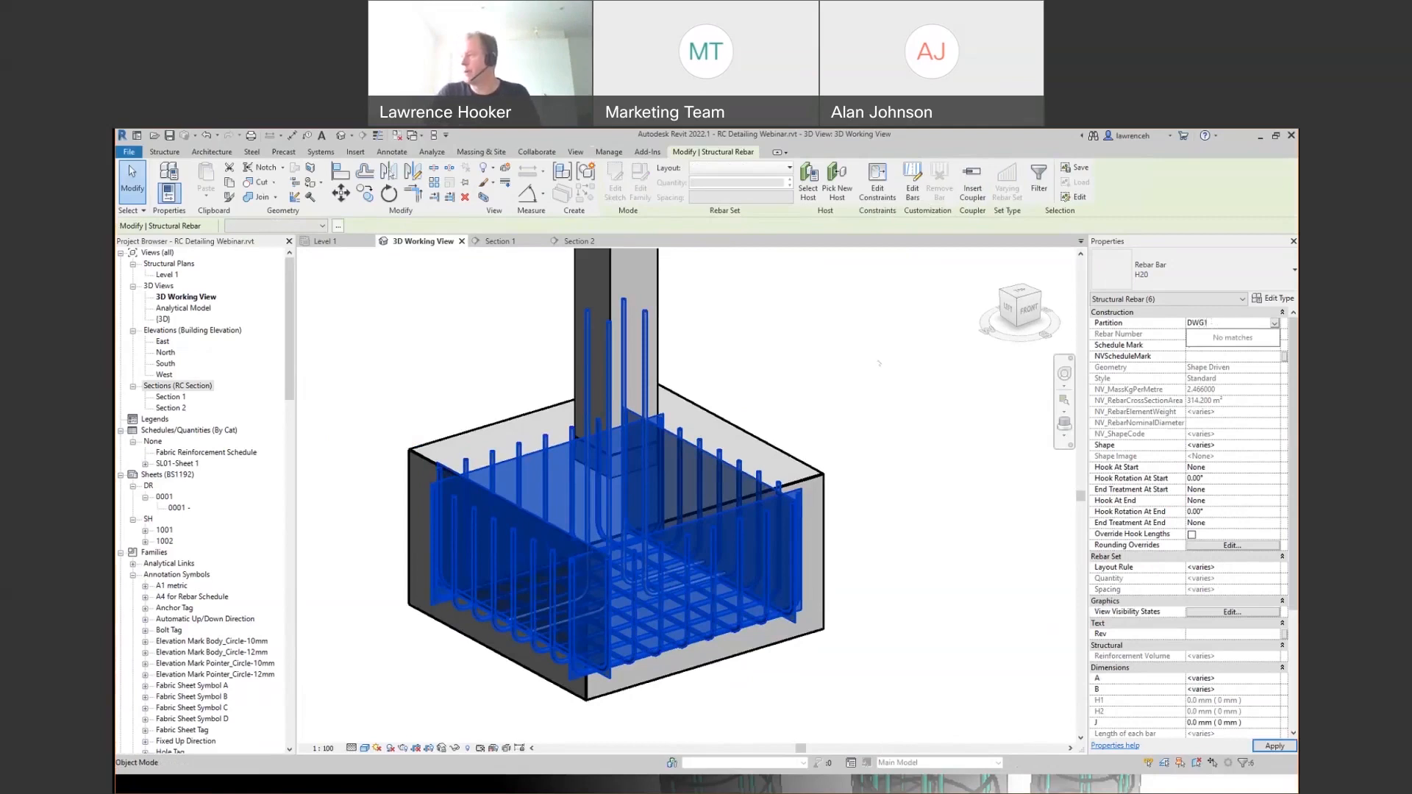
pyautogui.press('Return')
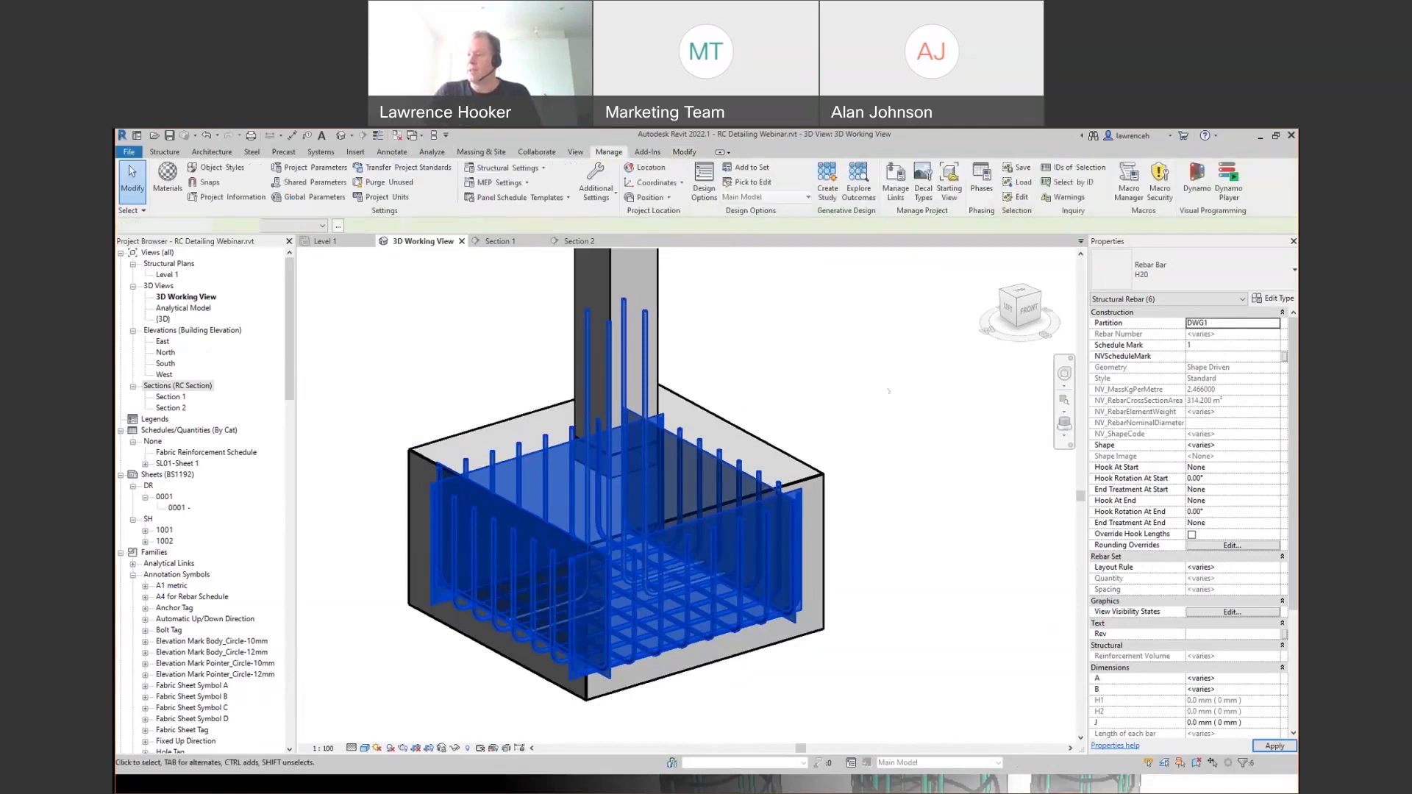
pyautogui.click(900, 395)
pyautogui.scroll(-2, 956, 515)
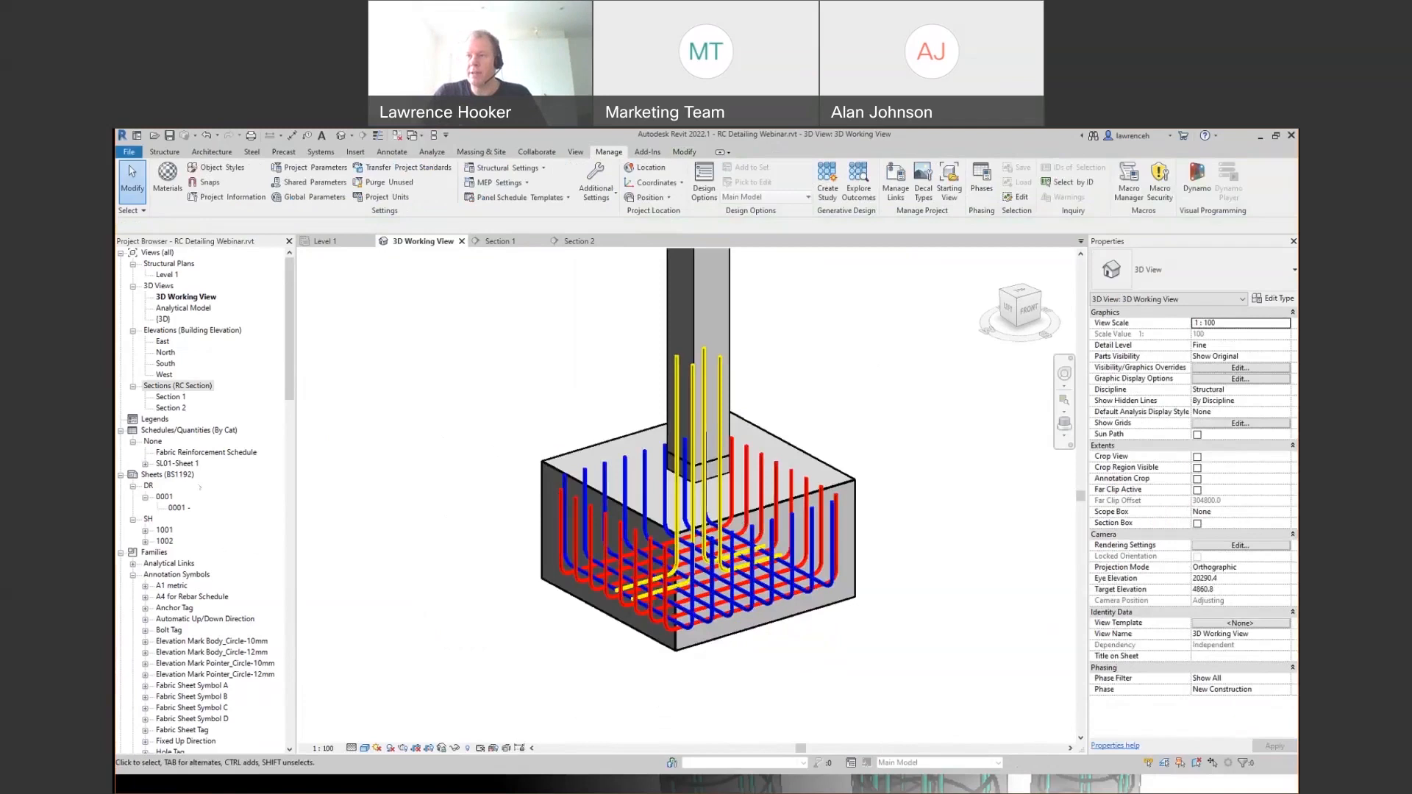
# - Expand the SL01-Sheet 1 rebar schedule in the project's schedules and open it at a readable size
pyautogui.click(145, 464)
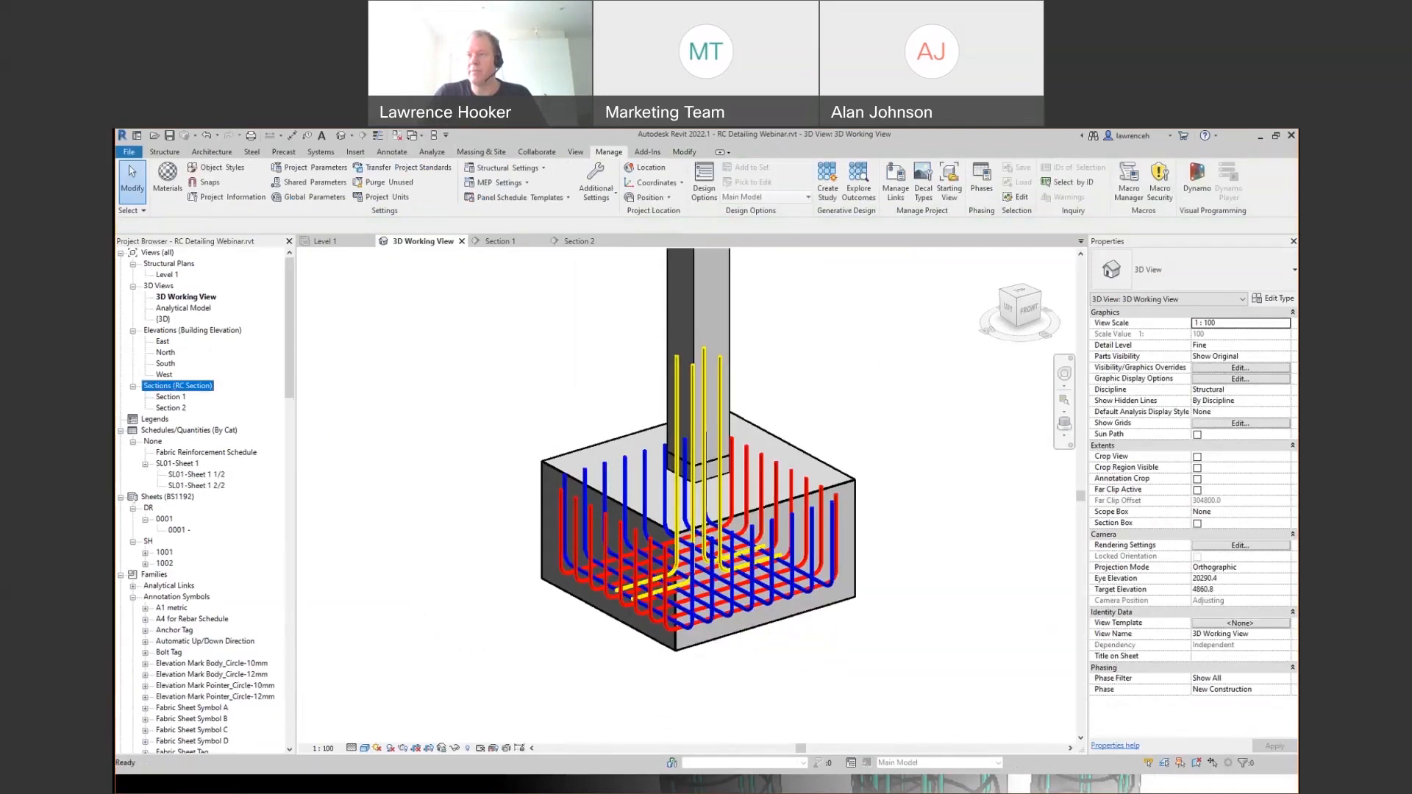
pyautogui.click(190, 466)
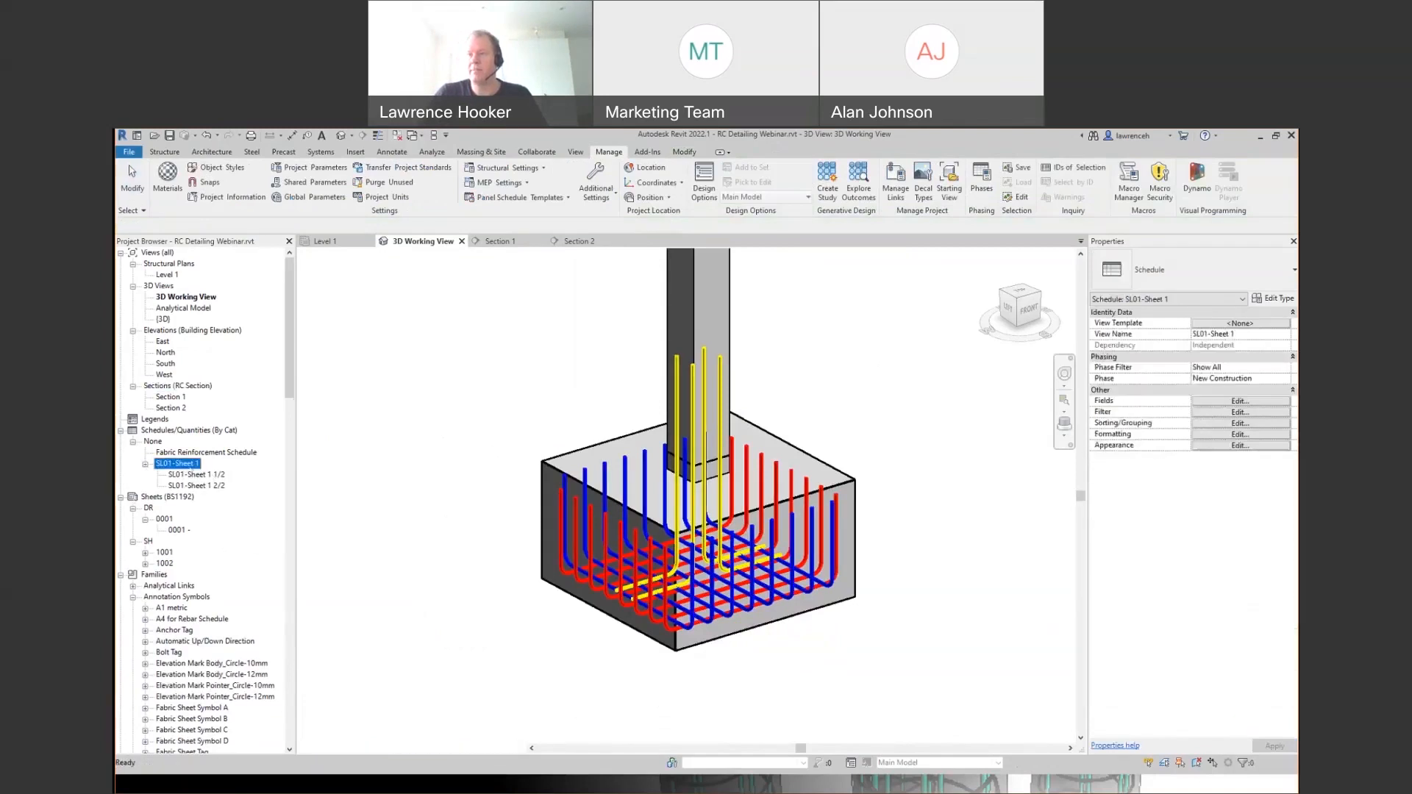
pyautogui.doubleClick(188, 464)
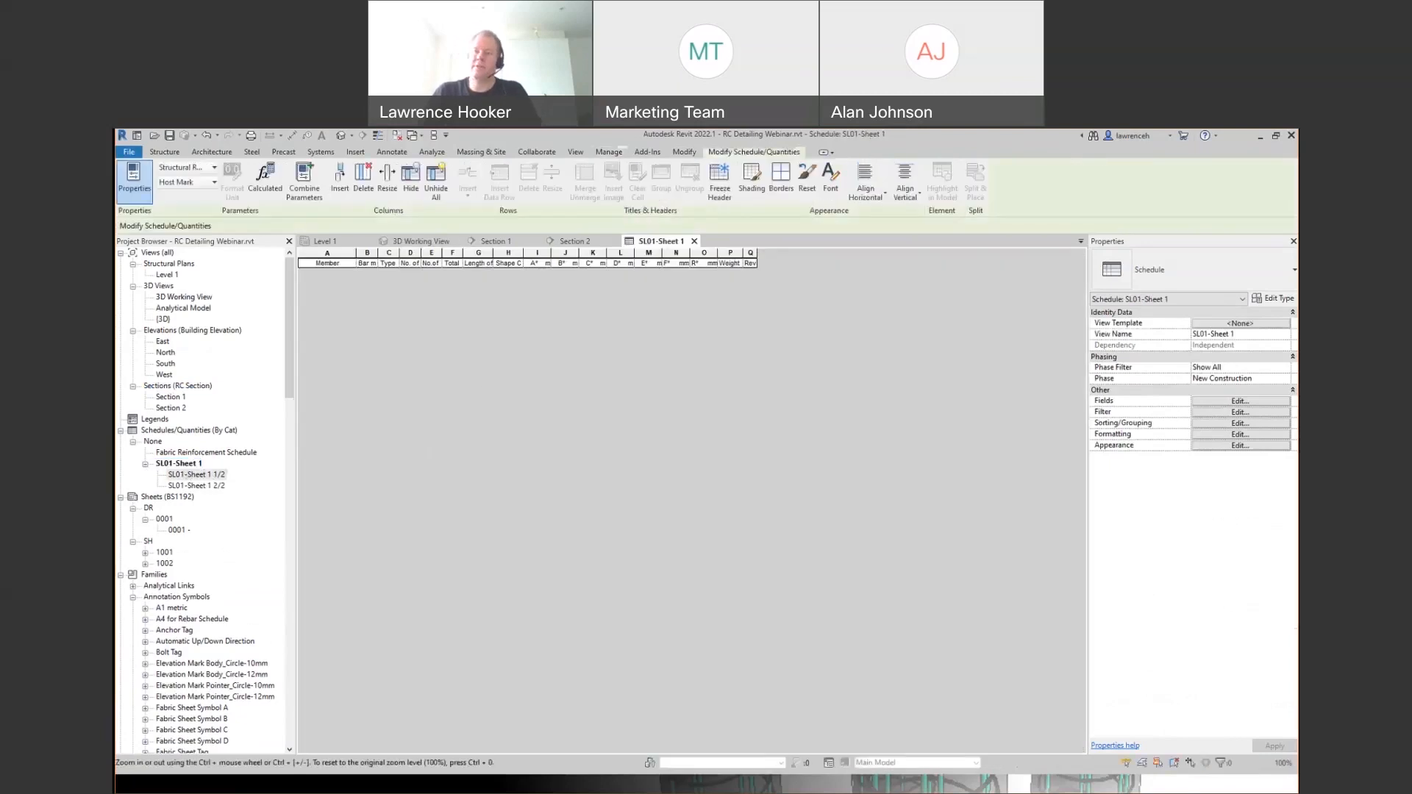
pyautogui.click(196, 476)
pyautogui.click(196, 486)
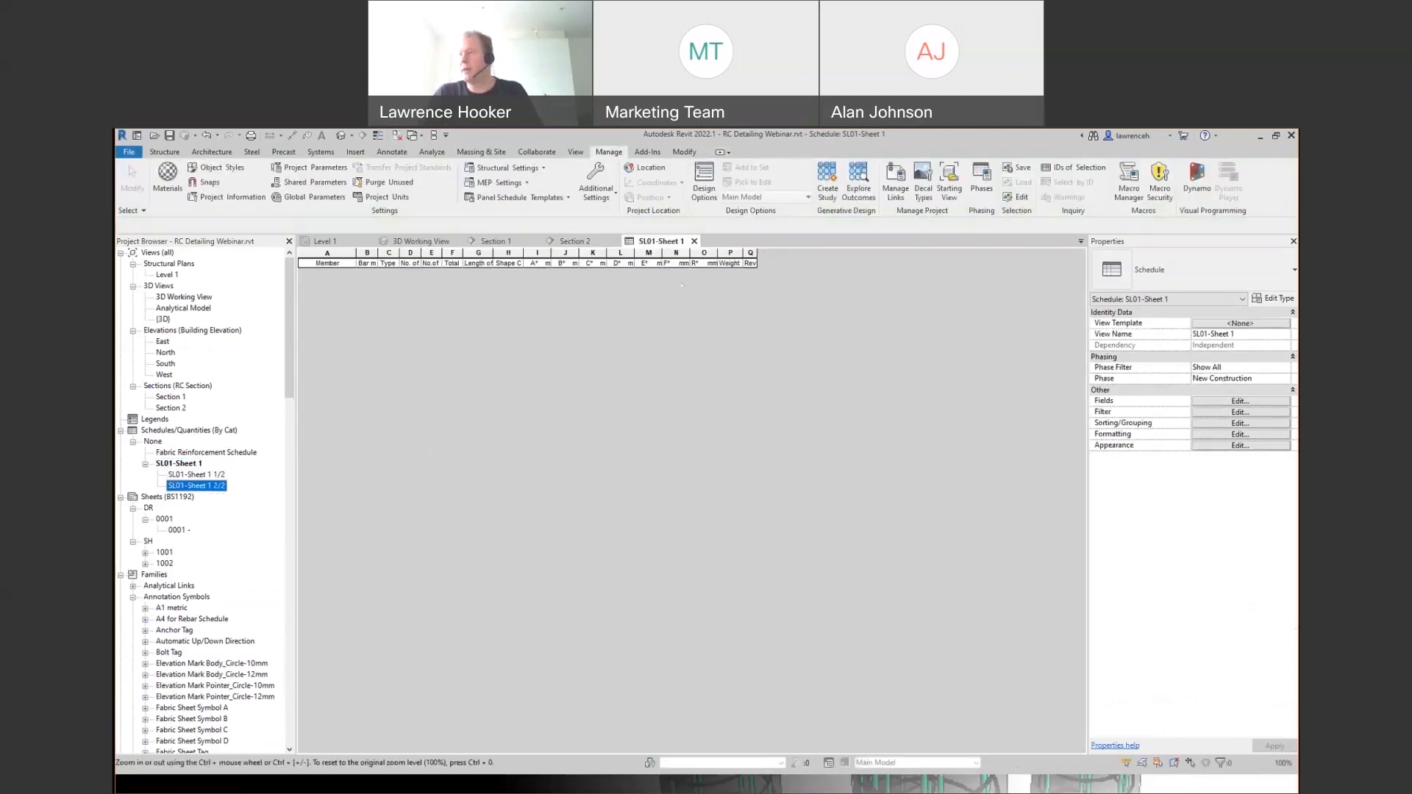
pyautogui.click(577, 288)
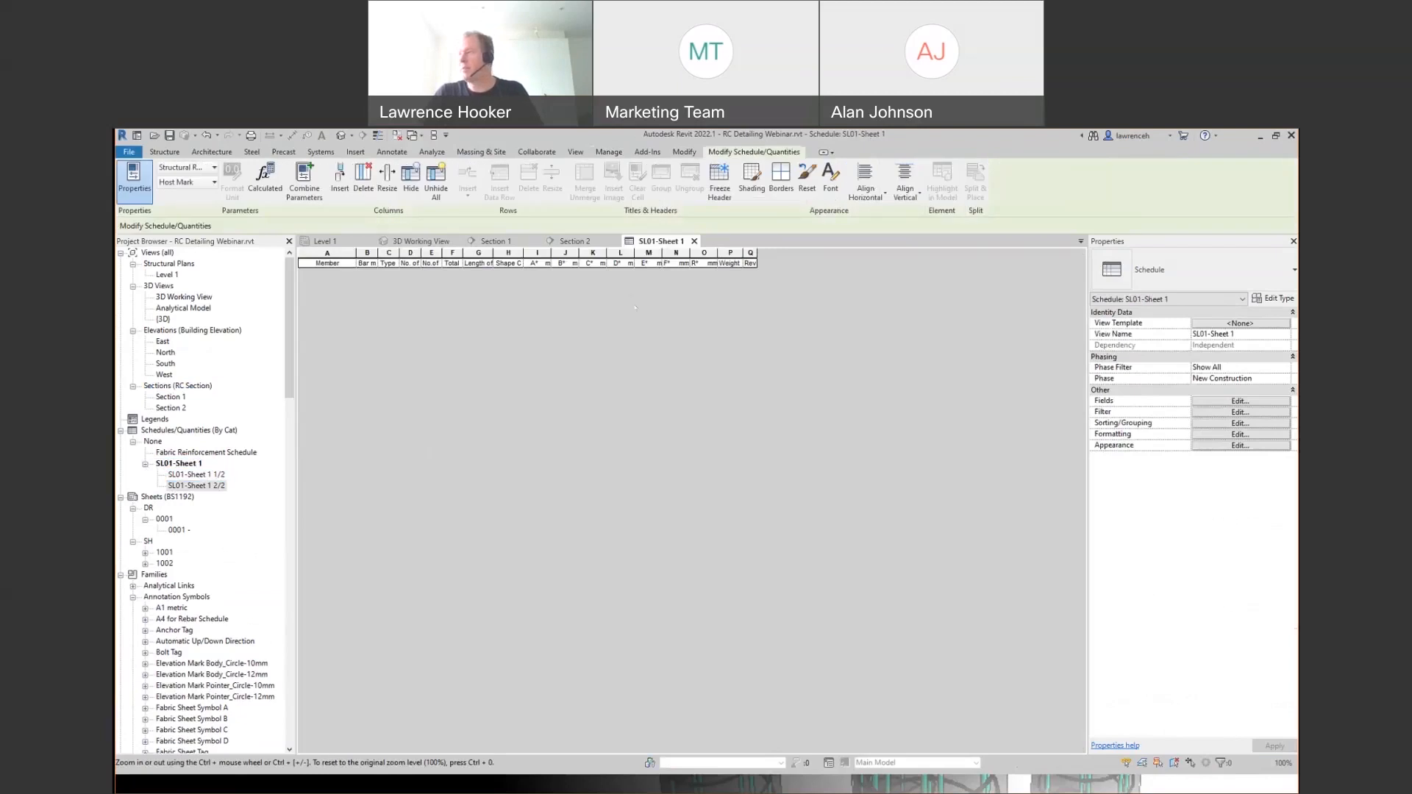
pyautogui.keyDown('ctrl'); pyautogui.scroll(2, 635, 308); pyautogui.keyUp('ctrl')
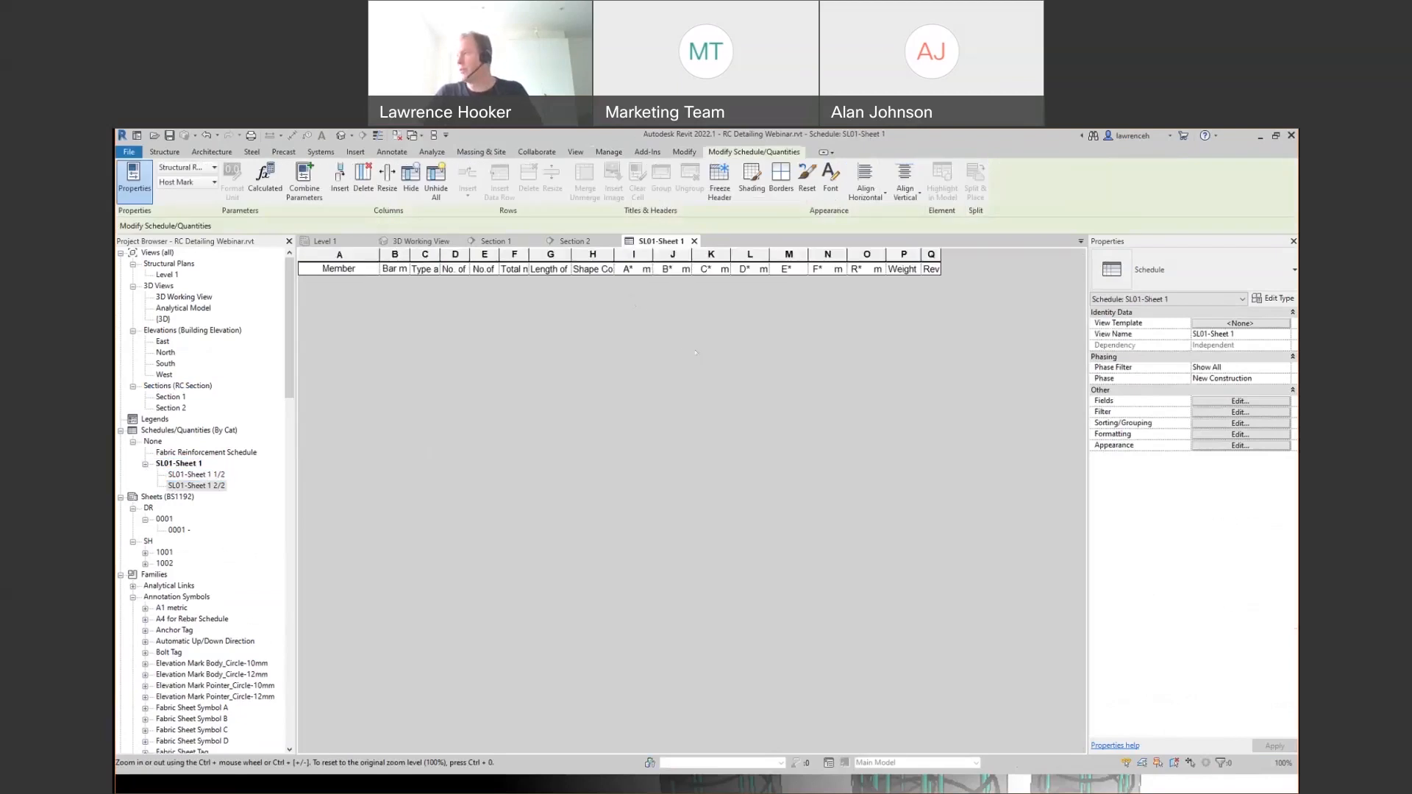
pyautogui.keyDown('ctrl'); pyautogui.scroll(1, 695, 353); pyautogui.keyUp('ctrl')
pyautogui.keyDown('ctrl'); pyautogui.scroll(-1, 699, 360); pyautogui.keyUp('ctrl')
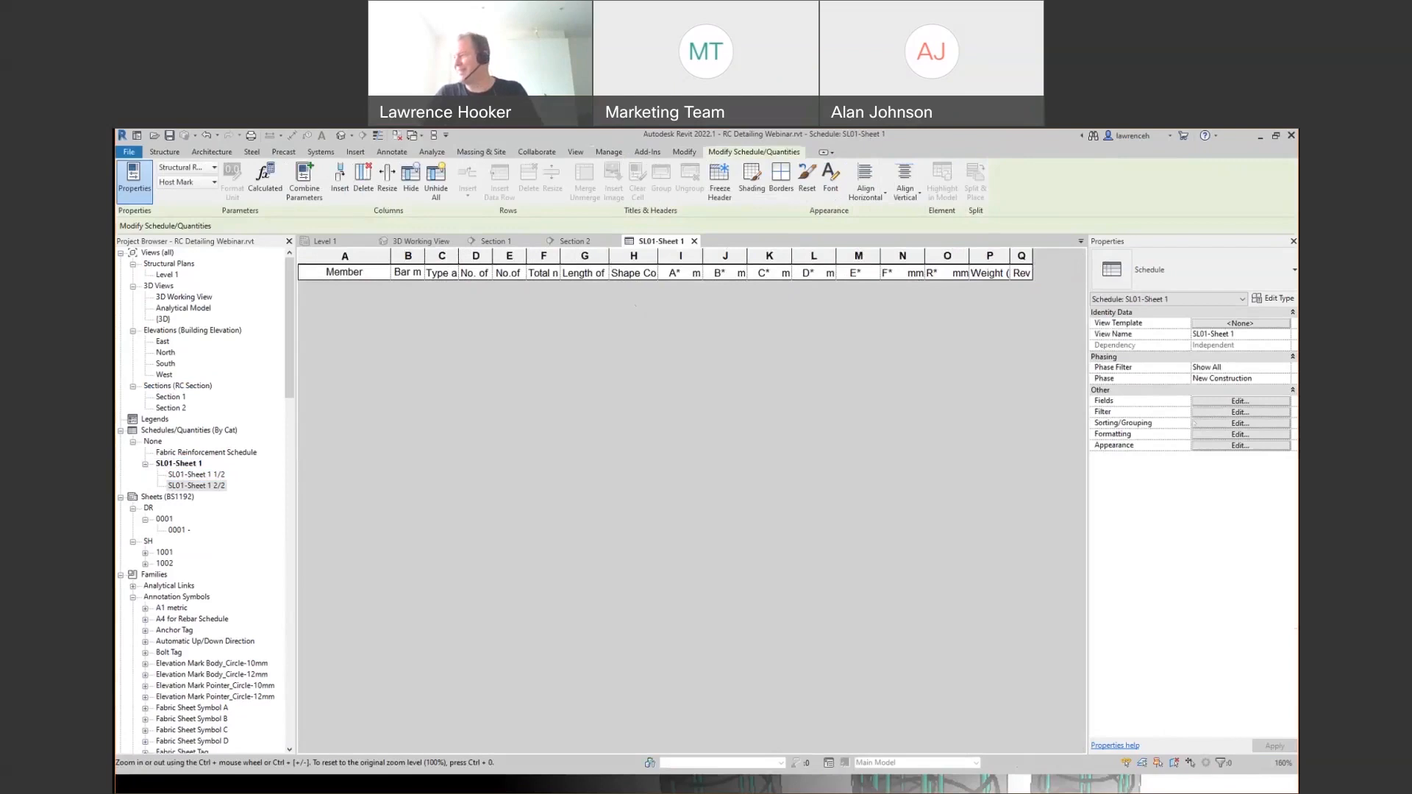
# - Set the schedule's filter so that Partition equals DWG1
pyautogui.click(1222, 413)
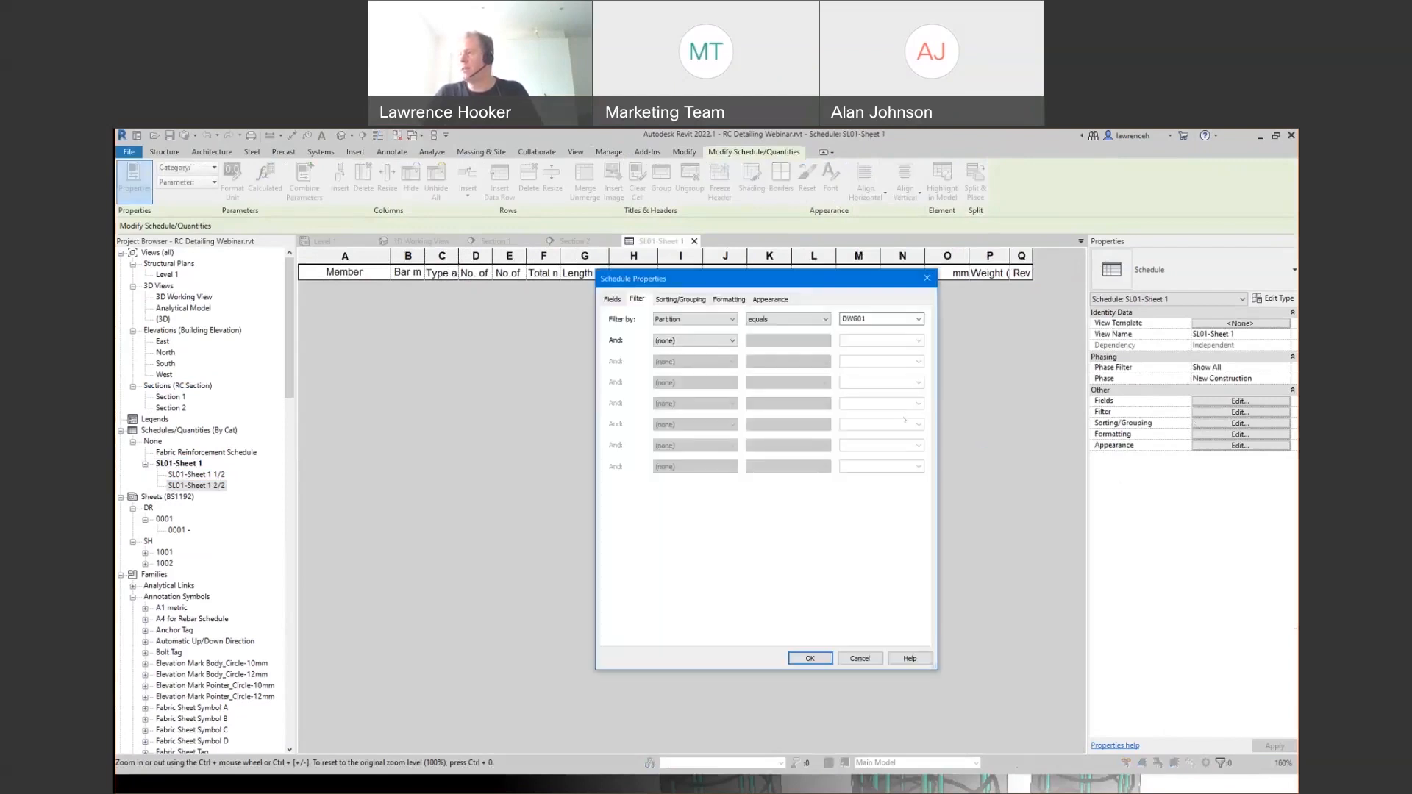
pyautogui.click(887, 322)
pyautogui.click(890, 322)
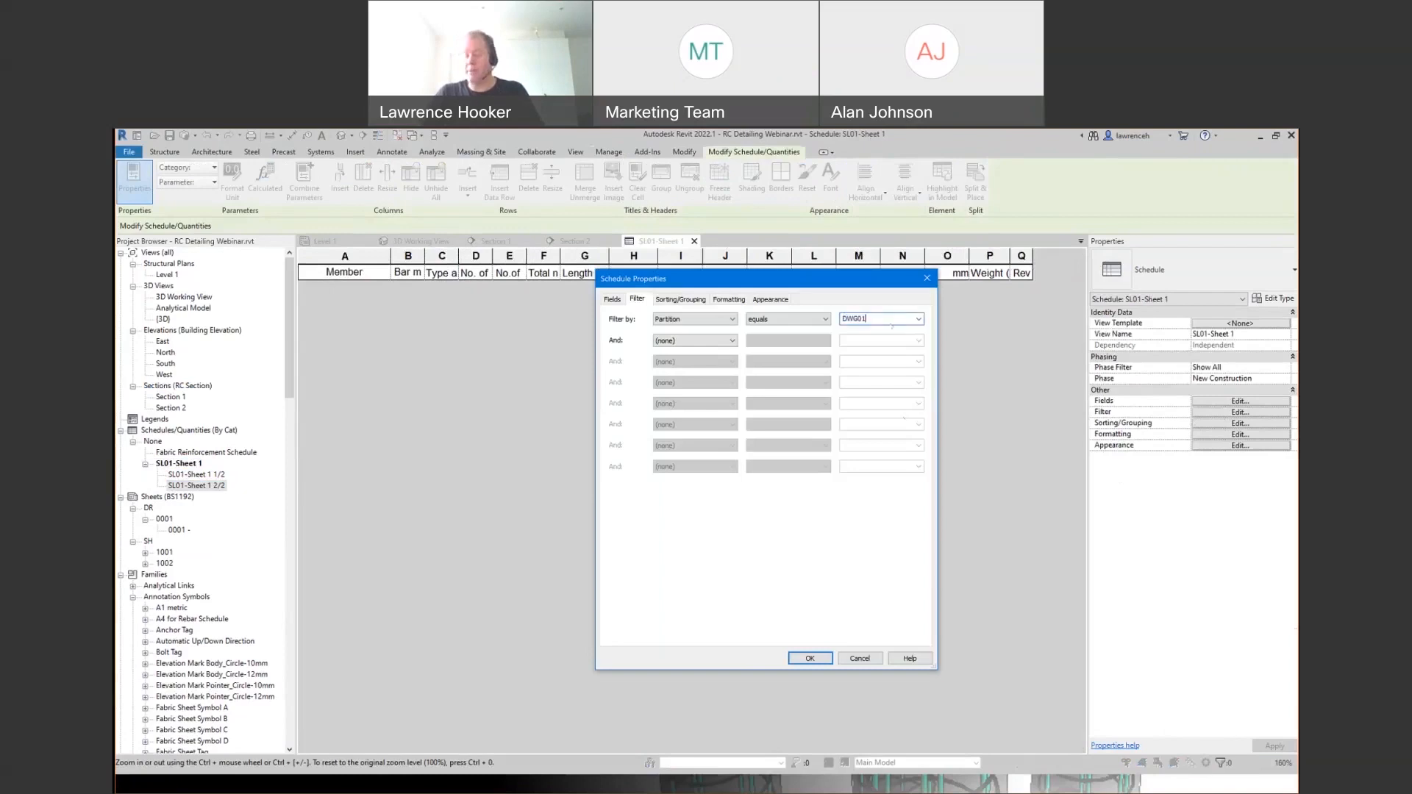
pyautogui.press('BackSpace')
pyautogui.press('BackSpace')
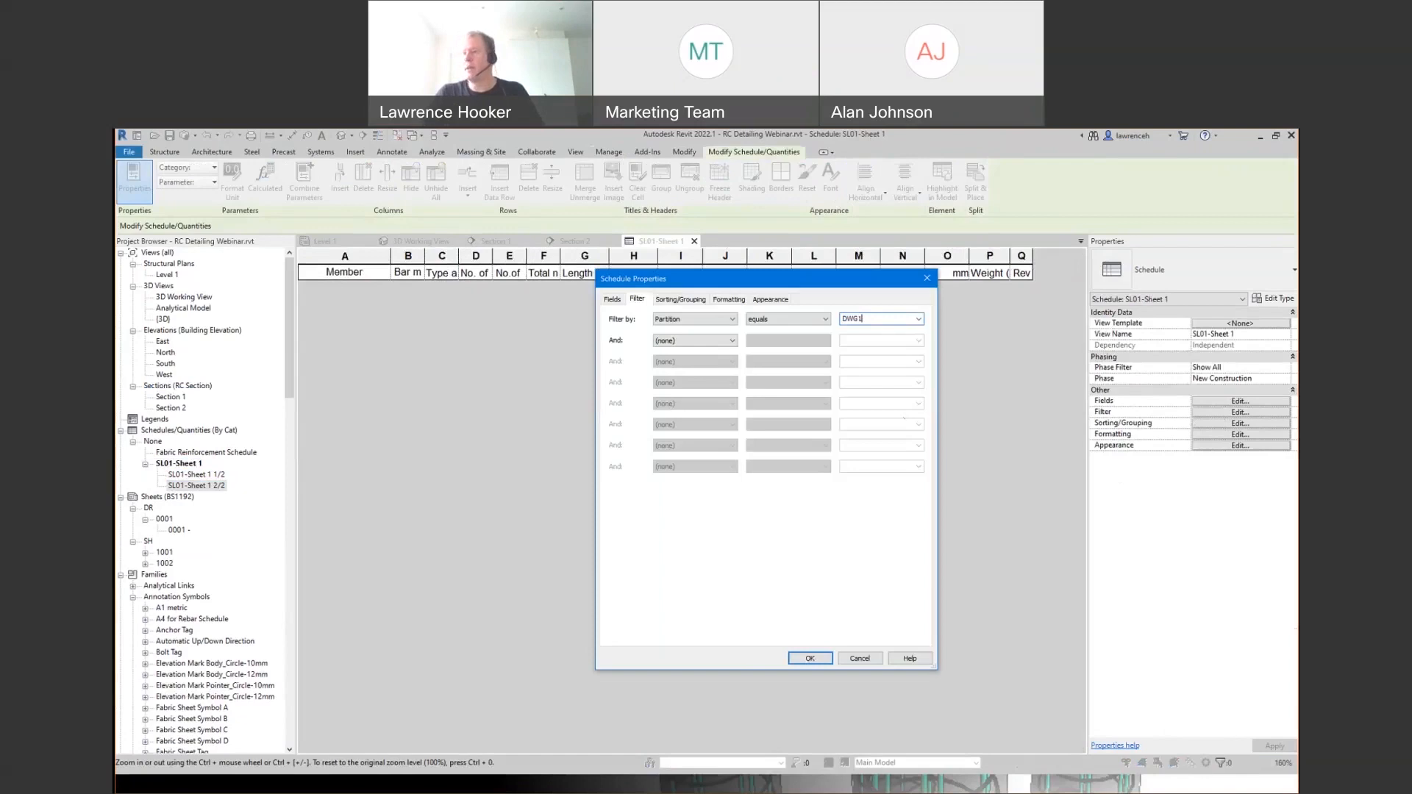
pyautogui.press('Return')
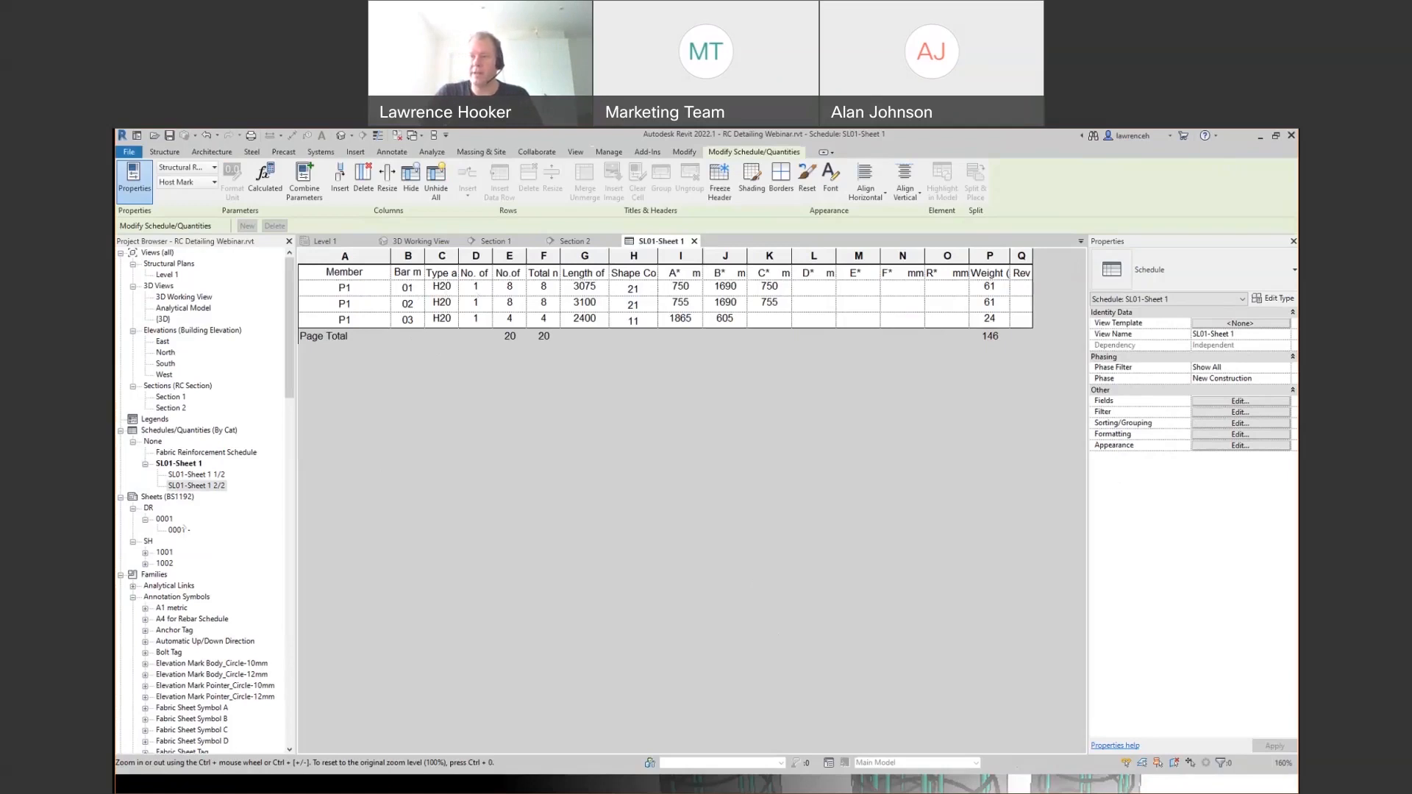
# - Open sheet 1001 - Unnamed and delete the empty second schedule segment lying outside the title block
pyautogui.doubleClick(163, 553)
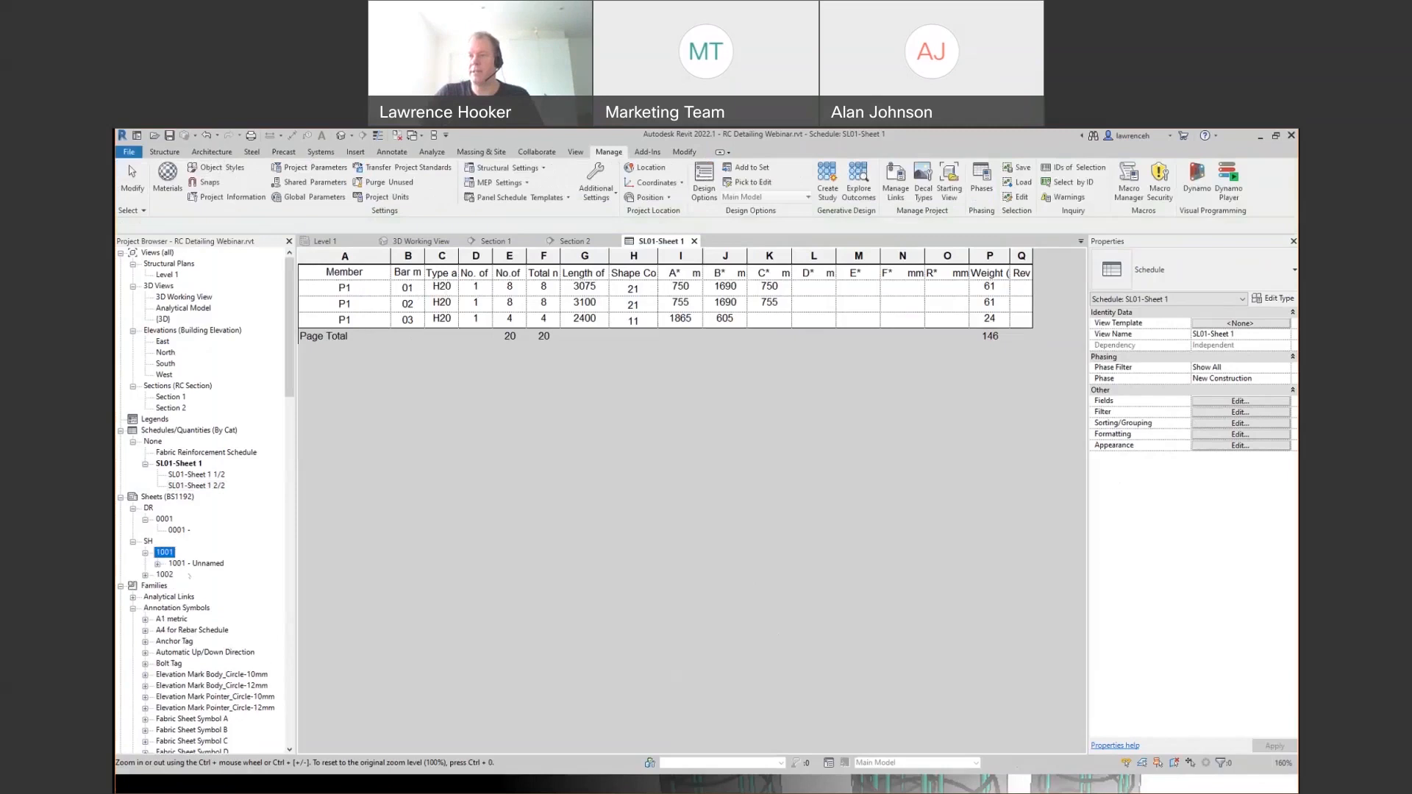
pyautogui.doubleClick(184, 563)
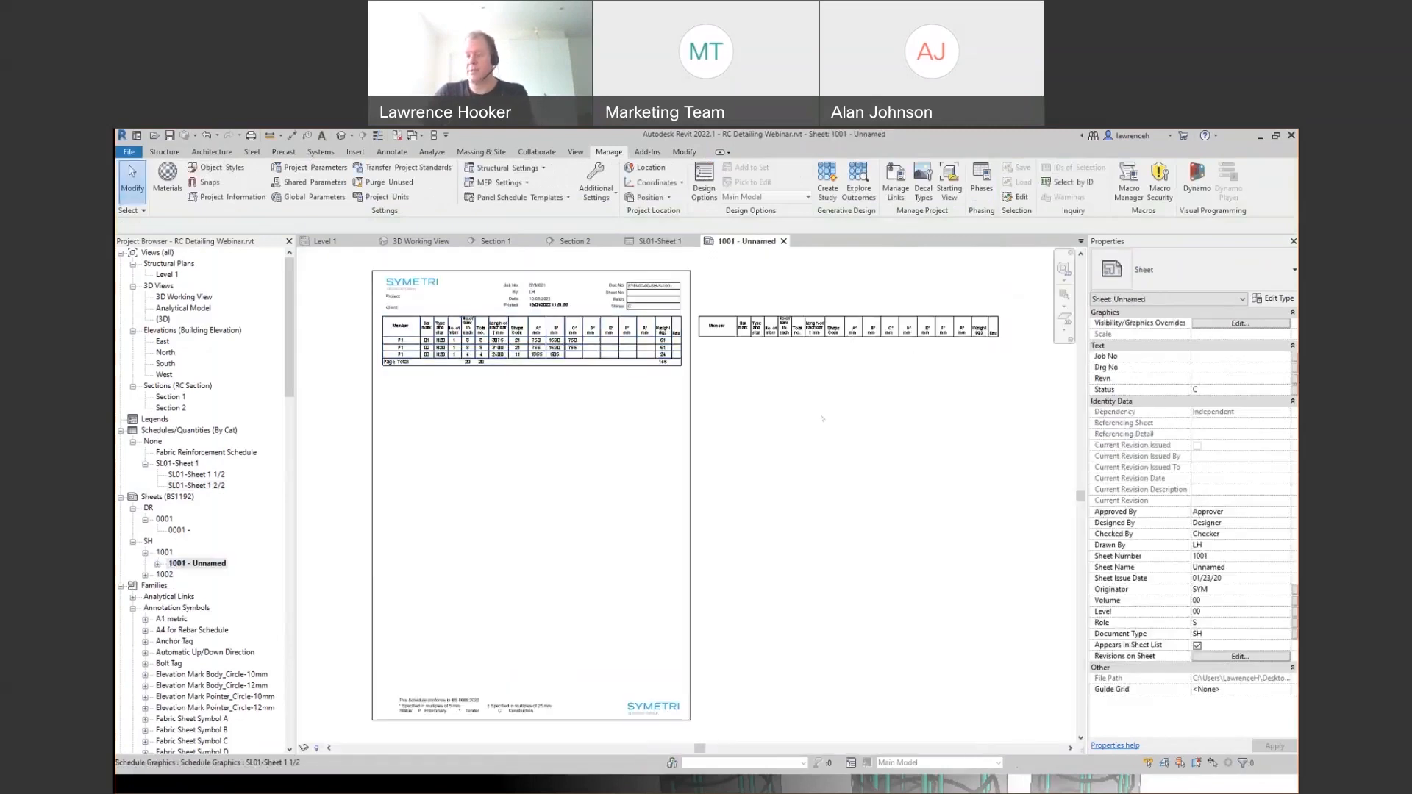
pyautogui.click(696, 314)
pyautogui.press('Delete')
# - Examine the bar bending schedule on sheet 1001, including its bar marks, shape codes, dimensions, weights and header details
pyautogui.scroll(7, 444, 366)
pyautogui.moveTo(567, 422); pyautogui.dragTo(597, 575, button='middle')
pyautogui.scroll(-2, 581, 528)
pyautogui.scroll(2, 593, 559)
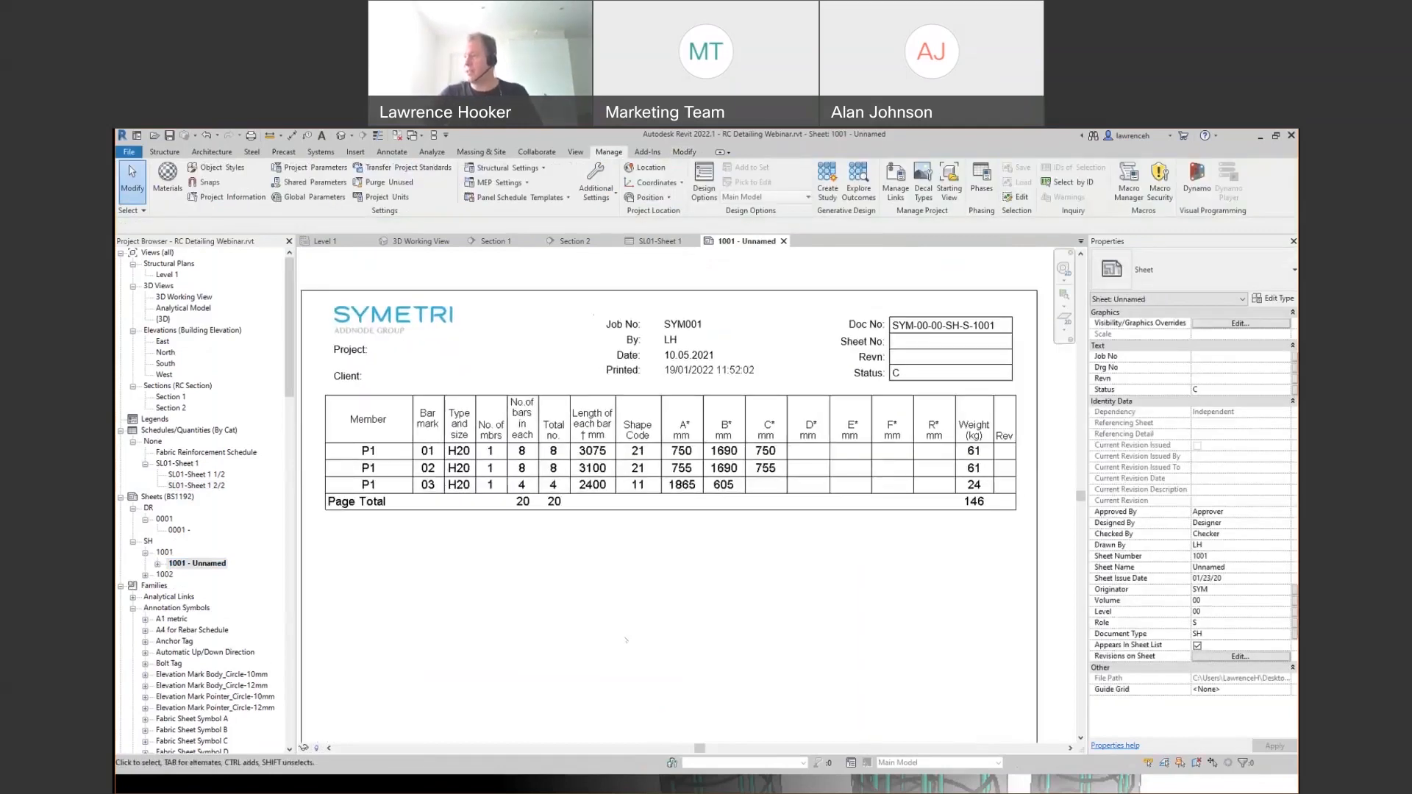
pyautogui.scroll(2, 1006, 462)
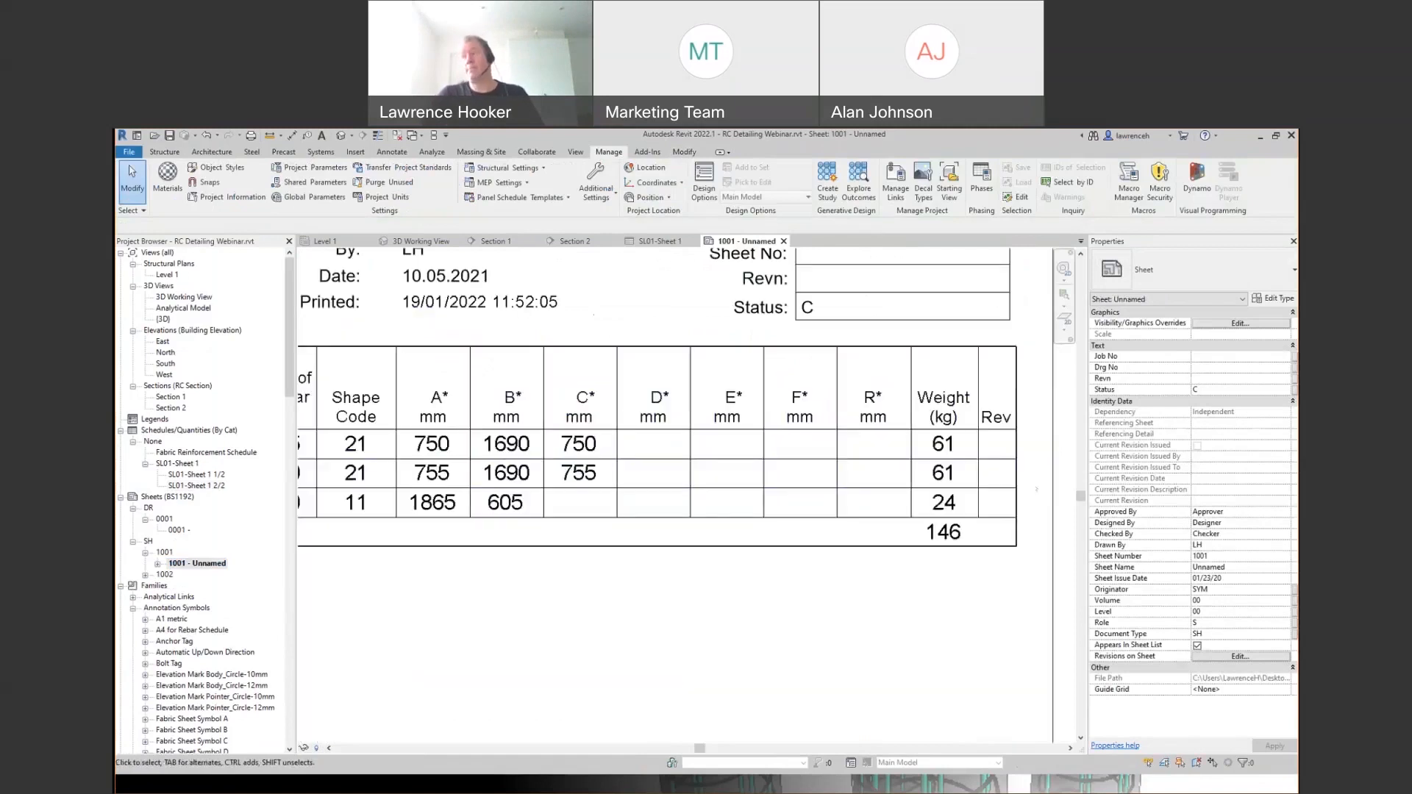
pyautogui.scroll(2, 1014, 474)
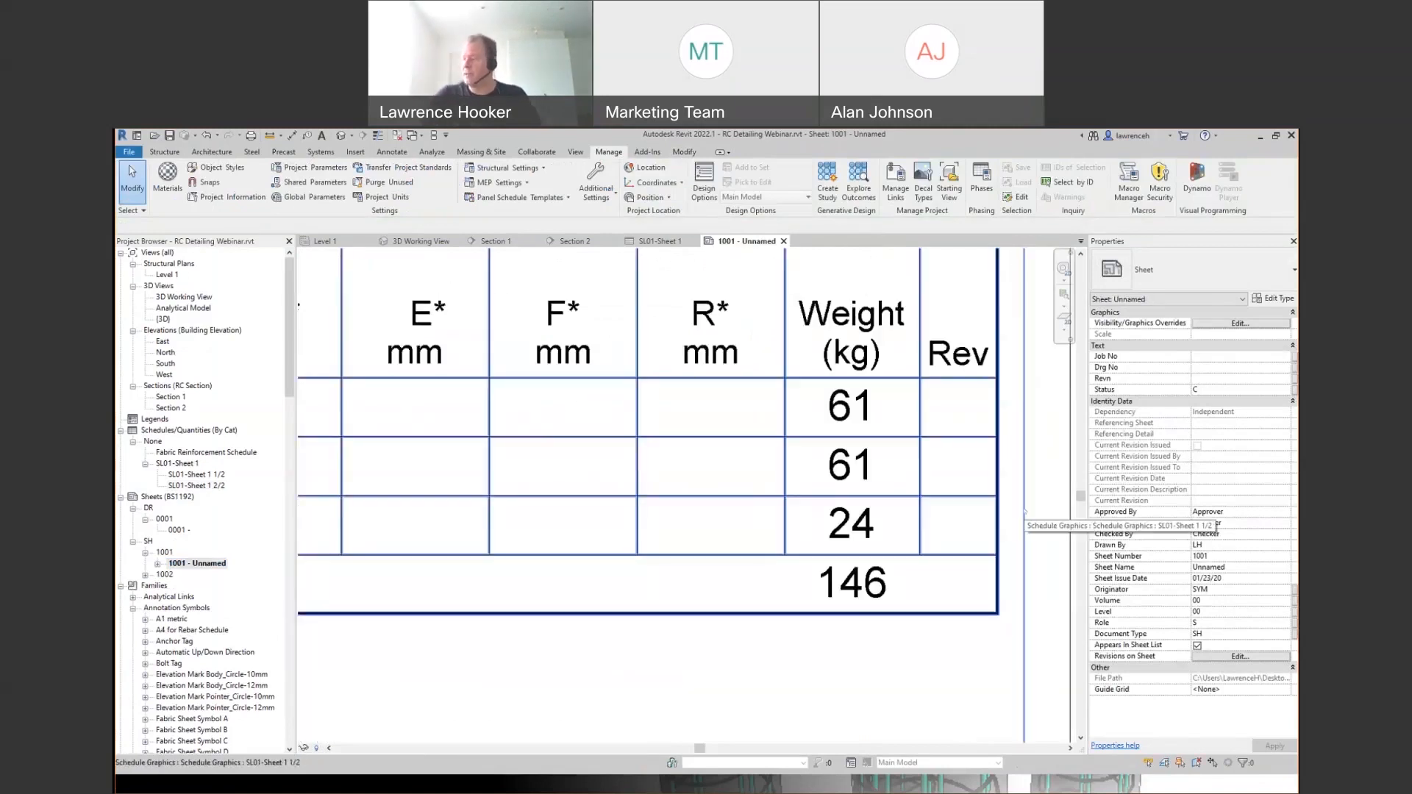
pyautogui.scroll(-1, 1050, 544)
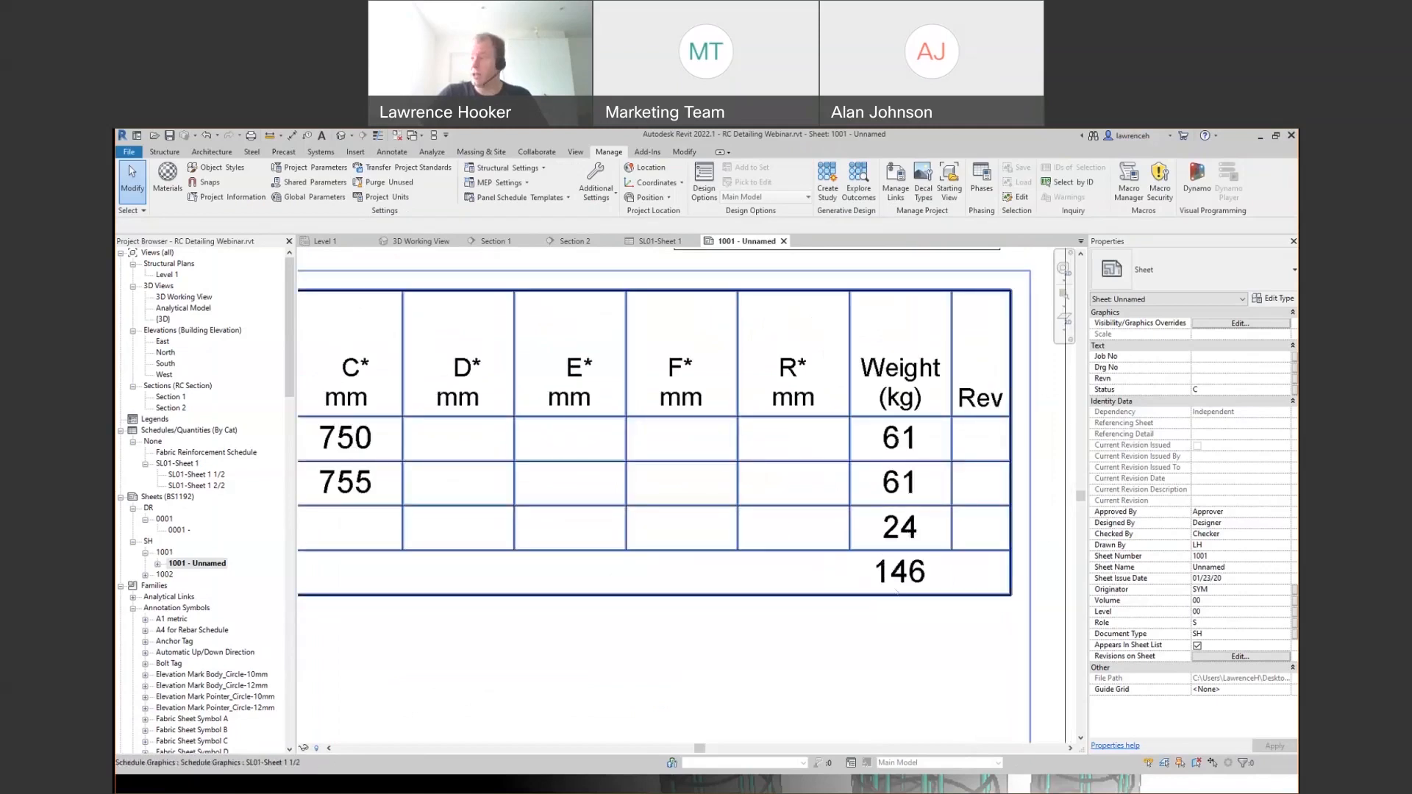
pyautogui.scroll(-3, 895, 591)
pyautogui.scroll(2, 823, 589)
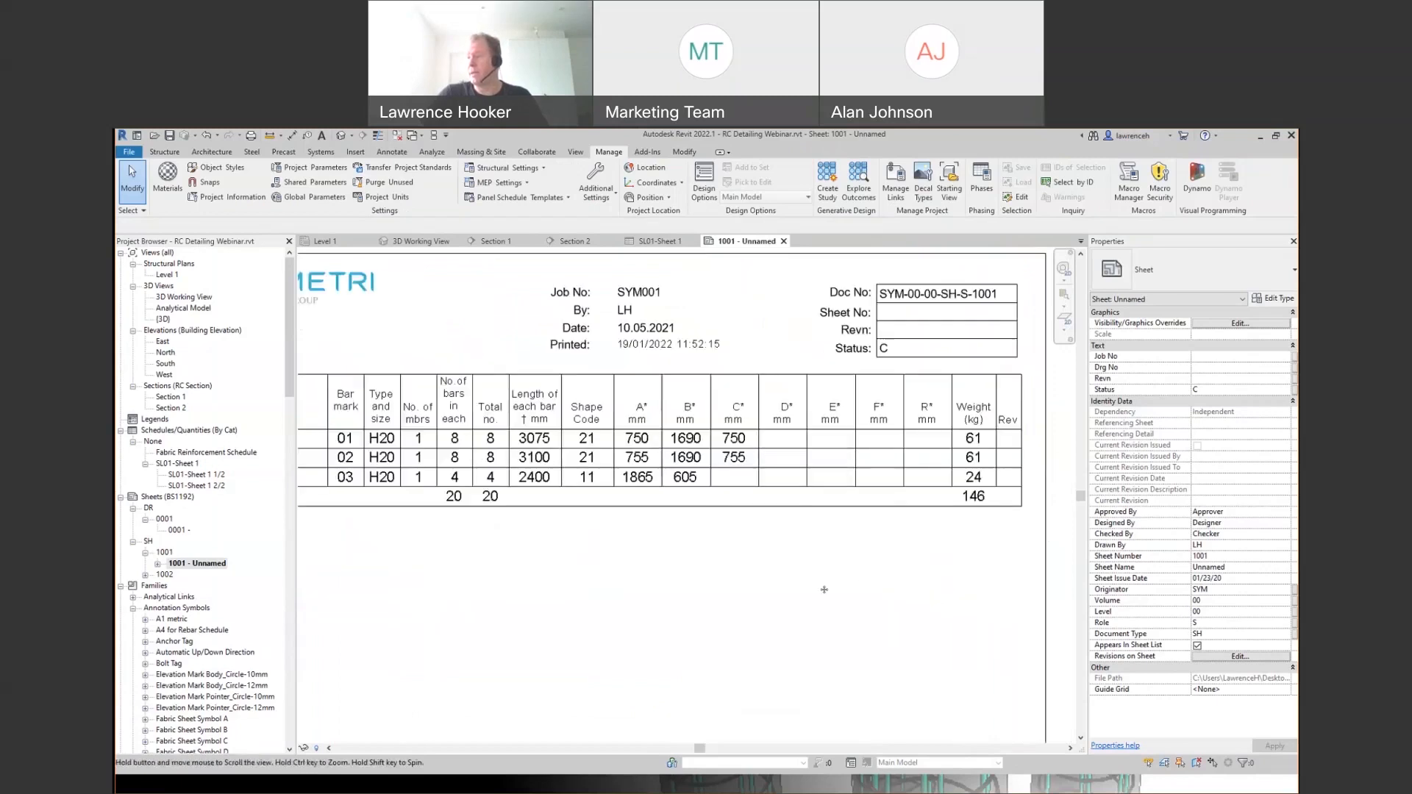
pyautogui.scroll(-2, 824, 589)
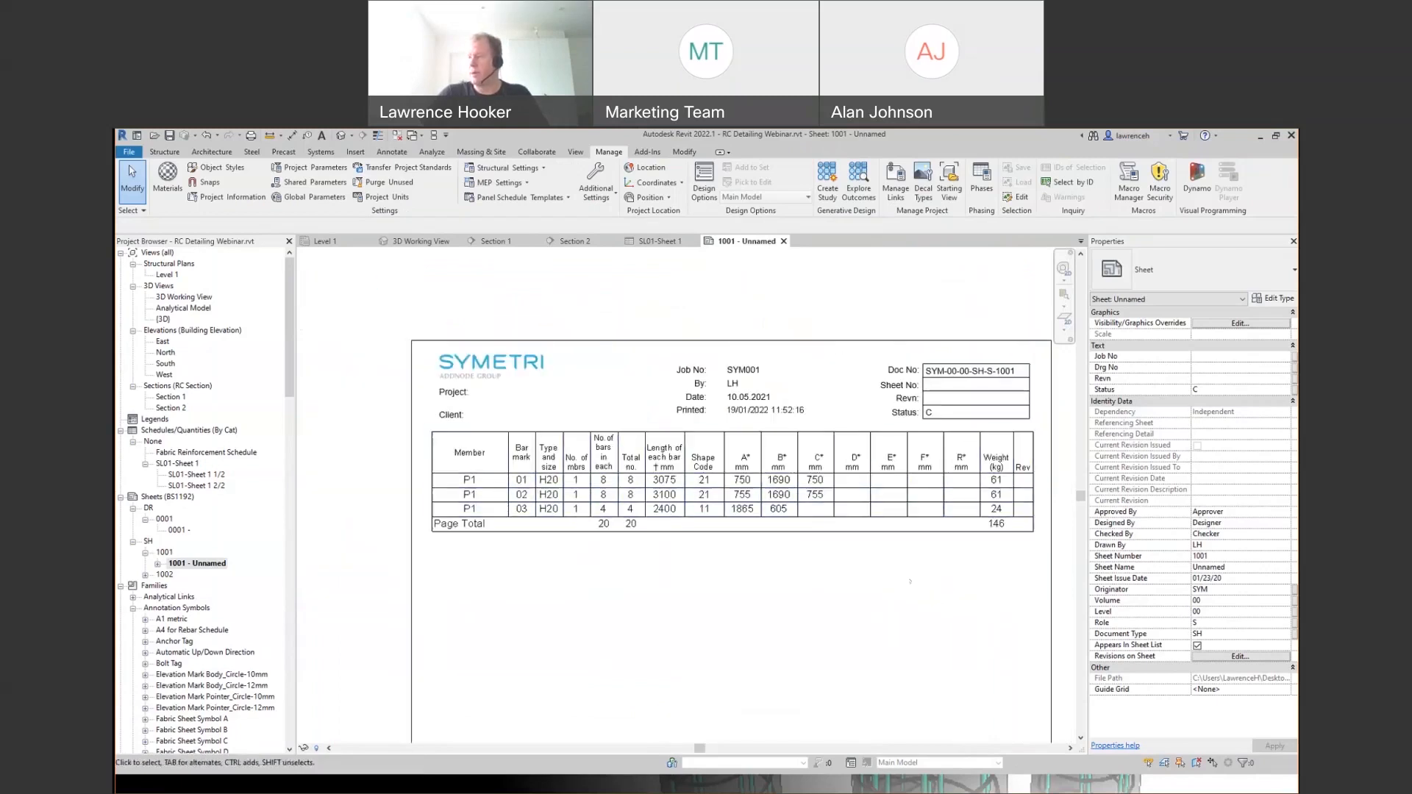
pyautogui.scroll(4, 914, 582)
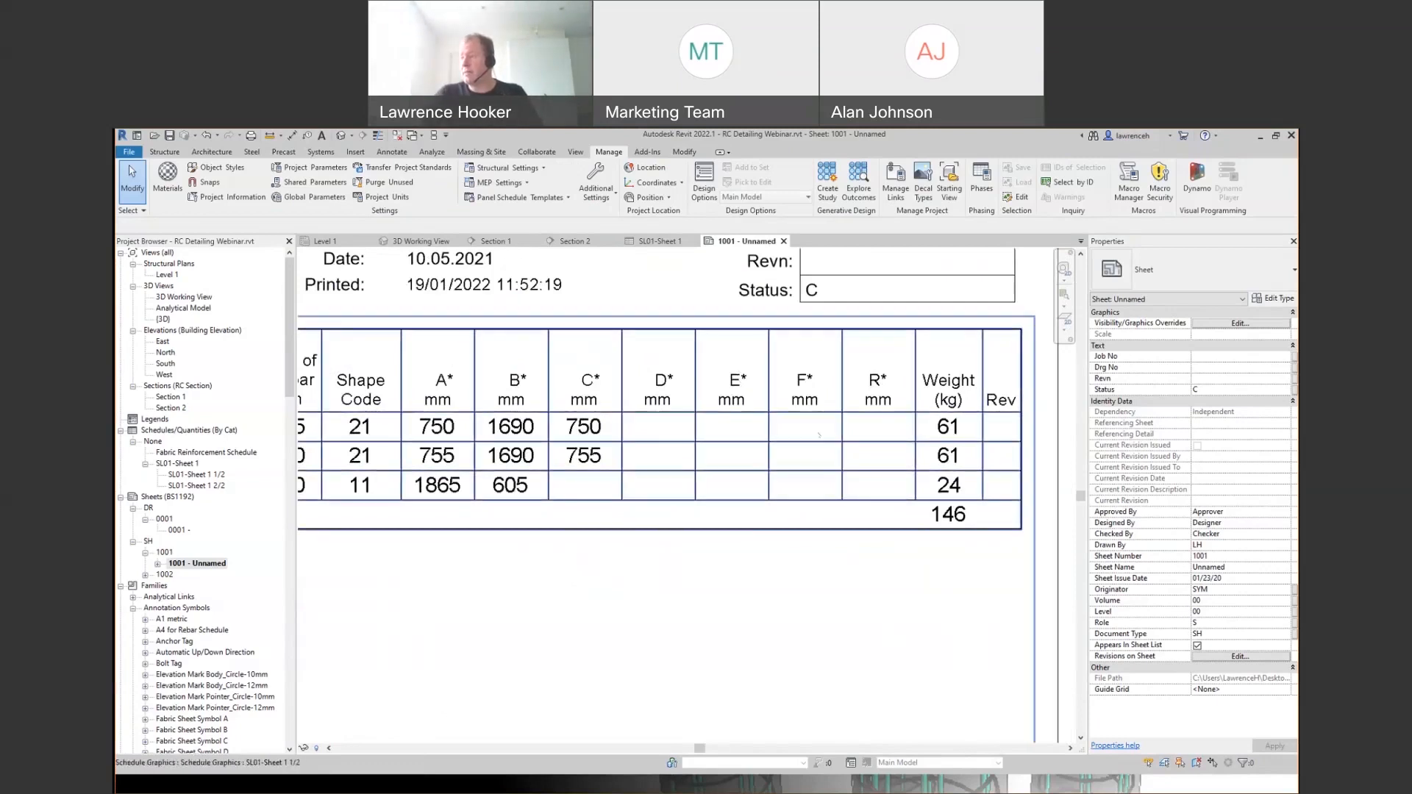
pyautogui.press('ctrl')
pyautogui.scroll(-2, 879, 398)
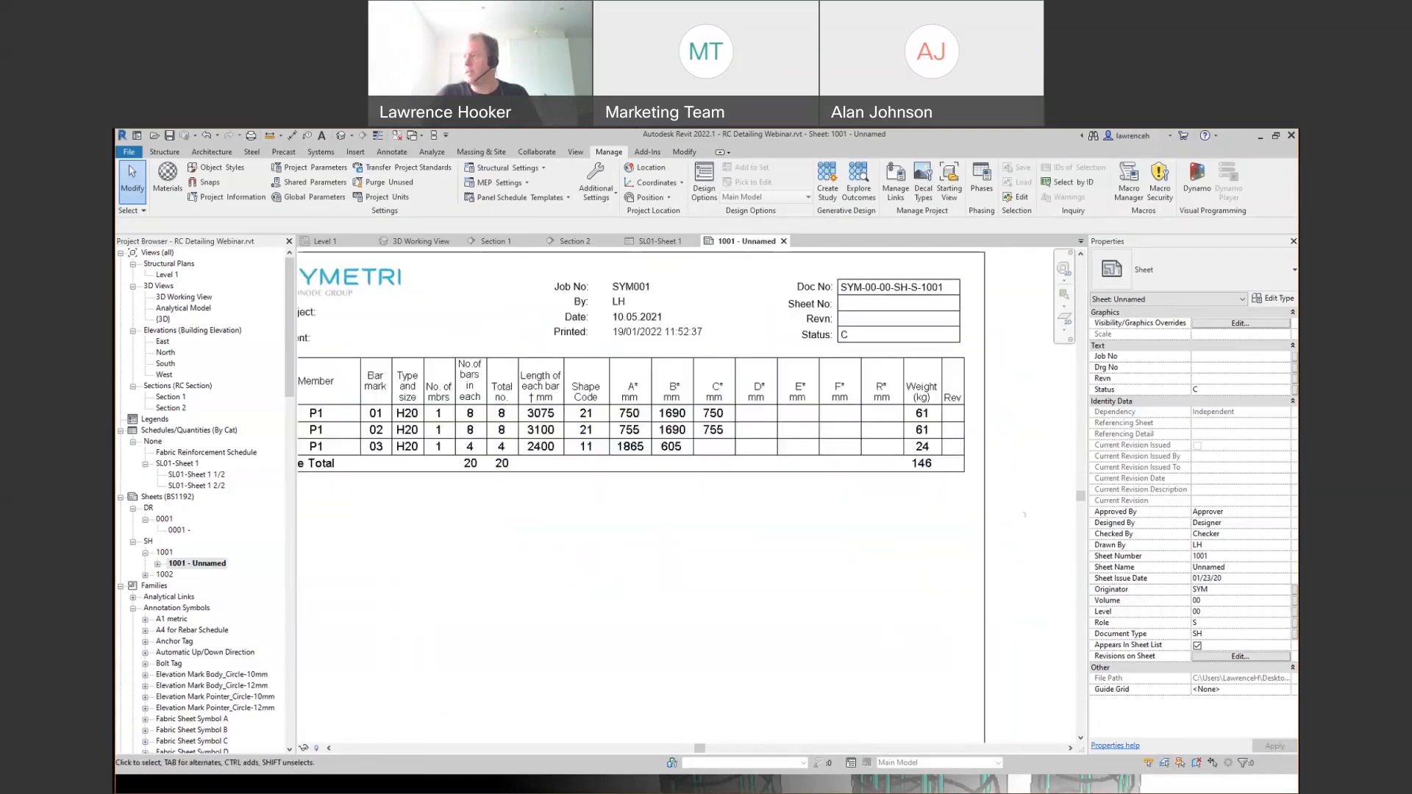
pyautogui.scroll(-4, 1025, 515)
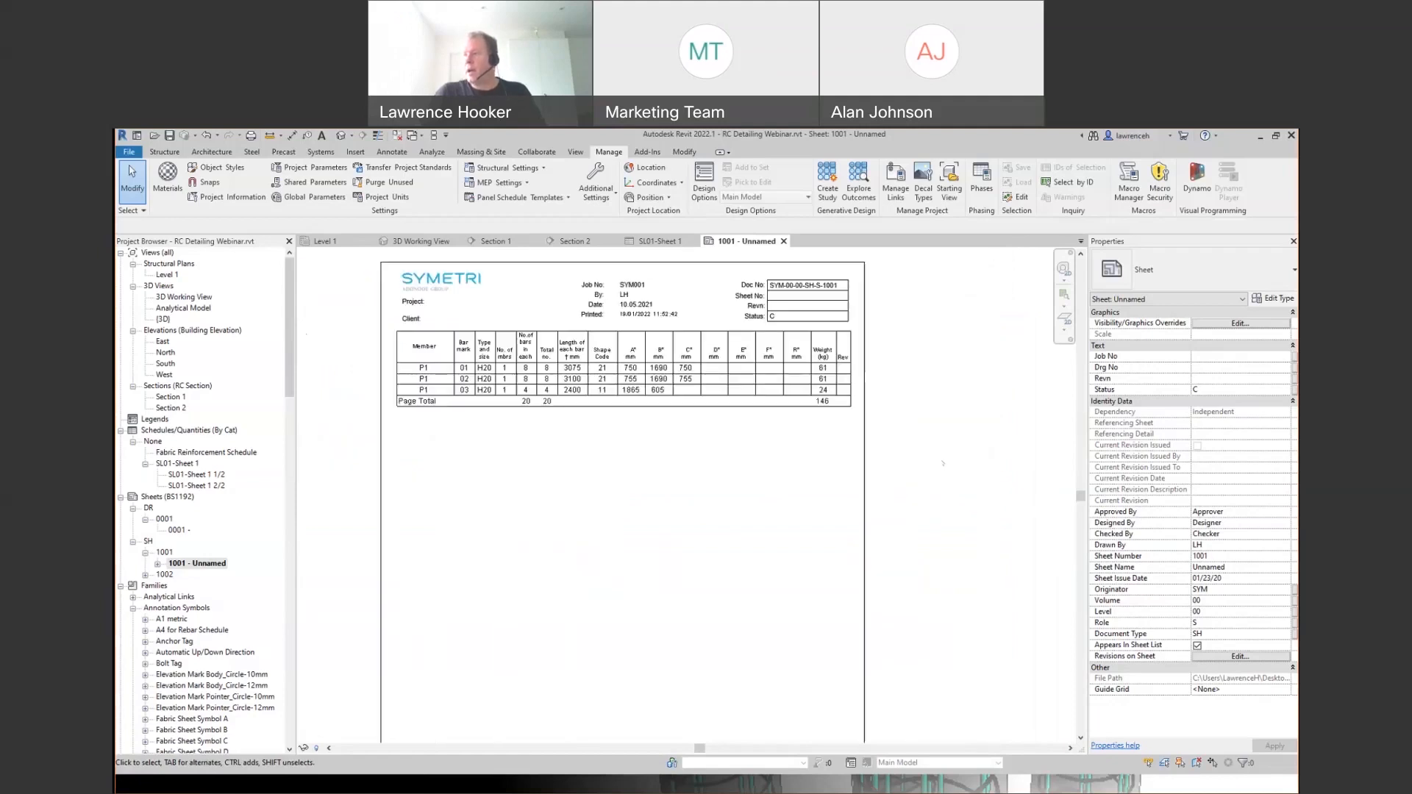
pyautogui.moveTo(949, 450); pyautogui.dragTo(948, 464, button='middle')
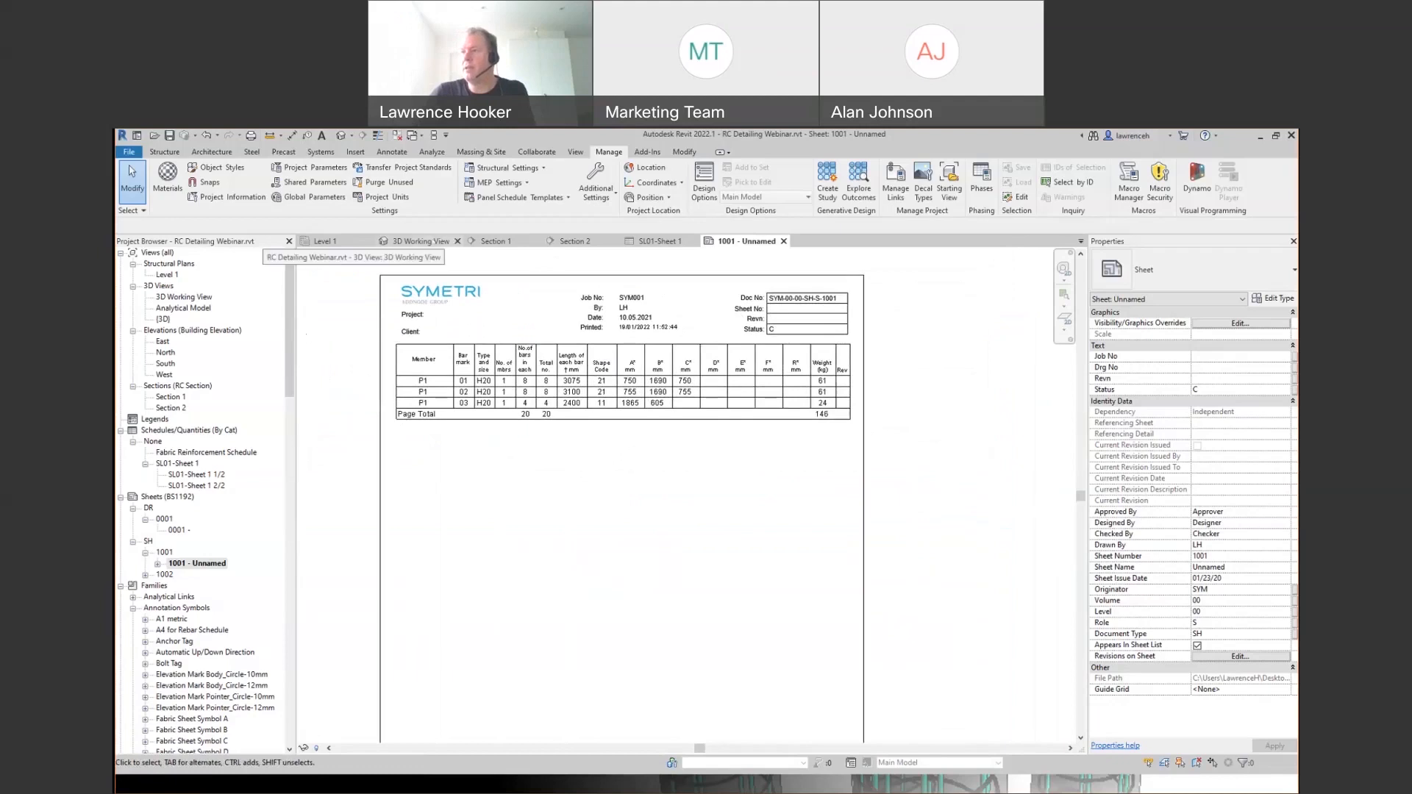
# - Return to the 3D Working View and change the rectangular pad footing's type to 1500 x 1500 x 900mm
pyautogui.click(419, 241)
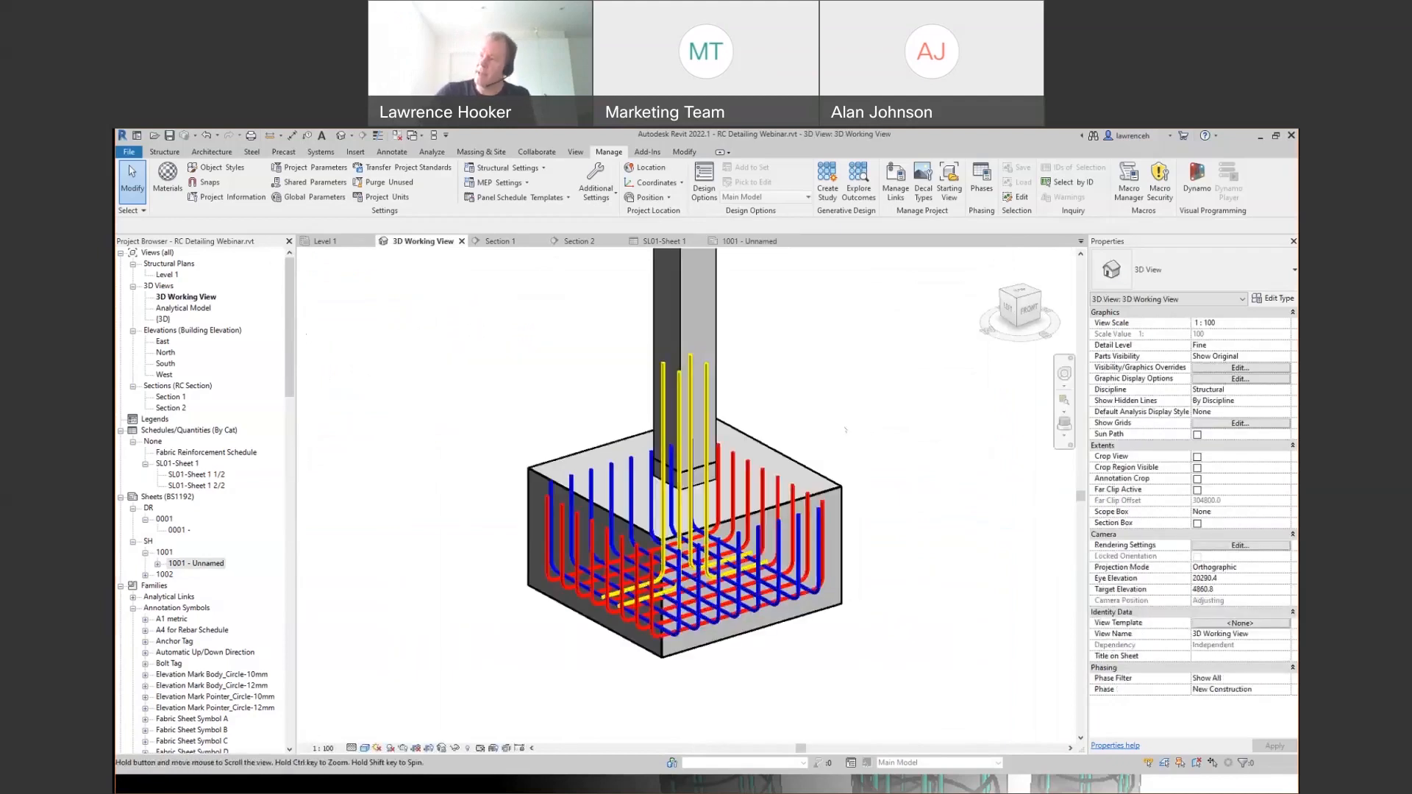
pyautogui.scroll(-2, 659, 450)
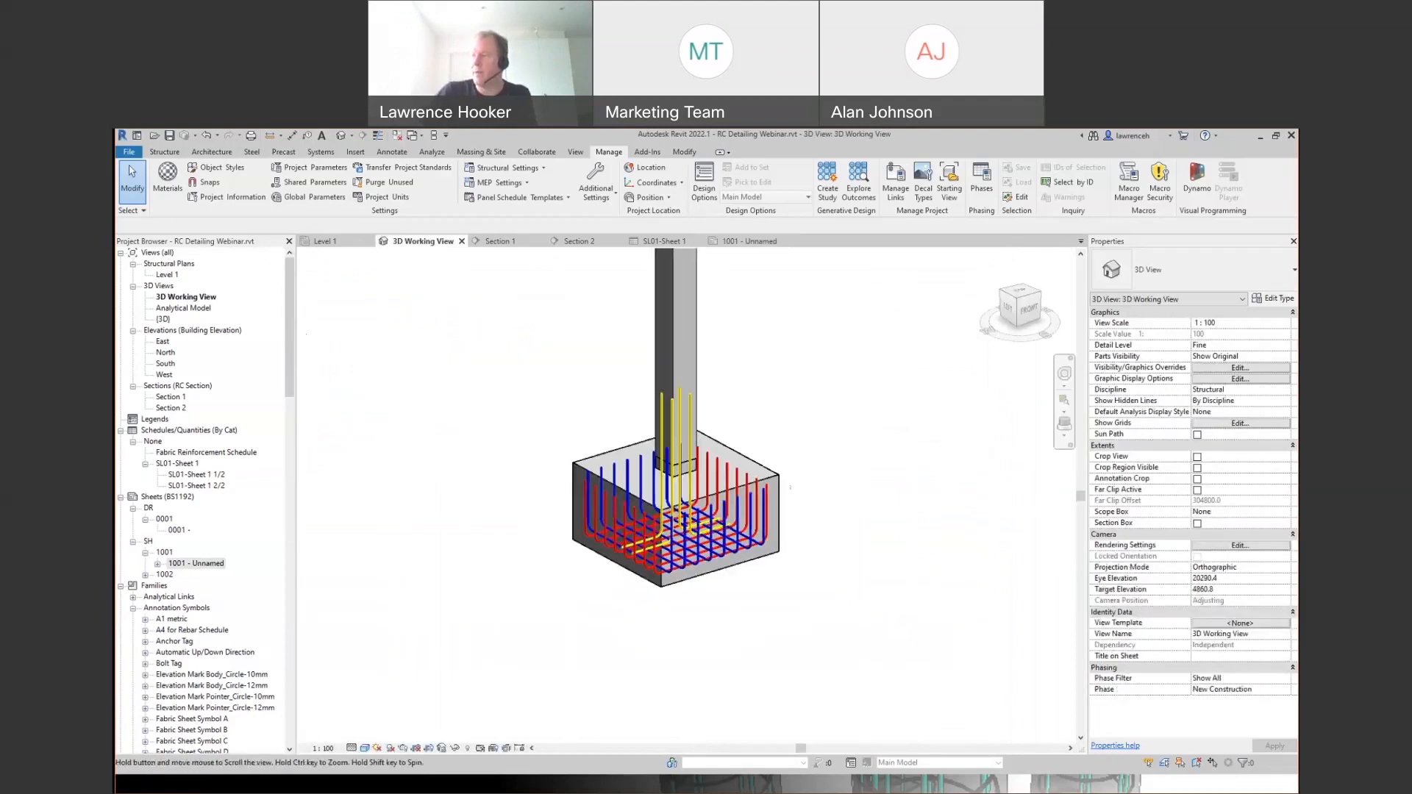
pyautogui.click(779, 489)
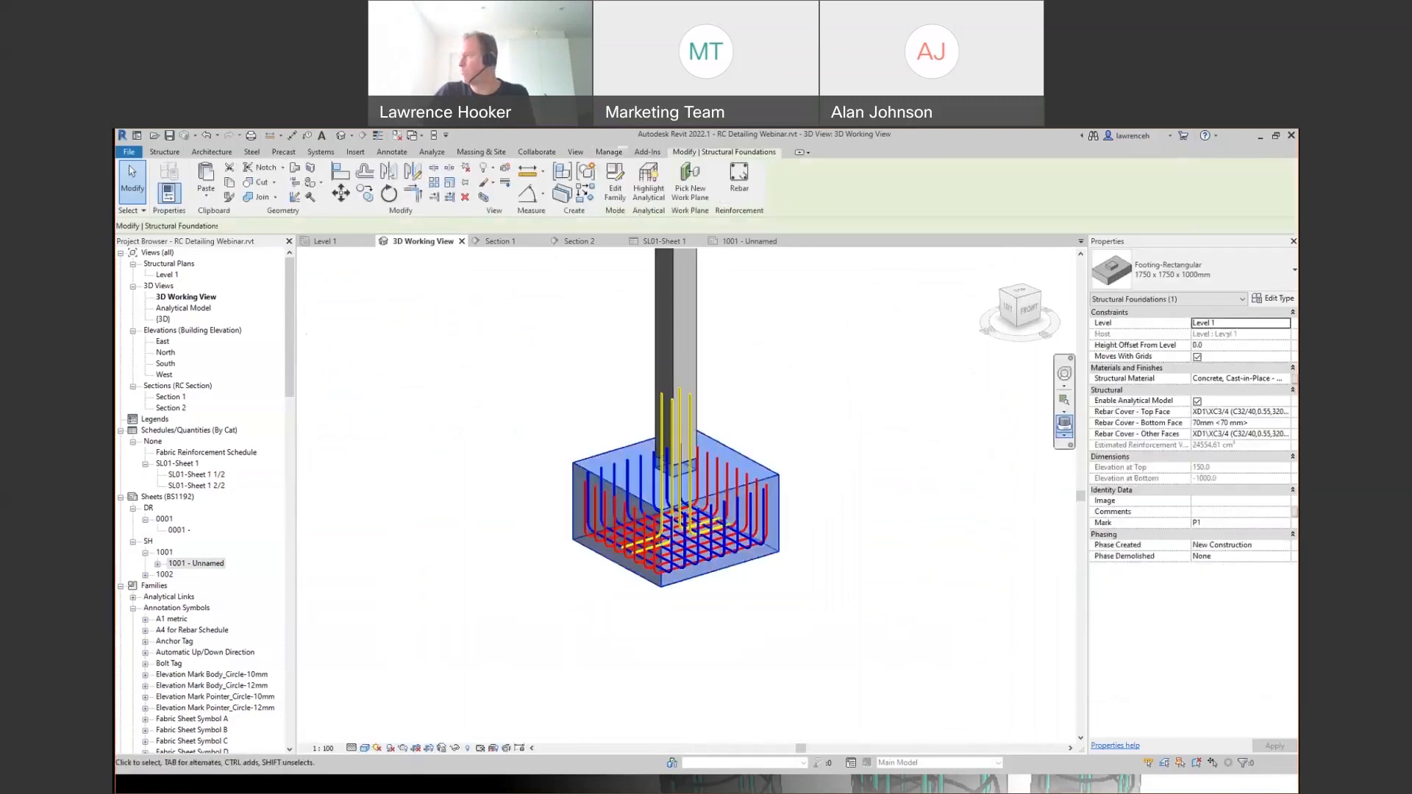
pyautogui.click(1241, 283)
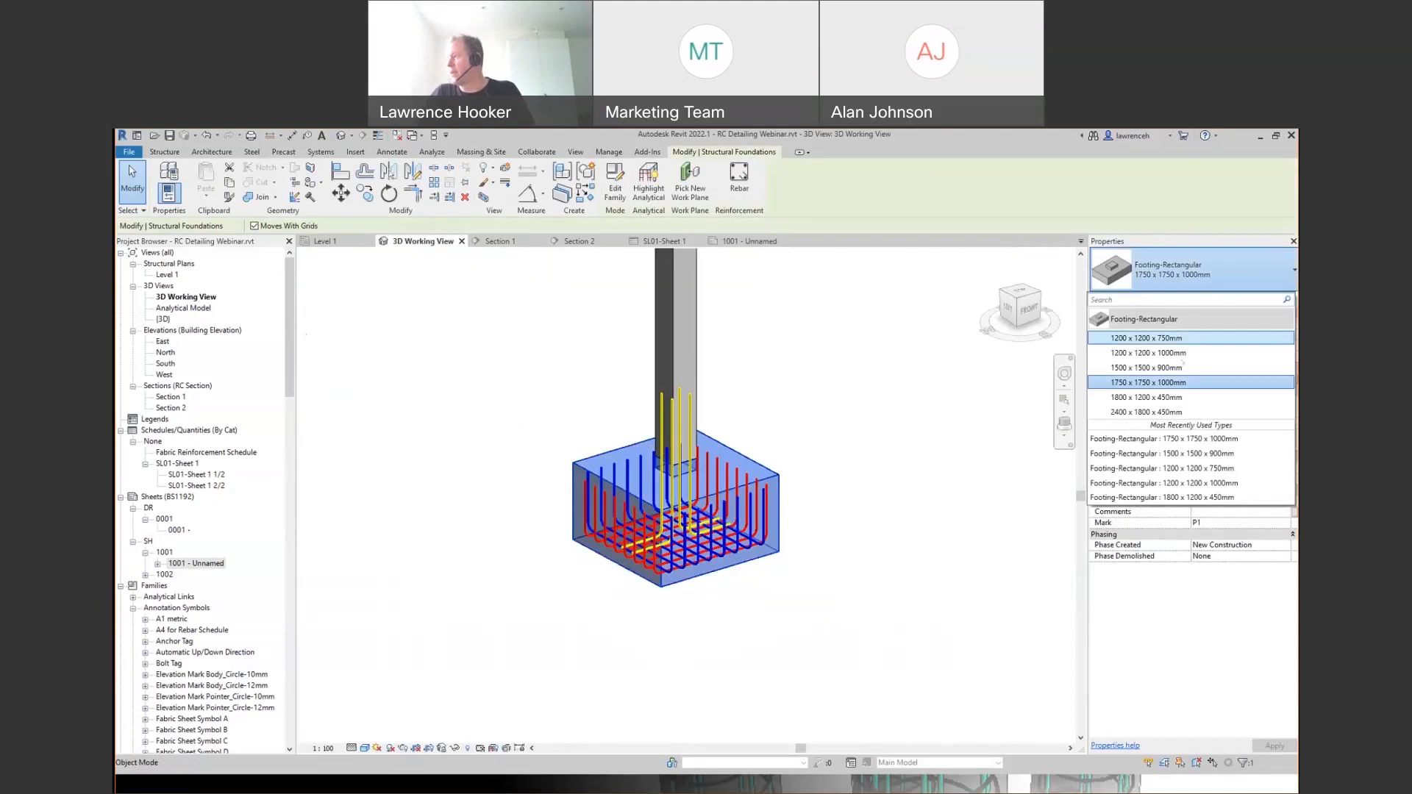
pyautogui.click(1175, 368)
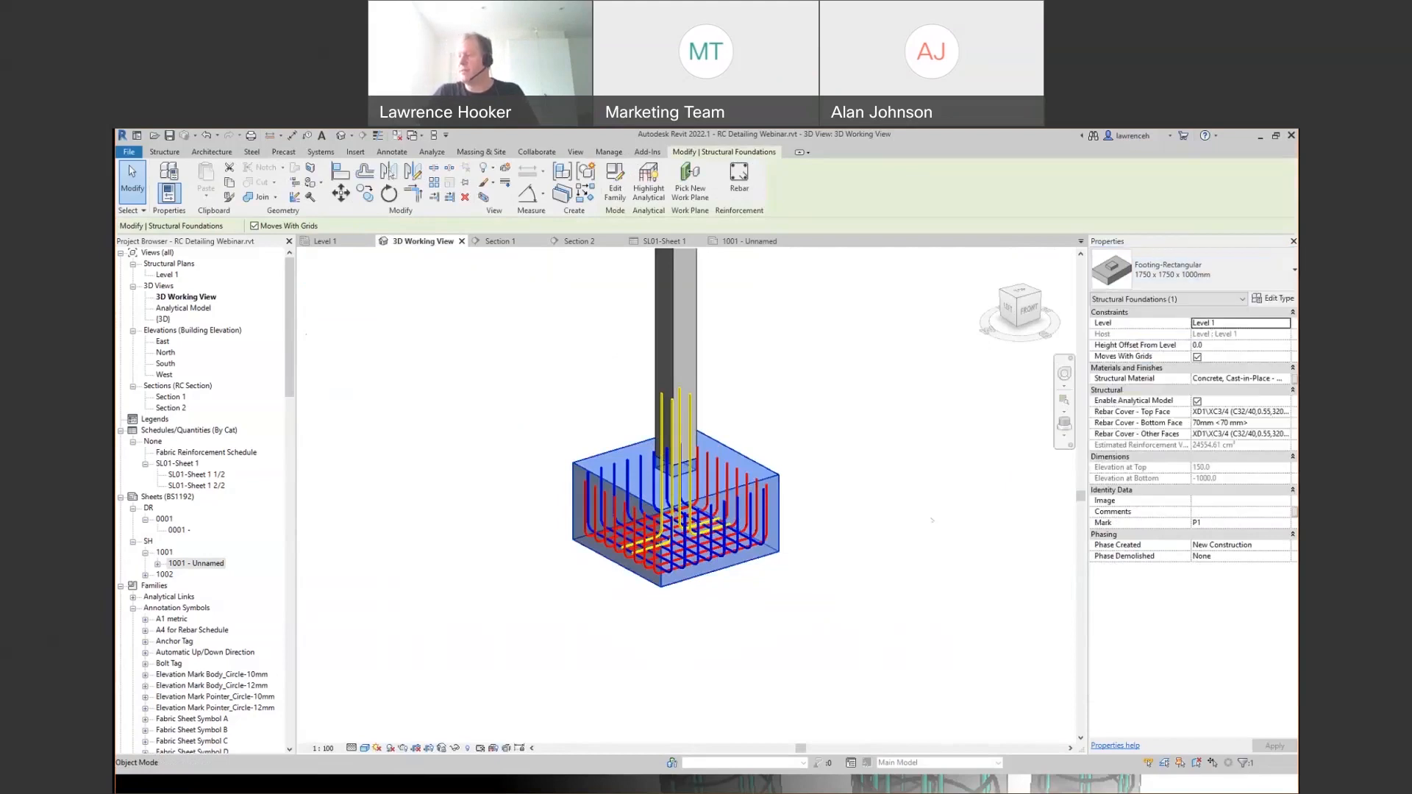
pyautogui.click(860, 581)
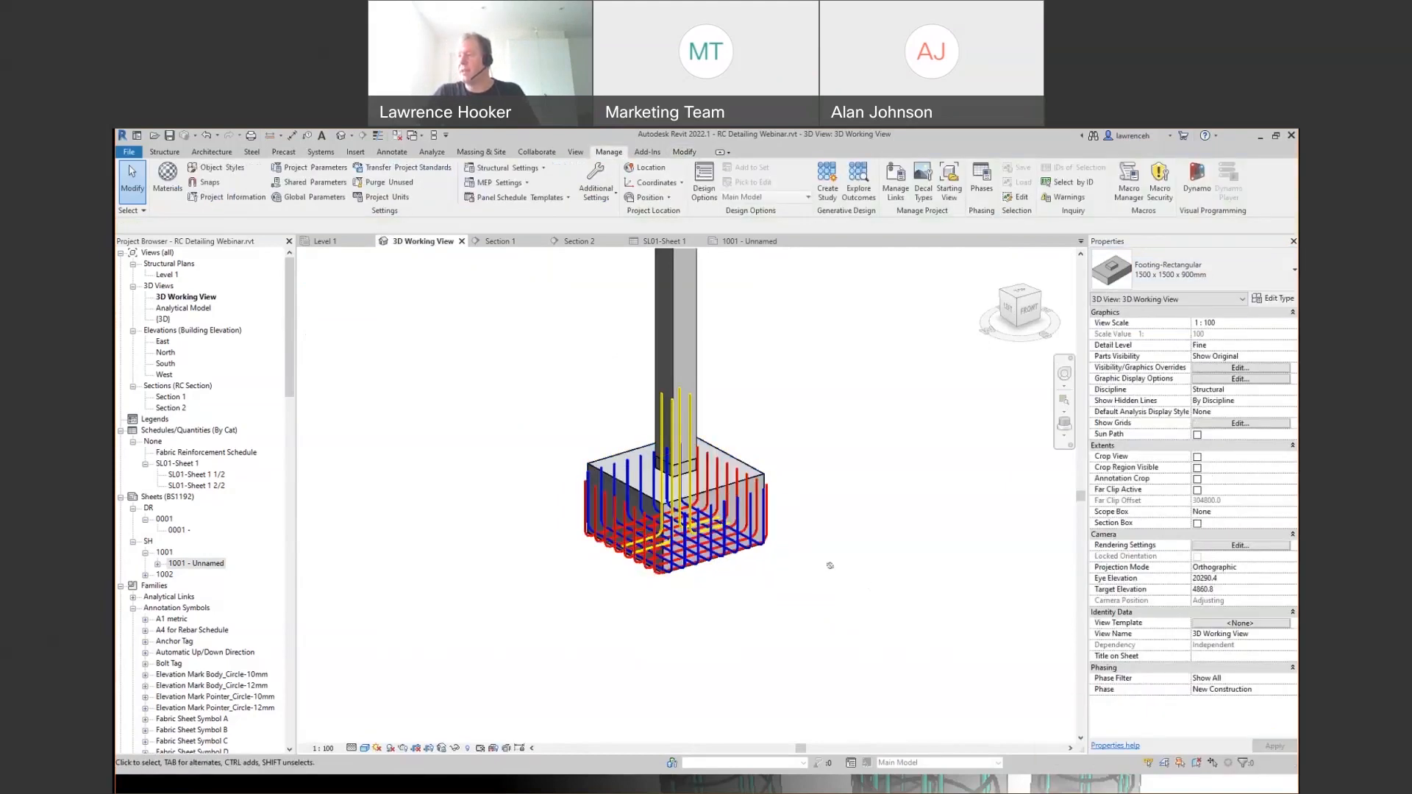
# - Change the pad footing's type to 2400 x 1800 x 450mm and inspect how its reinforcement adapts
pyautogui.keyDown('shift'); pyautogui.moveTo(781, 555); pyautogui.dragTo(680, 392, button='middle'); pyautogui.keyUp('shift')
pyautogui.scroll(2, 784, 516)
pyautogui.click(756, 512)
pyautogui.click(776, 578)
pyautogui.click(680, 393)
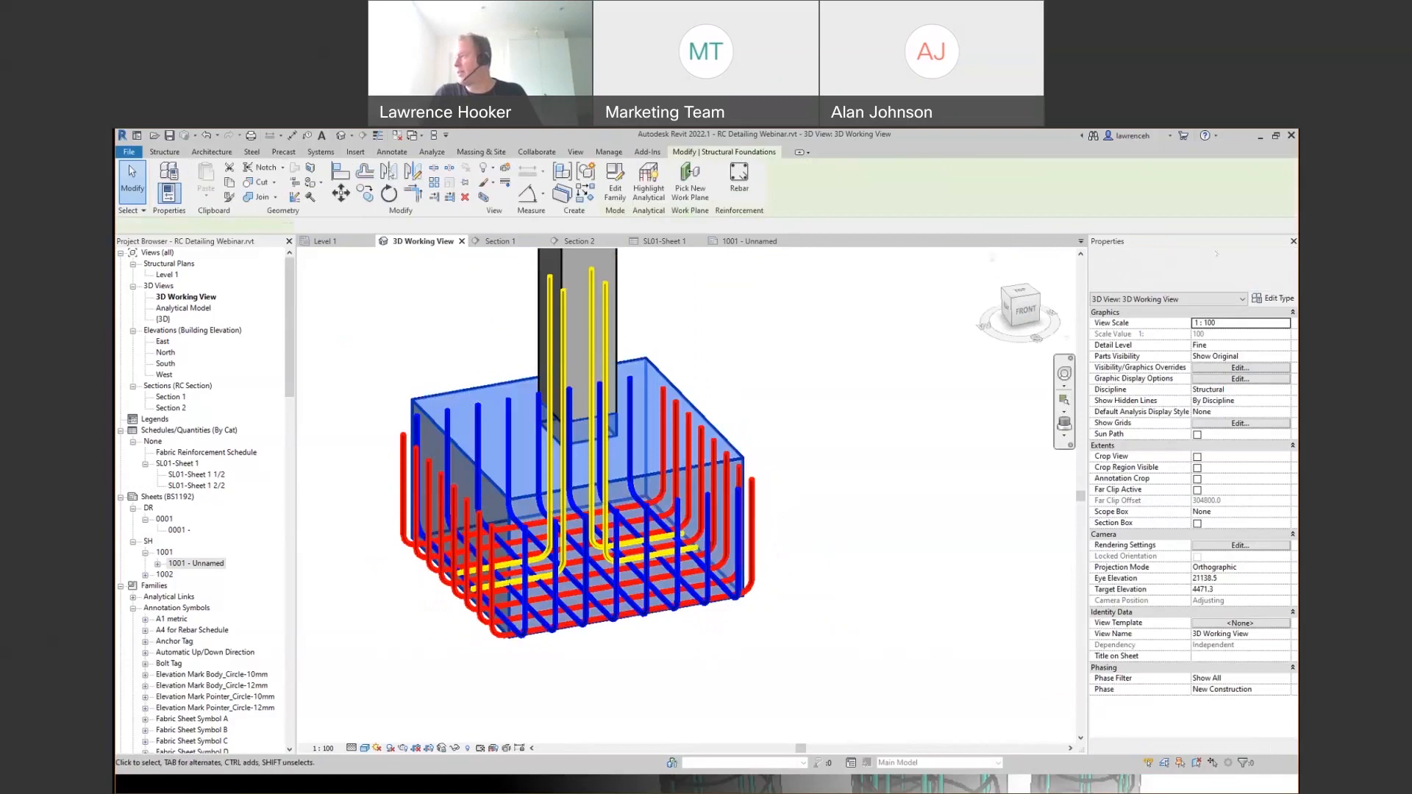
pyautogui.click(1216, 255)
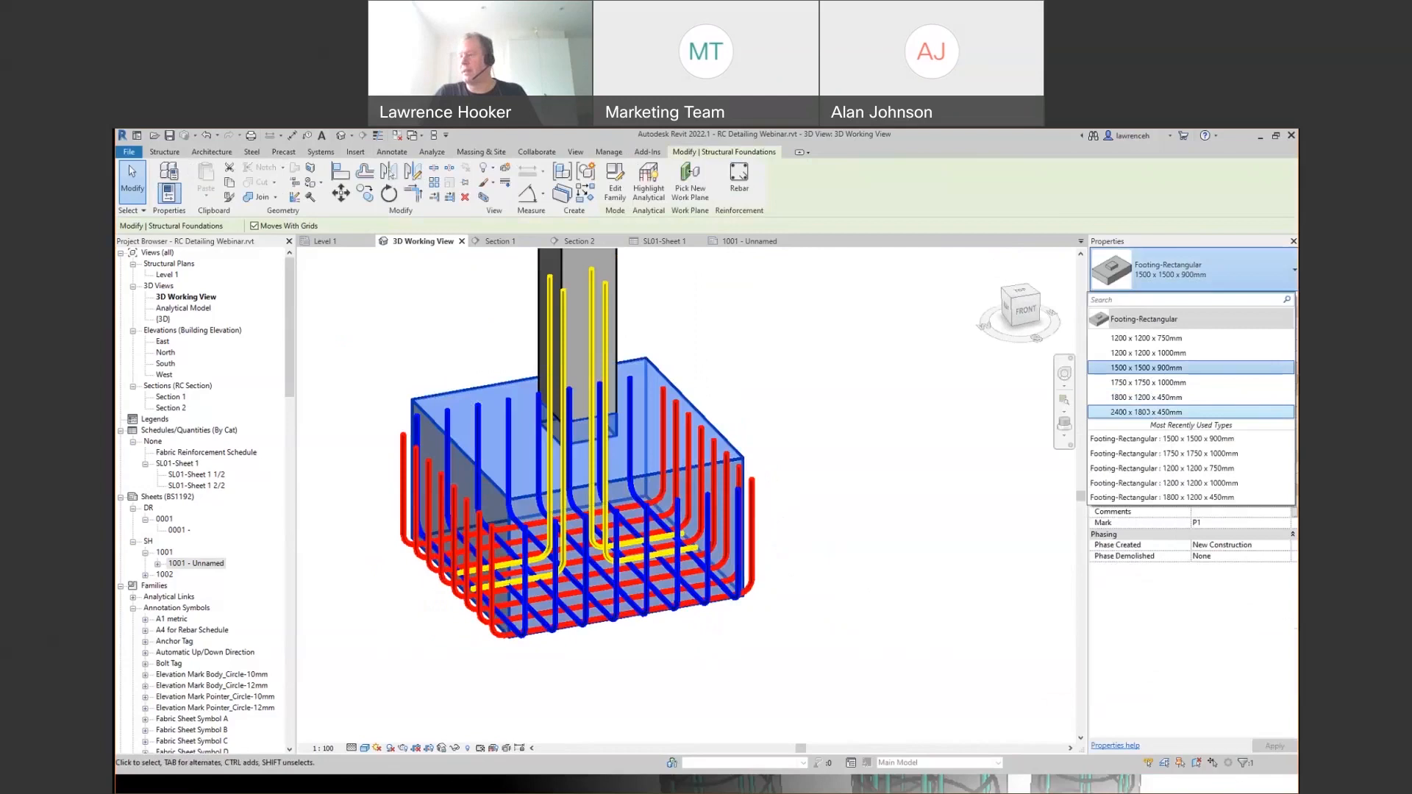
pyautogui.click(1147, 412)
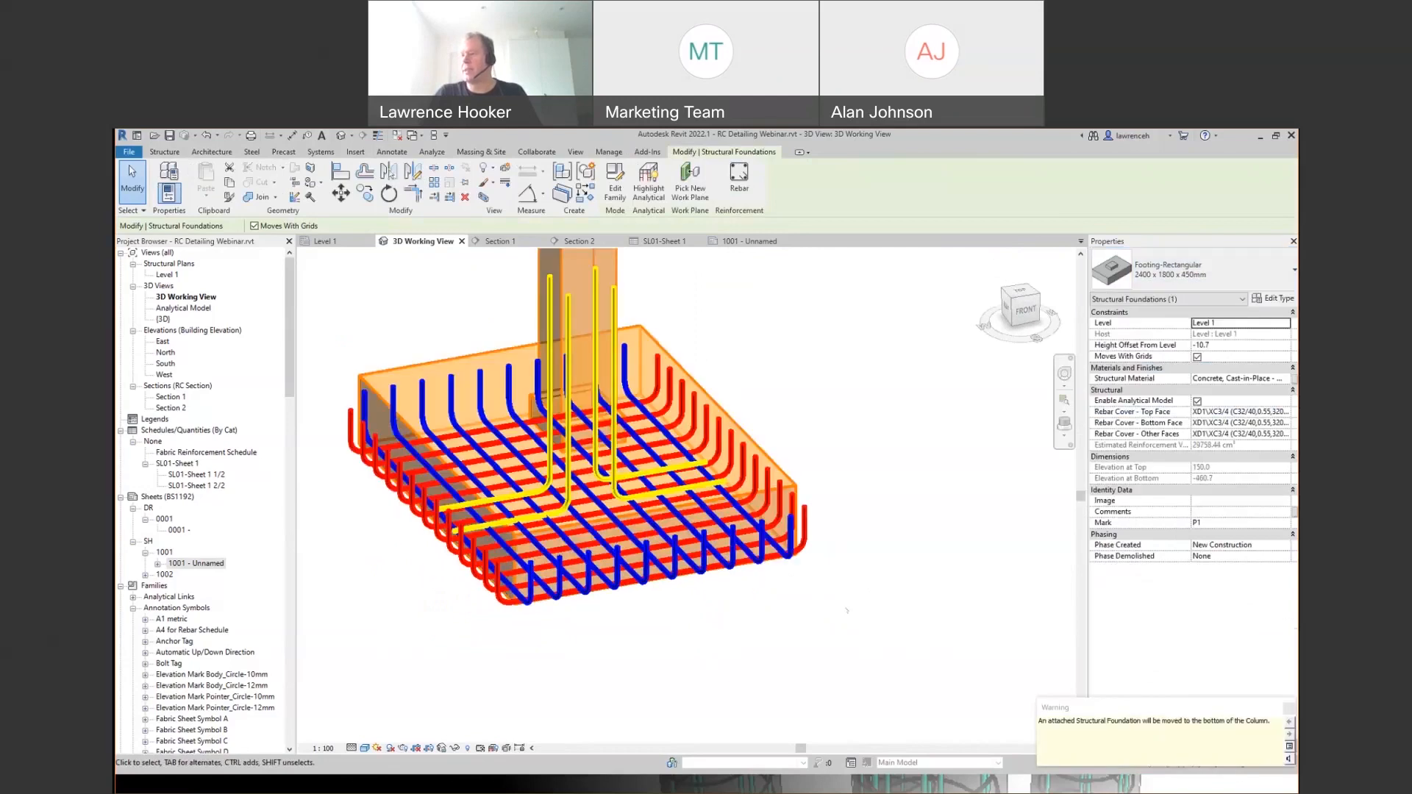
pyautogui.click(917, 567)
pyautogui.keyDown('shift'); pyautogui.moveTo(917, 567); pyautogui.dragTo(842, 534, button='middle'); pyautogui.keyUp('shift')
# - Change the bar type of the pad footing's red shape 21 bottom bar set to H25
pyautogui.click(879, 498)
pyautogui.click(908, 587)
pyautogui.keyDown('shift'); pyautogui.moveTo(908, 586); pyautogui.dragTo(954, 628, button='middle'); pyautogui.keyUp('shift')
pyautogui.keyDown('shift'); pyautogui.moveTo(831, 664); pyautogui.dragTo(794, 612, button='middle'); pyautogui.keyUp('shift')
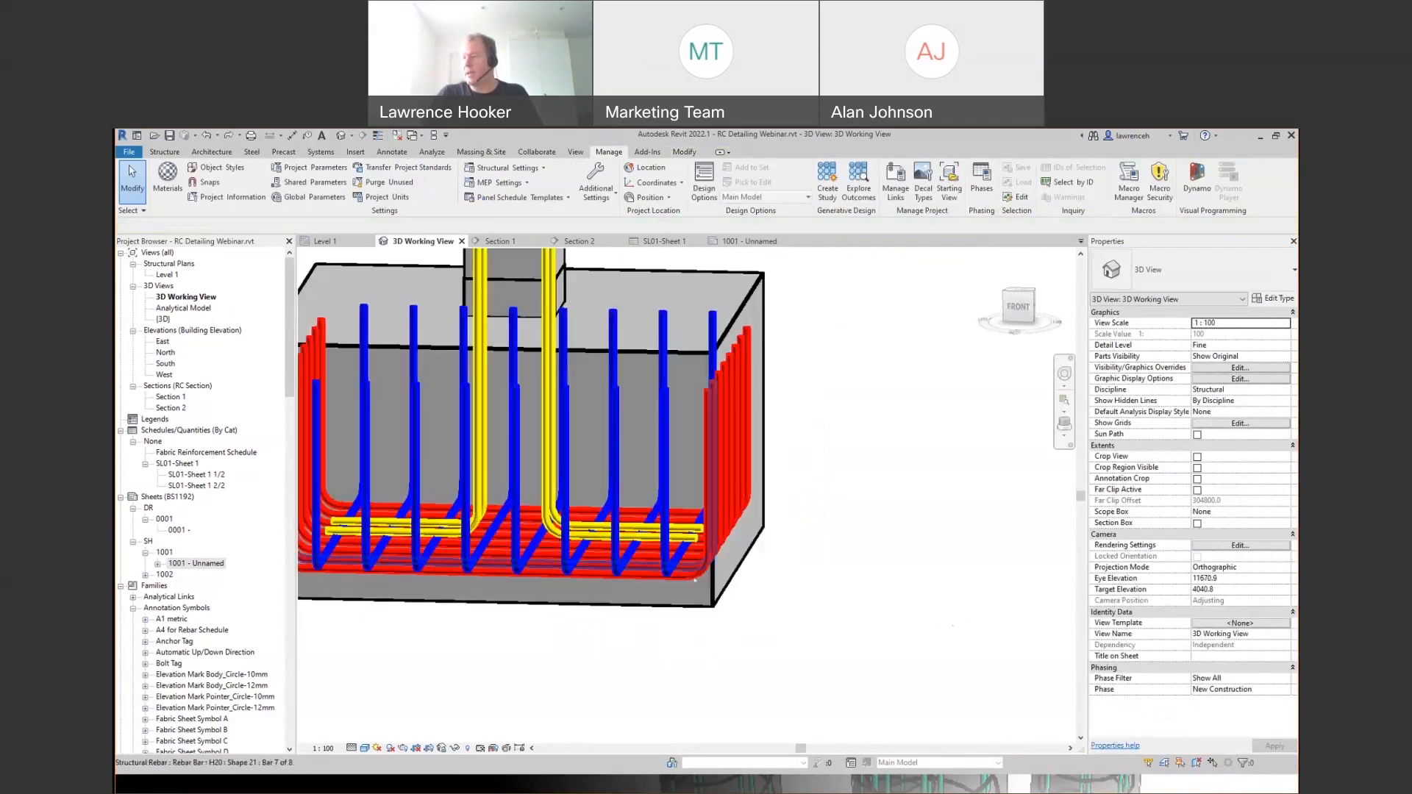
pyautogui.click(727, 546)
pyautogui.moveTo(812, 590); pyautogui.dragTo(938, 572, button='middle')
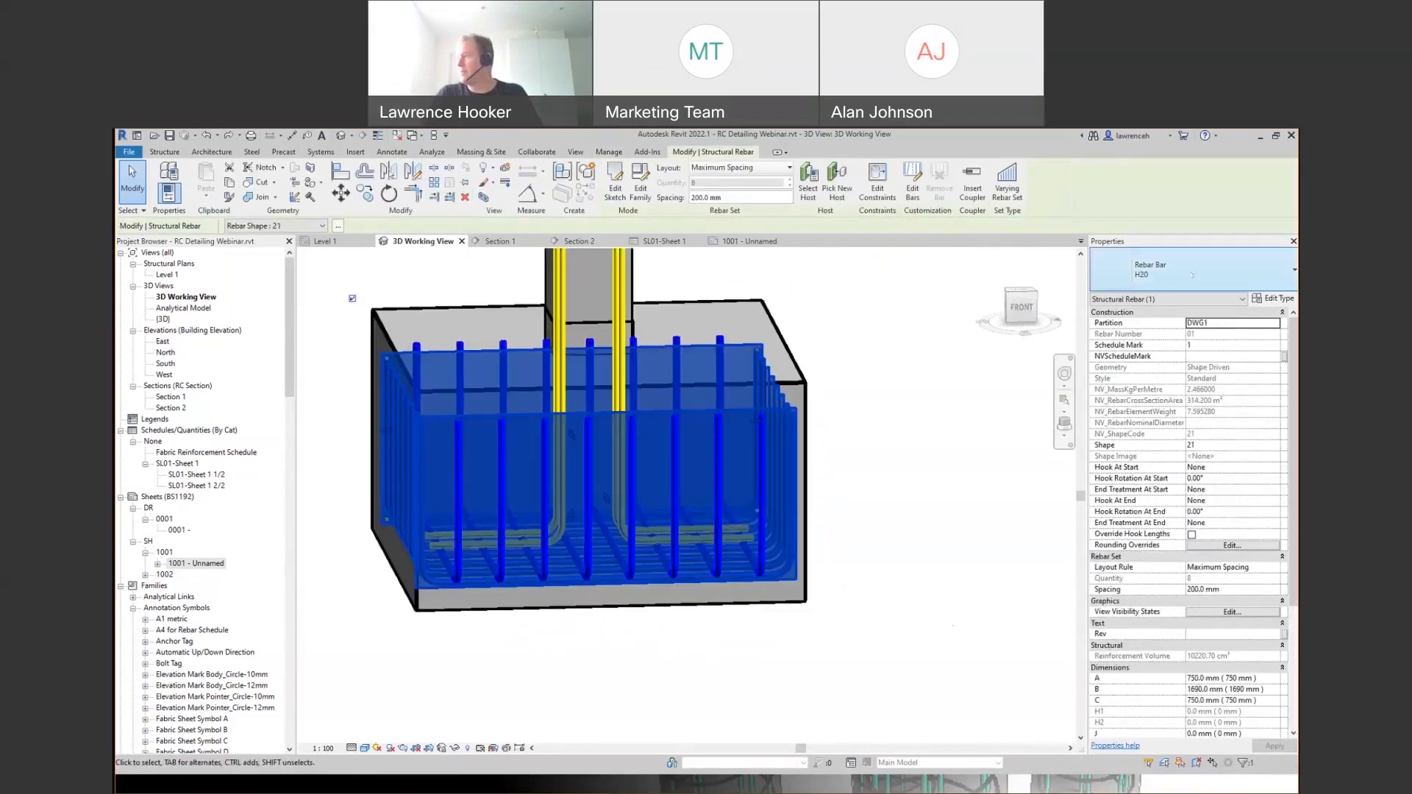
pyautogui.click(1200, 278)
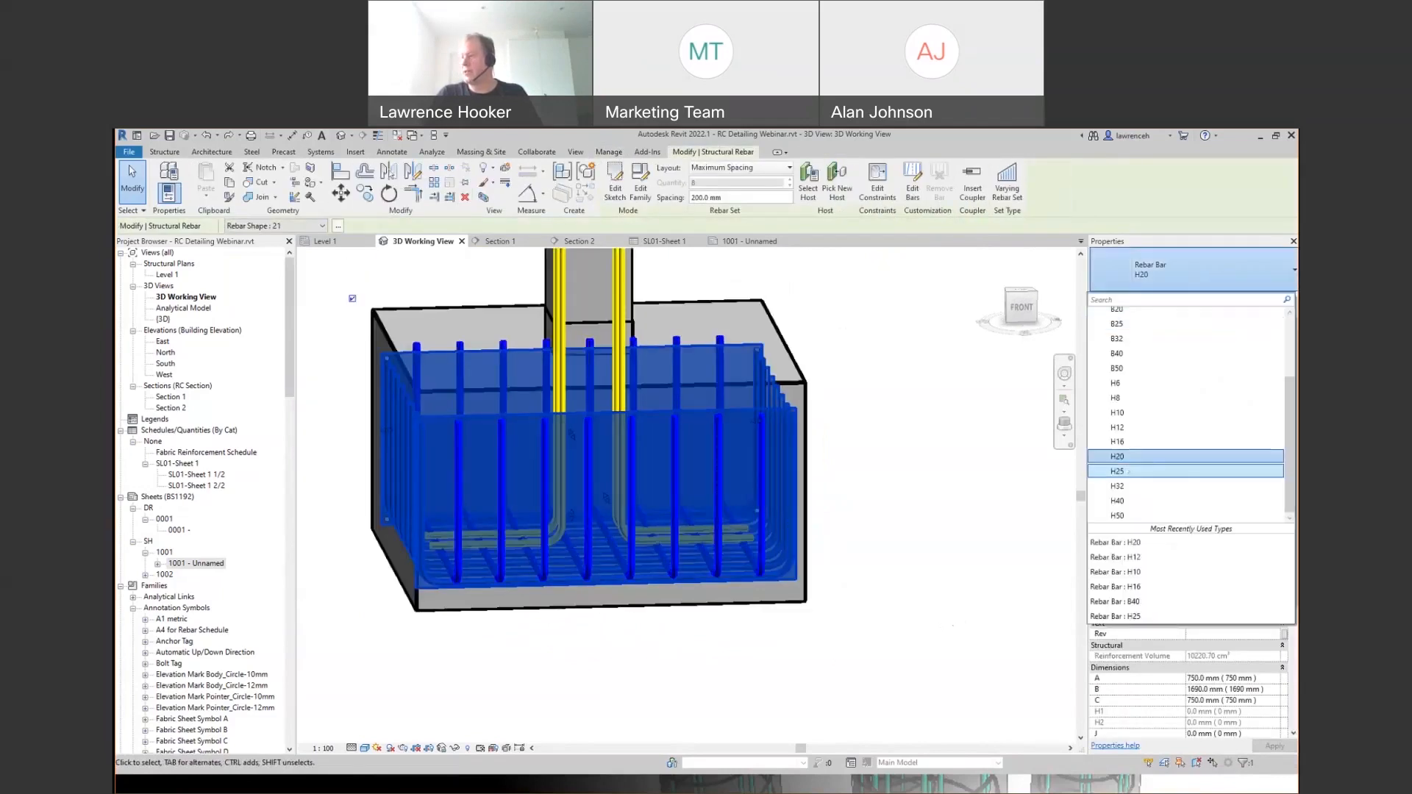
pyautogui.click(937, 549)
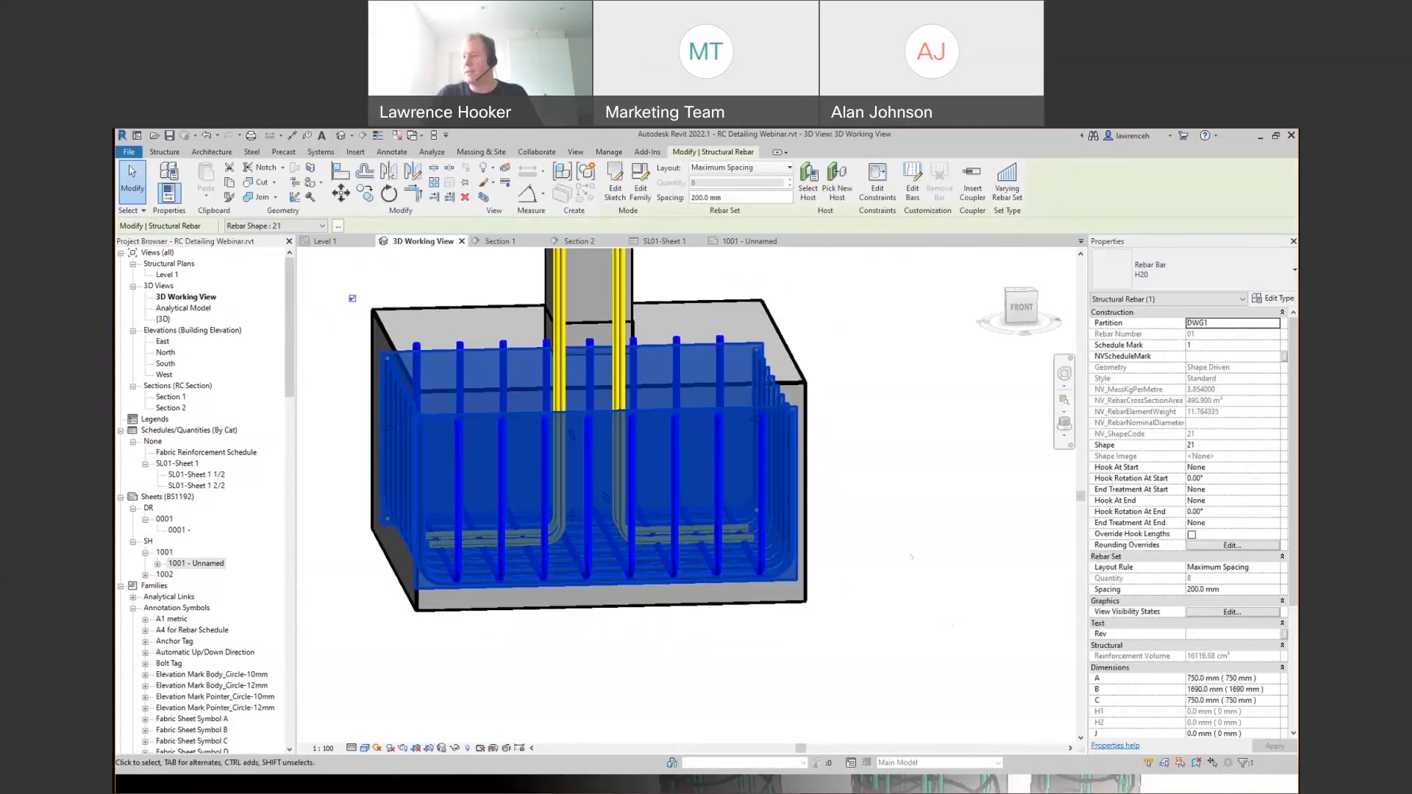
pyautogui.click(910, 557)
# - Inspect the footing's resized red bars against the blue and yellow reinforcement from several angles
pyautogui.keyDown('shift'); pyautogui.moveTo(886, 561); pyautogui.dragTo(910, 514, button='middle'); pyautogui.keyUp('shift')
pyautogui.scroll(2, 687, 523)
pyautogui.keyDown('shift'); pyautogui.moveTo(795, 592); pyautogui.dragTo(791, 592, button='middle'); pyautogui.keyUp('shift')
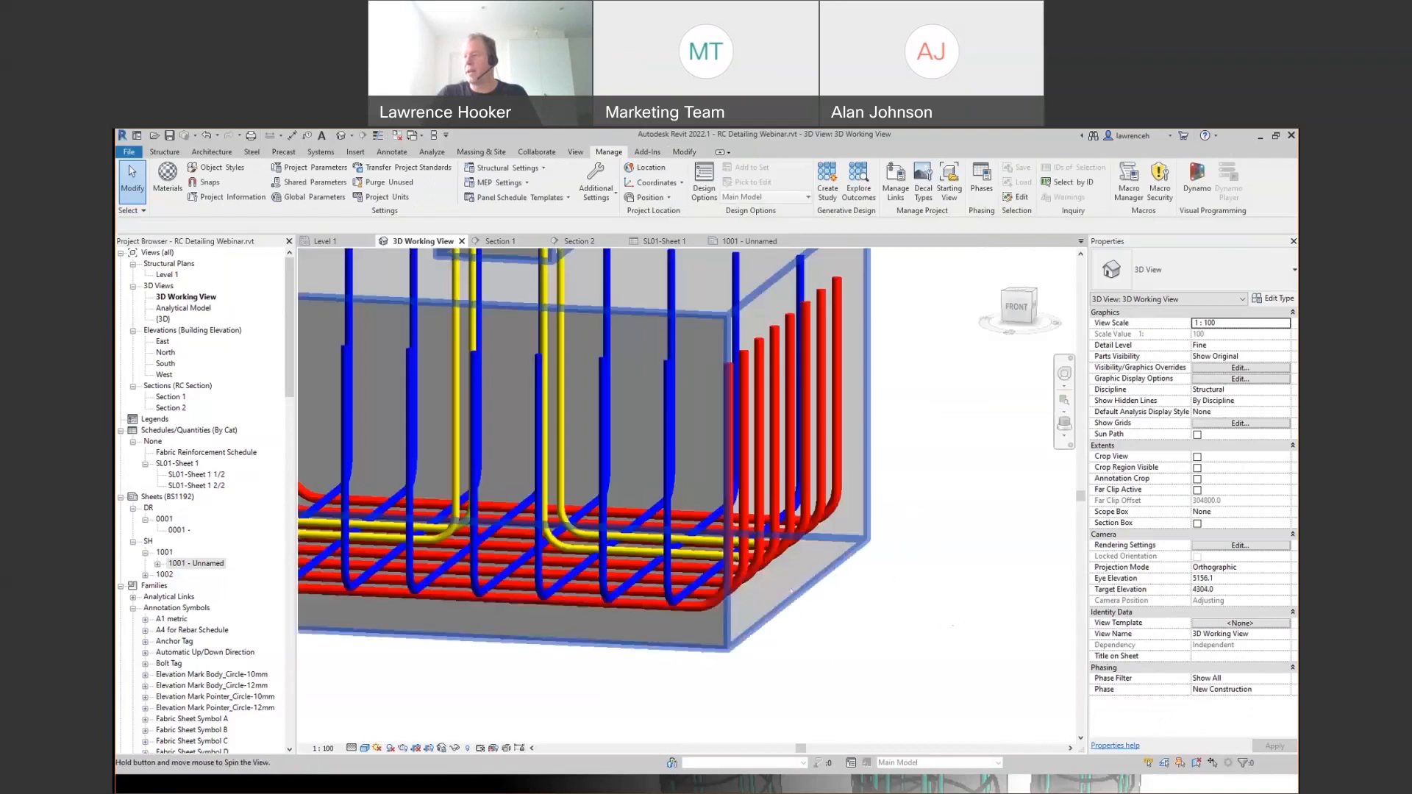
pyautogui.keyDown('shift'); pyautogui.moveTo(736, 634); pyautogui.dragTo(744, 644, button='middle'); pyautogui.keyUp('shift')
pyautogui.scroll(-2, 744, 645)
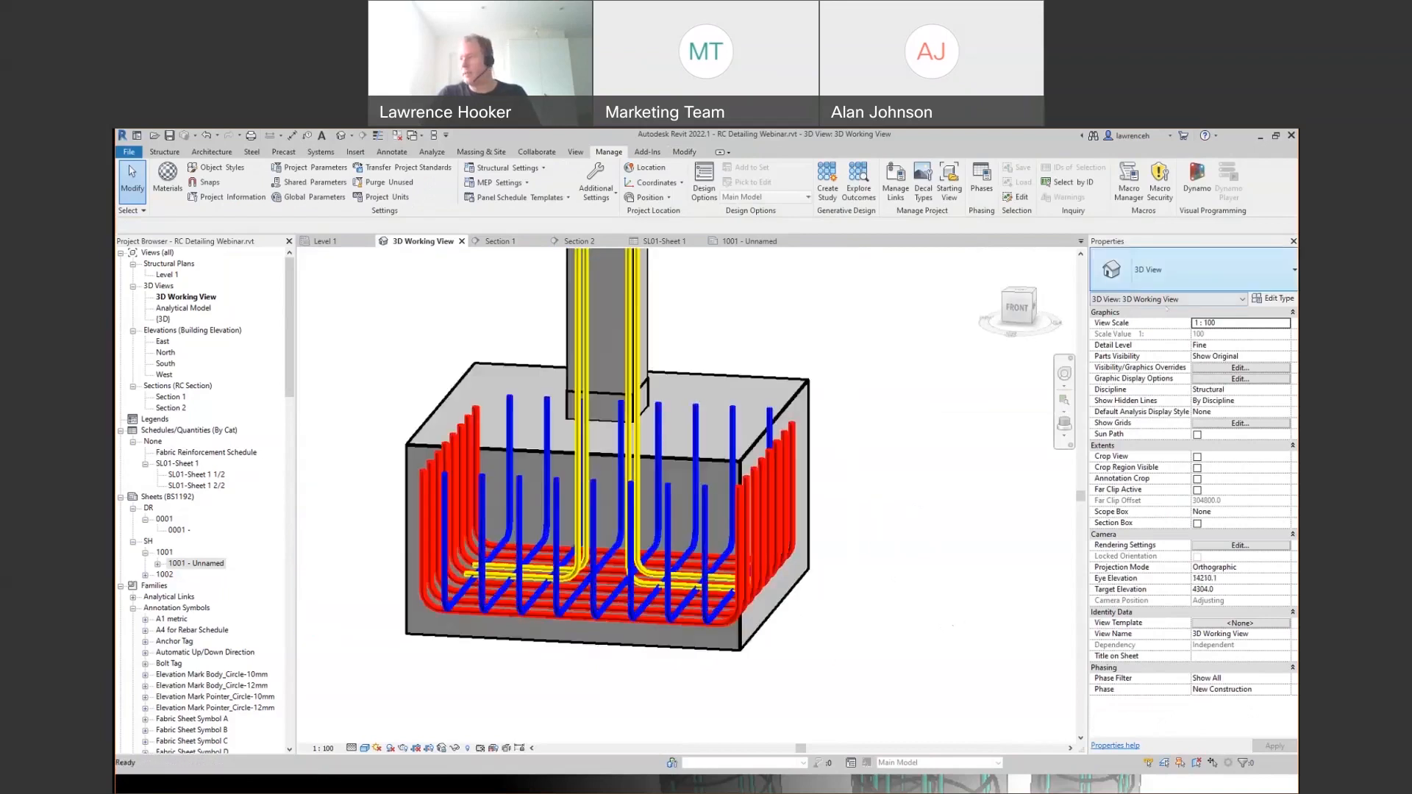
pyautogui.keyDown('shift'); pyautogui.moveTo(929, 564); pyautogui.dragTo(929, 565, button='middle'); pyautogui.keyUp('shift')
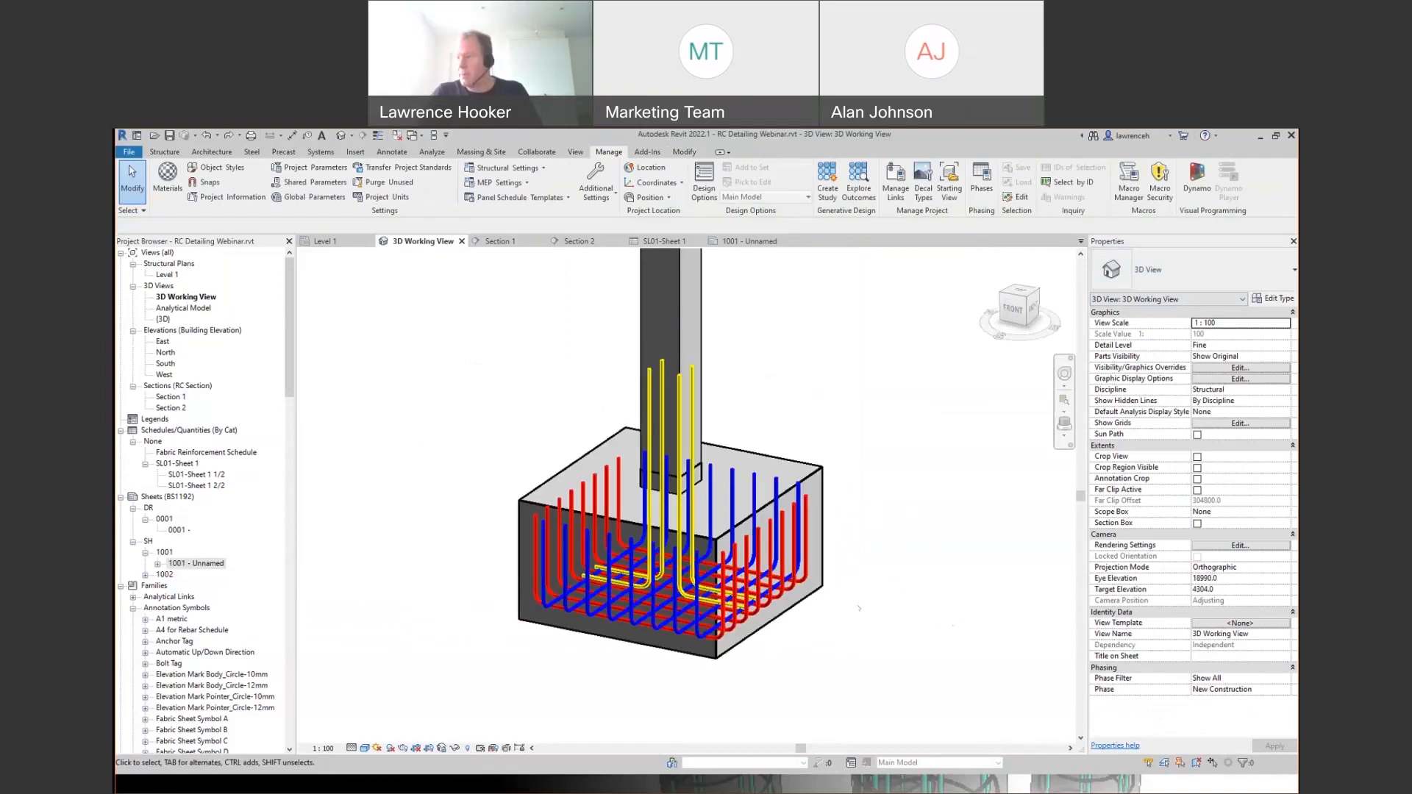
pyautogui.moveTo(681, 638); pyautogui.dragTo(681, 639, button='middle')
pyautogui.moveTo(868, 645); pyautogui.dragTo(882, 679, button='middle')
pyautogui.hotkey('alt', 'Tab')
pyautogui.hotkey('alt', 'Tab')
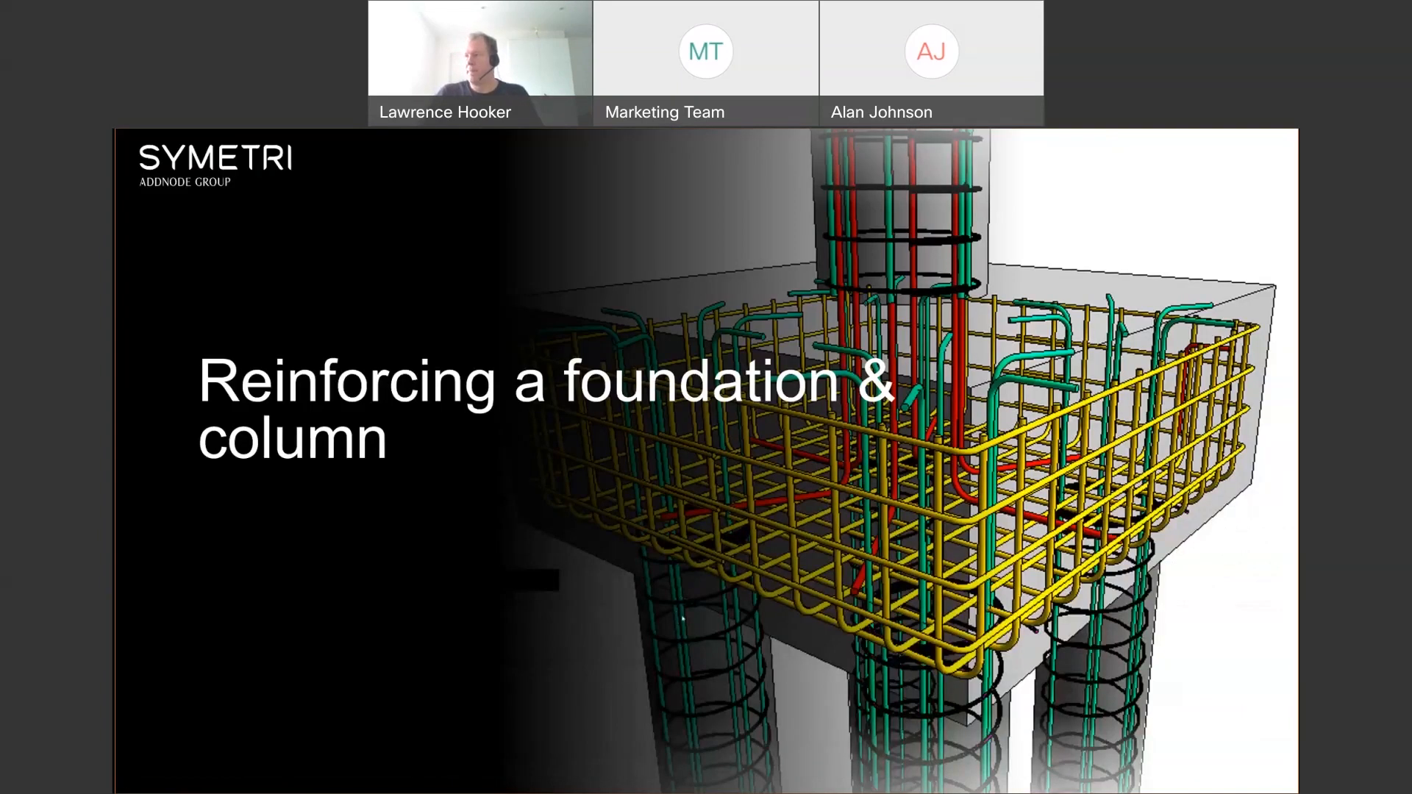
pyautogui.click(682, 619)
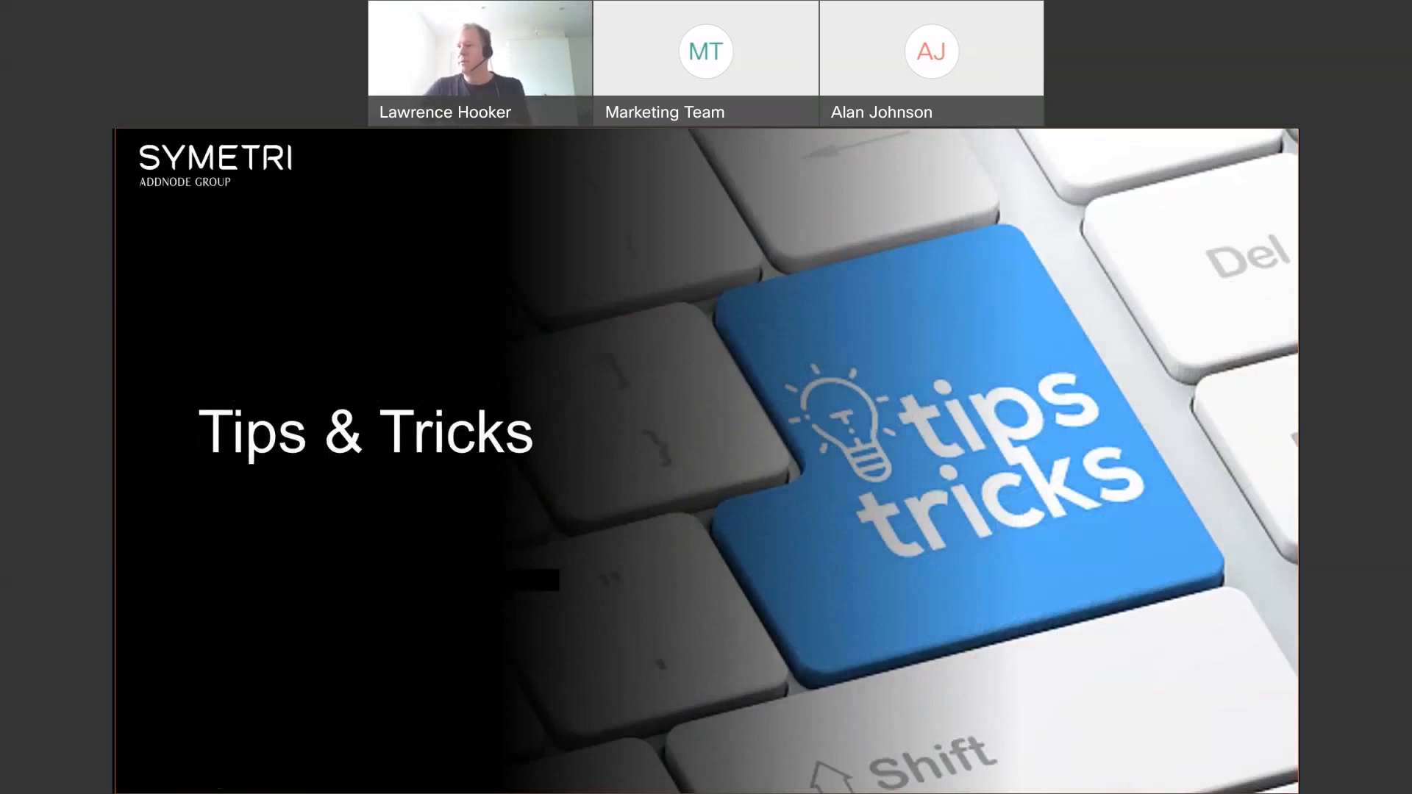
pyautogui.press('Right')
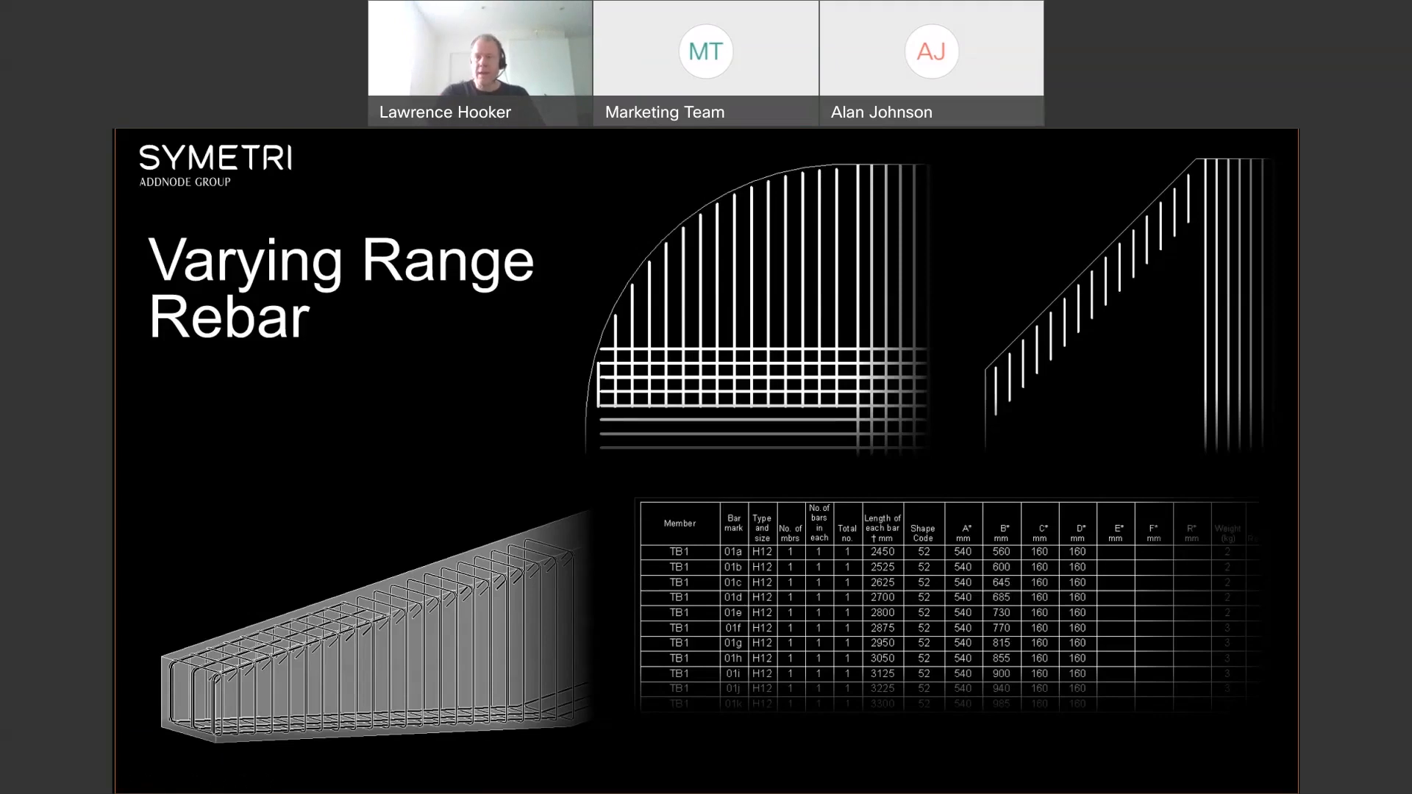
pyautogui.press('Right')
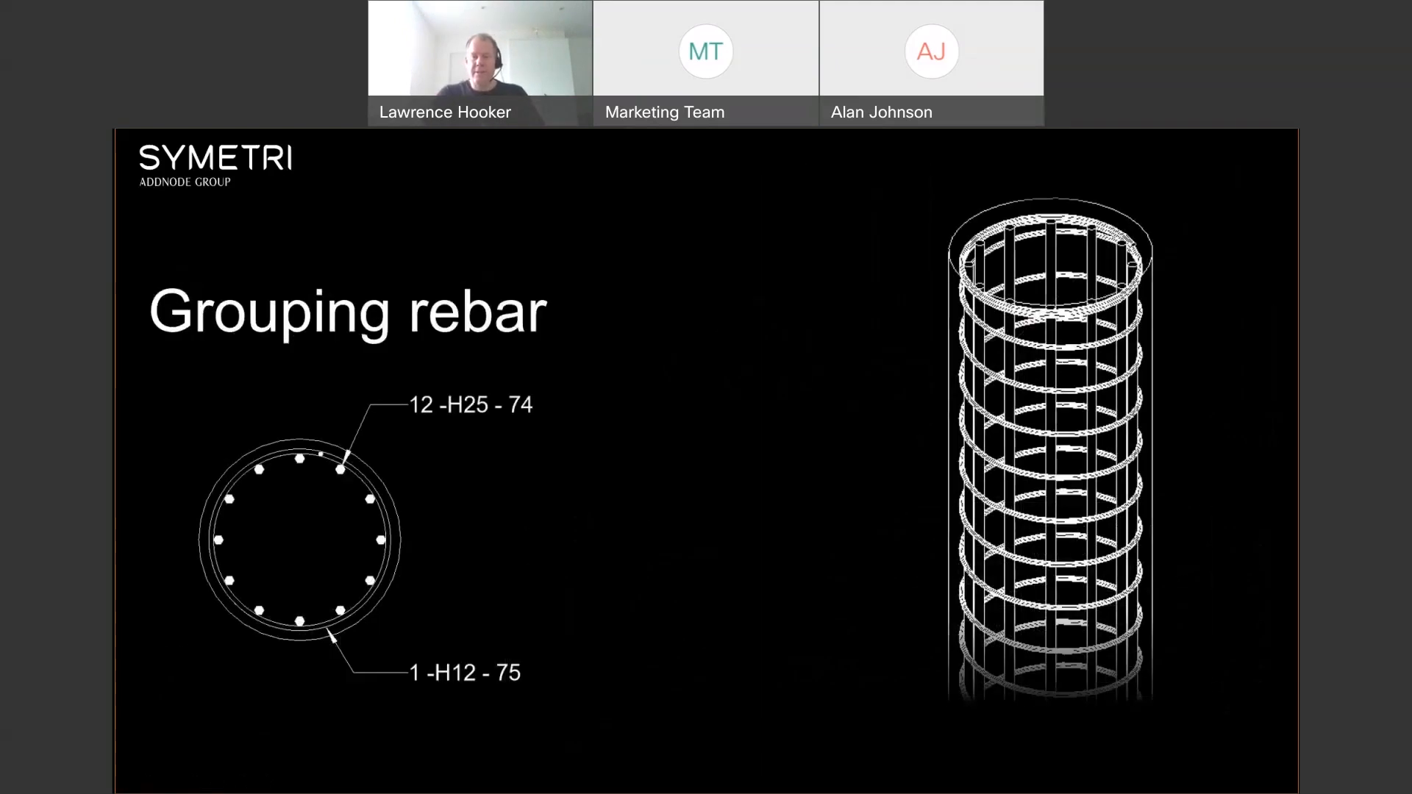
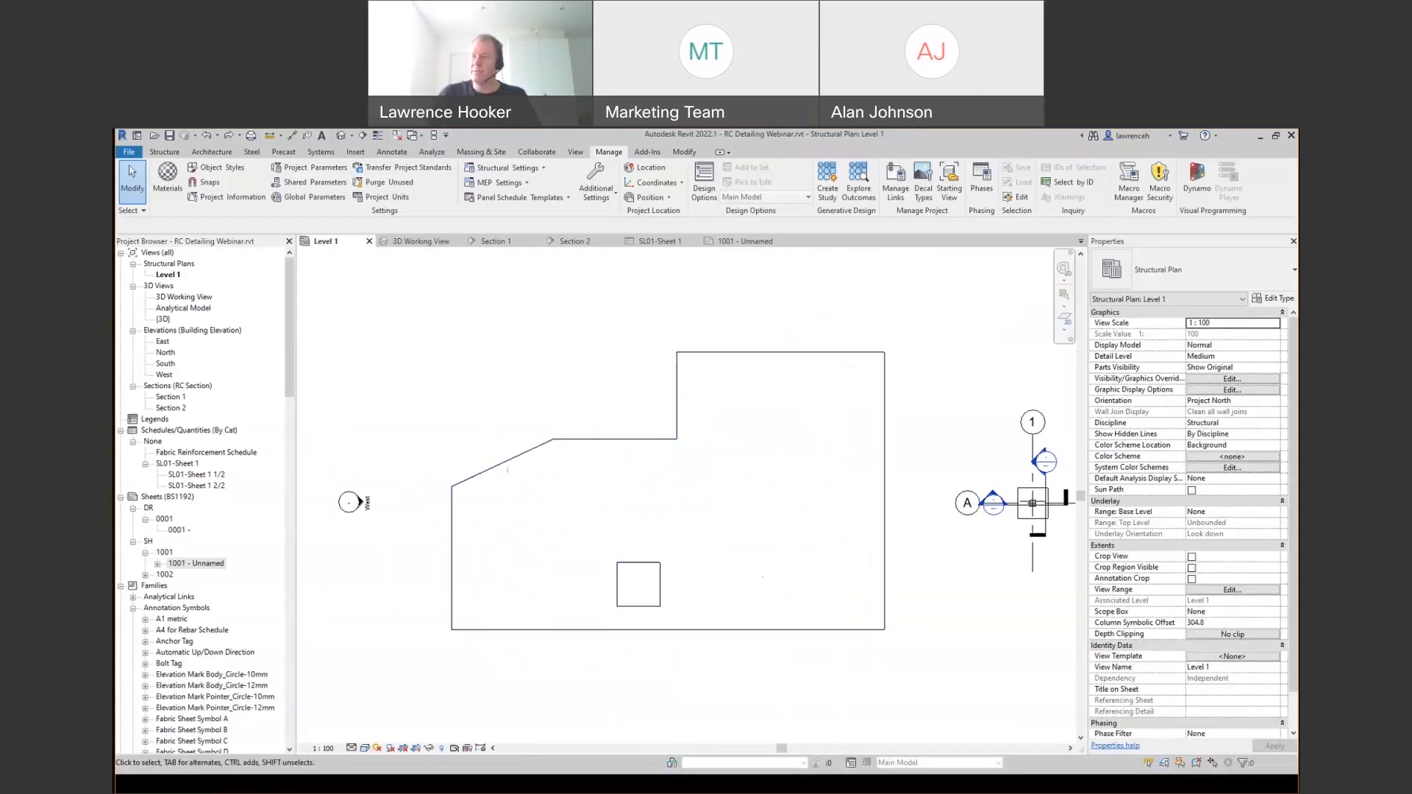
# - Start area reinforcement on the RC SLAB 300 floor in Level 1, sketching its boundary along the slab's outer edges and the square opening
pyautogui.moveTo(736, 559); pyautogui.dragTo(709, 564, button='middle')
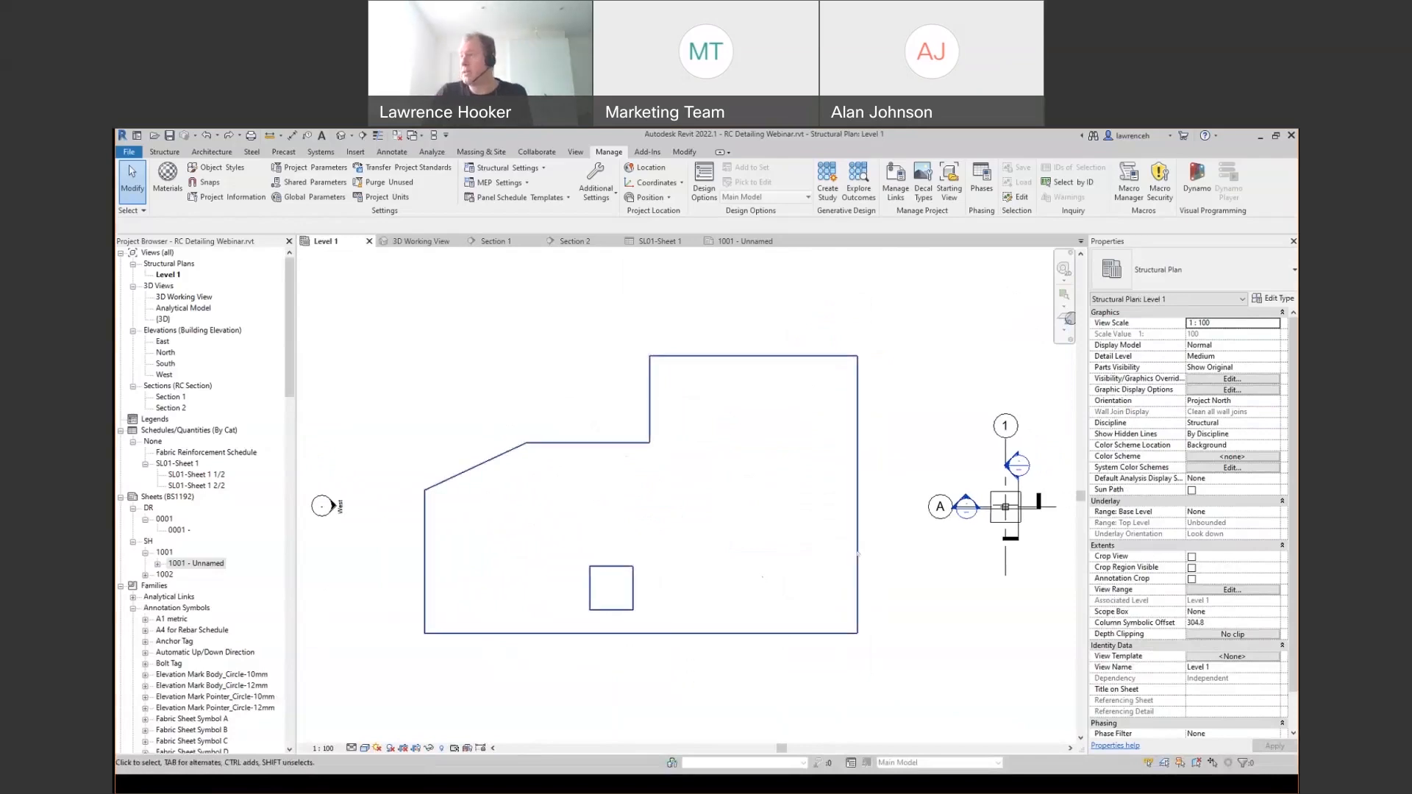
pyautogui.click(709, 633)
pyautogui.moveTo(709, 633); pyautogui.dragTo(725, 600, button='middle')
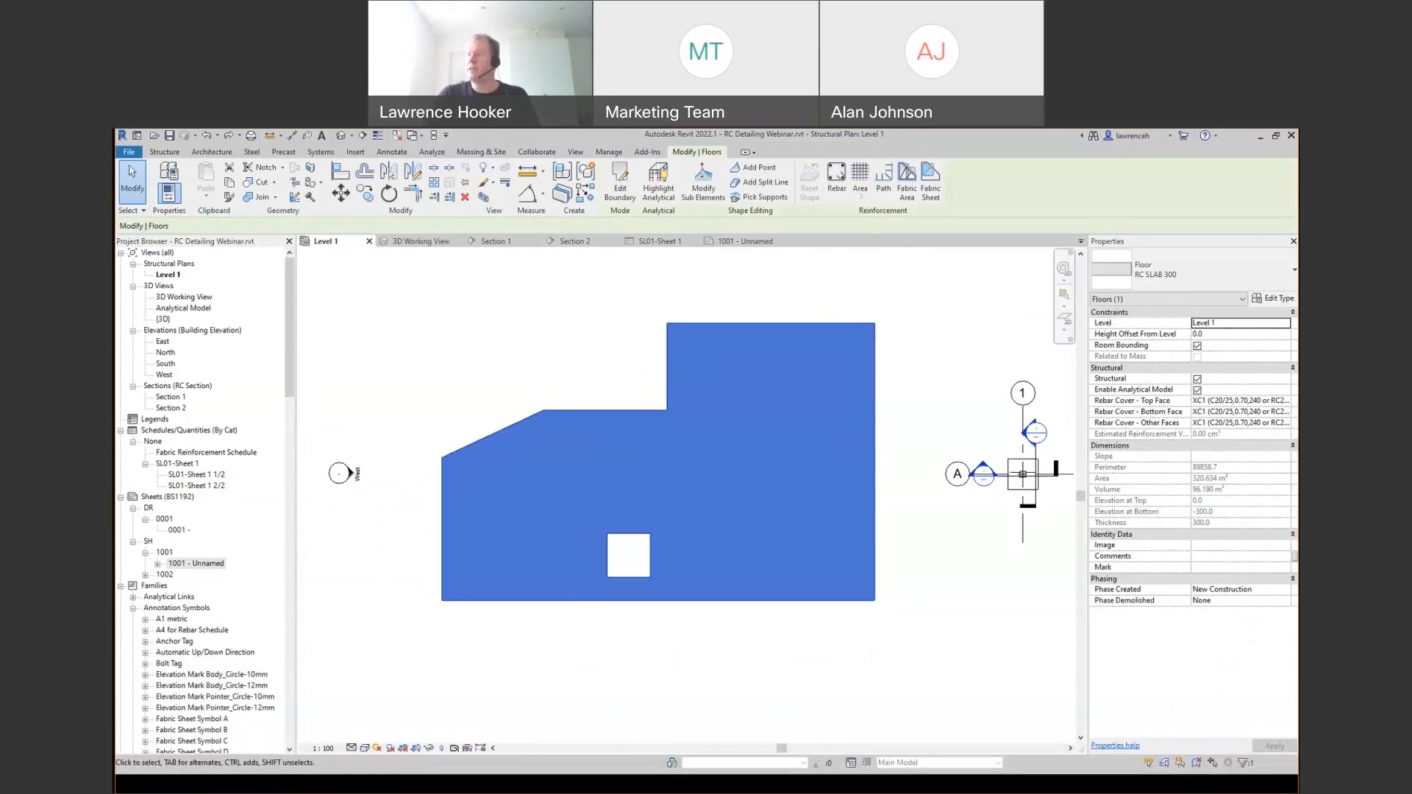
pyautogui.press('ctrl')
pyautogui.press('ctrl')
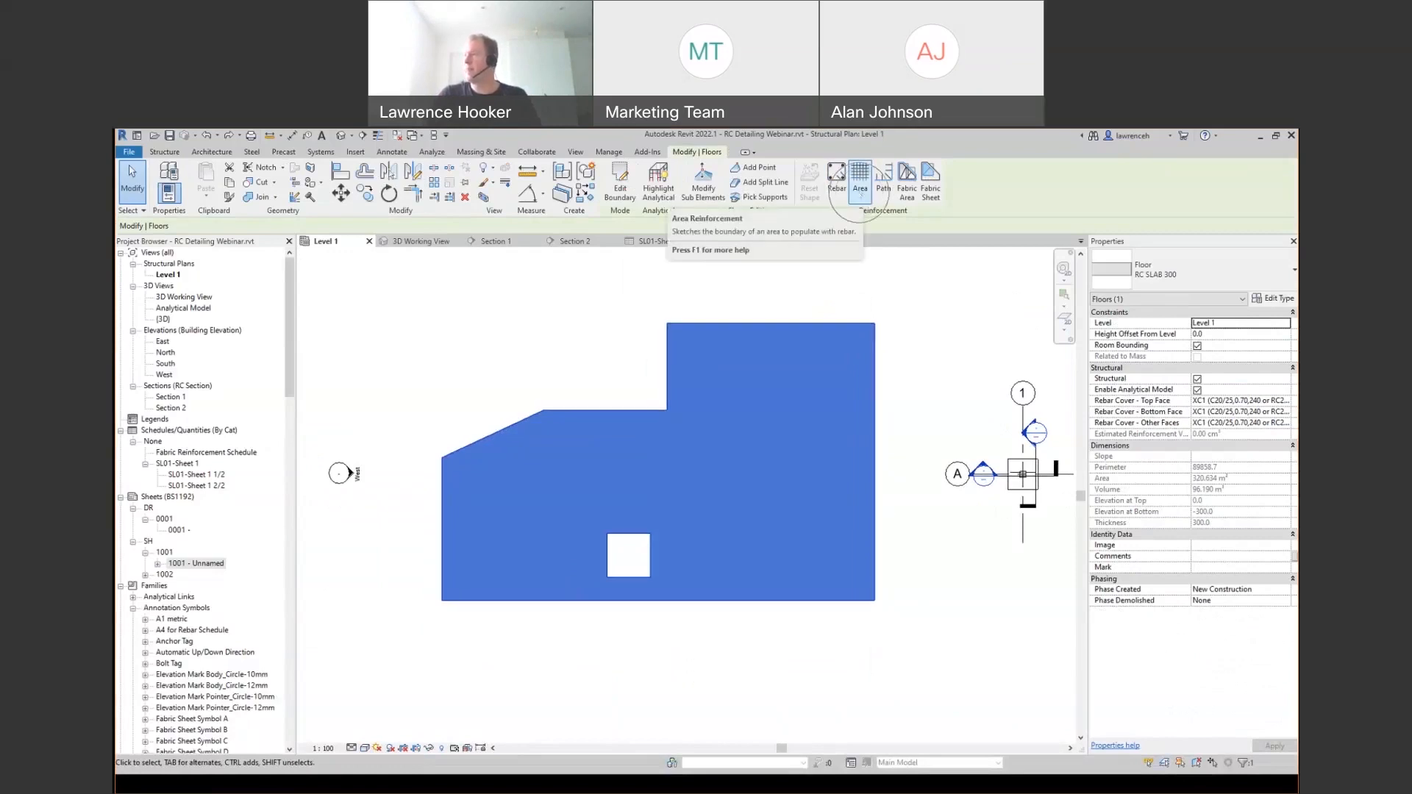
pyautogui.click(860, 184)
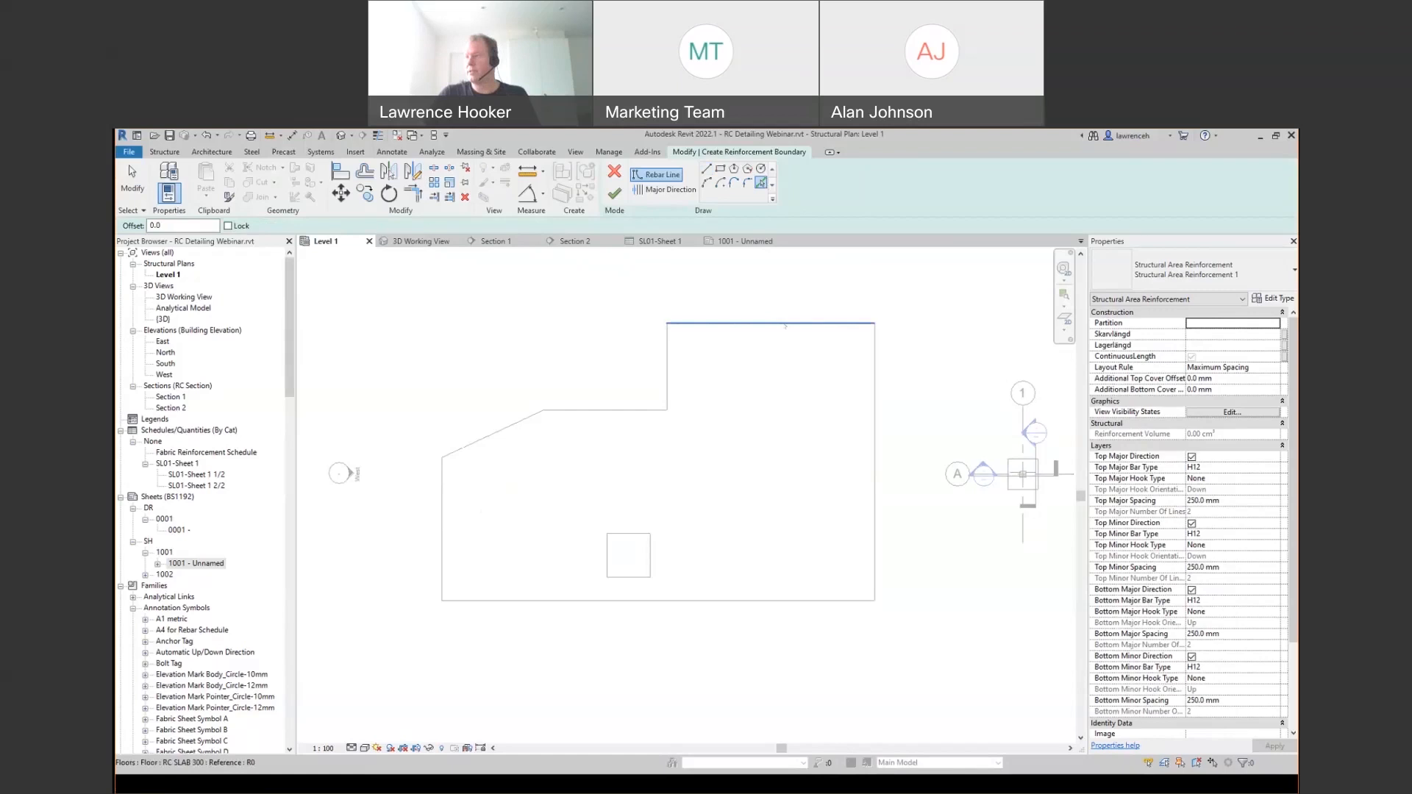
pyautogui.press('Tab')
pyautogui.click(785, 324)
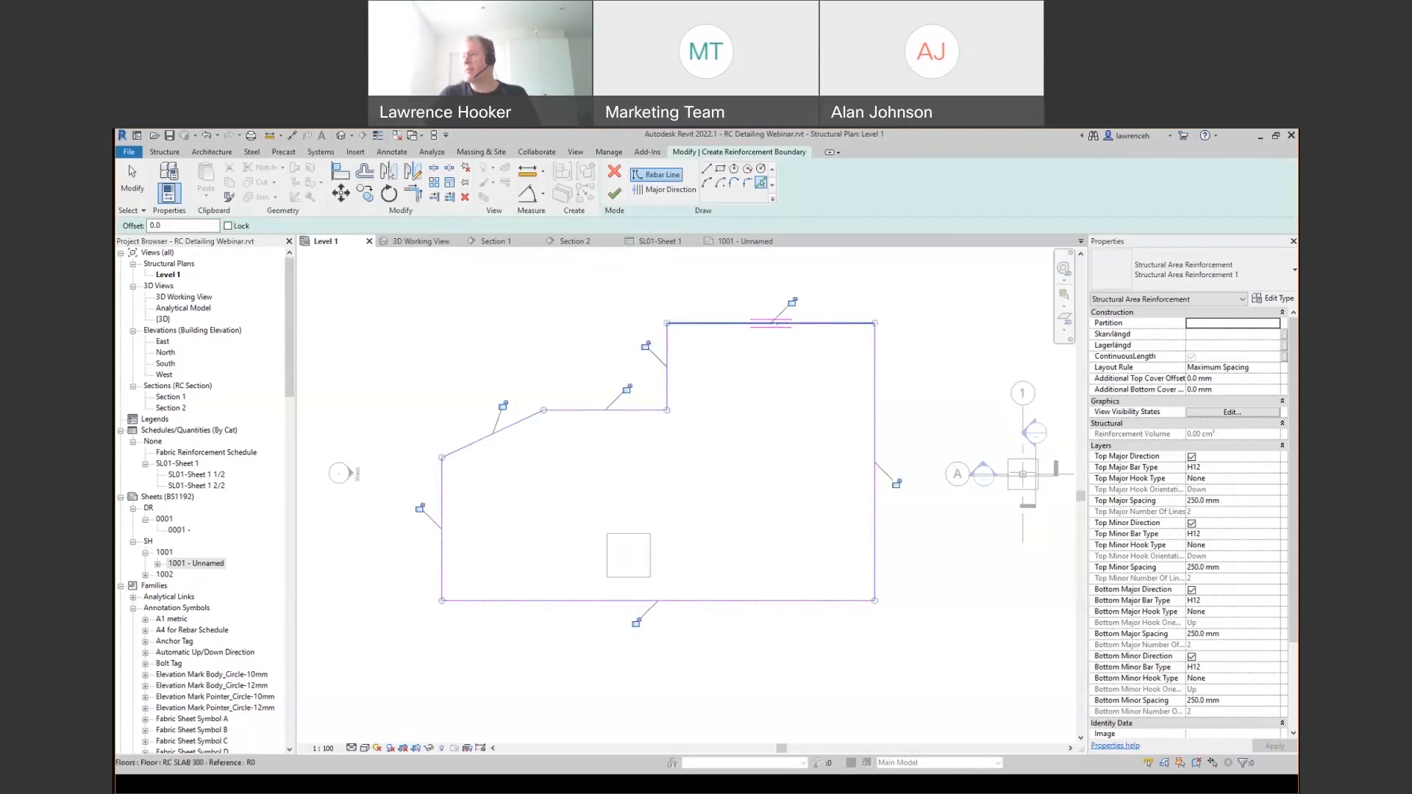
pyautogui.click(642, 534)
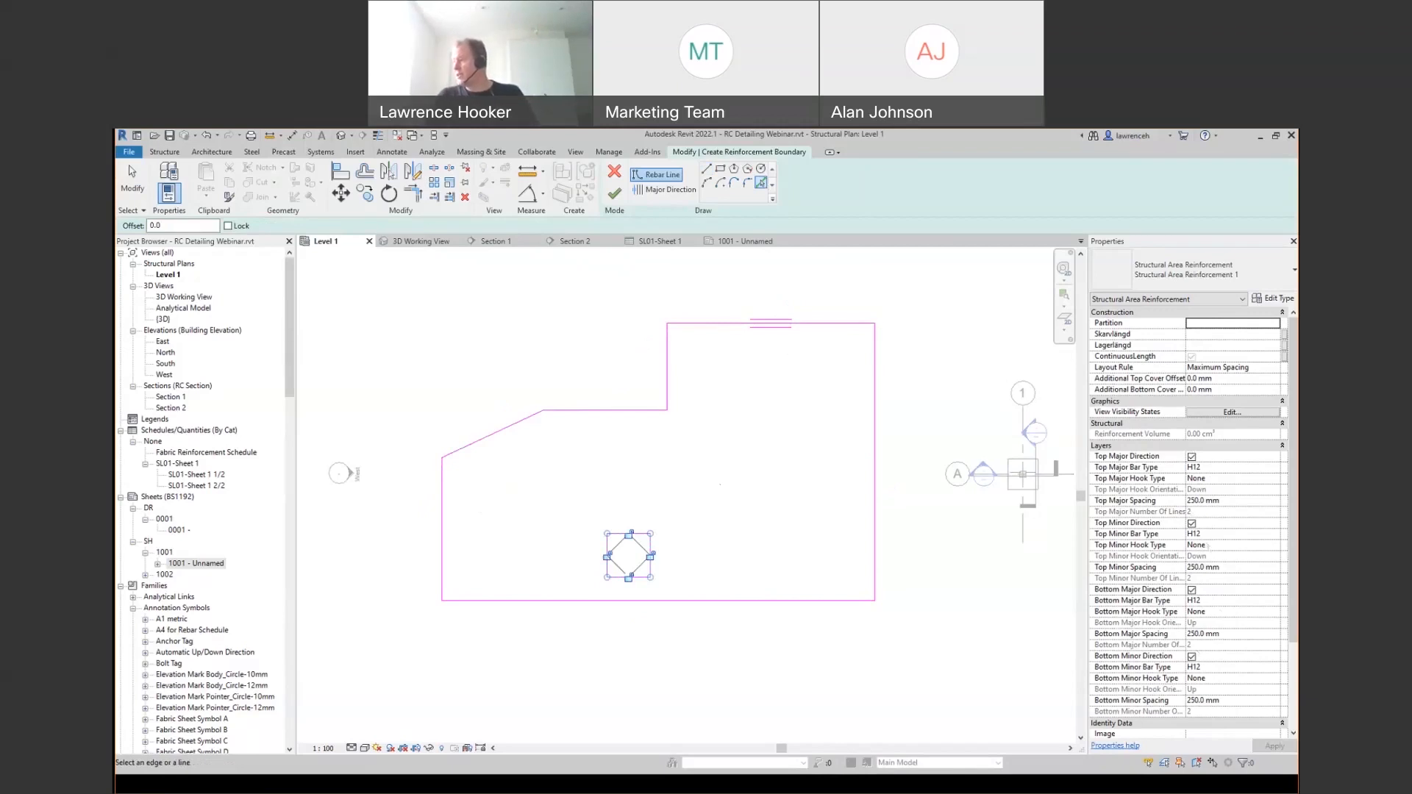
# - Turn off the top major and top minor layers and finish the area reinforcement with only the bottom H12 layers
pyautogui.click(1205, 605)
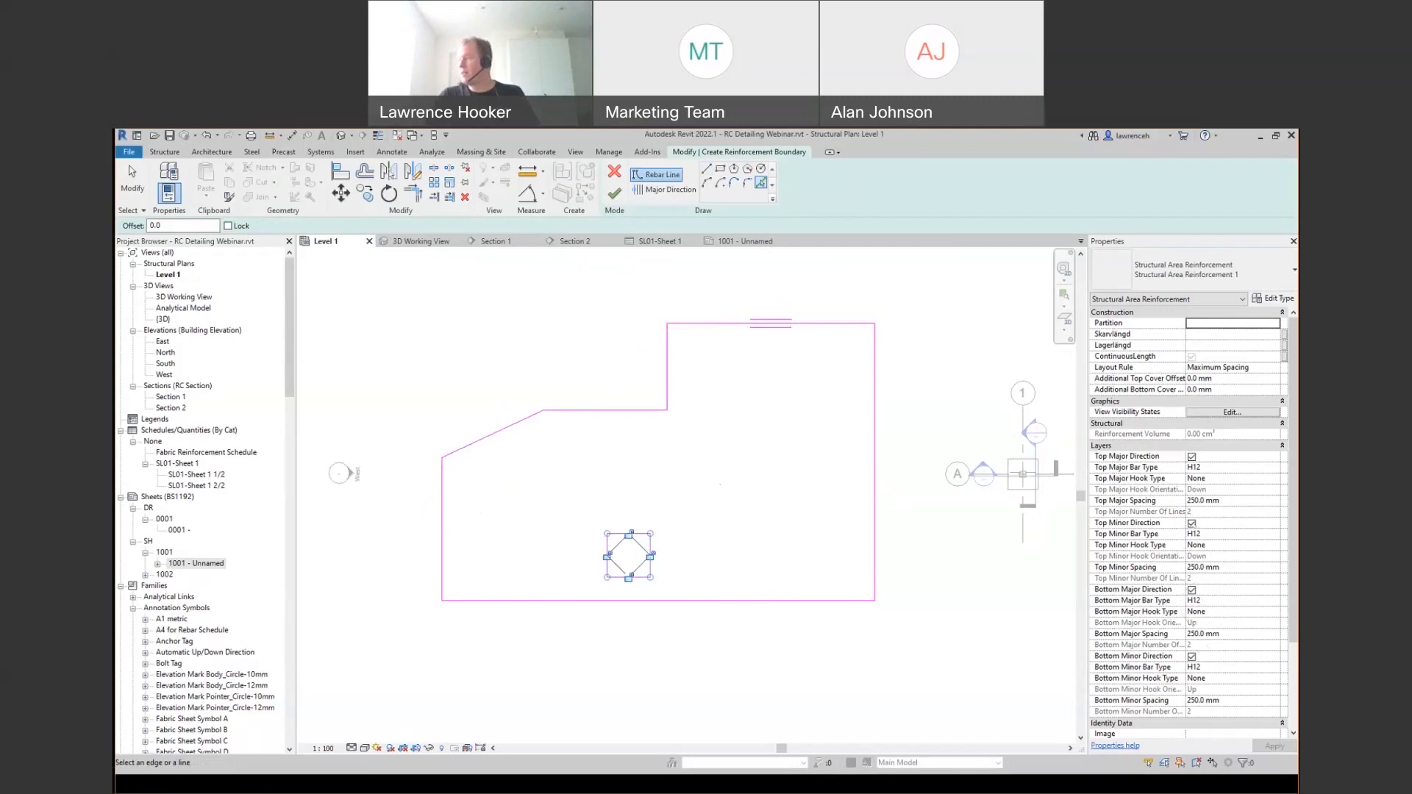
pyautogui.click(1192, 523)
pyautogui.click(1192, 457)
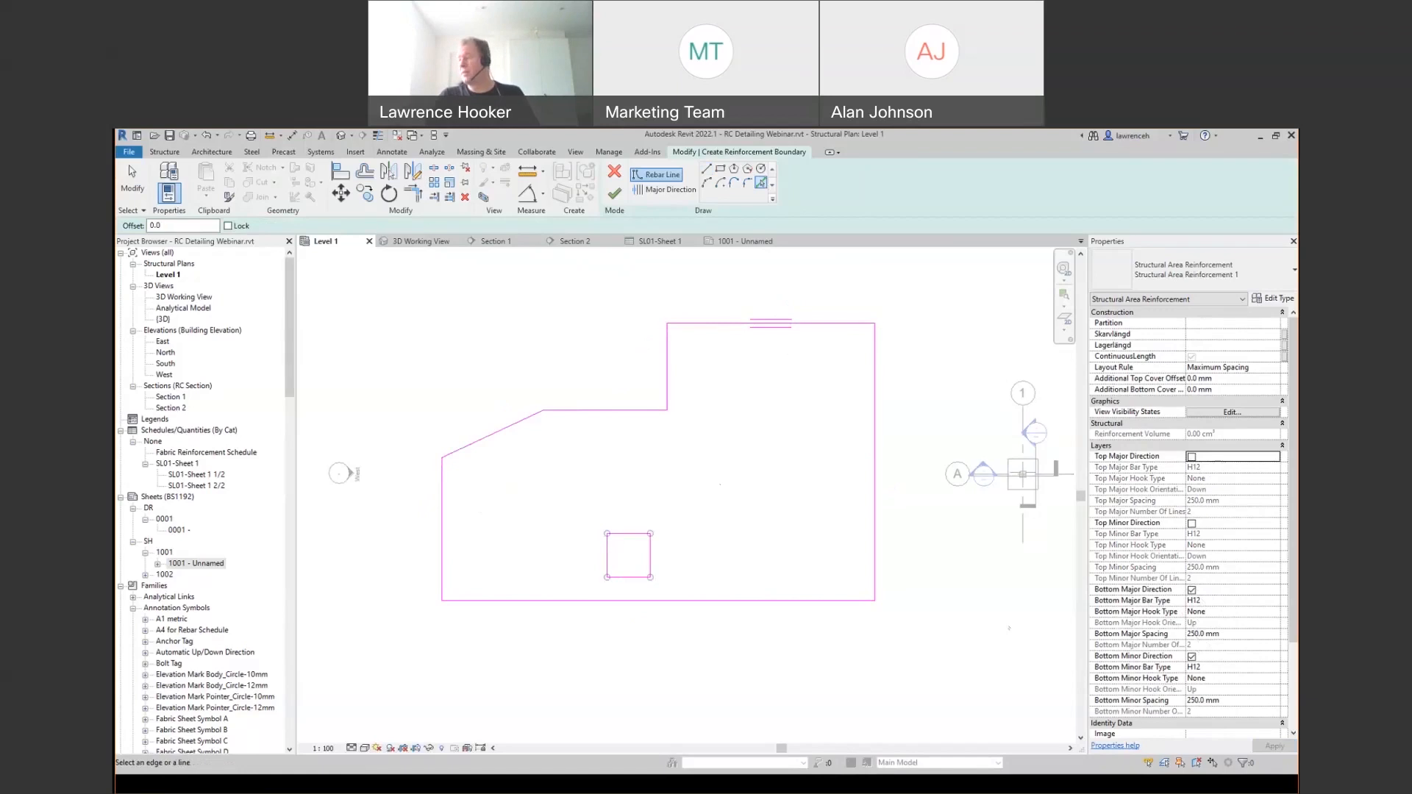
pyautogui.click(1219, 634)
pyautogui.click(1226, 700)
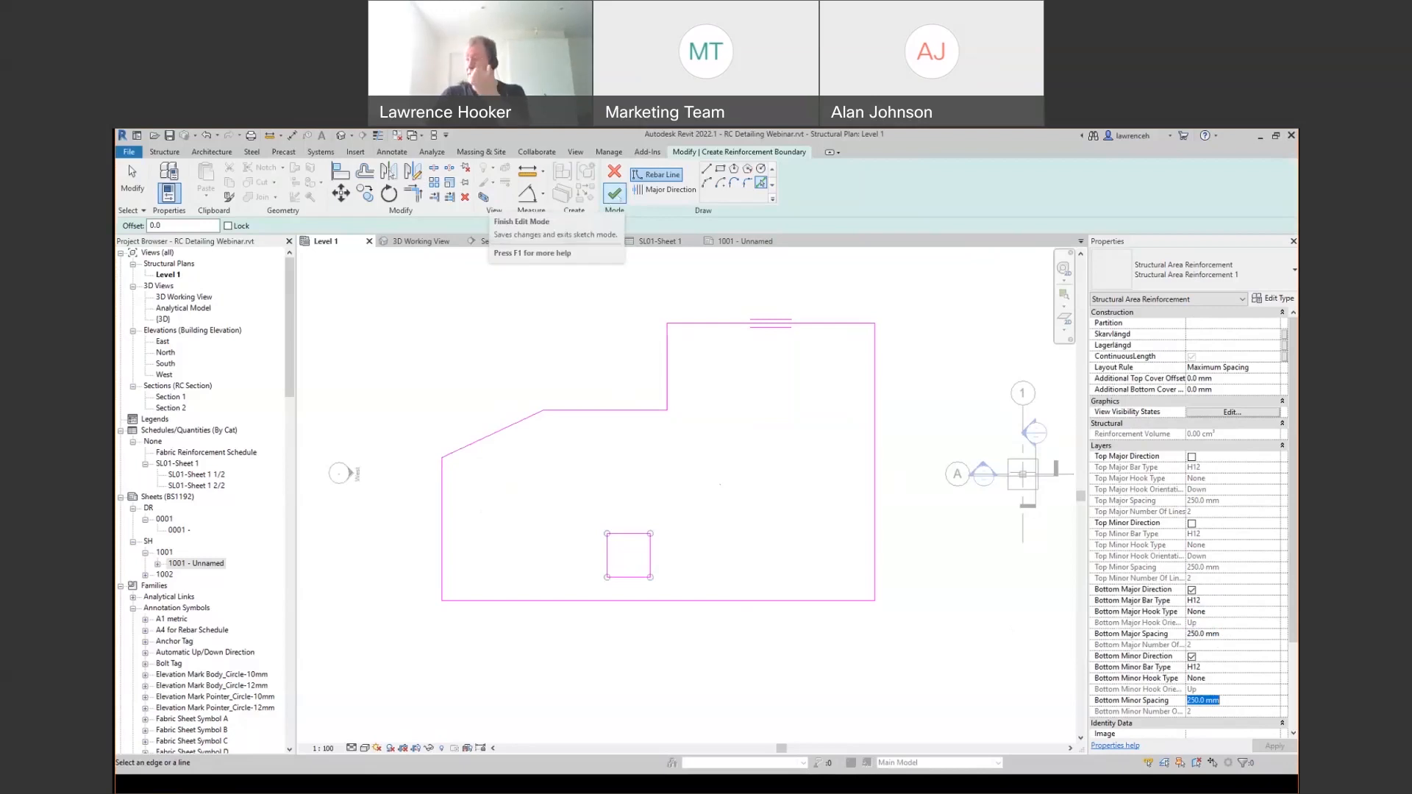
pyautogui.click(615, 193)
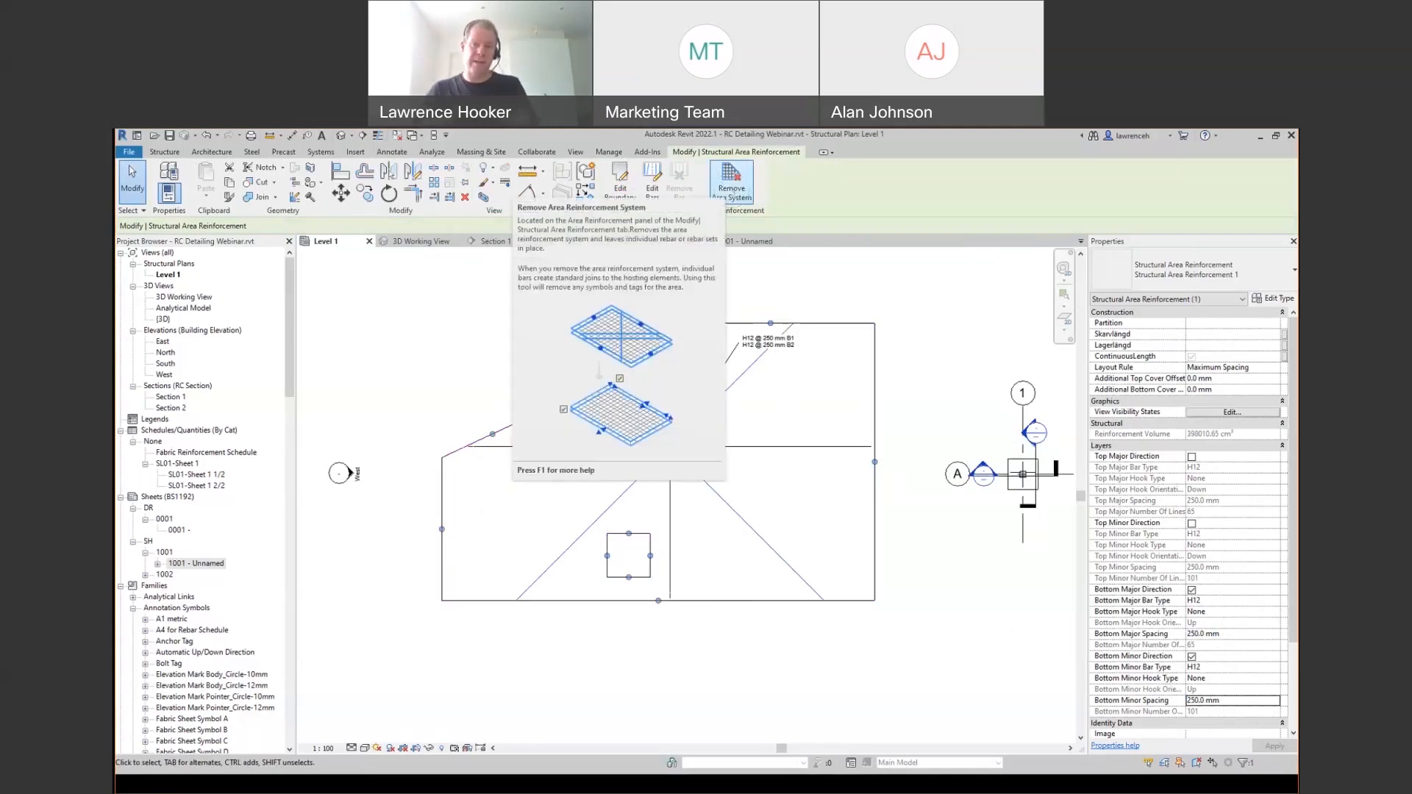
# - Remove the area reinforcement system and set the remaining slab bars to Number with Spacing at 250 mm
pyautogui.click(733, 193)
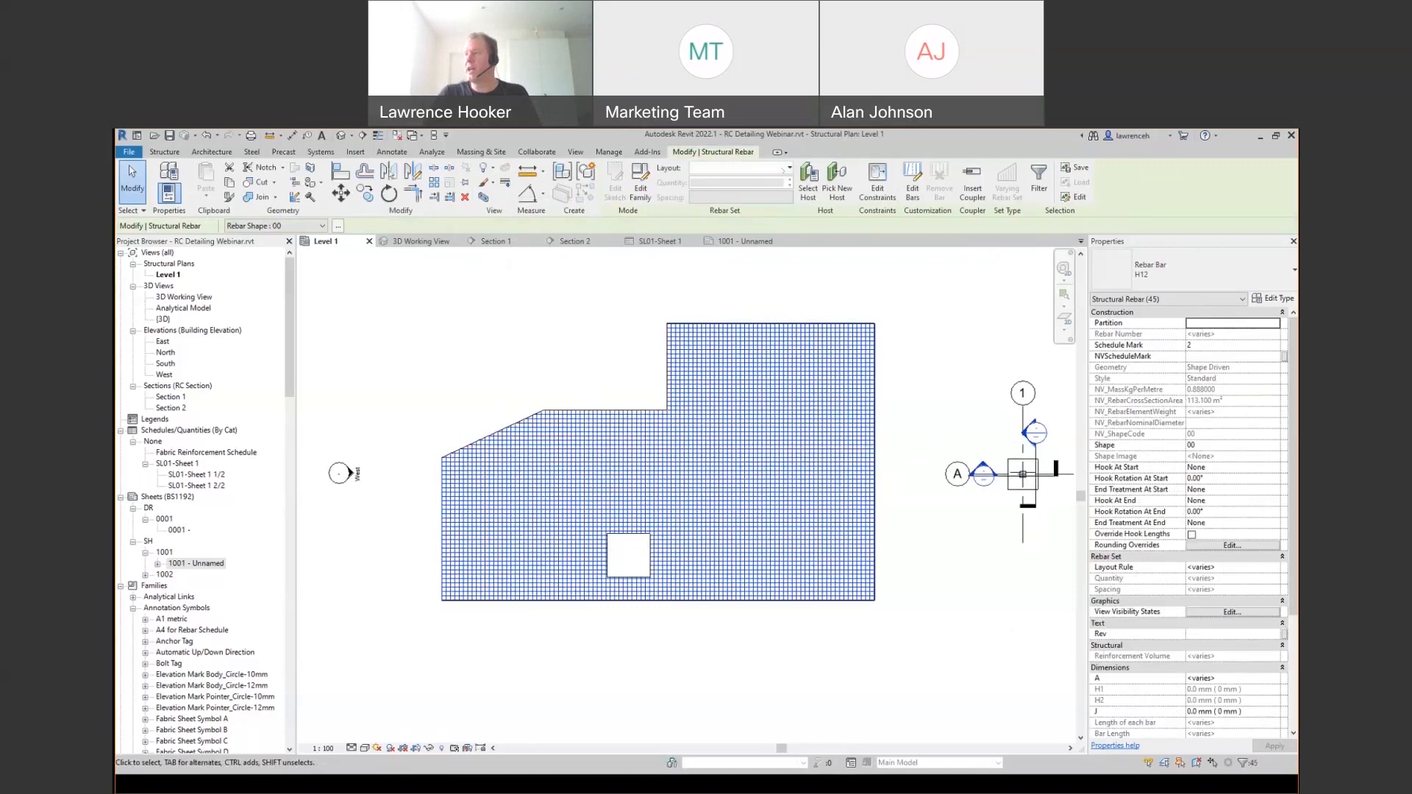
pyautogui.click(780, 170)
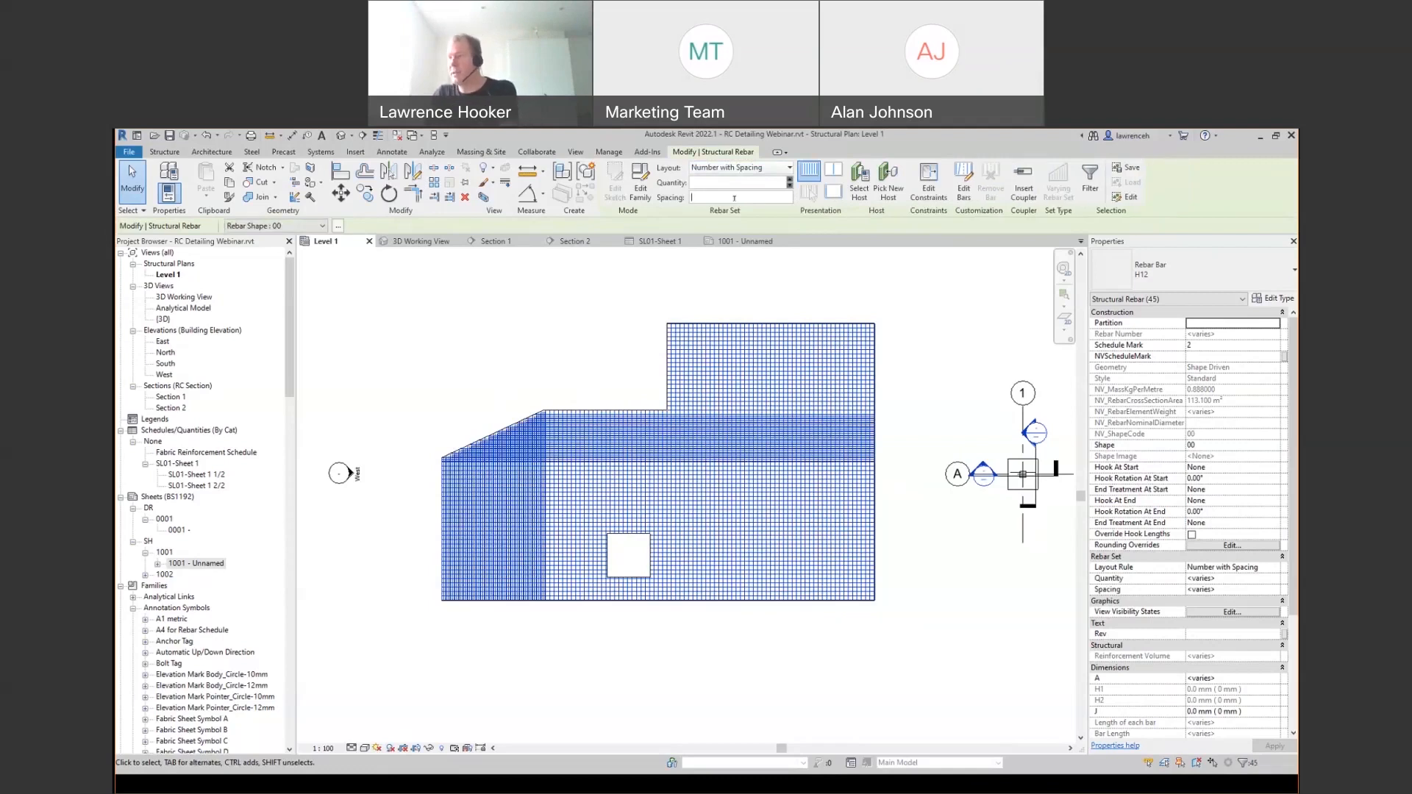
pyautogui.write('250')
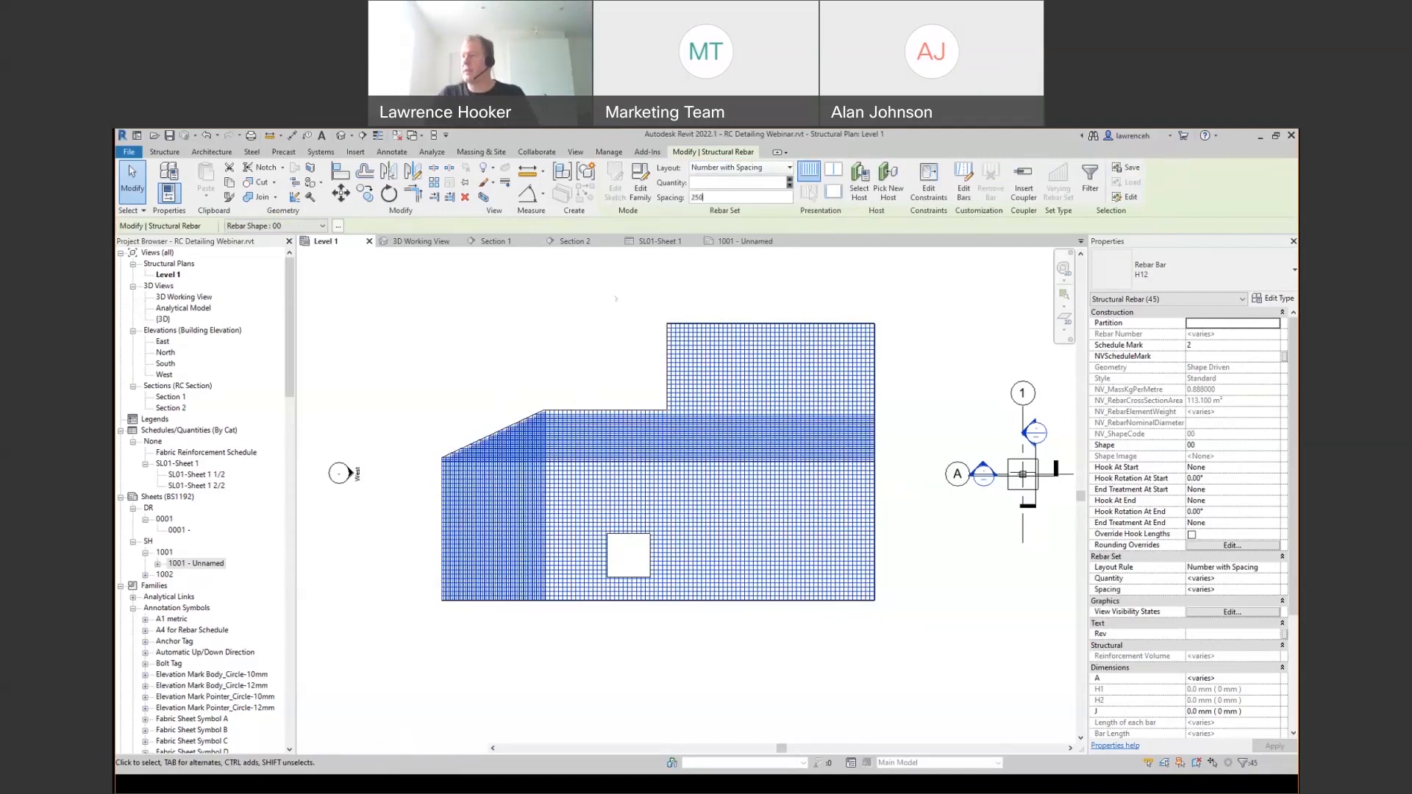
pyautogui.click(602, 346)
pyautogui.moveTo(605, 349); pyautogui.dragTo(627, 347, button='middle')
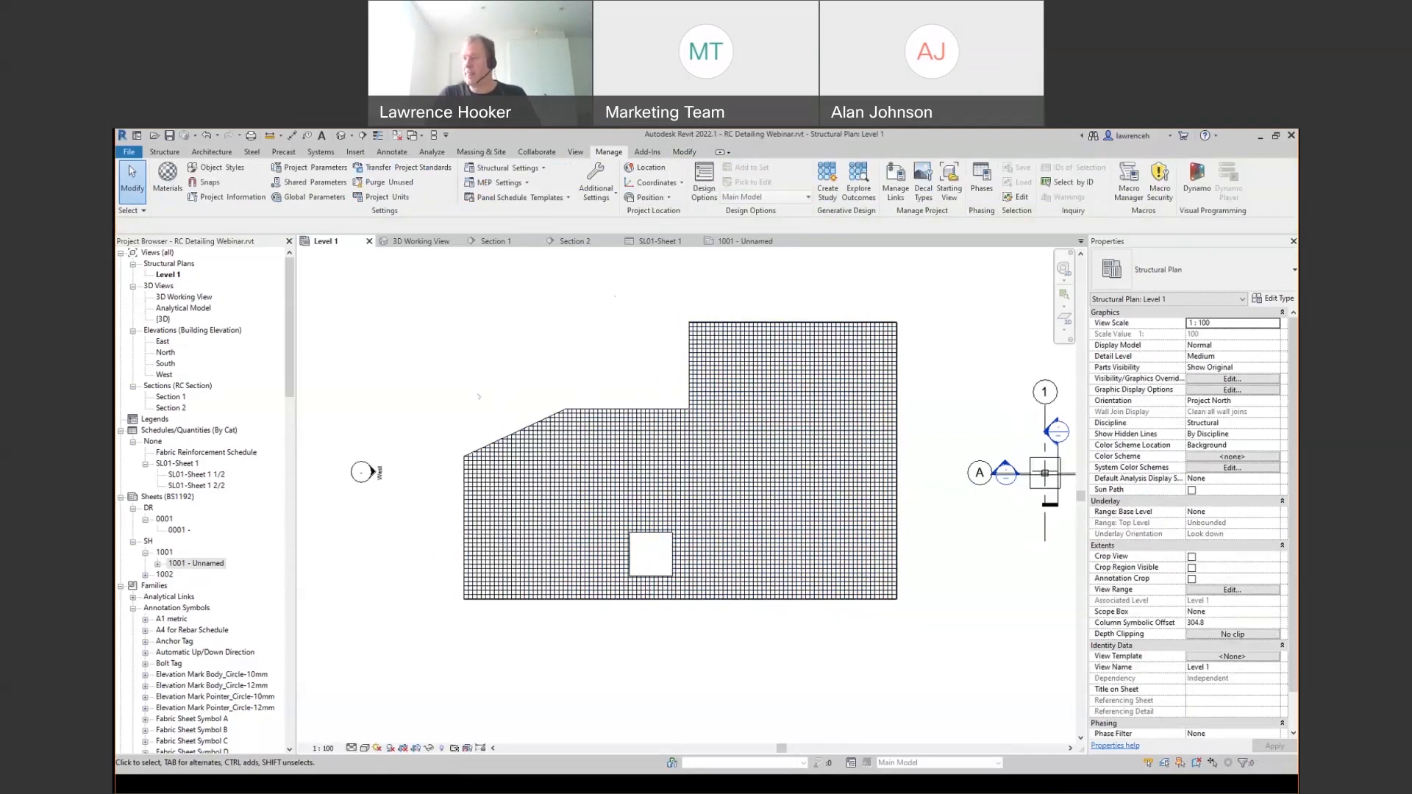
# - Delete the varying-length vertical and horizontal bar sets that end at the slab's sloping edge
pyautogui.moveTo(461, 380); pyautogui.dragTo(576, 670)
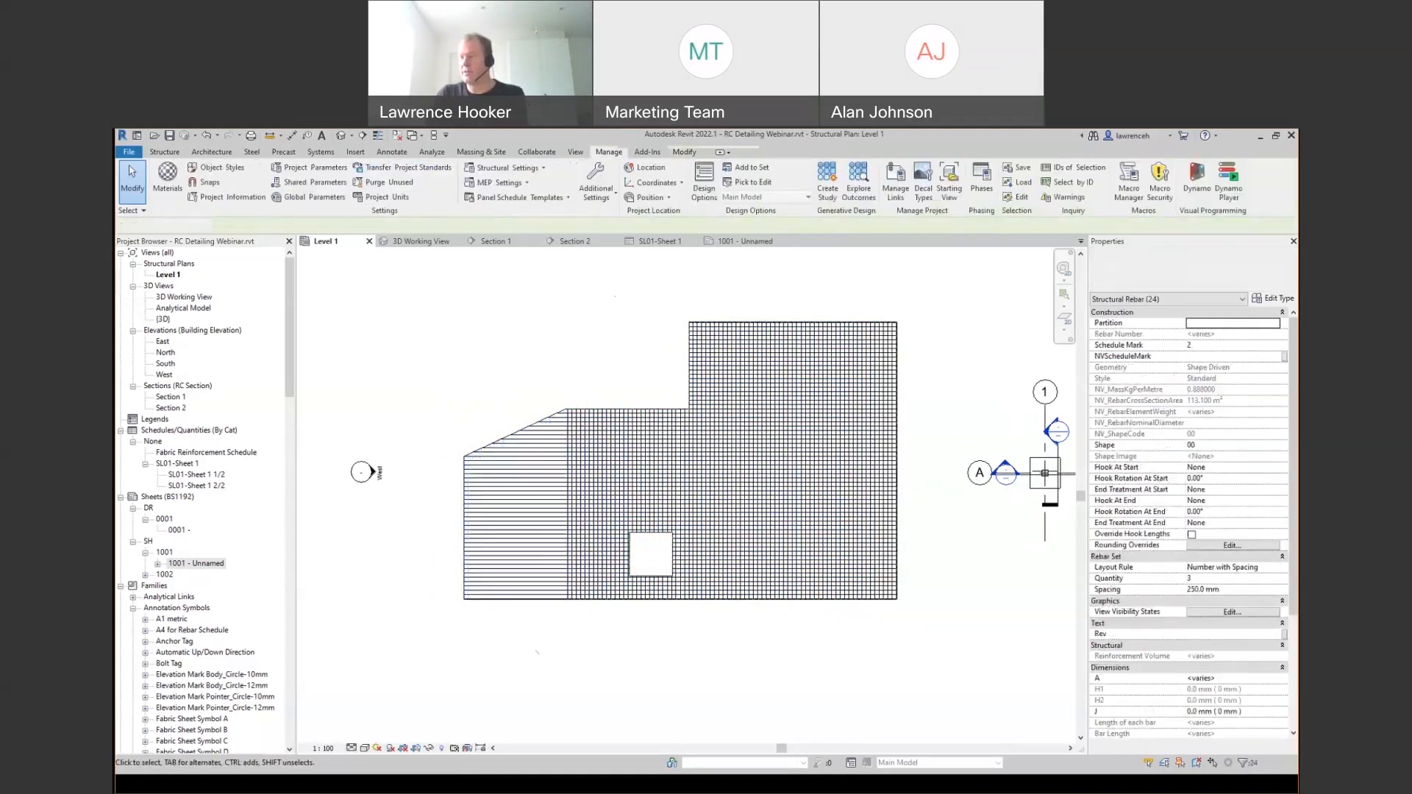
pyautogui.moveTo(424, 382); pyautogui.dragTo(974, 501)
pyautogui.press('Delete')
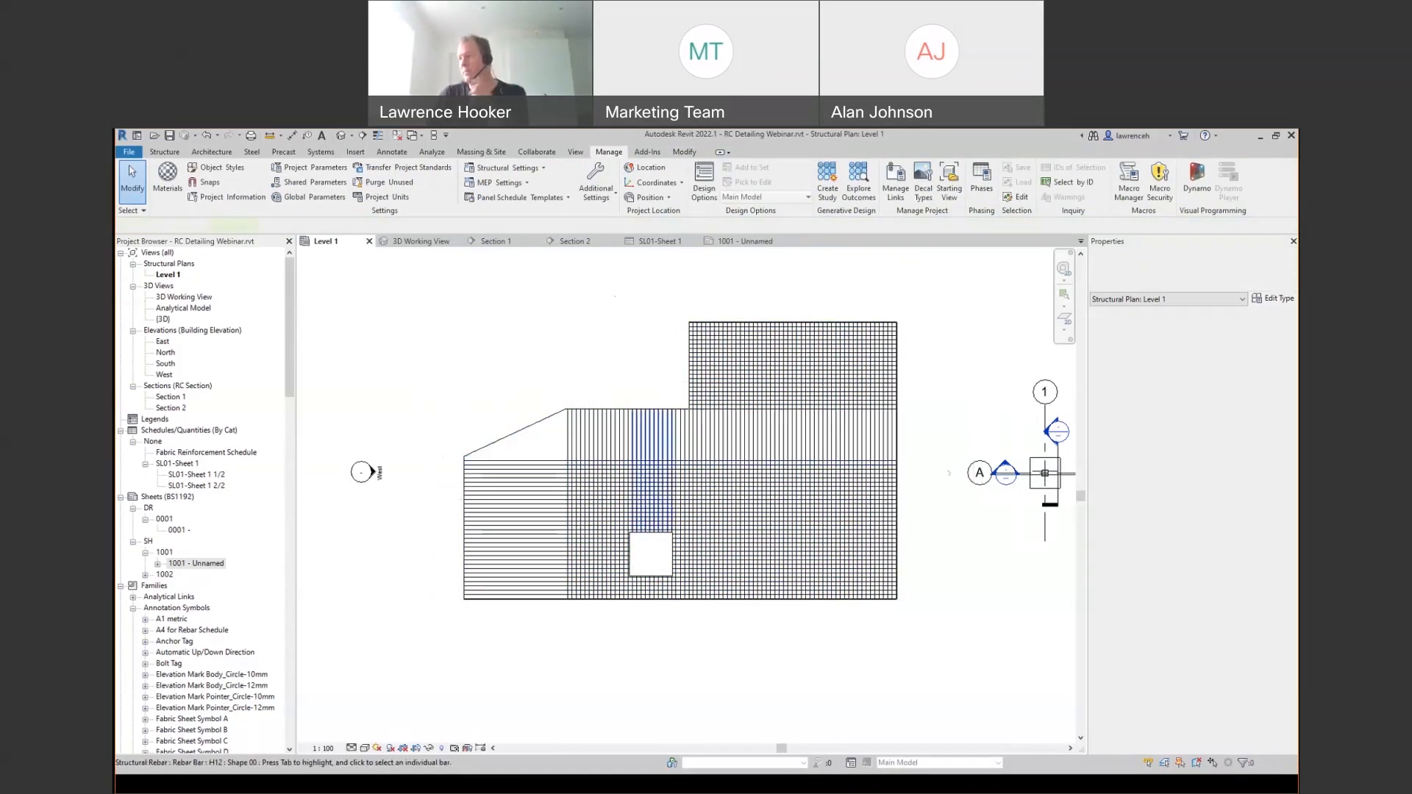
pyautogui.moveTo(910, 557); pyautogui.dragTo(879, 567, button='middle')
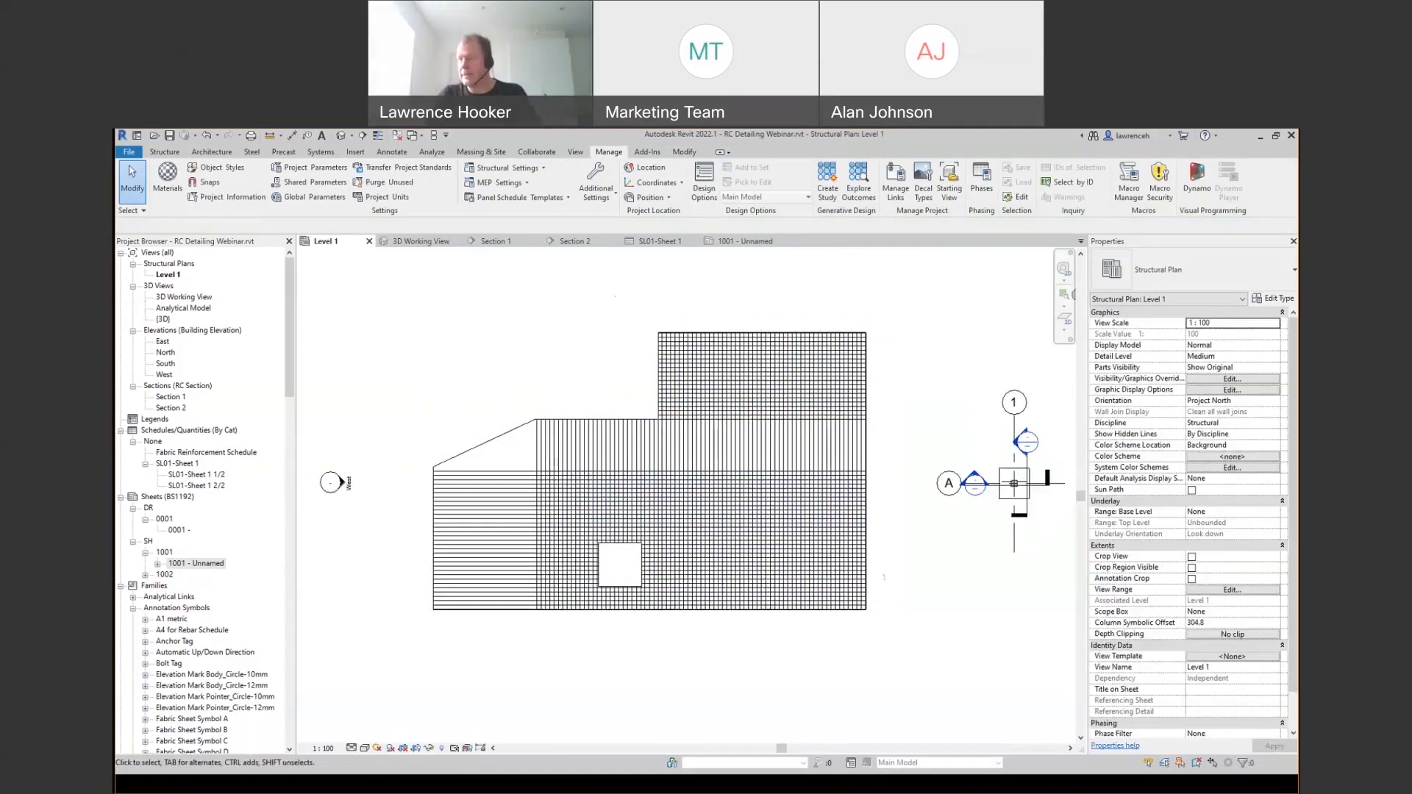
pyautogui.scroll(1, 789, 399)
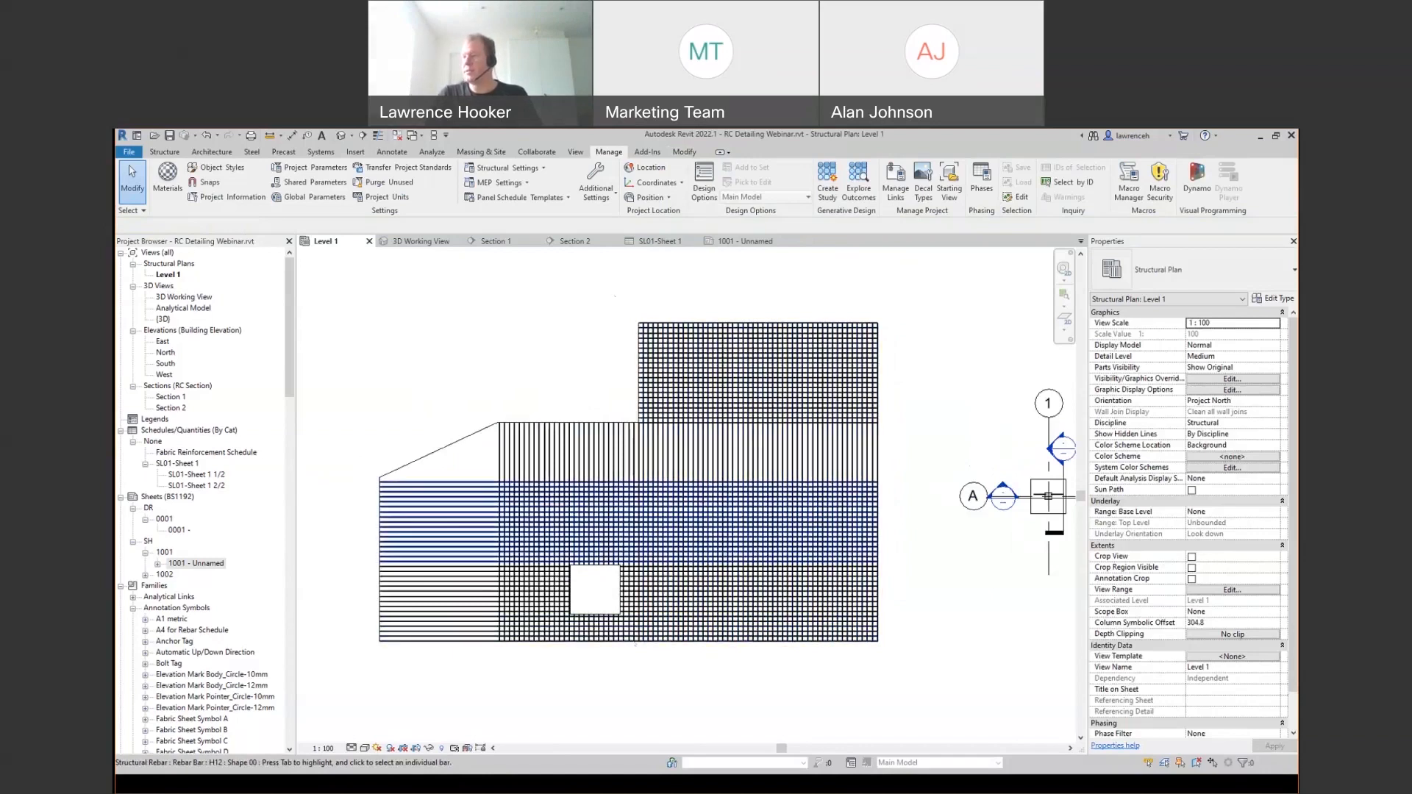
# - Set length A of the full-width horizontal bar set just above the square opening to 6000 mm
pyautogui.click(706, 512)
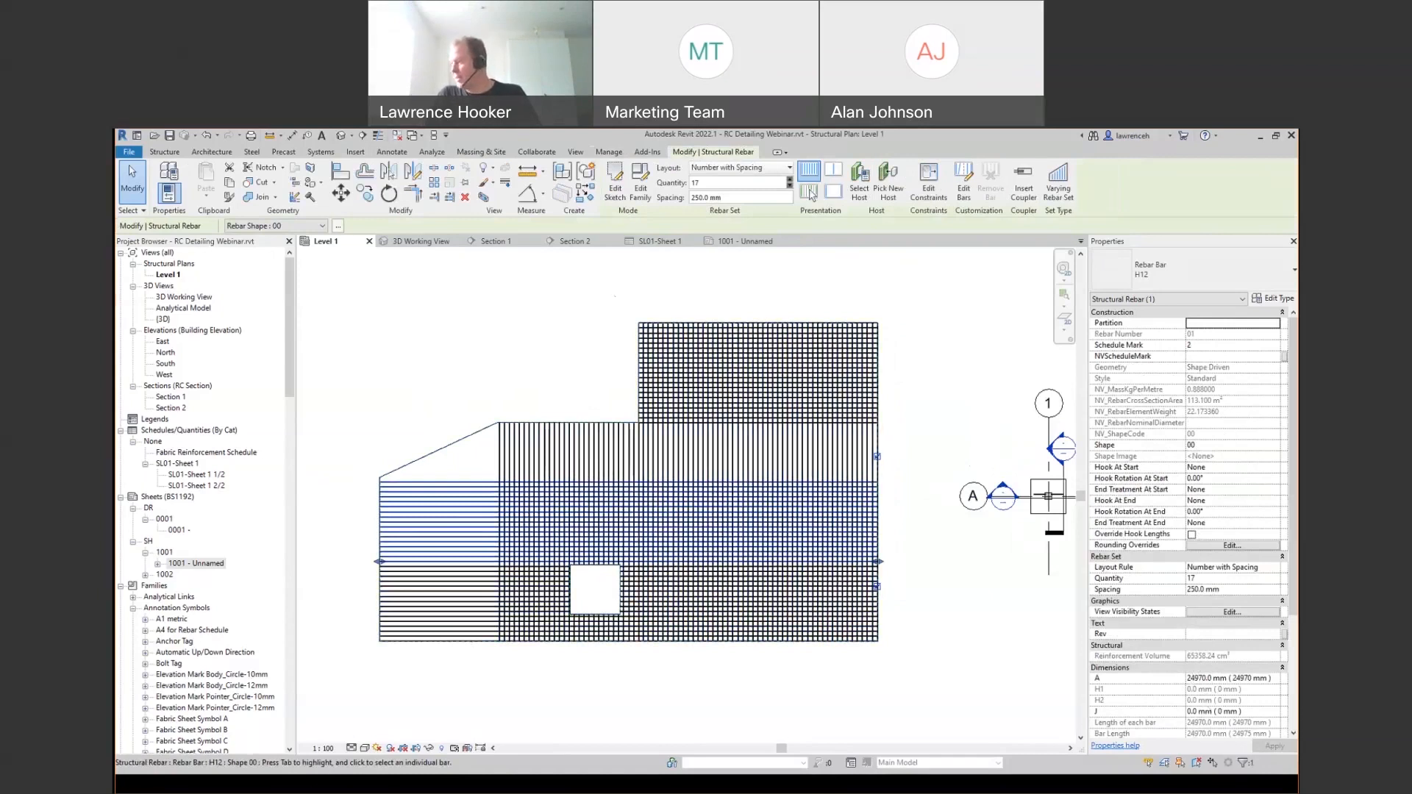
pyautogui.click(1219, 677)
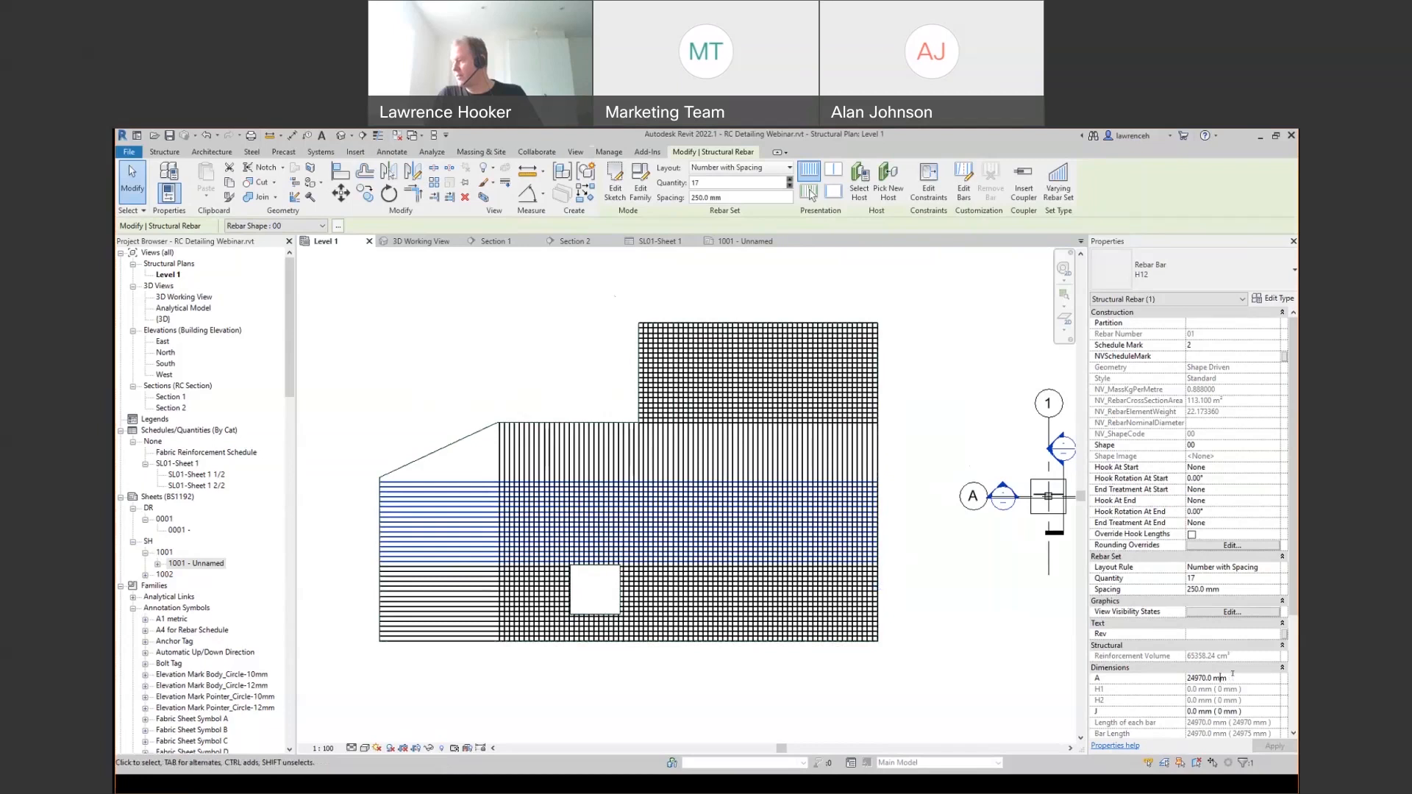
pyautogui.write('6000')
pyautogui.press('Return')
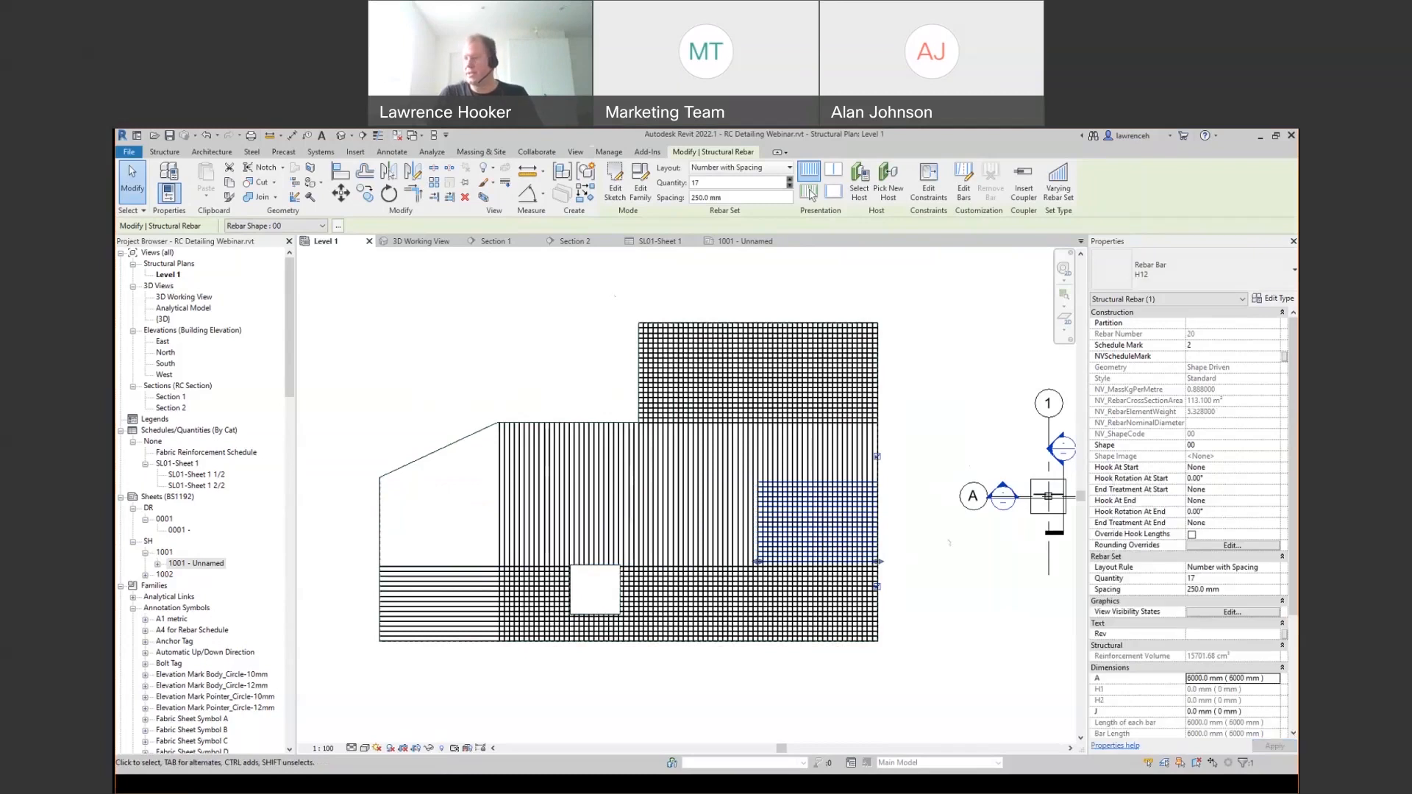
pyautogui.click(945, 551)
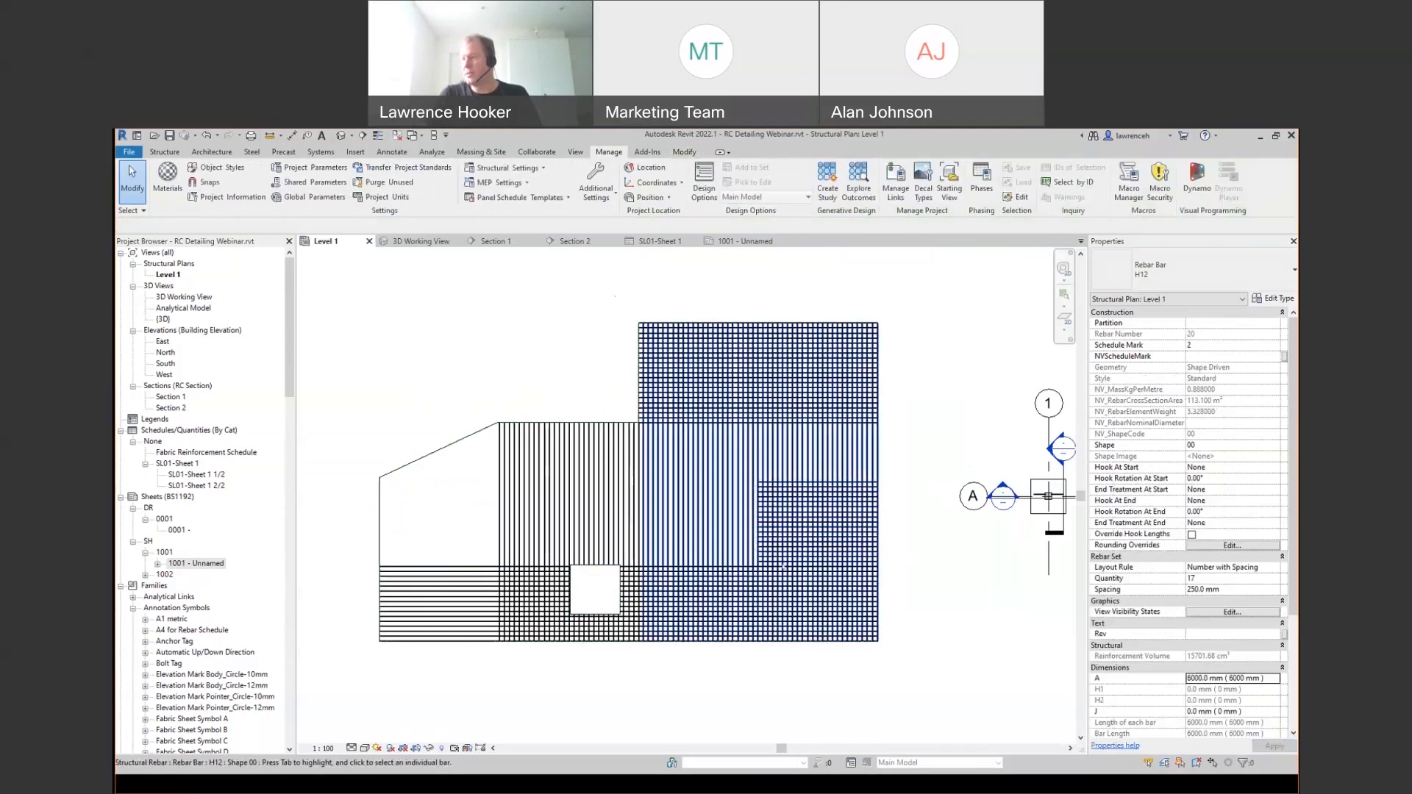
pyautogui.scroll(5, 873, 488)
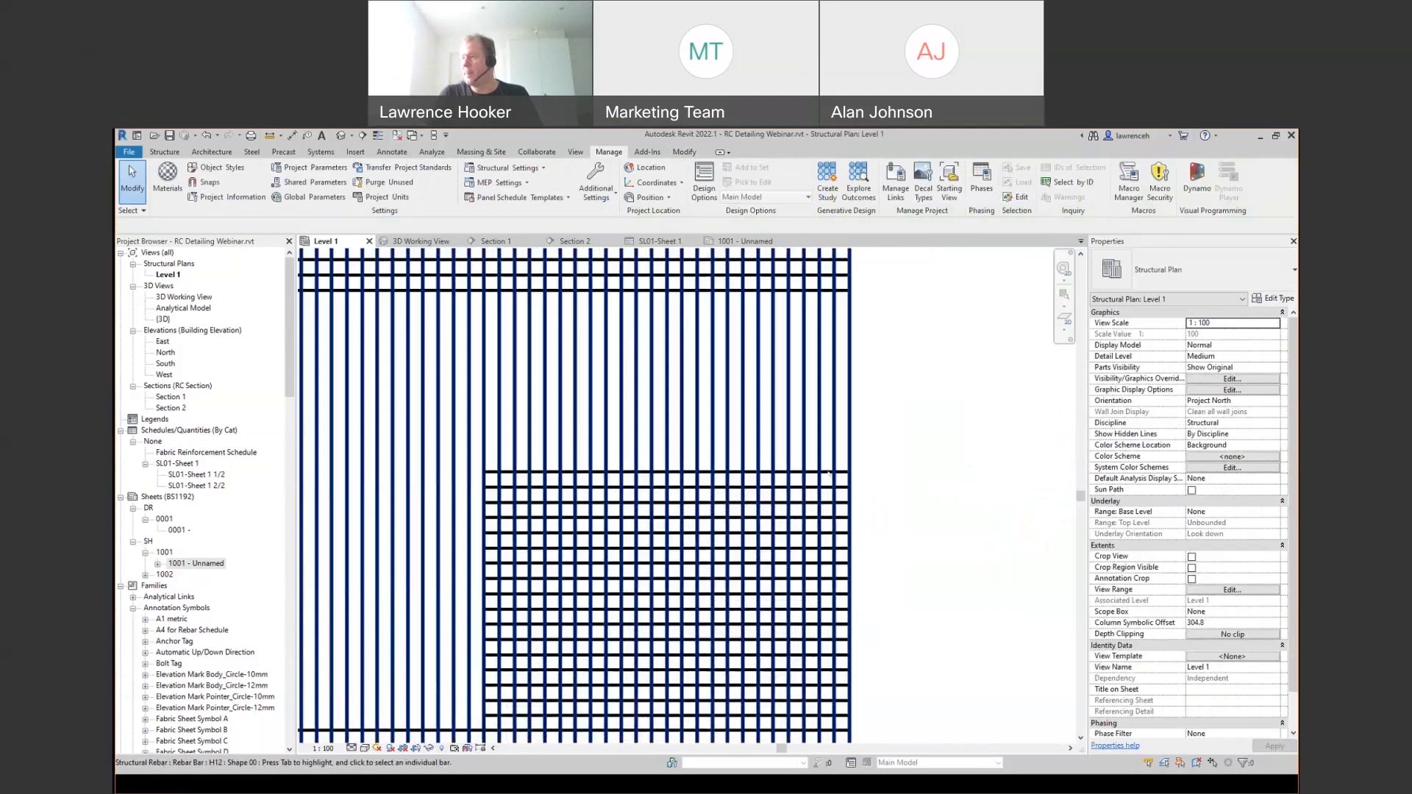
# - Copy the 6000 mm horizontal bar set three times toward the sloping edge, spacing each copy 5500 mm from the previous one
pyautogui.click(900, 487)
pyautogui.scroll(-2, 900, 487)
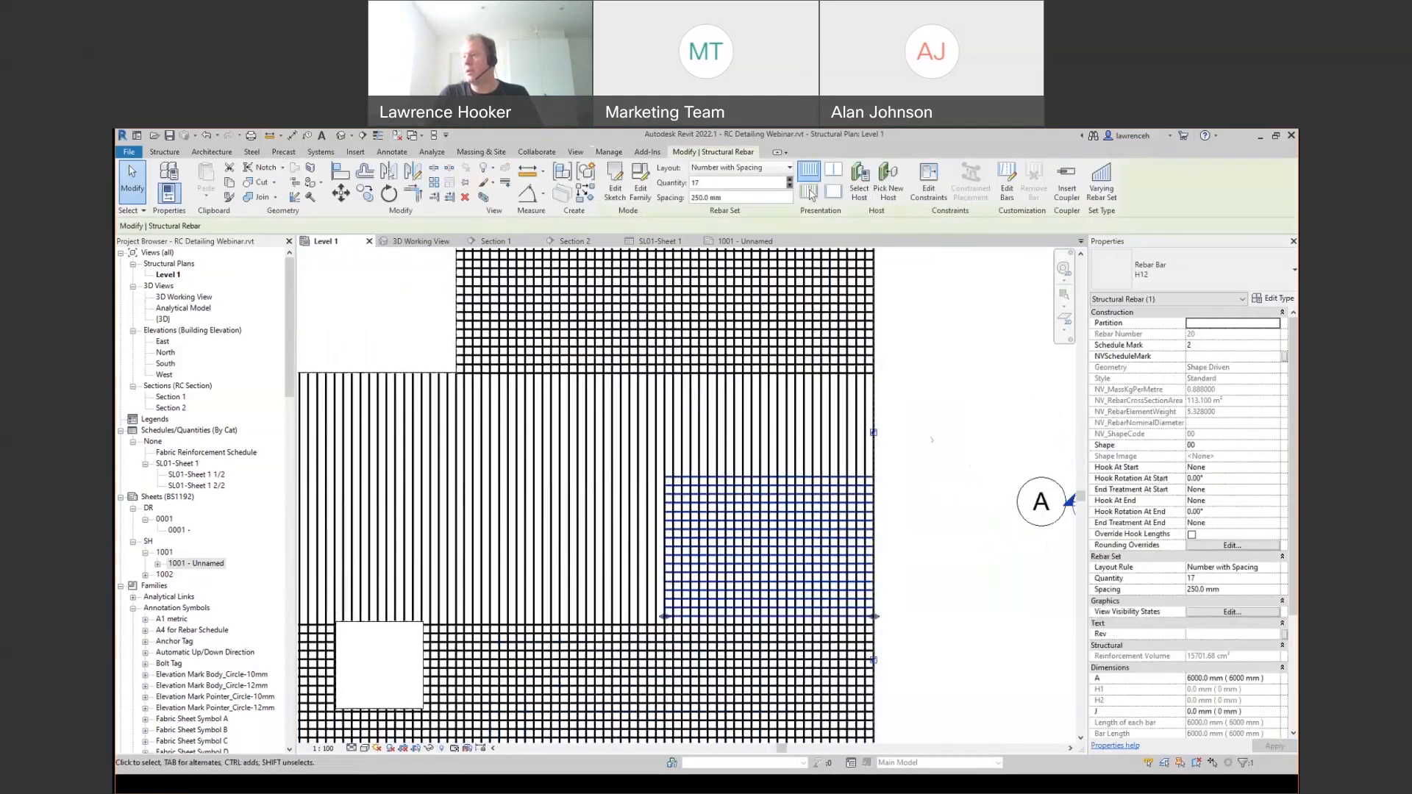
pyautogui.scroll(-2, 886, 724)
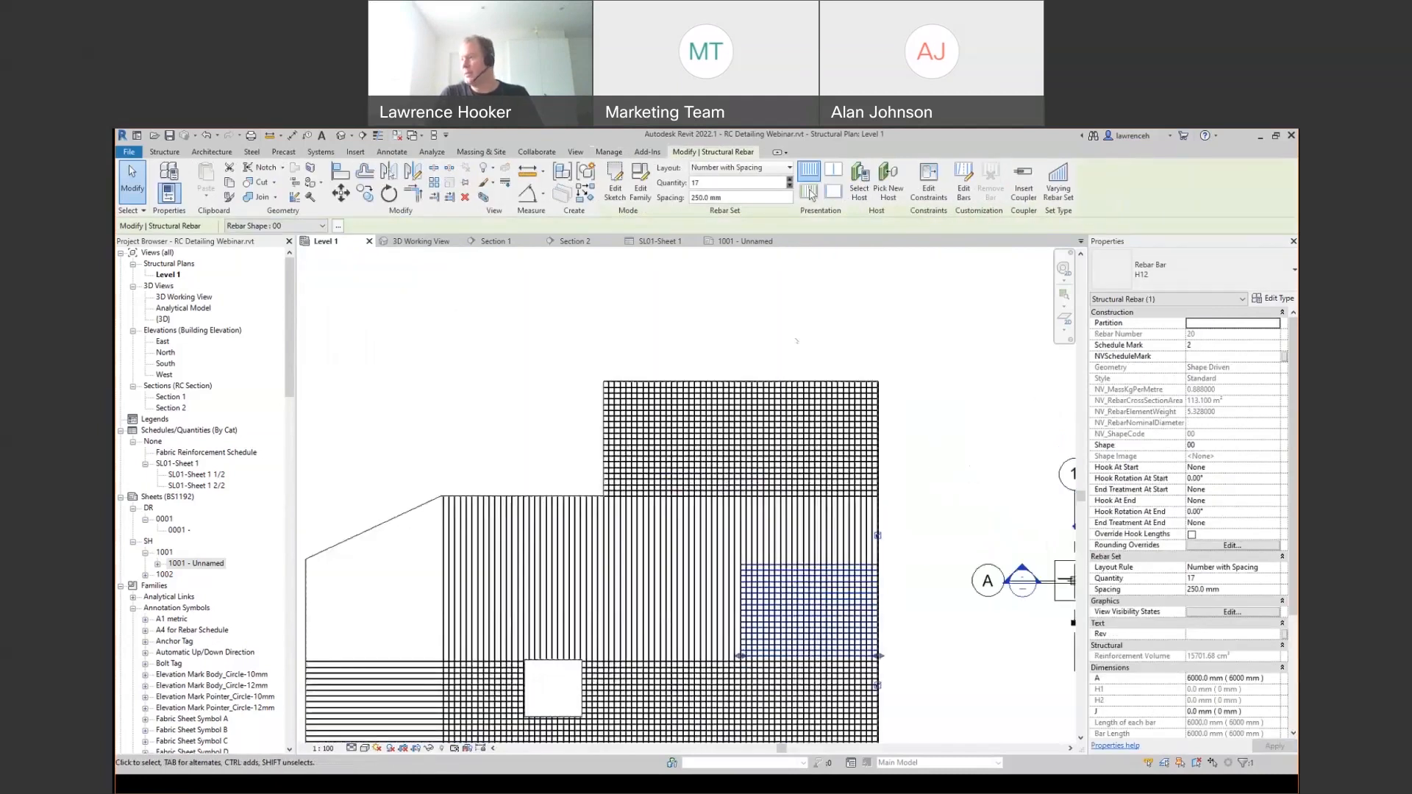
pyautogui.press('c')
pyautogui.press('o')
pyautogui.click(839, 338)
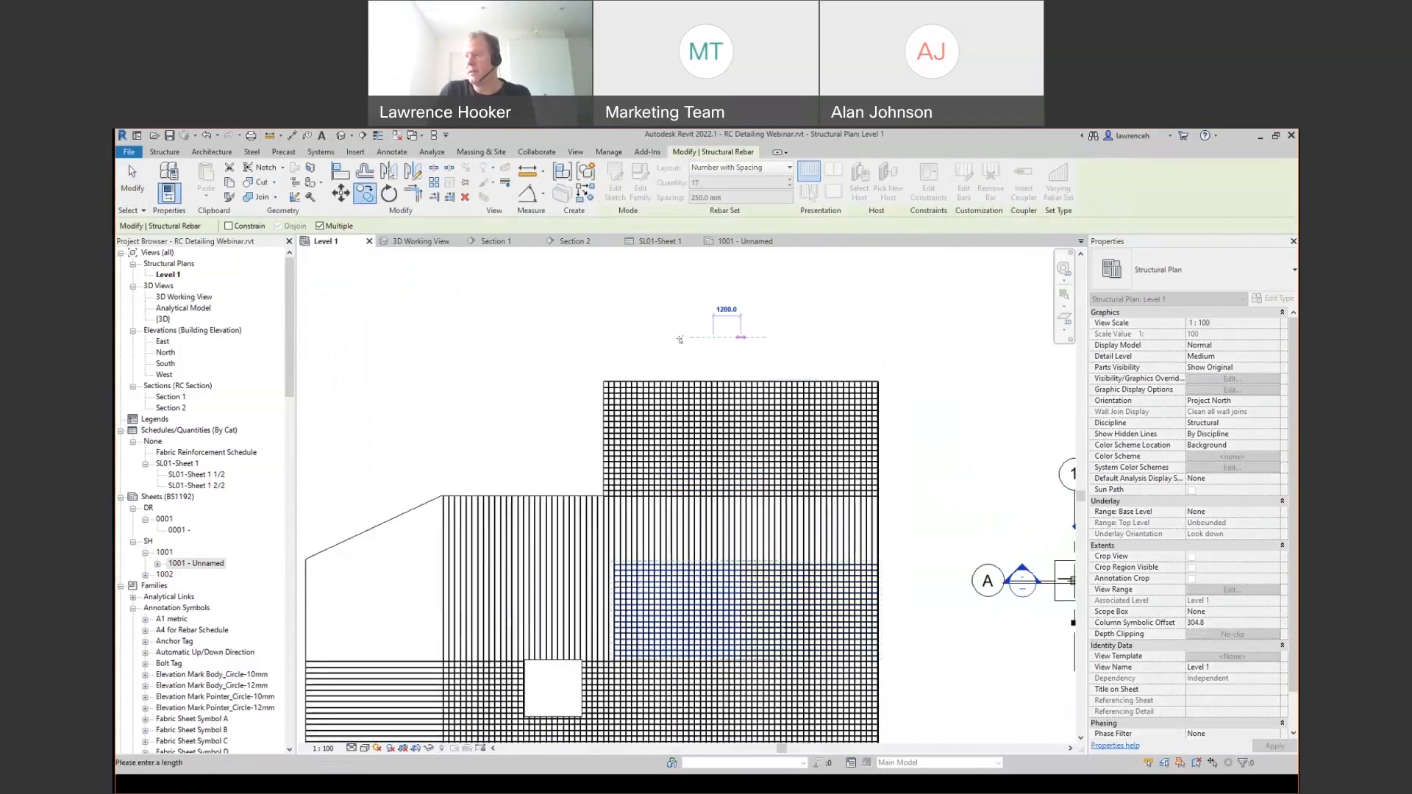
pyautogui.write('5500')
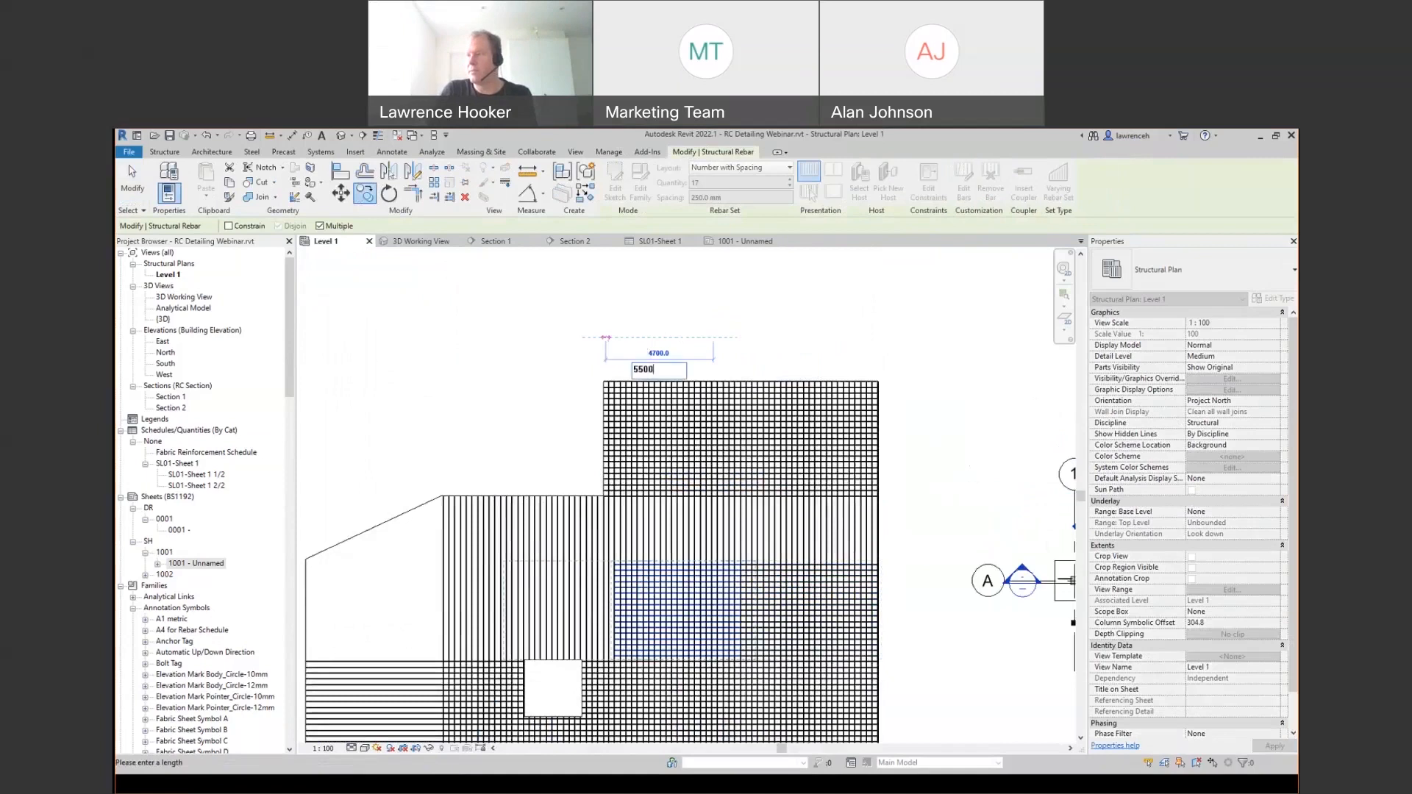
pyautogui.press('Return')
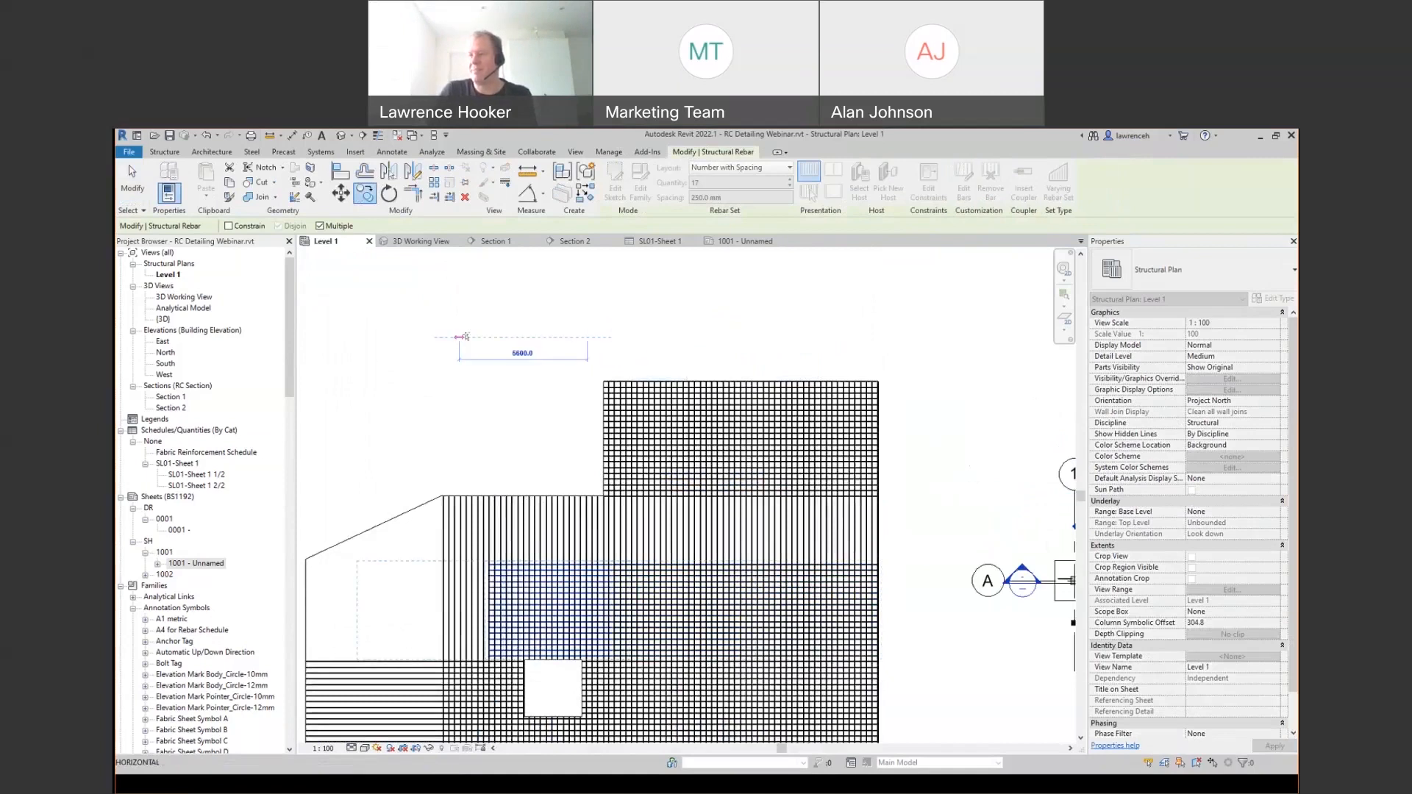
pyautogui.write('300')
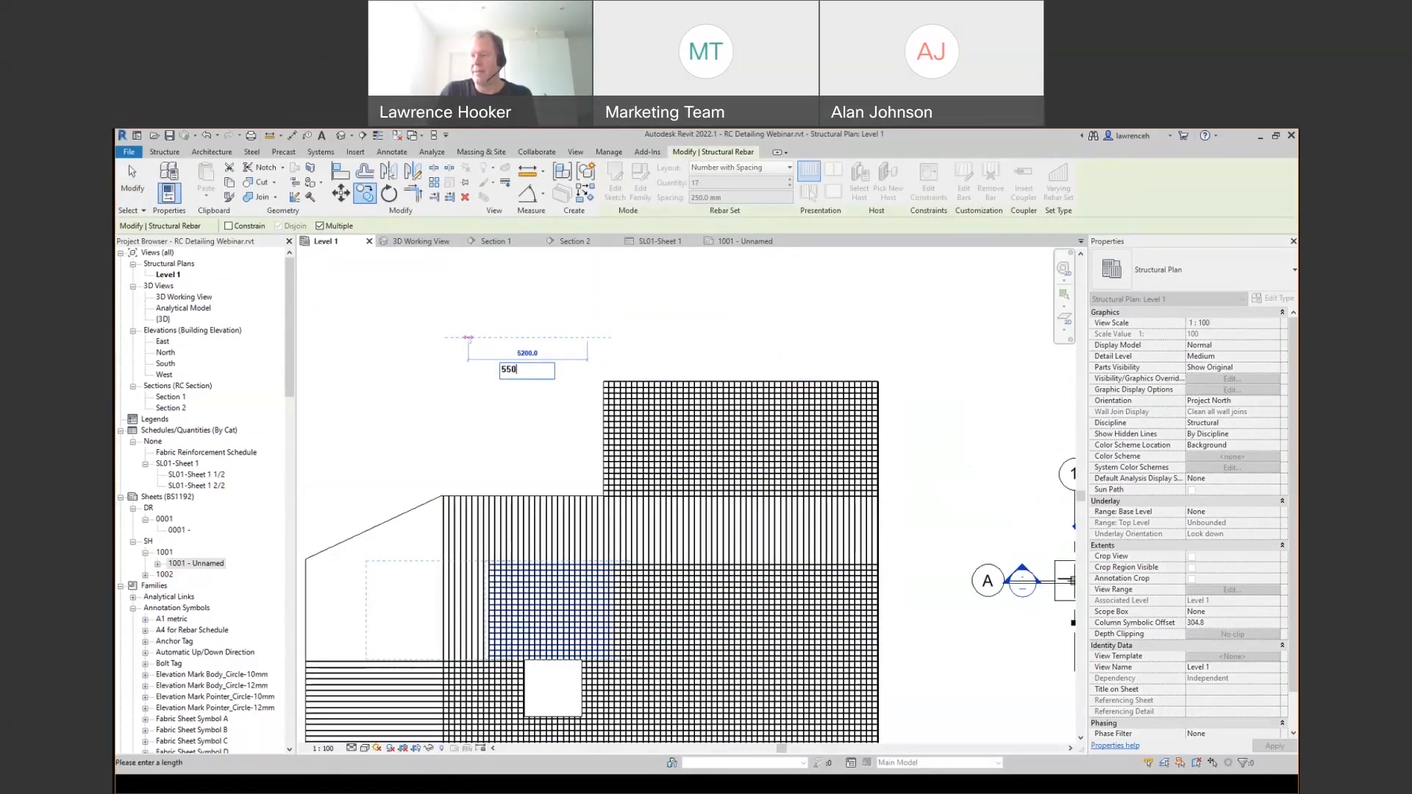
pyautogui.press('Return')
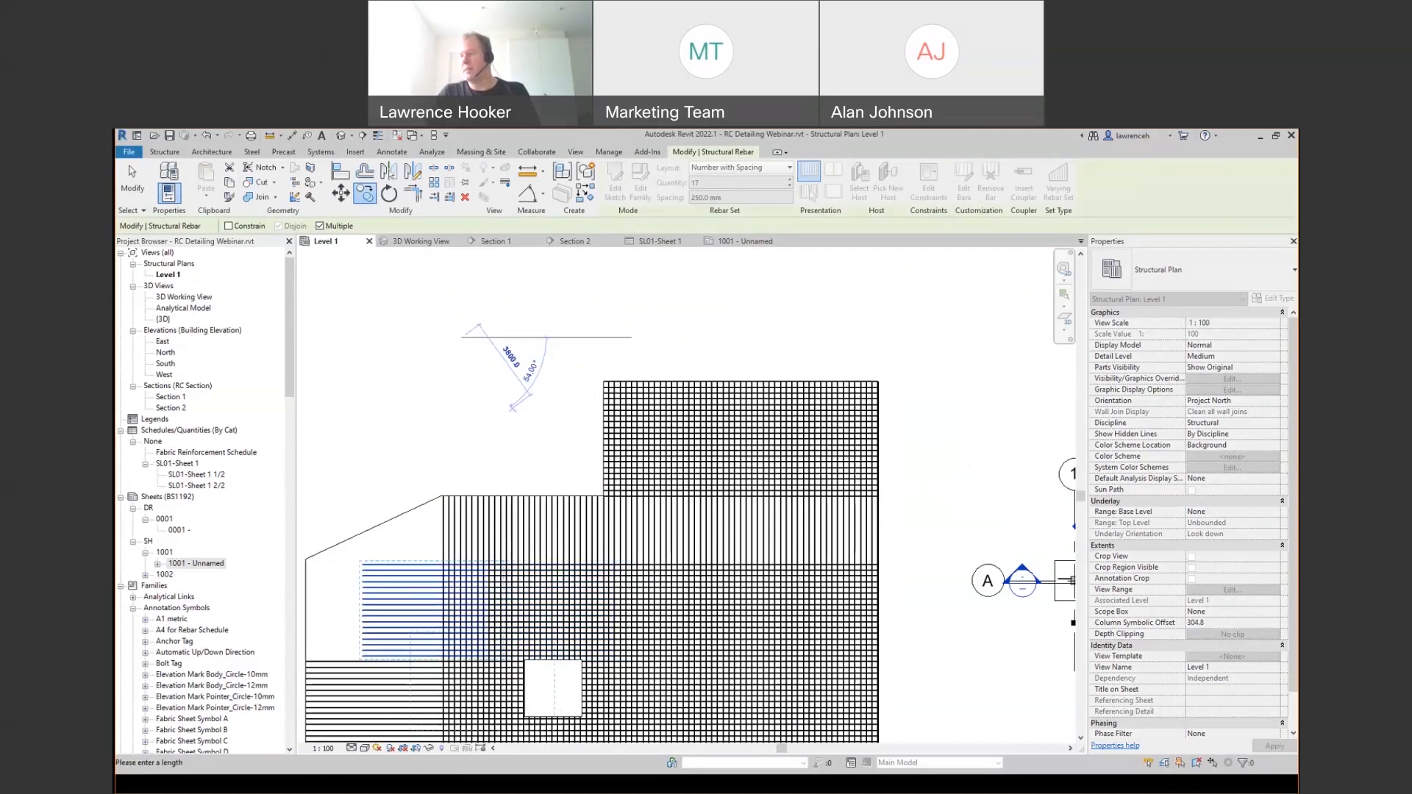
pyautogui.press('Escape')
pyautogui.press('Escape')
pyautogui.scroll(-2, 506, 538)
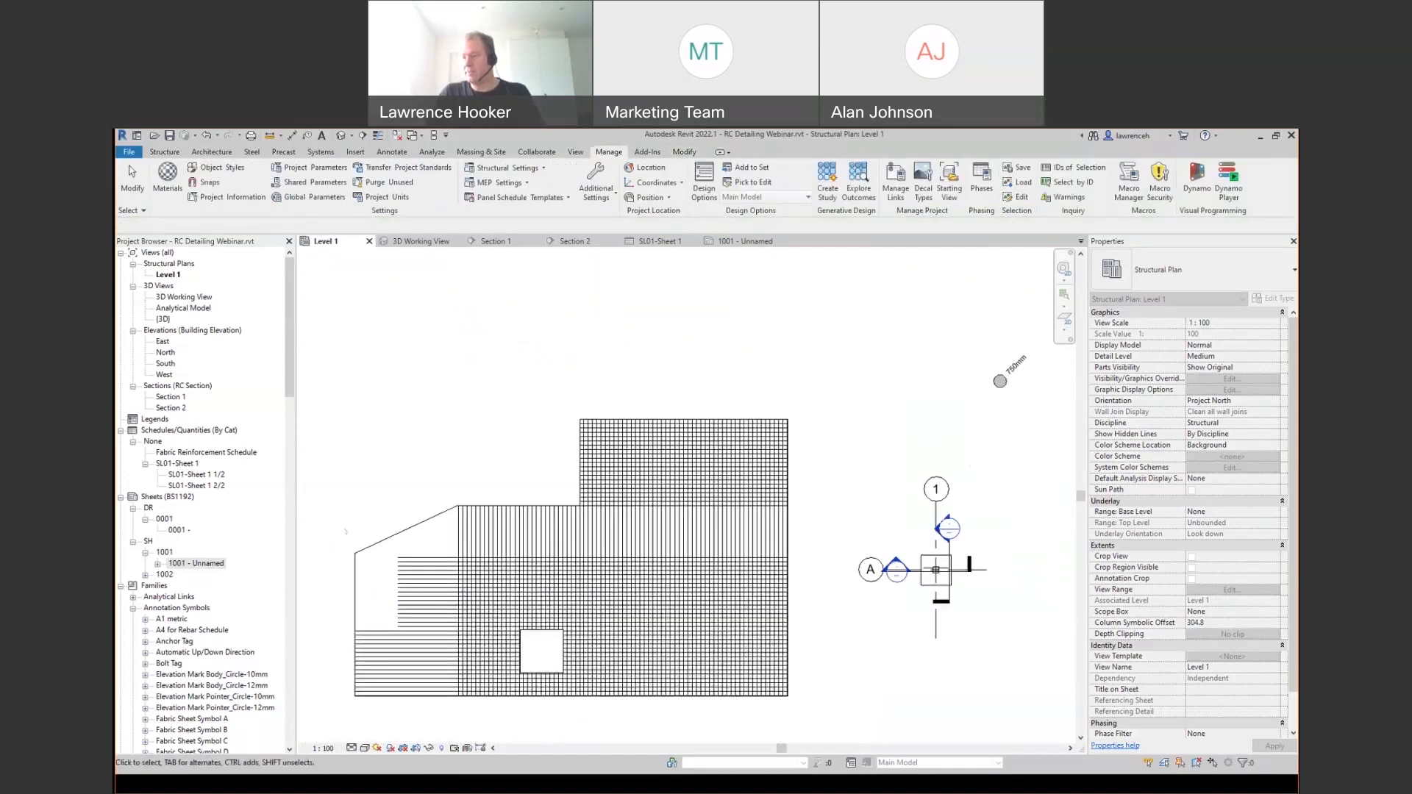
# - Select the four horizontal bar sets above the square opening and look through the available rebar shapes
pyautogui.click(769, 611)
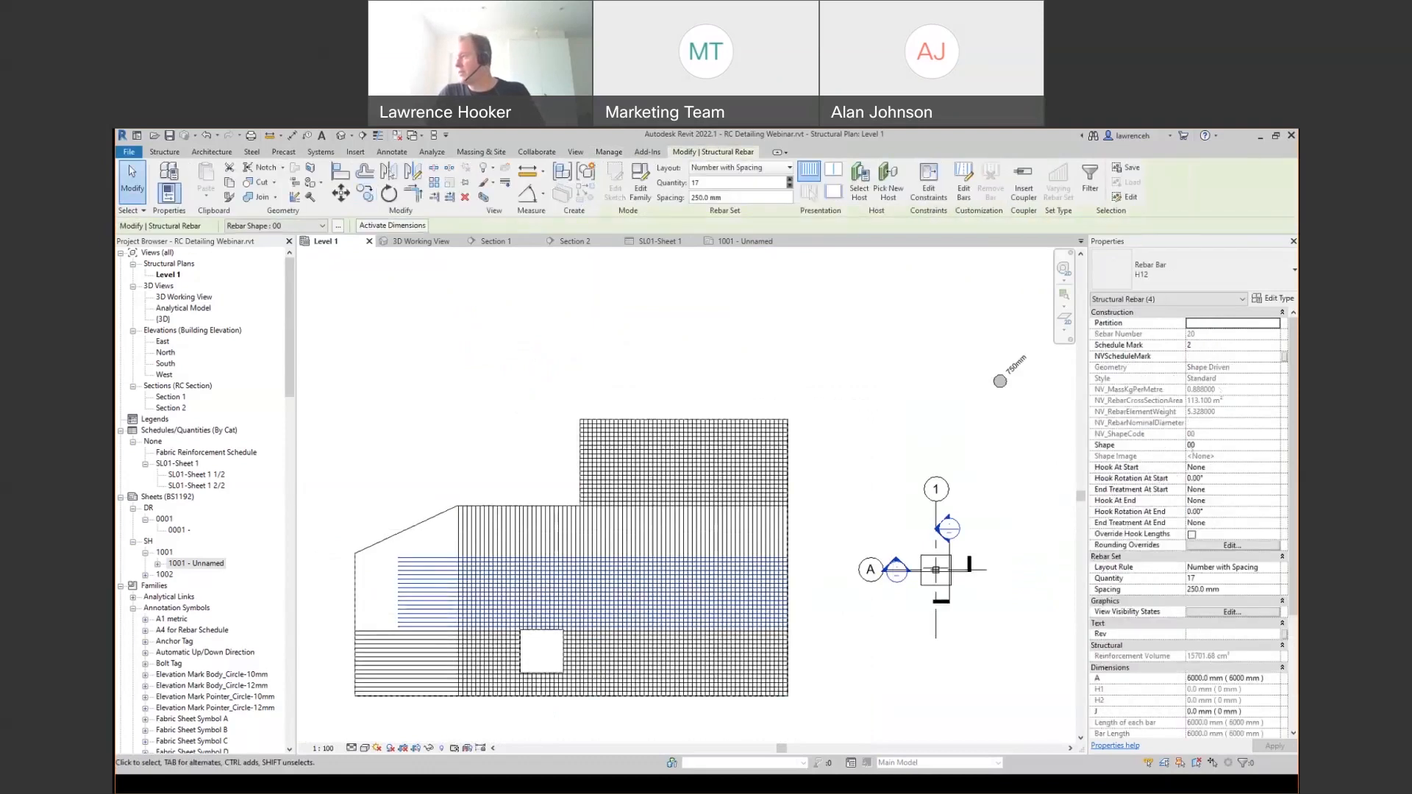
pyautogui.click(1263, 443)
pyautogui.click(1275, 446)
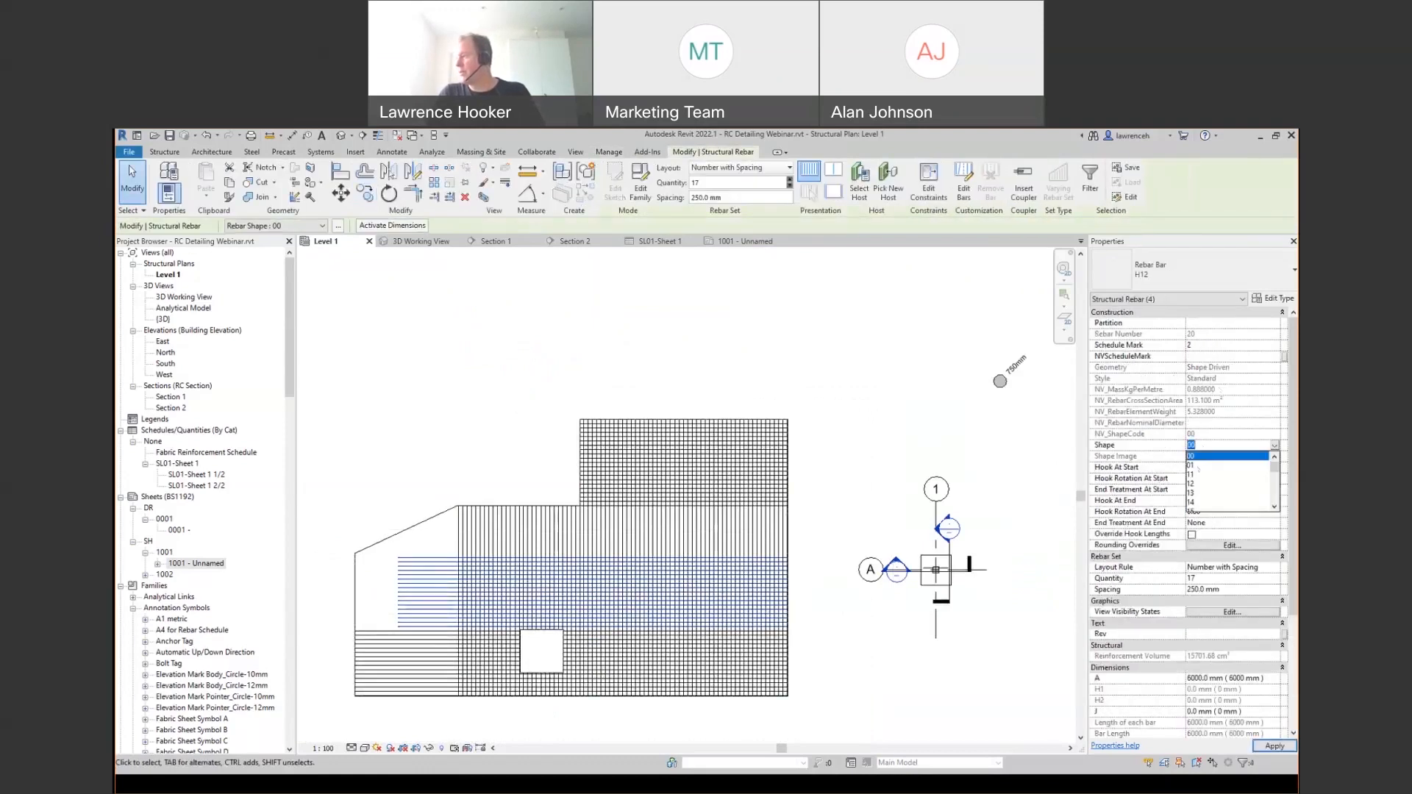
pyautogui.click(853, 360)
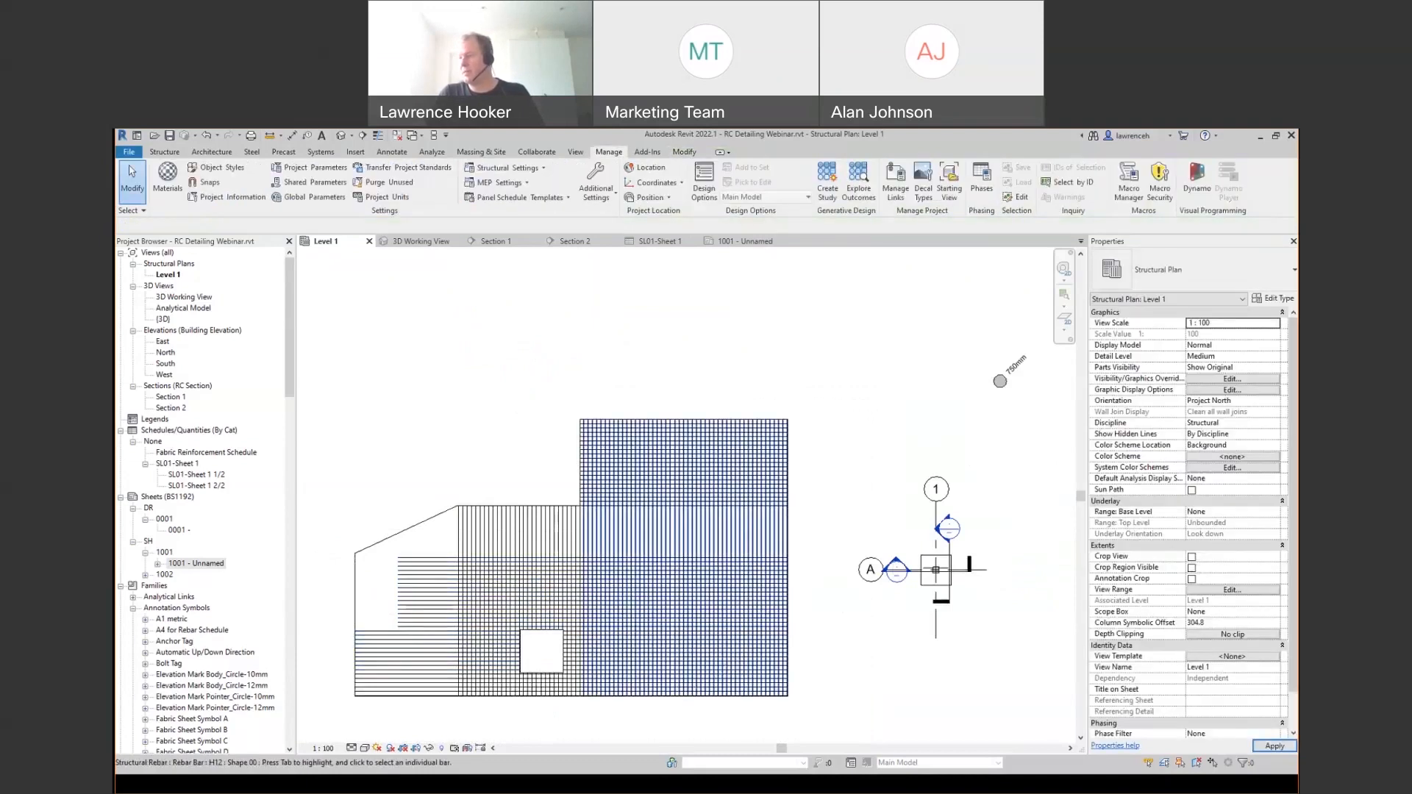
# - Set length A of the full-height vertical bar set at the slab's straight side edge to 6000 mm
pyautogui.click(804, 634)
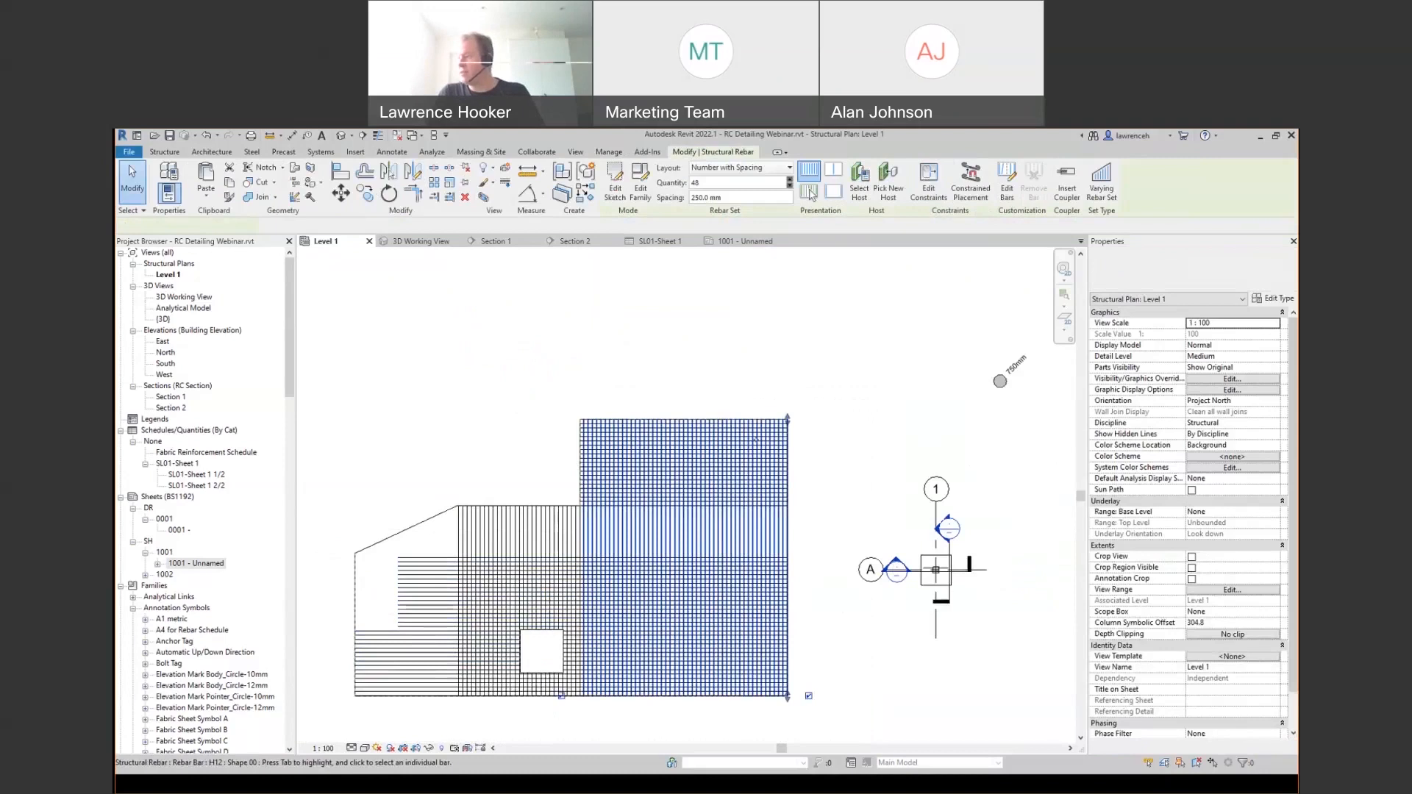
pyautogui.click(1176, 678)
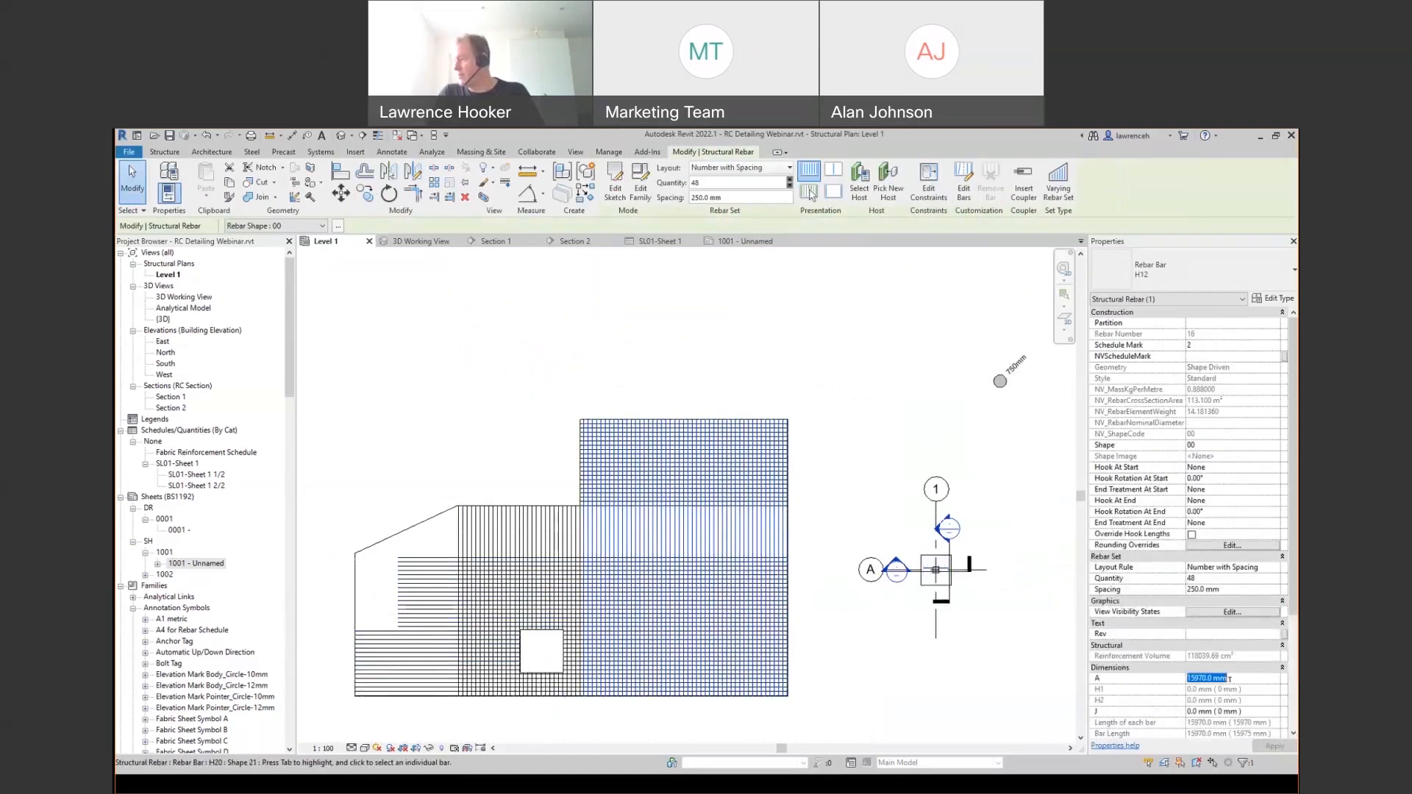
pyautogui.write('6000')
pyautogui.press('Return')
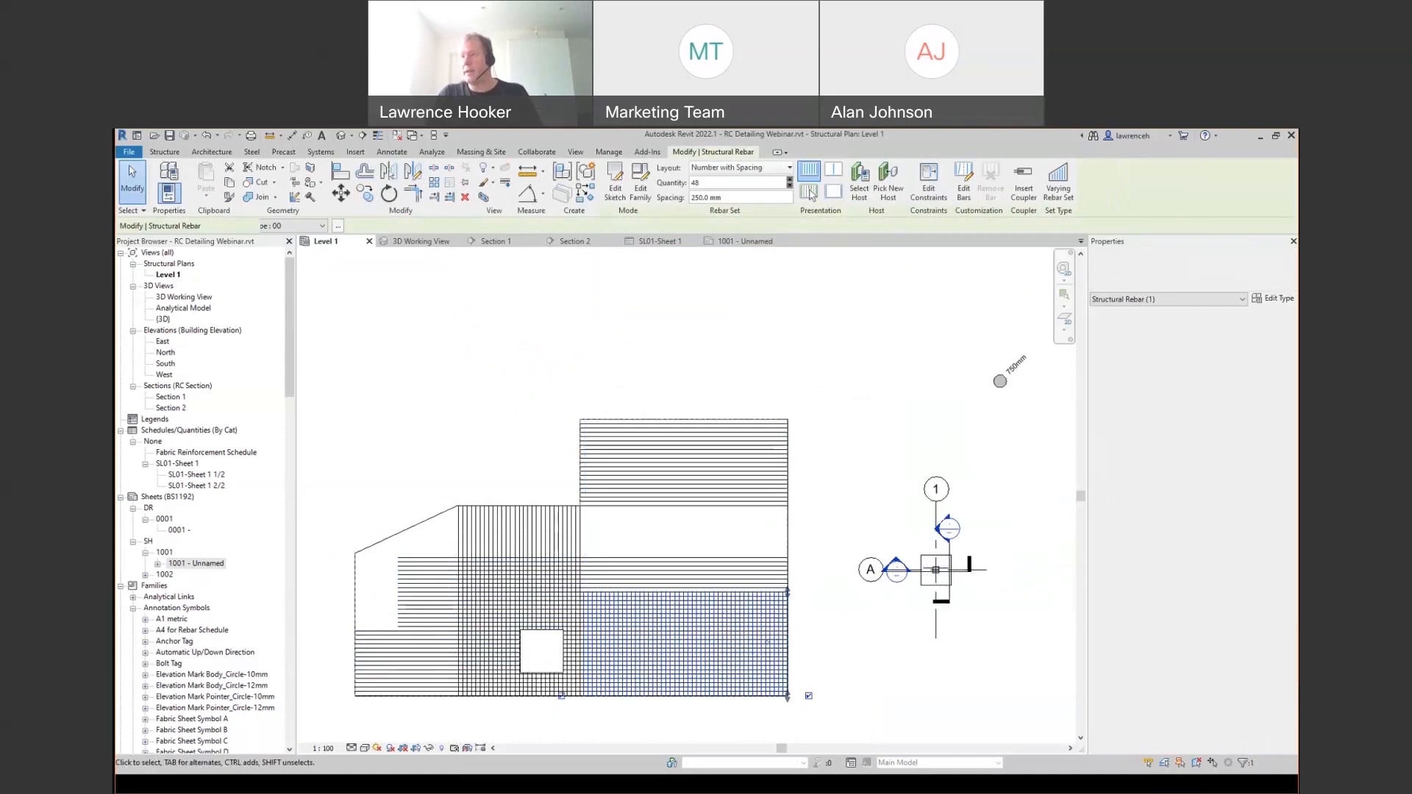
# - Copy the 6000 mm vertical bar set twice toward the slab's upper edge at 5500 mm intervals
pyautogui.press('c')
pyautogui.press('o')
pyautogui.click(825, 661)
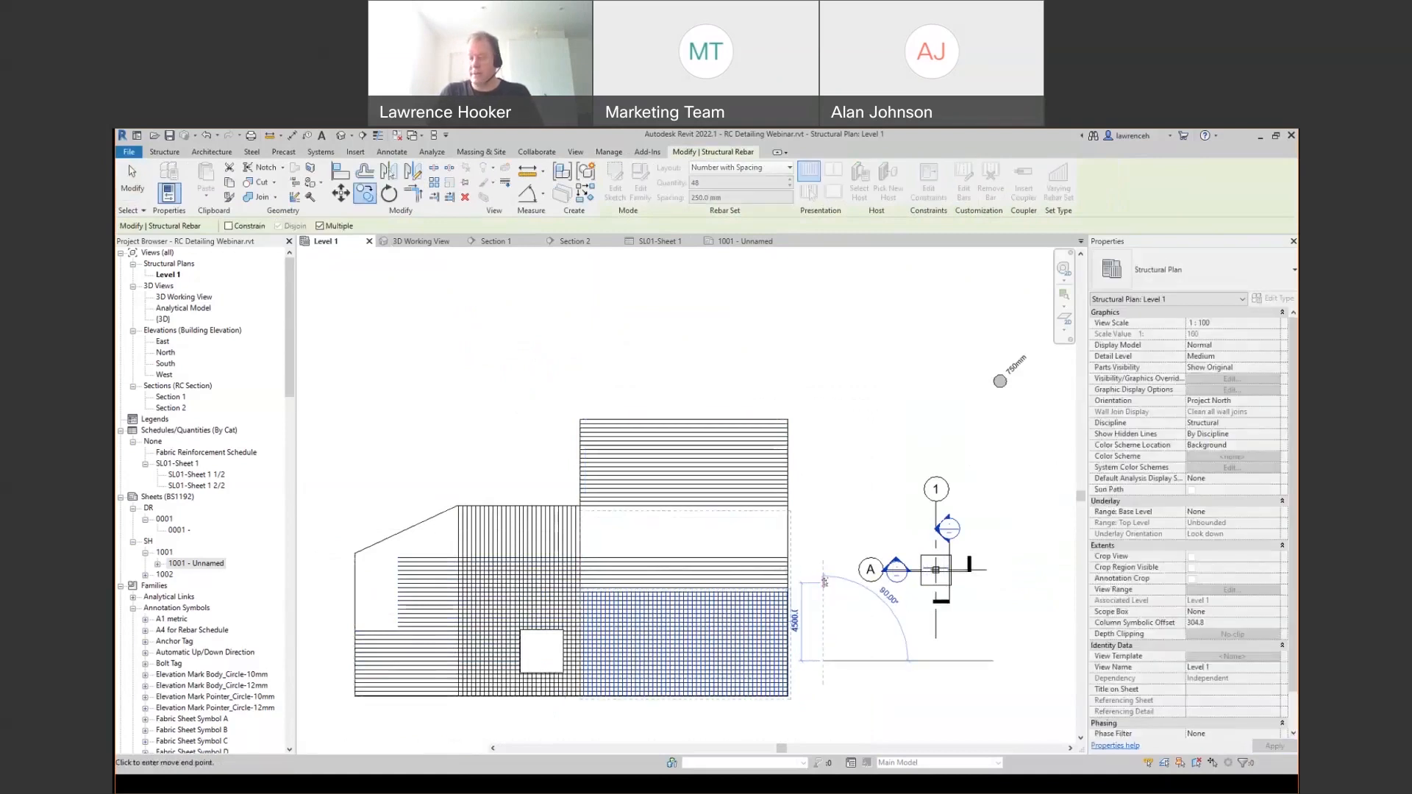
pyautogui.write('5500')
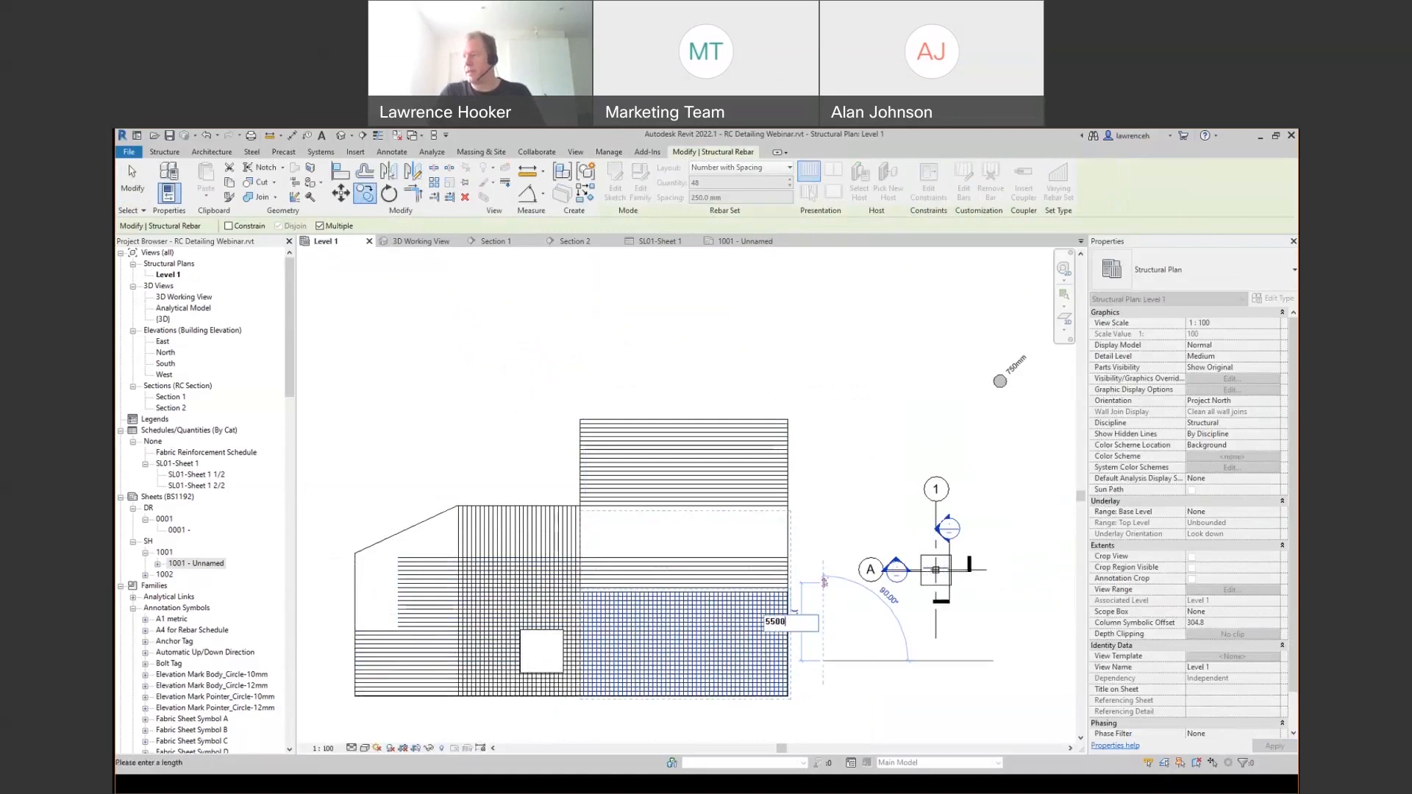
pyautogui.press('Return')
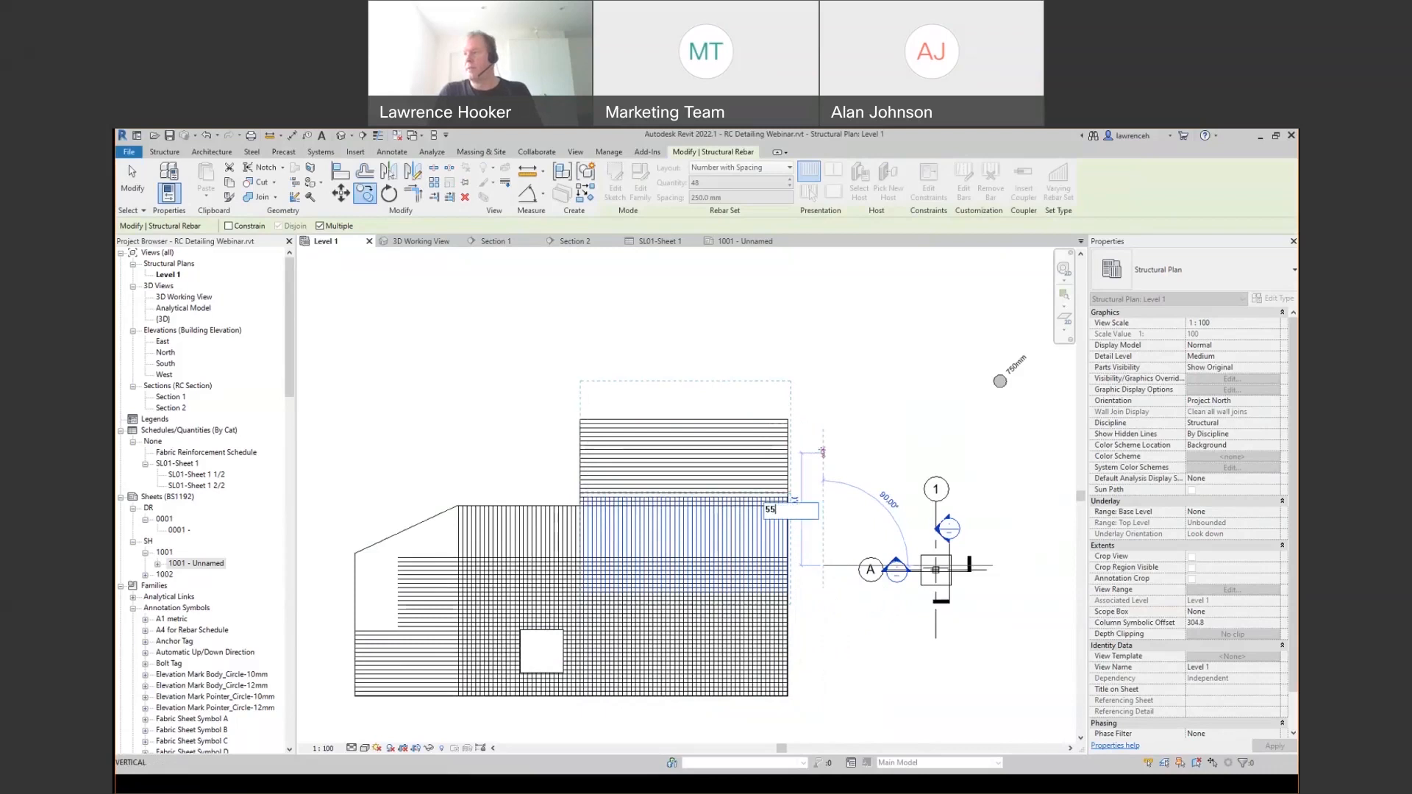
pyautogui.press('Return')
pyautogui.press('Escape')
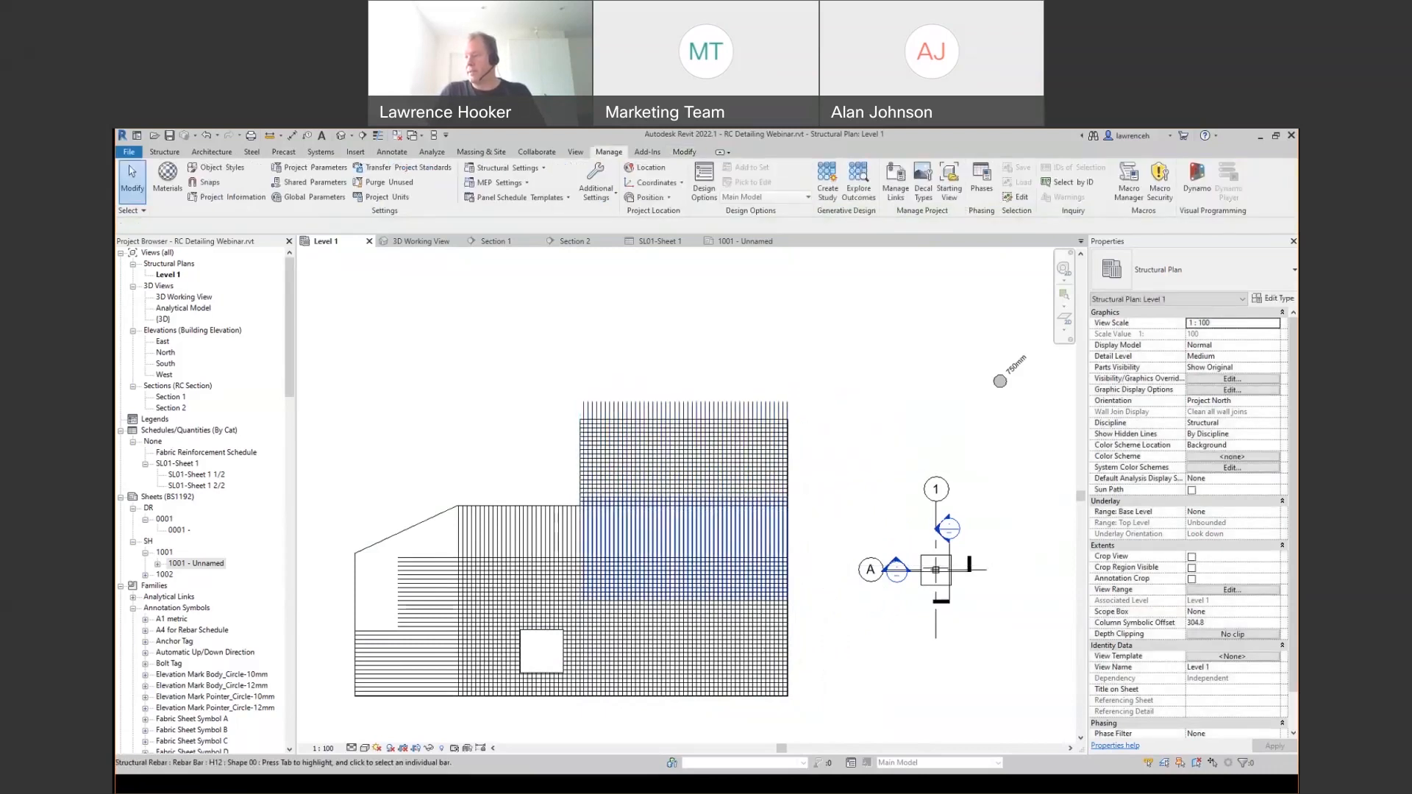
# - Select the vertical bar sets and check their assigned rebar shape
pyautogui.click(706, 563)
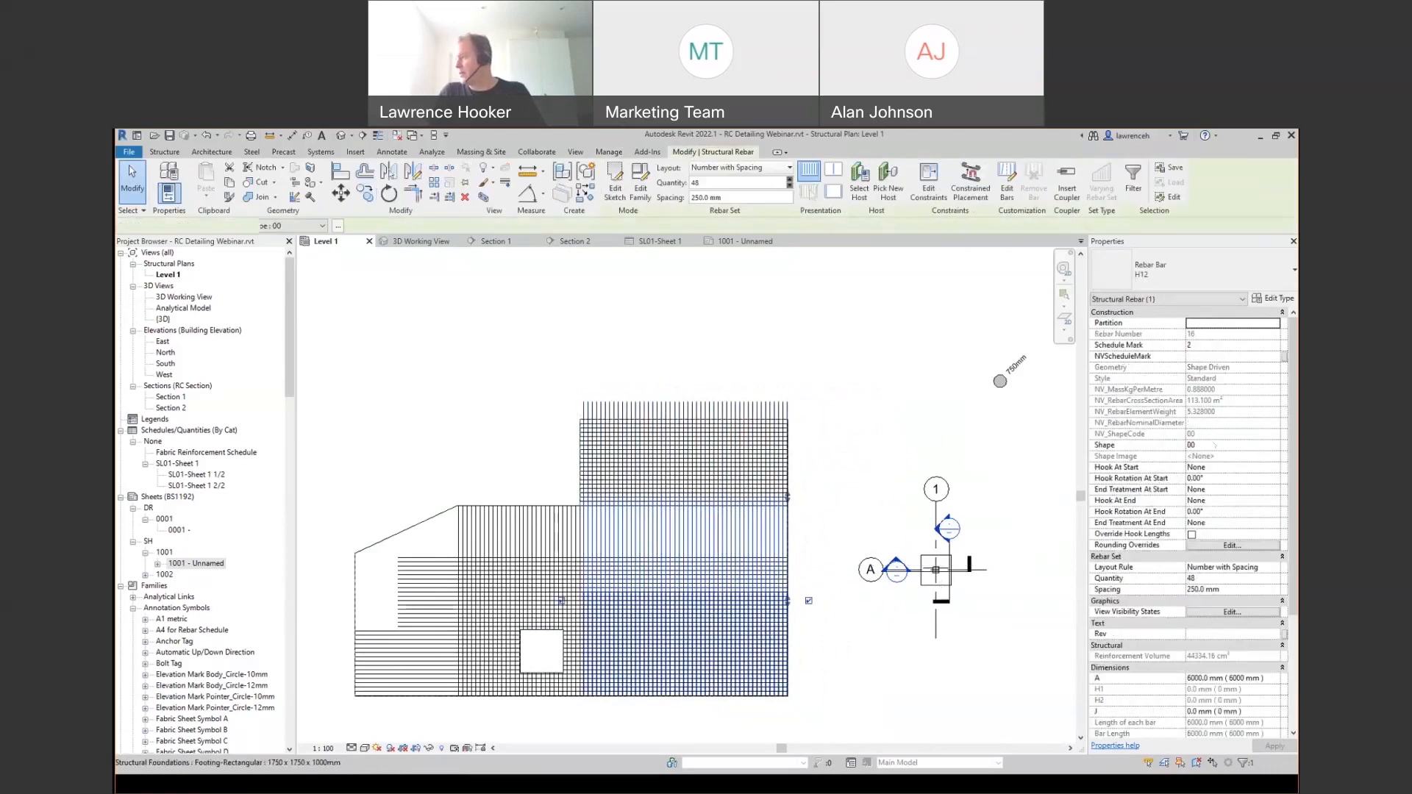
pyautogui.click(1257, 446)
pyautogui.press('Escape')
pyautogui.press('Escape')
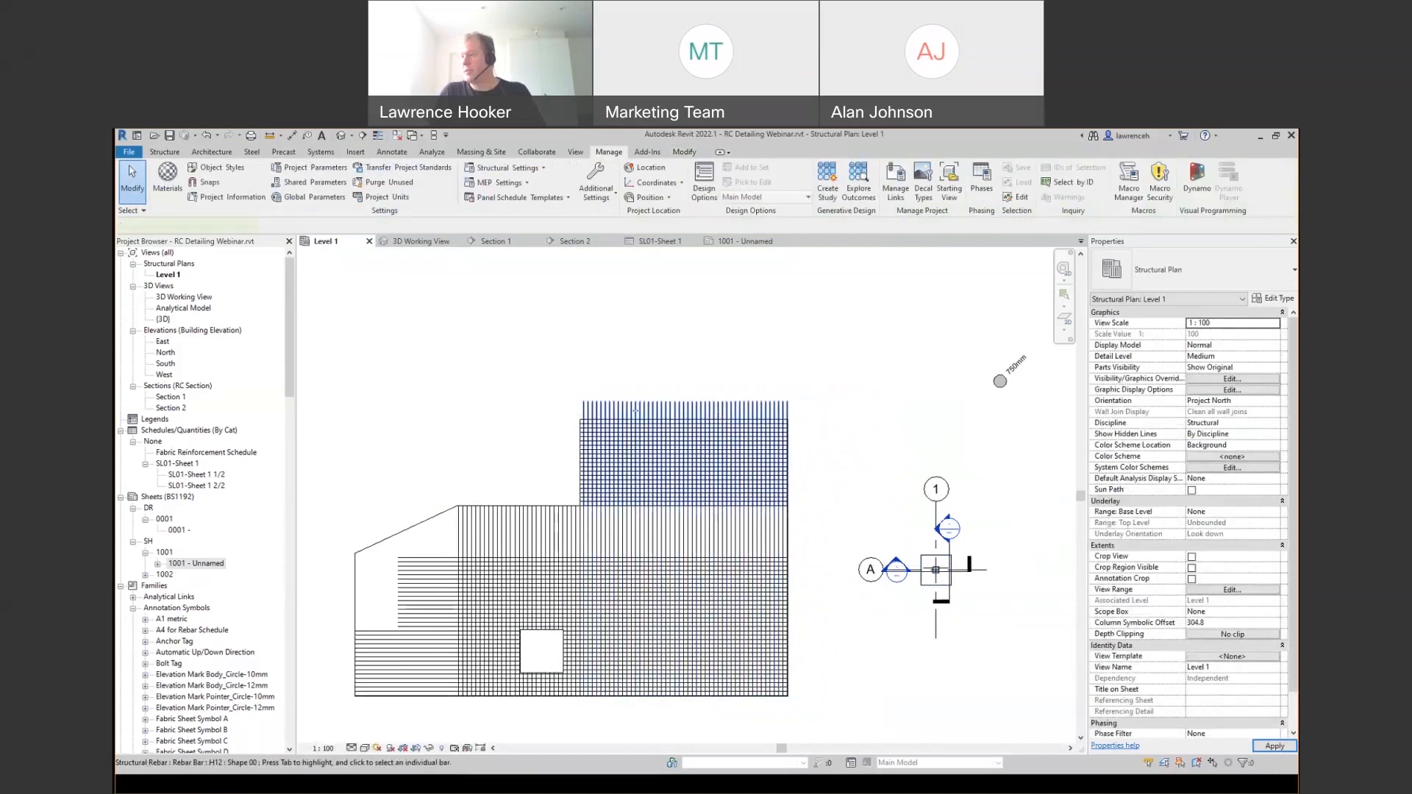
# - Shorten the uppermost vertical bar set so its upper bar ends sit just inside the slab's upper edge
pyautogui.click(635, 411)
pyautogui.scroll(5, 772, 411)
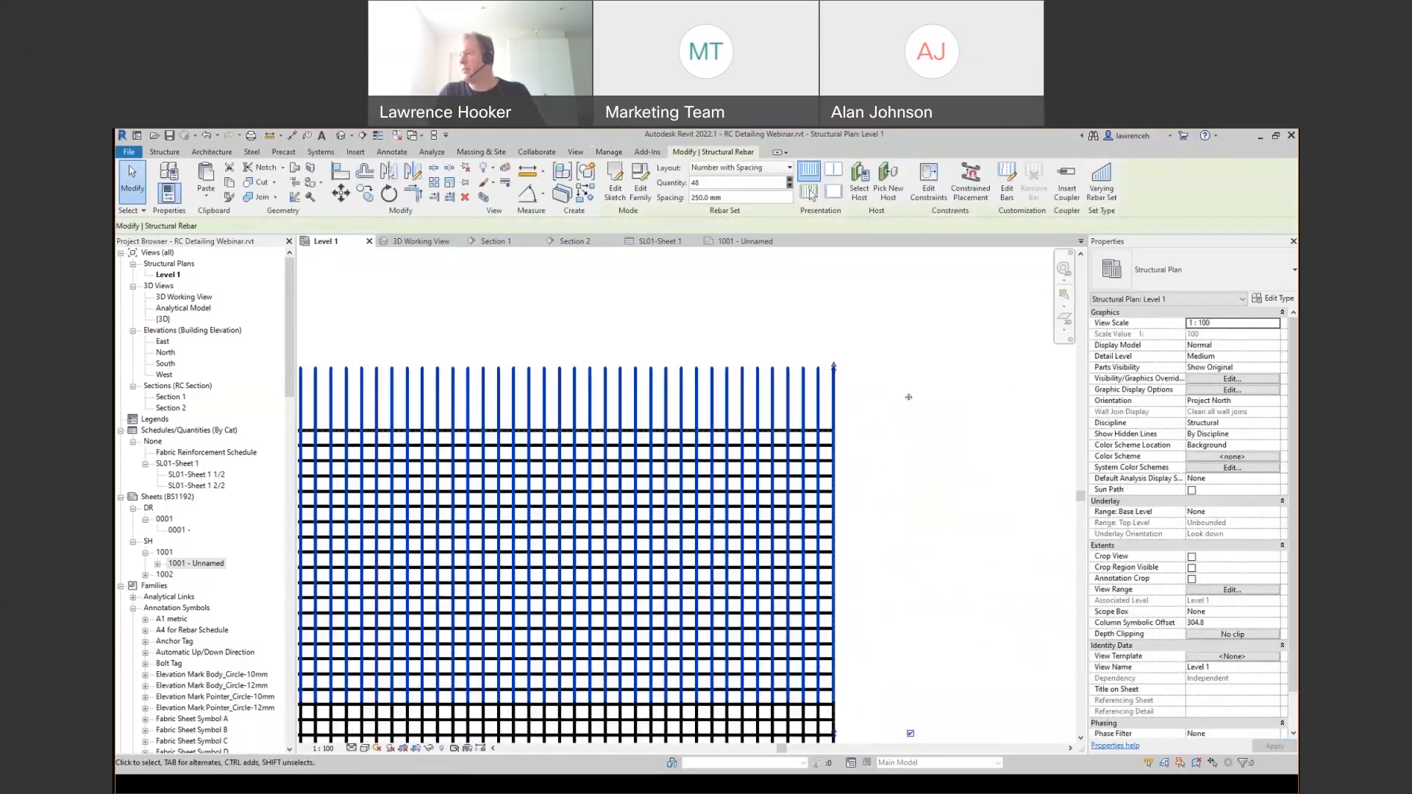
pyautogui.scroll(3, 779, 552)
pyautogui.moveTo(854, 372); pyautogui.dragTo(872, 372)
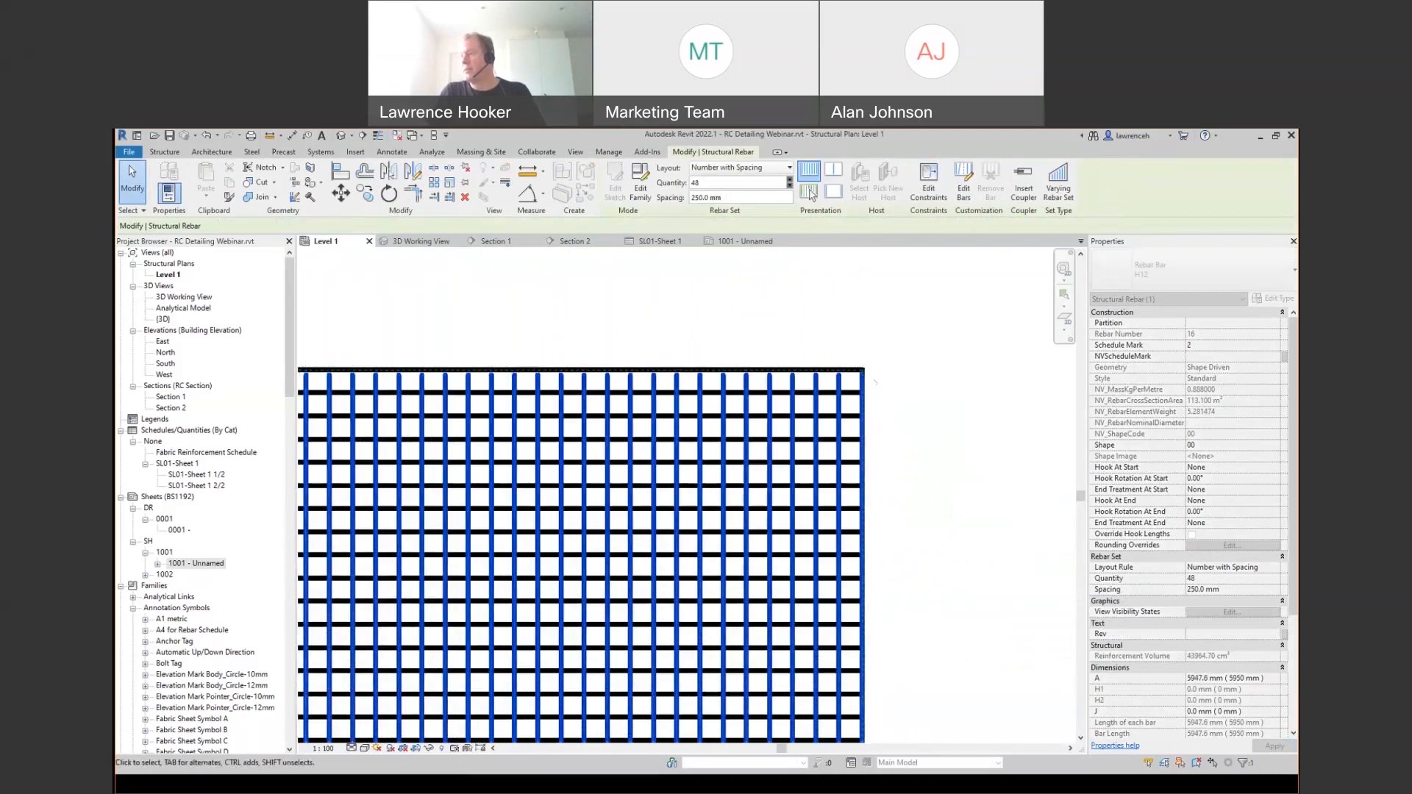
pyautogui.scroll(3, 868, 372)
pyautogui.scroll(3, 868, 371)
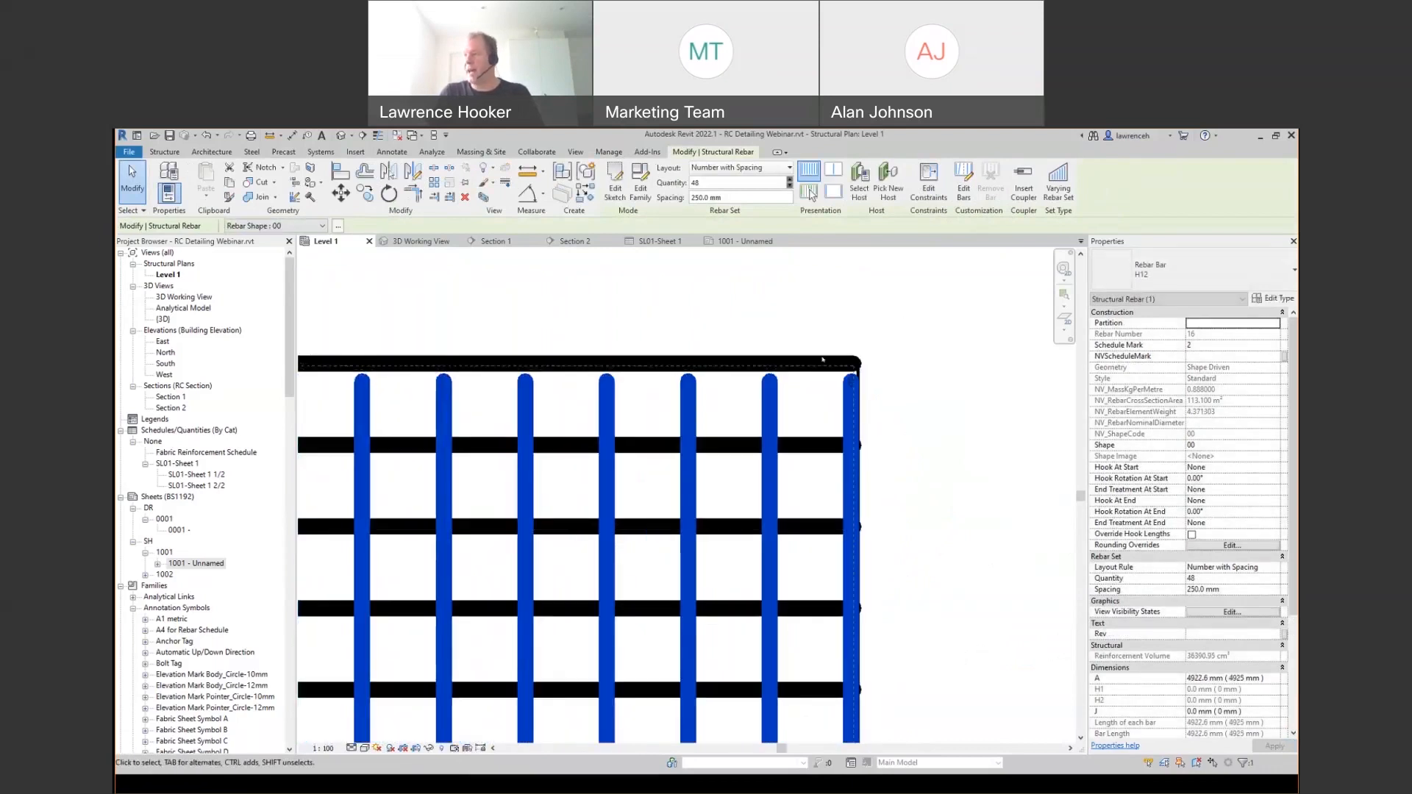
# - Edit the uppermost vertical bar set's constraints, retarget its upper end handle to the slab's edge, and open the constraint offset for editing
pyautogui.click(928, 183)
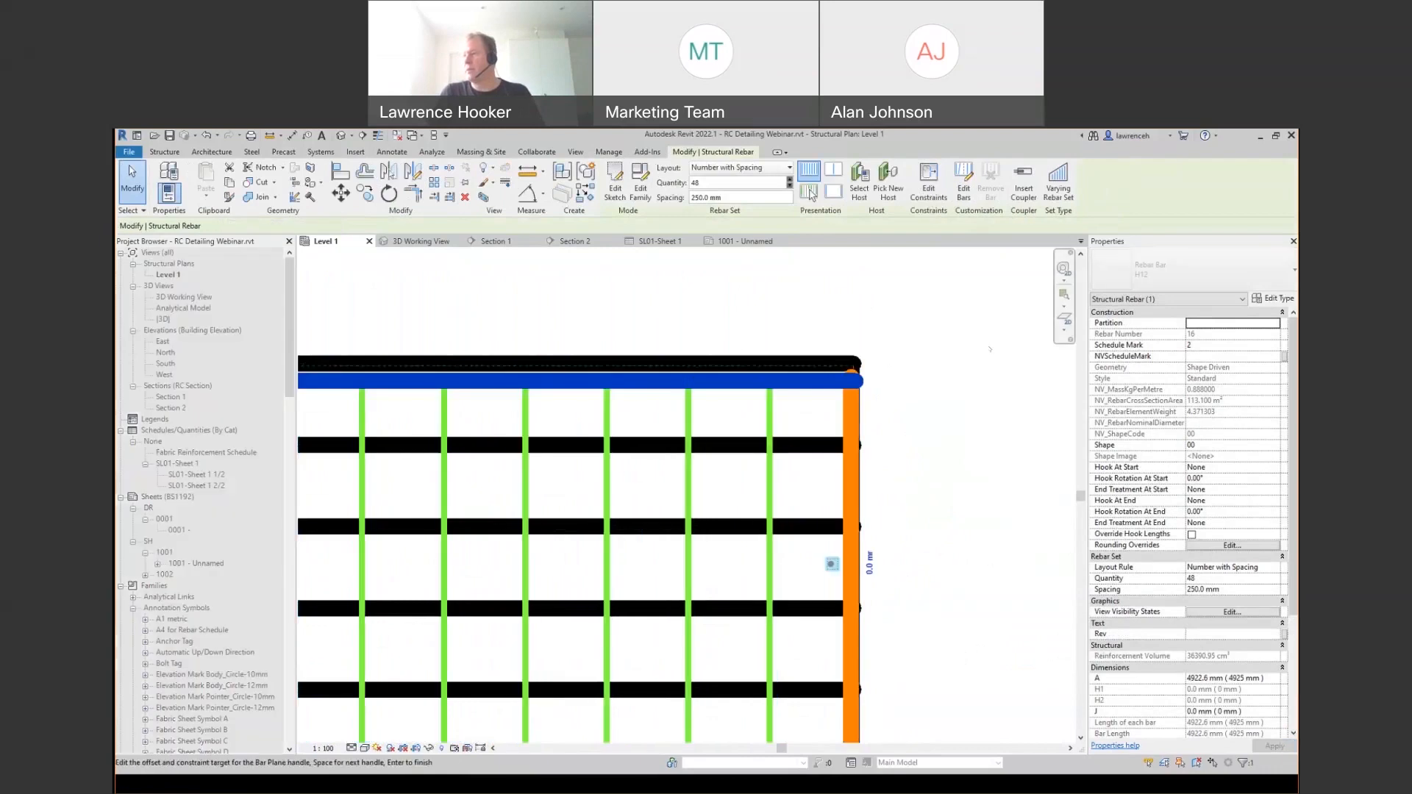
pyautogui.click(806, 380)
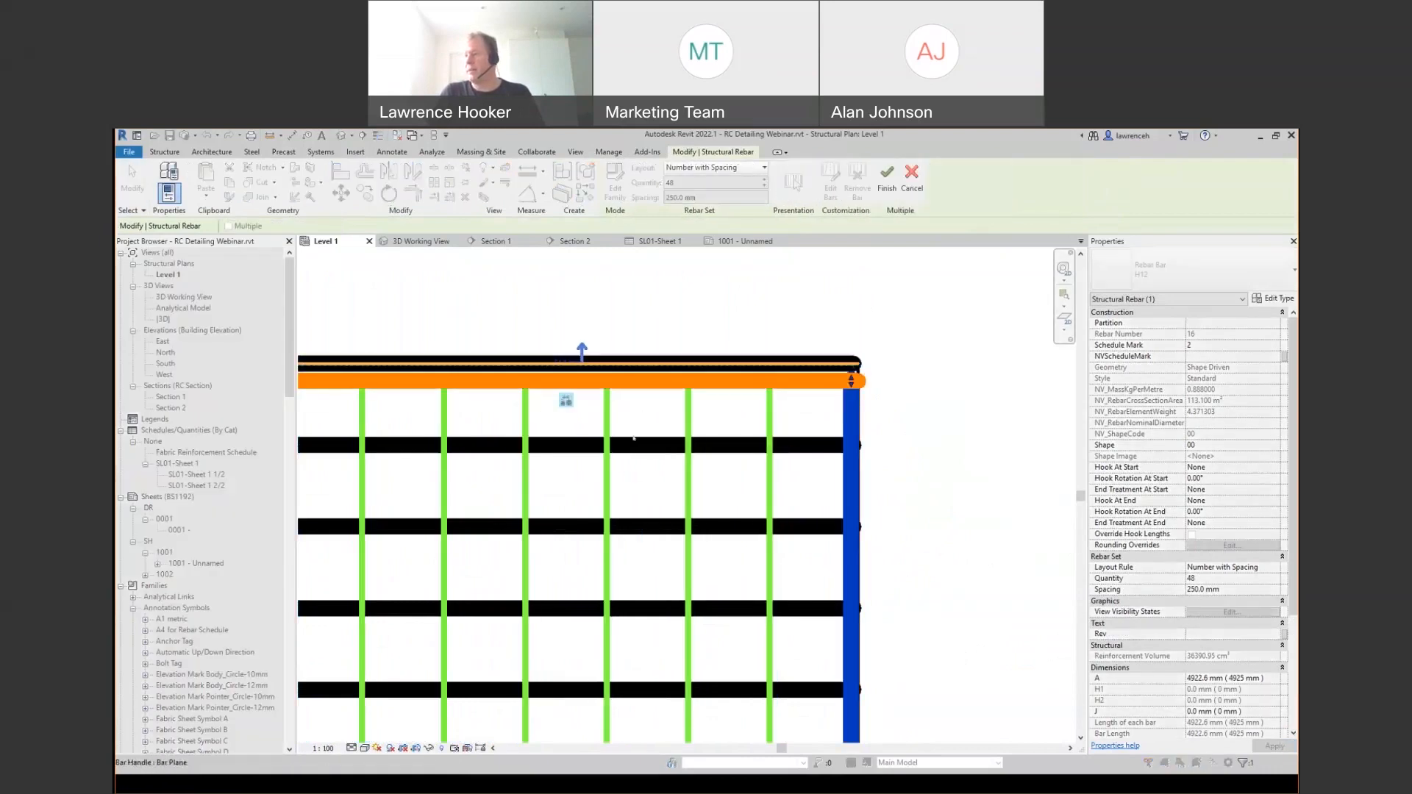
pyautogui.scroll(-3, 634, 438)
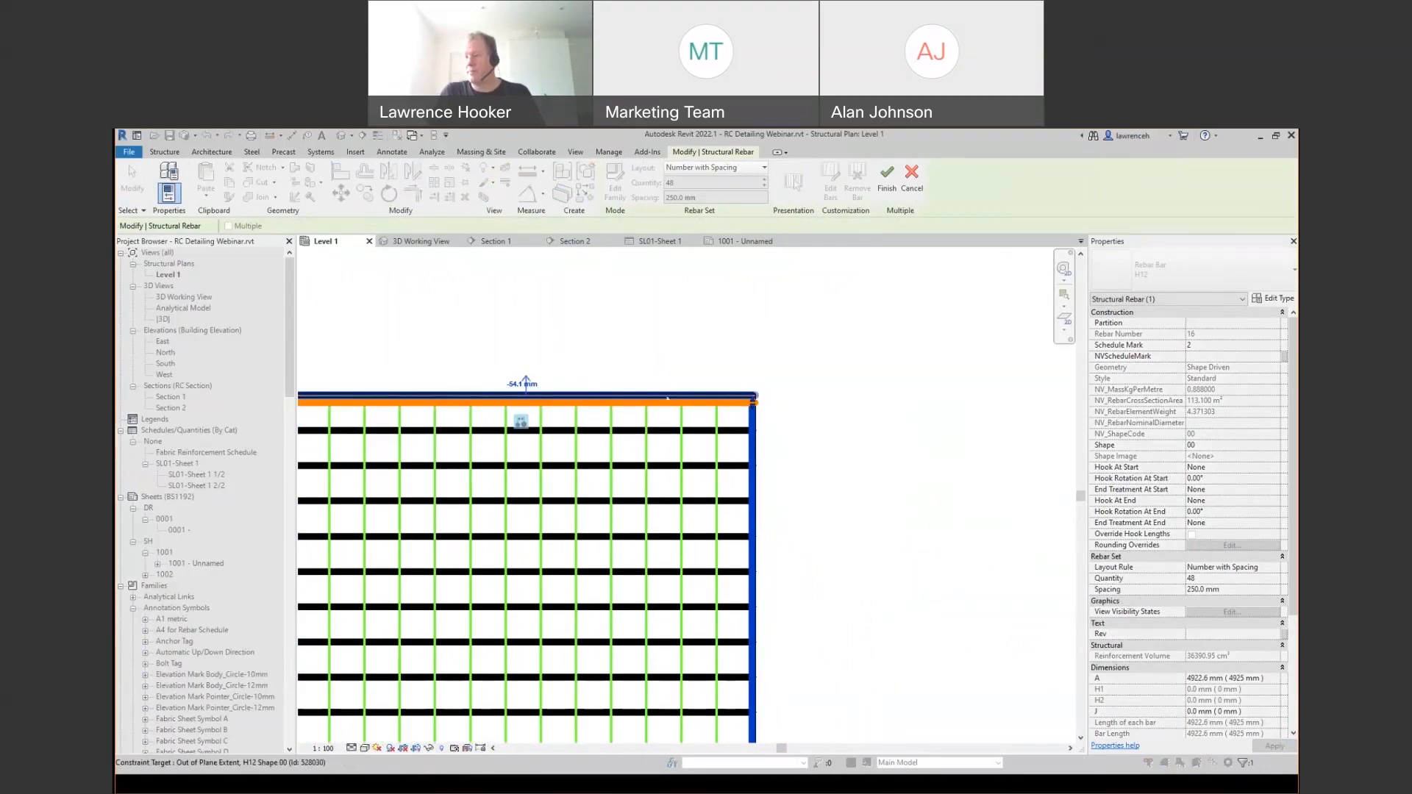
pyautogui.click(521, 423)
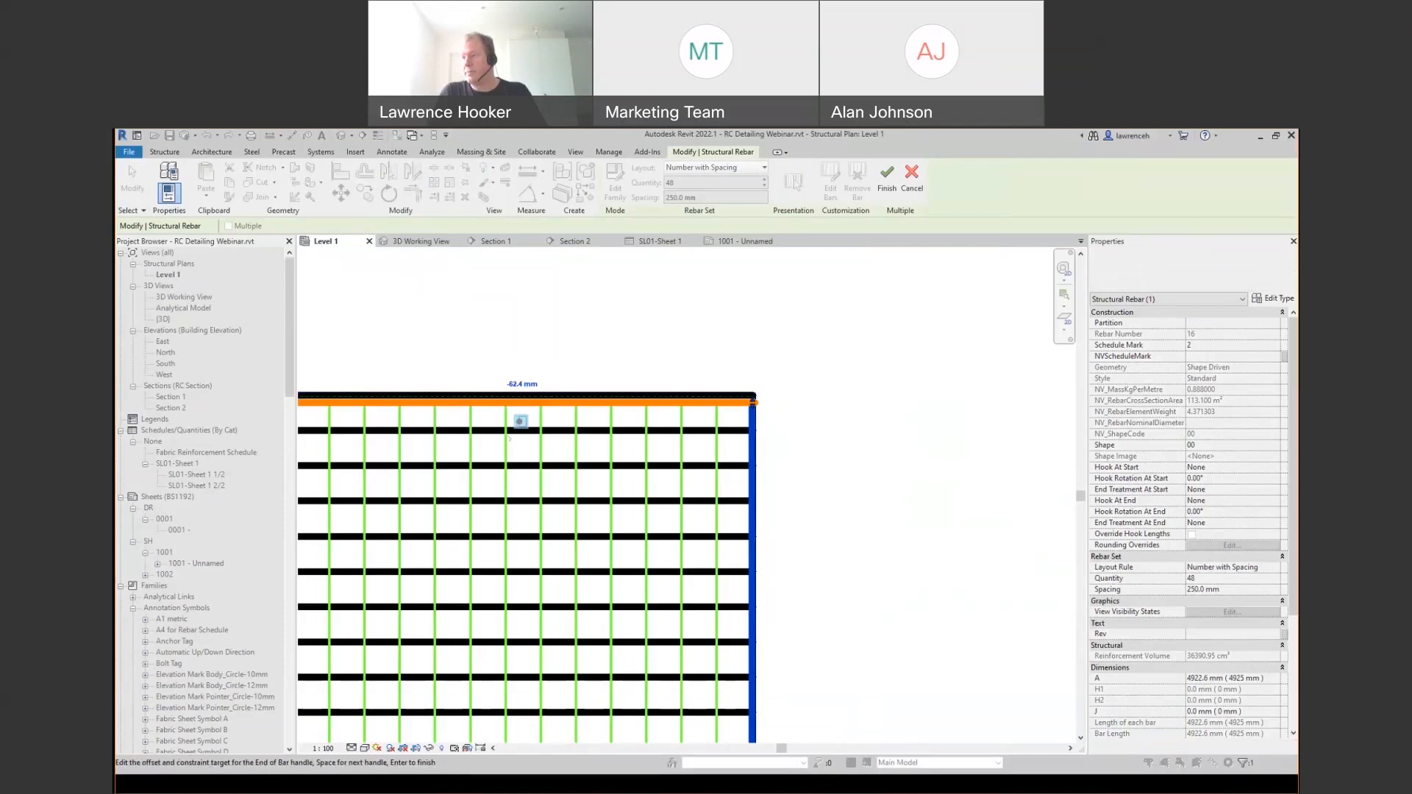
pyautogui.click(522, 423)
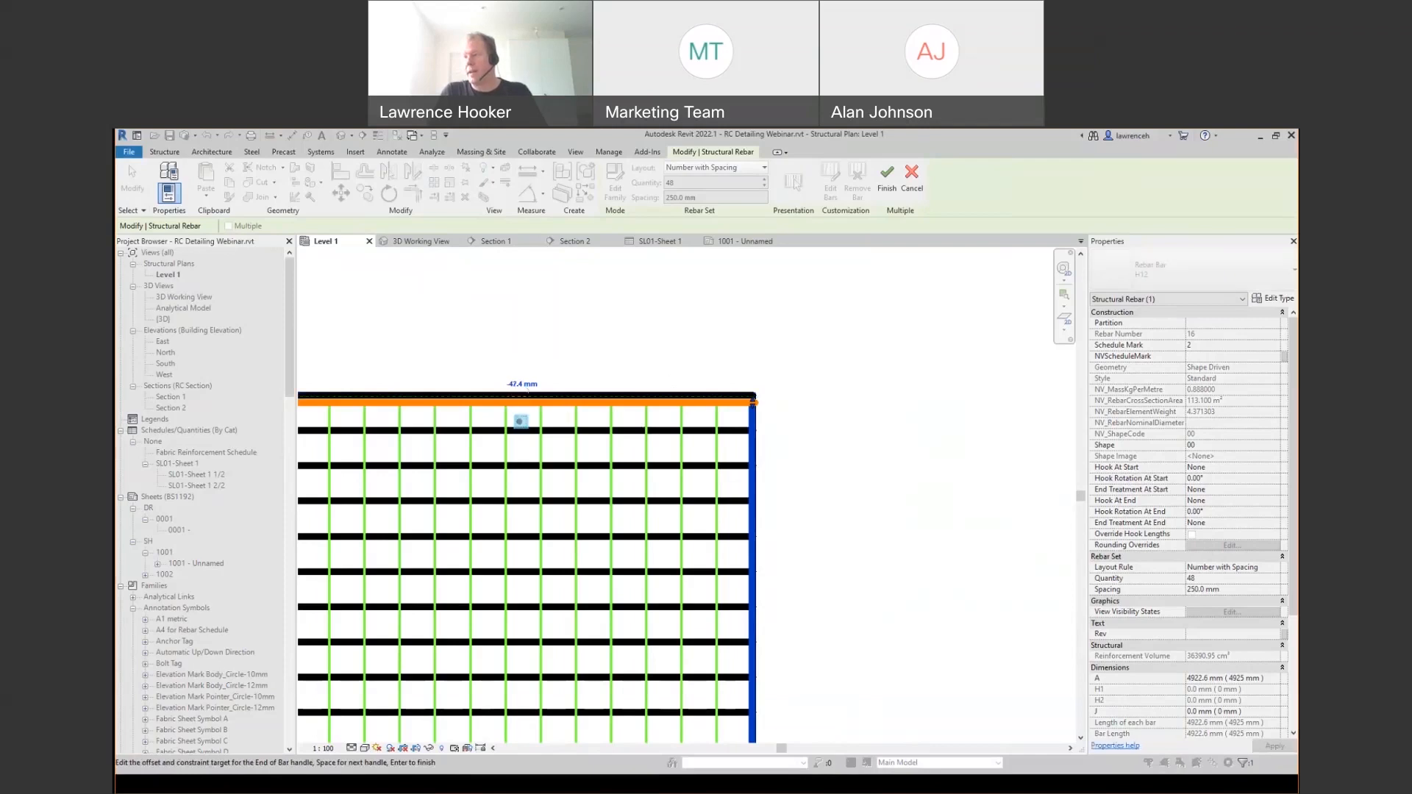
pyautogui.click(525, 387)
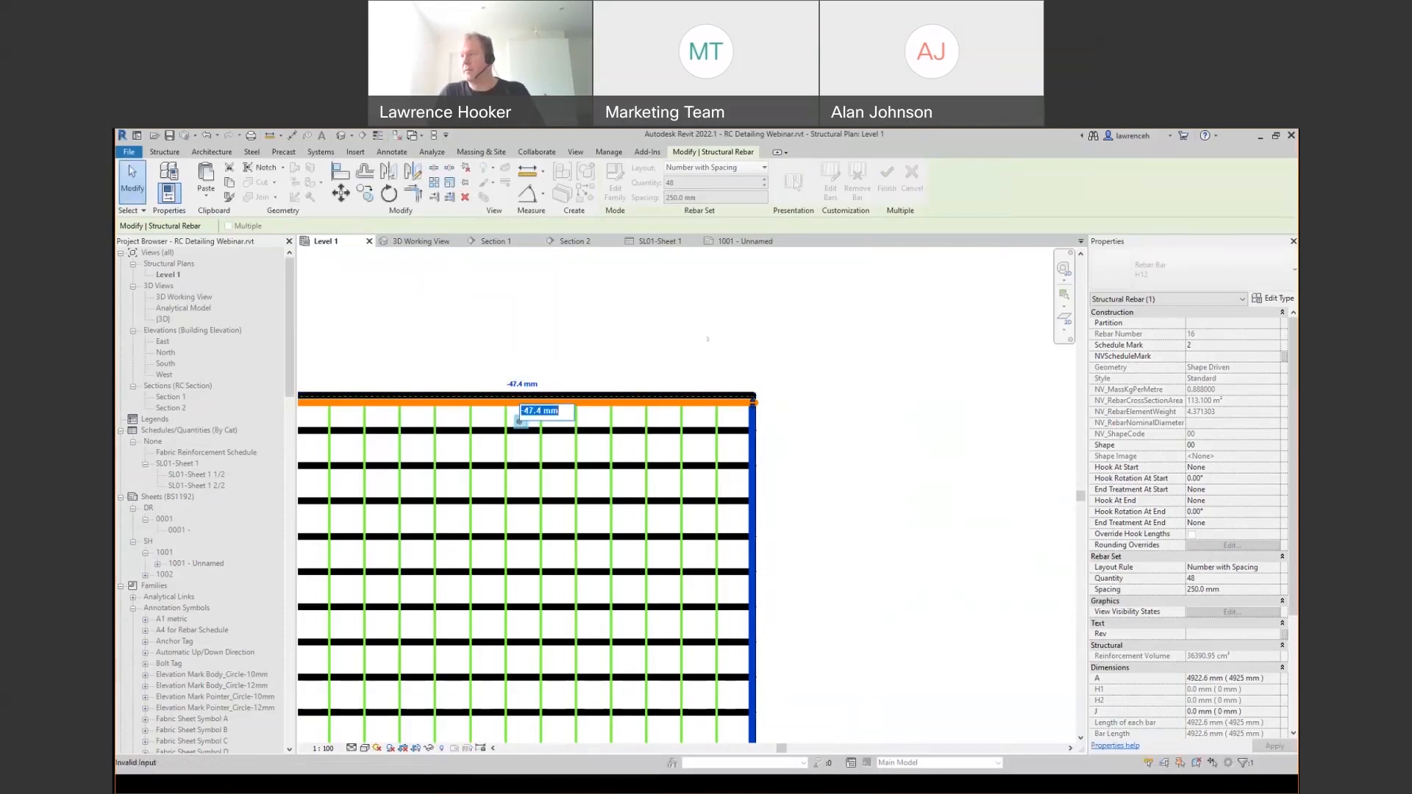
# - Set the end-of-bar constraint offset of the upper vertical H12 bar set to 0 mm and finish editing its constraints
pyautogui.write('0')
pyautogui.press('Return')
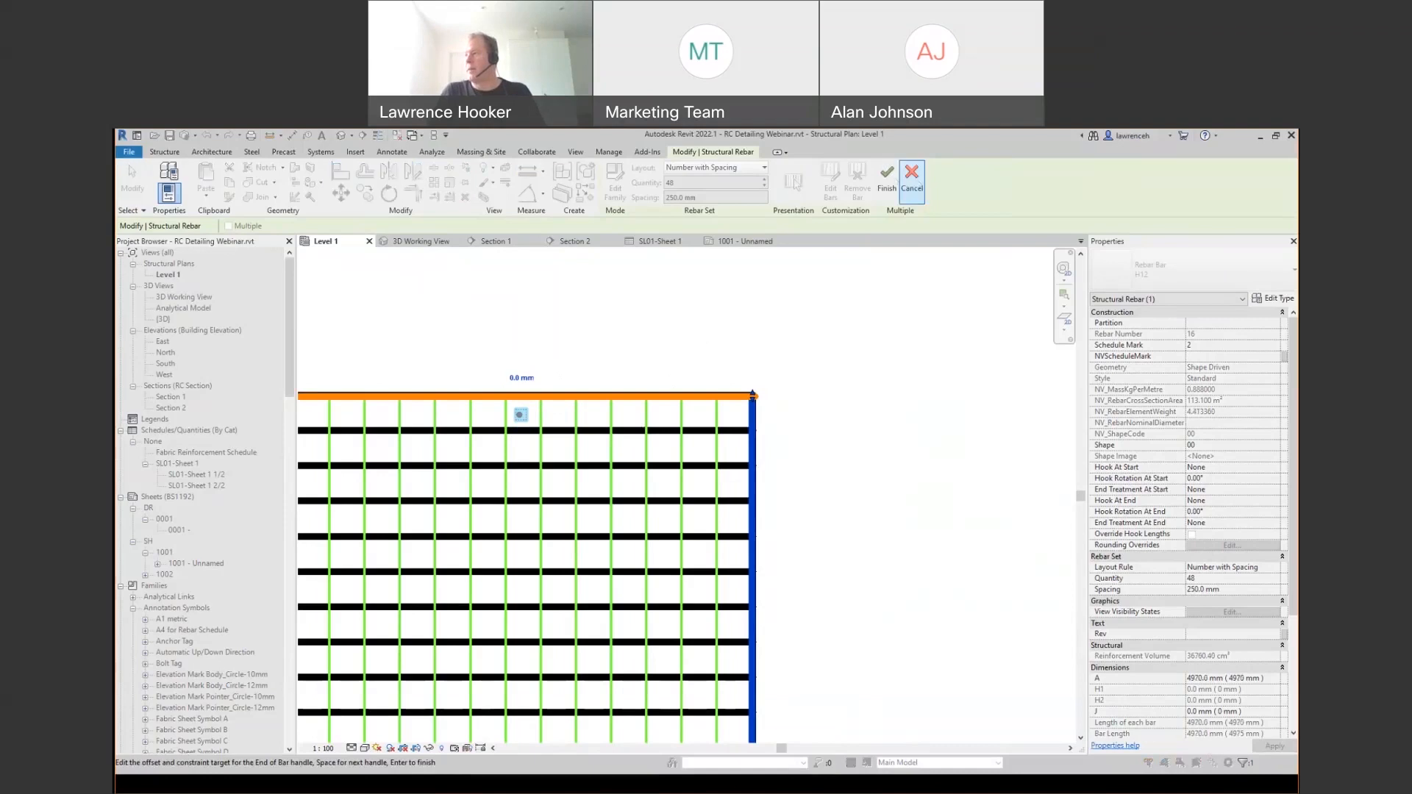
pyautogui.click(886, 180)
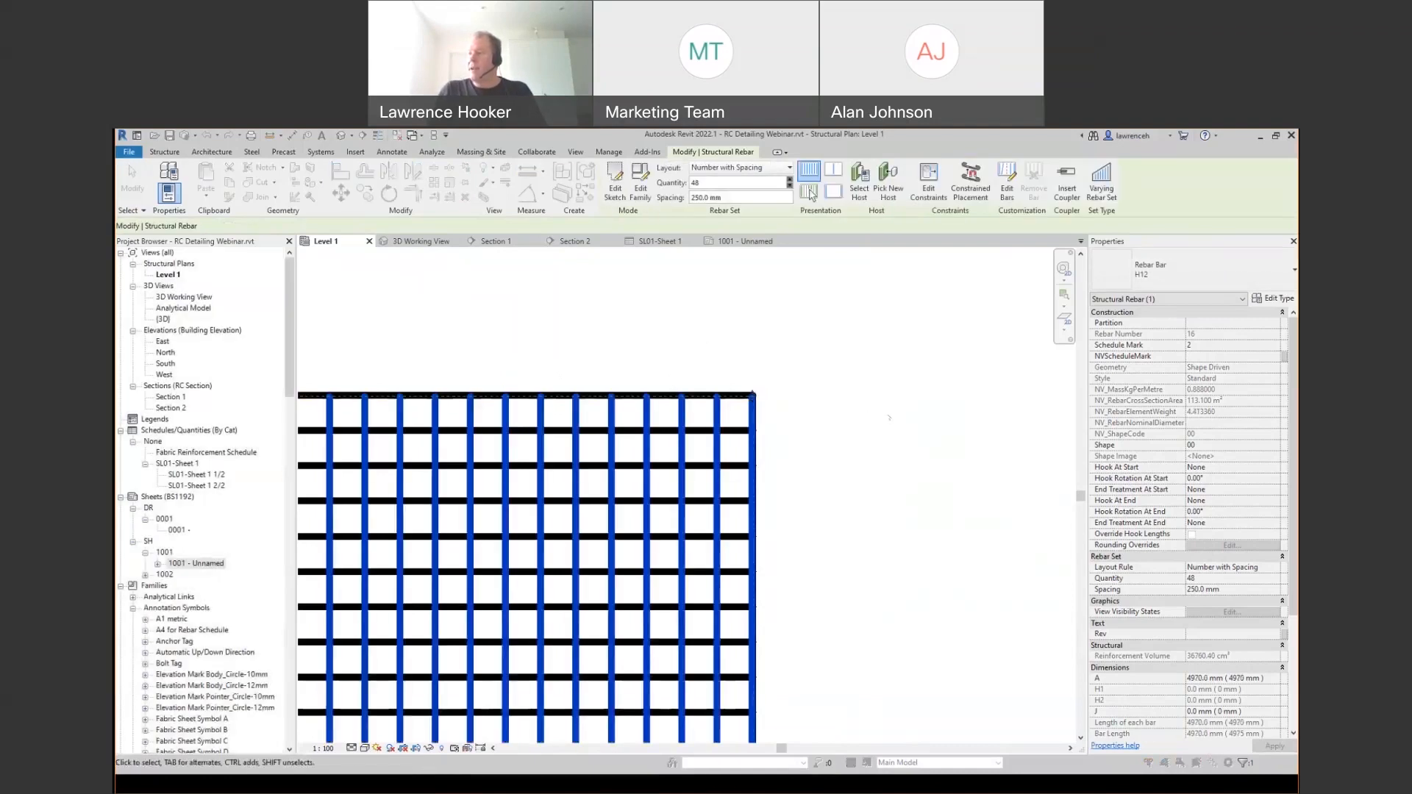
pyautogui.press('Escape')
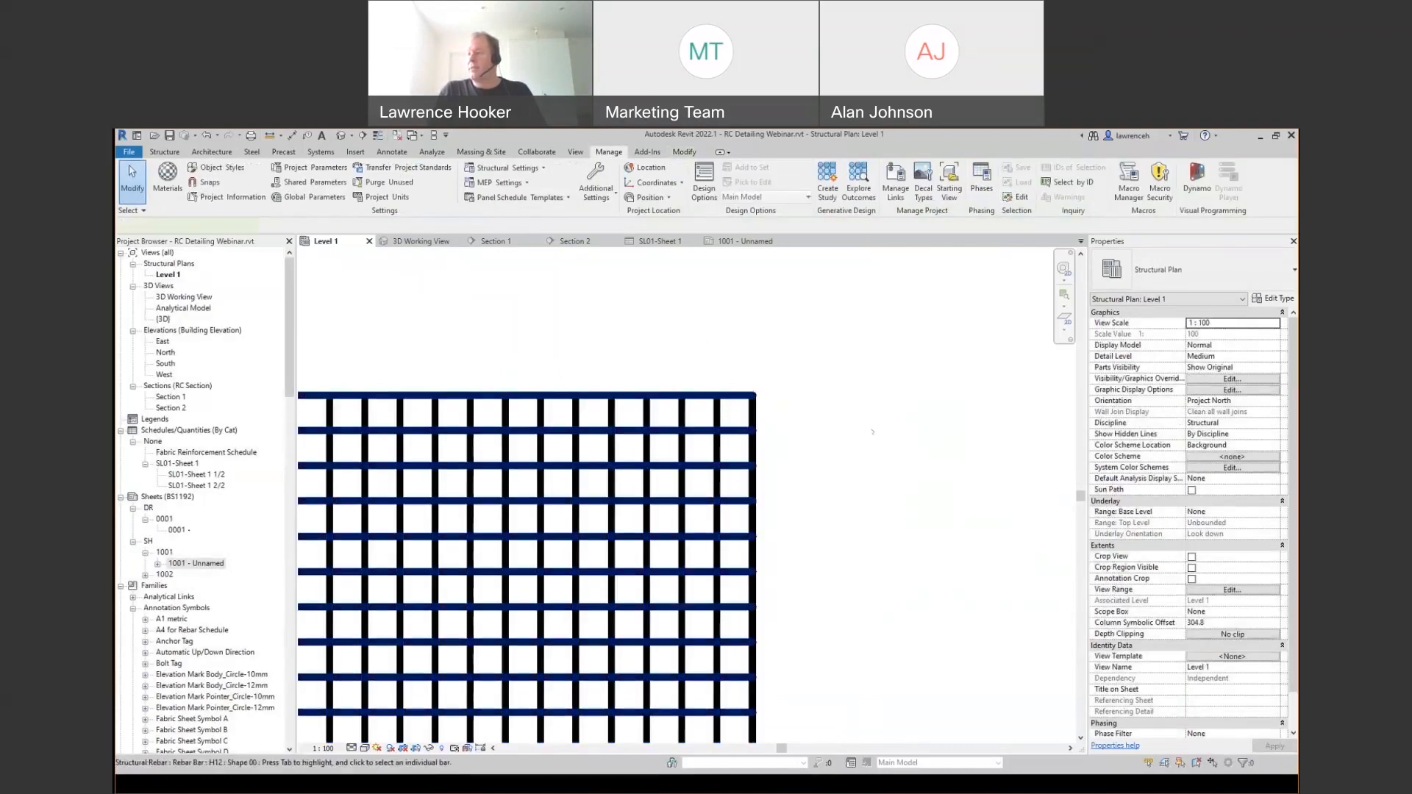
# - Remove the end bar at the slab's upper edge from the upper horizontal H12 bar set
pyautogui.click(751, 430)
pyautogui.scroll(-3, 870, 427)
pyautogui.moveTo(783, 336); pyautogui.dragTo(996, 336, button='middle')
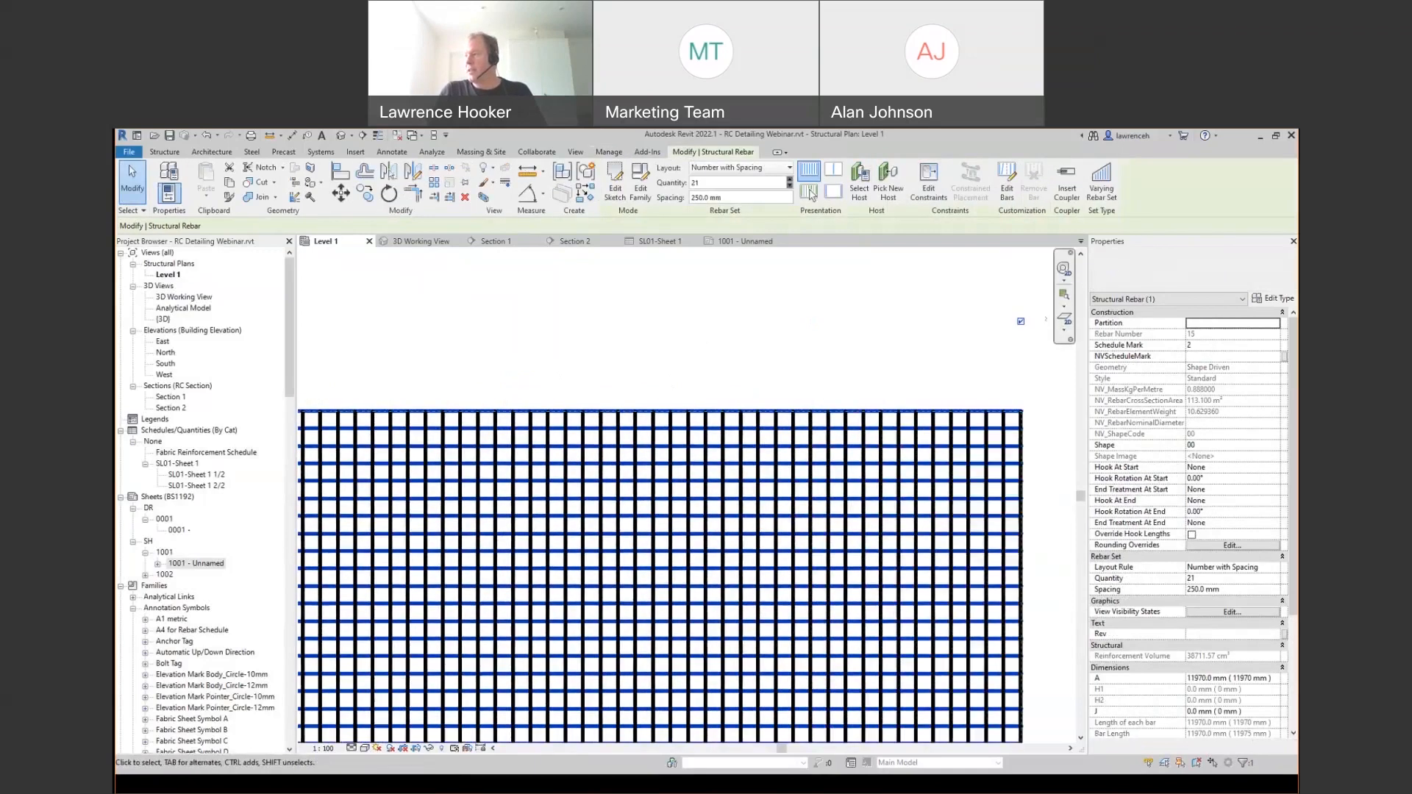
pyautogui.click(809, 193)
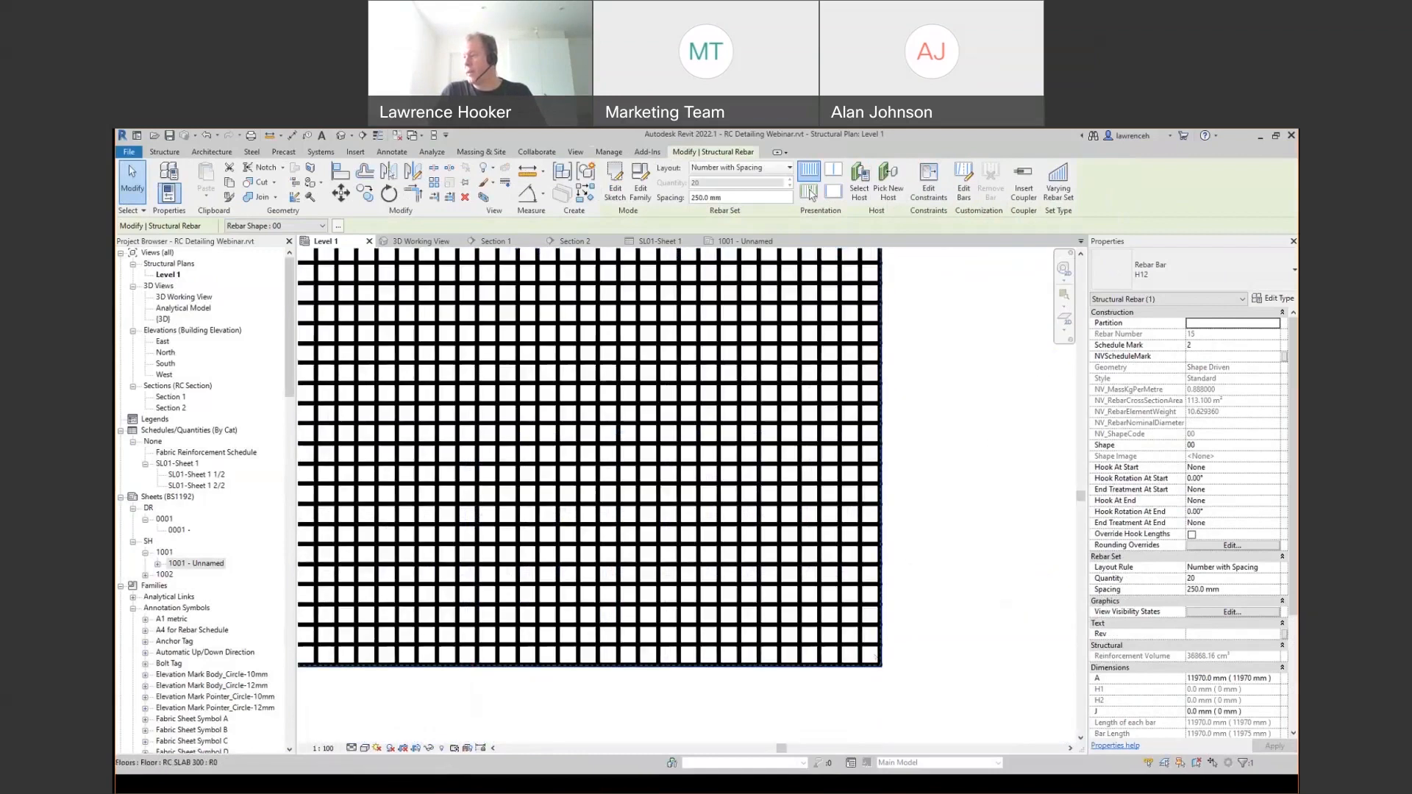
# - Remove the end bar at the slab's right edge from the lowest vertical bar set
pyautogui.click(860, 653)
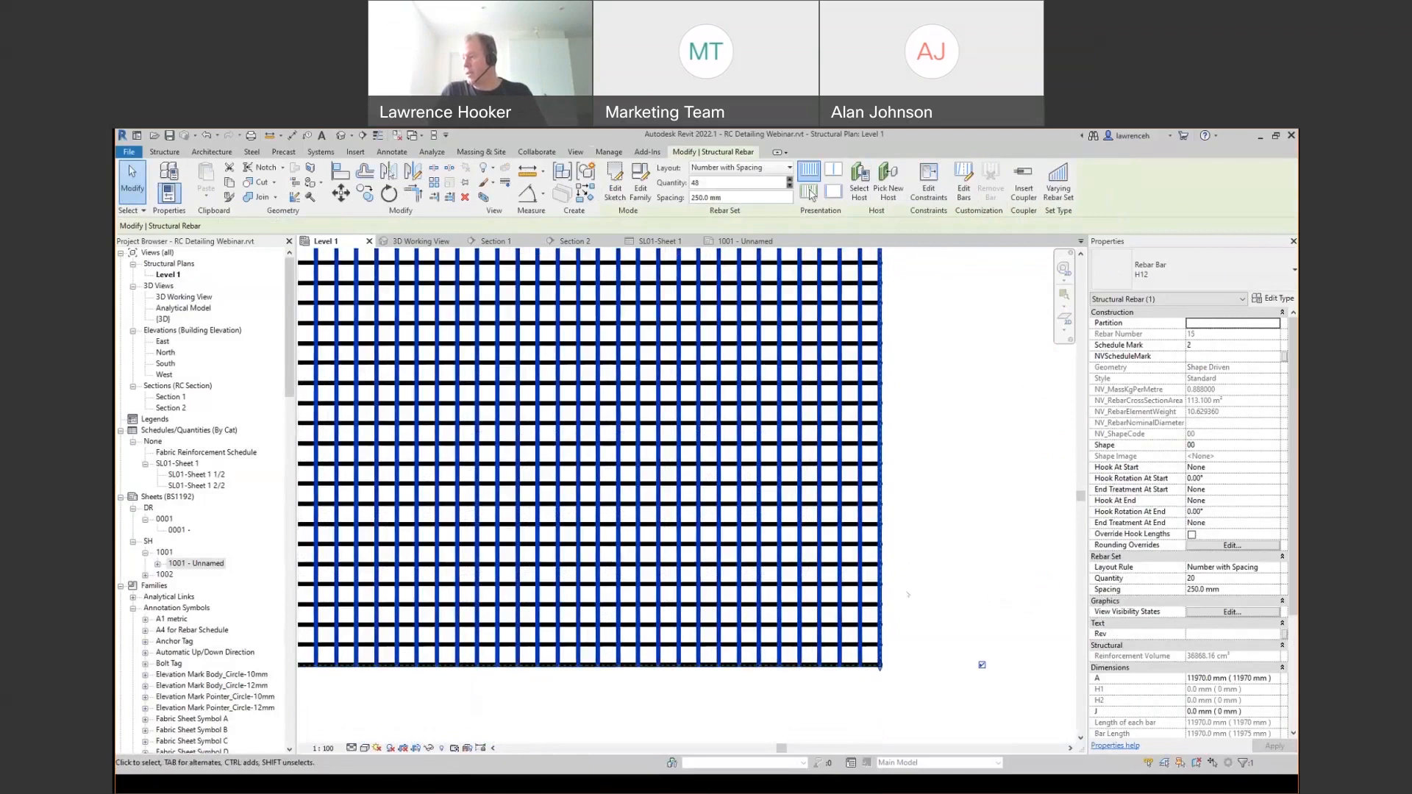
pyautogui.scroll(-3, 911, 589)
pyautogui.click(953, 629)
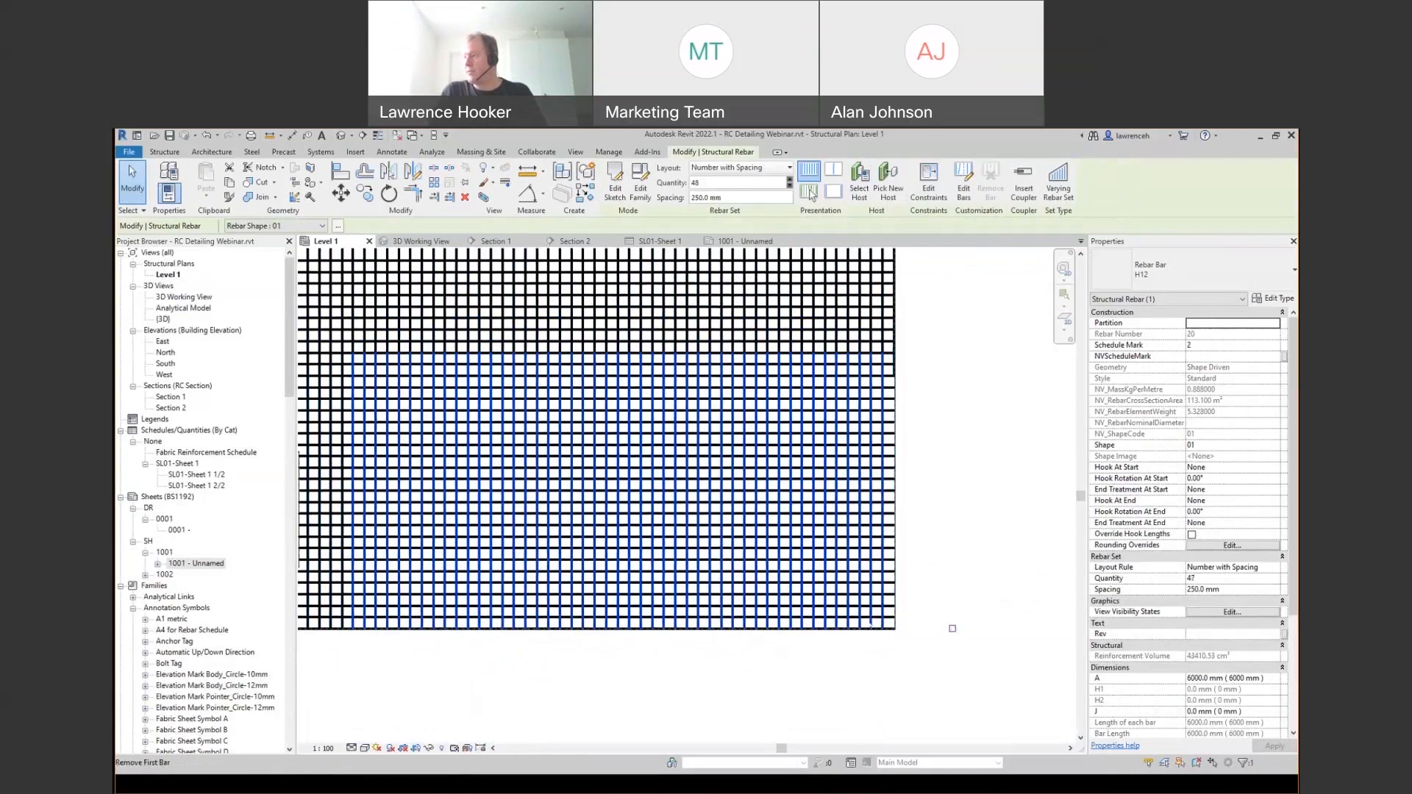
pyautogui.press('Escape')
# - Remove the end bar at the slab's right edge from the middle vertical bar set, made of 6000 mm bars
pyautogui.scroll(2, 901, 361)
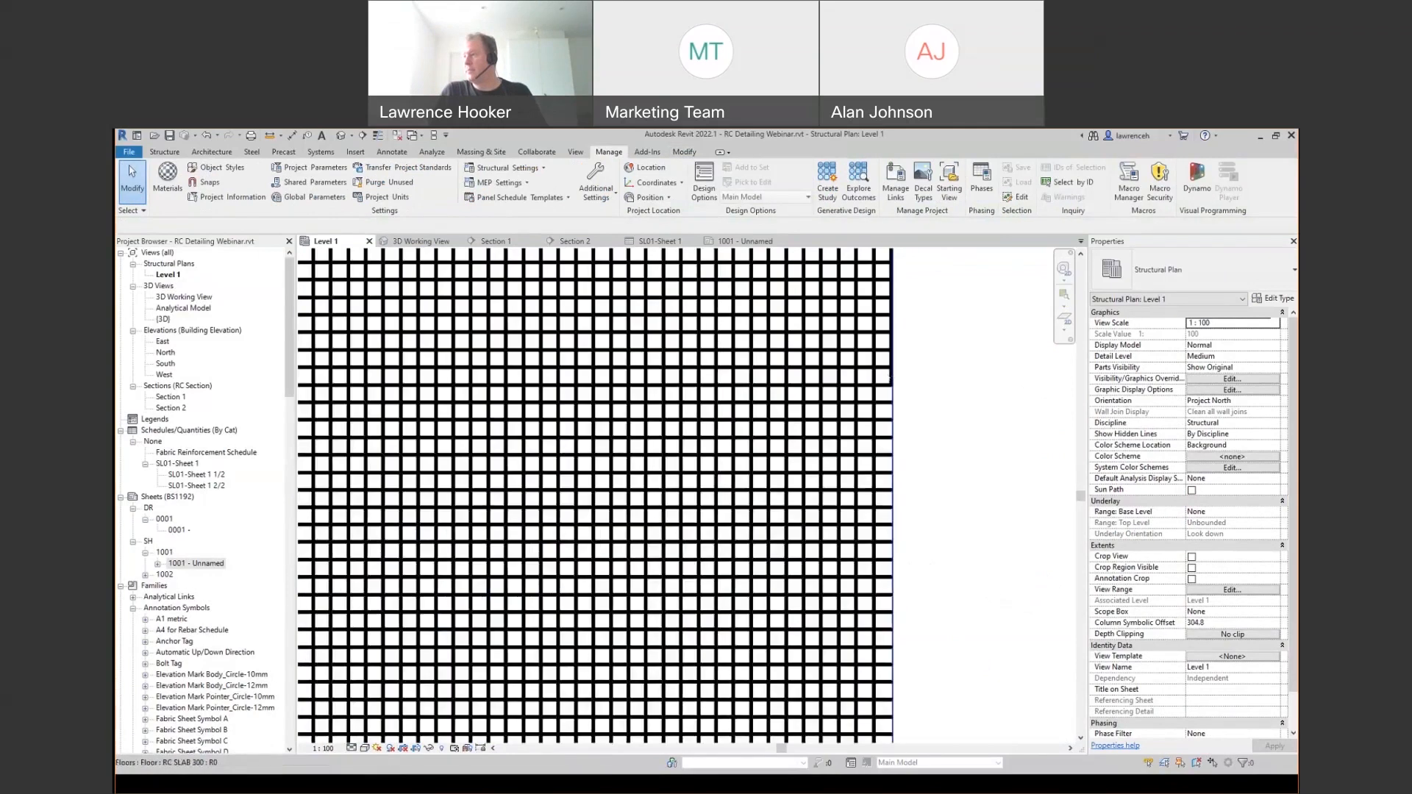
pyautogui.click(937, 354)
pyautogui.moveTo(975, 446); pyautogui.dragTo(934, 590, button='middle')
pyautogui.scroll(-2, 934, 590)
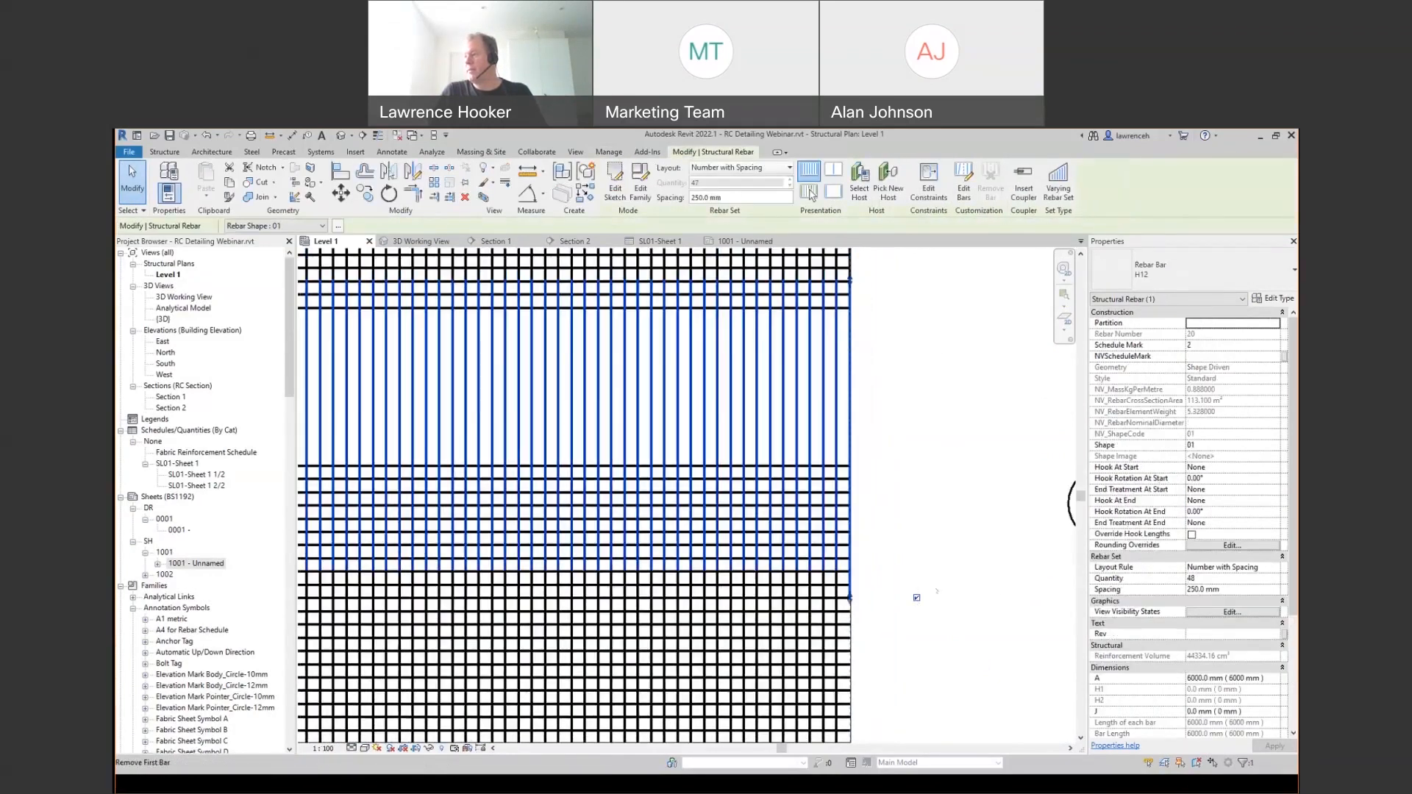
pyautogui.scroll(-2, 934, 590)
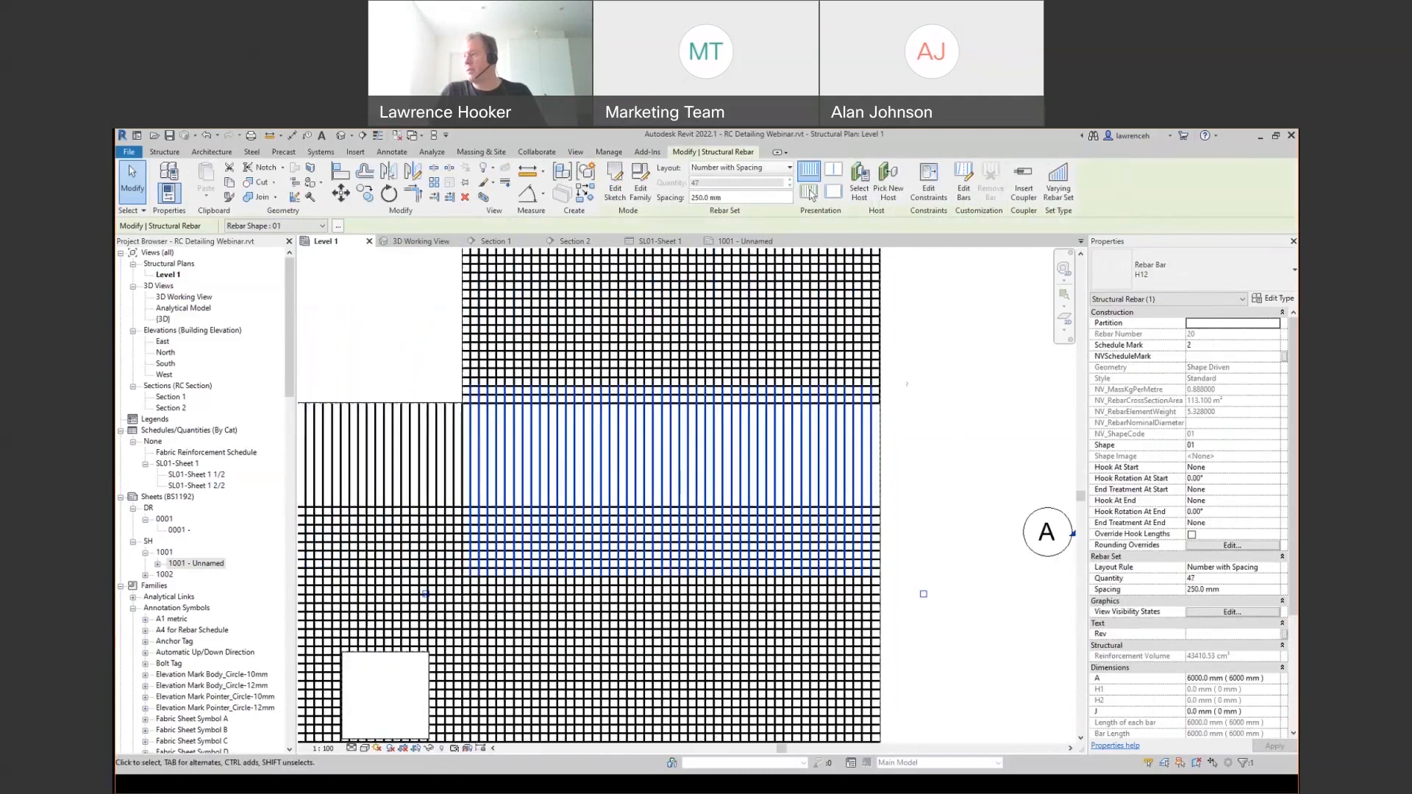
pyautogui.press('Escape')
# - Remove the end bar at the slab's right edge from the uppermost vertical bar set, made of 4970 mm bars
pyautogui.scroll(5, 907, 383)
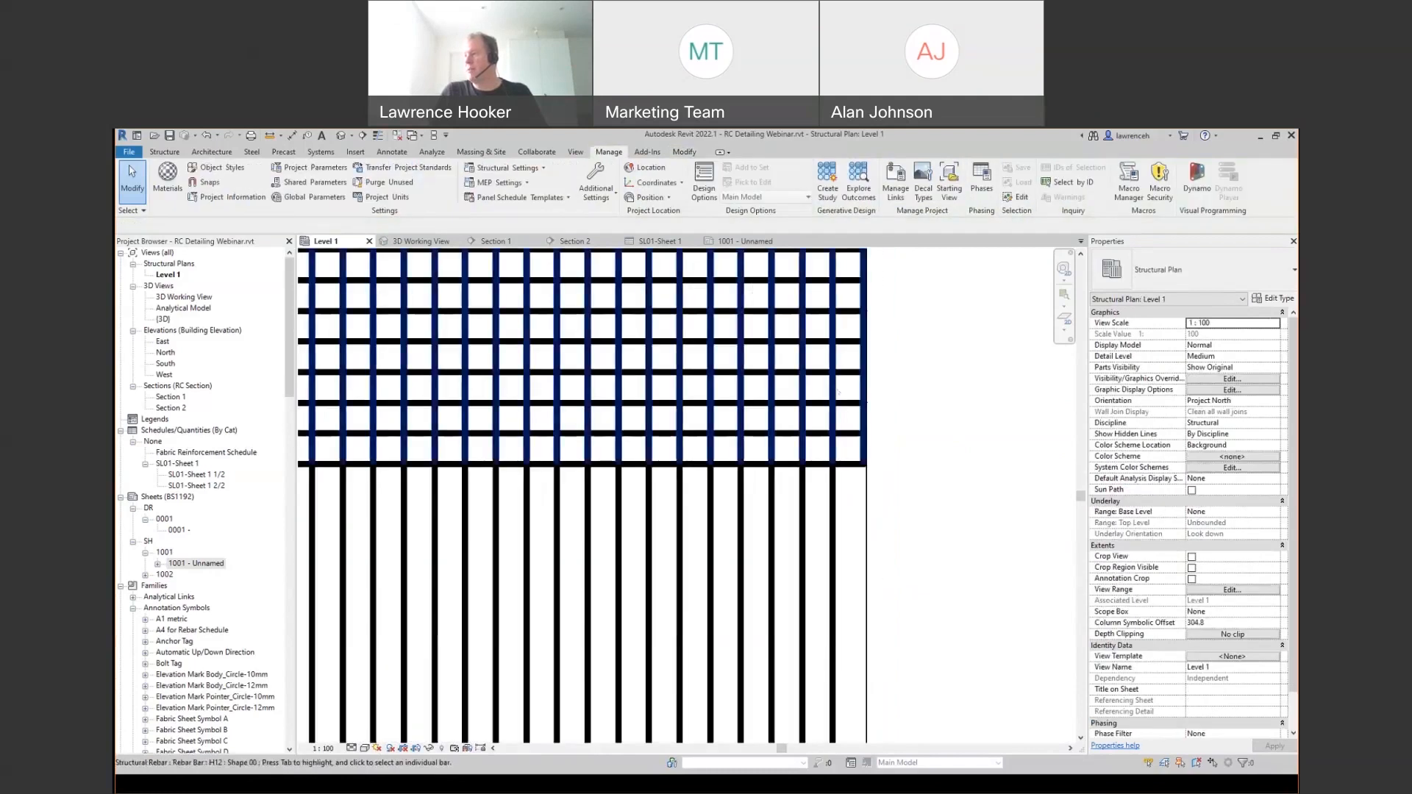
pyautogui.click(866, 449)
pyautogui.scroll(-3, 897, 492)
pyautogui.moveTo(928, 504); pyautogui.dragTo(922, 560, button='middle')
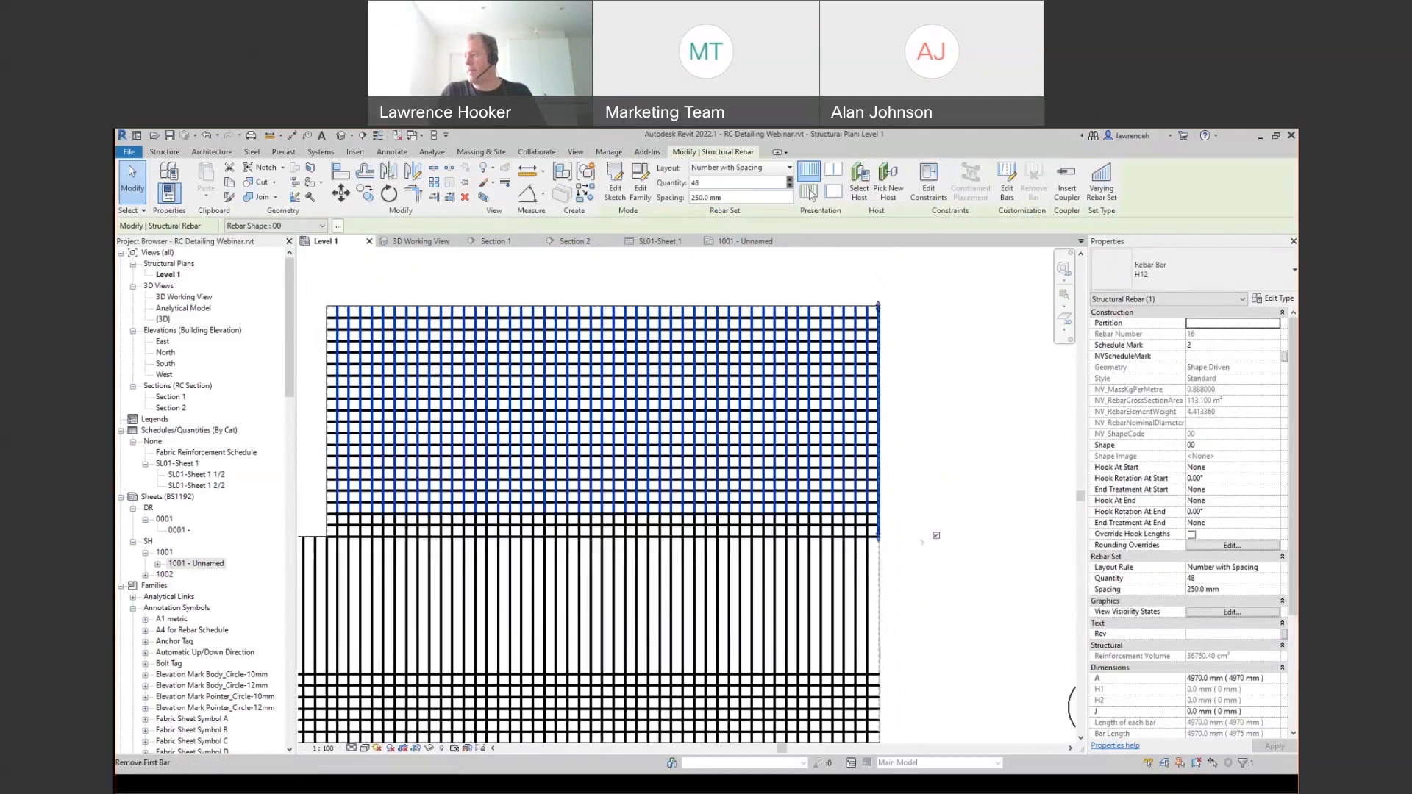
pyautogui.click(936, 536)
pyautogui.press('Escape')
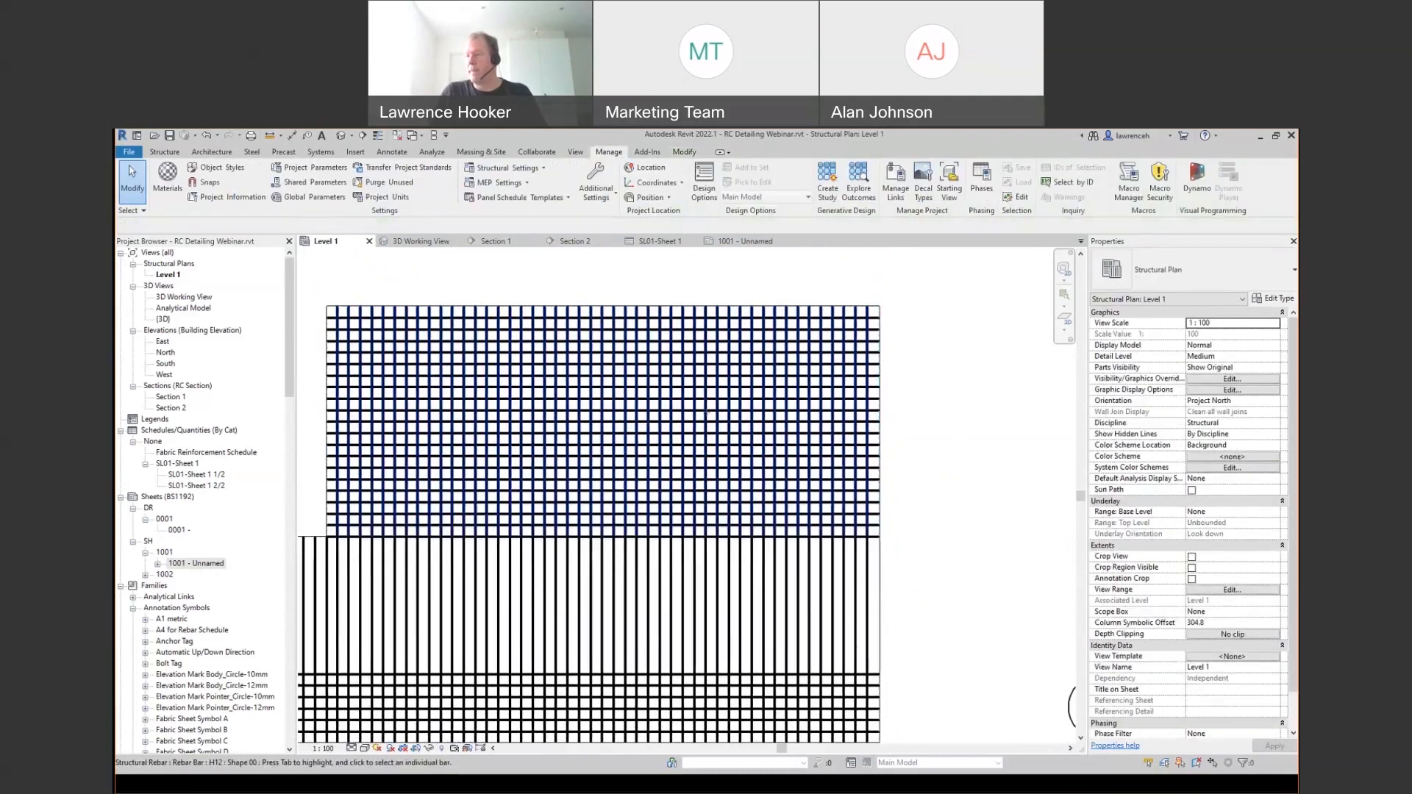
# - Set the vertical bar set beside the opening's left side to length A of 6000 mm and shape 01
pyautogui.scroll(-2, 780, 552)
pyautogui.moveTo(779, 552); pyautogui.dragTo(912, 442, button='middle')
pyautogui.moveTo(463, 528); pyautogui.dragTo(481, 477, button='middle')
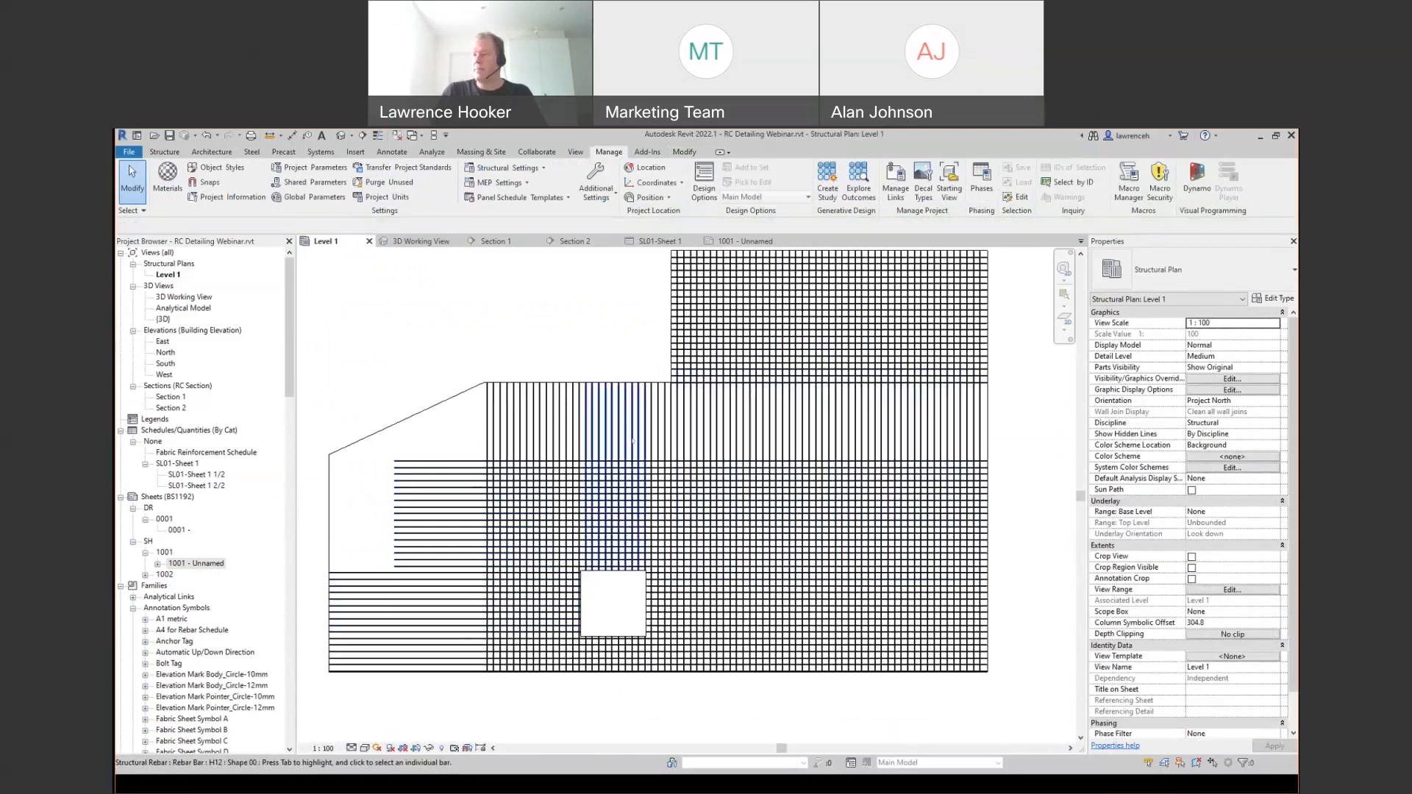
pyautogui.click(564, 433)
pyautogui.click(1174, 677)
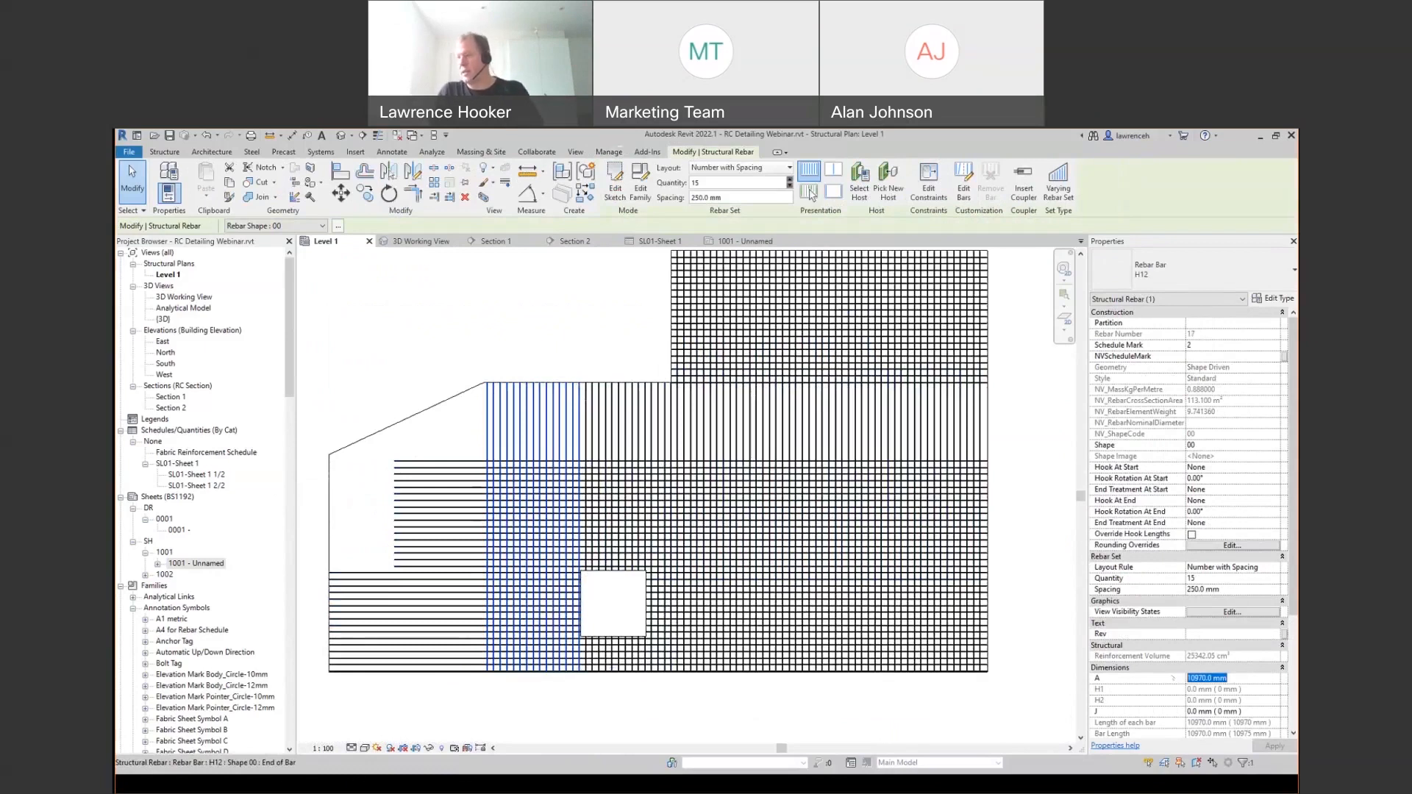
pyautogui.write('6000')
pyautogui.press('Return')
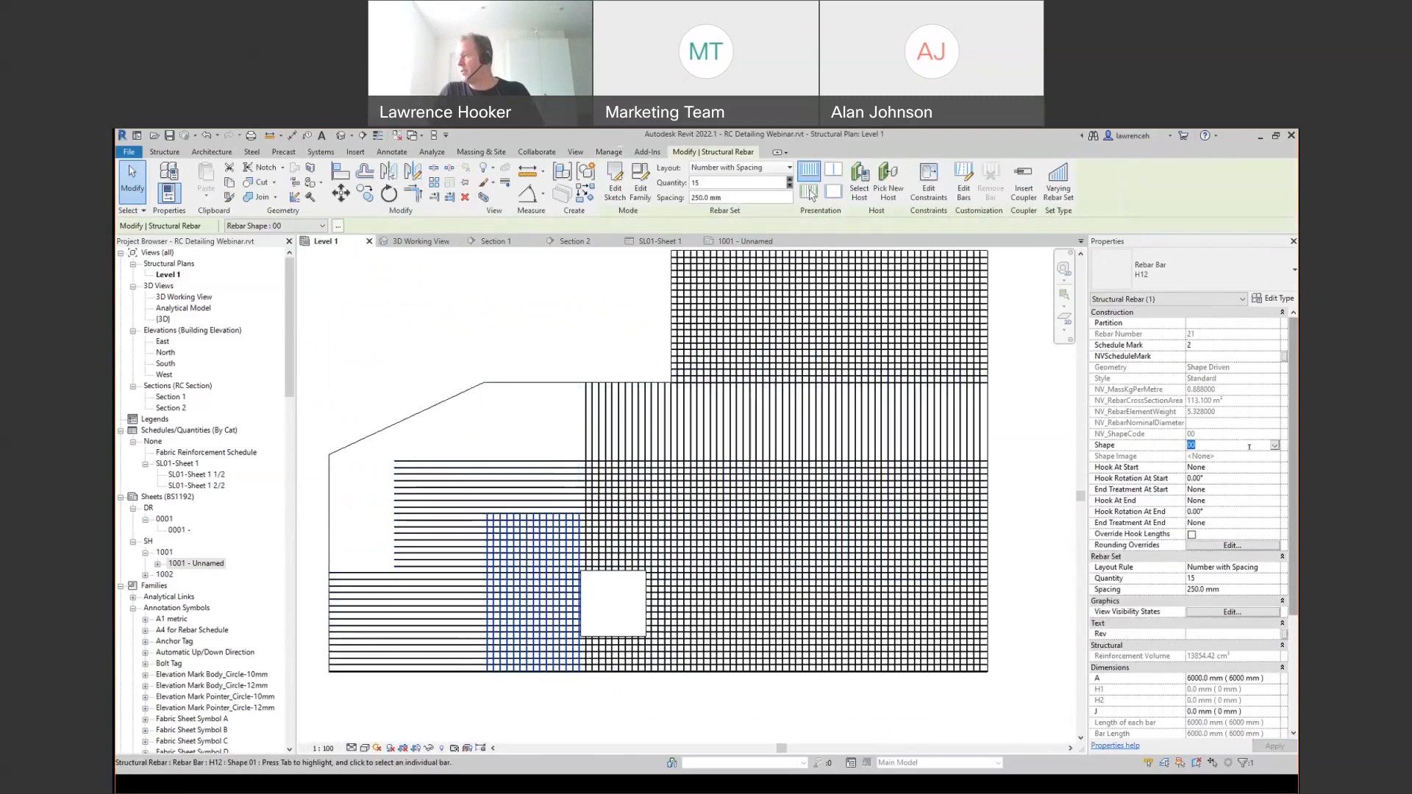
pyautogui.click(1275, 446)
pyautogui.press('Escape')
pyautogui.press('Escape')
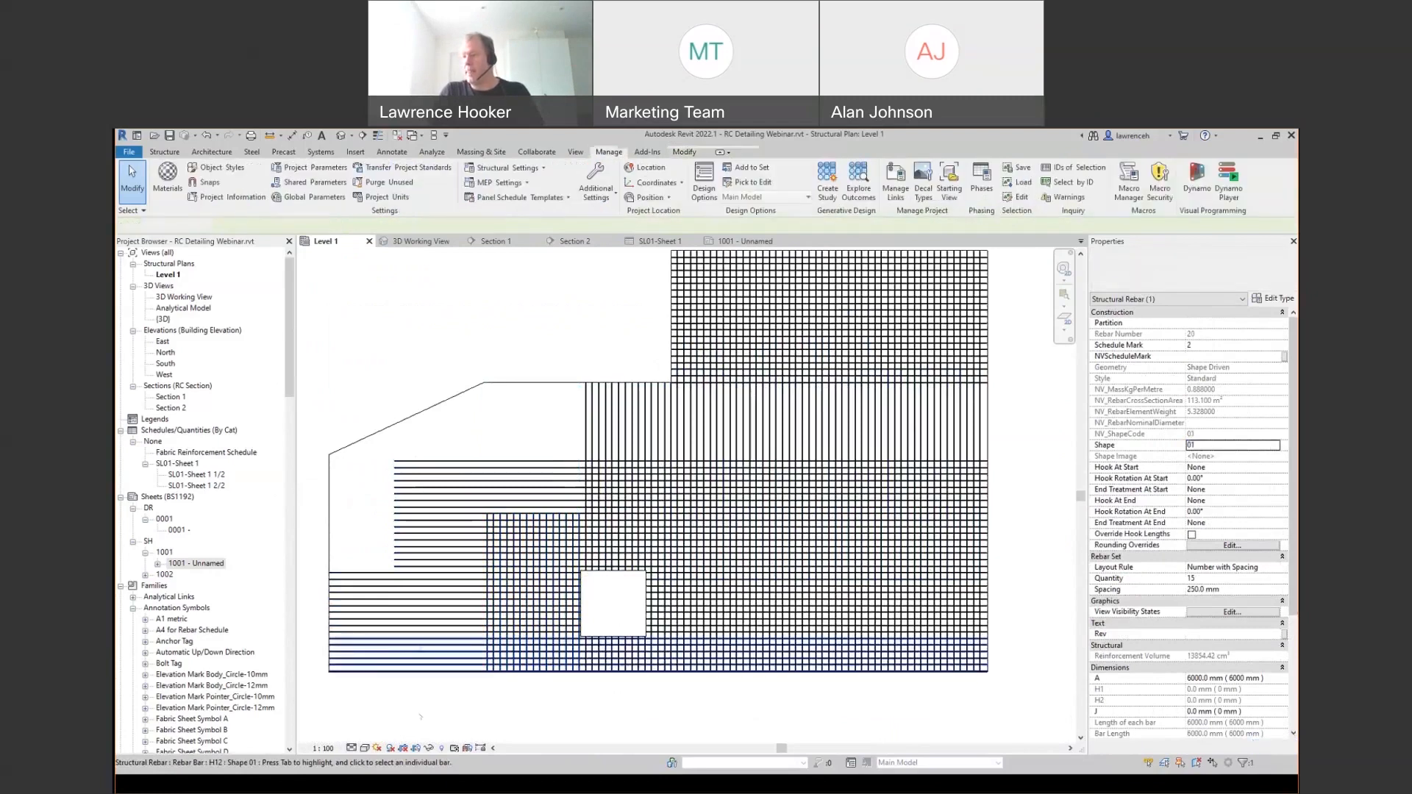
# - Place a vertical H20 set of shape 11 by two points below the sloping edge, about 5500 by 2000 mm, at far cover with 250 mm maximum spacing
pyautogui.scroll(1, 520, 432)
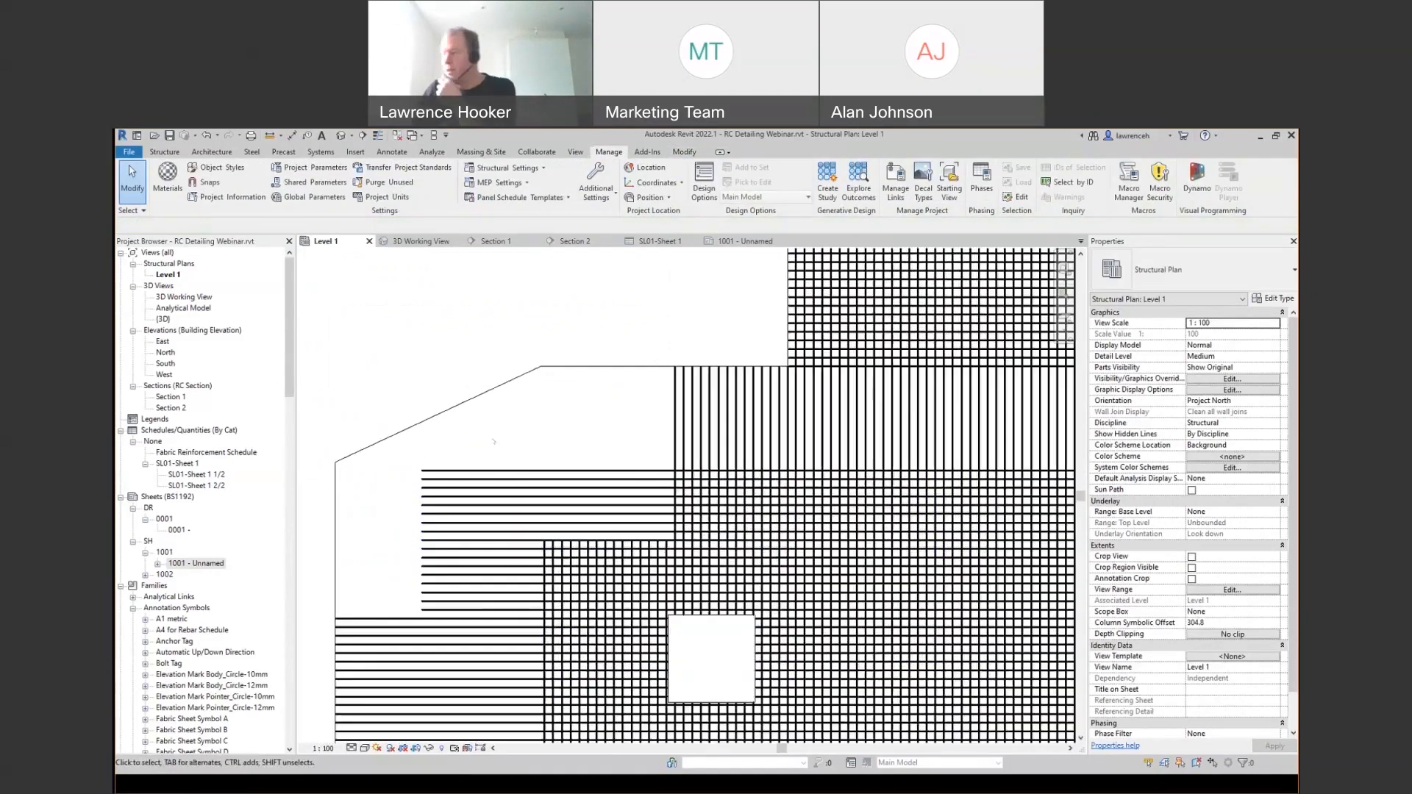
pyautogui.moveTo(493, 440); pyautogui.dragTo(582, 432, button='middle')
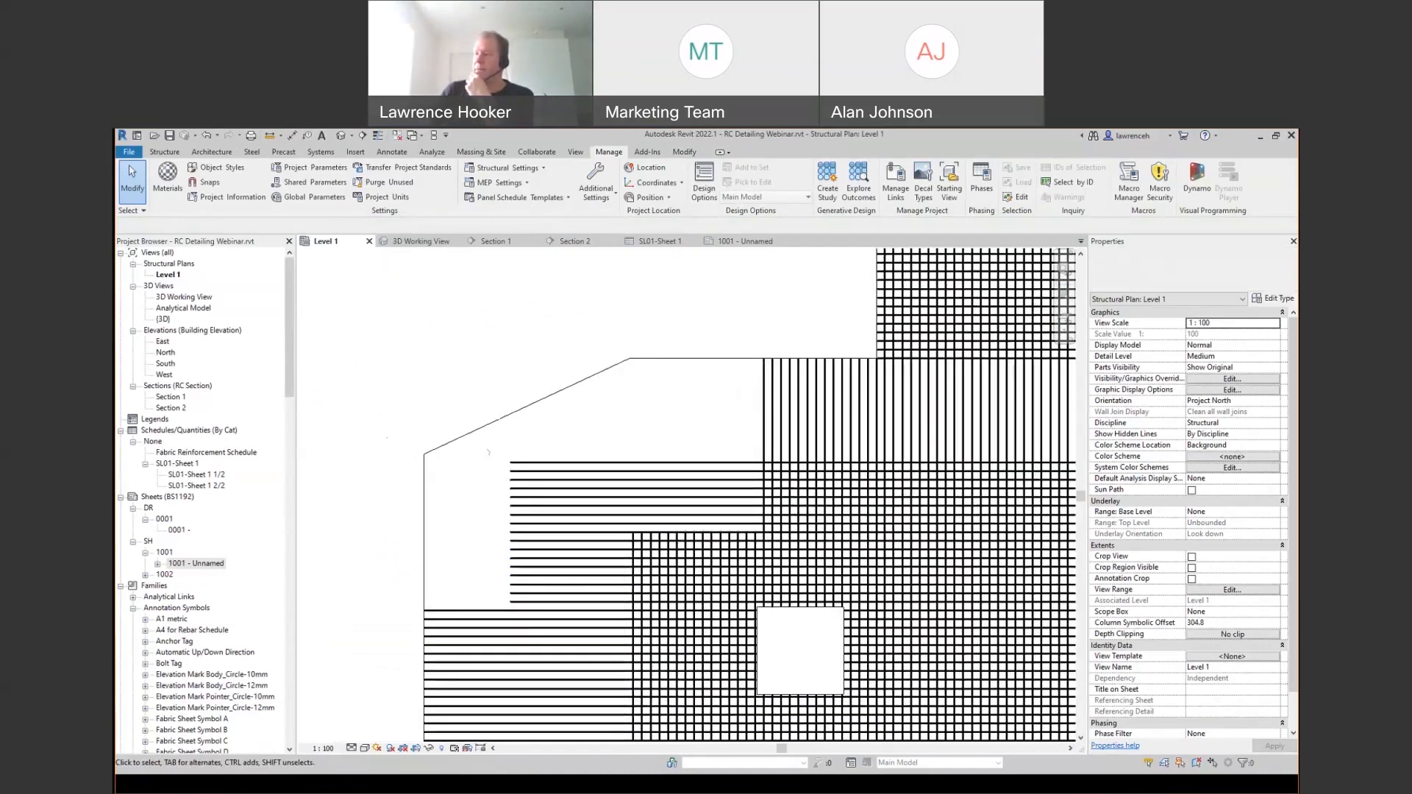
pyautogui.moveTo(704, 418)
pyautogui.mouseDown(button='middle')
pyautogui.moveTo(670, 427)
pyautogui.moveTo(690, 427)
pyautogui.mouseUp(button='middle')
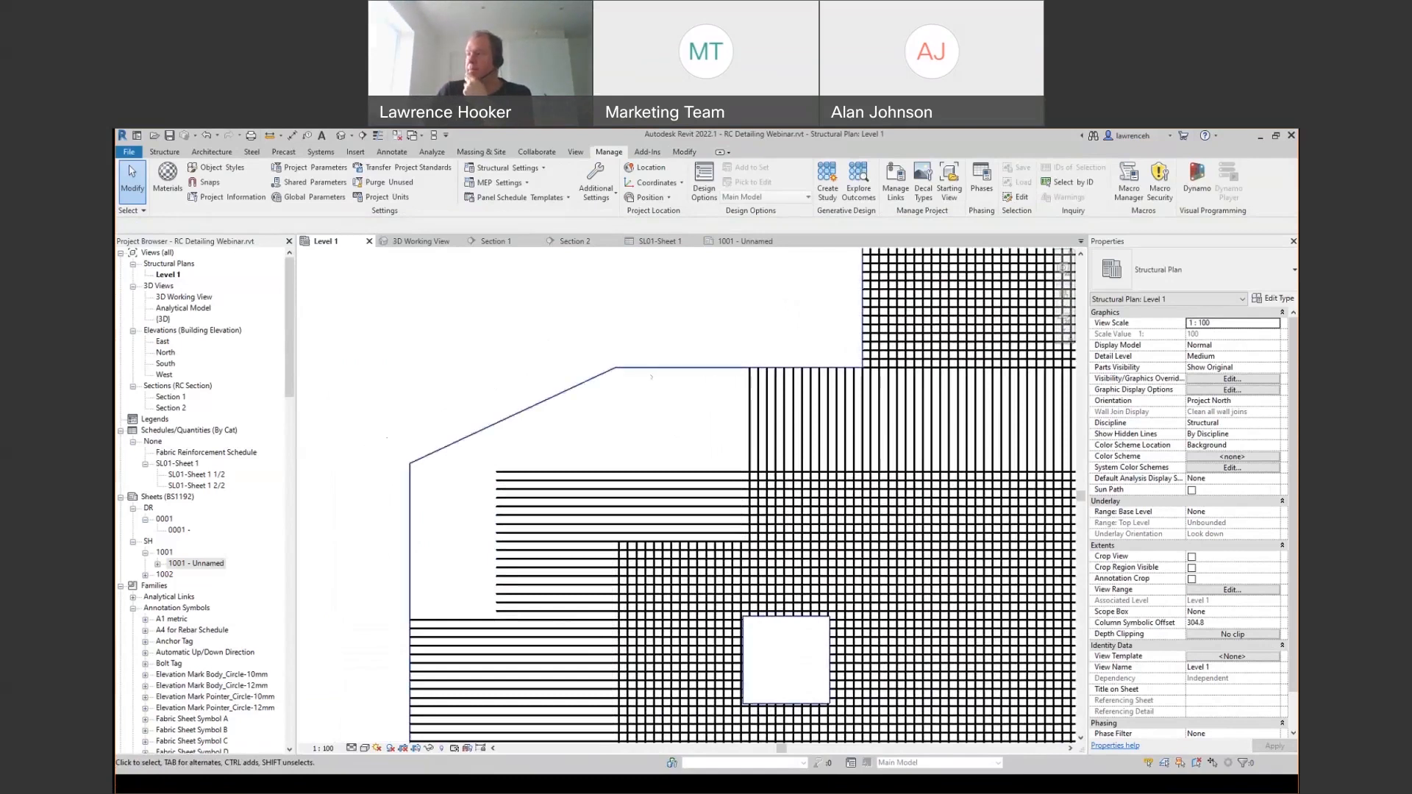
pyautogui.click(646, 367)
pyautogui.click(838, 190)
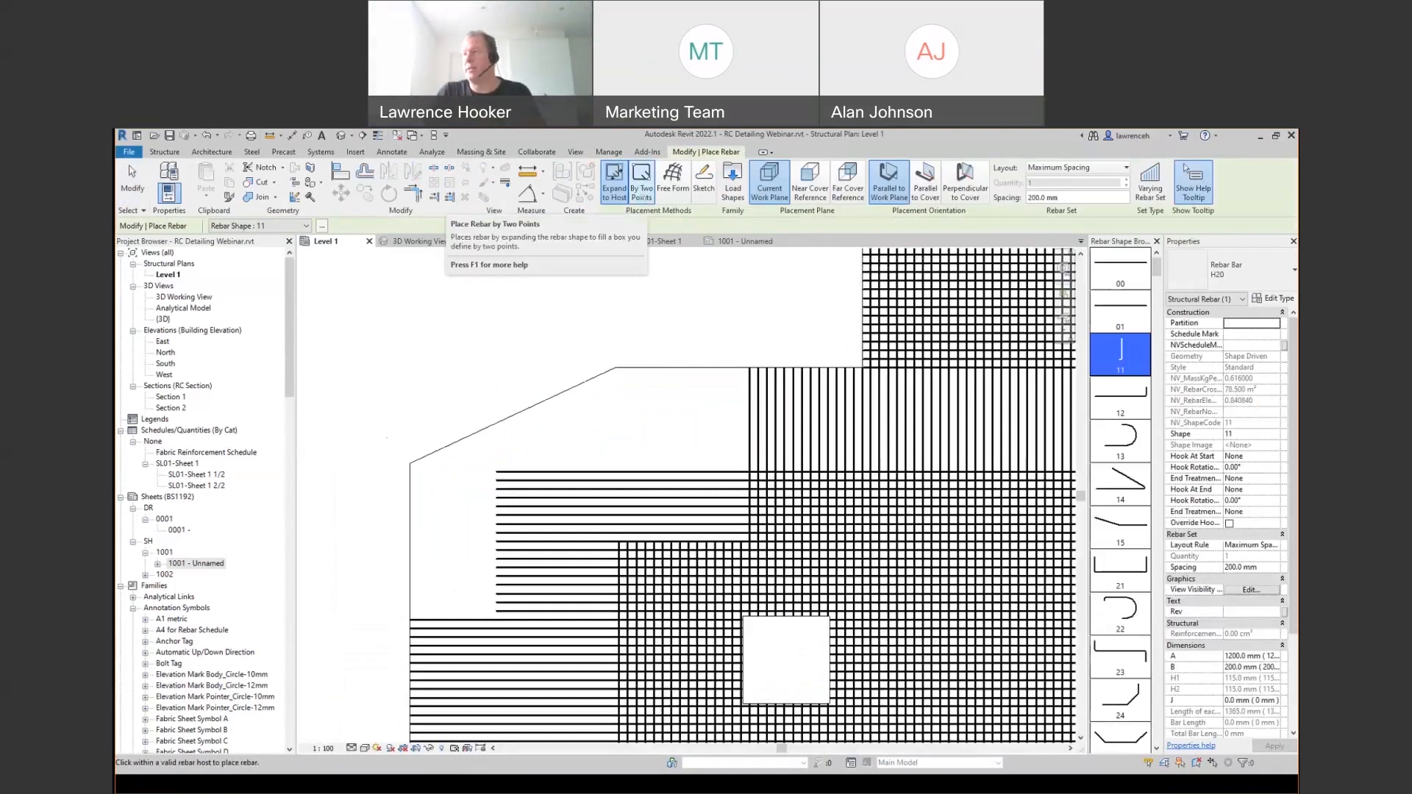
pyautogui.click(641, 189)
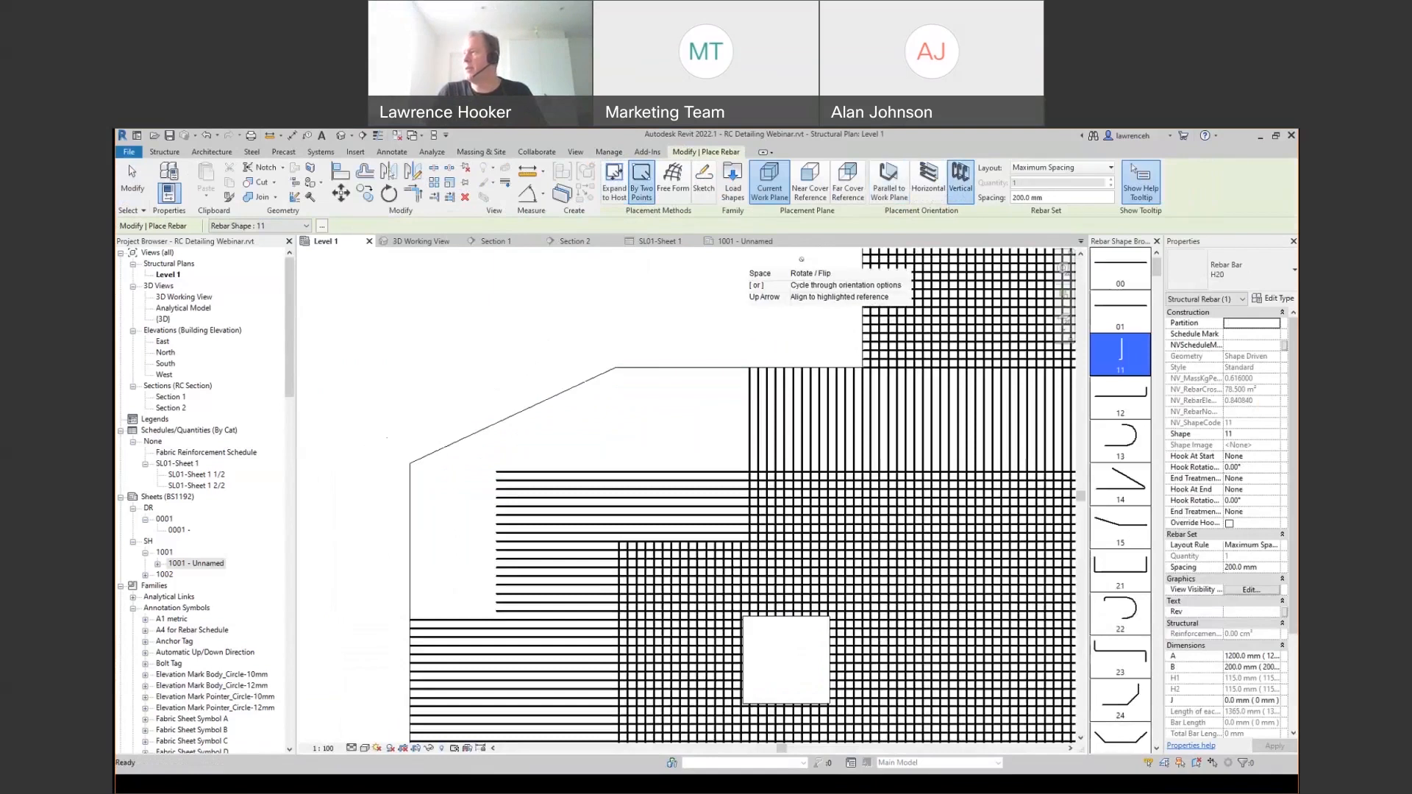
pyautogui.moveTo(802, 259); pyautogui.dragTo(781, 273, button='middle')
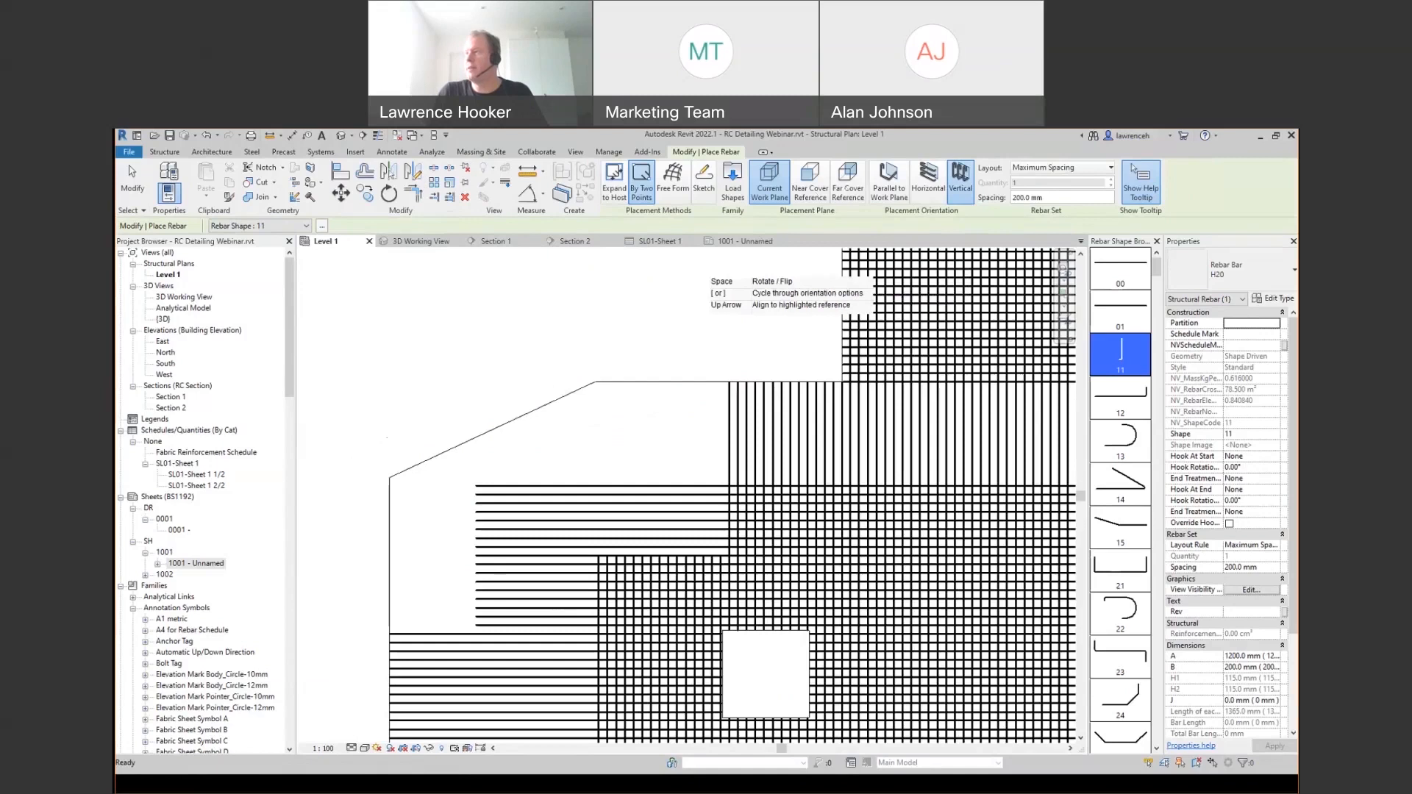
pyautogui.click(847, 186)
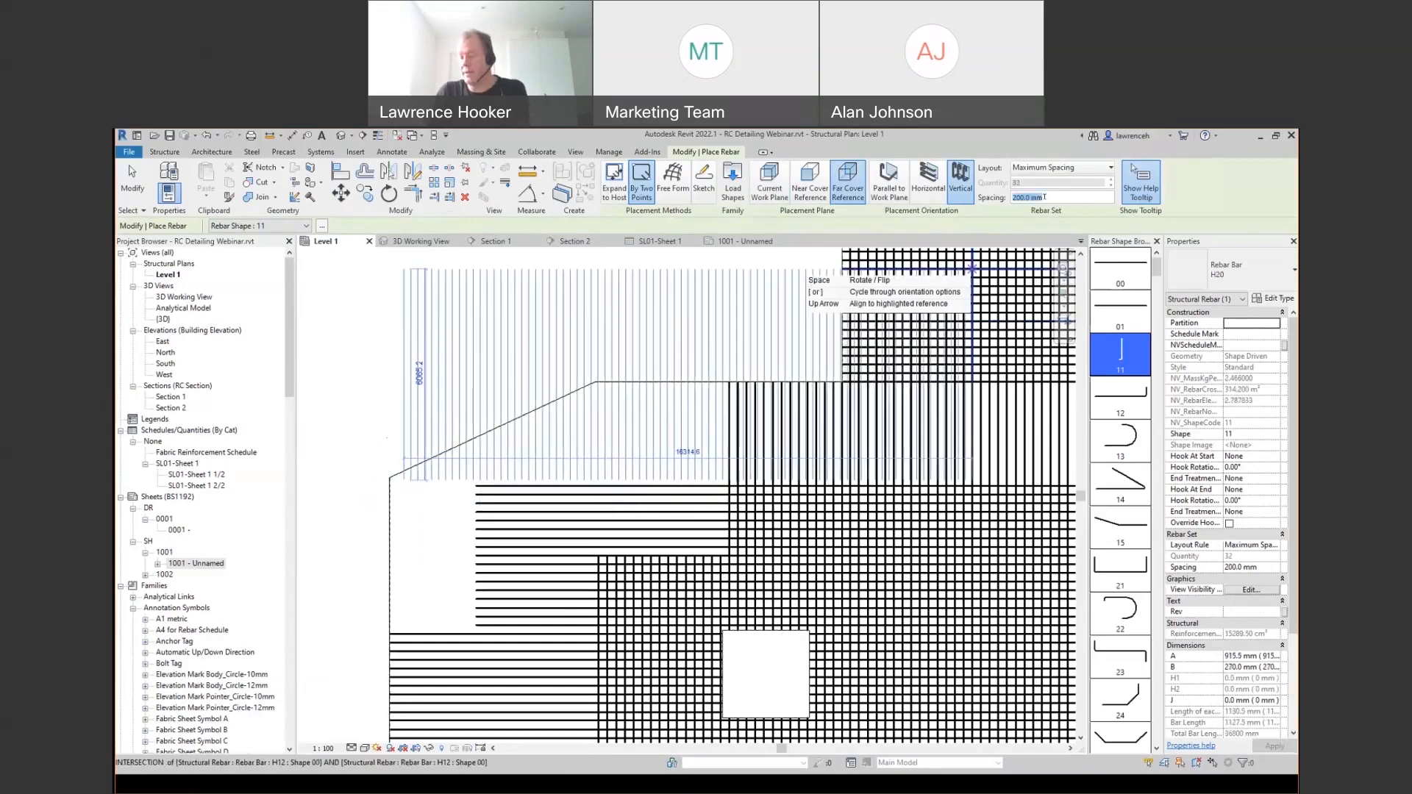
pyautogui.write('250')
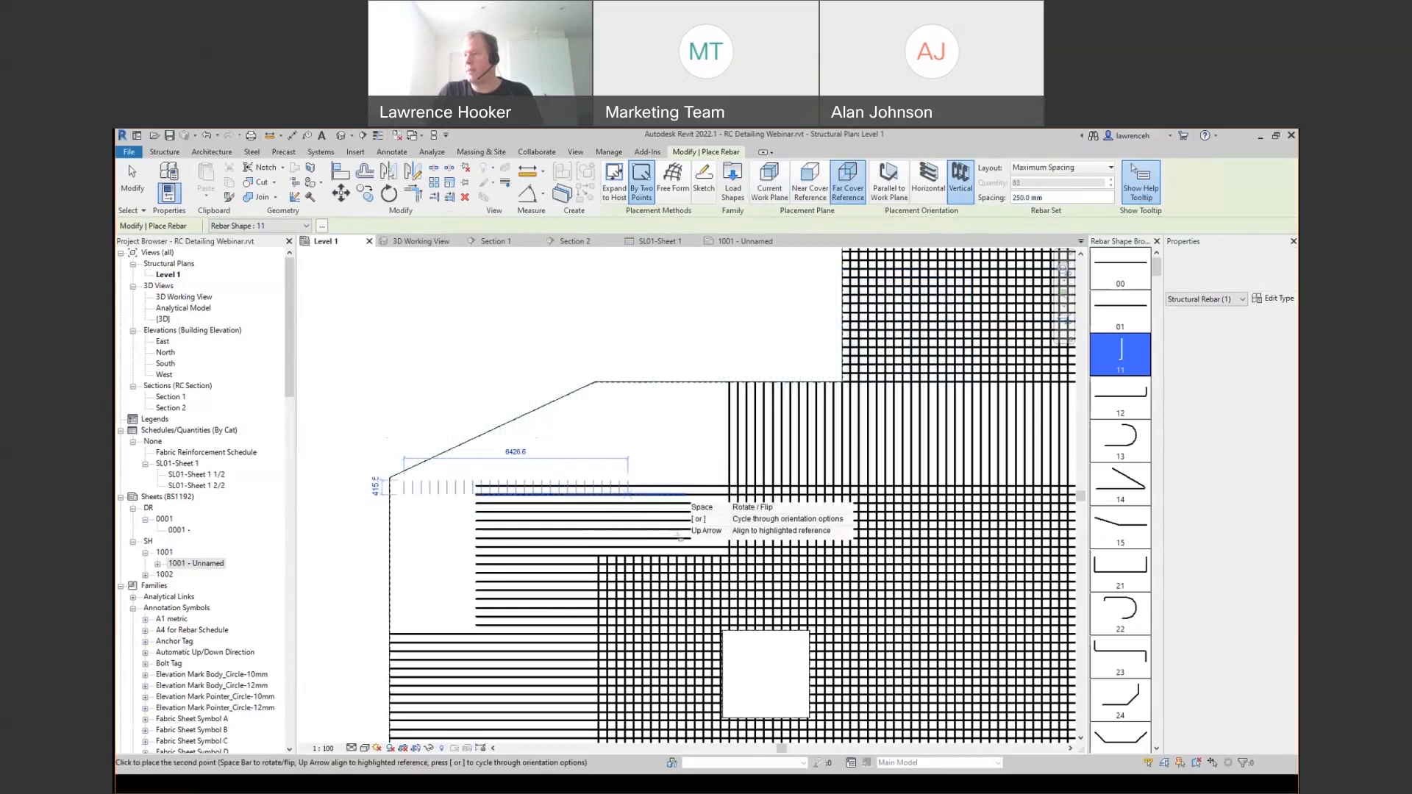
pyautogui.click(593, 554)
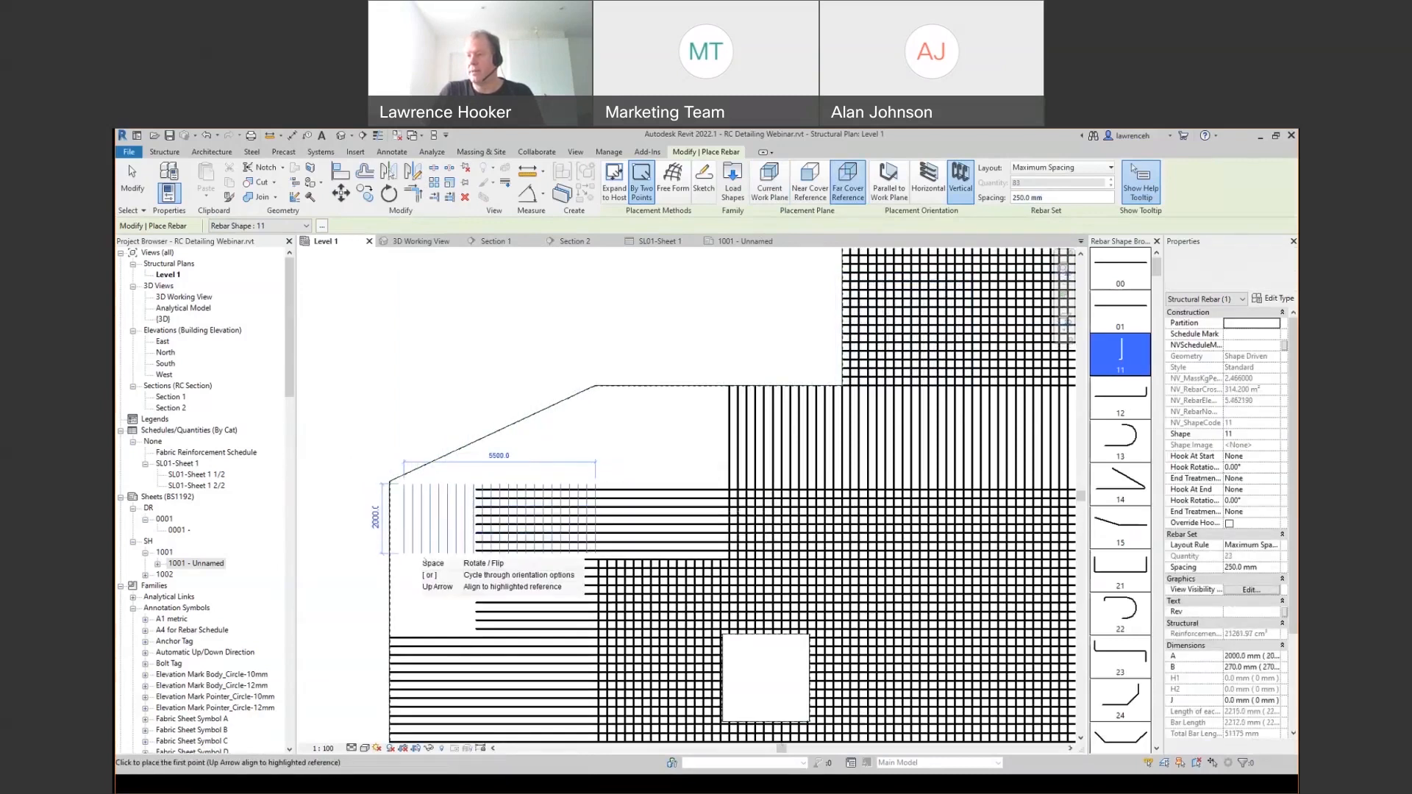
pyautogui.press('Escape')
# - Fit the new shape 11 set between the slab's left edge and the slope's upper corner, and make it a varying rebar set following the slope
pyautogui.click(404, 526)
pyautogui.scroll(2, 397, 527)
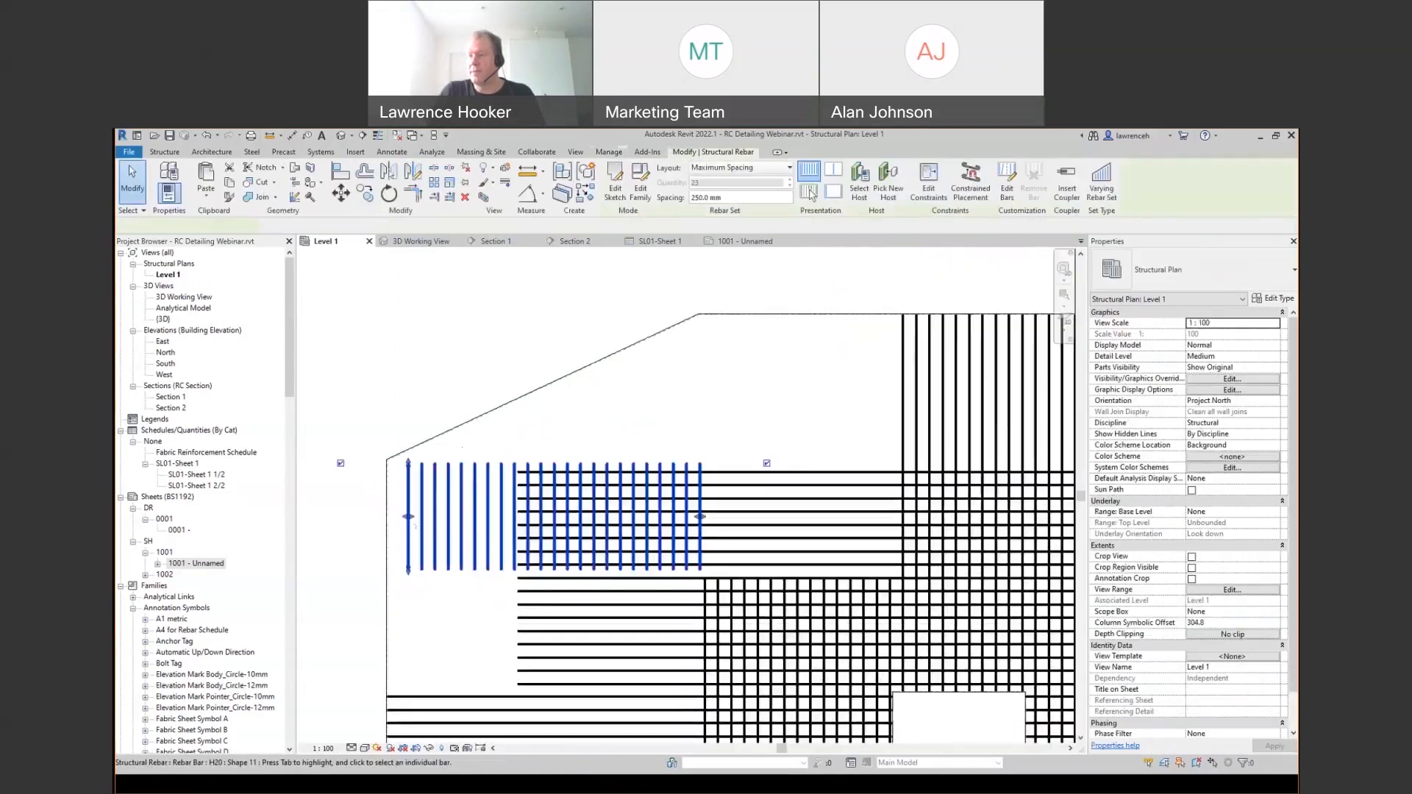
pyautogui.moveTo(408, 517); pyautogui.dragTo(387, 517)
pyautogui.moveTo(700, 522)
pyautogui.mouseDown()
pyautogui.moveTo(717, 521)
pyautogui.moveTo(691, 521)
pyautogui.mouseUp()
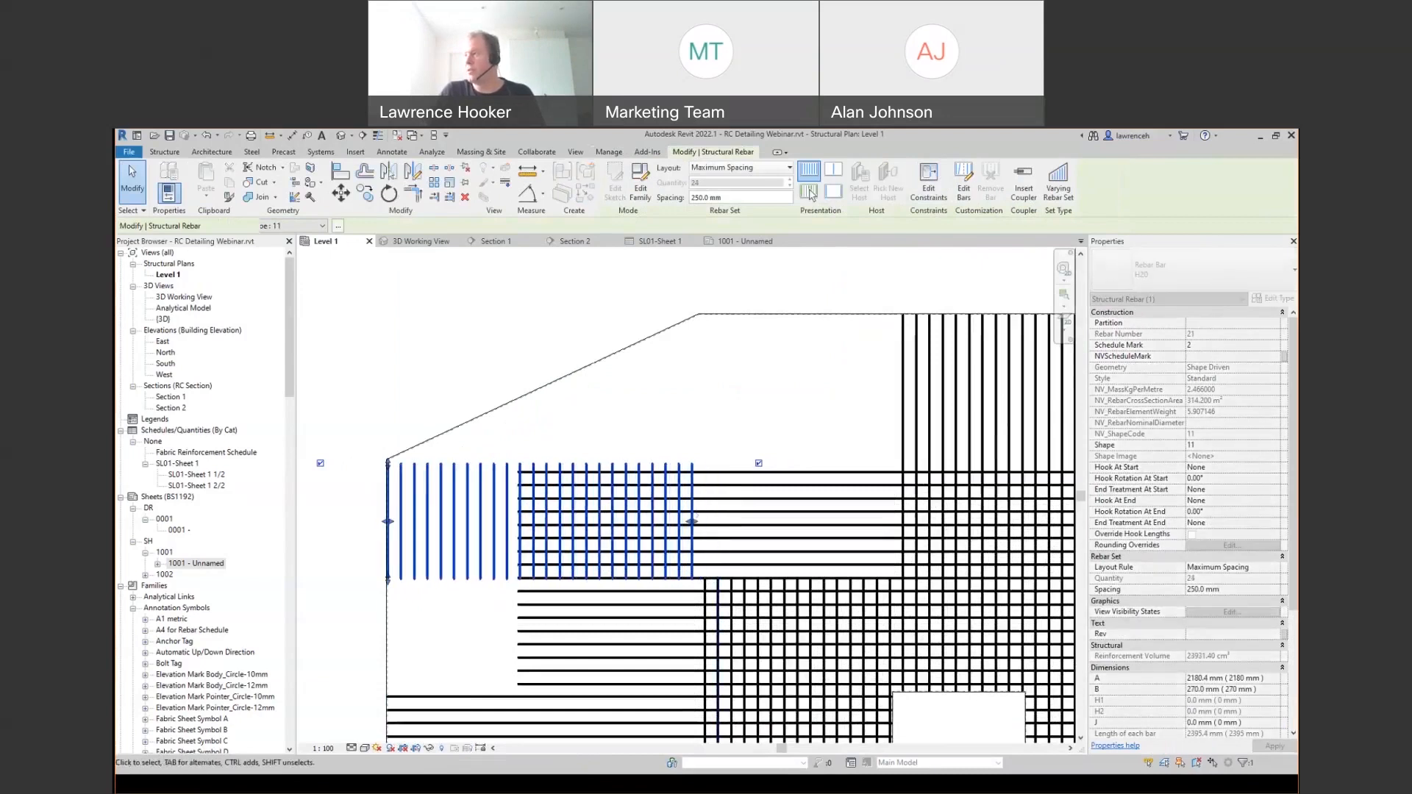
pyautogui.scroll(-2, 720, 401)
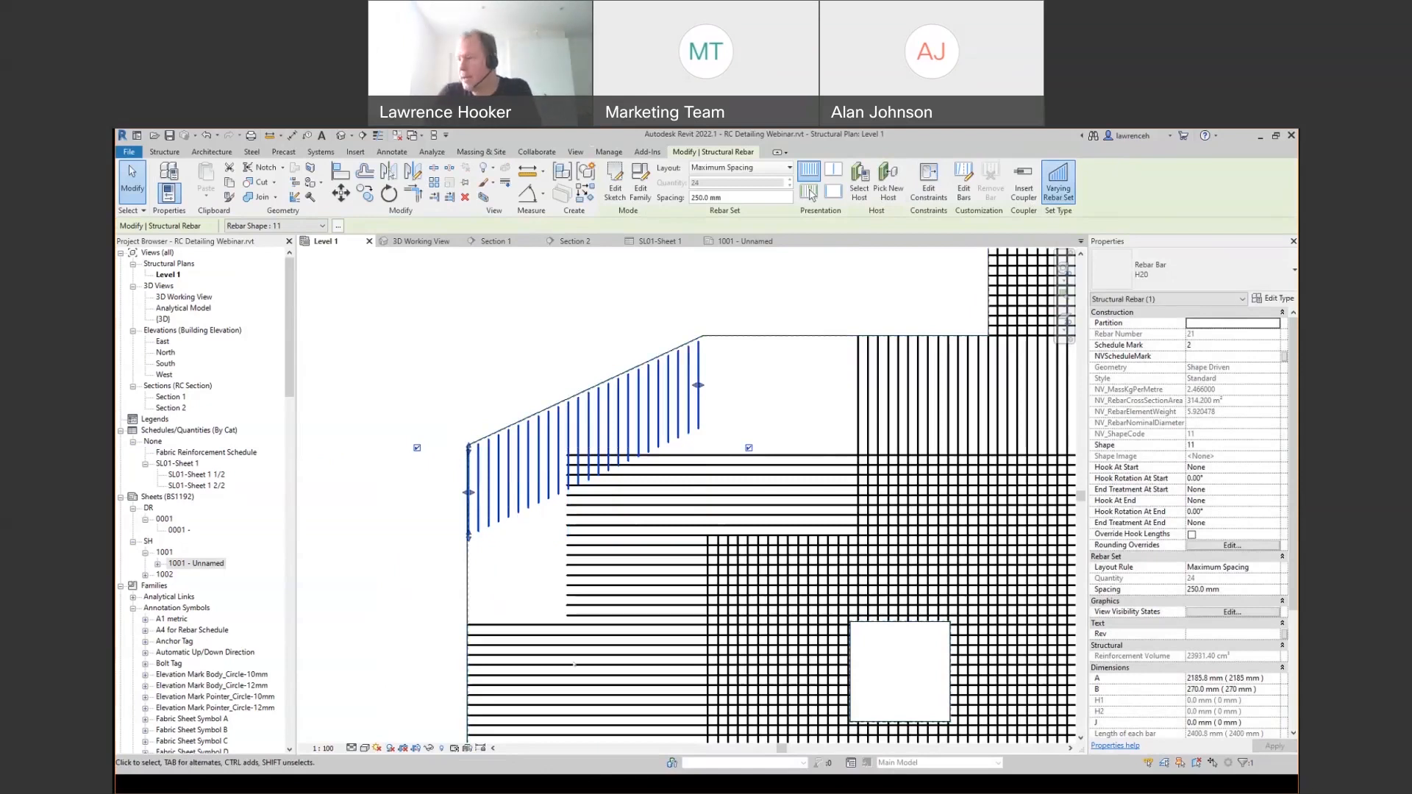
# - Adjust the lower ends of the varying bars to a common horizontal line that overlaps the adjoining horizontal bars
pyautogui.moveTo(468, 538); pyautogui.dragTo(468, 550)
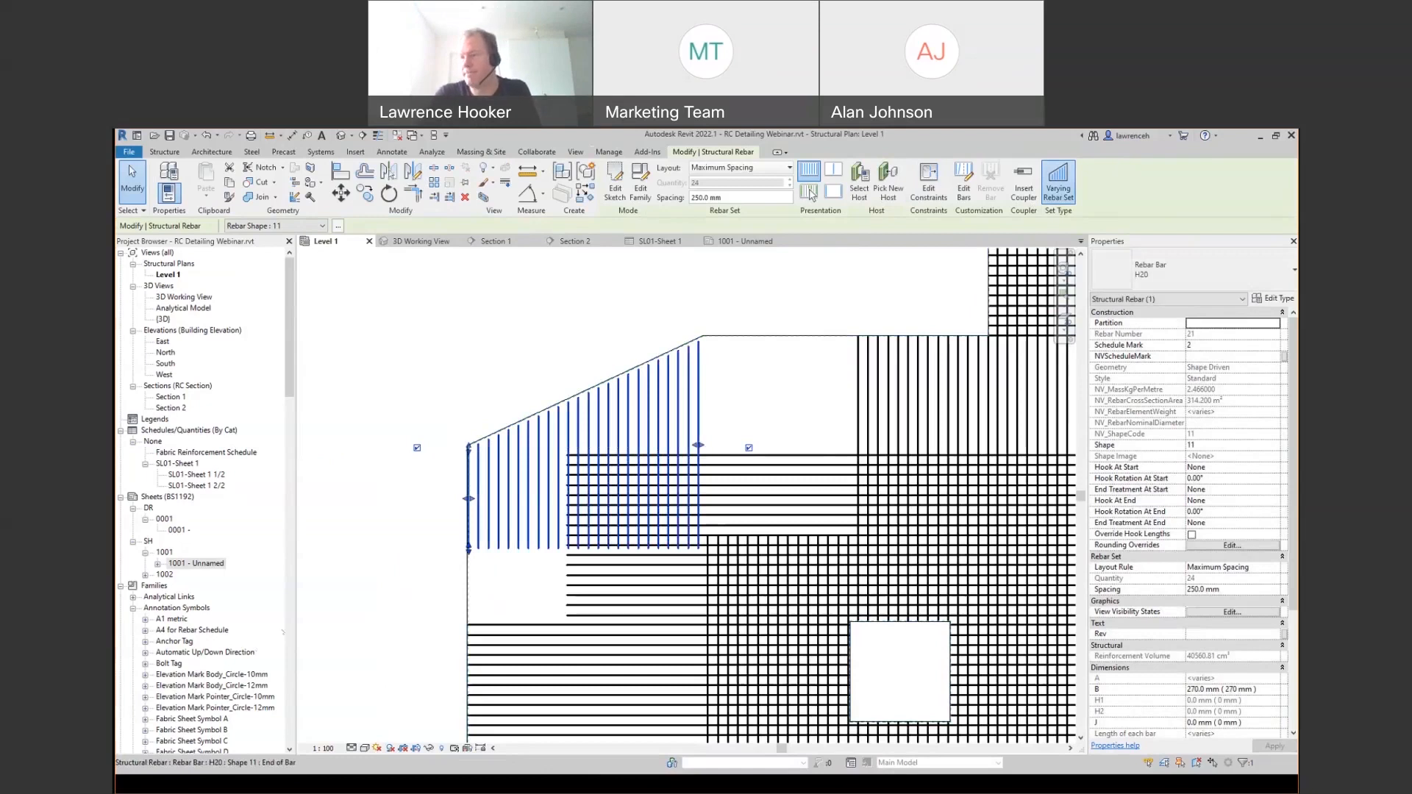
pyautogui.scroll(4, 434, 520)
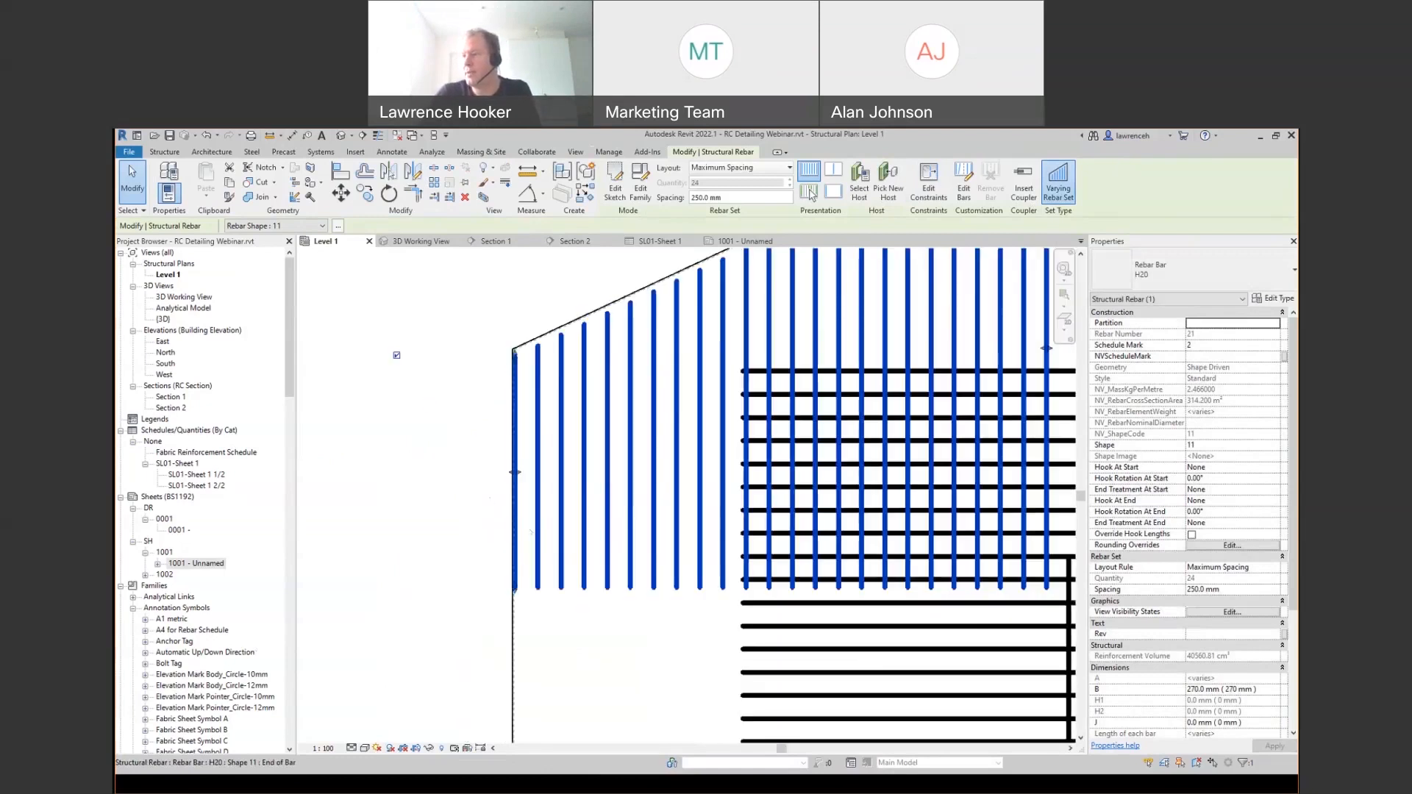
pyautogui.scroll(-2, 530, 532)
pyautogui.moveTo(518, 570); pyautogui.dragTo(517, 543)
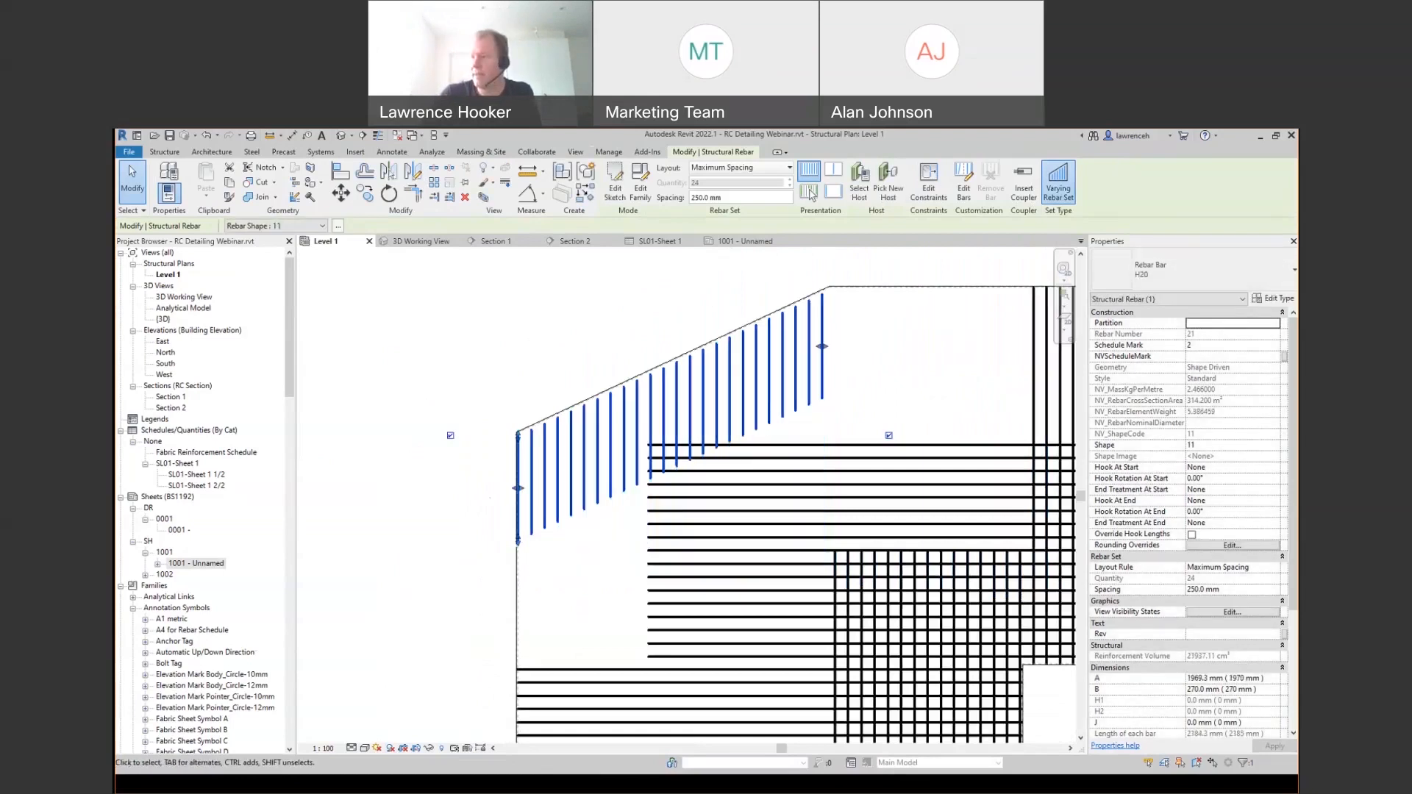
pyautogui.moveTo(517, 541); pyautogui.dragTo(515, 567)
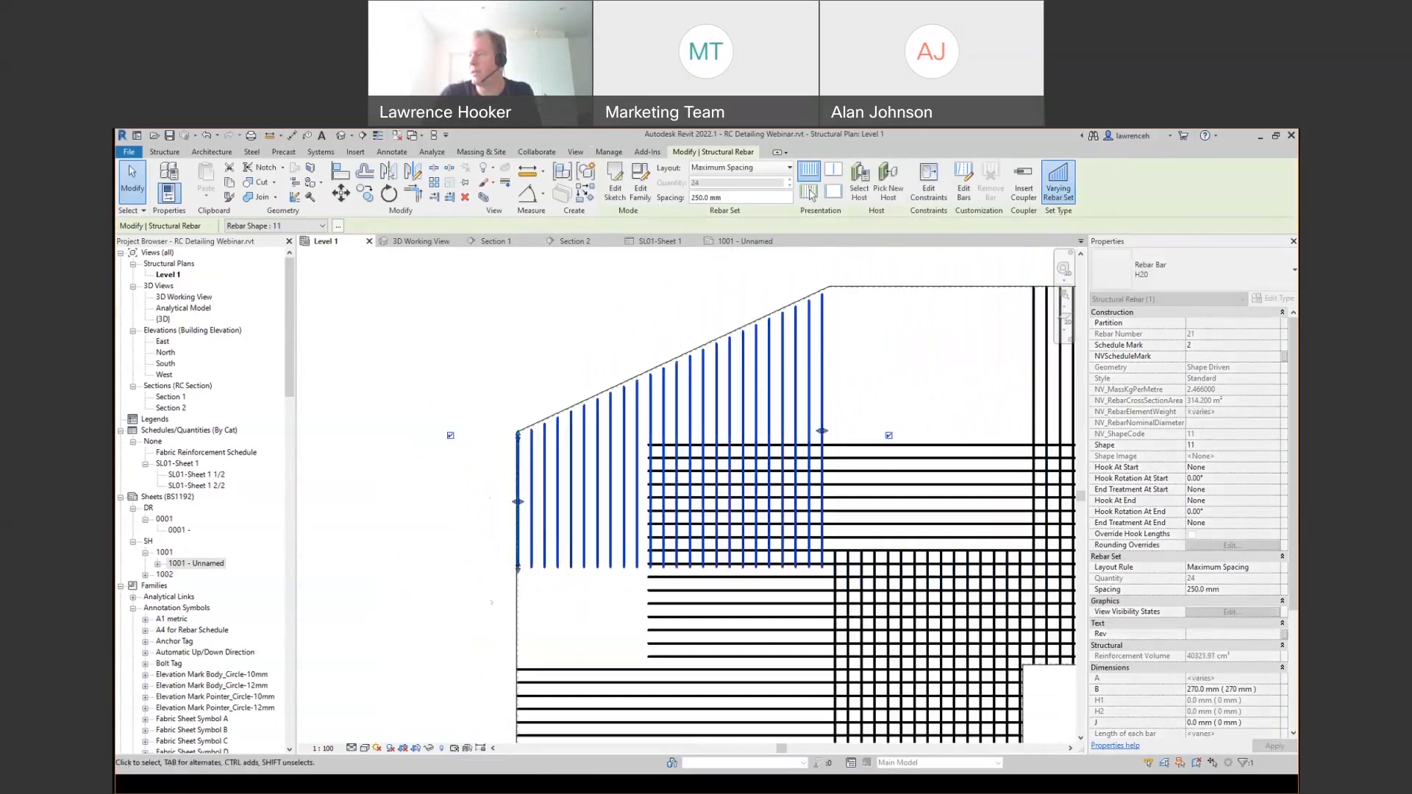
# - Fine-tune the extent of the varying bar set at the slab's left edge and at the slope's upper corner
pyautogui.scroll(2, 535, 509)
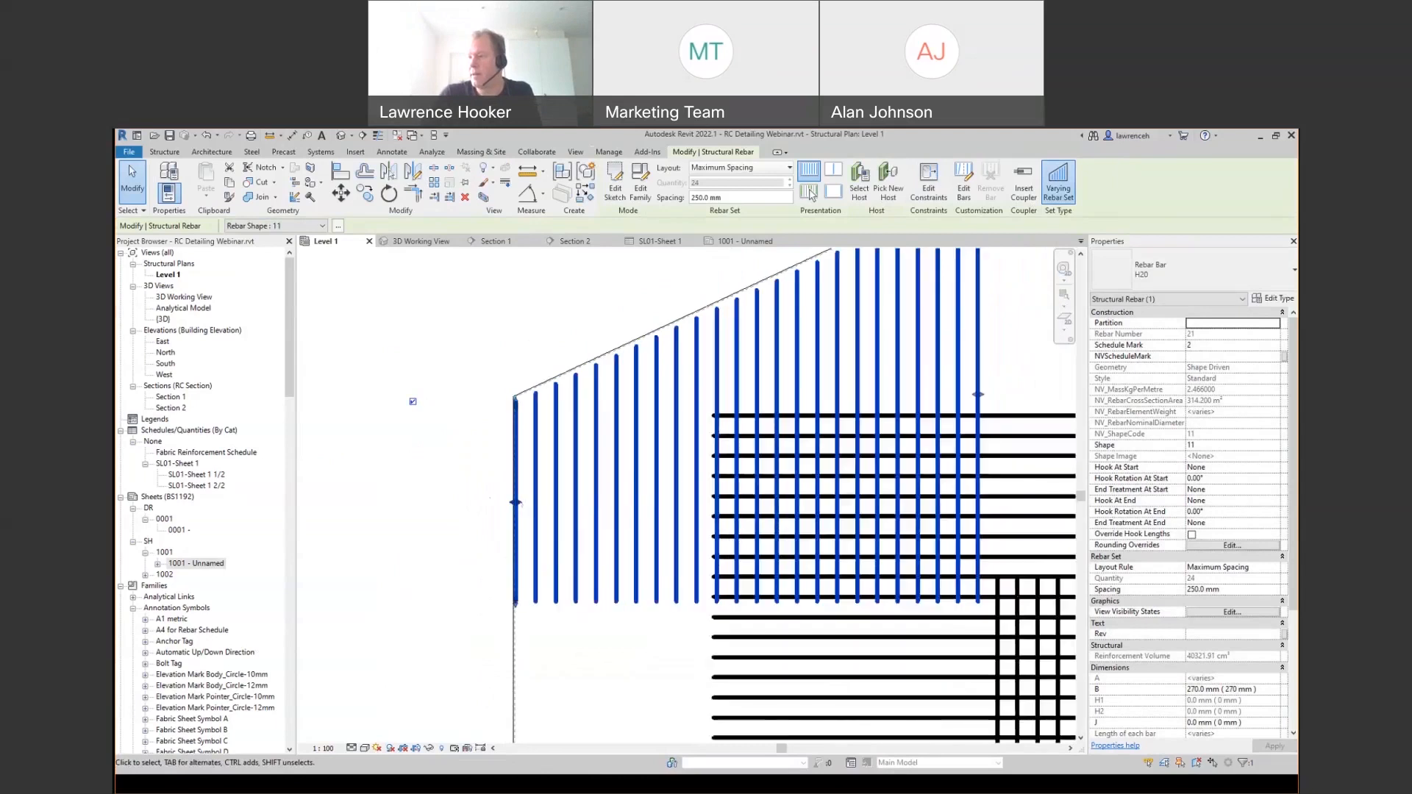
pyautogui.scroll(3, 530, 504)
pyautogui.moveTo(523, 499); pyautogui.dragTo(522, 499)
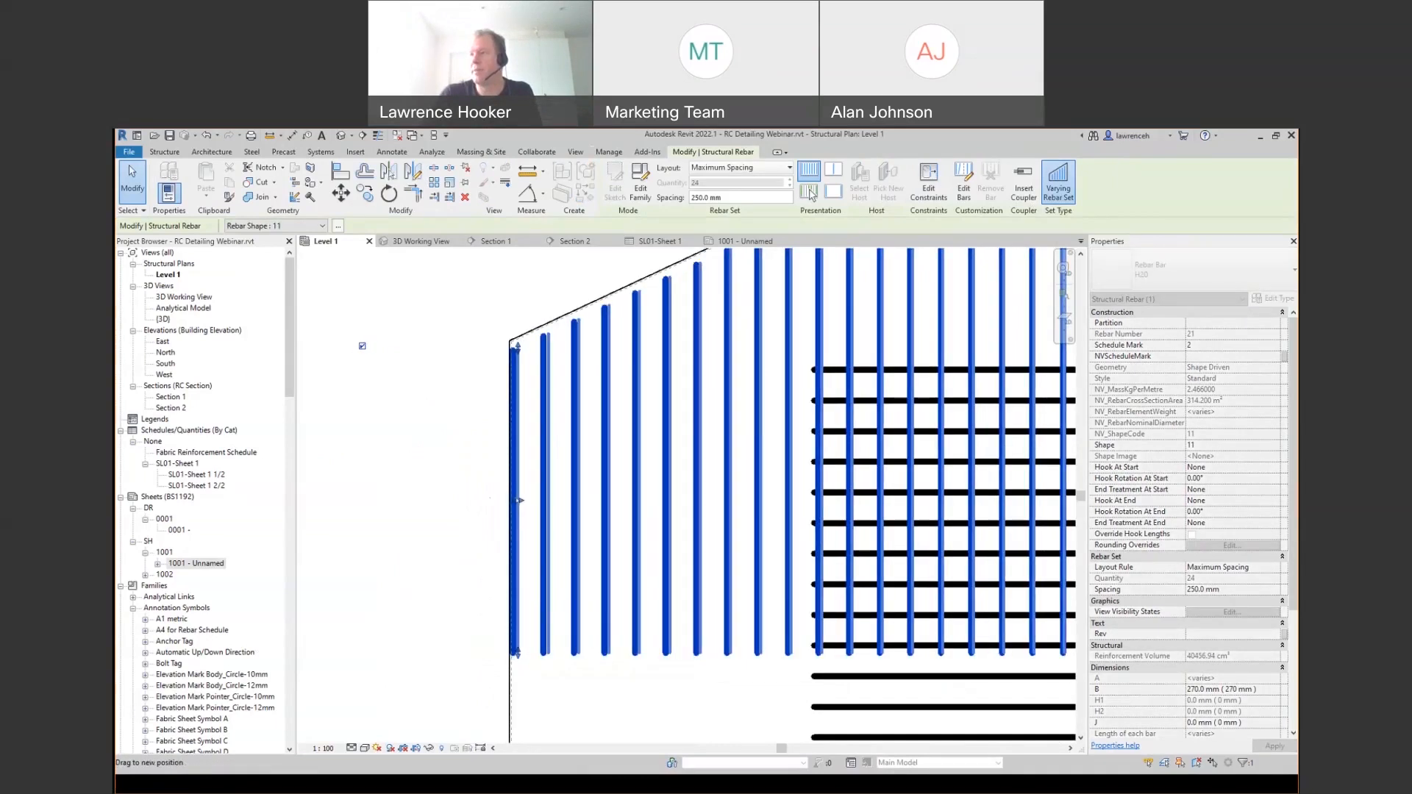
pyautogui.scroll(-2, 449, 530)
pyautogui.moveTo(662, 412); pyautogui.dragTo(502, 558, button='middle')
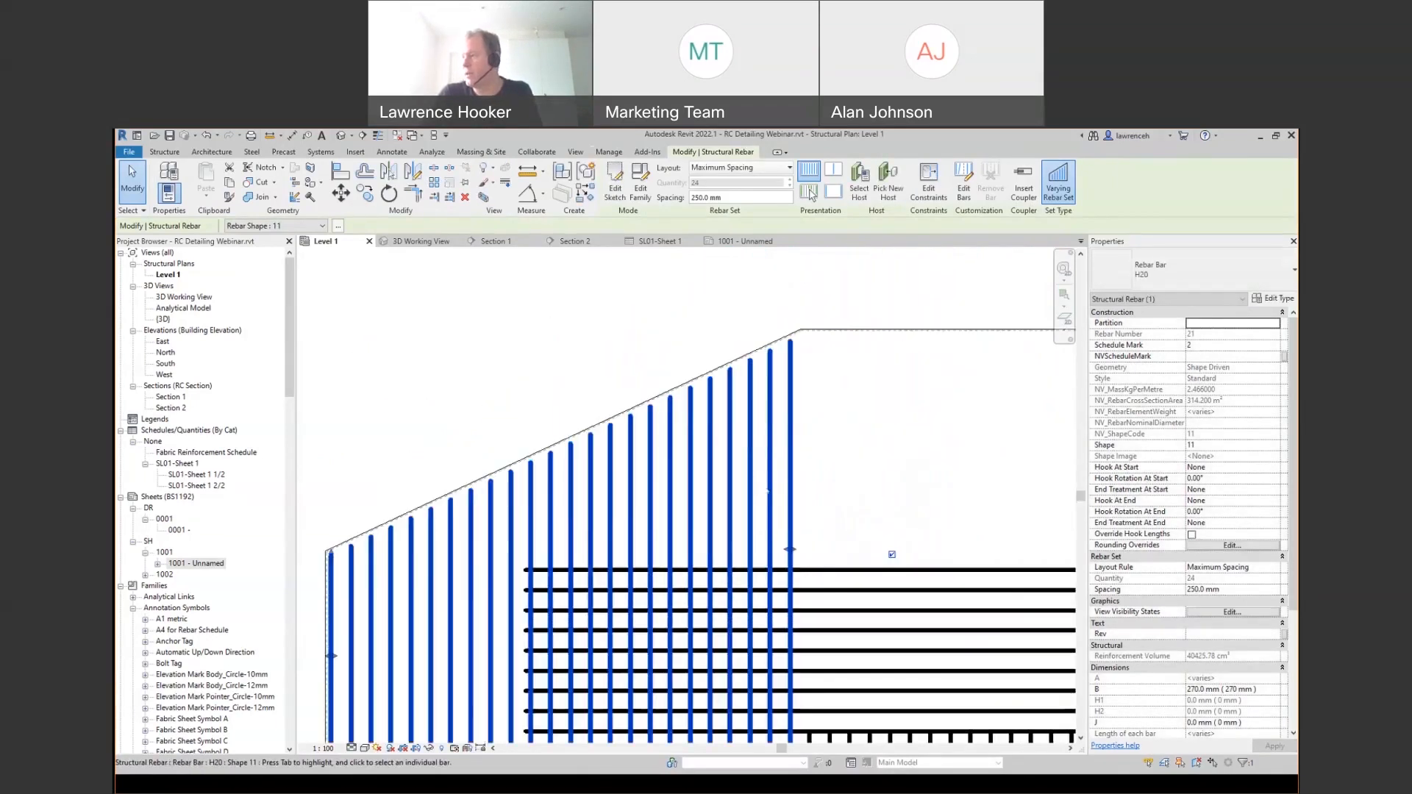
pyautogui.moveTo(791, 549); pyautogui.dragTo(794, 544)
pyautogui.press('Escape')
pyautogui.scroll(-2, 802, 475)
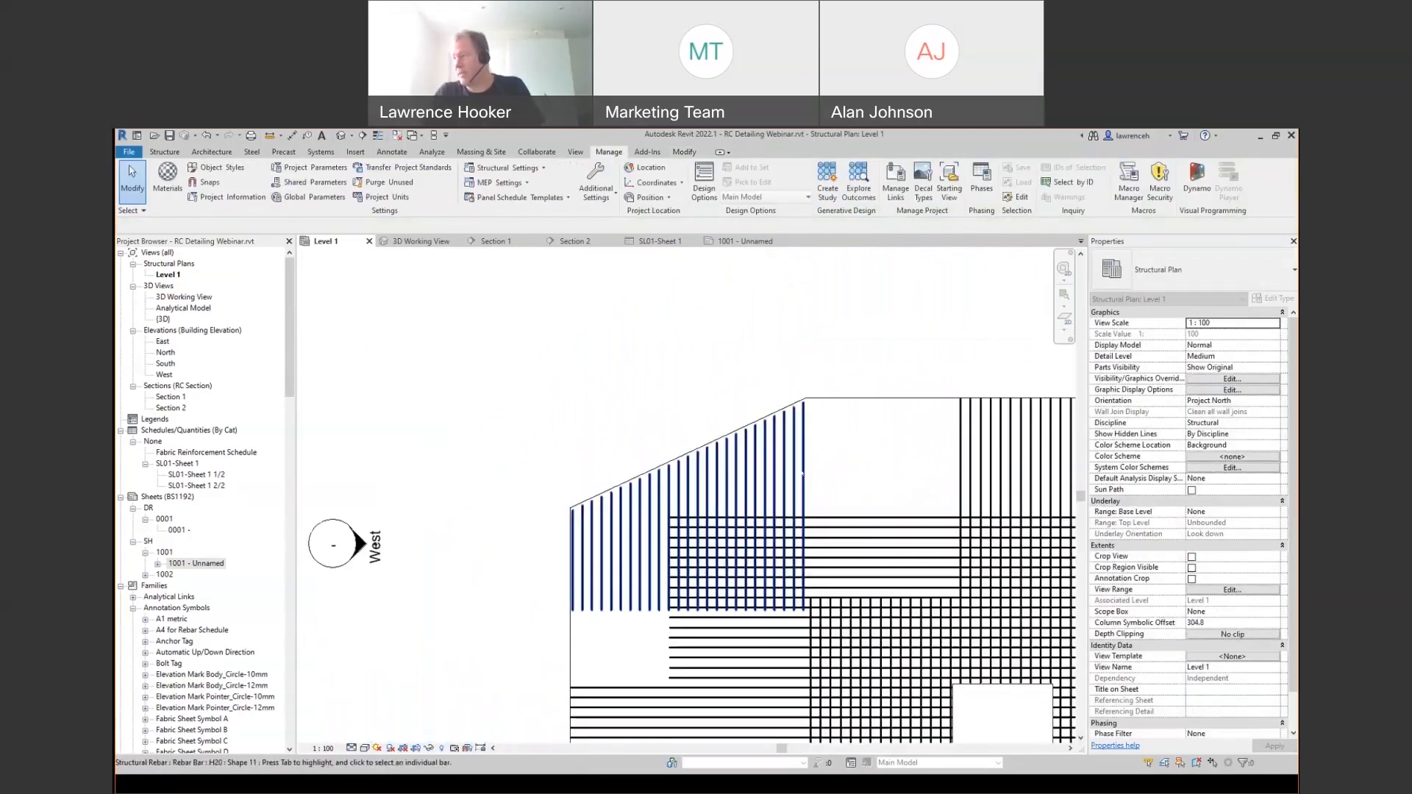
# - Create a short section across the slab's right edge near its lower corner and open the section view
pyautogui.scroll(-2, 803, 475)
pyautogui.moveTo(1030, 482); pyautogui.dragTo(742, 438, button='middle')
pyautogui.moveTo(964, 565); pyautogui.dragTo(926, 551, button='middle')
pyautogui.scroll(-1, 959, 547)
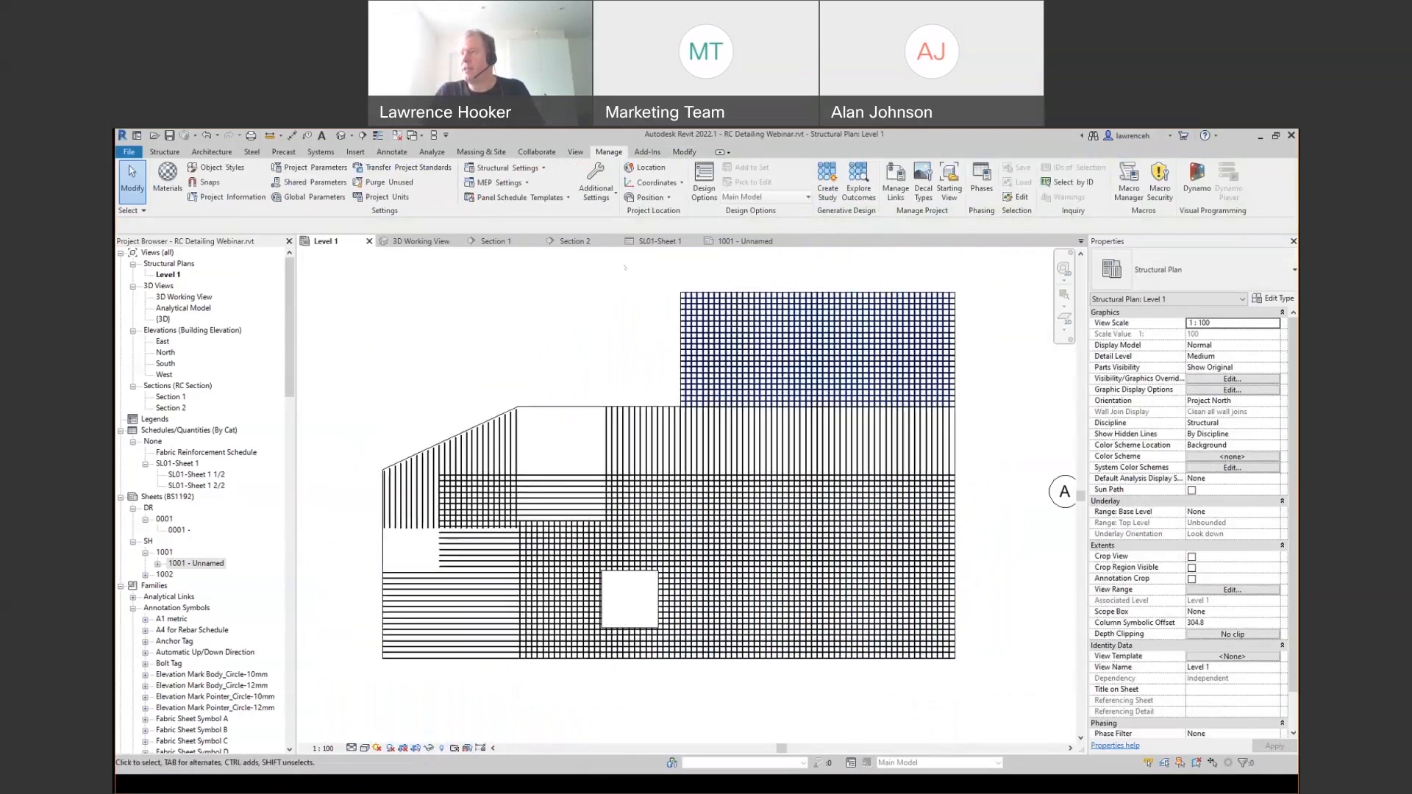
pyautogui.scroll(5, 976, 627)
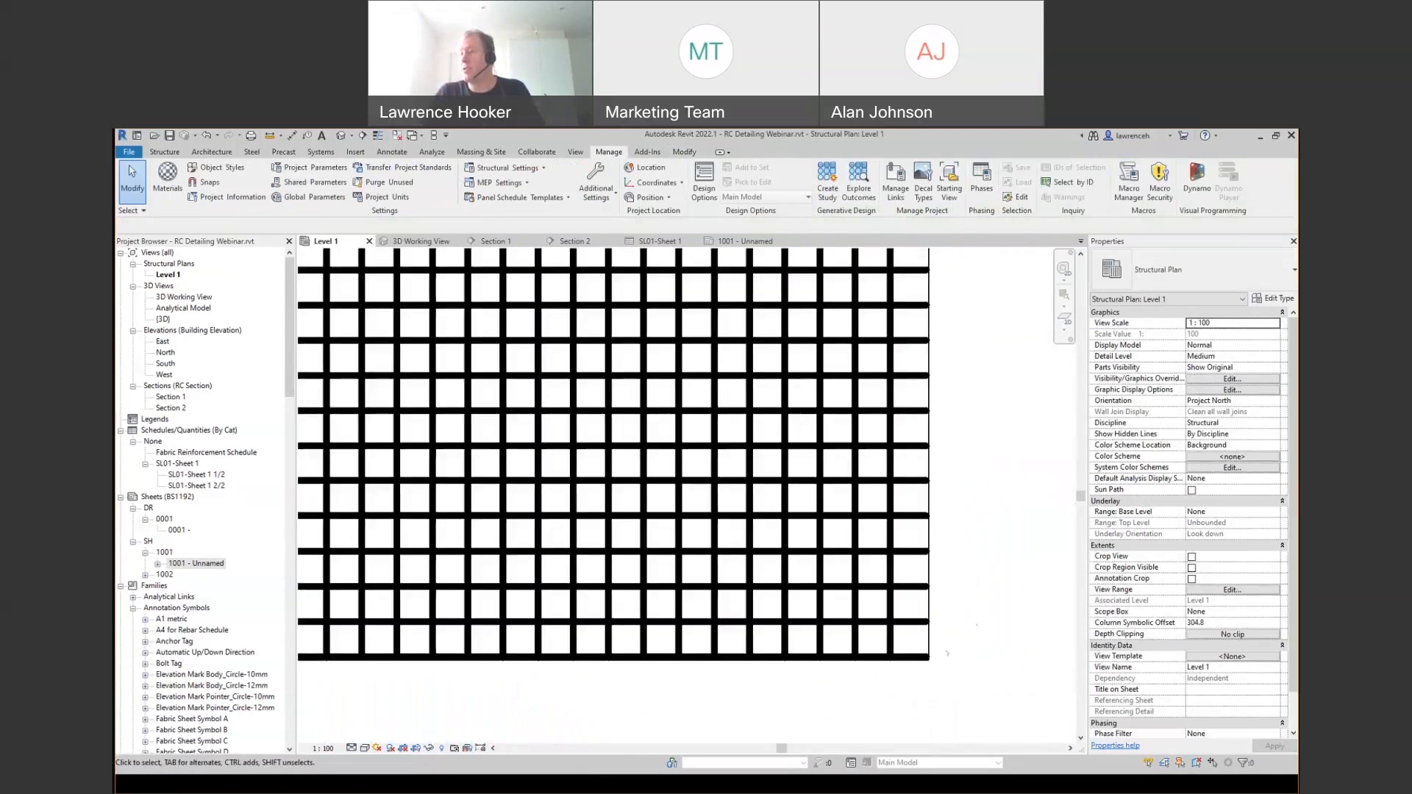
pyautogui.moveTo(947, 653); pyautogui.dragTo(943, 608, button='middle')
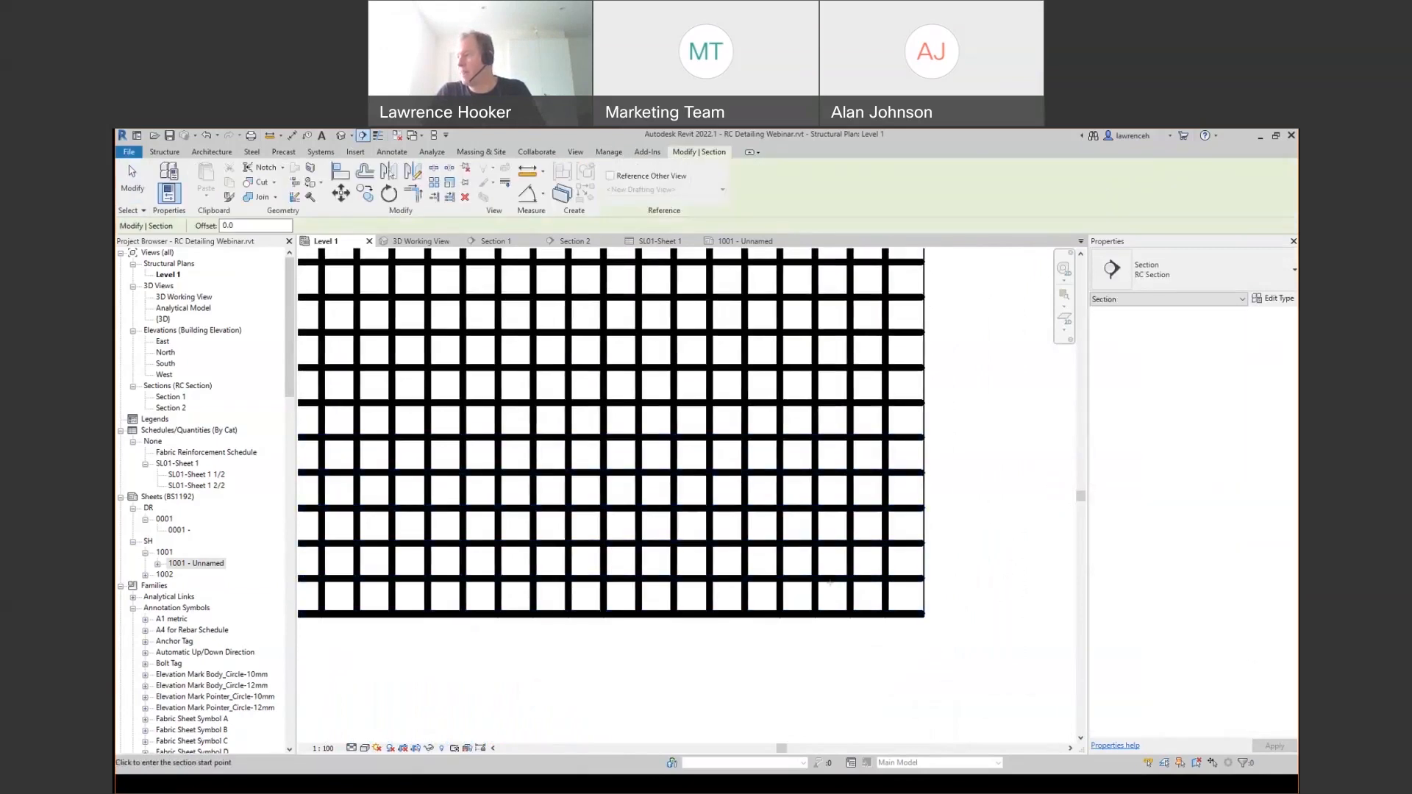
pyautogui.click(834, 586)
pyautogui.click(943, 586)
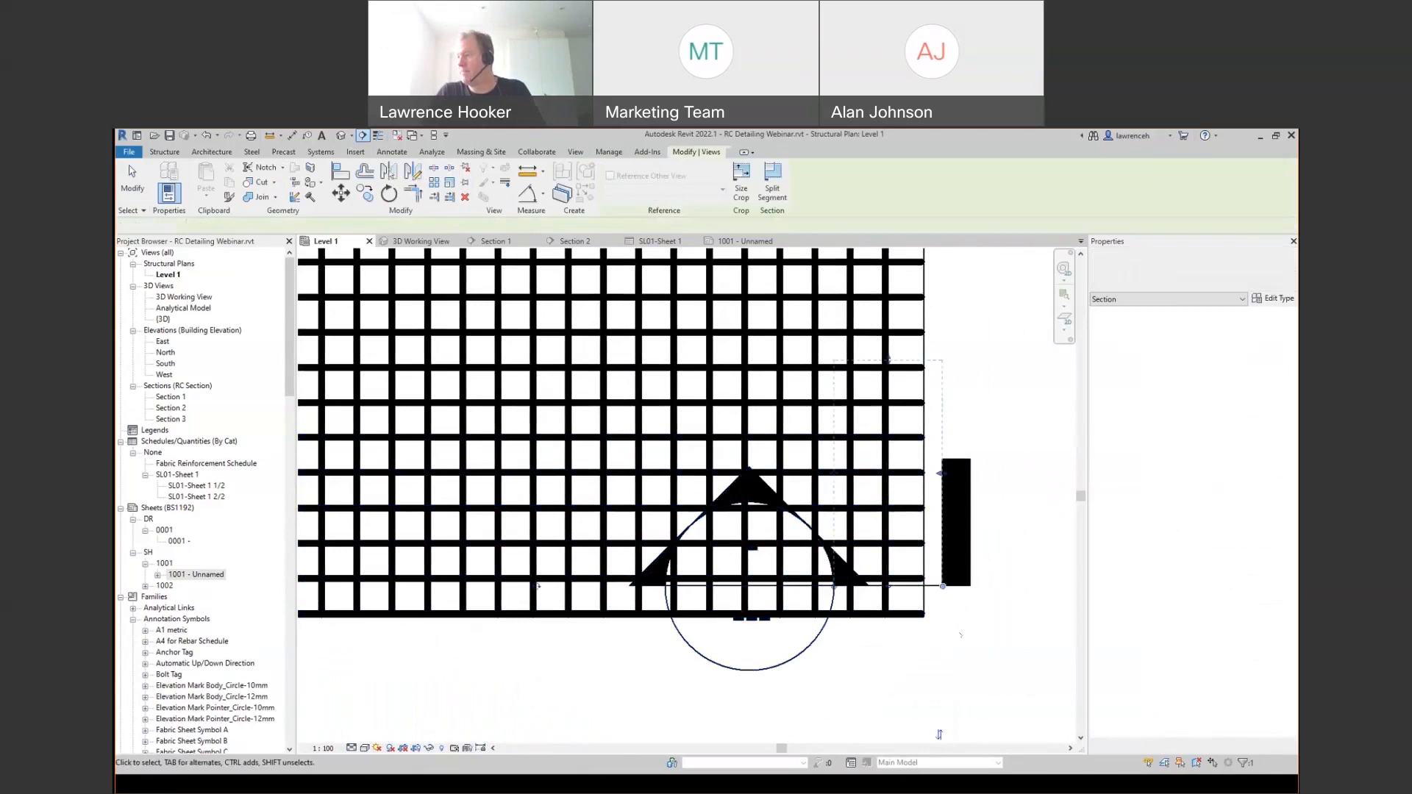
pyautogui.doubleClick(782, 497)
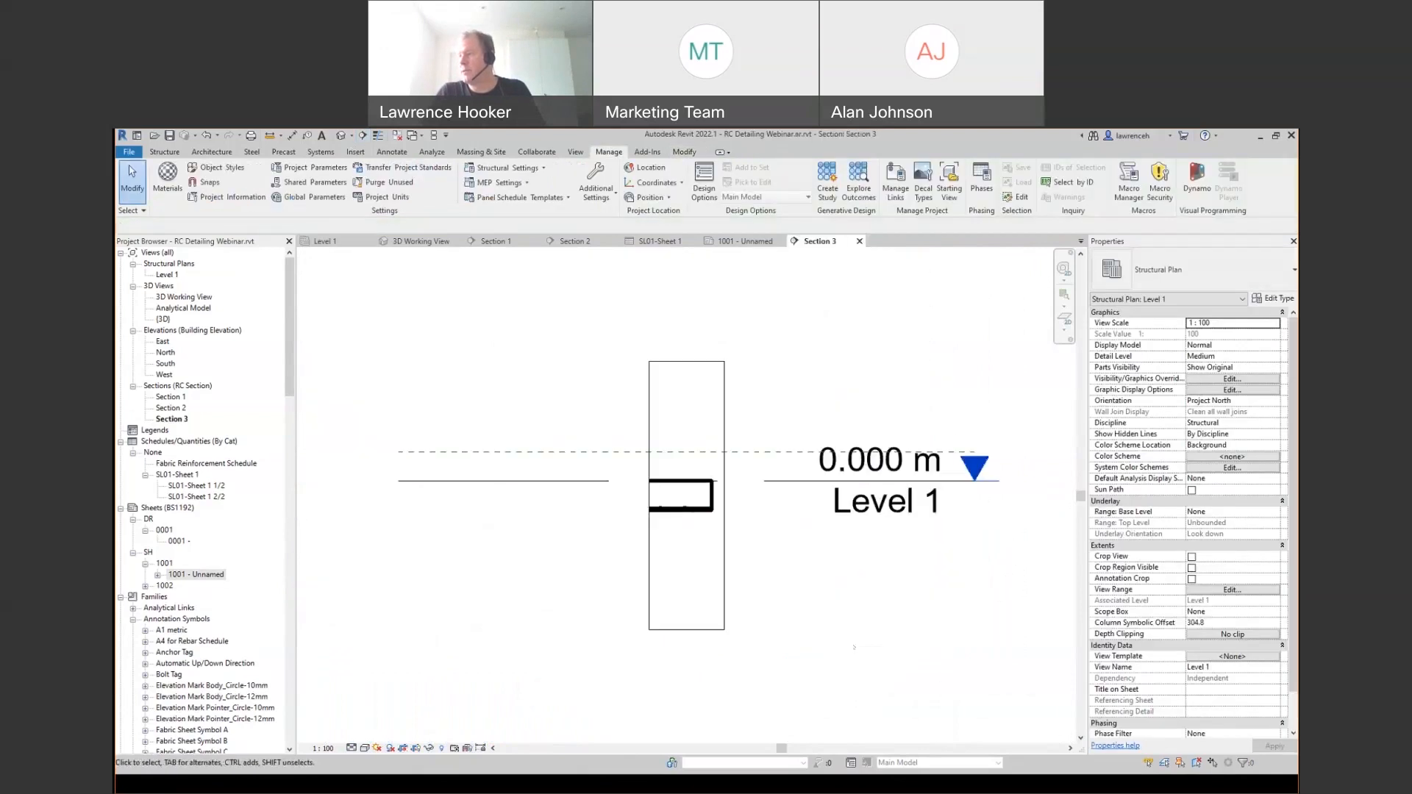
# - Set the new section's scale to 1:10 and widen its crop region further into the slab
pyautogui.click(323, 748)
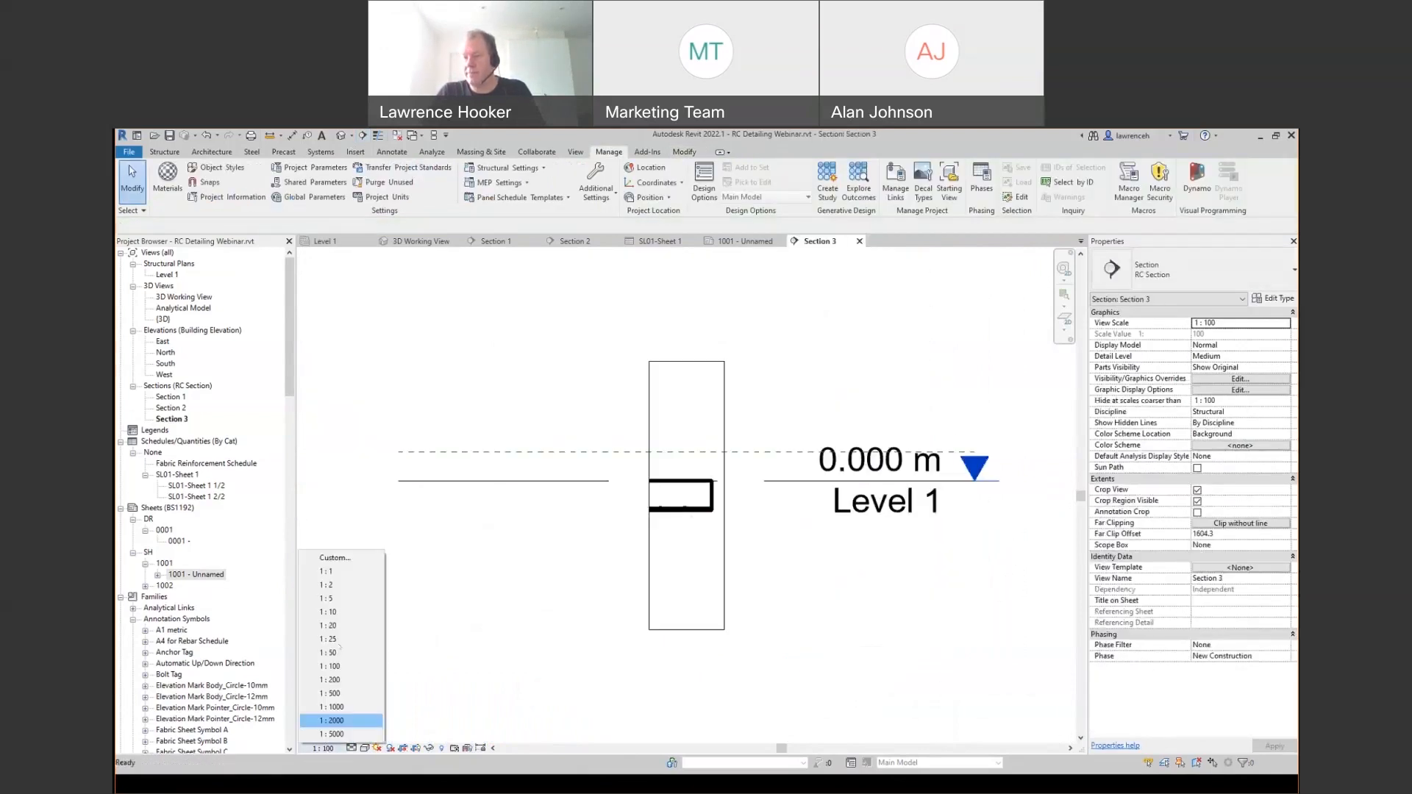
pyautogui.scroll(2, 715, 517)
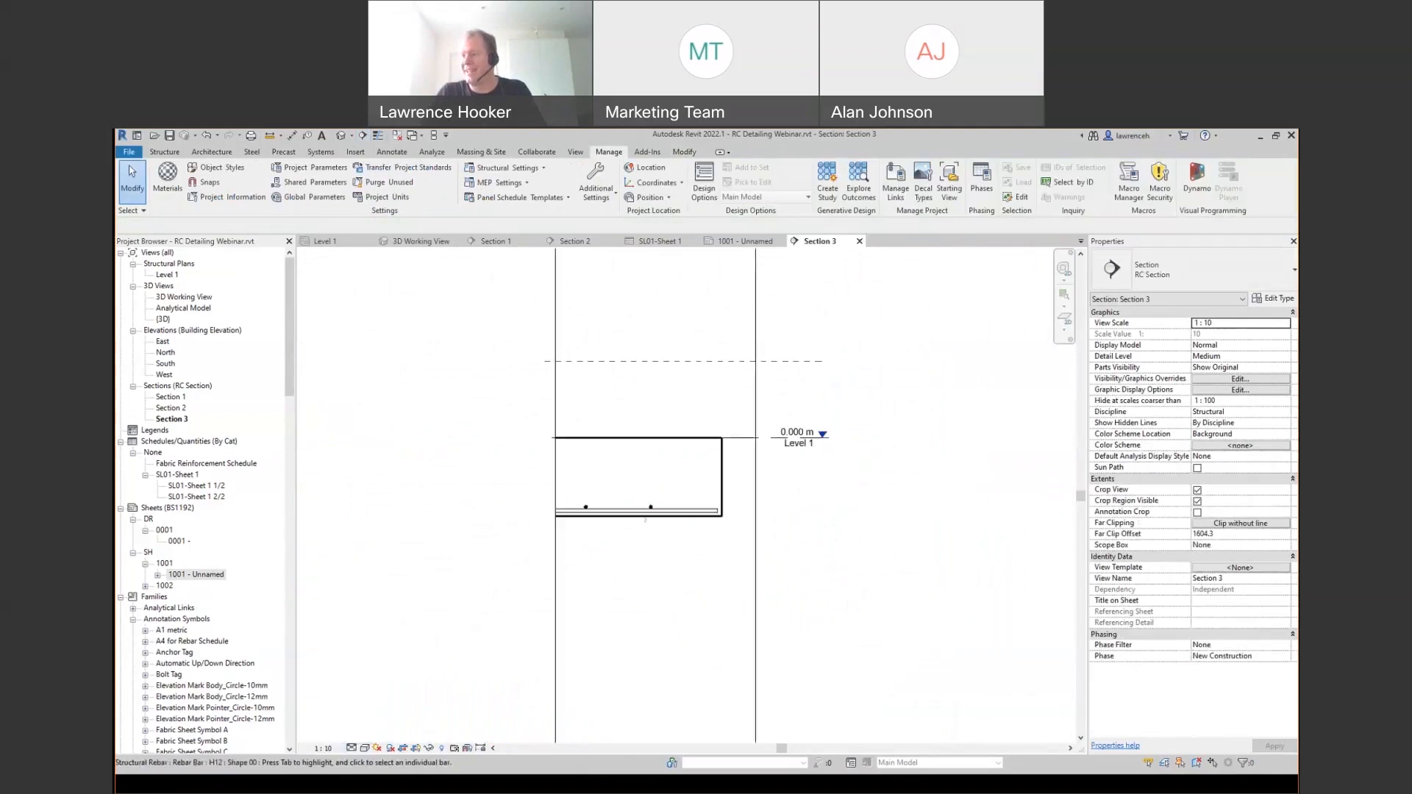
pyautogui.scroll(-3, 581, 557)
pyautogui.click(580, 557)
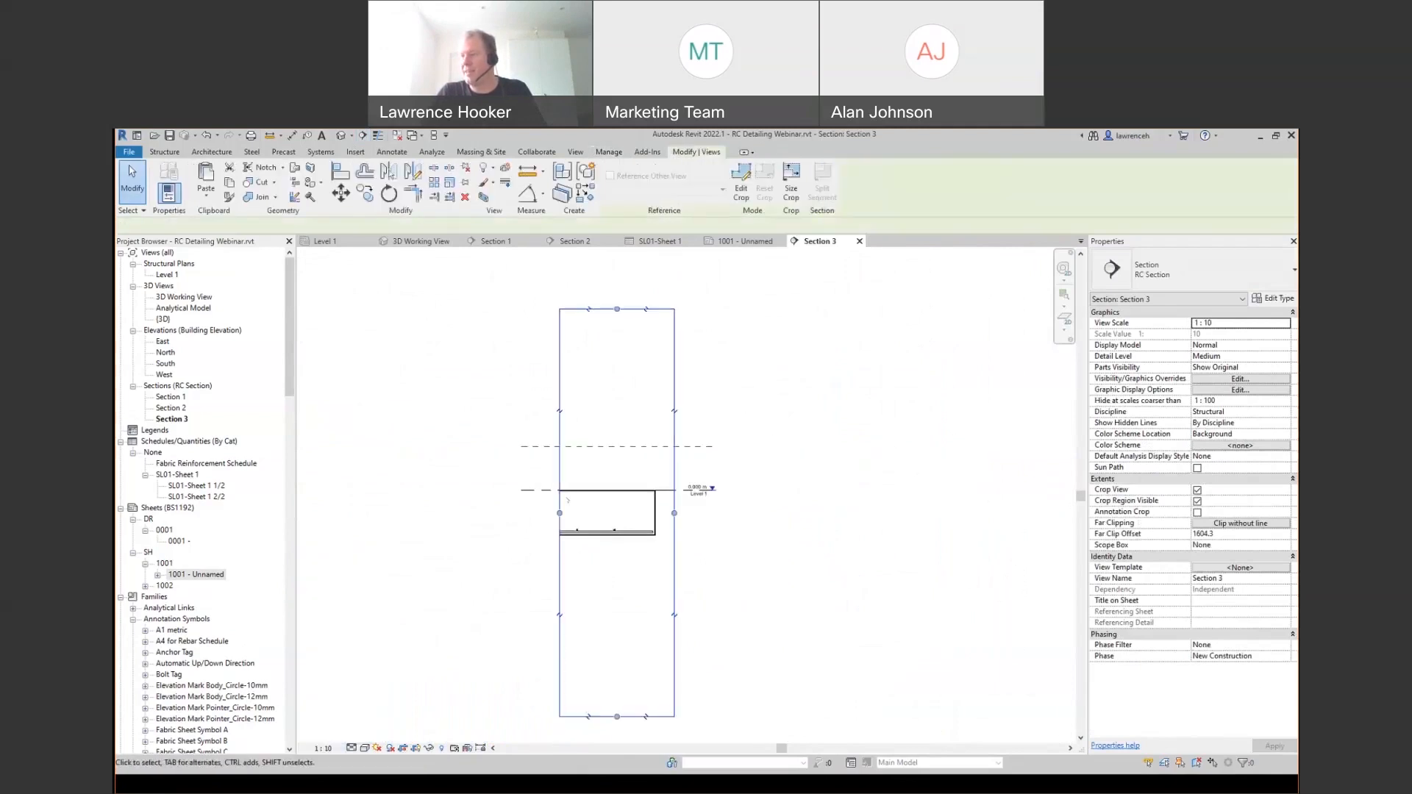
pyautogui.scroll(5, 581, 527)
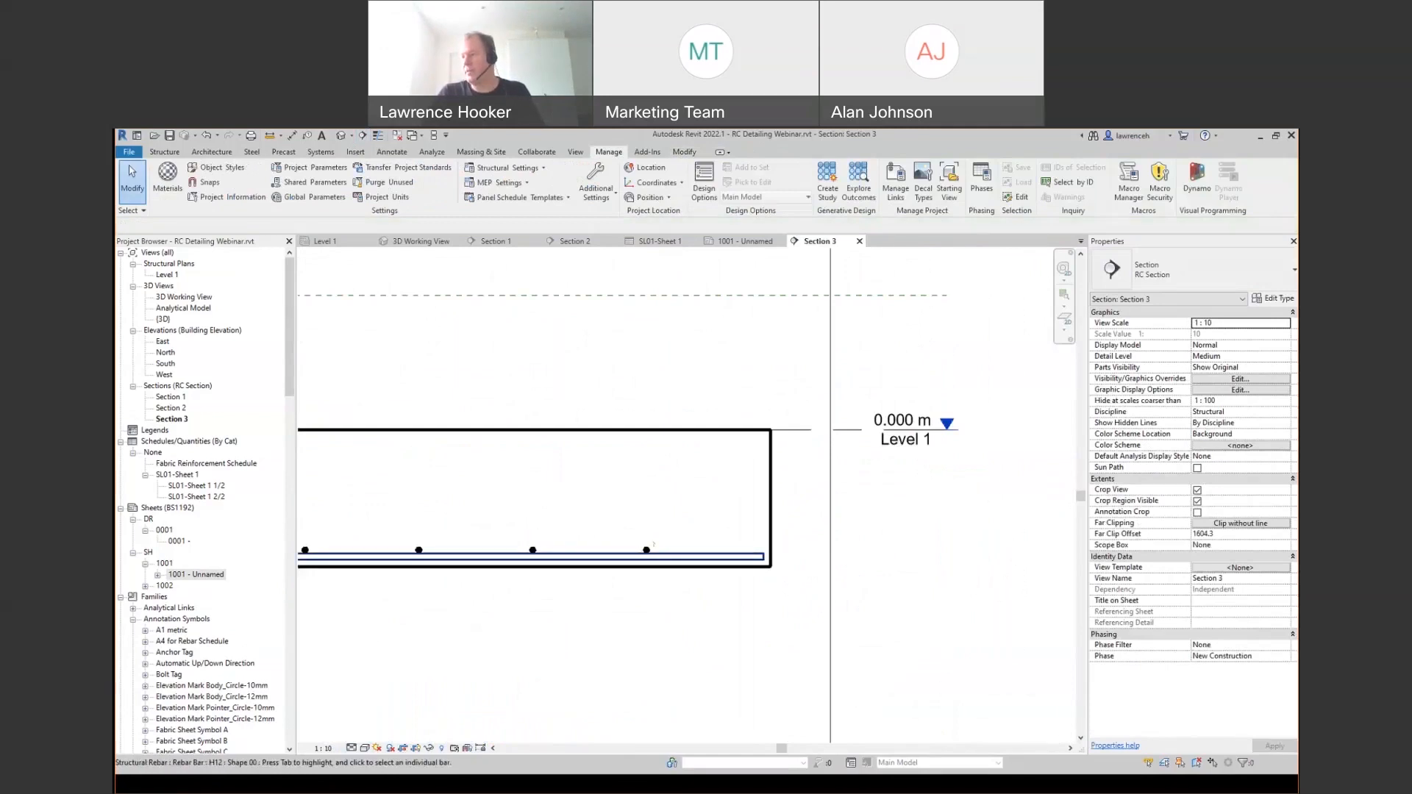
# - Mirror copies of both bottom H12 bar sets to the slab's top face about a horizontal axis drawn at mid-depth
pyautogui.click(684, 557)
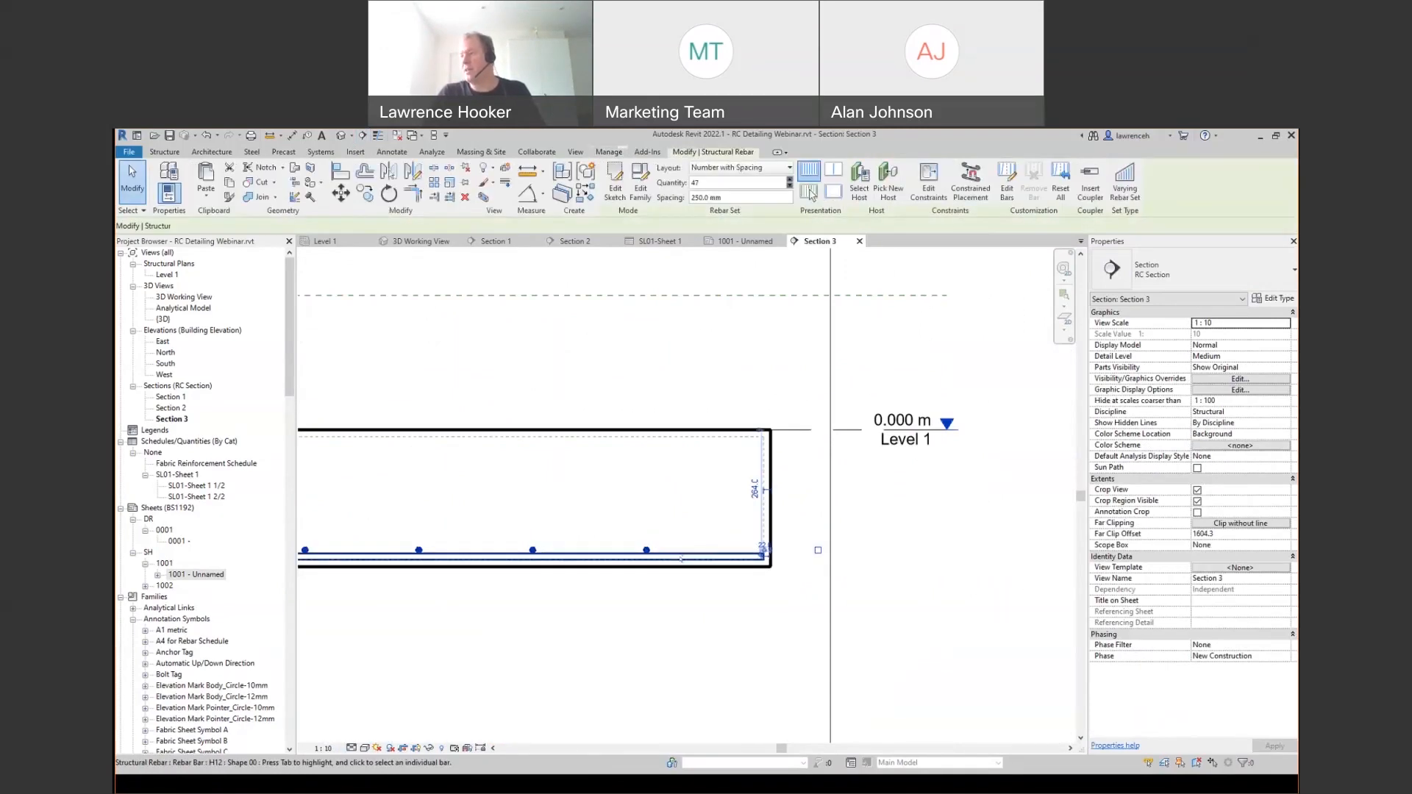
pyautogui.keyDown('ctrl'); pyautogui.click(684, 557); pyautogui.keyUp('ctrl')
pyautogui.moveTo(584, 395); pyautogui.dragTo(567, 398, button='middle')
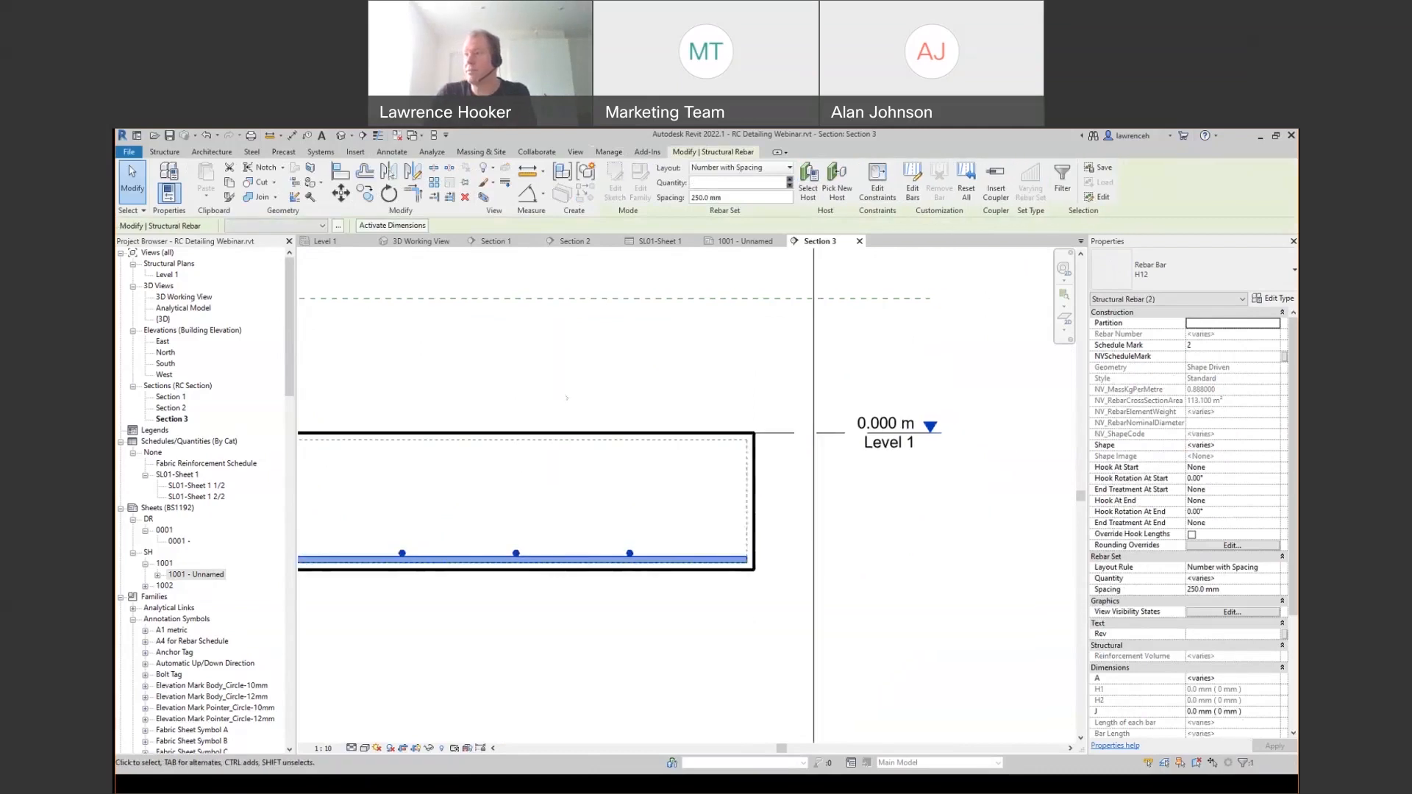
pyautogui.click(413, 170)
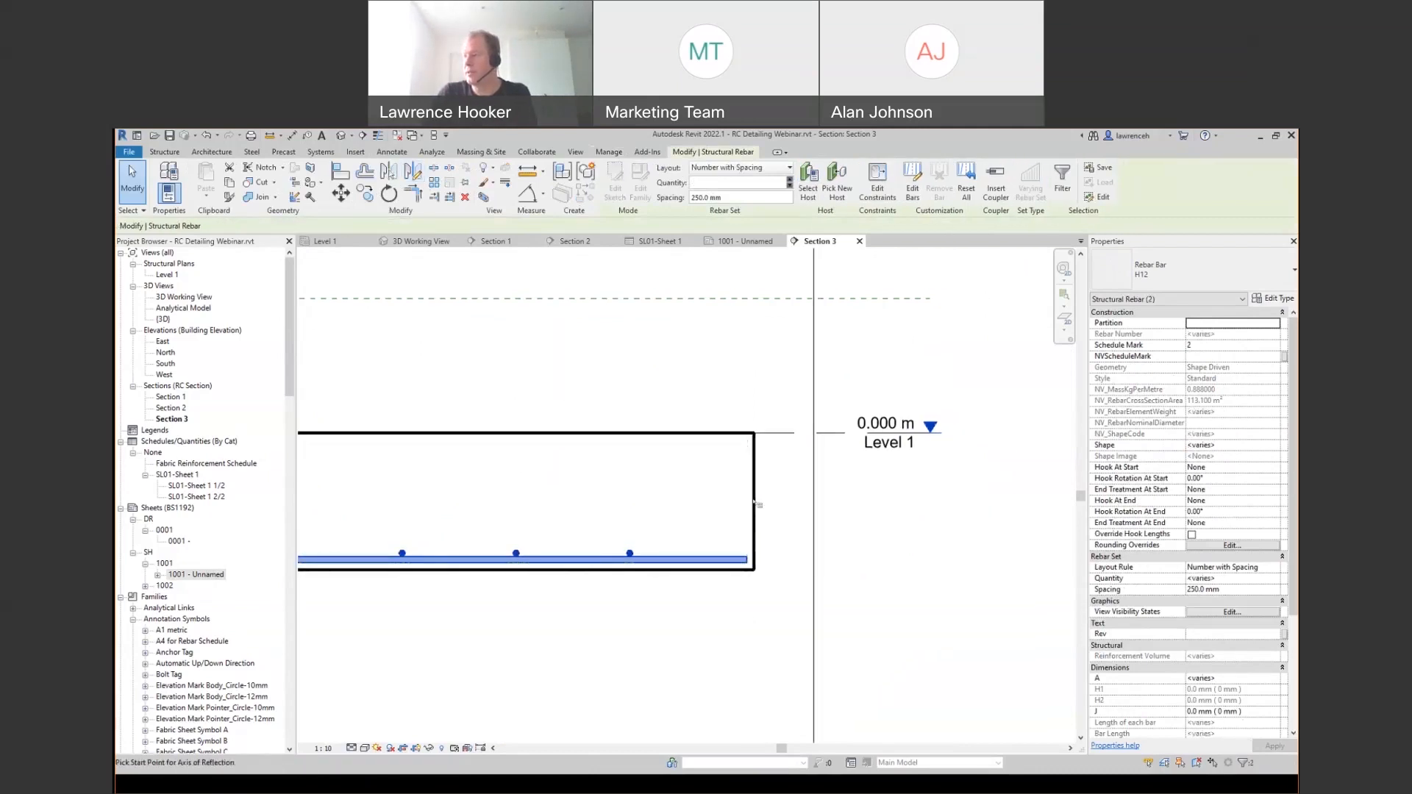
pyautogui.click(682, 502)
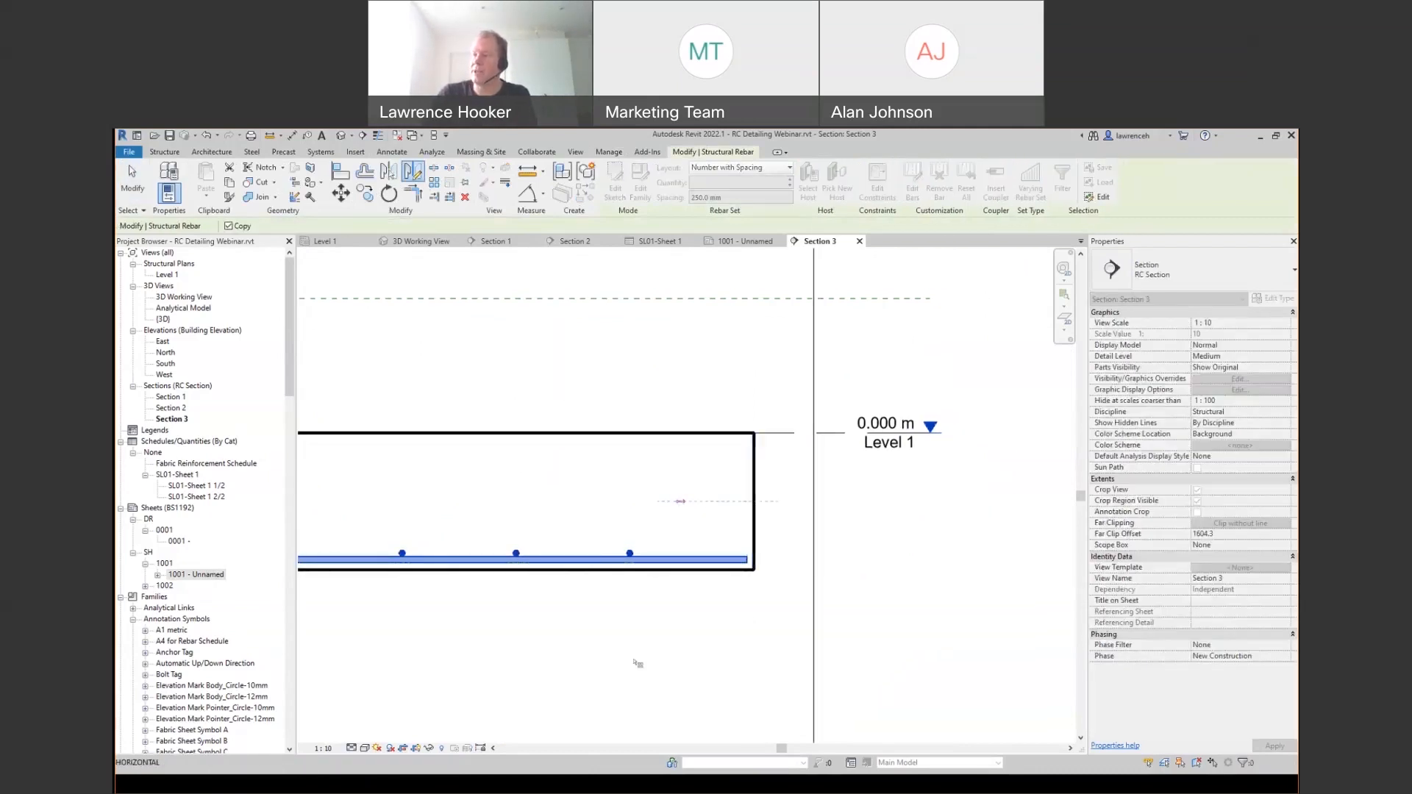
pyautogui.click(559, 615)
pyautogui.scroll(-1, 559, 614)
pyautogui.moveTo(559, 615); pyautogui.dragTo(681, 604, button='middle')
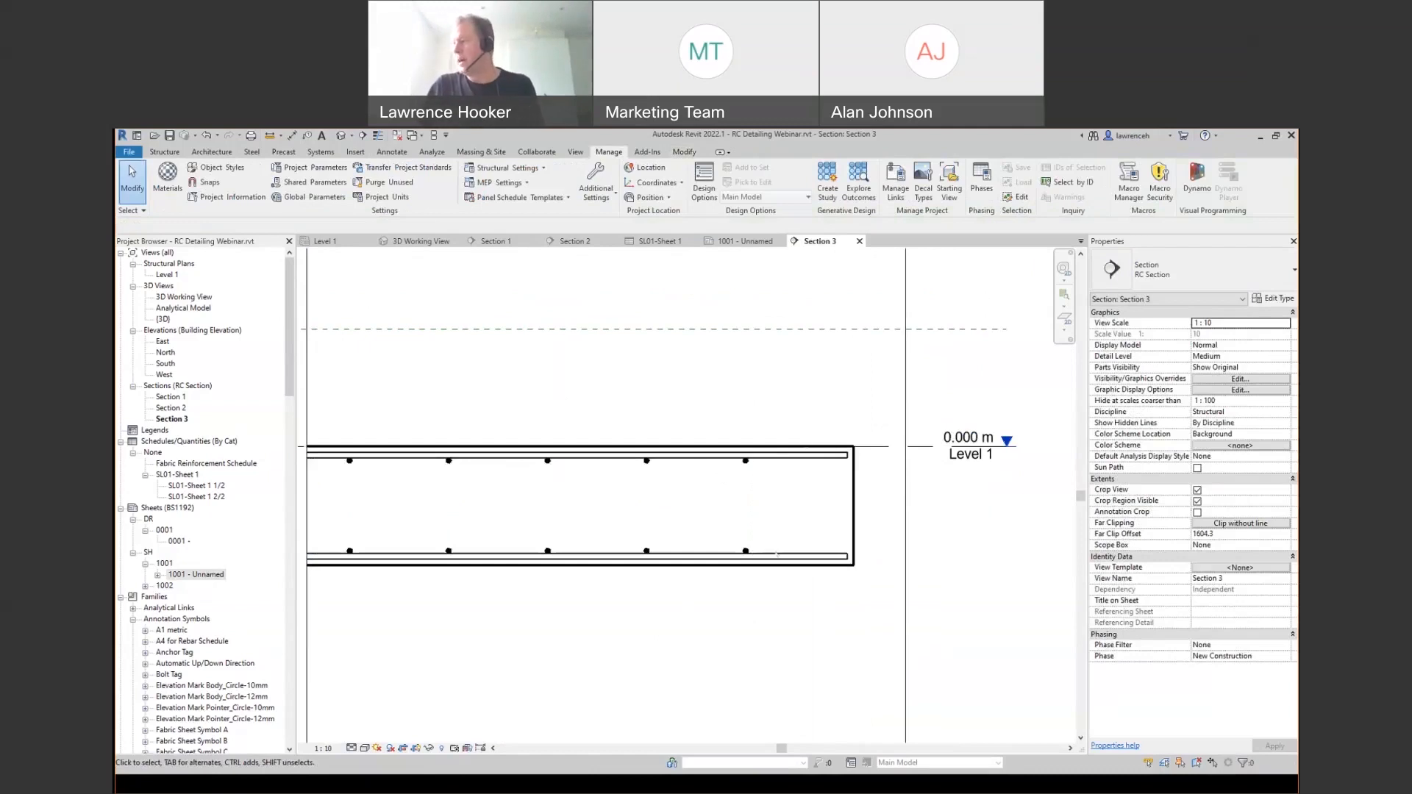
# - Place an H12 shape 21 set by two points around the slab edge, legs about 573 mm, on the current work plane with 250 mm maximum spacing
pyautogui.moveTo(777, 555); pyautogui.dragTo(760, 555, button='middle')
pyautogui.click(761, 556)
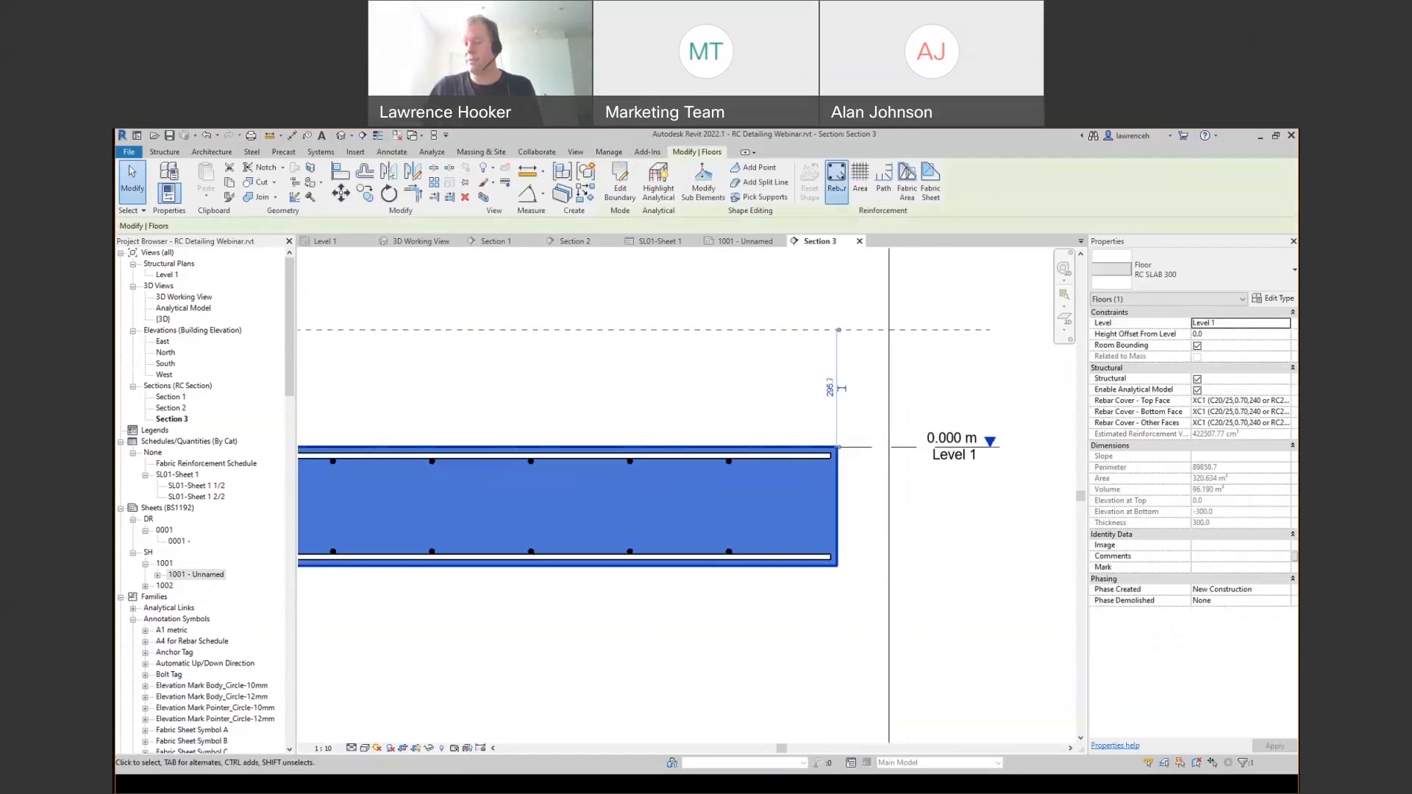
pyautogui.click(839, 189)
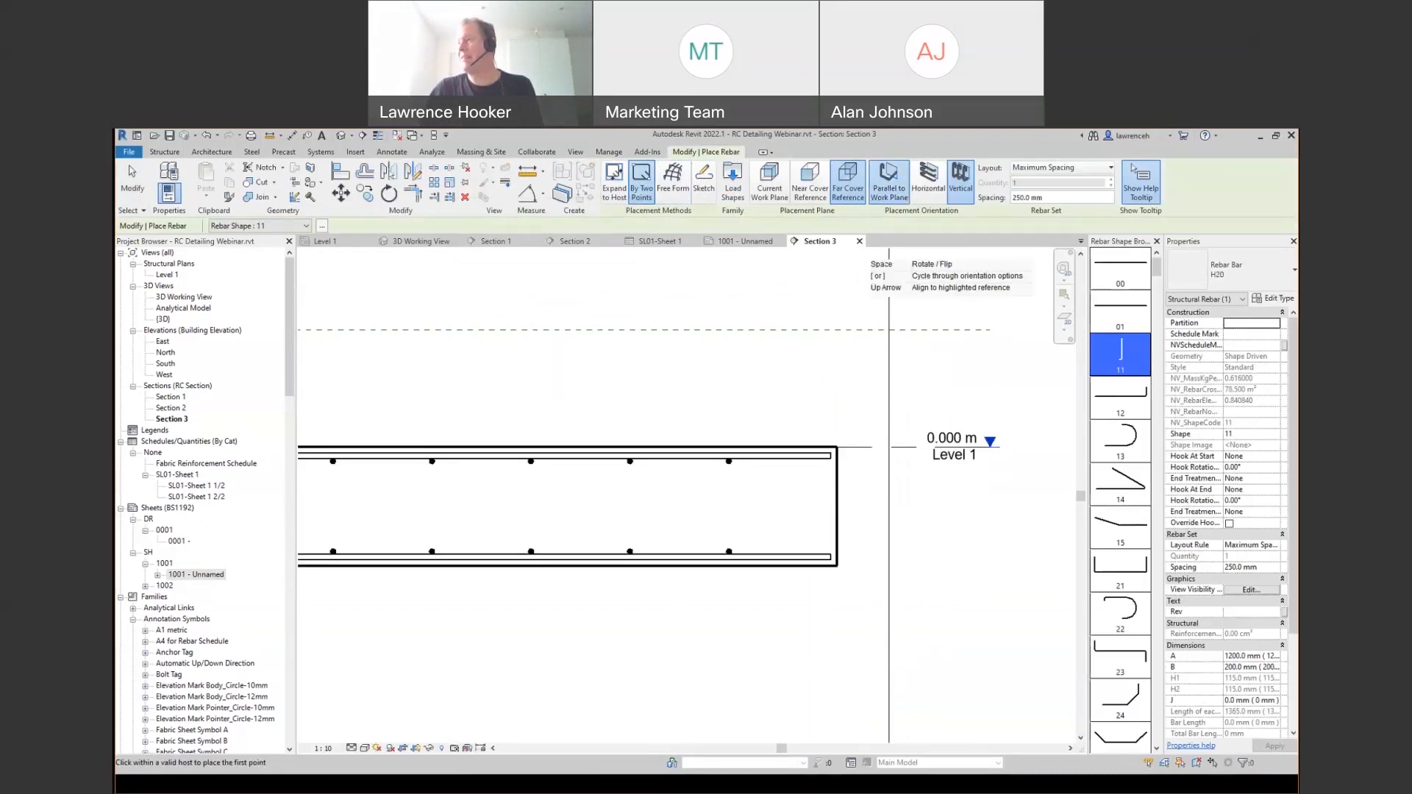
pyautogui.click(893, 188)
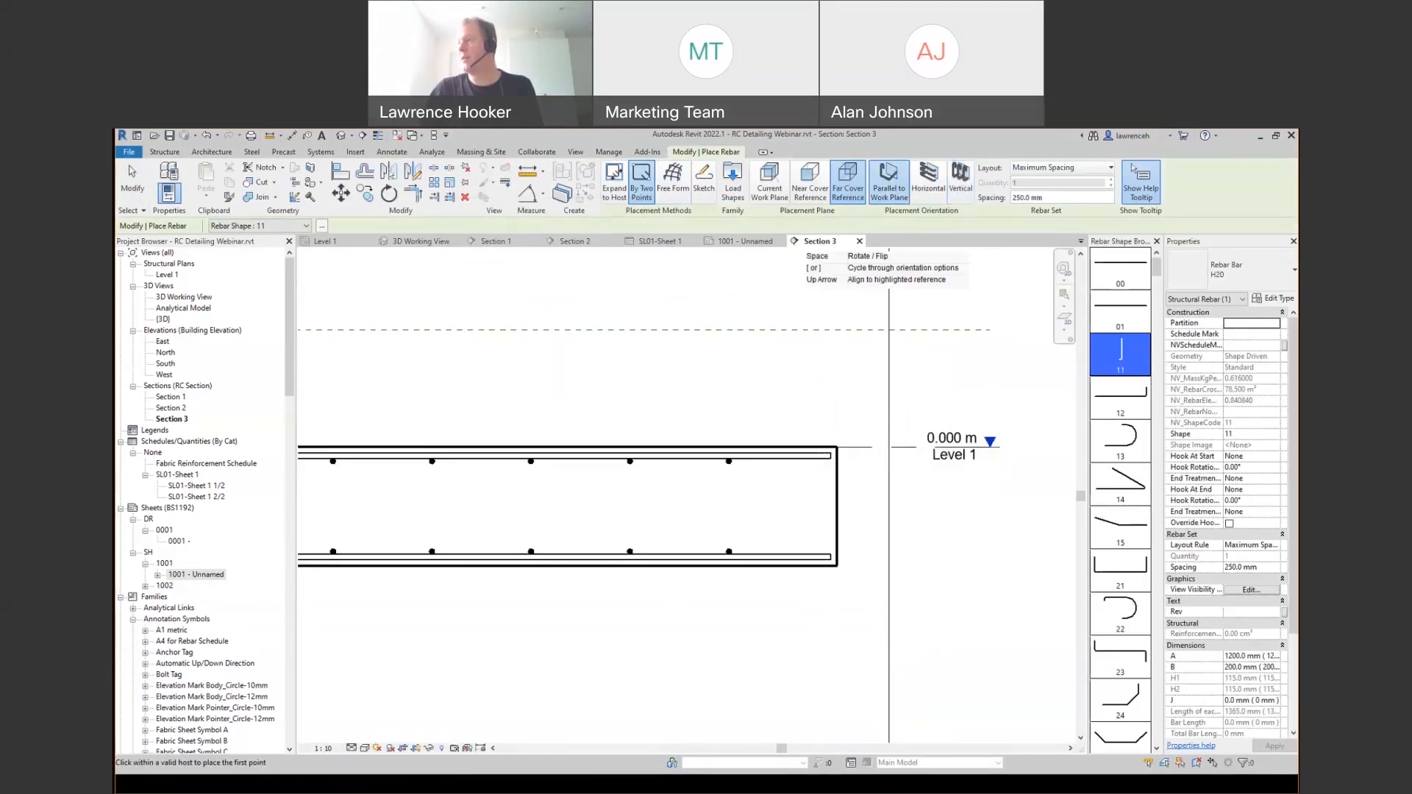
pyautogui.click(770, 184)
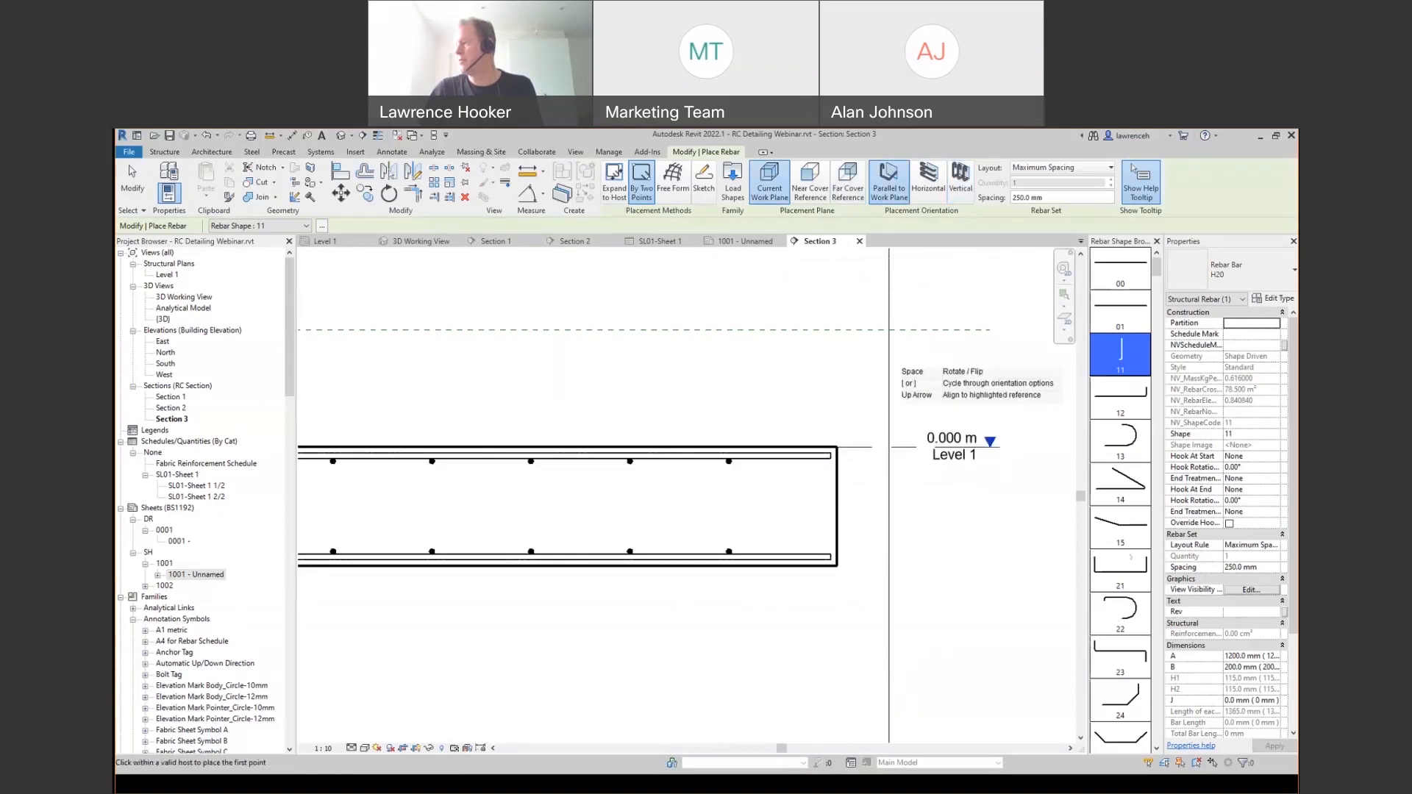
pyautogui.click(1131, 558)
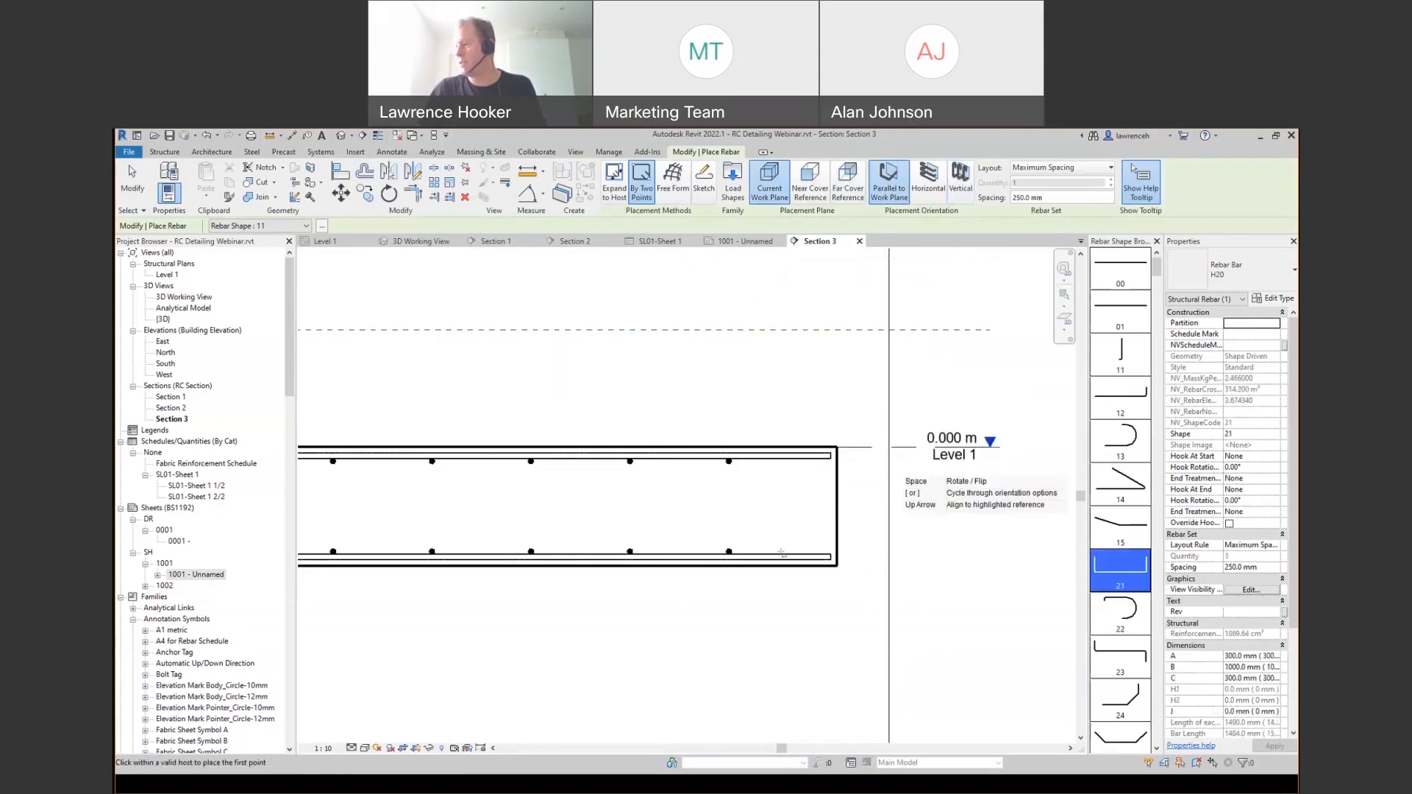
pyautogui.click(832, 560)
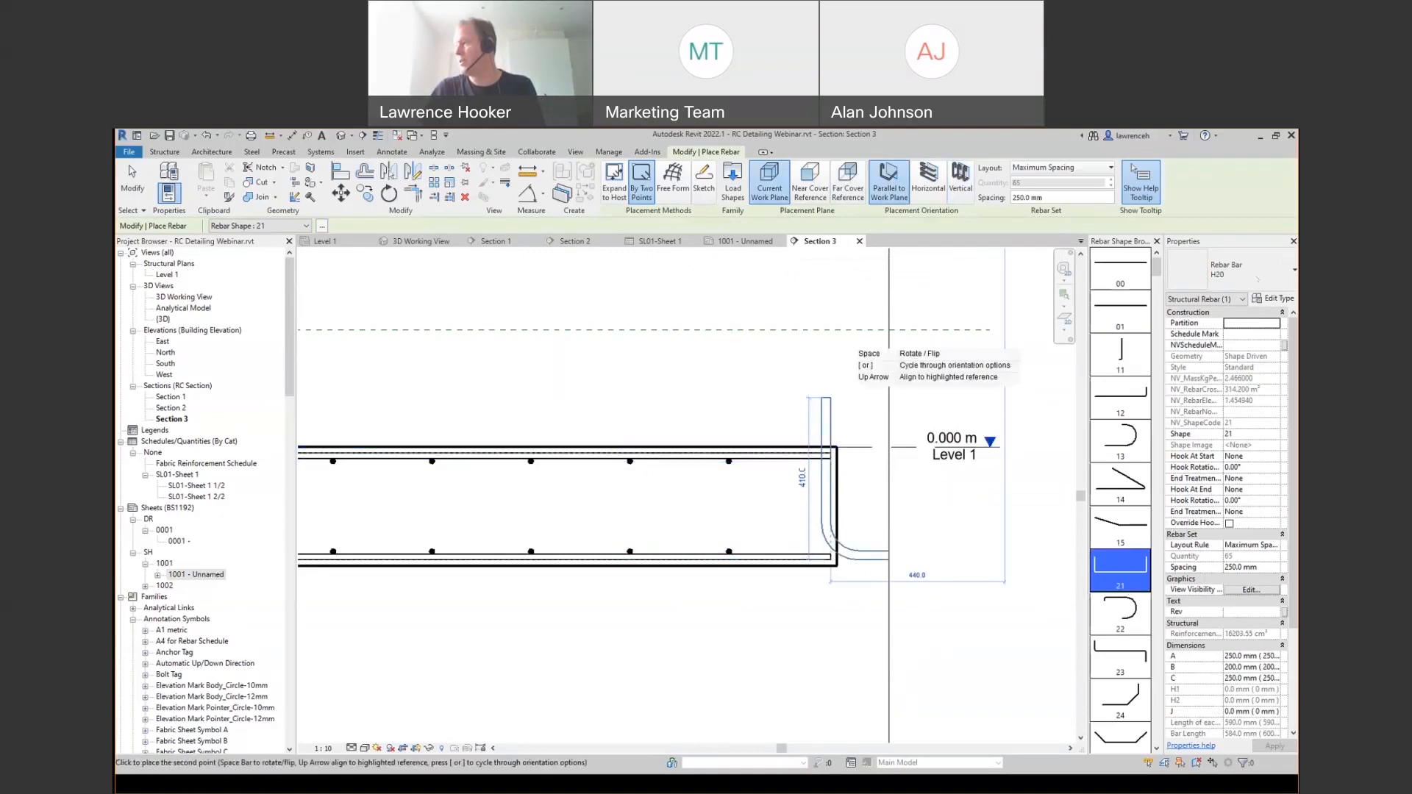
pyautogui.click(1256, 278)
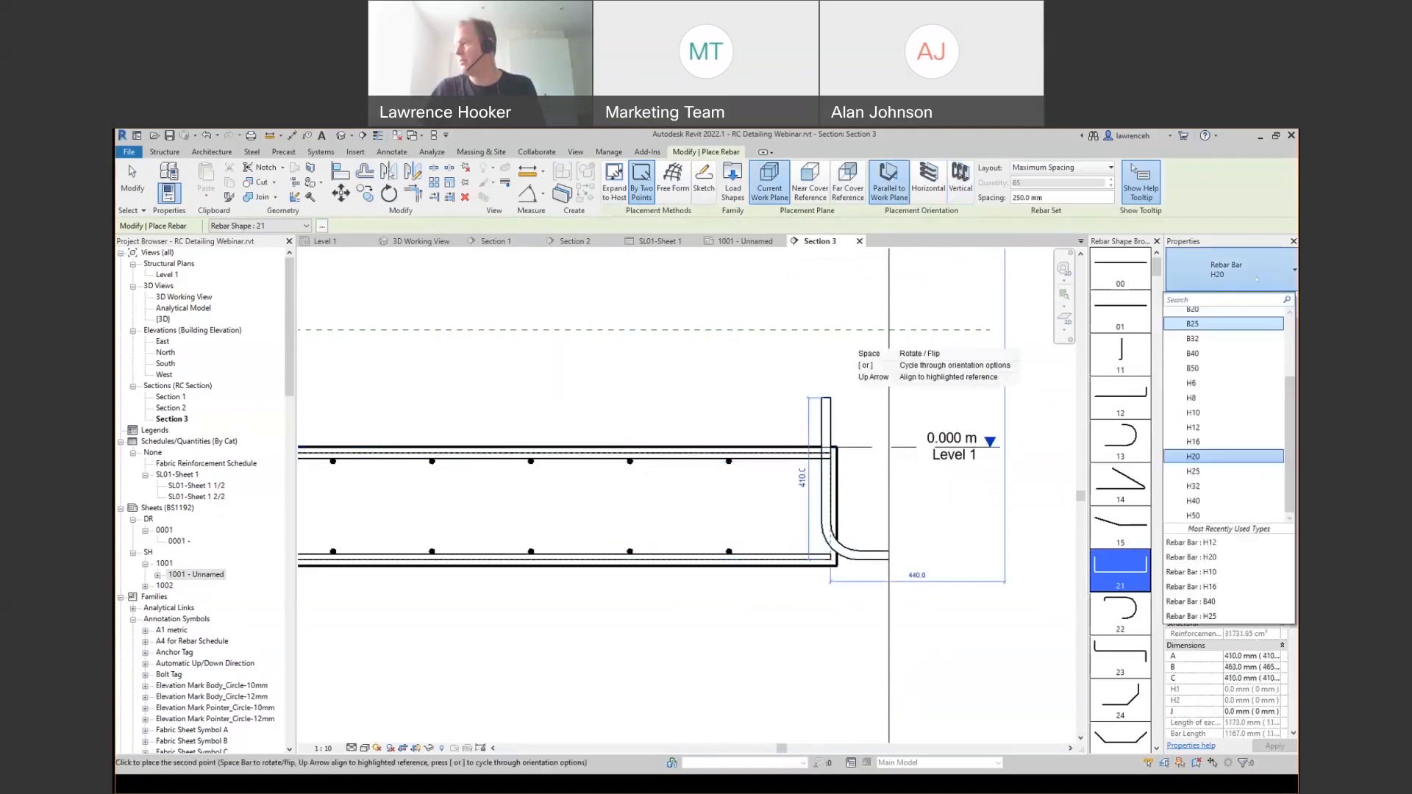
pyautogui.click(1203, 430)
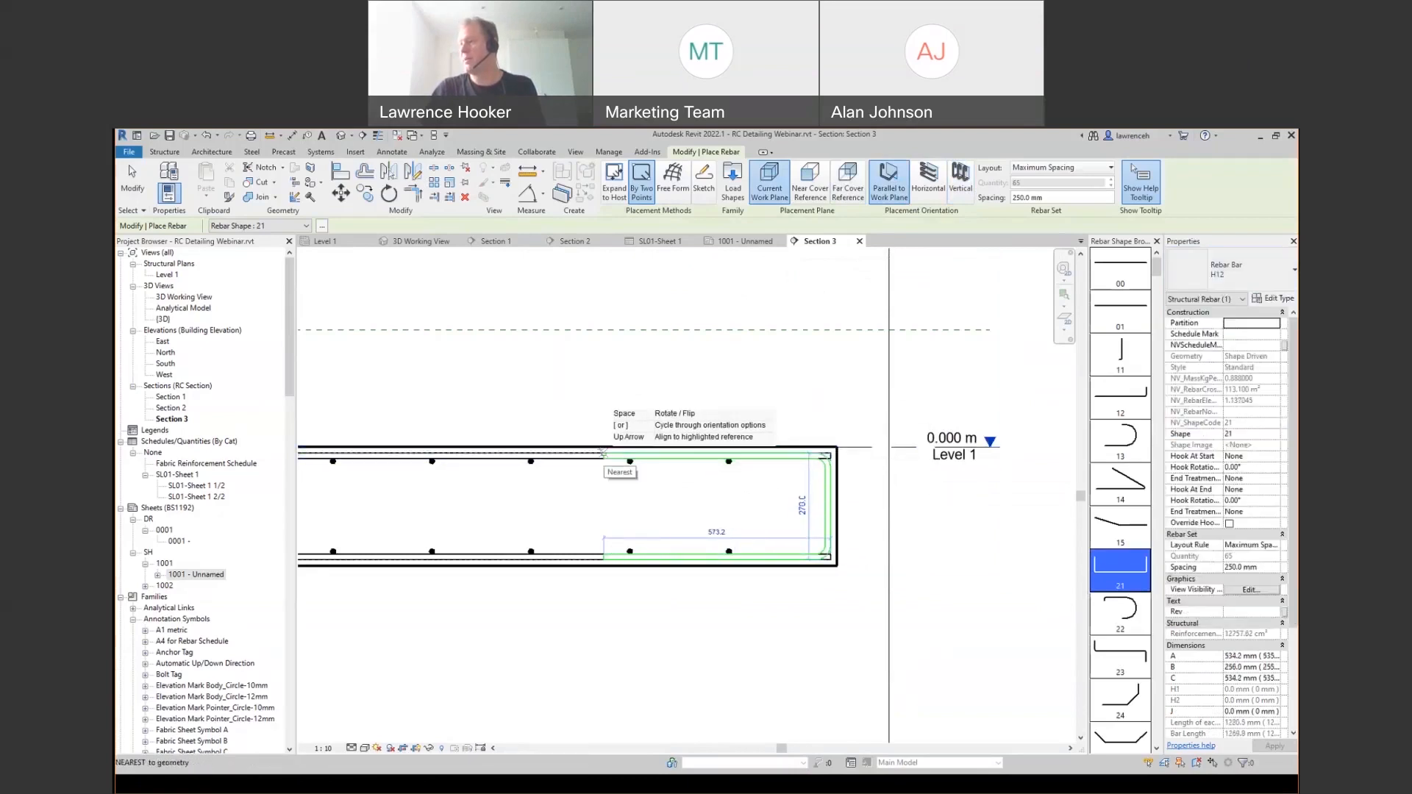
pyautogui.click(602, 453)
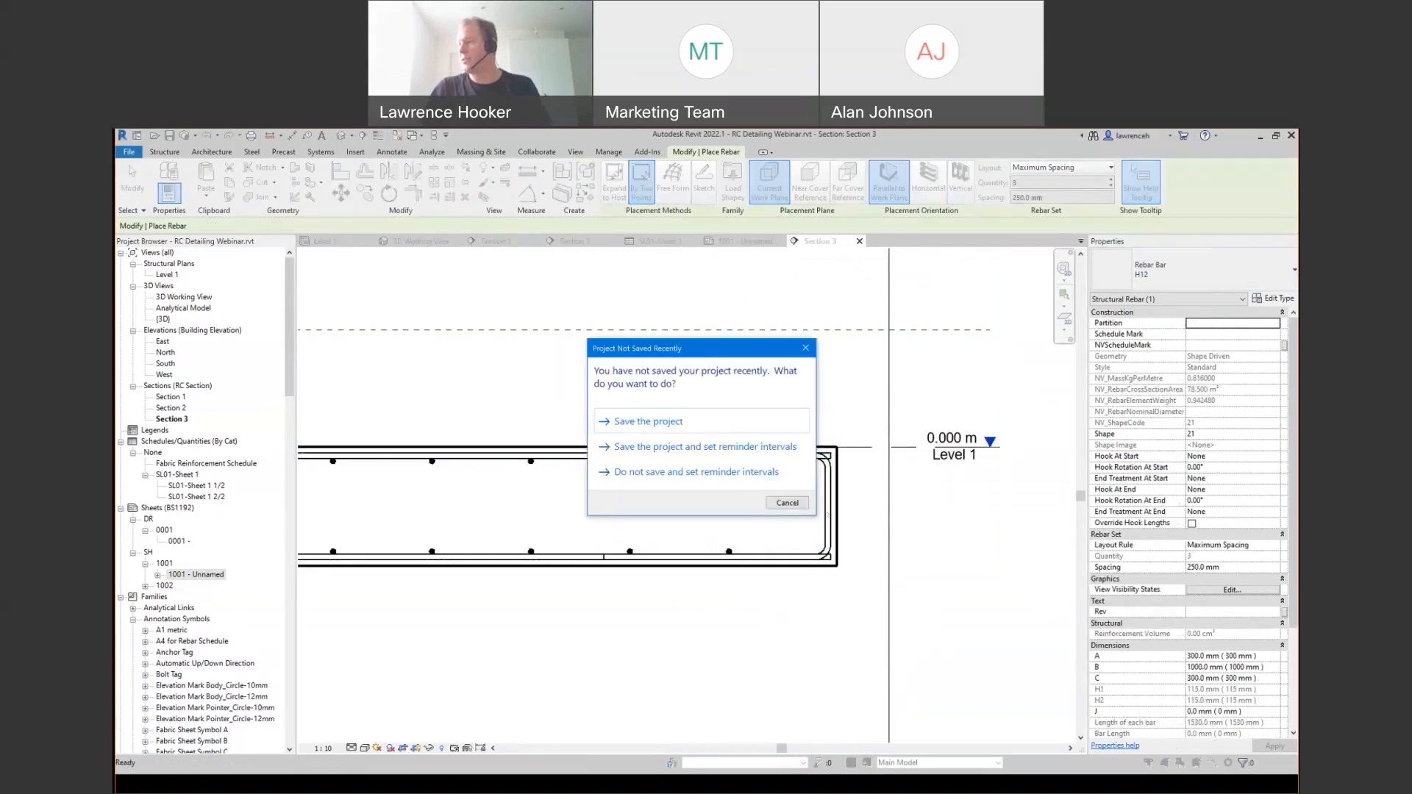
pyautogui.click(788, 503)
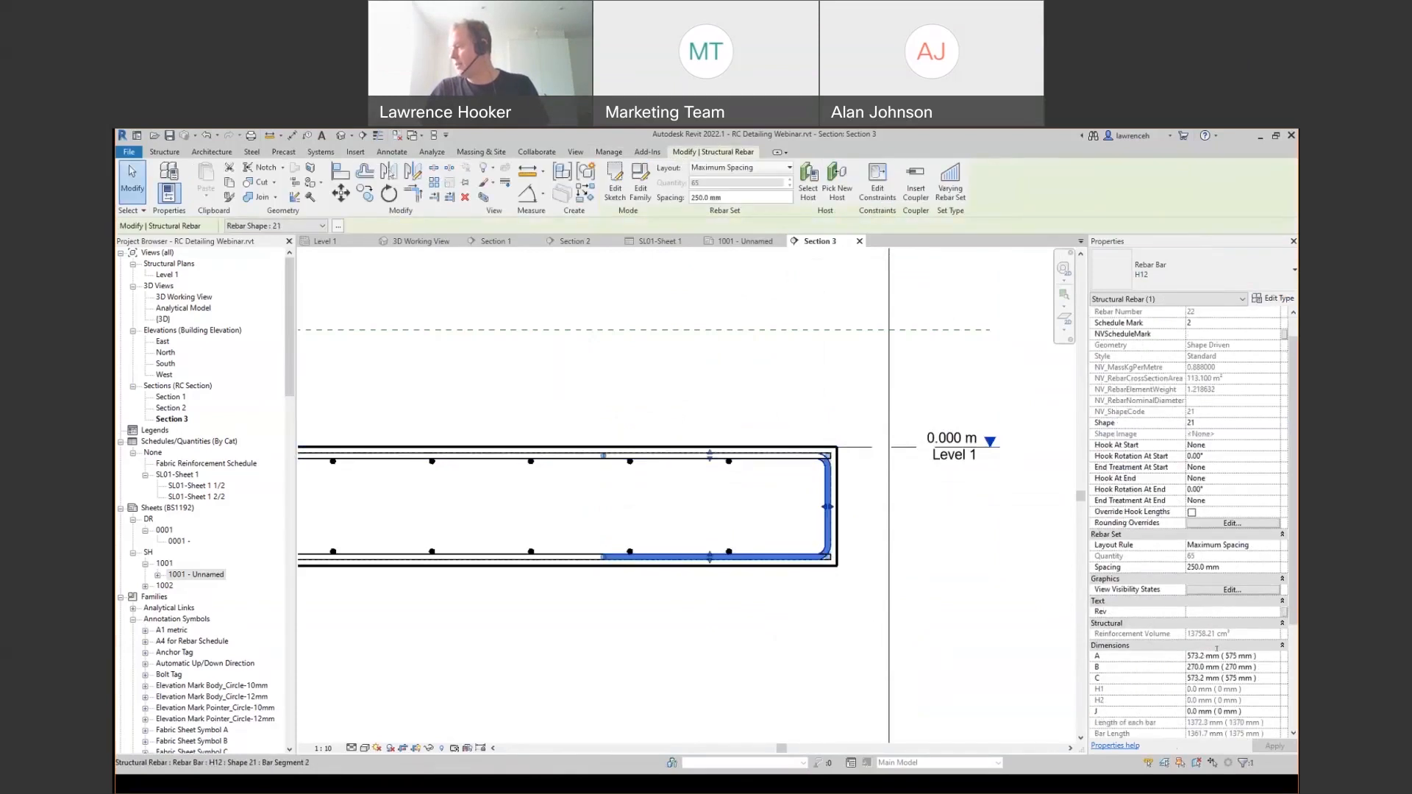
# - Set the edge U-bar's leg lengths A and C to 600 mm
pyautogui.click(1217, 655)
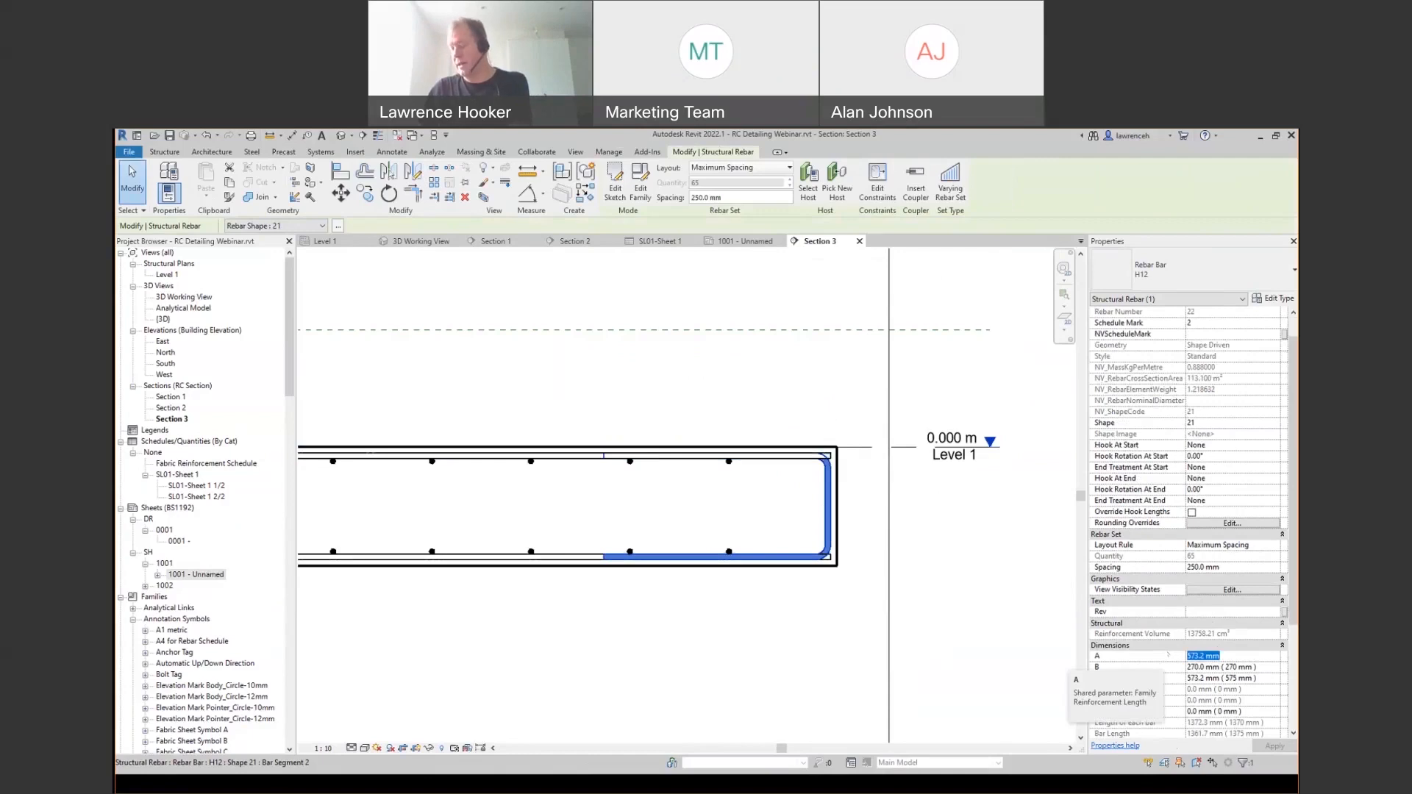
pyautogui.write('600')
pyautogui.click(1206, 681)
pyautogui.write('600')
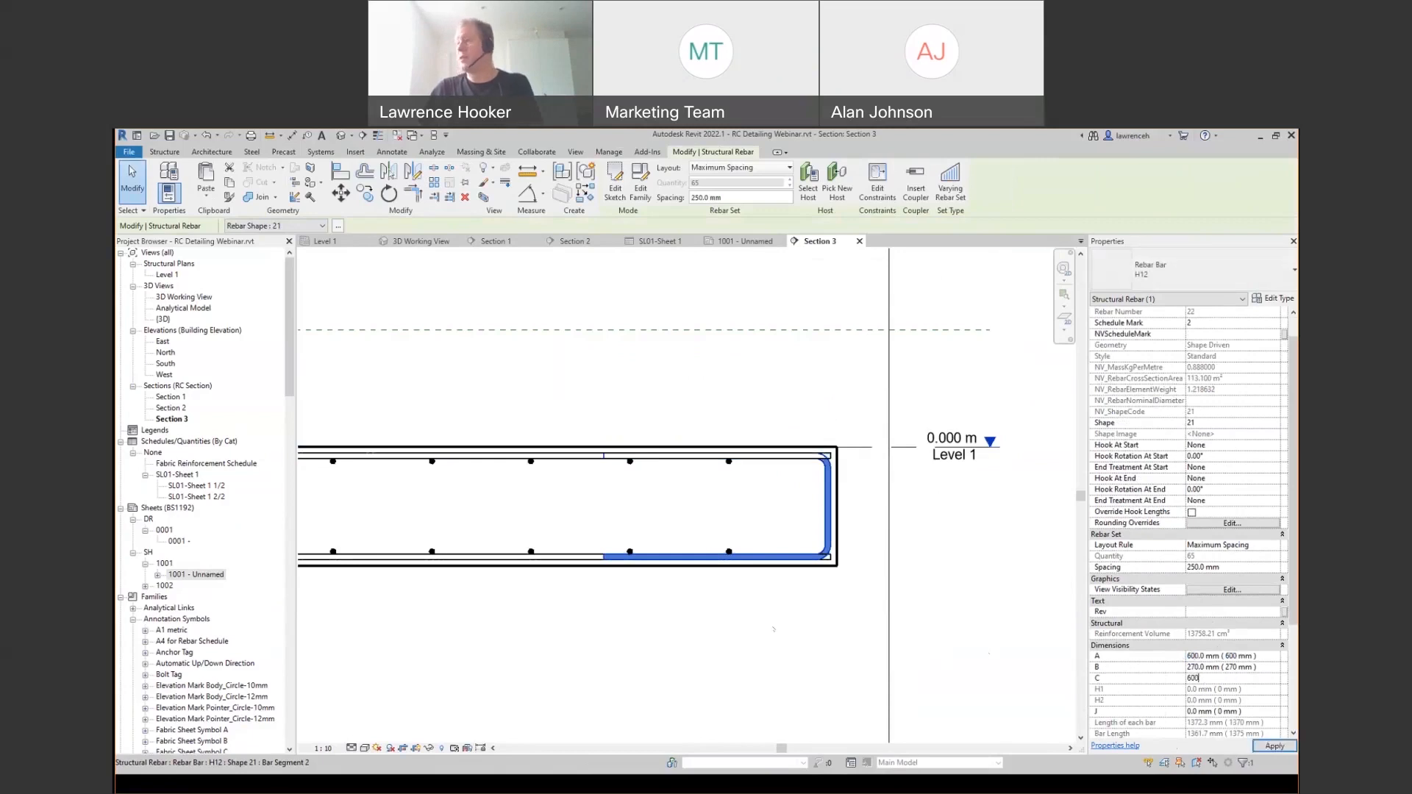
pyautogui.press('Return')
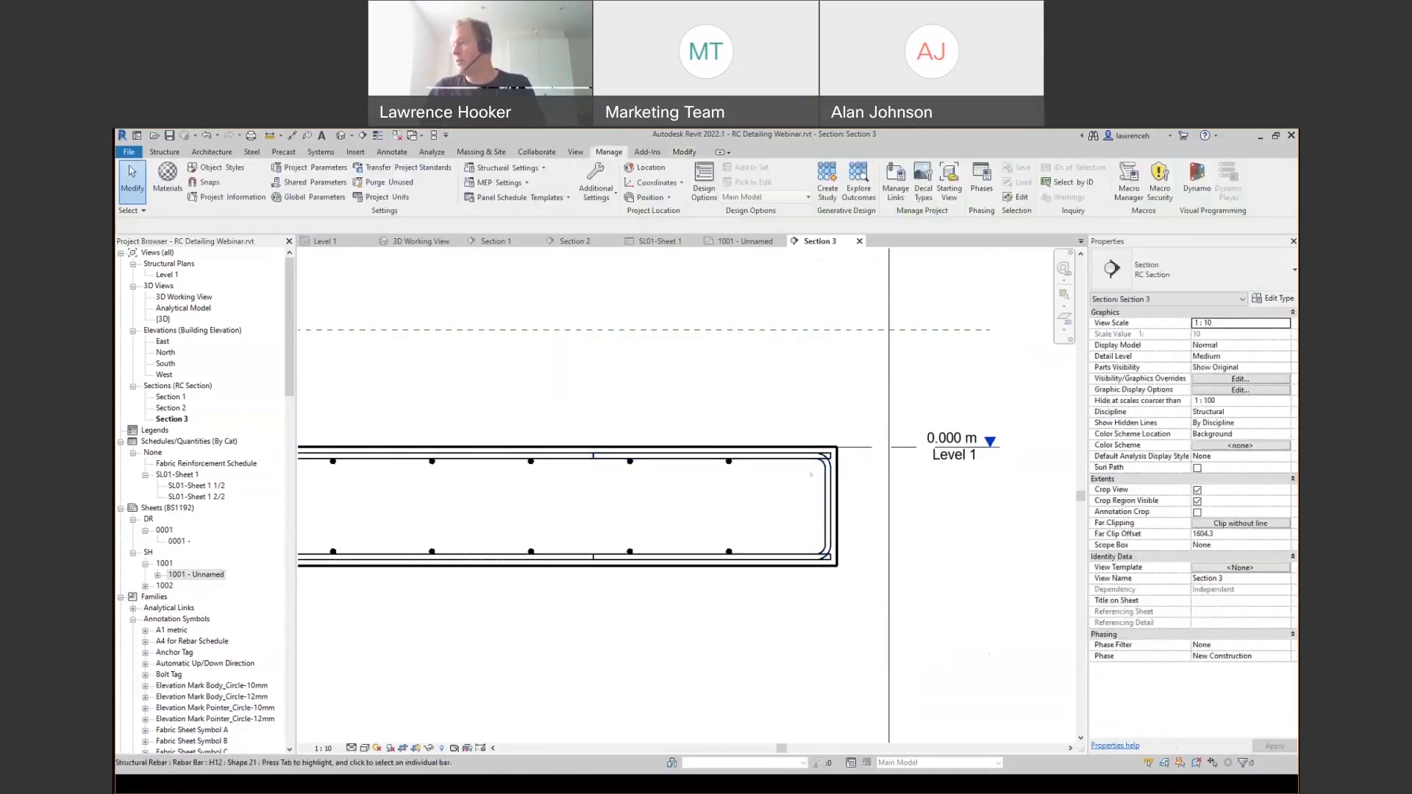
# - Pull the ends of the top and bottom longitudinal H12 bars back from the slab edge, inside the U-bar
pyautogui.scroll(1, 803, 463)
pyautogui.click(829, 454)
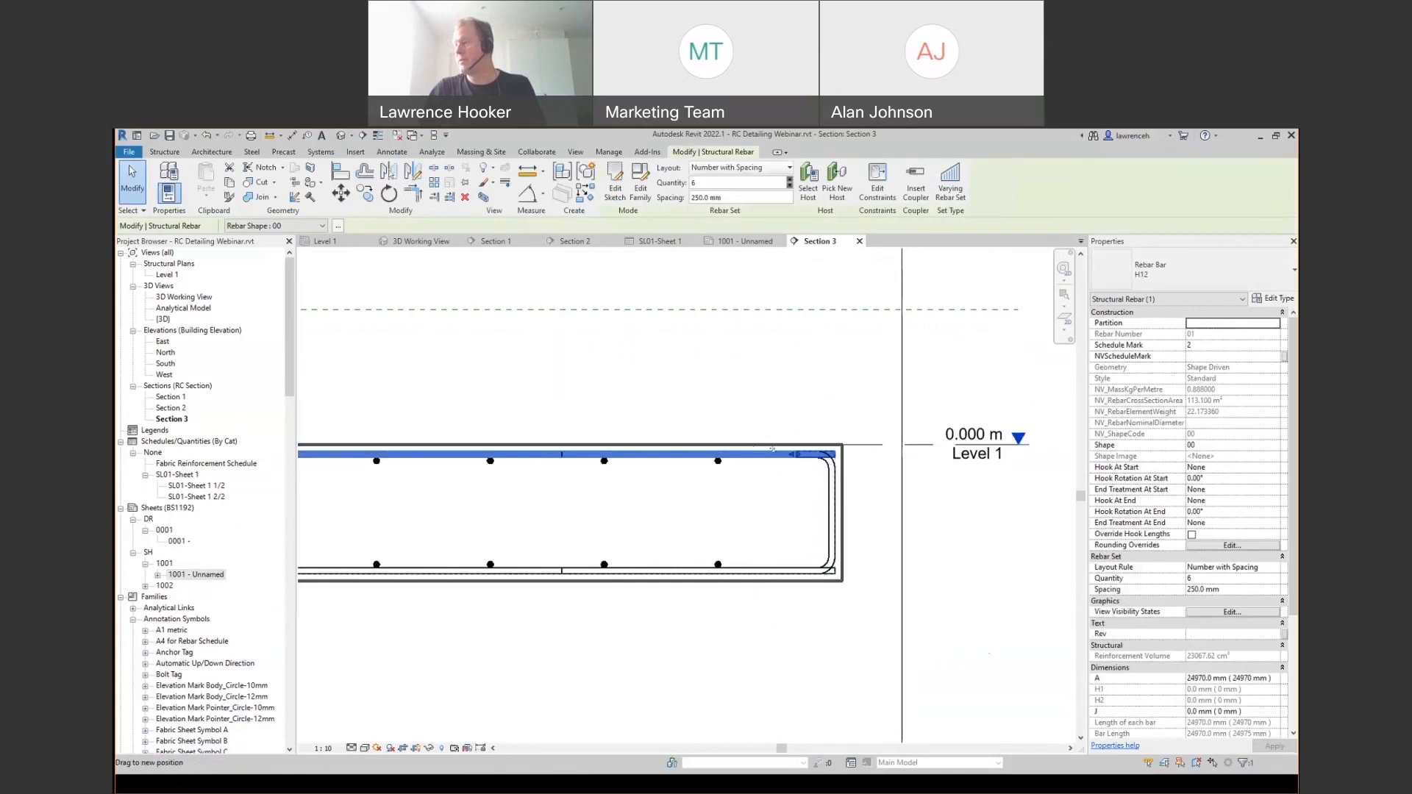
pyautogui.moveTo(772, 449); pyautogui.dragTo(758, 453)
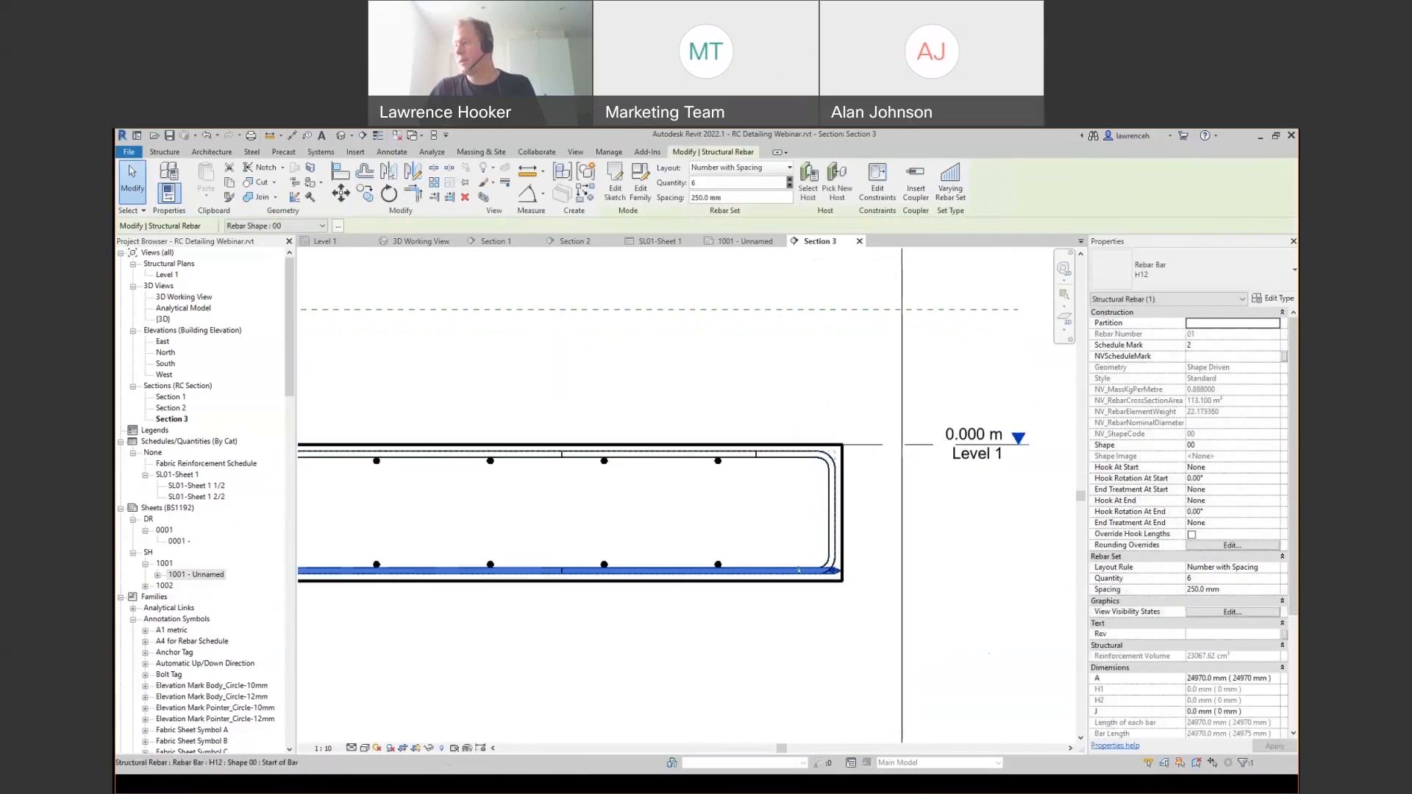
pyautogui.click(762, 571)
pyautogui.moveTo(762, 571); pyautogui.dragTo(759, 571)
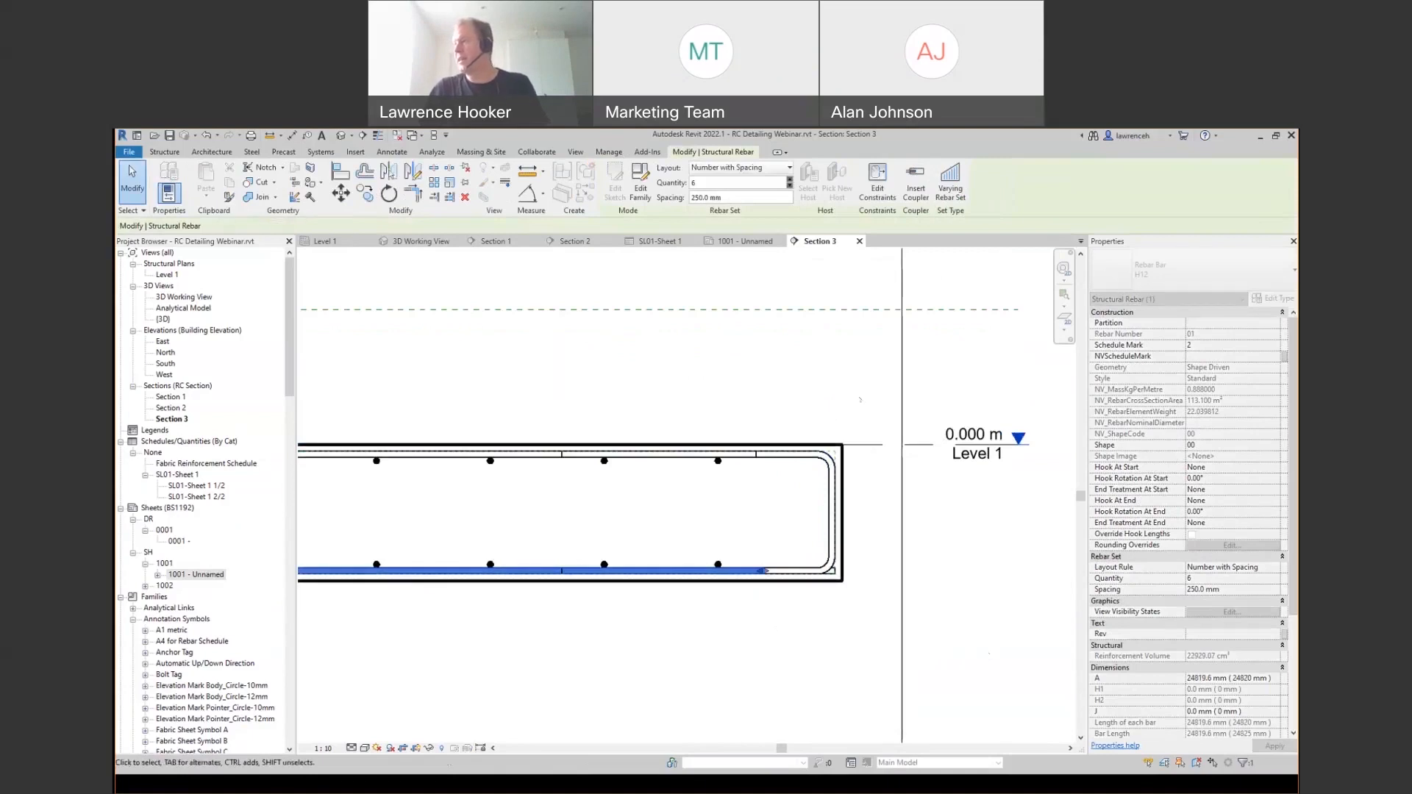
# - Edit the bottom H12 bar's constraints and set its end offset from the slab's edge face to -150 mm
pyautogui.click(763, 572)
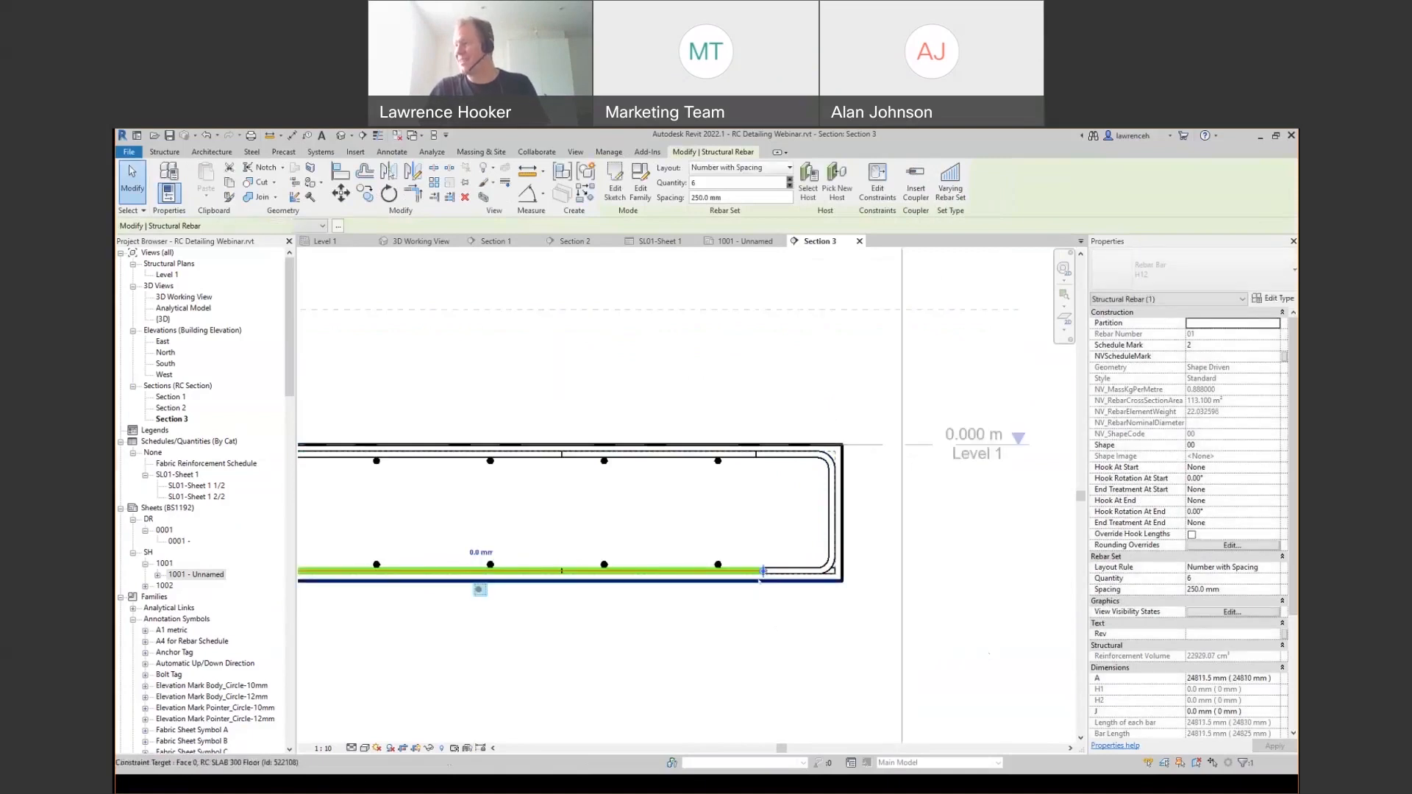
pyautogui.click(763, 571)
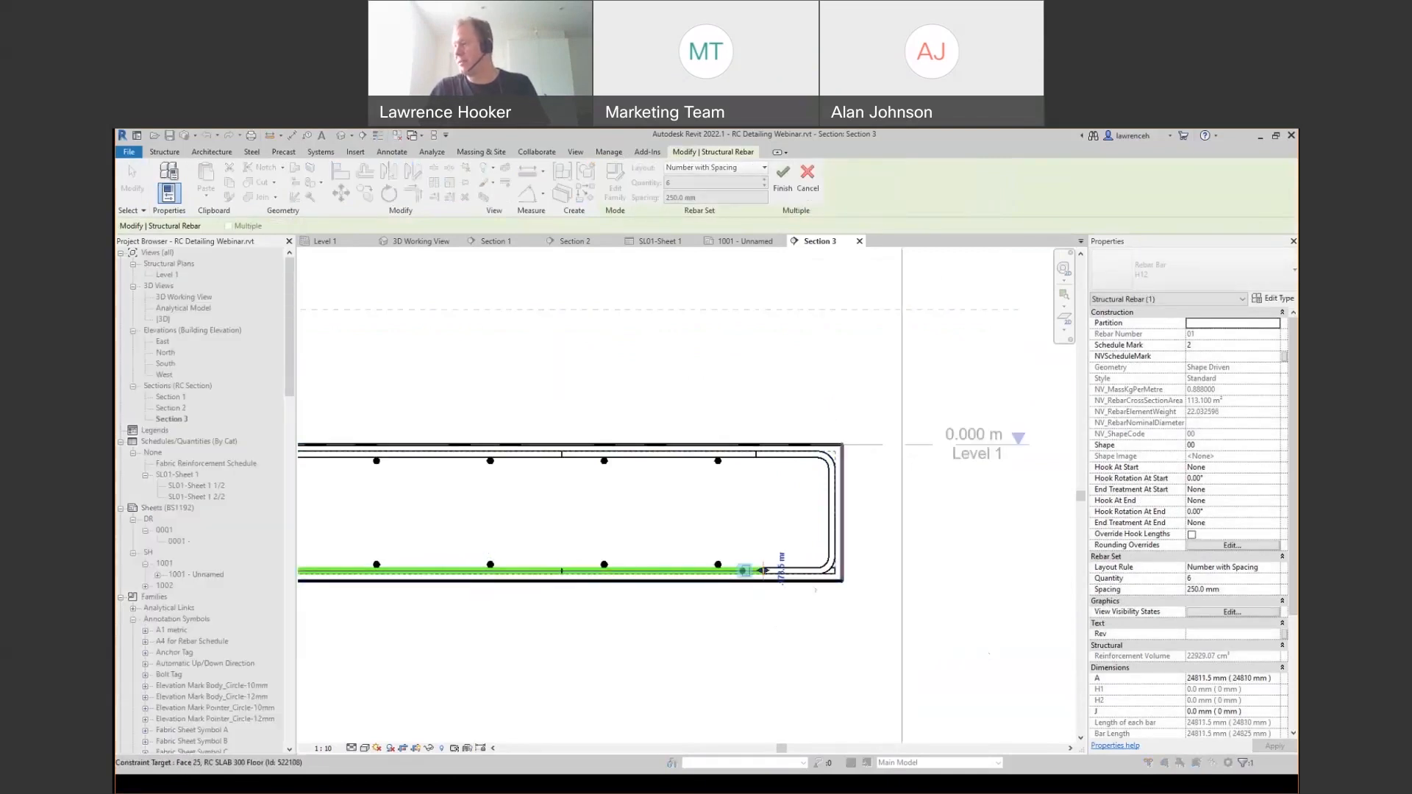
pyautogui.click(782, 568)
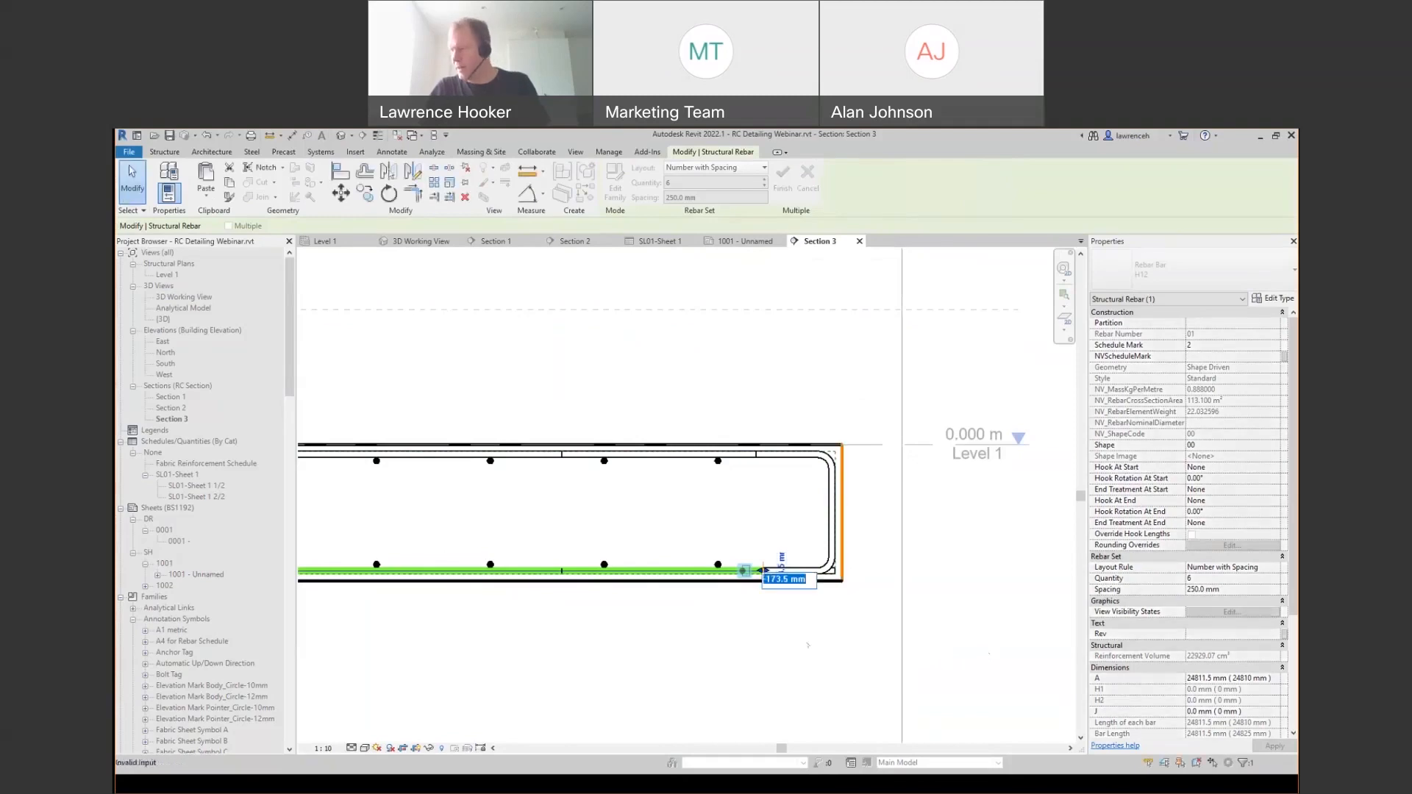
pyautogui.write('-150')
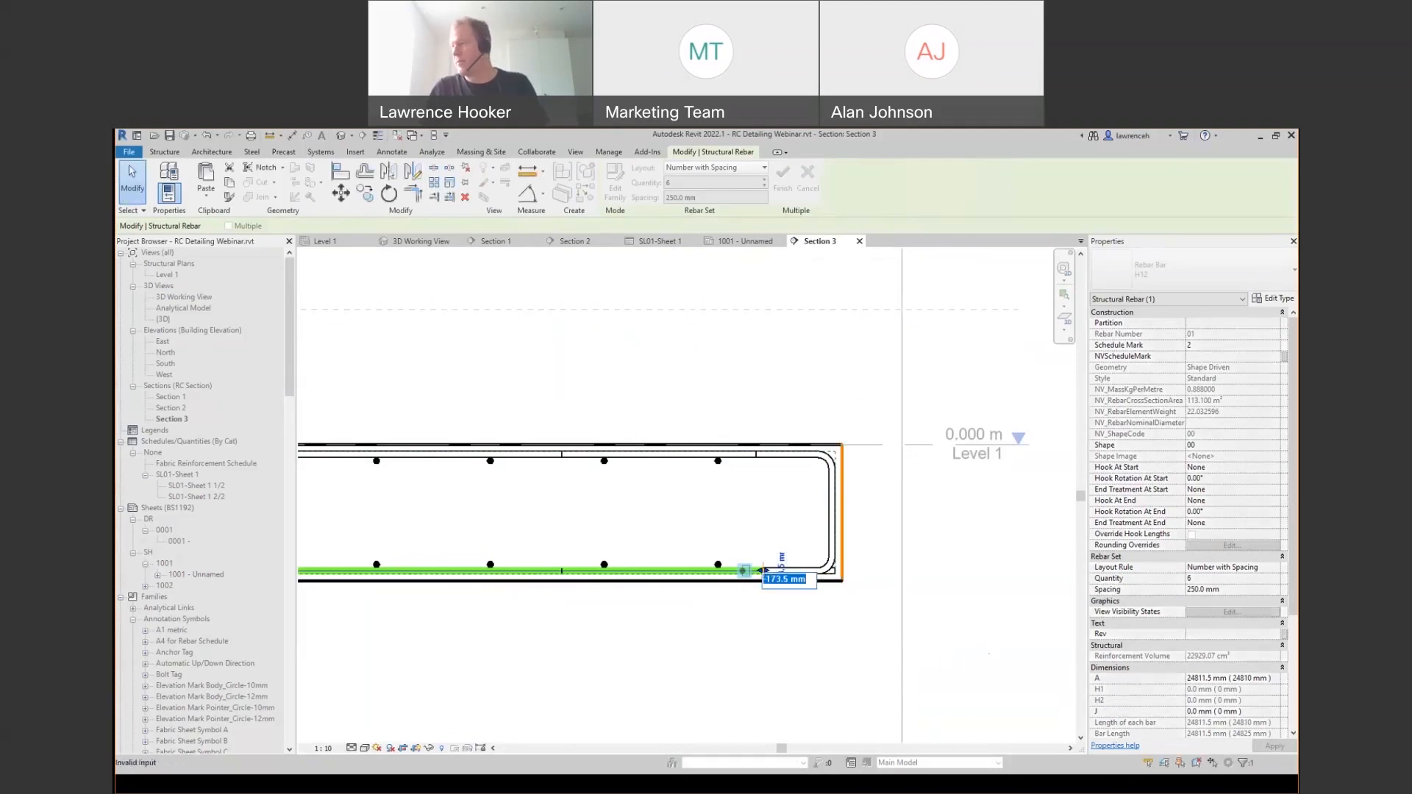
pyautogui.press('Return')
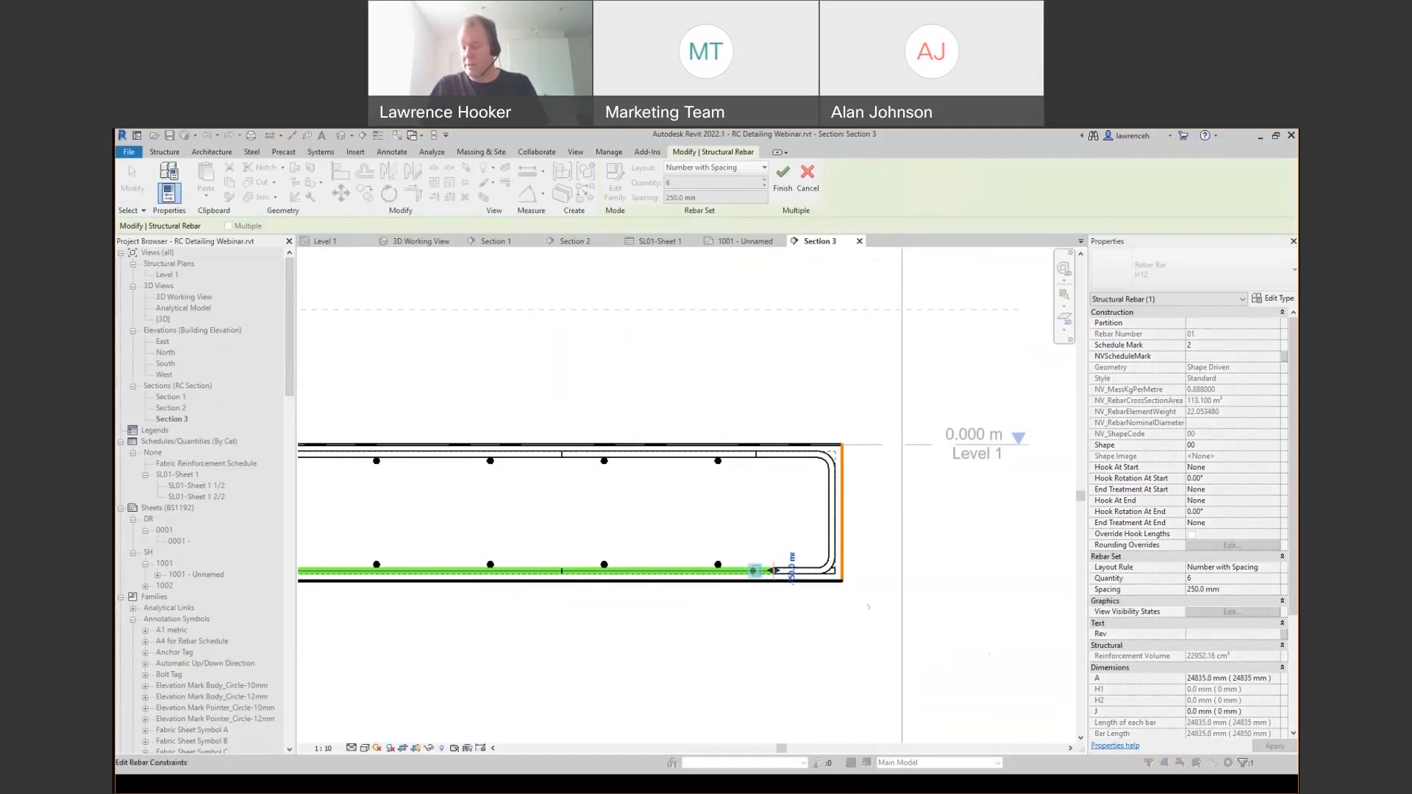
# - Try a 150 mm end offset on the bottom bar, restore it to -150 mm and finish the constraint edit
pyautogui.click(792, 568)
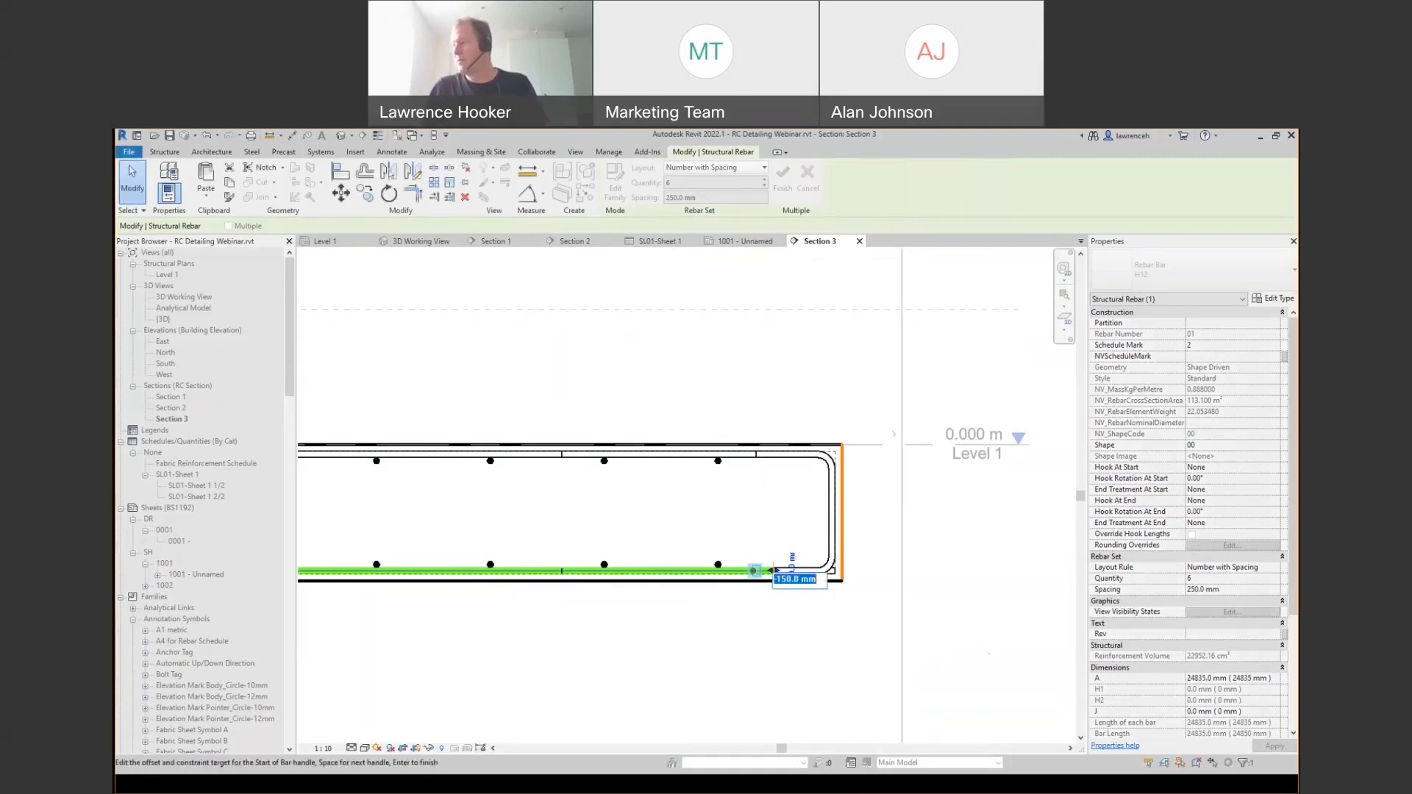
pyautogui.write('150')
pyautogui.press('Return')
pyautogui.click(928, 567)
pyautogui.write('-150')
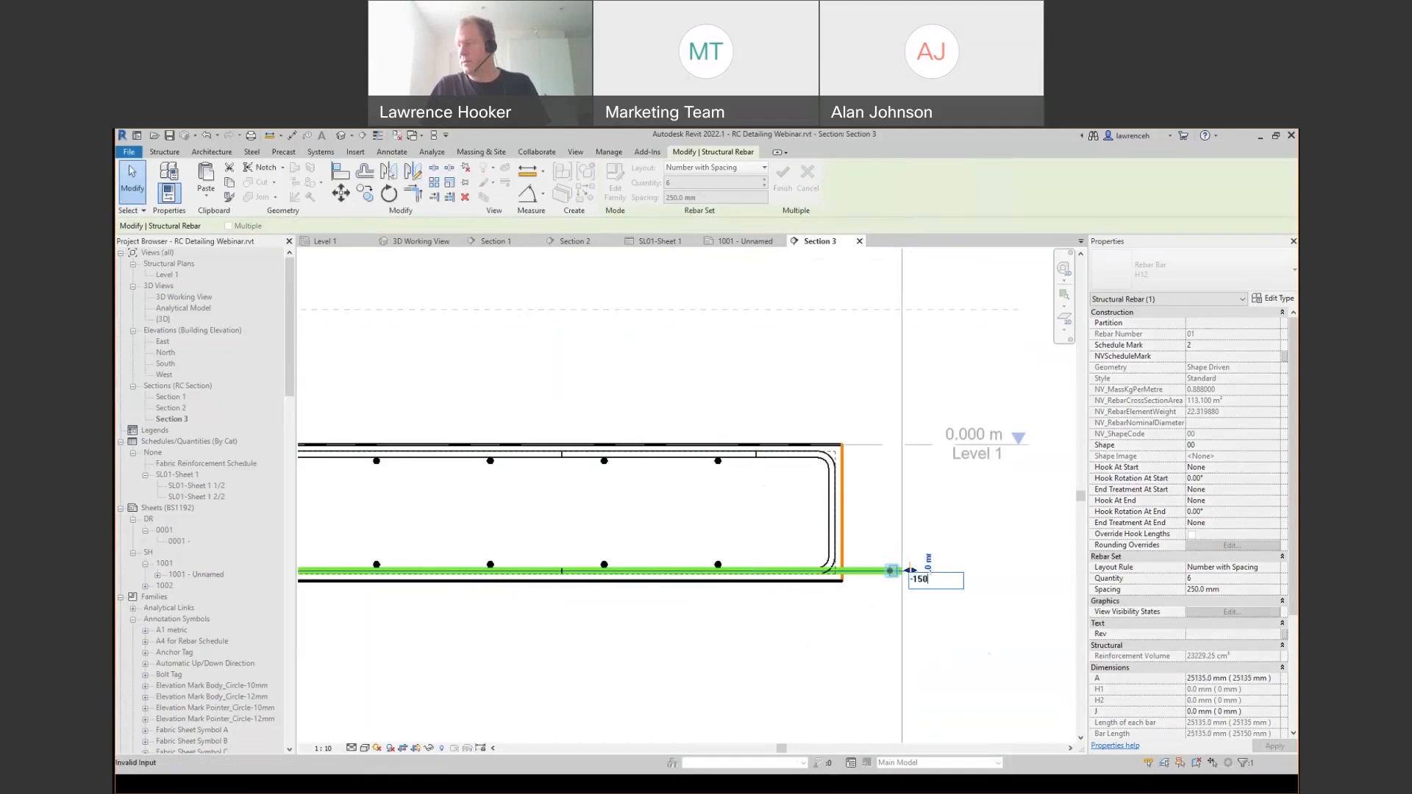
pyautogui.press('Return')
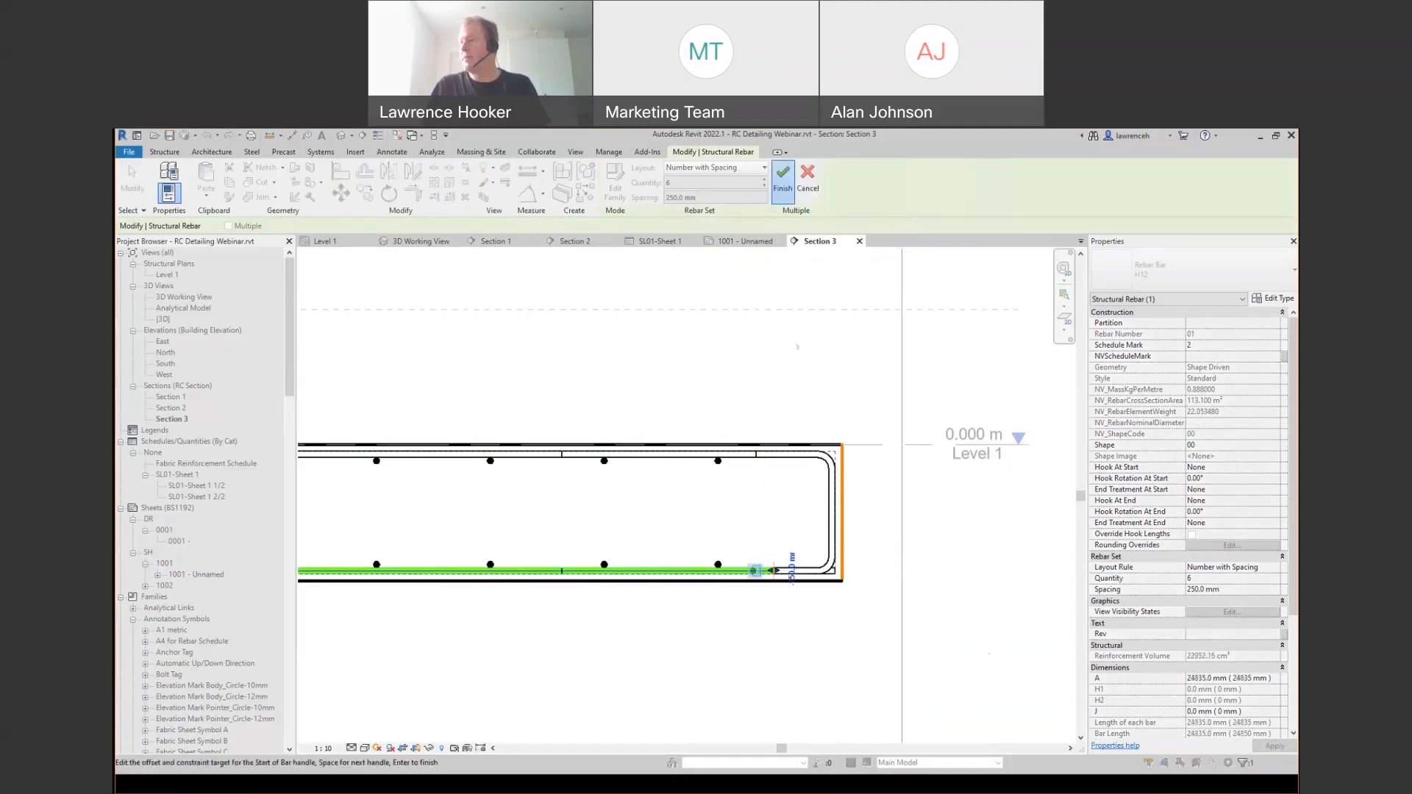
pyautogui.click(783, 180)
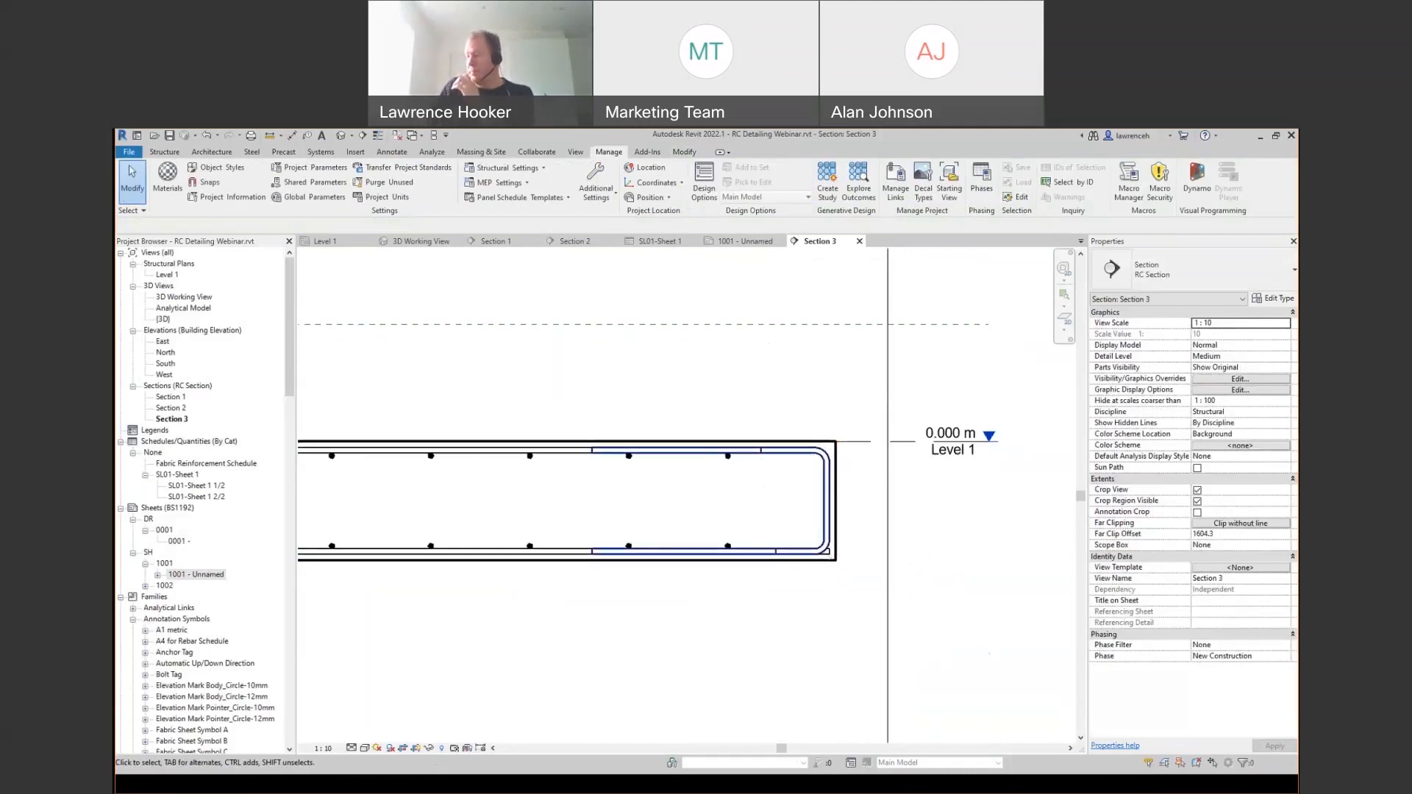
# - Shorten the remaining bottom H12 bar set at the slab edge so its end lines up with the neighbouring bar
pyautogui.scroll(3, 828, 553)
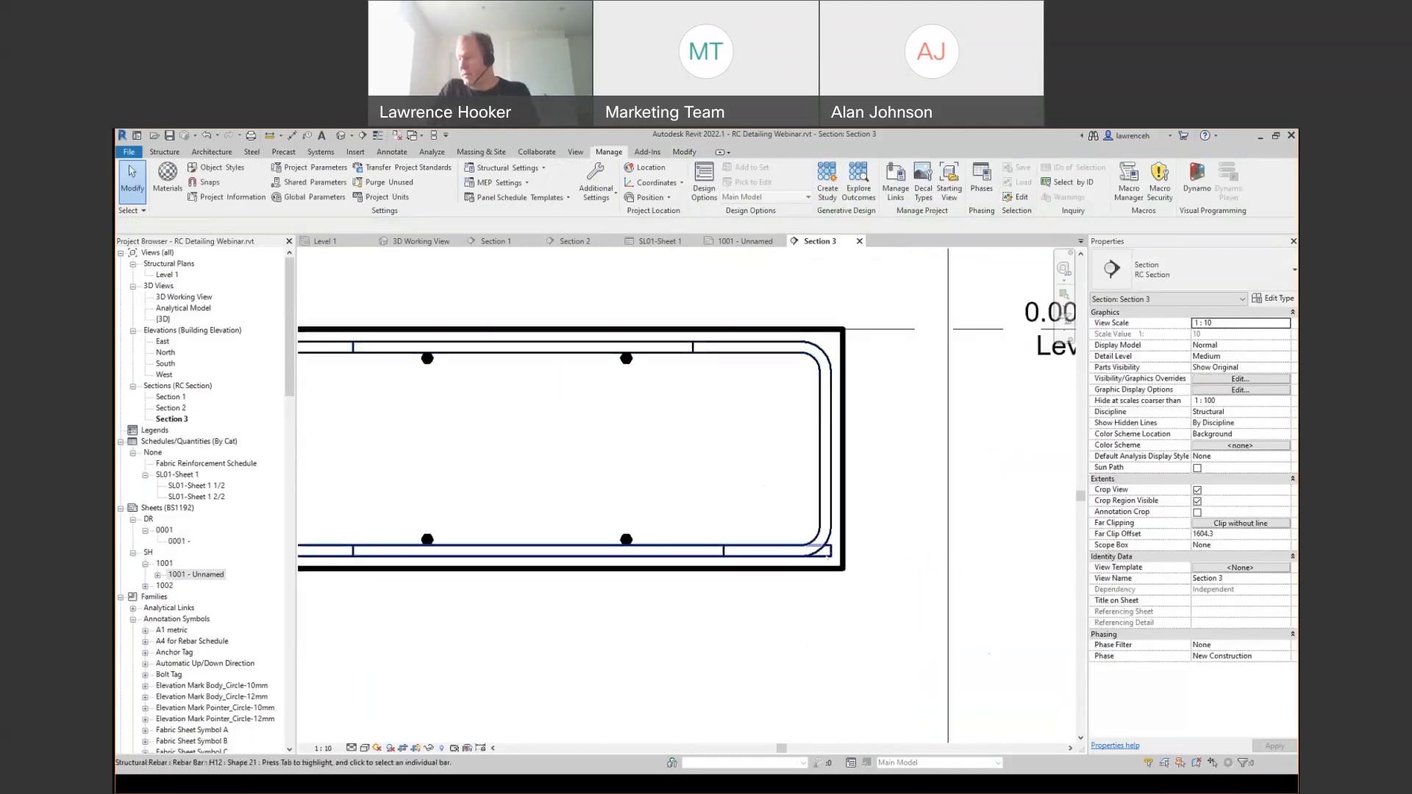
pyautogui.click(827, 558)
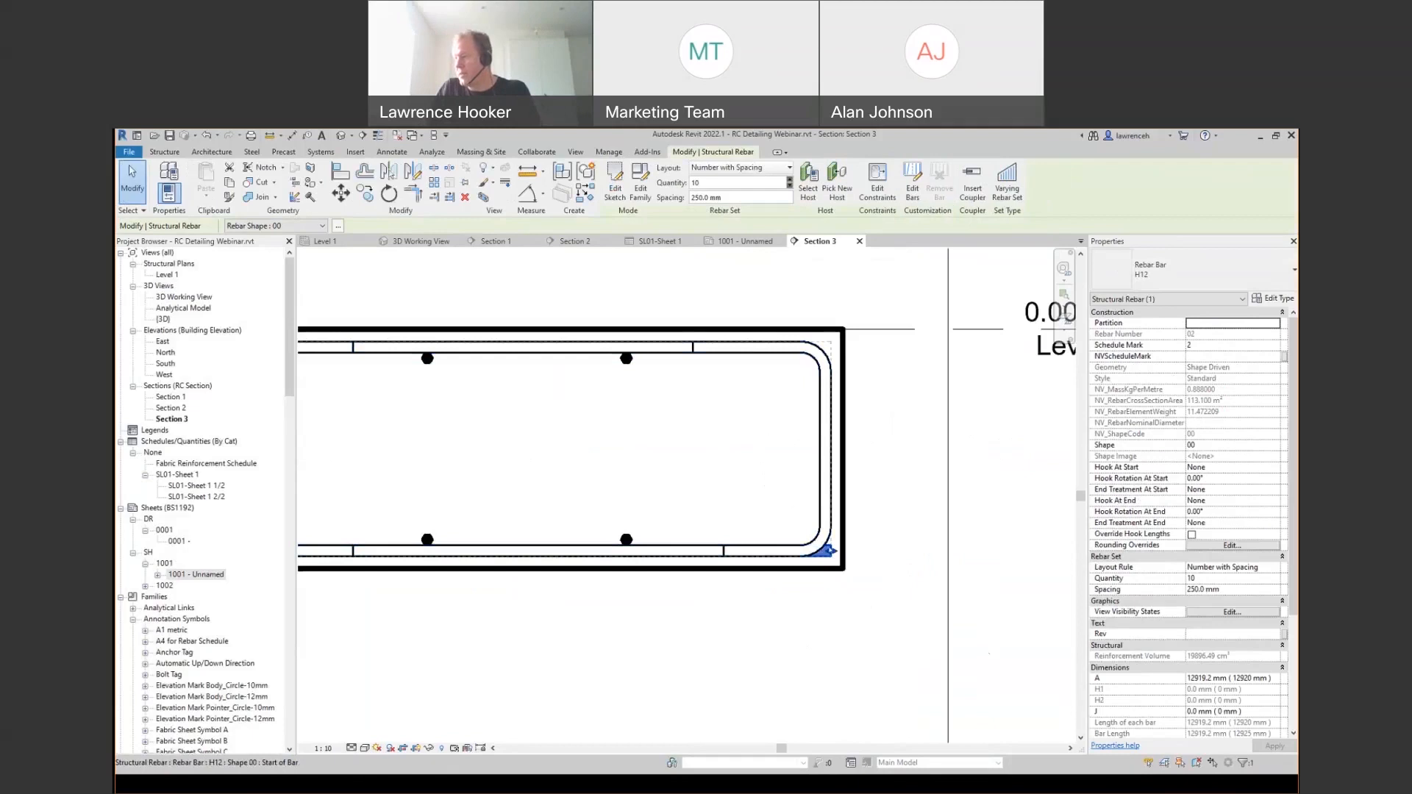
pyautogui.moveTo(760, 552); pyautogui.dragTo(723, 551)
pyautogui.scroll(-3, 827, 606)
pyautogui.click(807, 605)
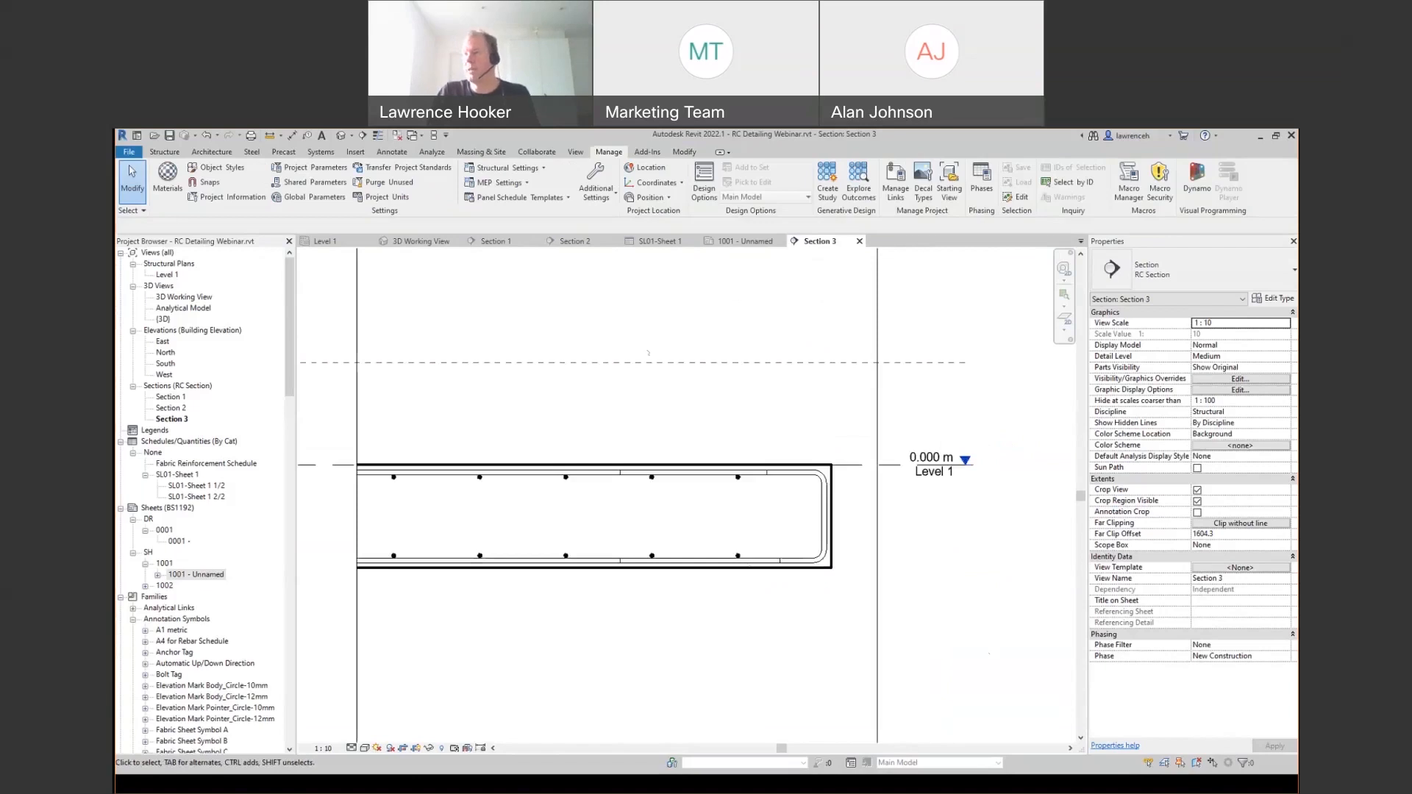
# - Place an NV_Tick and Tag Arrow detail component, Full Profile at Front - Tag, at the end of the U-bar's bottom leg
pyautogui.moveTo(570, 336); pyautogui.dragTo(618, 332, button='middle')
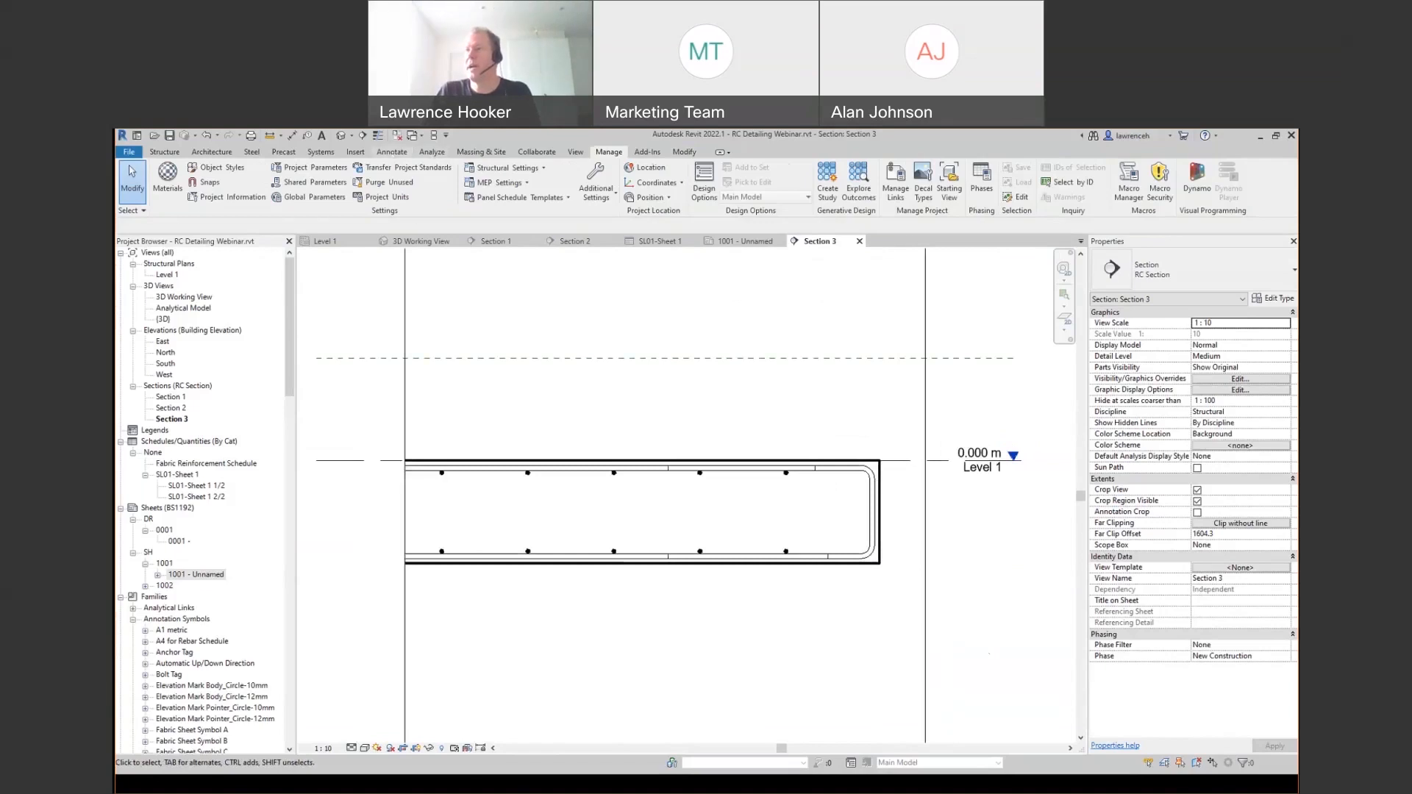
pyautogui.click(392, 152)
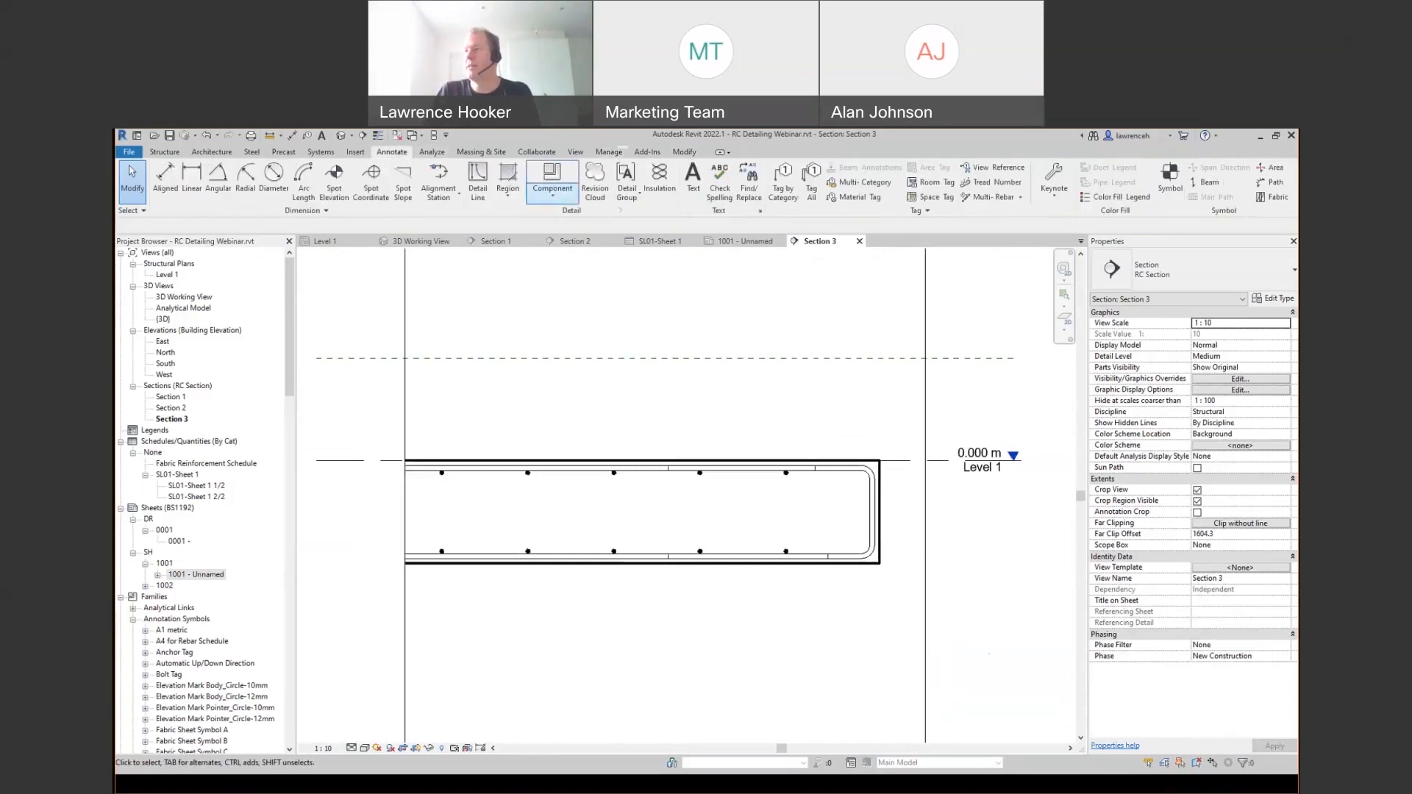
pyautogui.click(551, 182)
pyautogui.click(518, 214)
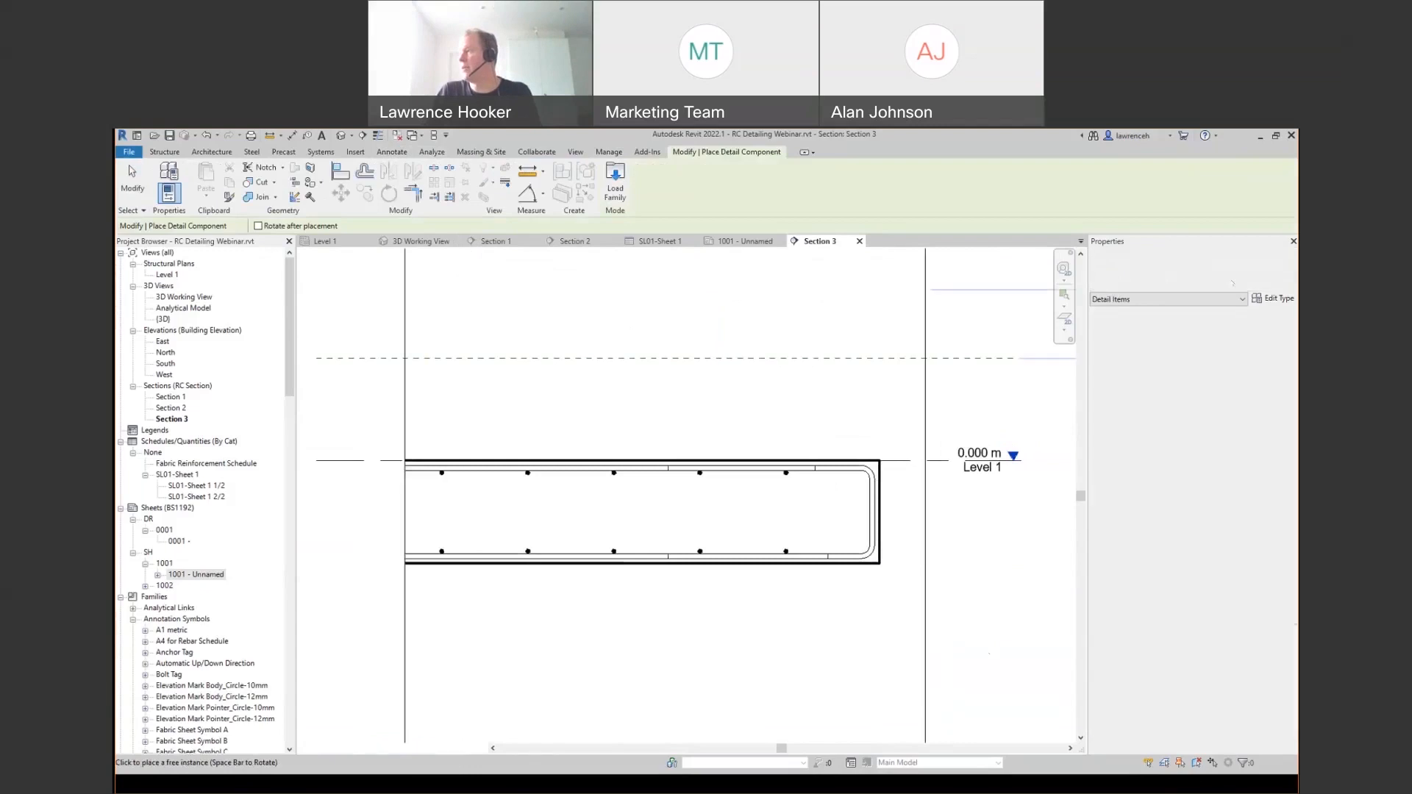
pyautogui.click(1232, 282)
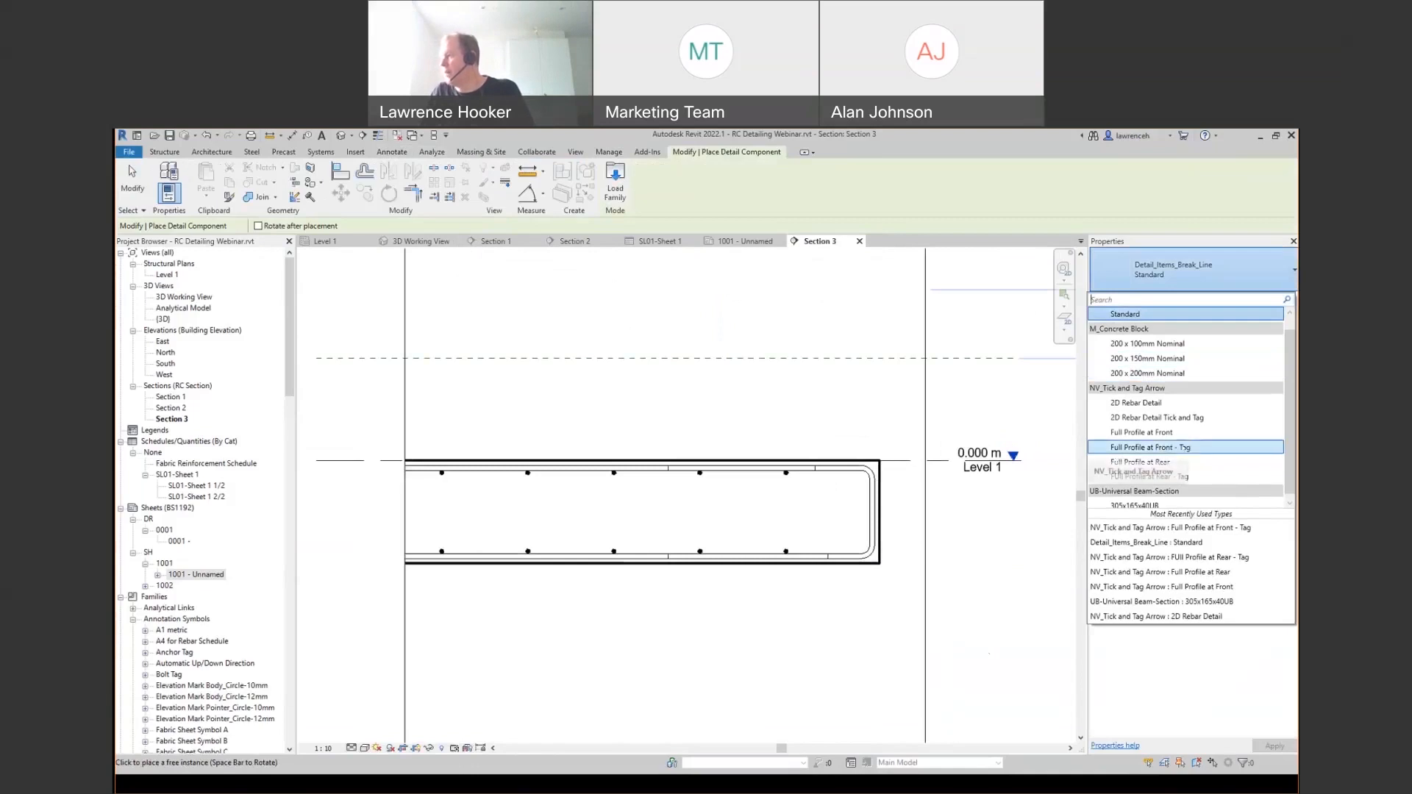
pyautogui.click(1184, 448)
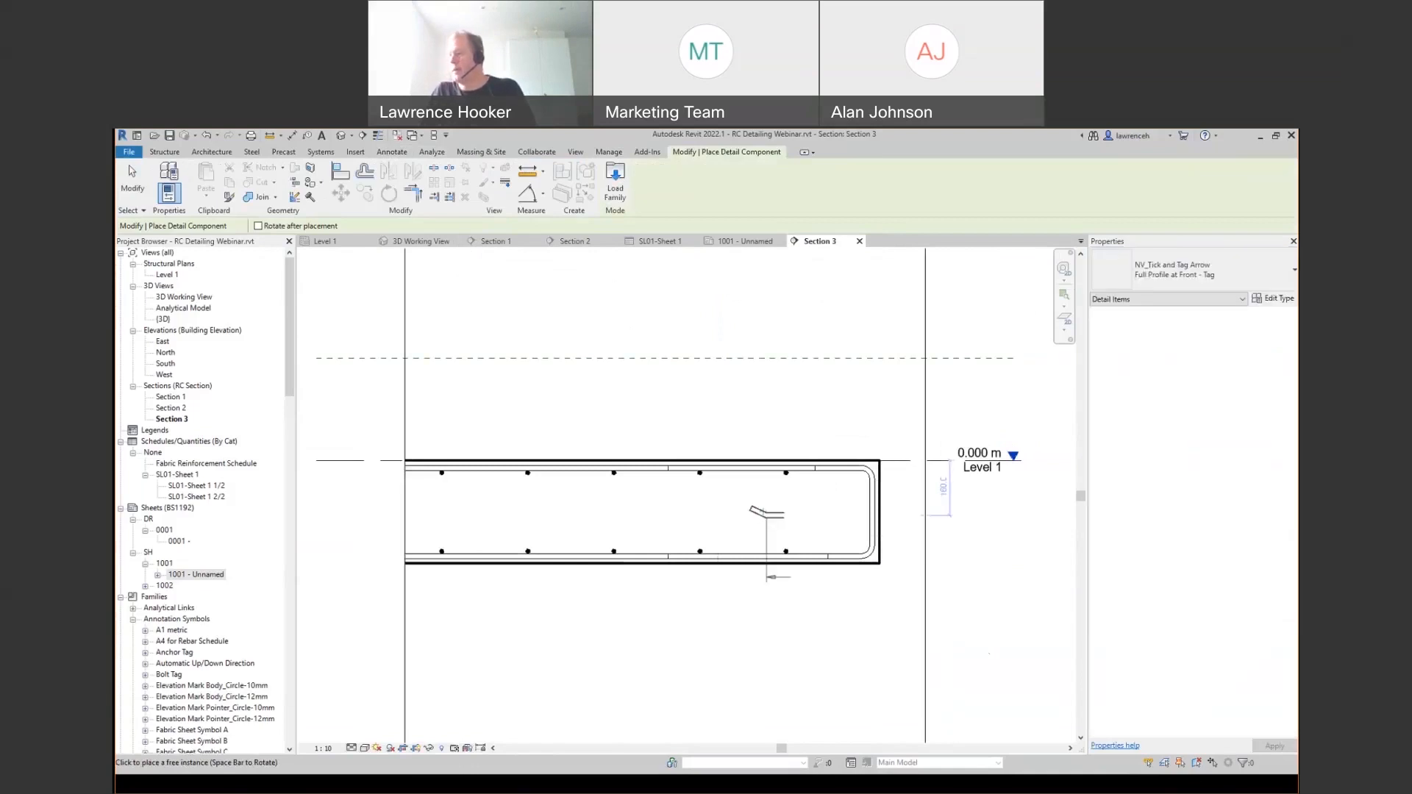
pyautogui.scroll(1, 717, 536)
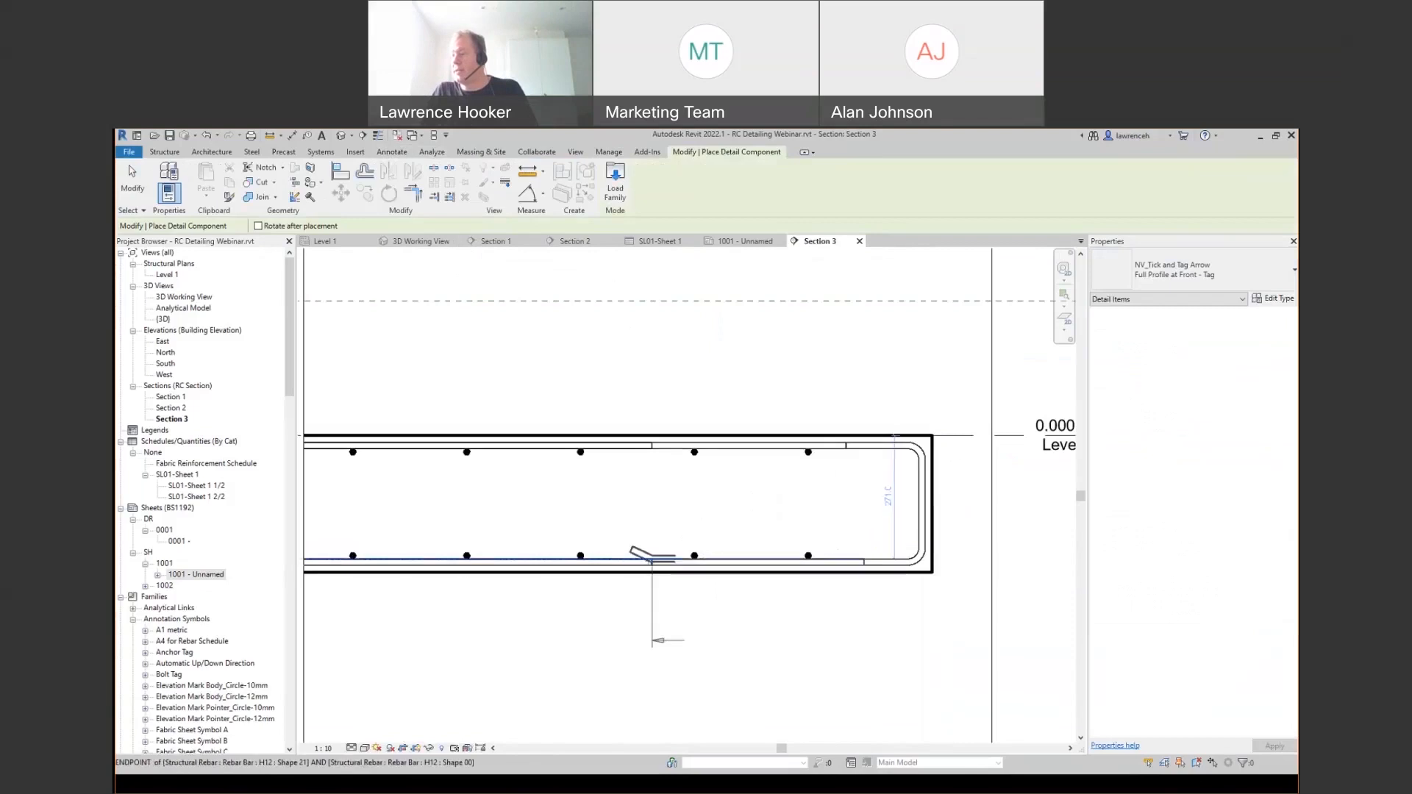
pyautogui.scroll(2, 651, 564)
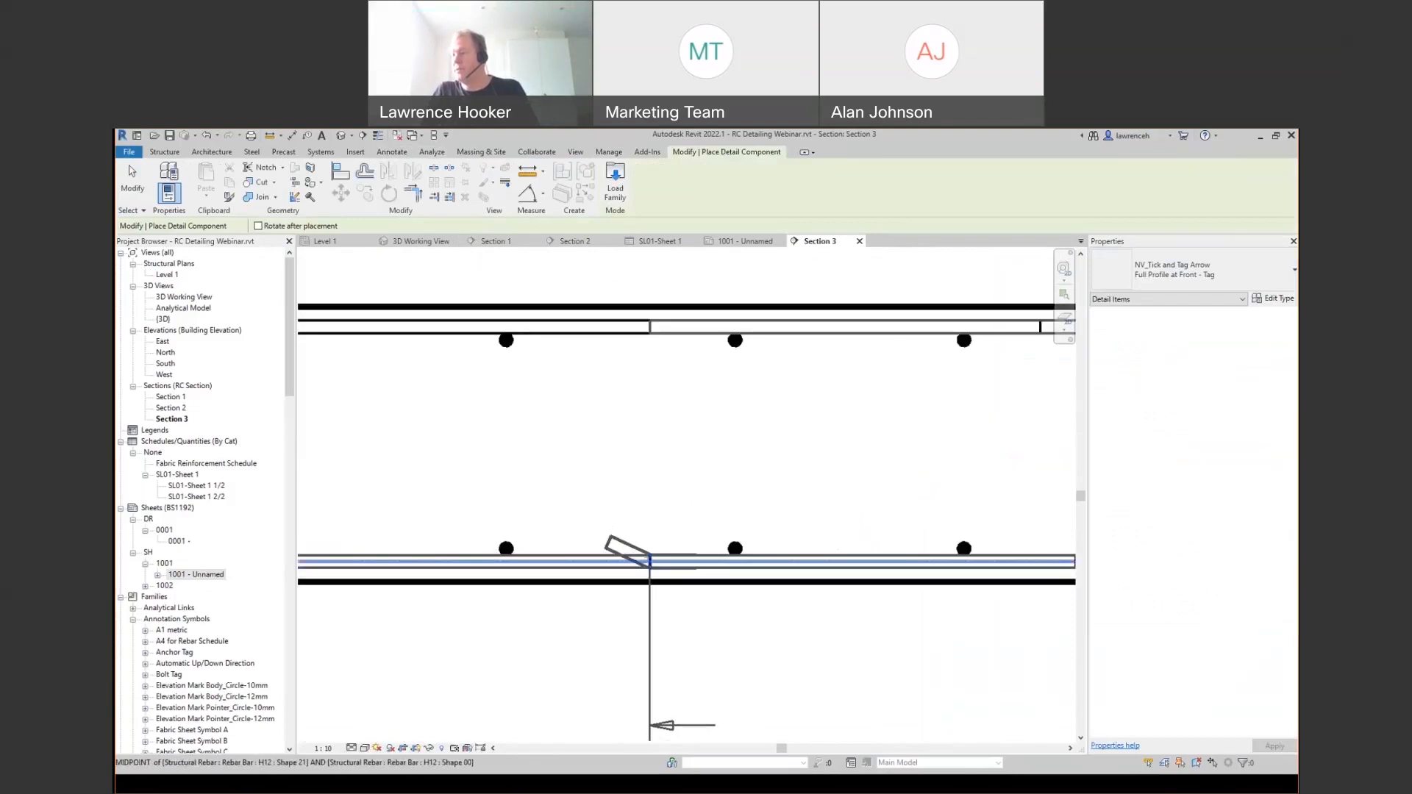
pyautogui.click(649, 561)
pyautogui.scroll(-1, 698, 665)
pyautogui.press('Escape')
pyautogui.press('Escape')
# - Mirror a copy of the tick and tag arrow to the U-bar's top leg about a horizontal axis at the slab's mid-depth
pyautogui.click(642, 577)
pyautogui.scroll(-1, 613, 497)
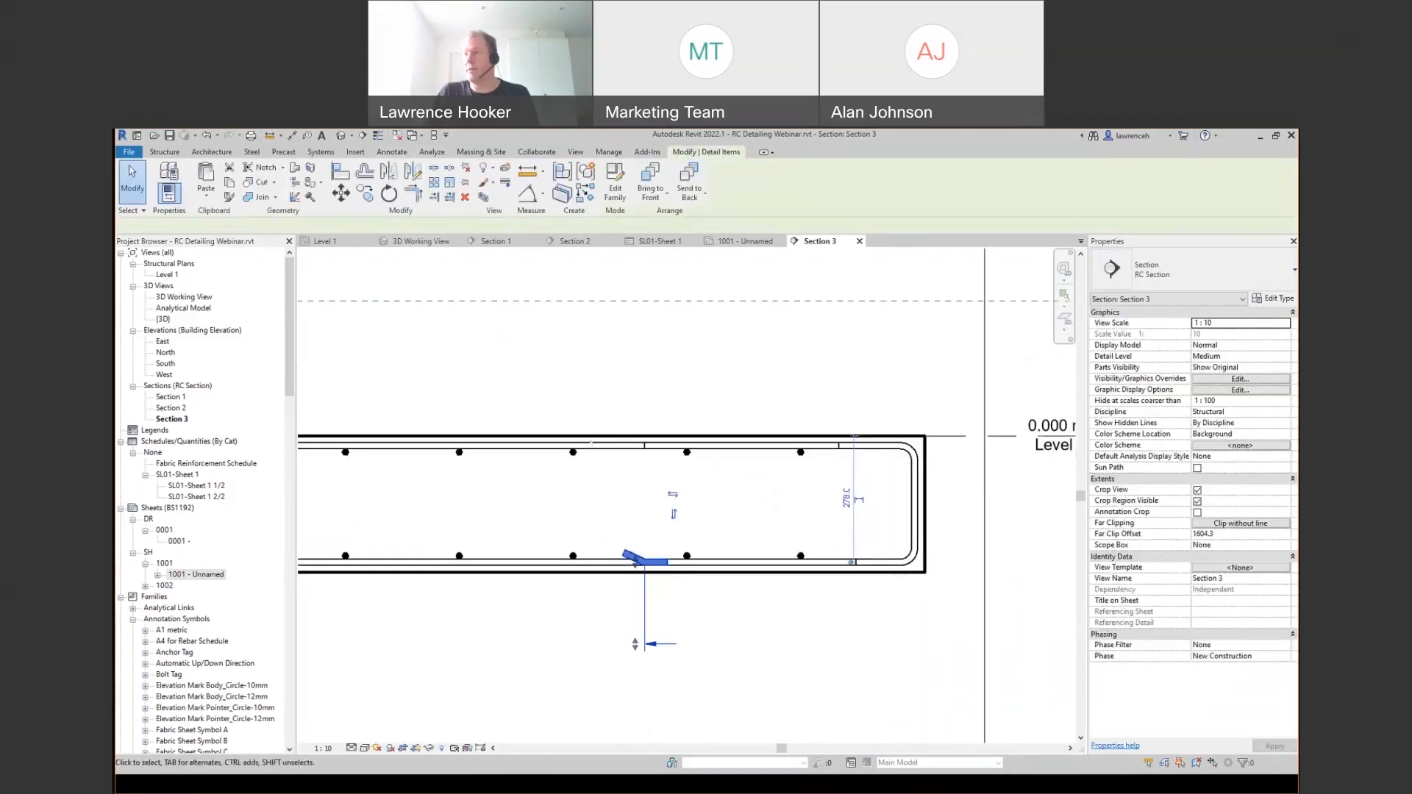
pyautogui.press('d')
pyautogui.press('m')
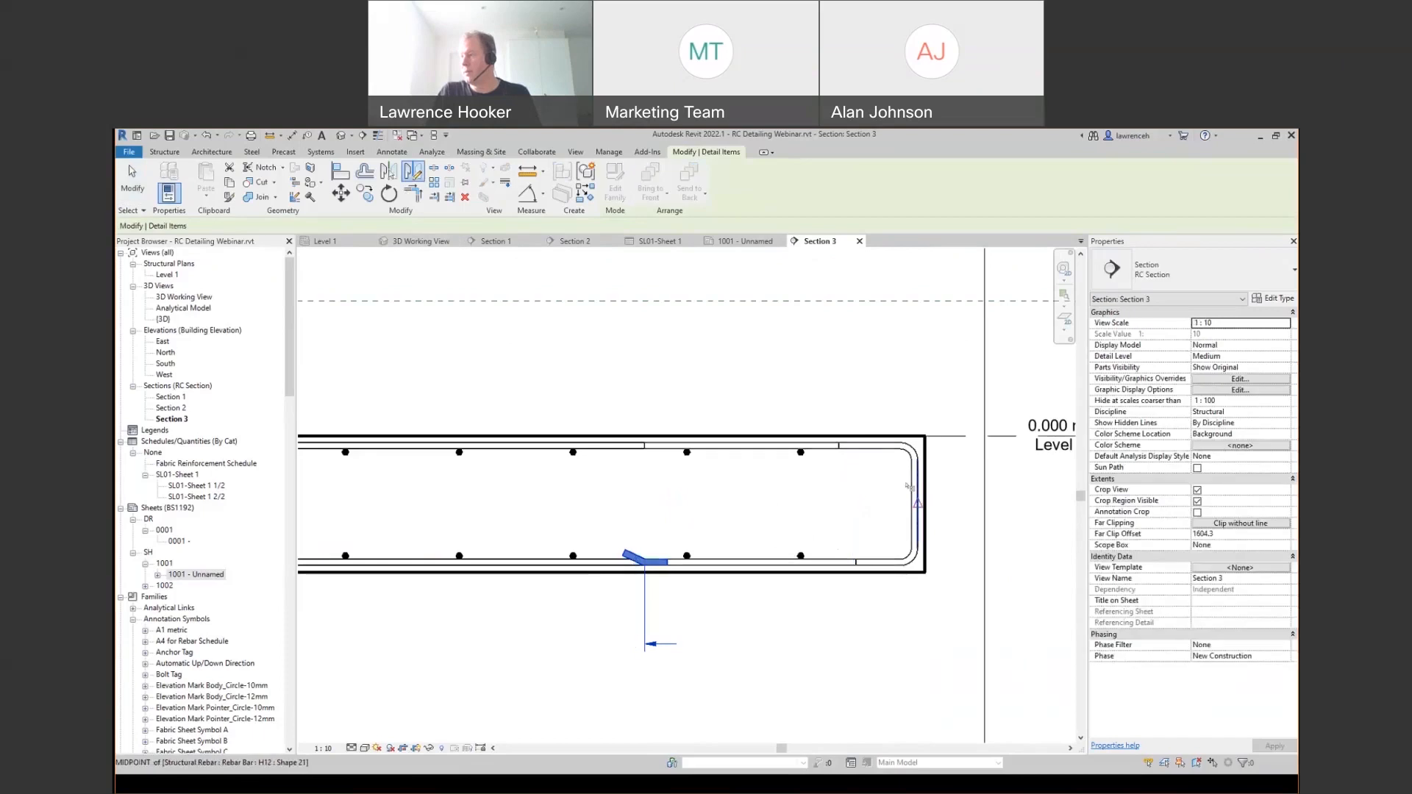
pyautogui.click(918, 504)
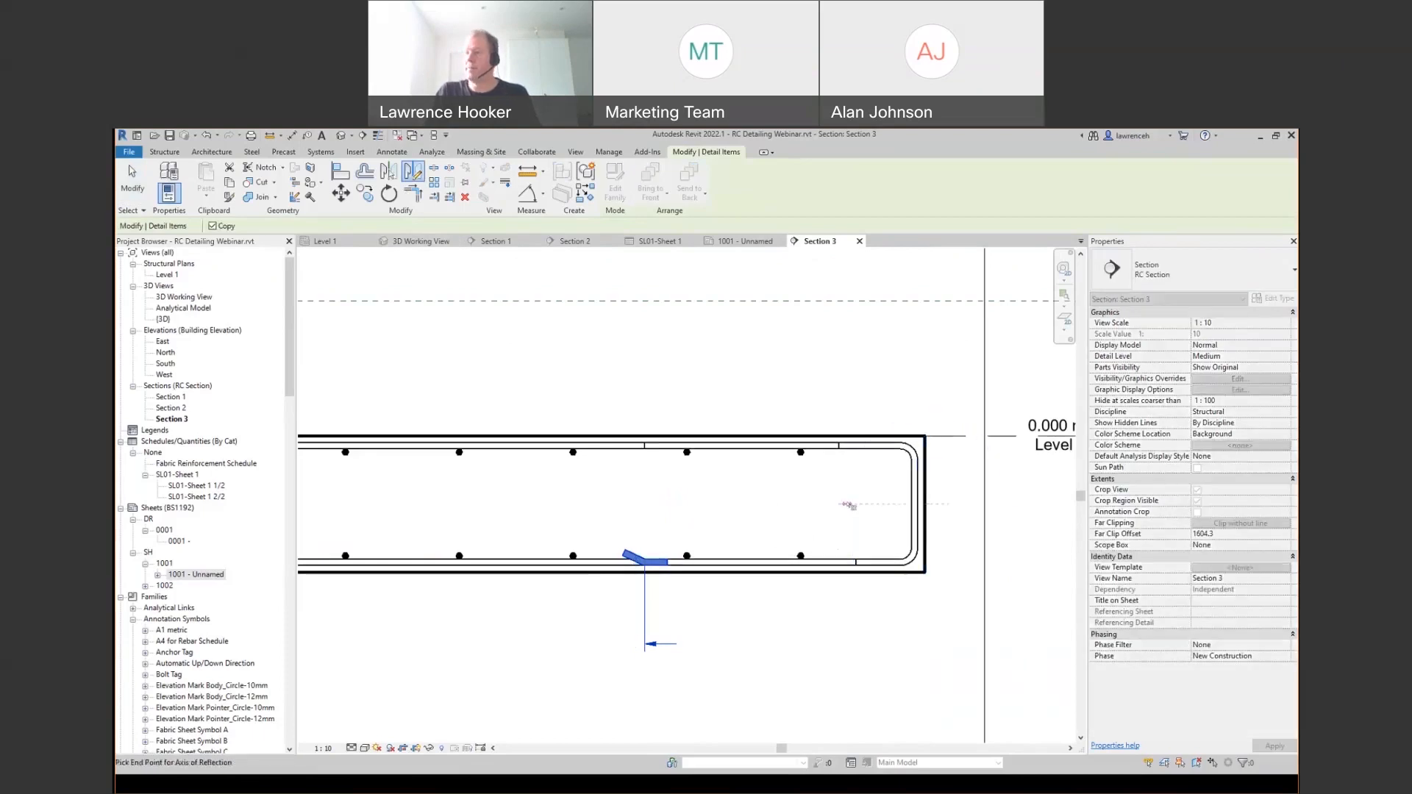
pyautogui.click(849, 505)
pyautogui.press('Escape')
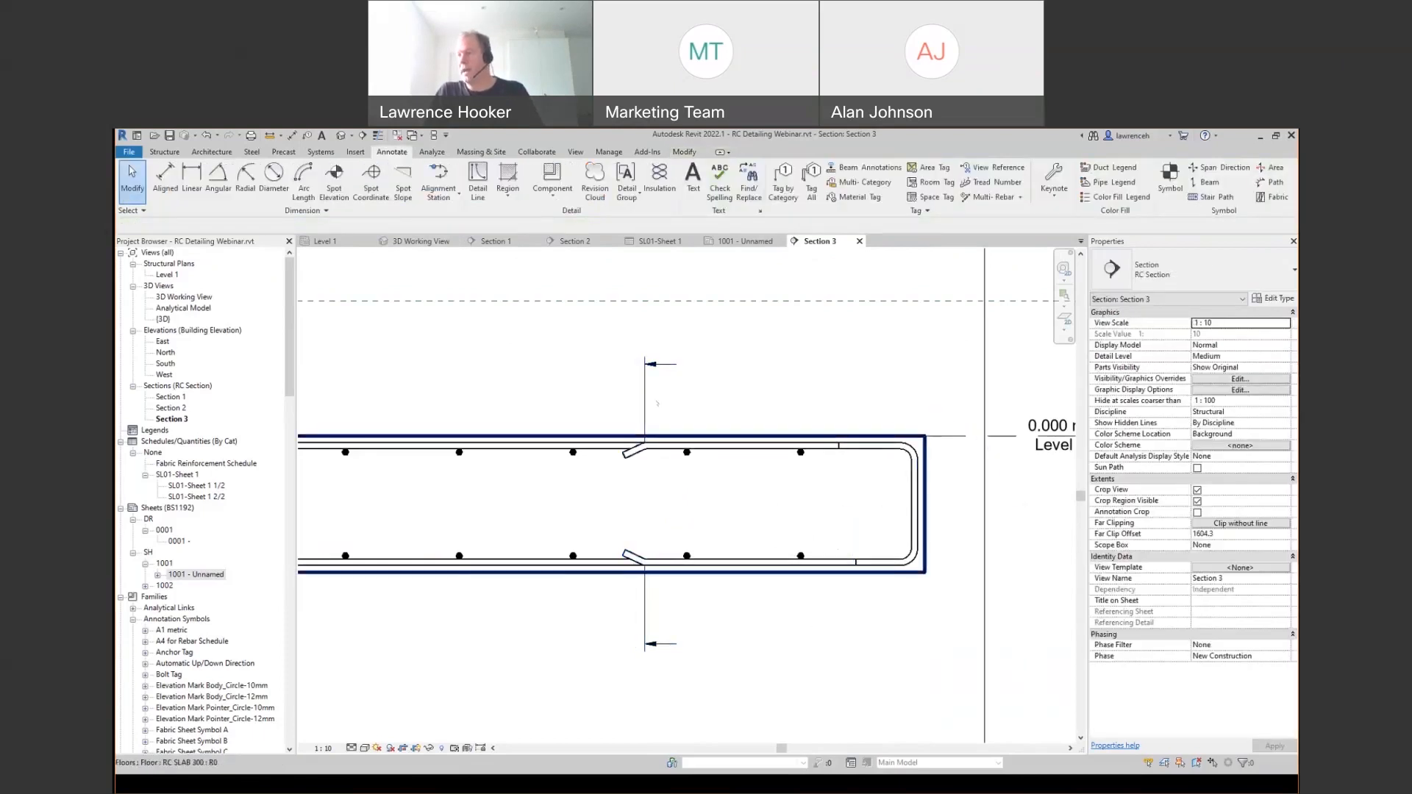
# - Place a matching tick and tag arrow at the bottom H12 bar's end near the slab edge and mirror it to face the other way
pyautogui.moveTo(656, 403); pyautogui.dragTo(638, 386, button='middle')
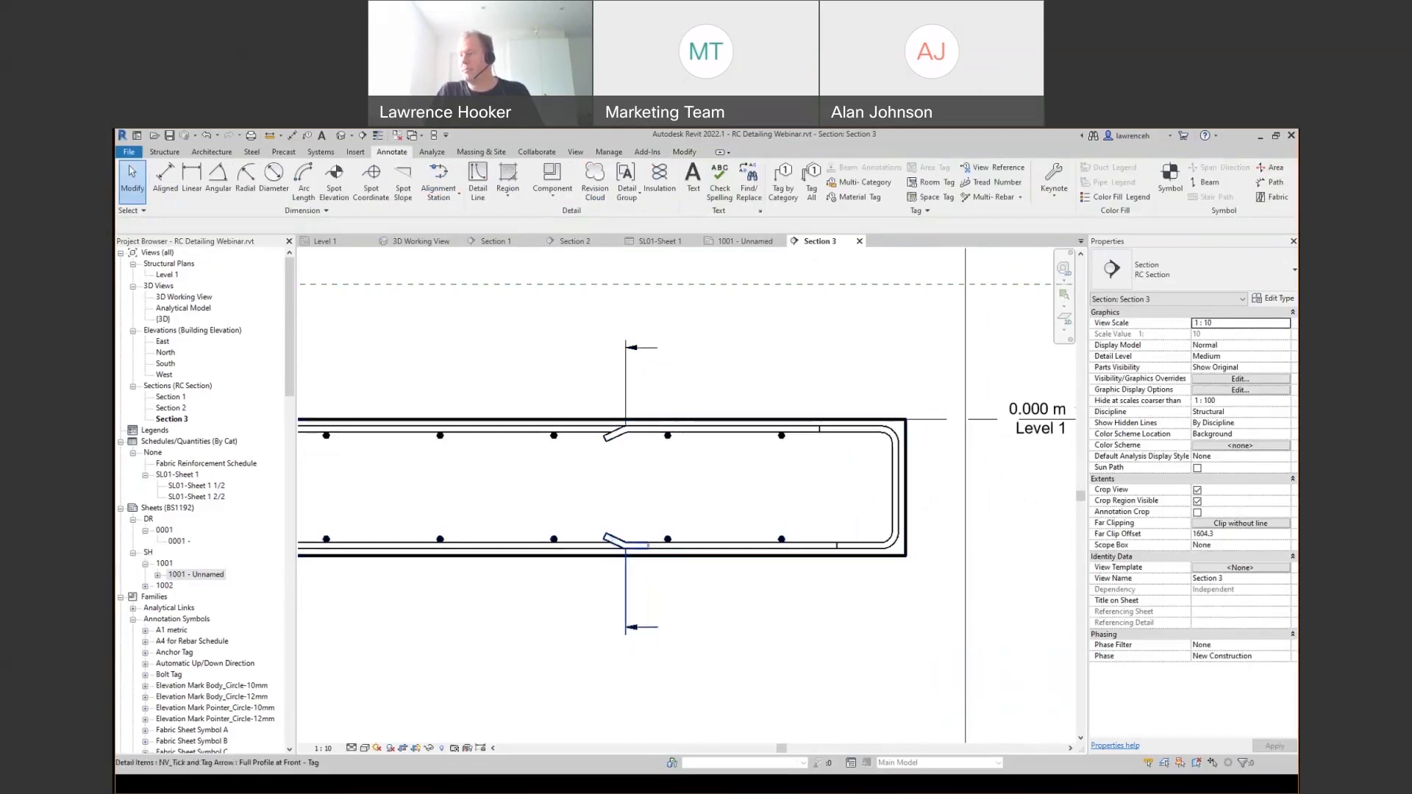
pyautogui.click(633, 545)
pyautogui.rightClick(616, 545)
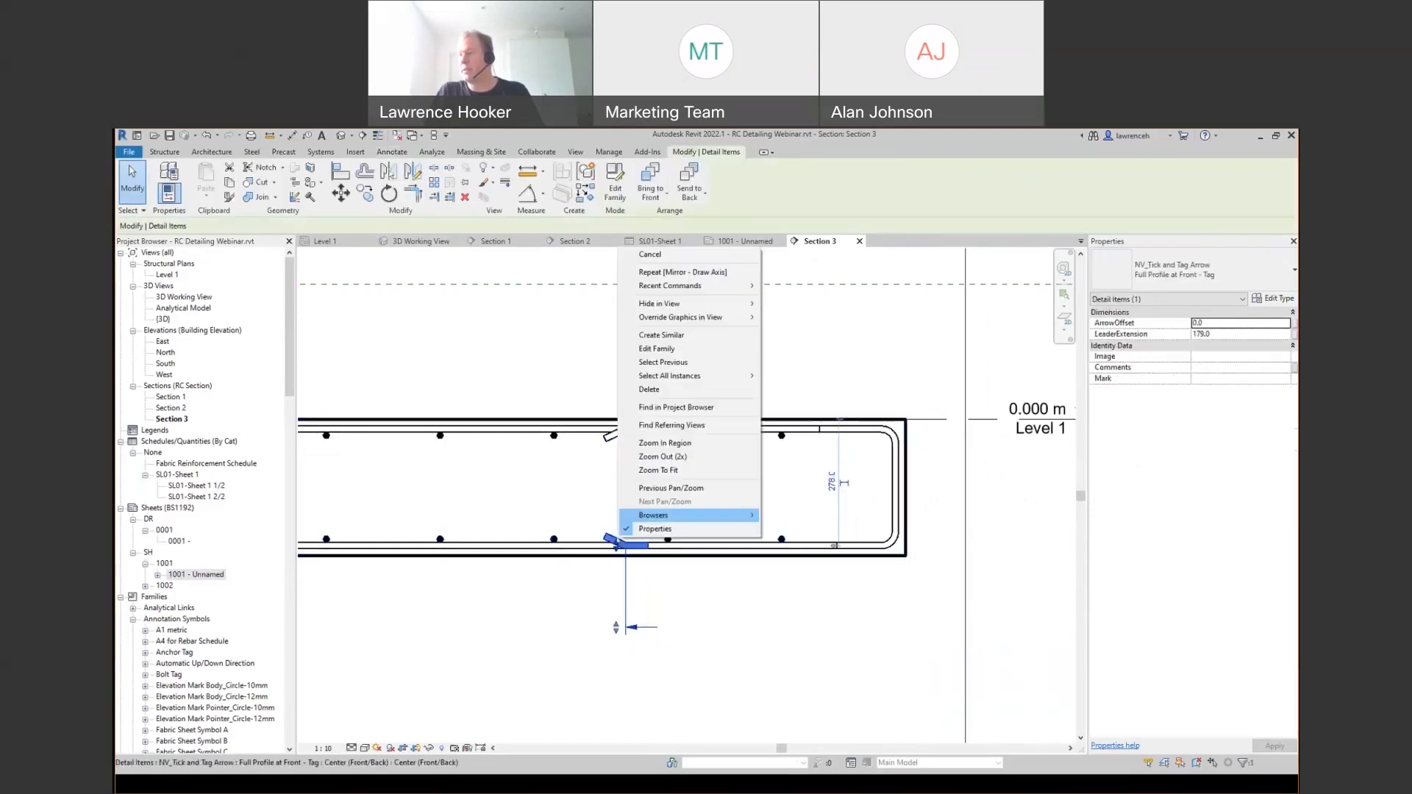
pyautogui.click(648, 336)
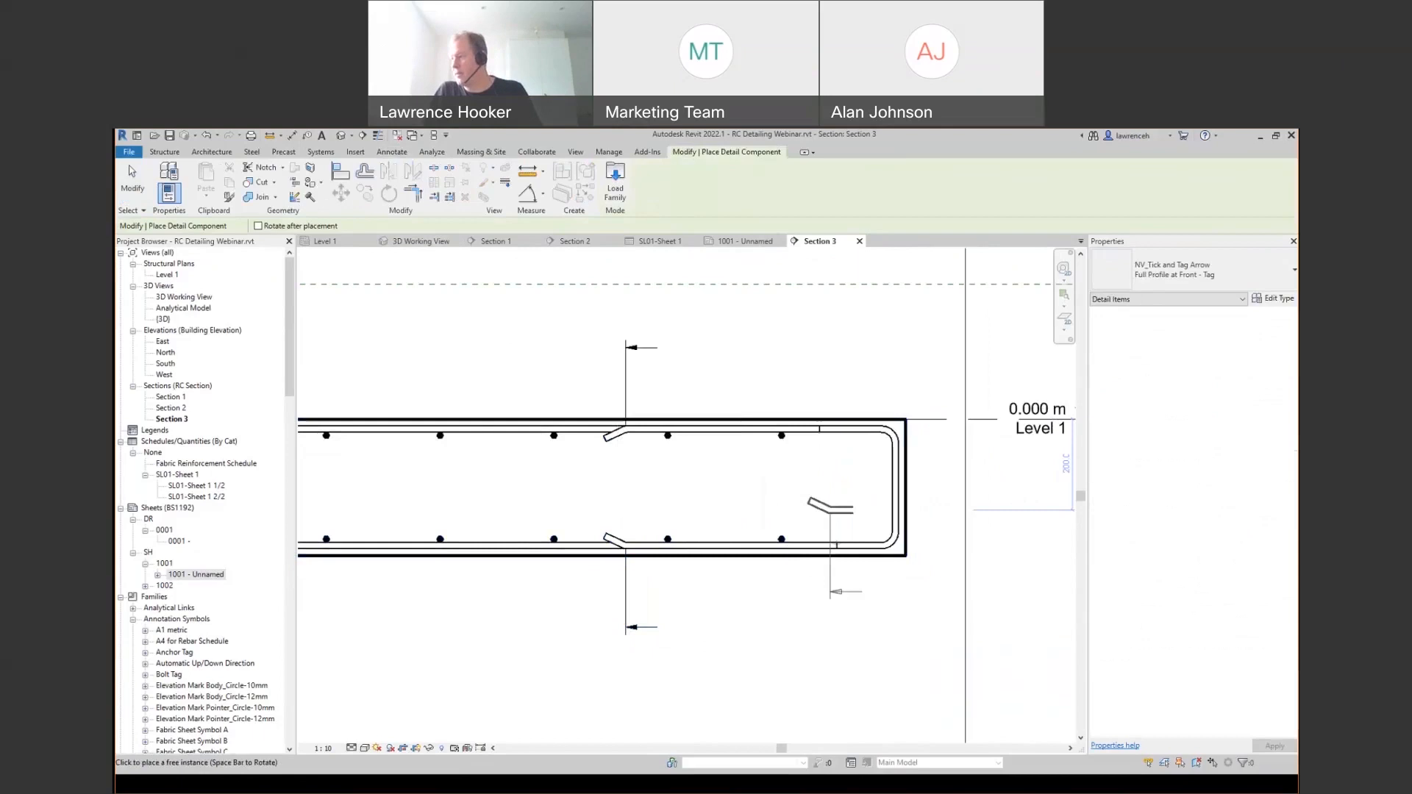
pyautogui.scroll(2, 831, 515)
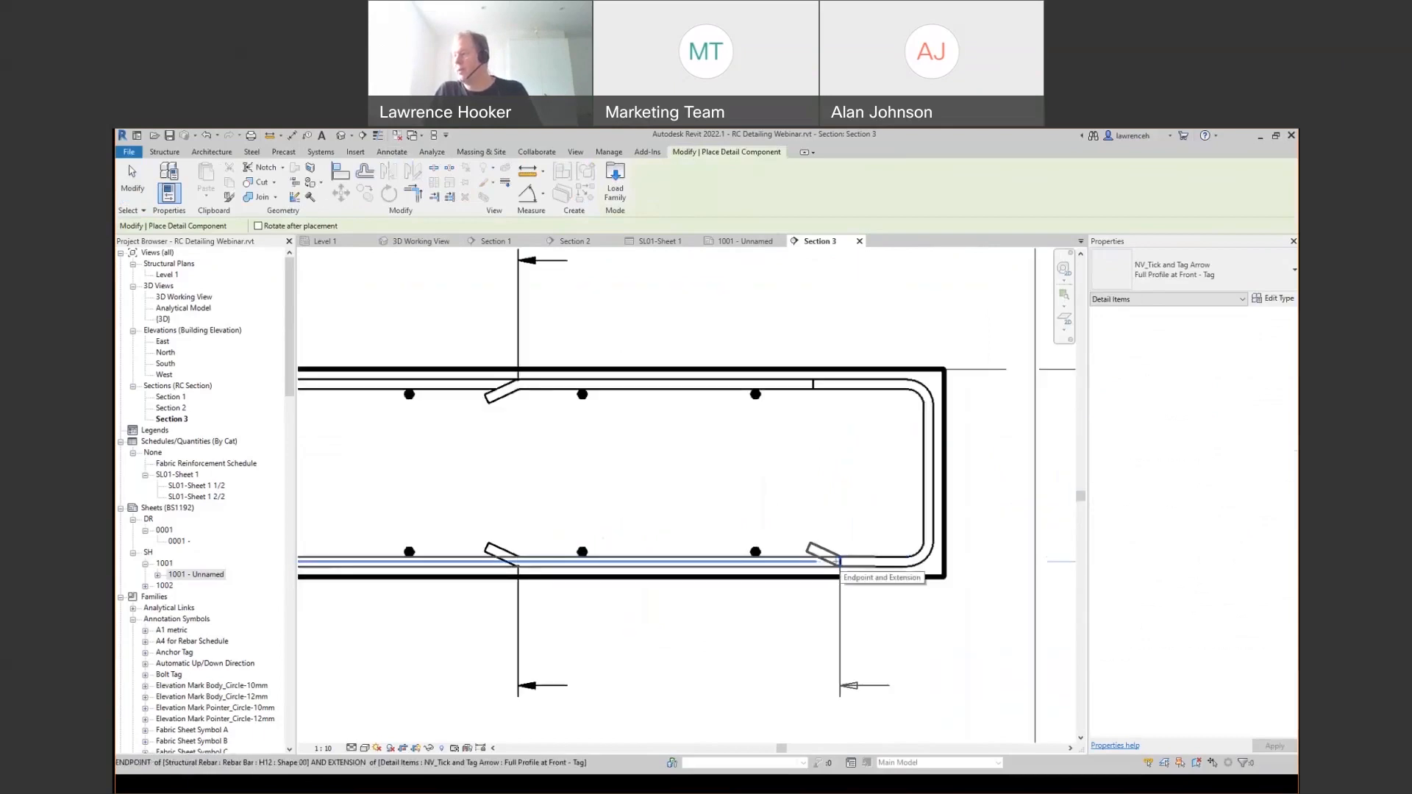
pyautogui.click(838, 561)
pyautogui.press('Escape')
pyautogui.click(828, 558)
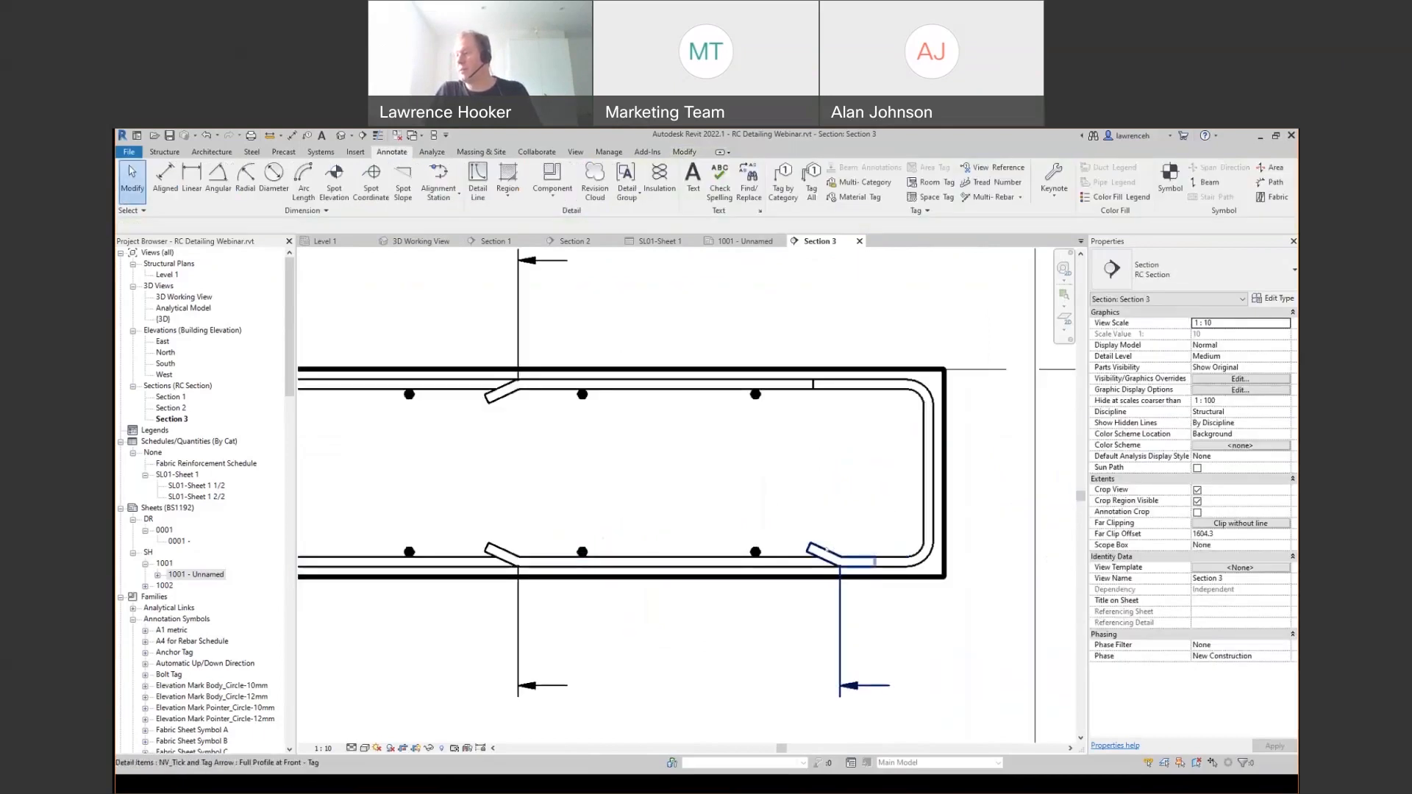
pyautogui.click(883, 459)
pyautogui.scroll(-1, 778, 505)
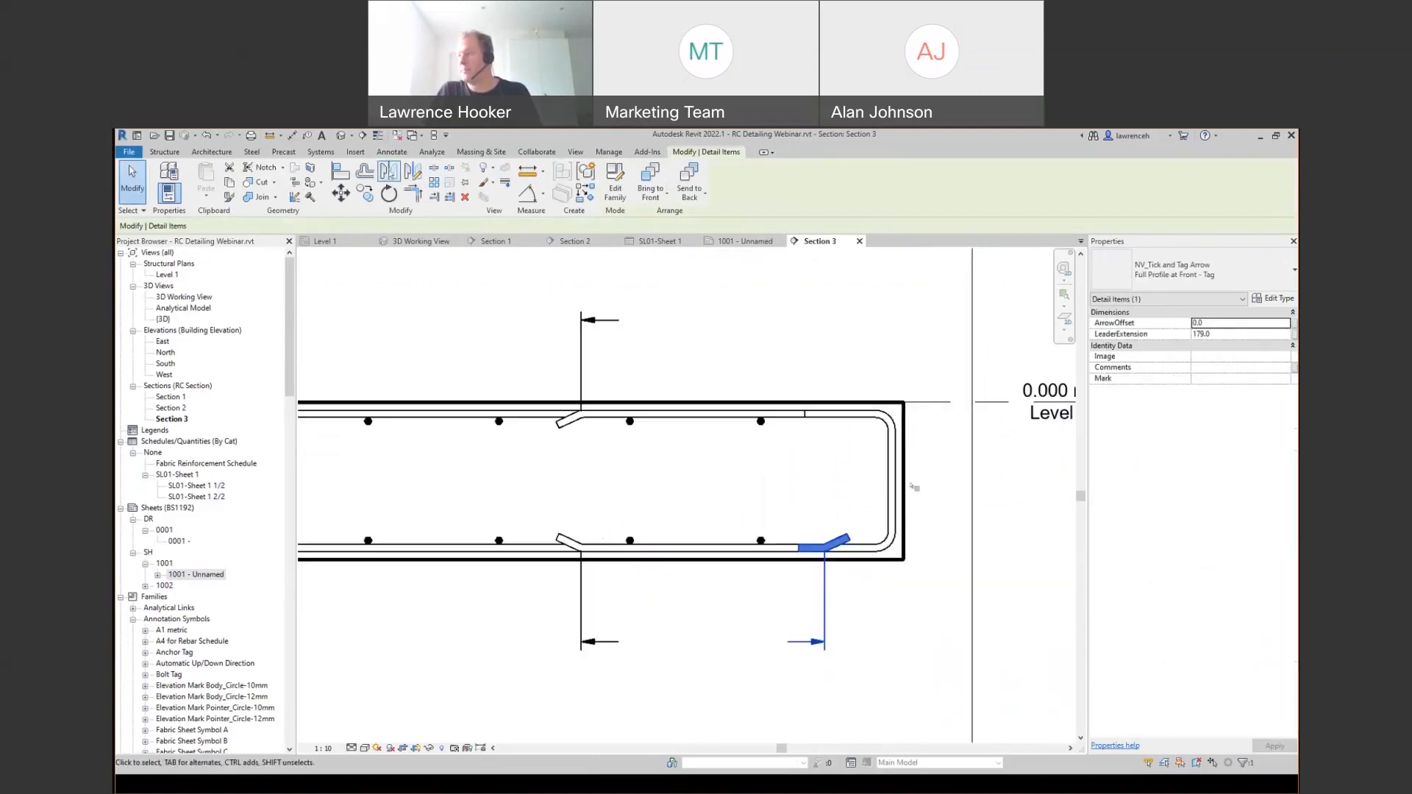
# - Mirror a copy of the bottom bar-end tick and tag arrow to the top bars about the slab's mid-depth axis
pyautogui.click(412, 172)
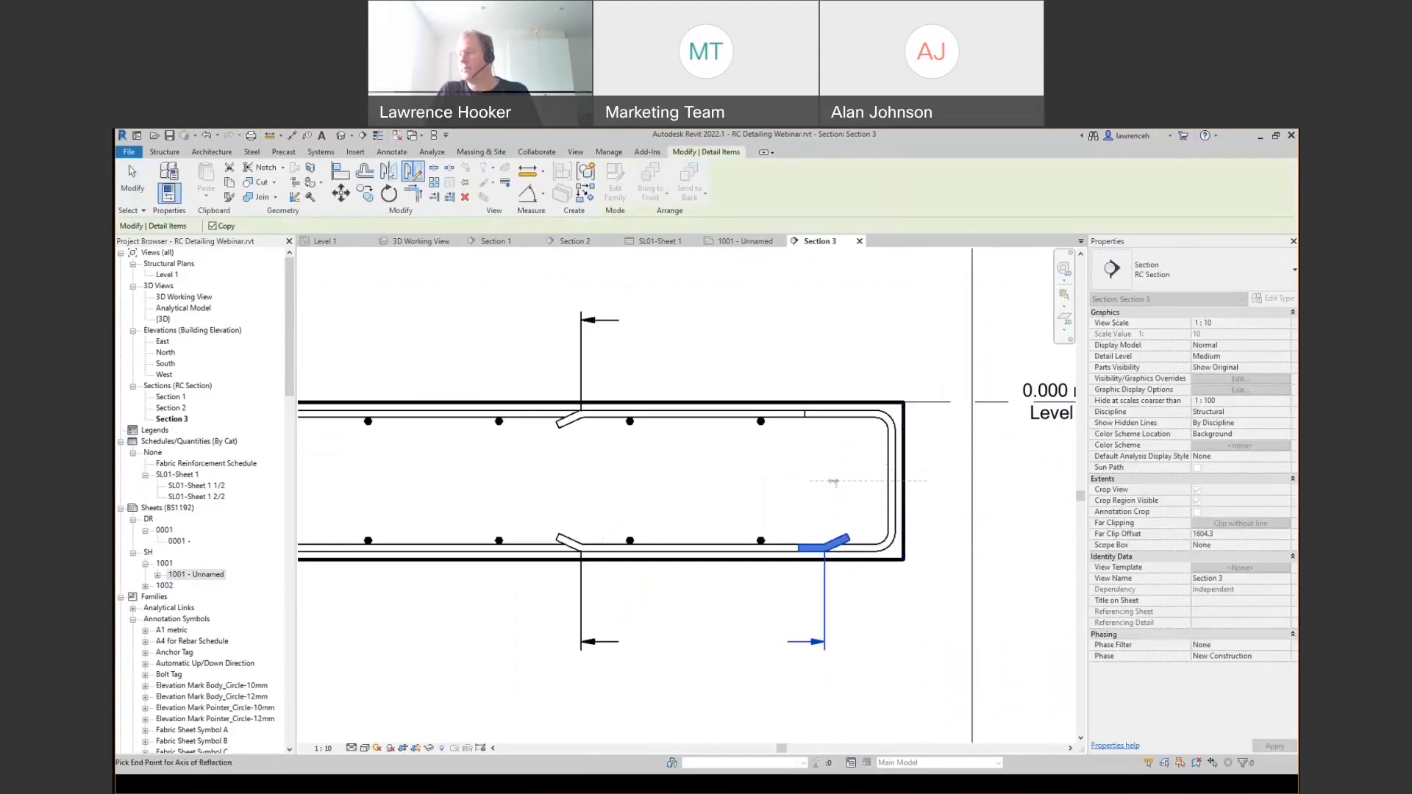
pyautogui.click(834, 482)
pyautogui.click(861, 617)
pyautogui.scroll(-1, 861, 617)
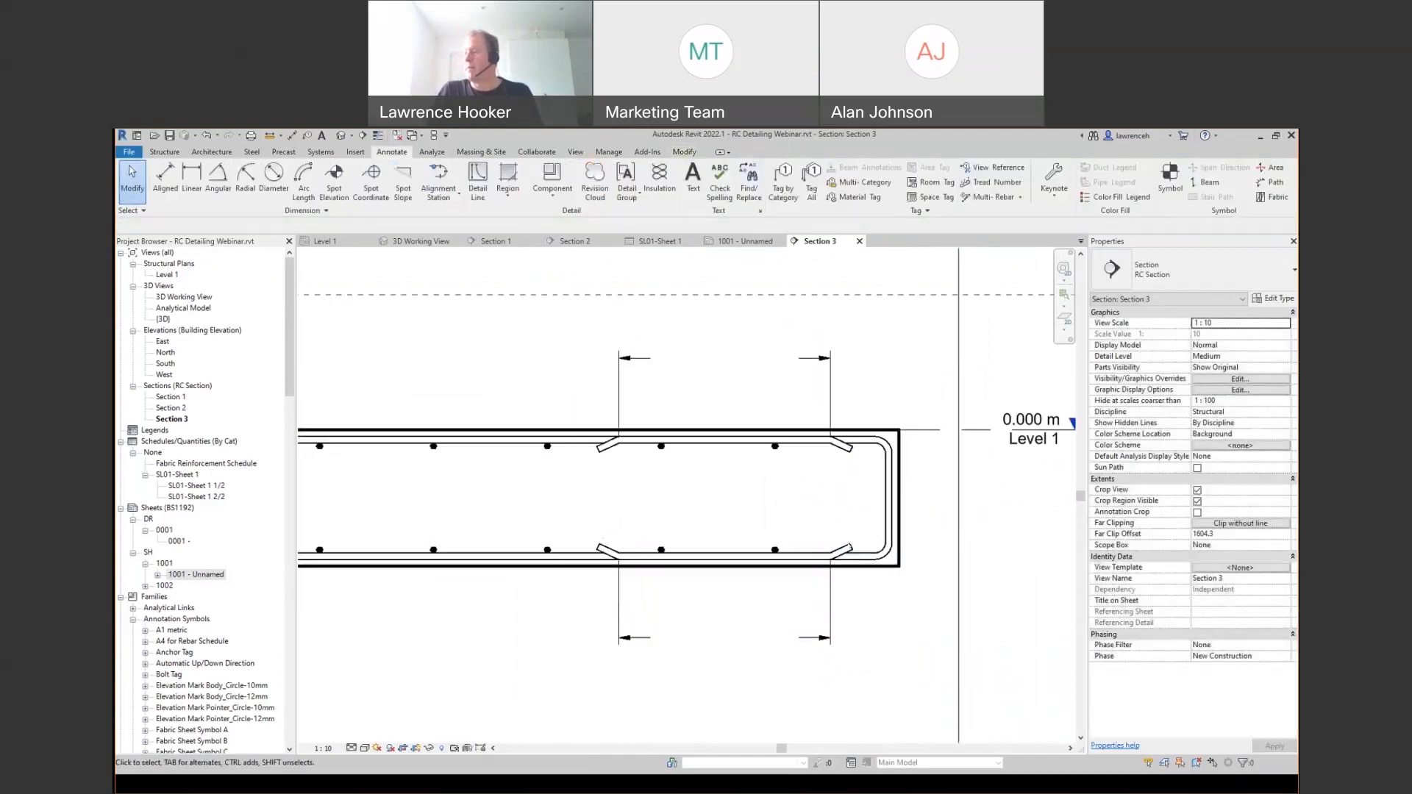
# - Change both bar-end tick and tag arrows near the slab edge to the FUll Profile at Rear - Tag type
pyautogui.click(832, 553)
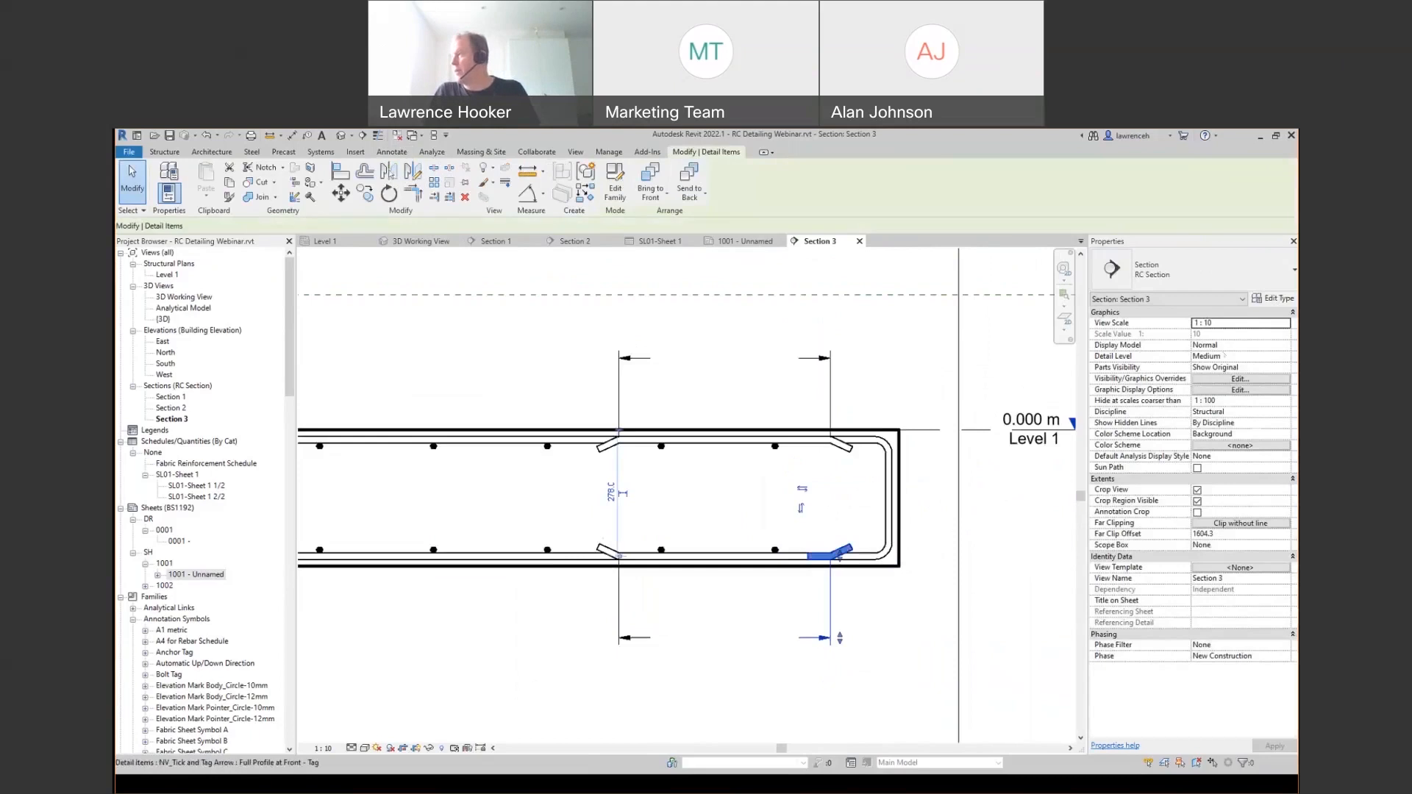
pyautogui.click(1192, 269)
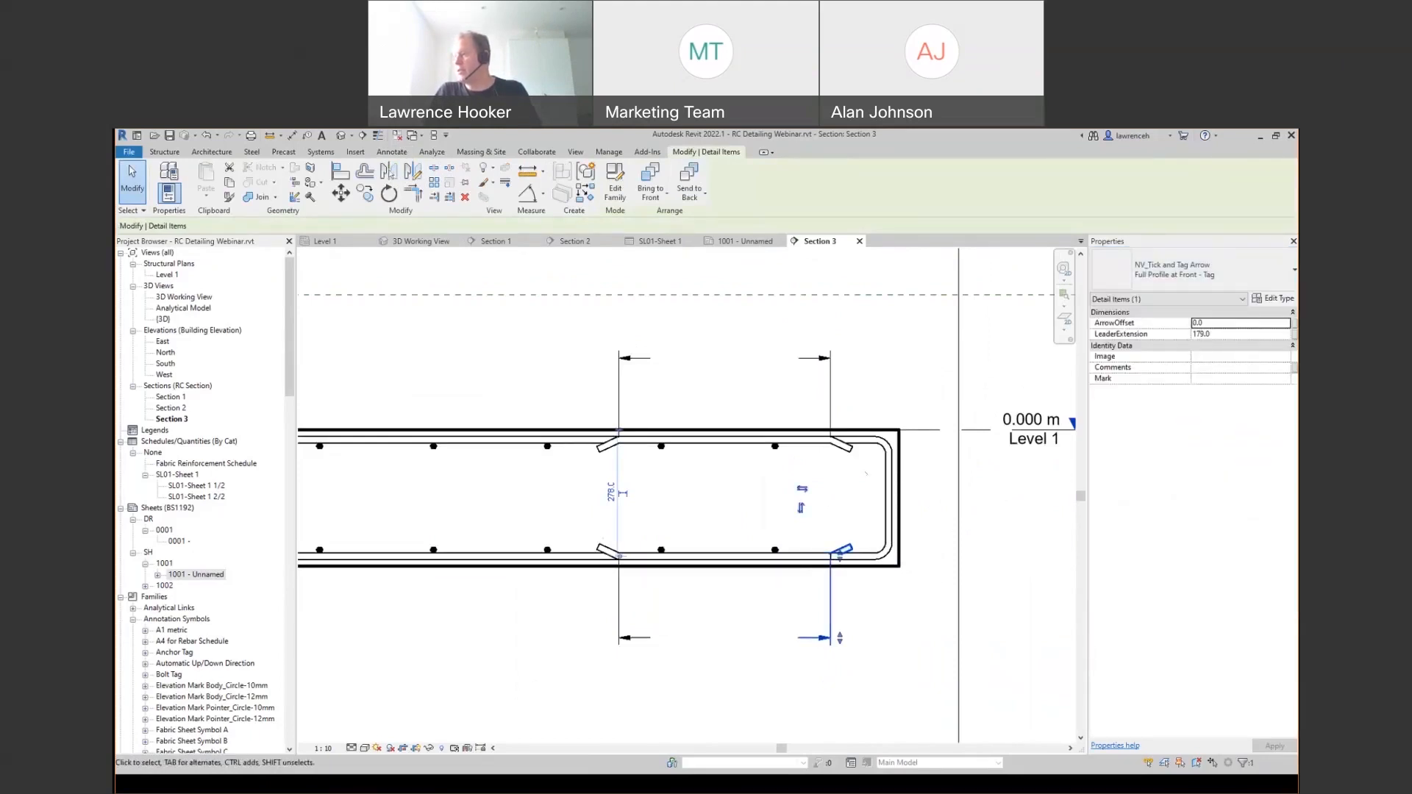
pyautogui.click(846, 448)
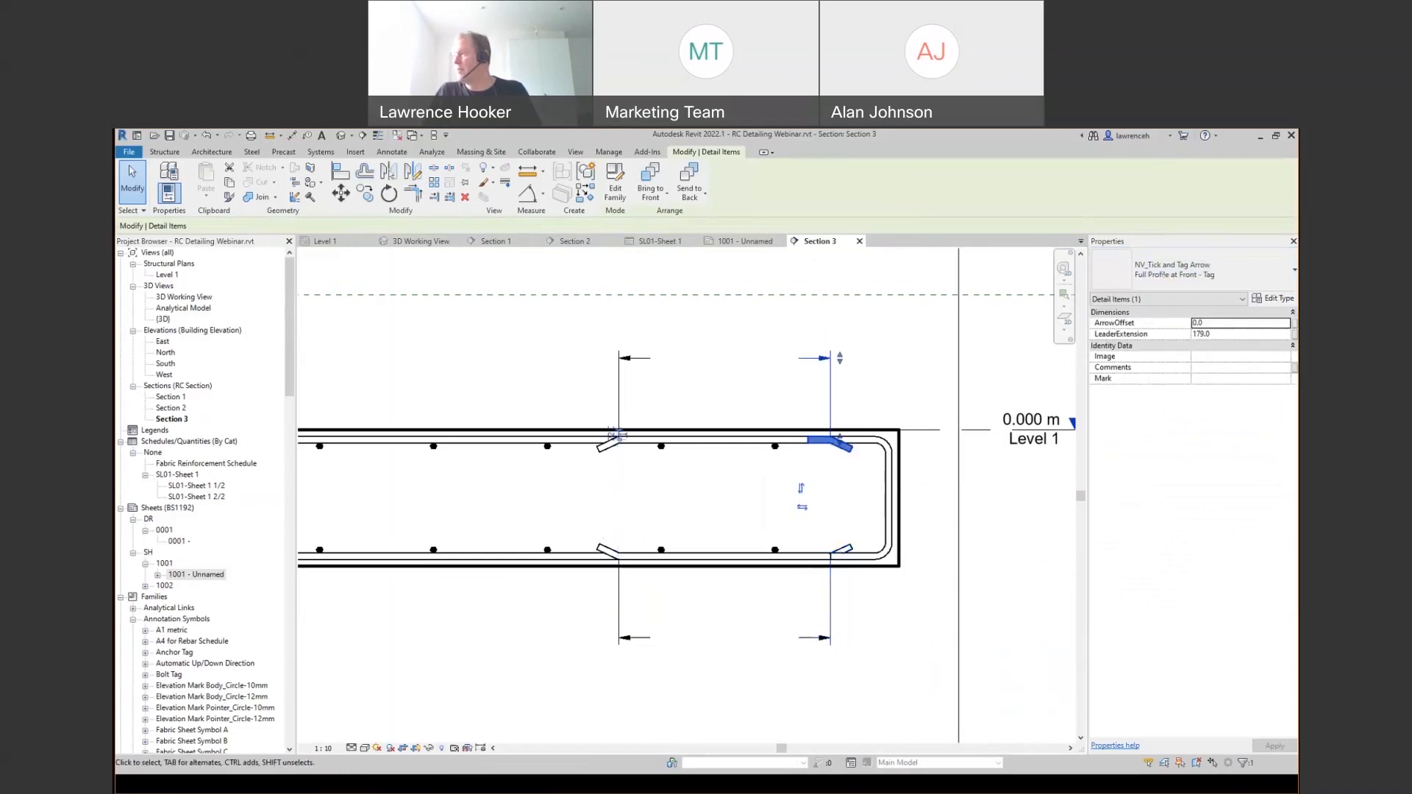
pyautogui.click(1185, 274)
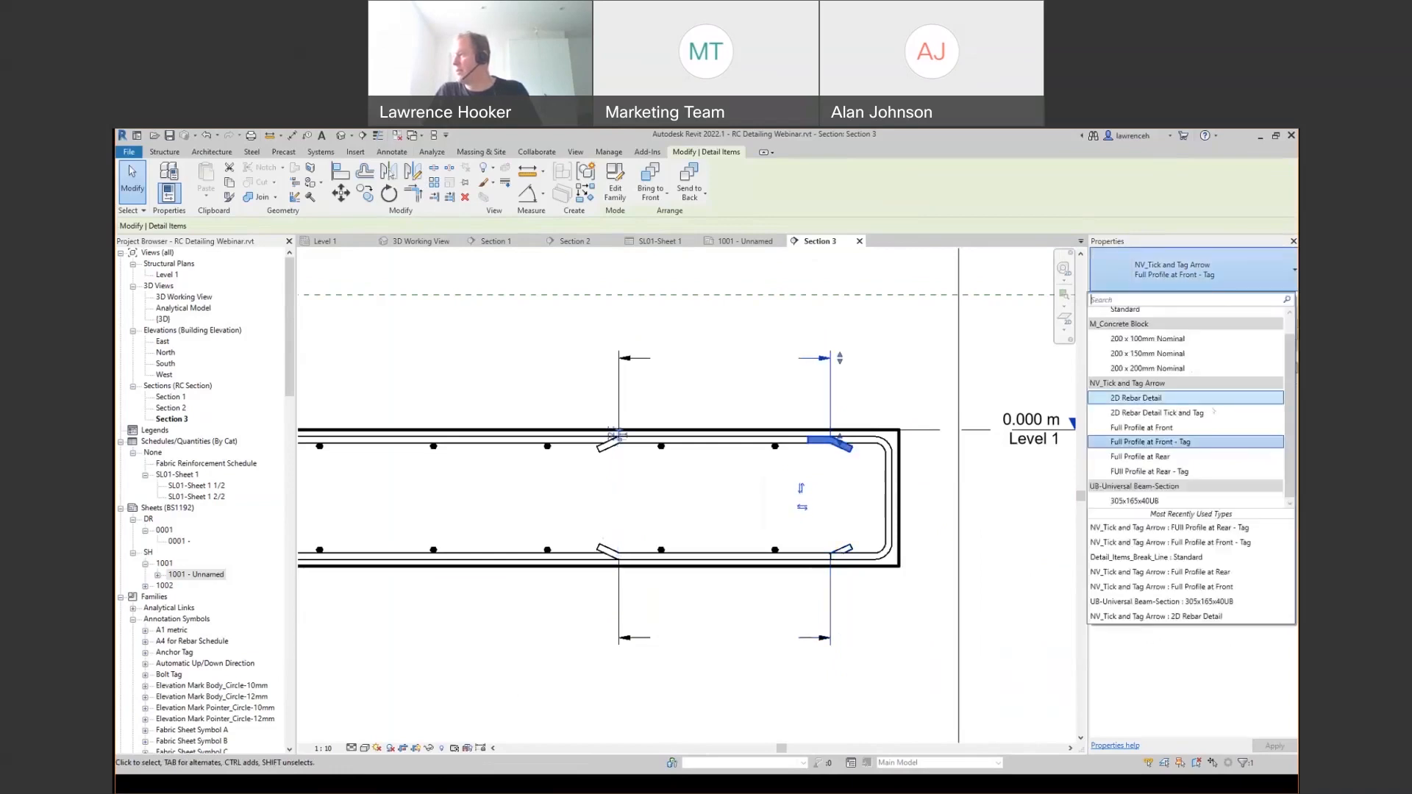
pyautogui.click(1199, 472)
pyautogui.click(847, 448)
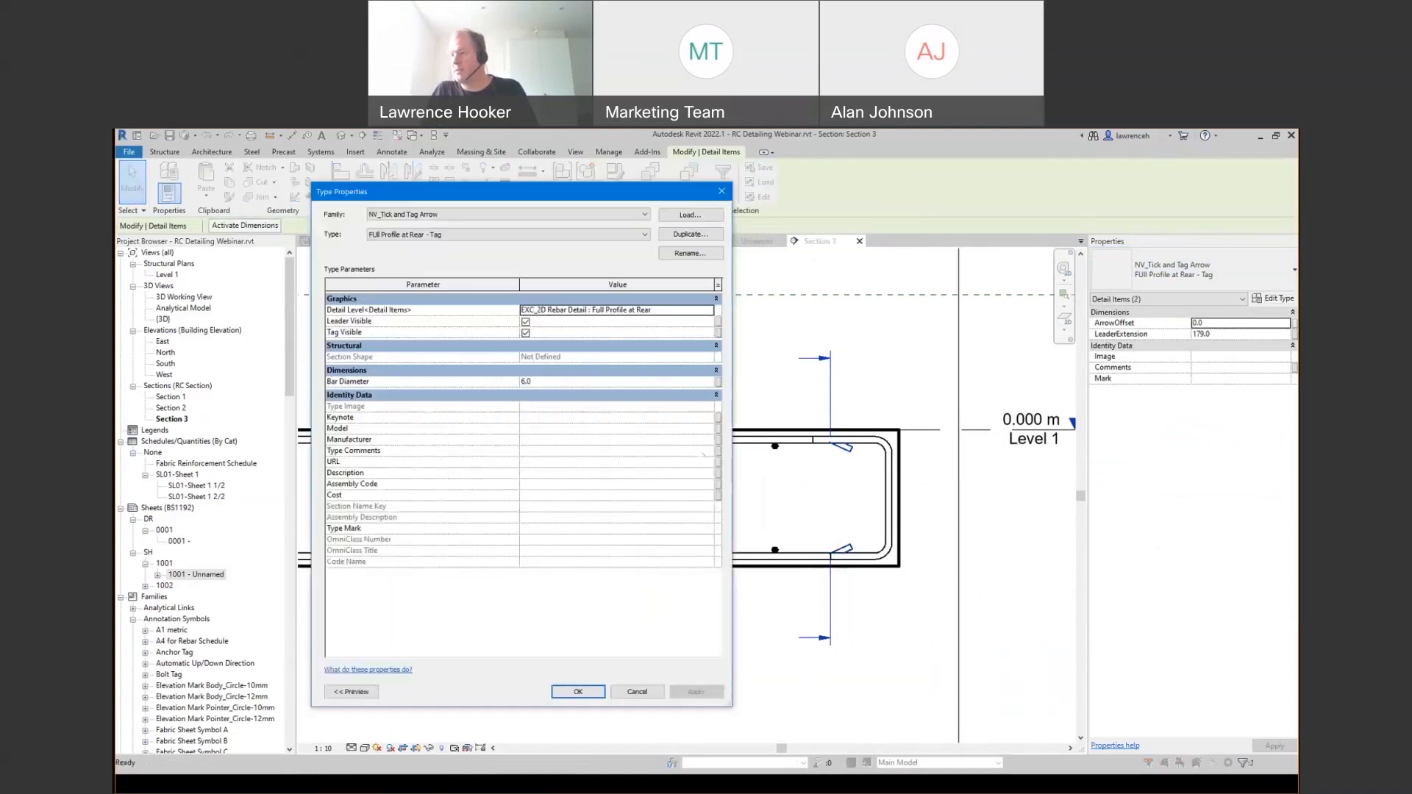
# - Set the Bar Diameter of the FUll Profile at Rear - Tag type to 14
pyautogui.click(549, 384)
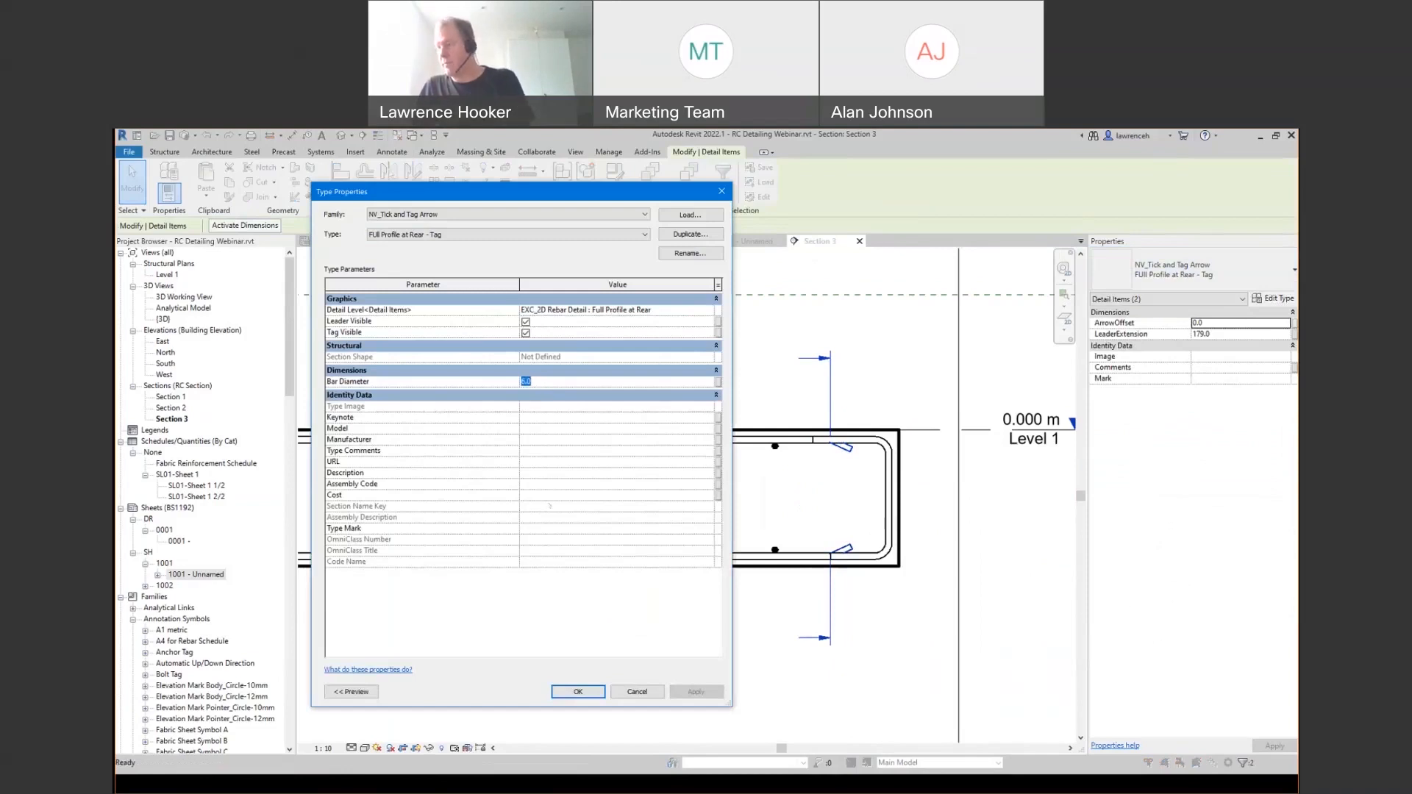
pyautogui.press('Return')
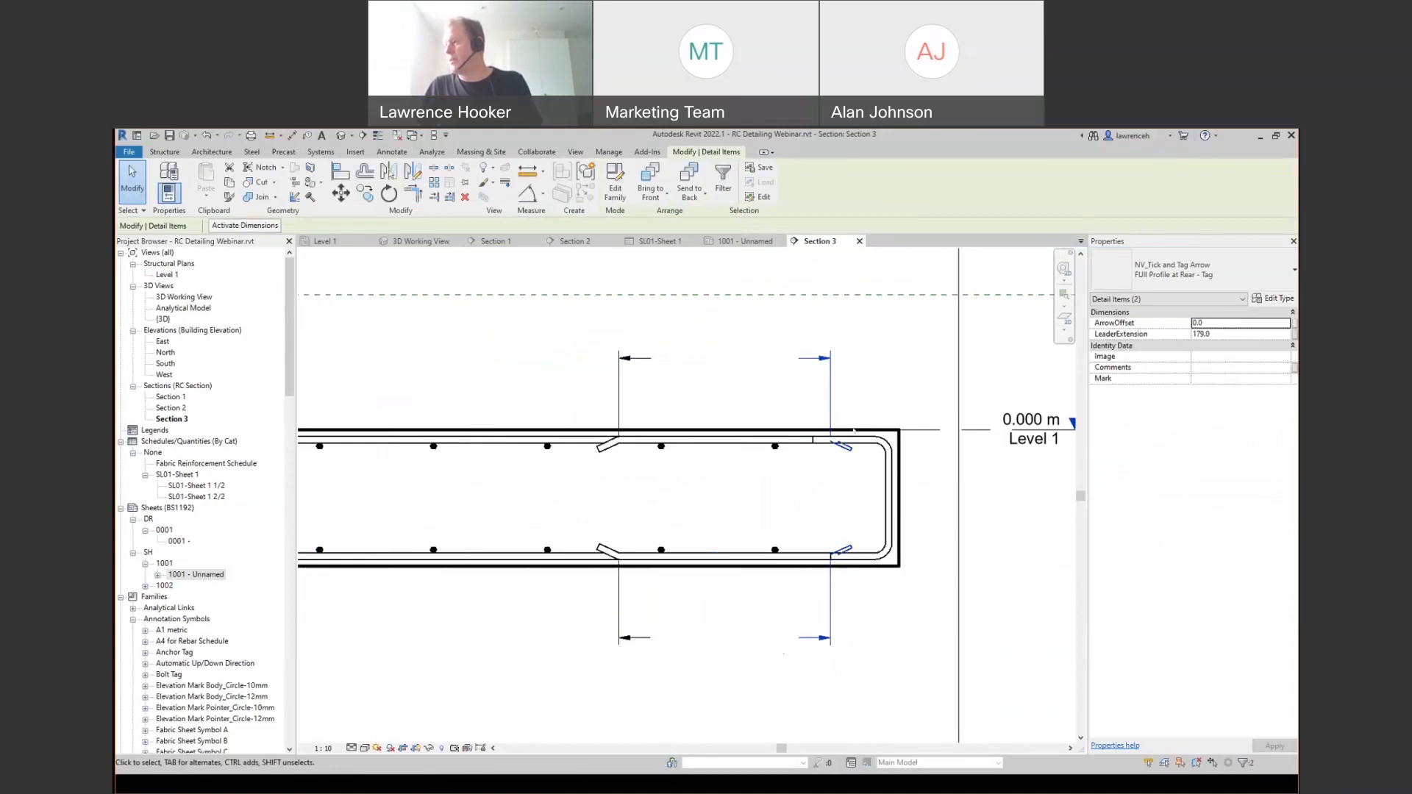
pyautogui.click(1273, 299)
pyautogui.click(555, 384)
pyautogui.write('14')
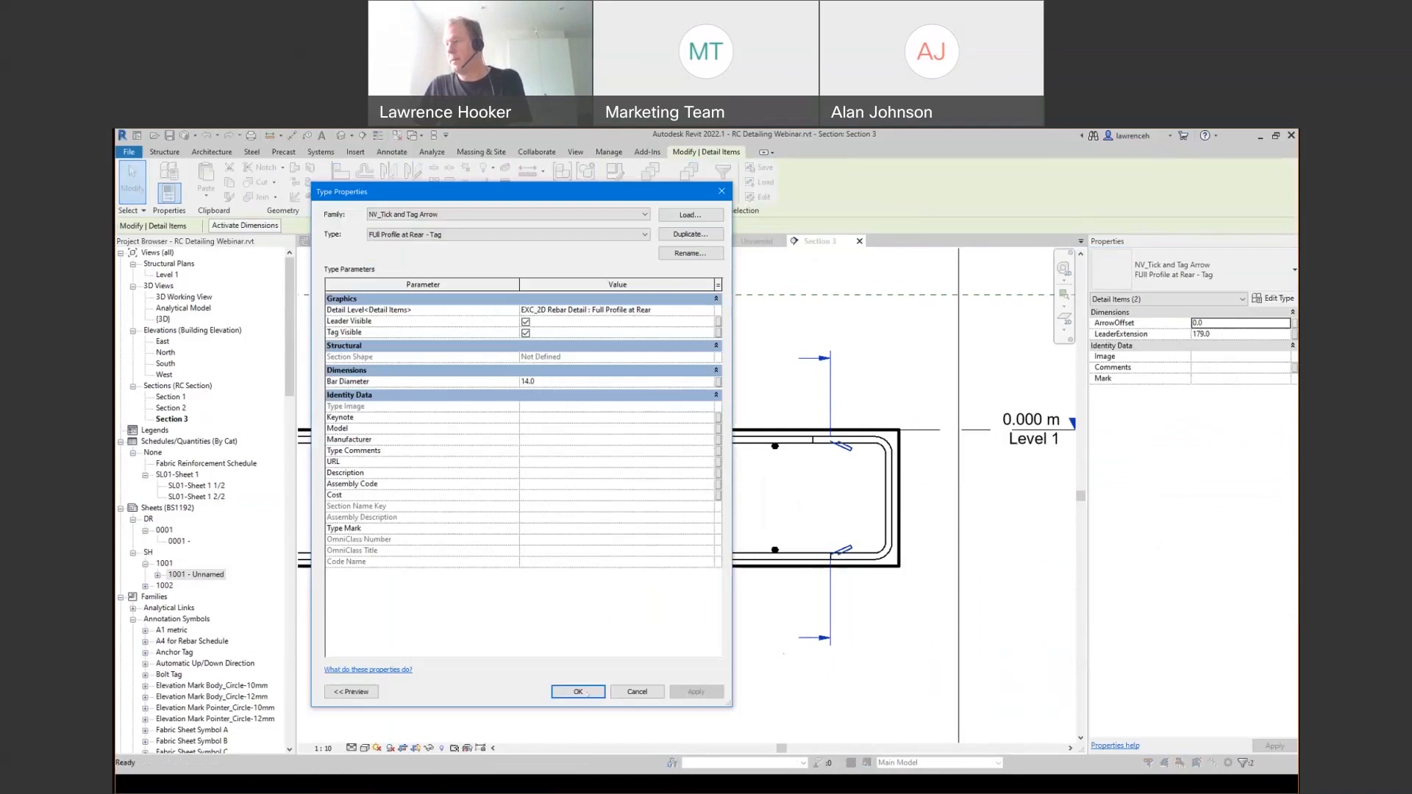
pyautogui.press('Return')
pyautogui.press('Escape')
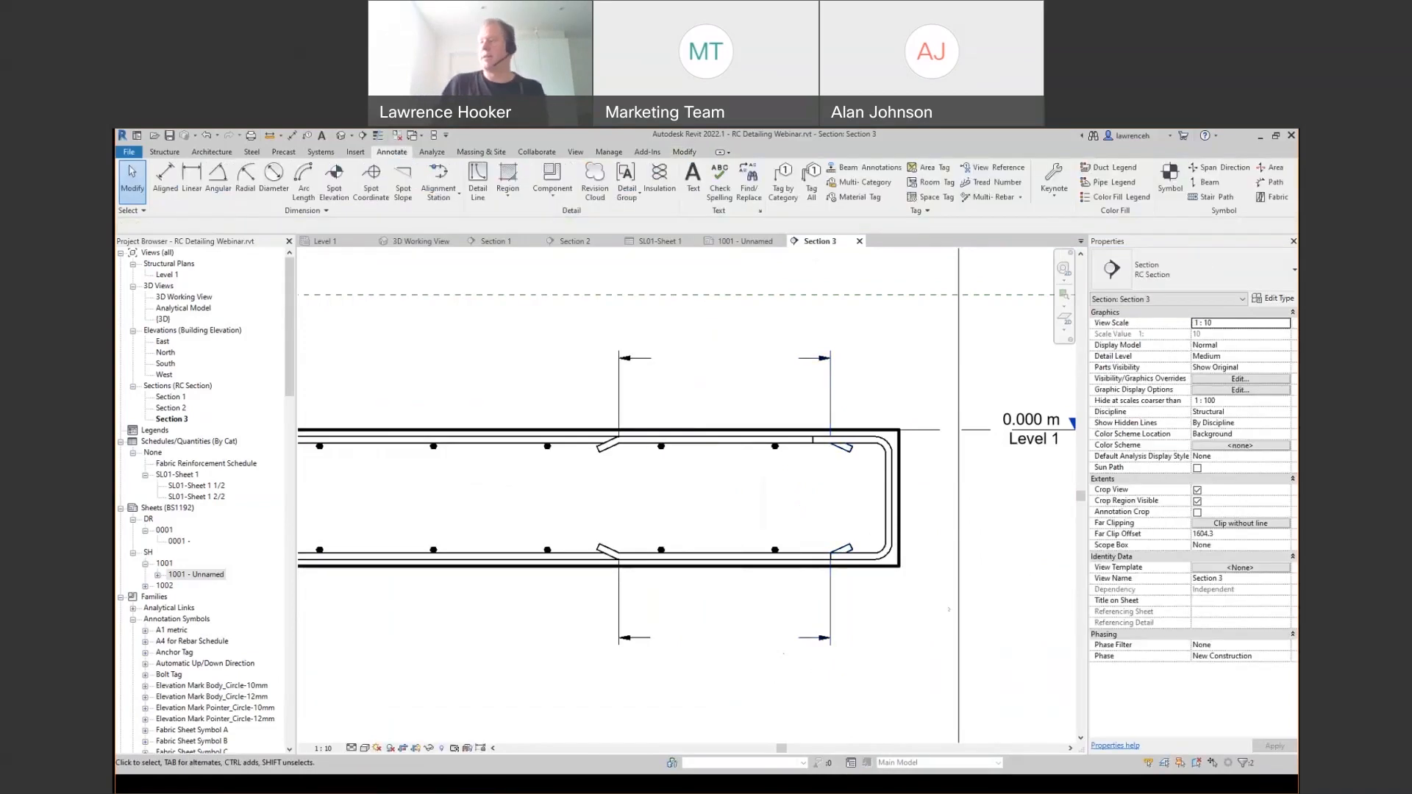
# - Tag the edge U-bar by category near its top leg
pyautogui.scroll(-2, 846, 452)
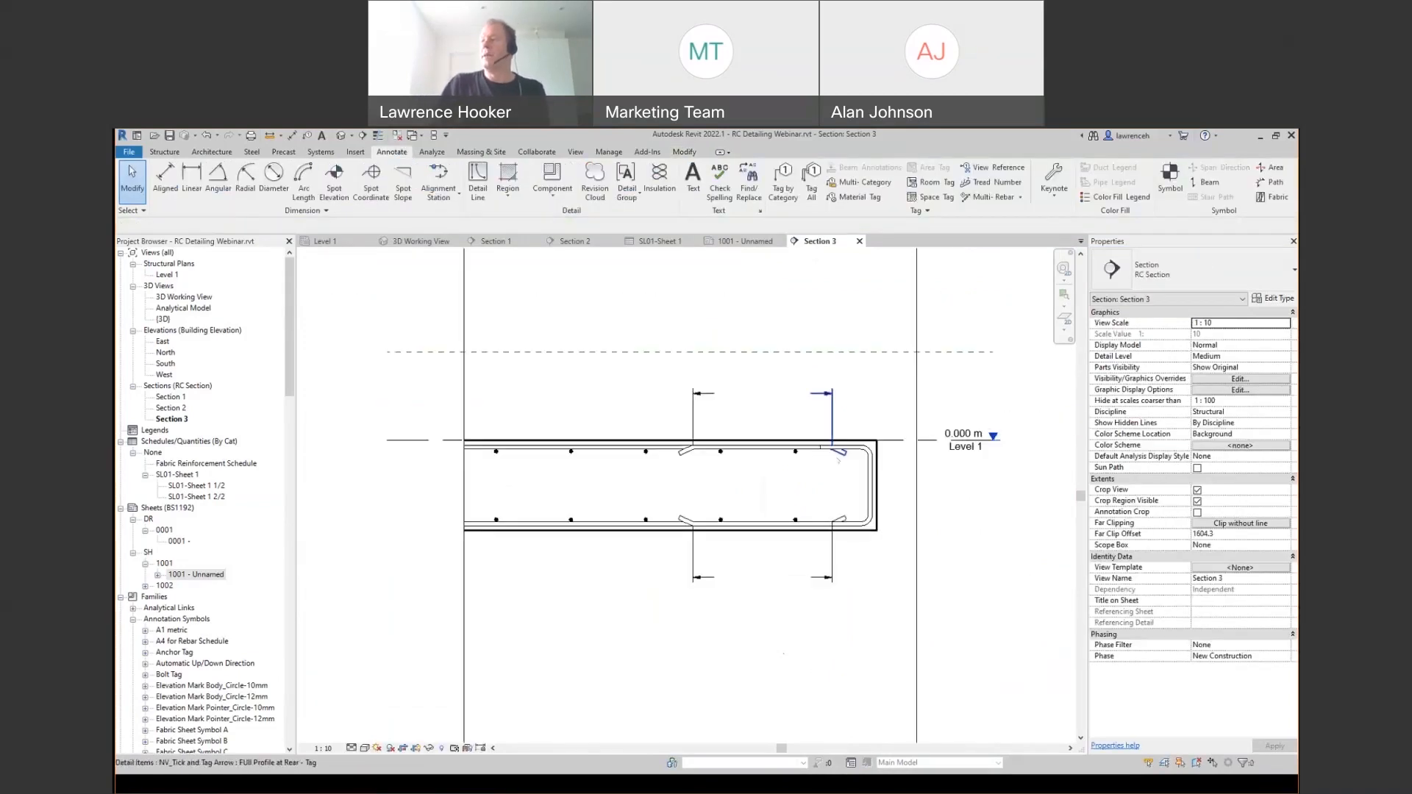
pyautogui.scroll(1, 670, 468)
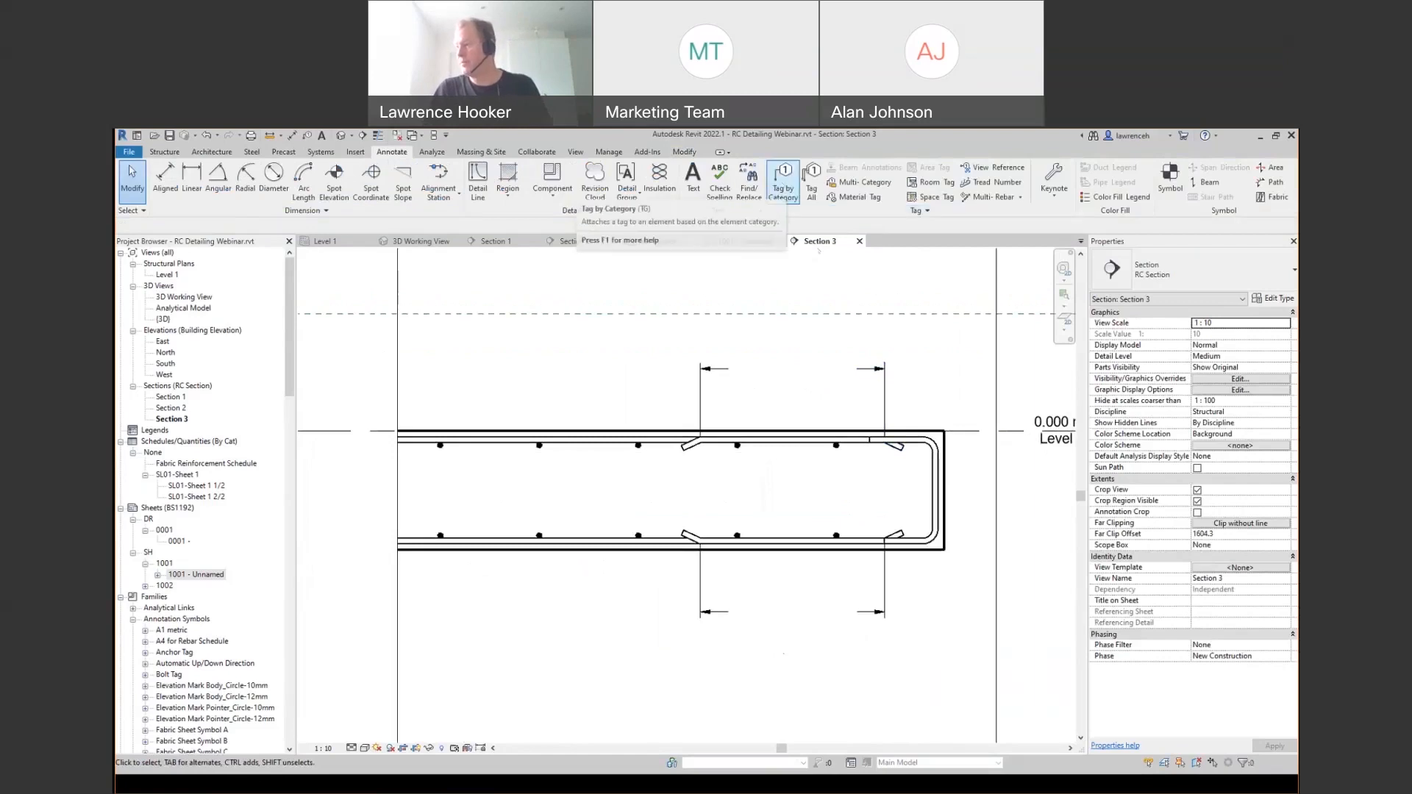
pyautogui.click(783, 184)
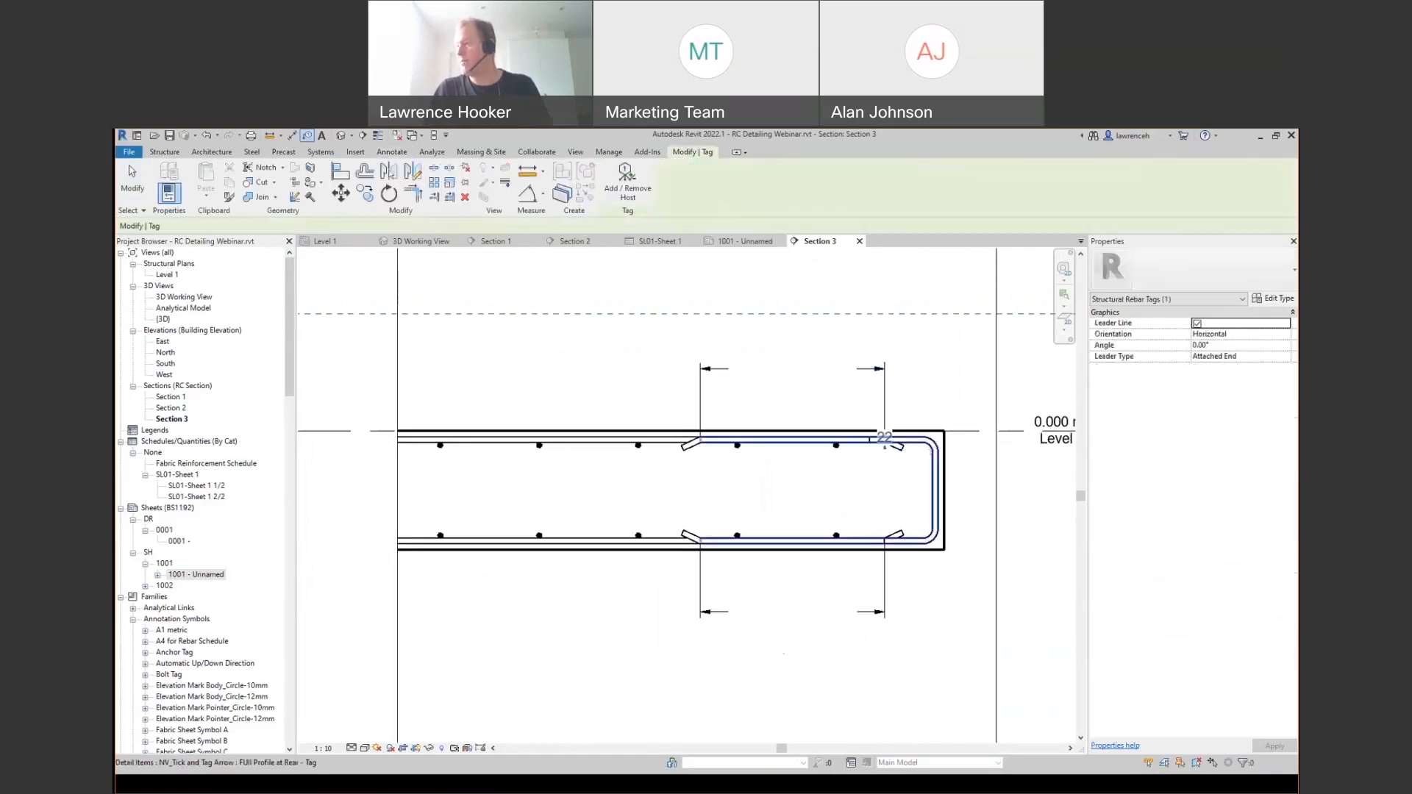
pyautogui.click(885, 444)
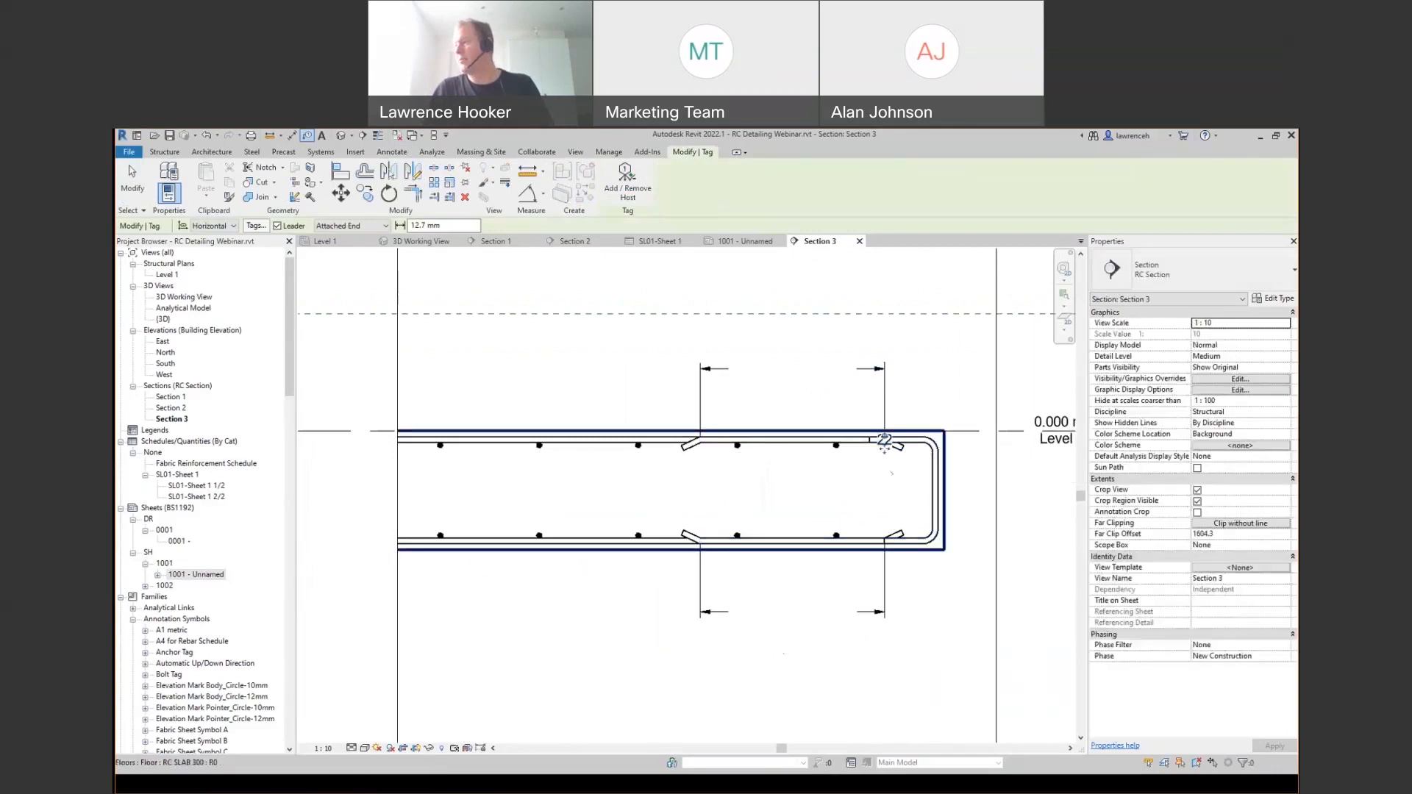
pyautogui.press('Escape')
pyautogui.press('Escape')
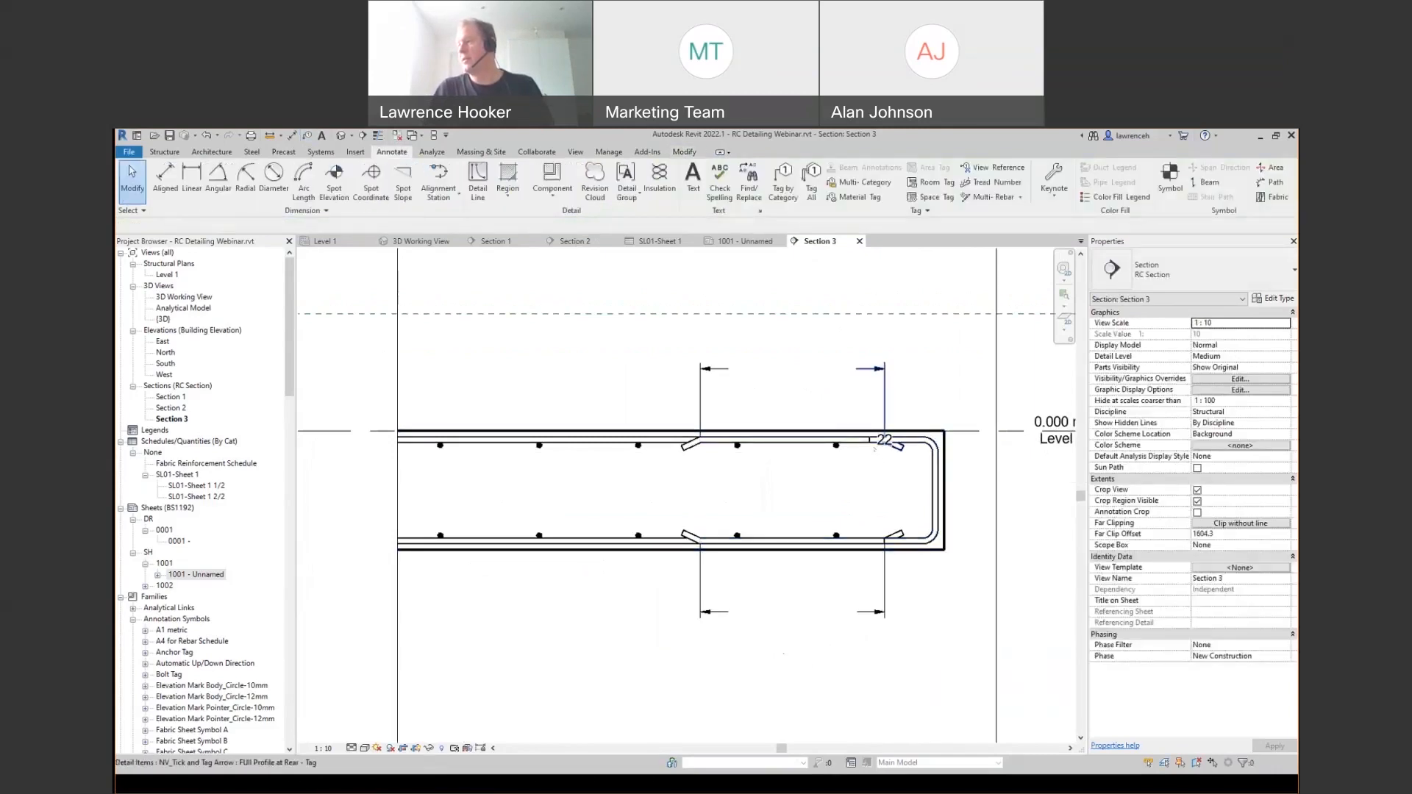
# - Move the U-bar's bar mark tag above the upper arrow at its leg end and turn off its leader line
pyautogui.click(885, 440)
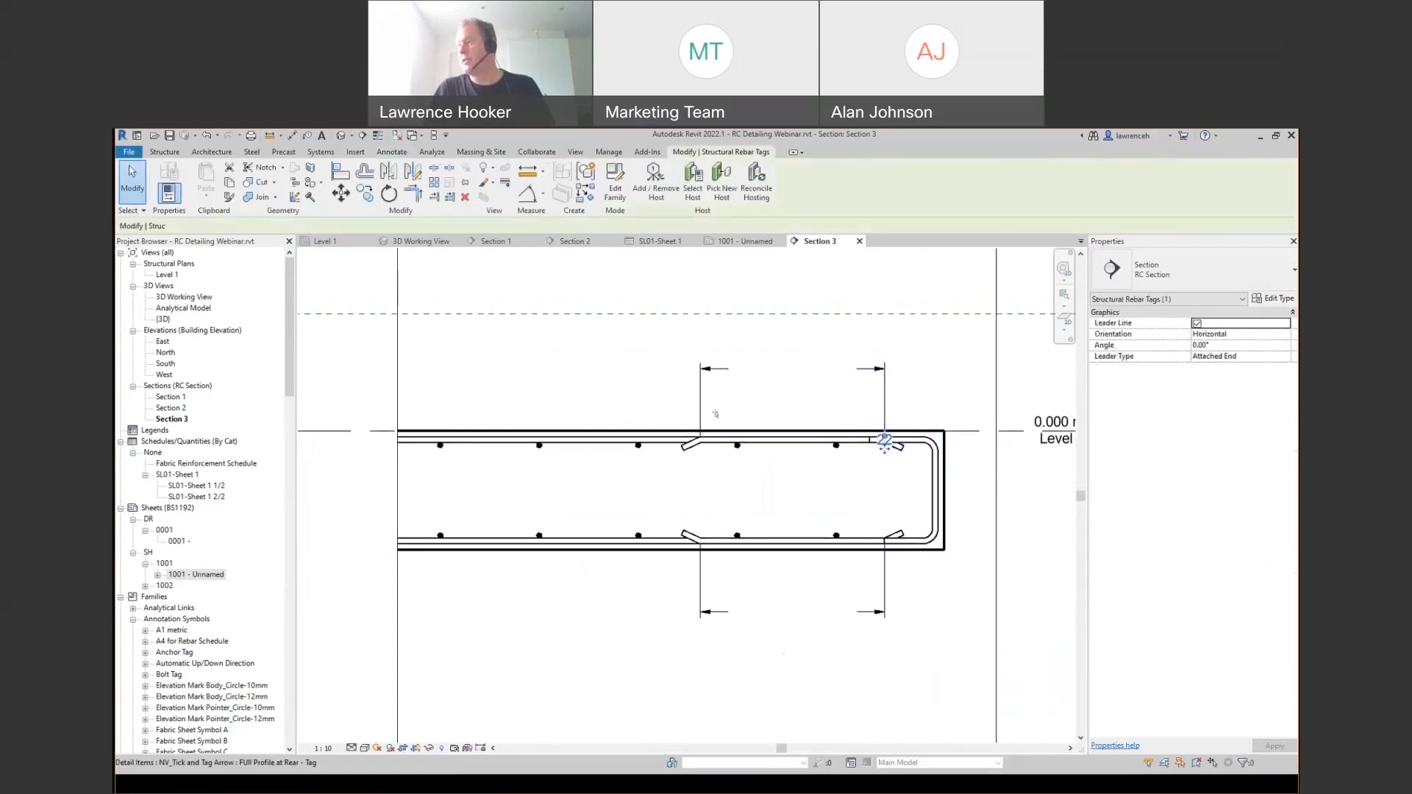
pyautogui.moveTo(725, 379); pyautogui.dragTo(715, 370)
pyautogui.click(1197, 324)
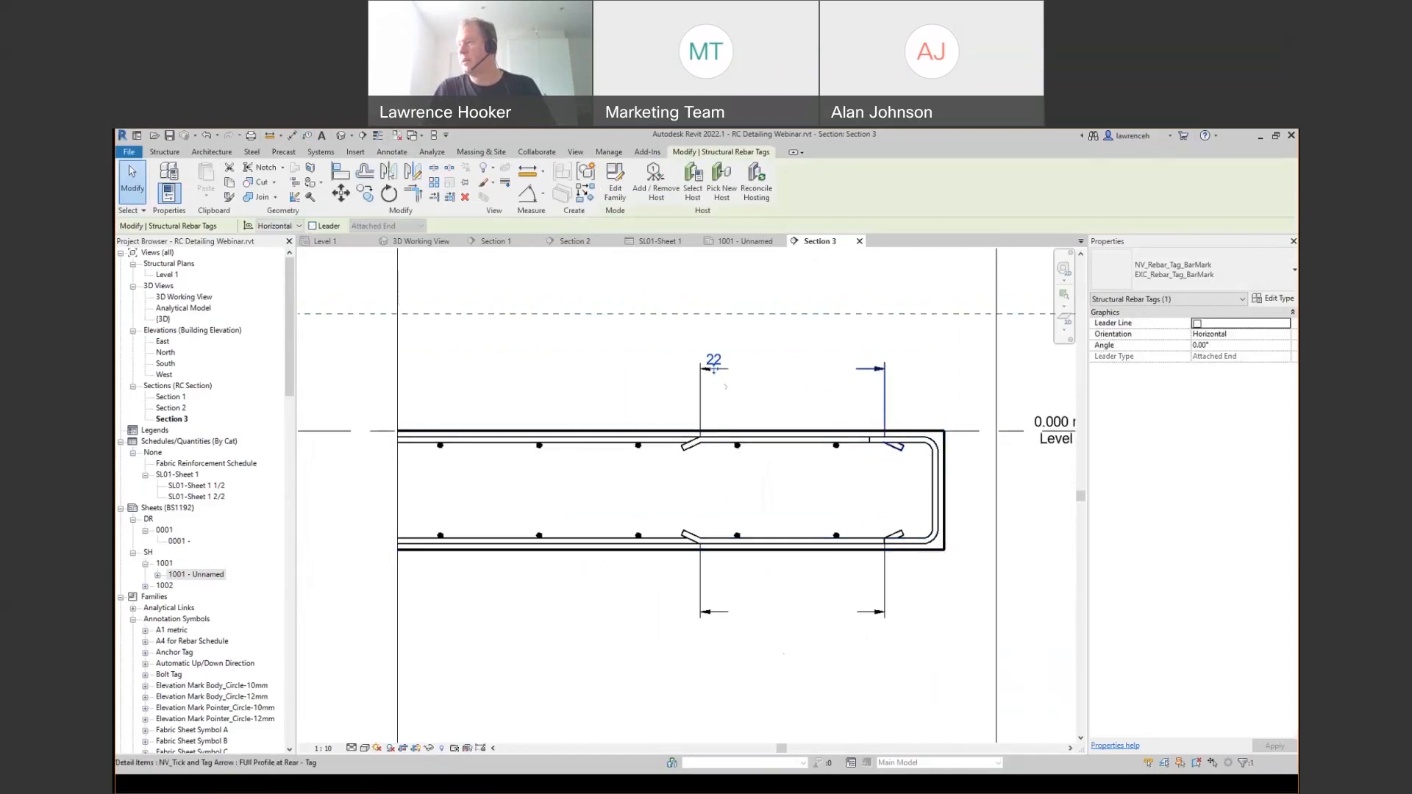
# - Try to copy the U-bar's bar mark tag straight down to the arrow below the slab with the Copy tool
pyautogui.scroll(2, 714, 370)
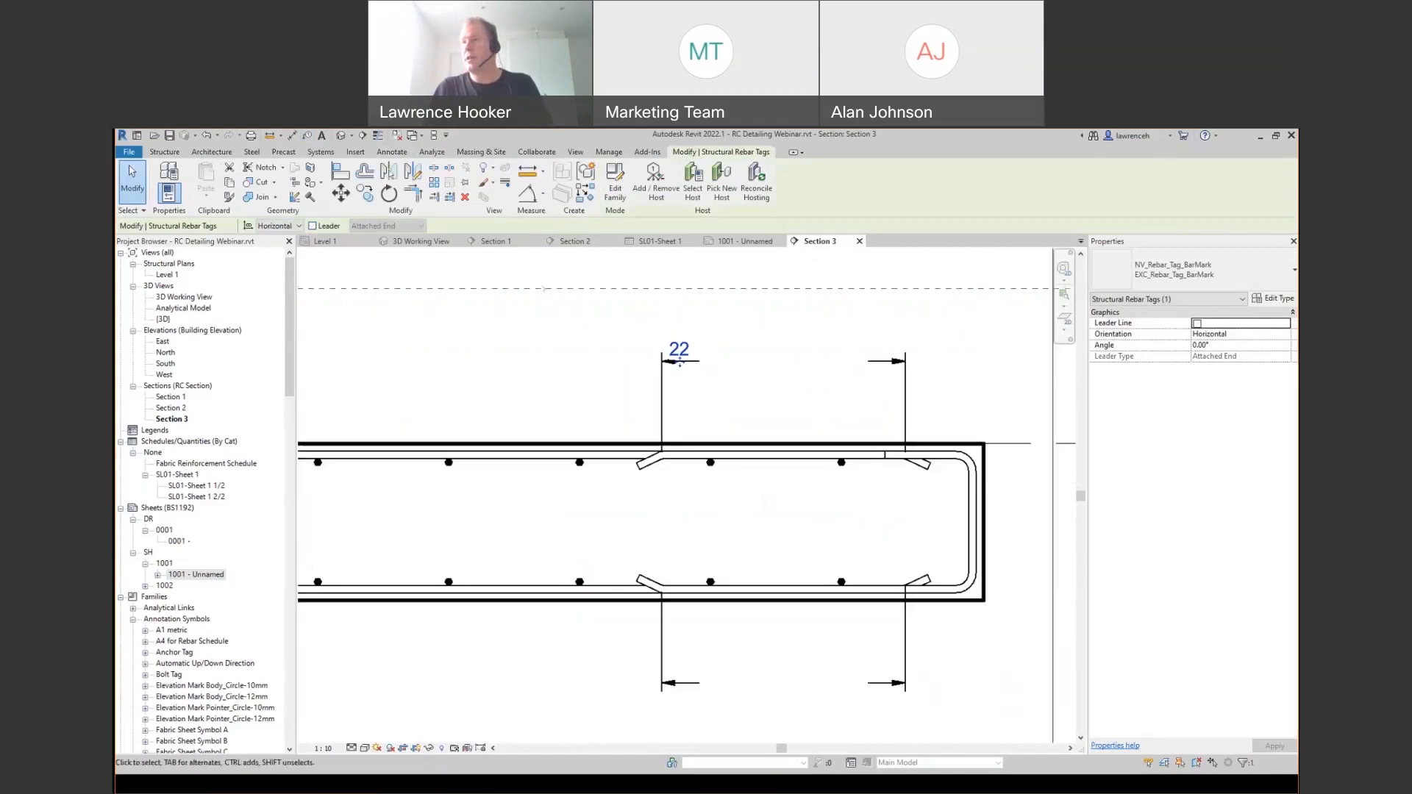
pyautogui.click(365, 194)
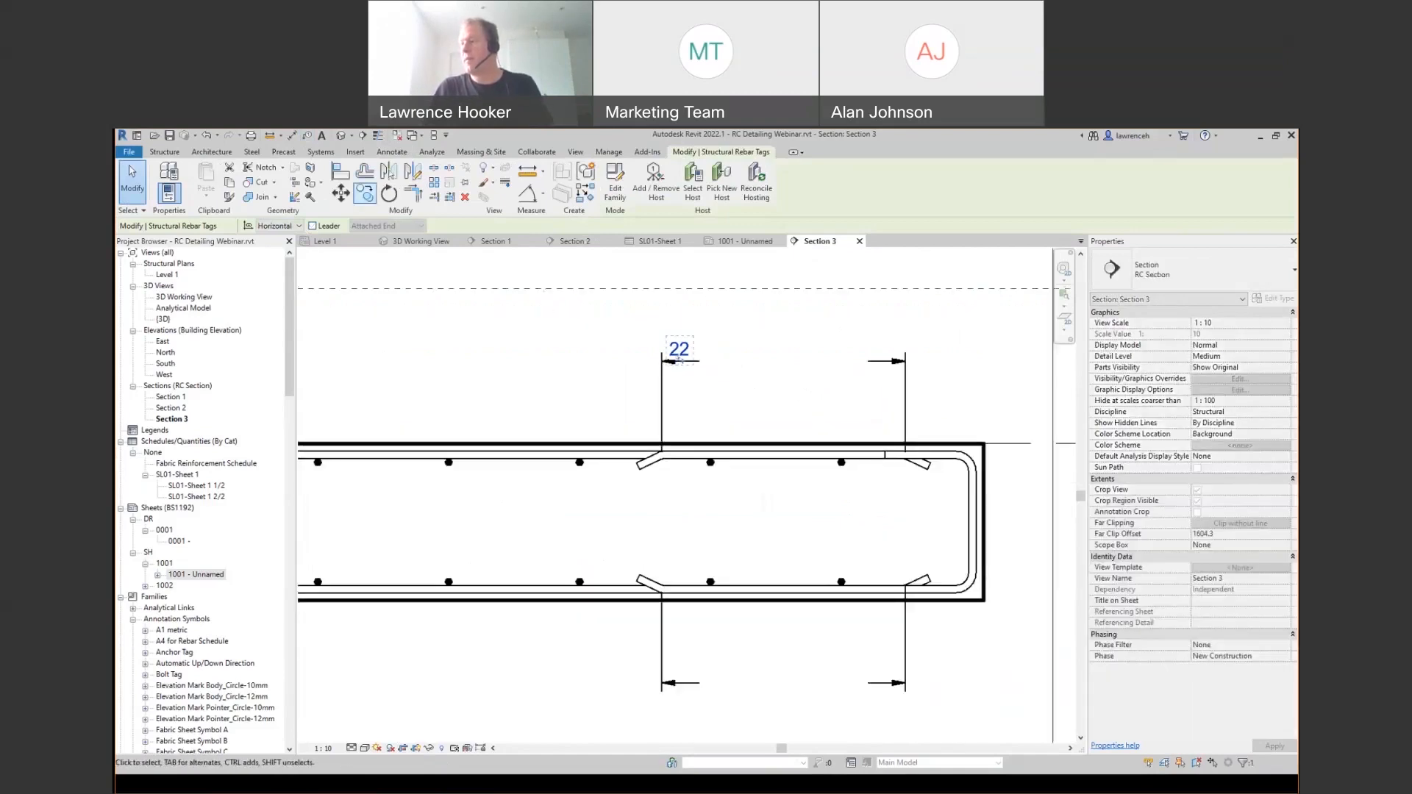
pyautogui.click(679, 349)
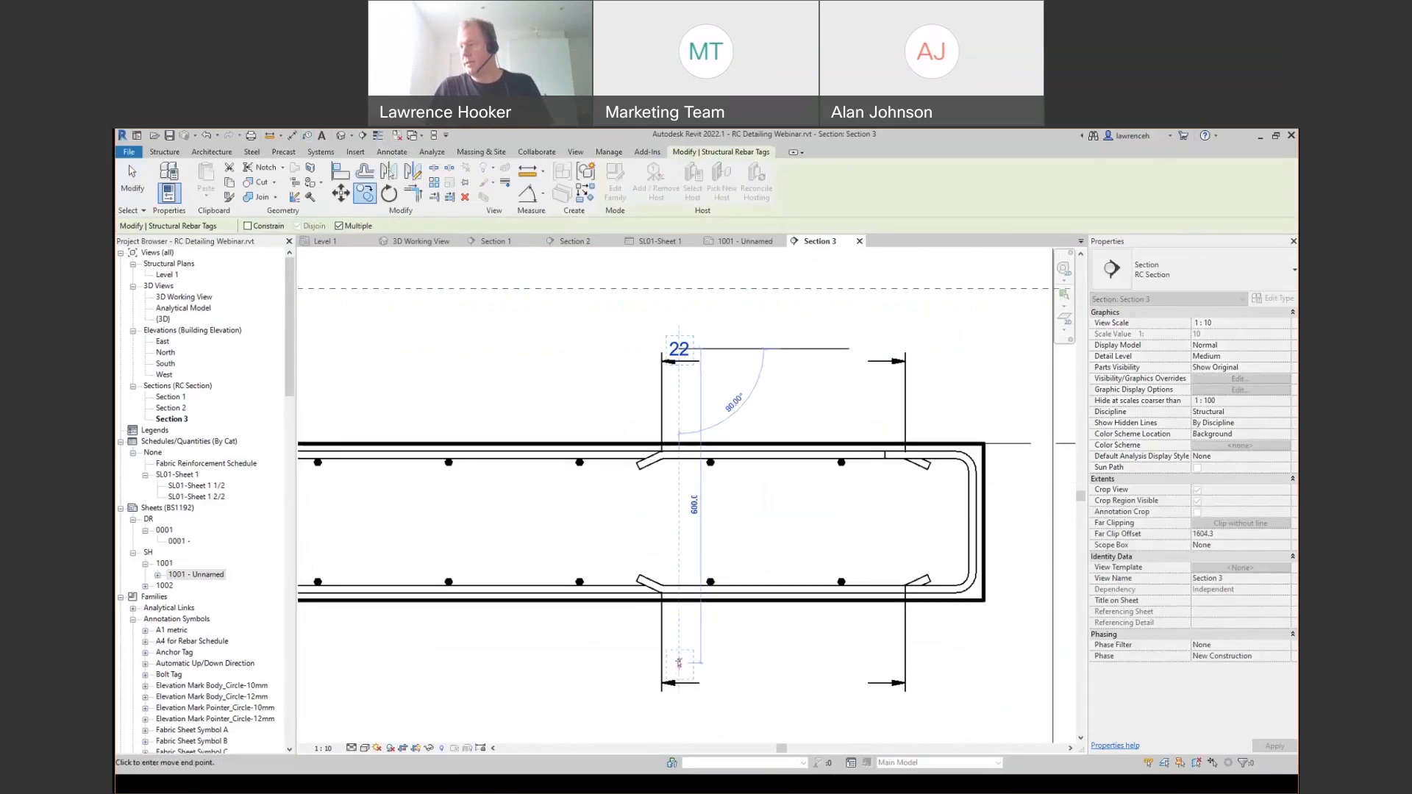
pyautogui.click(680, 665)
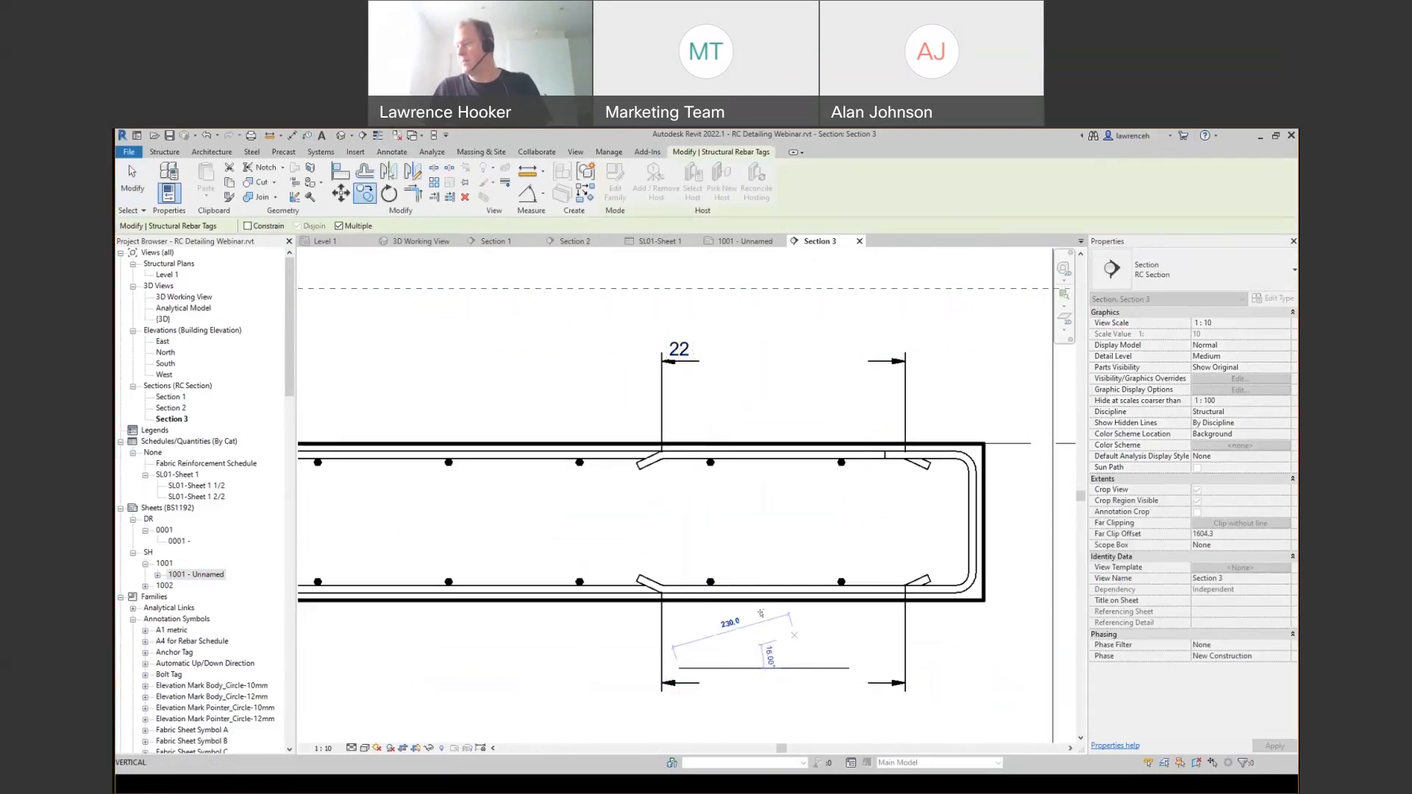
pyautogui.scroll(-2, 765, 622)
pyautogui.press('Escape')
# - Duplicate the U-bar's bar mark tag from above the slab to the U-bar arrow below the slab
pyautogui.click(708, 441)
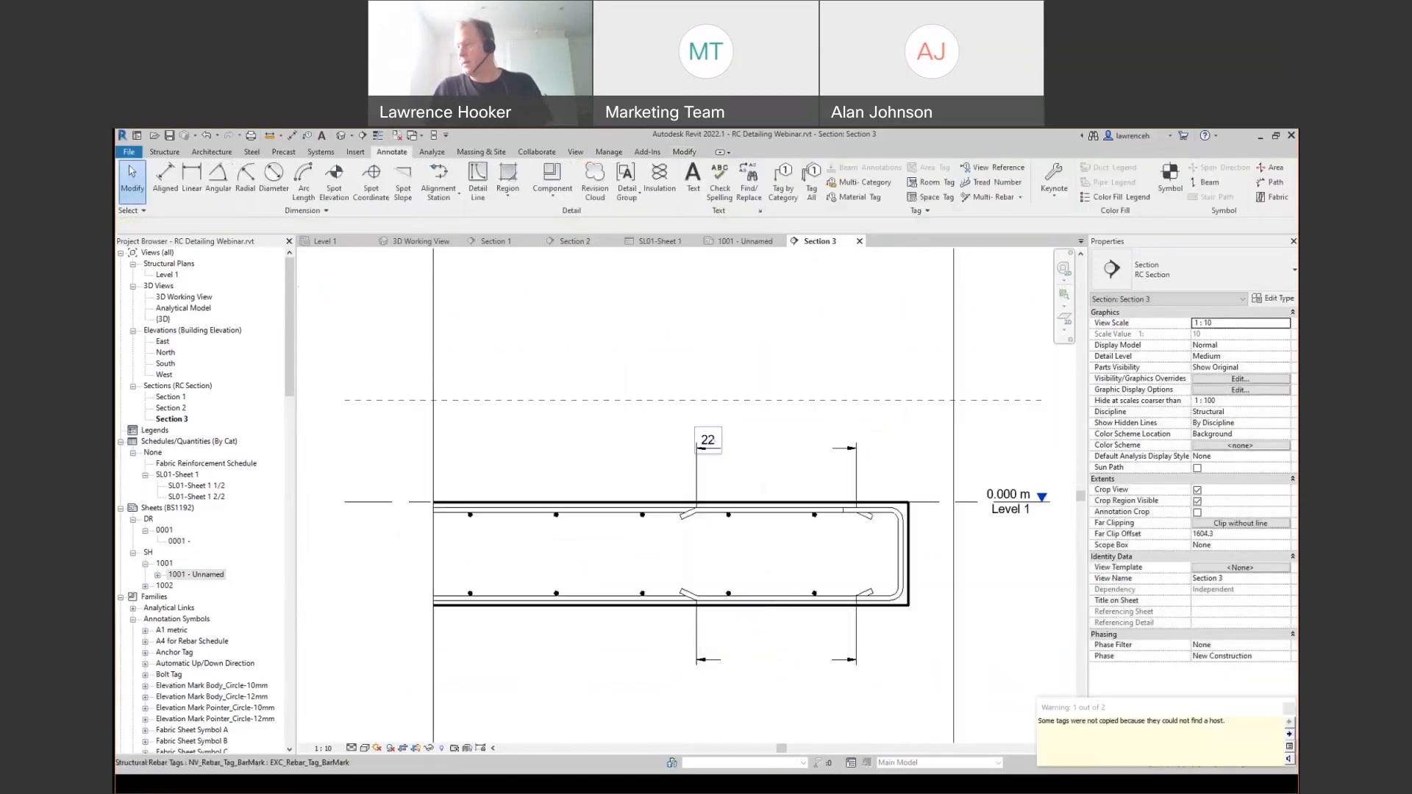
pyautogui.keyDown('ctrl'); pyautogui.moveTo(708, 442); pyautogui.dragTo(709, 622); pyautogui.keyUp('ctrl')
pyautogui.scroll(3, 717, 658)
# - Shorten the lower U-bar arrow's leader and position the copied bar mark tag just above its arrowhead
pyautogui.click(701, 662)
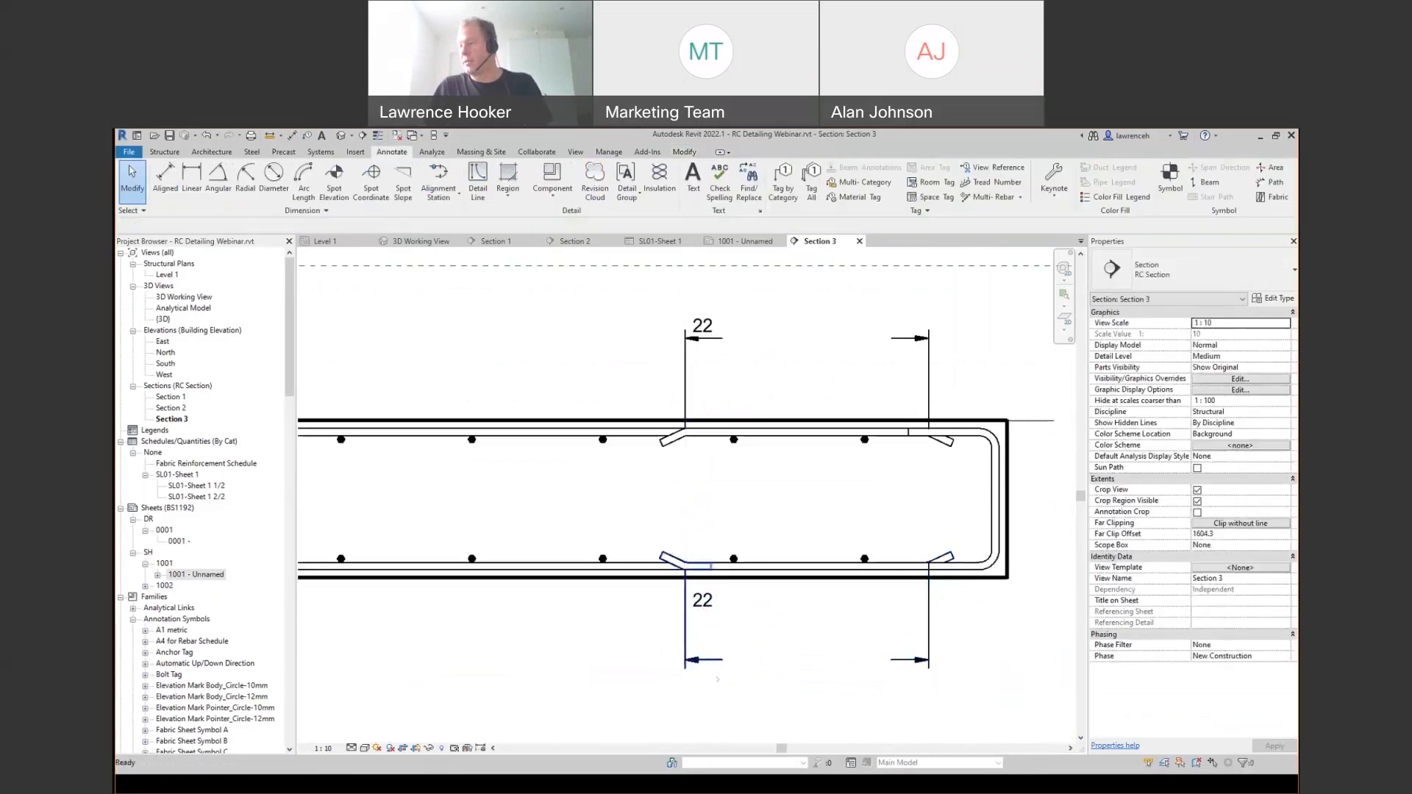
pyautogui.click(675, 624)
pyautogui.moveTo(674, 623)
pyautogui.mouseDown()
pyautogui.moveTo(712, 612)
pyautogui.moveTo(785, 655)
pyautogui.mouseUp()
pyautogui.click(762, 633)
pyautogui.scroll(2, 718, 609)
pyautogui.click(785, 655)
pyautogui.scroll(-1, 785, 656)
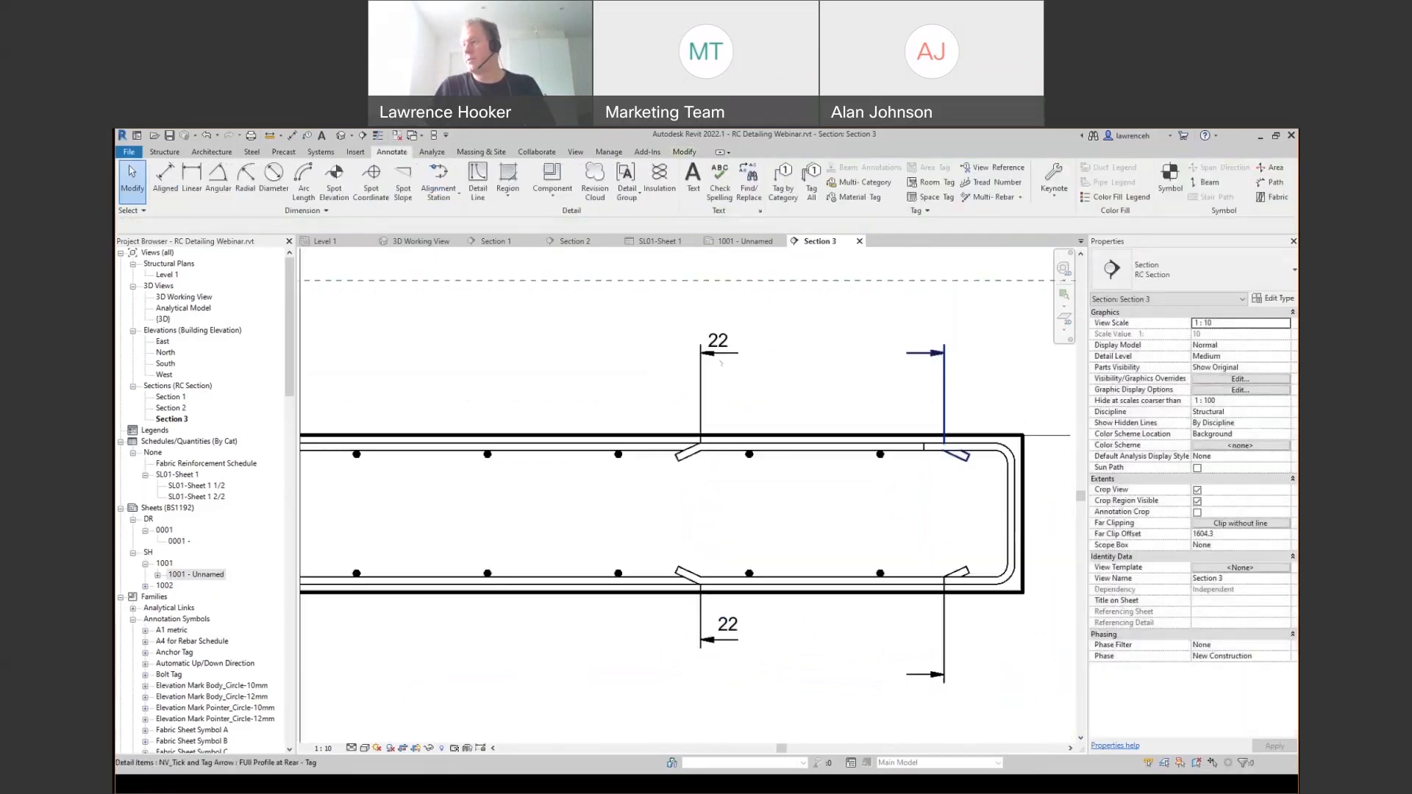
# - Shorten the upper U-bar arrow's leader extension to about 88 mm and move its bar mark tag down onto the arrow
pyautogui.click(731, 369)
pyautogui.moveTo(690, 353); pyautogui.dragTo(690, 400)
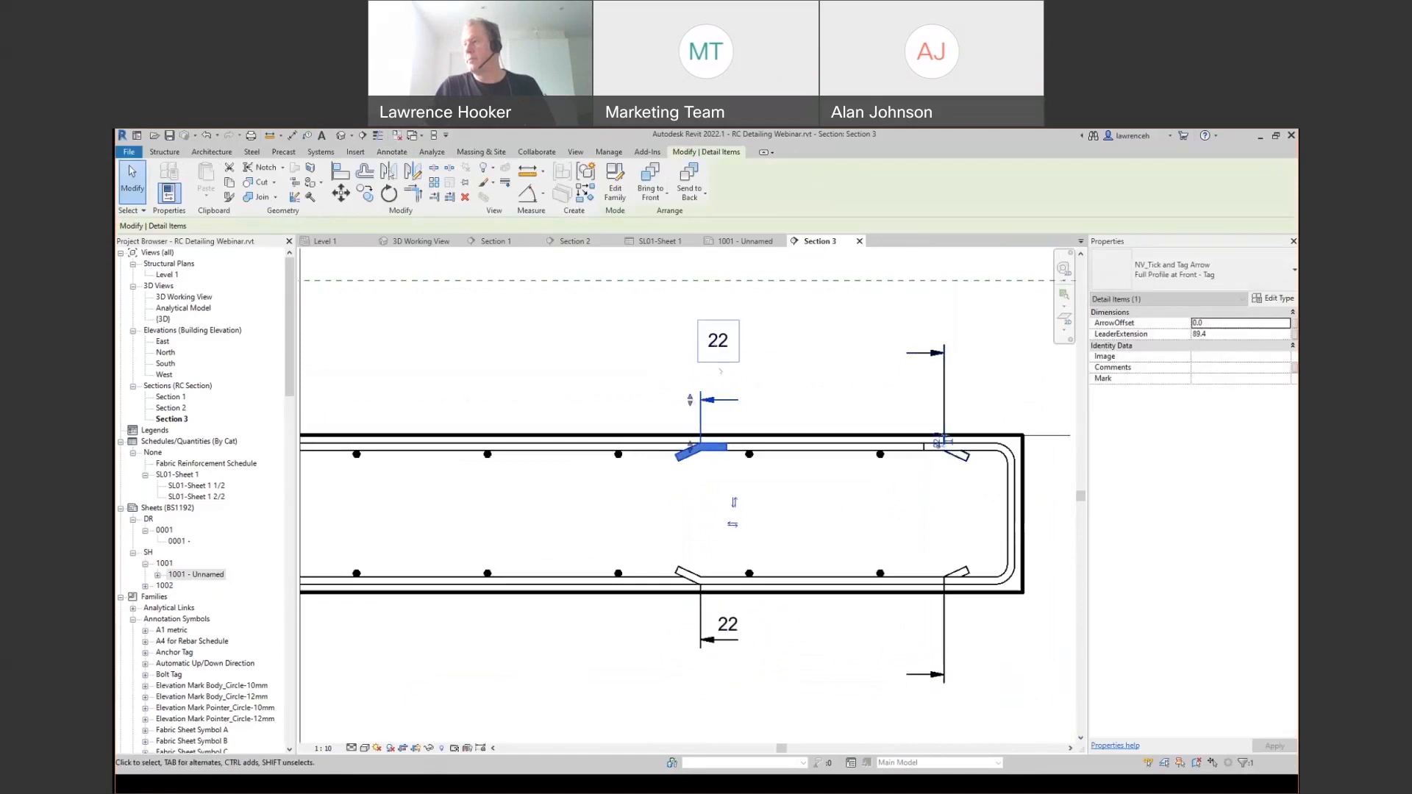
pyautogui.moveTo(718, 353); pyautogui.dragTo(724, 393)
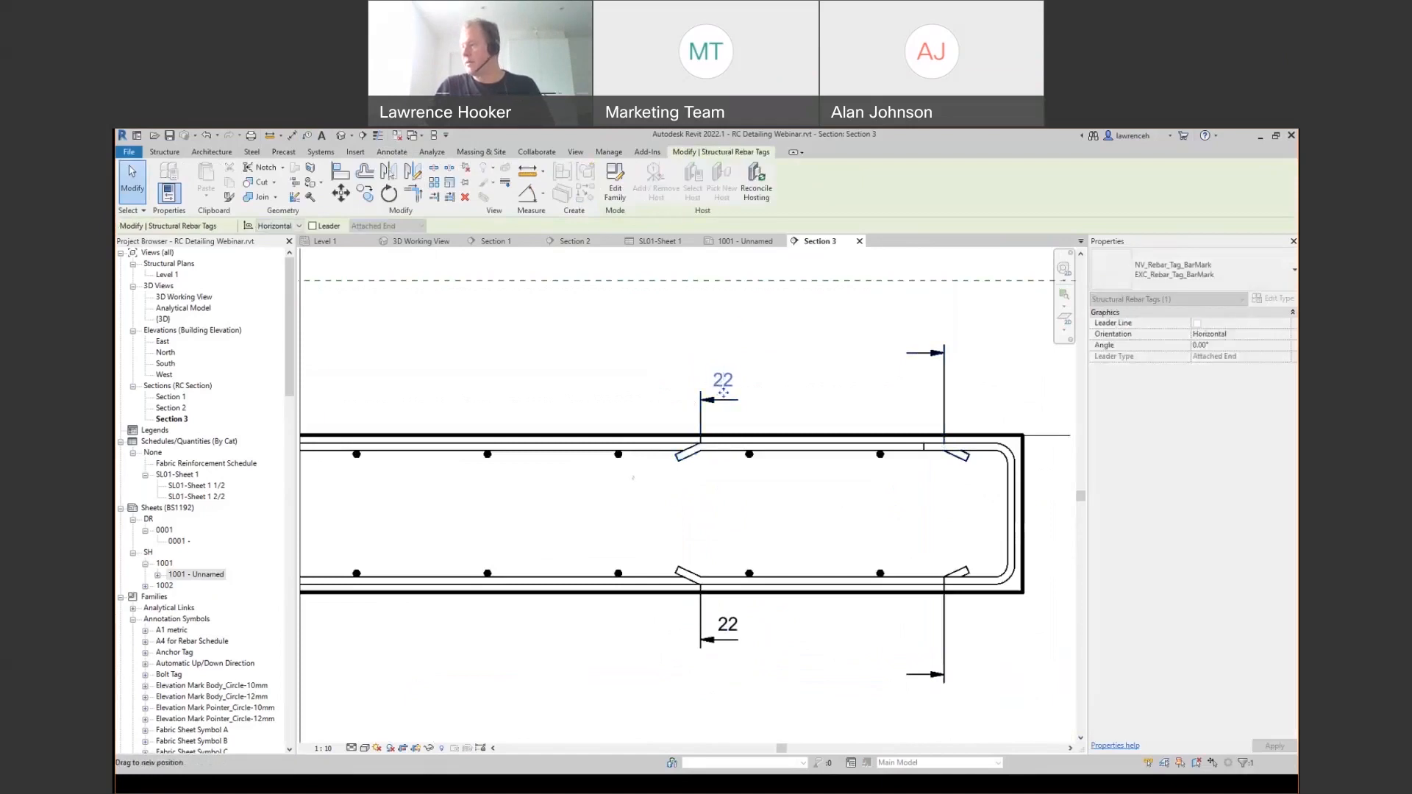
pyautogui.click(701, 416)
# - Shorten the leaders of both bar-end arrows near the slab edge, the lower one to about 118 mm
pyautogui.scroll(-1, 599, 376)
pyautogui.click(900, 634)
pyautogui.moveTo(909, 635); pyautogui.dragTo(911, 606)
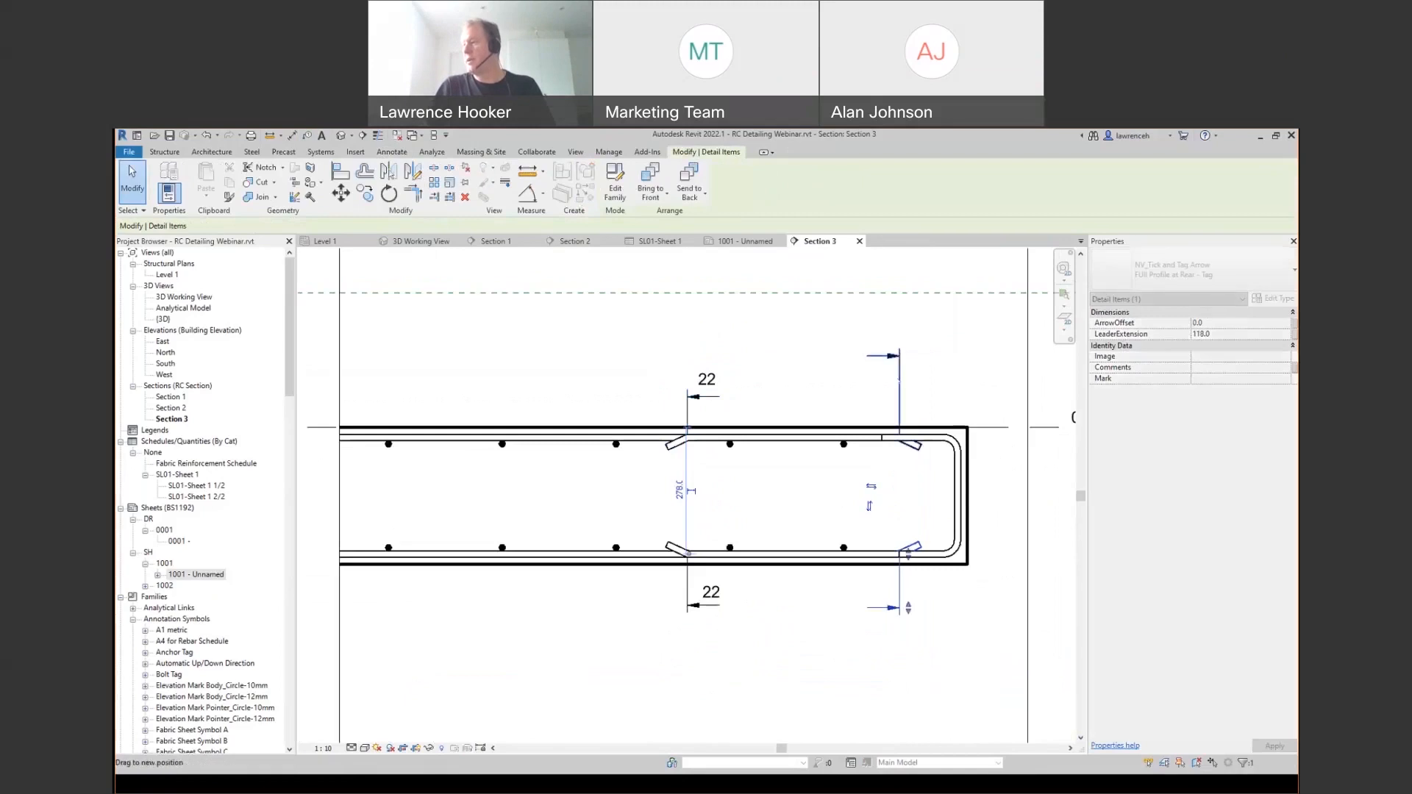
pyautogui.click(899, 352)
pyautogui.moveTo(904, 376); pyautogui.dragTo(904, 413)
pyautogui.press('Escape')
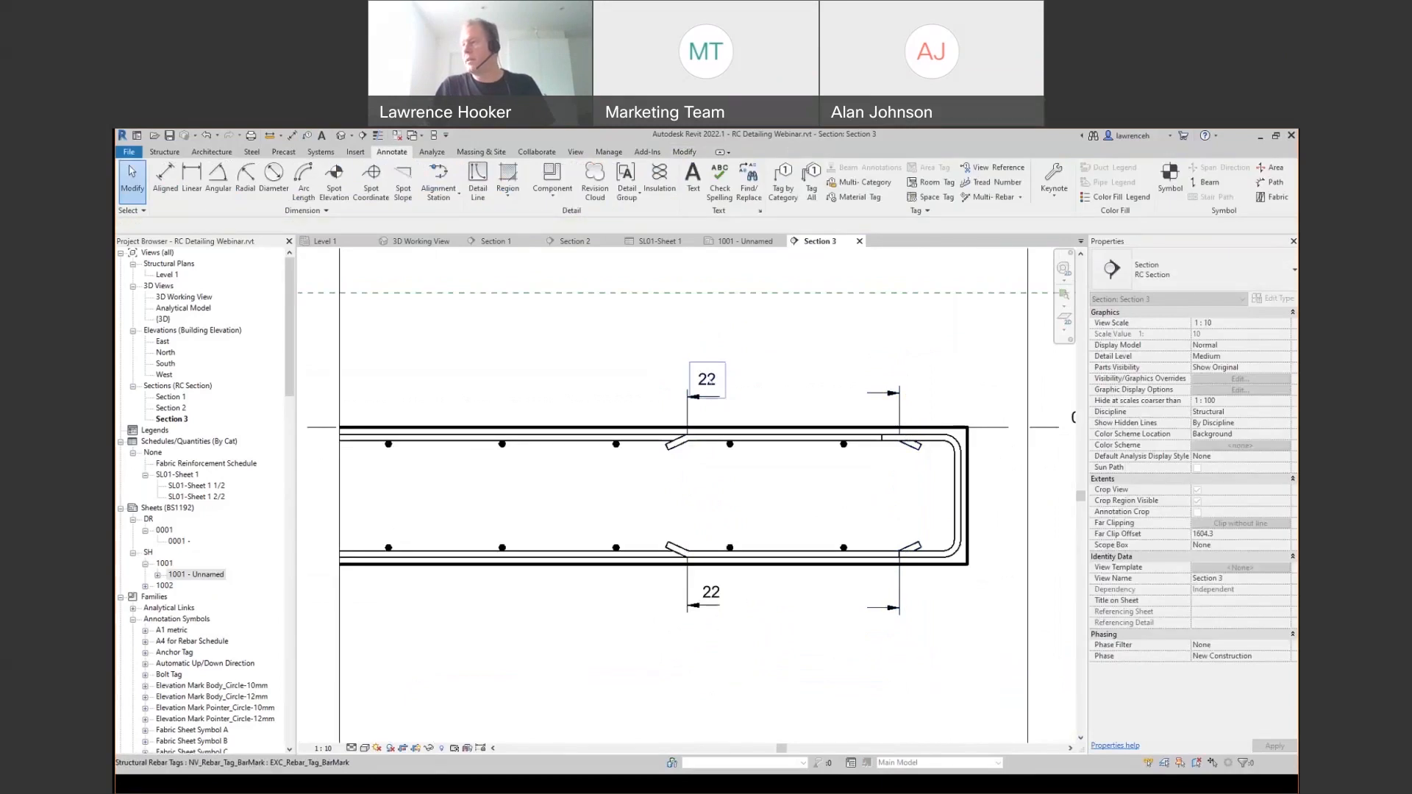
# - Duplicate the upper bar mark tag onto the top bar-end arrow near the slab edge and rehost it to the top bar
pyautogui.click(717, 377)
pyautogui.moveTo(707, 390); pyautogui.dragTo(880, 390)
pyautogui.scroll(1, 875, 390)
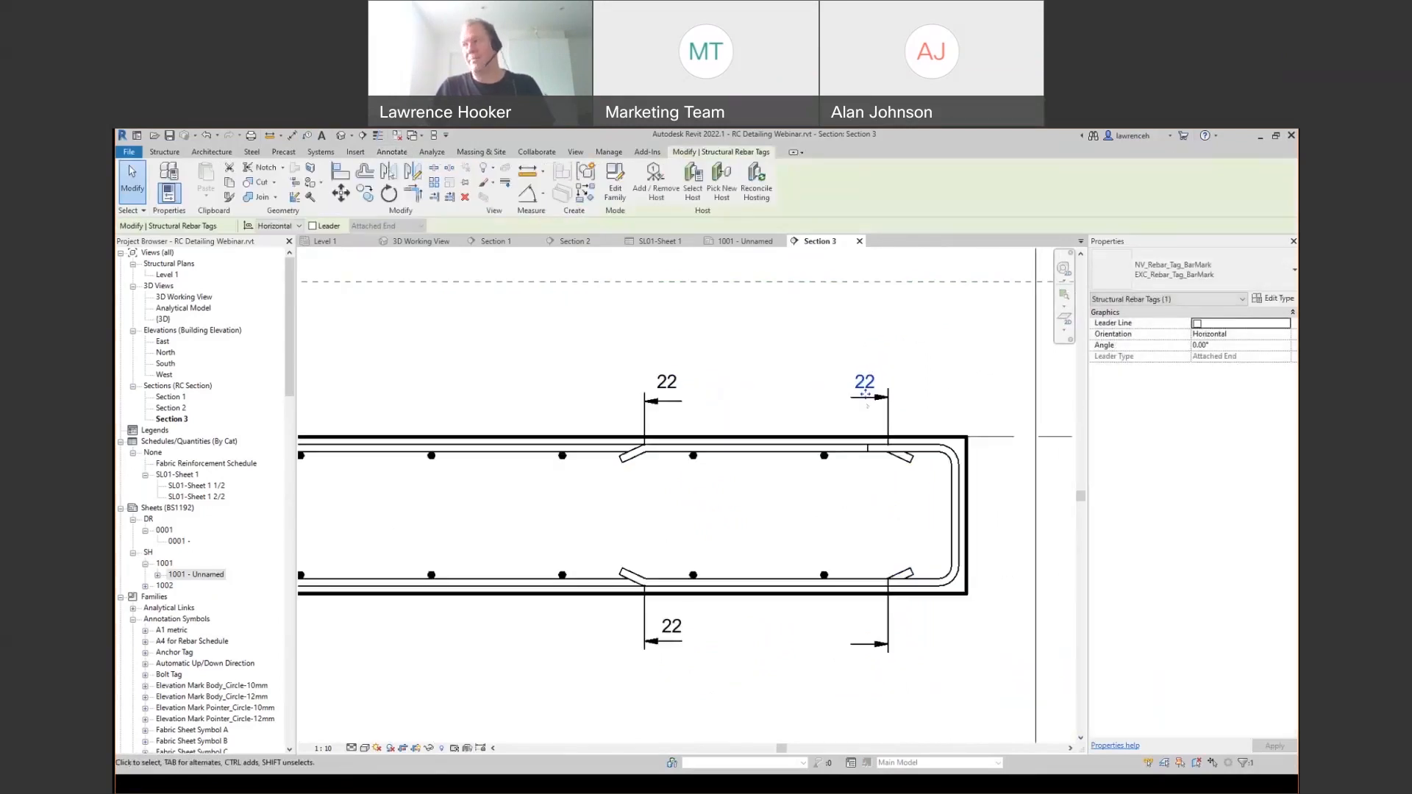
pyautogui.scroll(1, 861, 394)
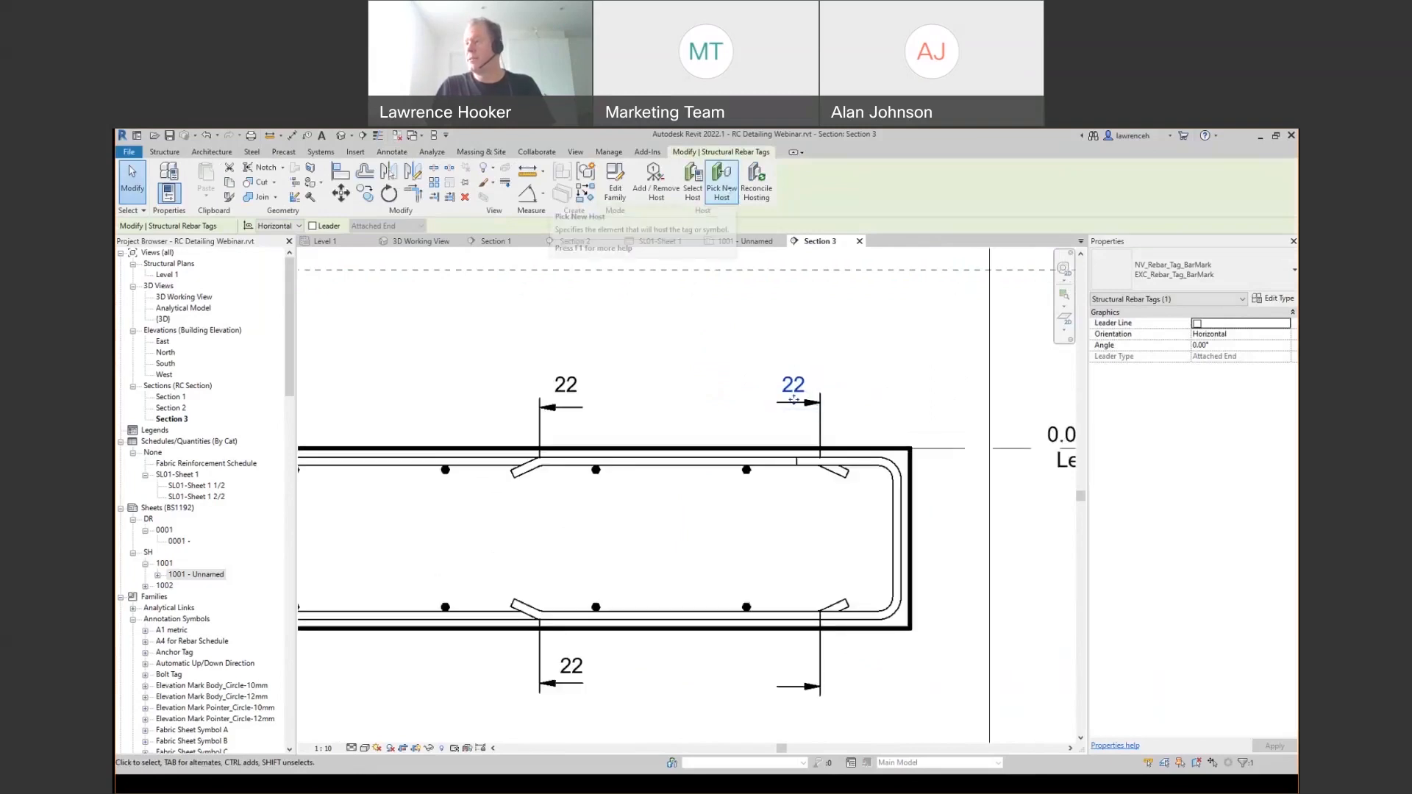
pyautogui.click(888, 308)
pyautogui.scroll(-1, 888, 309)
pyautogui.click(501, 428)
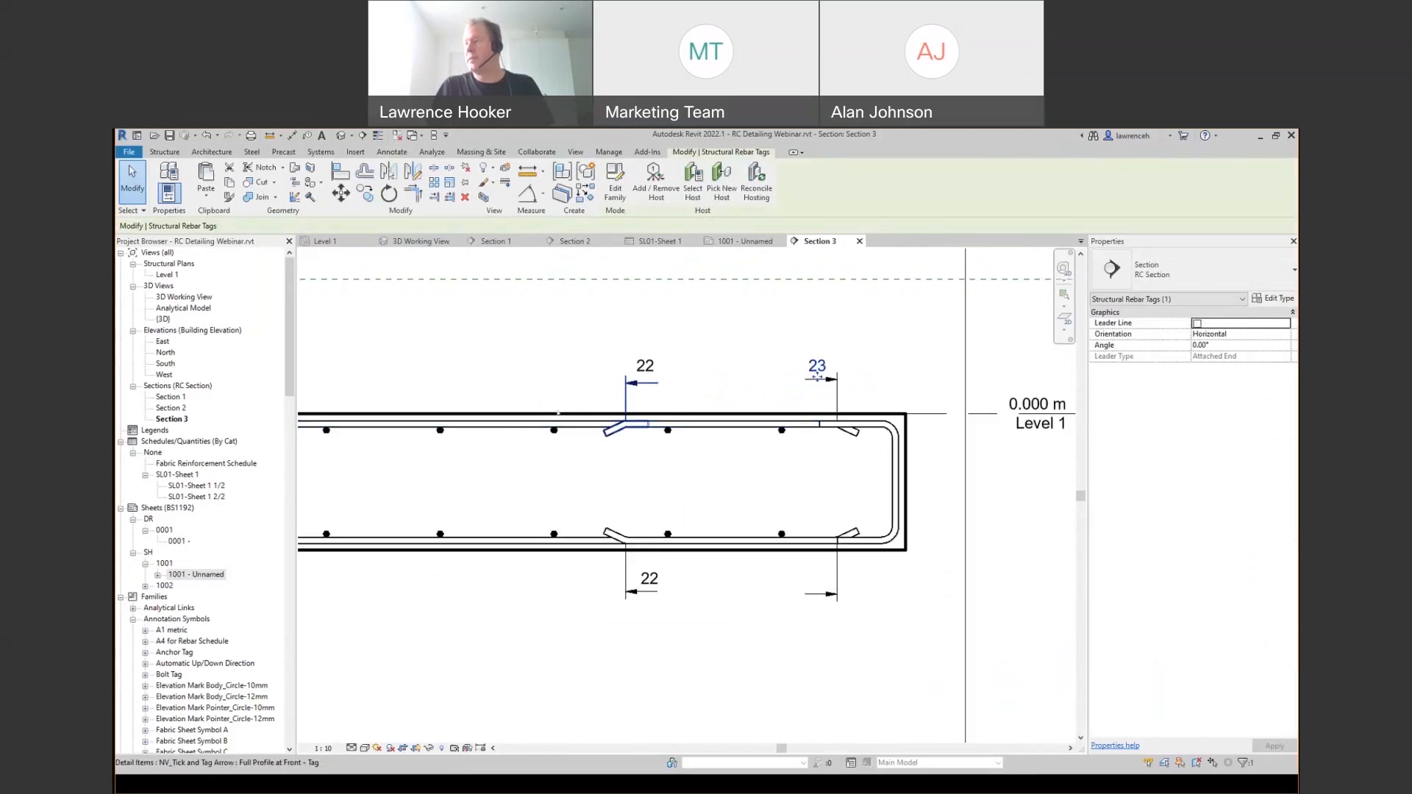
pyautogui.click(706, 353)
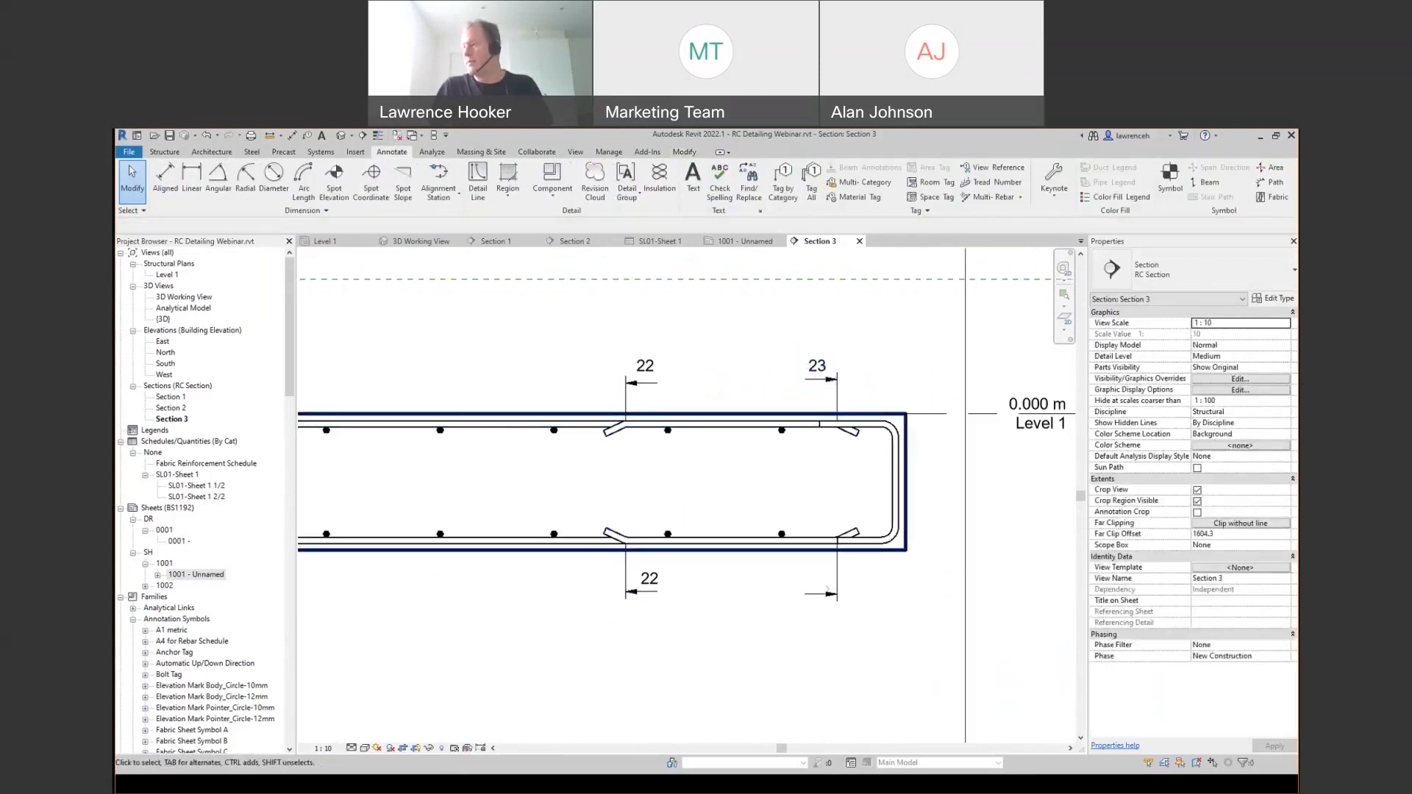
# - Duplicate the lower bar mark tag onto the bottom bar-end arrow near the slab edge and rehost it to the bottom bar
pyautogui.click(649, 582)
pyautogui.moveTo(649, 586); pyautogui.dragTo(817, 589)
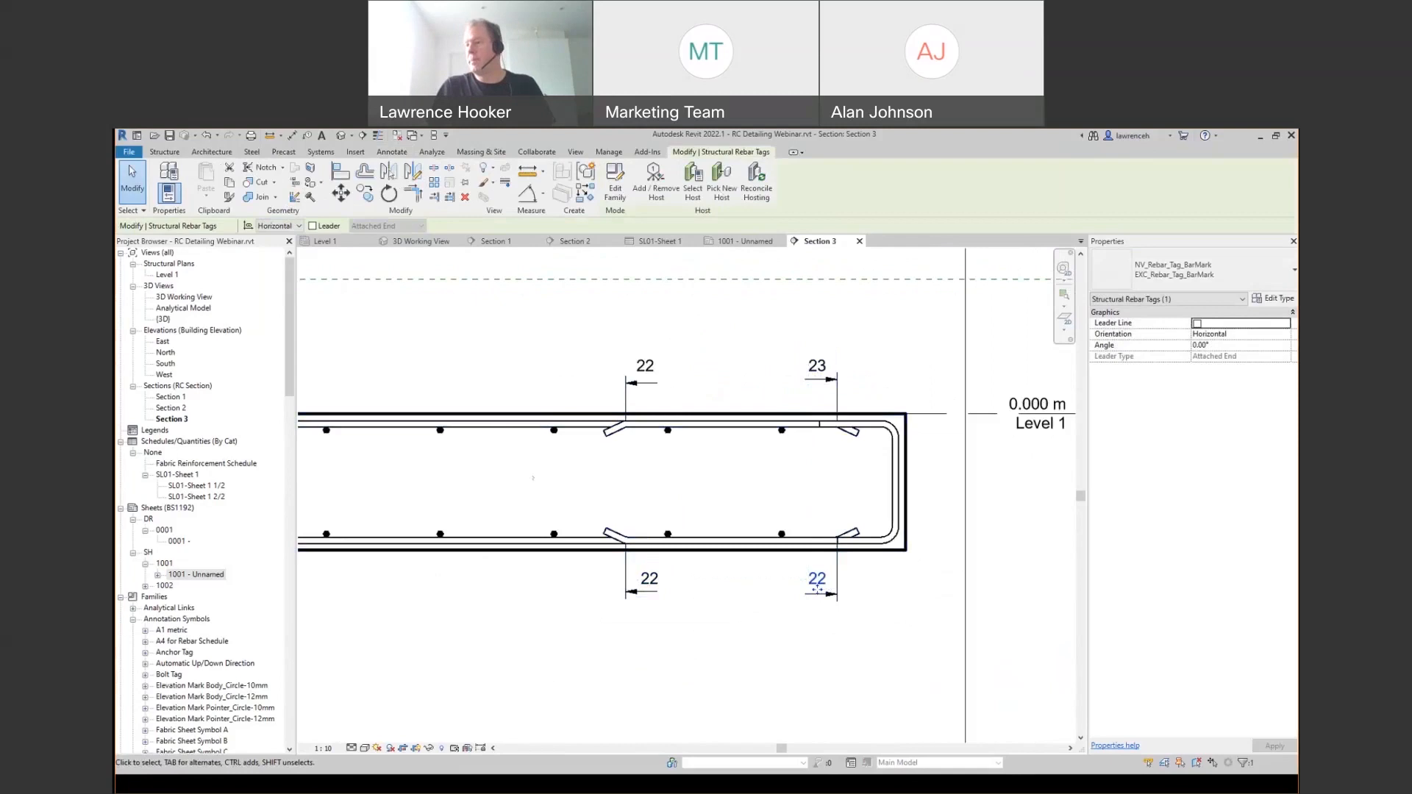
pyautogui.click(721, 181)
pyautogui.click(546, 541)
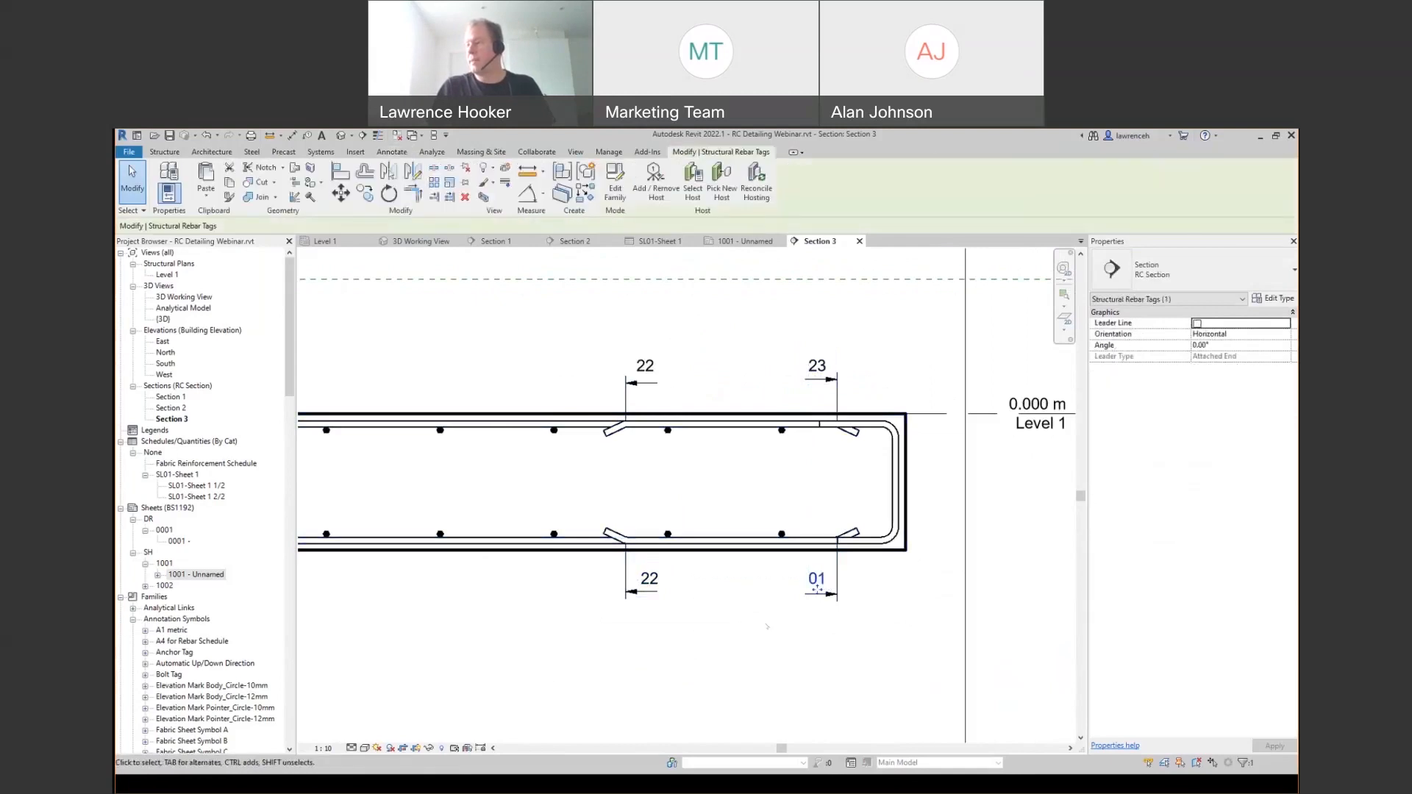
pyautogui.click(767, 627)
pyautogui.scroll(-1, 812, 563)
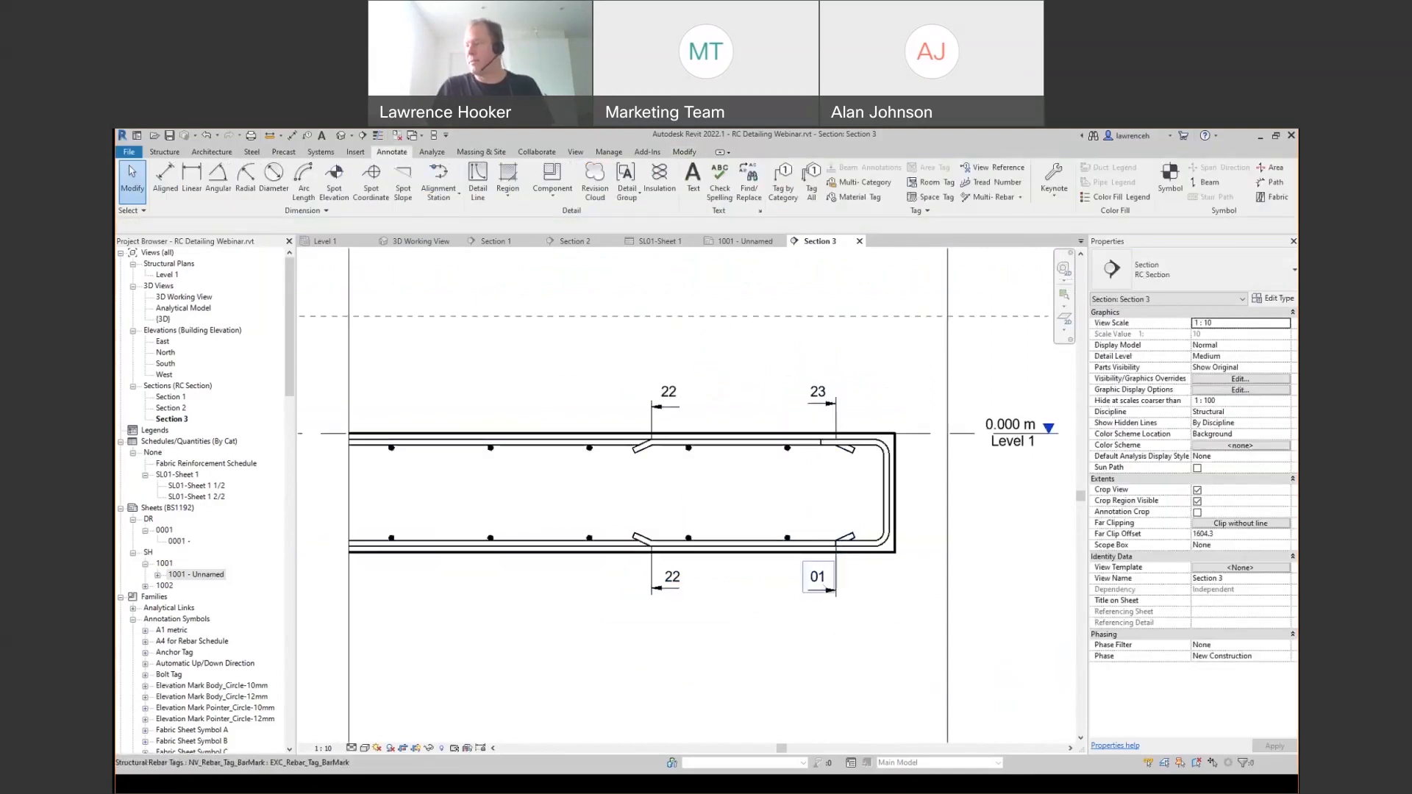
pyautogui.scroll(-1, 800, 630)
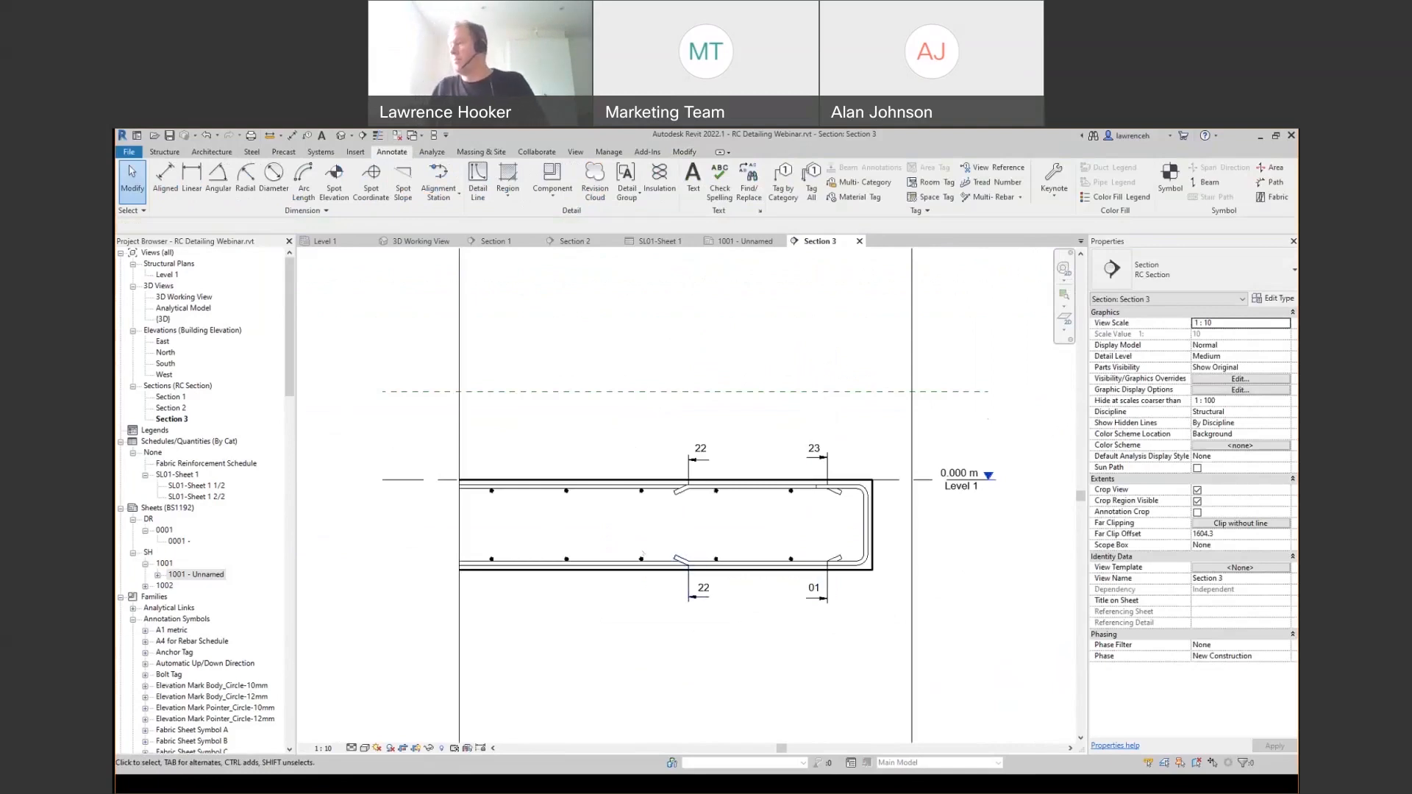
# - Place a Standard Detail_Items_Break_Line, rotated upright, across the cut end of the slab in Section 3
pyautogui.scroll(-1, 616, 561)
pyautogui.scroll(-1, 662, 566)
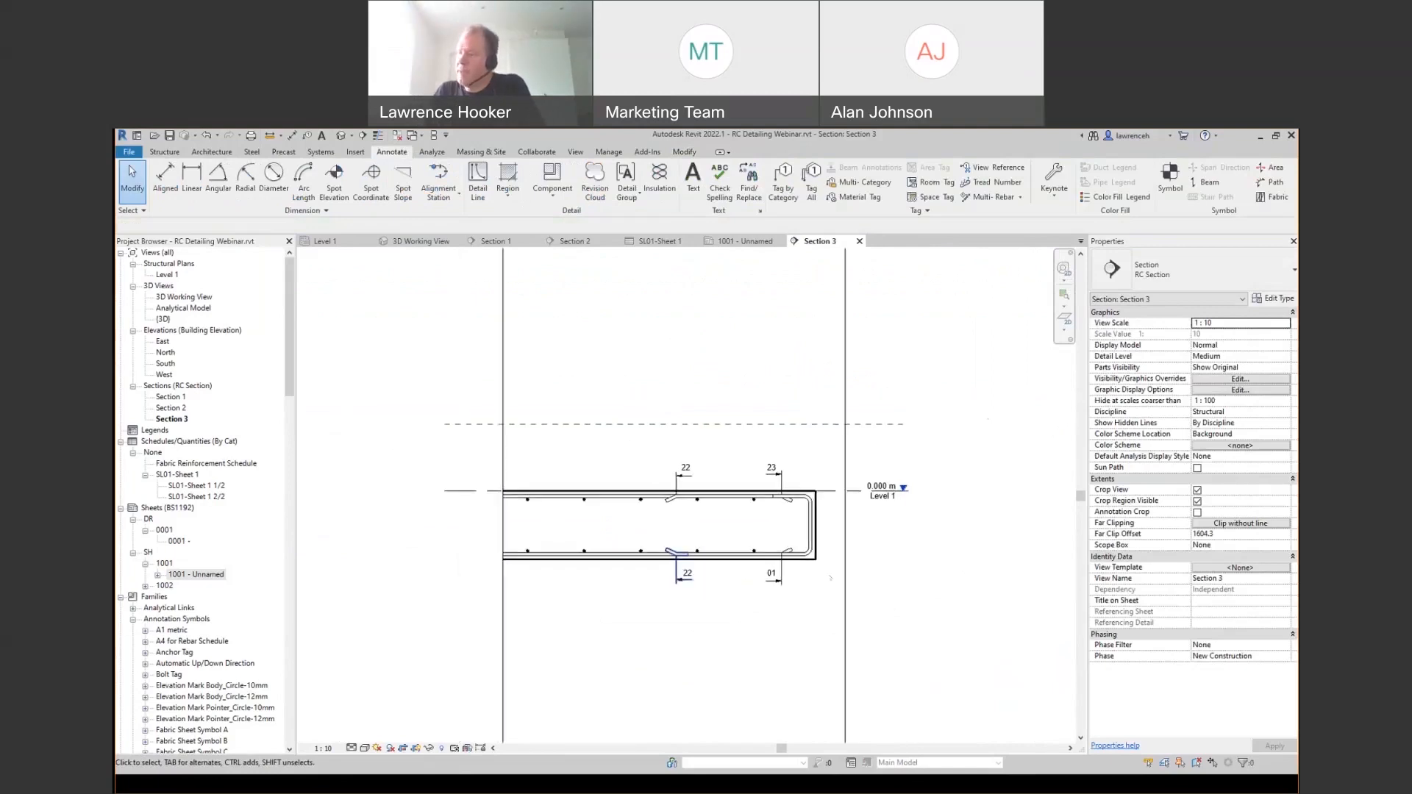
pyautogui.moveTo(723, 579); pyautogui.dragTo(732, 546, button='middle')
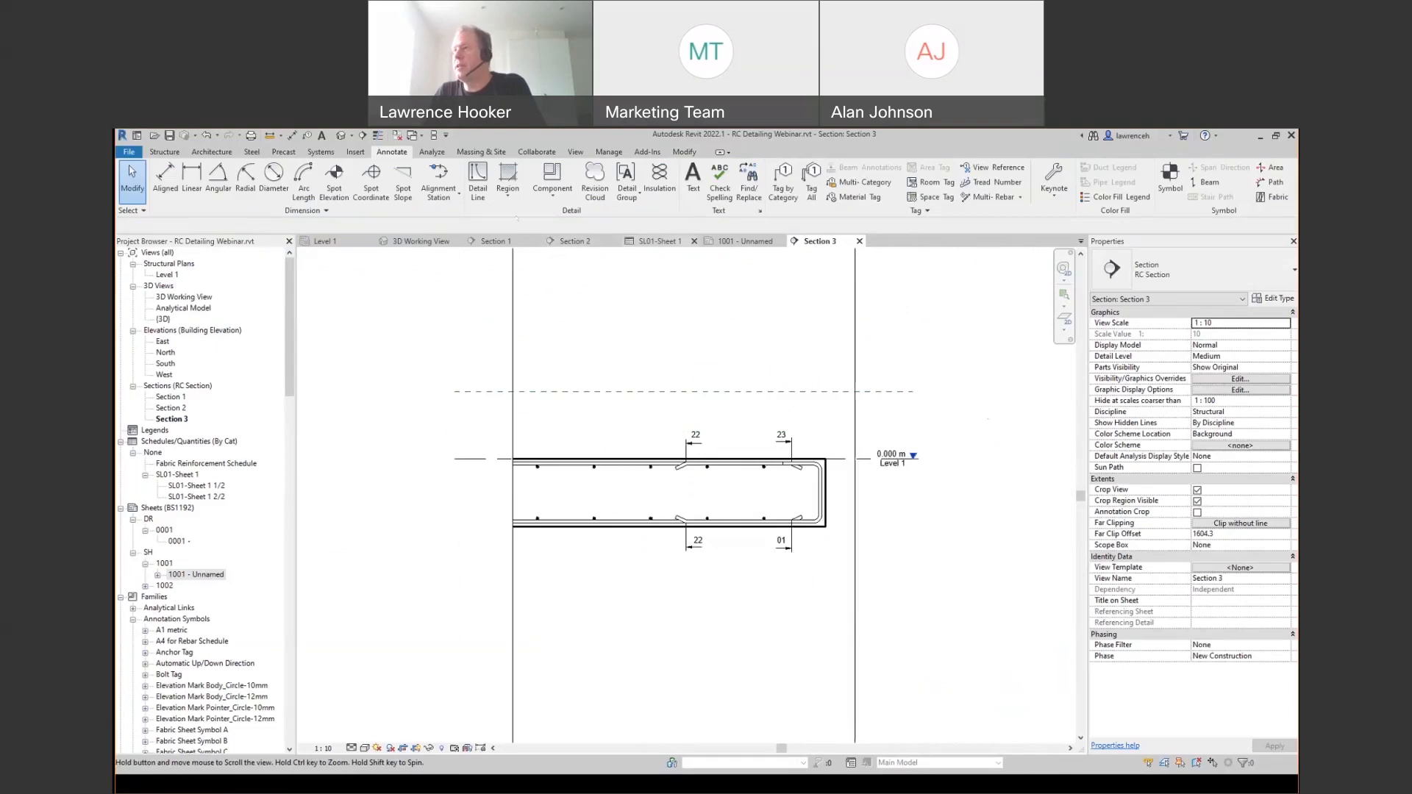
pyautogui.click(551, 180)
pyautogui.click(1191, 270)
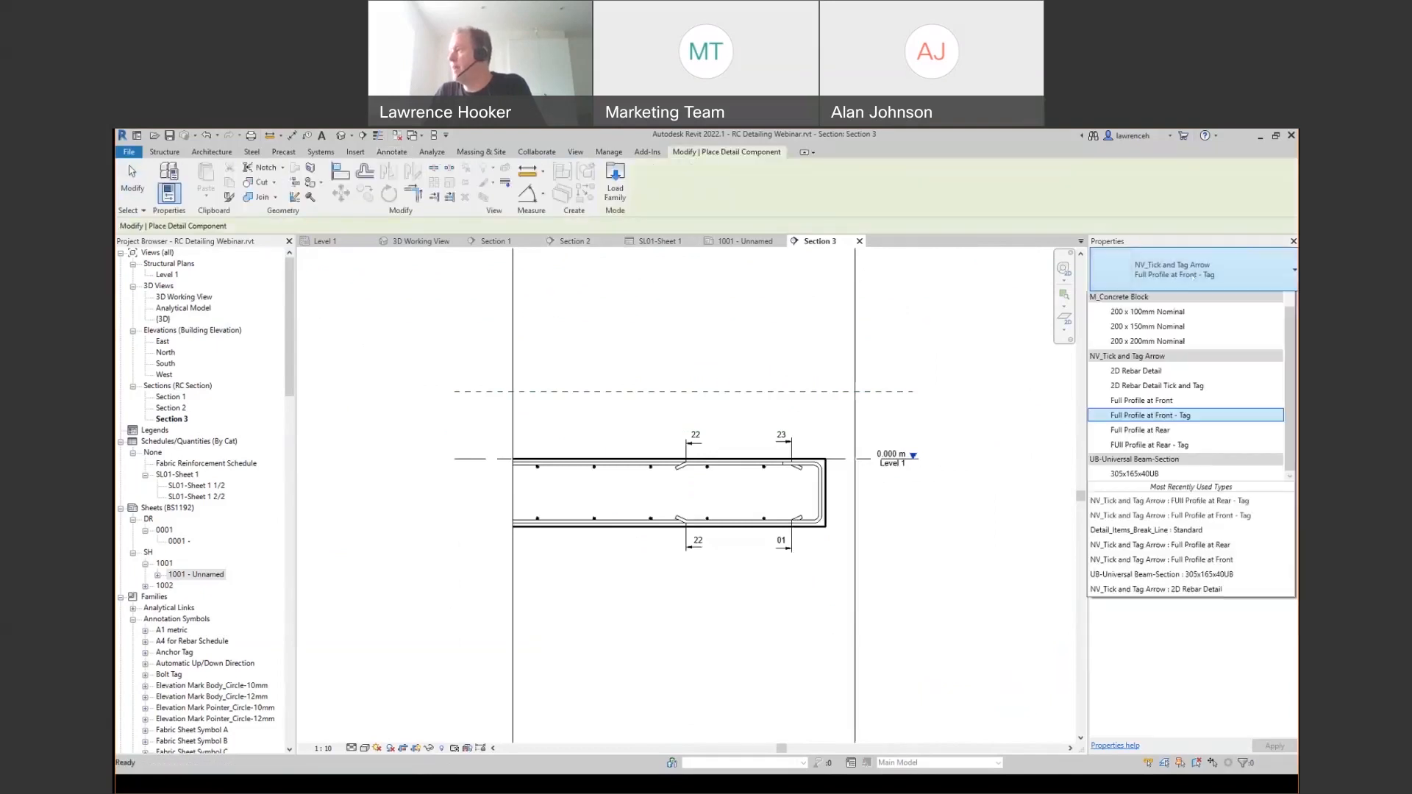
pyautogui.scroll(1, 1184, 412)
pyautogui.scroll(1, 1184, 412)
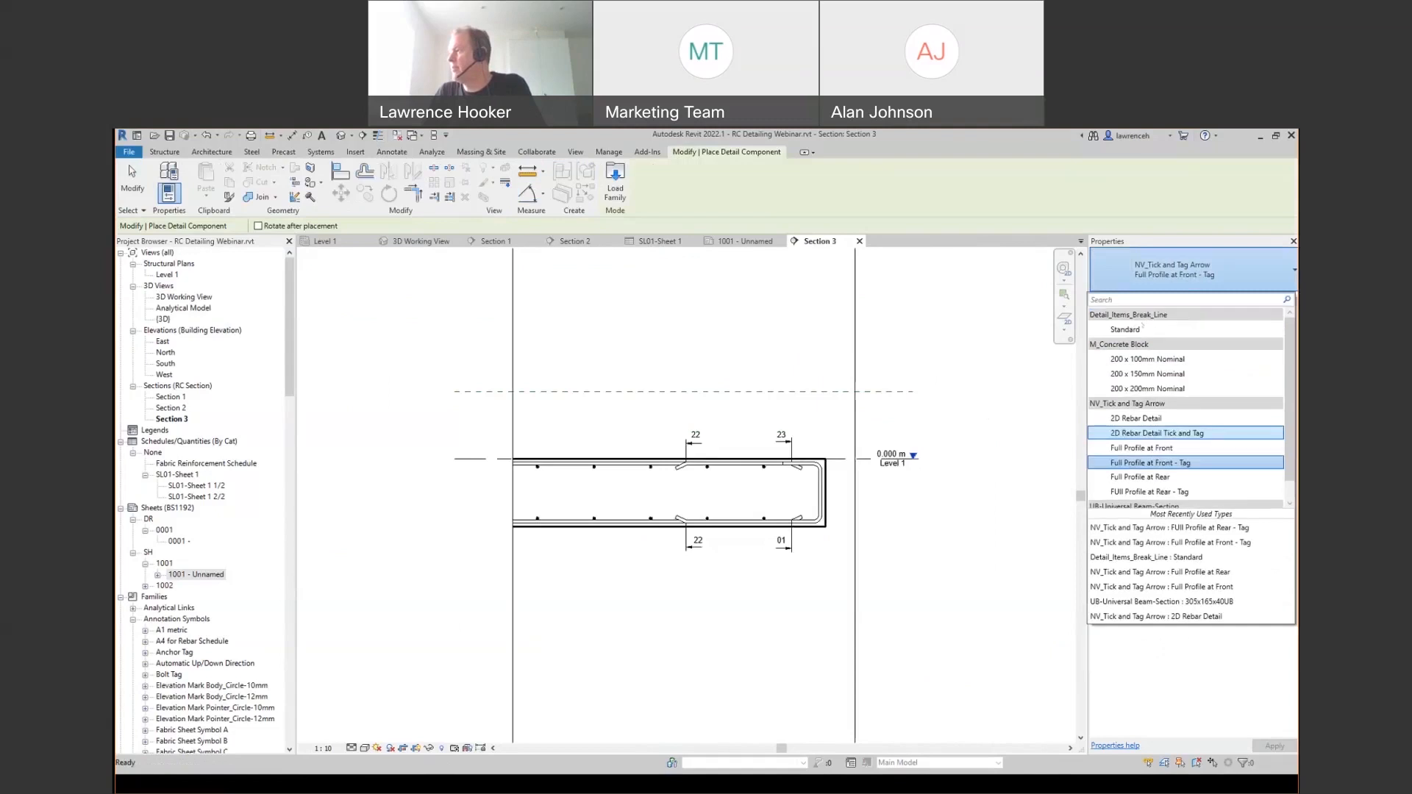
pyautogui.click(1141, 328)
pyautogui.press('space')
pyautogui.click(521, 492)
pyautogui.press('Escape')
# - Duplicate the lower bar mark tag to beneath the bottom bar nearest the break line and rehost it to that bar
pyautogui.scroll(2, 612, 566)
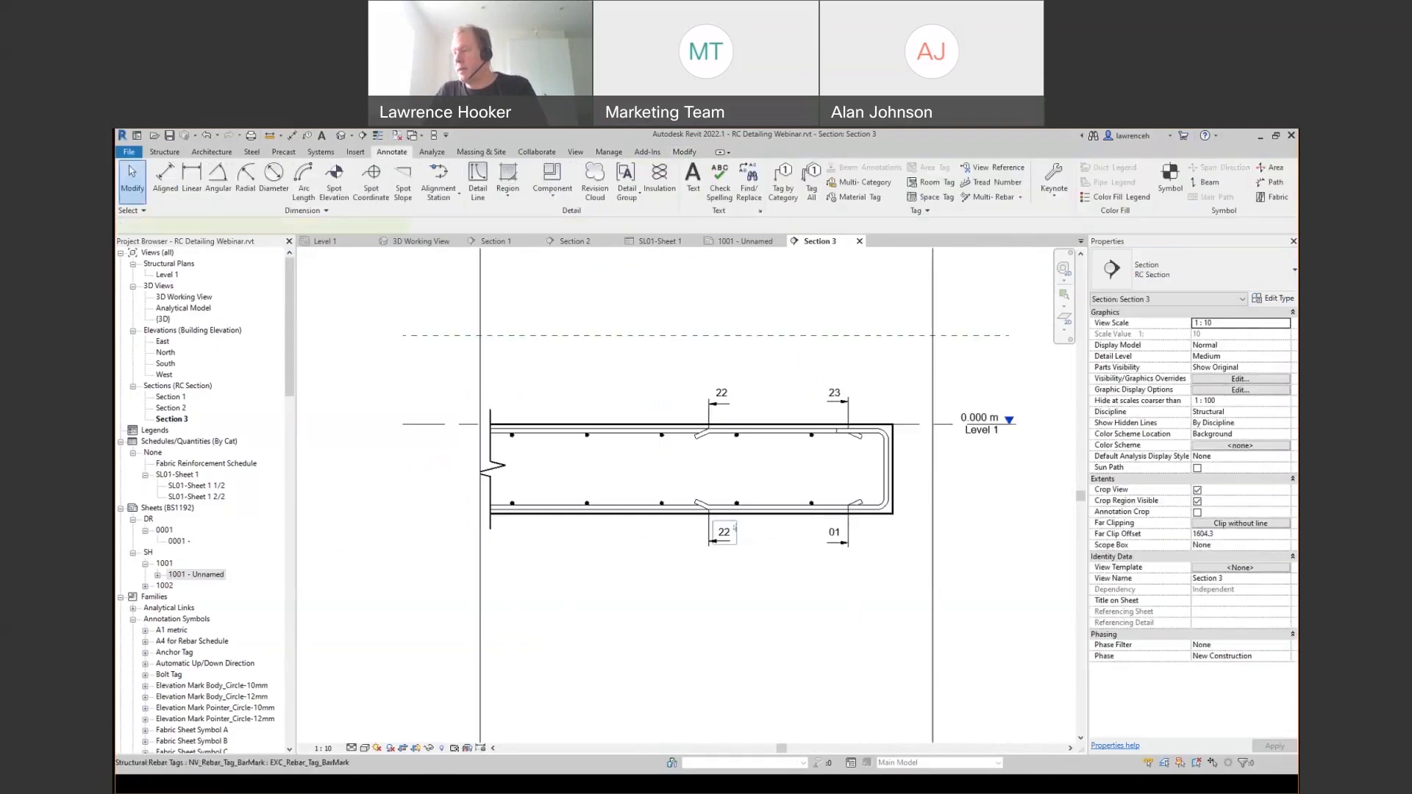
pyautogui.click(735, 528)
pyautogui.moveTo(512, 522); pyautogui.dragTo(507, 535)
pyautogui.scroll(3, 507, 535)
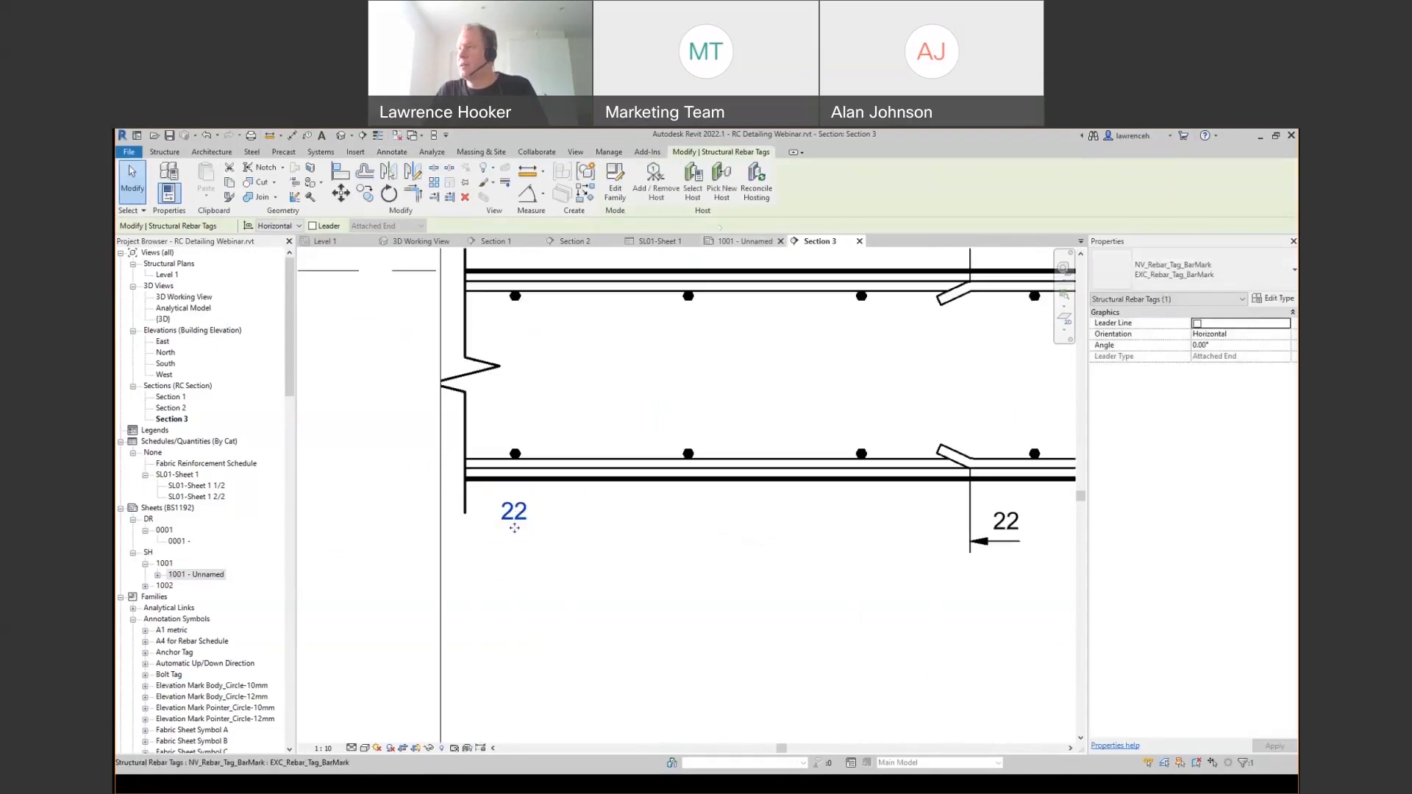
pyautogui.click(721, 182)
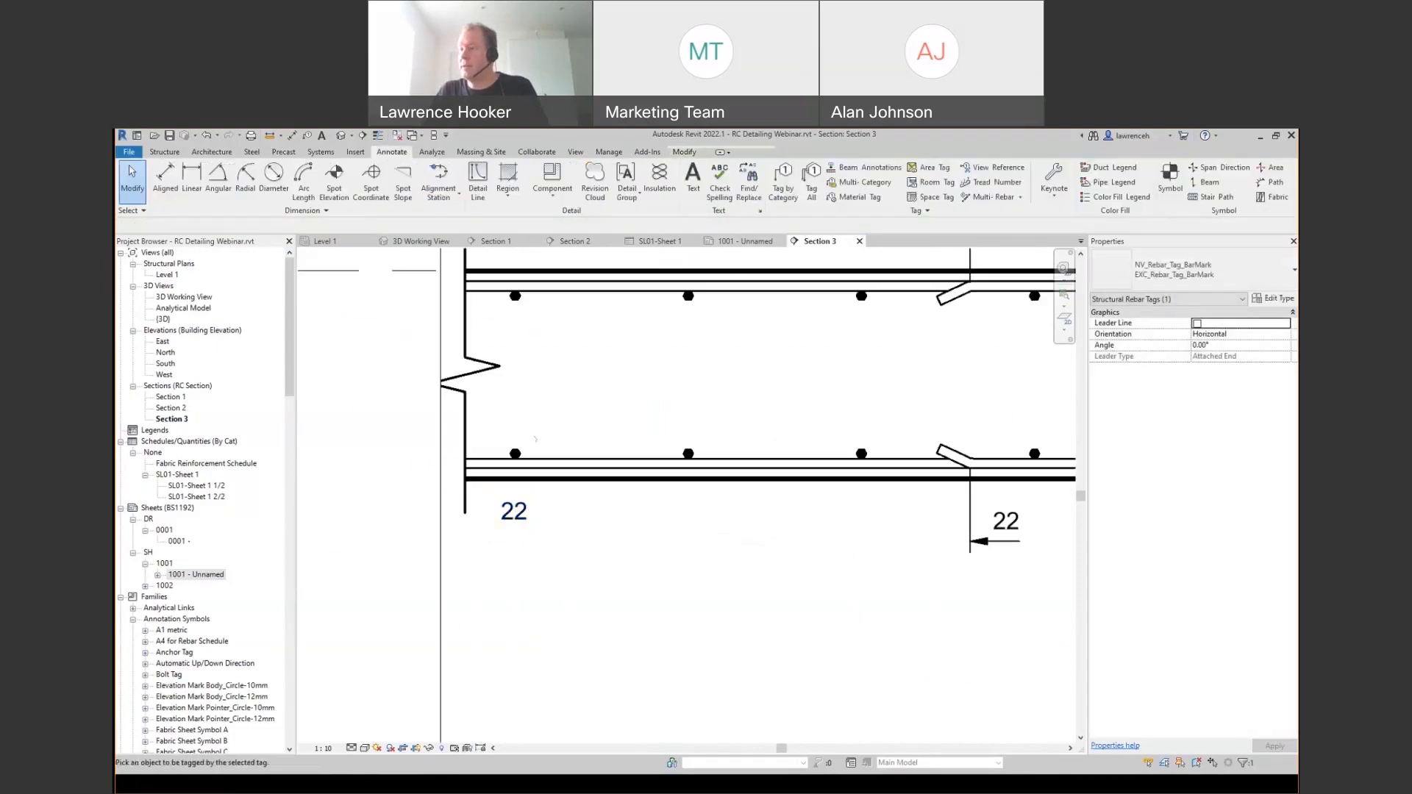
pyautogui.click(517, 454)
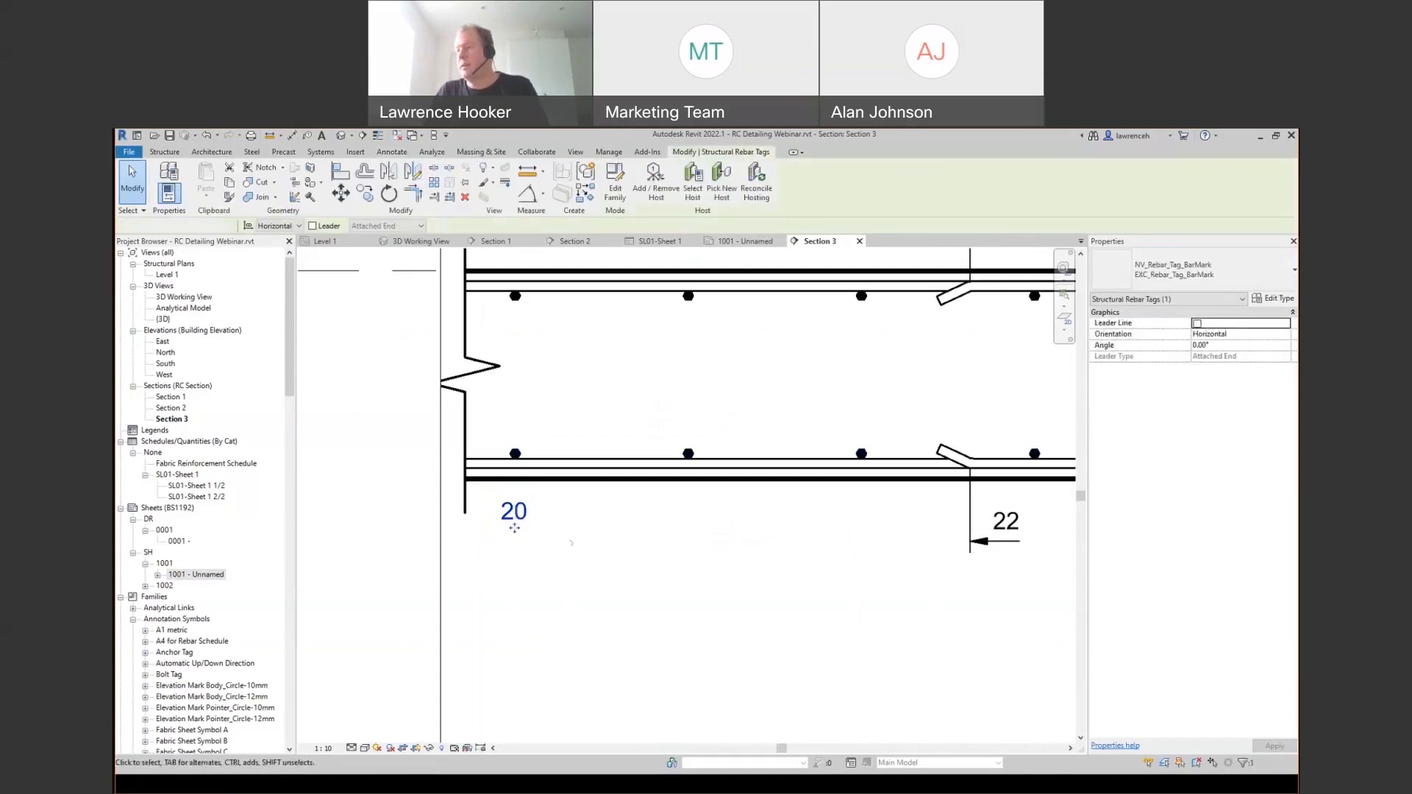
# - Copy the new bar mark tag beneath each of the next two bottom distribution bars
pyautogui.scroll(-2, 572, 537)
pyautogui.moveTo(528, 526); pyautogui.dragTo(660, 531)
pyautogui.keyDown('ctrl'); pyautogui.moveTo(776, 510); pyautogui.dragTo(790, 514); pyautogui.keyUp('ctrl')
pyautogui.click(763, 571)
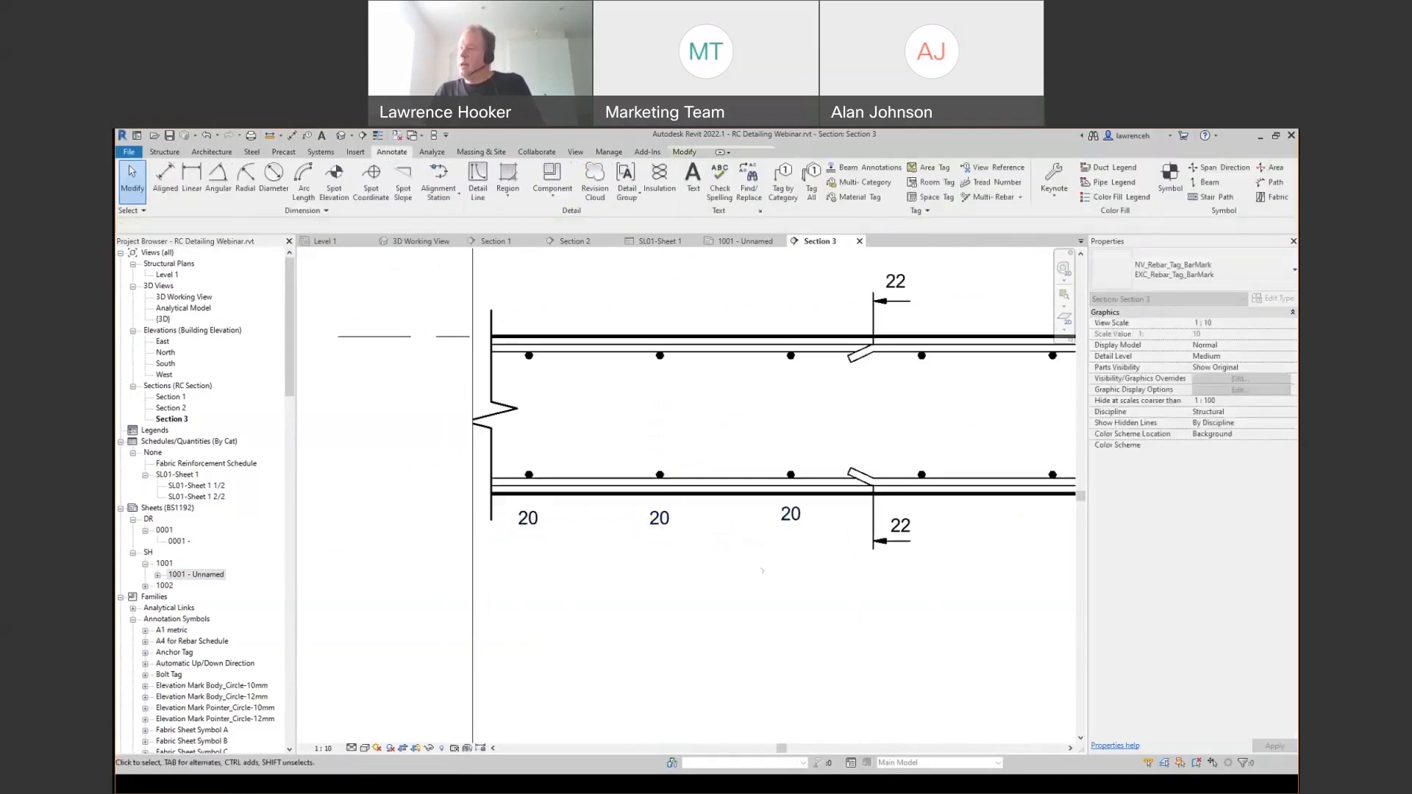
# - Shrink Section 3's crop region so its upper and lower edges sit close around the slab and its tags
pyautogui.scroll(-3, 762, 570)
pyautogui.scroll(-1, 724, 548)
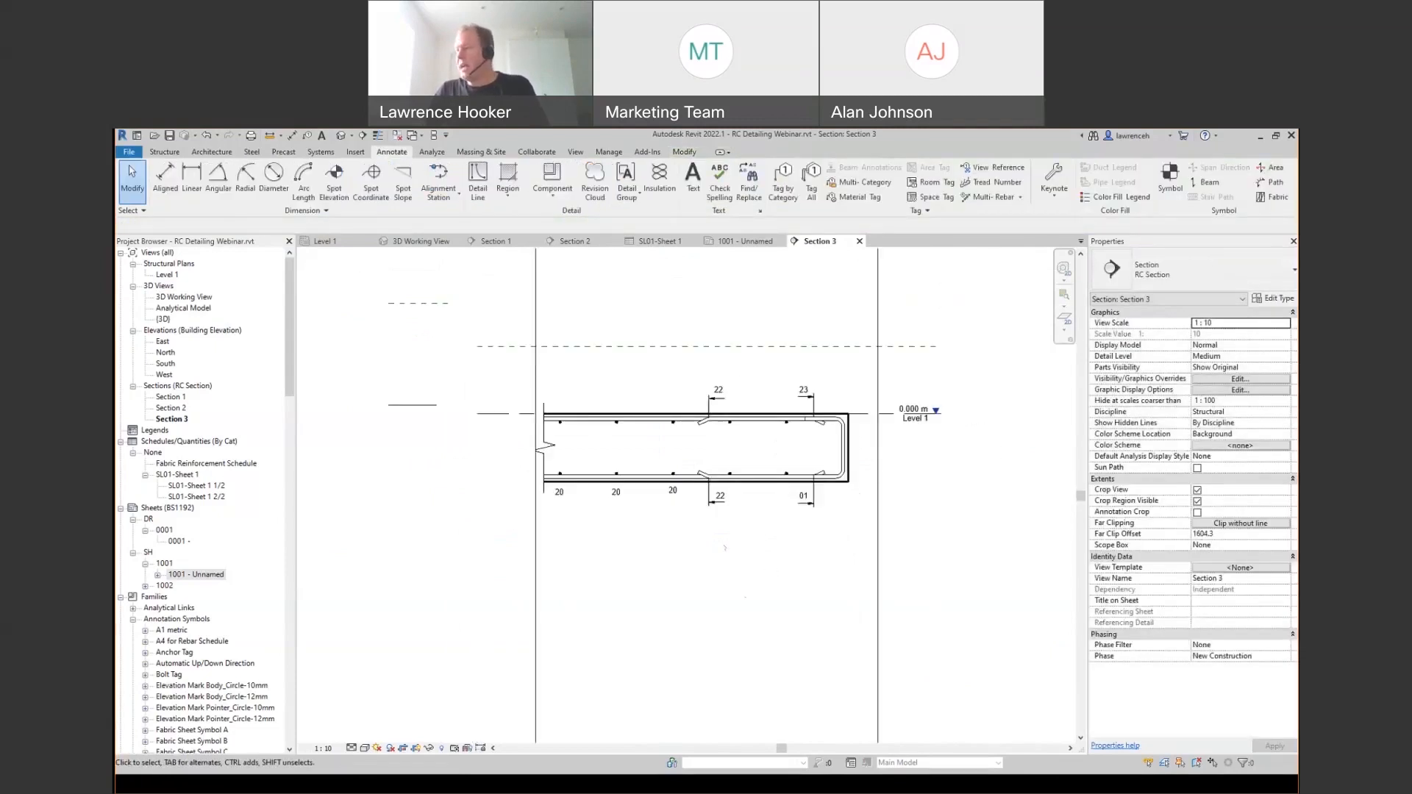
pyautogui.scroll(-2, 724, 543)
pyautogui.click(824, 373)
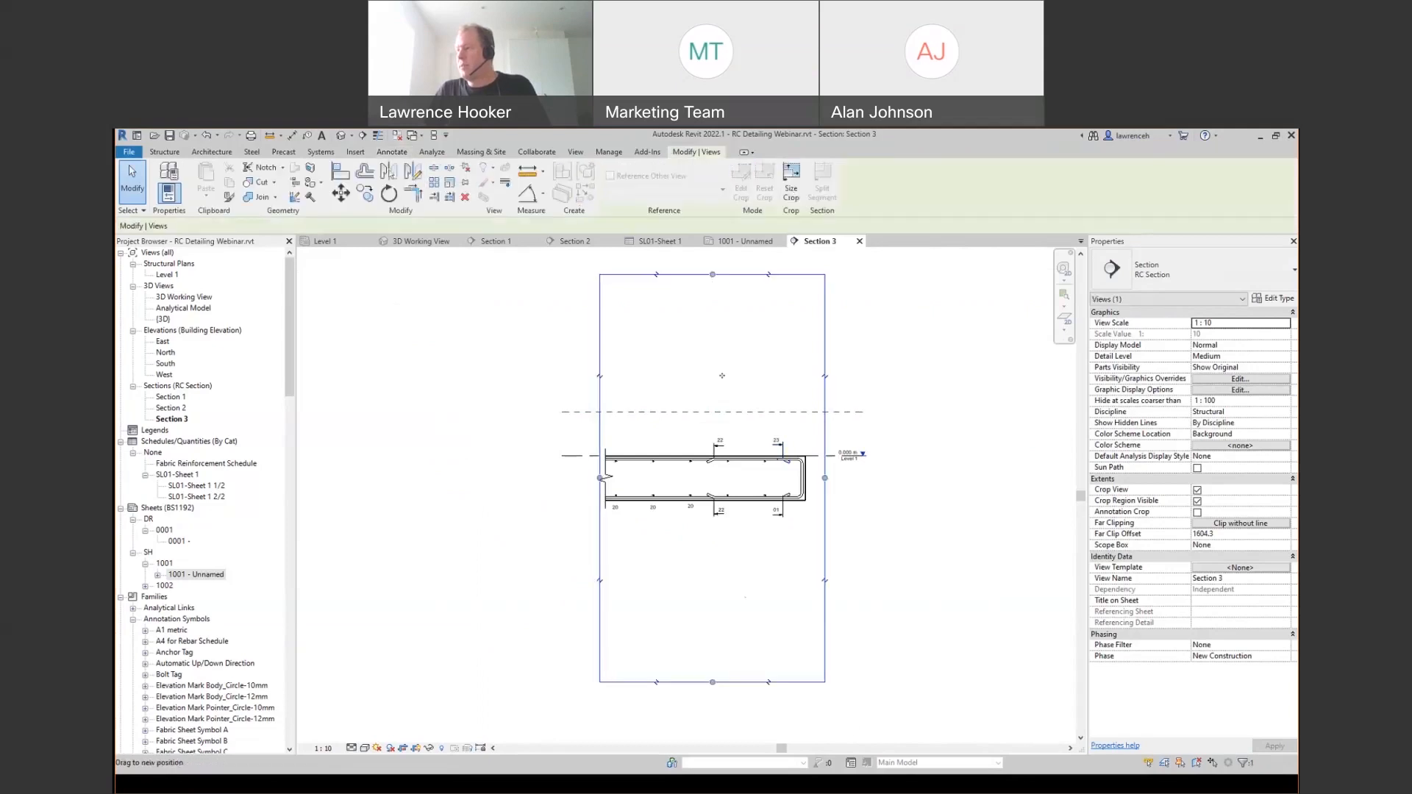
pyautogui.moveTo(722, 376); pyautogui.dragTo(722, 412)
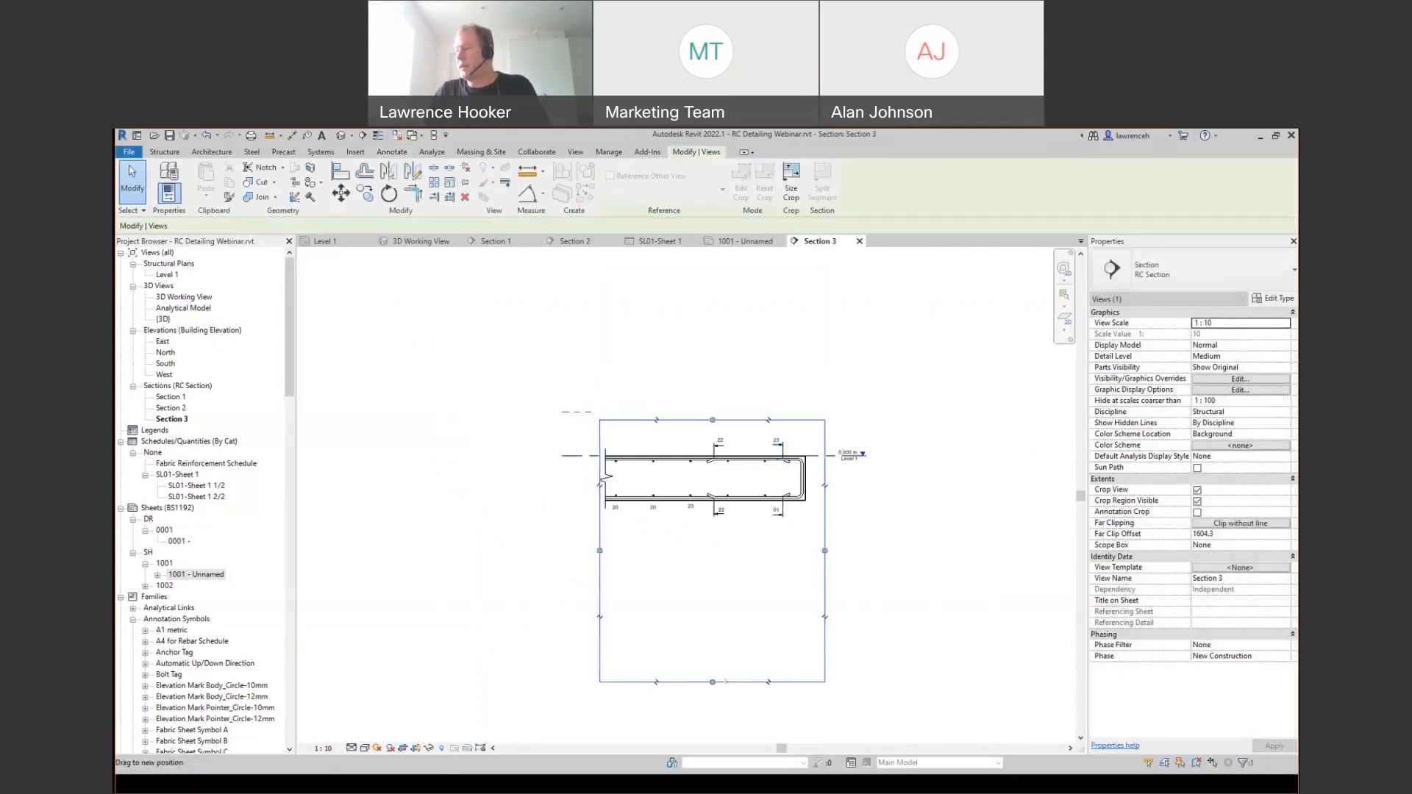
pyautogui.moveTo(713, 682); pyautogui.dragTo(731, 540)
pyautogui.click(812, 303)
pyautogui.moveTo(812, 302); pyautogui.dragTo(772, 300, button='middle')
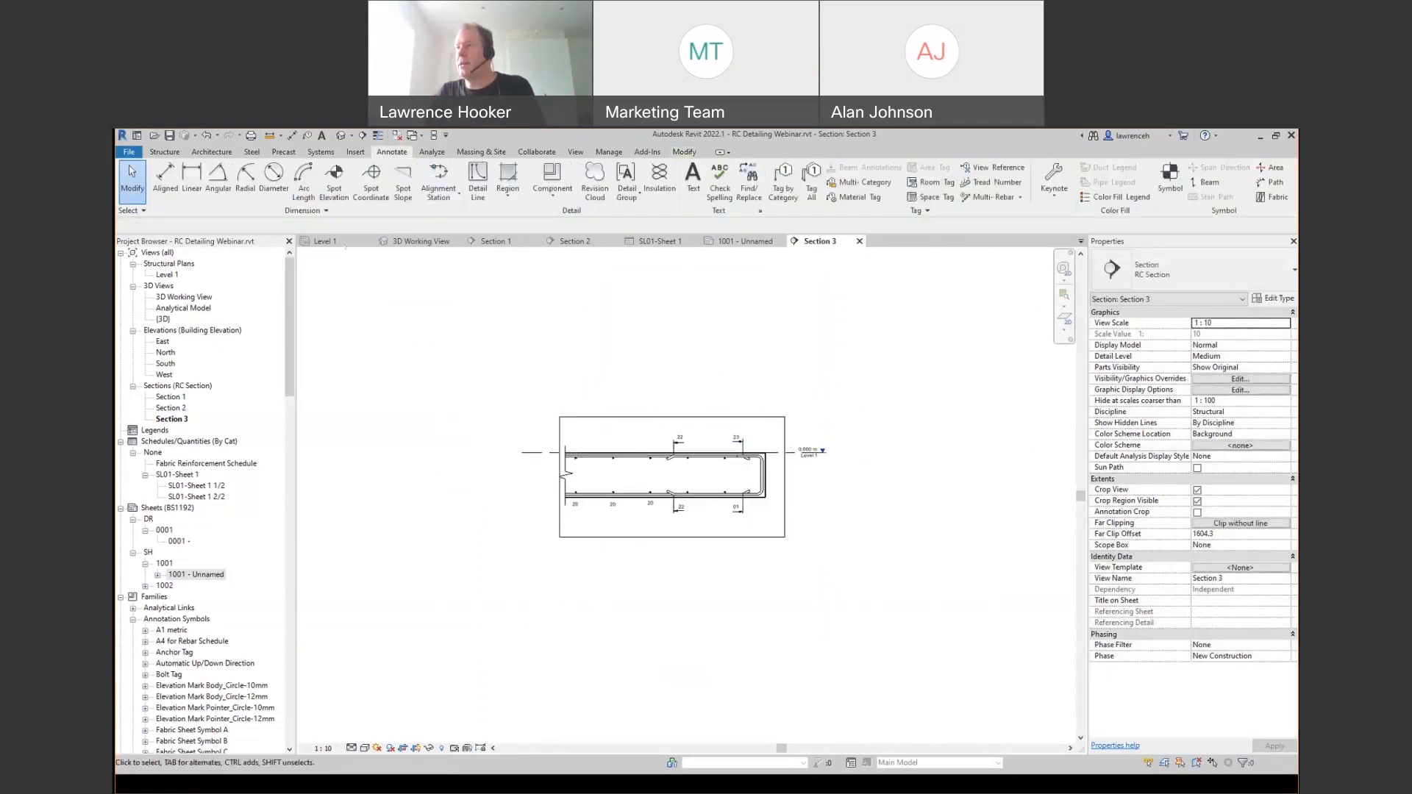
# - Open the Level 1 plan, select all its rebar sets together and show only the middle bar of each set
pyautogui.click(325, 241)
pyautogui.scroll(-3, 714, 575)
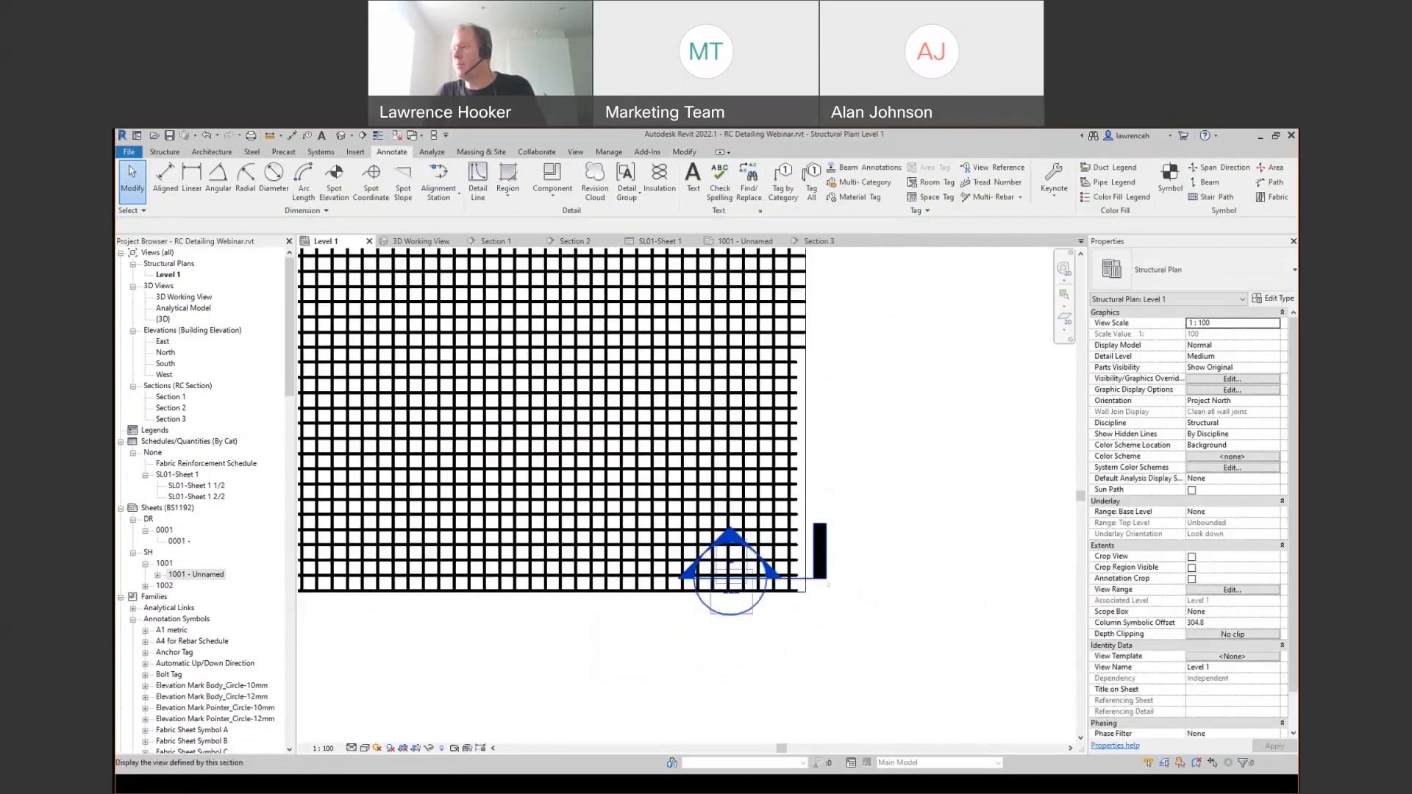
pyautogui.scroll(-4, 828, 585)
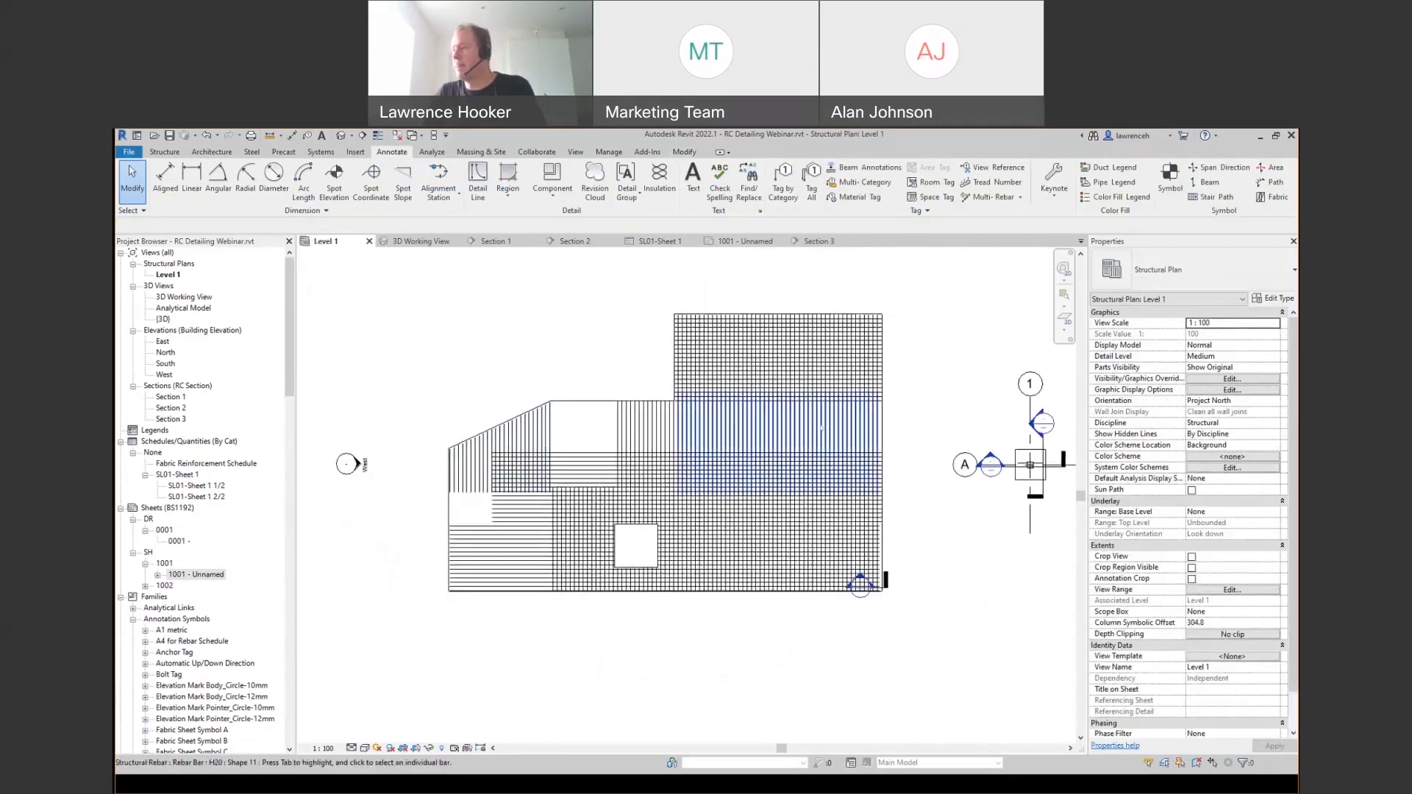
pyautogui.click(917, 428)
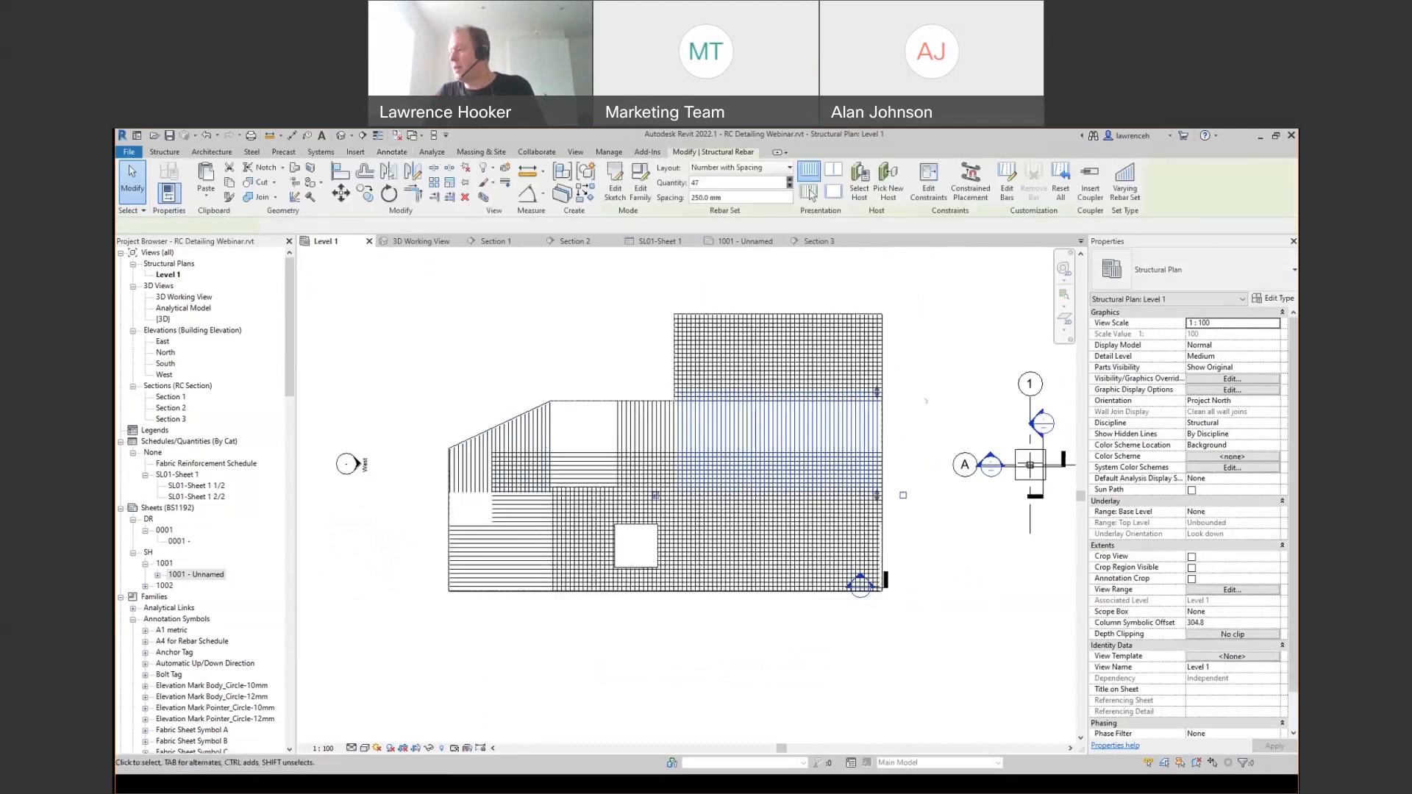
pyautogui.rightClick(926, 508)
pyautogui.click(970, 594)
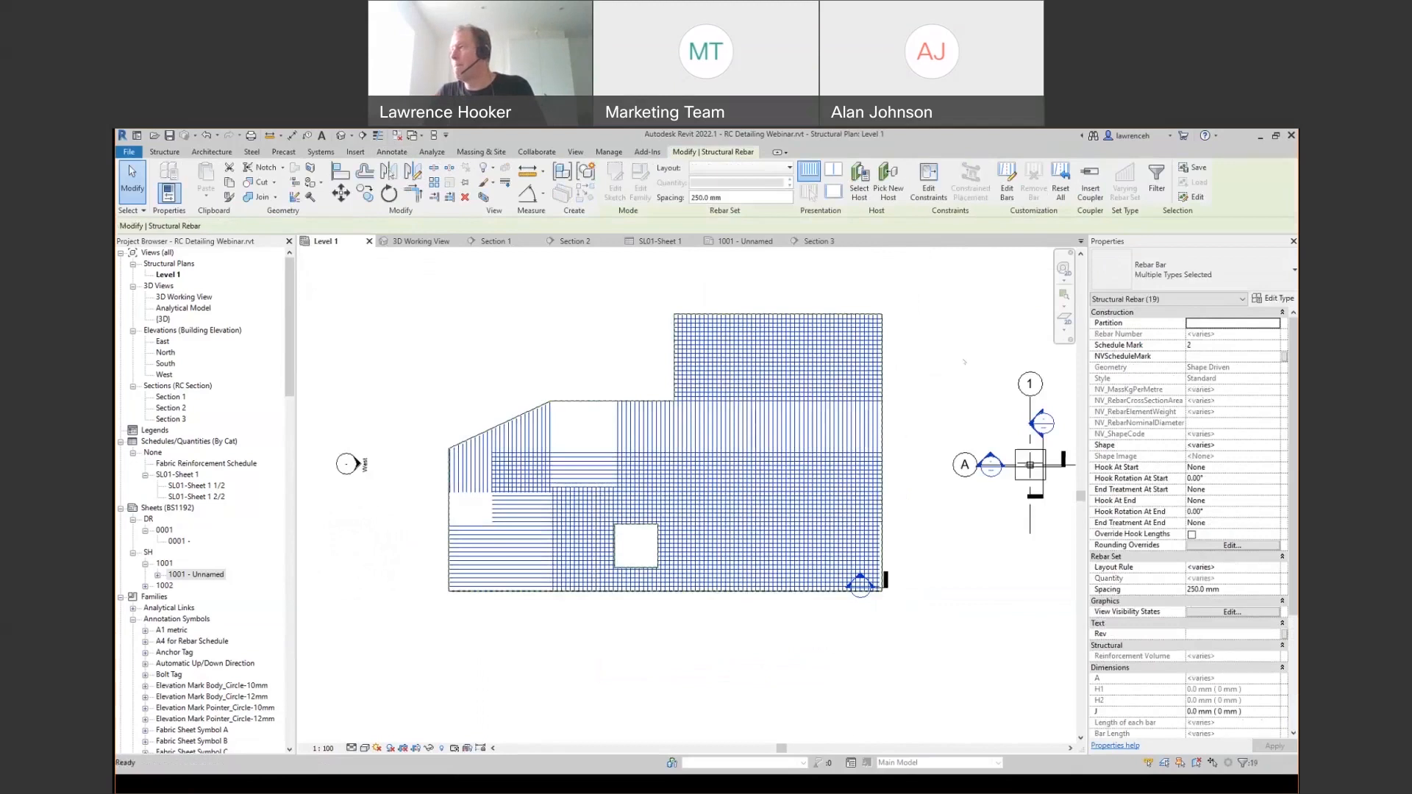
pyautogui.moveTo(1019, 304); pyautogui.dragTo(989, 309, button='middle')
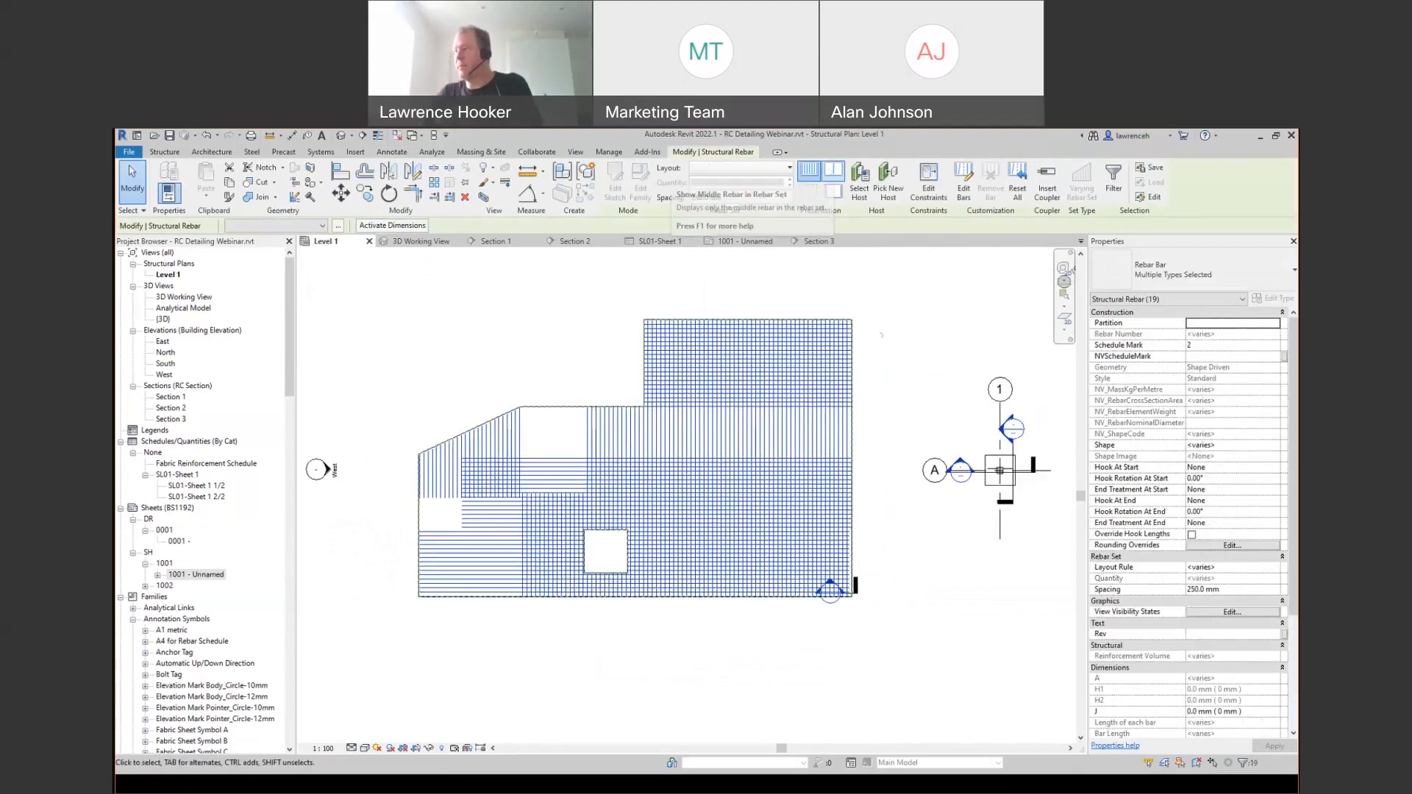
pyautogui.click(833, 171)
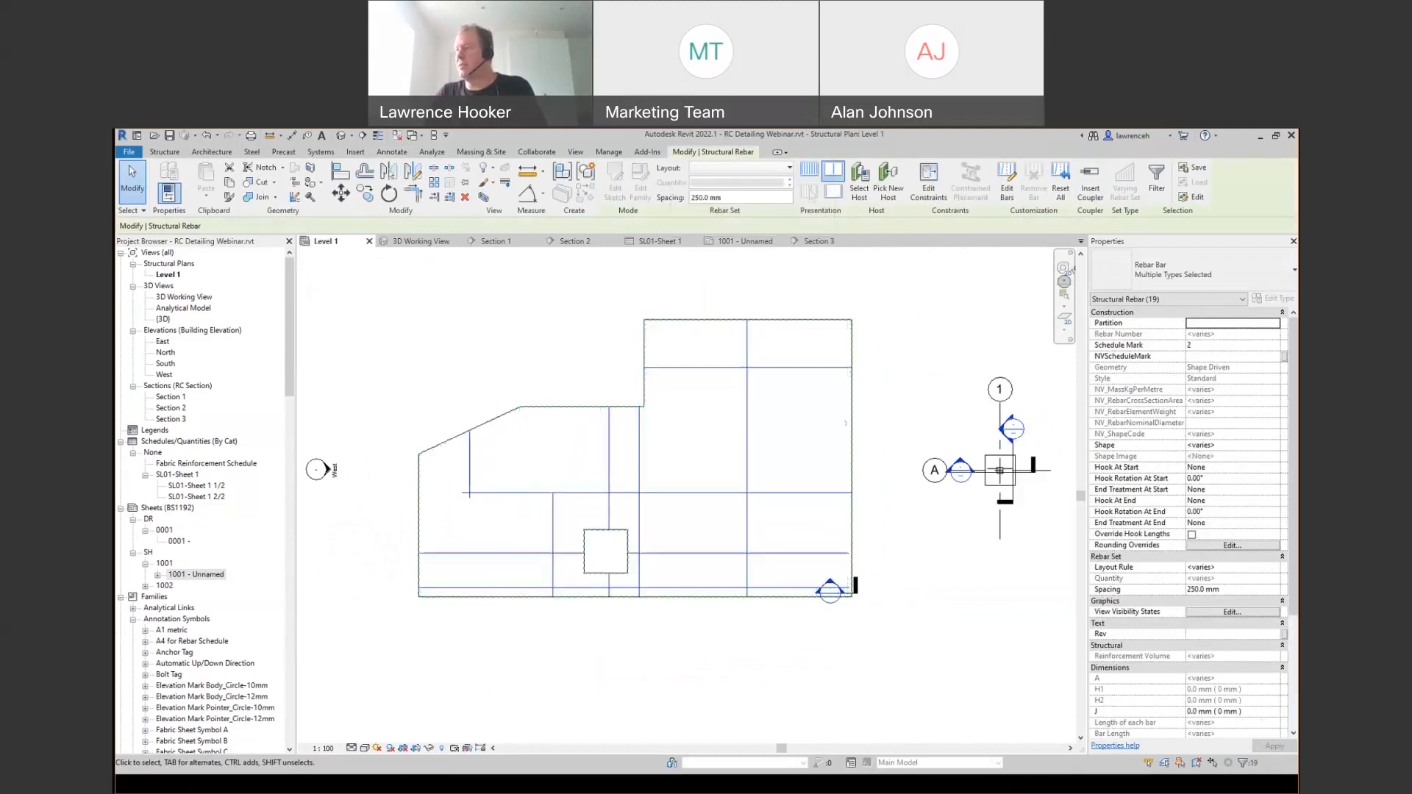
pyautogui.click(1039, 435)
# - Set the uppermost vertical H12 bar set to show a single bar just right of its middle bar
pyautogui.scroll(2, 760, 365)
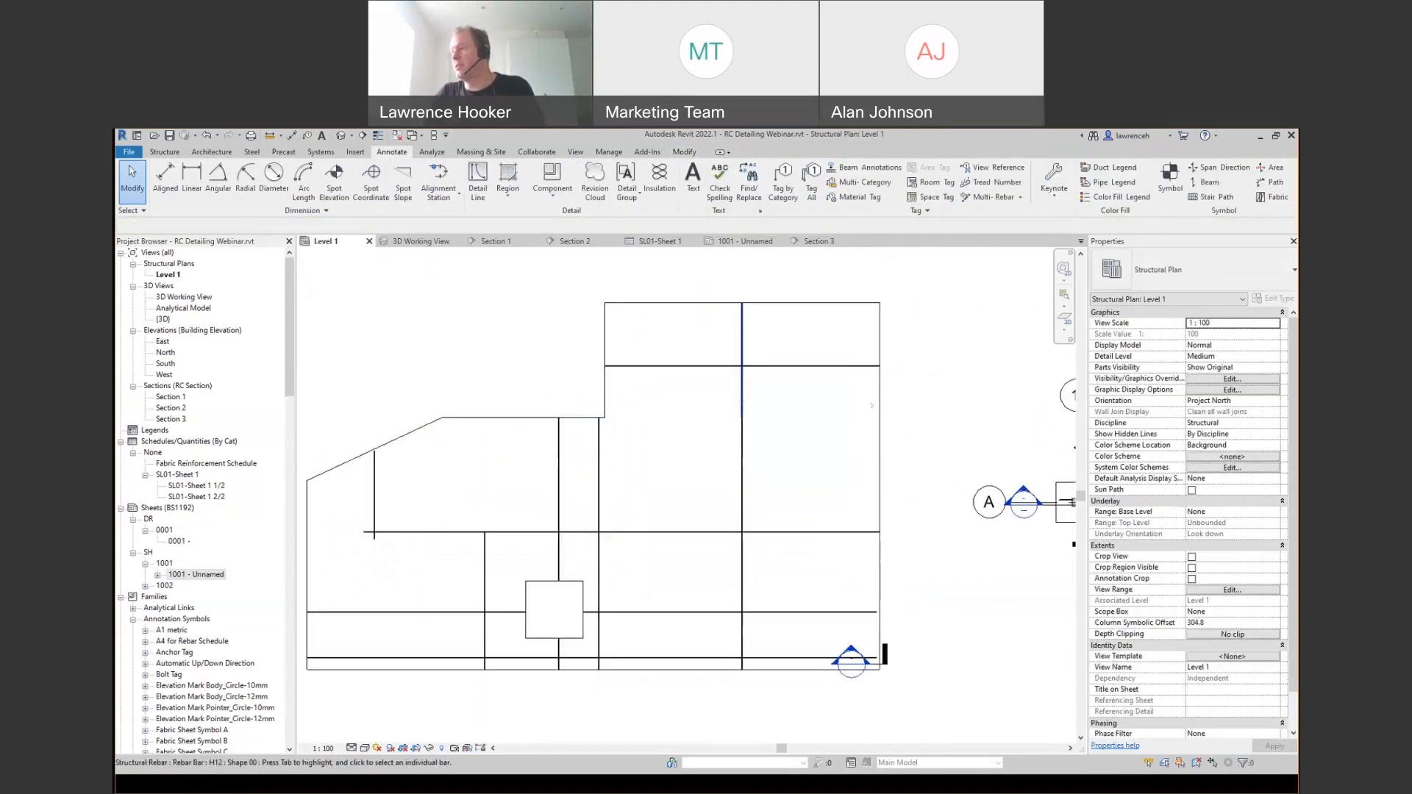
pyautogui.click(880, 412)
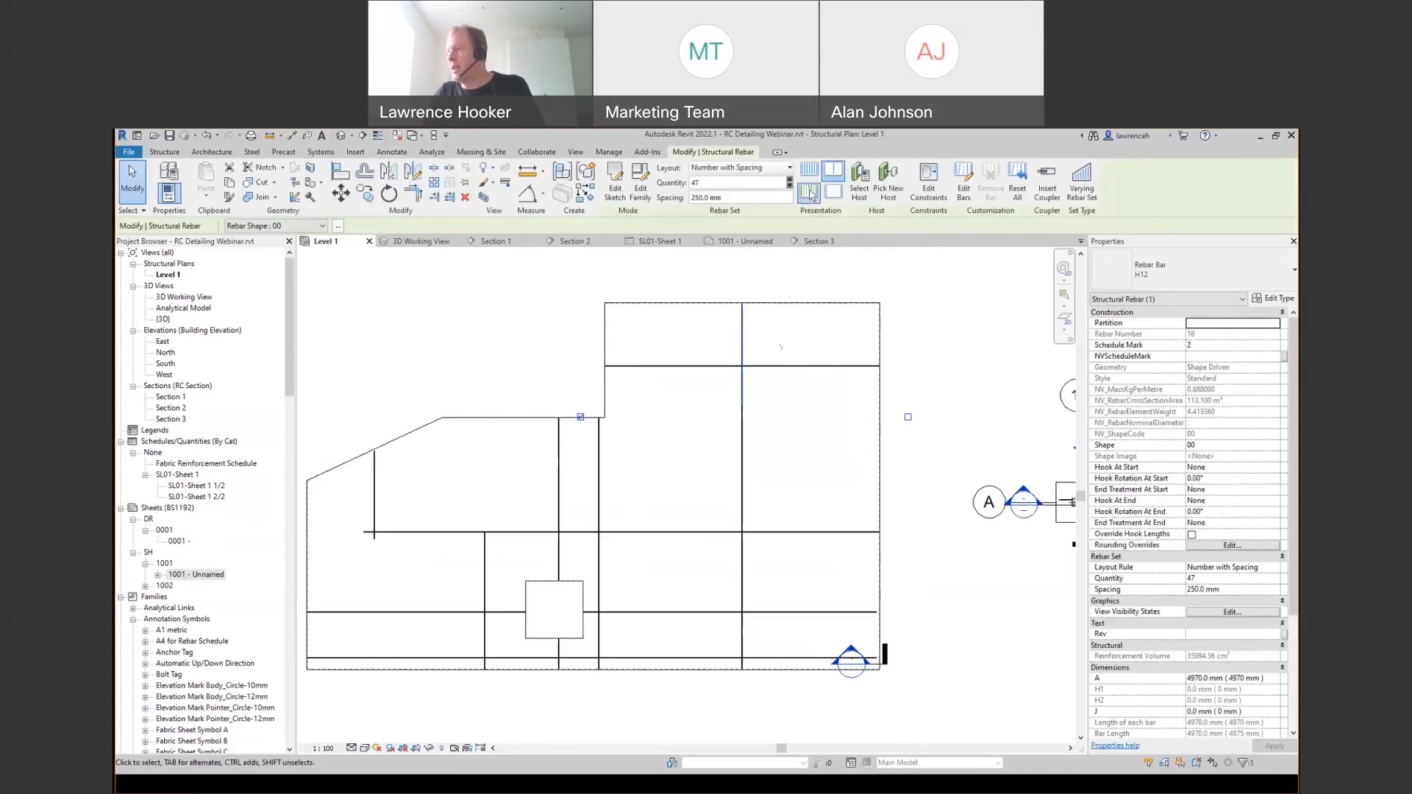
pyautogui.click(809, 192)
pyautogui.scroll(2, 776, 379)
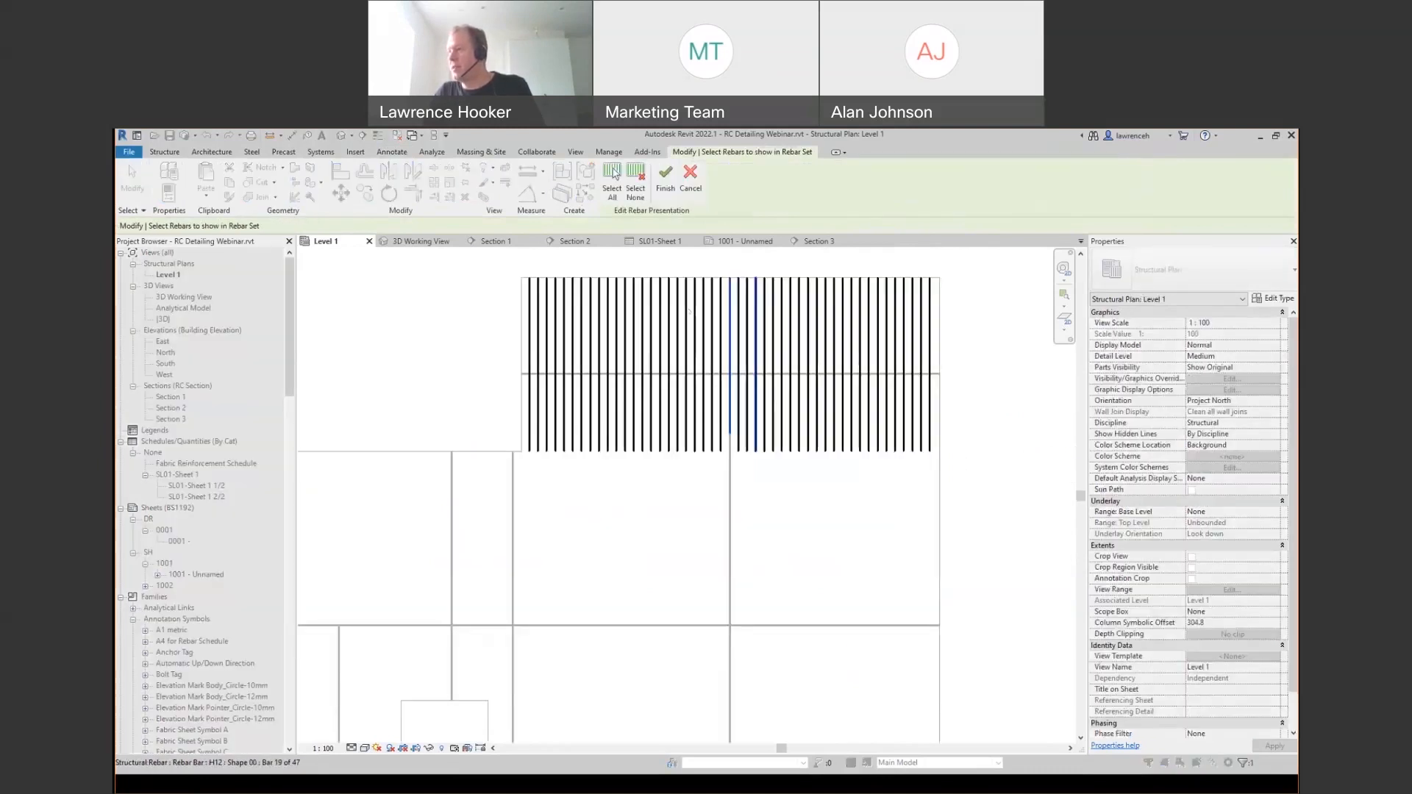
pyautogui.scroll(2, 774, 376)
pyautogui.click(723, 427)
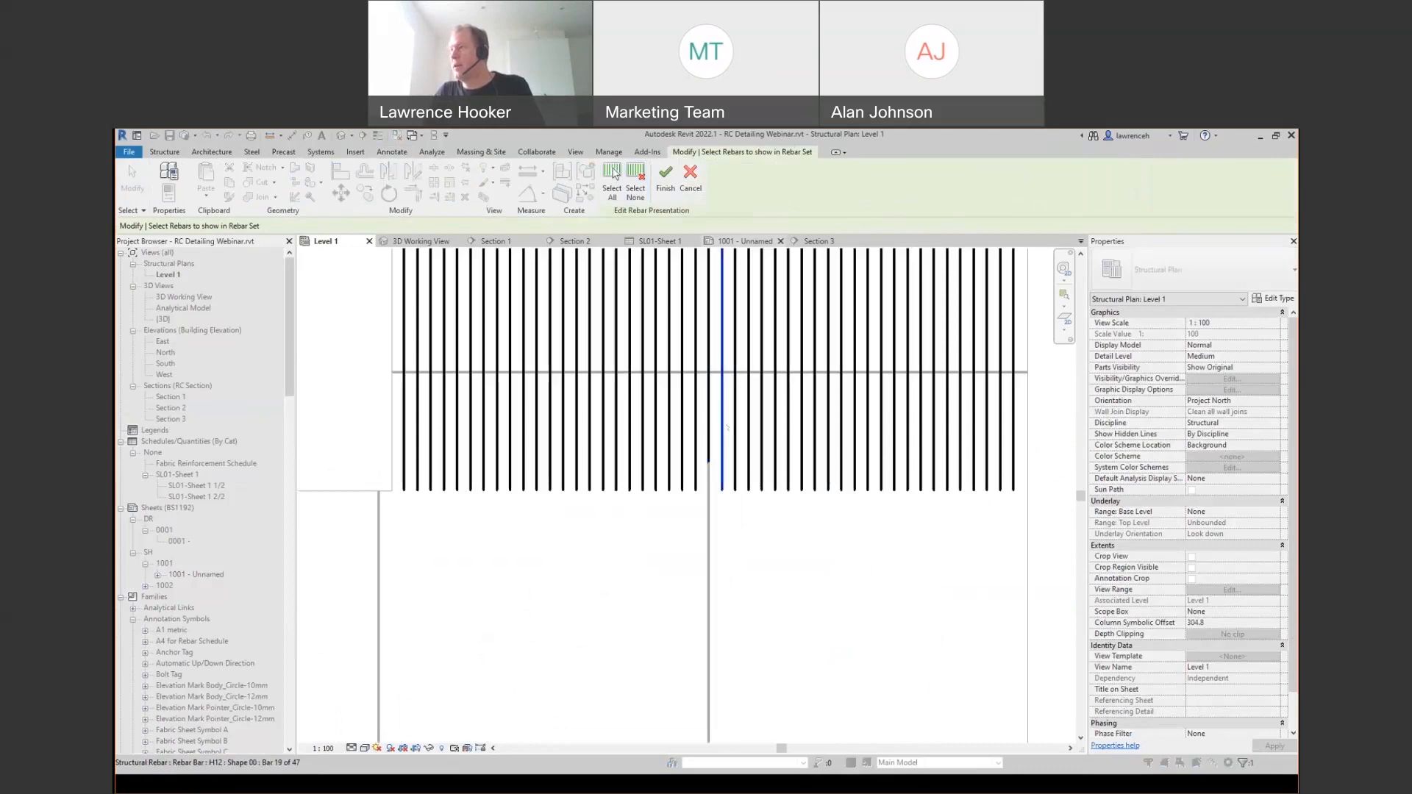
pyautogui.click(666, 180)
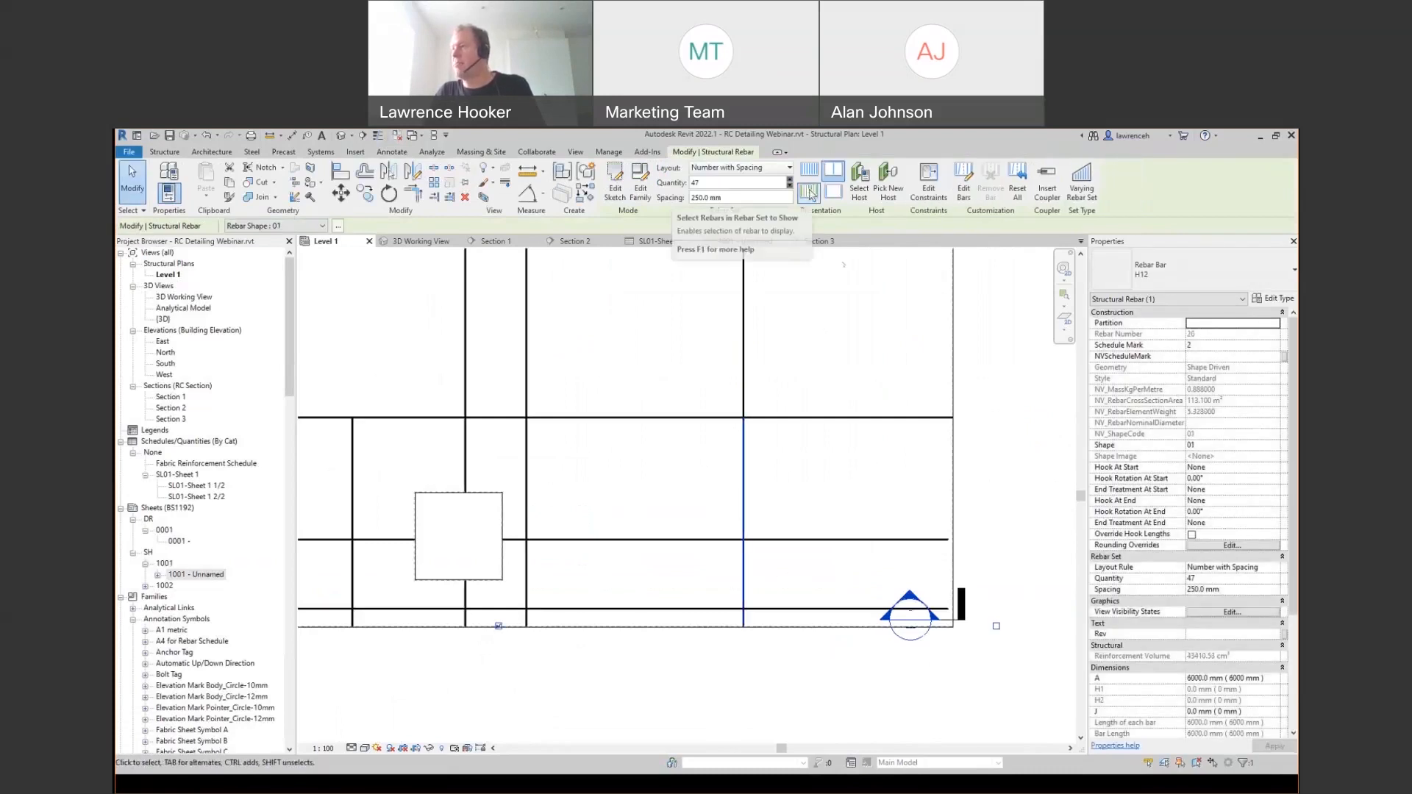
# - Set the lower vertical H12 bar set to show a single bar just right of its middle bar
pyautogui.click(809, 193)
pyautogui.click(637, 193)
pyautogui.click(752, 470)
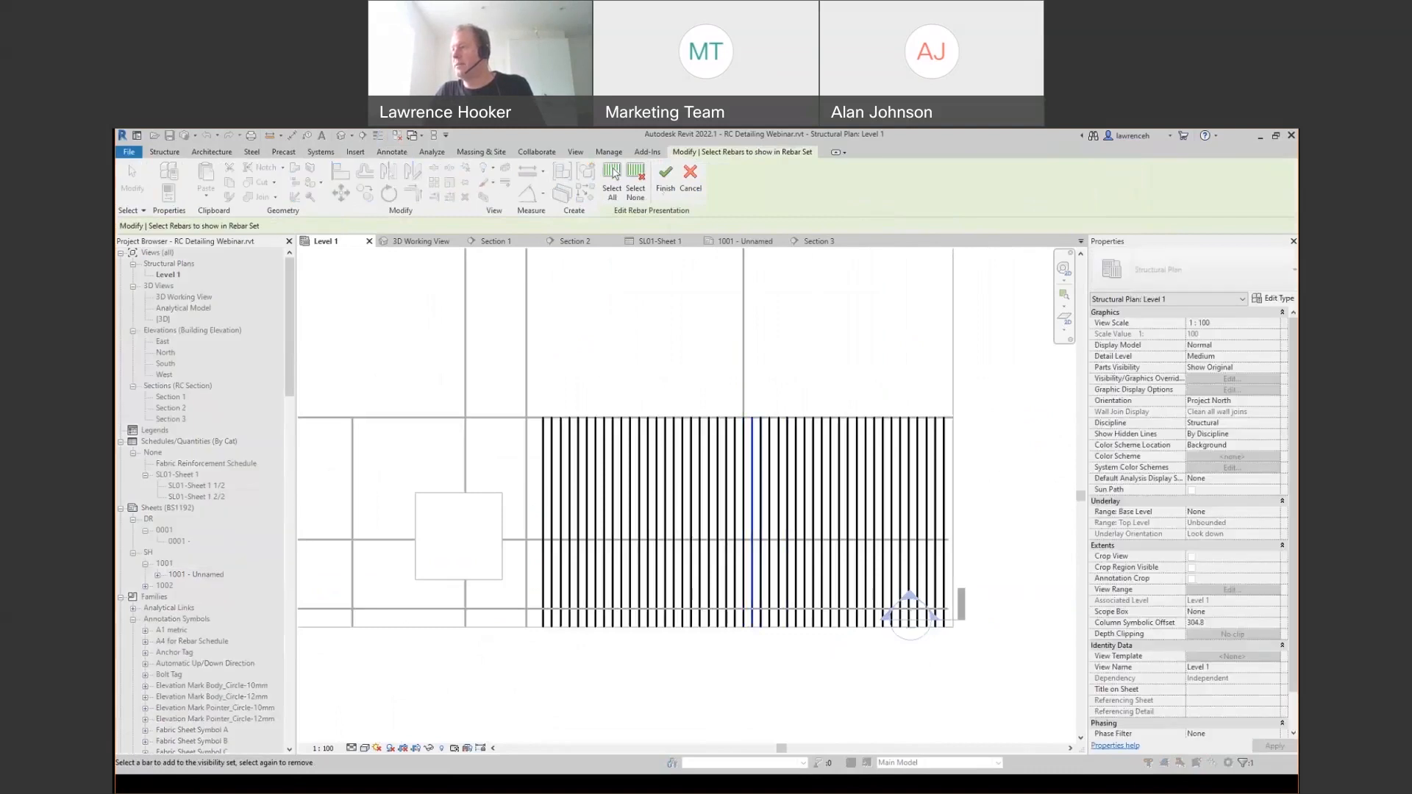
pyautogui.click(665, 180)
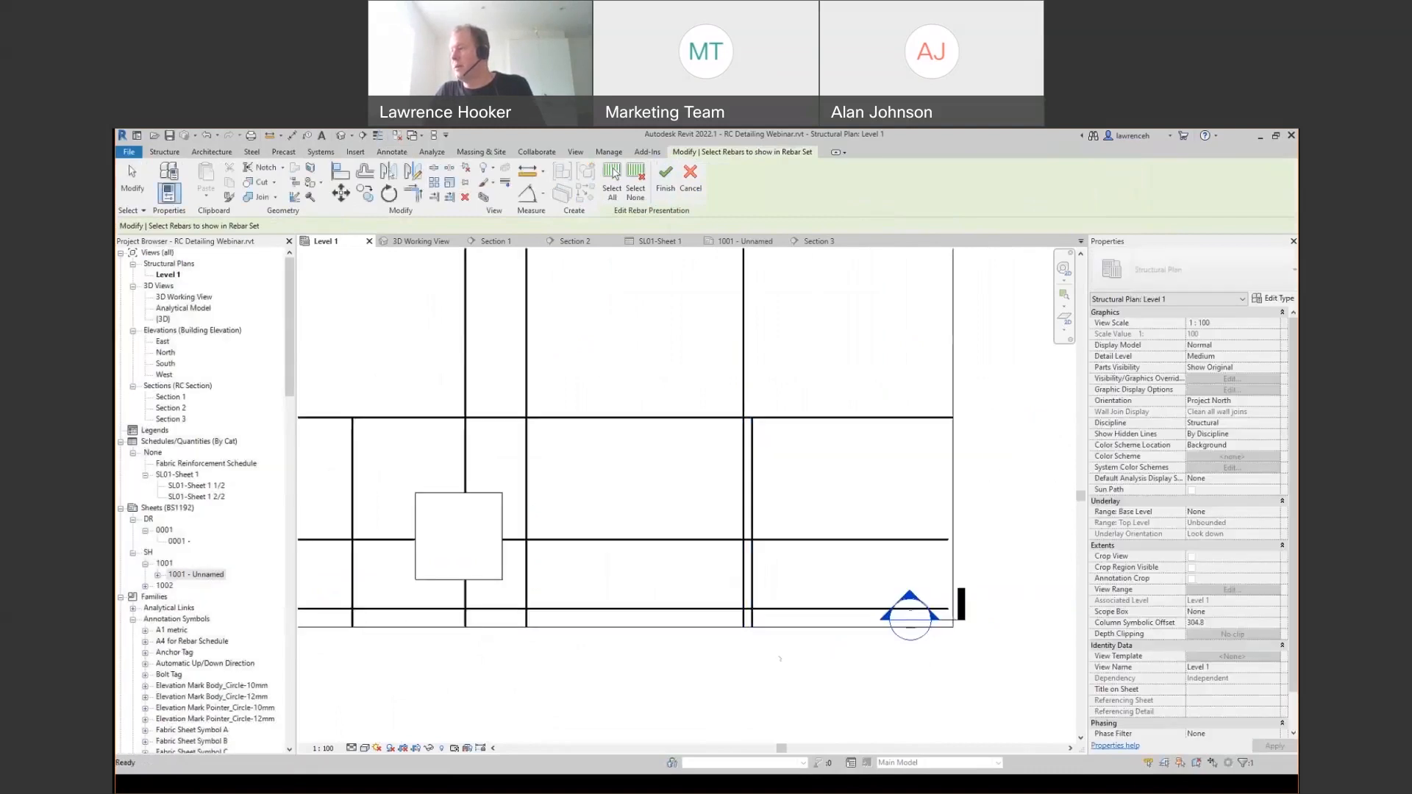
pyautogui.click(839, 431)
# - Set the horizontal H12 bar set at the slab's right edge to show a single bar slightly above its middle bar
pyautogui.scroll(-2, 839, 434)
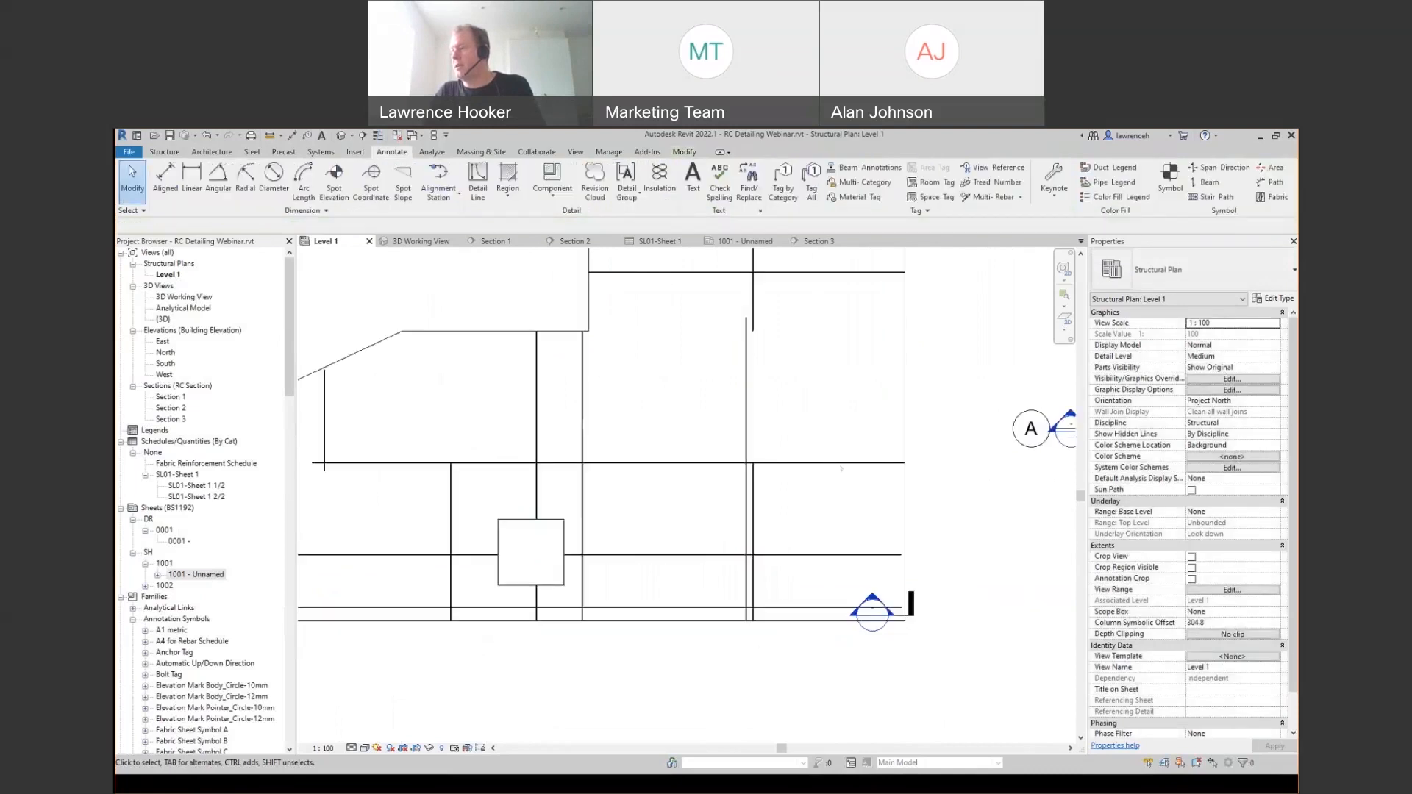
pyautogui.scroll(1, 856, 522)
pyautogui.click(843, 453)
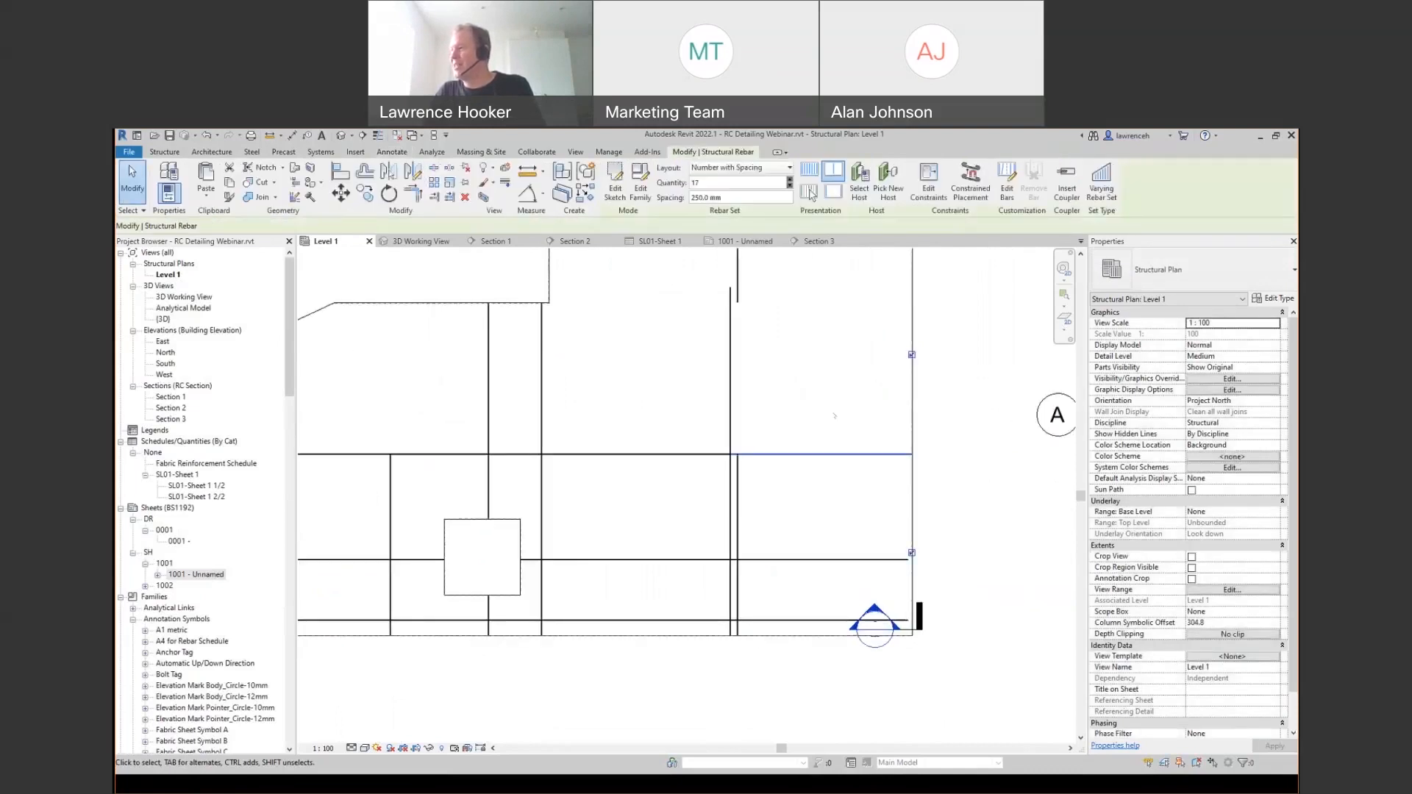
pyautogui.click(810, 192)
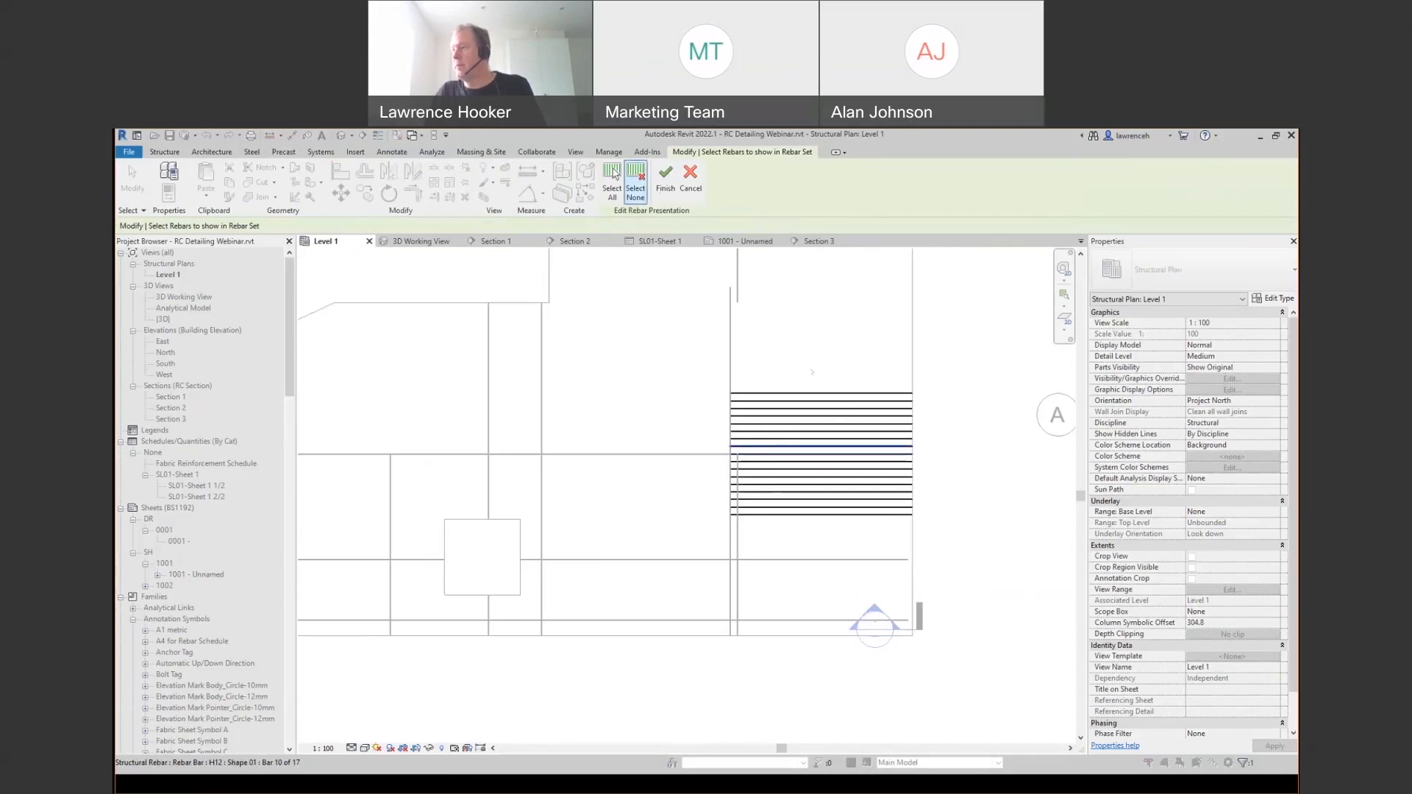
pyautogui.click(665, 178)
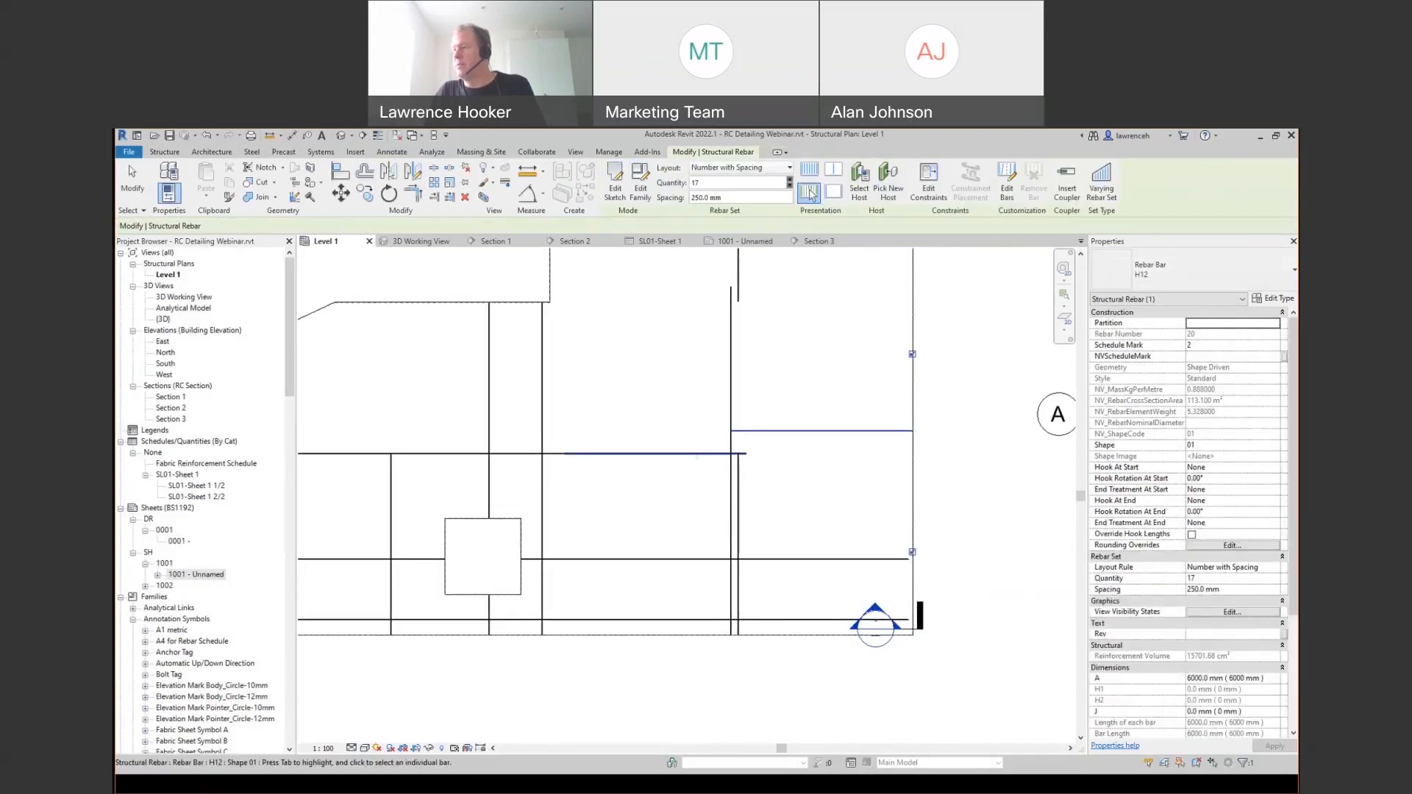
# - Set the next two horizontal H12 bar sets to the left to each show a single bar above the middle, staggered from each other
pyautogui.click(810, 194)
pyautogui.click(810, 193)
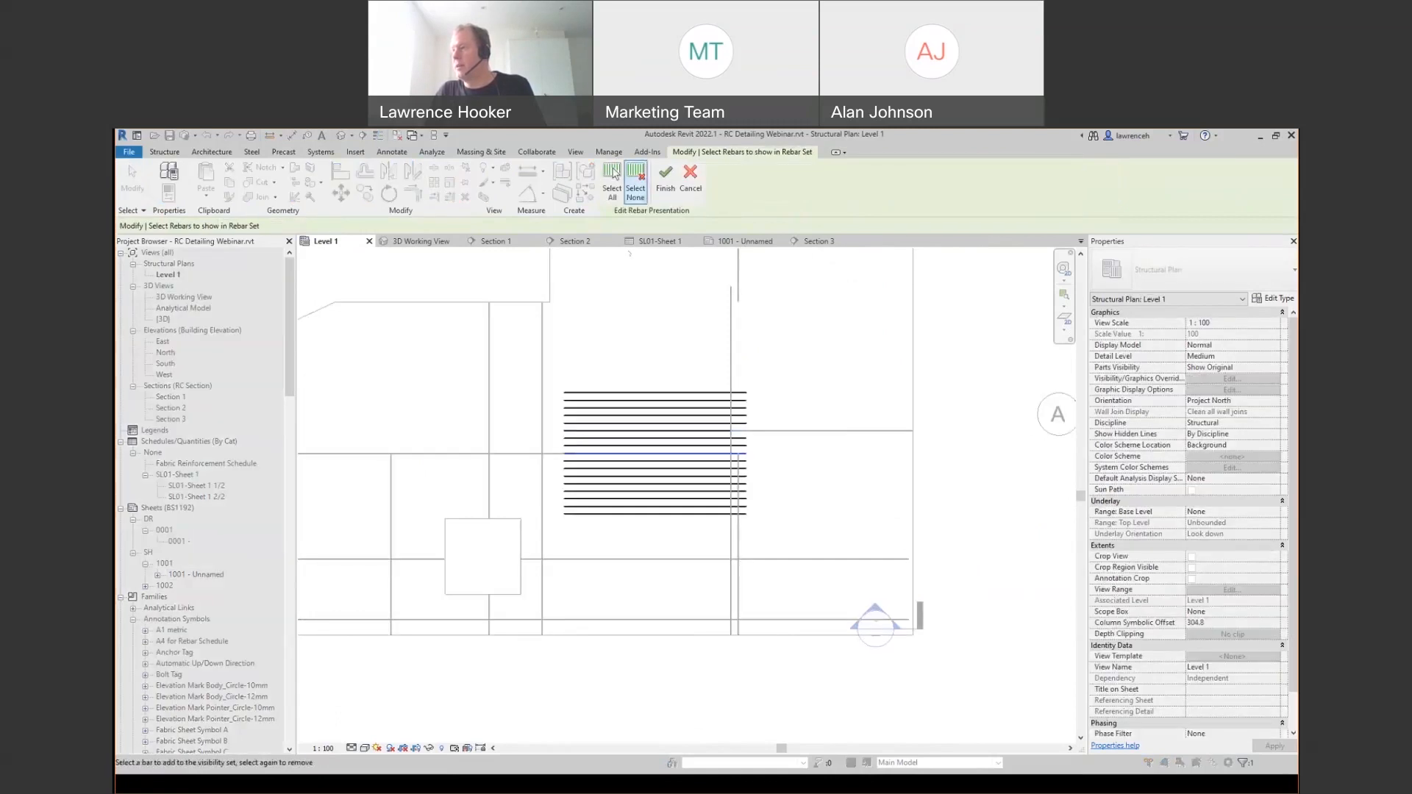
pyautogui.click(636, 183)
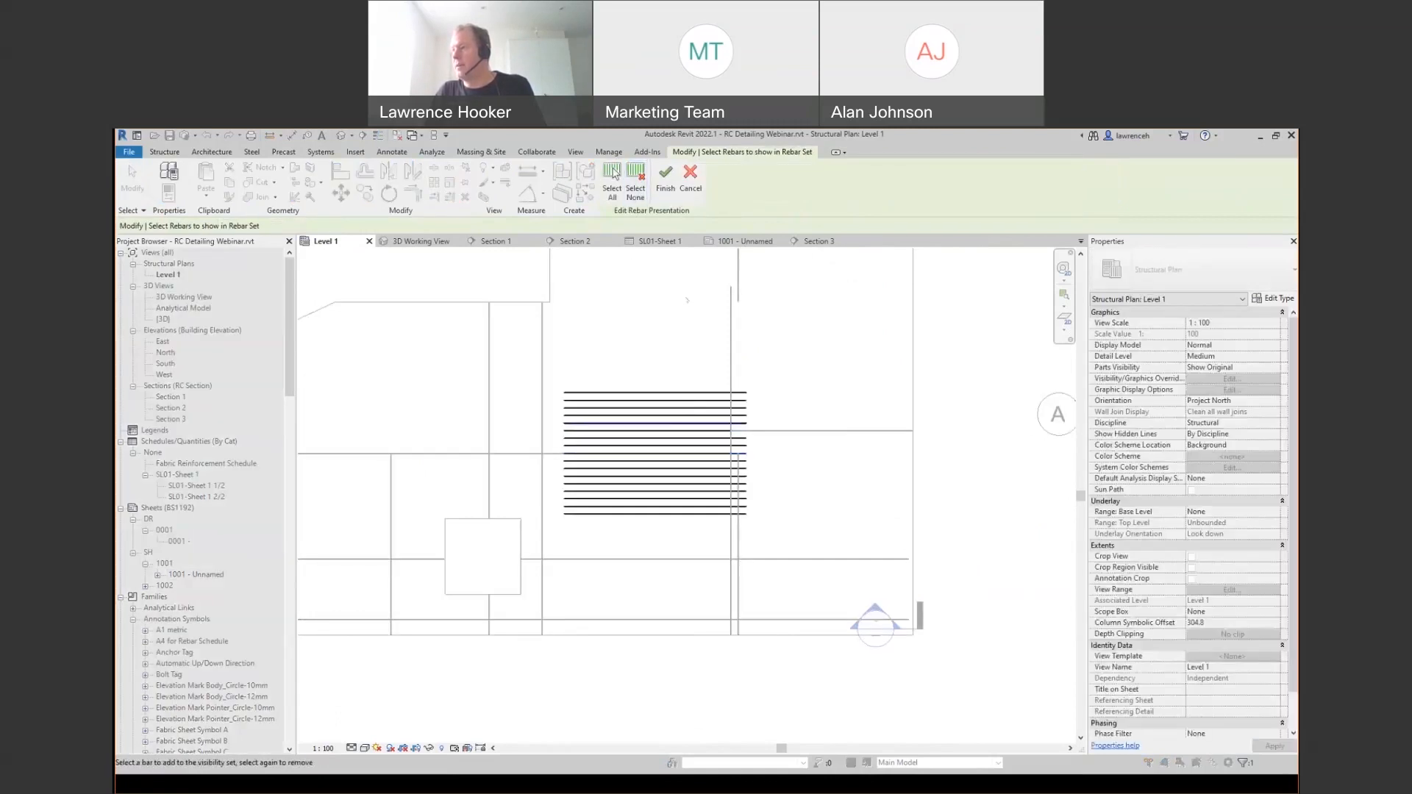
pyautogui.click(666, 178)
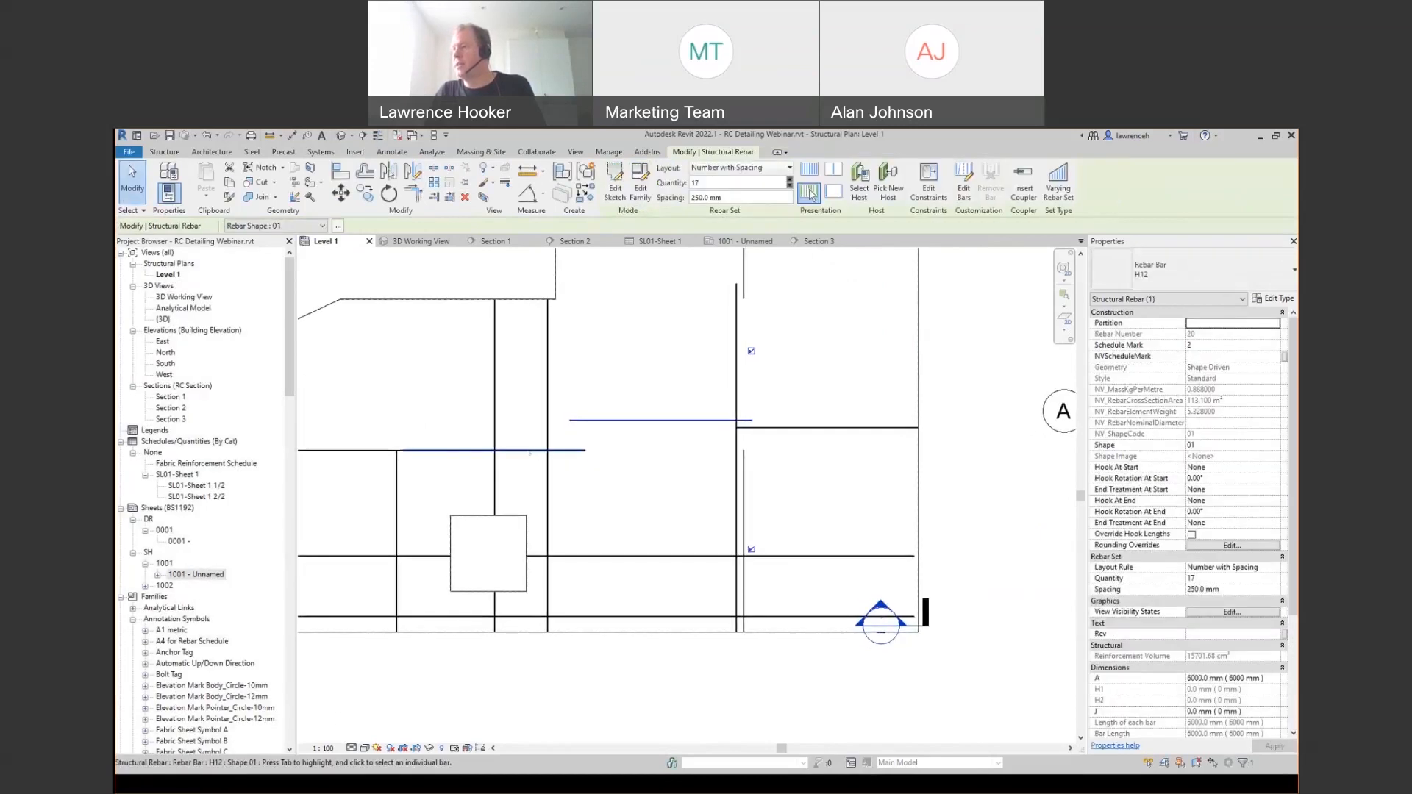
pyautogui.click(809, 193)
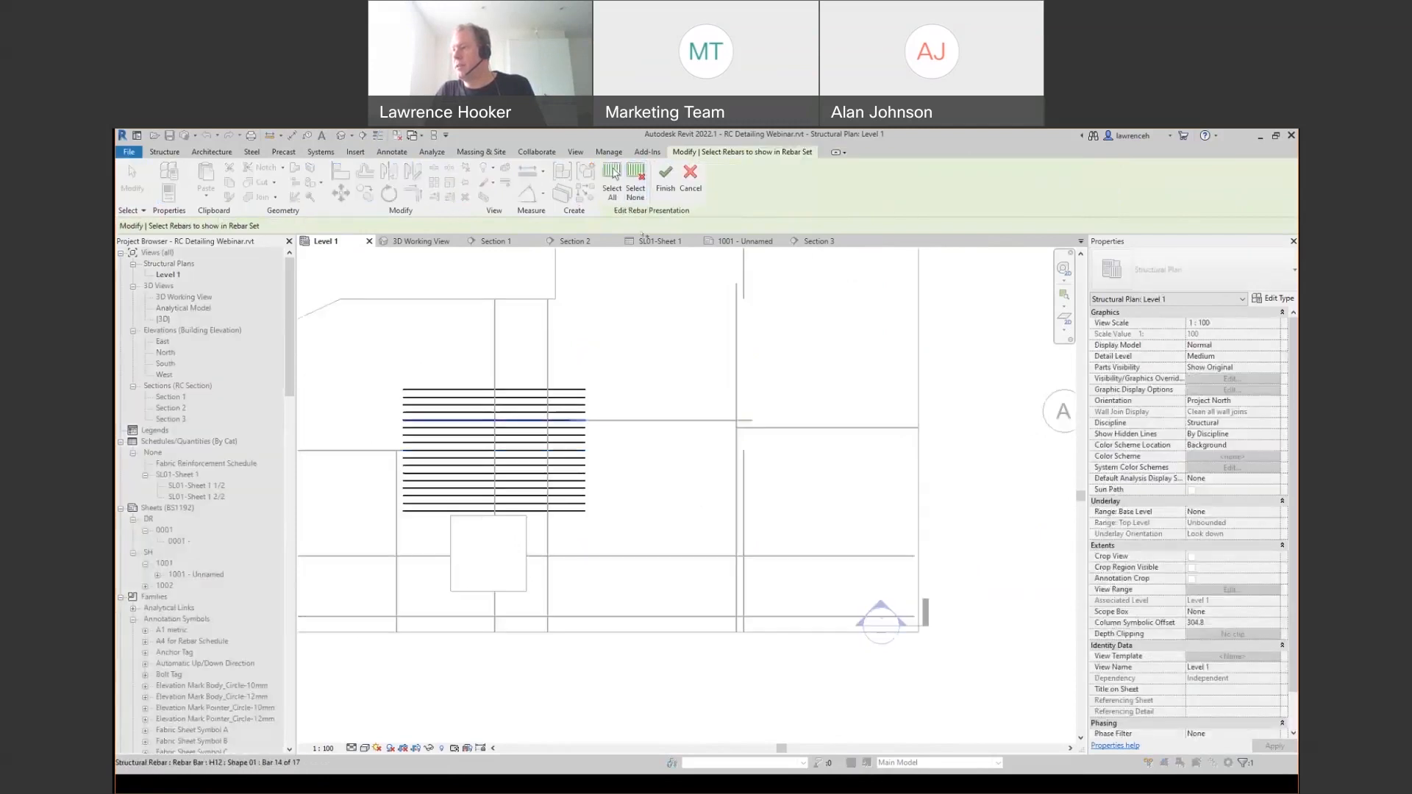
pyautogui.click(665, 177)
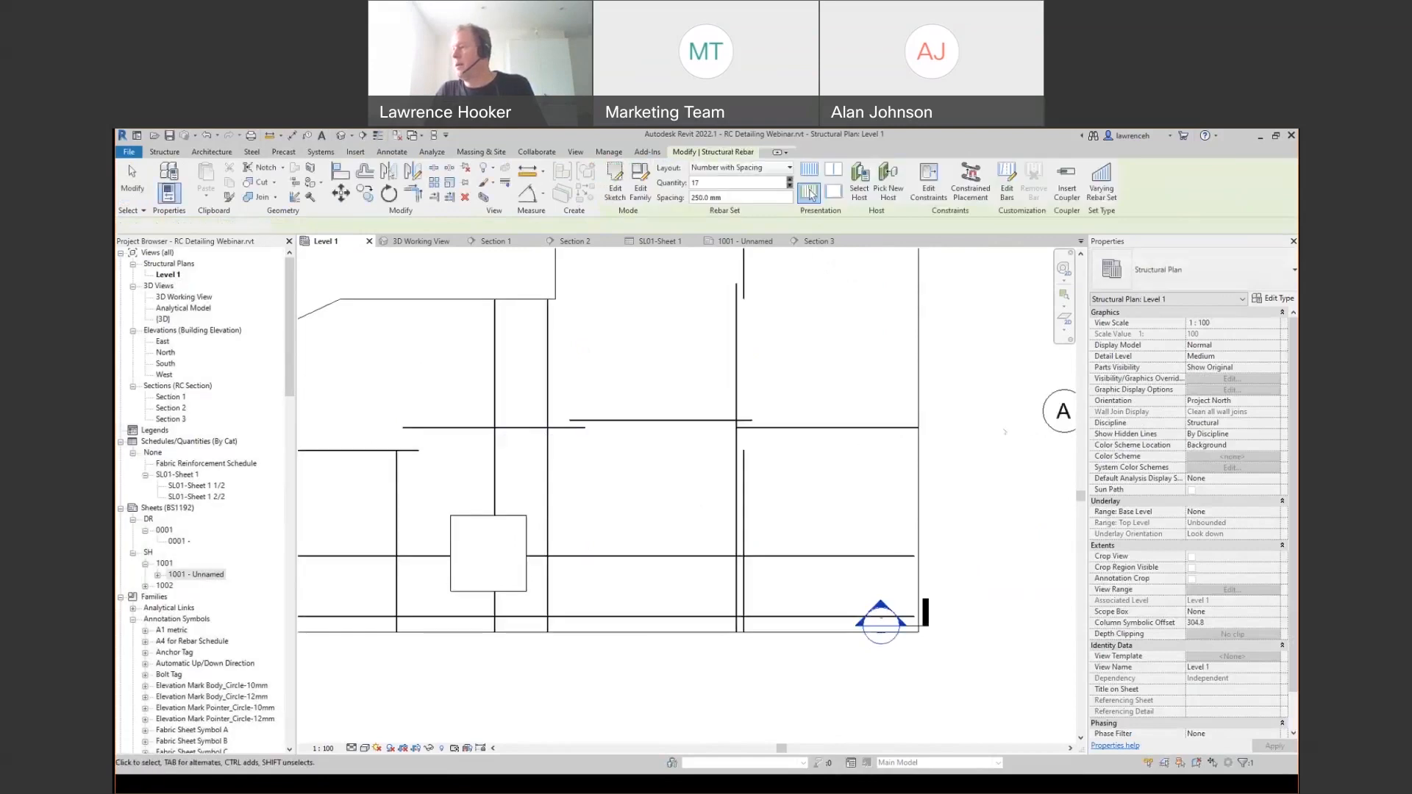
# - Examine the bottom H12 bars' layer position in Section 3, and return to the Level 1 plan
pyautogui.click(984, 467)
pyautogui.scroll(-2, 984, 466)
pyautogui.moveTo(984, 466); pyautogui.dragTo(971, 492, button='middle')
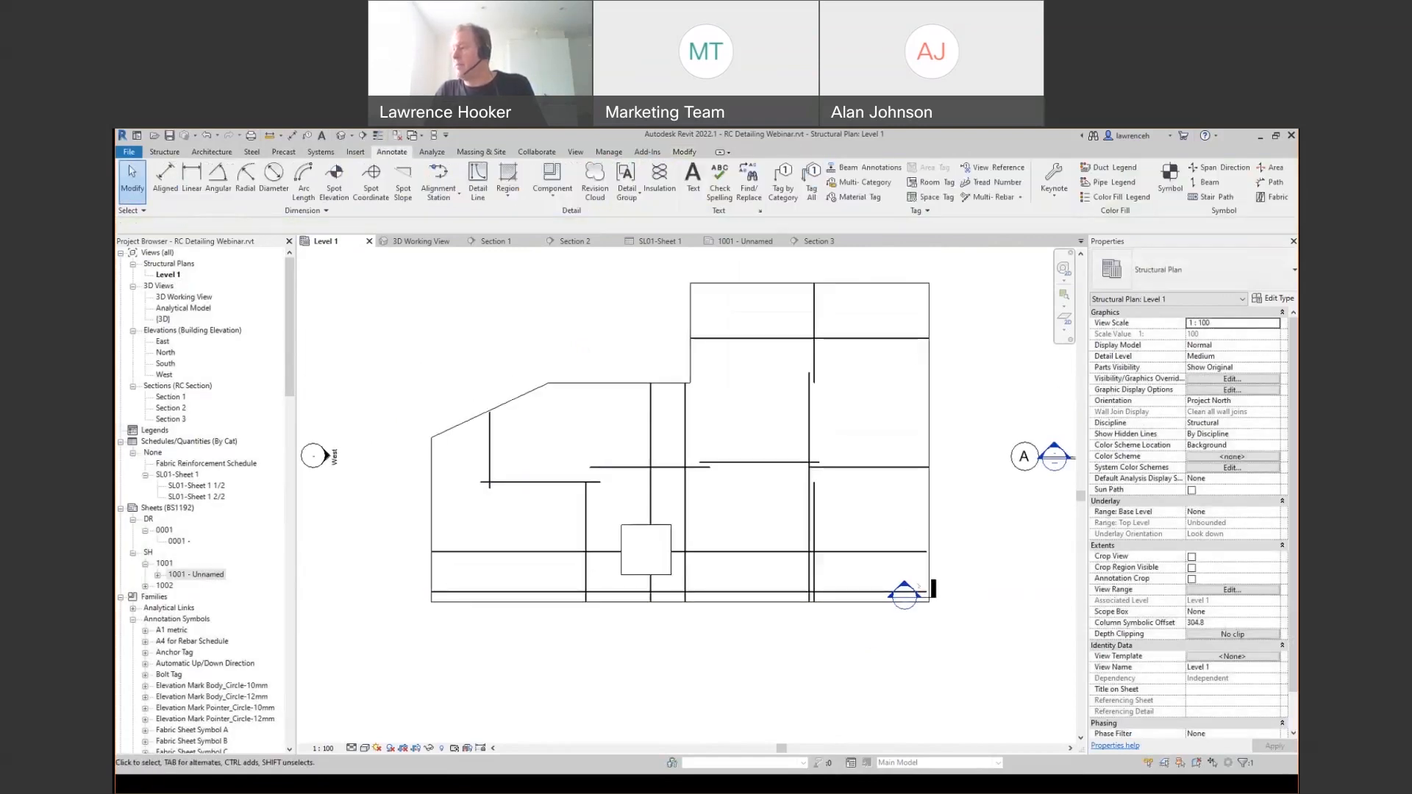
pyautogui.doubleClick(905, 592)
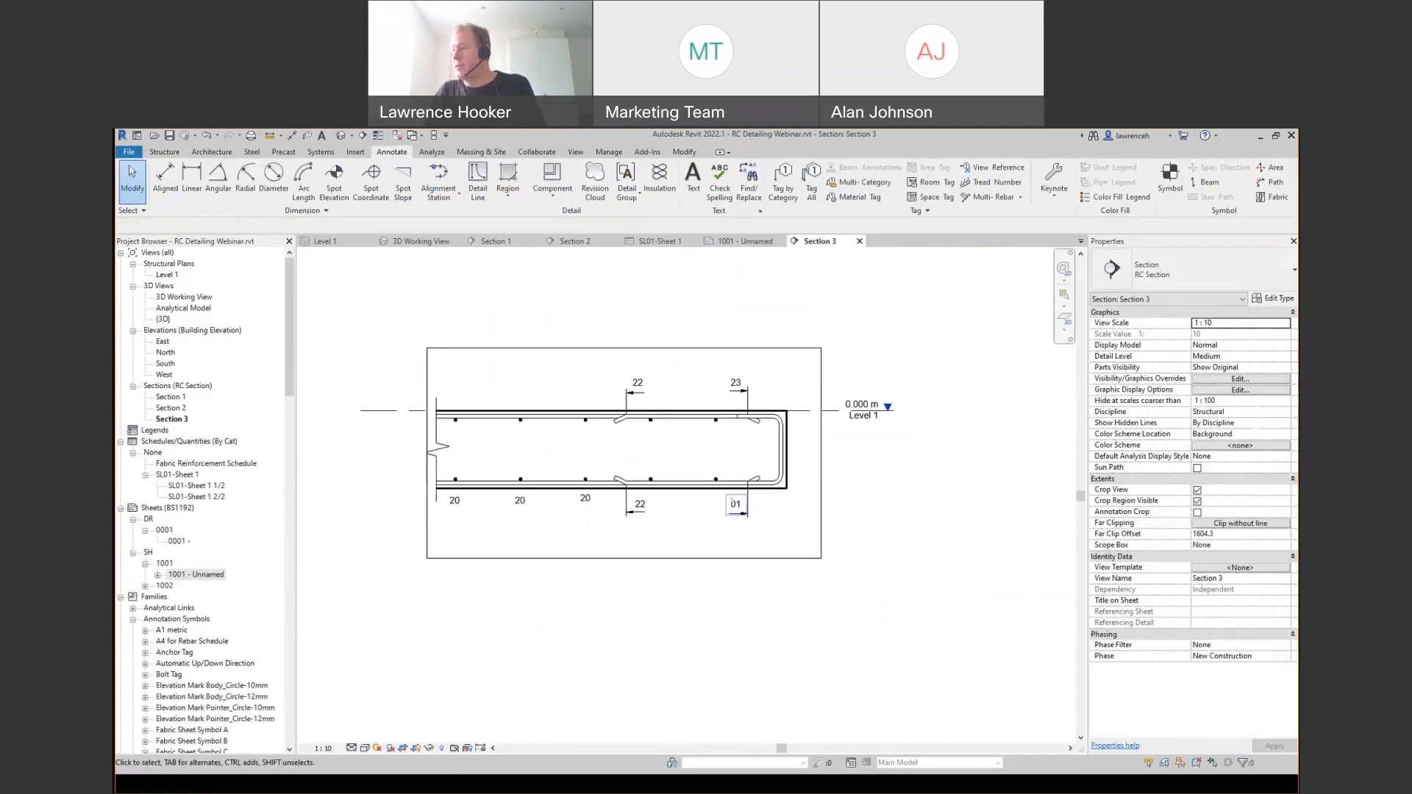
pyautogui.scroll(2, 734, 503)
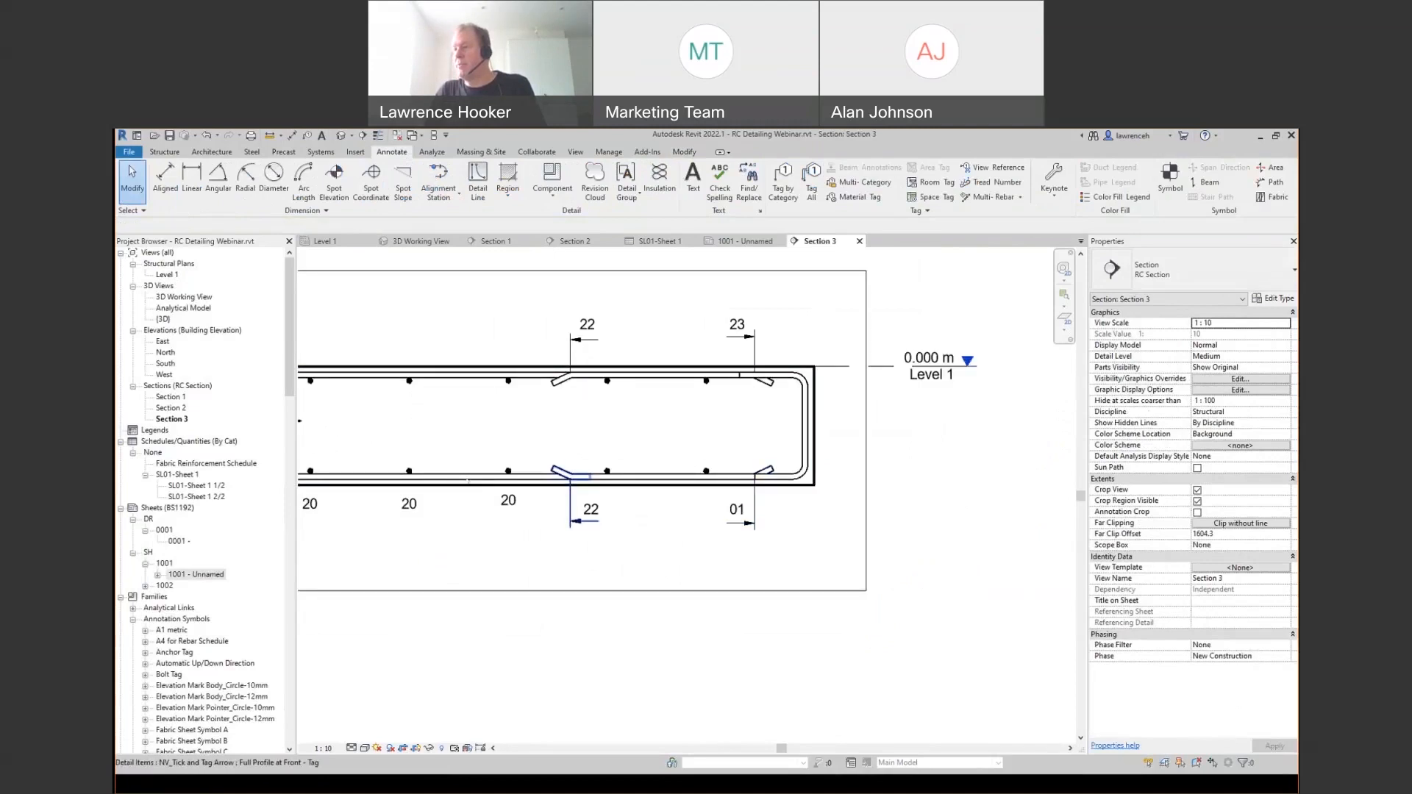
pyautogui.click(515, 469)
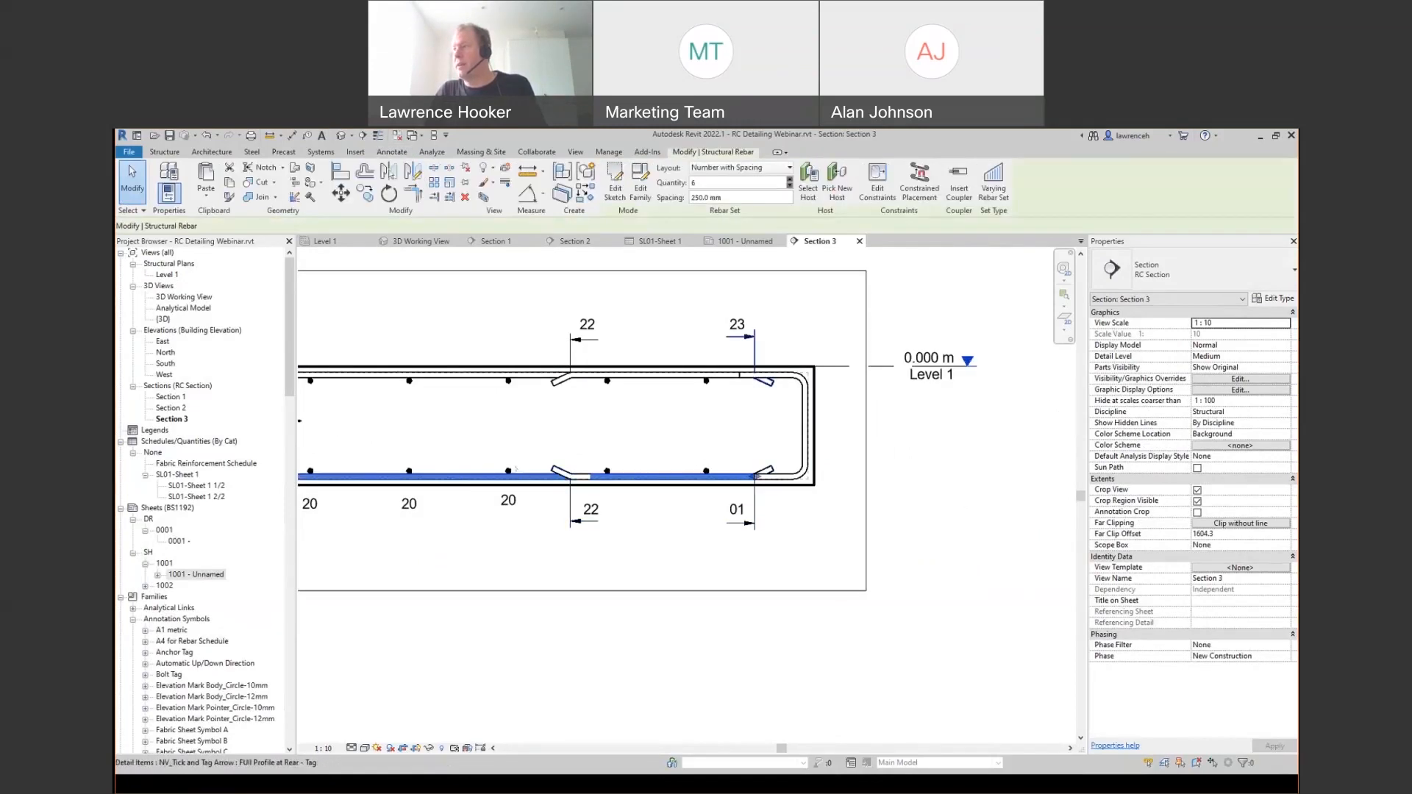
pyautogui.scroll(-1, 752, 457)
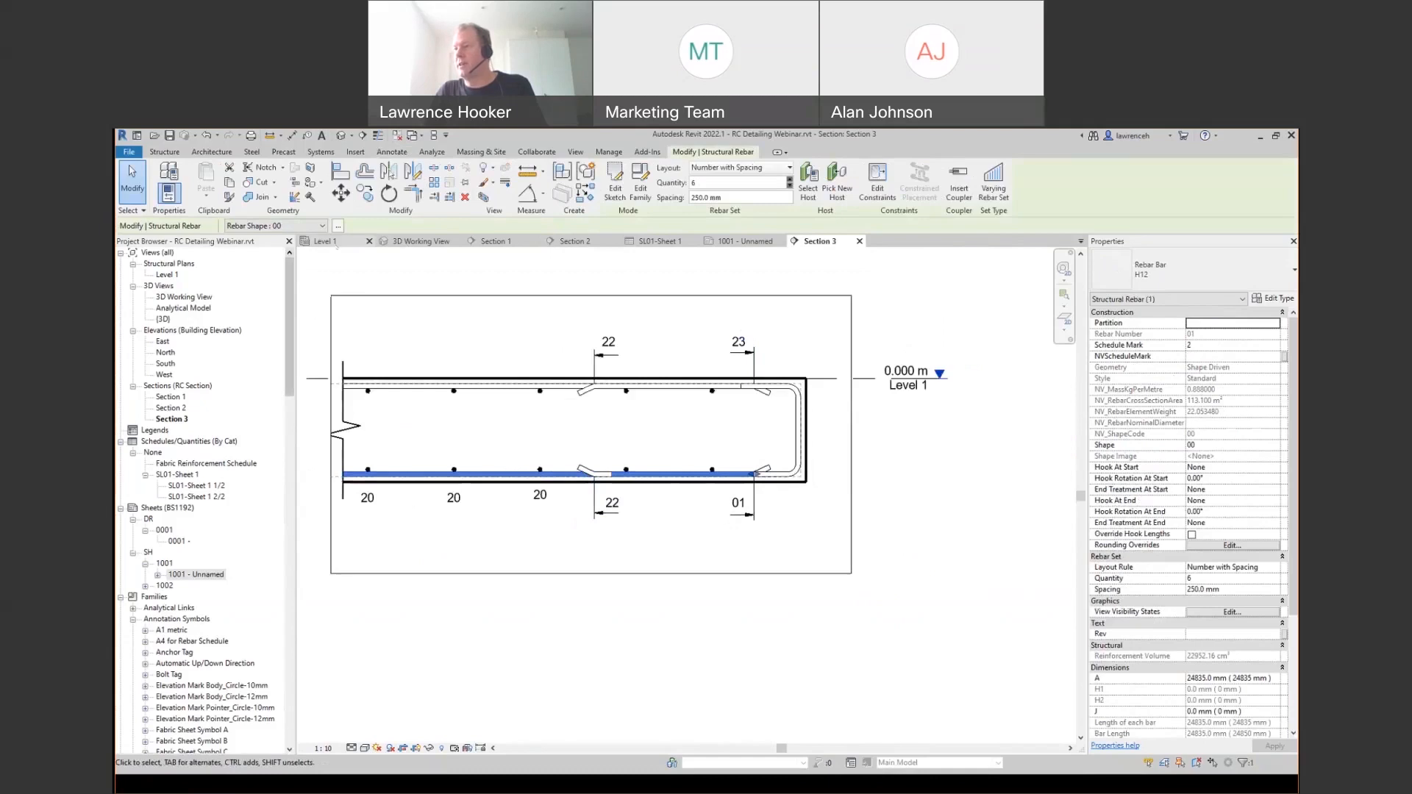
pyautogui.hotkey('ctrl', 'Tab')
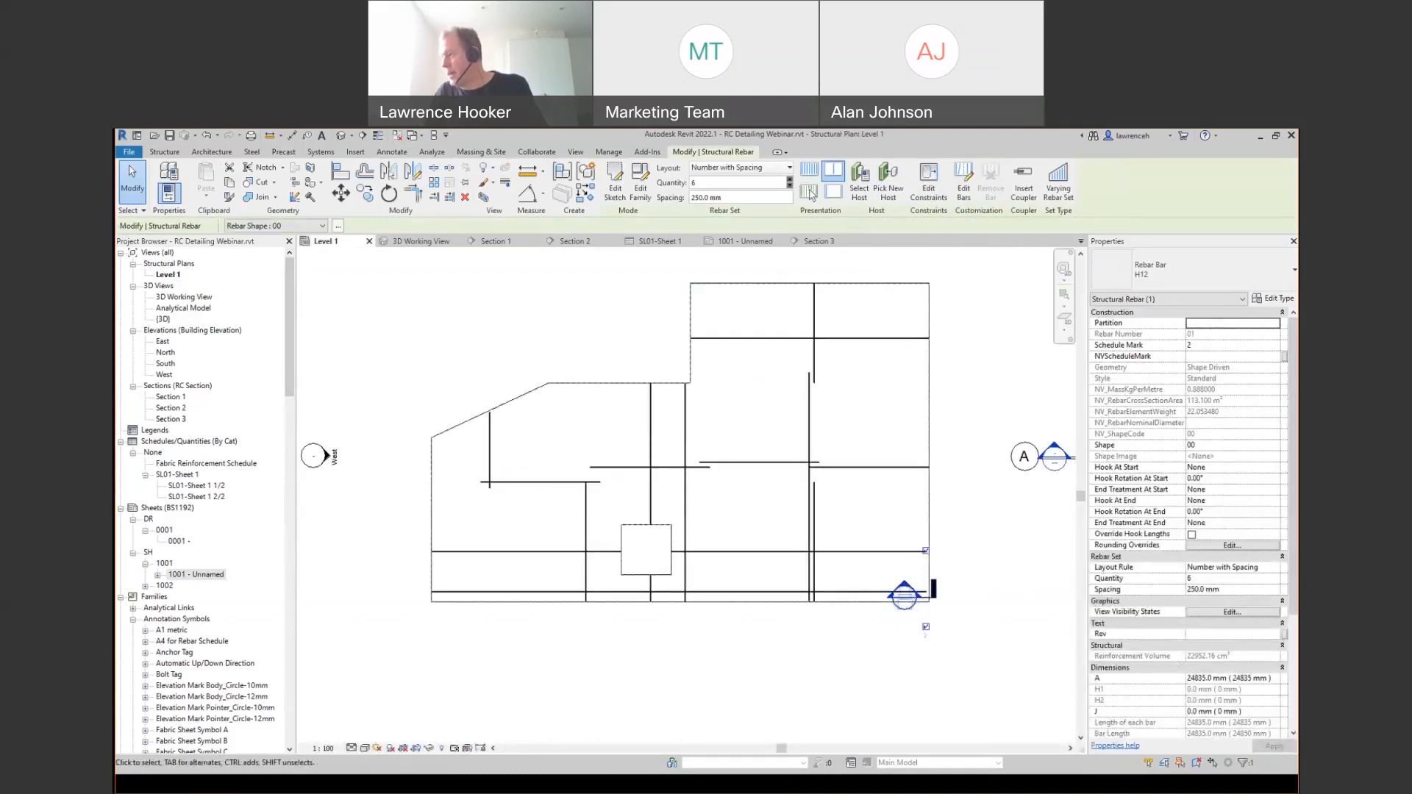
pyautogui.scroll(2, 968, 628)
pyautogui.click(804, 633)
pyautogui.scroll(-2, 804, 633)
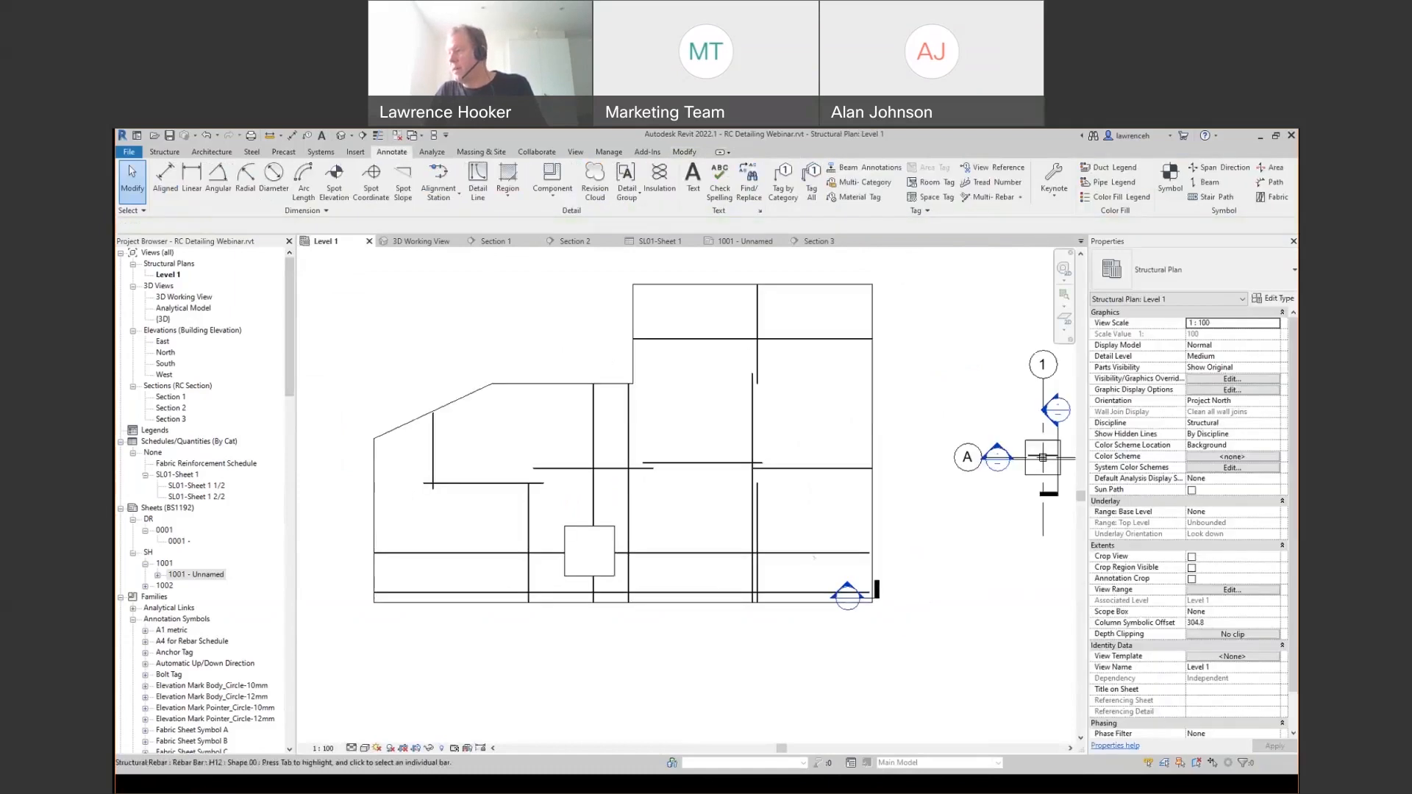
# - Set NVRebarPlacement to B1 for all the horizontal H12 bar sets in the Level 1 slab
pyautogui.click(802, 593)
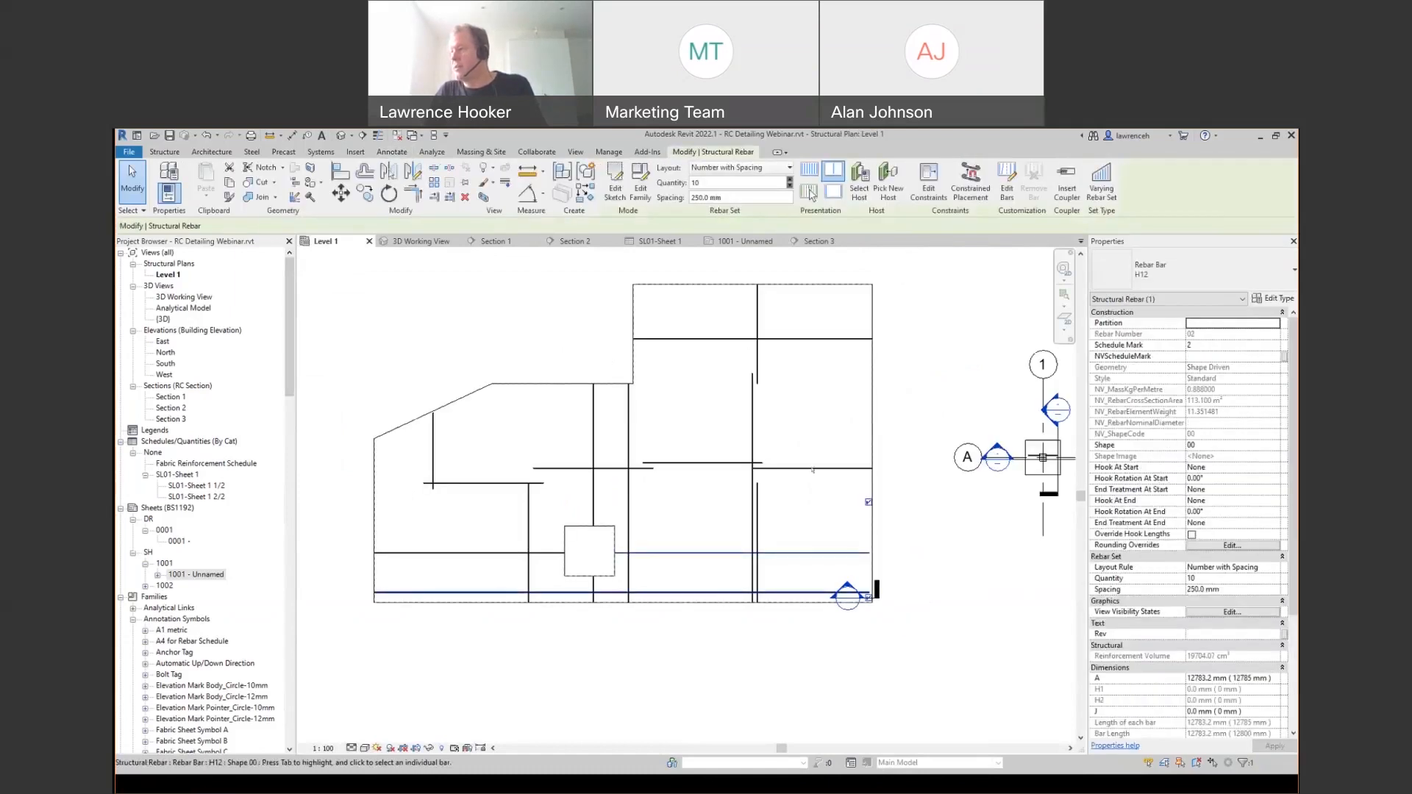
pyautogui.keyDown('ctrl'); pyautogui.click(807, 339); pyautogui.keyUp('ctrl')
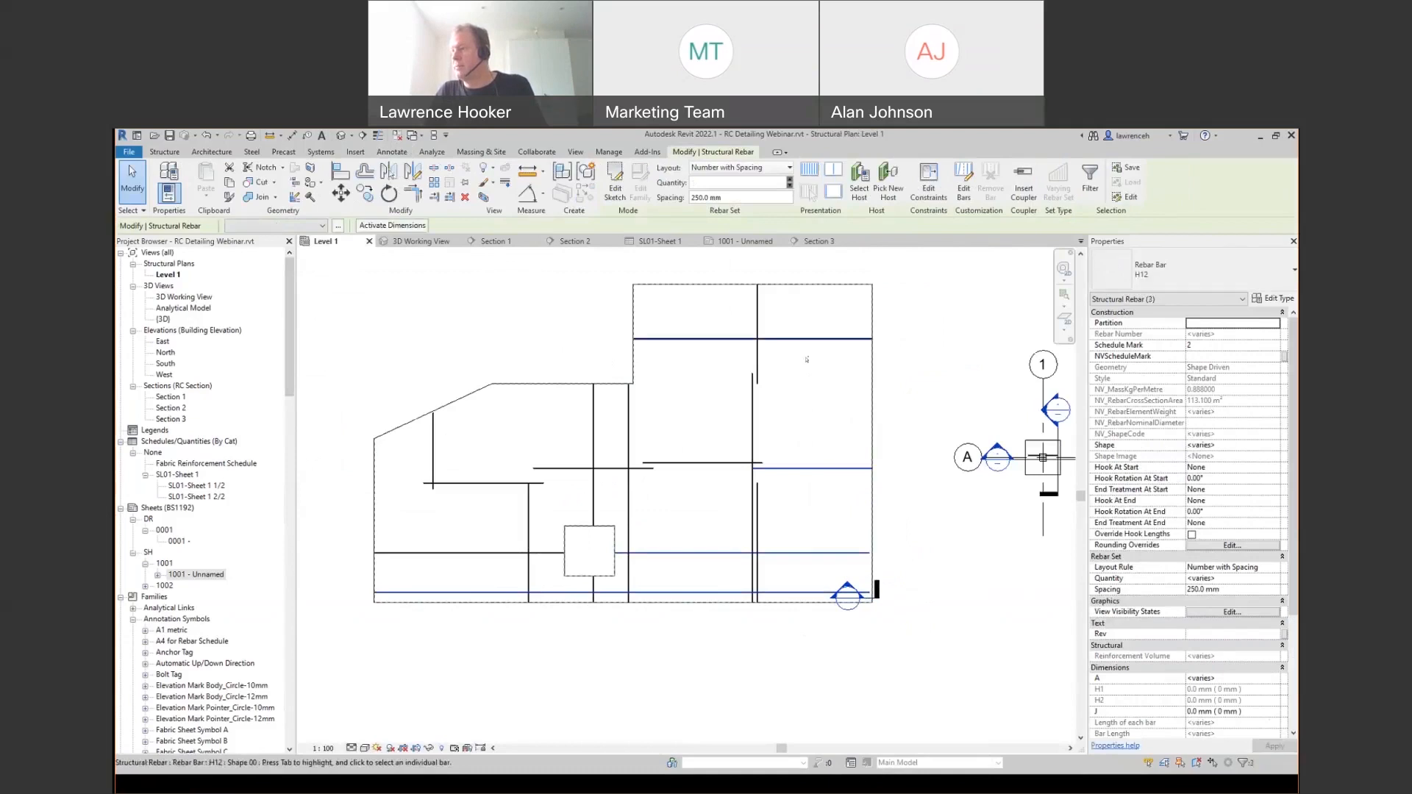
pyautogui.keyDown('ctrl'); pyautogui.click(556, 468); pyautogui.keyUp('ctrl')
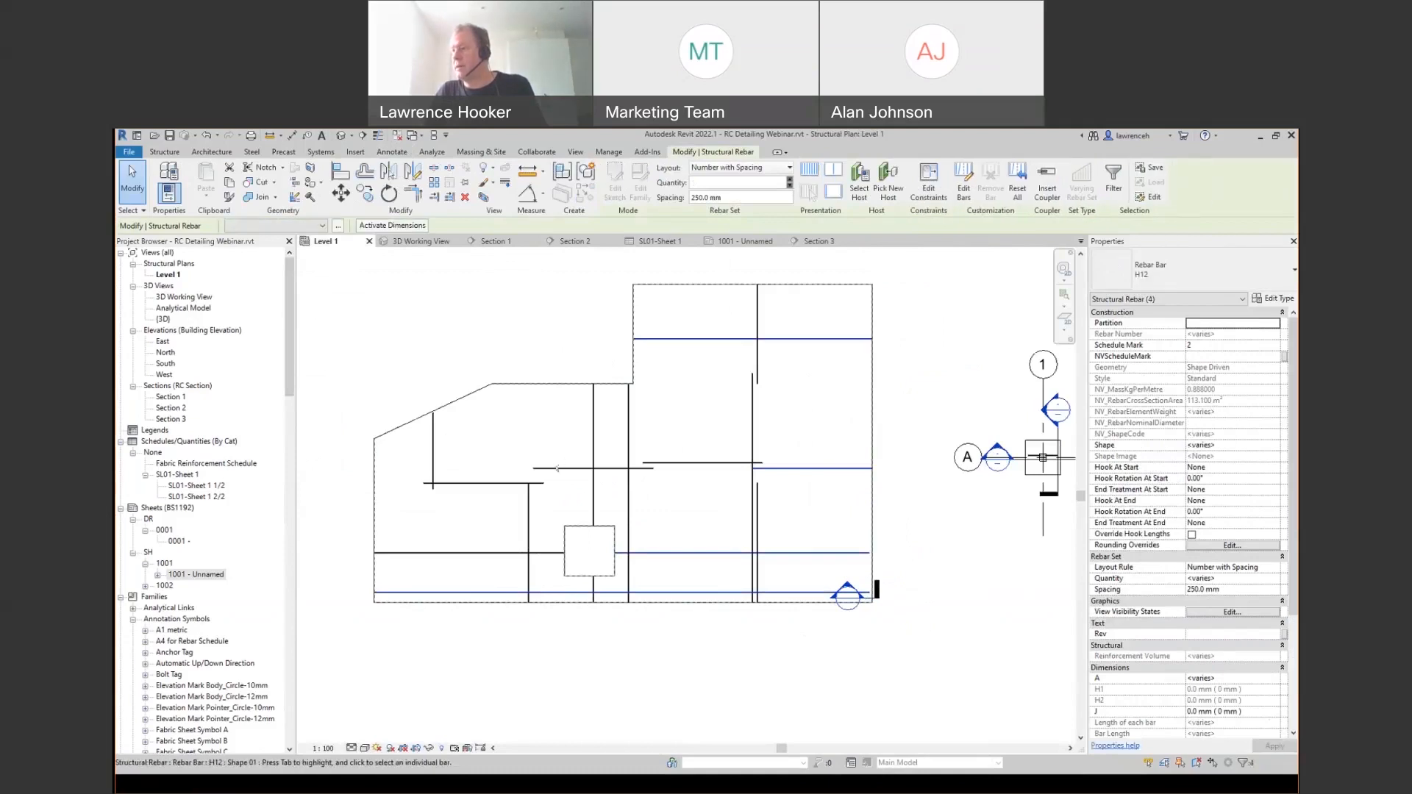
pyautogui.keyDown('ctrl'); pyautogui.click(466, 484); pyautogui.keyUp('ctrl')
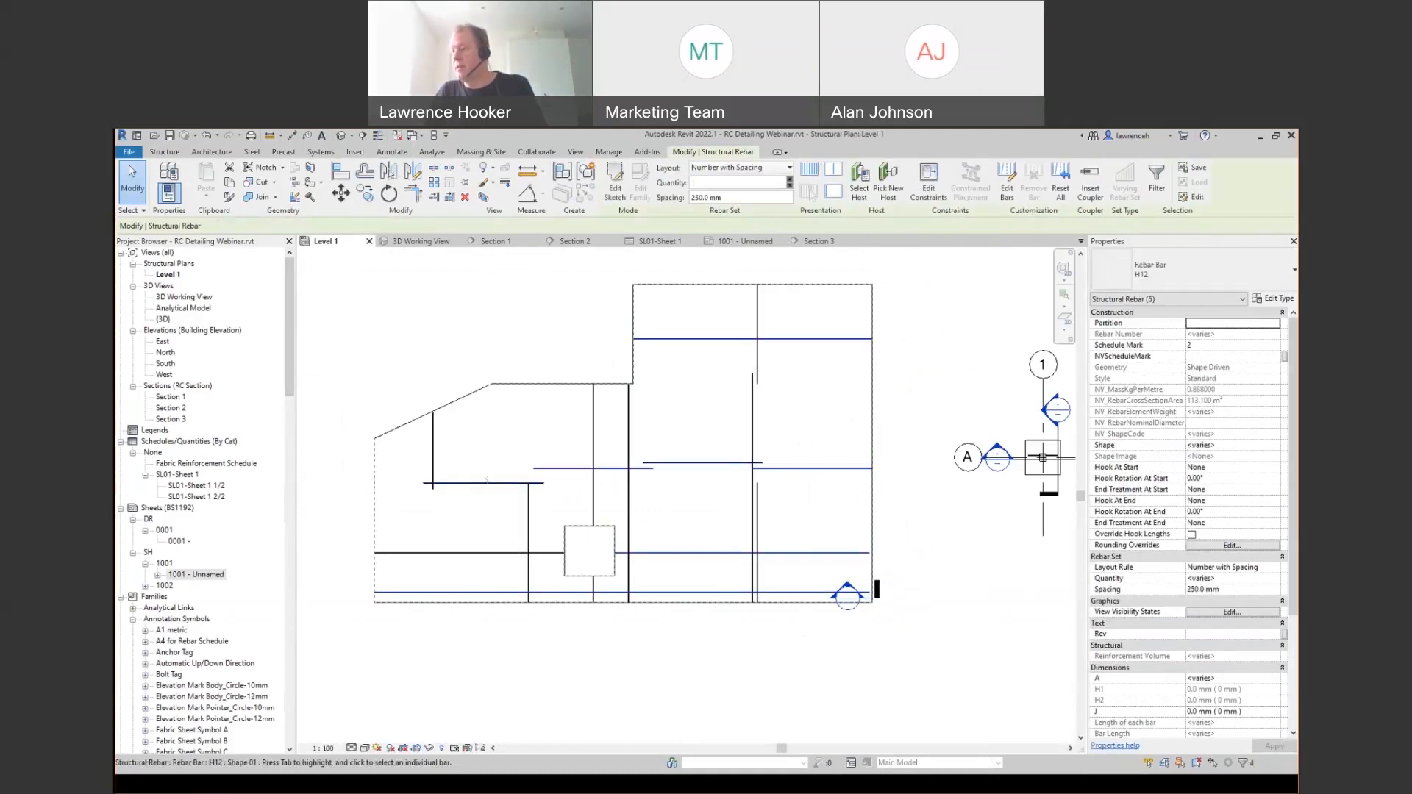
pyautogui.keyDown('ctrl'); pyautogui.click(472, 553); pyautogui.keyUp('ctrl')
pyautogui.keyDown('ctrl'); pyautogui.click(494, 592); pyautogui.keyUp('ctrl')
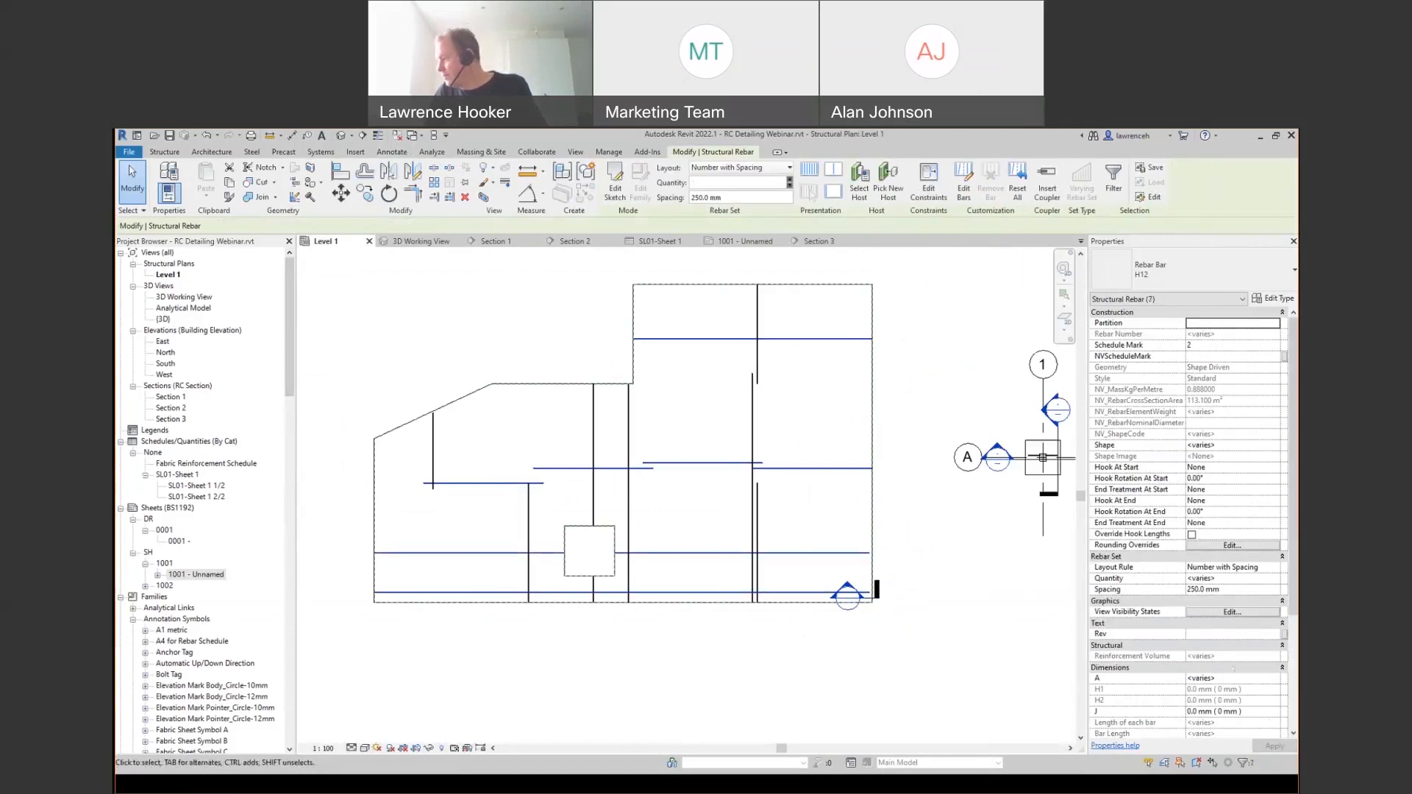
pyautogui.scroll(-1, 1234, 669)
pyautogui.scroll(-5, 1233, 668)
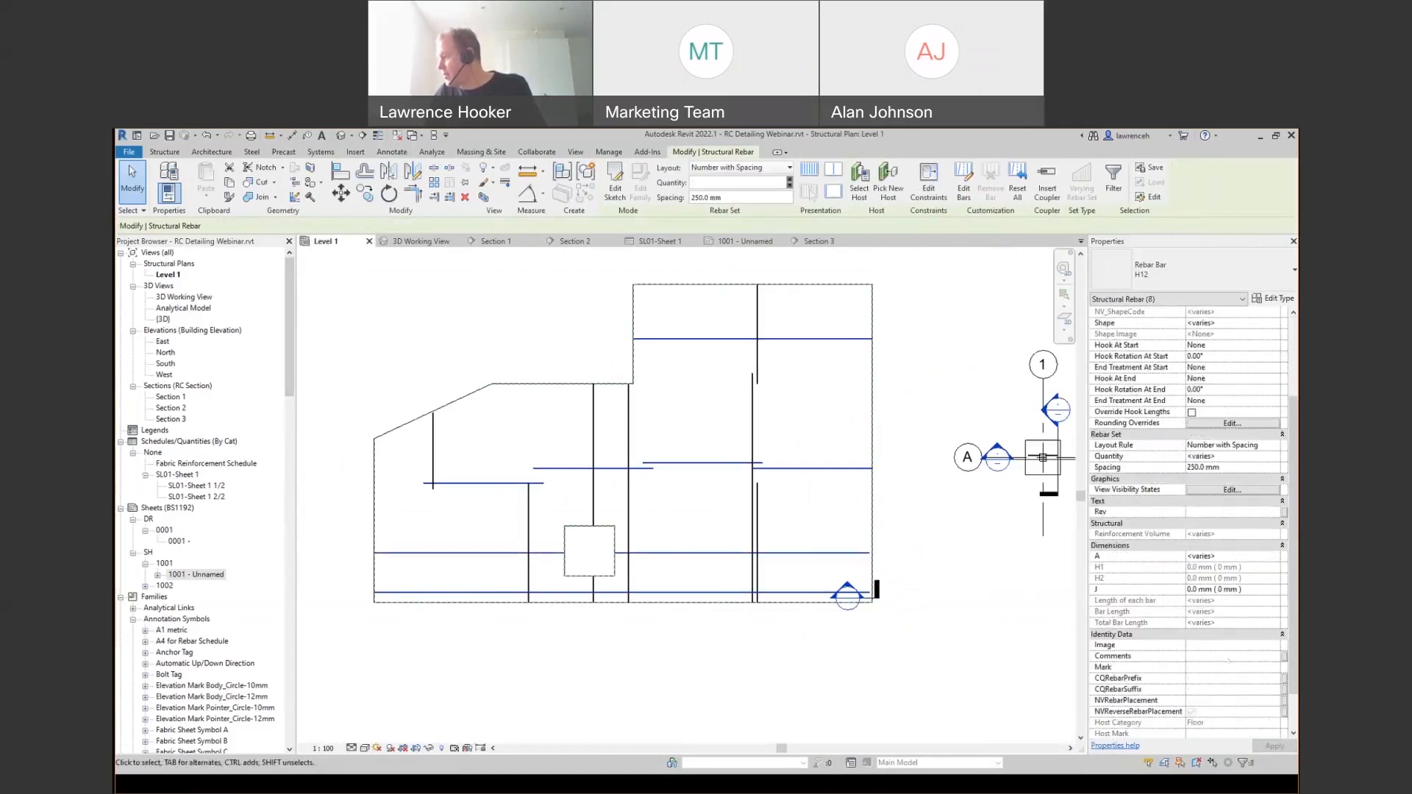
pyautogui.click(1240, 644)
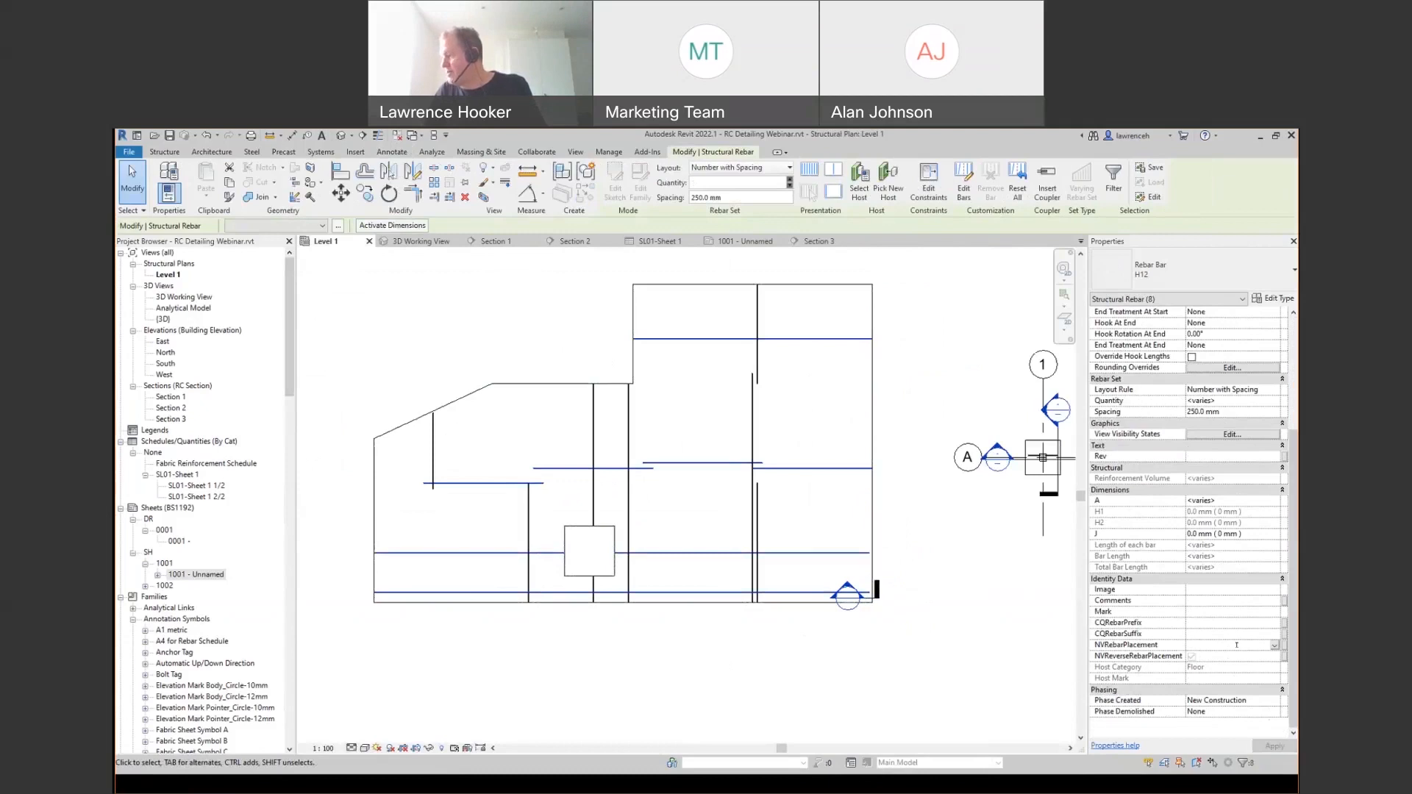
pyautogui.write('B1')
pyautogui.press('Tab')
pyautogui.click(932, 608)
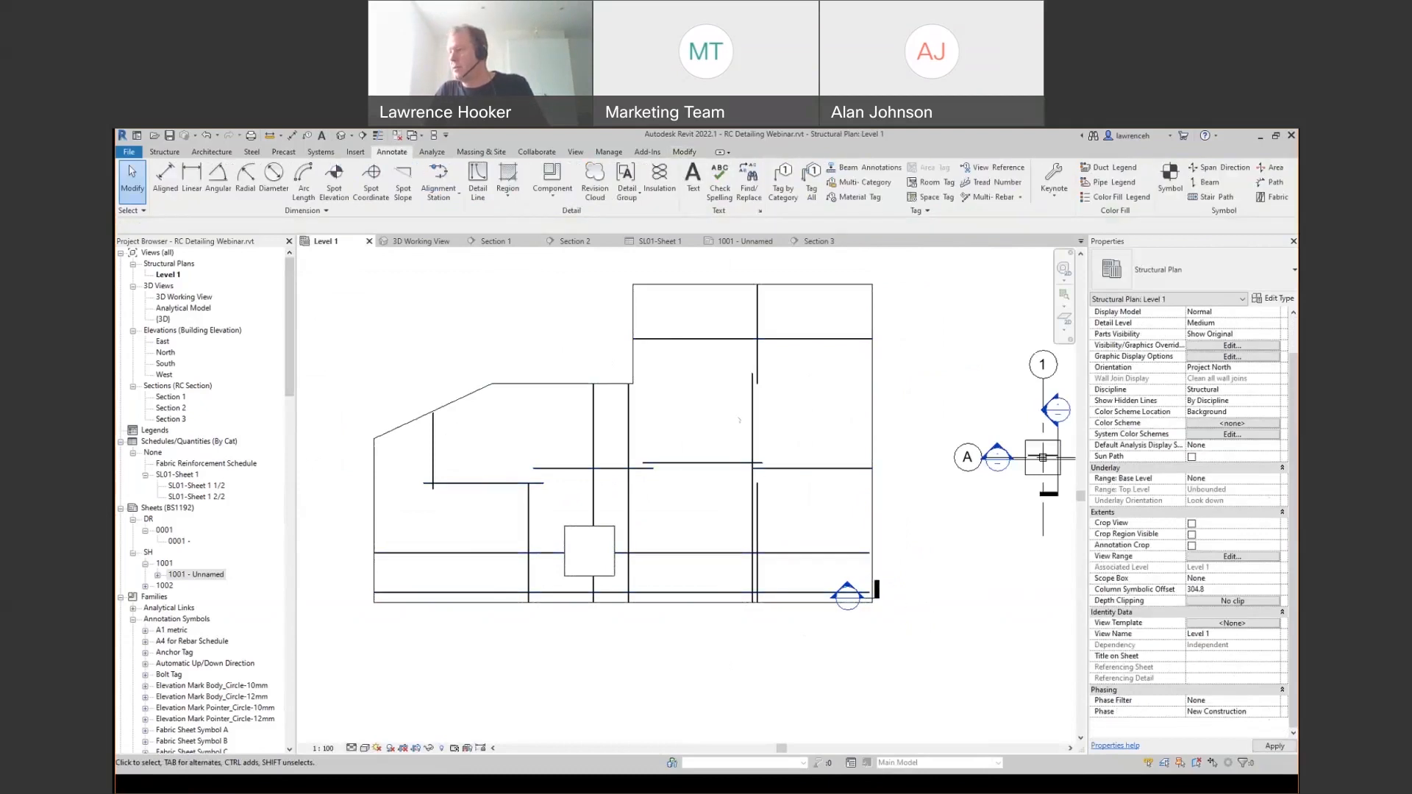
# - Set NVRebarPlacement to B2 for all the vertical bar sets in the Level 1 slab, including the H20 set
pyautogui.click(757, 354)
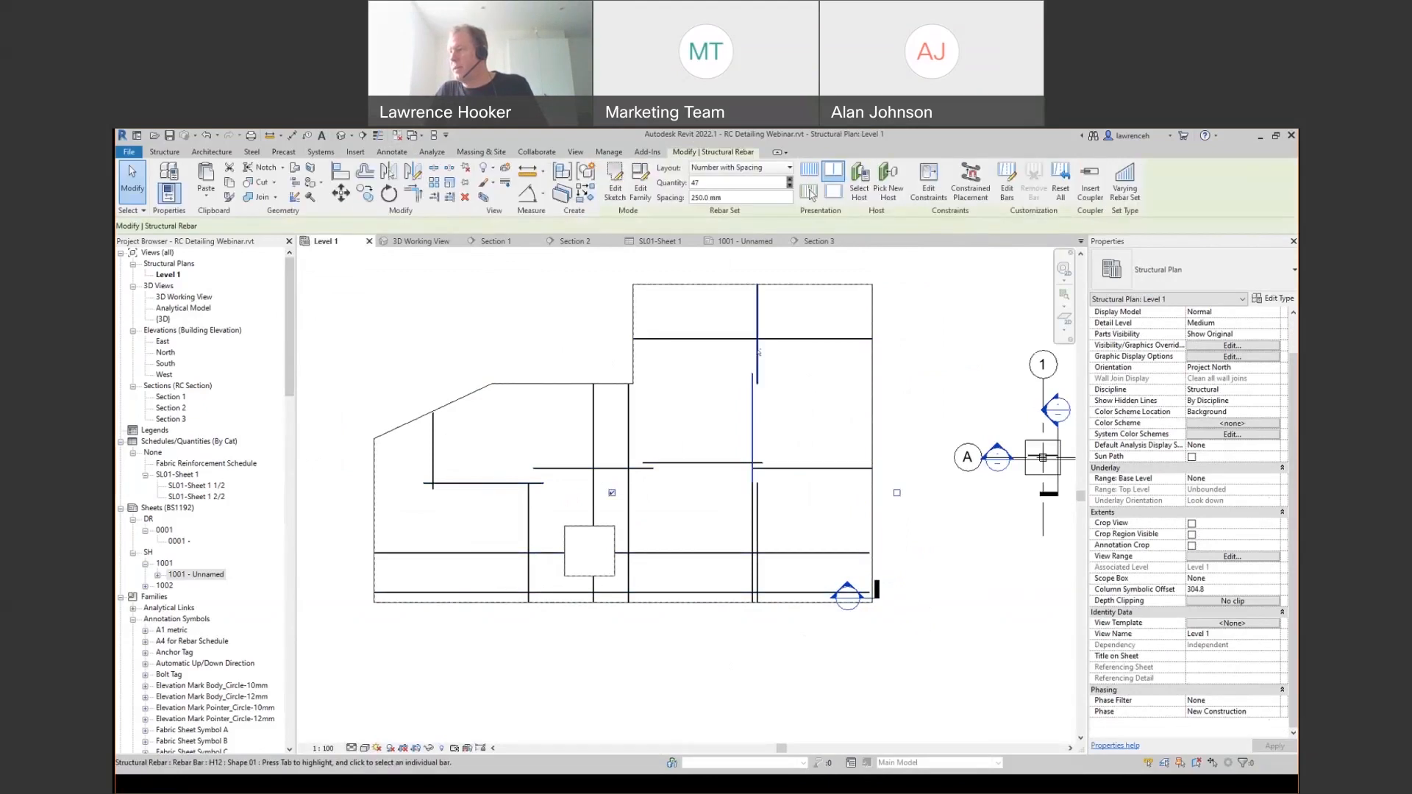
pyautogui.keyDown('ctrl'); pyautogui.click(757, 506); pyautogui.keyUp('ctrl')
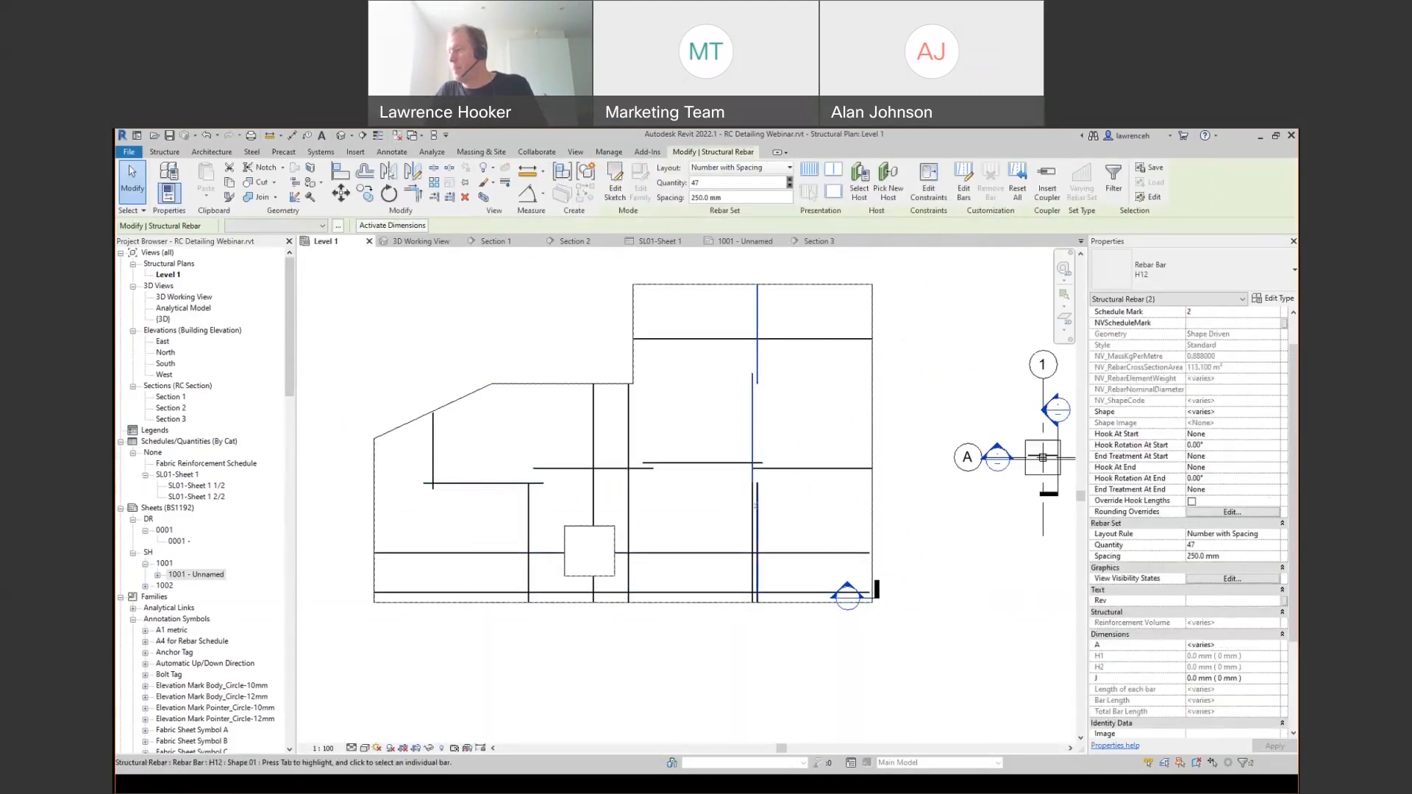
pyautogui.keyDown('ctrl'); pyautogui.click(529, 507); pyautogui.keyUp('ctrl')
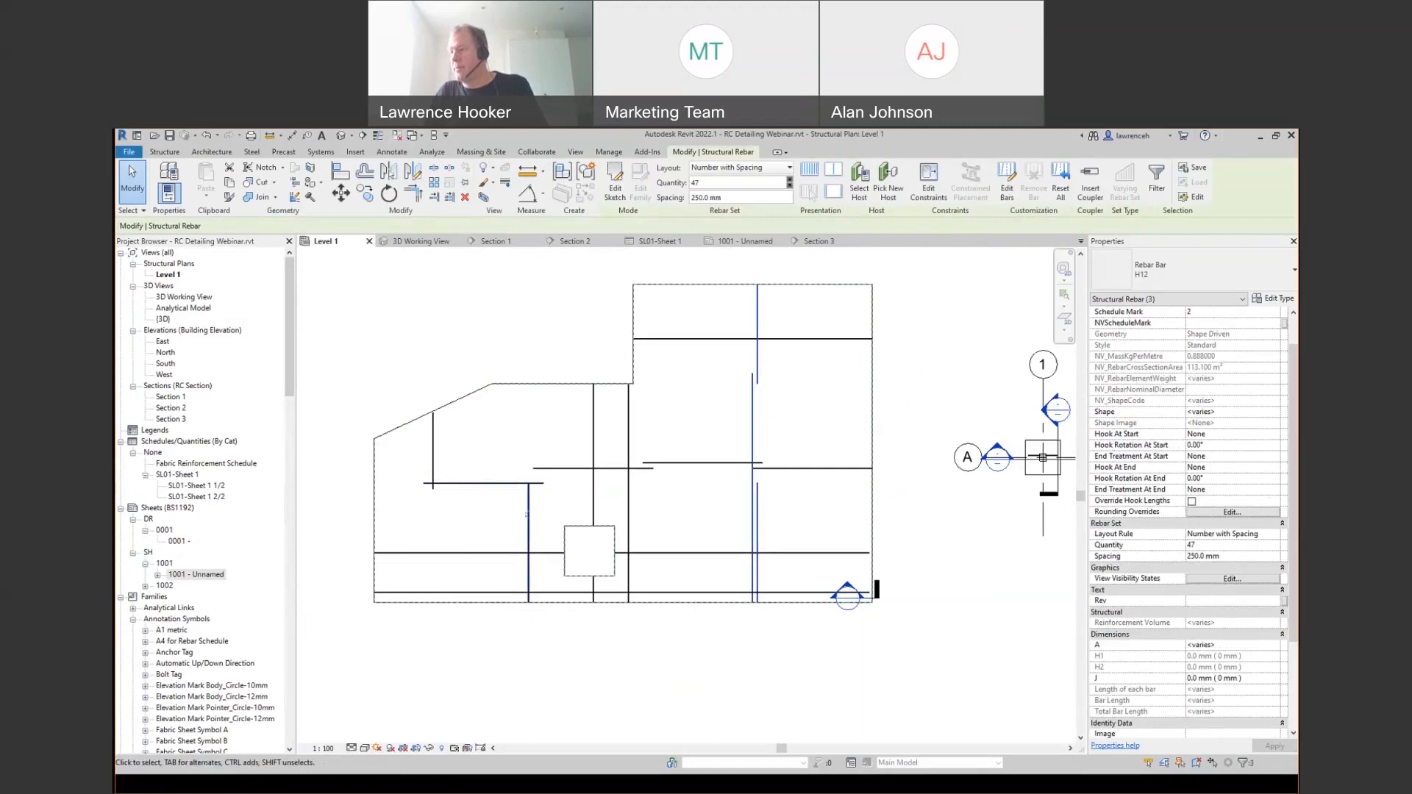
pyautogui.keyDown('ctrl'); pyautogui.click(593, 490); pyautogui.keyUp('ctrl')
pyautogui.keyDown('ctrl'); pyautogui.click(593, 587); pyautogui.keyUp('ctrl')
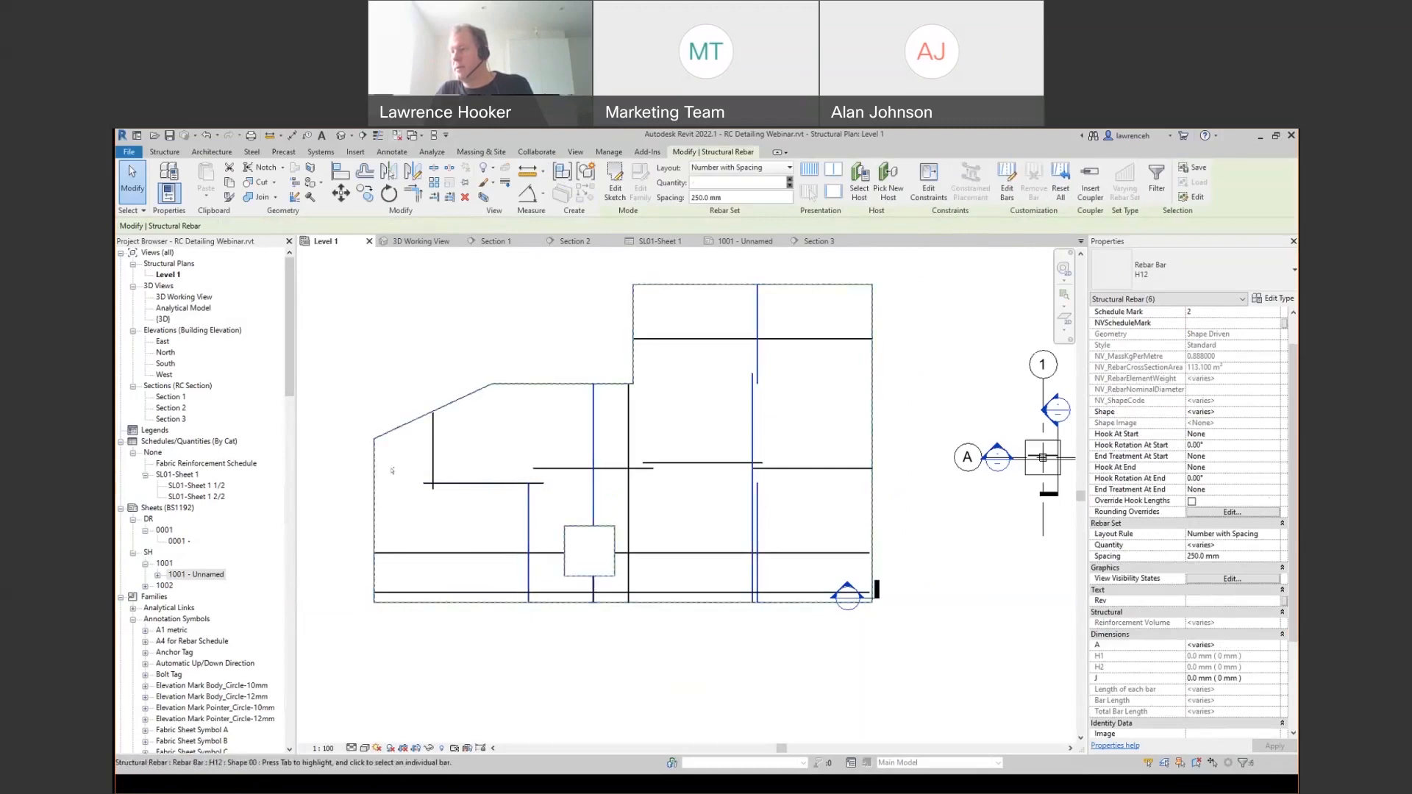
pyautogui.keyDown('ctrl'); pyautogui.click(432, 459); pyautogui.keyUp('ctrl')
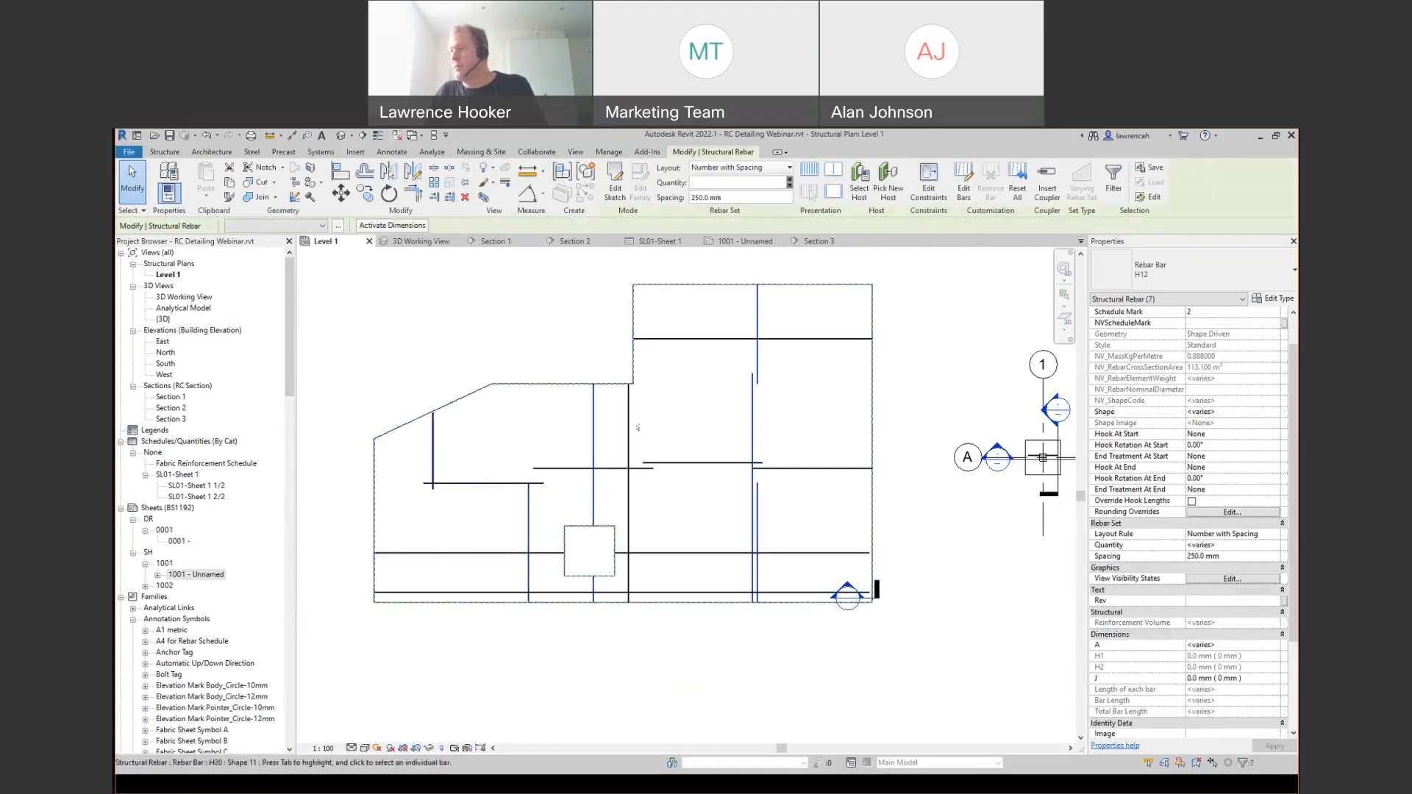
pyautogui.keyDown('ctrl'); pyautogui.click(628, 486); pyautogui.keyUp('ctrl')
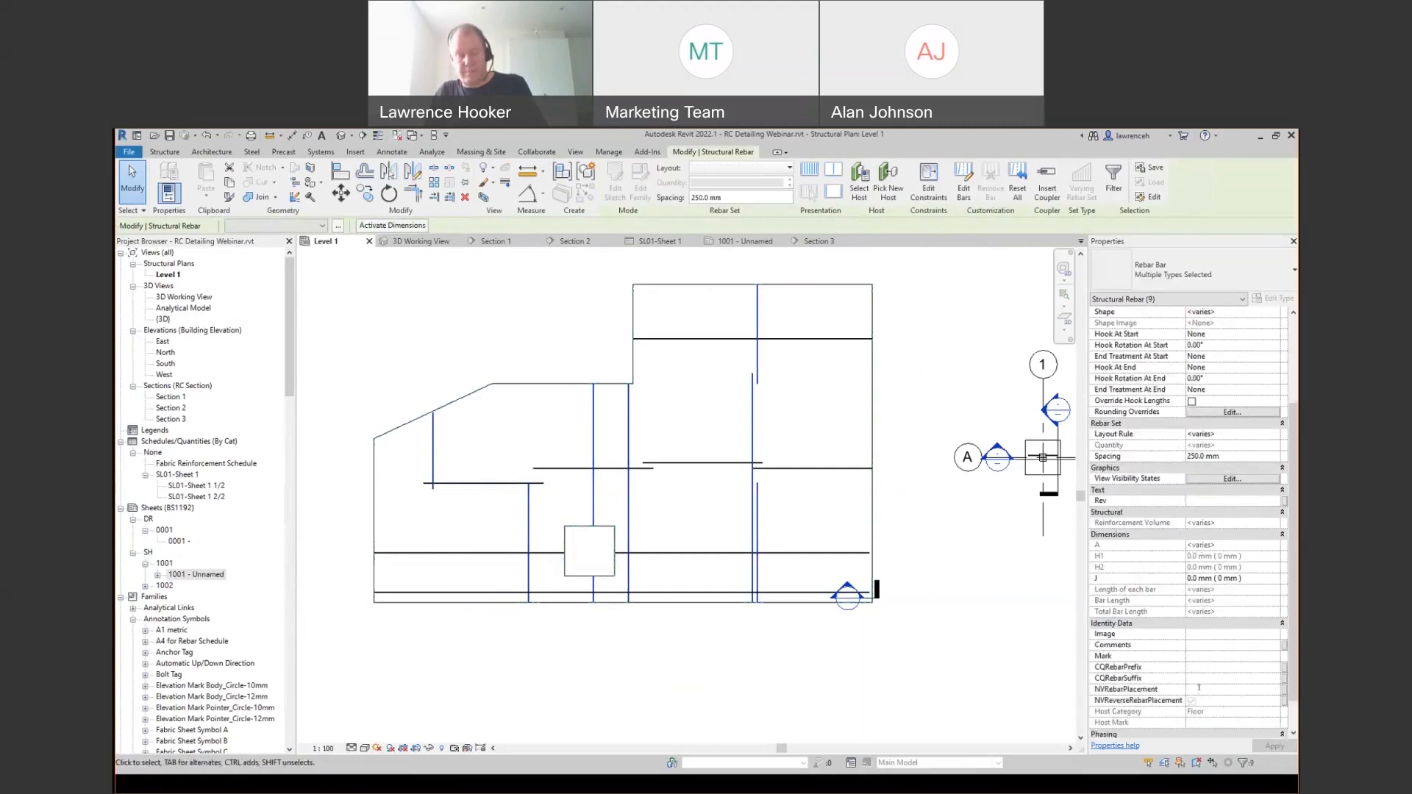
pyautogui.click(1199, 688)
pyautogui.write('B2')
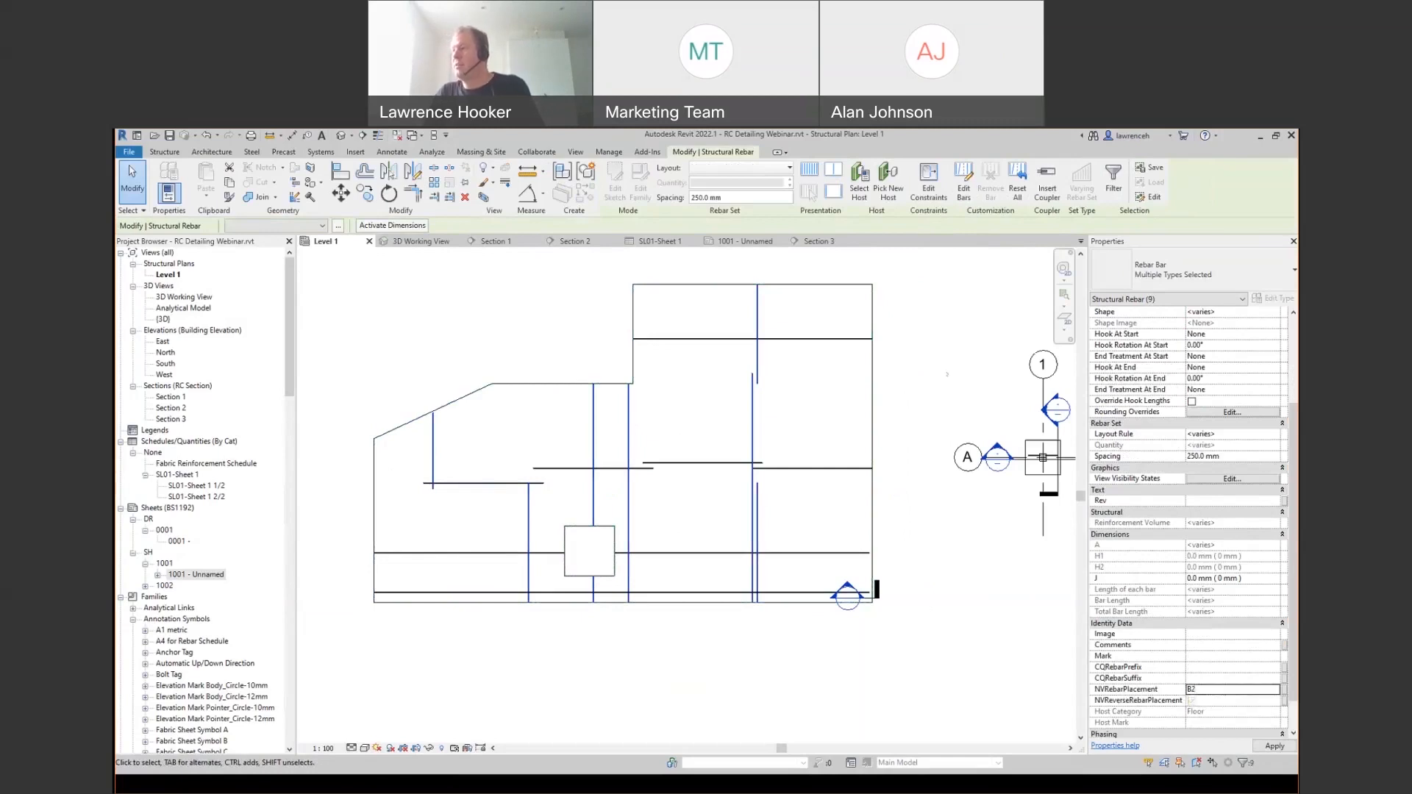
pyautogui.click(948, 347)
# - Add an aligned multi-rebar annotation to the uppermost horizontal bar set, with its tag vertical above the slab
pyautogui.moveTo(949, 347); pyautogui.dragTo(868, 390, button='middle')
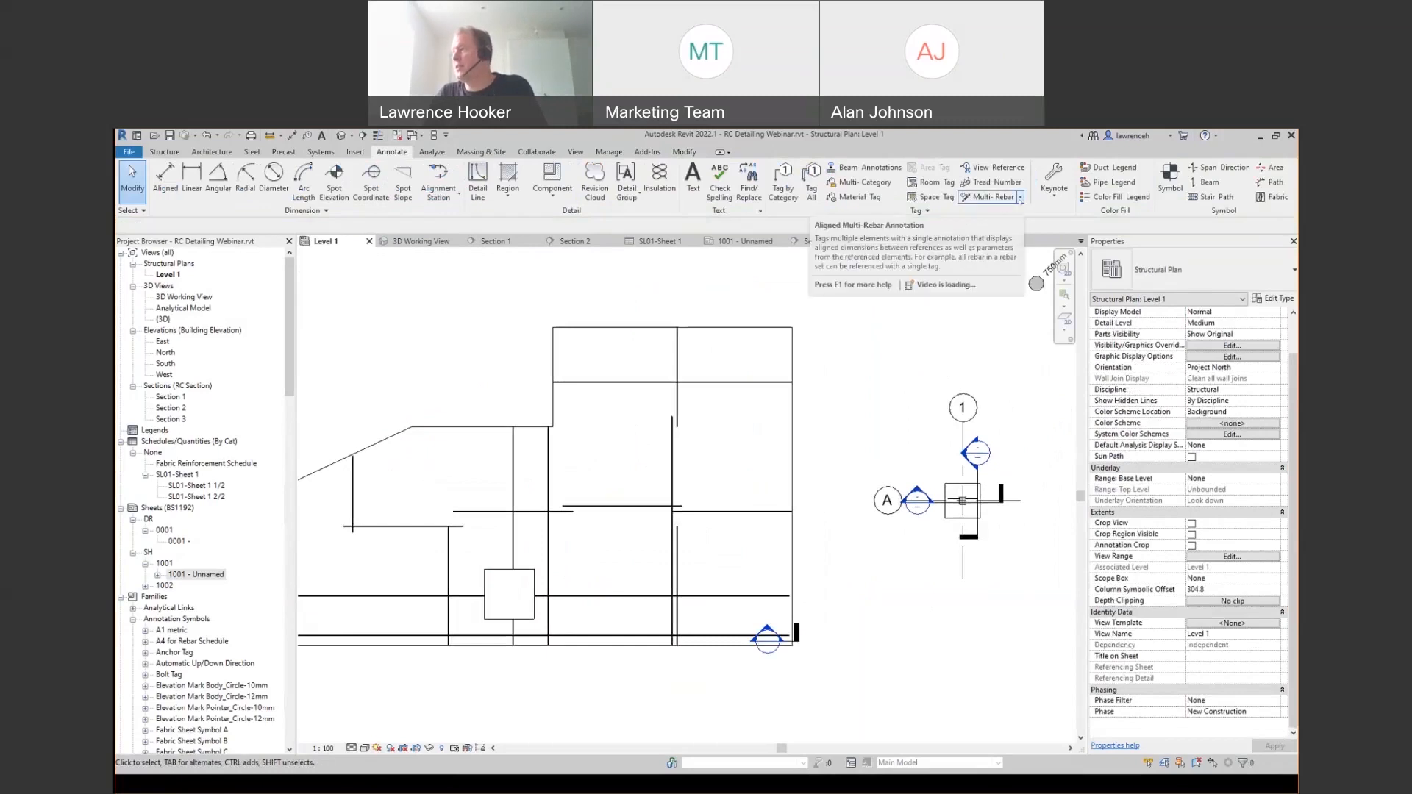
pyautogui.click(1020, 197)
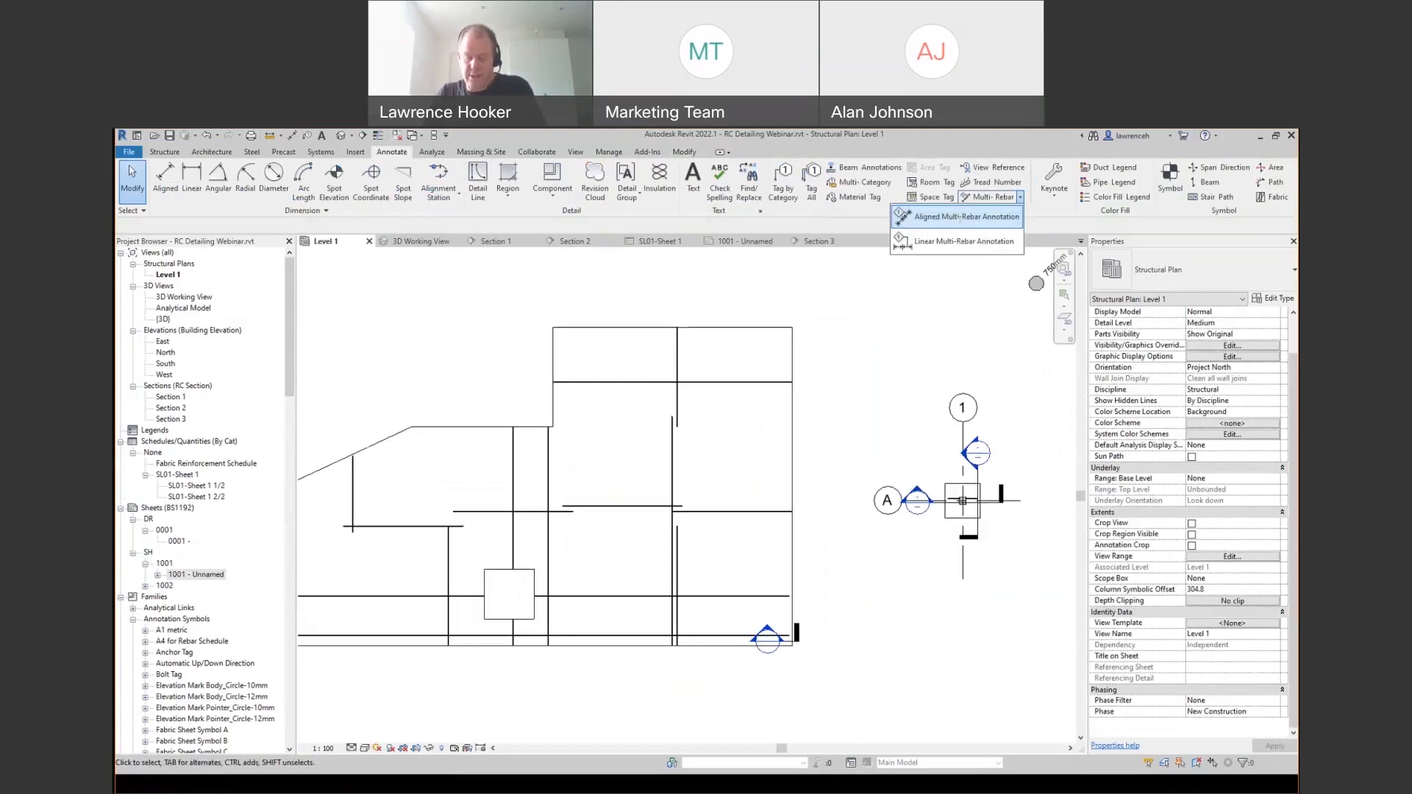
pyautogui.click(959, 218)
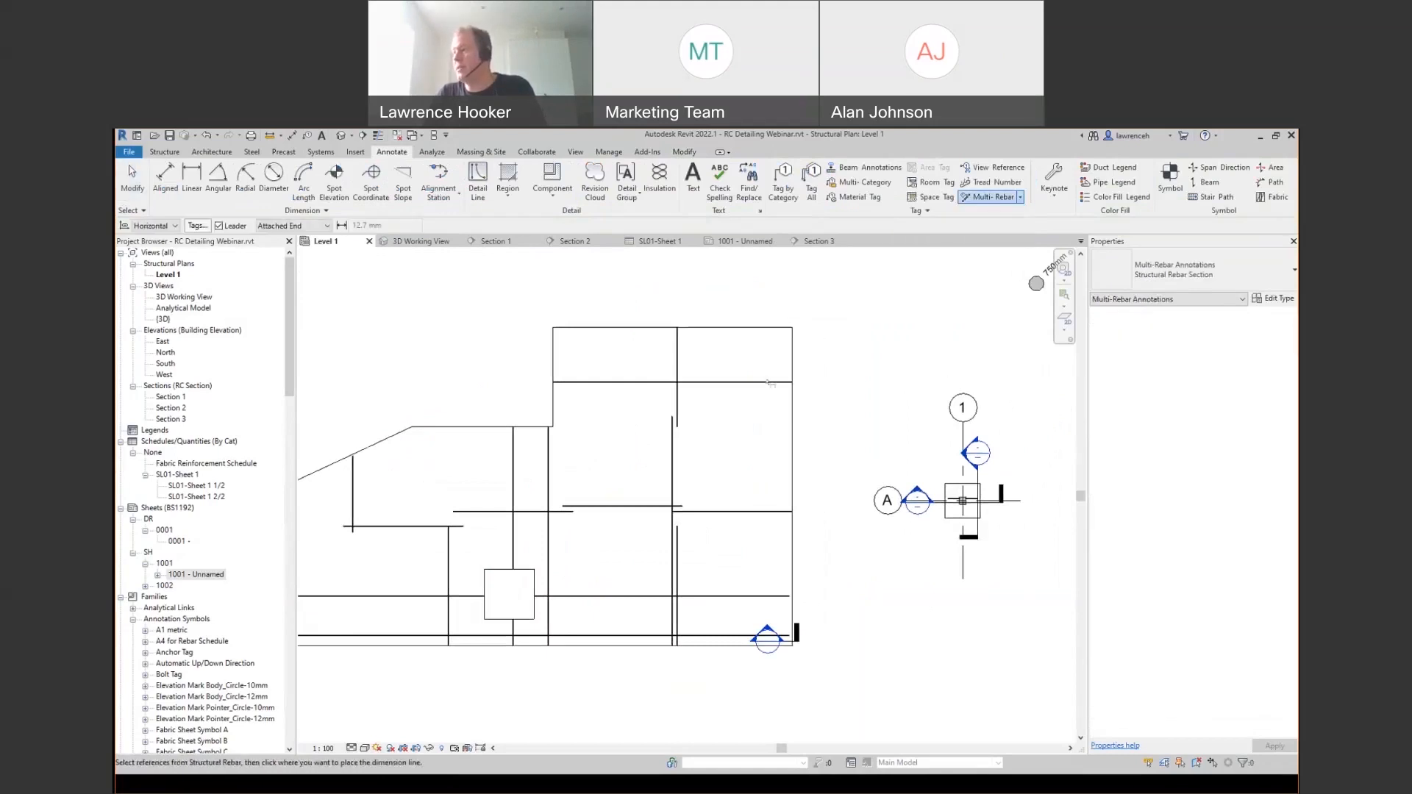
pyautogui.scroll(2, 758, 330)
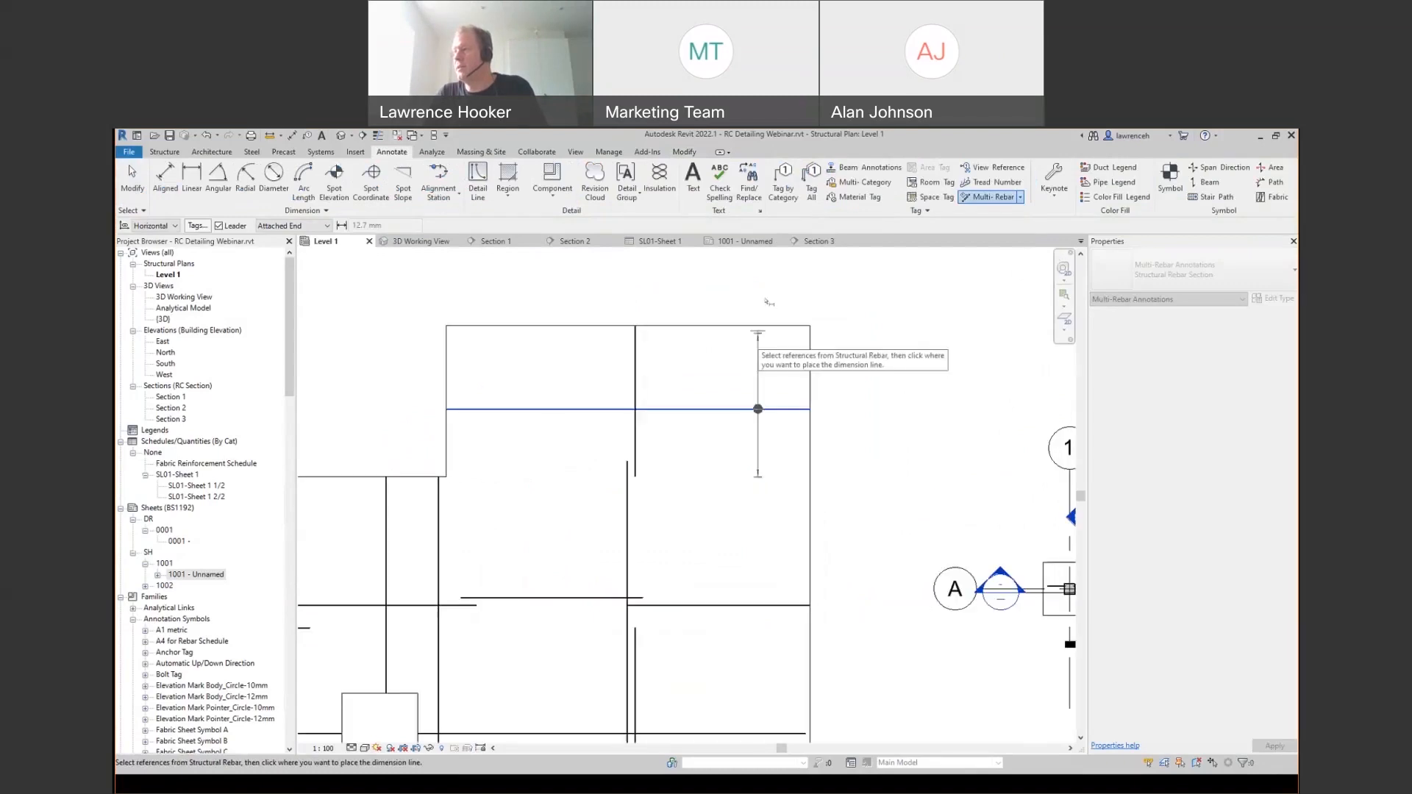
pyautogui.click(757, 310)
pyautogui.moveTo(757, 310); pyautogui.dragTo(763, 355, button='middle')
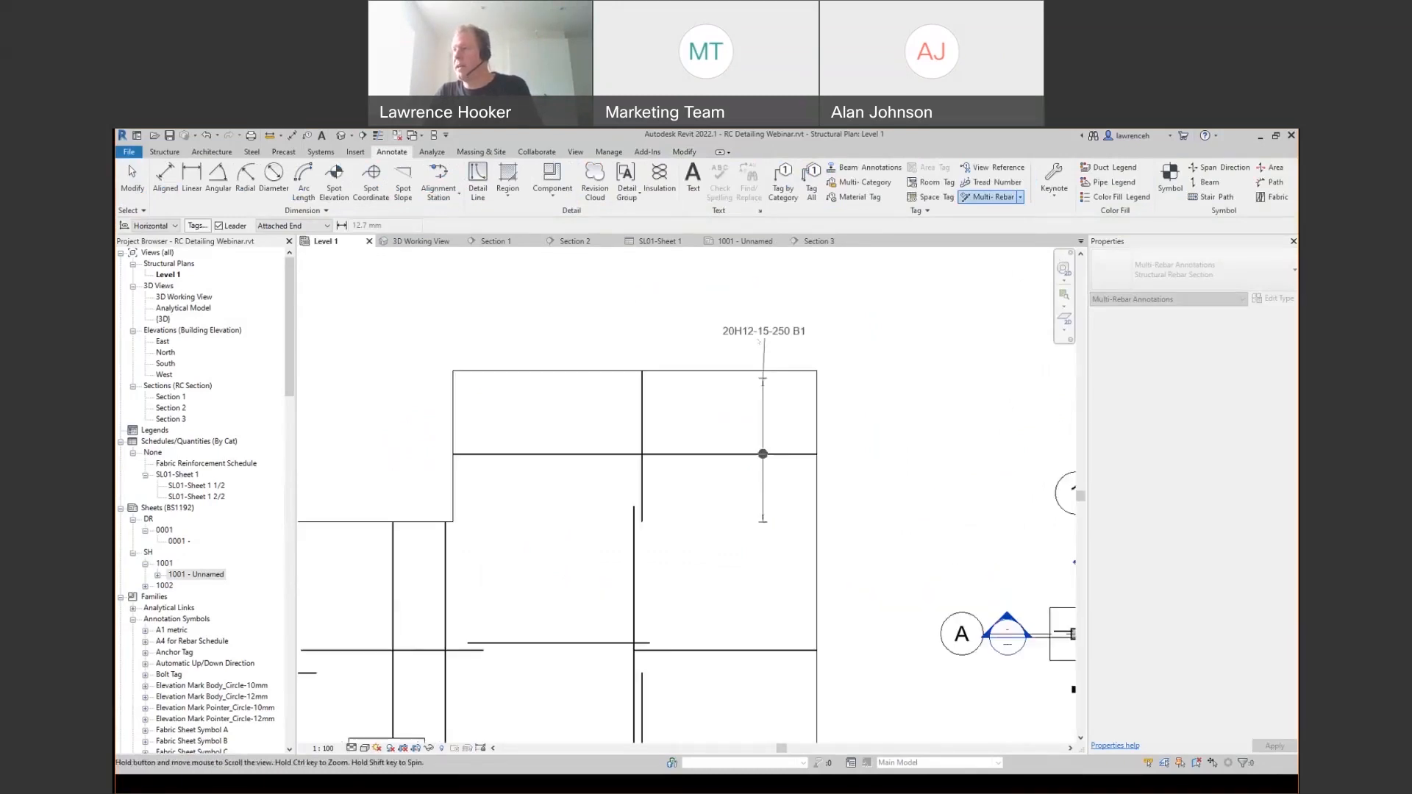
pyautogui.press('space')
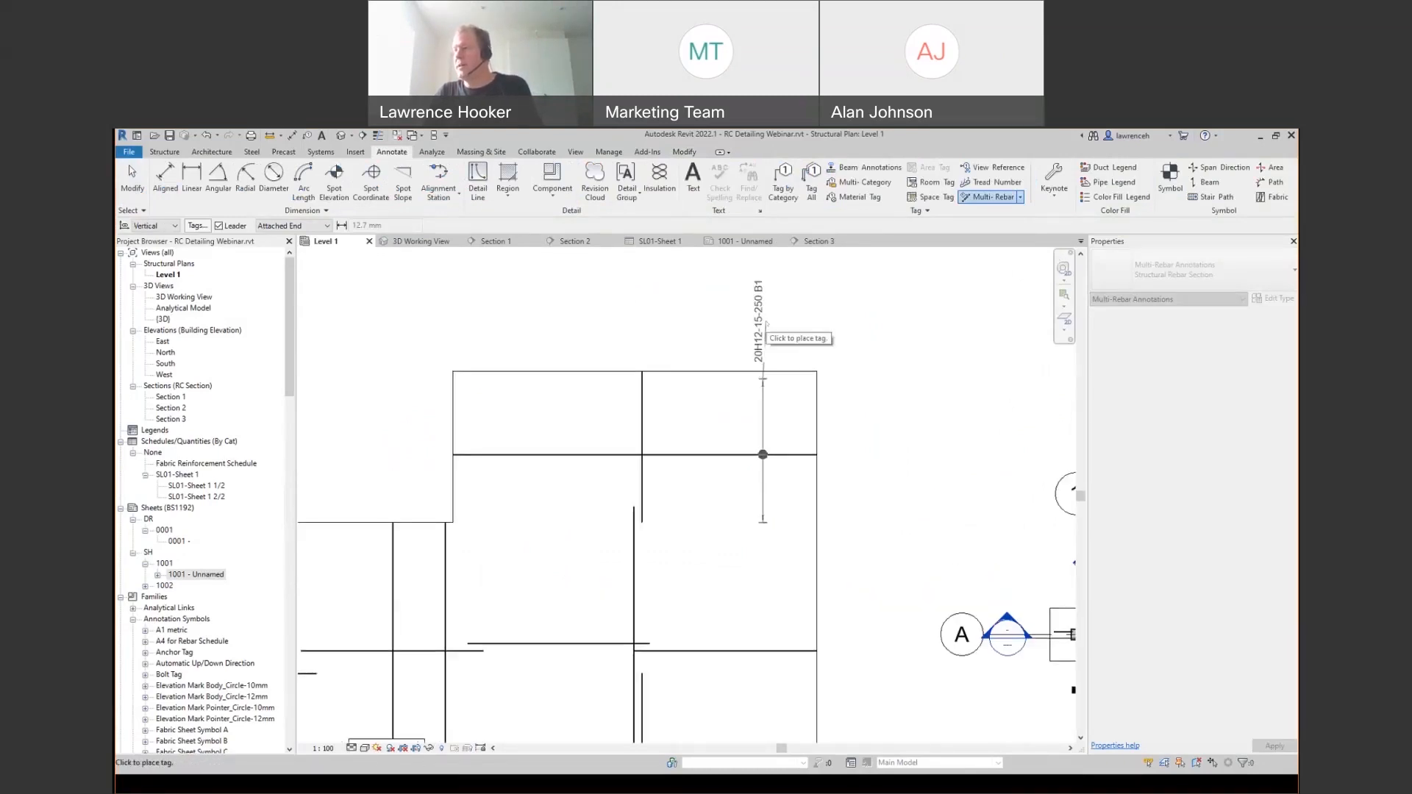
pyautogui.click(762, 327)
pyautogui.moveTo(794, 315); pyautogui.dragTo(793, 406, button='middle')
pyautogui.scroll(4, 791, 404)
pyautogui.scroll(-6, 793, 408)
pyautogui.moveTo(689, 567); pyautogui.dragTo(700, 527, button='middle')
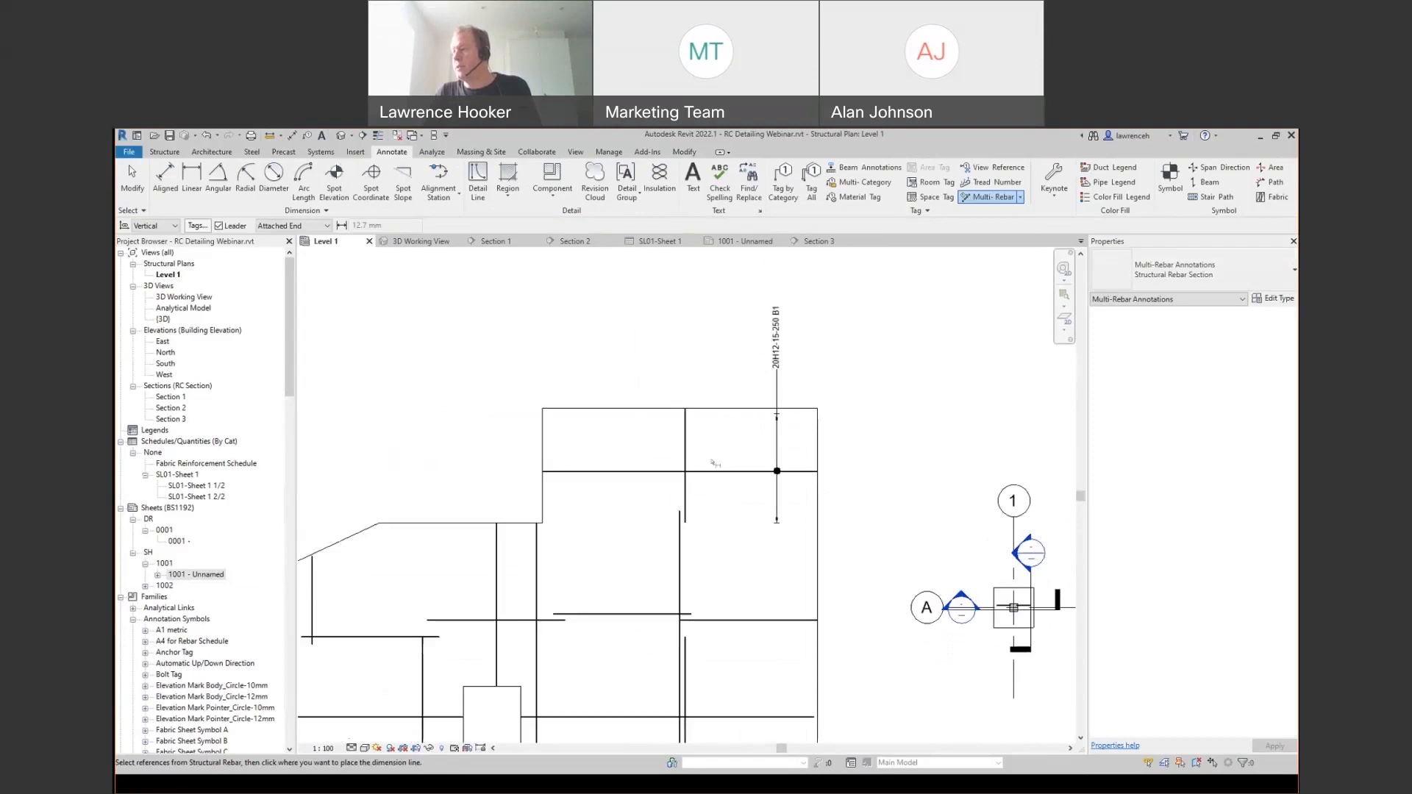
# - Annotate the uppermost vertical bar set with an aligned multi-rebar annotation, placing its tag horizontally outside the slab's right edge
pyautogui.click(683, 456)
pyautogui.click(834, 450)
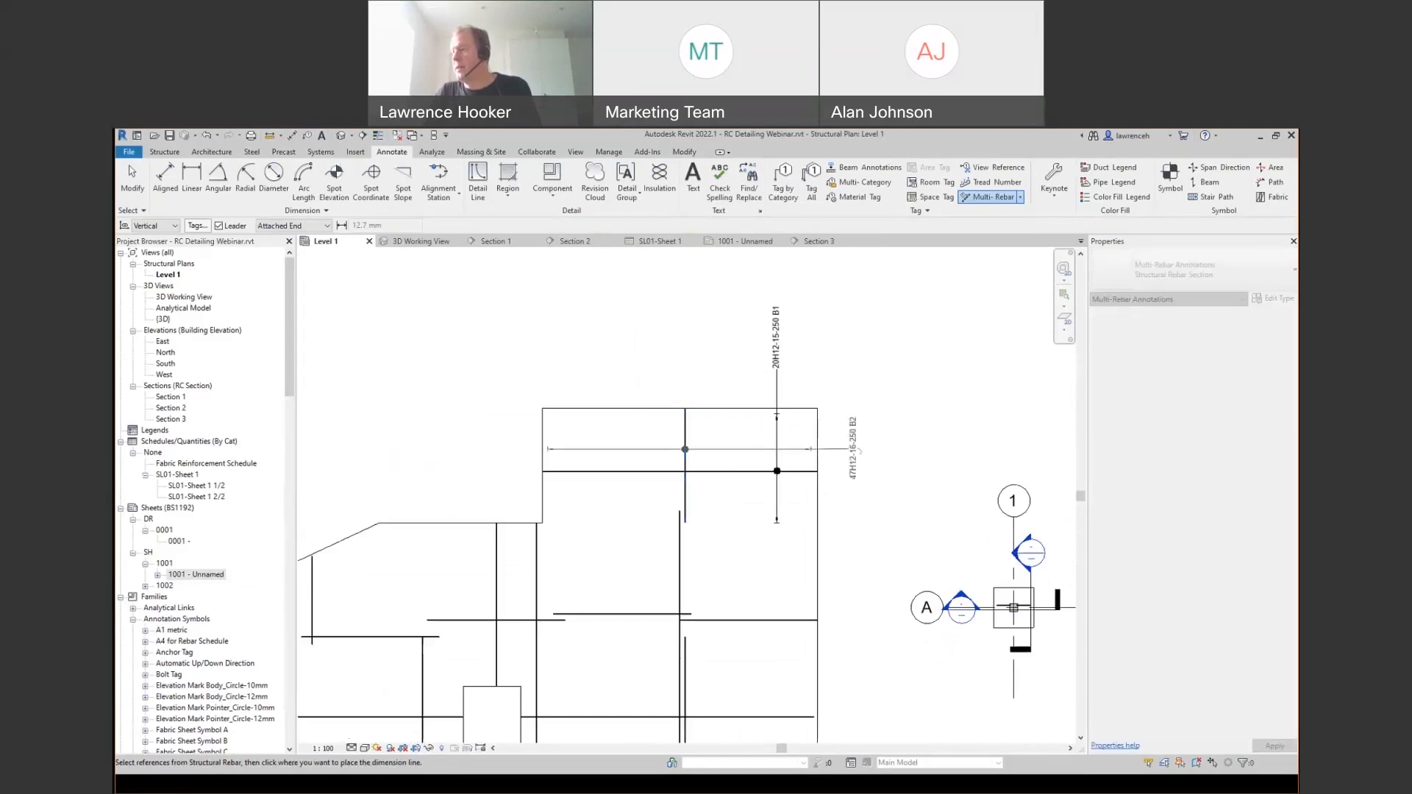
pyautogui.press('space')
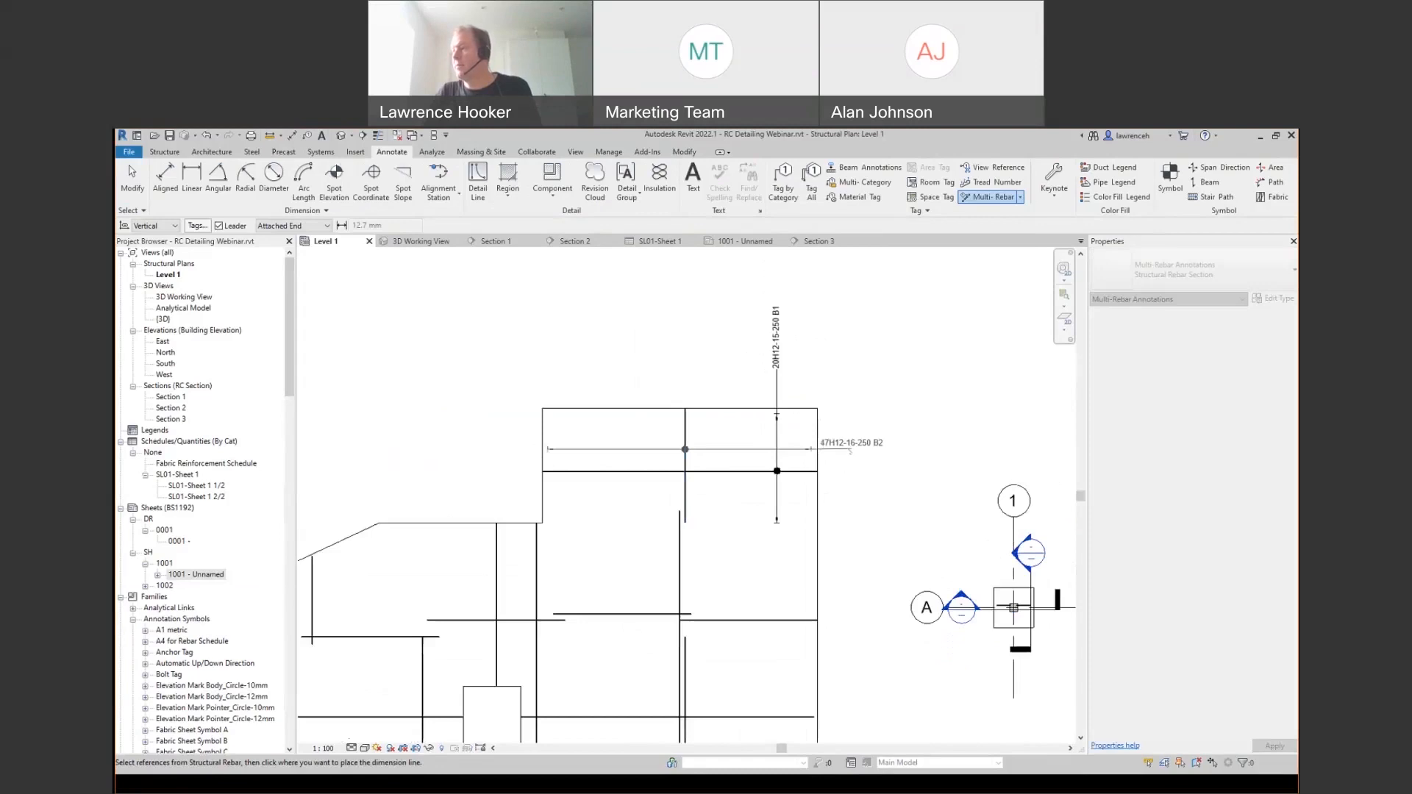
pyautogui.click(882, 450)
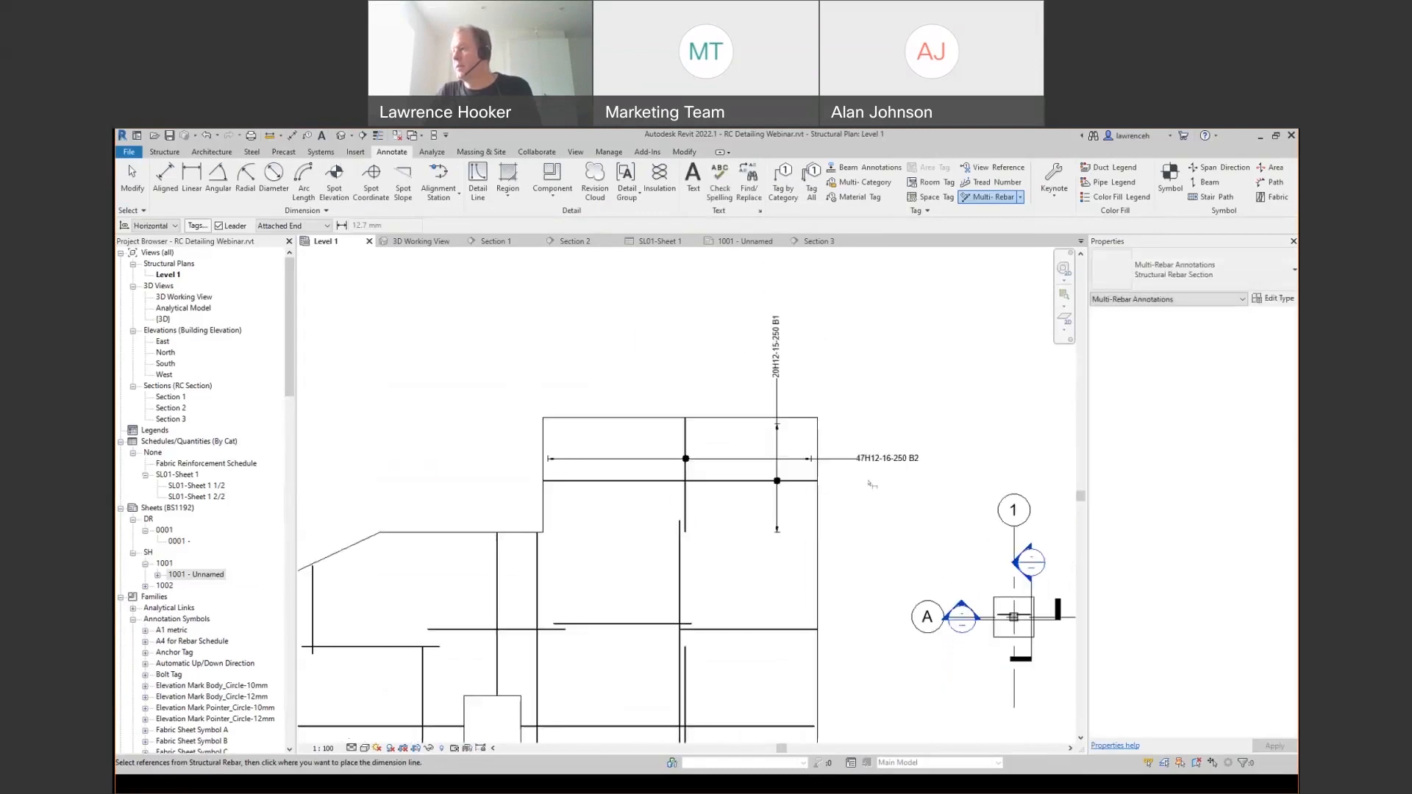
pyautogui.scroll(2, 910, 400)
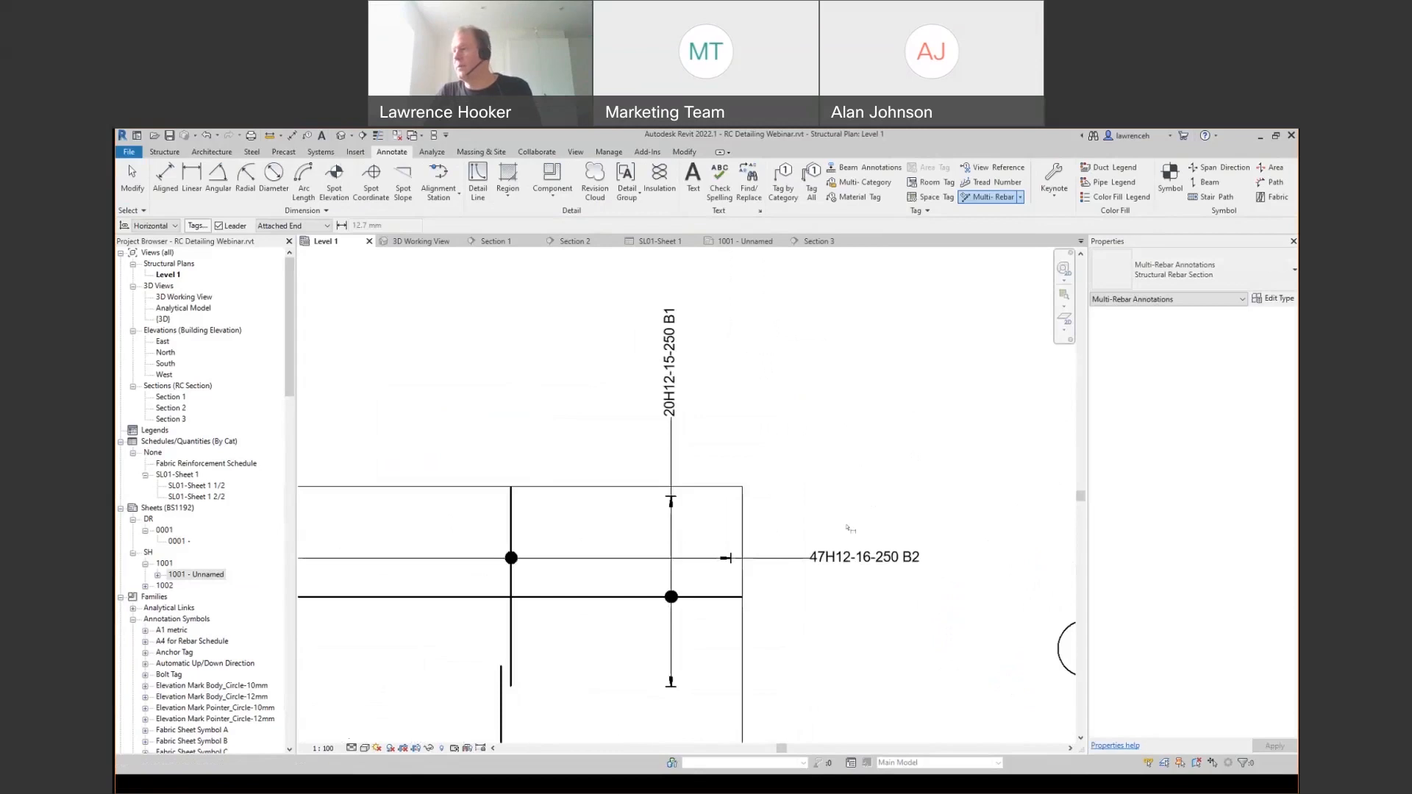
# - Annotate the lower vertical bar set near the slab's right edge with an aligned multi-rebar annotation, placing its tag outside the edge
pyautogui.scroll(-2, 681, 528)
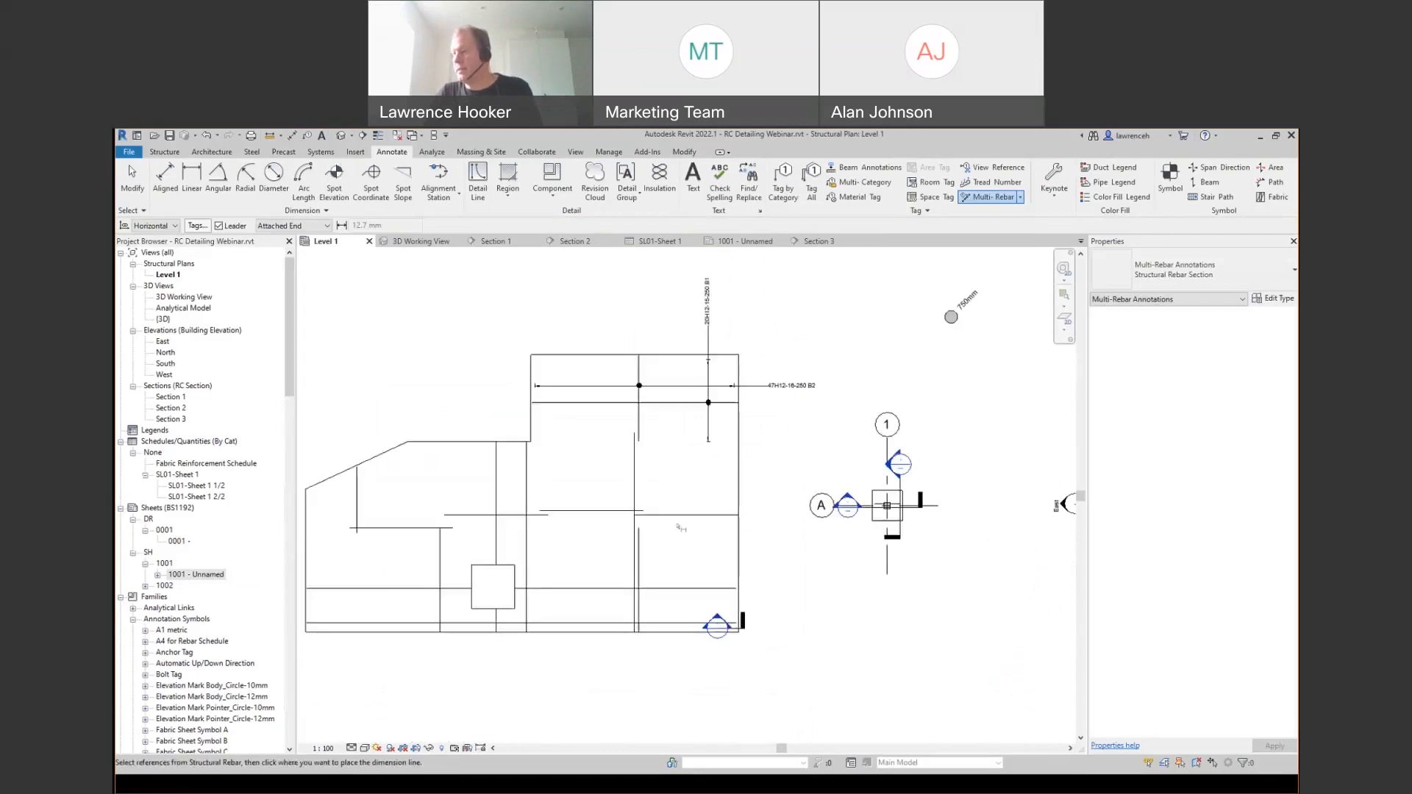
pyautogui.scroll(1, 603, 593)
pyautogui.click(639, 567)
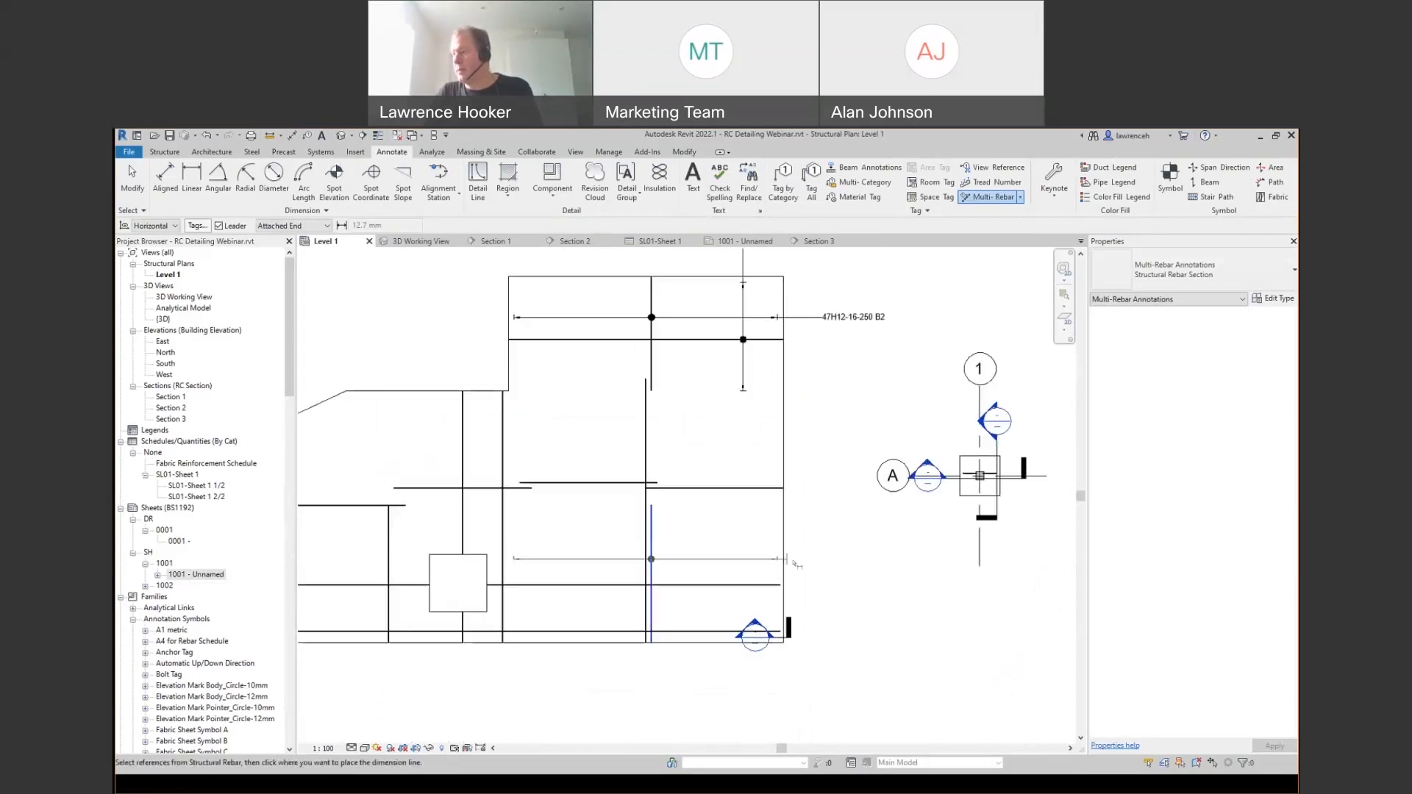
pyautogui.click(794, 563)
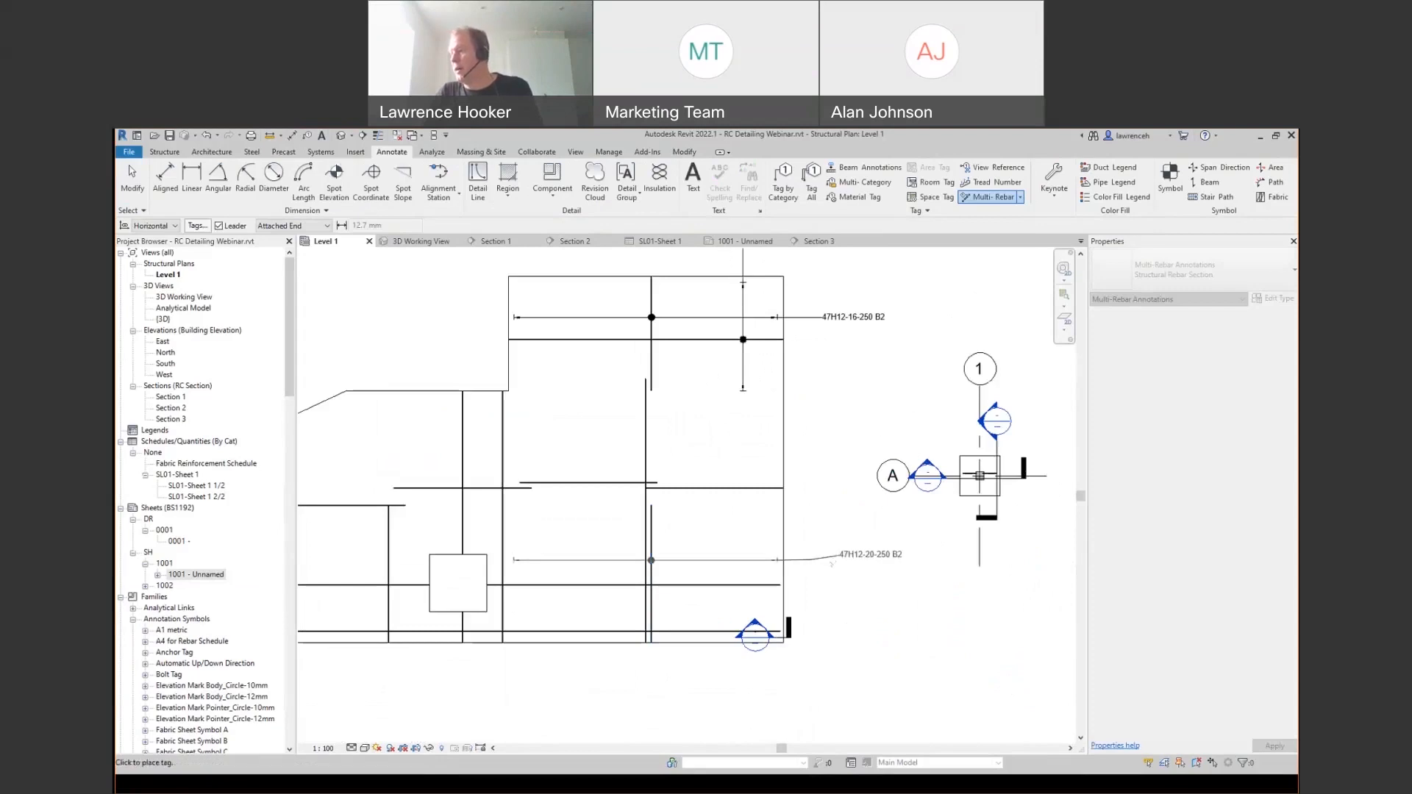
pyautogui.scroll(6, 831, 563)
pyautogui.press('Escape')
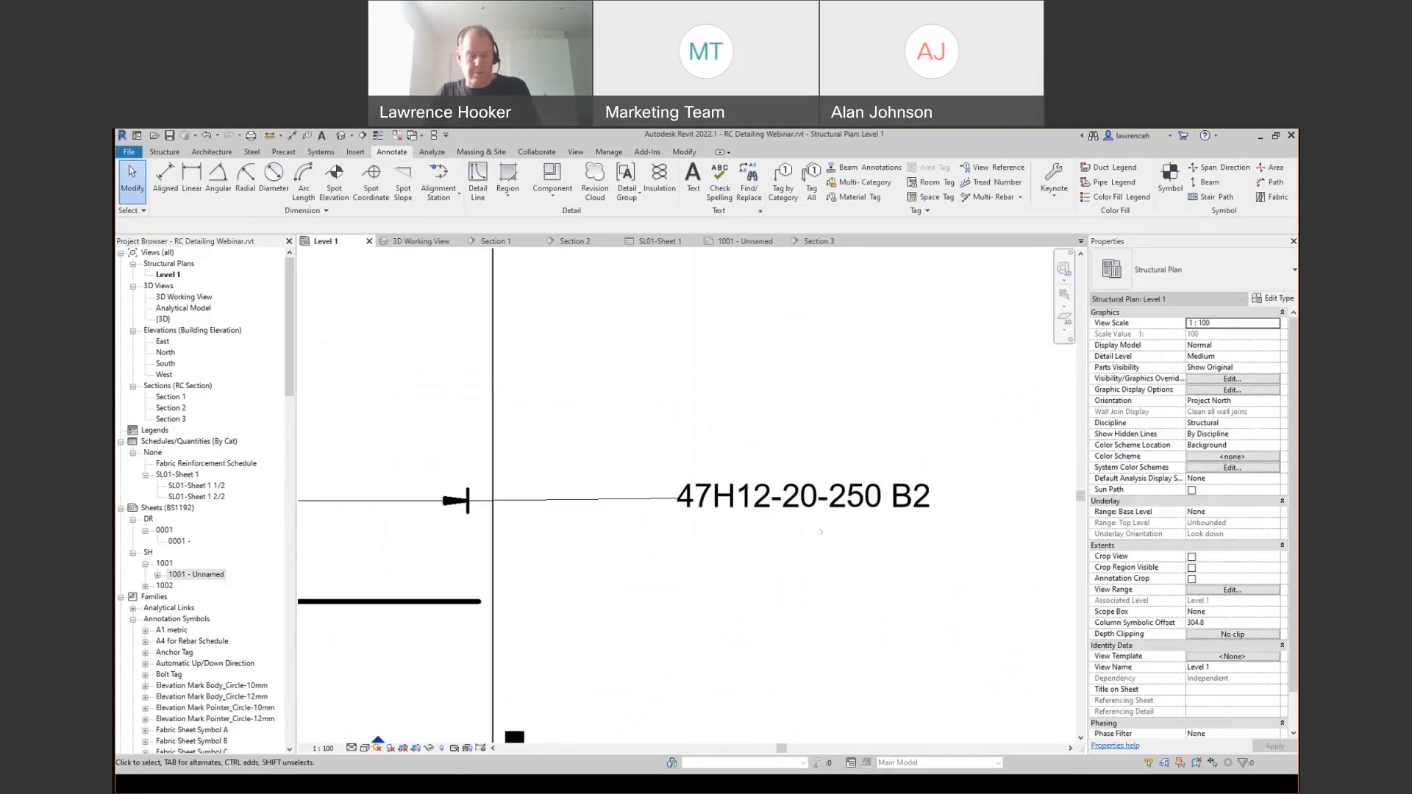
# - Nudge the 47H12-20-250 B2 tag so its leader runs straight in line with the annotation's dimension line
pyautogui.click(804, 518)
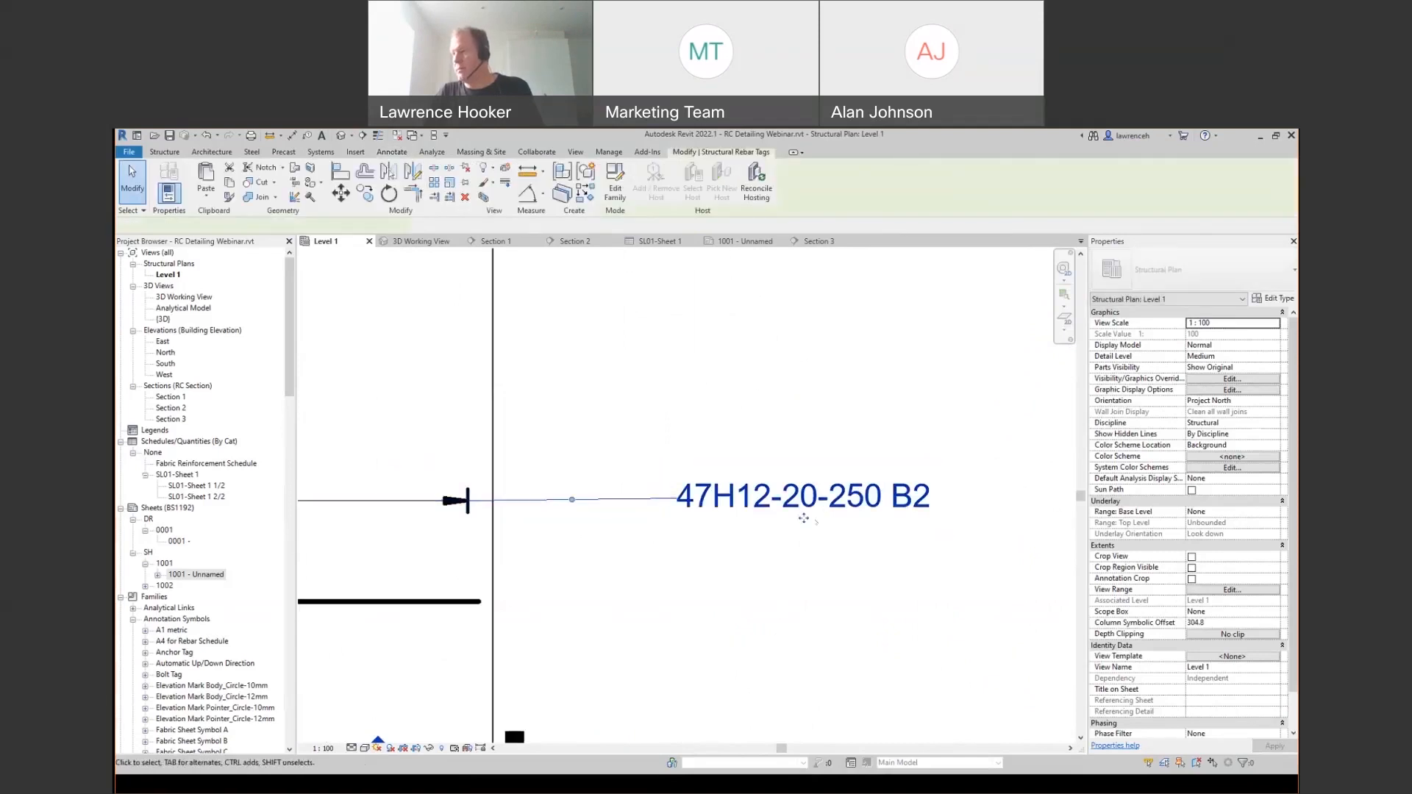
pyautogui.moveTo(804, 518); pyautogui.dragTo(804, 521)
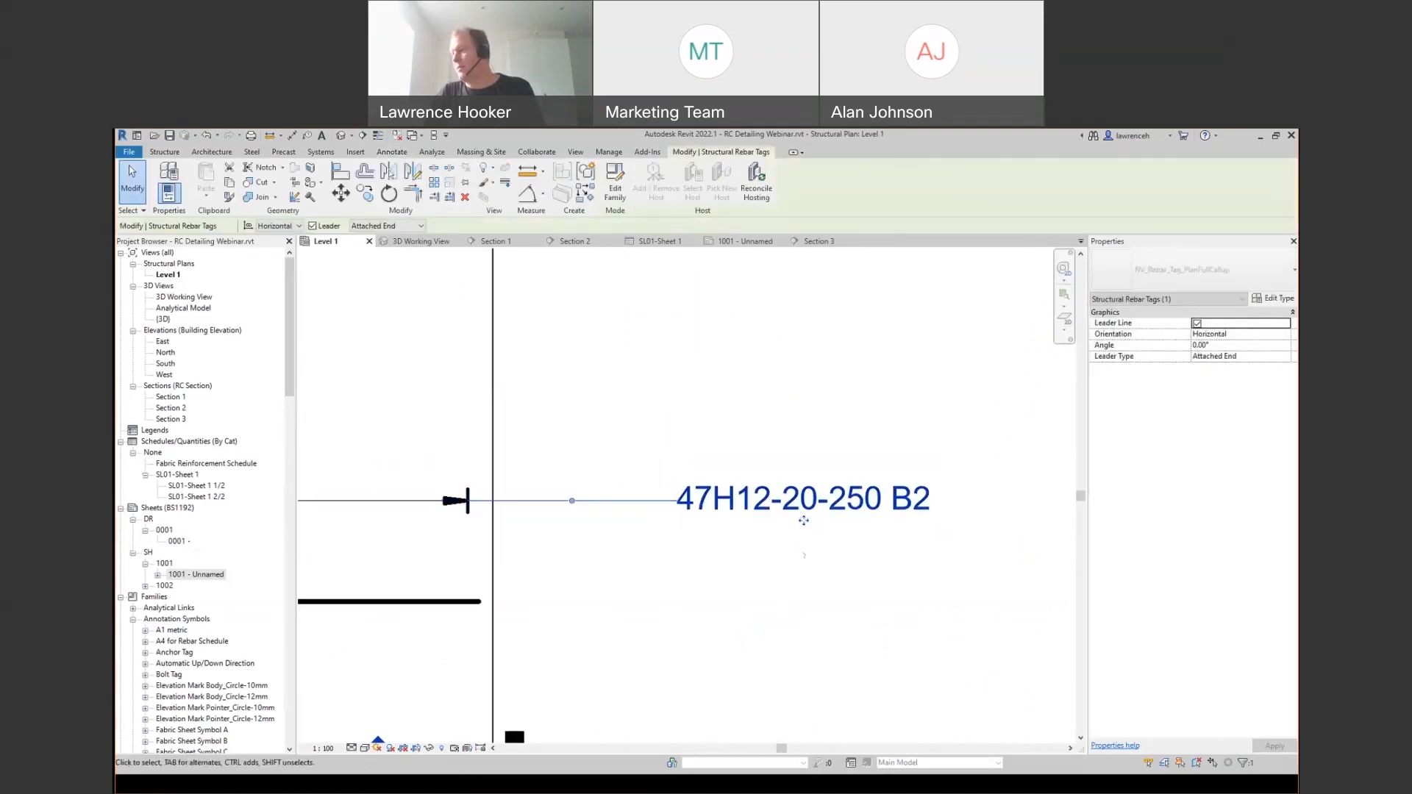
pyautogui.press('Escape')
# - Create a similar multi-rebar annotation for the middle horizontal bar set at the slab's right edge, with its vertical tag above the slab
pyautogui.scroll(-6, 804, 558)
pyautogui.moveTo(545, 531); pyautogui.dragTo(605, 607, button='middle')
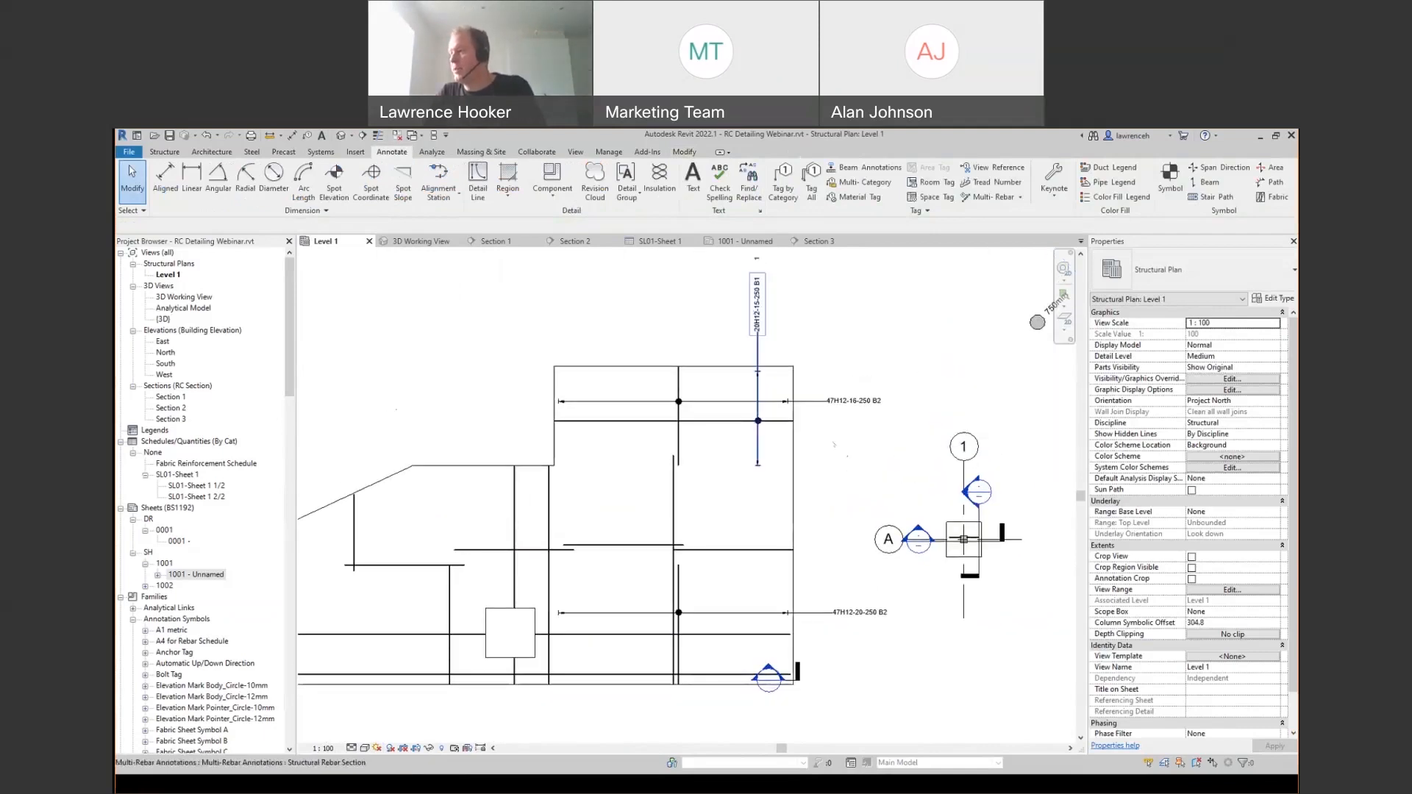
pyautogui.rightClick(757, 307)
pyautogui.click(787, 445)
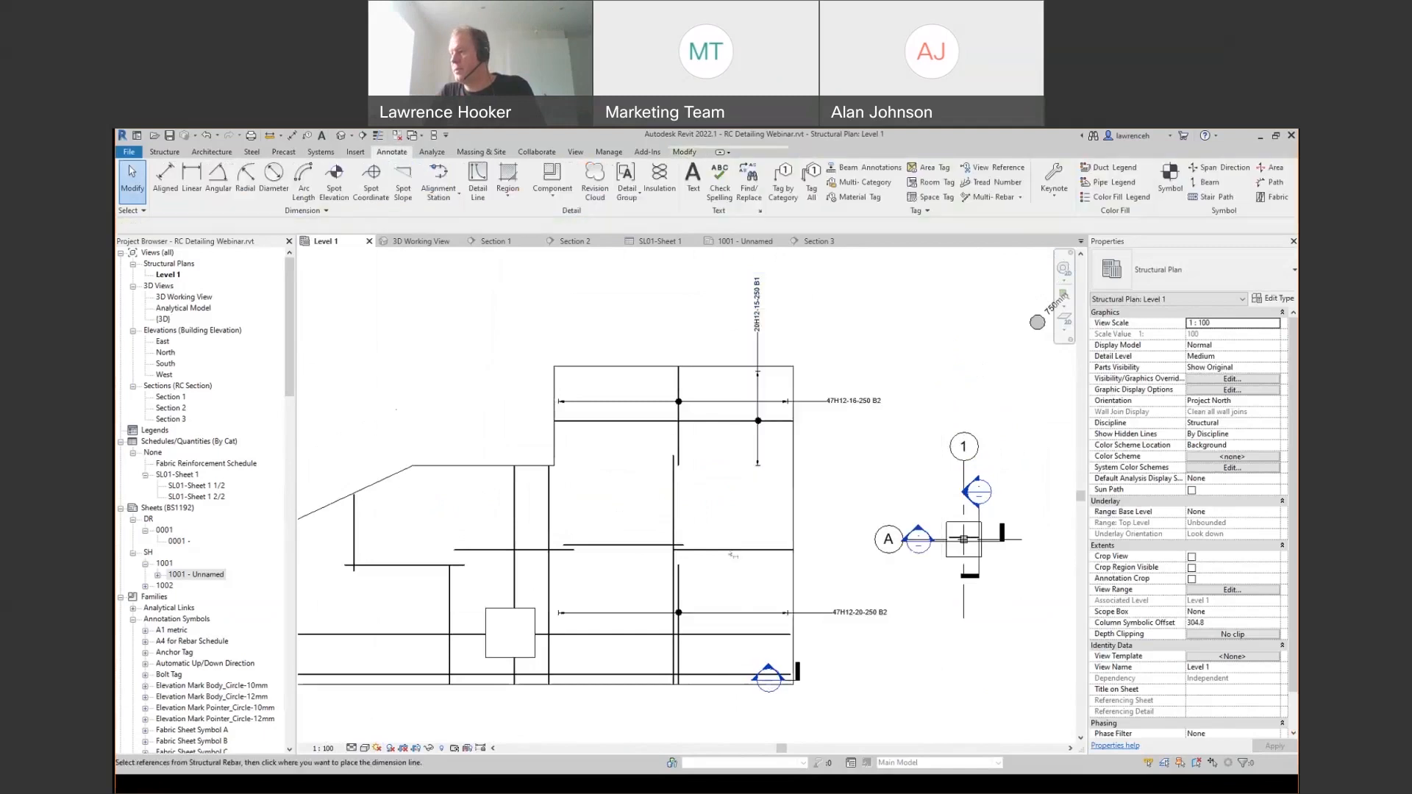
pyautogui.click(730, 550)
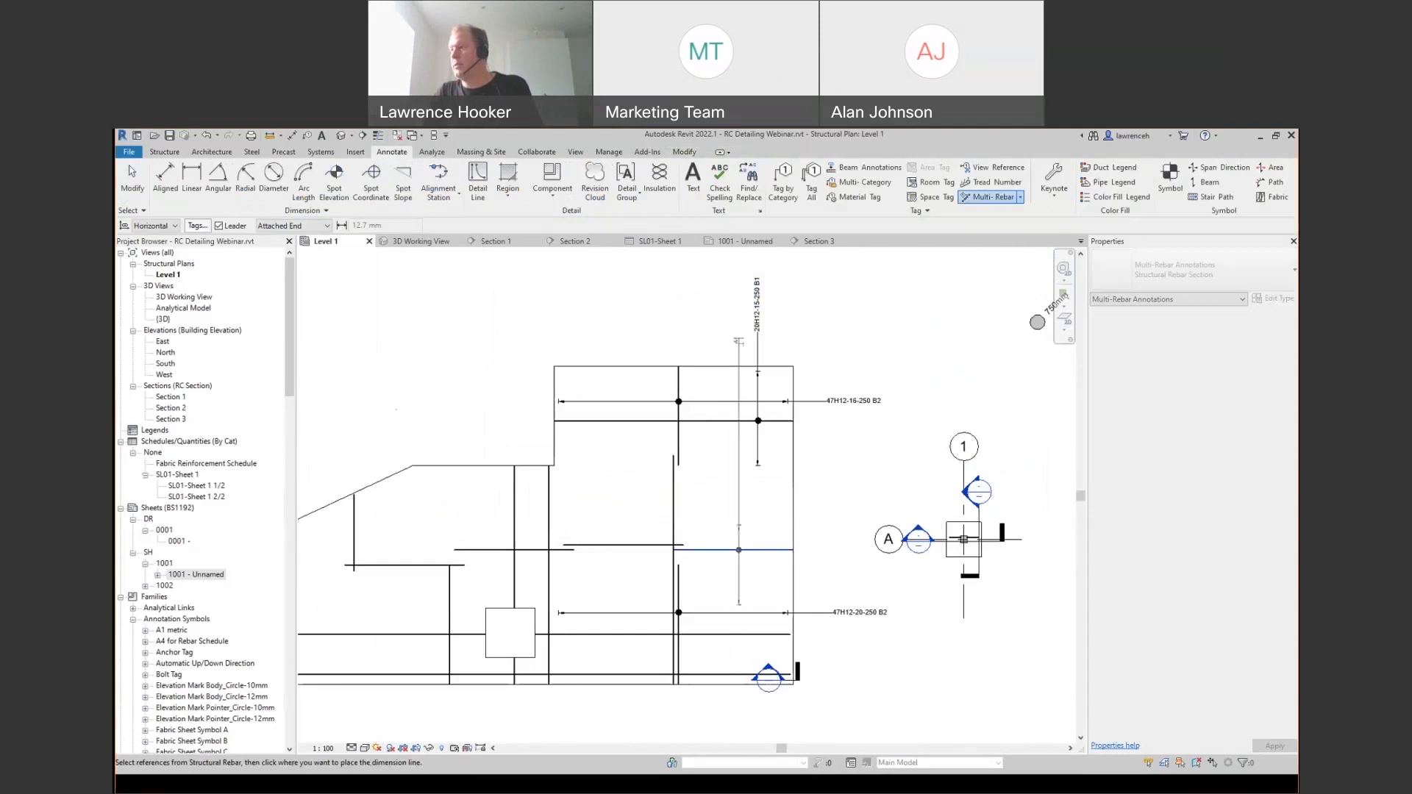
pyautogui.click(733, 327)
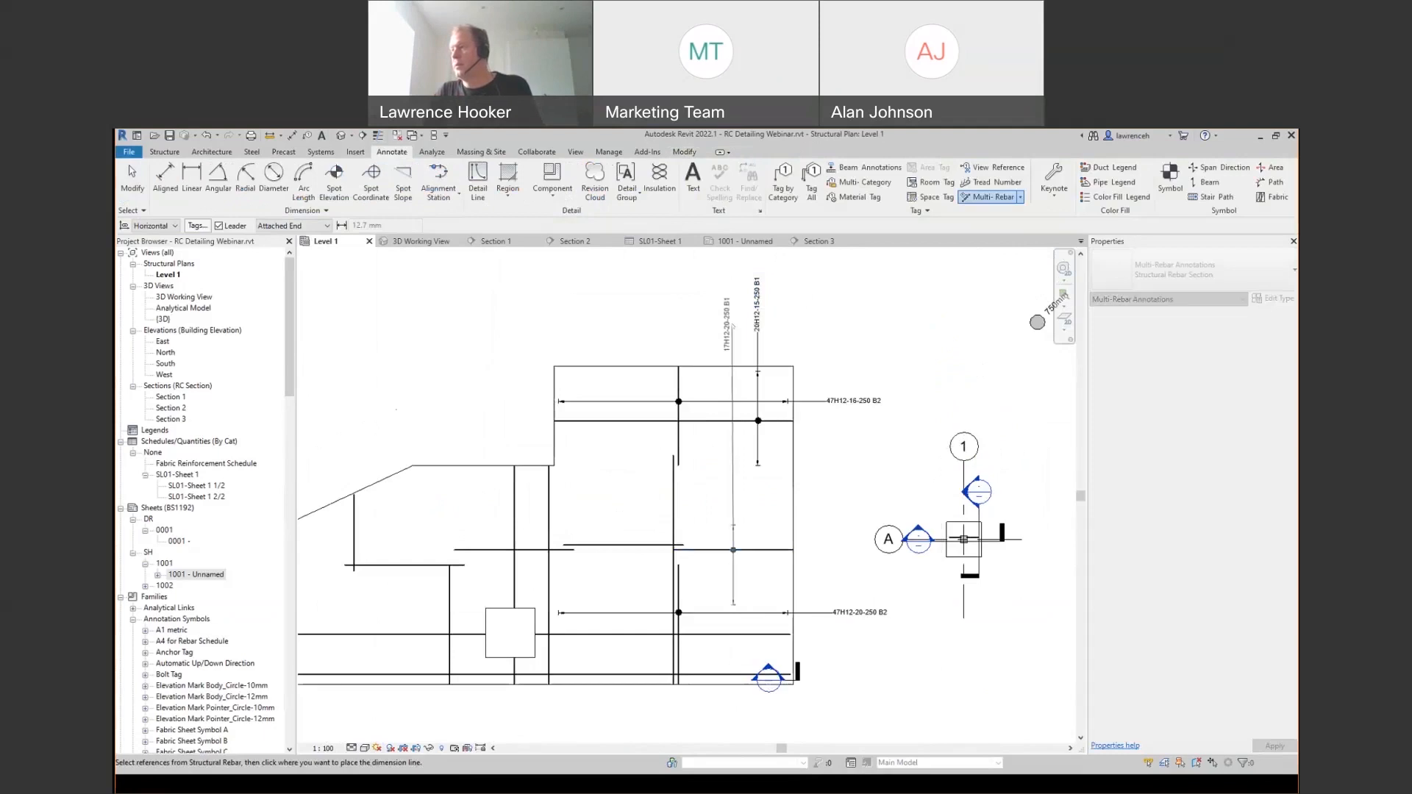
# - Annotate the adjoining lapped horizontal bar set to the left with a multi-rebar annotation, placing its vertical tag above the slab
pyautogui.click(642, 545)
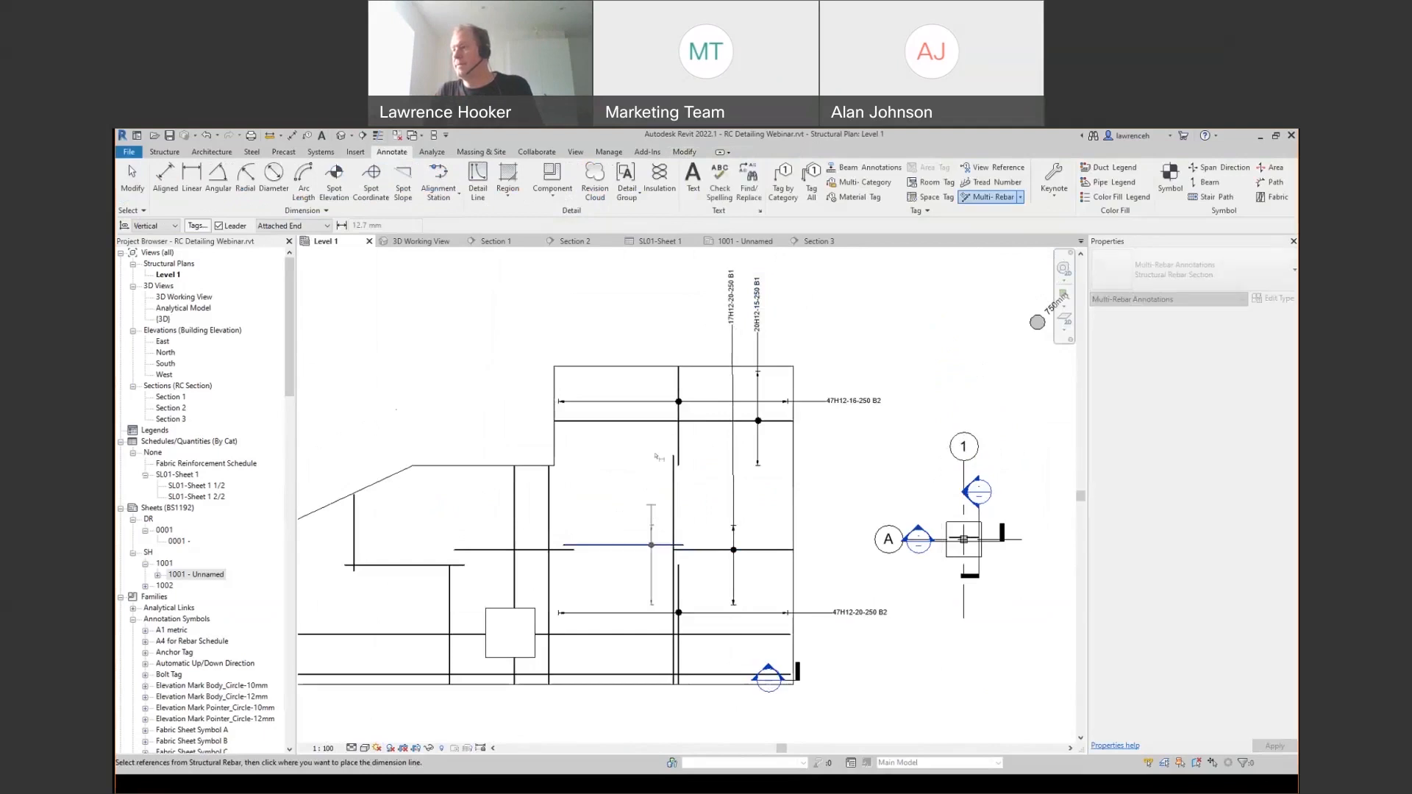
pyautogui.click(655, 348)
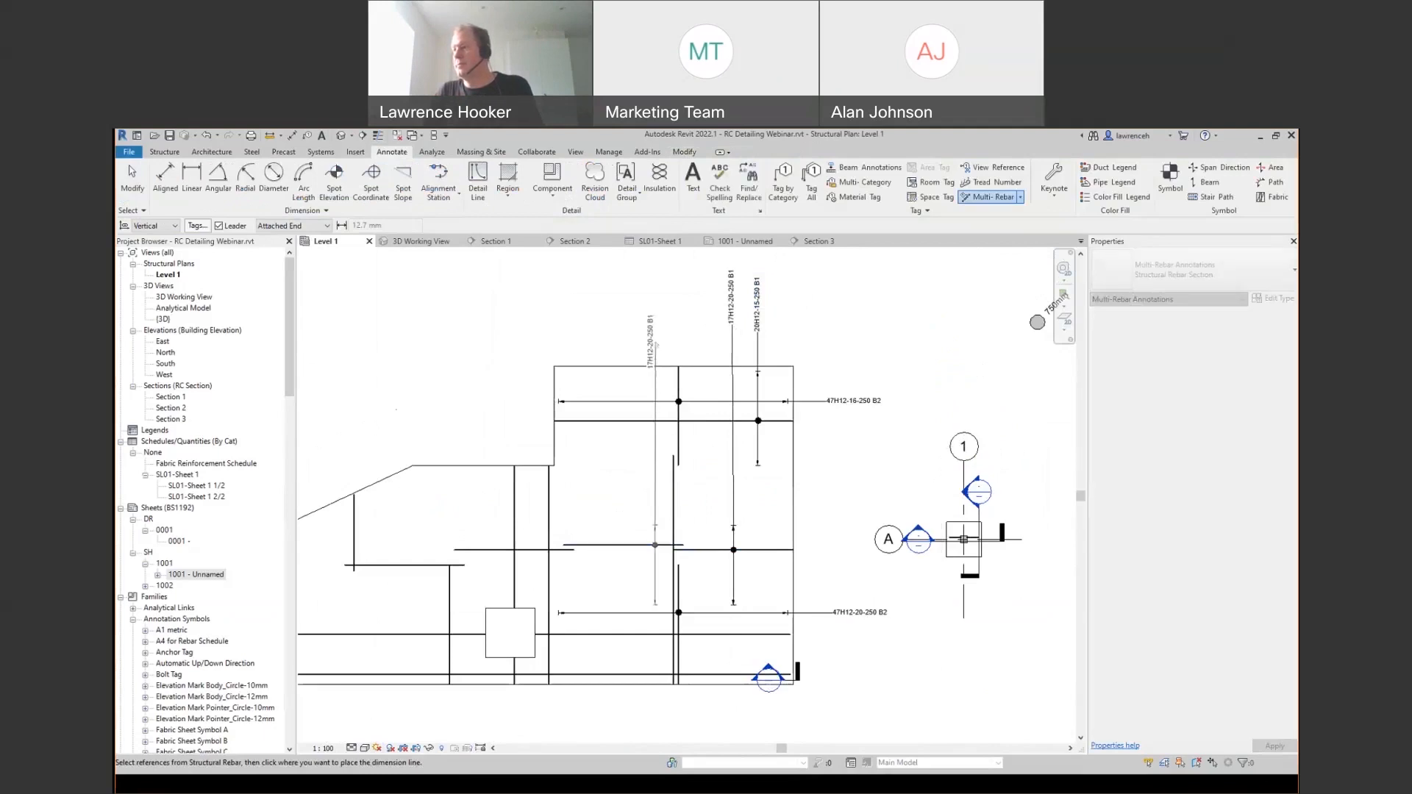
pyautogui.click(655, 343)
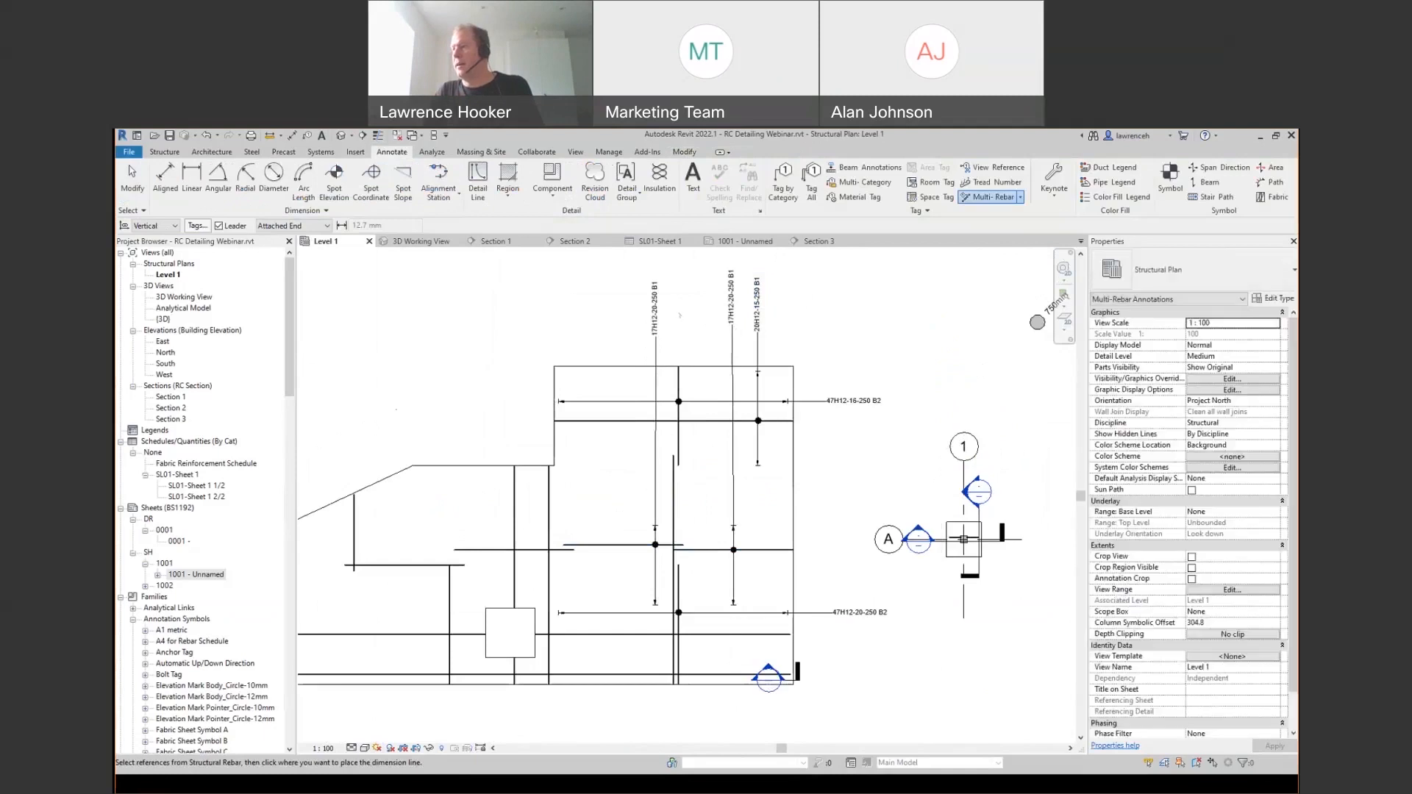
pyautogui.press('Escape')
# - Align both 17H12-20-250 B1 tags above the slab with their dimension lines so the leaders run straight
pyautogui.scroll(3, 680, 315)
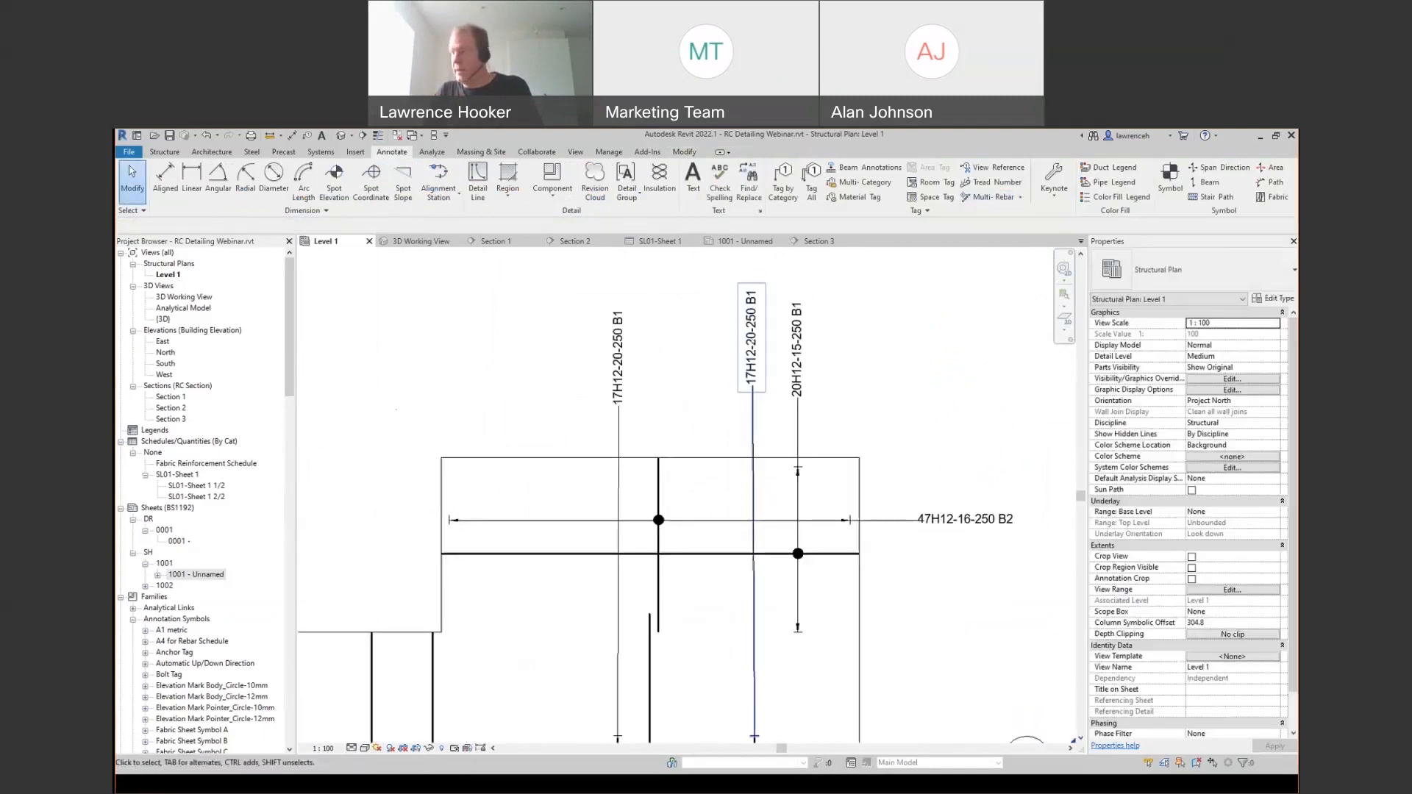
pyautogui.click(772, 351)
pyautogui.moveTo(762, 336)
pyautogui.mouseDown()
pyautogui.moveTo(761, 390)
pyautogui.moveTo(761, 354)
pyautogui.mouseUp()
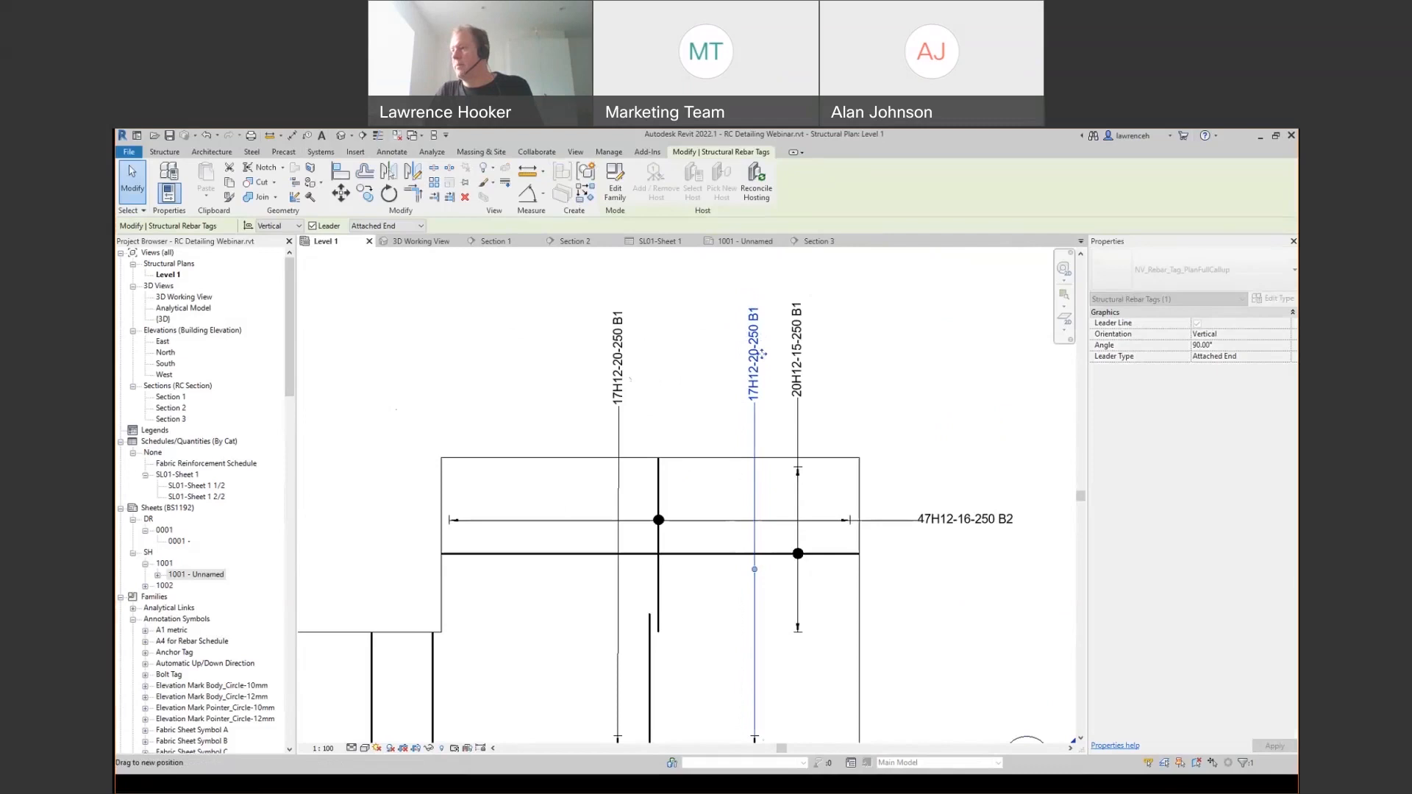
pyautogui.click(626, 359)
pyautogui.moveTo(625, 357); pyautogui.dragTo(626, 358)
pyautogui.click(665, 401)
pyautogui.scroll(-2, 665, 401)
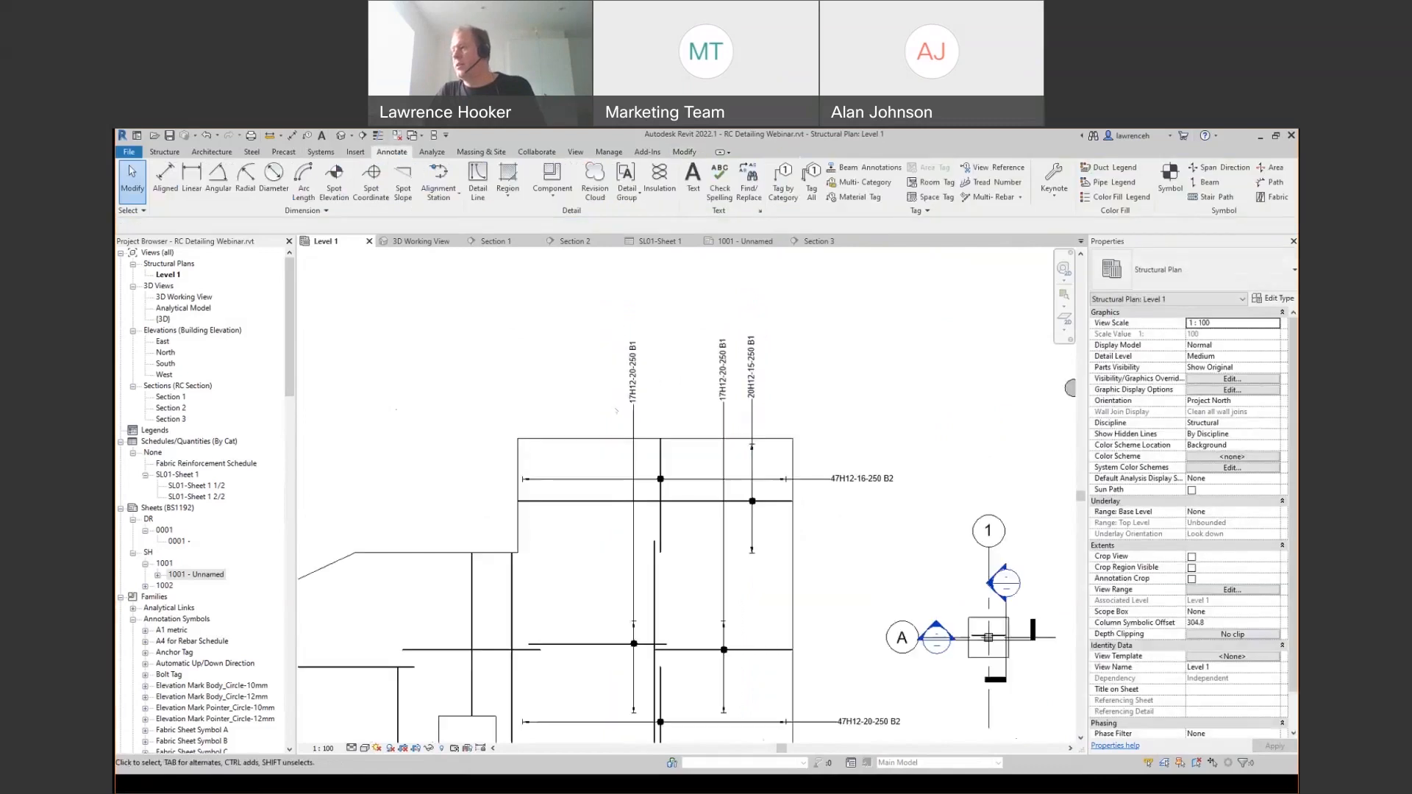
pyautogui.scroll(-1, 765, 411)
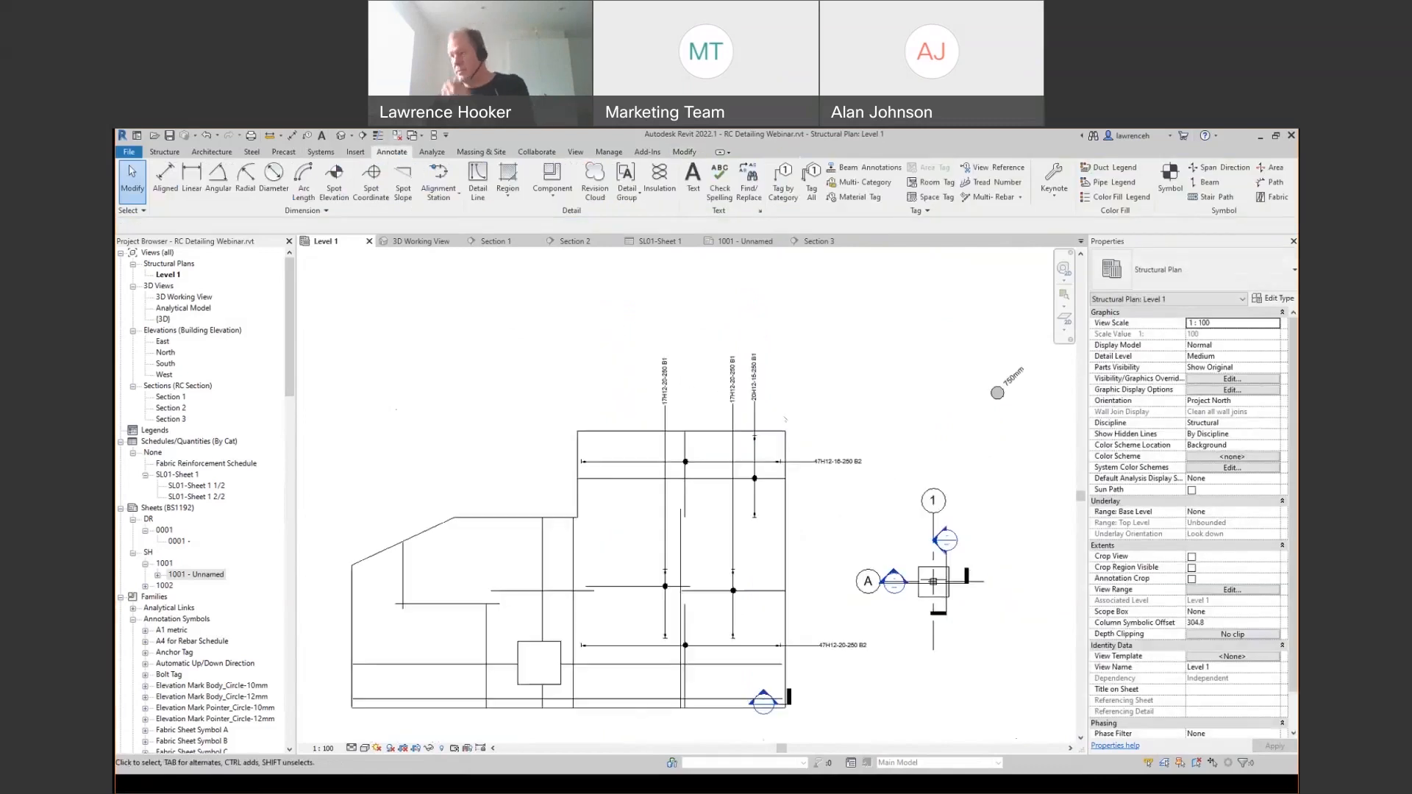
pyautogui.scroll(-2, 786, 420)
pyautogui.moveTo(840, 547); pyautogui.dragTo(818, 542, button='middle')
pyautogui.scroll(4, 818, 541)
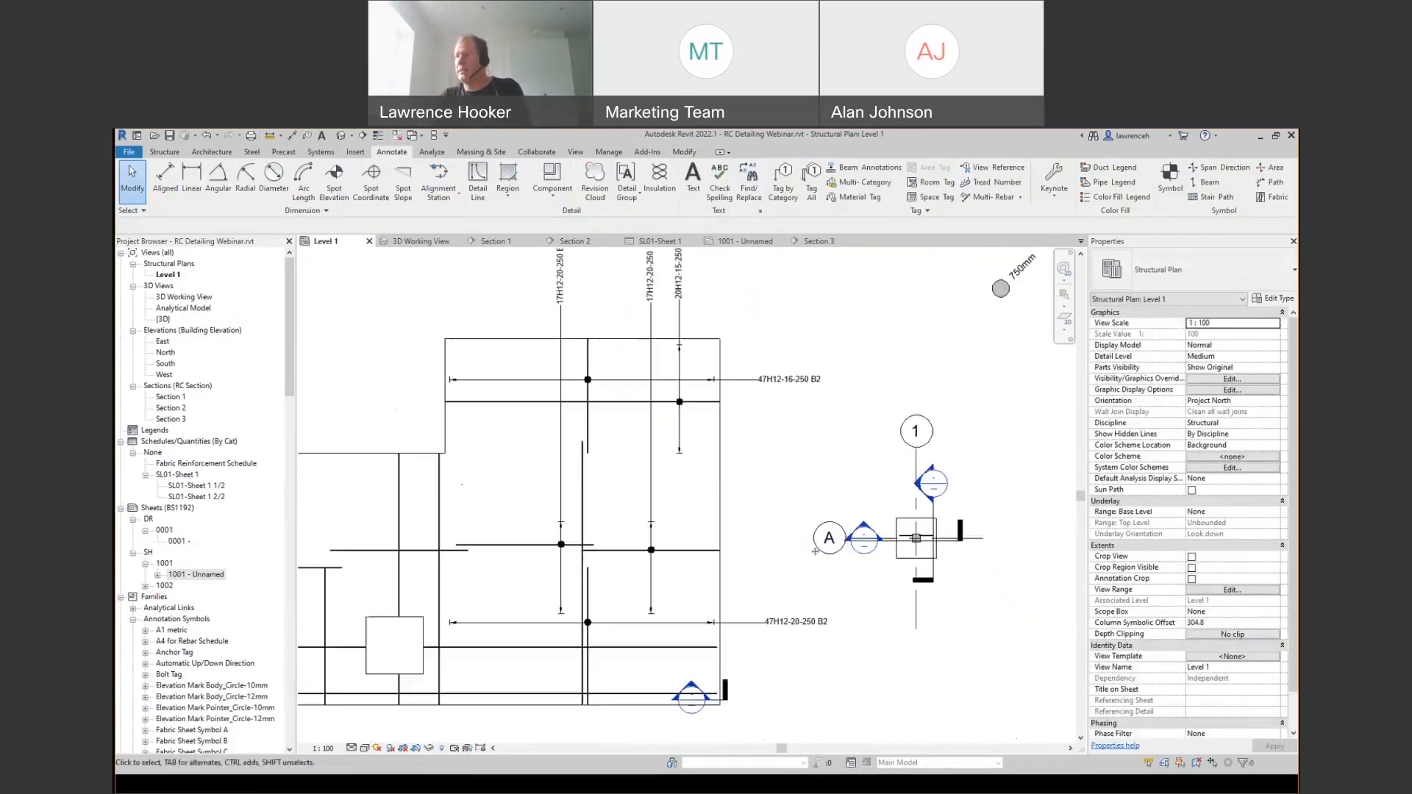
pyautogui.scroll(-2, 836, 543)
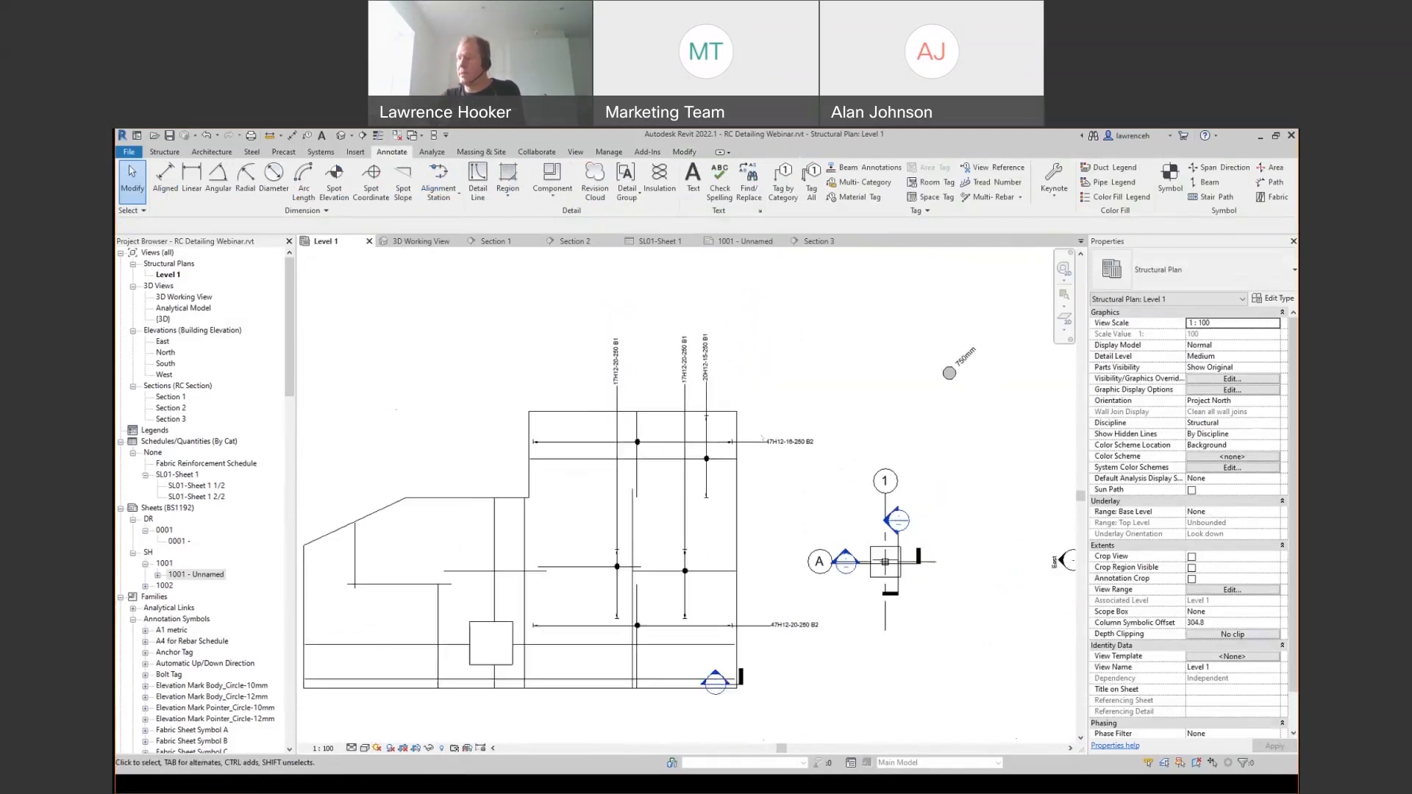
pyautogui.scroll(1, 799, 506)
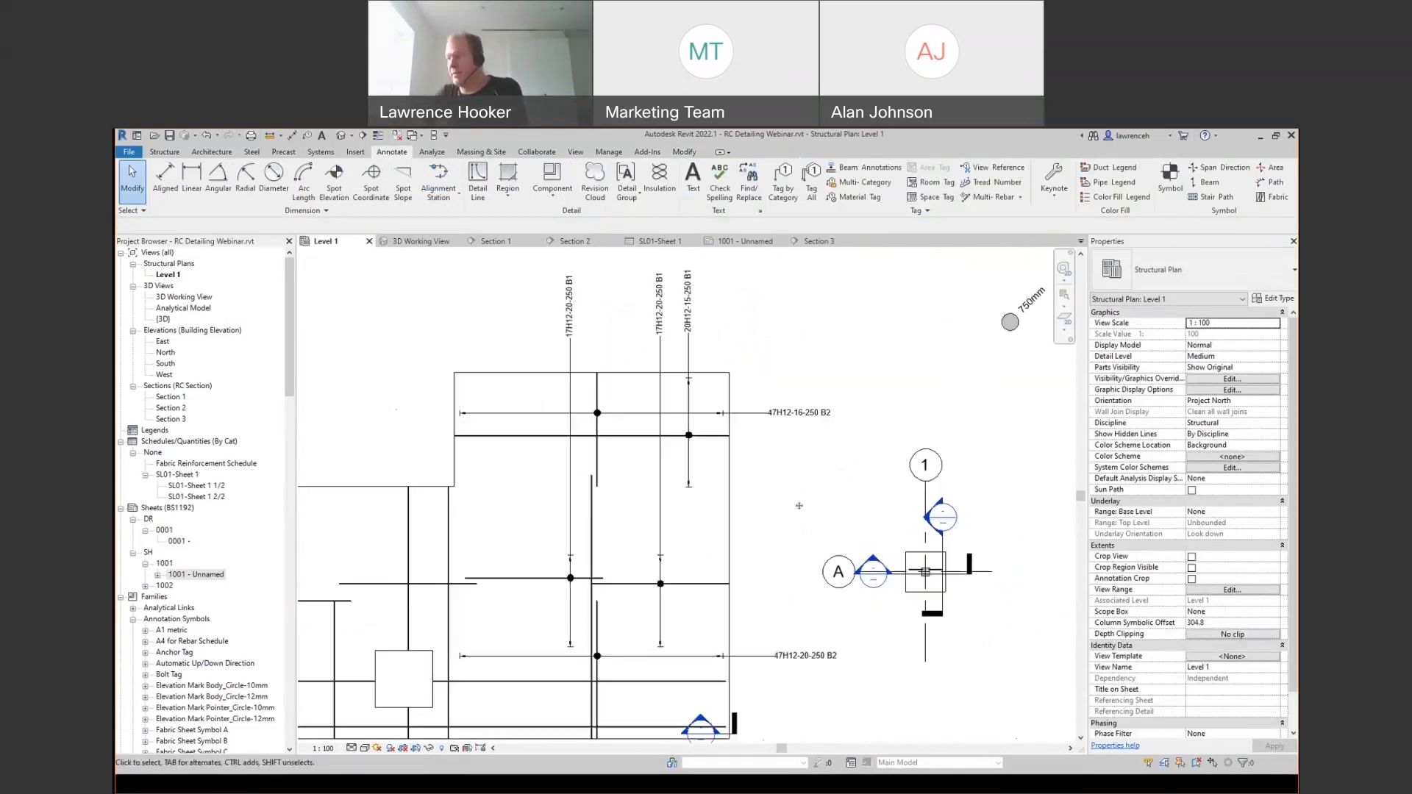
pyautogui.scroll(-1, 799, 506)
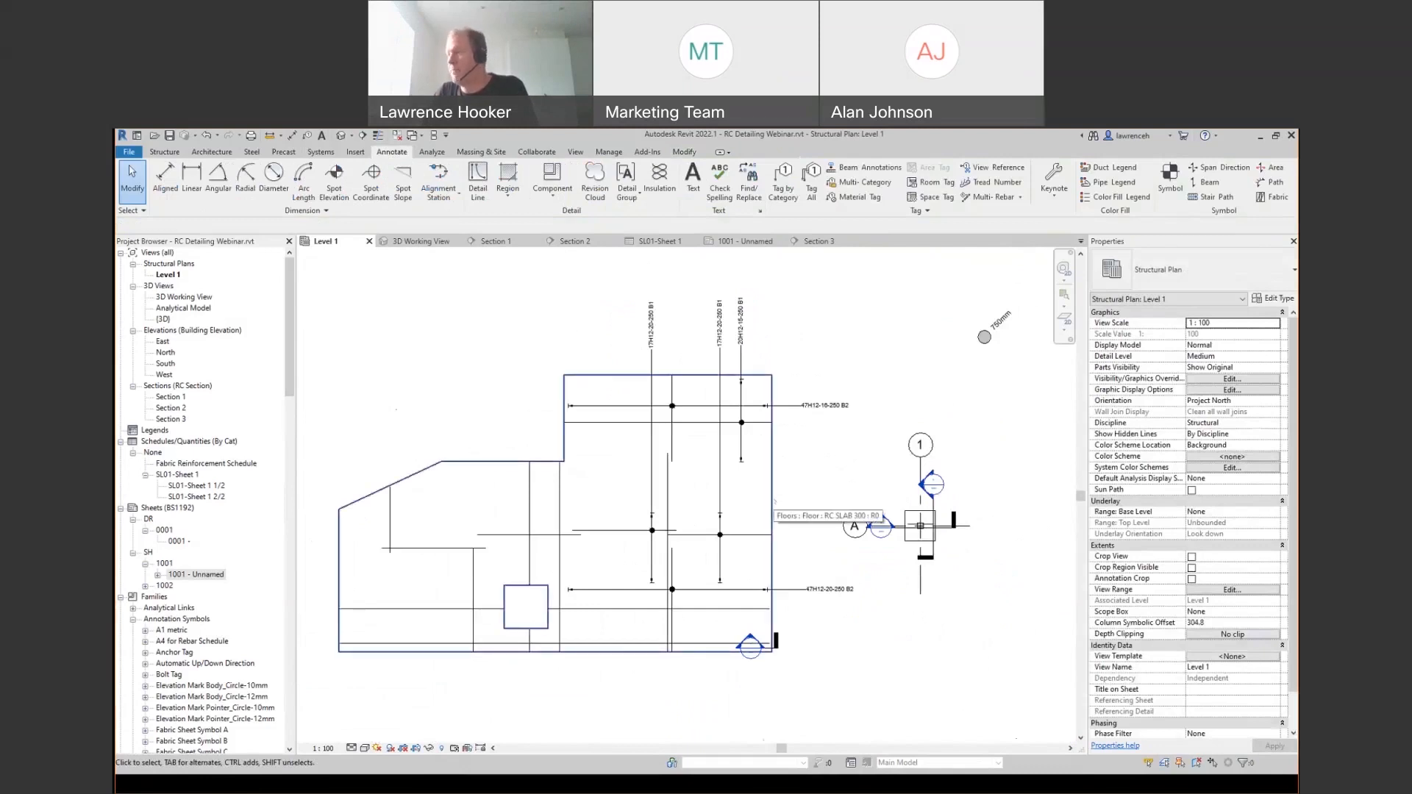
# - Set the Mark of the Level 1 RC slab floor to SLAB
pyautogui.click(819, 528)
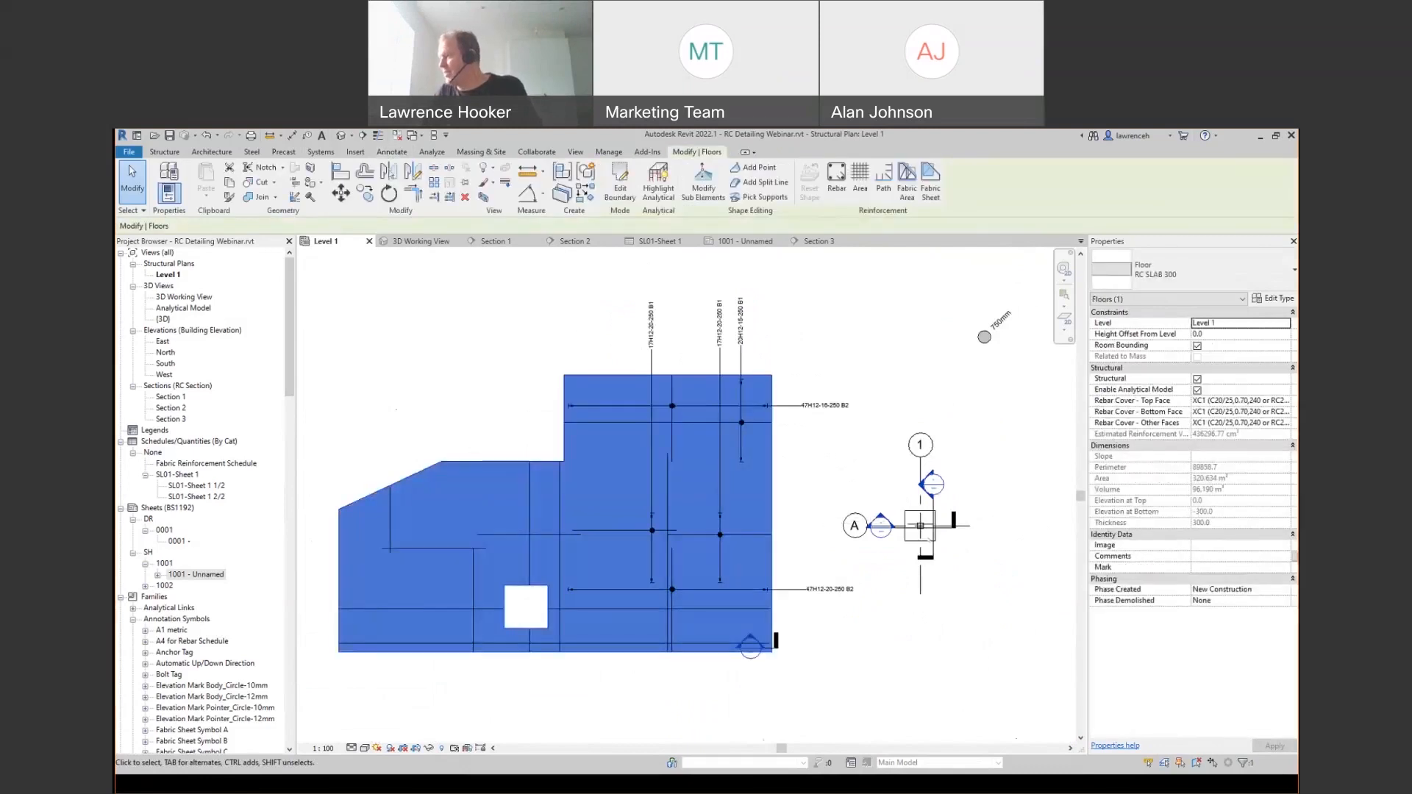
pyautogui.click(1205, 561)
pyautogui.write('SLAB')
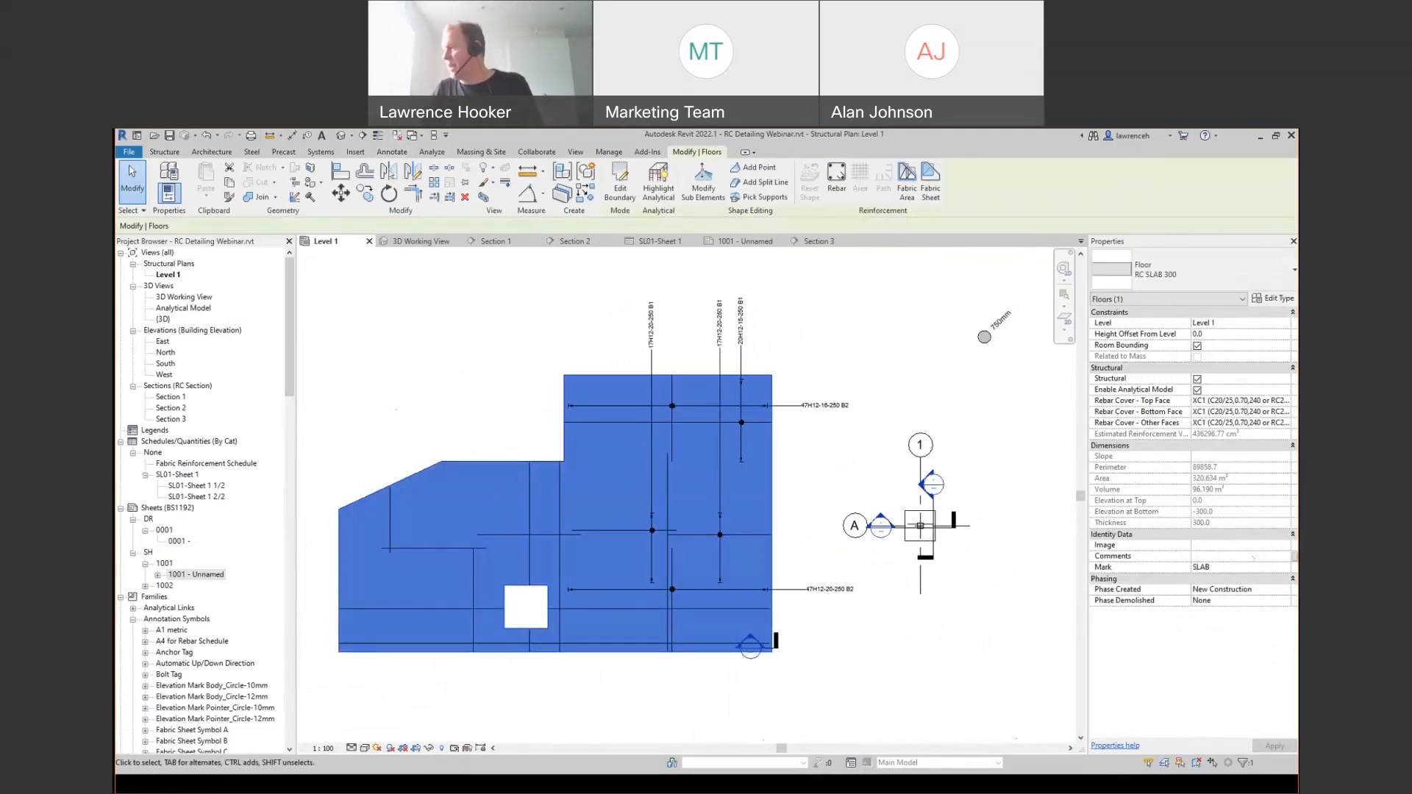
pyautogui.press('Return')
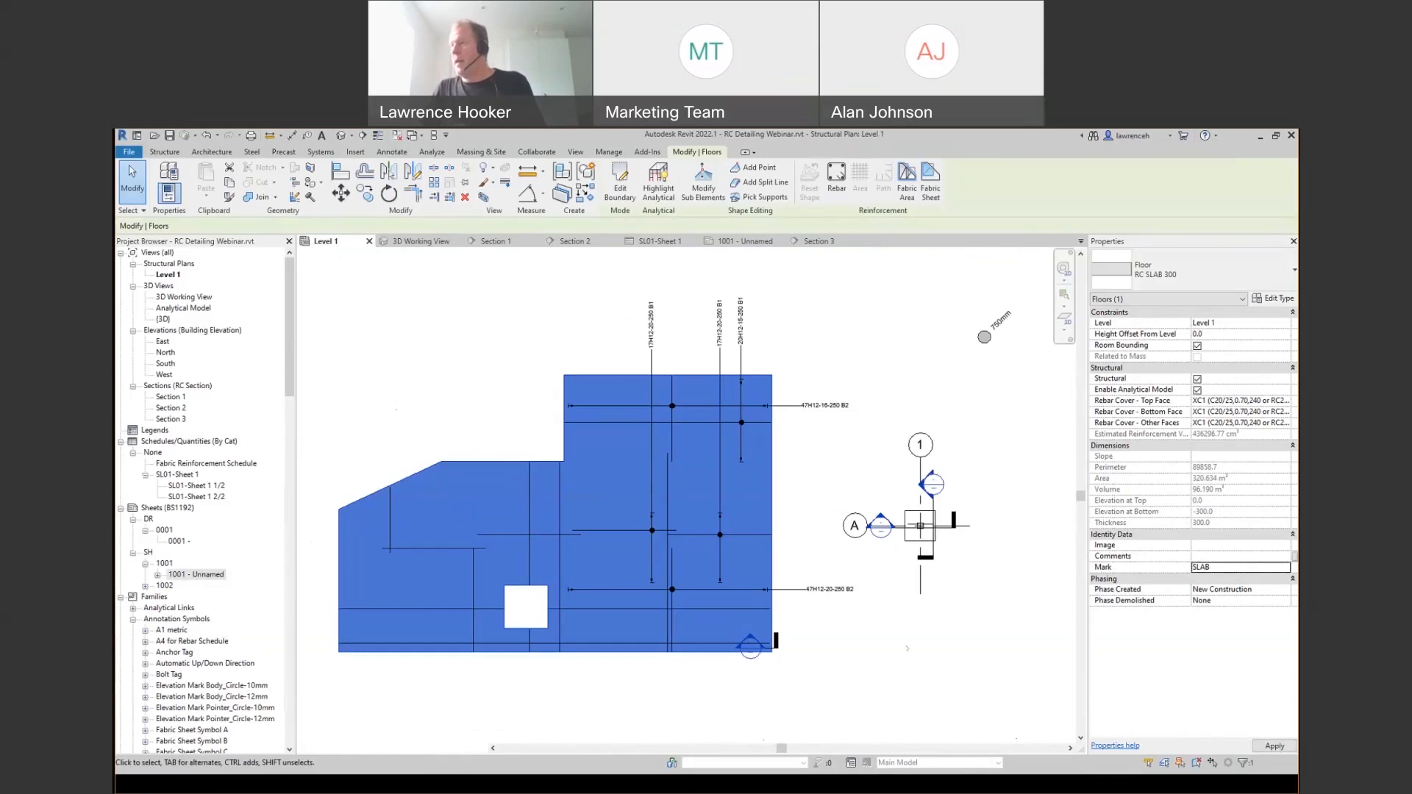
pyautogui.click(906, 648)
# - Check the partitions and rebar number ranges in the Reinforcement Numbers settings, leaving them unmodified
pyautogui.moveTo(426, 275); pyautogui.dragTo(431, 289, button='middle')
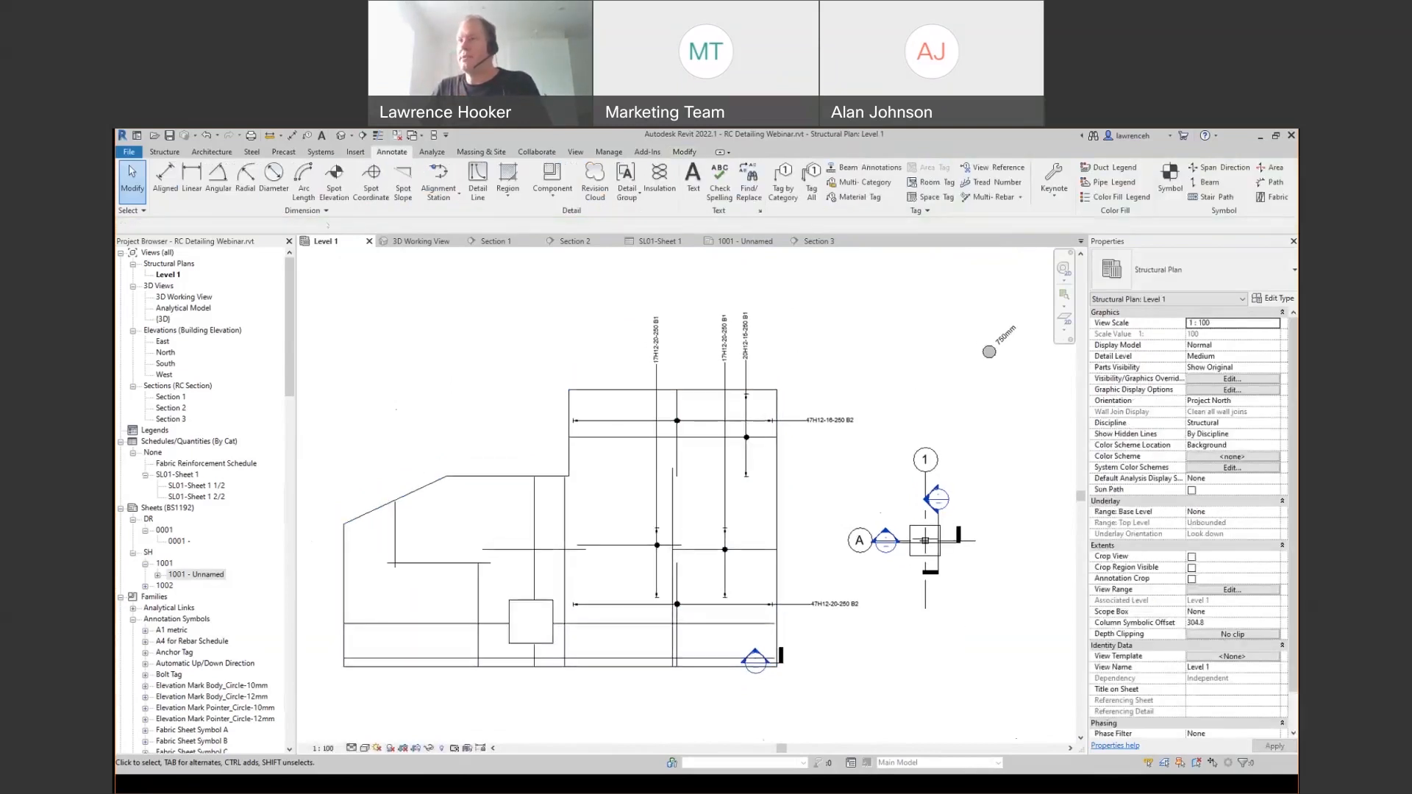
pyautogui.click(164, 152)
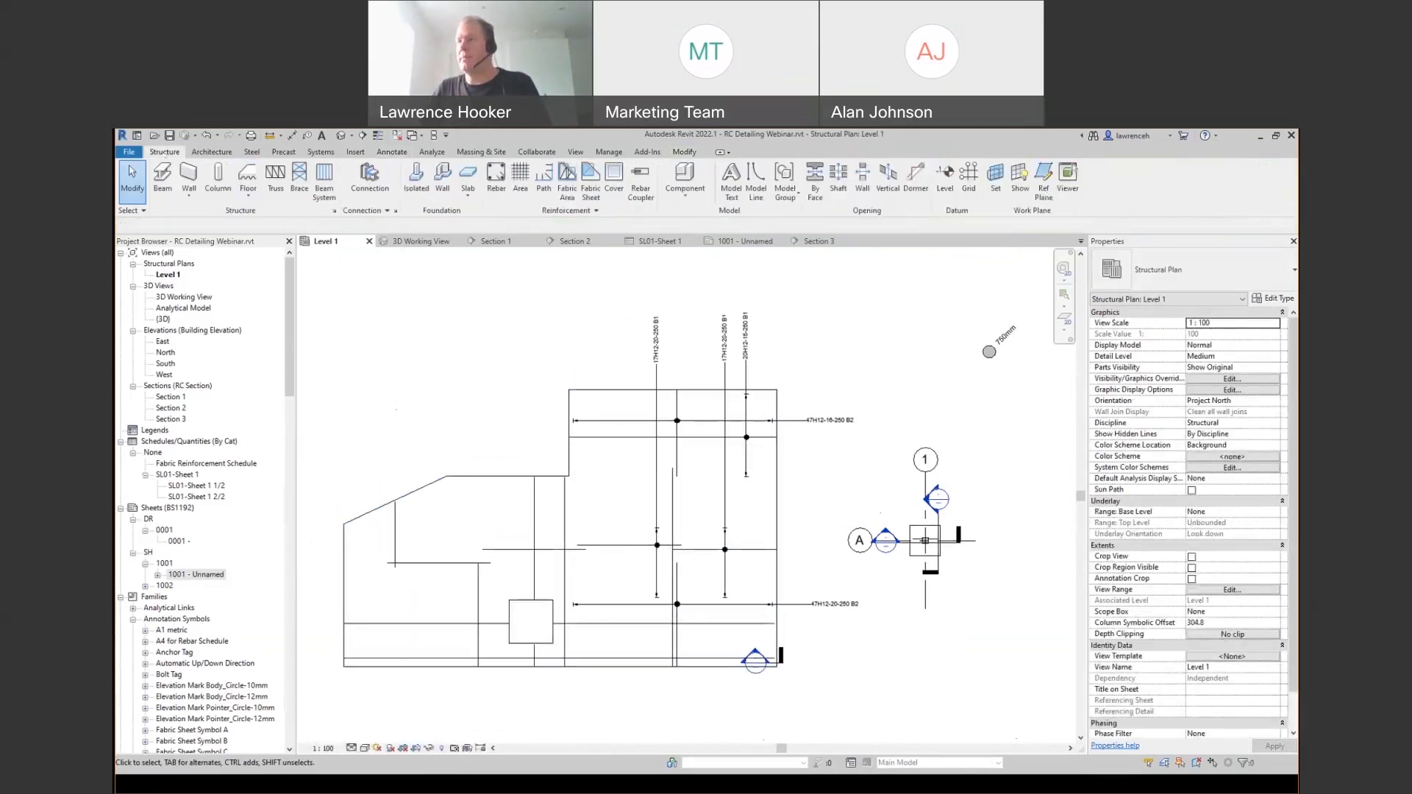
pyautogui.click(570, 210)
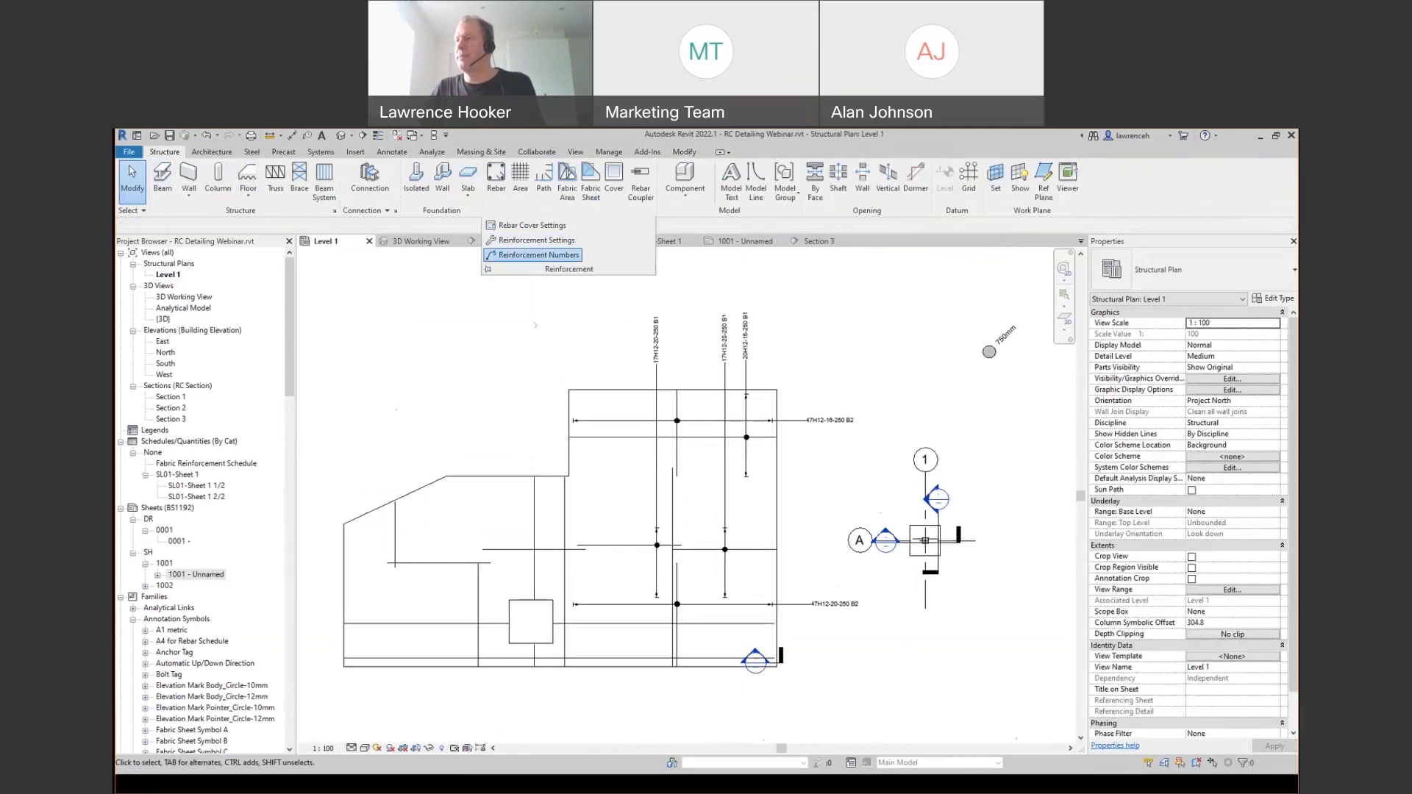
pyautogui.click(539, 255)
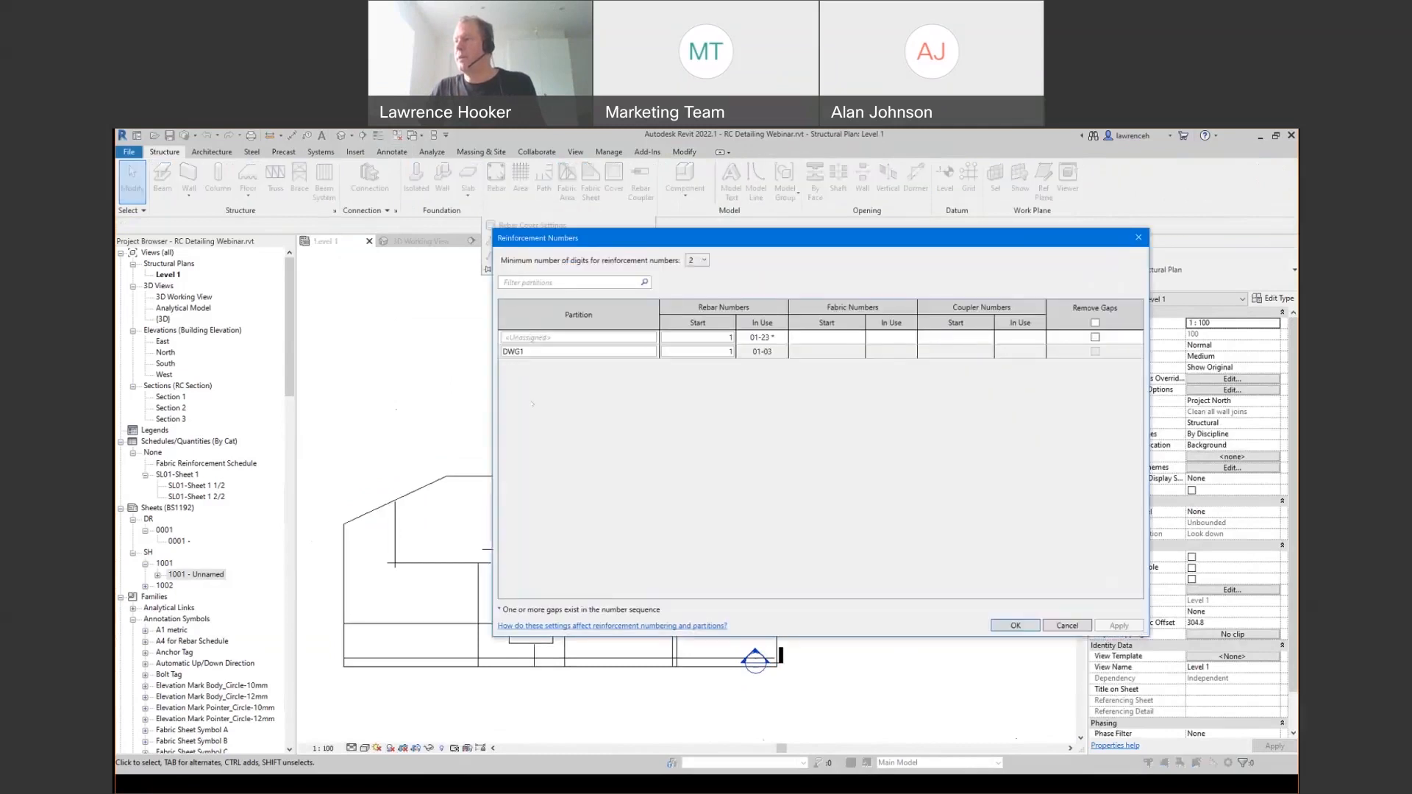
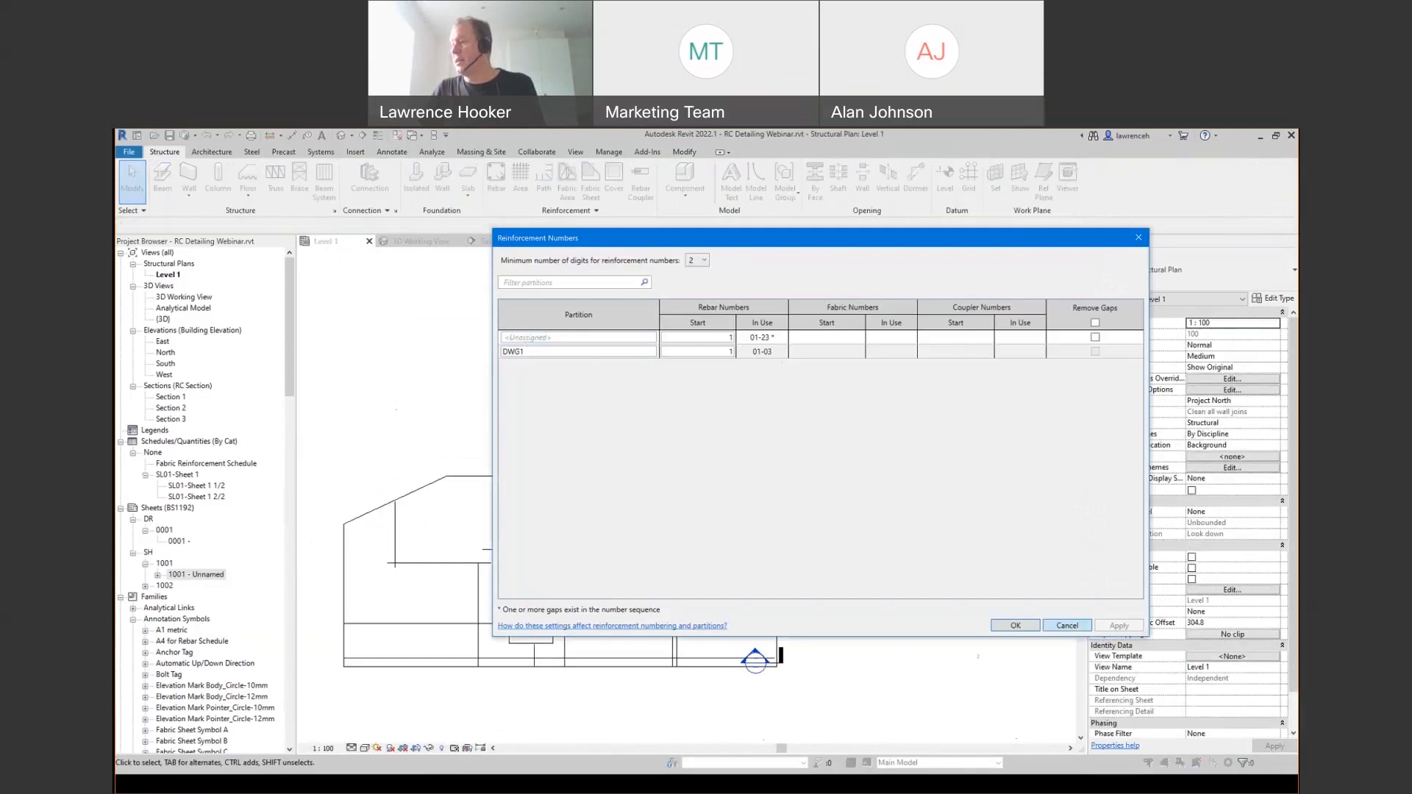
pyautogui.click(1067, 626)
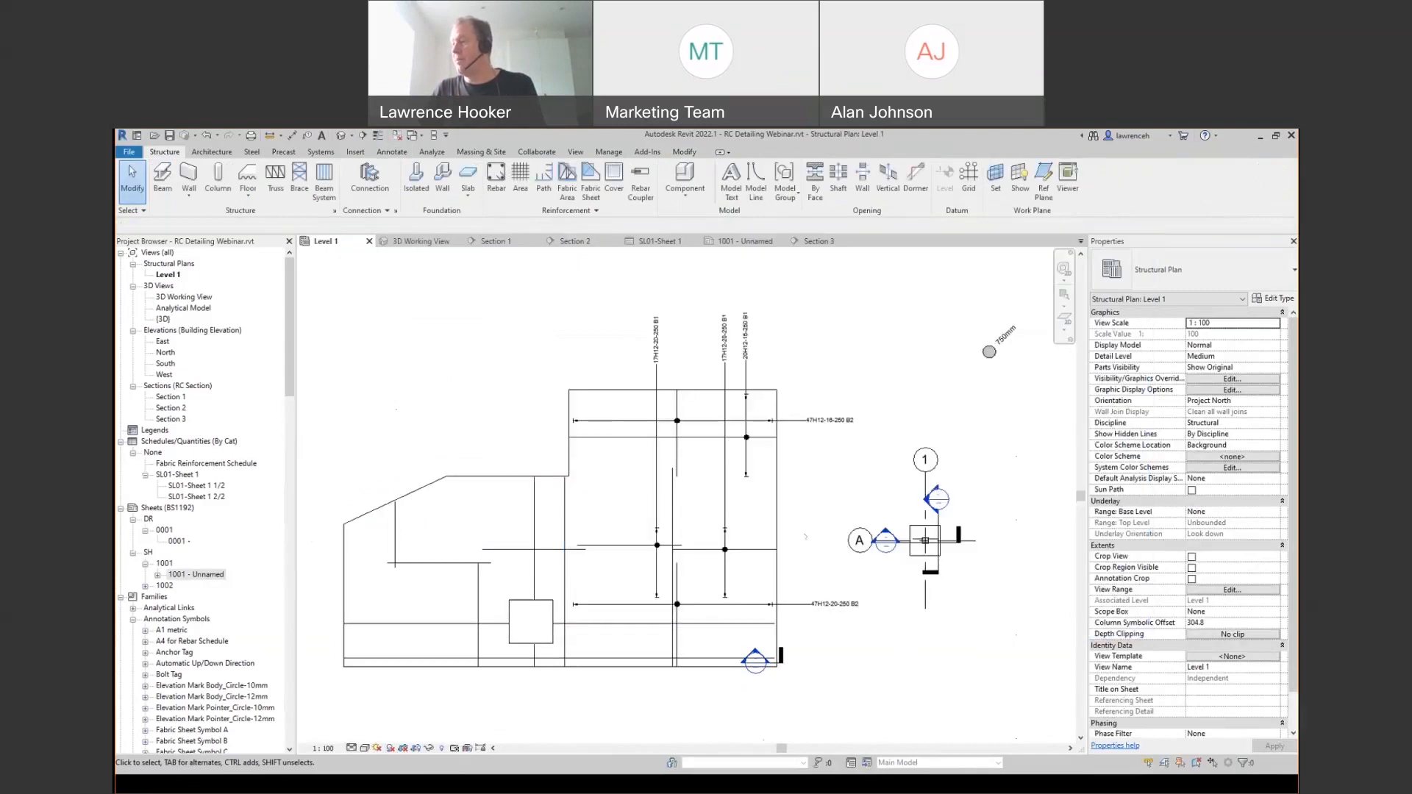
# - Select all rebar hosted by the Level 1 slab and set its Partition to DWG2
pyautogui.rightClick(806, 537)
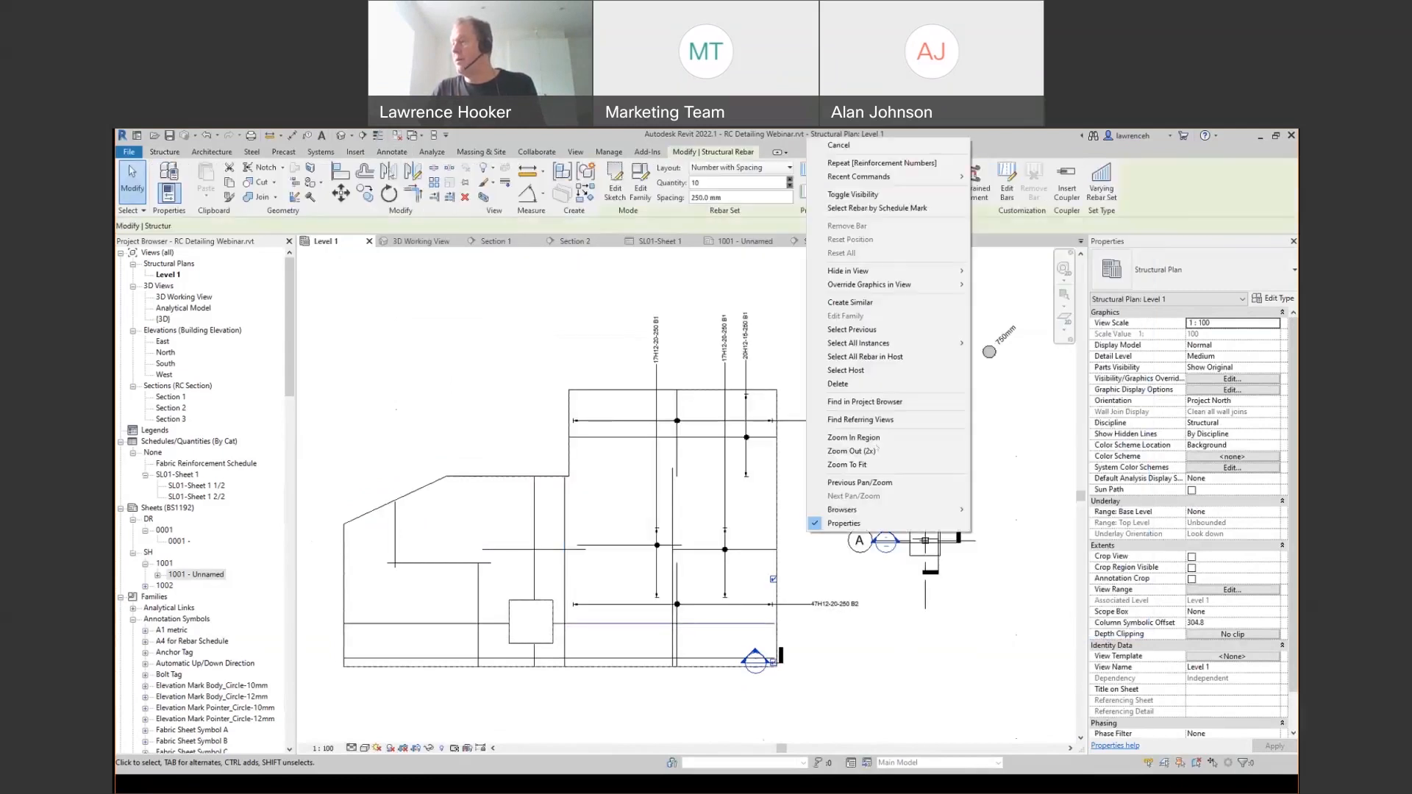
pyautogui.click(942, 356)
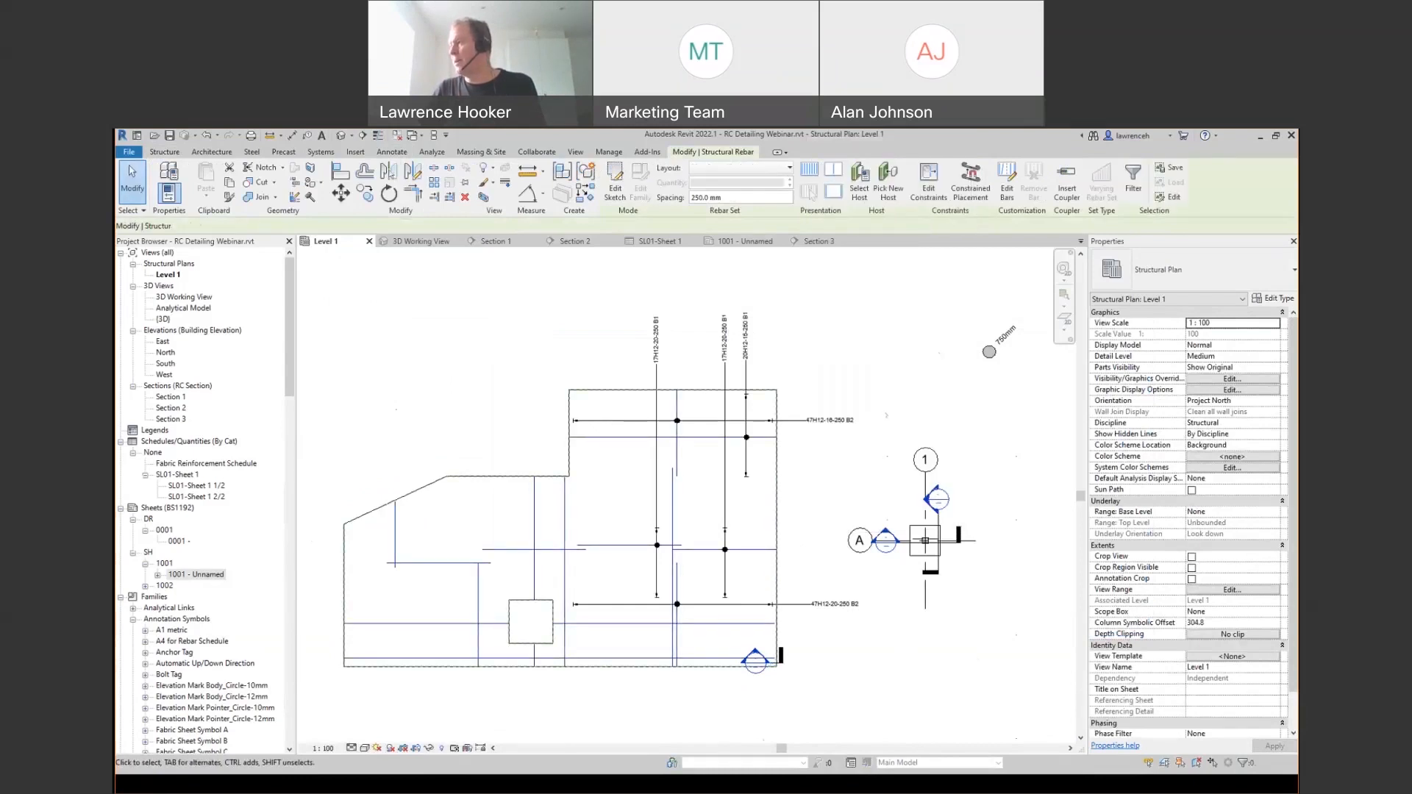
pyautogui.click(1233, 323)
pyautogui.write('DWG')
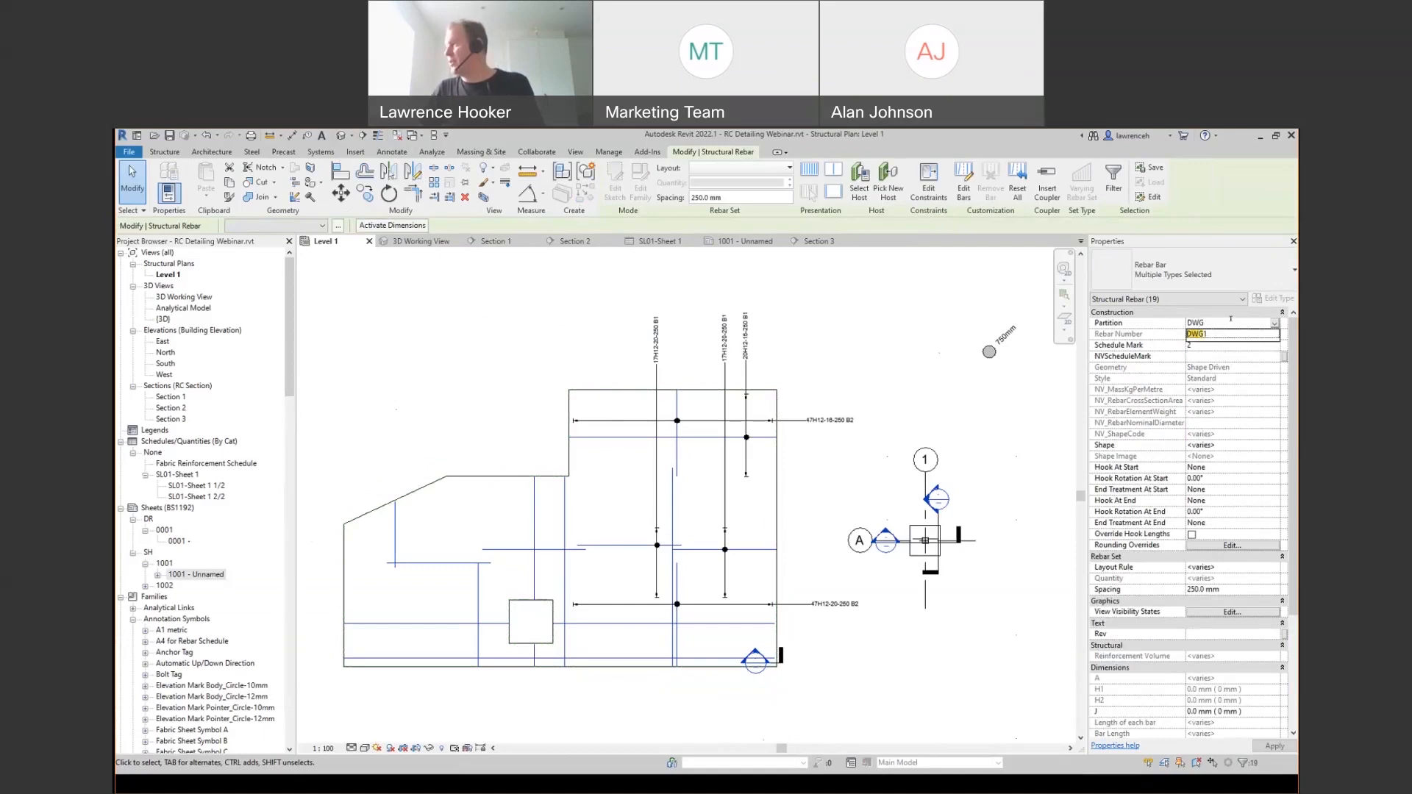
pyautogui.write('2')
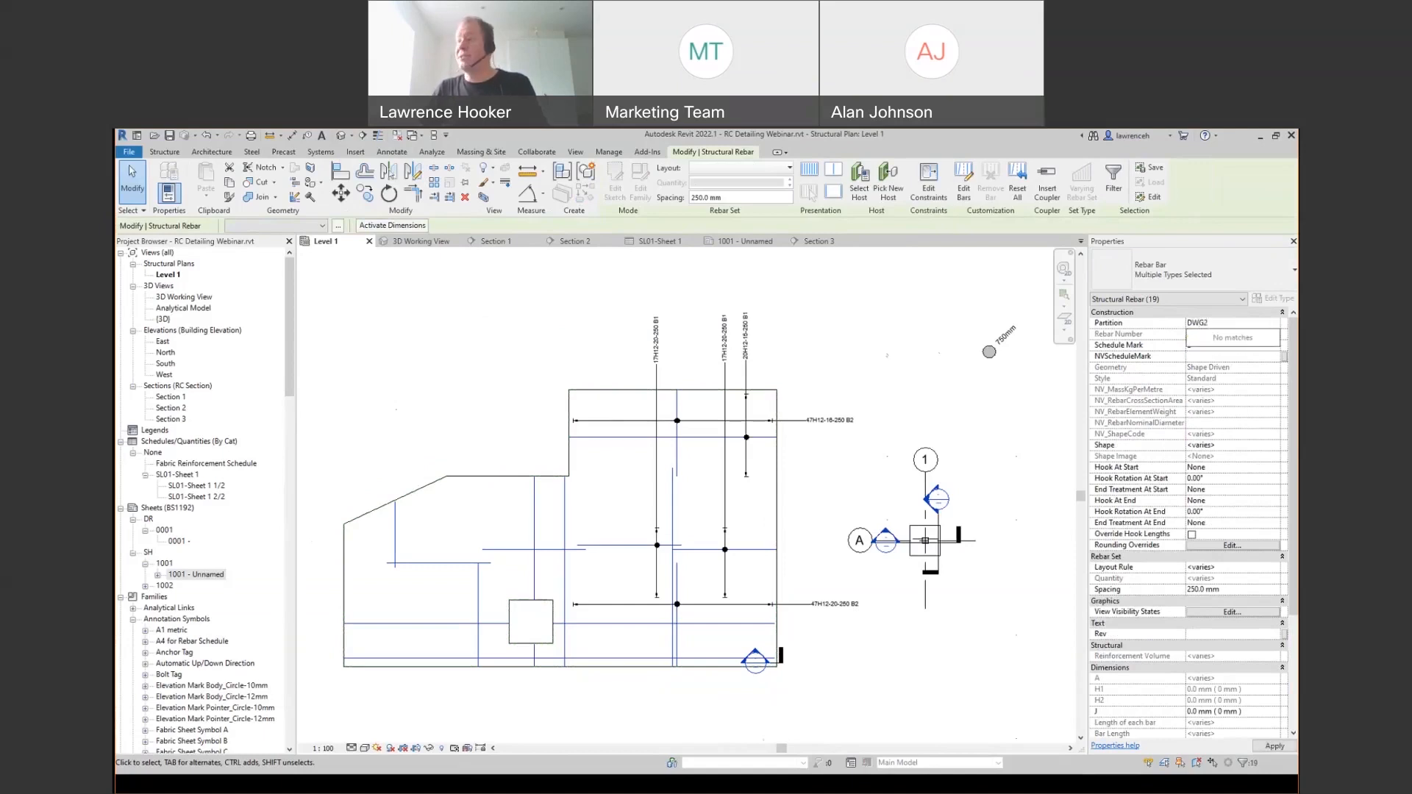
pyautogui.click(847, 360)
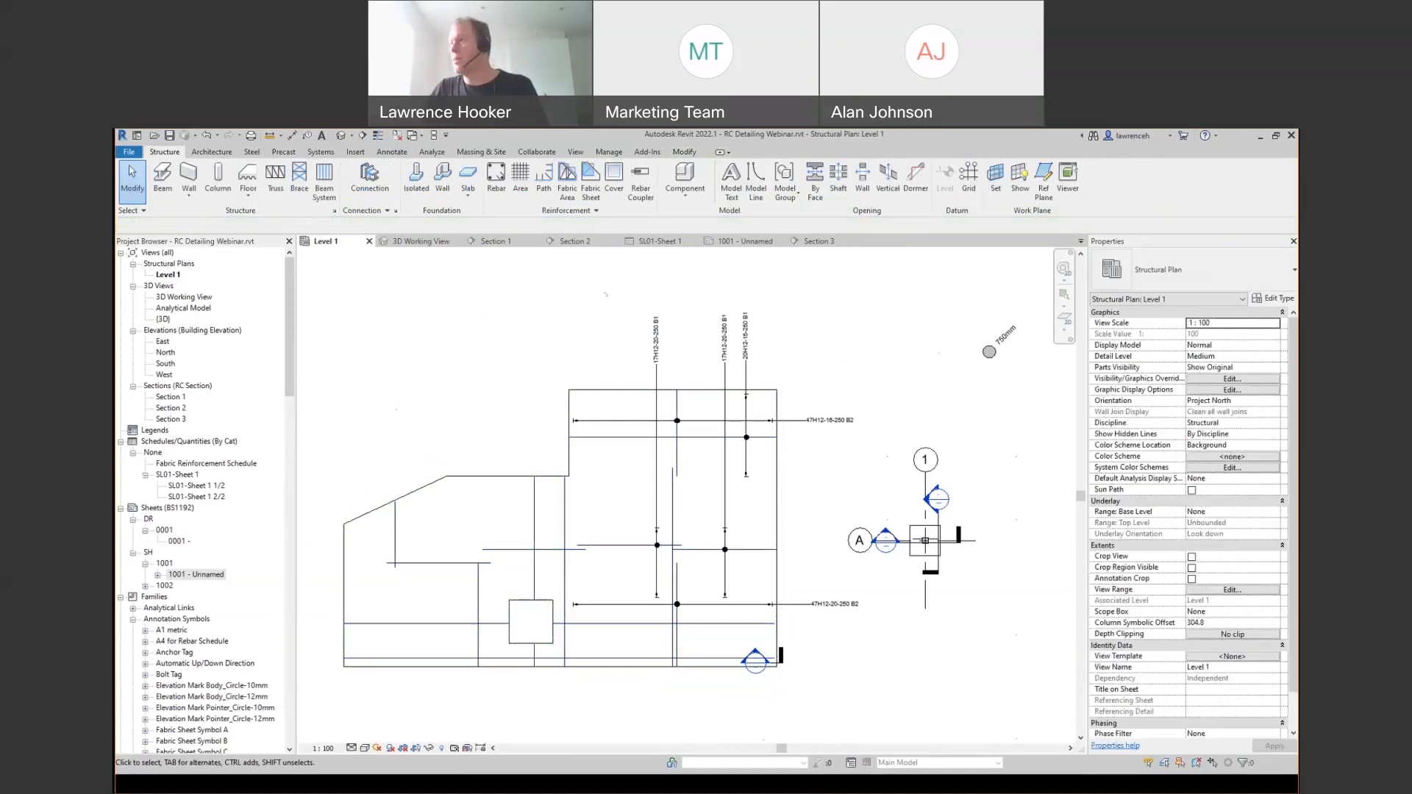
# - Remove the gaps from the rebar number sequence of partition DWG2 in the Reinforcement Numbers settings and apply the renumbering
pyautogui.click(596, 211)
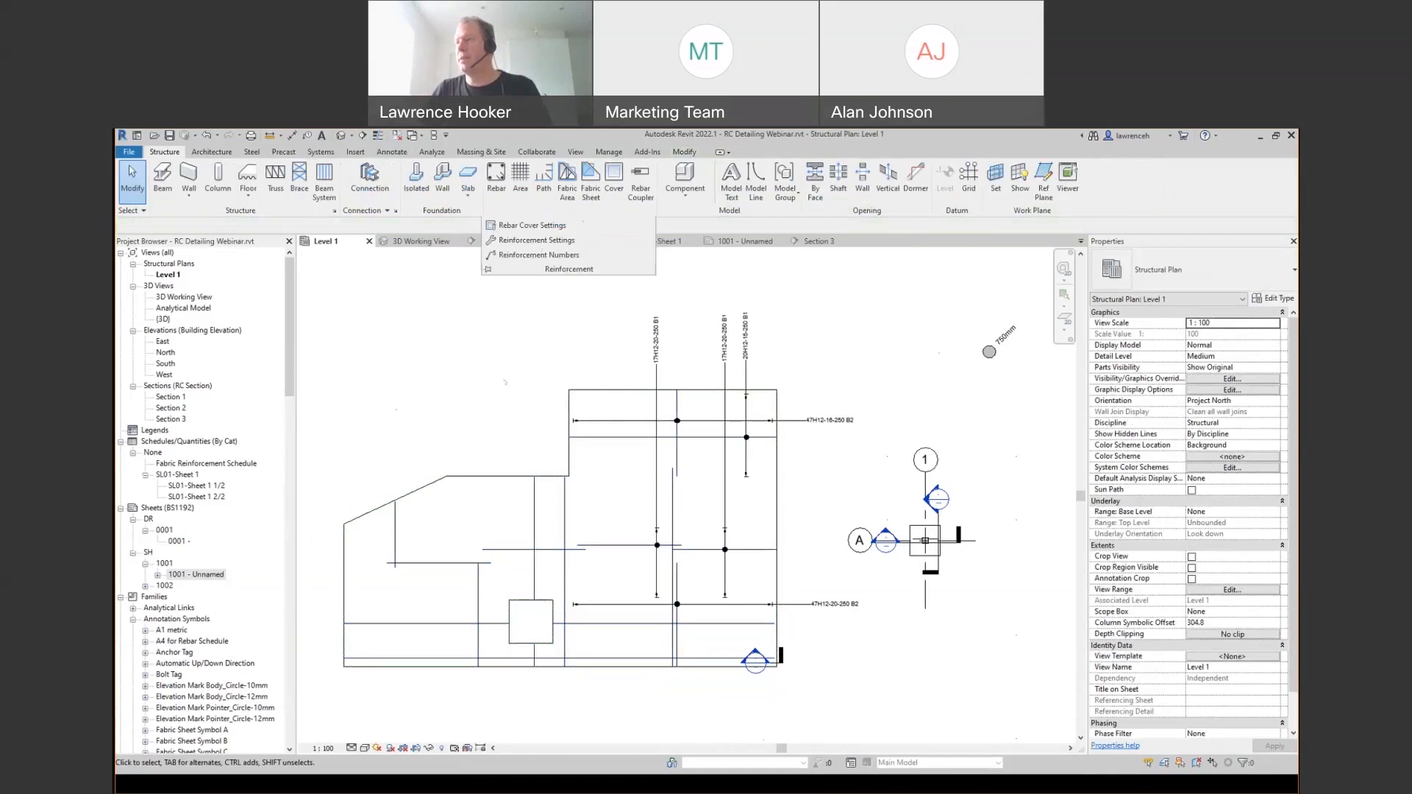
pyautogui.click(539, 254)
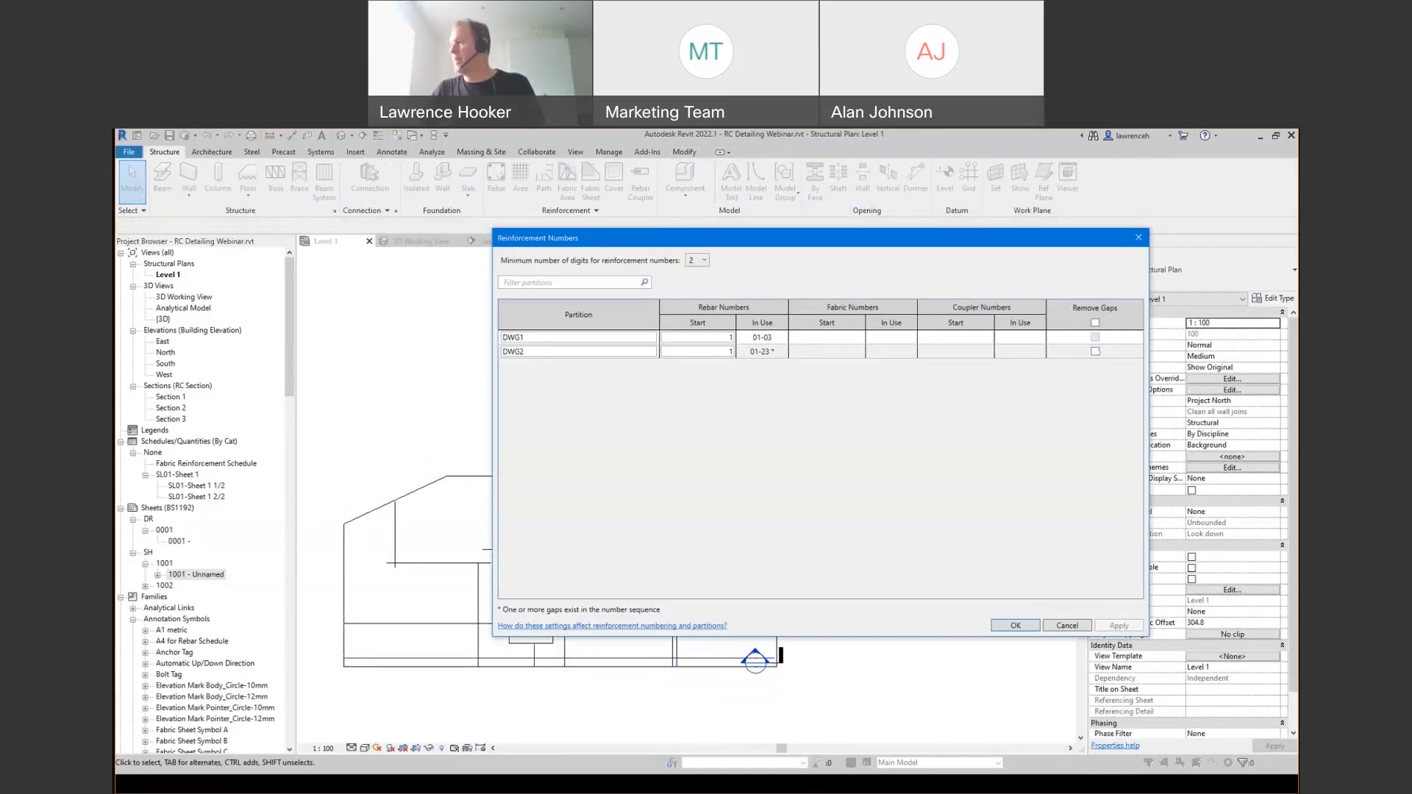
pyautogui.click(1095, 322)
pyautogui.click(1119, 626)
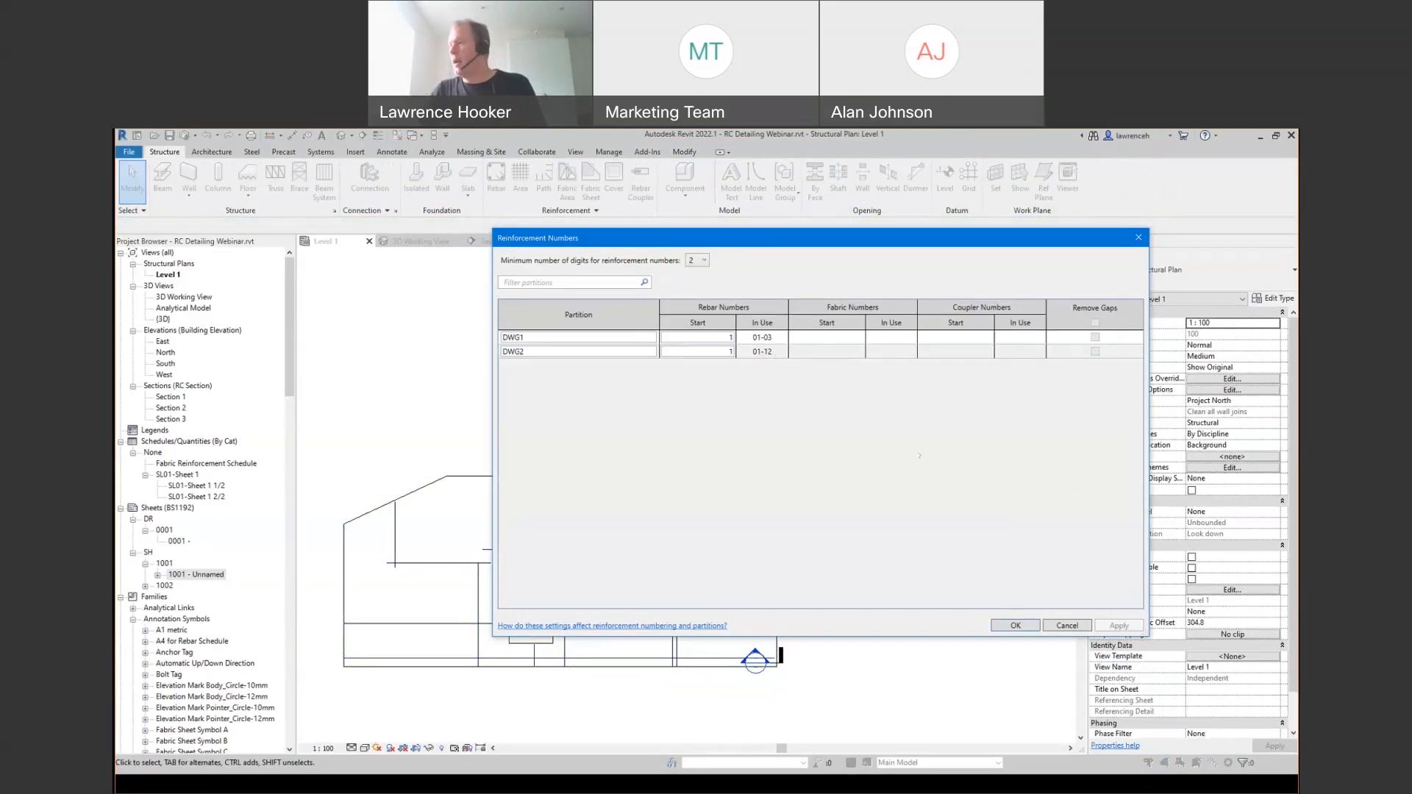
# - Try a rebar start number of 200 for partition DWG2 and apply it
pyautogui.click(776, 409)
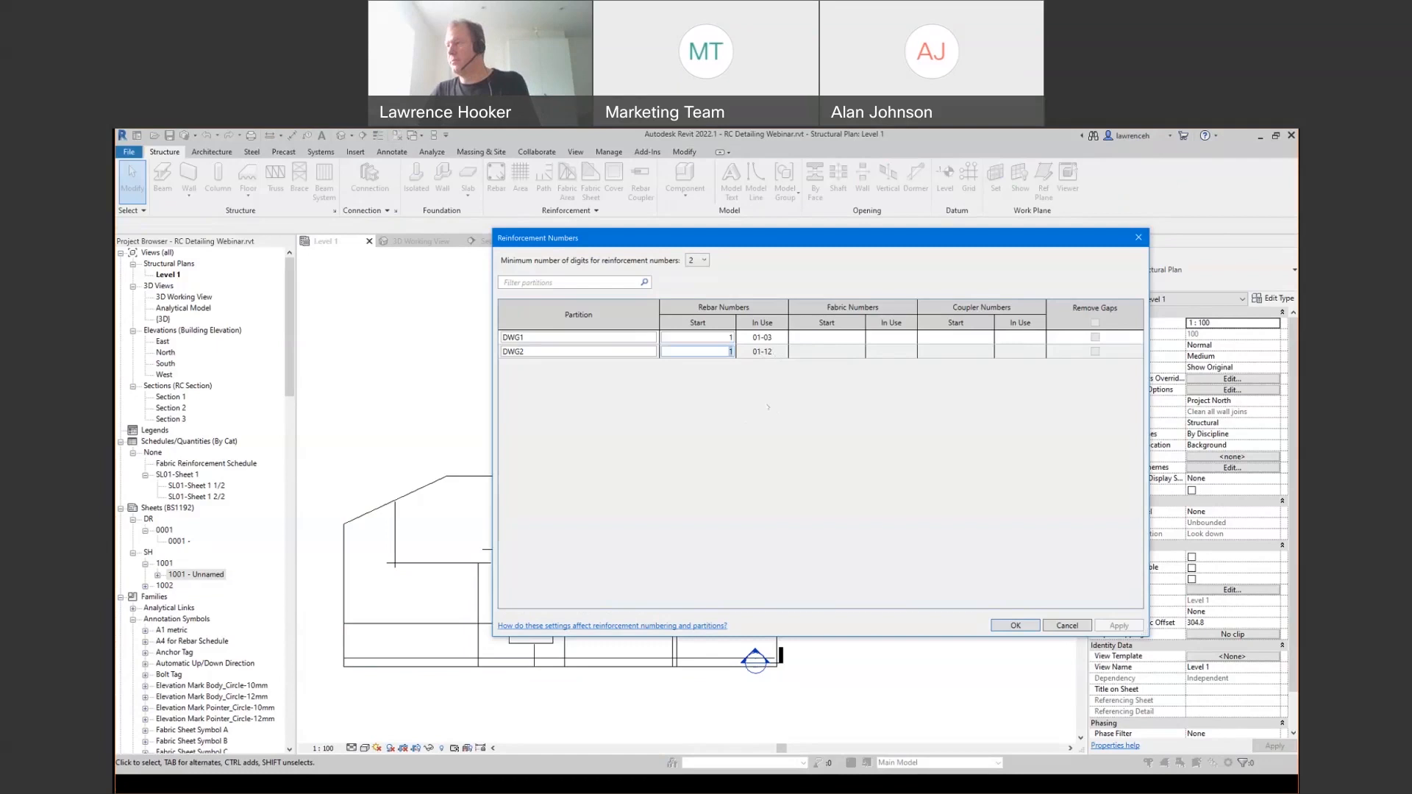
pyautogui.write('200')
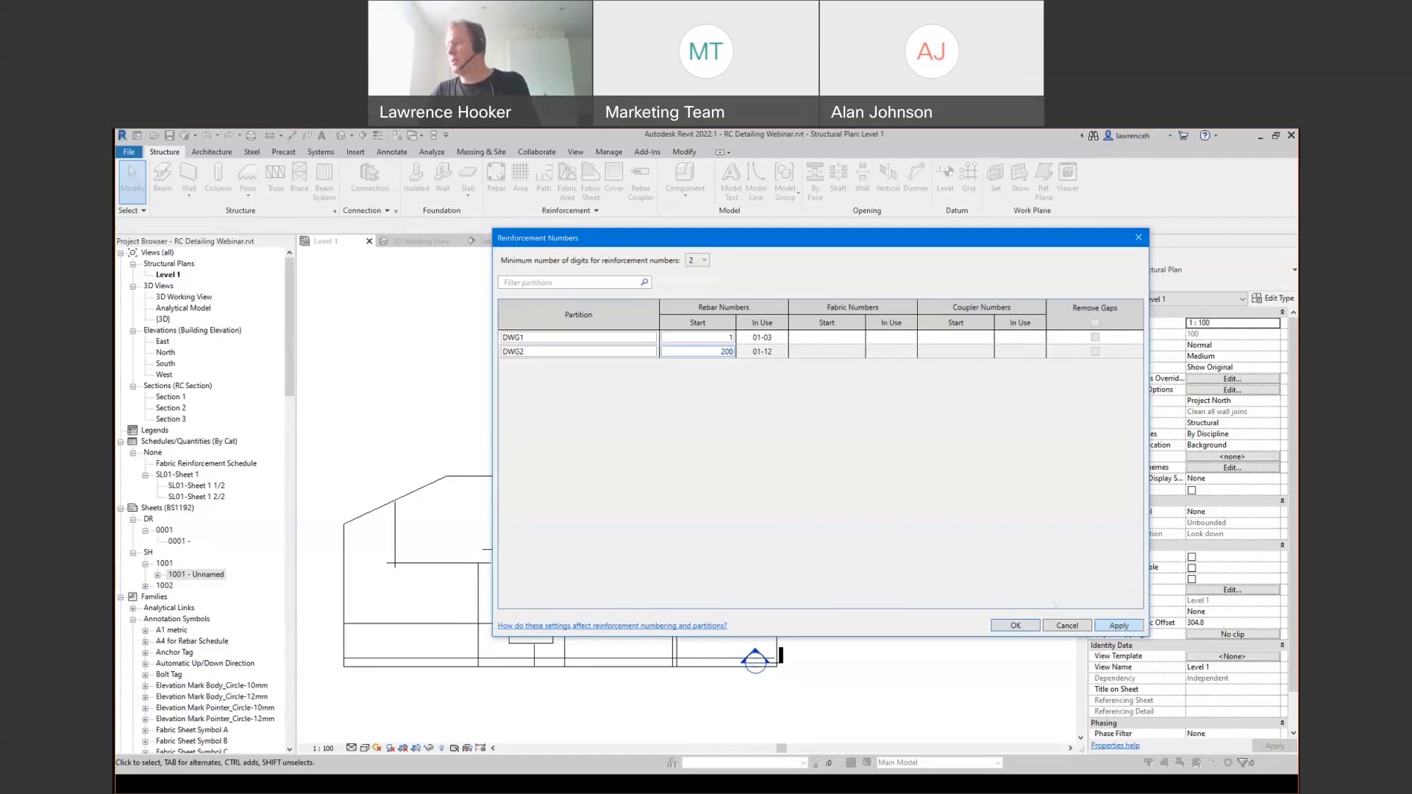
pyautogui.click(1123, 627)
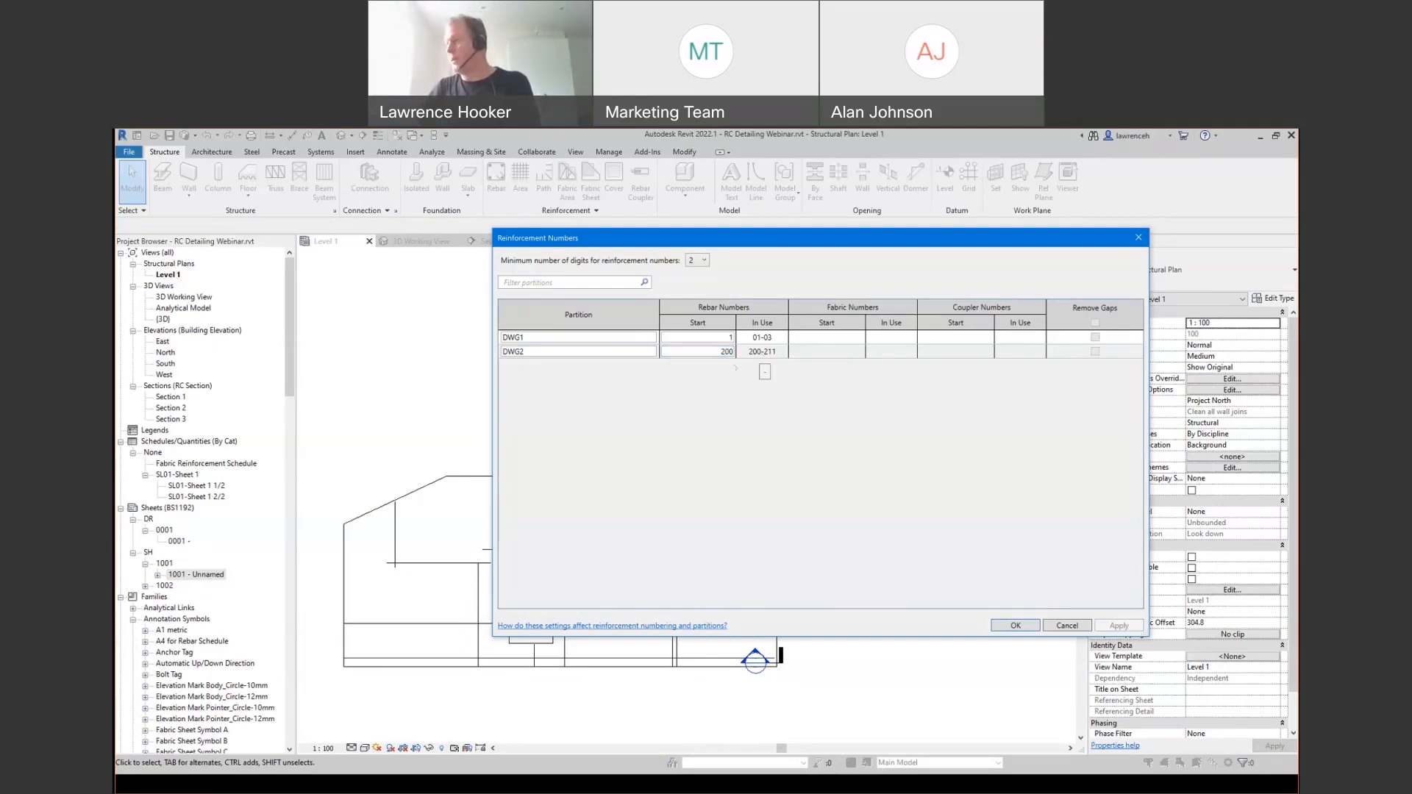
# - Set the rebar start number of partition DWG2 back to 1 and accept the reinforcement numbering
pyautogui.write('1')
pyautogui.click(1120, 627)
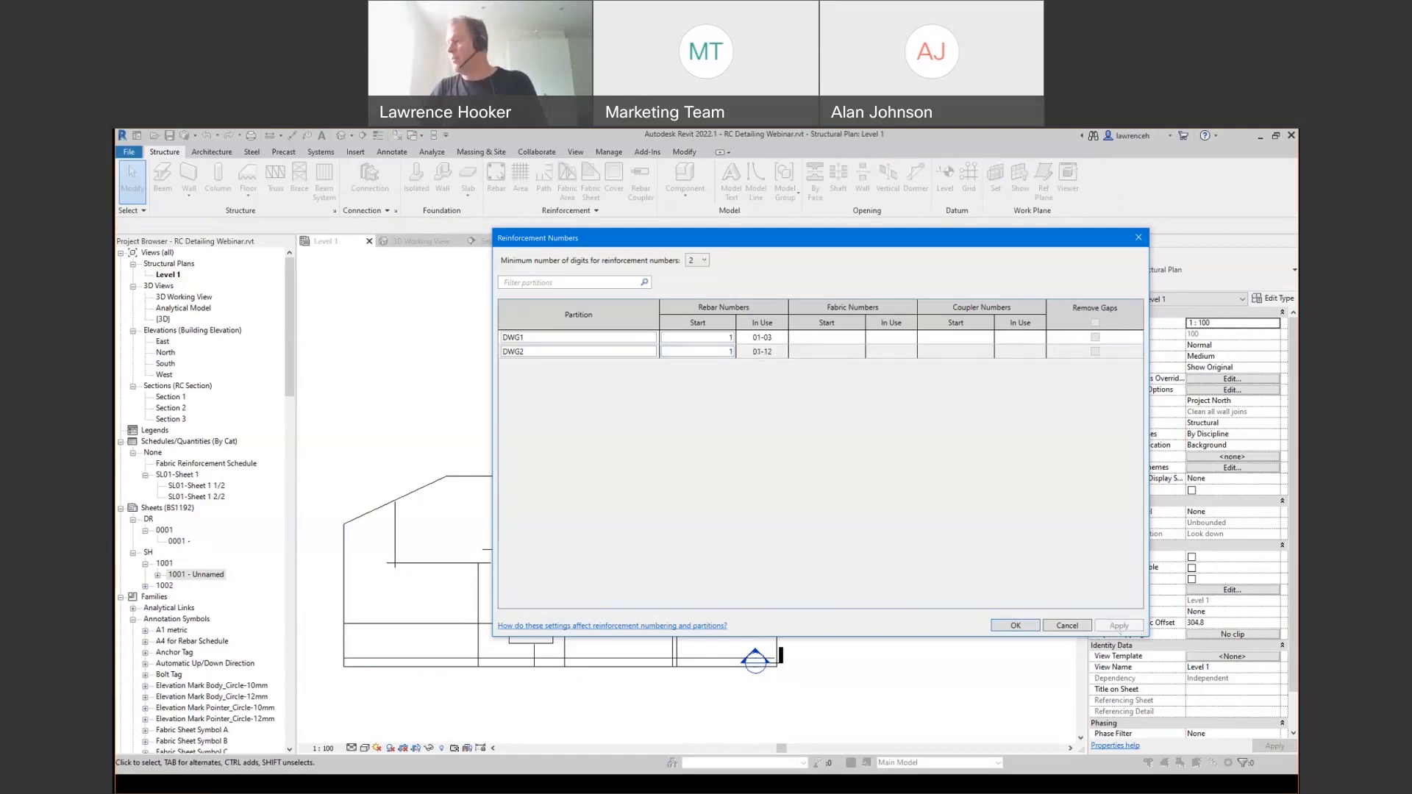
pyautogui.click(1016, 626)
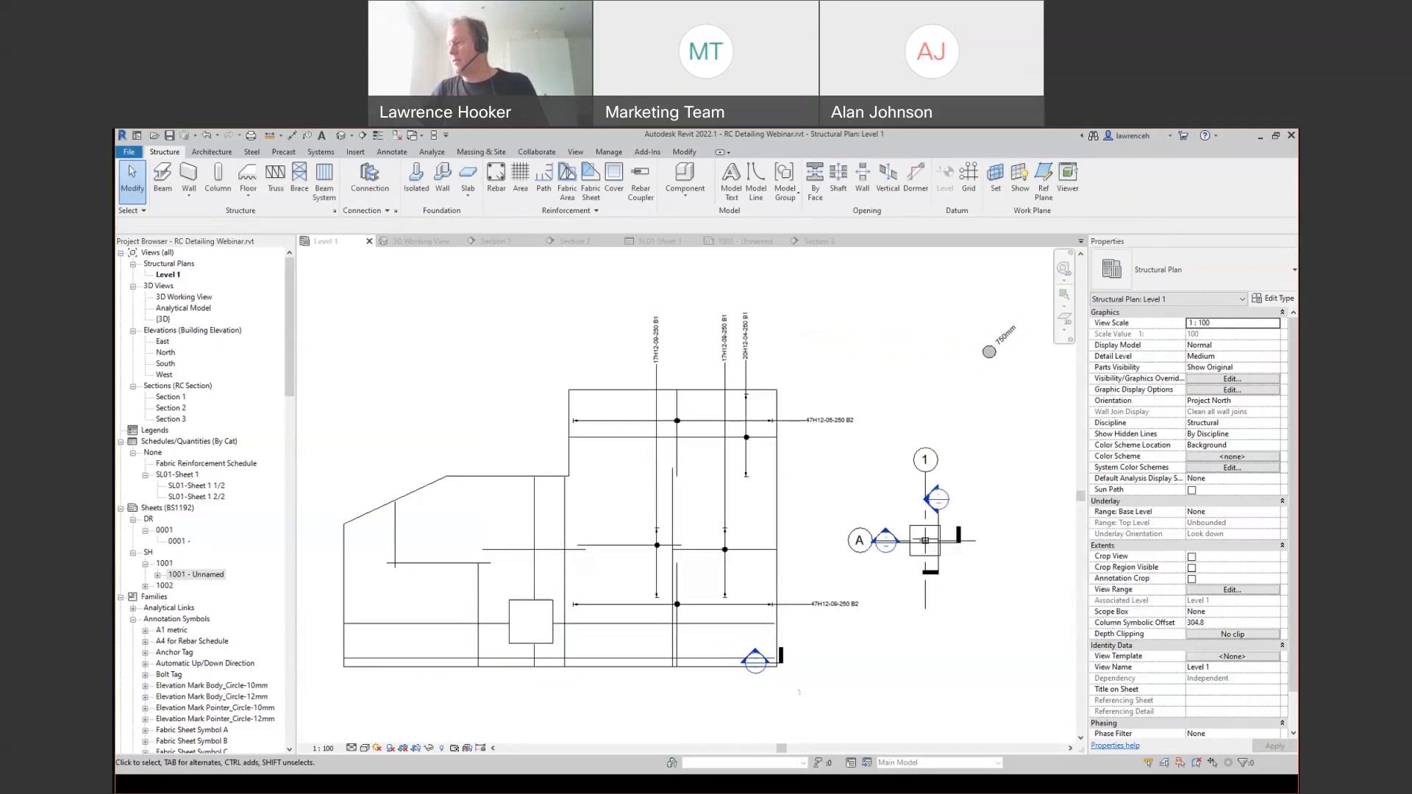
# - Open Section 3 from its marker at the slab's lower edge and check the renumbered bar tags
pyautogui.scroll(2, 799, 692)
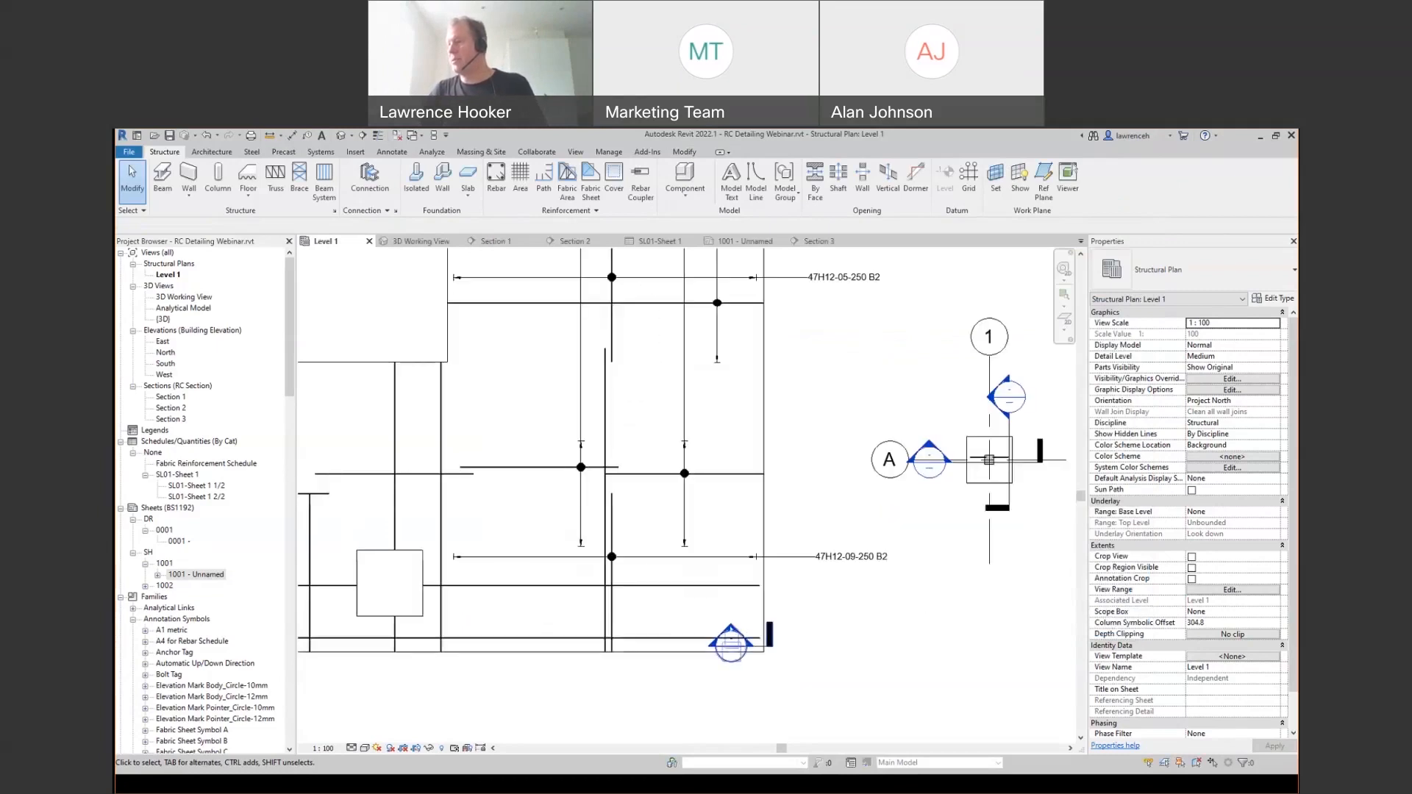
pyautogui.doubleClick(731, 630)
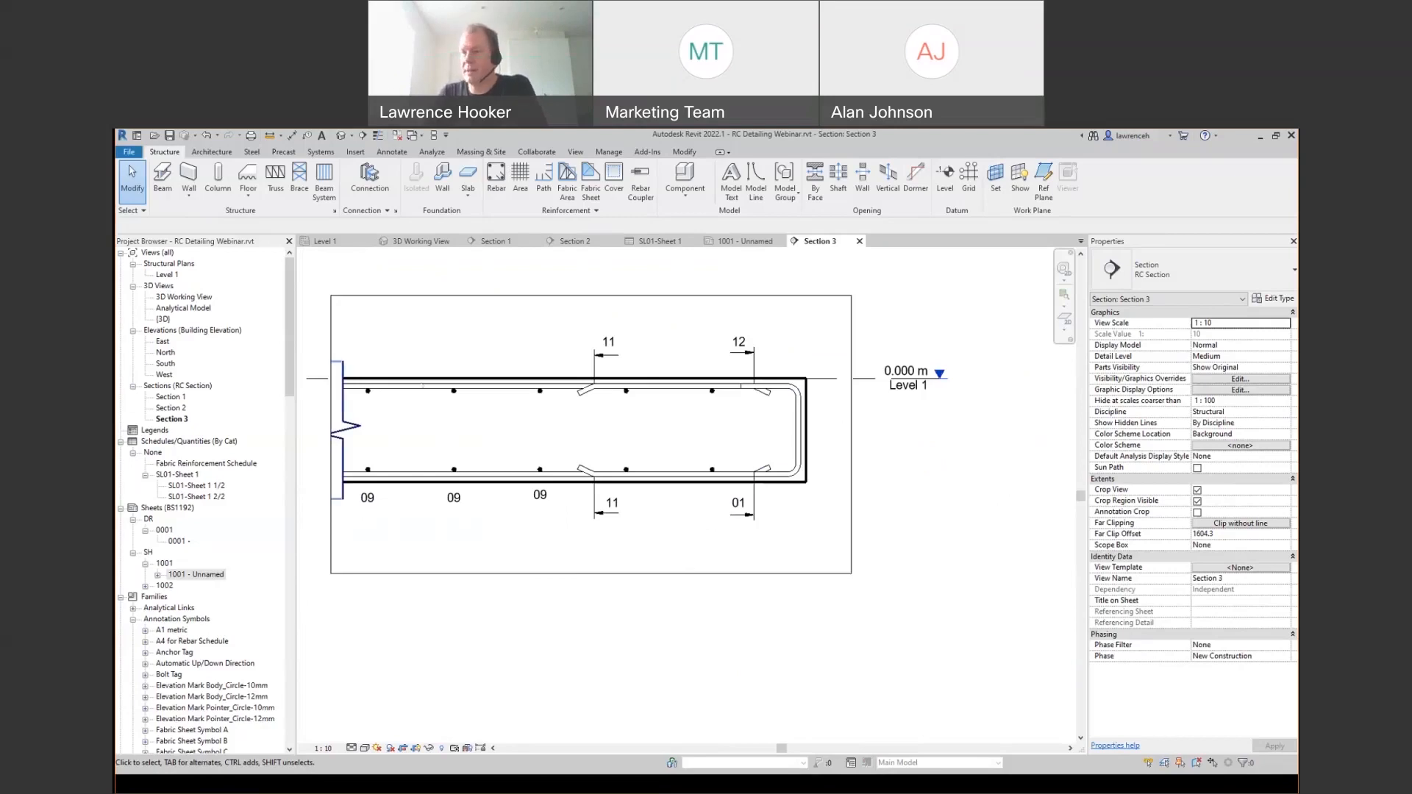
pyautogui.moveTo(625, 638); pyautogui.dragTo(678, 634, button='middle')
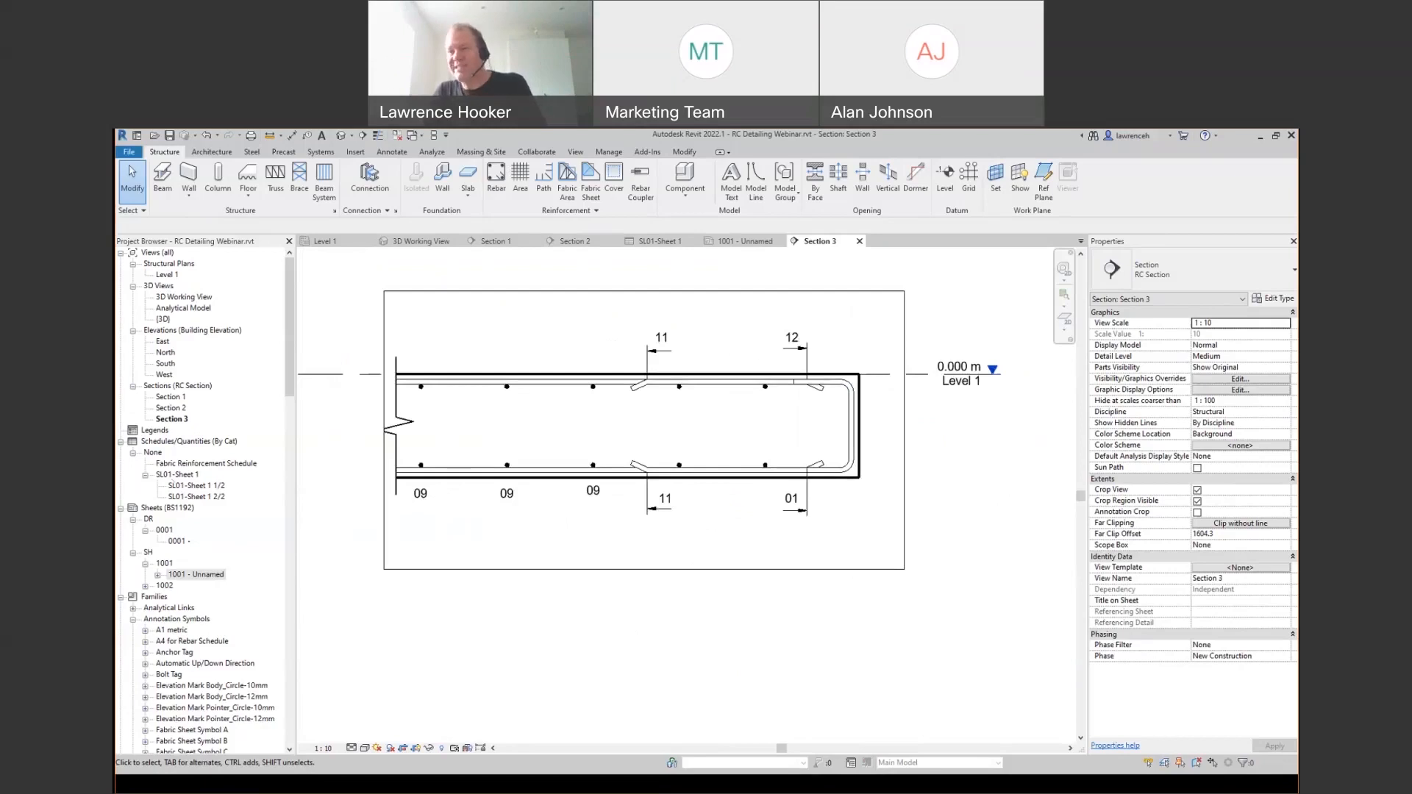
# - Duplicate the SL01-Sheet 1 schedule and rename the copy Slab
pyautogui.rightClick(175, 475)
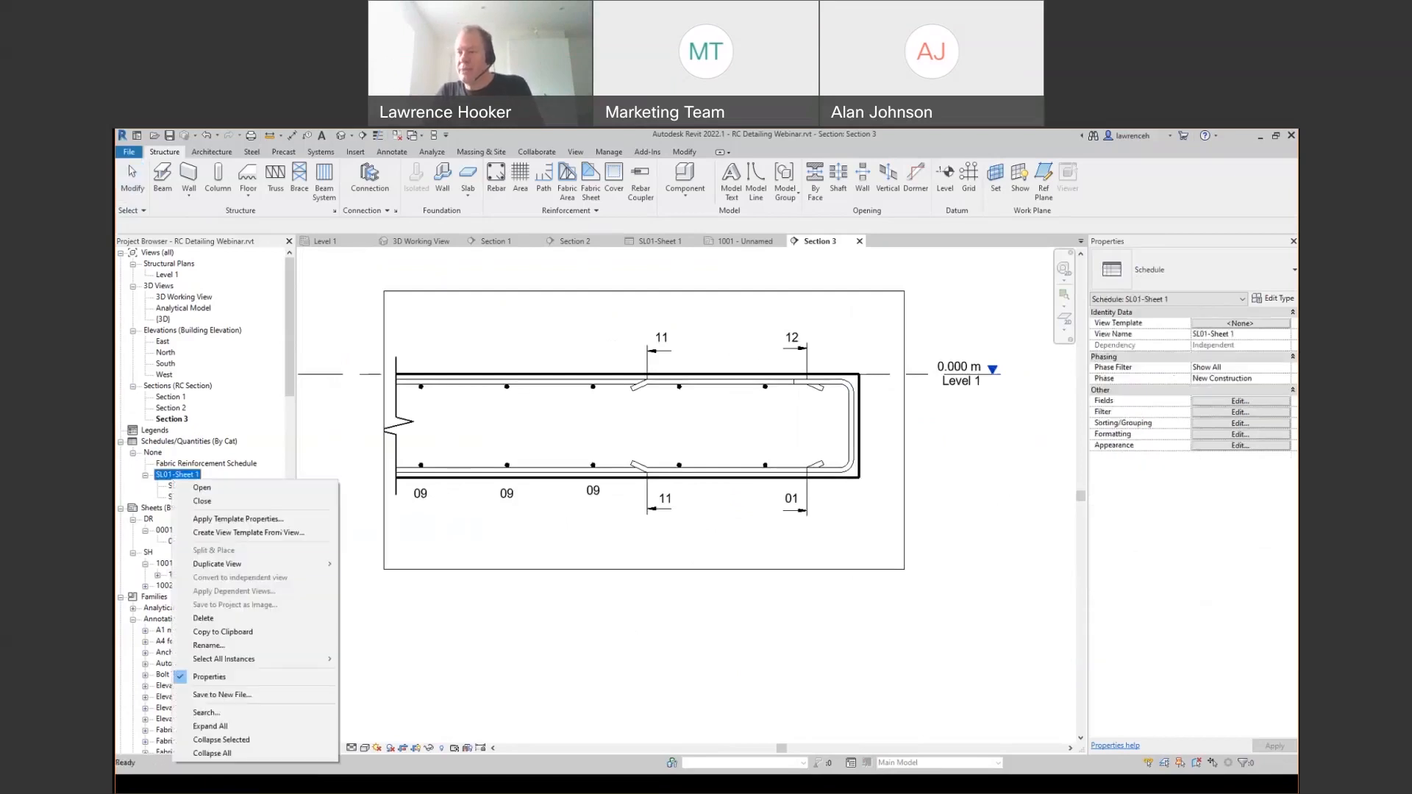
pyautogui.moveTo(243, 564)
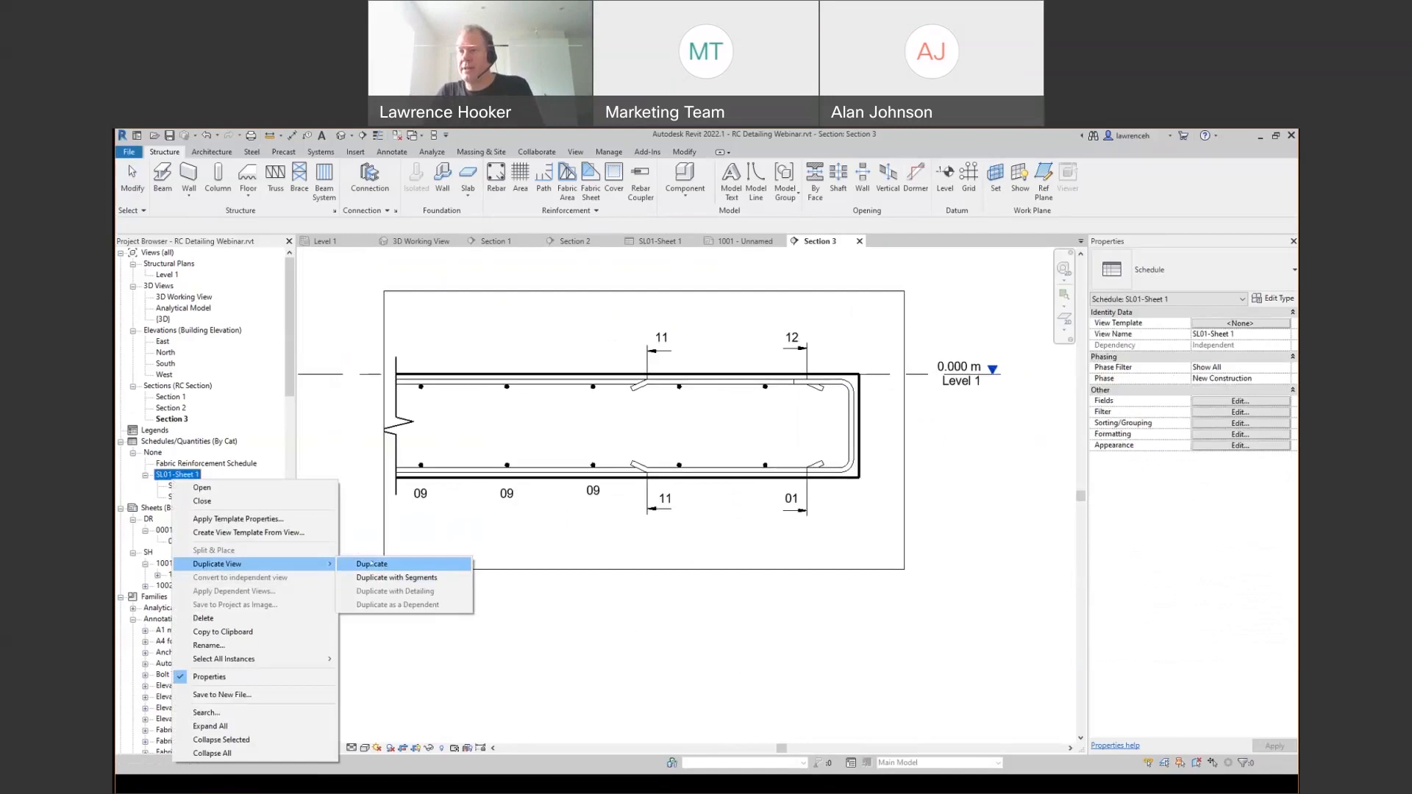
pyautogui.click(372, 564)
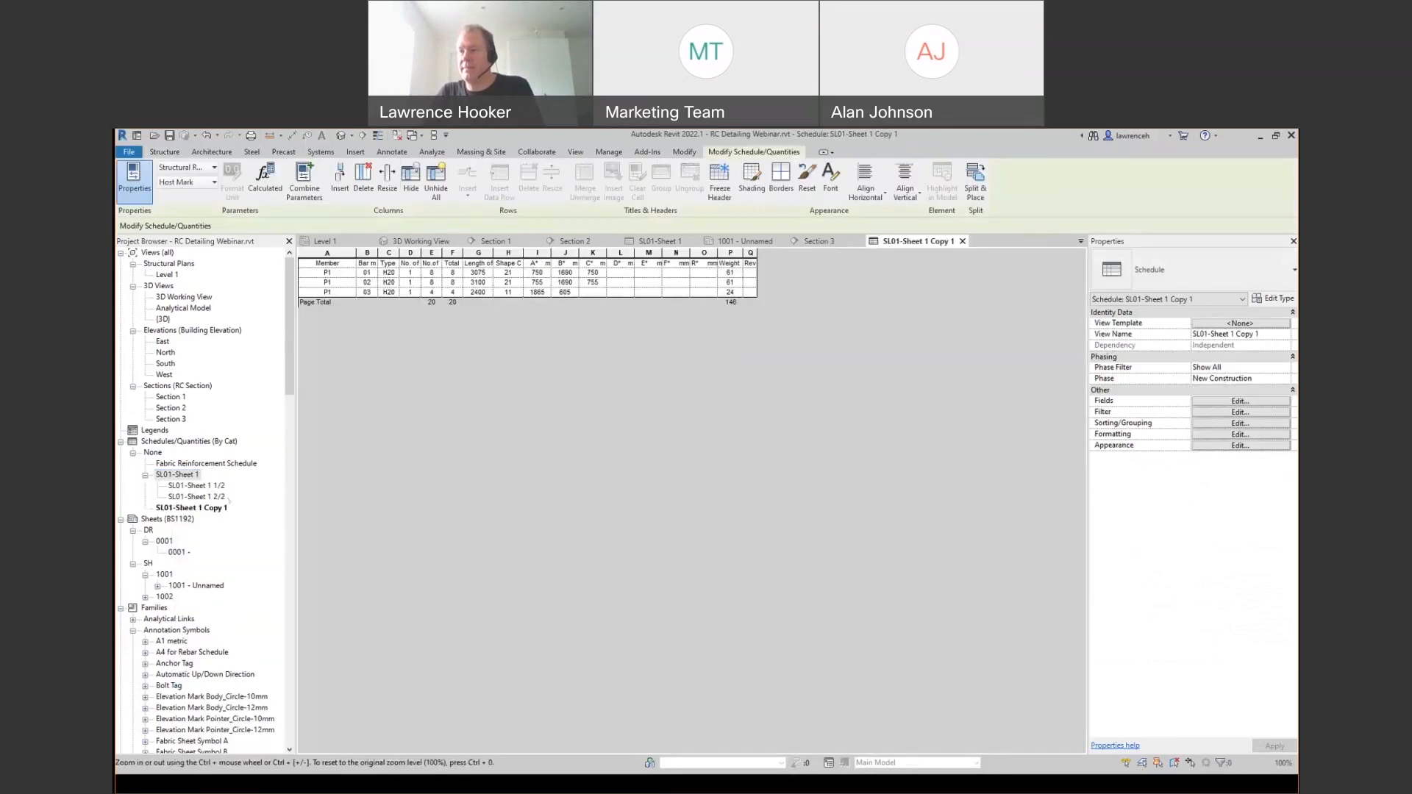
pyautogui.rightClick(209, 508)
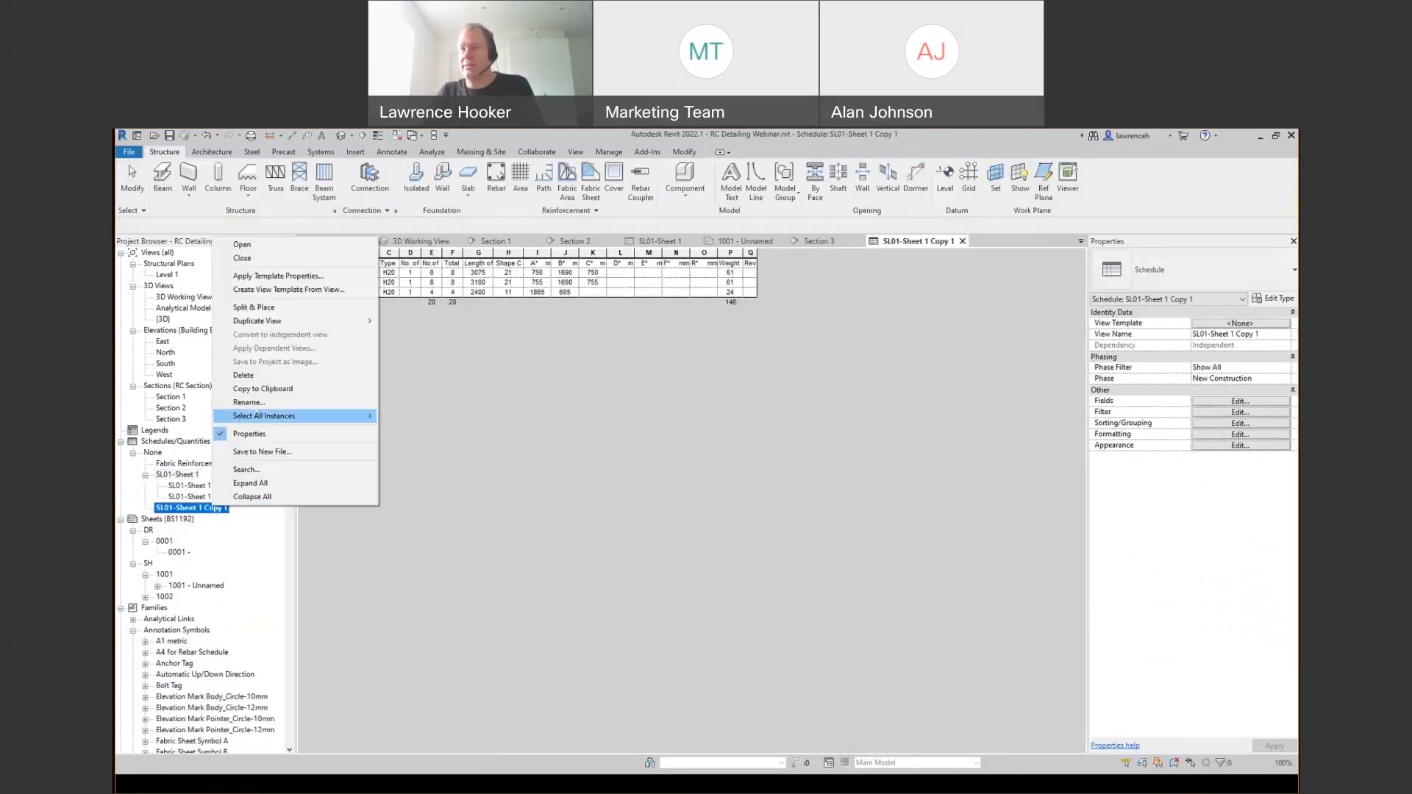
pyautogui.click(251, 403)
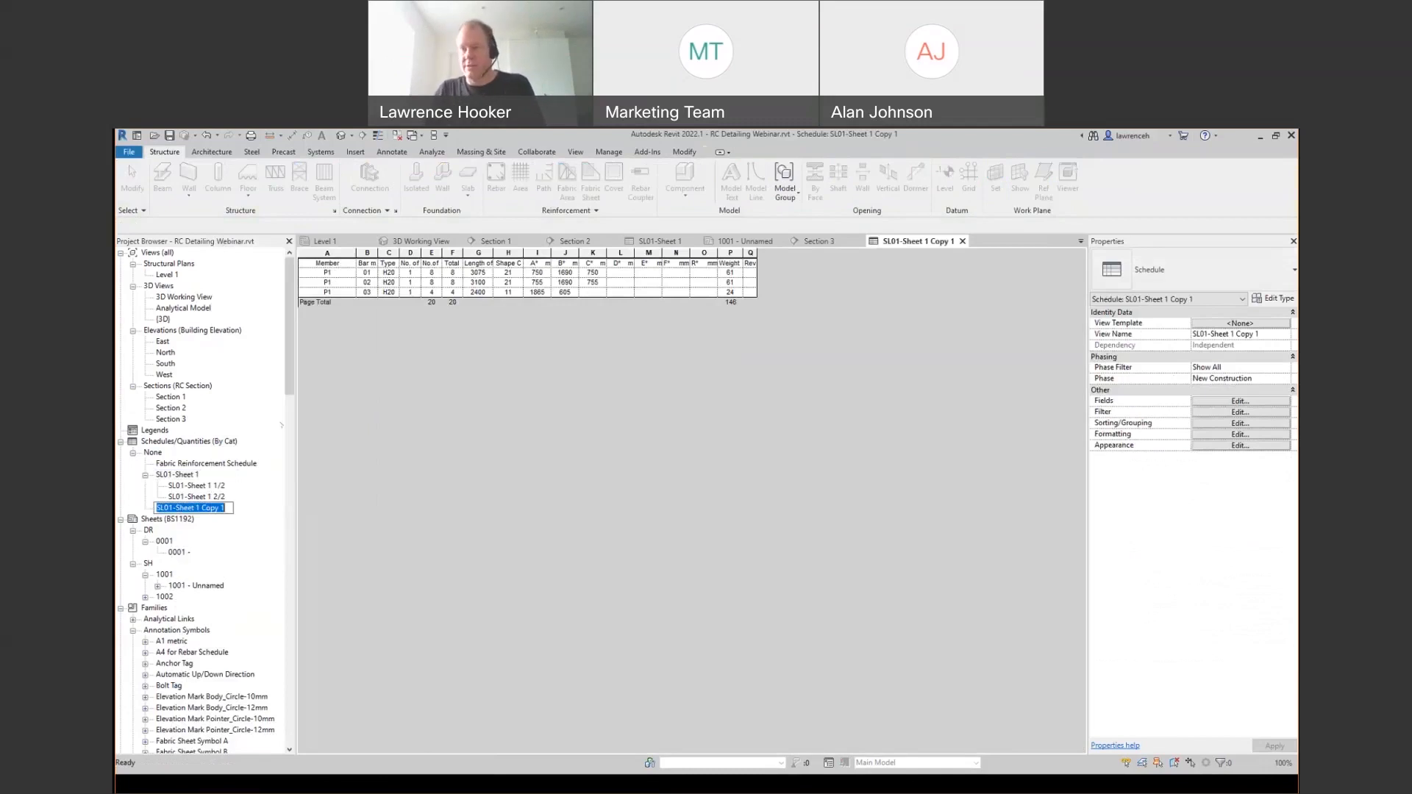
pyautogui.write('Slab')
pyautogui.press('Return')
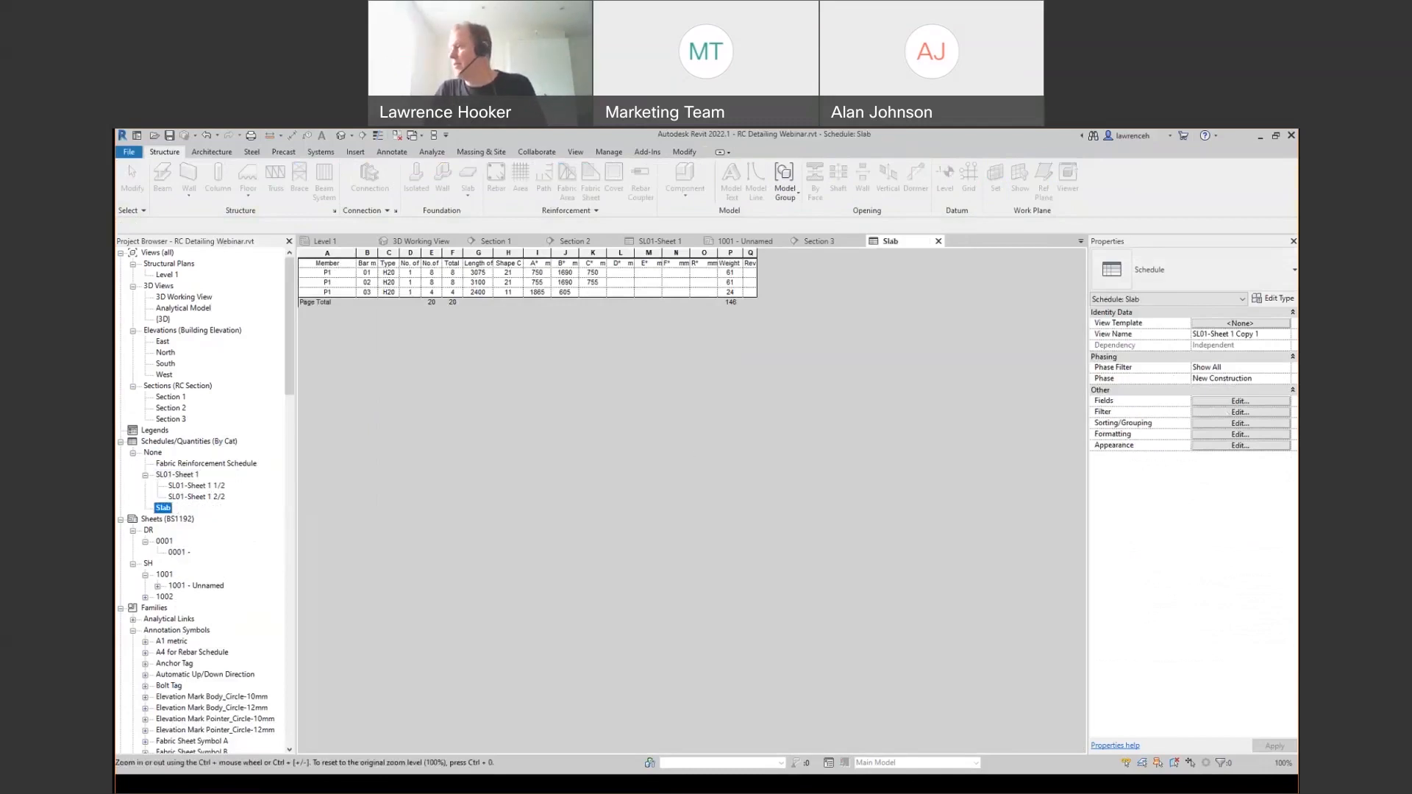
# - Change the Slab schedule's filter so that Partition equals DWG2
pyautogui.click(1216, 410)
pyautogui.click(919, 318)
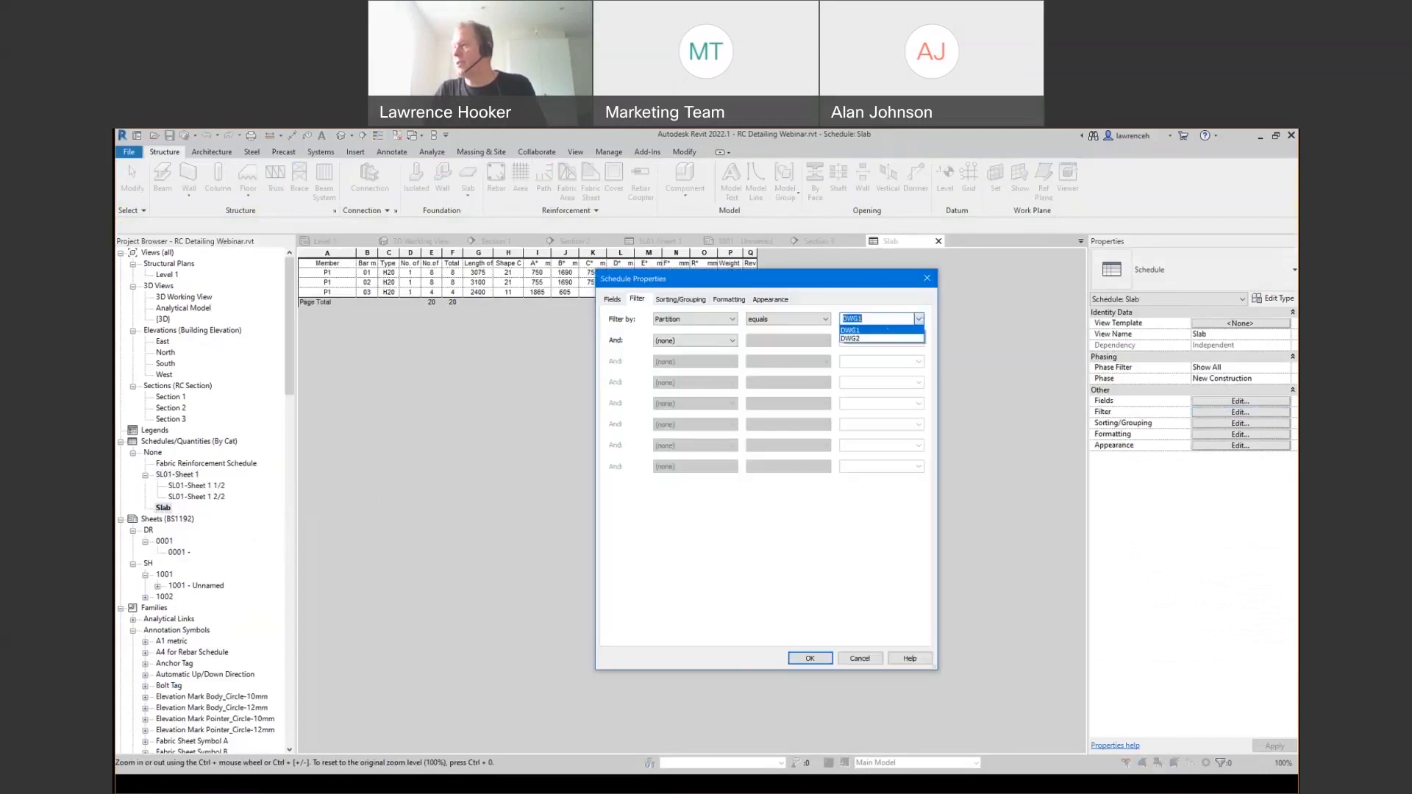
pyautogui.click(868, 338)
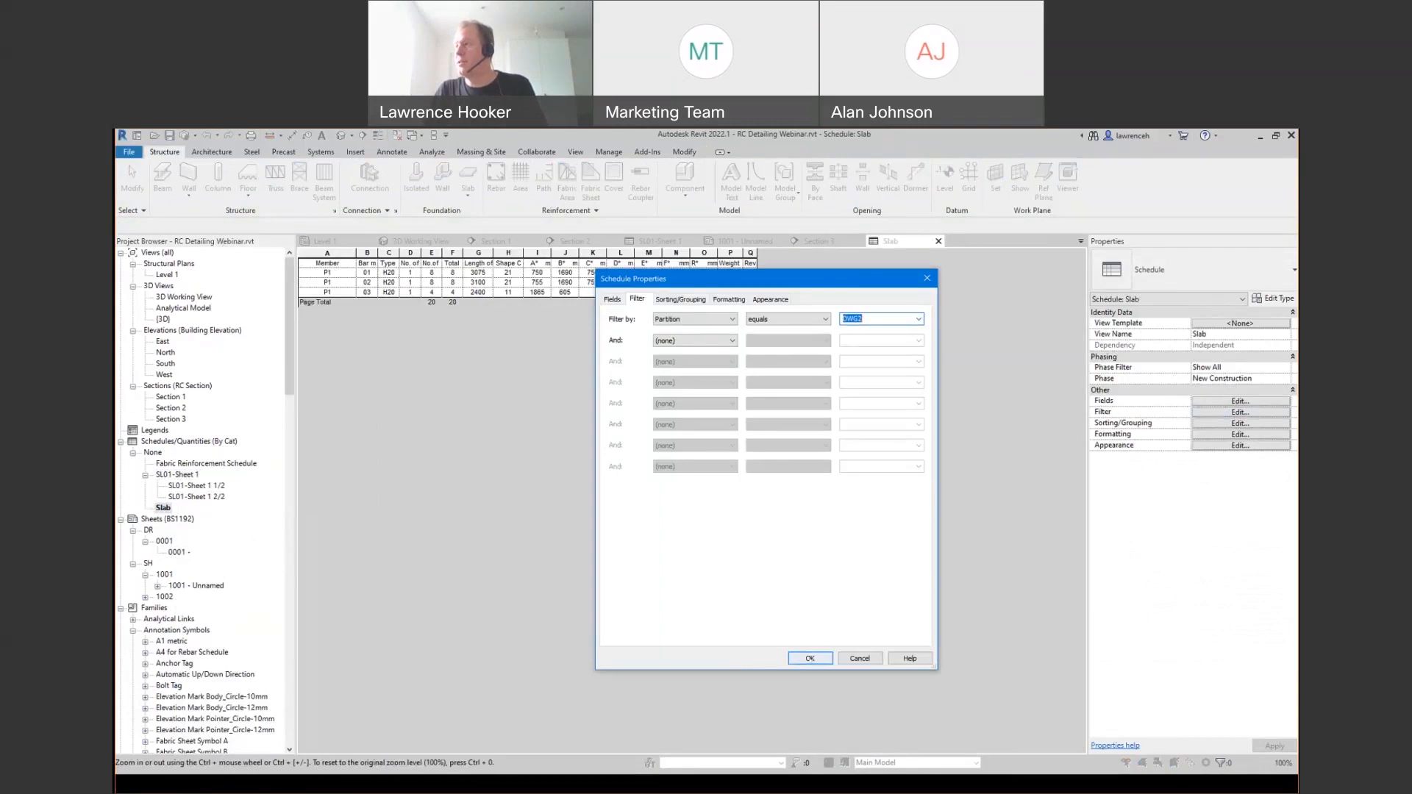
pyautogui.click(810, 659)
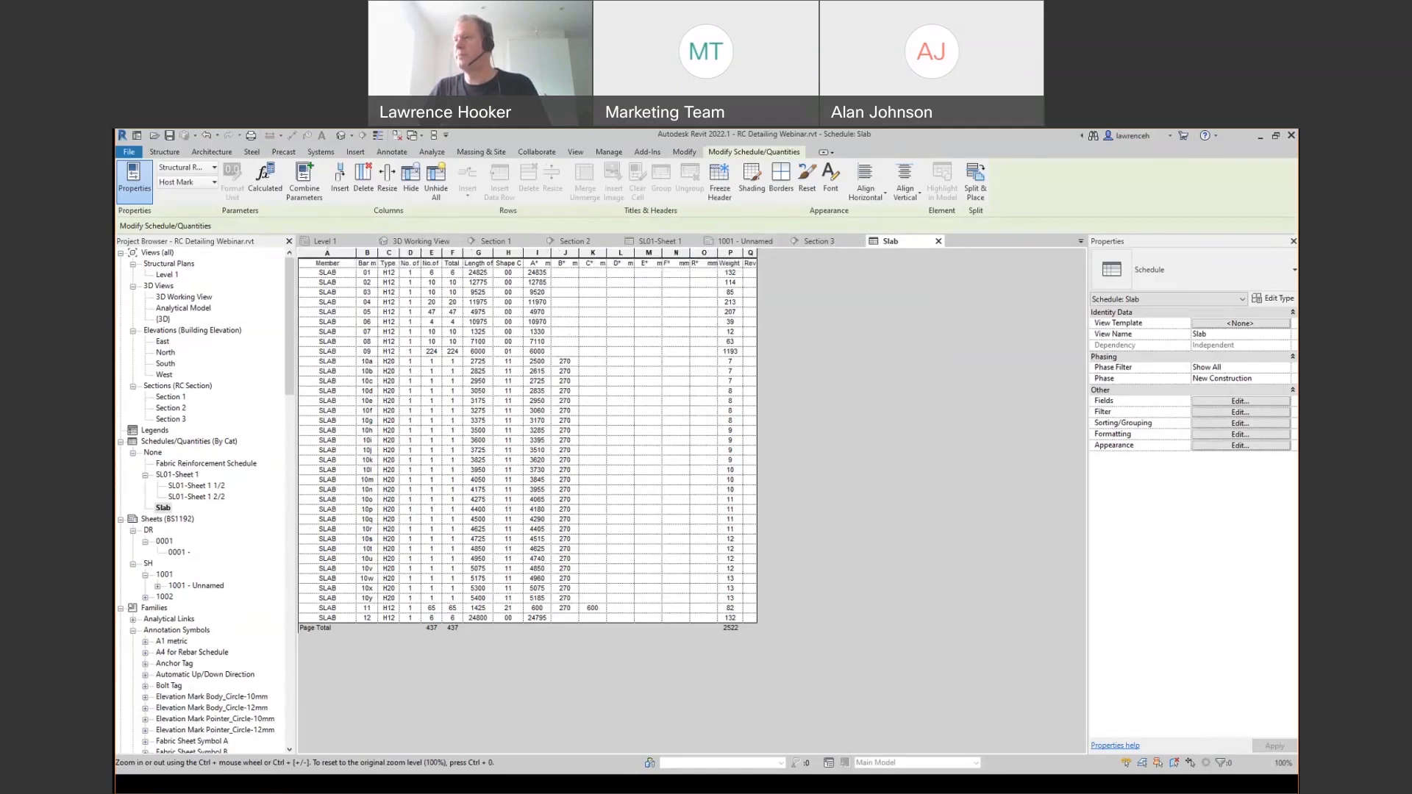
# - Add a matching multi-rebar annotation to the varying-length bars below the sloped edge in Level 1, with its tag horizontal and outside the slab's west edge
pyautogui.click(323, 241)
pyautogui.moveTo(317, 449); pyautogui.dragTo(504, 453, button='middle')
pyautogui.scroll(1, 404, 460)
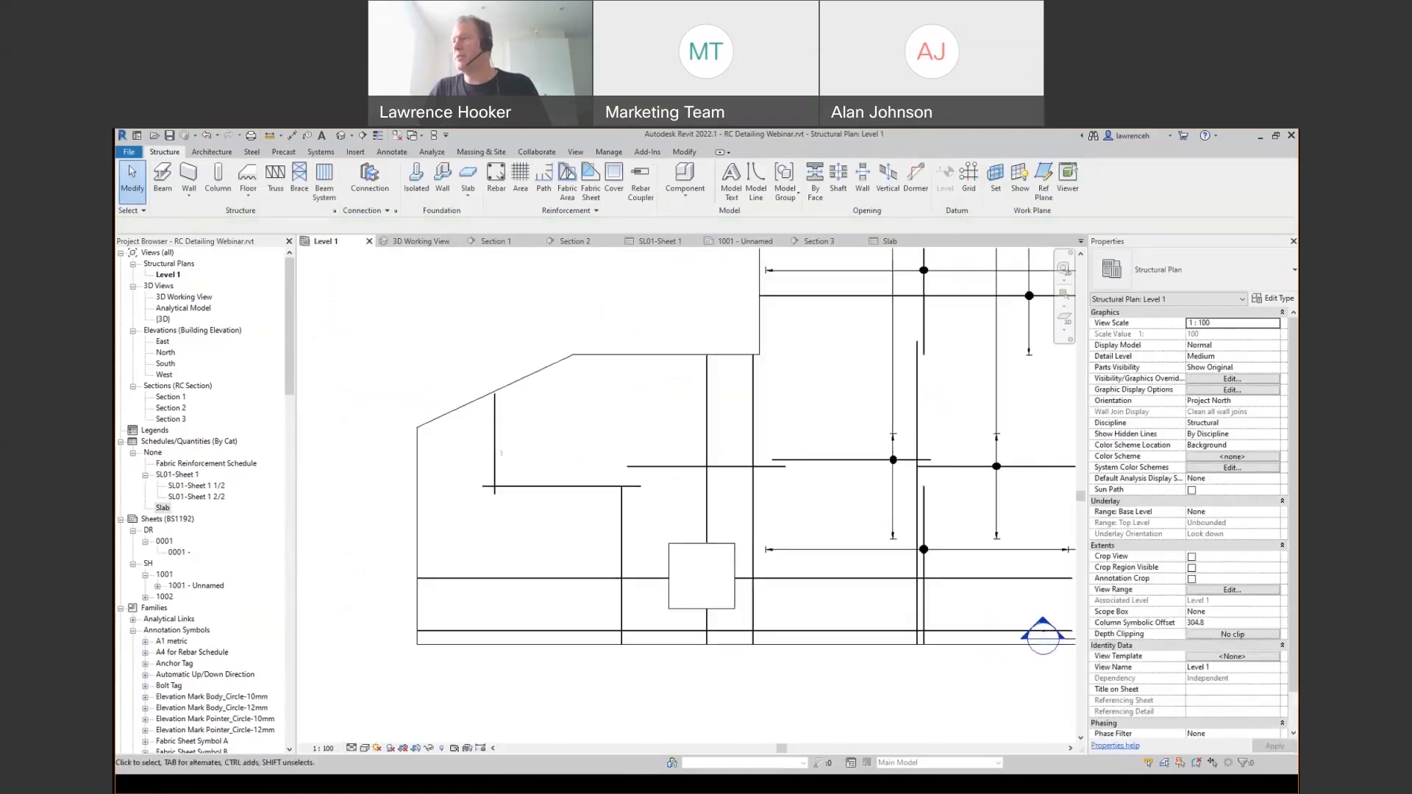
pyautogui.moveTo(632, 436)
pyautogui.mouseDown(button='middle')
pyautogui.moveTo(647, 432)
pyautogui.moveTo(602, 508)
pyautogui.mouseUp(button='middle')
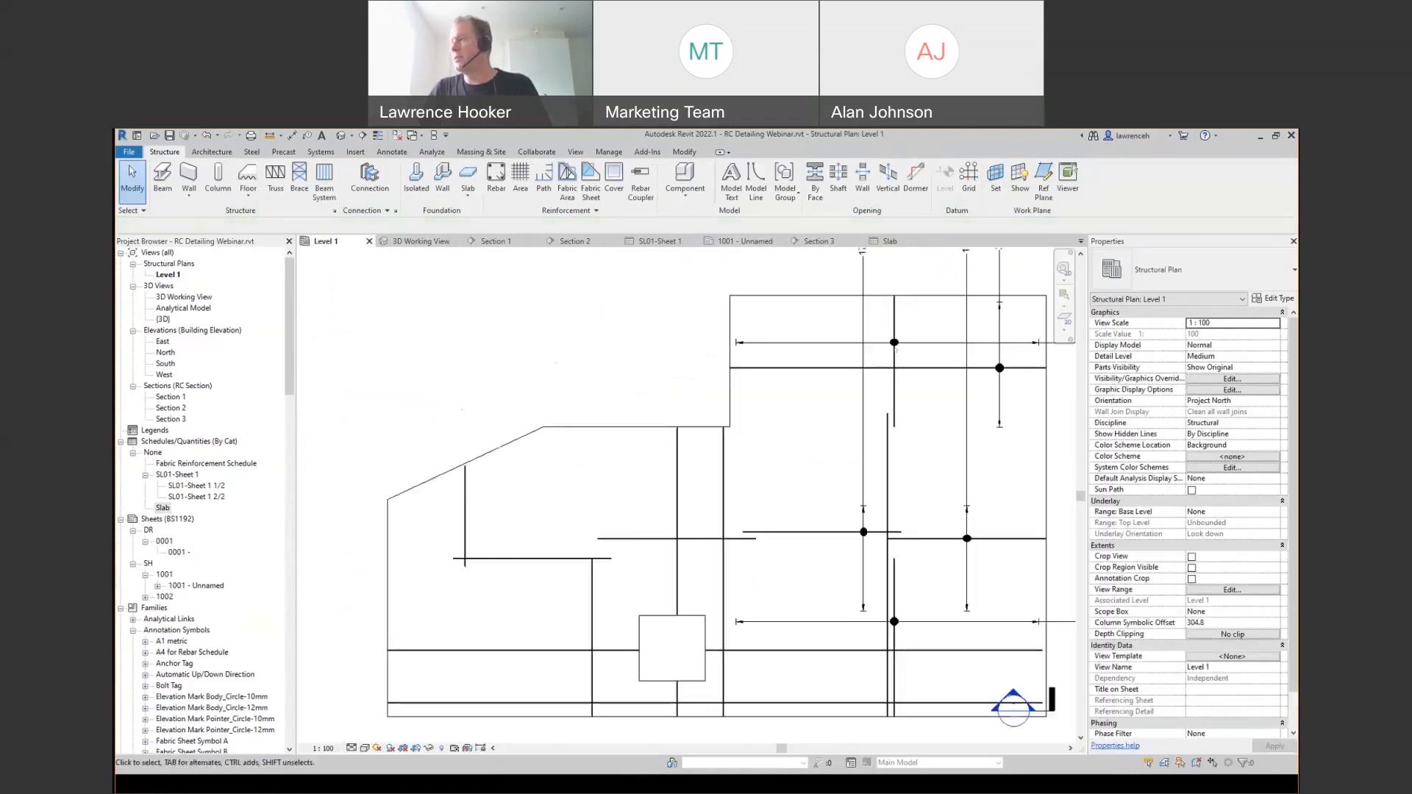
pyautogui.click(863, 315)
pyautogui.rightClick(863, 313)
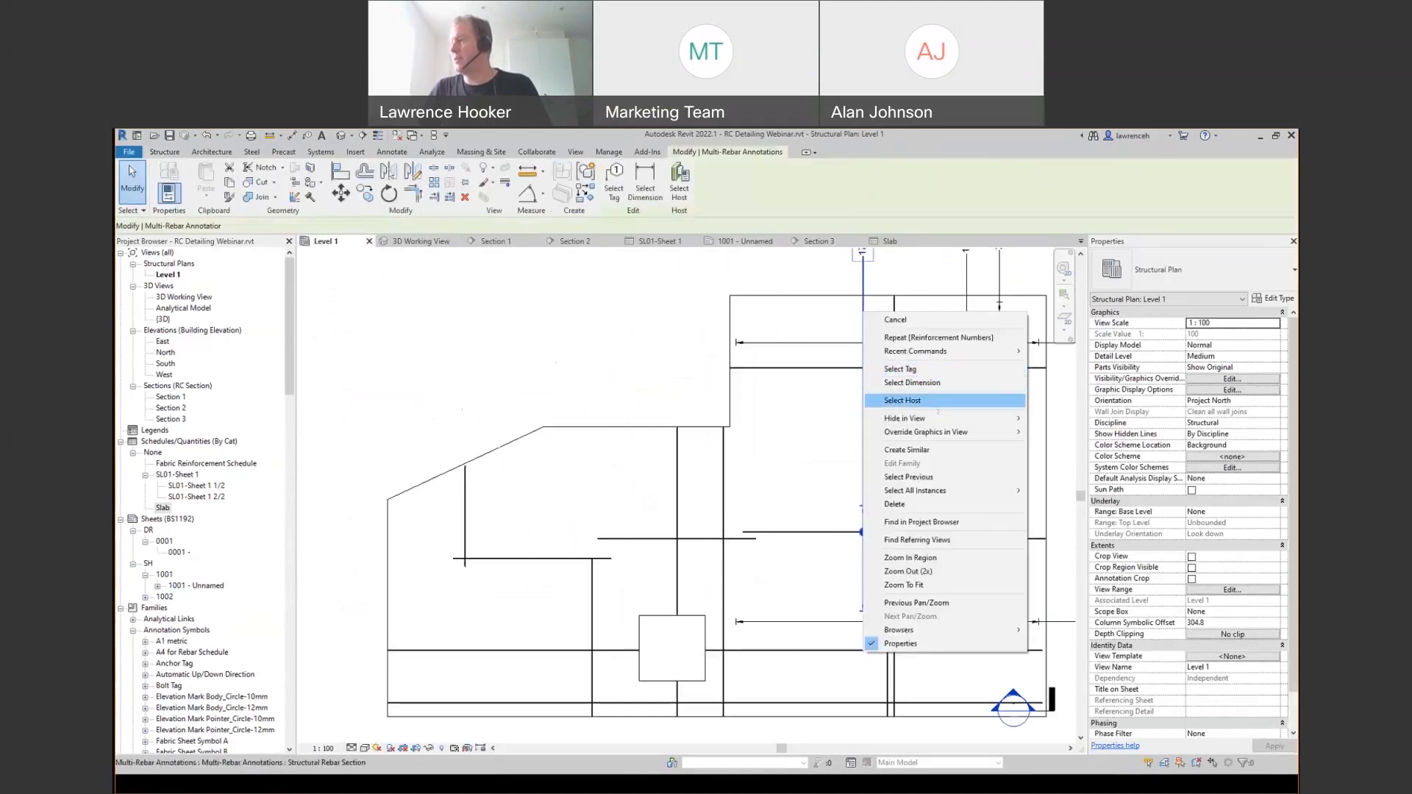
pyautogui.click(908, 449)
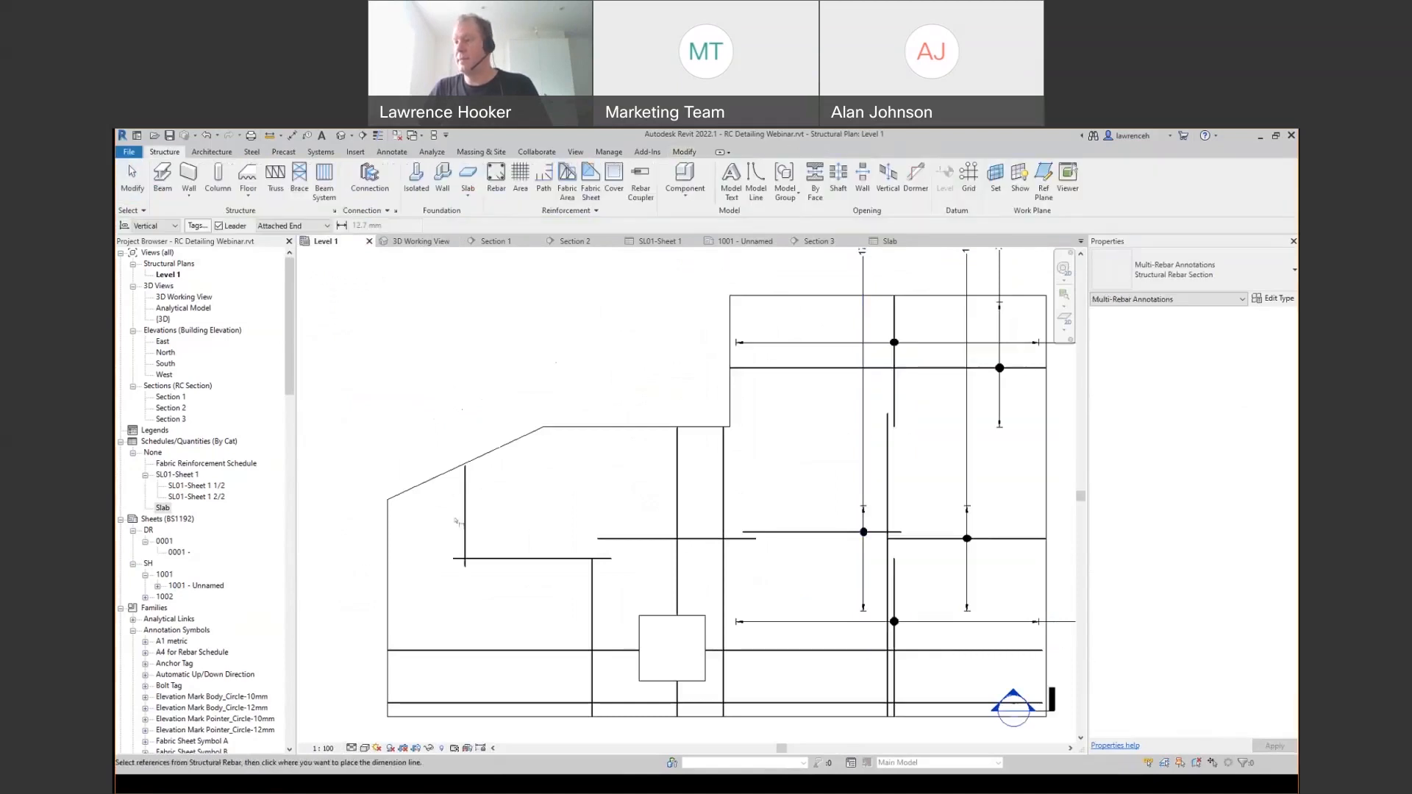
pyautogui.click(365, 526)
pyautogui.moveTo(365, 525); pyautogui.dragTo(397, 522, button='middle')
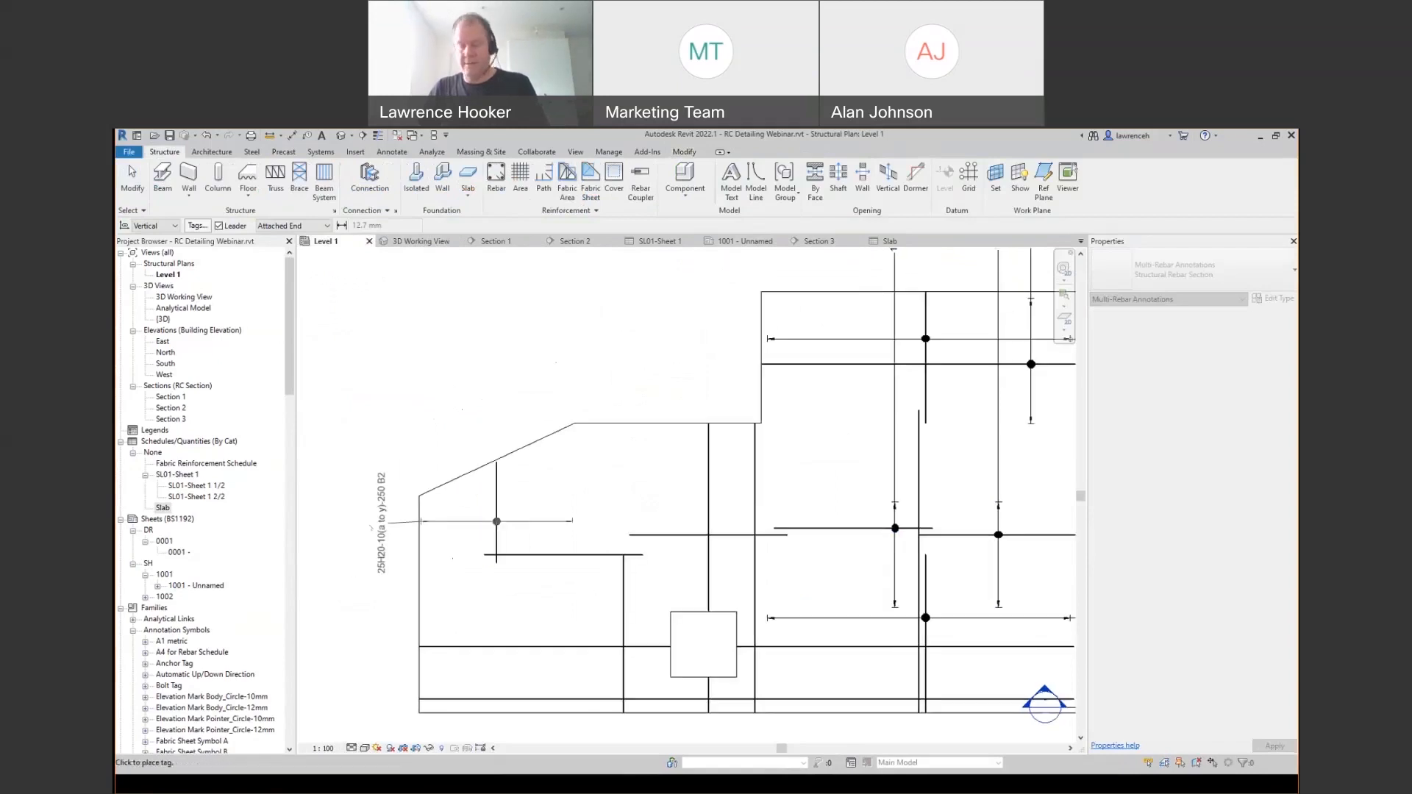
pyautogui.press('space')
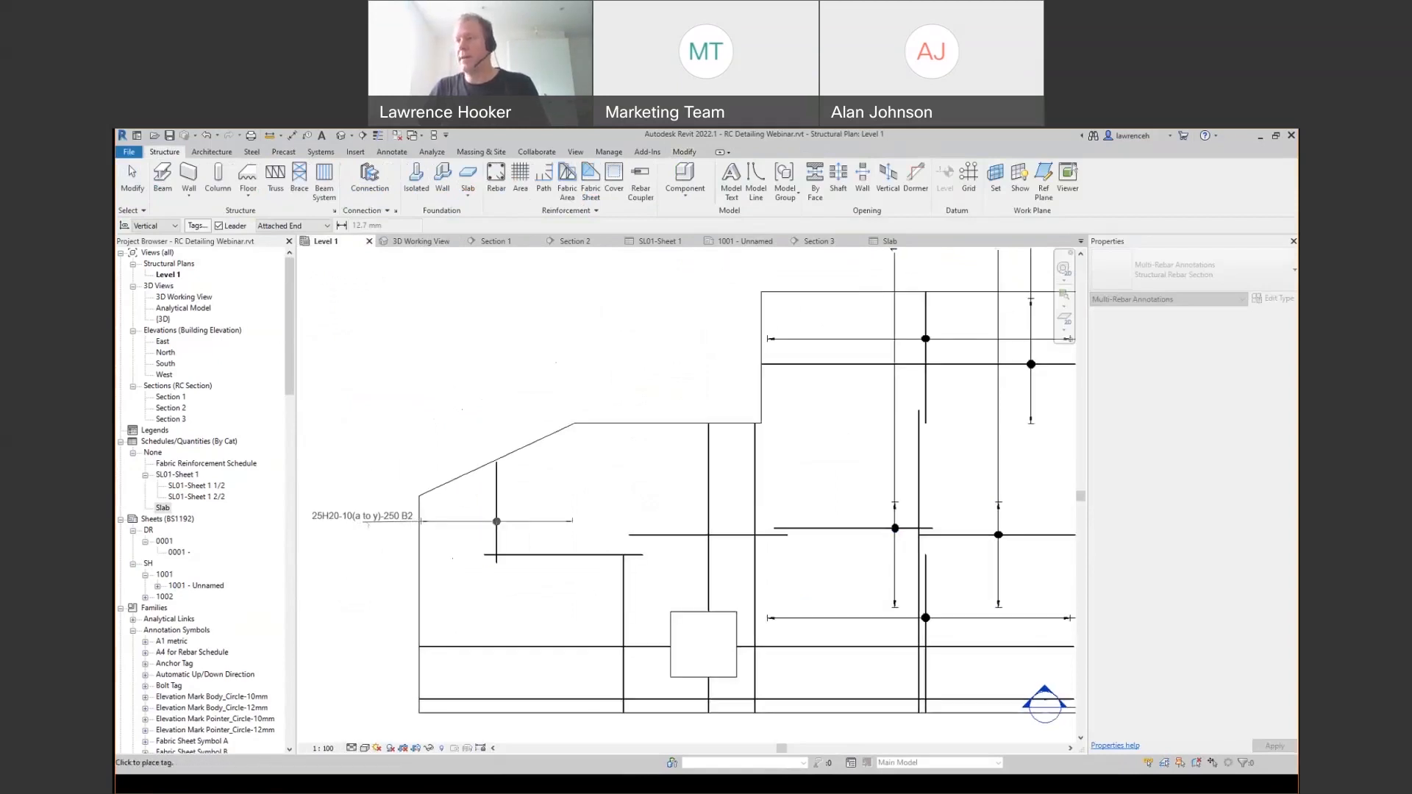
pyautogui.click(310, 524)
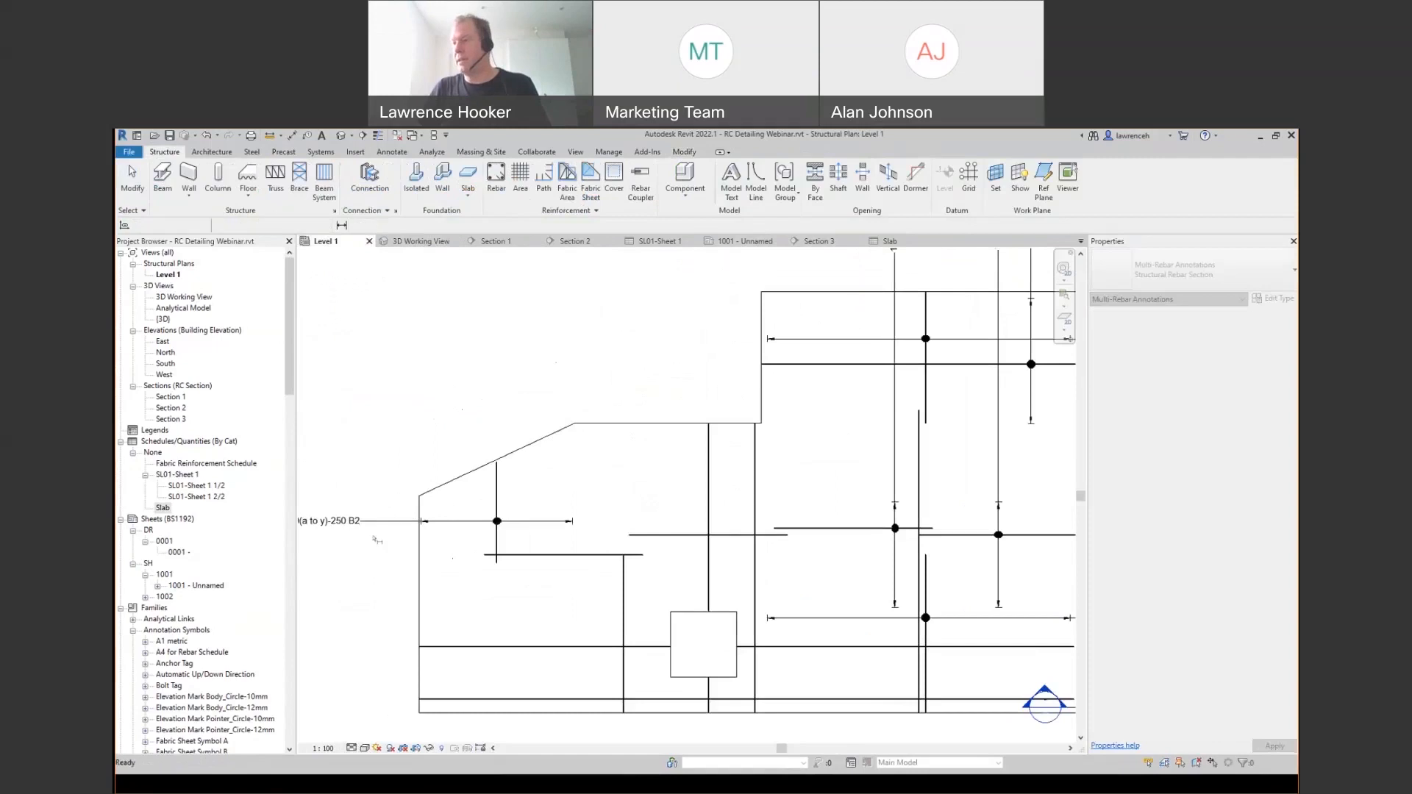
pyautogui.moveTo(343, 544); pyautogui.dragTo(430, 544, button='middle')
pyautogui.scroll(2, 429, 544)
pyautogui.press('Escape')
pyautogui.scroll(-1, 566, 550)
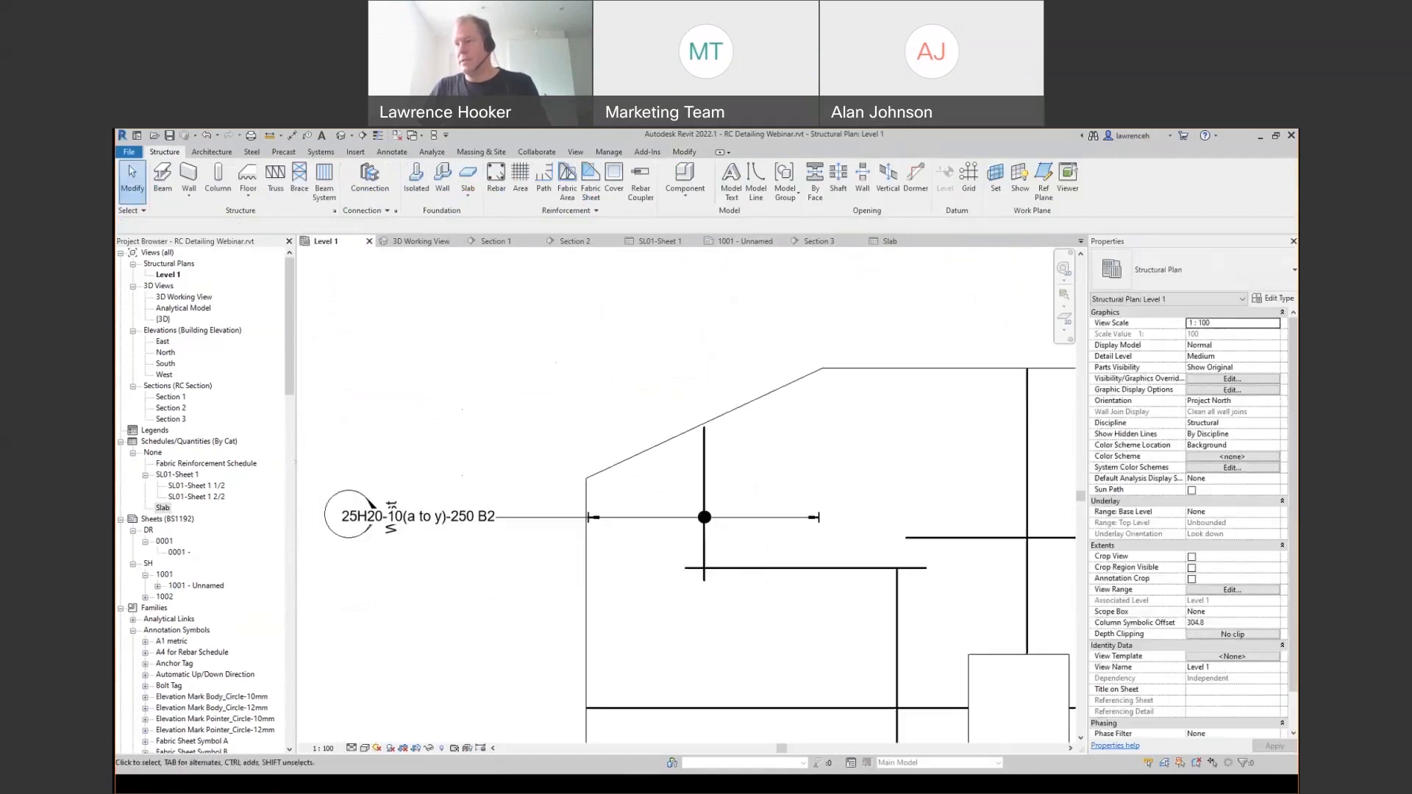
# - Move the West elevation marker further west, clear of the new rebar tag
pyautogui.moveTo(308, 459); pyautogui.dragTo(423, 592)
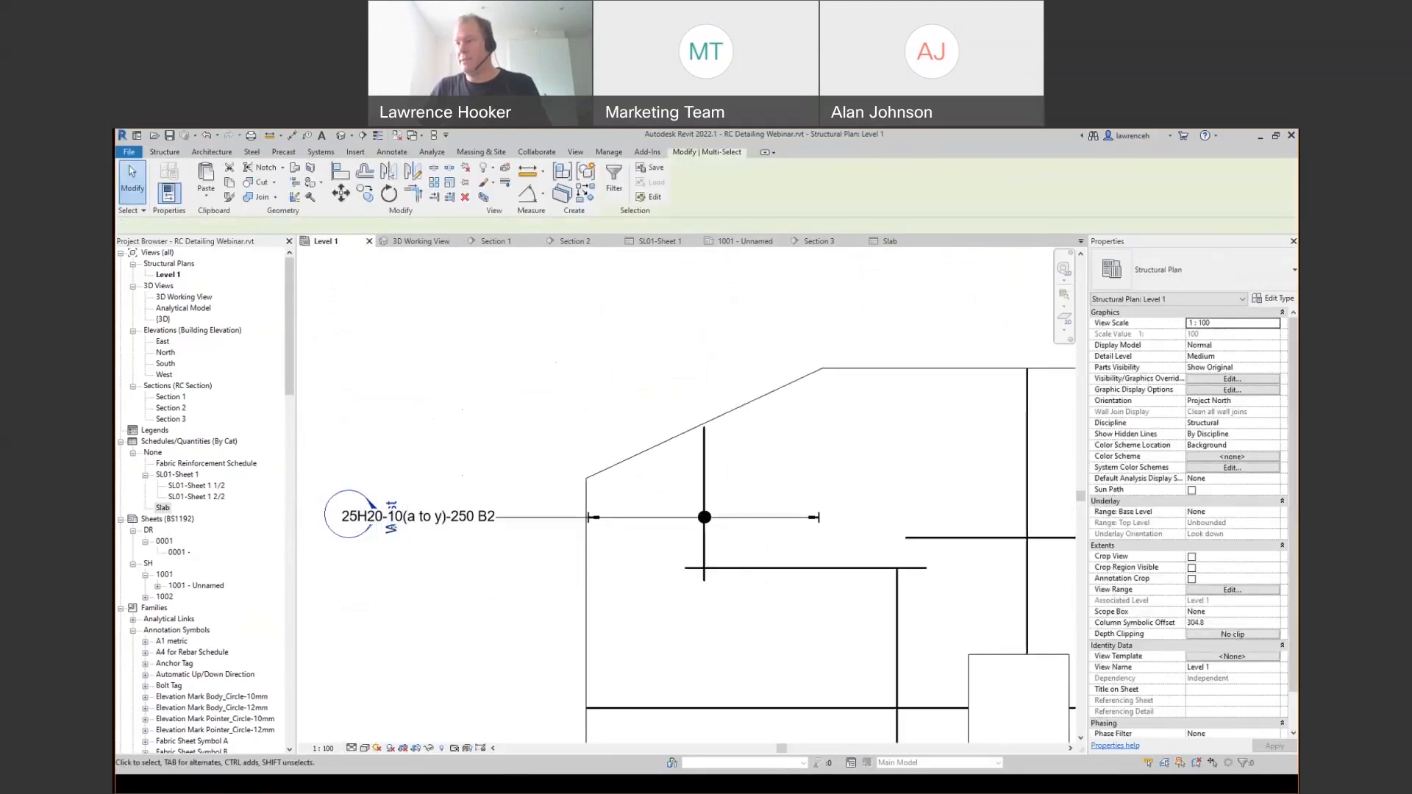
pyautogui.press('Escape')
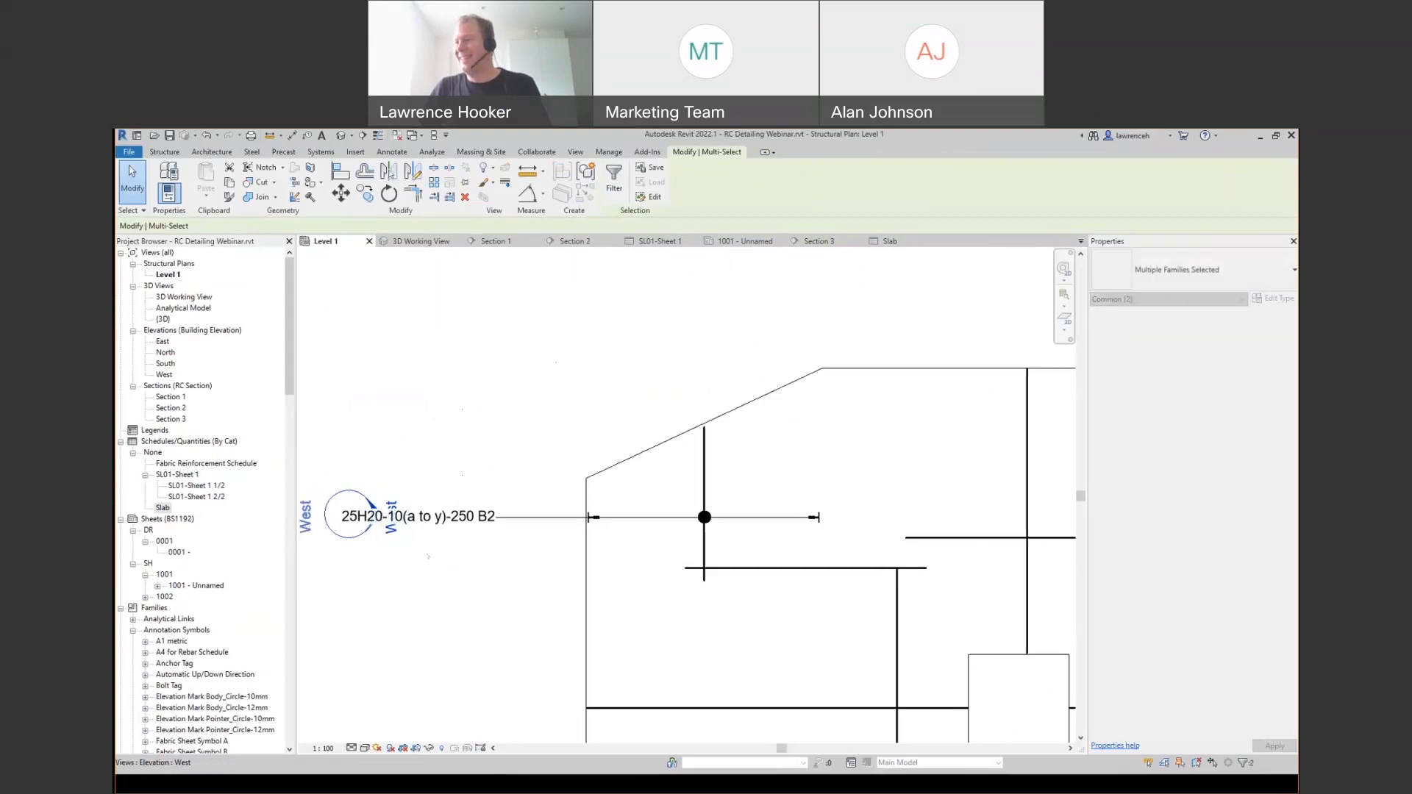
# - Examine the varying-length bar tag beside the slab's west edge and the bar tags across the rest of the Level 1 plan
pyautogui.scroll(2, 449, 533)
pyautogui.scroll(1, 485, 519)
pyautogui.moveTo(547, 520); pyautogui.dragTo(703, 515, button='middle')
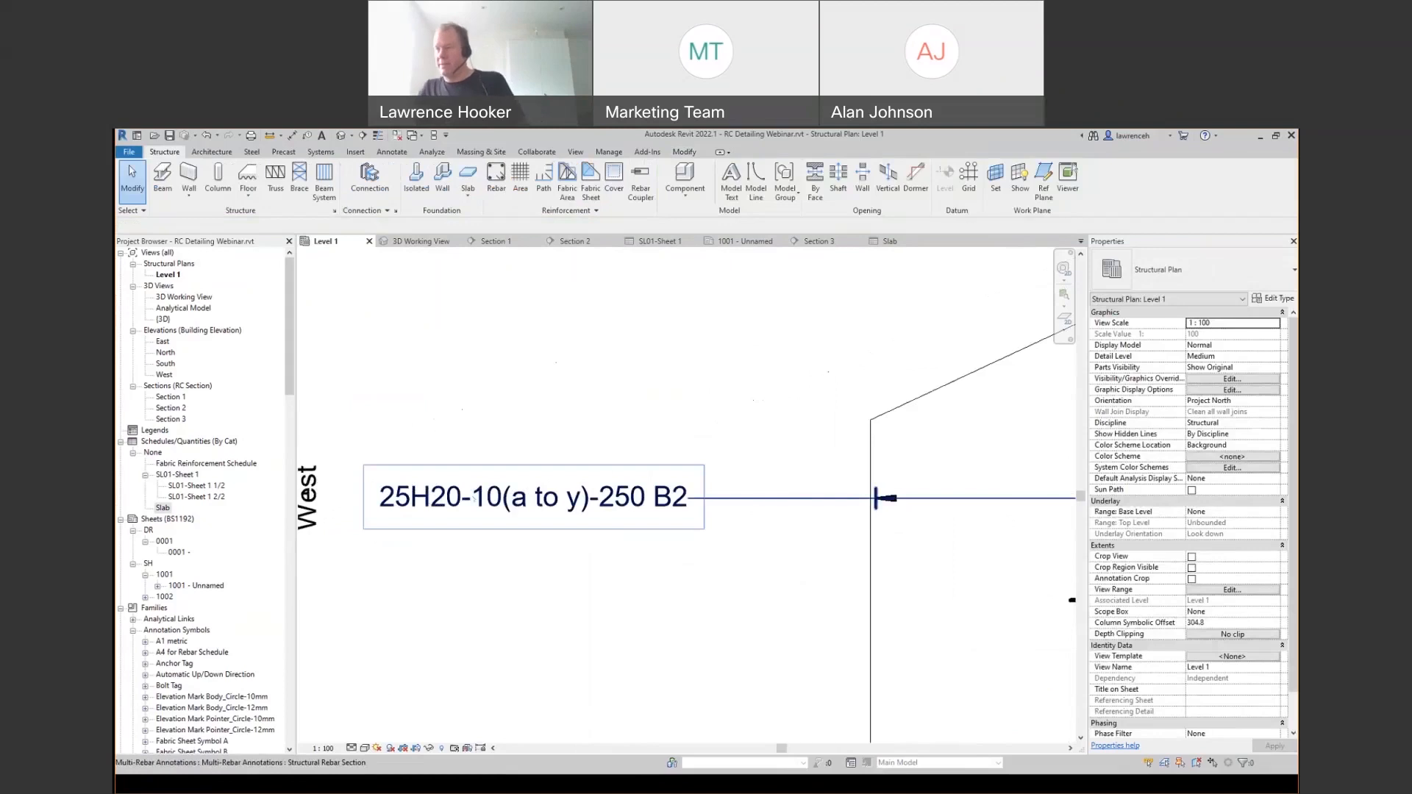
pyautogui.scroll(-1, 467, 547)
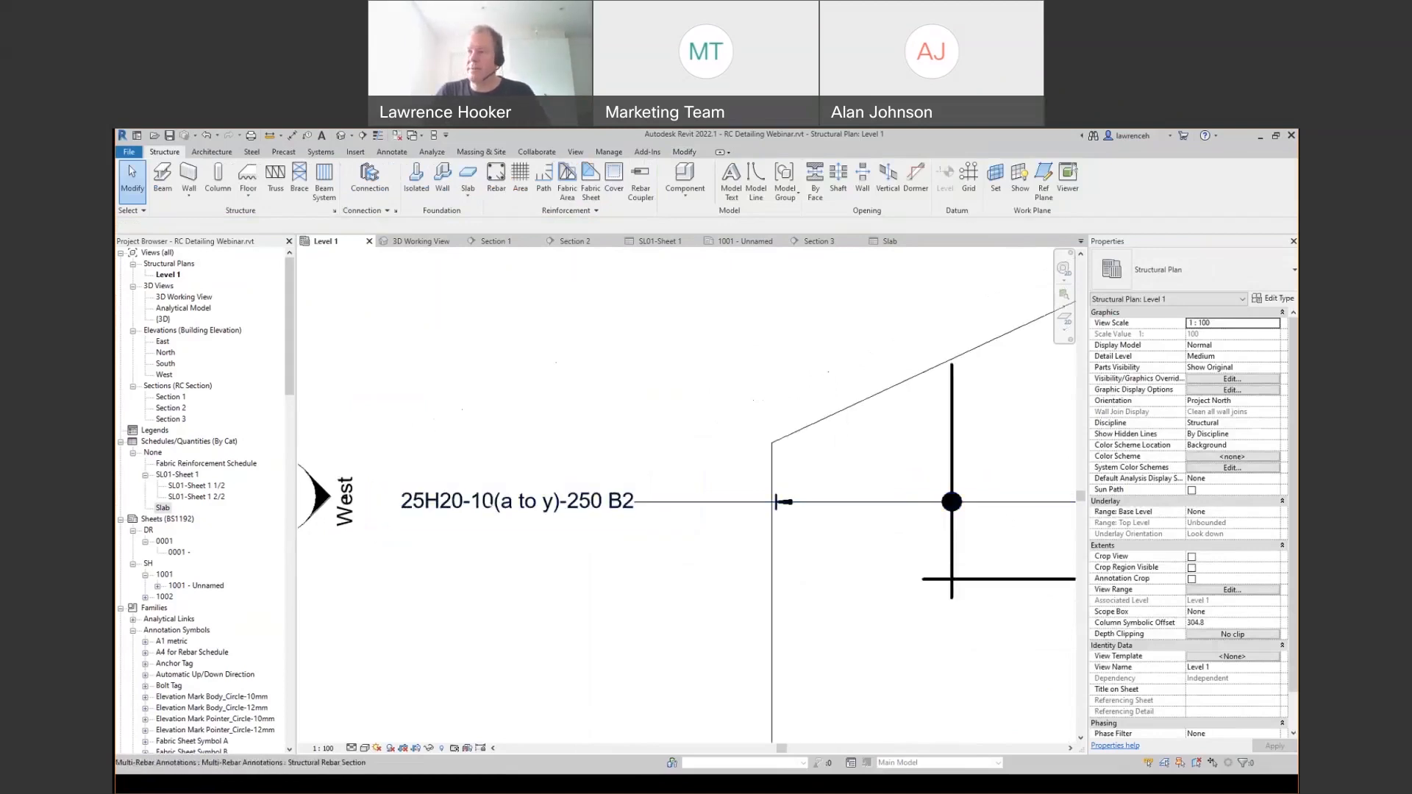
pyautogui.moveTo(612, 531); pyautogui.dragTo(584, 527, button='middle')
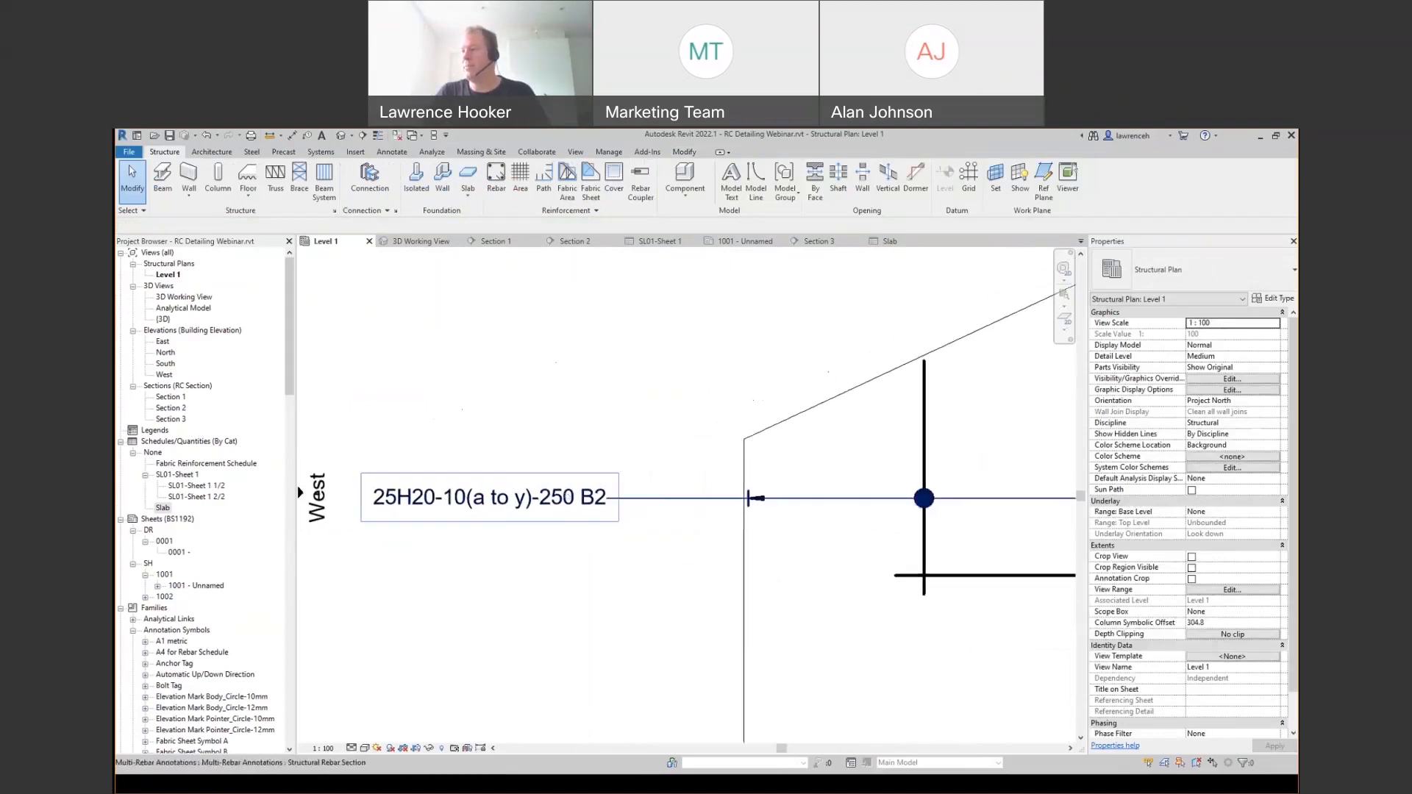
pyautogui.scroll(-1, 586, 527)
pyautogui.scroll(-2, 570, 546)
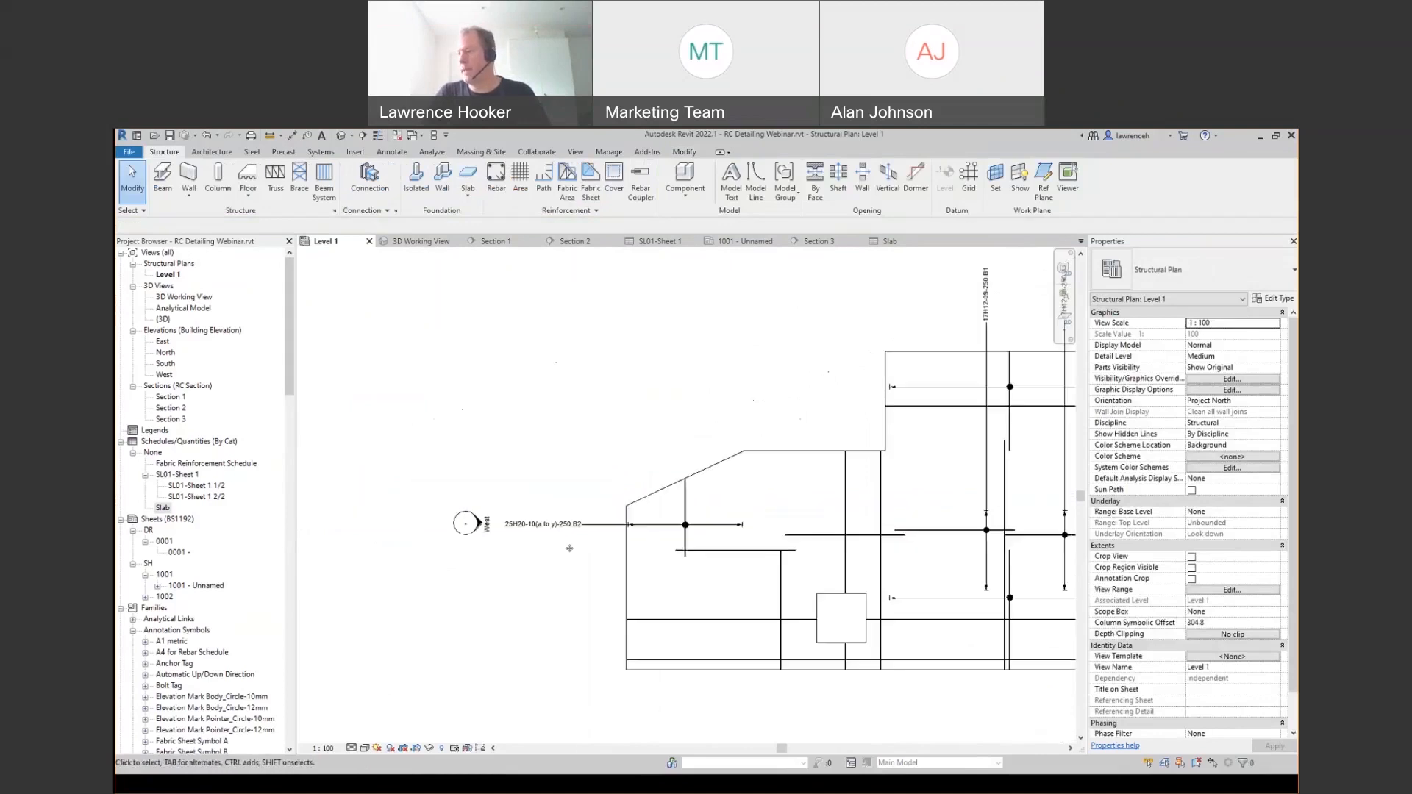
pyautogui.moveTo(855, 565); pyautogui.dragTo(547, 582, button='middle')
pyautogui.scroll(3, 862, 561)
pyautogui.scroll(-2, 853, 567)
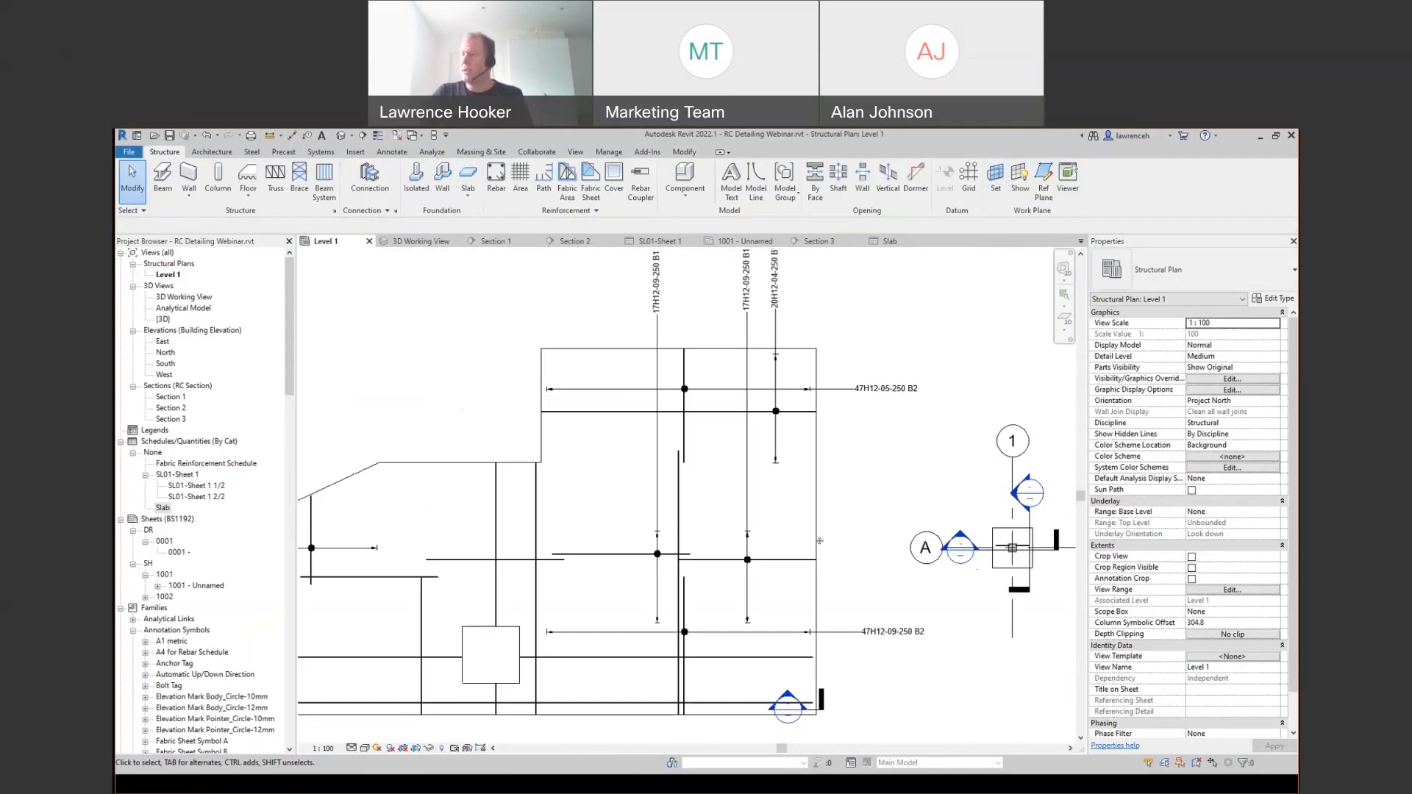
# - Set the Level 1 work plane to Reference Plane : RCPlane for reinforcing the 750mm circular column
pyautogui.scroll(-1, 832, 577)
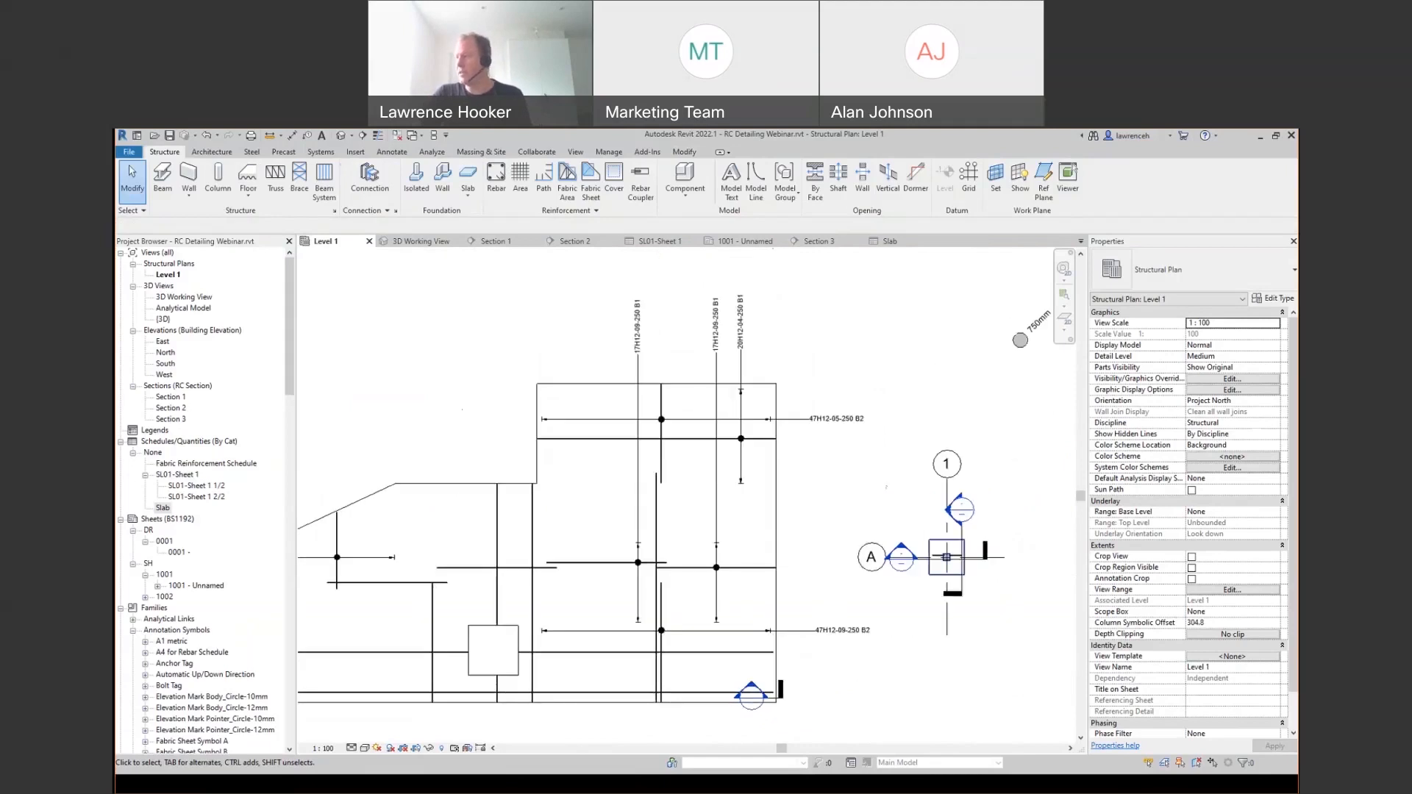
pyautogui.moveTo(965, 435); pyautogui.dragTo(871, 456, button='middle')
pyautogui.scroll(4, 896, 428)
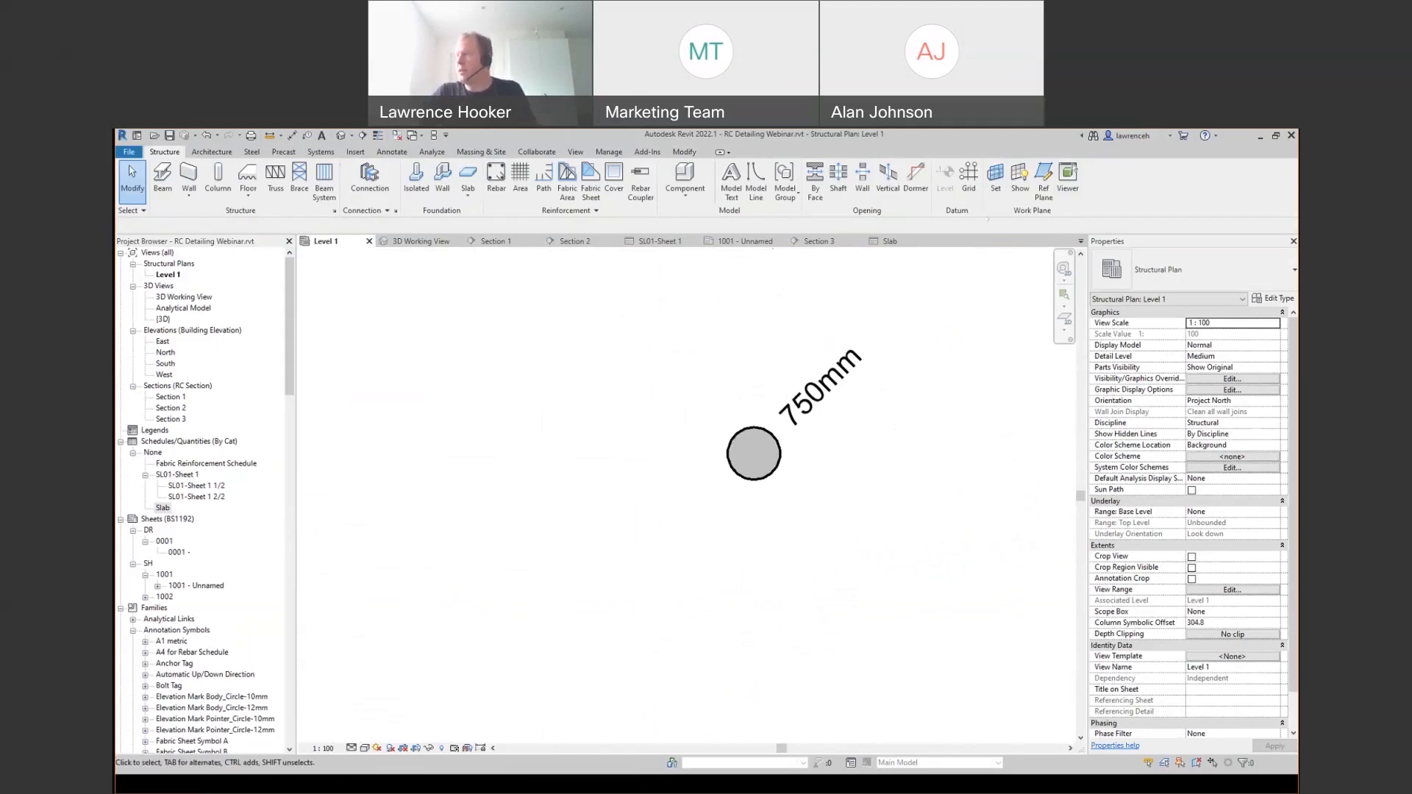
pyautogui.click(996, 177)
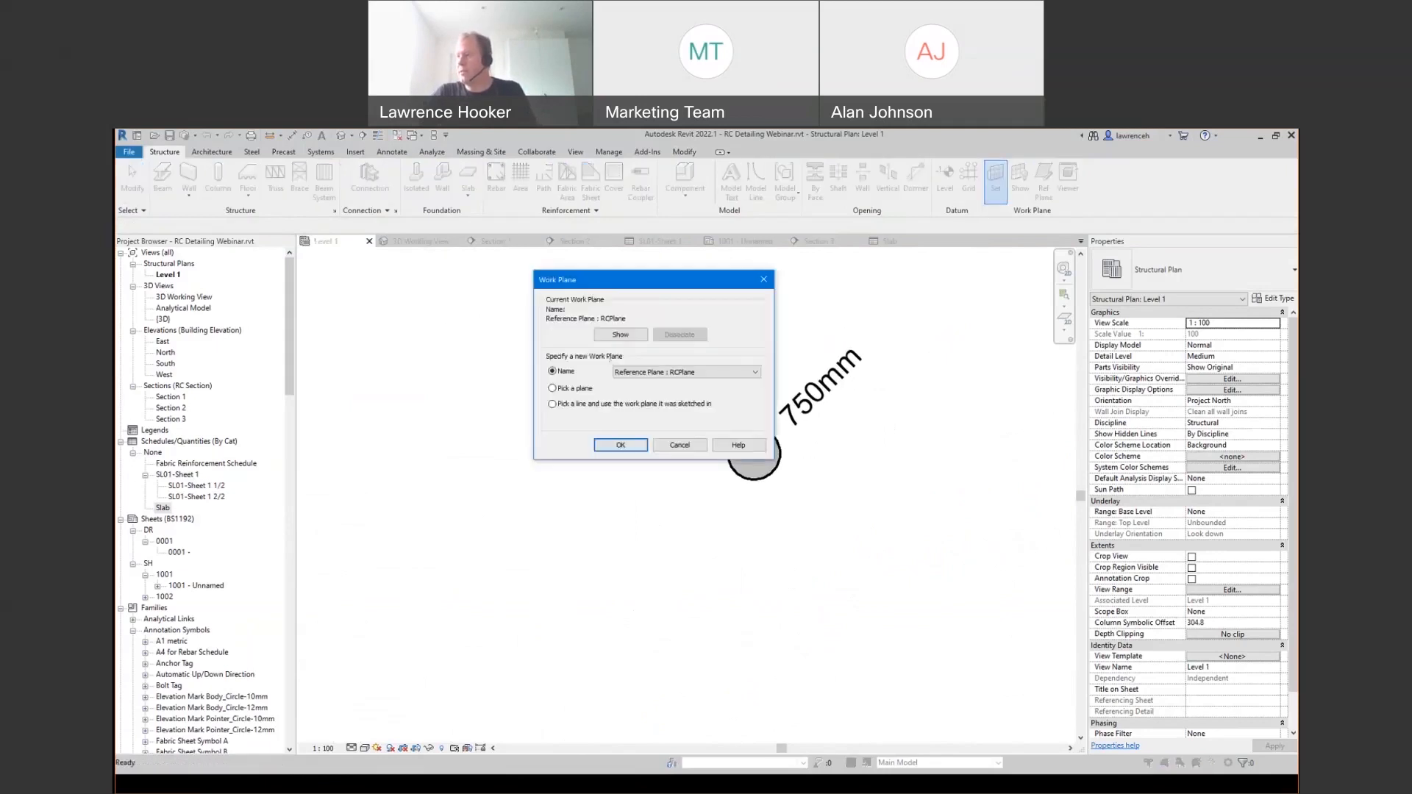
pyautogui.click(646, 375)
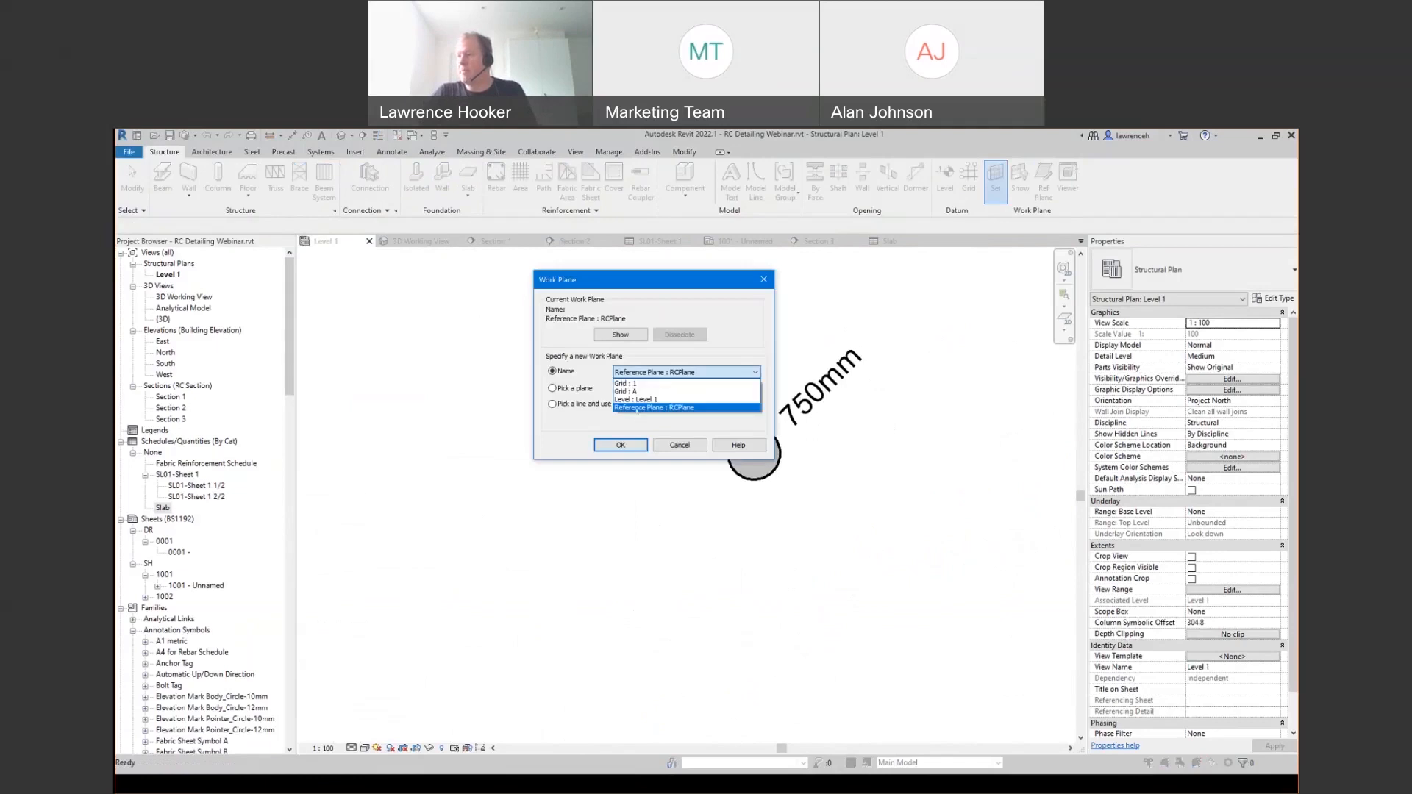
pyautogui.click(627, 445)
# - Place a shape 77 spiral rebar inside the 750mm circular column, expanded to fit the host
pyautogui.moveTo(813, 449); pyautogui.dragTo(822, 460, button='middle')
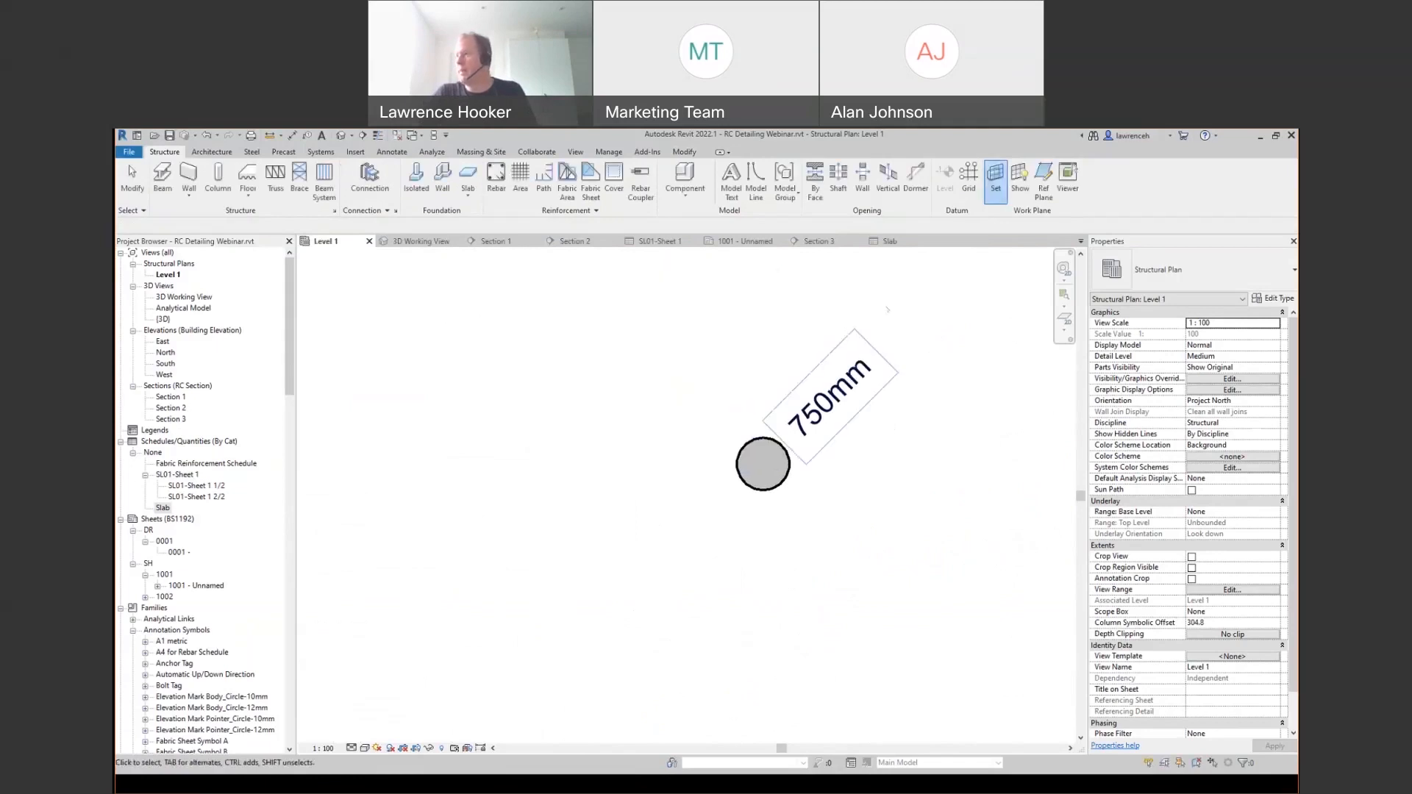
pyautogui.click(763, 464)
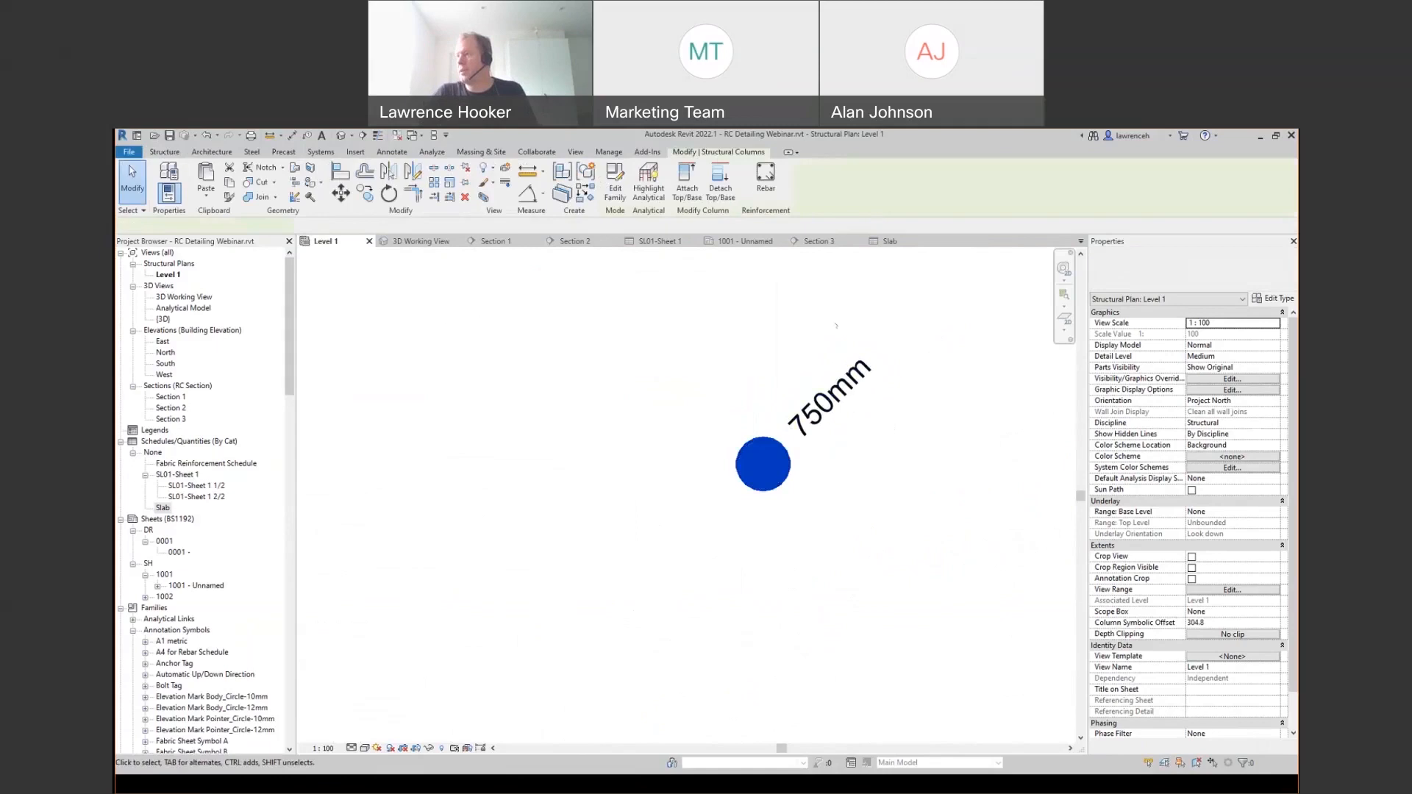
pyautogui.press('r')
pyautogui.press('b')
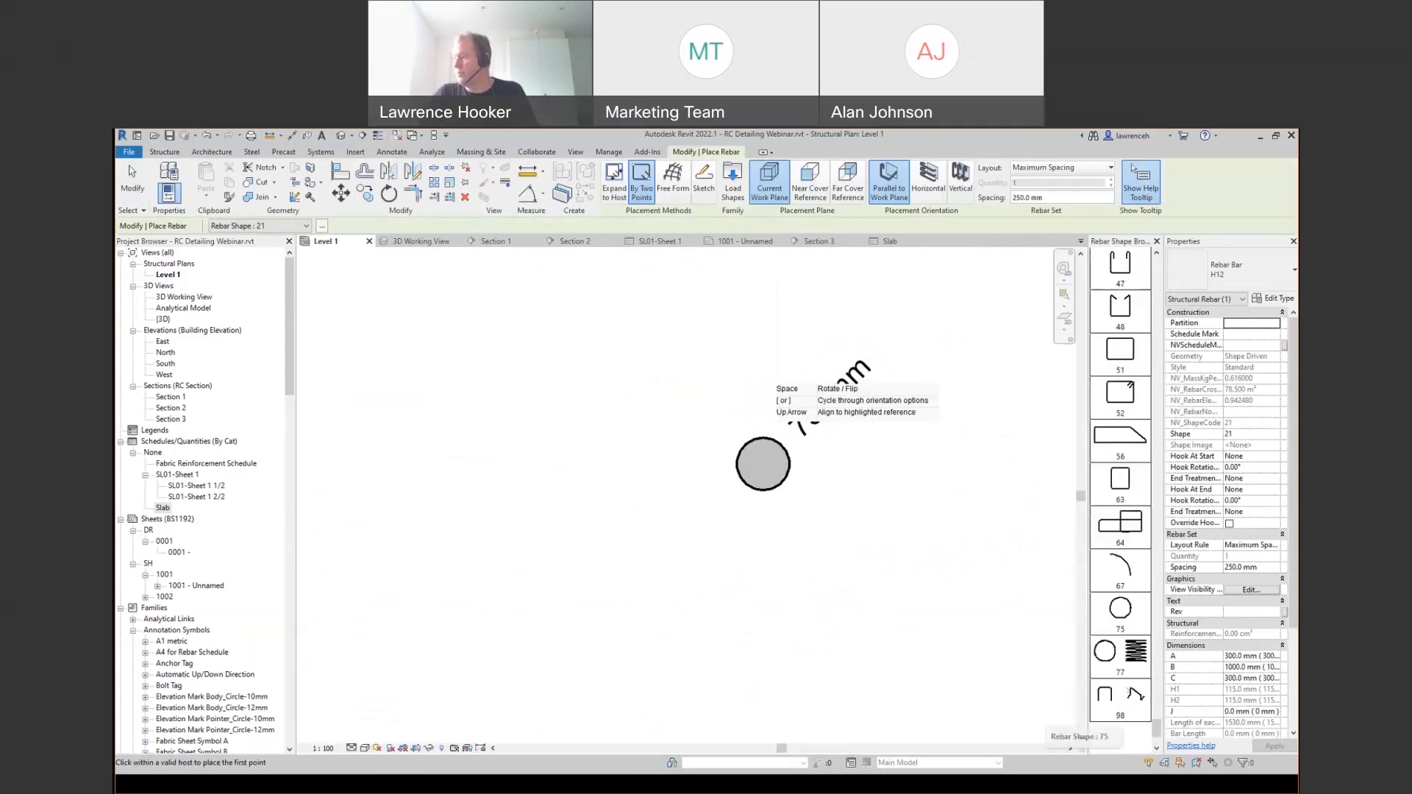
pyautogui.click(1132, 658)
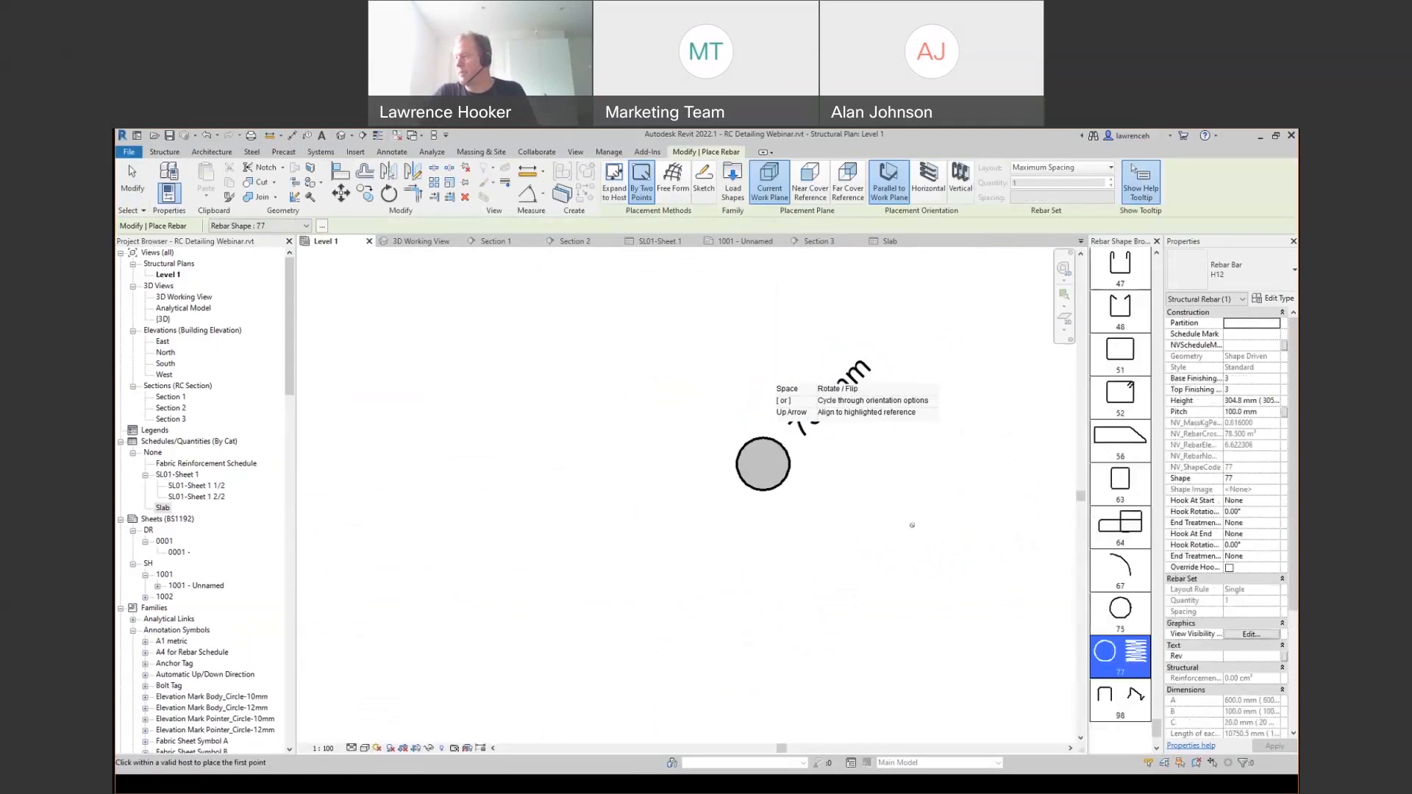
pyautogui.click(757, 483)
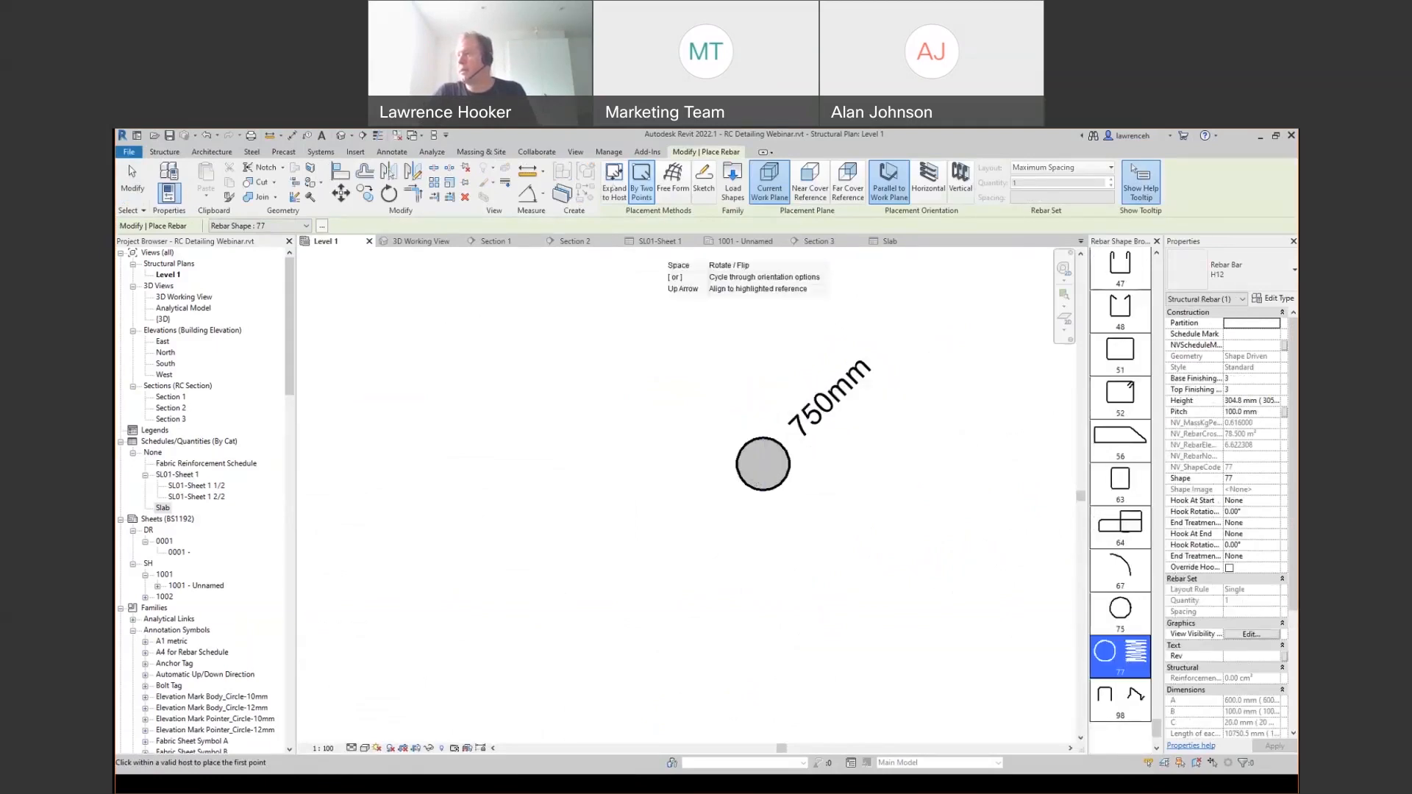
pyautogui.click(770, 459)
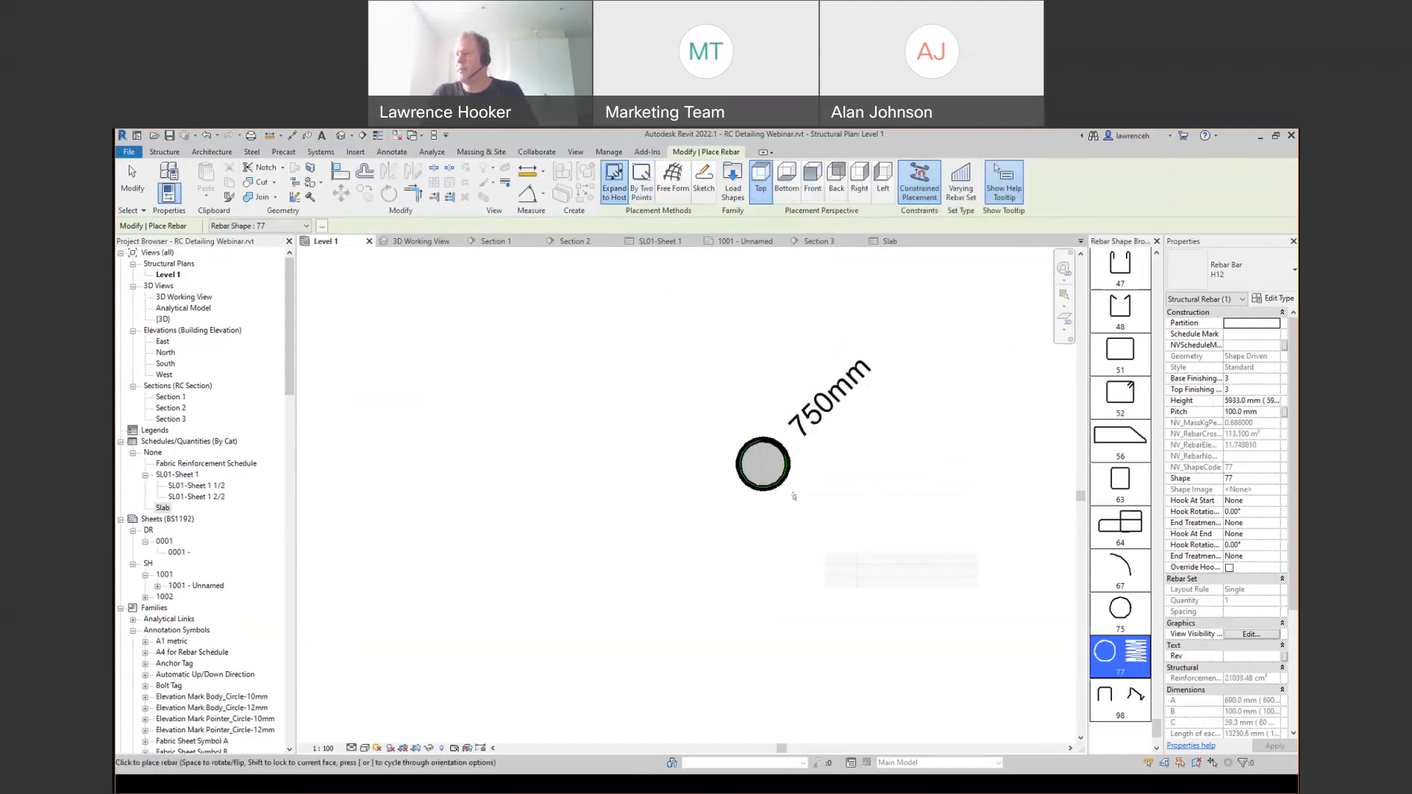
pyautogui.scroll(2, 769, 493)
pyautogui.press('Escape')
pyautogui.press('Escape')
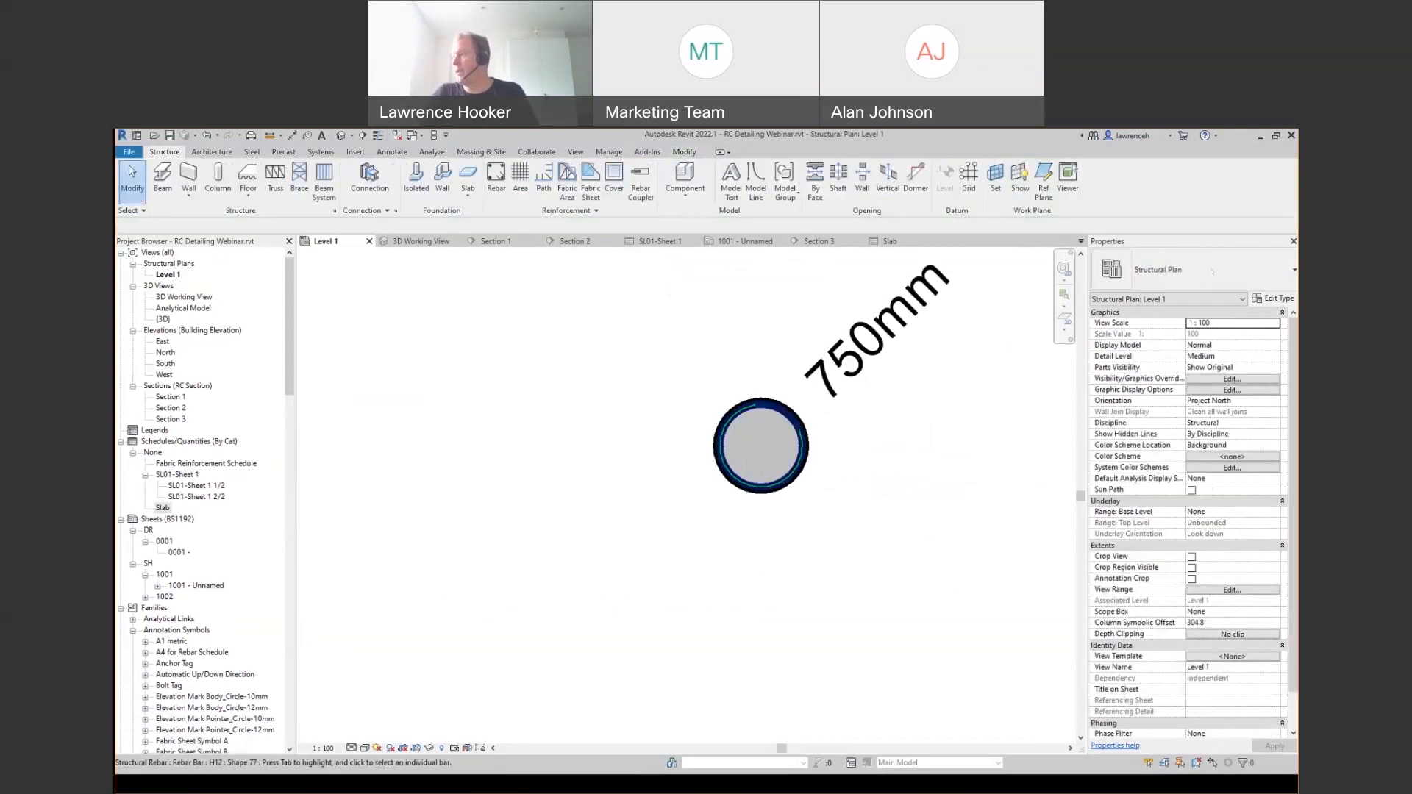
# - Change the circular column's spiral rebar to bar type H10
pyautogui.click(1218, 273)
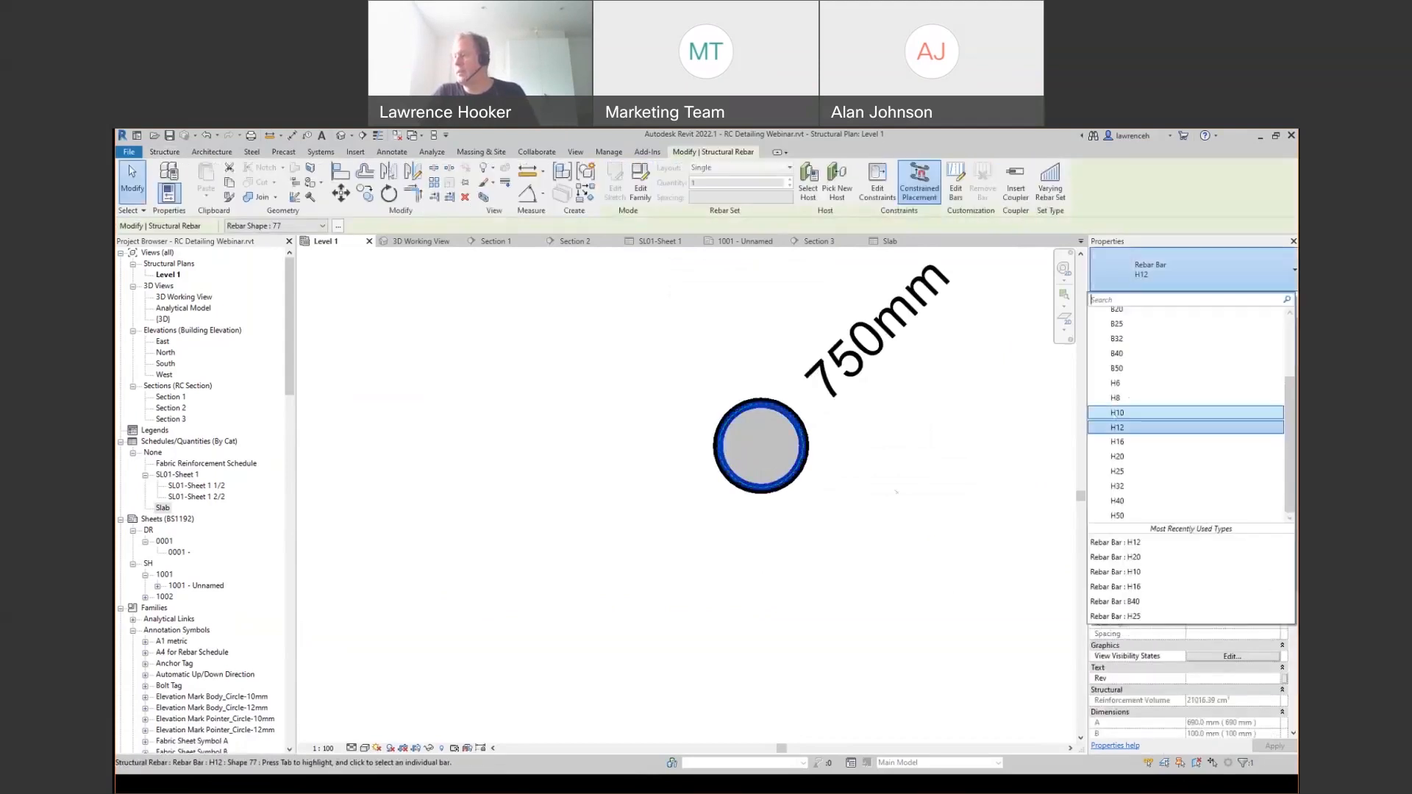
pyautogui.click(1206, 412)
pyautogui.click(871, 468)
pyautogui.moveTo(871, 469); pyautogui.dragTo(833, 482, button='middle')
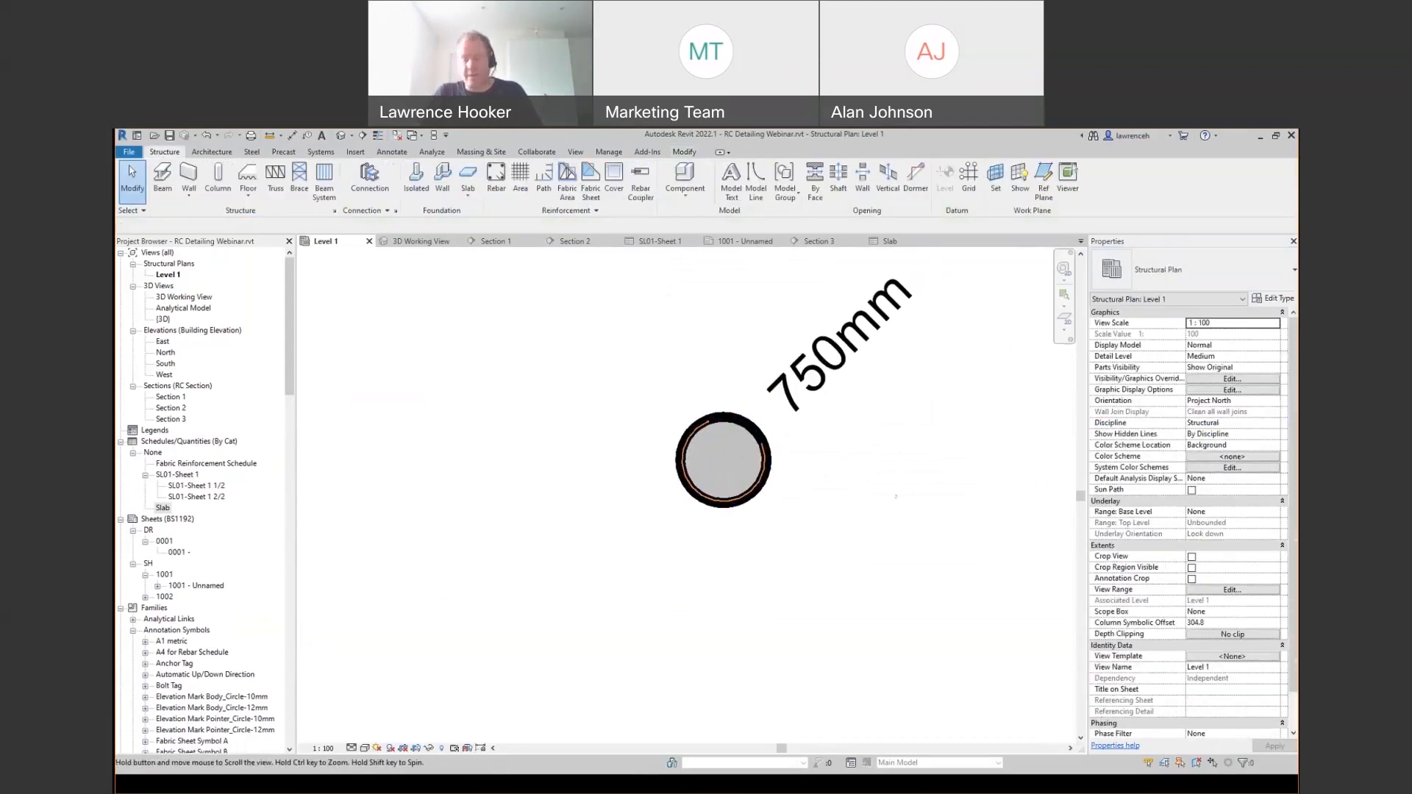
# - Open the 3D Working View and examine the slab reinforcement and the spiral rebar in the circular column
pyautogui.hotkey('ctrl', 'Tab')
pyautogui.hotkey('alt', 'Tab')
pyautogui.hotkey('alt', 'Tab')
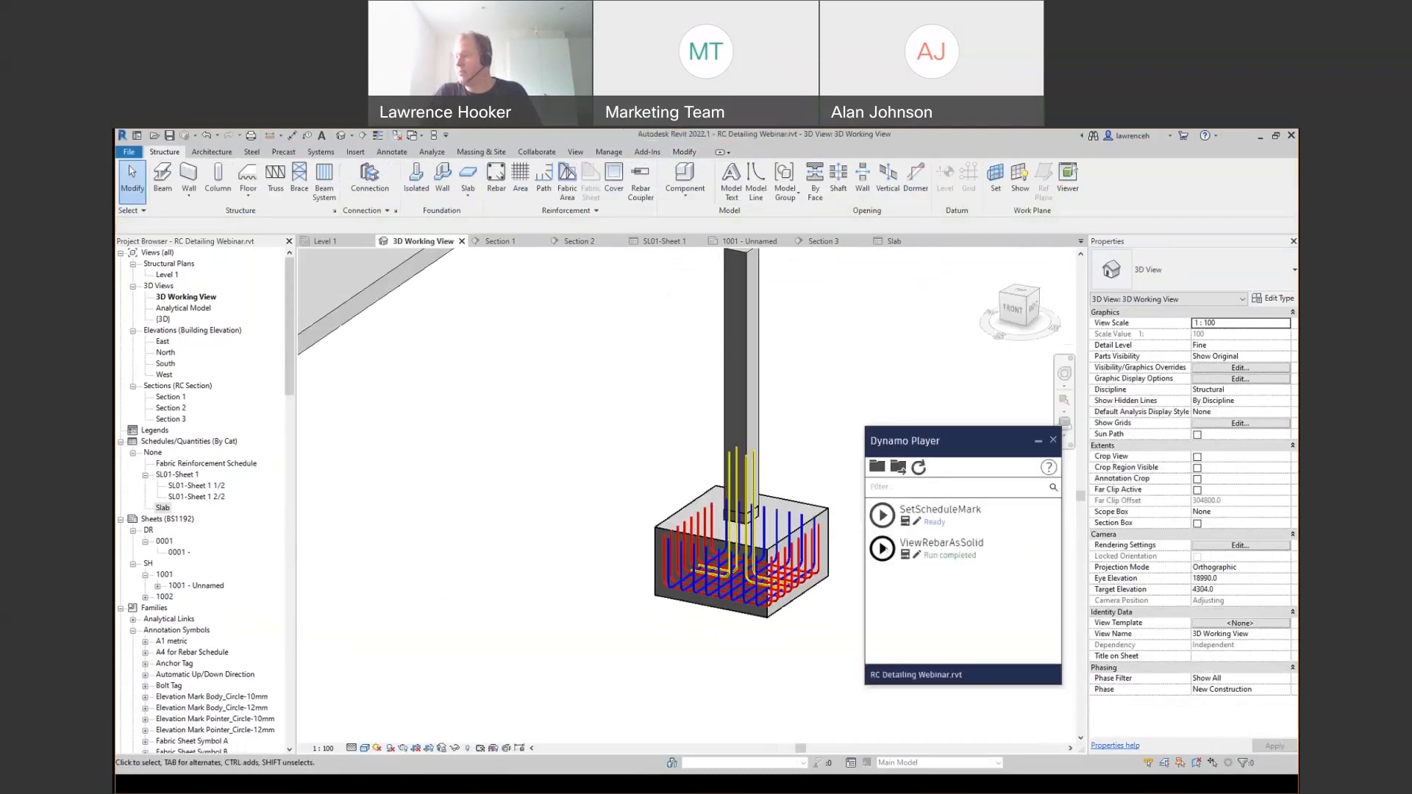
pyautogui.scroll(-2, 696, 620)
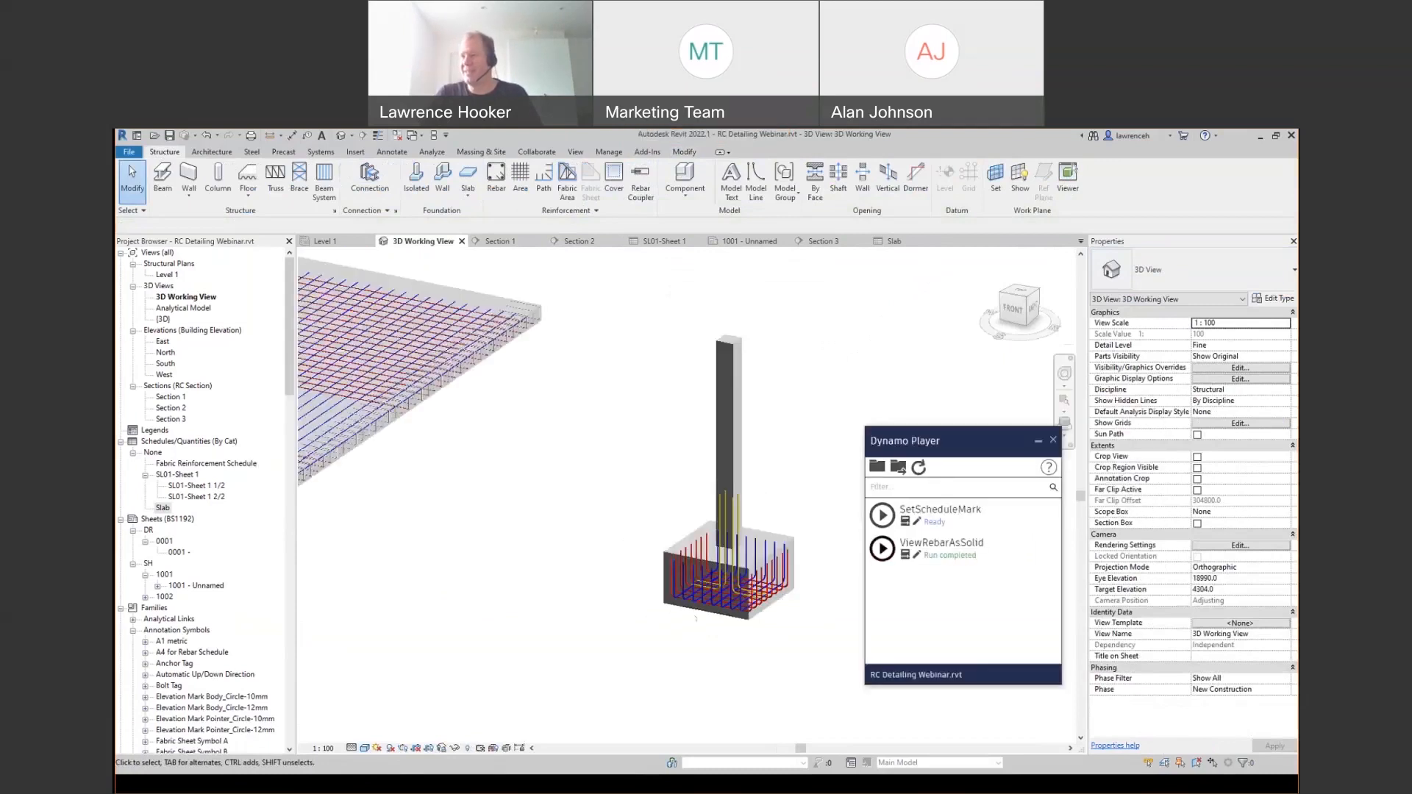
pyautogui.scroll(-1, 695, 620)
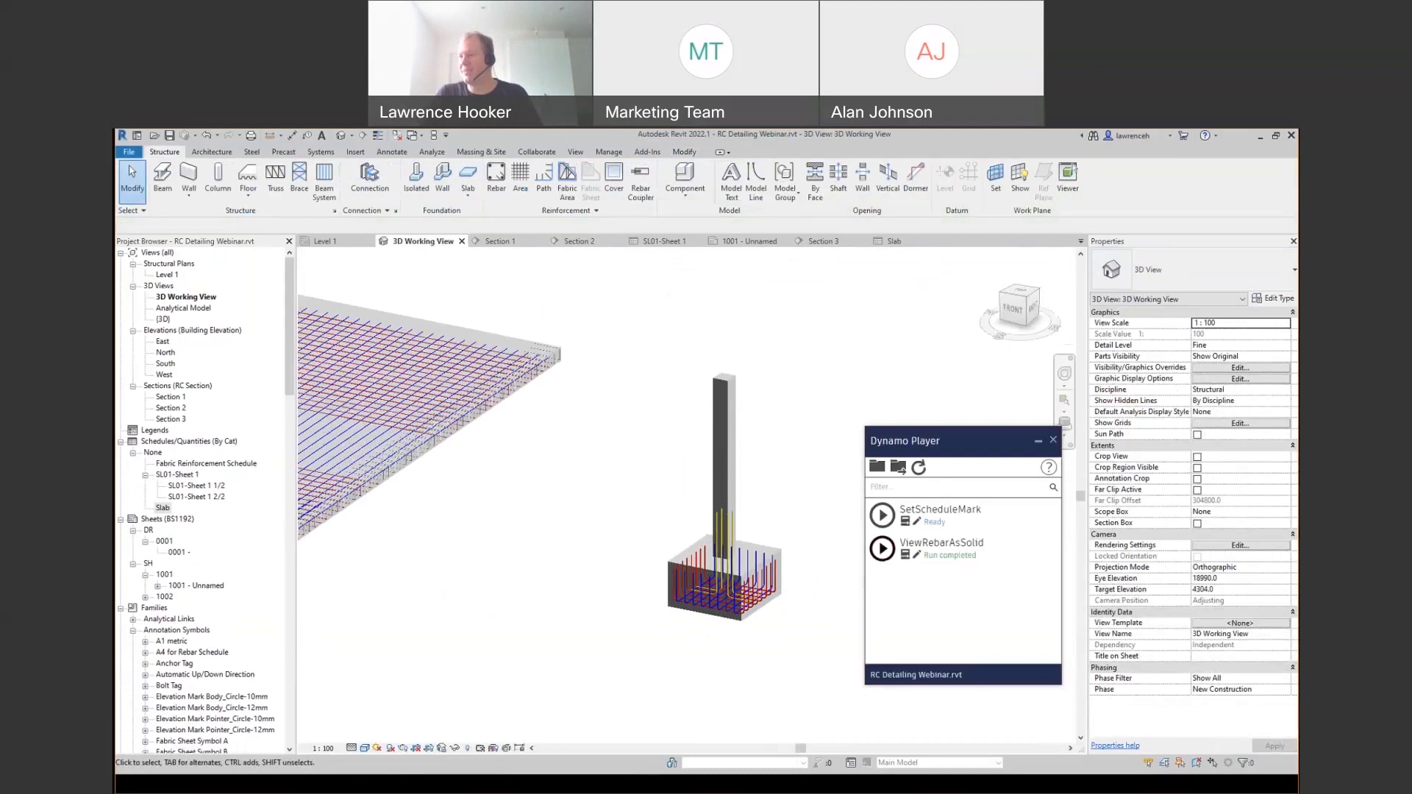
pyautogui.scroll(-1, 696, 620)
pyautogui.moveTo(495, 609); pyautogui.dragTo(739, 607, button='middle')
pyautogui.scroll(-1, 772, 695)
pyautogui.moveTo(791, 705); pyautogui.dragTo(975, 738, button='middle')
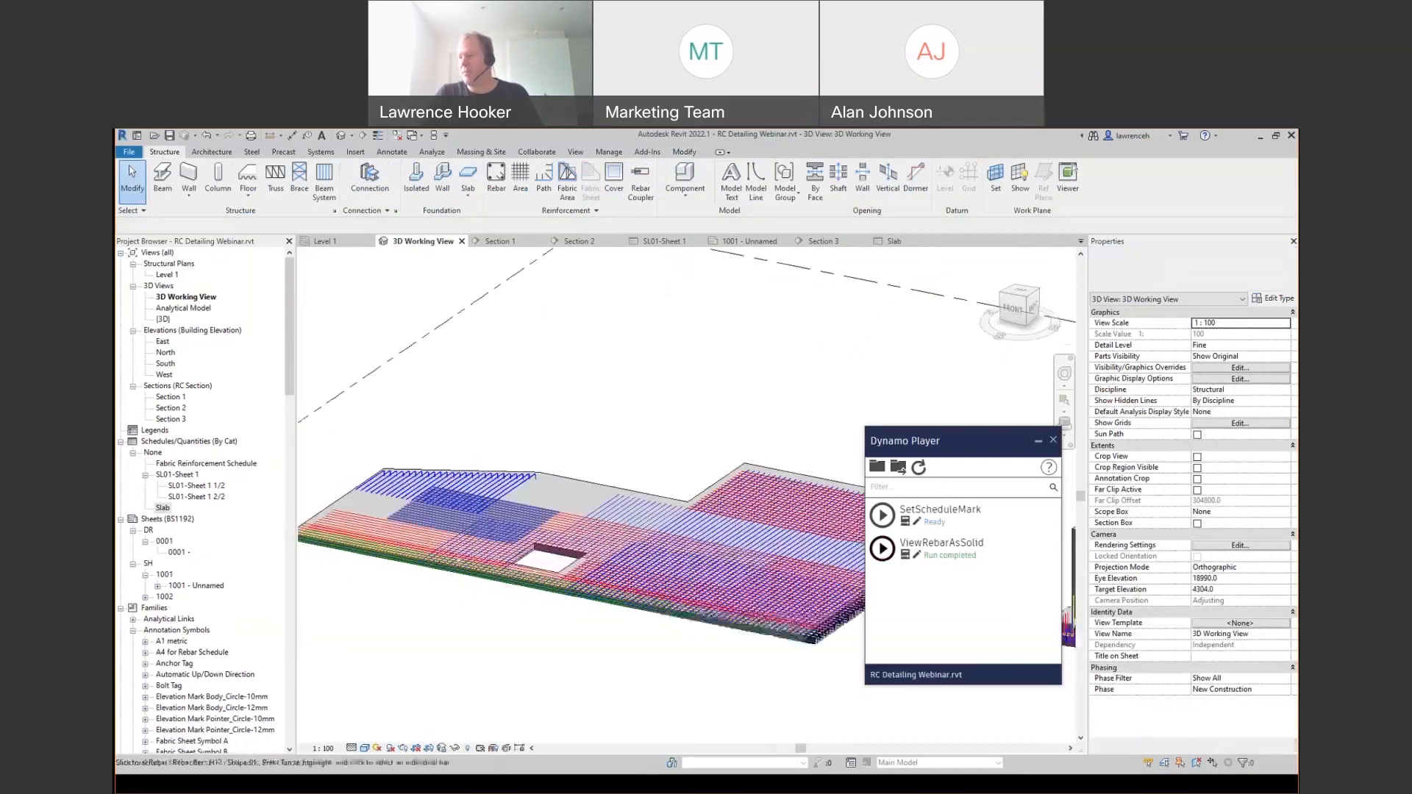
pyautogui.scroll(3, 458, 524)
pyautogui.moveTo(750, 609); pyautogui.dragTo(573, 578, button='middle')
pyautogui.scroll(-3, 573, 578)
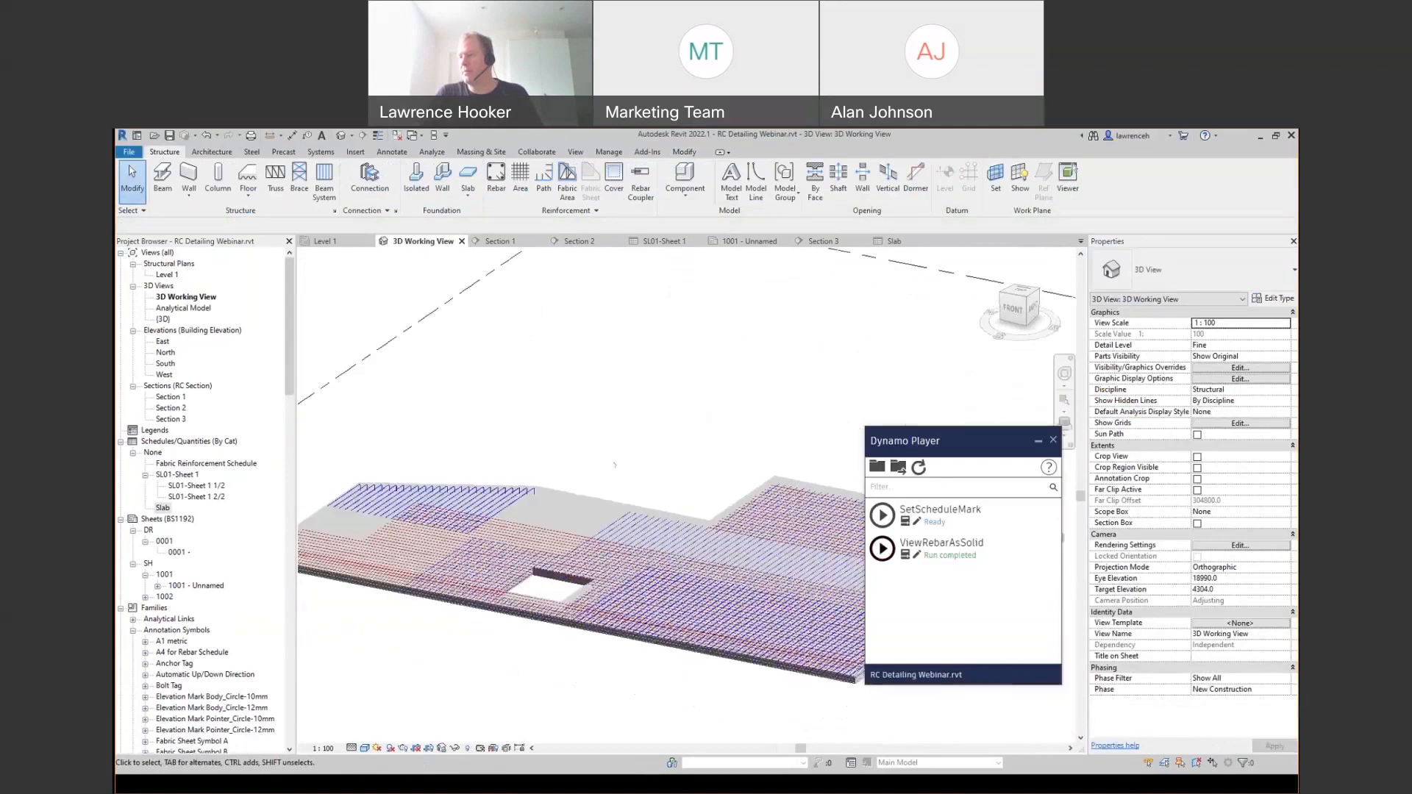
pyautogui.moveTo(614, 465); pyautogui.dragTo(452, 472, button='middle')
pyautogui.scroll(2, 734, 668)
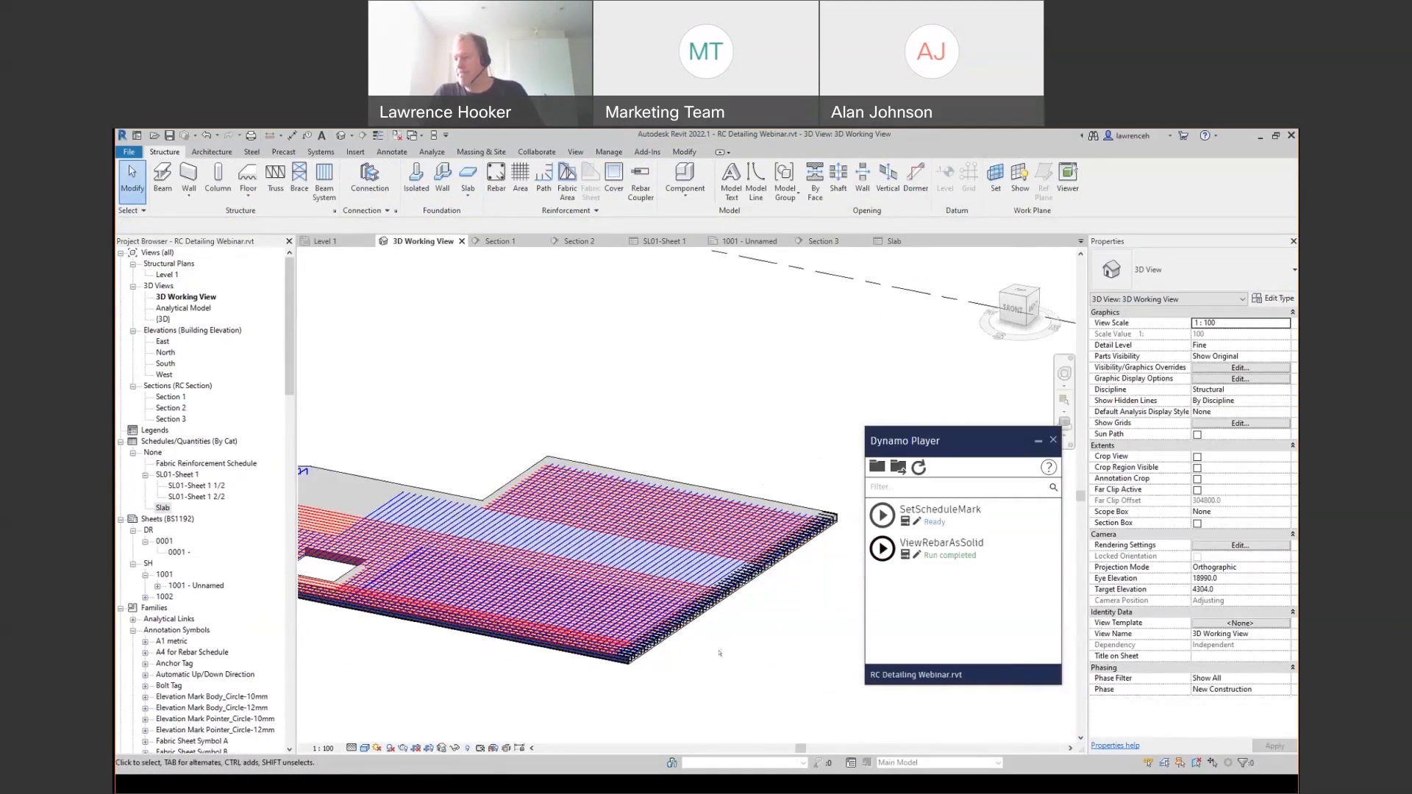
pyautogui.keyDown('shift'); pyautogui.moveTo(719, 653); pyautogui.dragTo(749, 652, button='middle'); pyautogui.keyUp('shift')
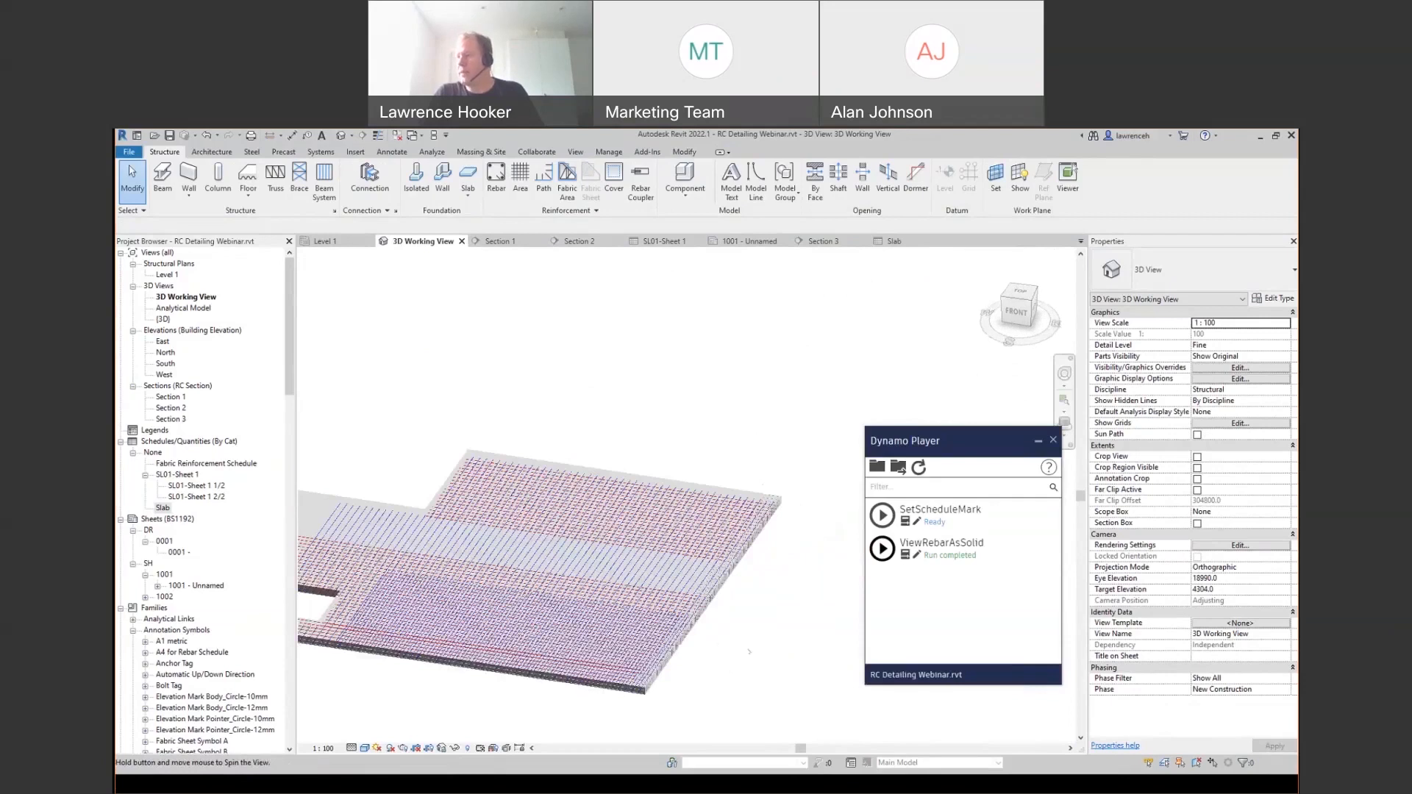
pyautogui.scroll(2, 748, 652)
pyautogui.scroll(-2, 749, 652)
pyautogui.moveTo(971, 316); pyautogui.dragTo(735, 390, button='middle')
pyautogui.scroll(3, 777, 354)
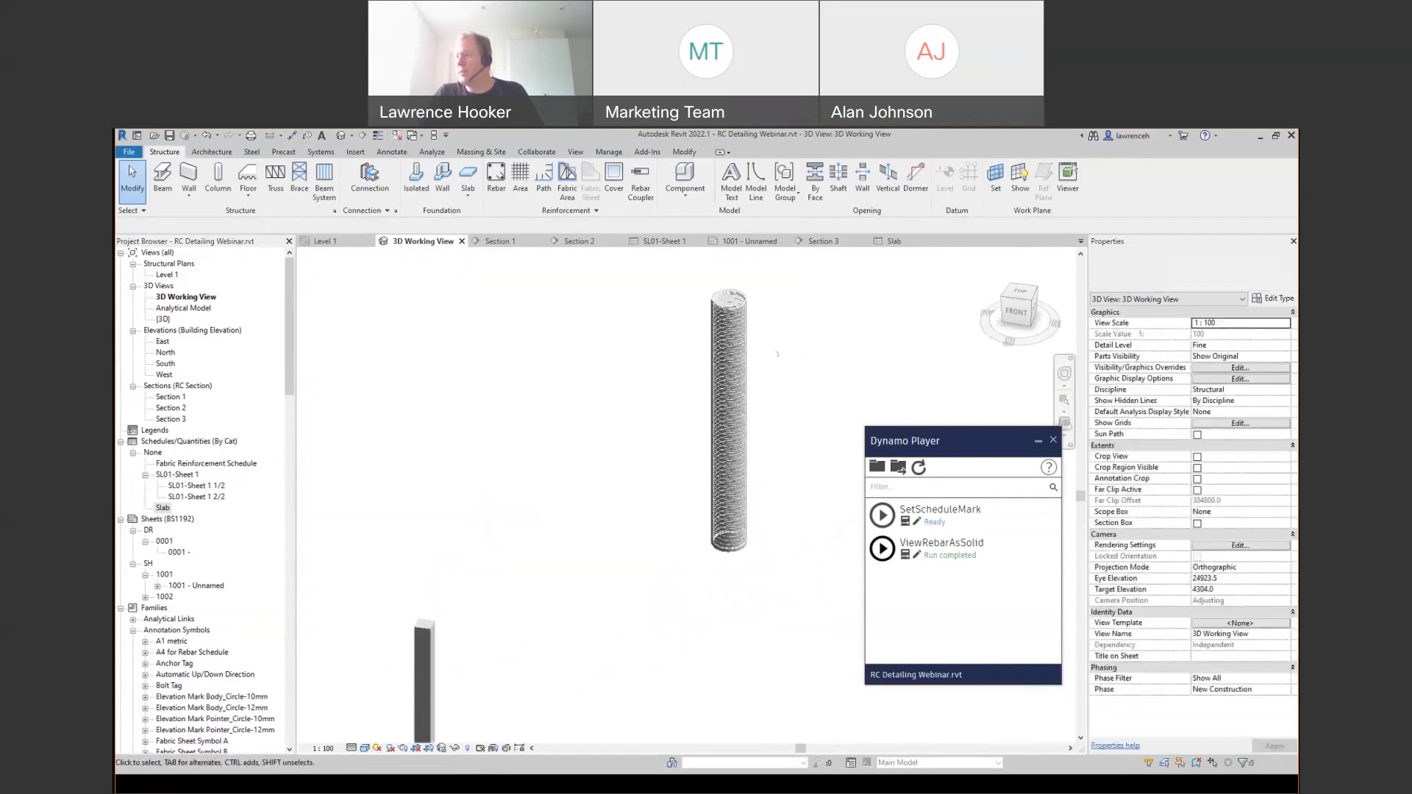
pyautogui.scroll(4, 777, 355)
pyautogui.scroll(-3, 781, 434)
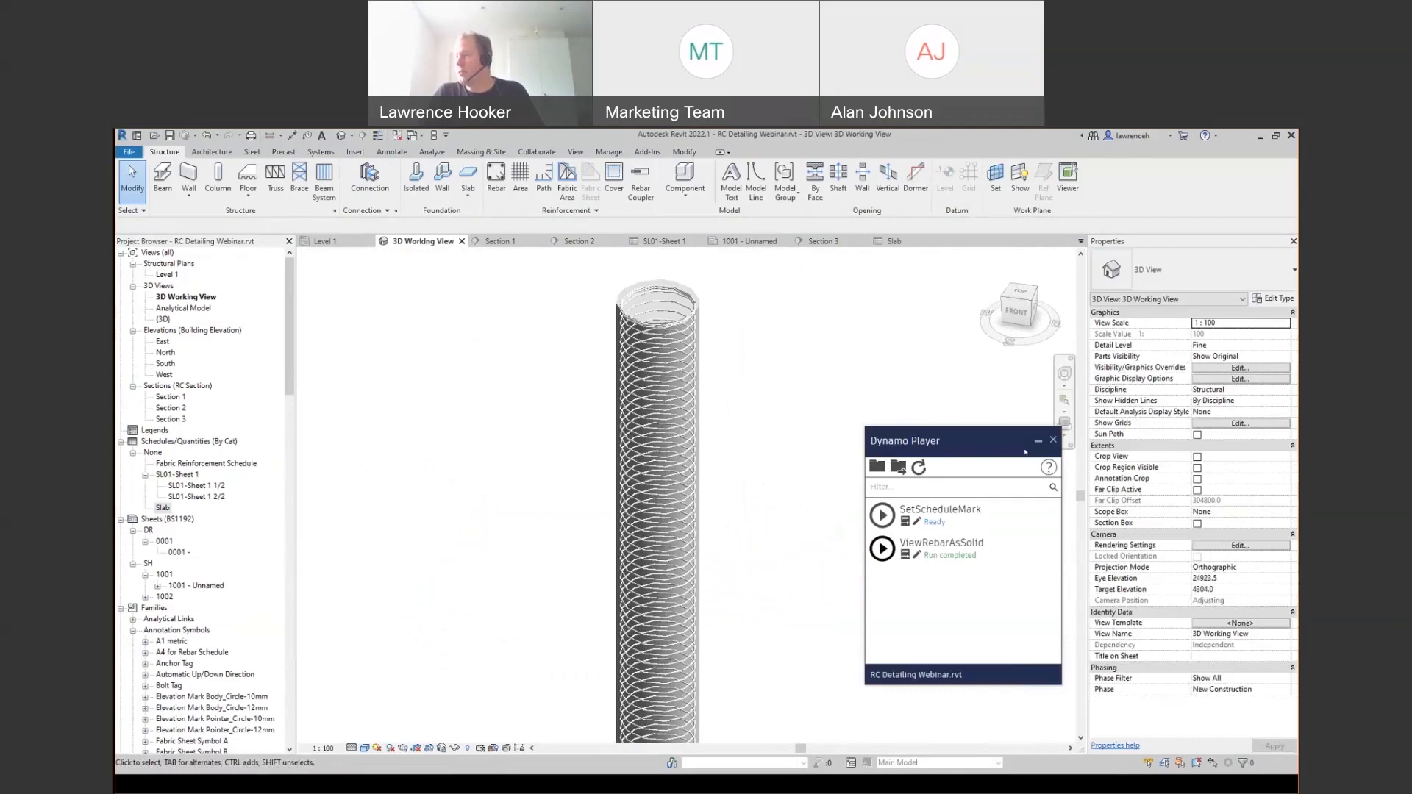
pyautogui.moveTo(853, 358); pyautogui.dragTo(732, 369, button='middle')
pyautogui.scroll(2, 732, 369)
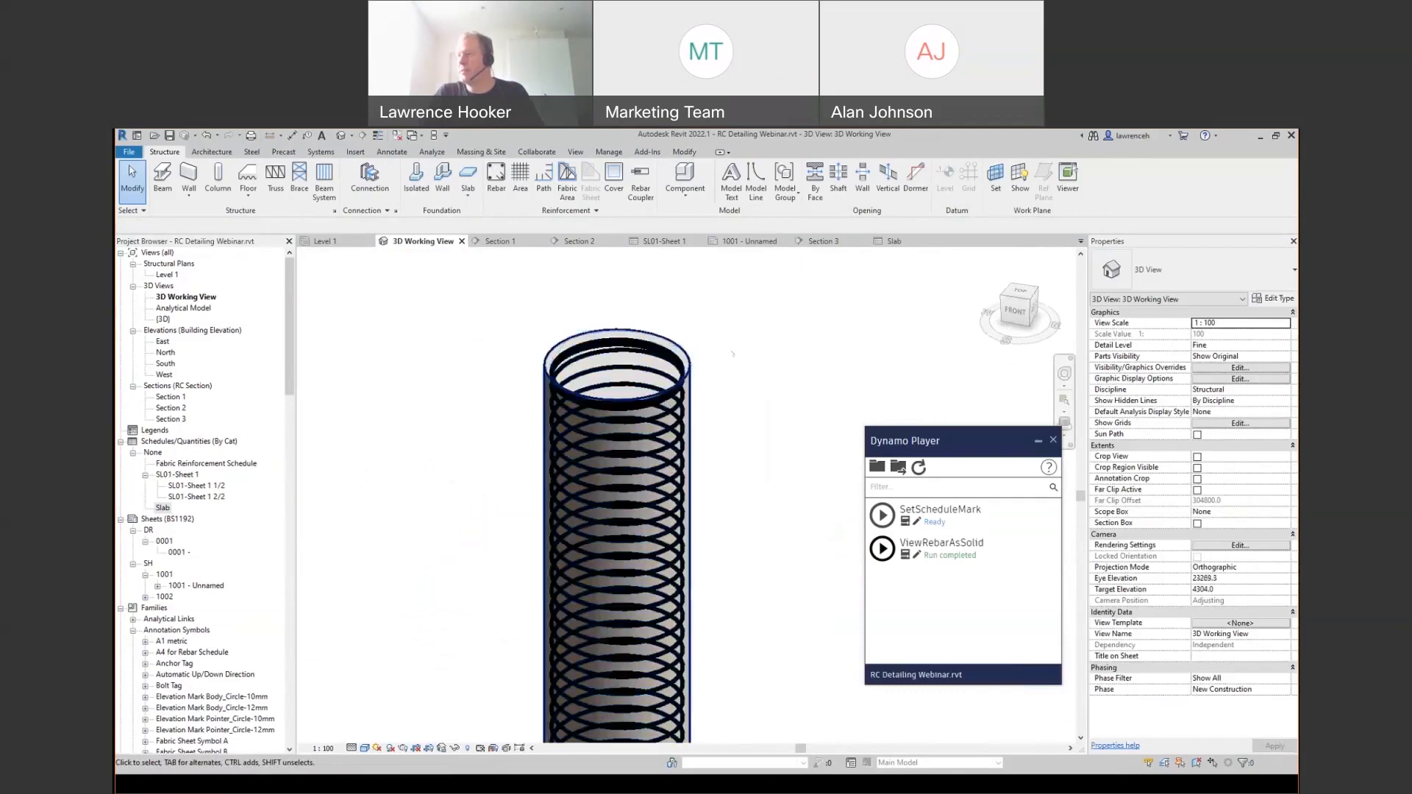
# - Start an aligned free form rebar set for the circular column with bar type H20 and a Fixed Number layout of 10
pyautogui.click(732, 353)
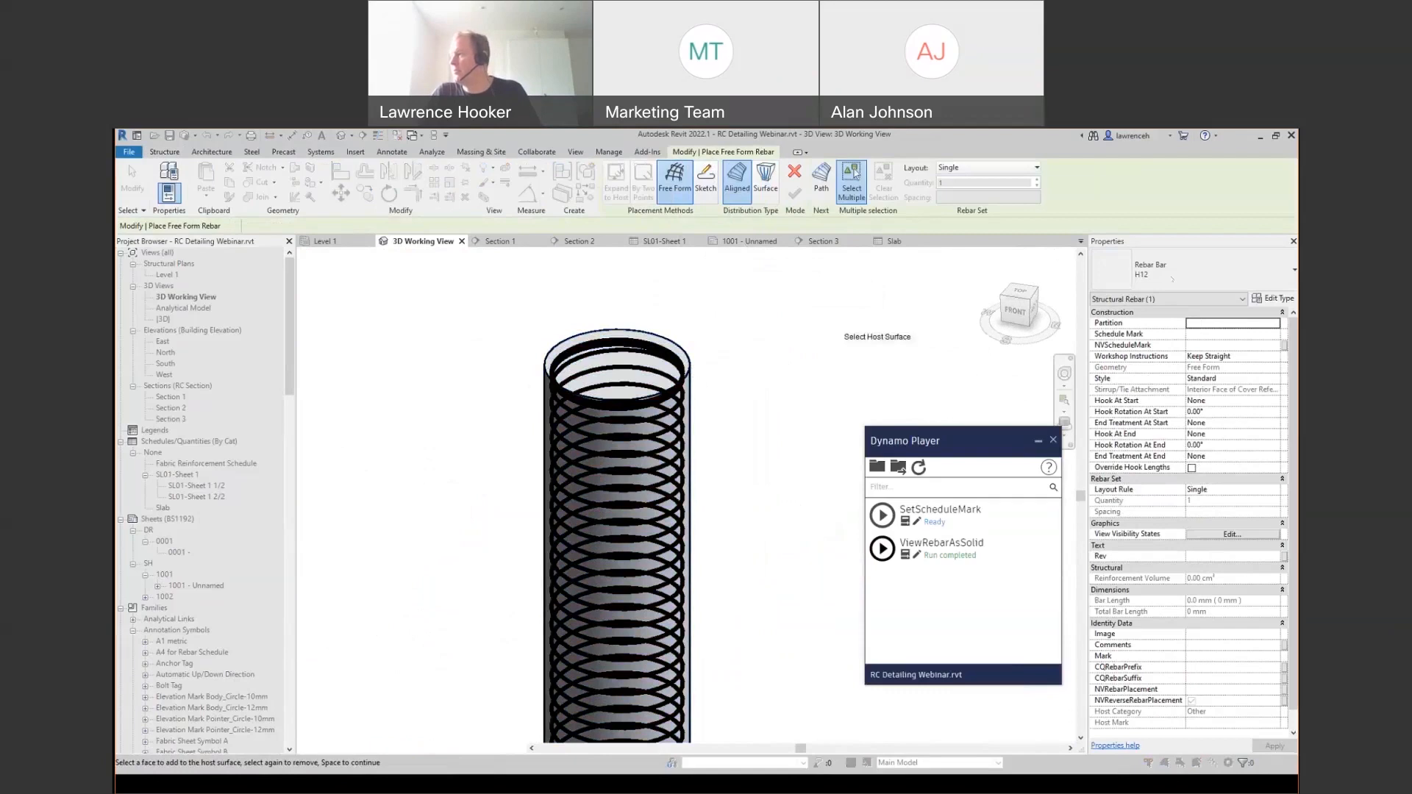
pyautogui.click(1172, 279)
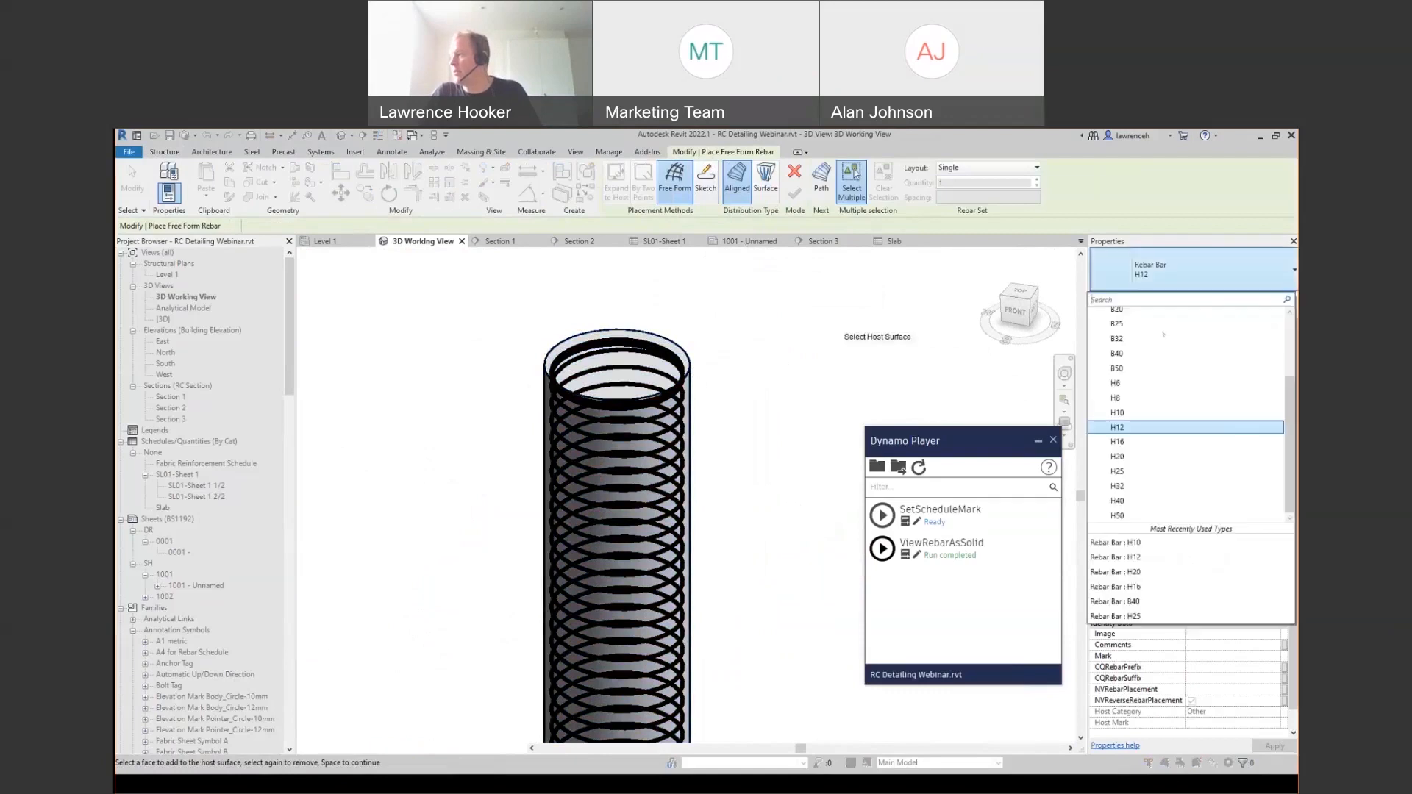
pyautogui.click(1131, 457)
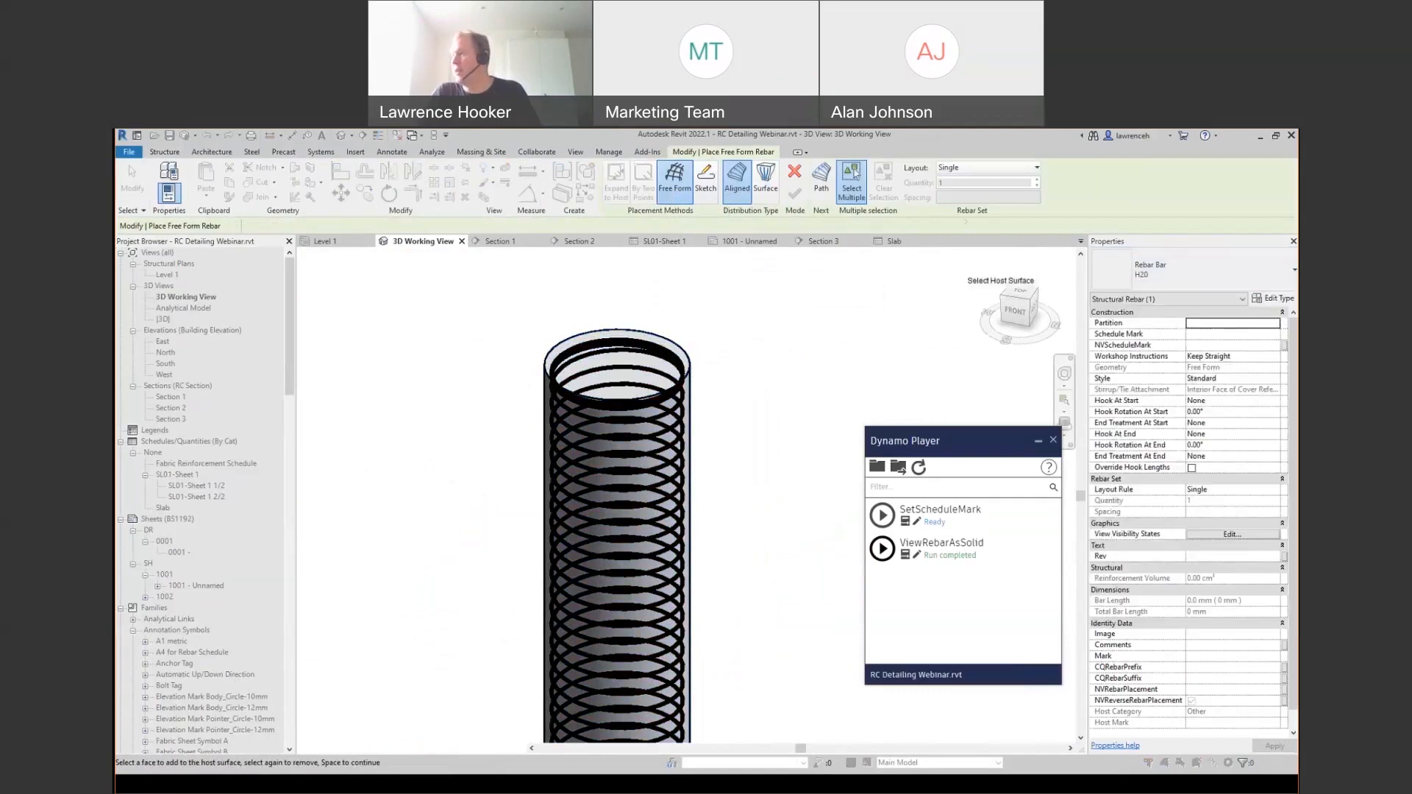
pyautogui.click(995, 175)
pyautogui.press('Return')
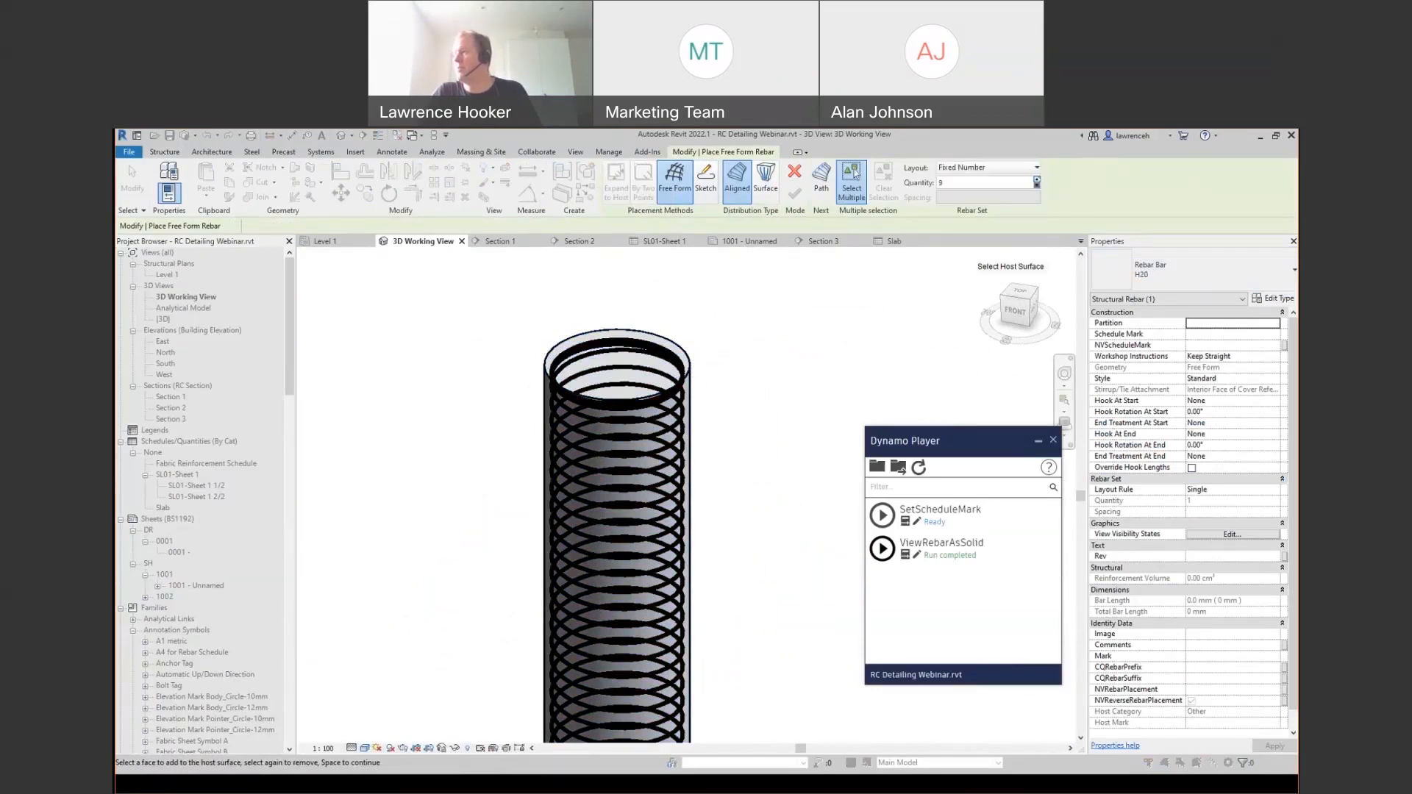
# - Create the vertical column bars, using both halves of the curved side as host surfaces and the circular top edge as path
pyautogui.click(691, 409)
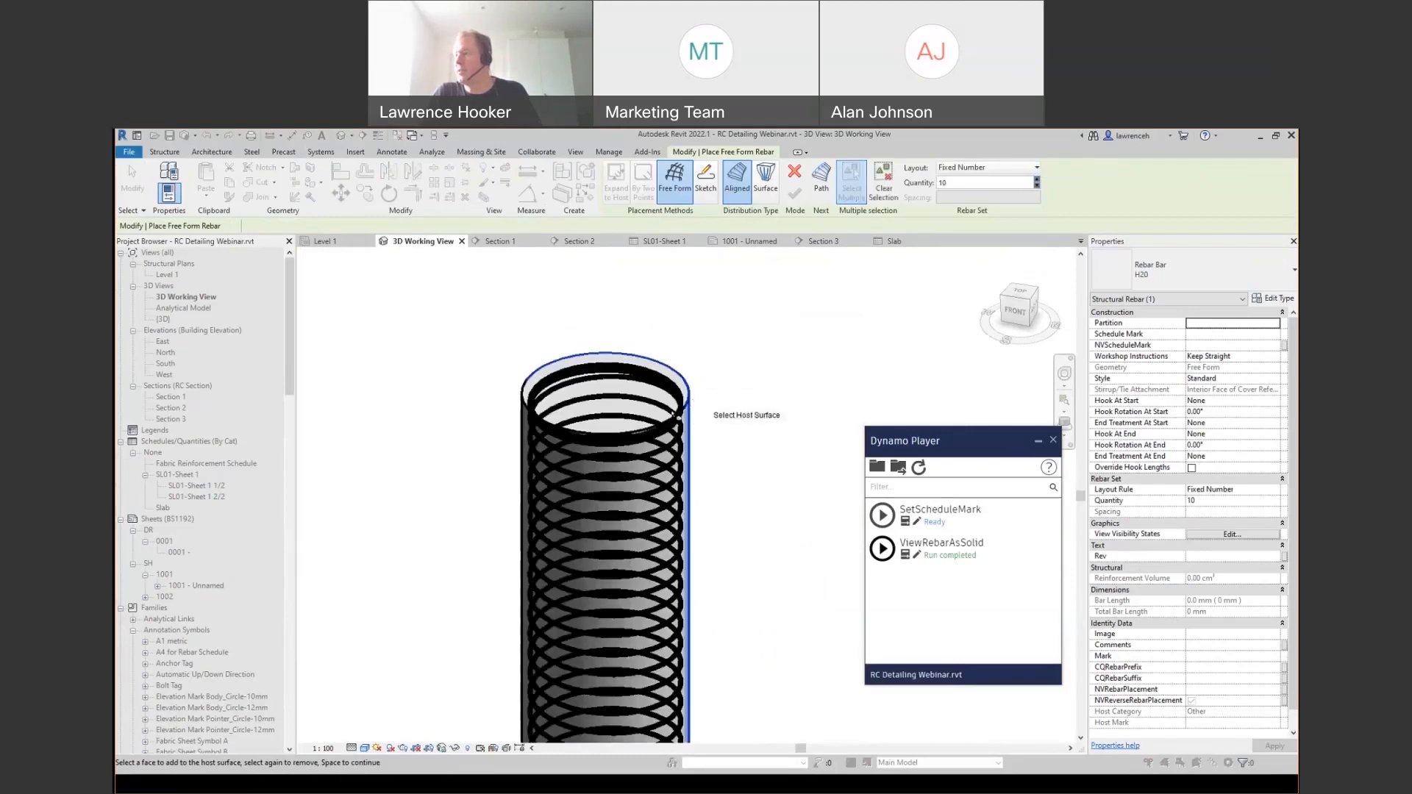
pyautogui.click(675, 426)
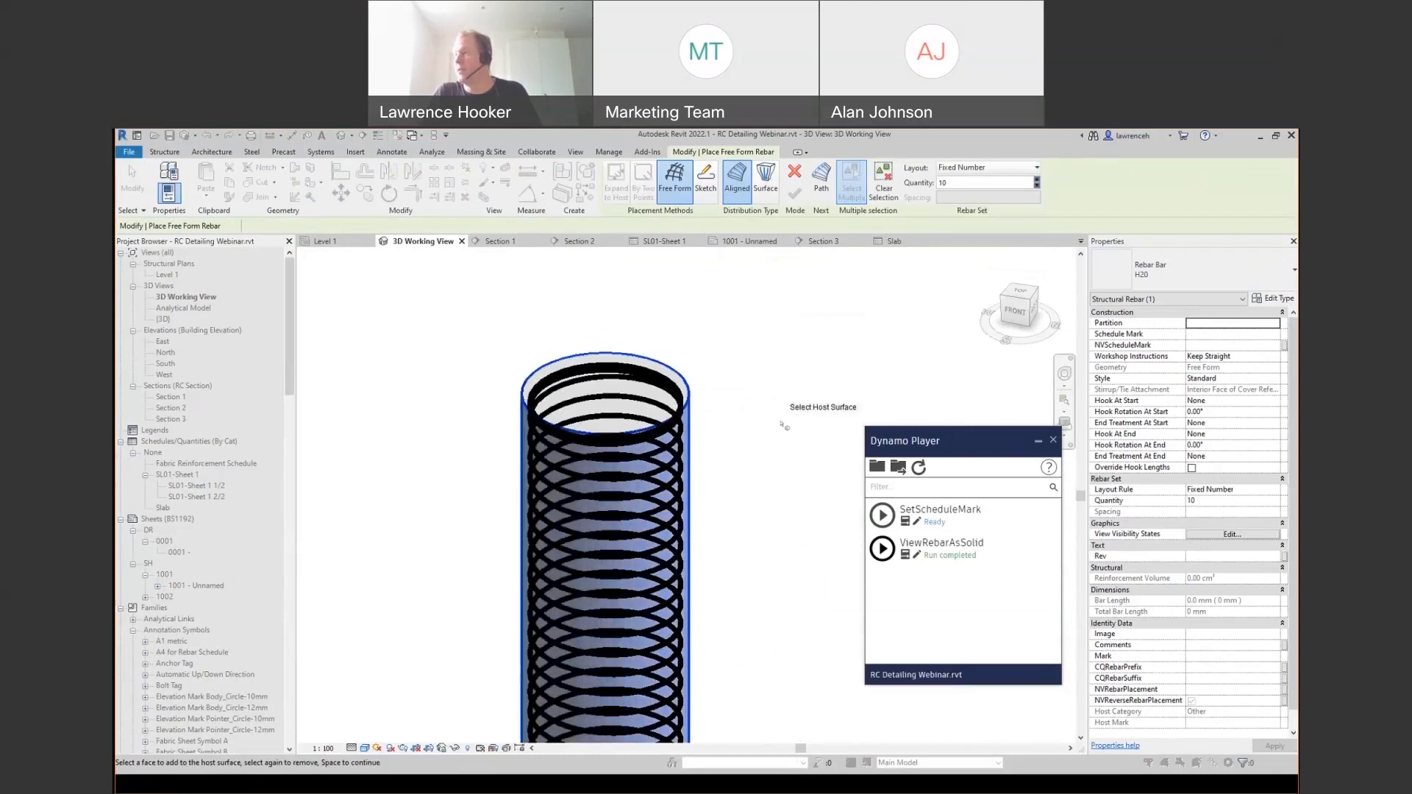
pyautogui.click(821, 176)
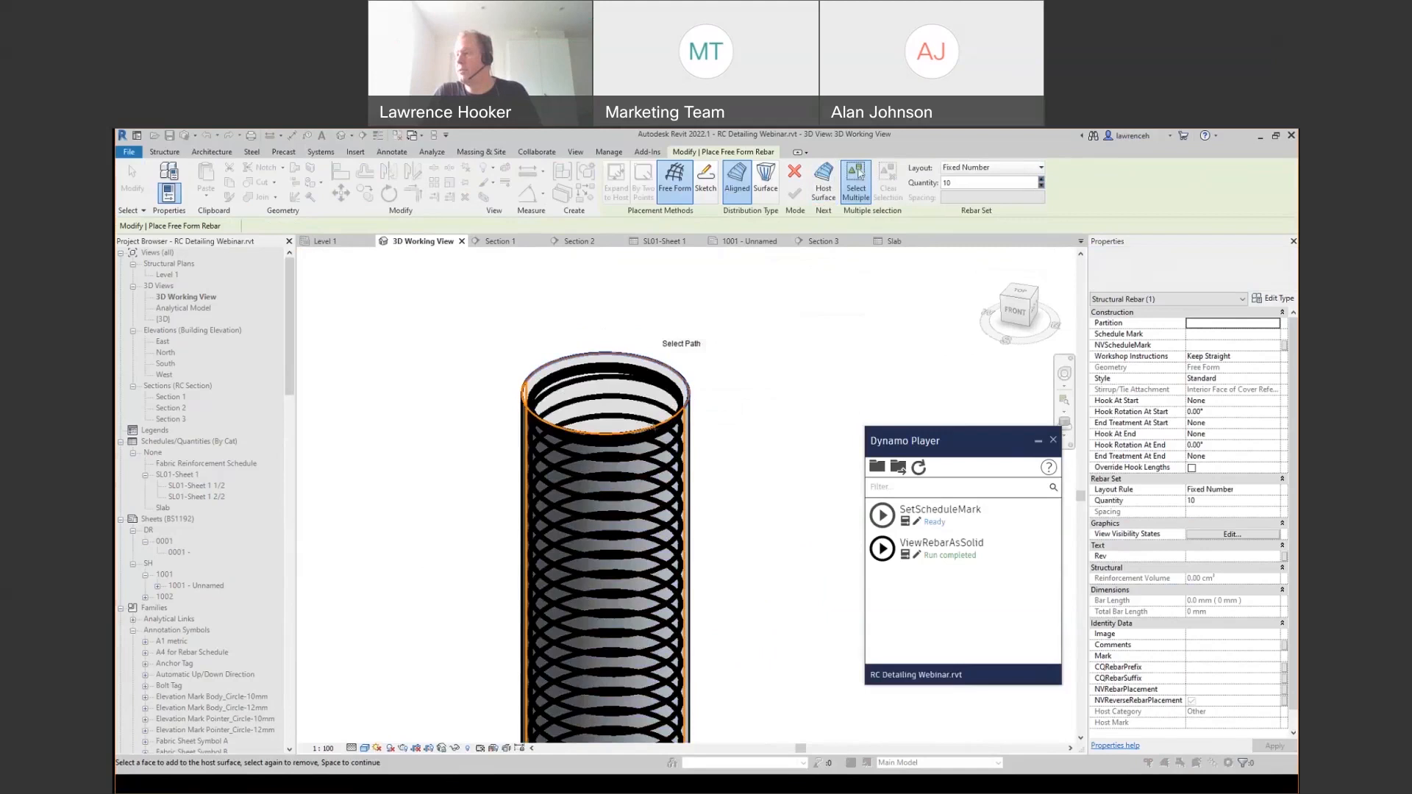
pyautogui.click(857, 177)
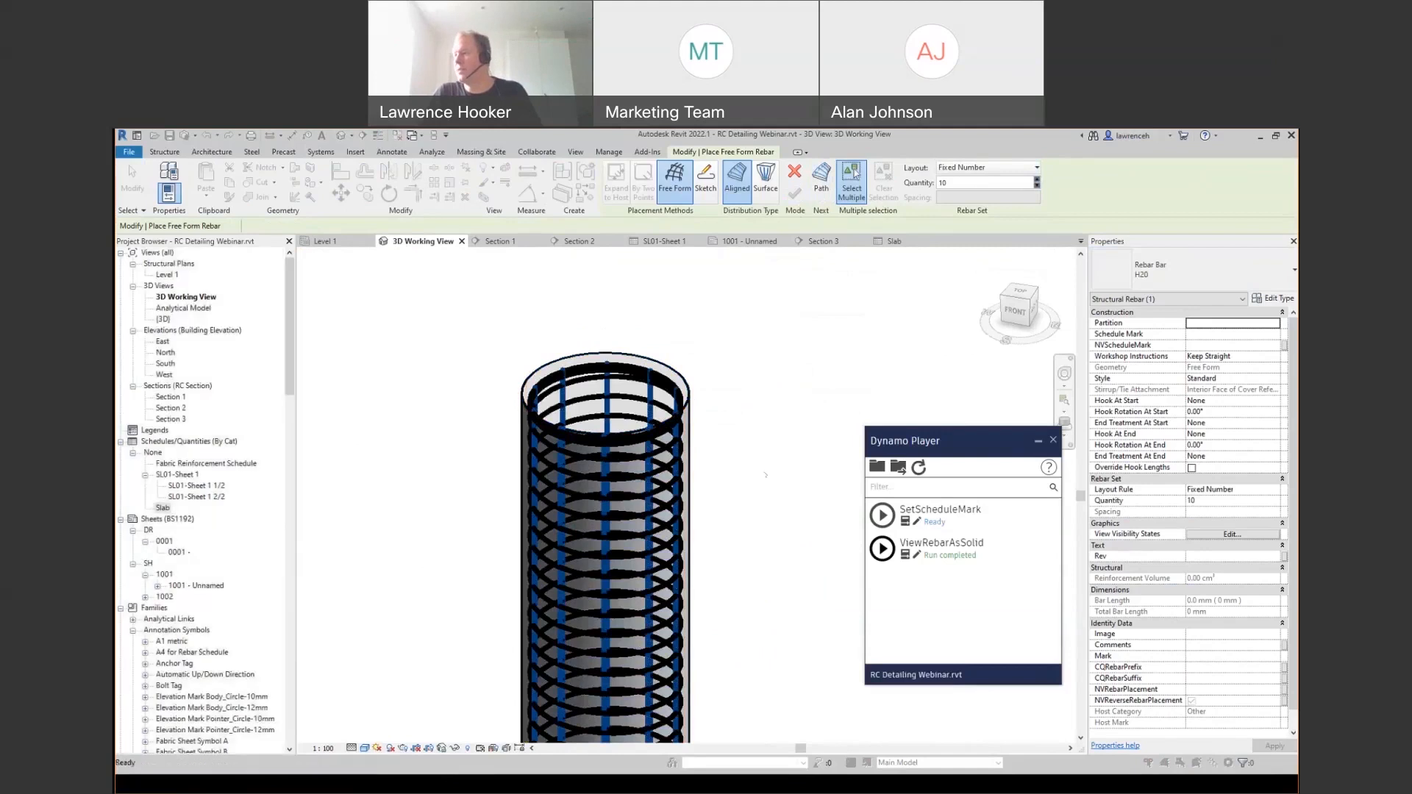
pyautogui.press('Escape')
# - Run the ViewRebarAsSolid script in Dynamo Player and select the circular column's vertical bar set
pyautogui.click(881, 549)
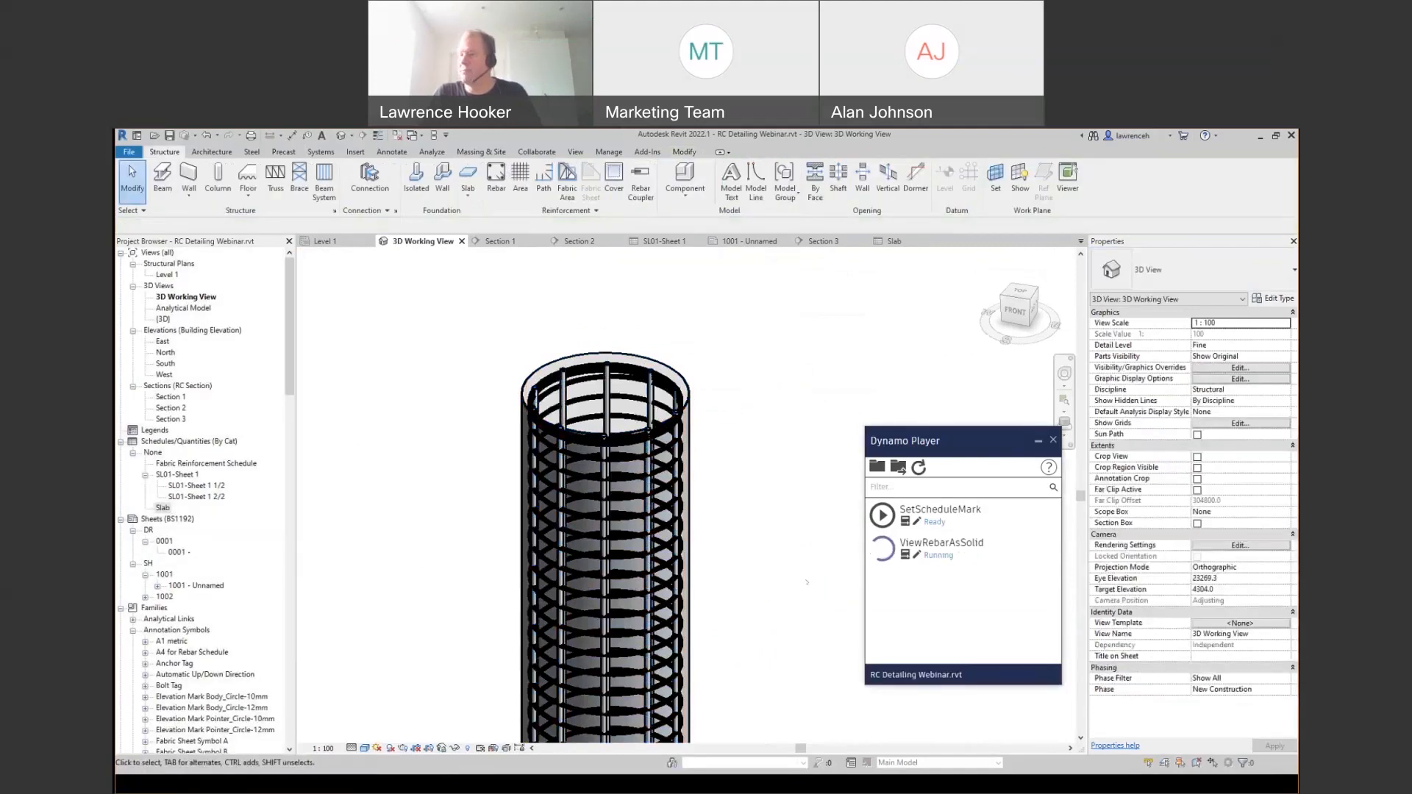
pyautogui.scroll(1, 597, 376)
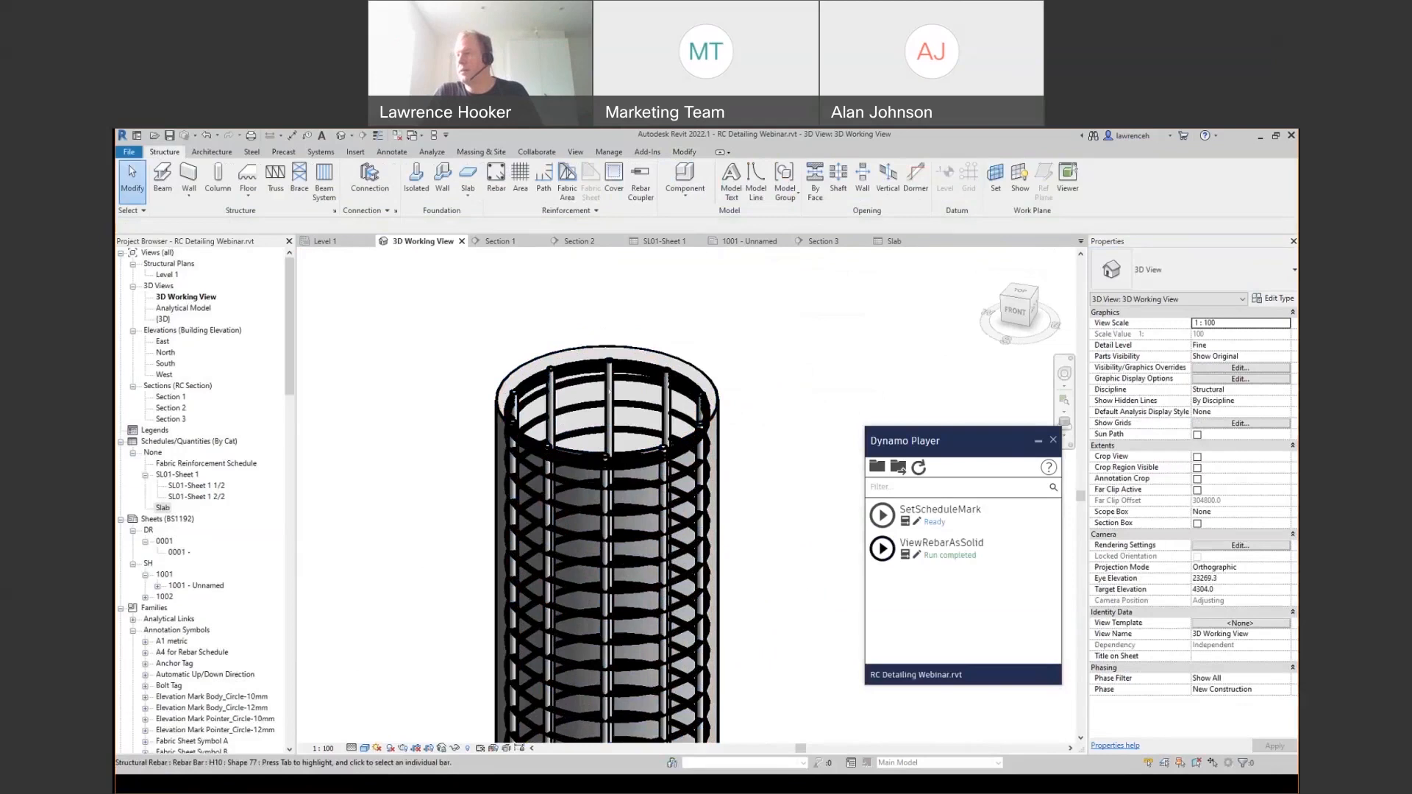
pyautogui.click(667, 384)
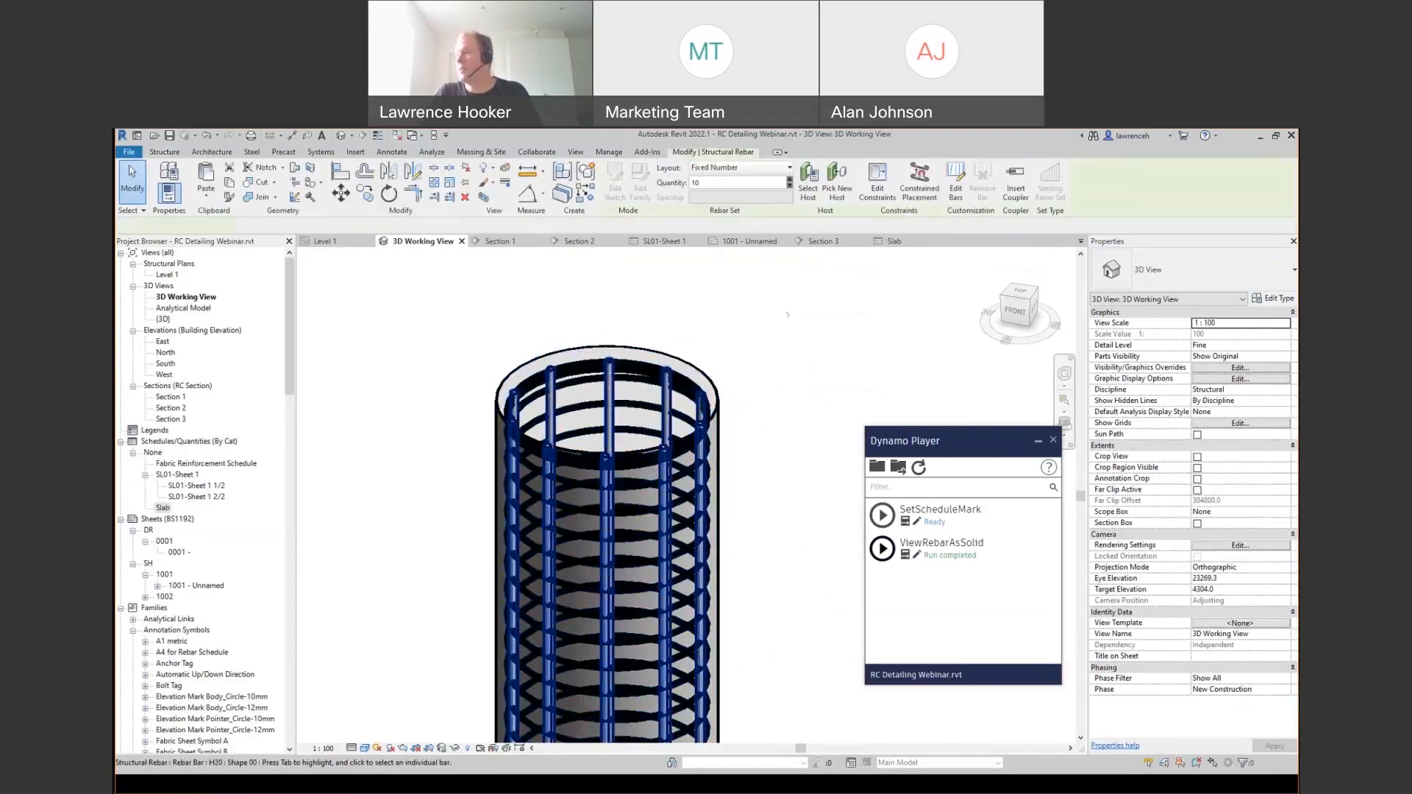
pyautogui.scroll(-1, 675, 331)
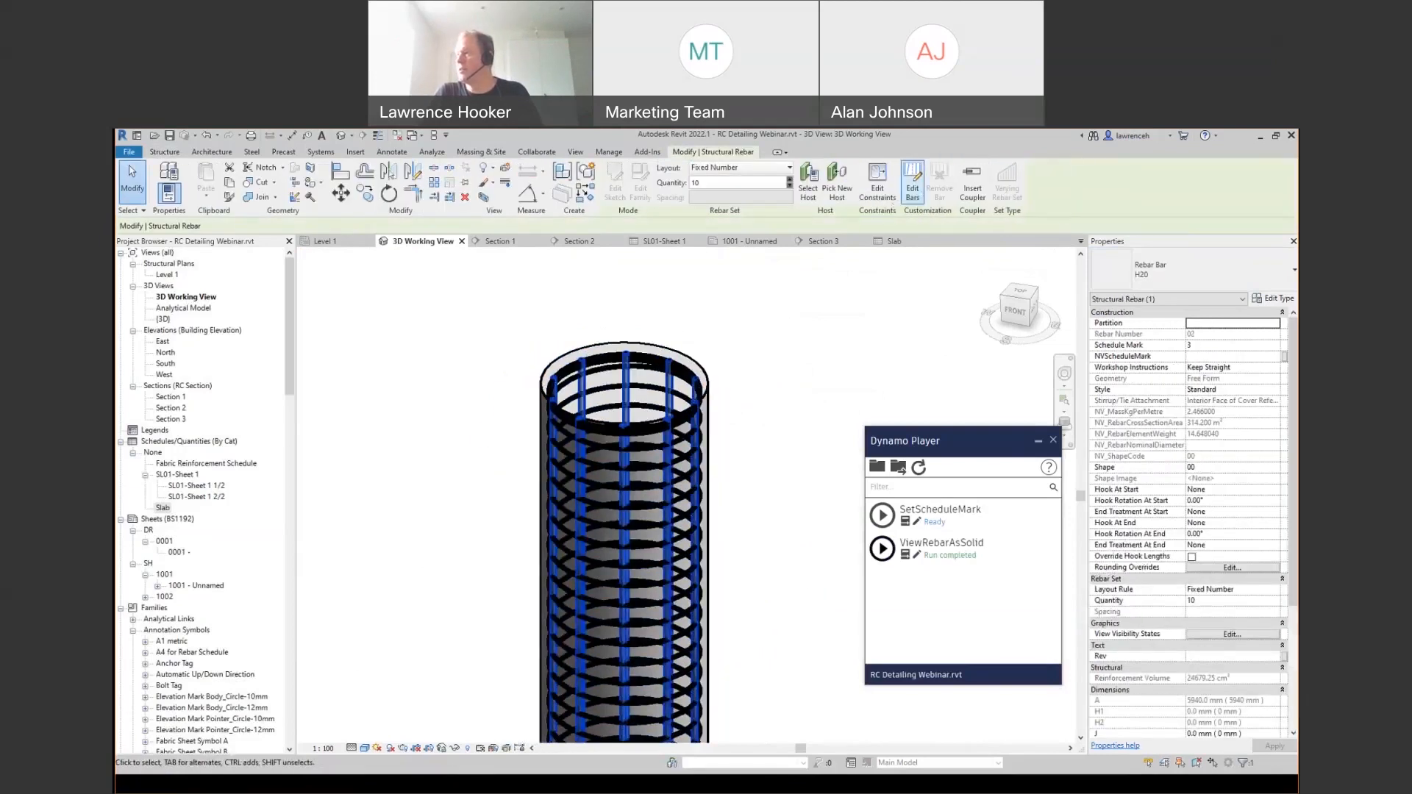
# - Edit the constraints of the circular column's vertical bars and set their host surface offset to -14 mm
pyautogui.click(912, 183)
pyautogui.scroll(-2, 709, 376)
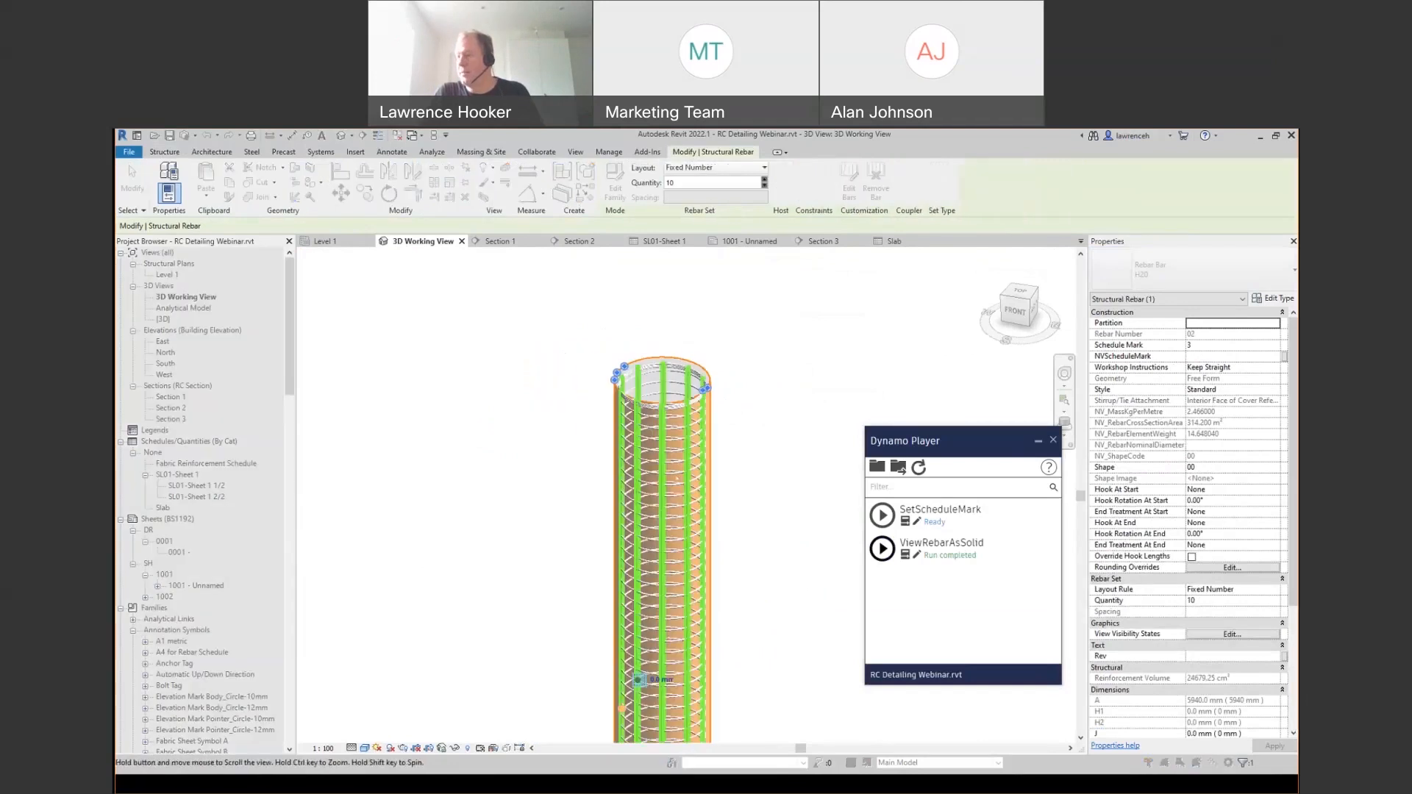
pyautogui.moveTo(709, 377); pyautogui.dragTo(635, 308, button='middle')
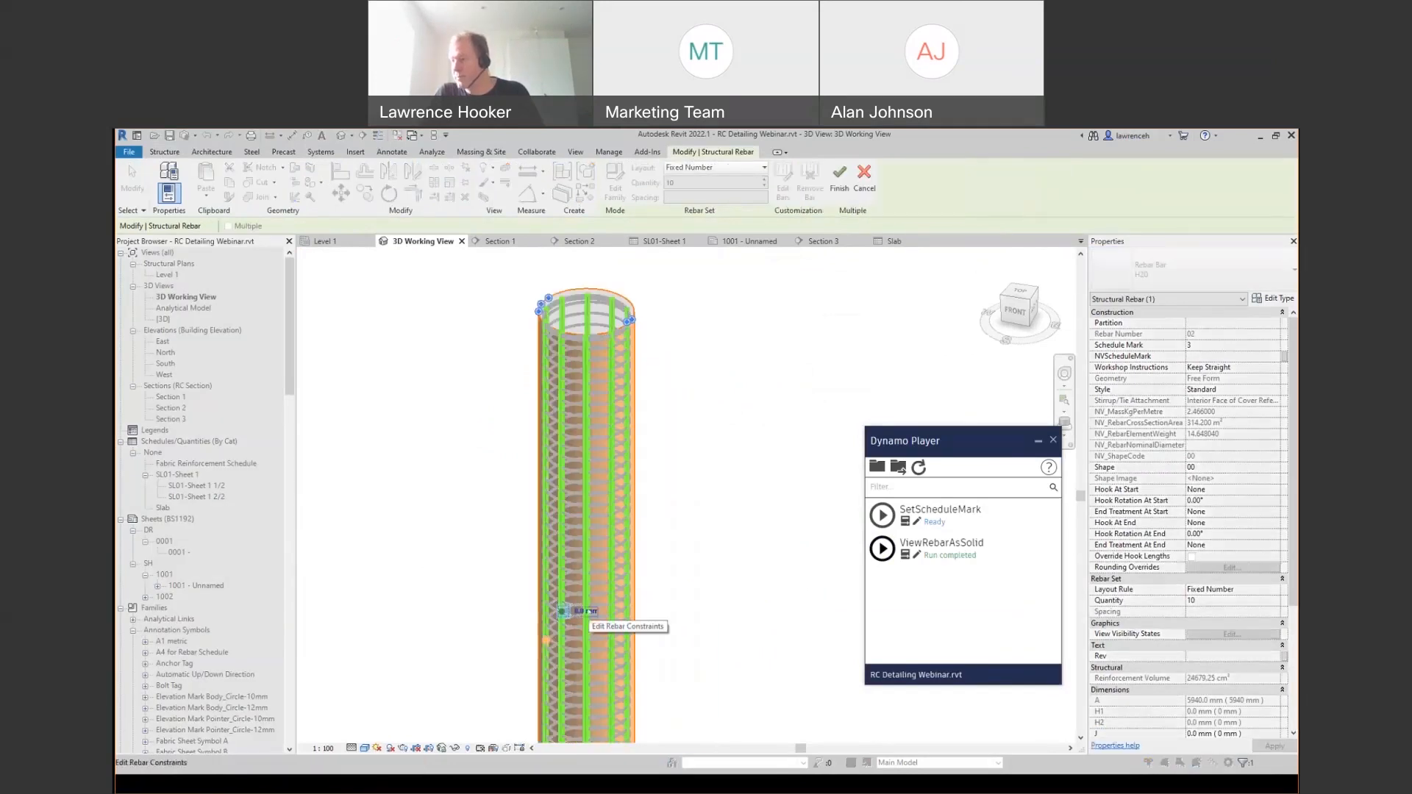
pyautogui.scroll(-1, 592, 612)
pyautogui.scroll(2, 577, 616)
pyautogui.click(590, 612)
pyautogui.write('143')
pyautogui.press('Return')
pyautogui.click(624, 622)
pyautogui.write('-14')
pyautogui.press('Return')
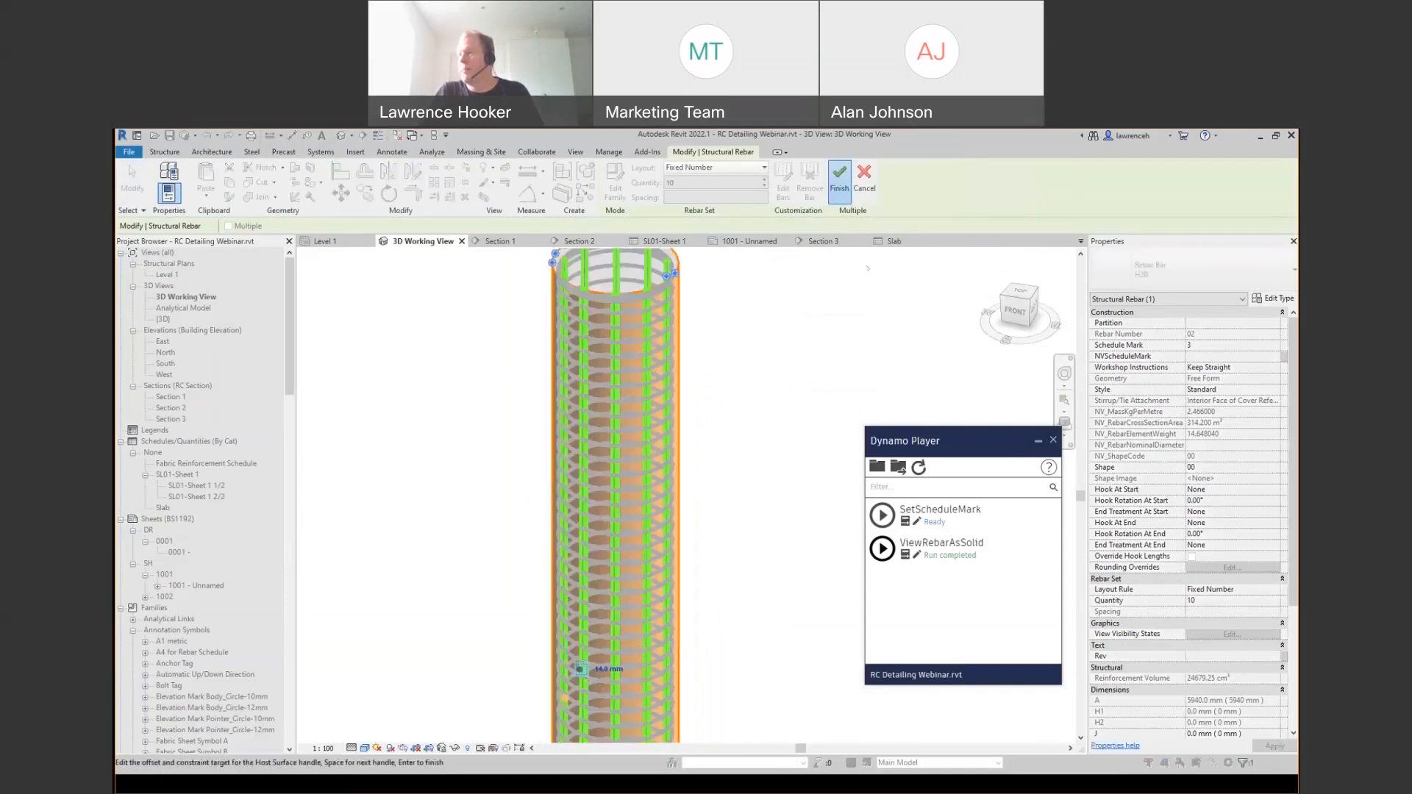
pyautogui.click(839, 179)
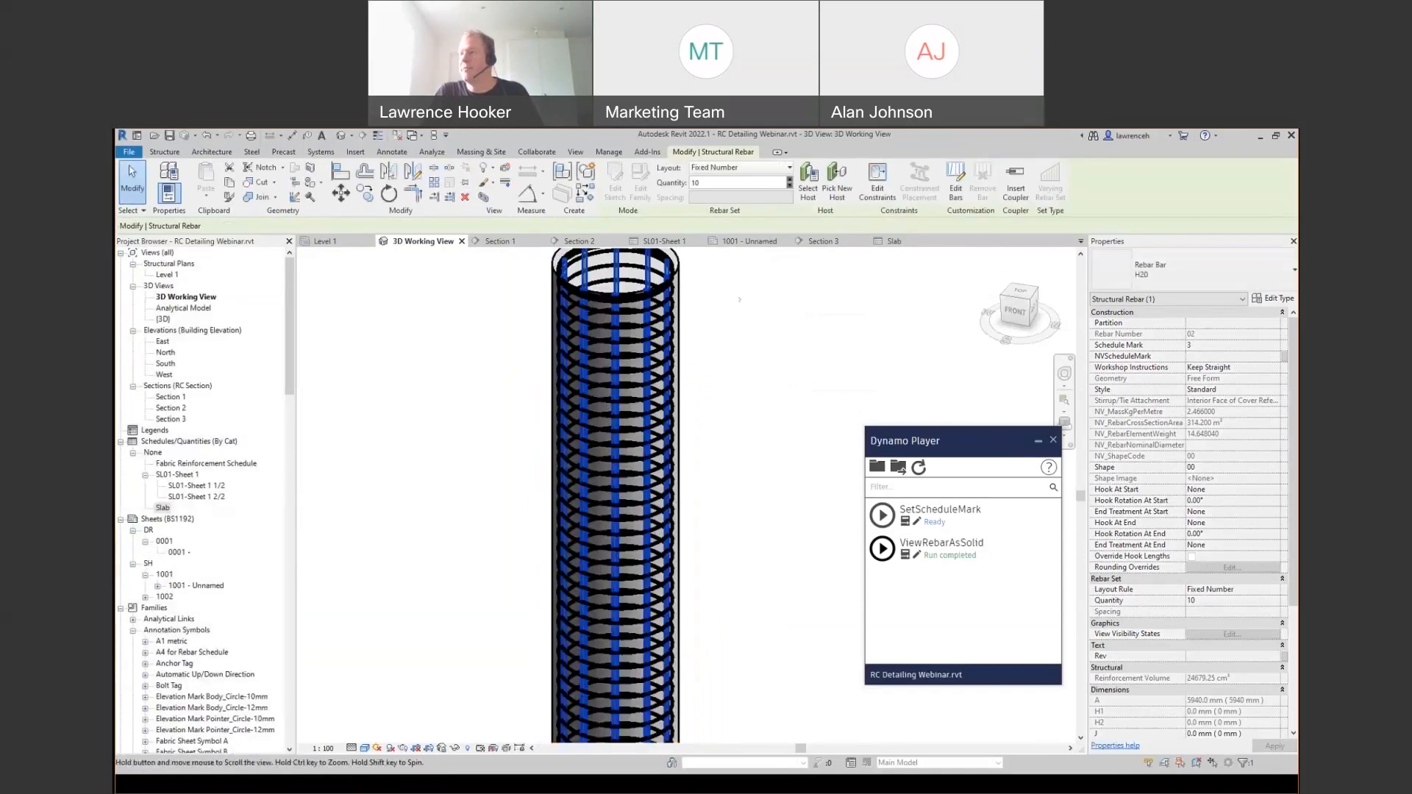
# - Examine how the vertical H20 bars fit inside the spiral rebar at the head of the circular column
pyautogui.click(728, 302)
pyautogui.scroll(2, 723, 302)
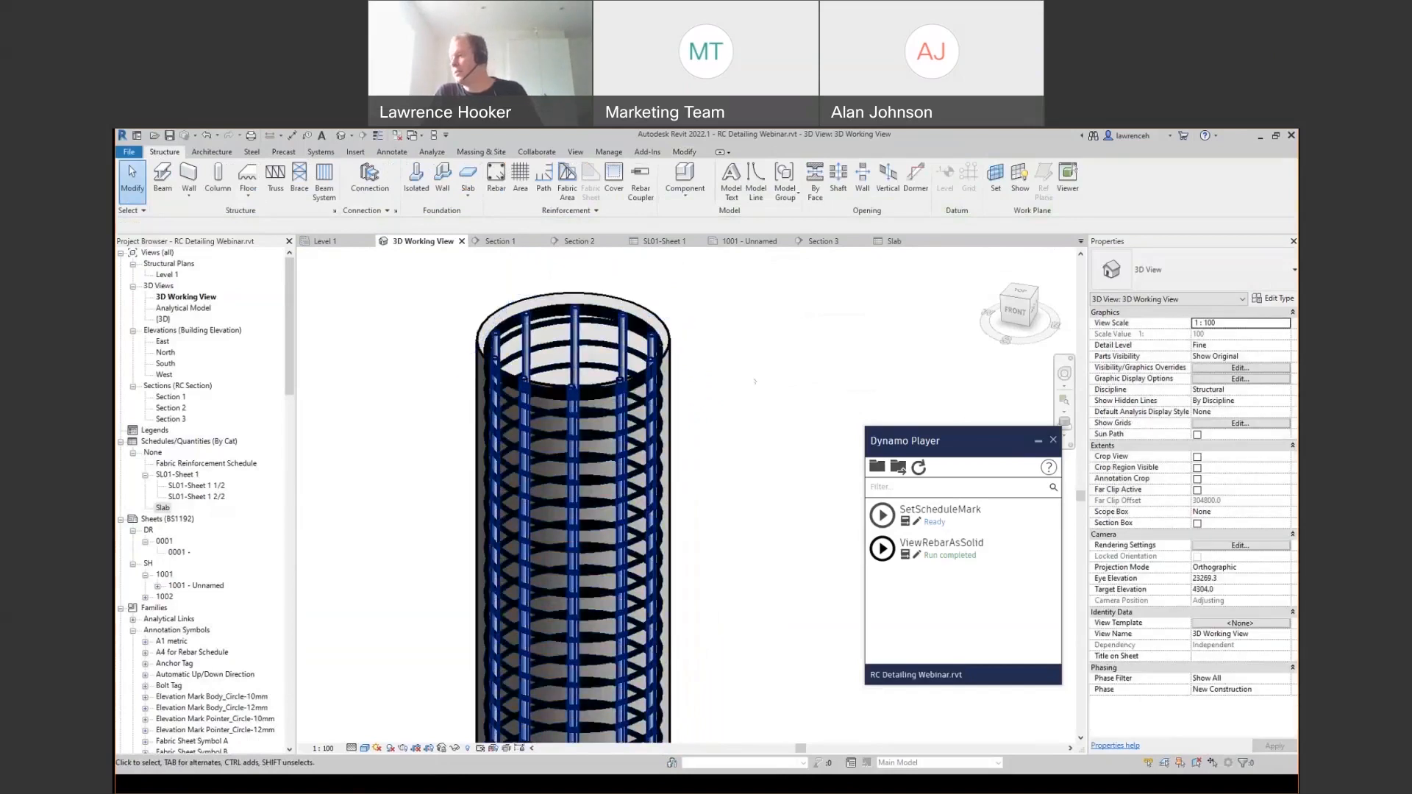
pyautogui.click(651, 402)
pyautogui.scroll(-1, 730, 412)
pyautogui.scroll(-2, 1138, 468)
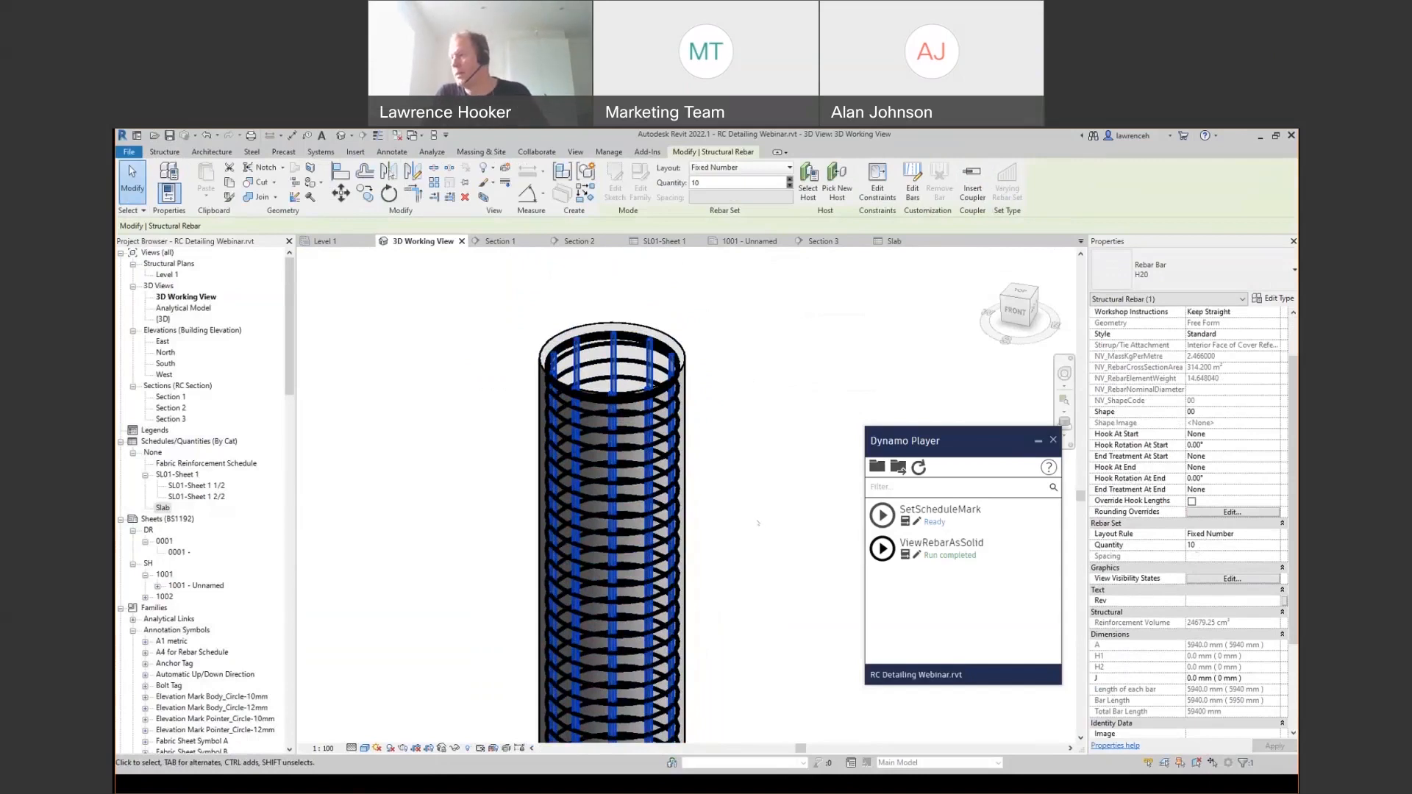
pyautogui.click(765, 520)
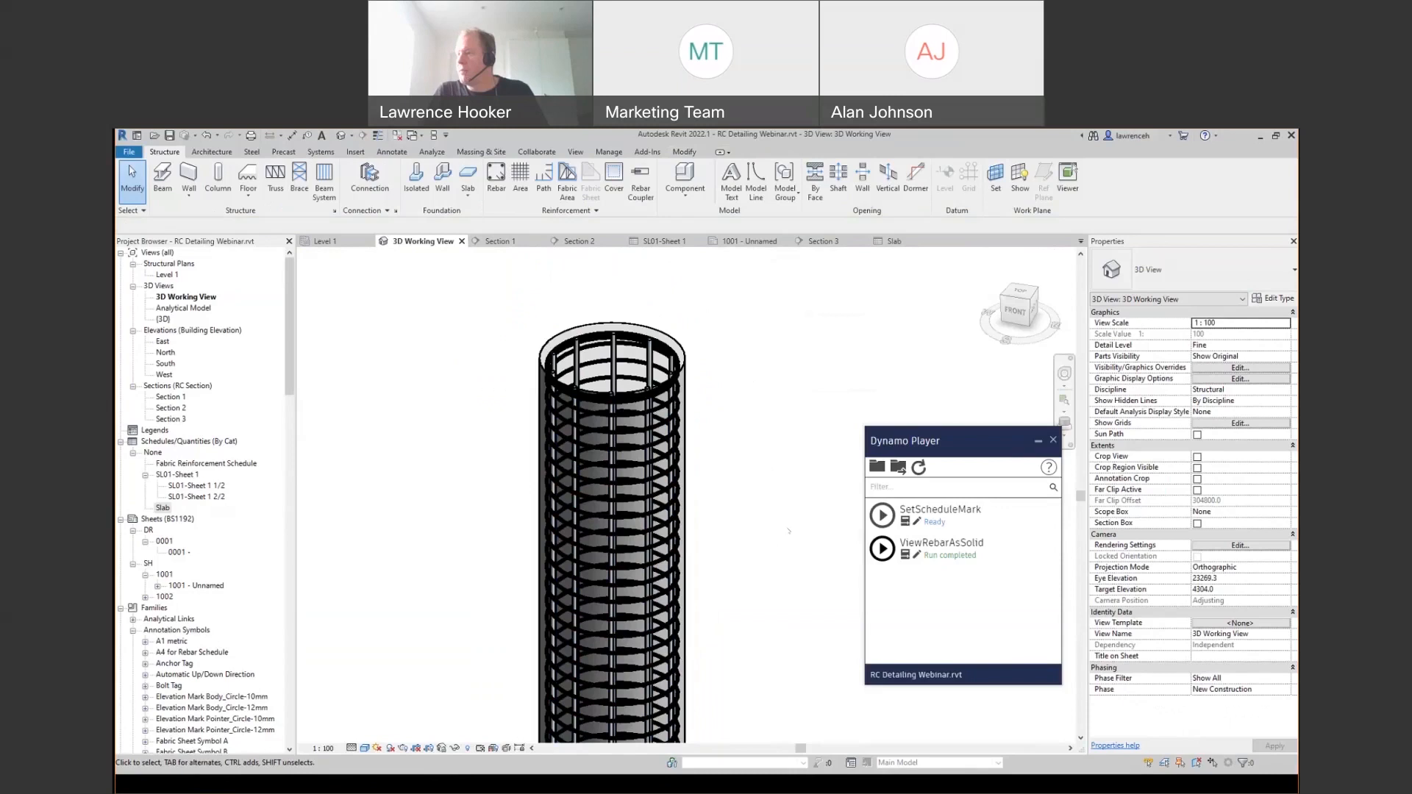
pyautogui.scroll(-1, 789, 531)
pyautogui.keyDown('shift'); pyautogui.moveTo(795, 553); pyautogui.dragTo(787, 494, button='middle'); pyautogui.keyUp('shift')
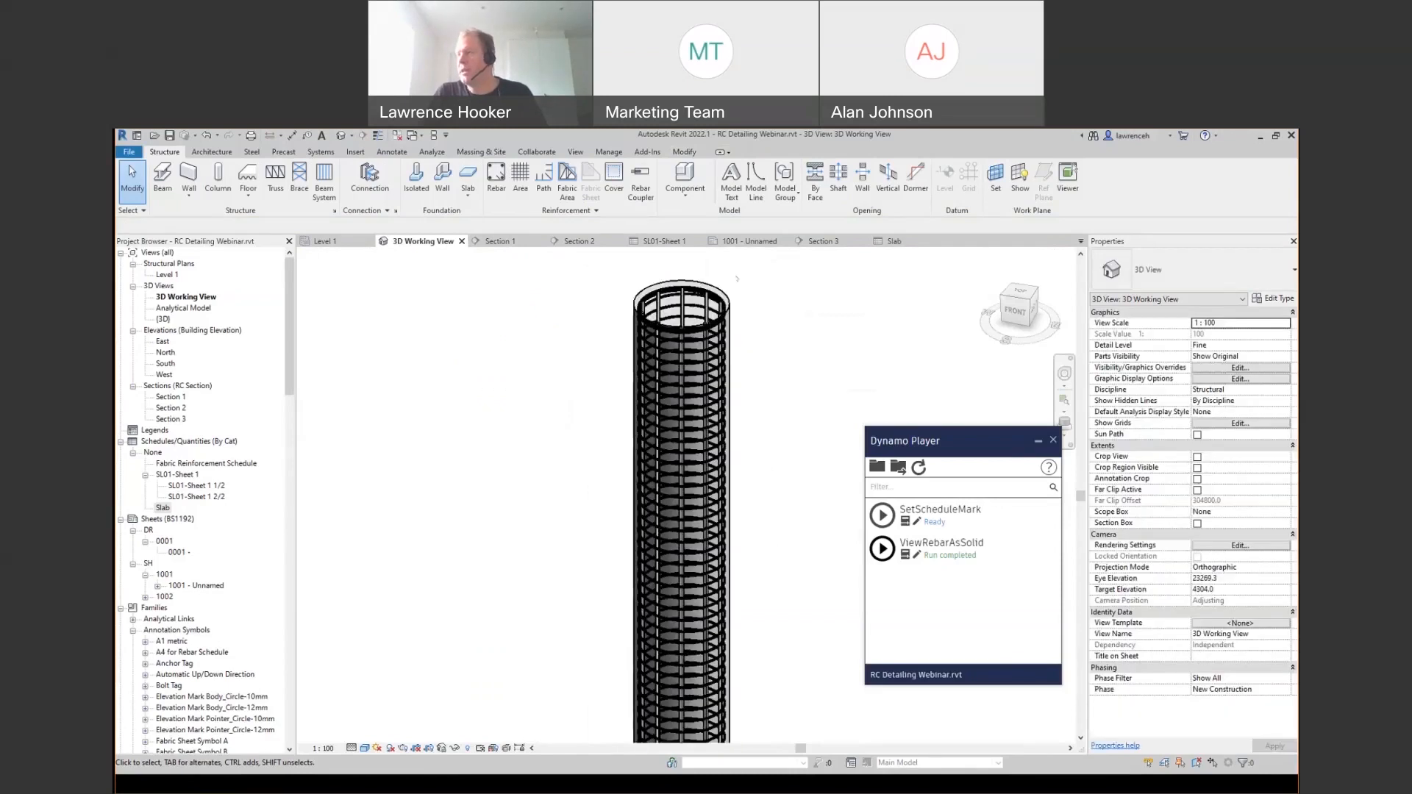
pyautogui.scroll(4, 736, 278)
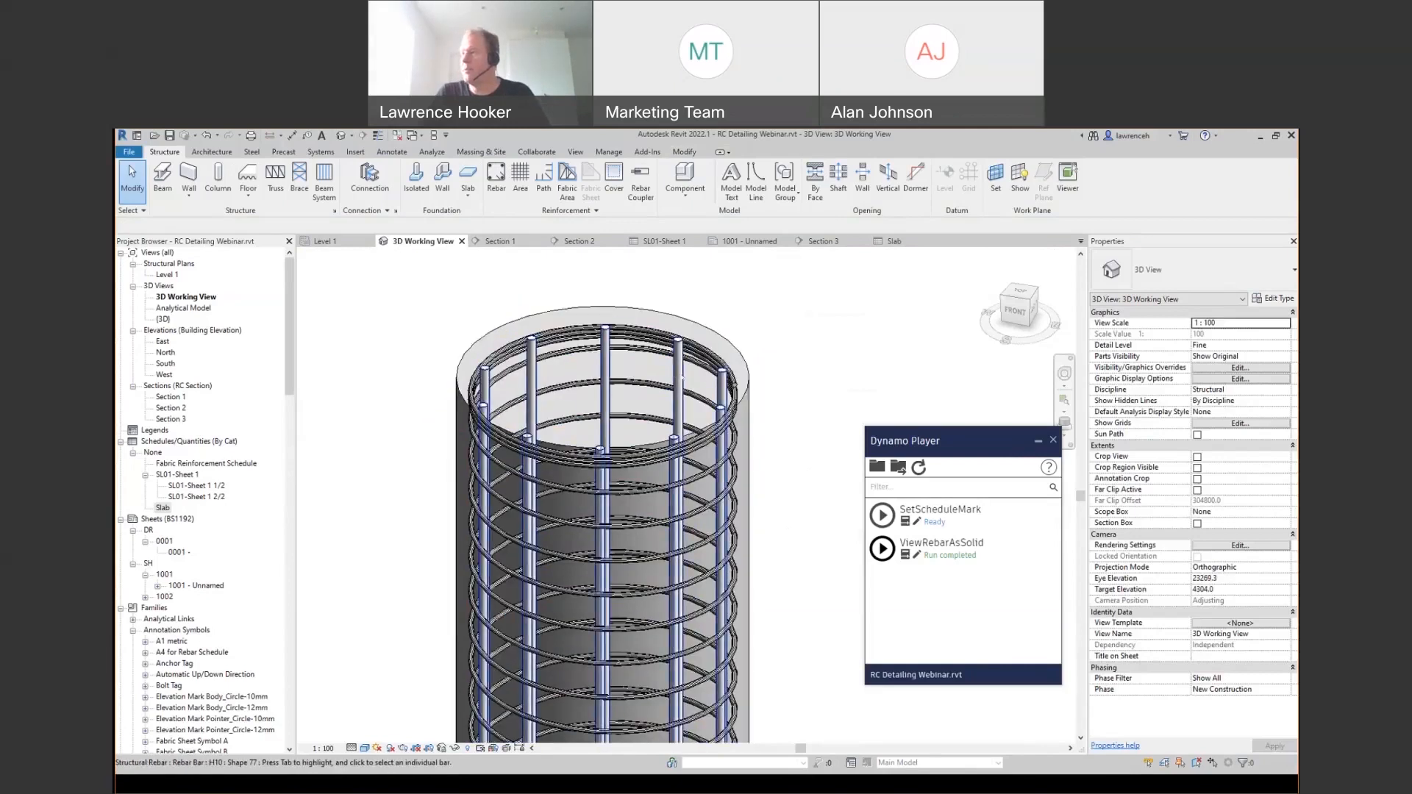
# - Select the circular column's vertical bars by schedule mark and check their Schedule Mark property
pyautogui.rightClick(764, 305)
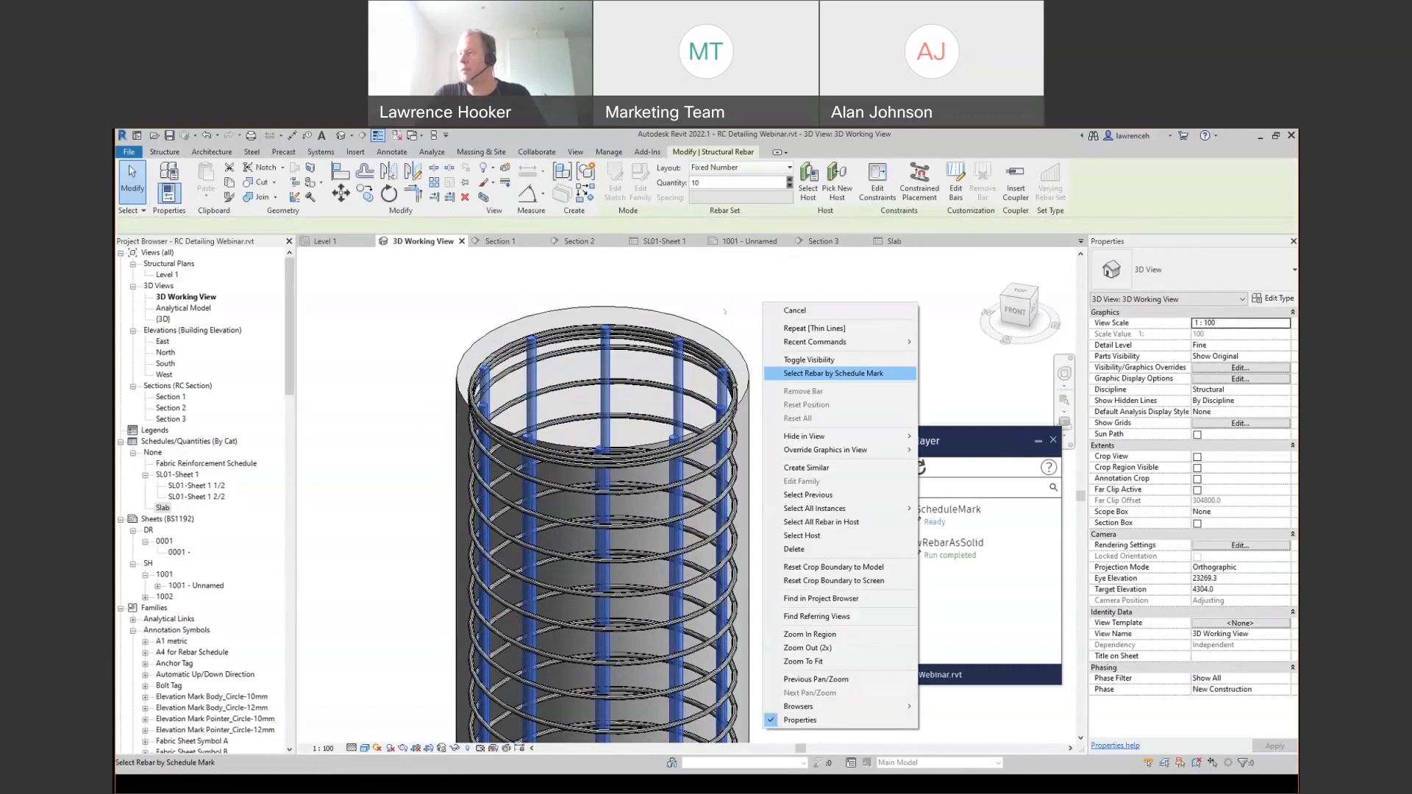
pyautogui.click(834, 373)
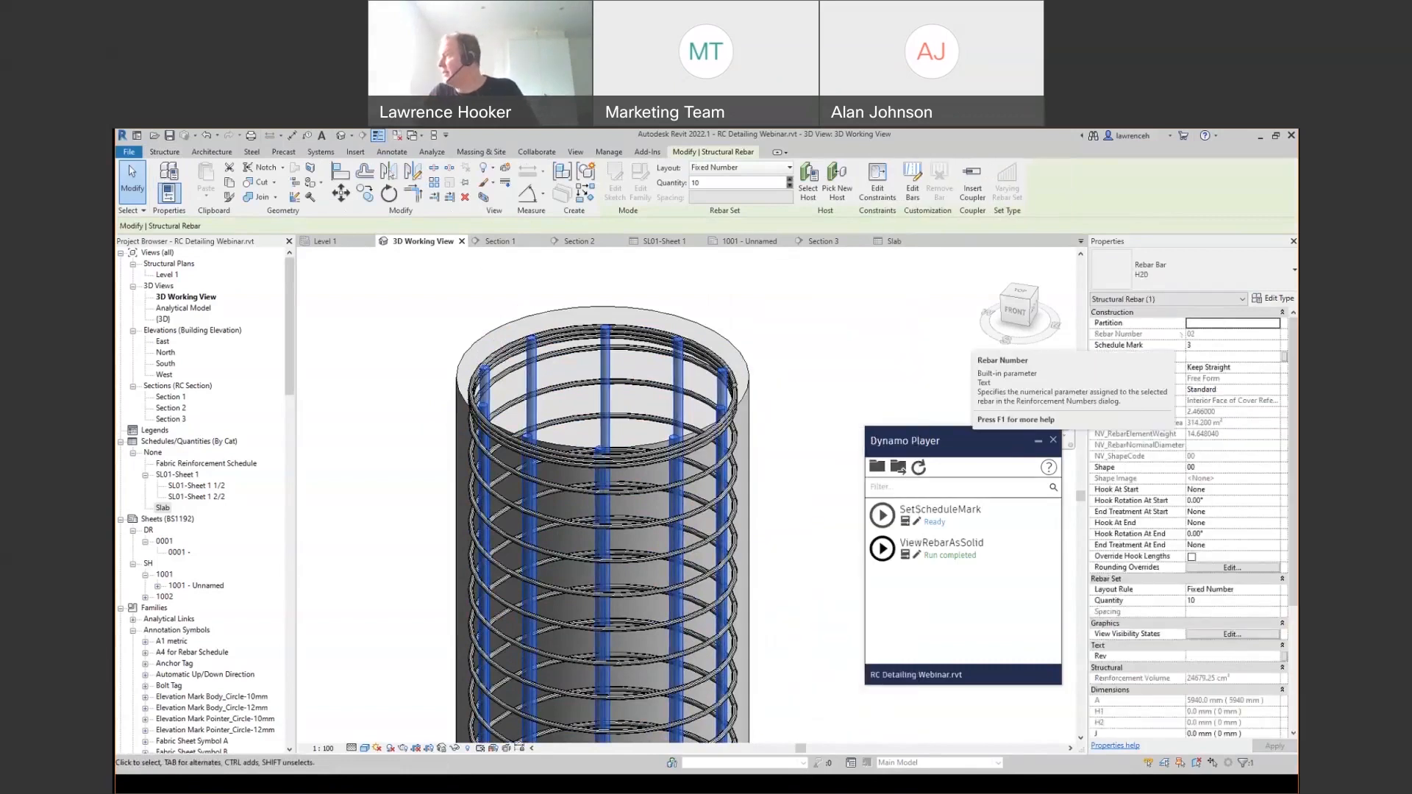
pyautogui.click(1196, 344)
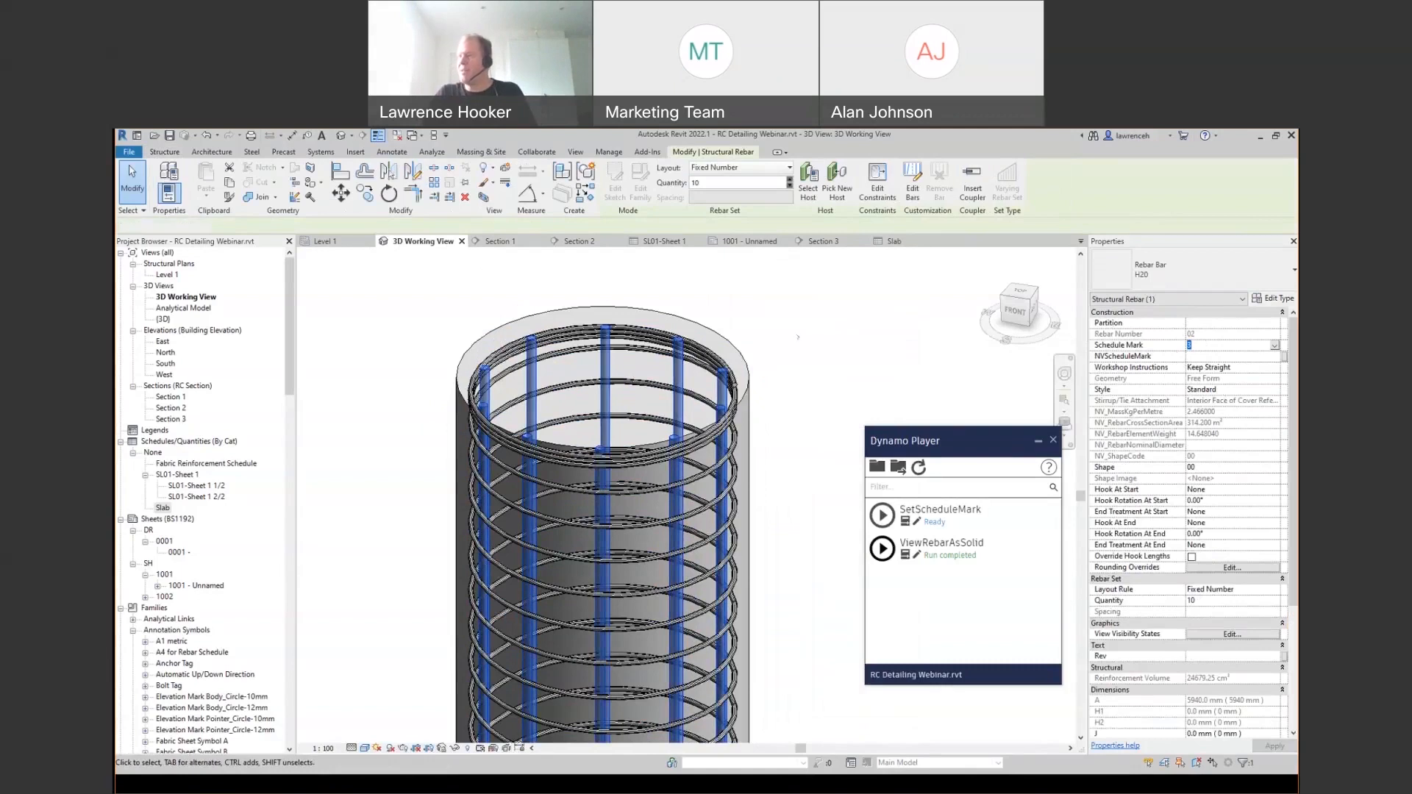
pyautogui.scroll(-5, 798, 336)
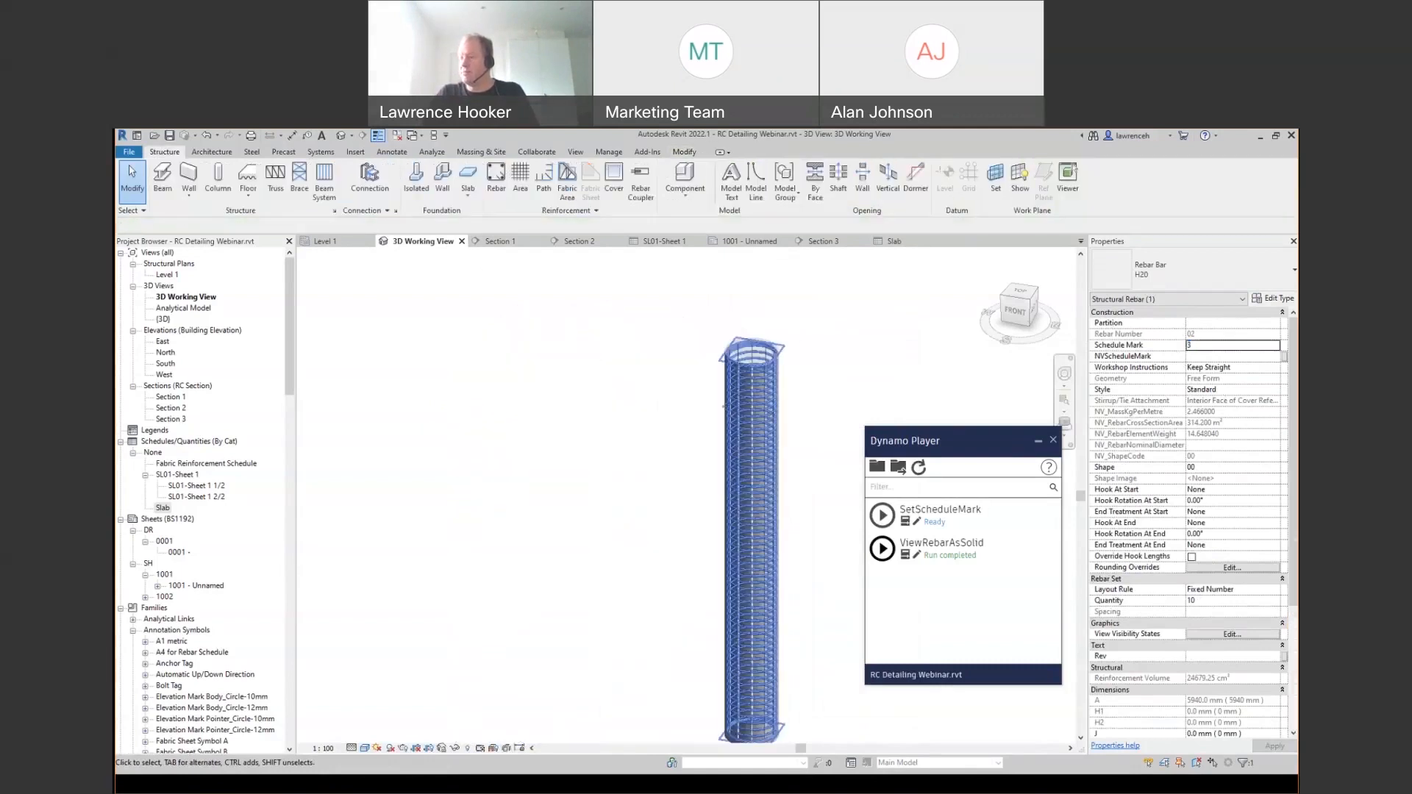
# - Try to select the matching yellow starter bars of the pad foundation by schedule mark
pyautogui.click(710, 409)
pyautogui.scroll(-4, 684, 412)
pyautogui.scroll(6, 559, 570)
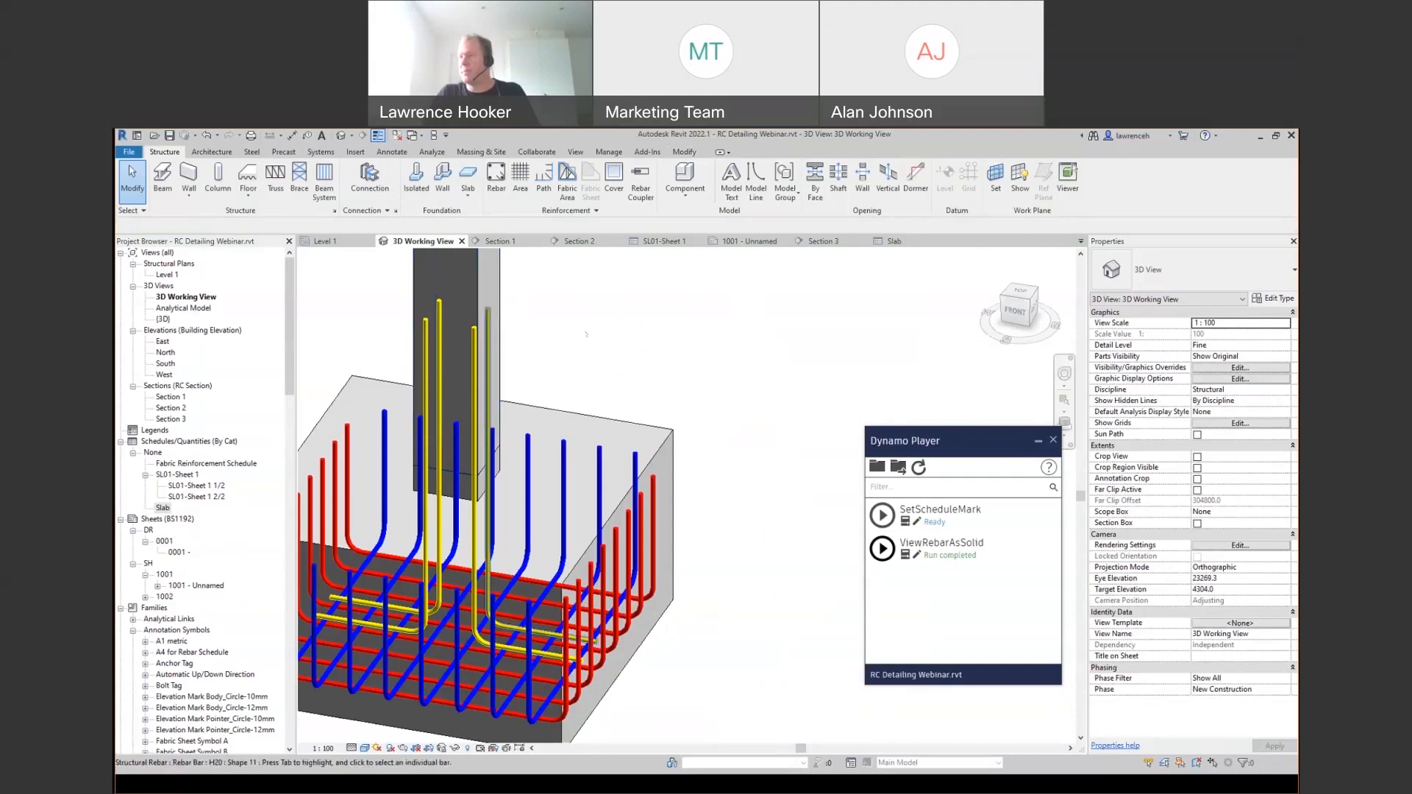
pyautogui.rightClick(591, 305)
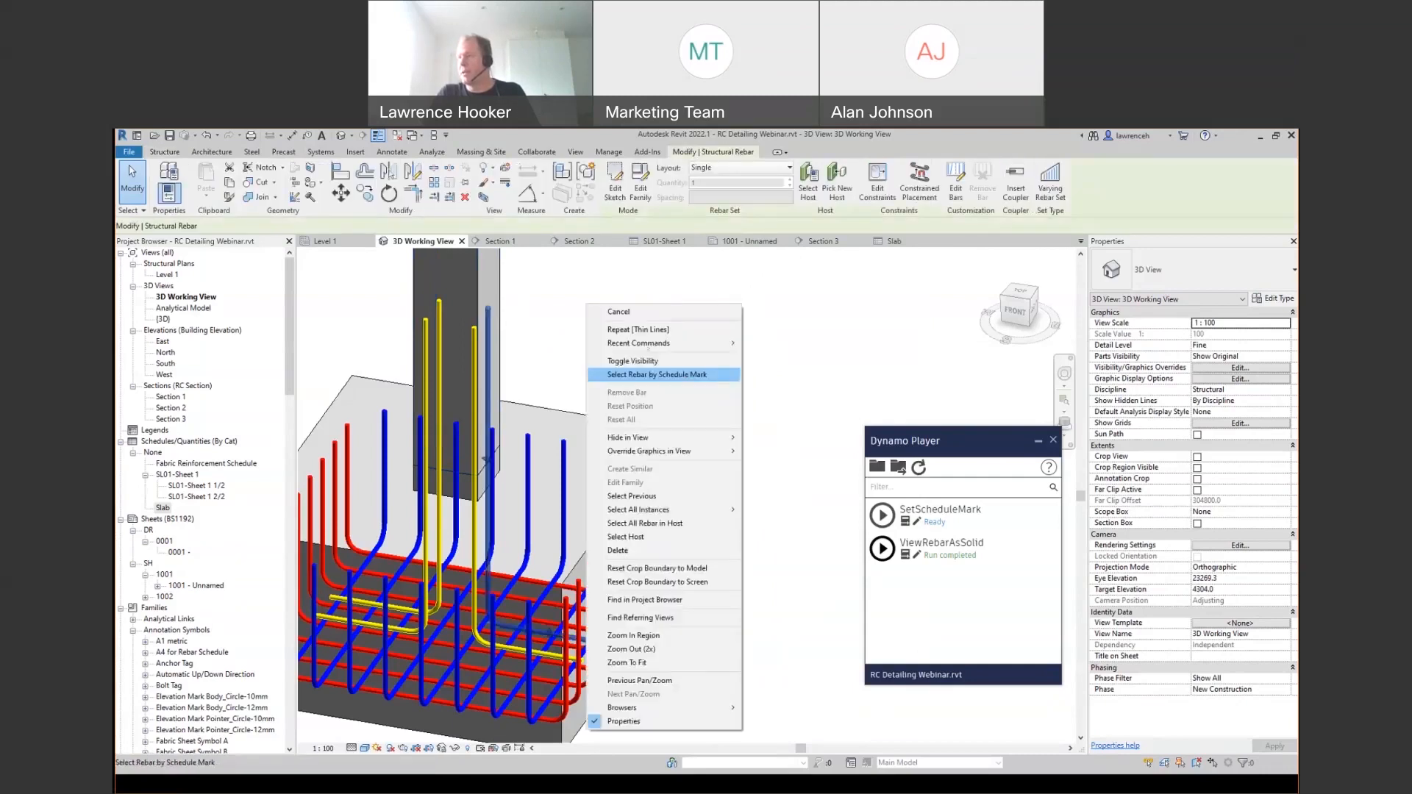
pyautogui.click(684, 363)
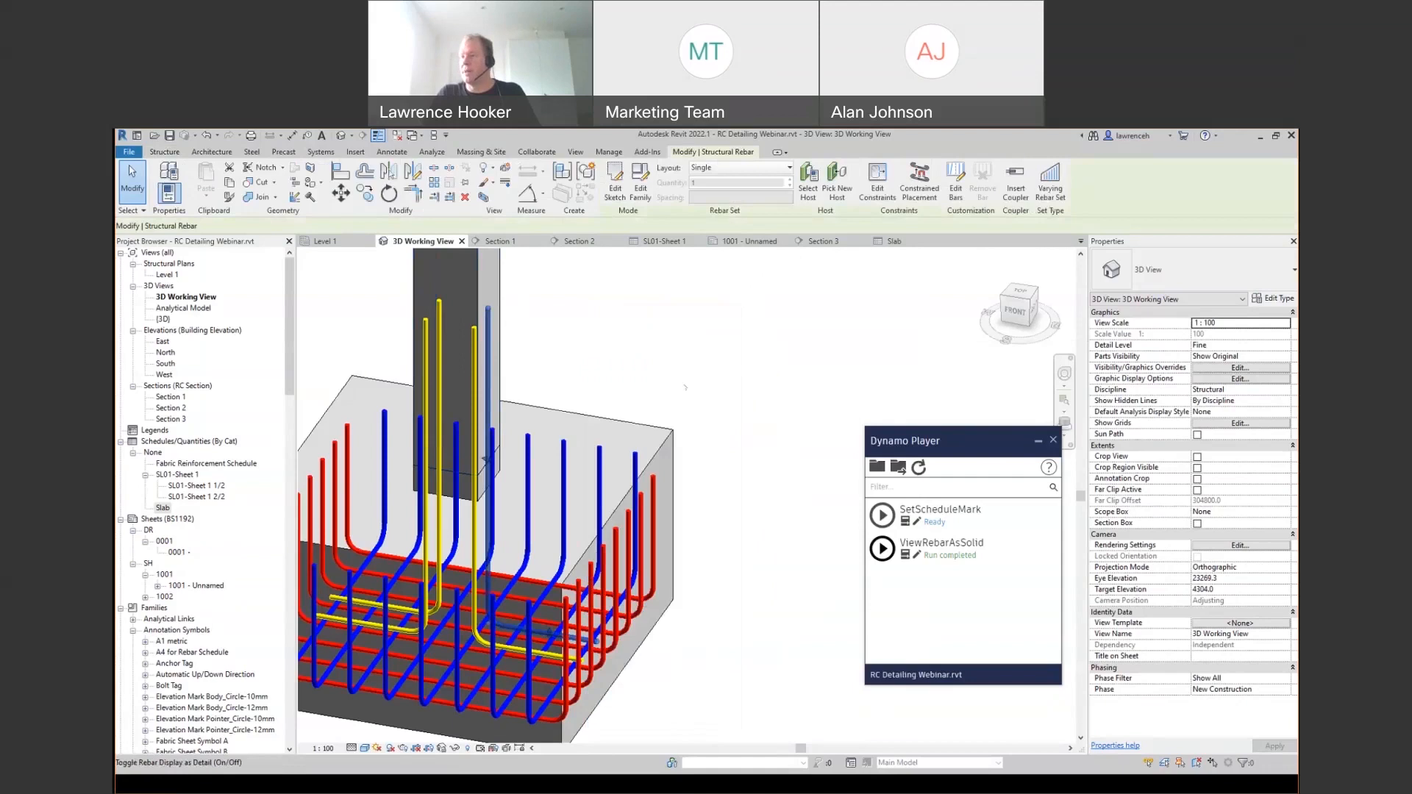
pyautogui.click(721, 406)
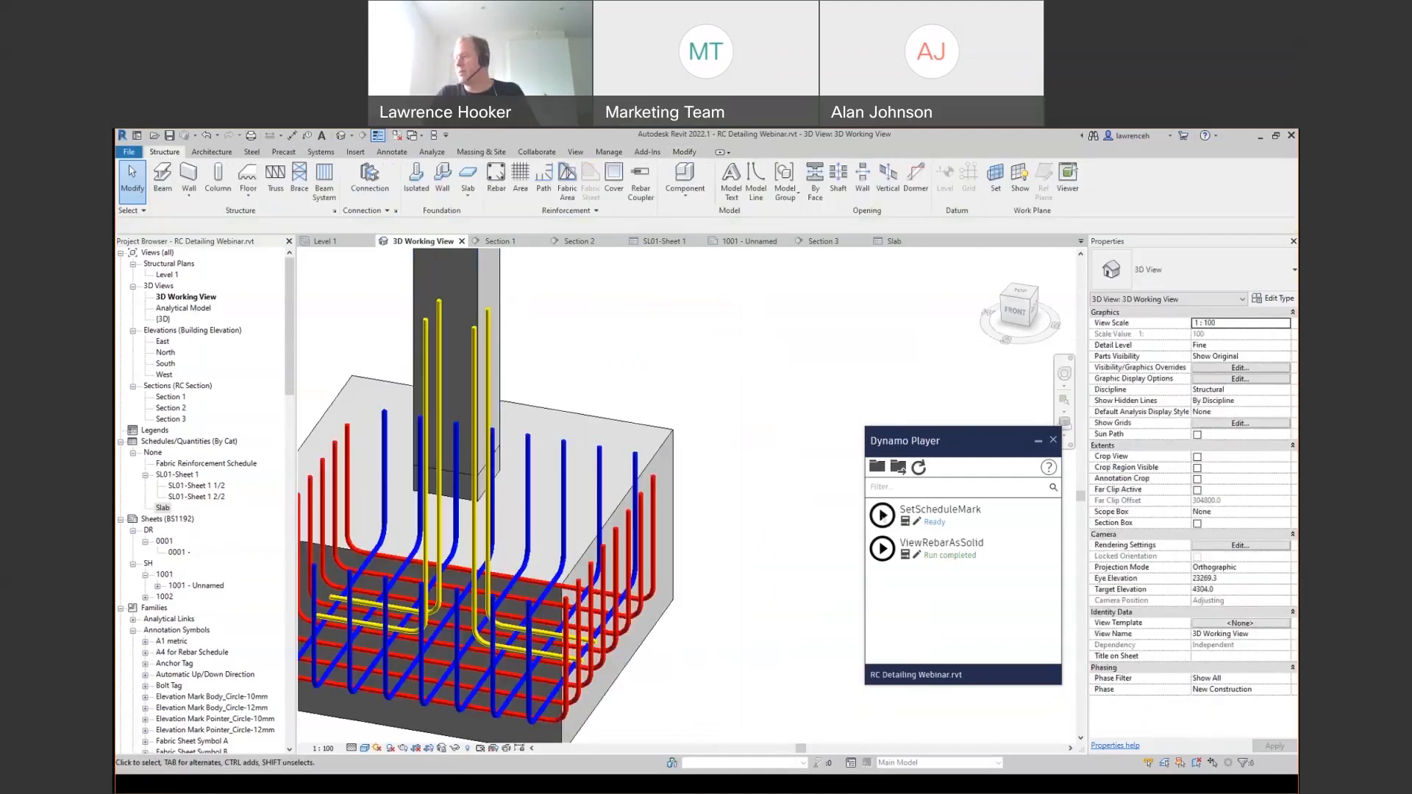
# - Run the SetScheduleMark script in Dynamo Player and select the pad foundation's yellow starter bars by schedule mark
pyautogui.click(881, 515)
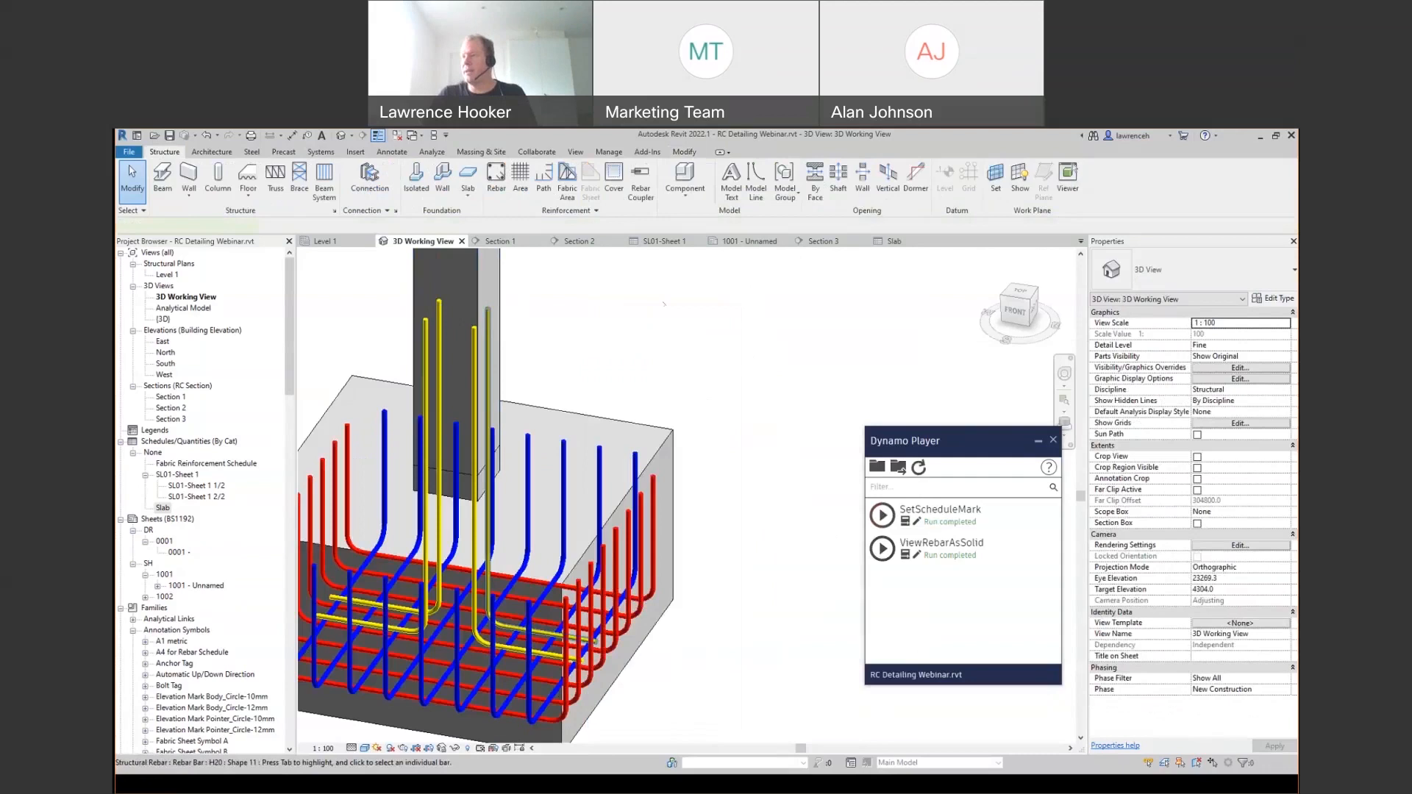
pyautogui.click(485, 460)
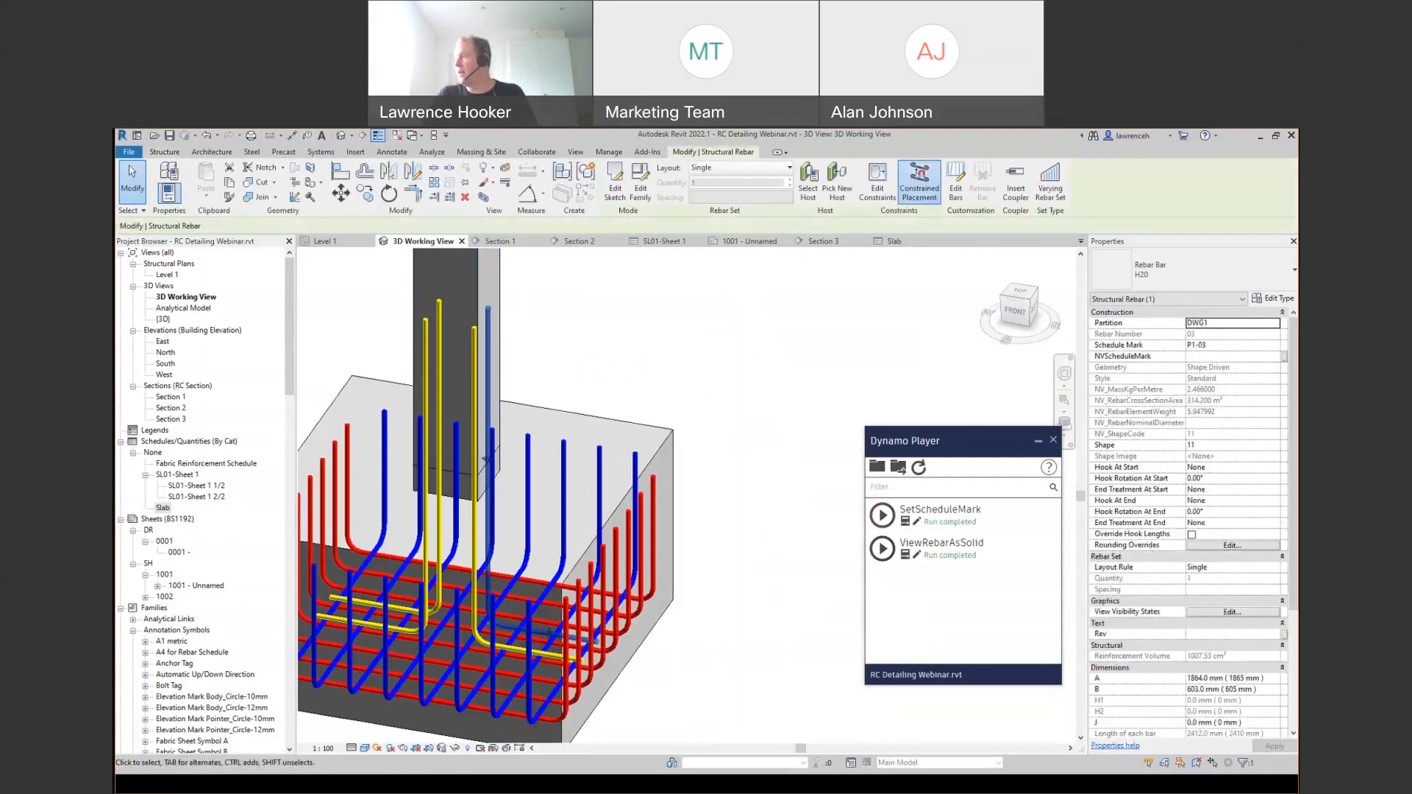
pyautogui.press('ctrl')
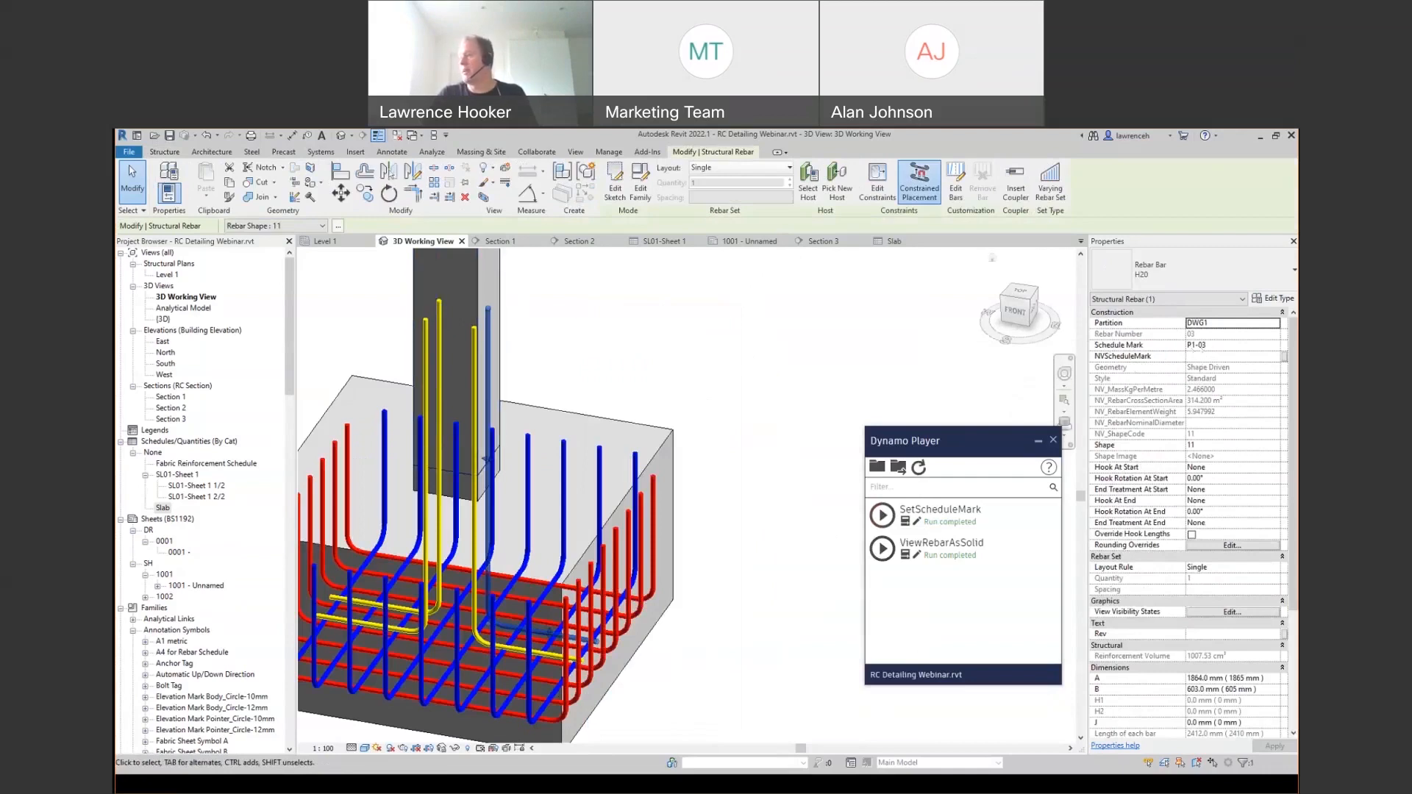
pyautogui.rightClick(796, 339)
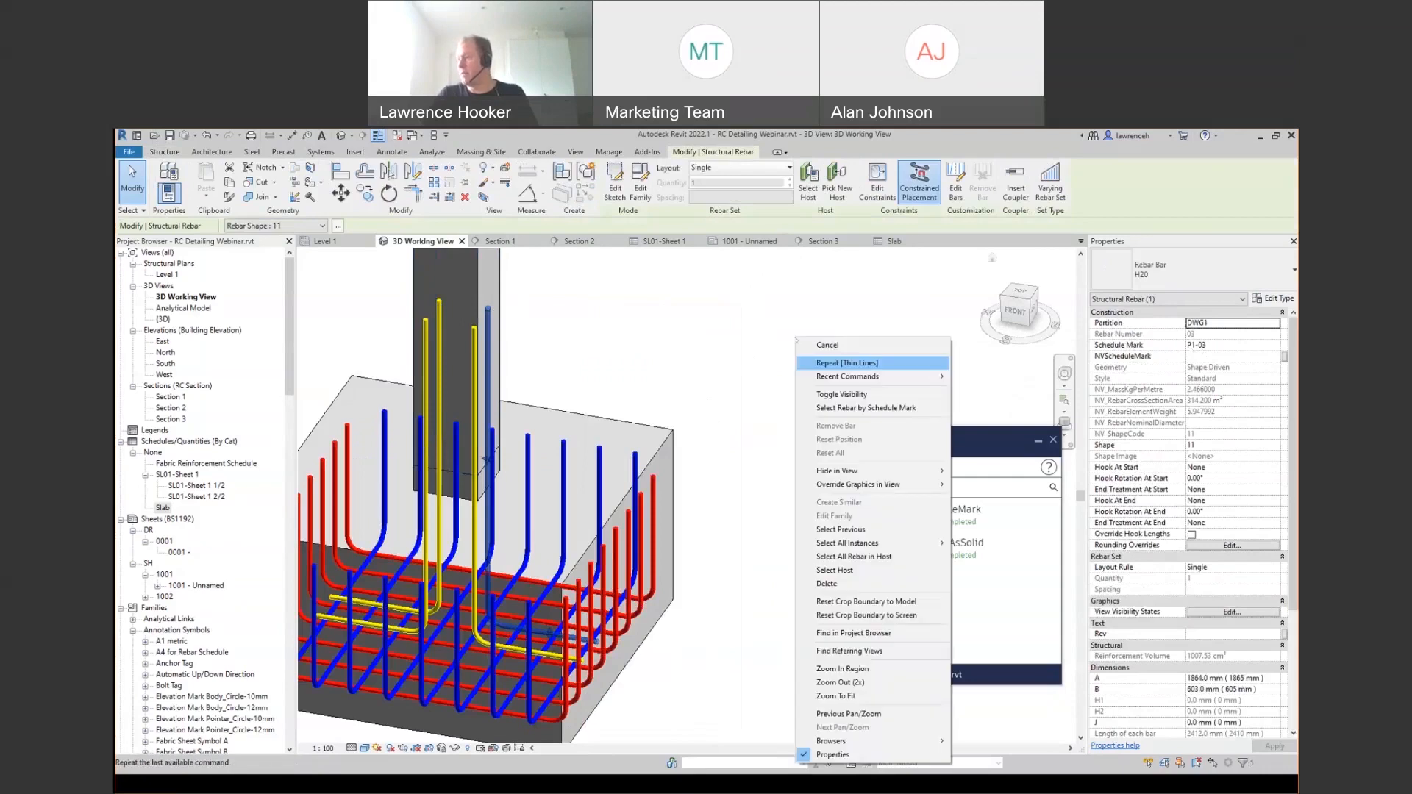
pyautogui.click(887, 408)
# - Temporarily isolate the selected starter bars to inspect them in 3D, and reset the isolation
pyautogui.keyDown('shift'); pyautogui.moveTo(742, 388); pyautogui.dragTo(691, 401, button='middle'); pyautogui.keyUp('shift')
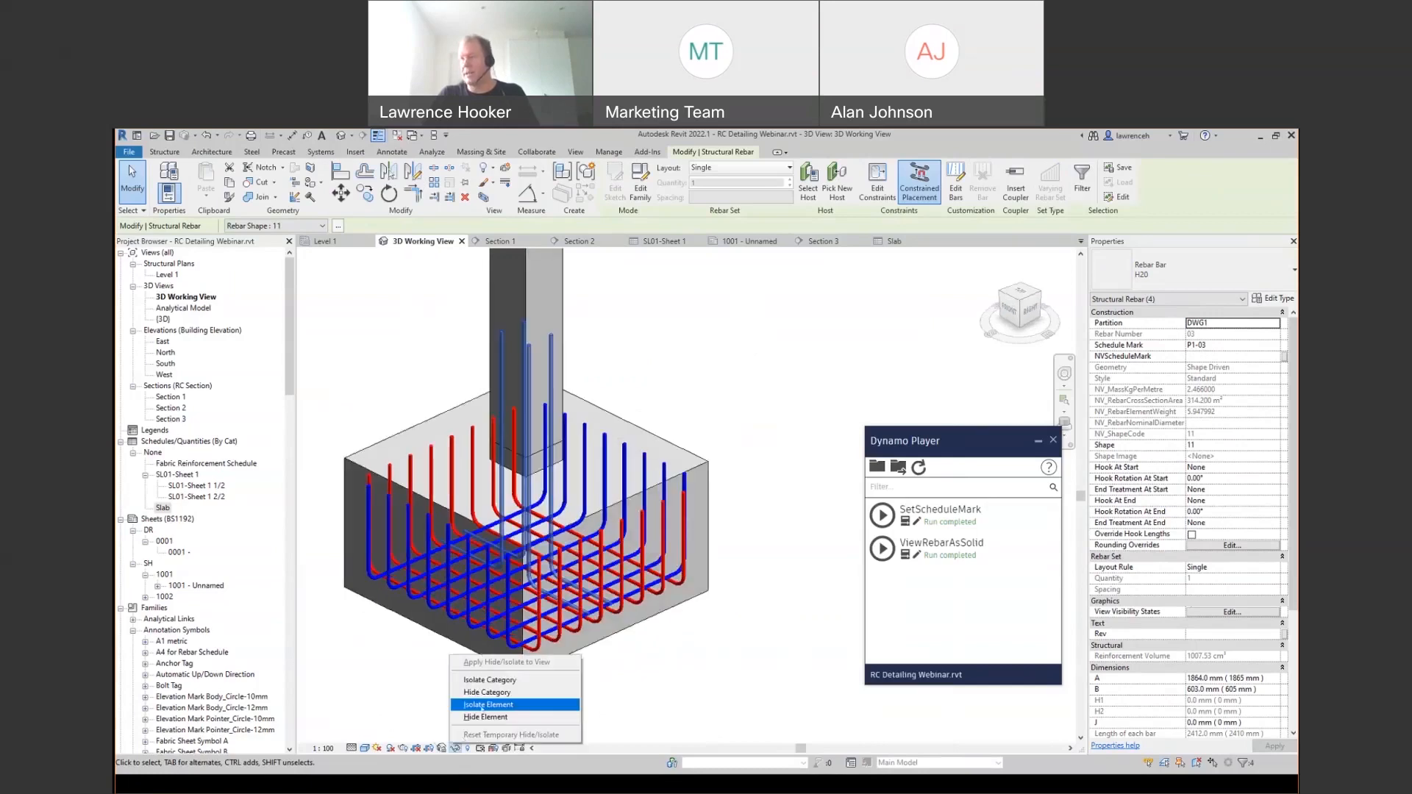
pyautogui.click(488, 704)
pyautogui.click(719, 416)
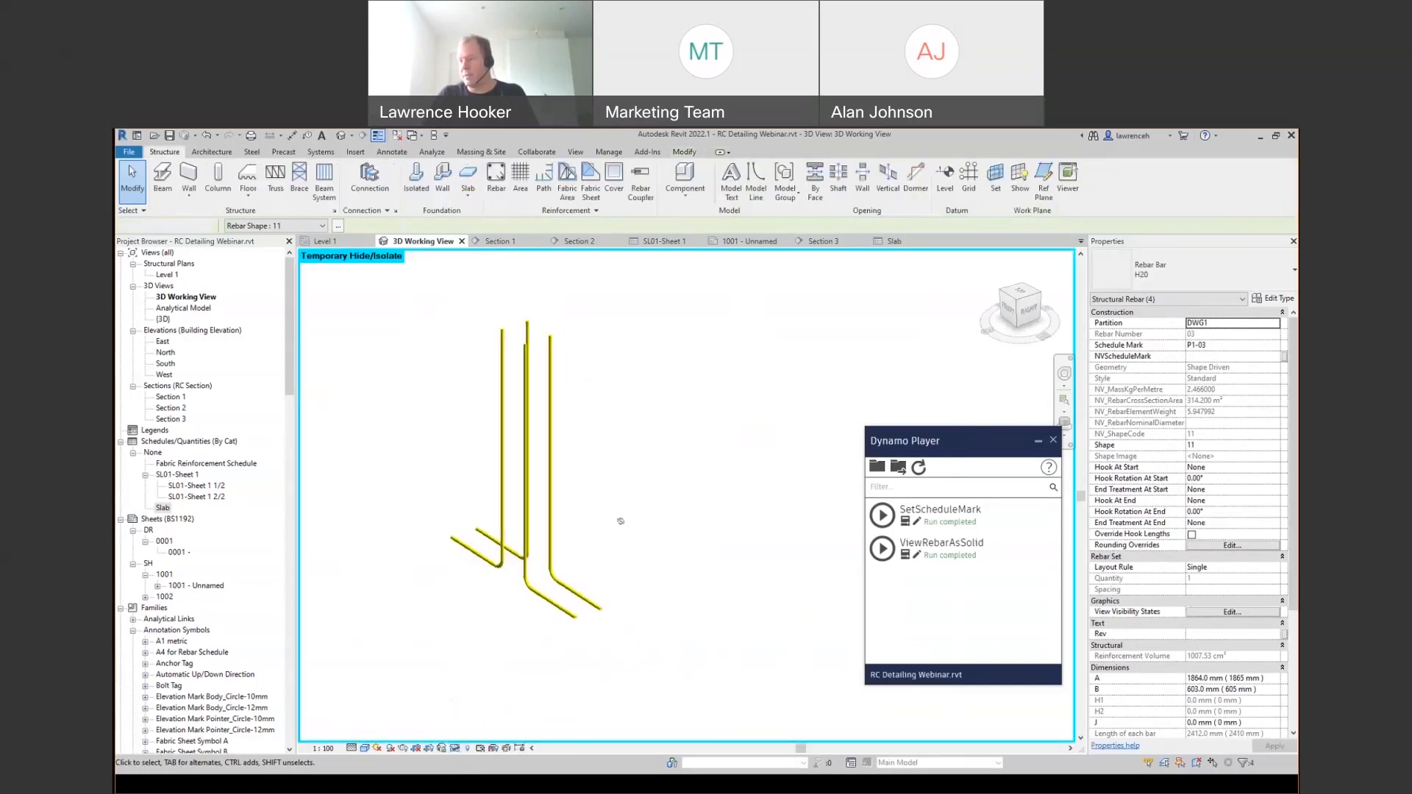
pyautogui.keyDown('shift'); pyautogui.moveTo(620, 520); pyautogui.dragTo(634, 520, button='middle'); pyautogui.keyUp('shift')
pyautogui.click(455, 748)
pyautogui.click(478, 732)
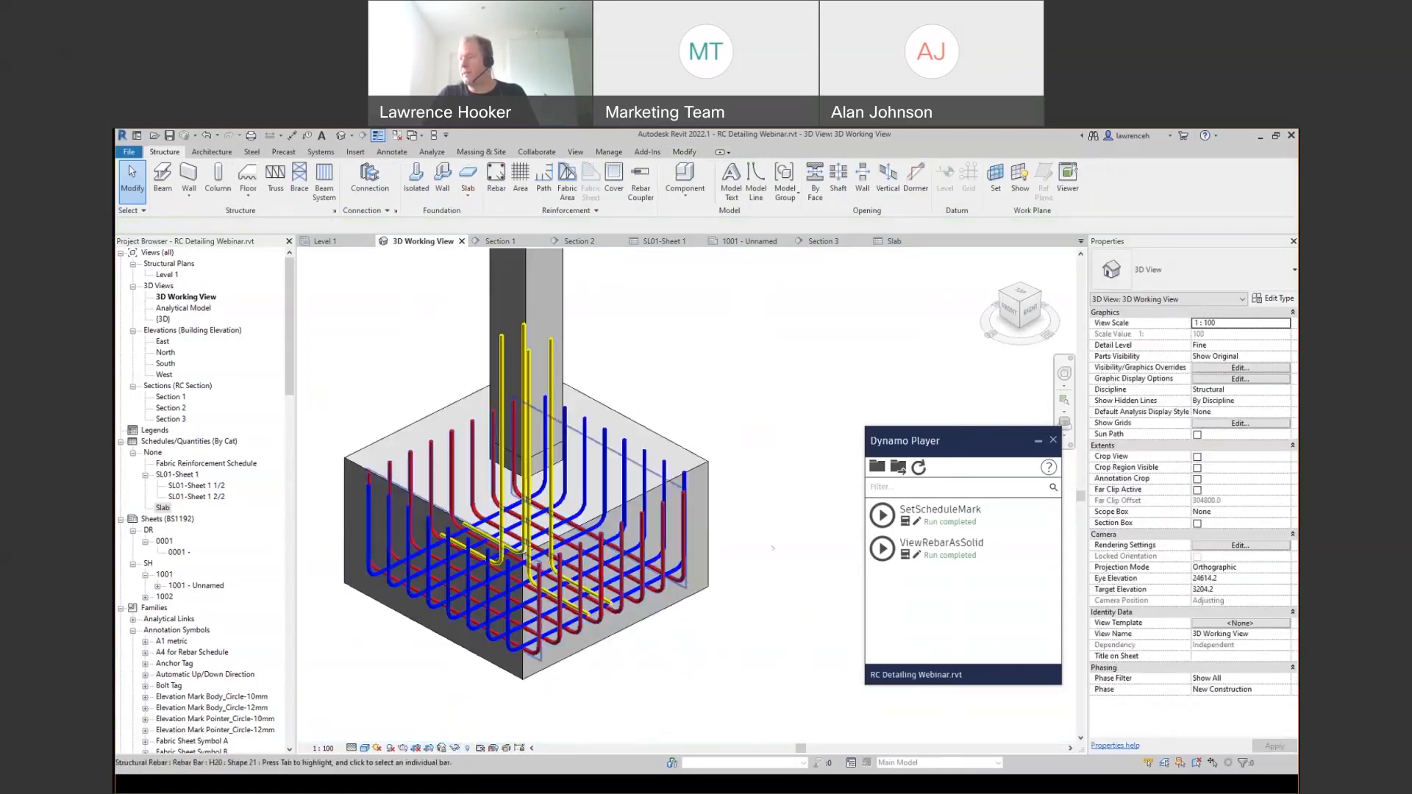
# - Select the foundation's red U-shaped bars by schedule mark, temporarily isolate them for inspection, and restore the full model
pyautogui.click(753, 395)
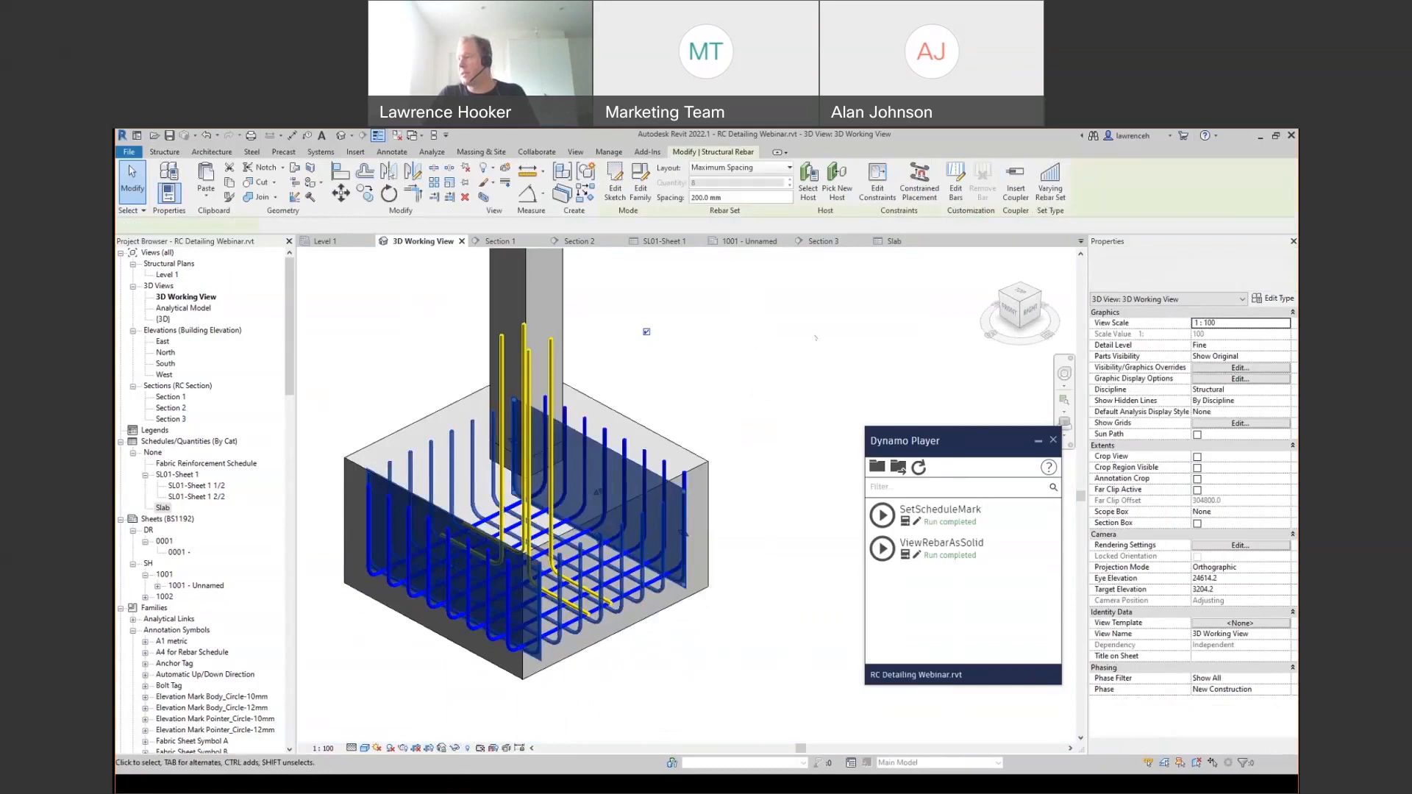
pyautogui.rightClick(762, 336)
pyautogui.click(809, 414)
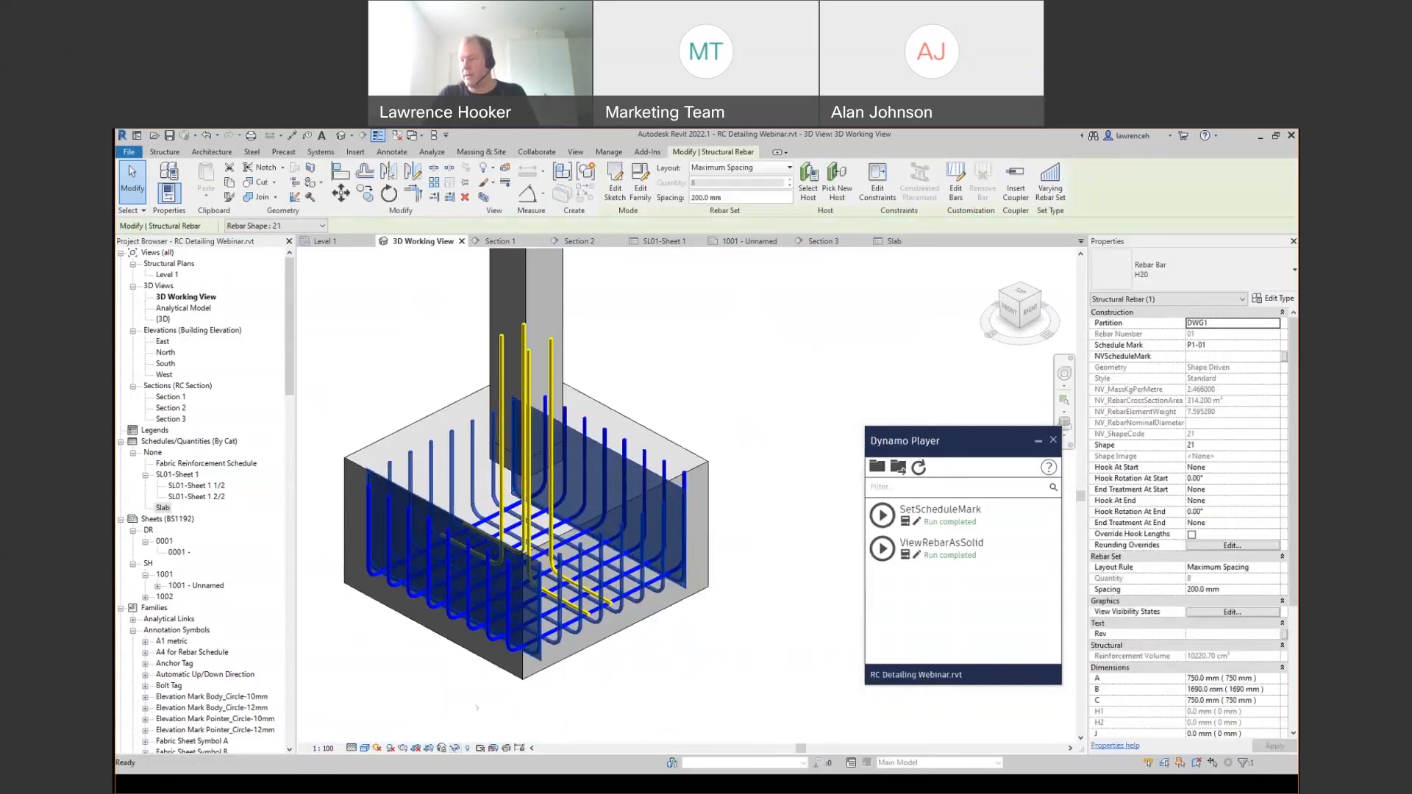
pyautogui.click(455, 748)
pyautogui.click(474, 706)
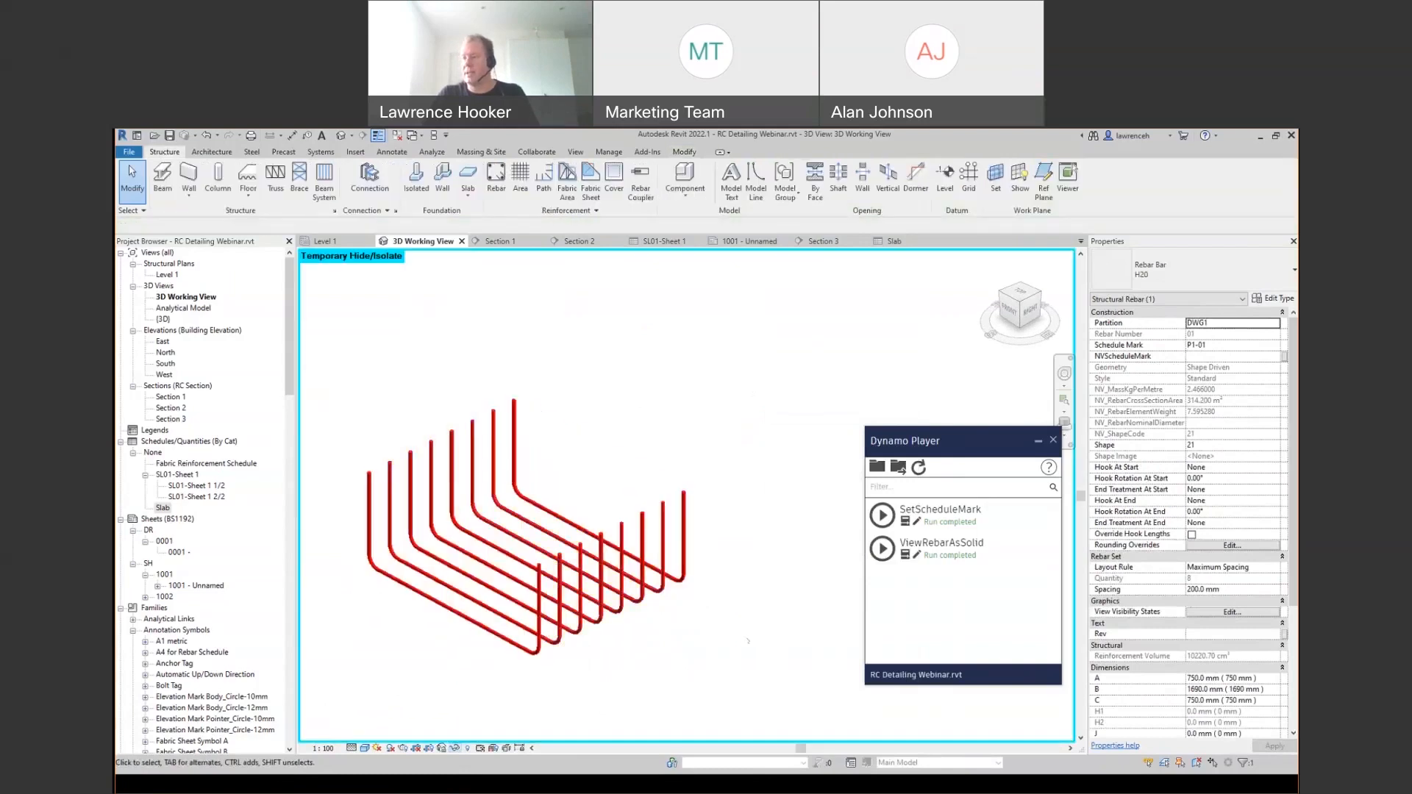
pyautogui.keyDown('shift'); pyautogui.moveTo(602, 560); pyautogui.dragTo(478, 725, button='middle'); pyautogui.keyUp('shift')
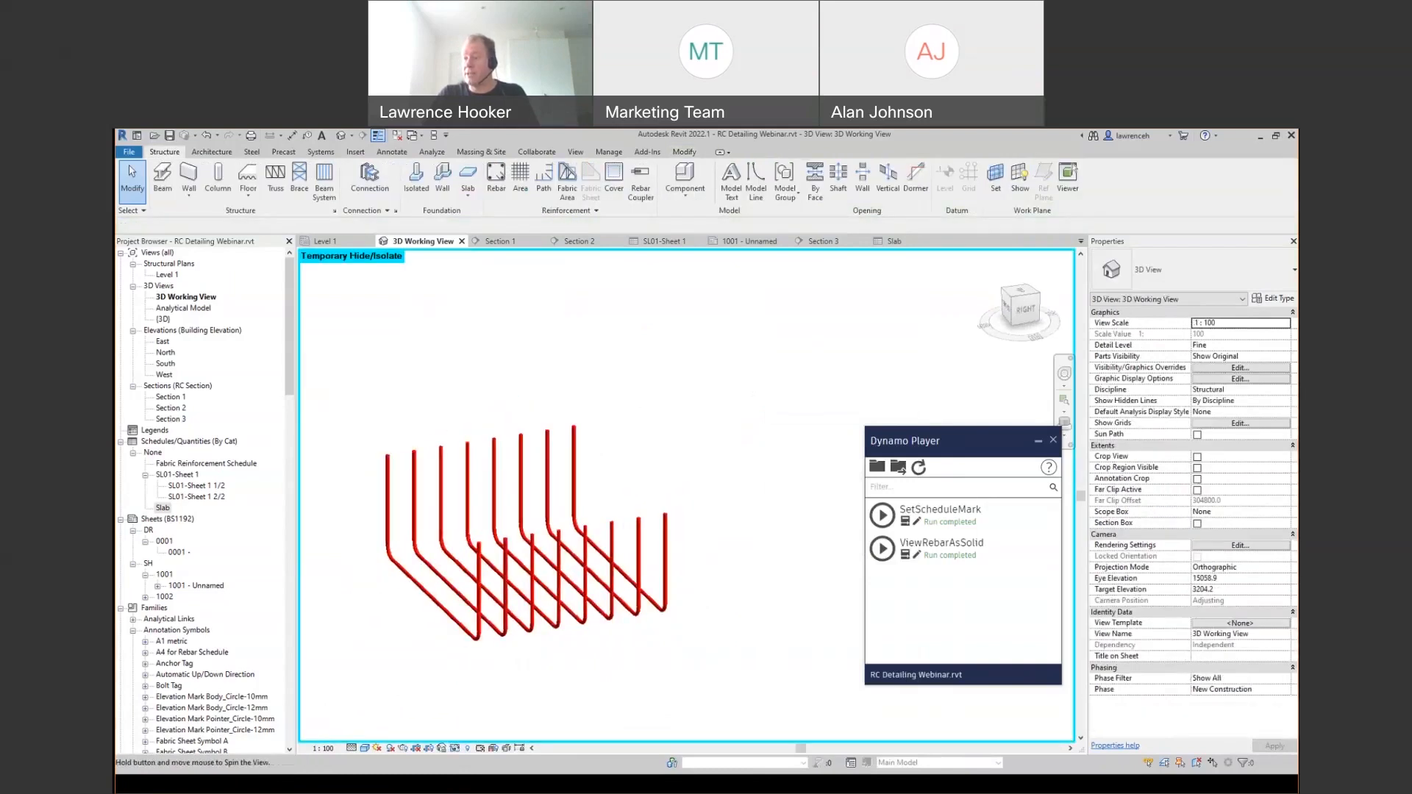
pyautogui.press('h')
pyautogui.press('r')
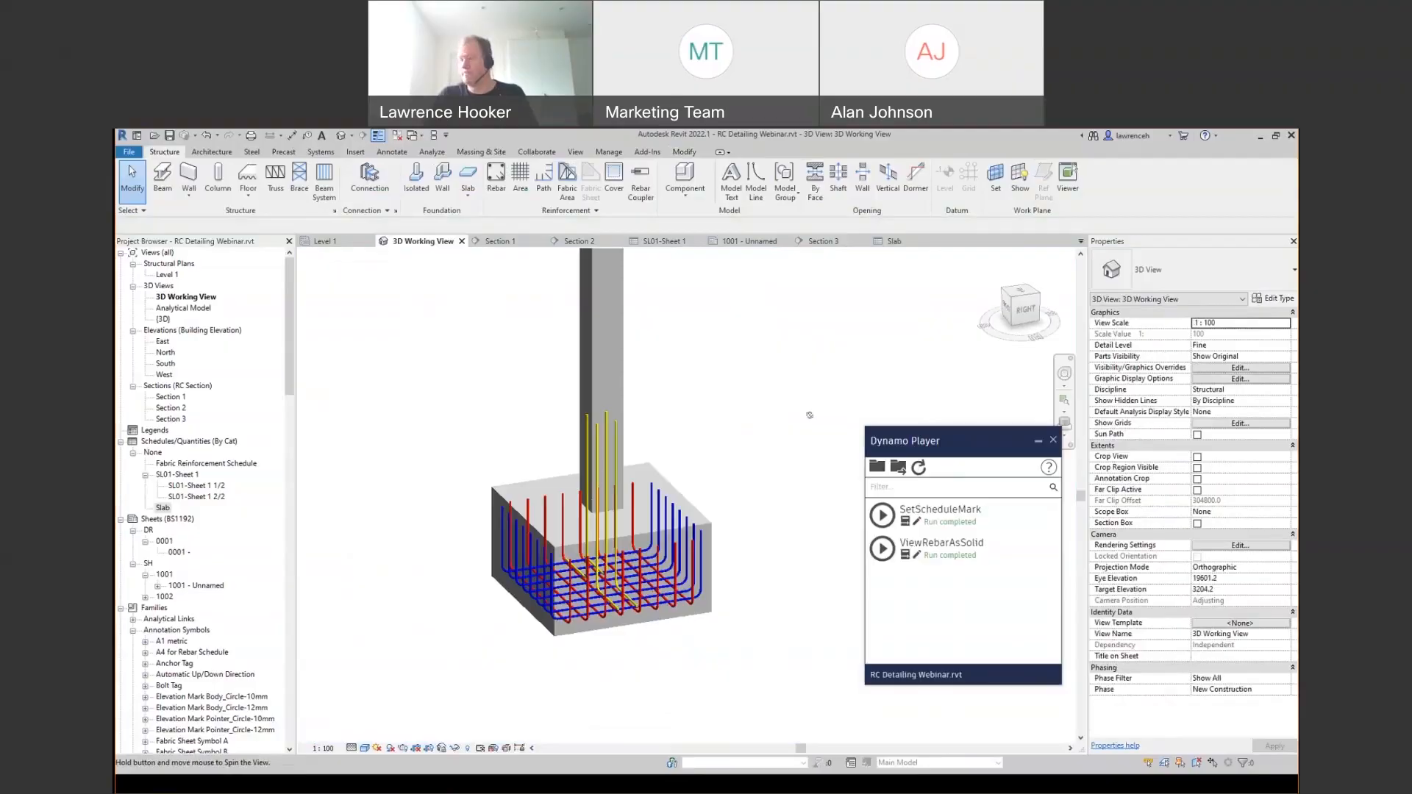